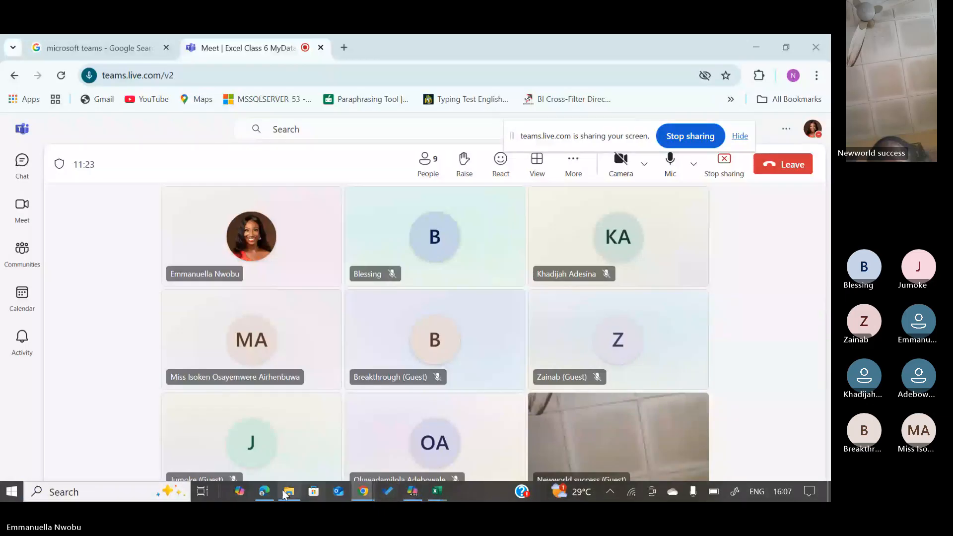
Switch from the Teams meeting to WEEK 3 NOTE.pdf in the Edge PDF viewer.
click(265, 493)
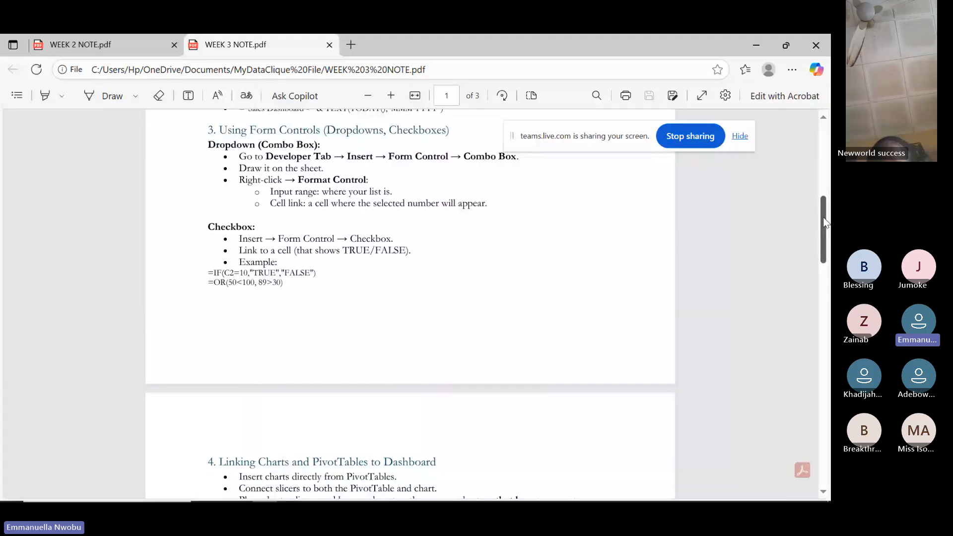
Switch to WEEK 2 NOTE.pdf and scroll up to the INDEX + MATCH section on page 5.
click(729, 128)
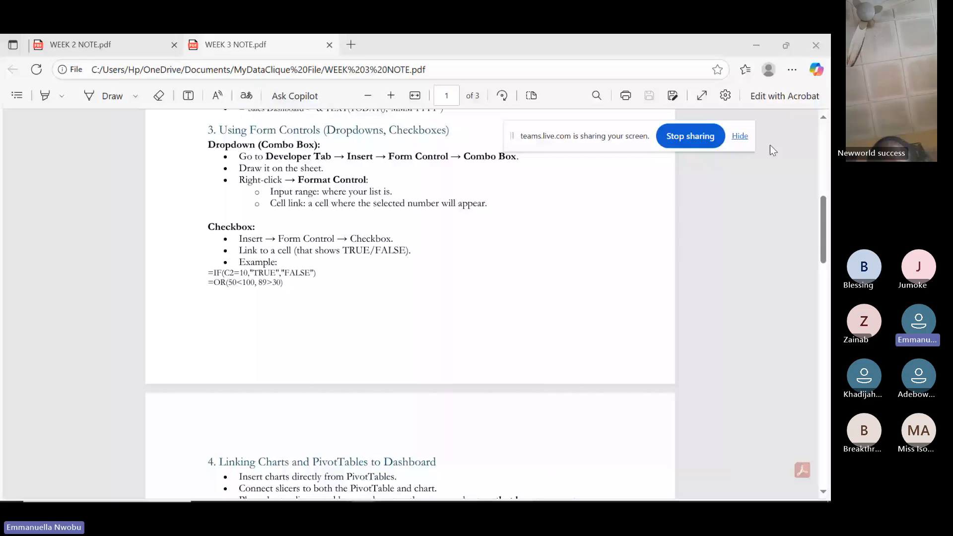
click(135, 48)
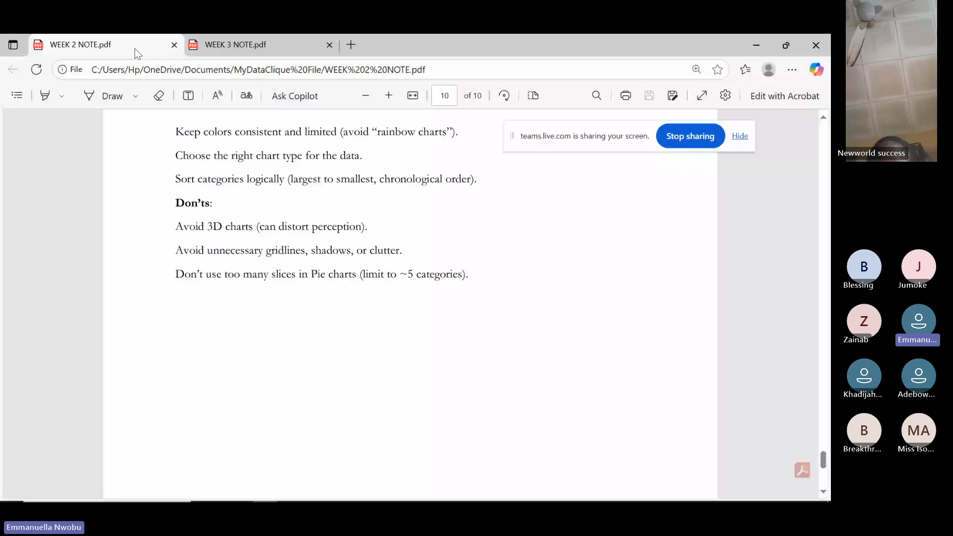
scroll(410, 304, up, 8)
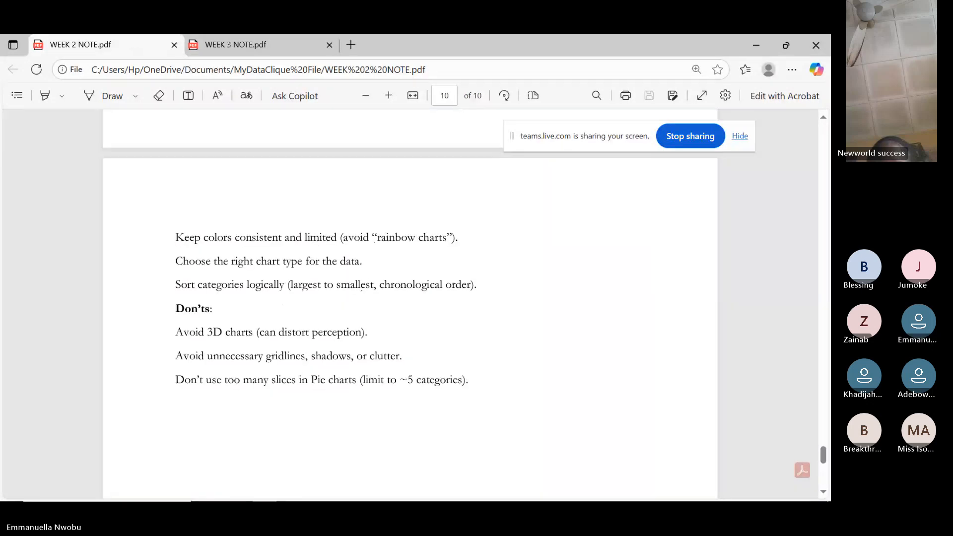
scroll(410, 304, up, 5)
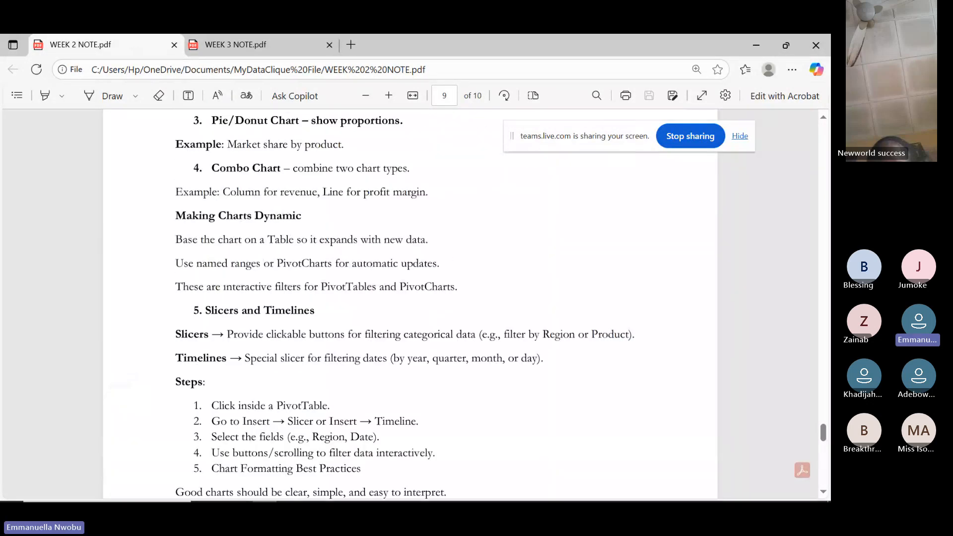
scroll(410, 304, up, 20)
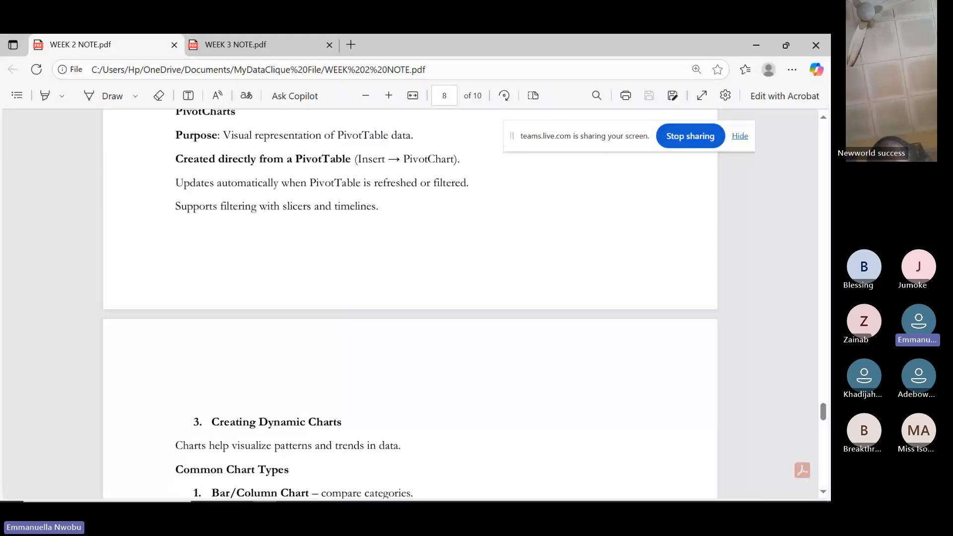
scroll(410, 304, up, 5)
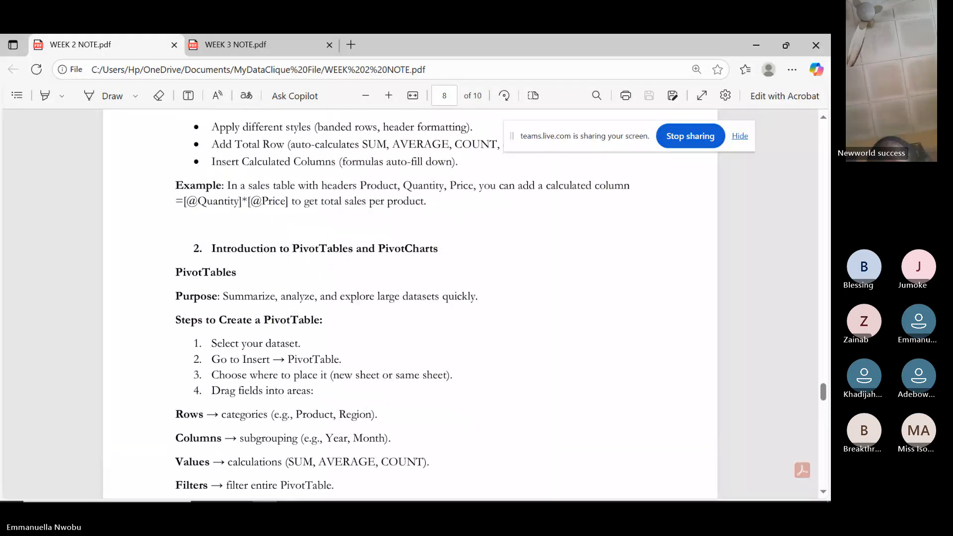
scroll(410, 304, up, 20)
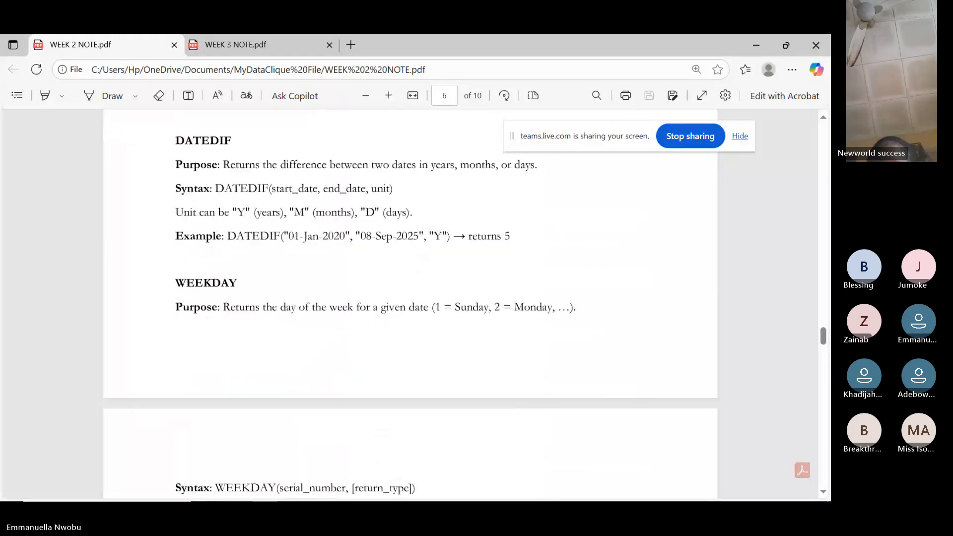
scroll(409, 304, up, 20)
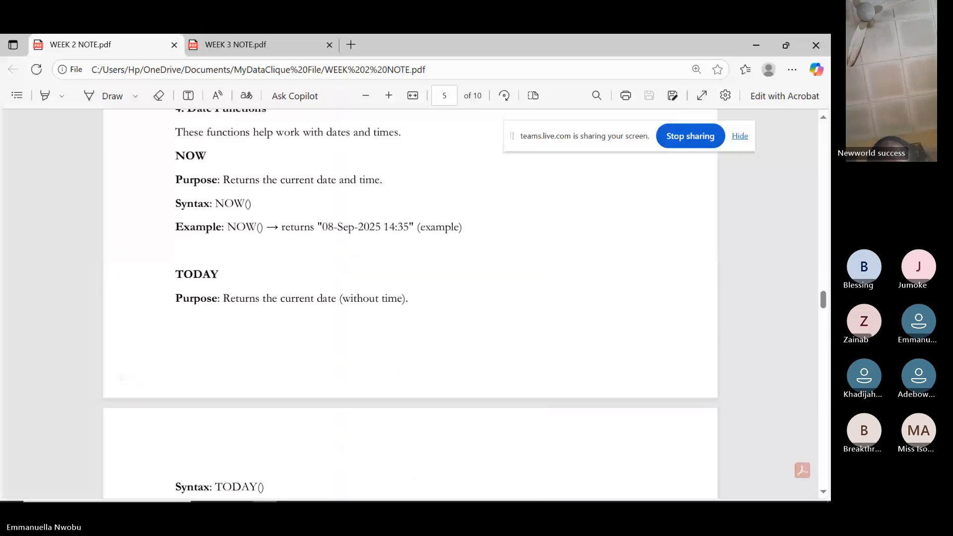
scroll(410, 304, up, 3)
scroll(410, 303, up, 7)
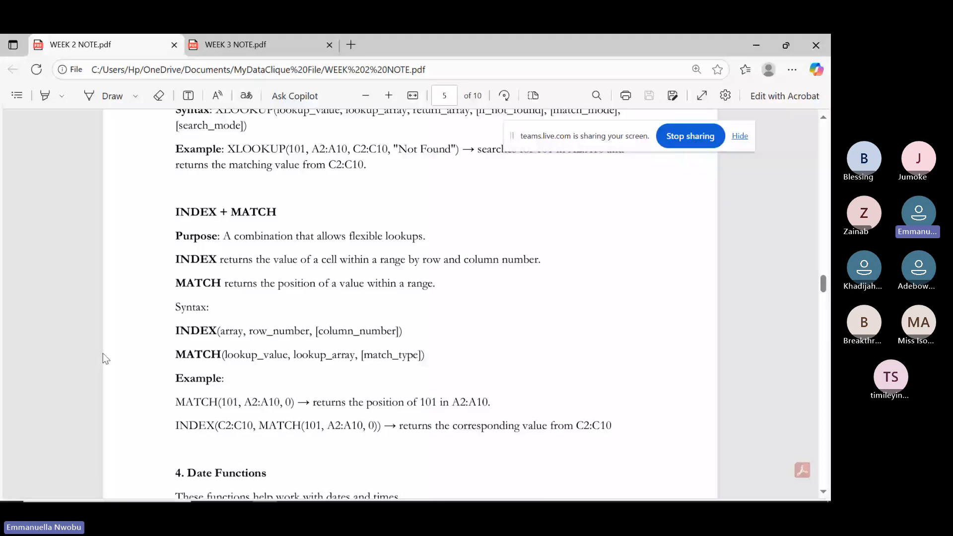
Bring the Excel workbook forward, showing the INDEX MATCH sheet.
click(437, 492)
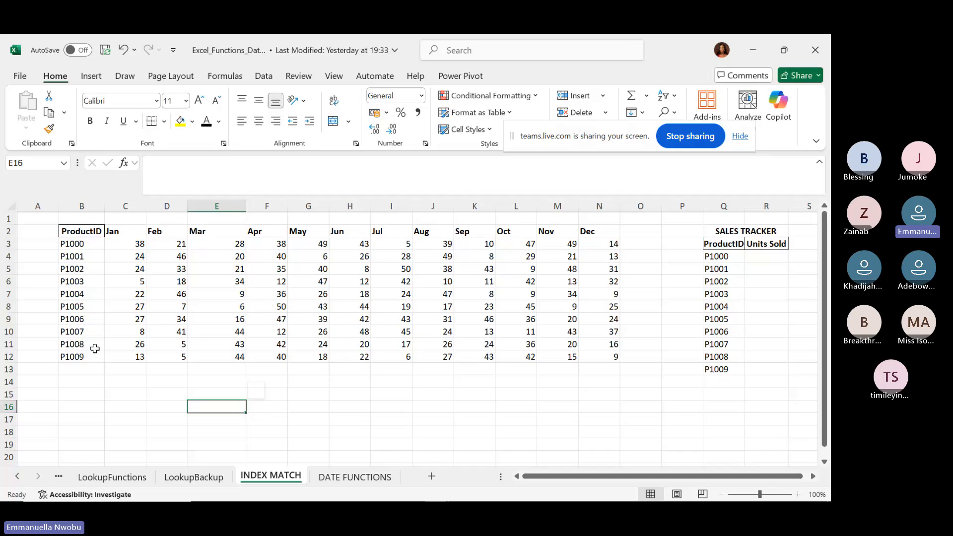
Make P1008 in B11, the Oct header in L2 and the value 36 in L11 red.
click(224, 381)
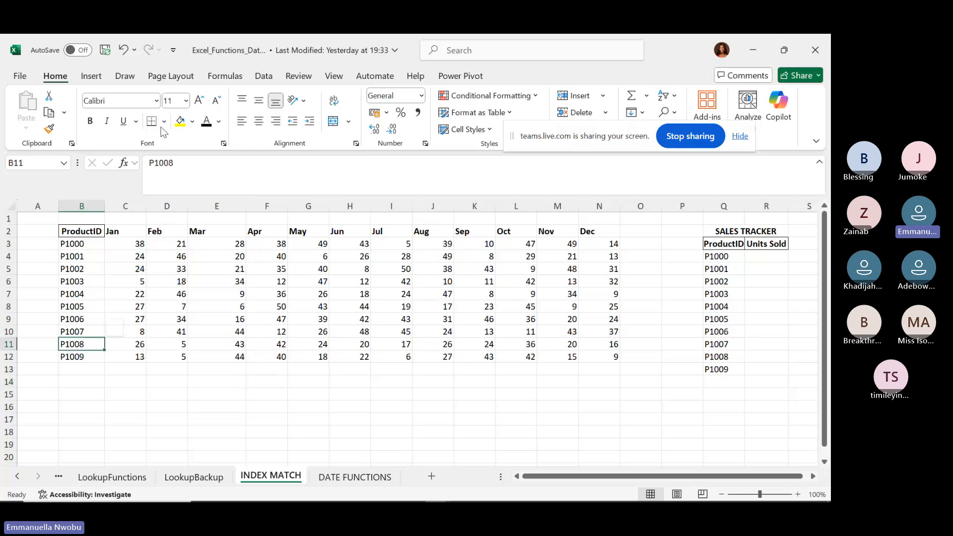
click(219, 122)
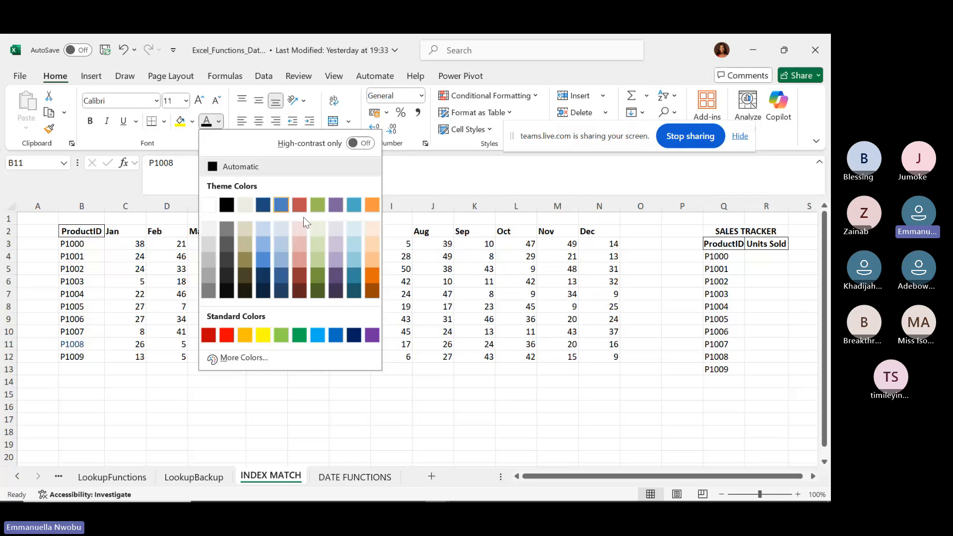
click(226, 336)
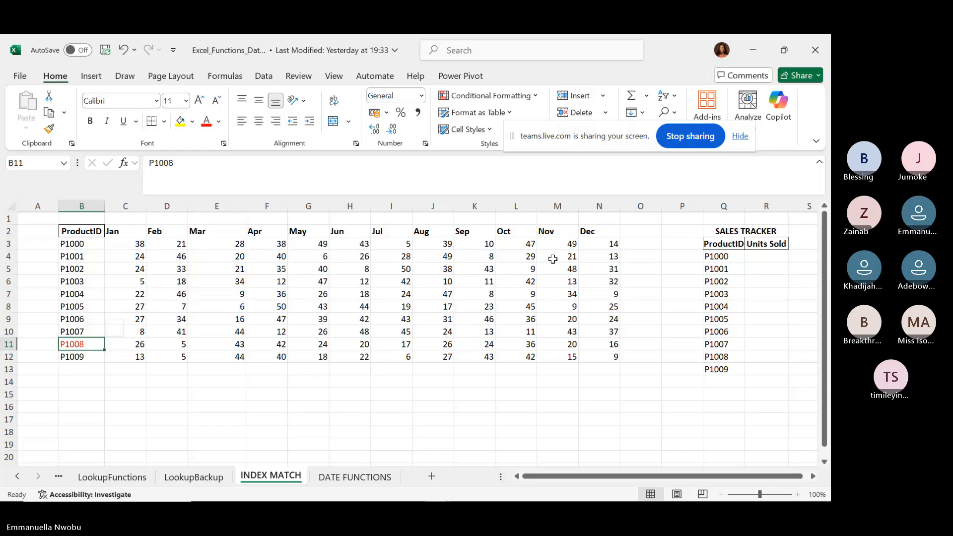
click(513, 231)
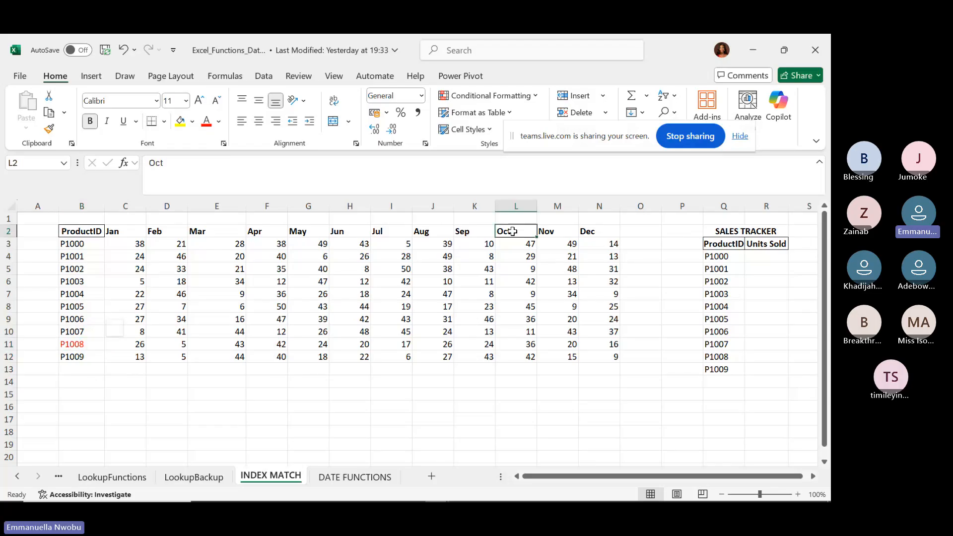
click(207, 123)
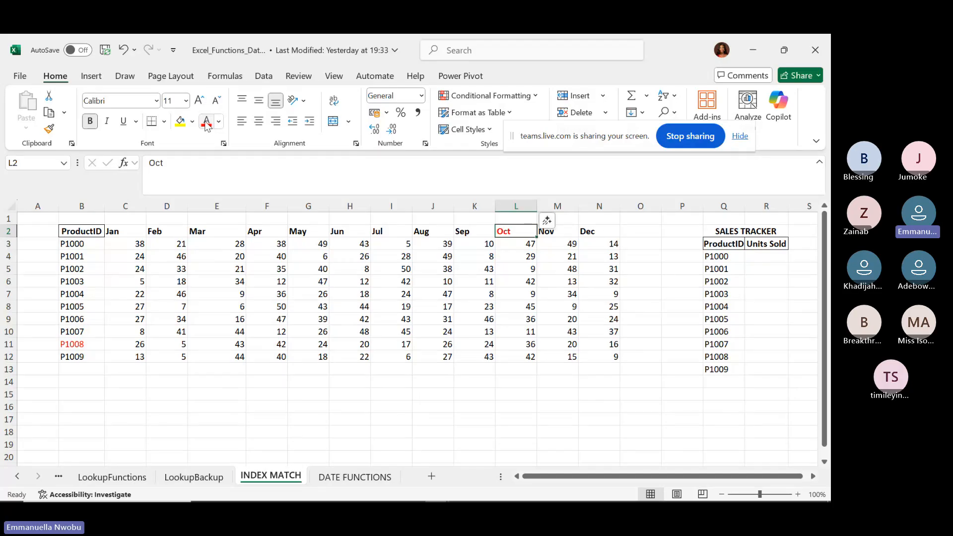
click(523, 346)
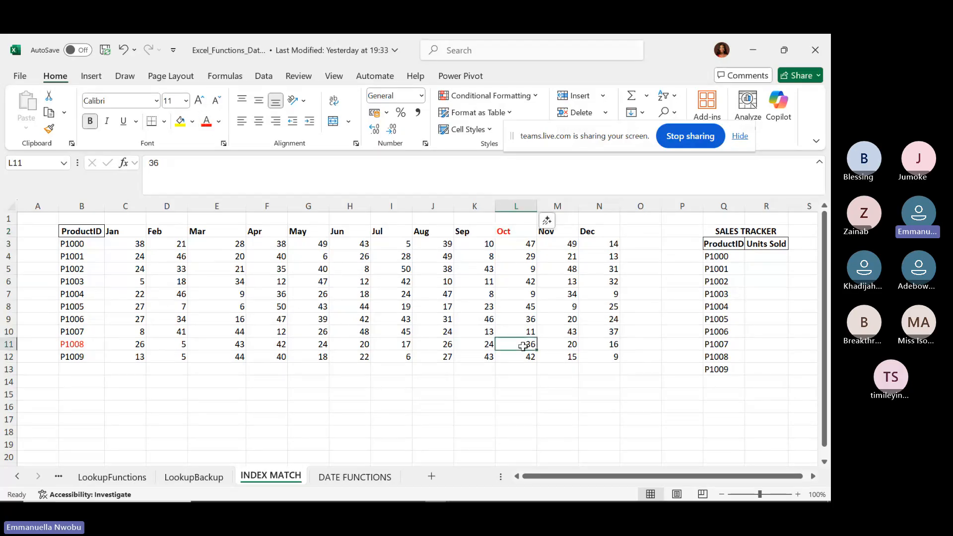
click(208, 128)
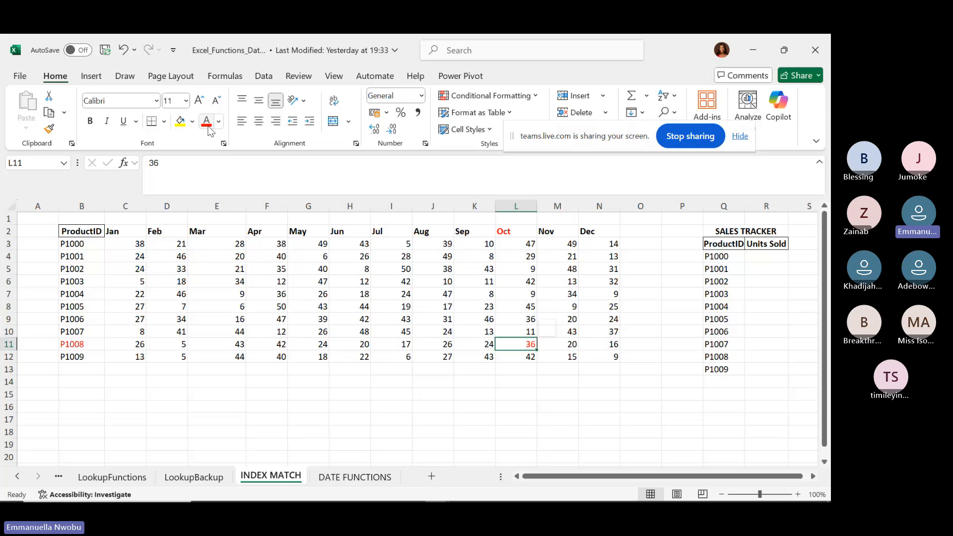
Start an INDEX formula in G15 using C3:N12 as the array.
click(308, 394)
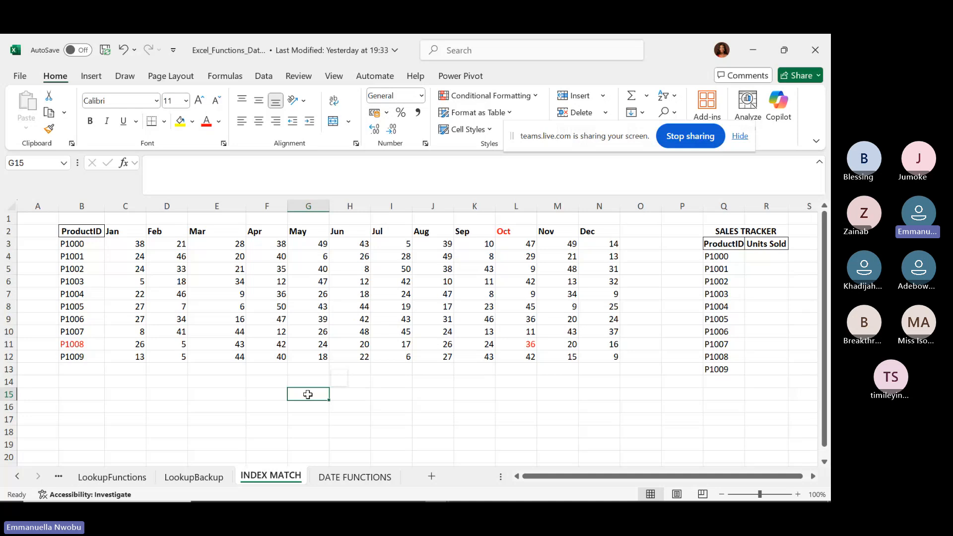
text(=index)
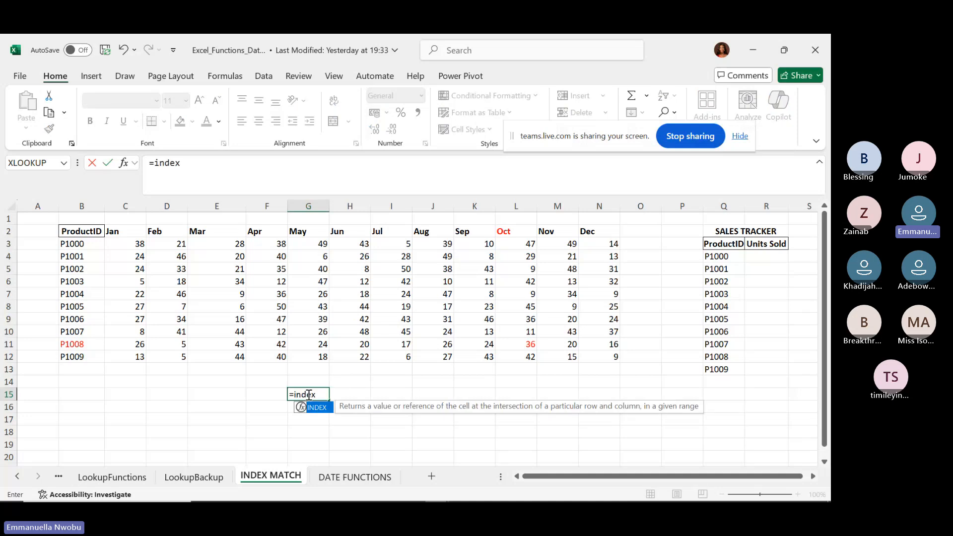
key(Tab)
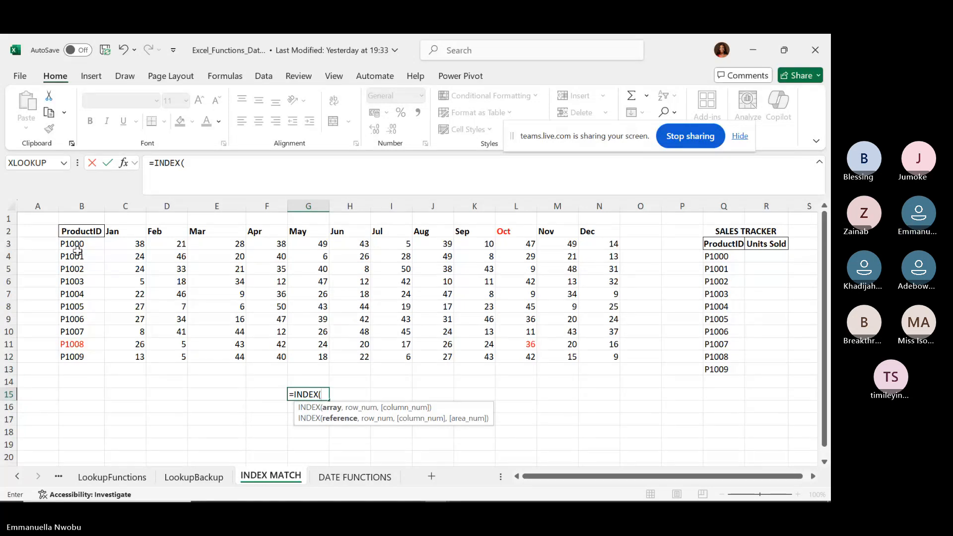
drag(115, 244, 598, 354)
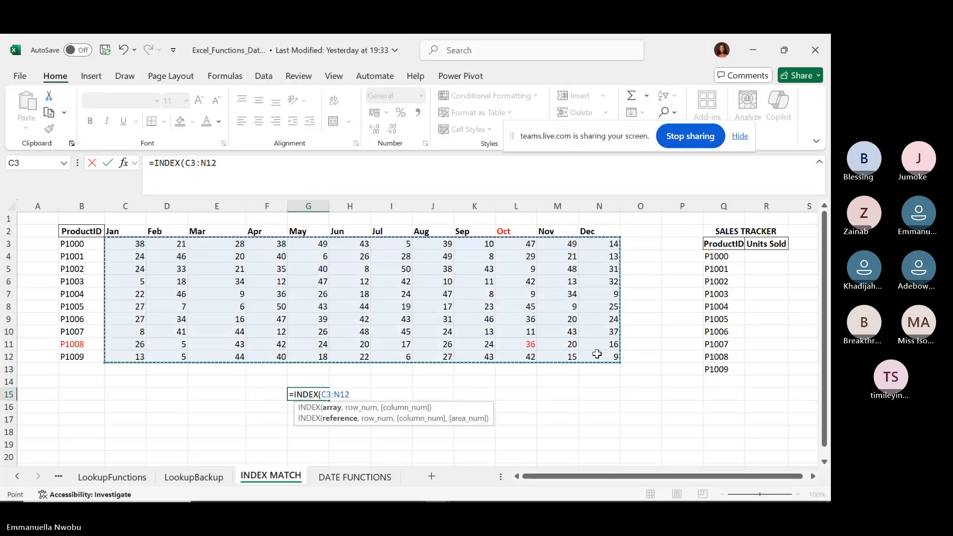
text(,)
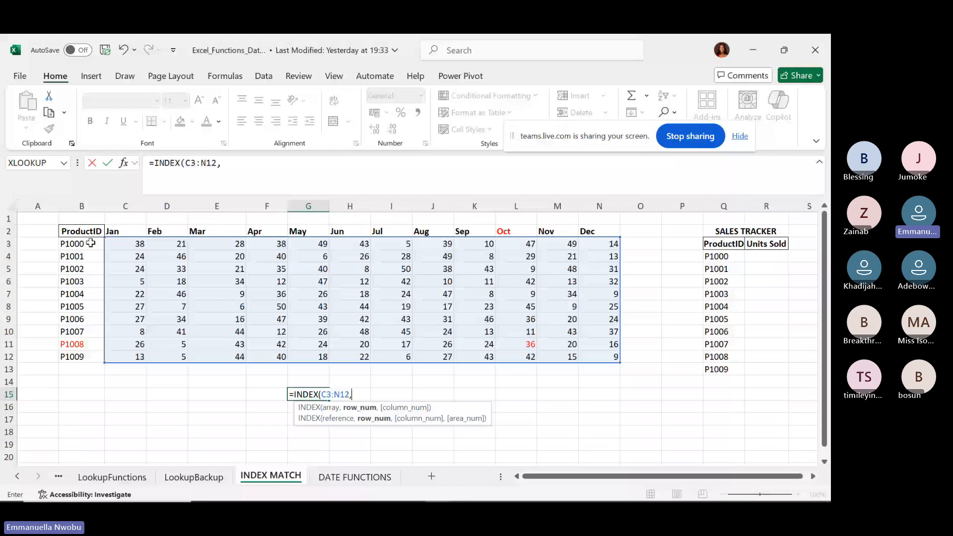
Add MATCH(B11,B3:B12,0) as INDEX's row argument to find P1008's row.
drag(91, 243, 82, 356)
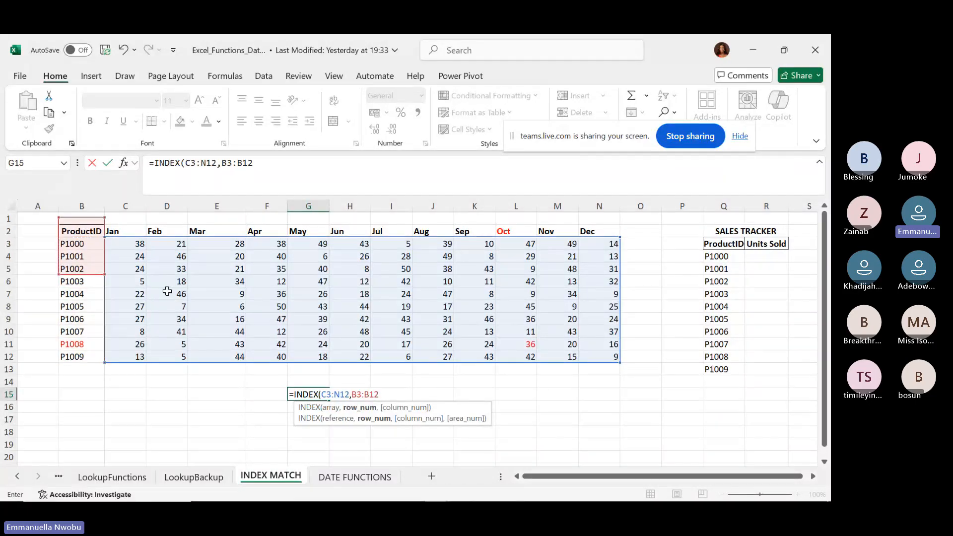
key(BackSpace)
key(BackSpace)
key(BackSpace)
key(BackSpace)
key(BackSpace)
key(BackSpace)
text(match)
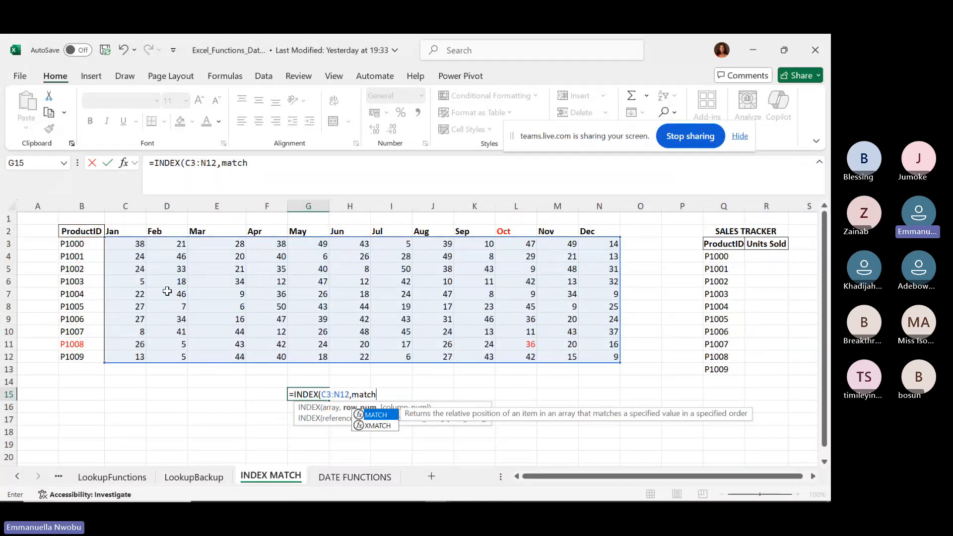
key(Tab)
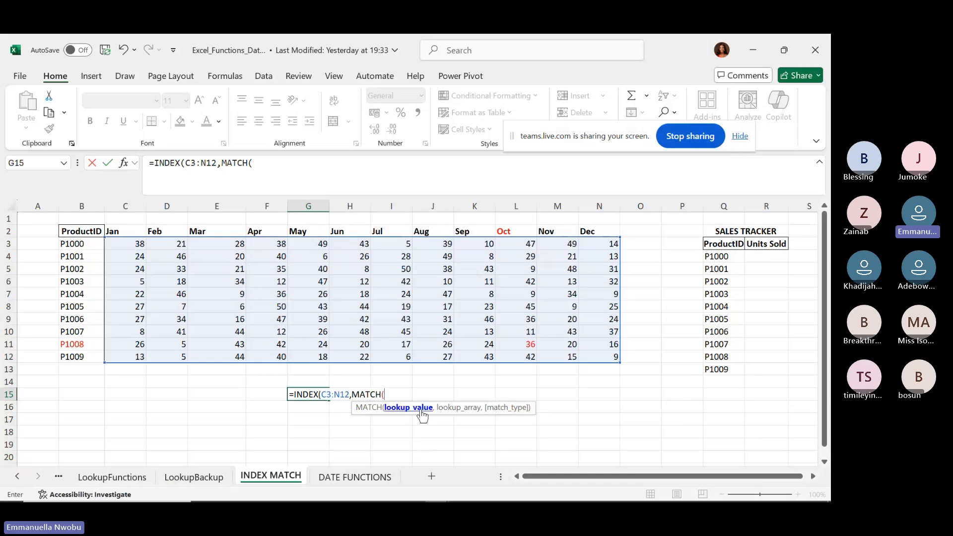
click(73, 346)
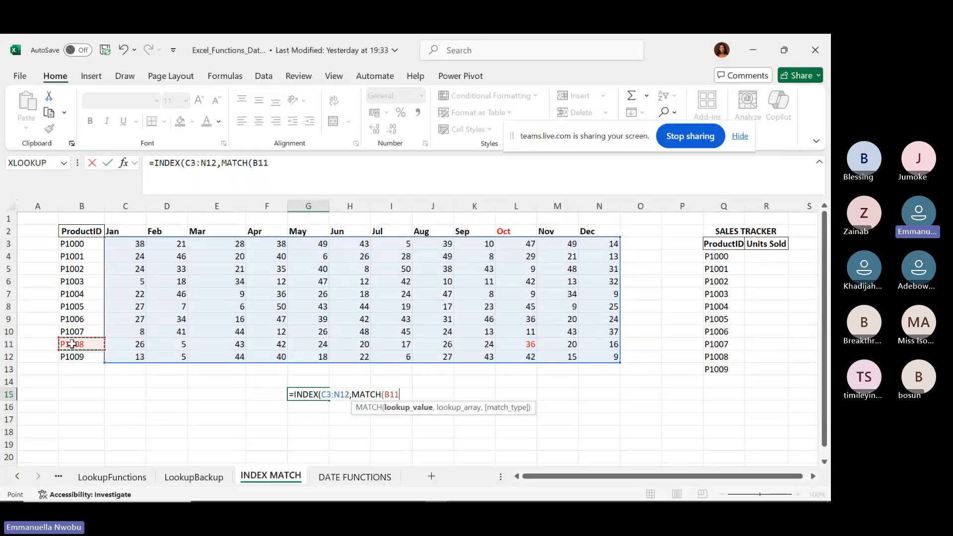
text(,)
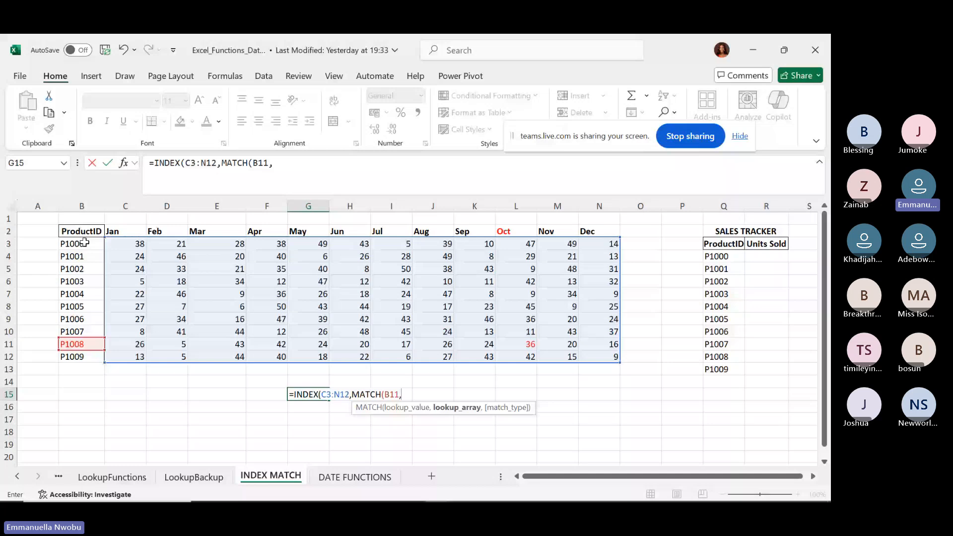
click(85, 242)
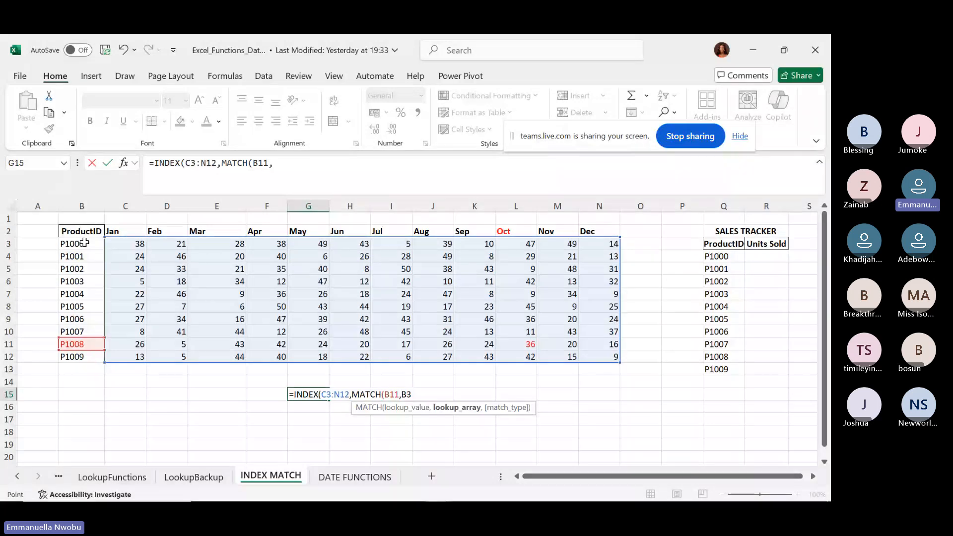
drag(85, 243, 70, 356)
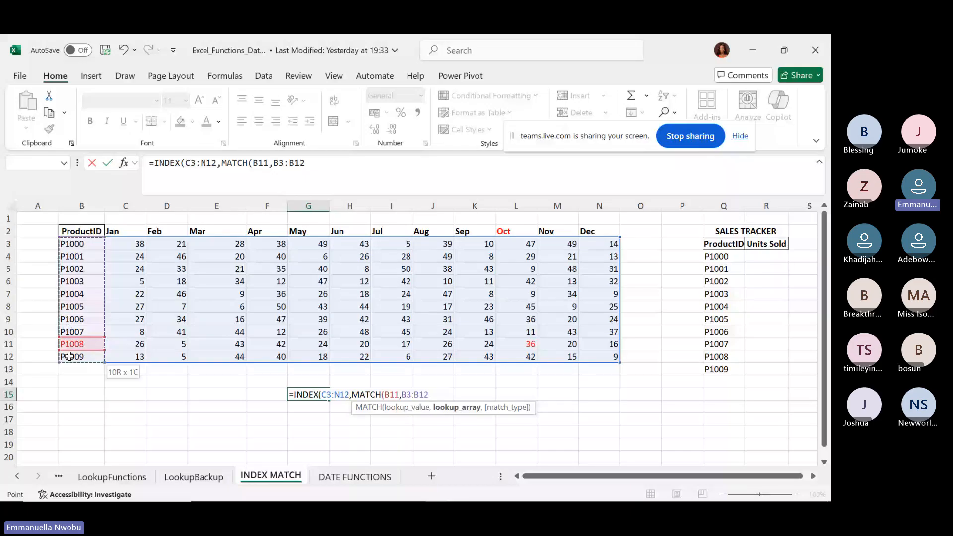
text(,)
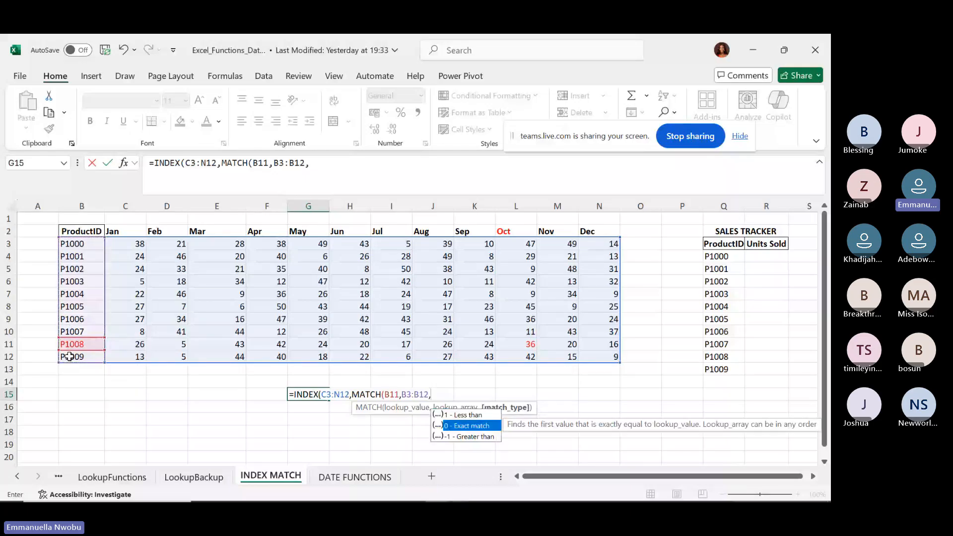
text(0)
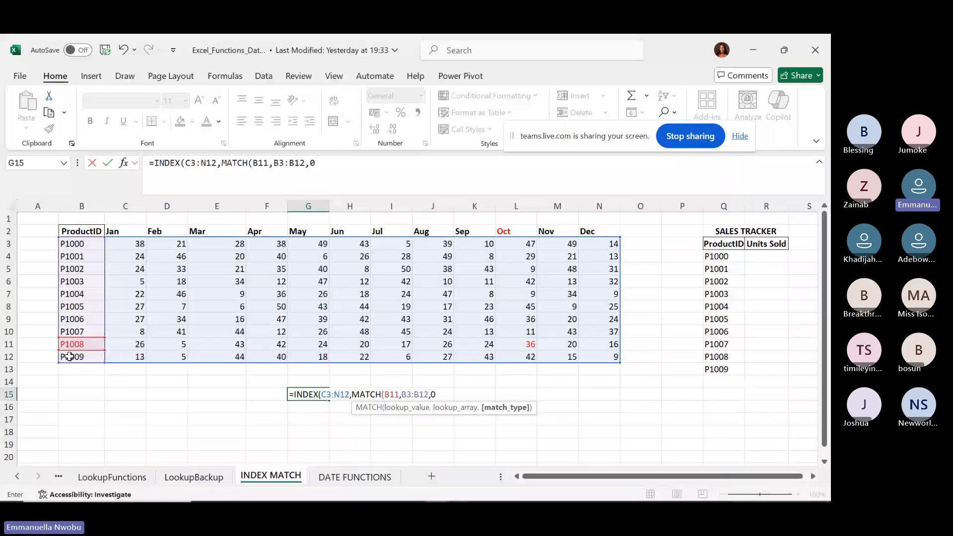
text())
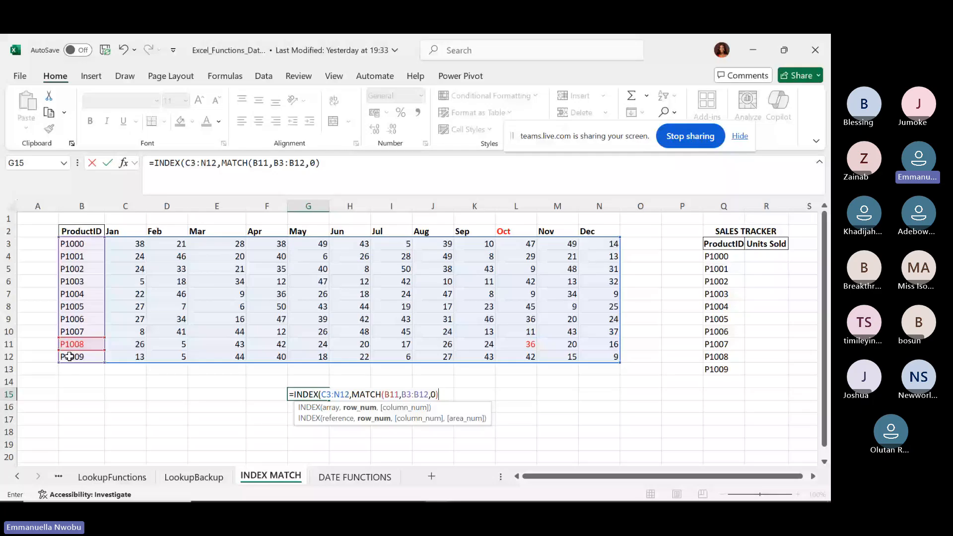
text(,)
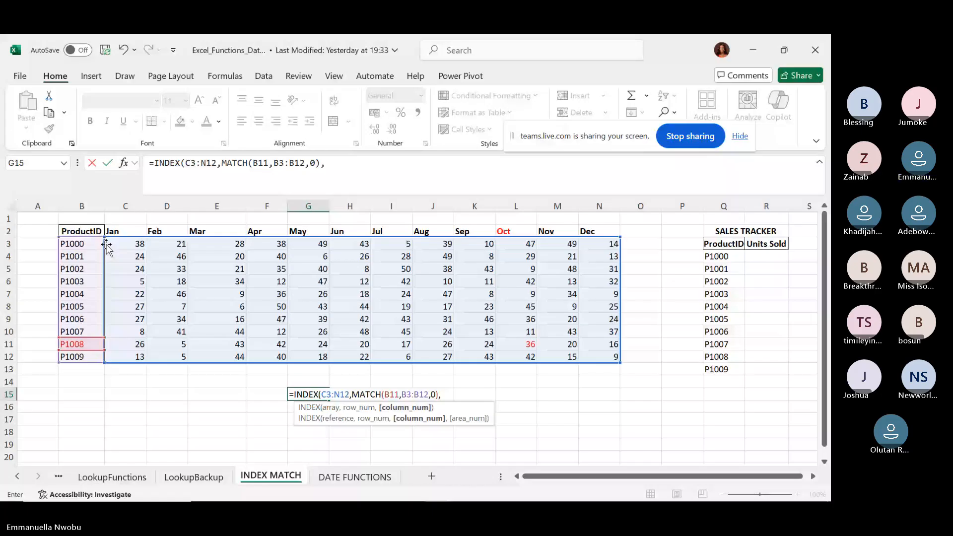
Complete G15 with MATCH(L2,C2:N2,0) as the column argument so it returns 36.
text(m)
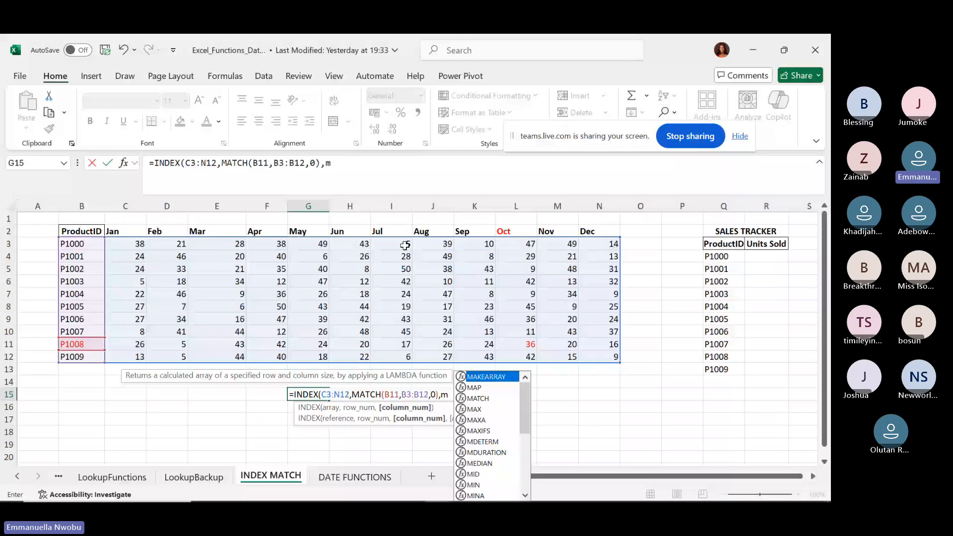
key(Down)
key(Down)
key(Tab)
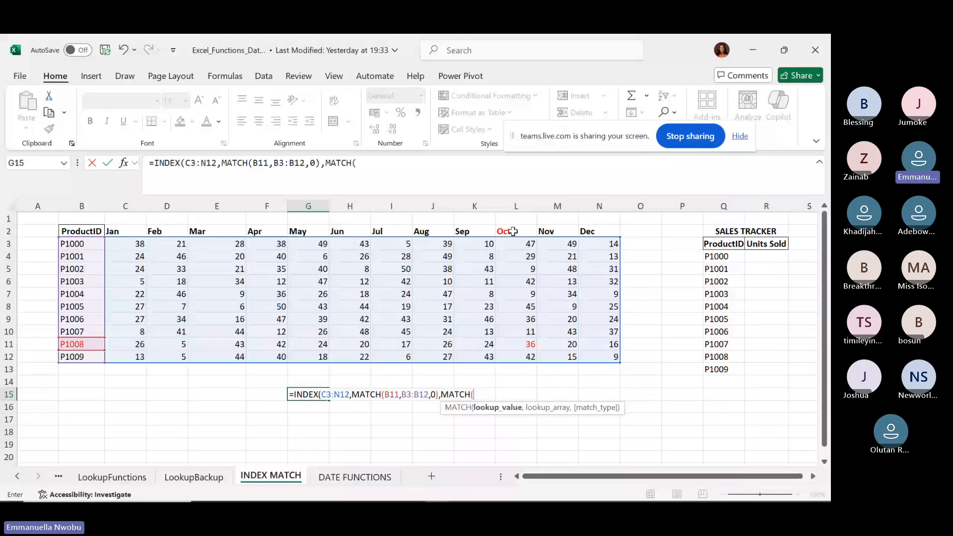
click(513, 231)
text(,)
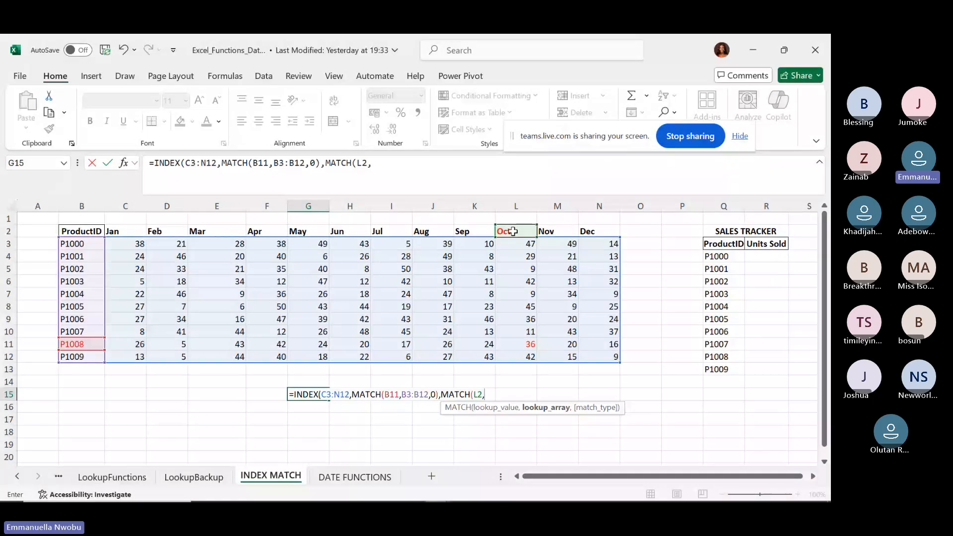
drag(129, 232, 610, 236)
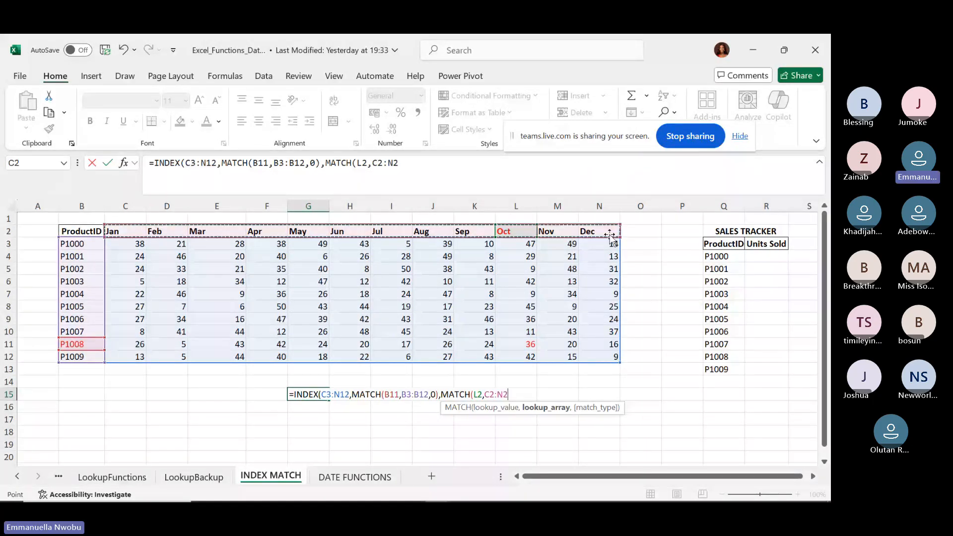
text(,)
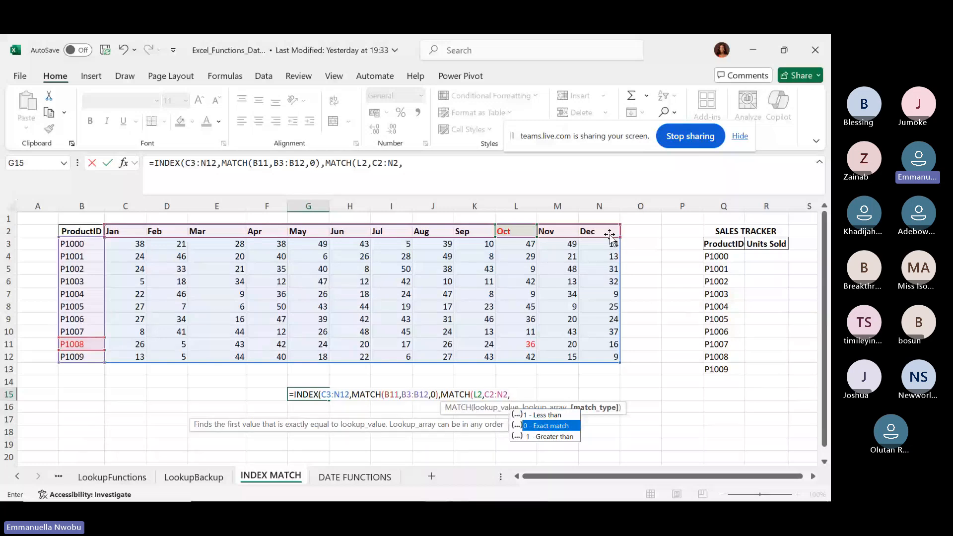
text(0)
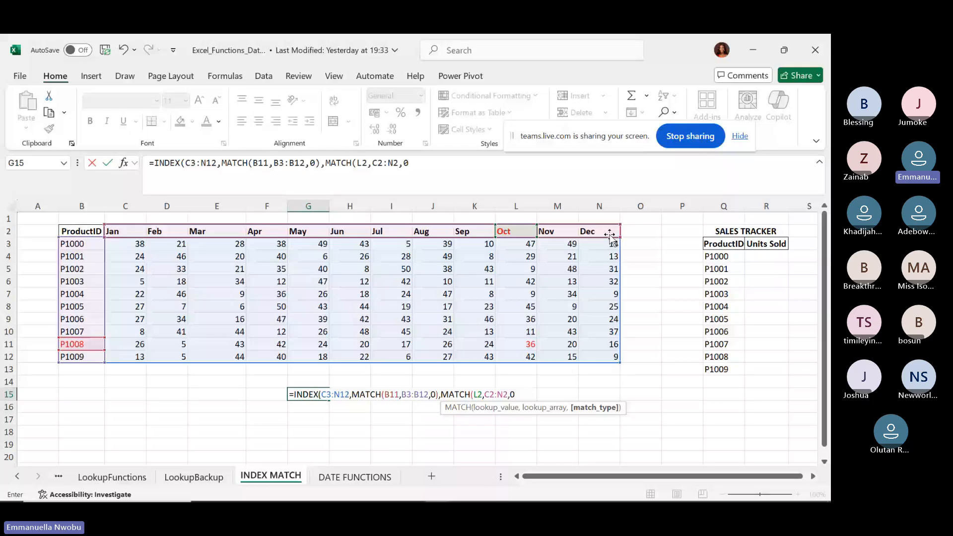
text())
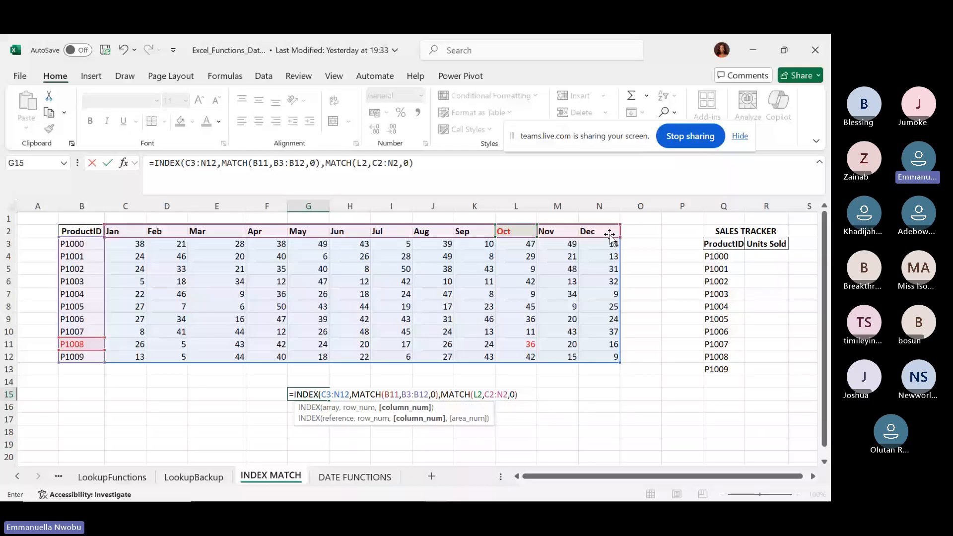
text())
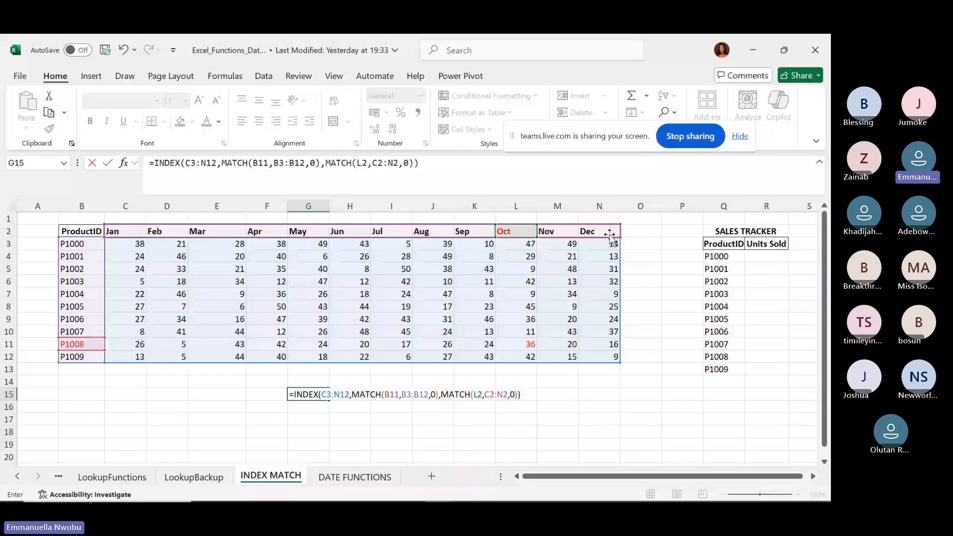
key(ctrl+Return)
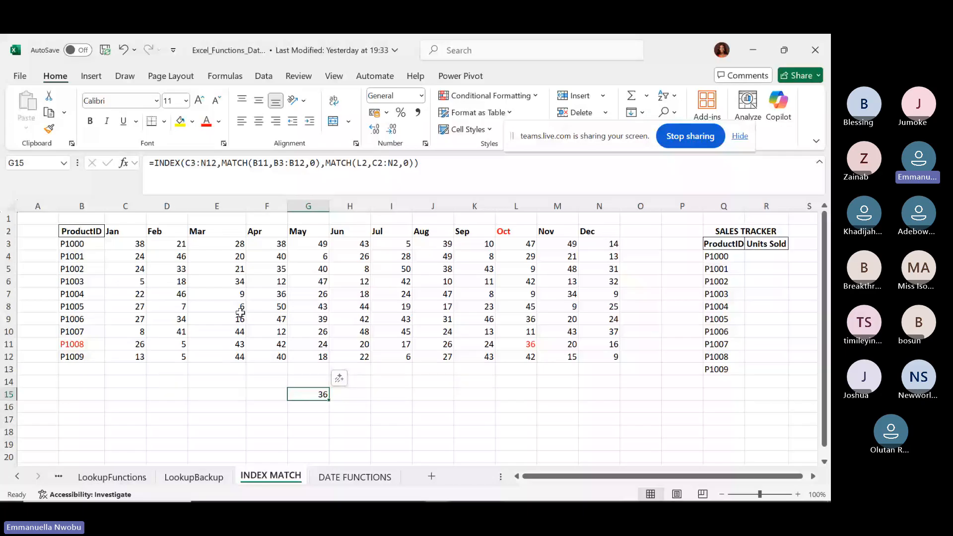
click(81, 344)
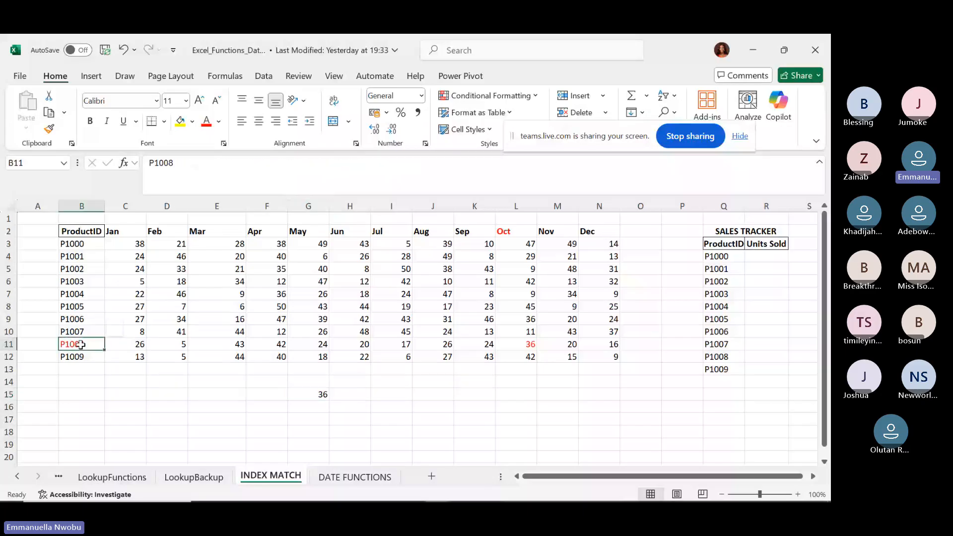
click(218, 124)
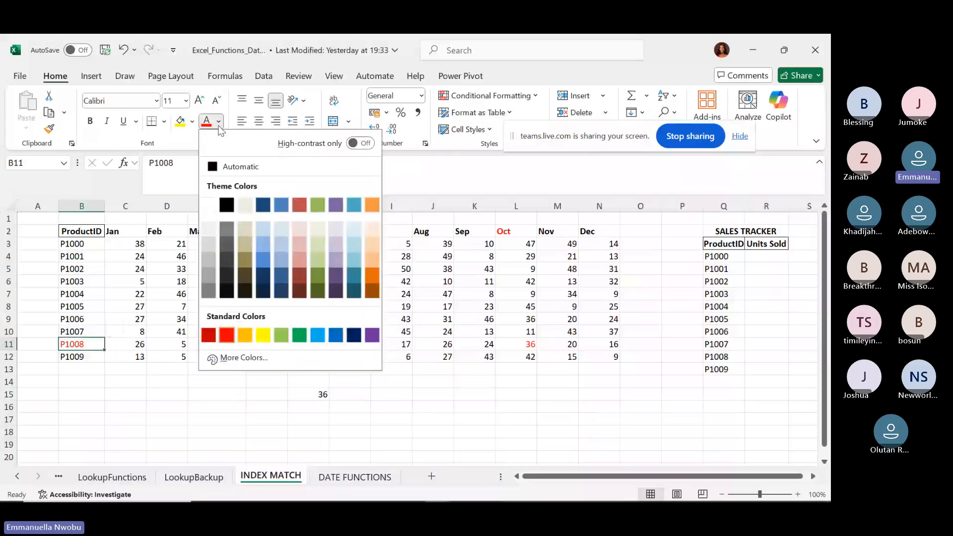
Reset P1008 in B11 and the Oct header in L2 to automatic black text.
click(229, 167)
click(516, 229)
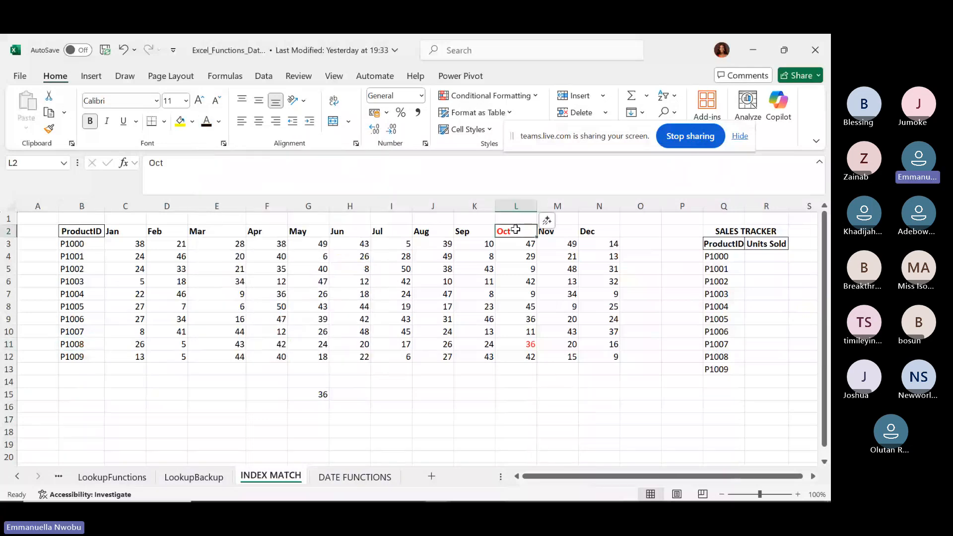
click(207, 128)
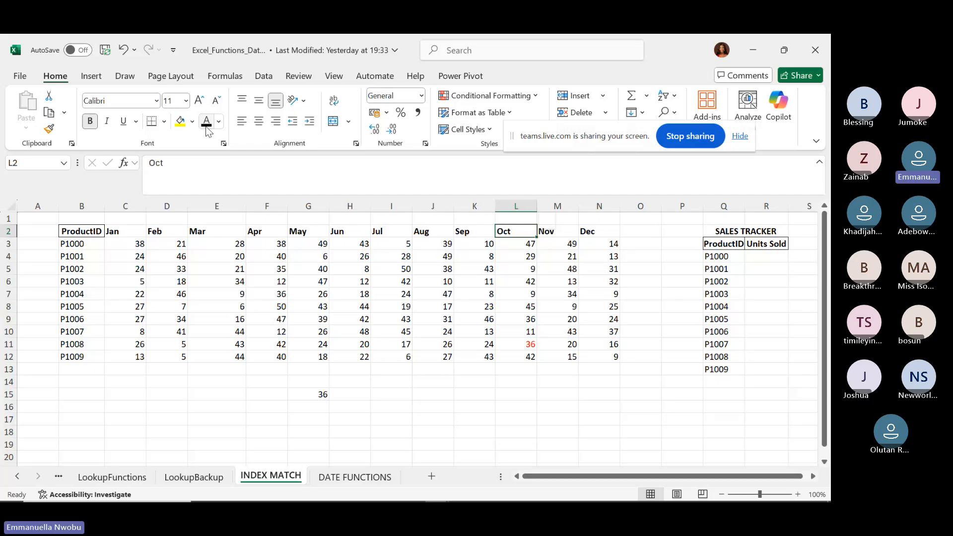
mouse_move(363, 492)
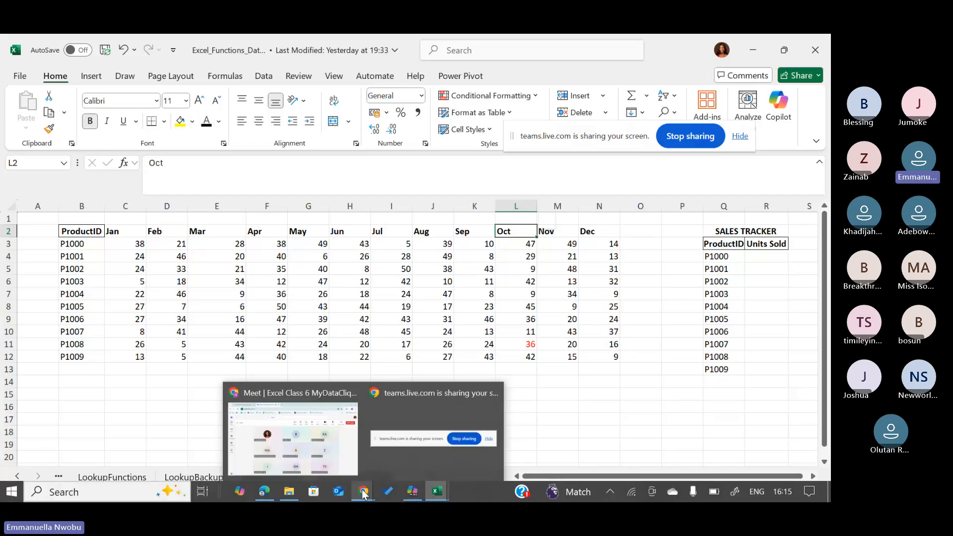
Bring the Teams class meeting window to the front.
click(285, 447)
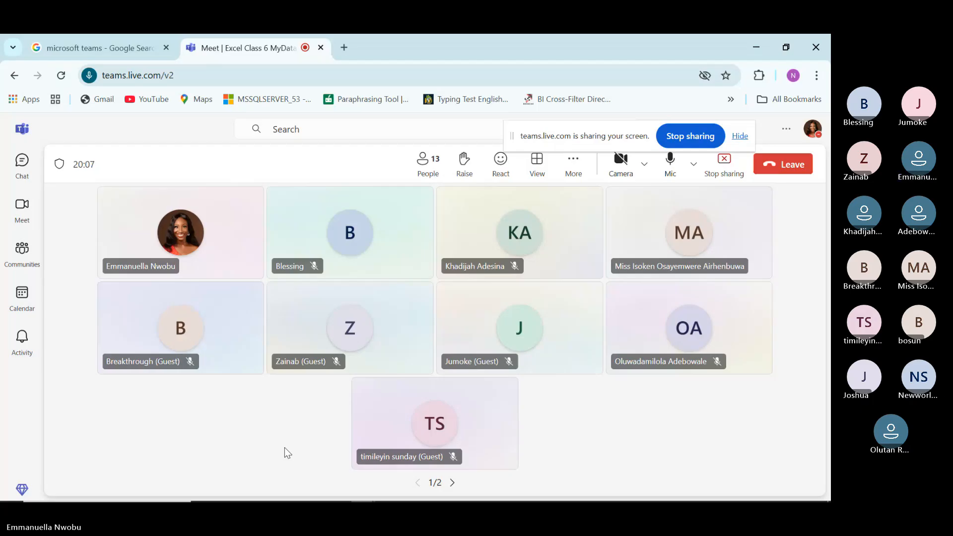
mouse_move(448, 490)
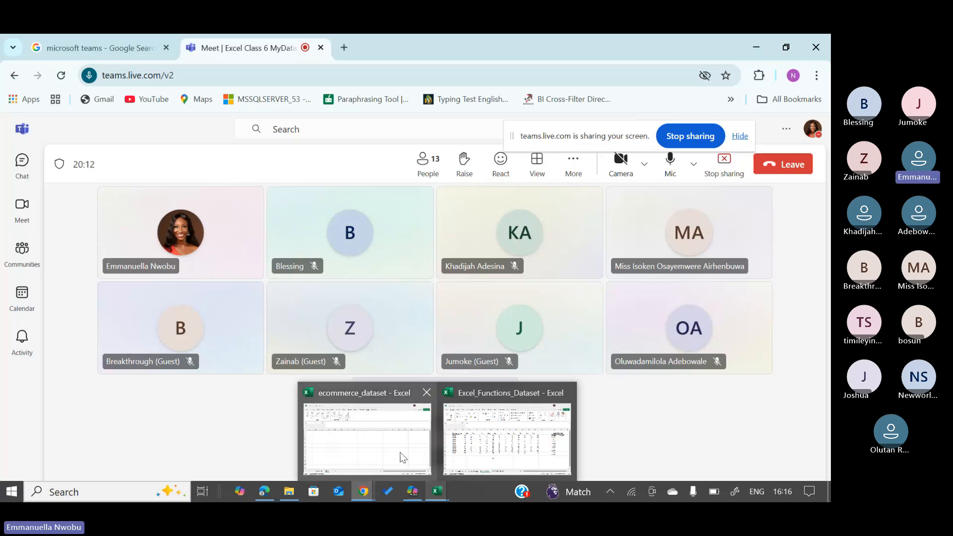
mouse_move(476, 453)
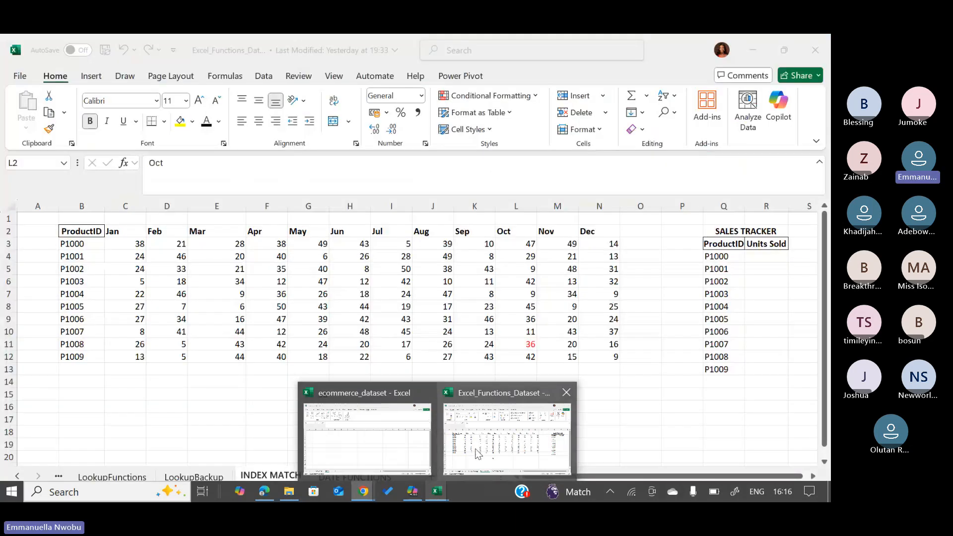
Return to the Excel_Functions_Dataset workbook and scroll the INDEX MATCH sheet.
click(475, 452)
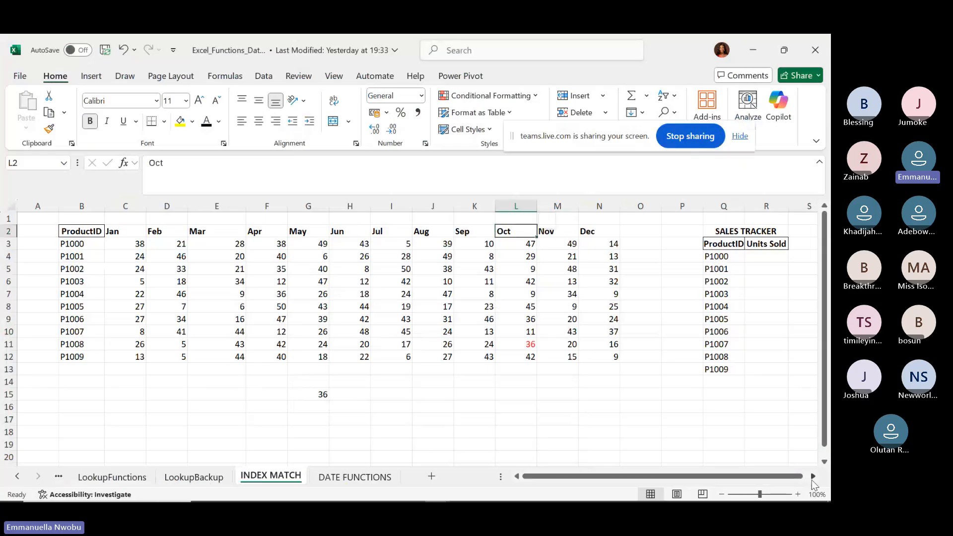
click(813, 476)
click(813, 476)
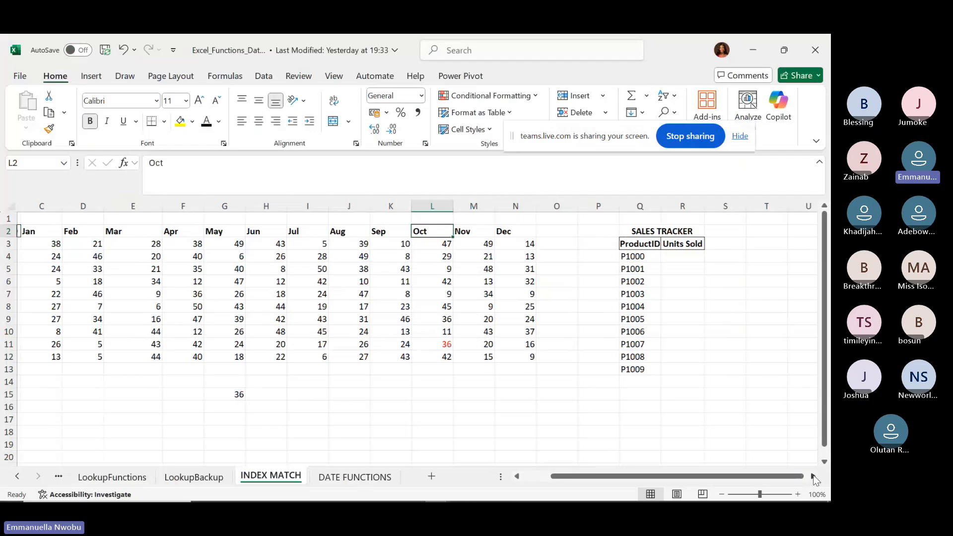
click(814, 477)
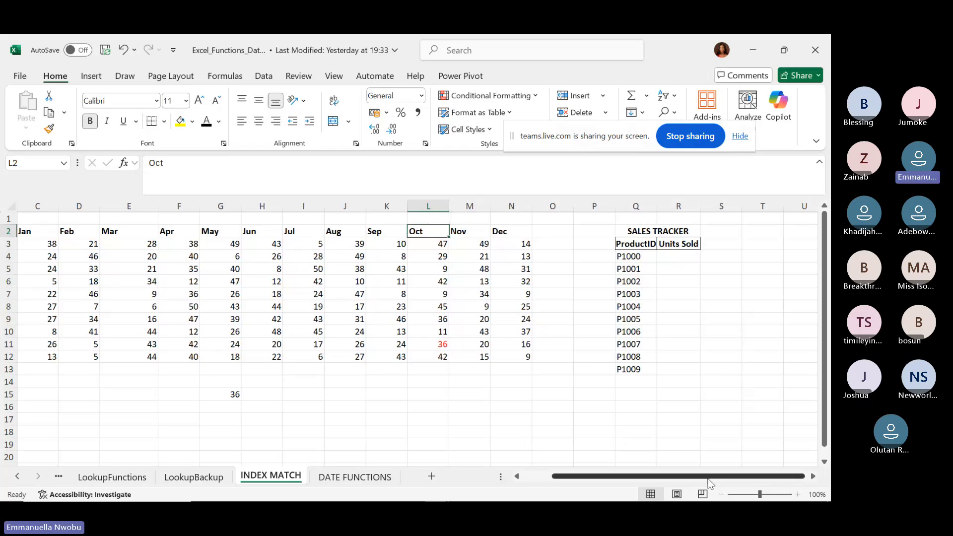
scroll(612, 474, left, 2)
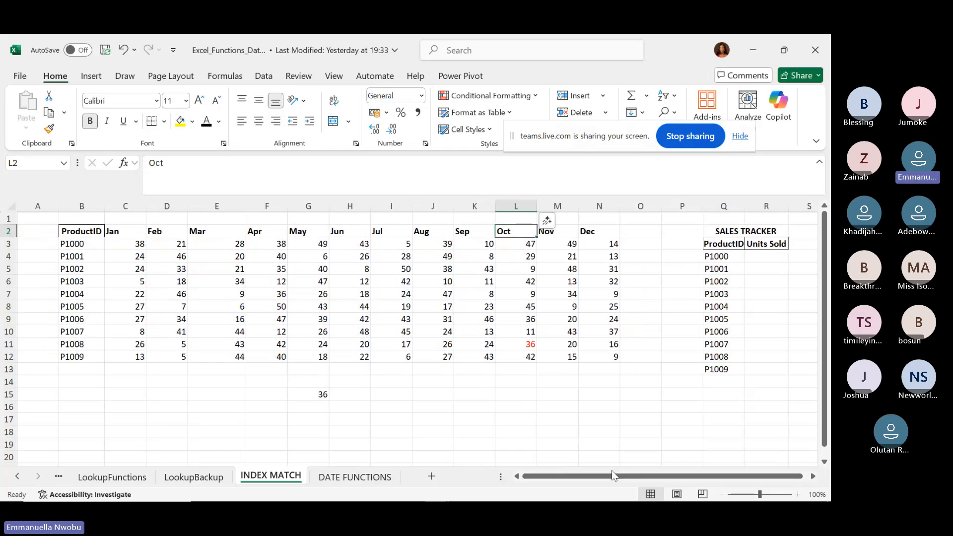
click(813, 478)
click(813, 477)
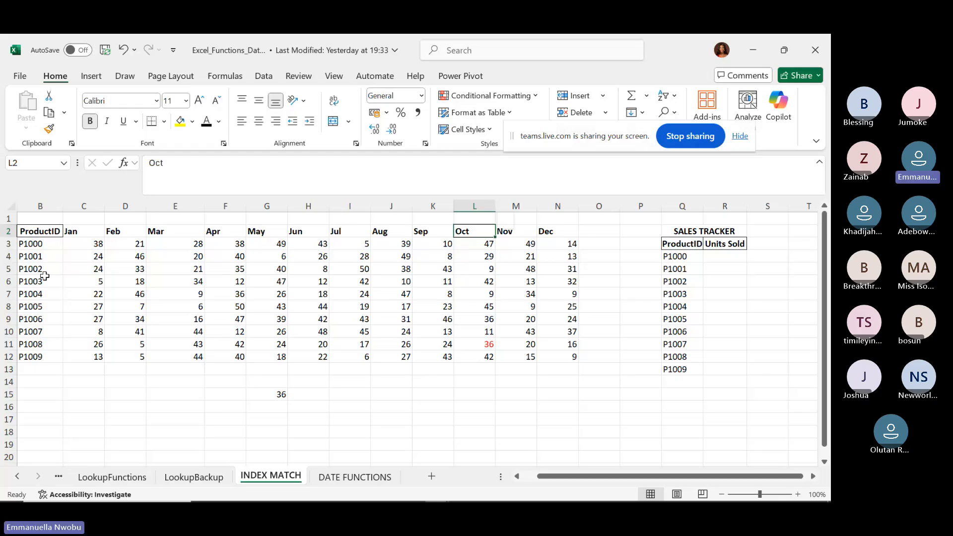
Point out the Apr, Jun, Jul and May headers, then turn the red 36 black.
click(213, 233)
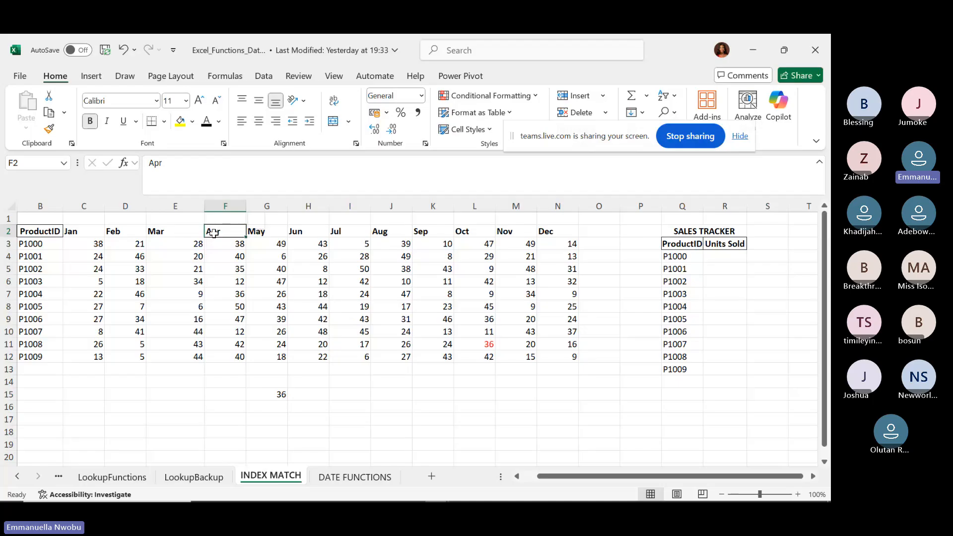
click(318, 232)
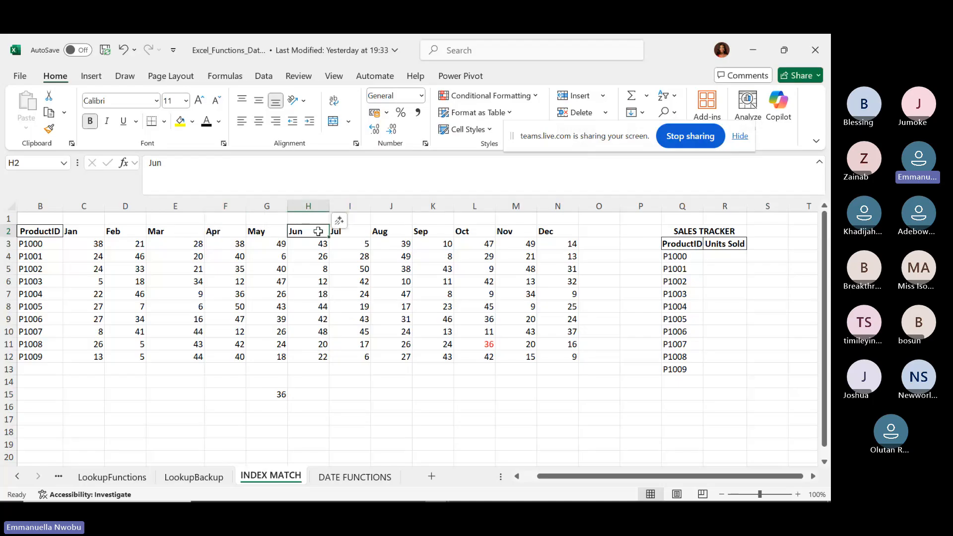
click(358, 229)
click(261, 231)
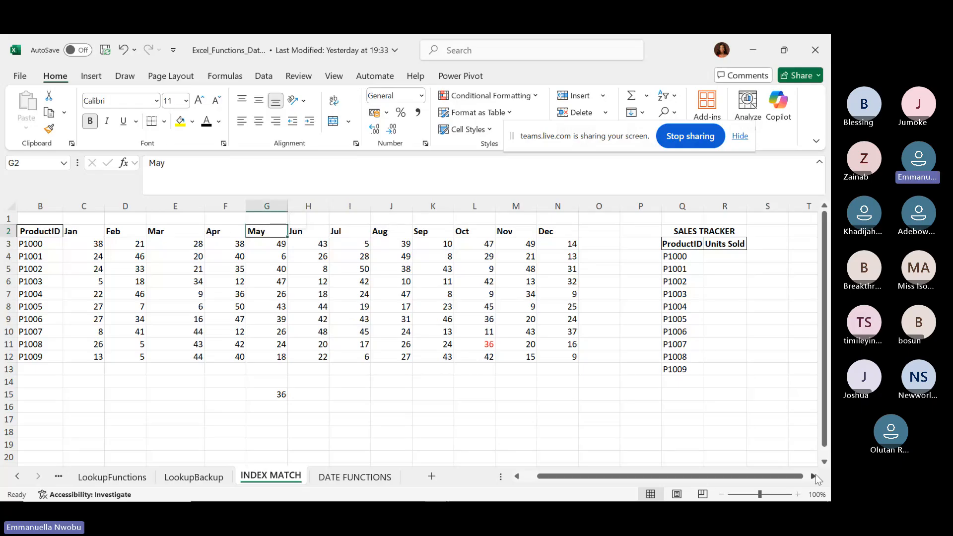
click(812, 476)
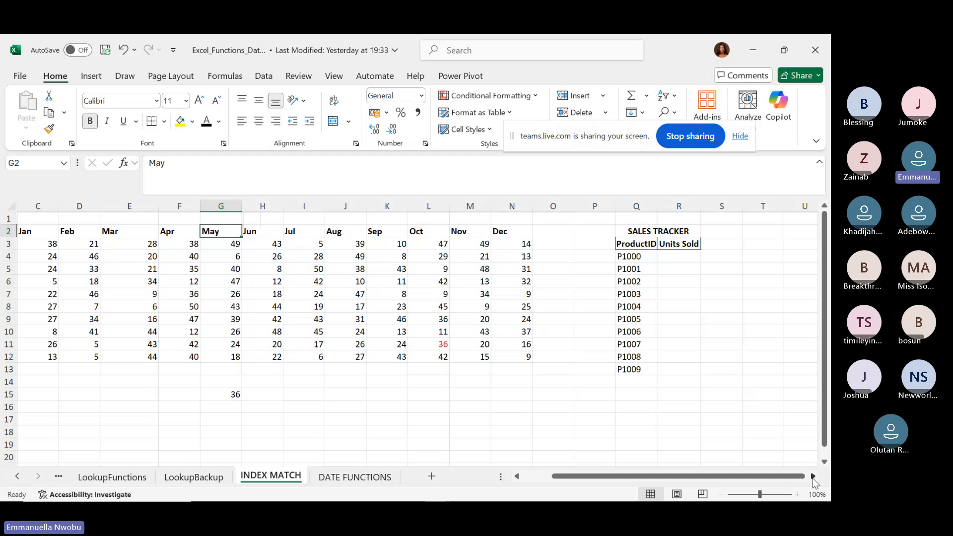
click(813, 476)
click(813, 476)
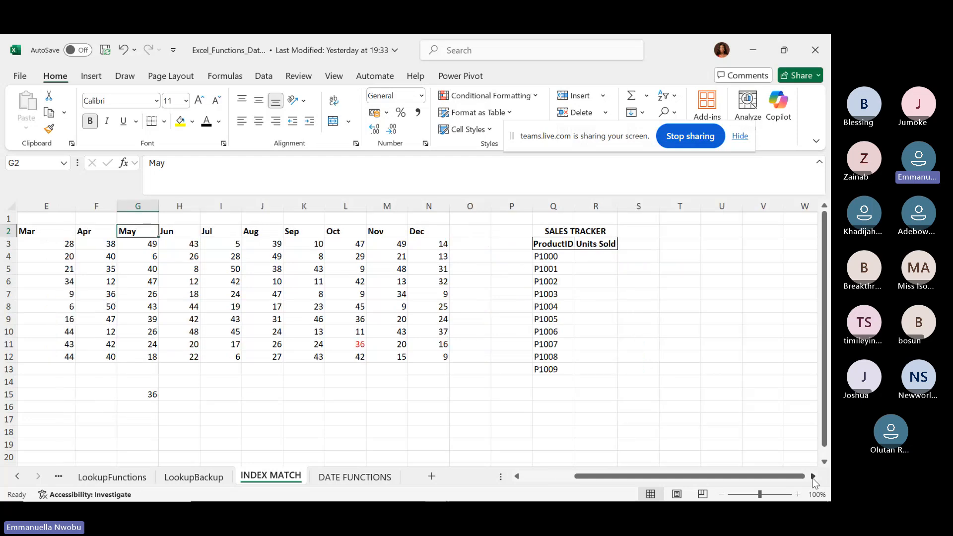
click(354, 348)
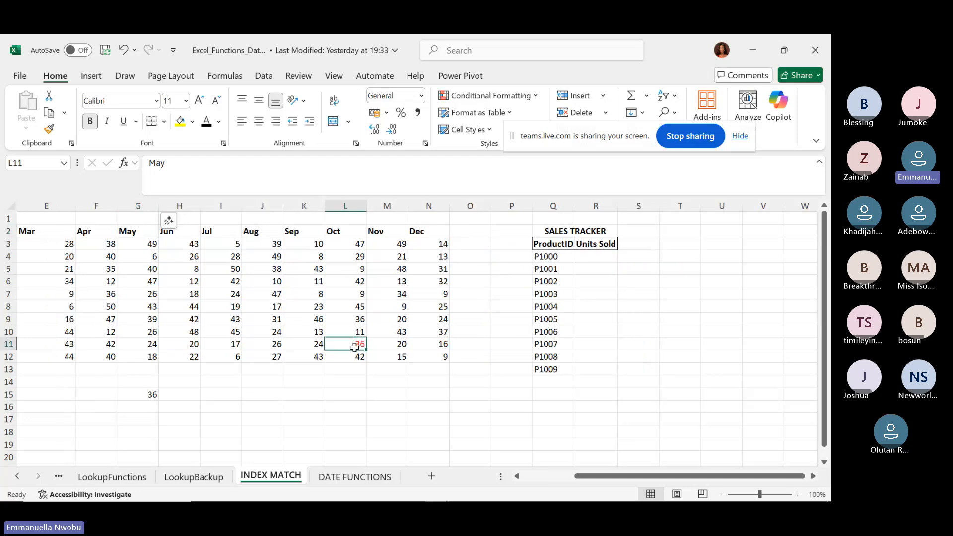
click(203, 121)
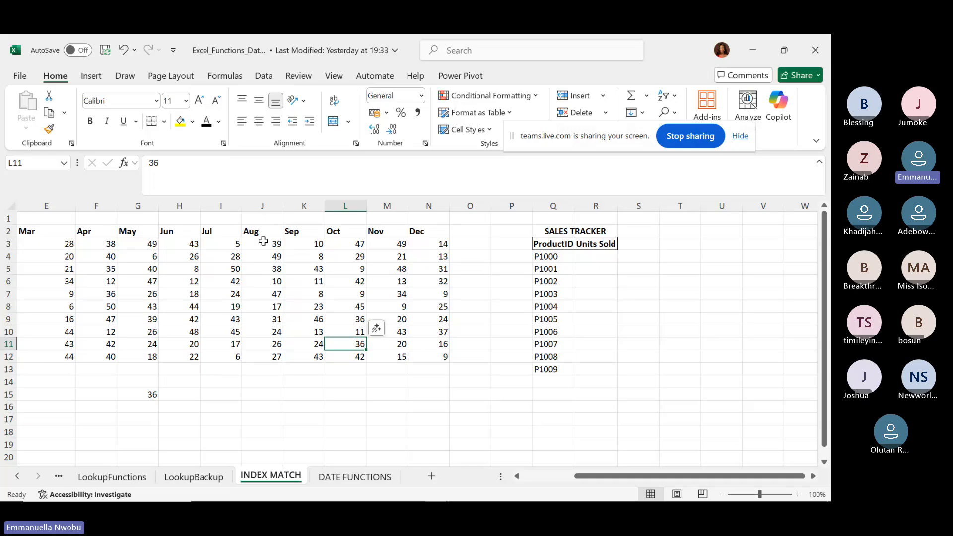
click(300, 231)
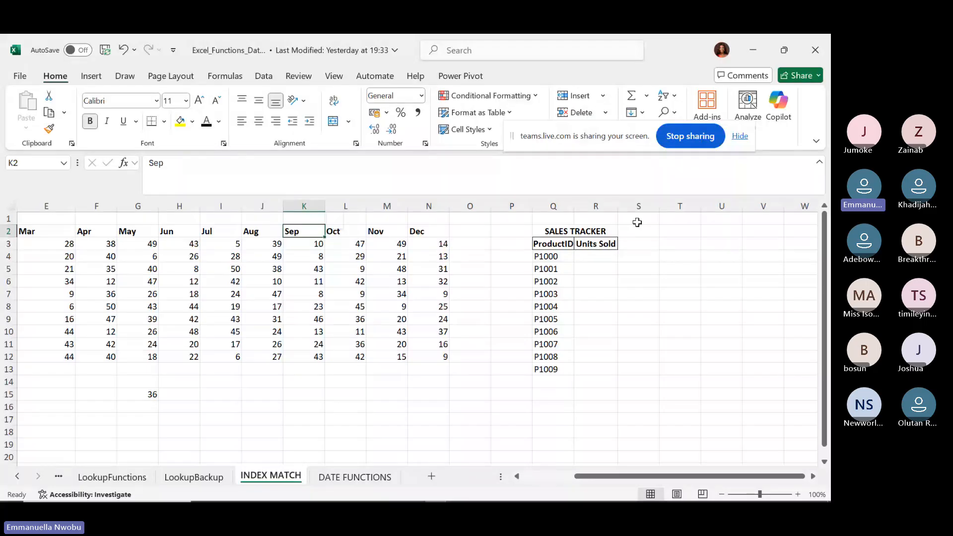
Start a Data Validation rule on T2 that allows only a List.
click(684, 229)
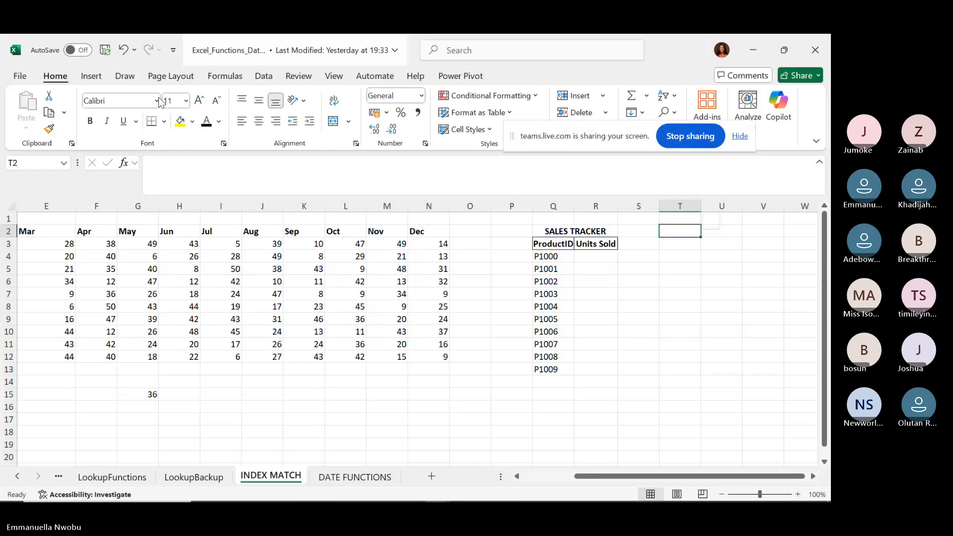
click(263, 77)
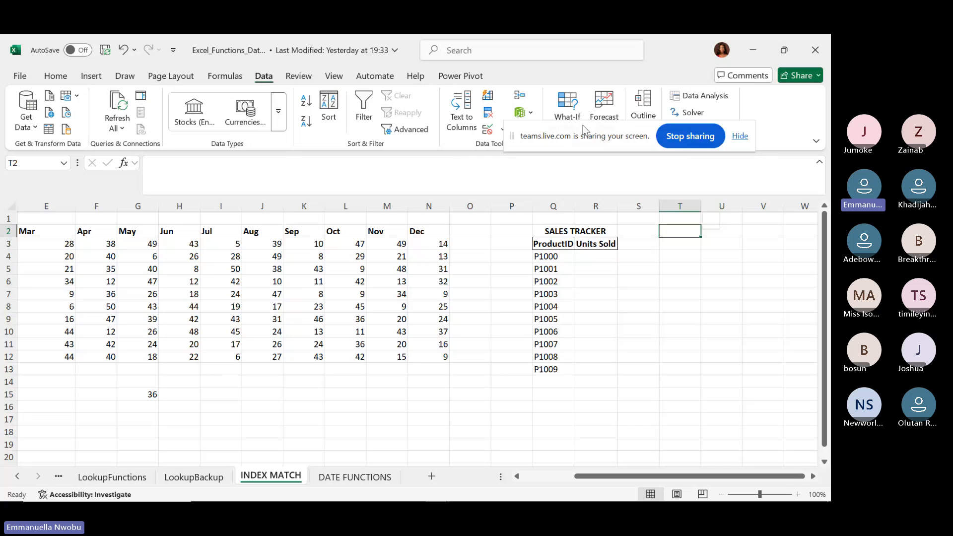
drag(586, 130, 661, 114)
click(502, 129)
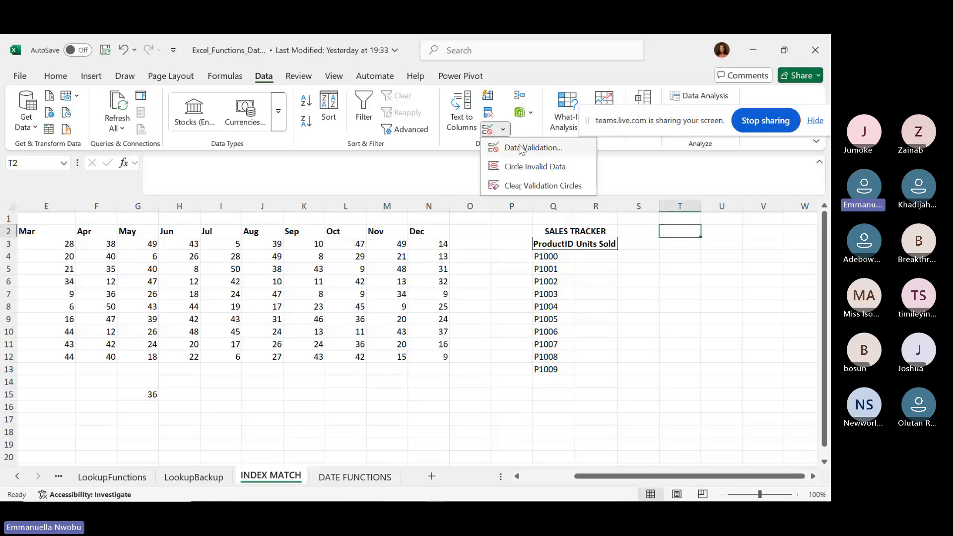
click(521, 150)
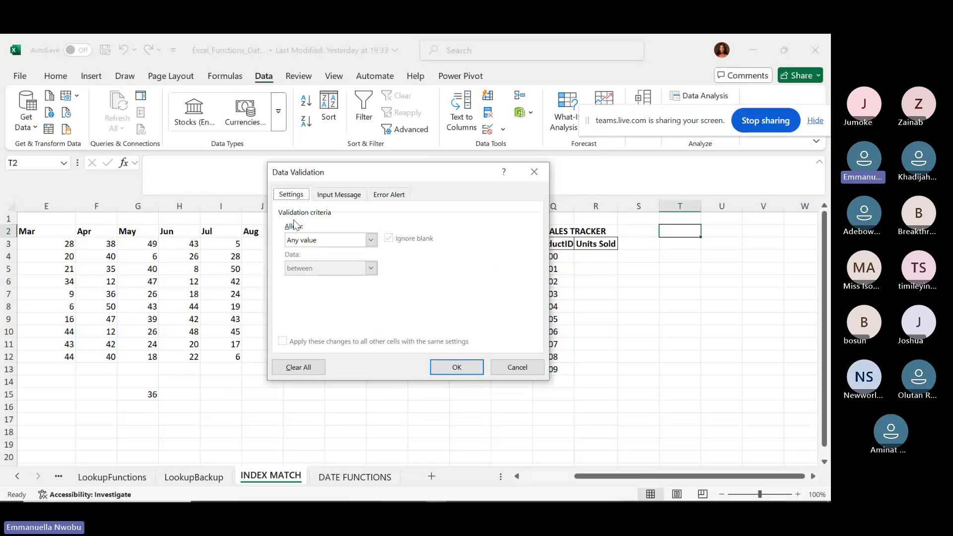
click(371, 241)
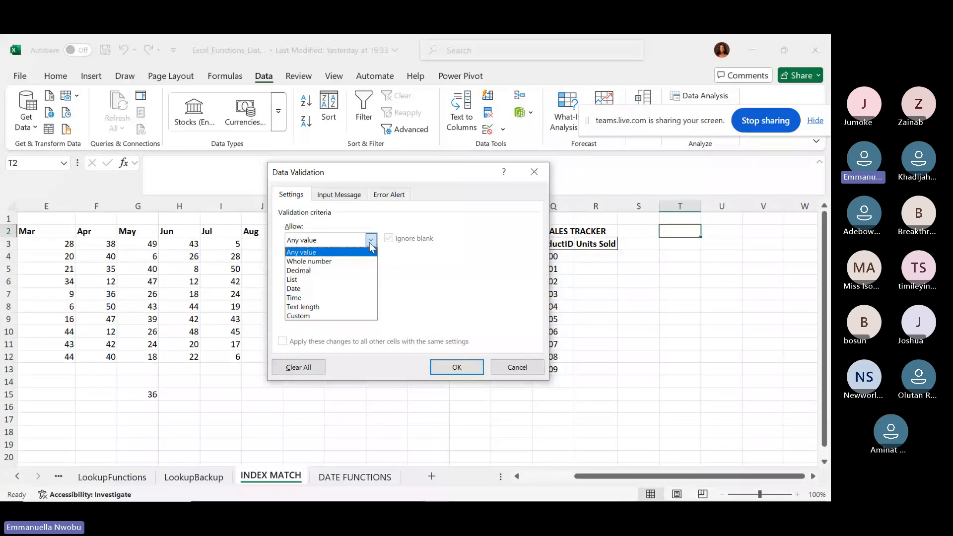
click(338, 280)
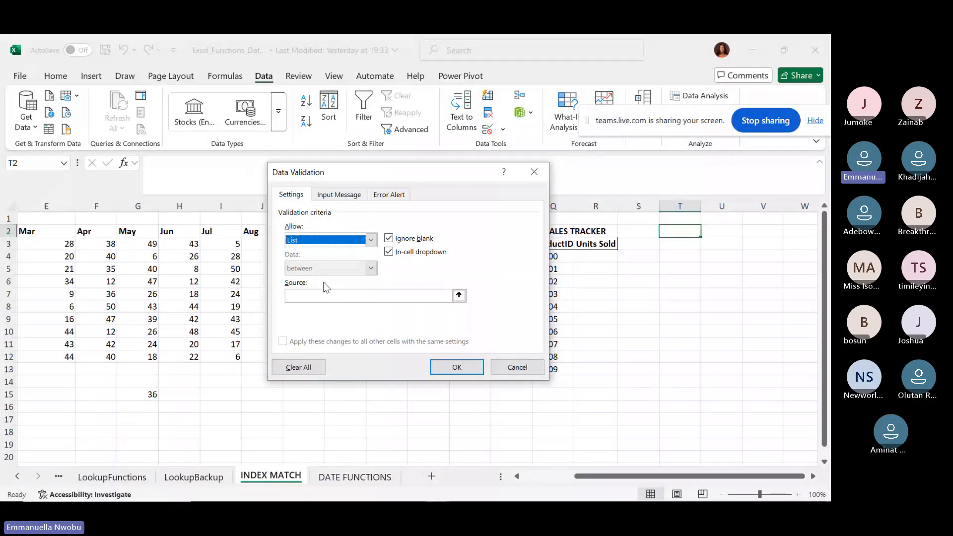
Set the list source to the month headers =$C$2:$N$2 and apply the rule.
click(459, 295)
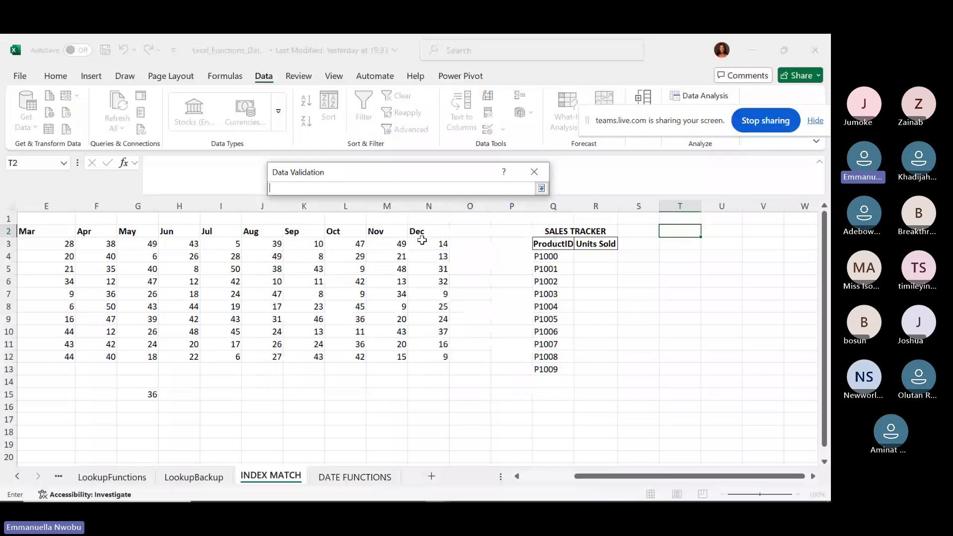
drag(419, 229, 276, 244)
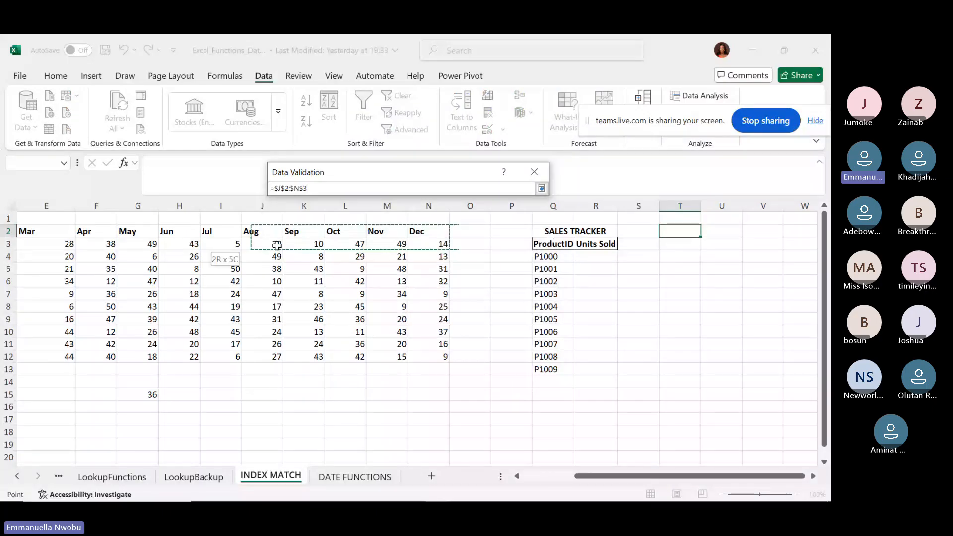
drag(276, 244, 43, 228)
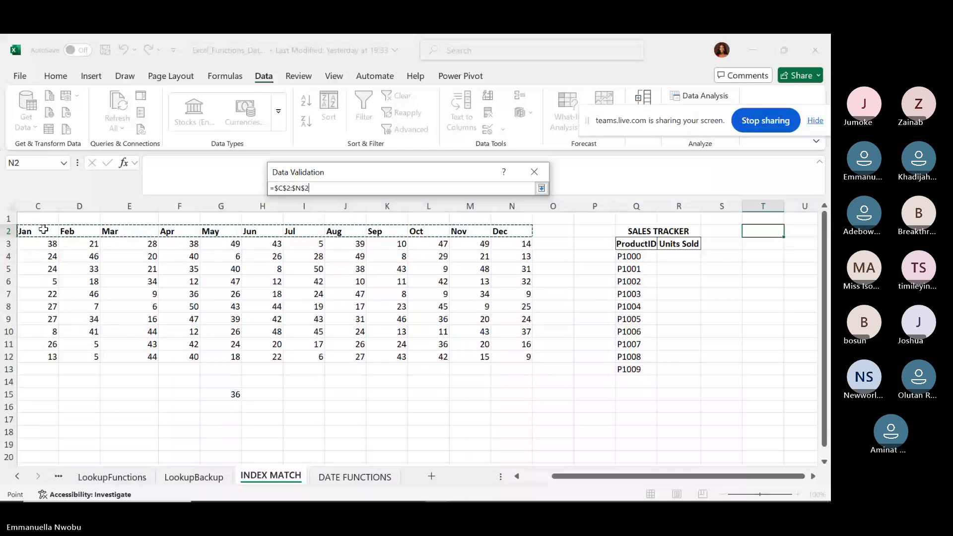
click(541, 188)
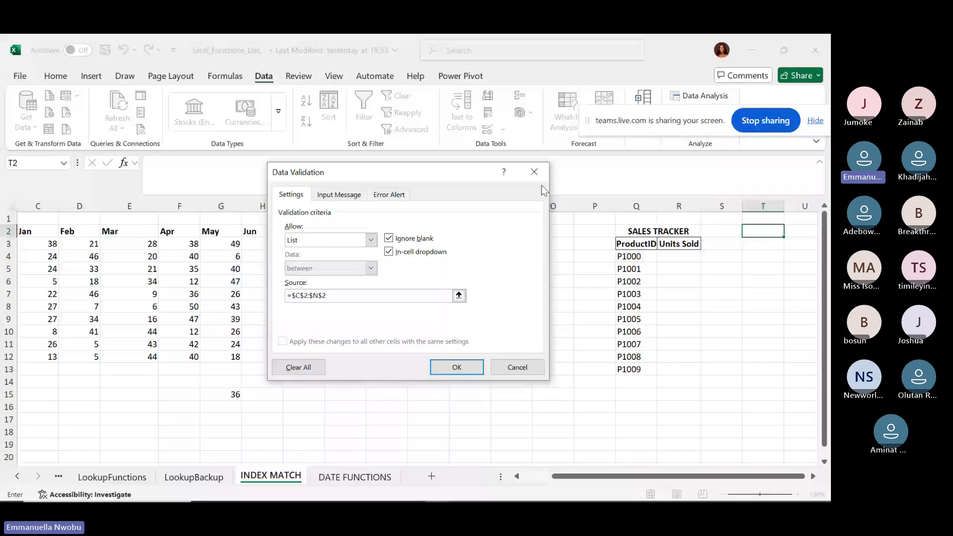
click(343, 196)
click(388, 196)
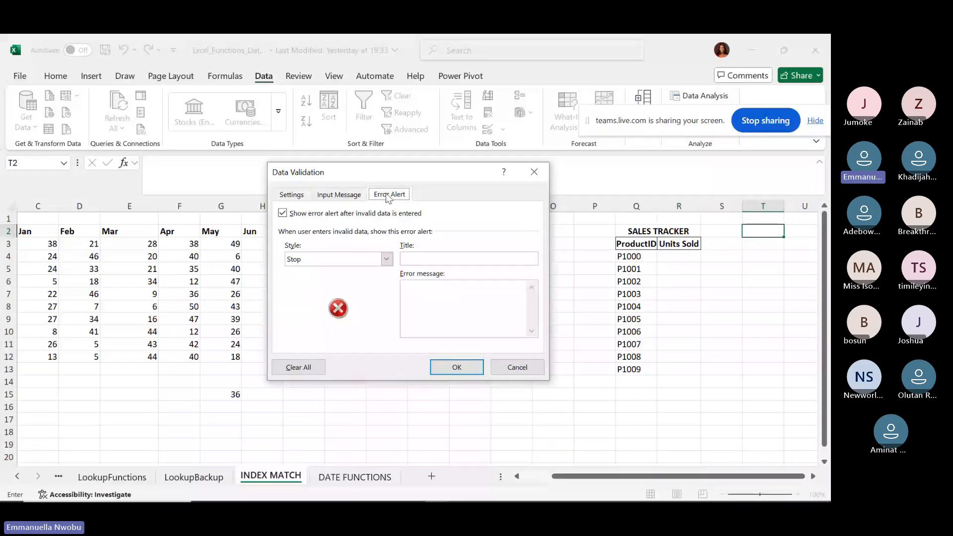
click(294, 195)
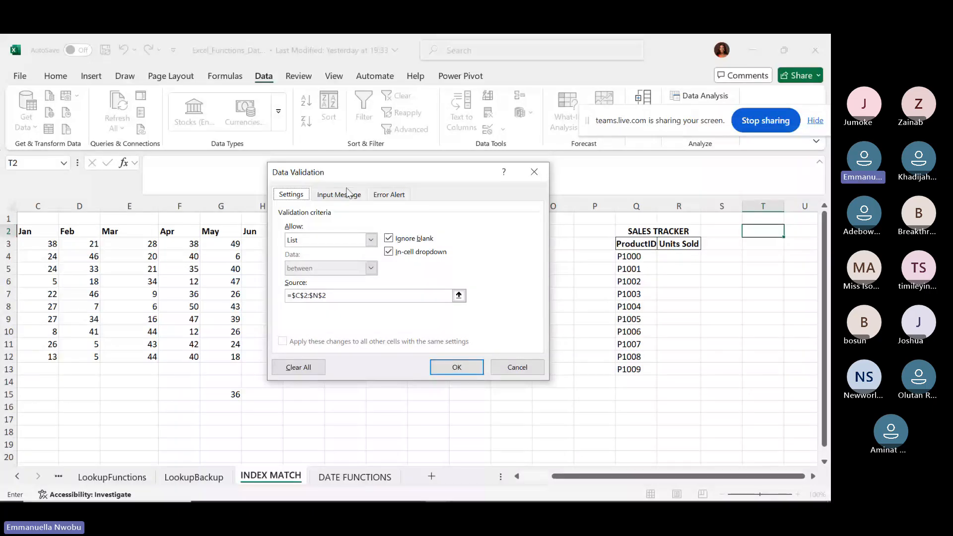
click(459, 367)
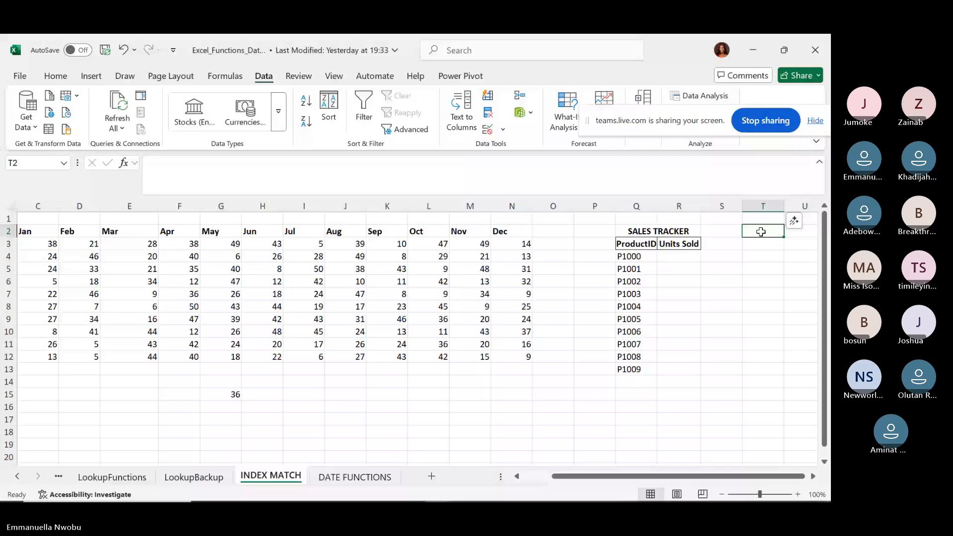
Try T2's new month dropdown by picking May, then leave it on Sep.
key(Down)
key(Down)
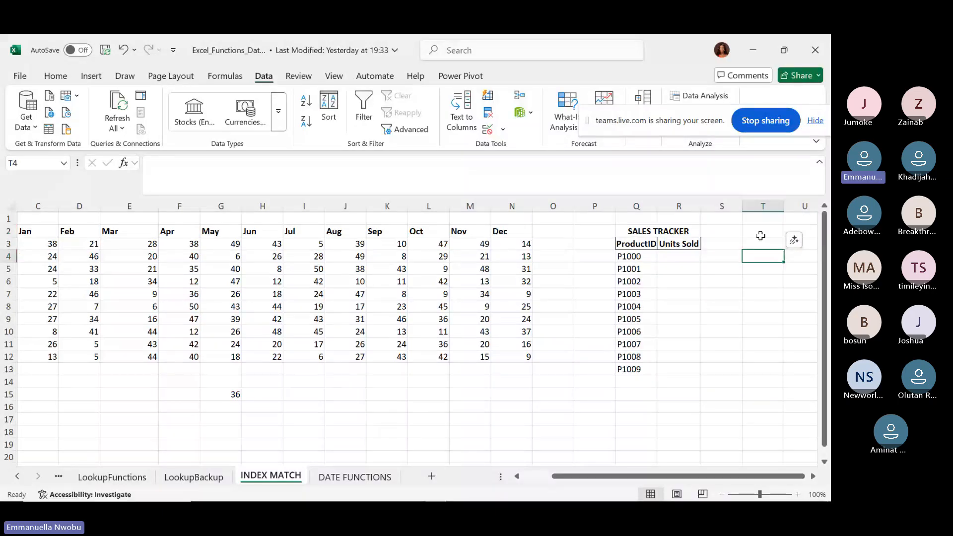
click(760, 235)
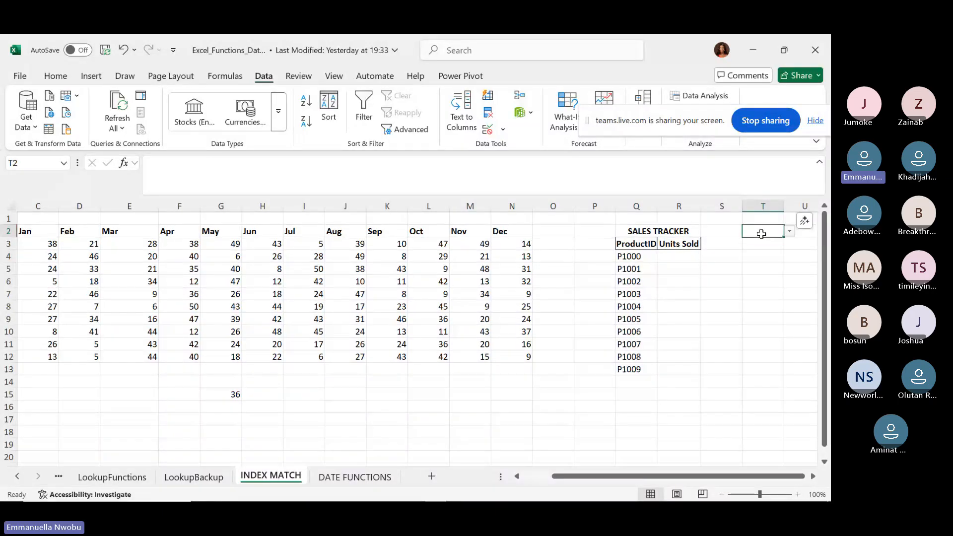
click(765, 265)
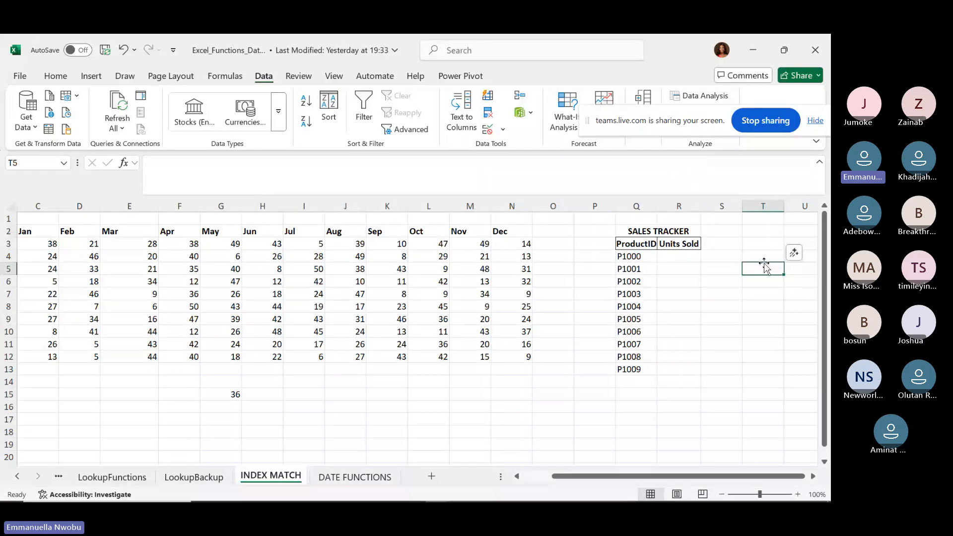
click(763, 233)
click(55, 75)
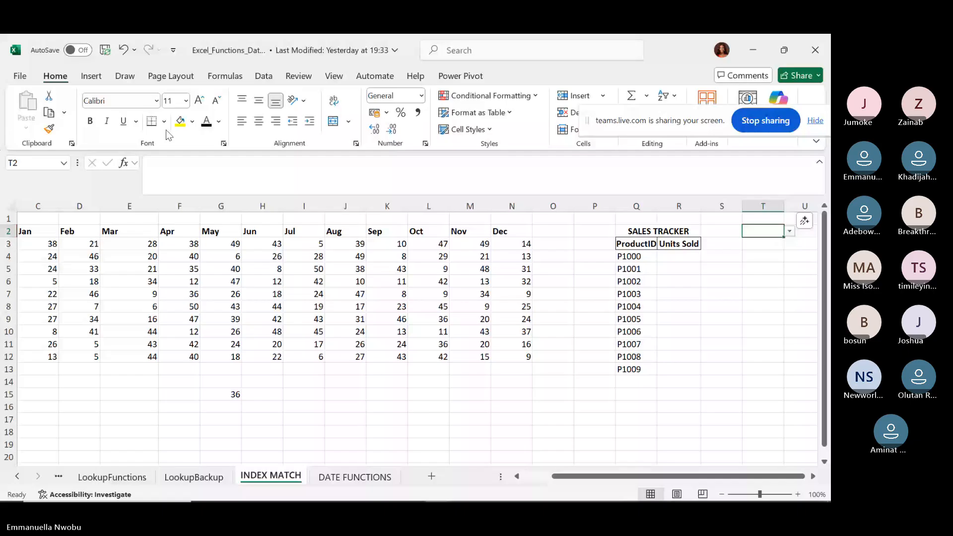
click(762, 267)
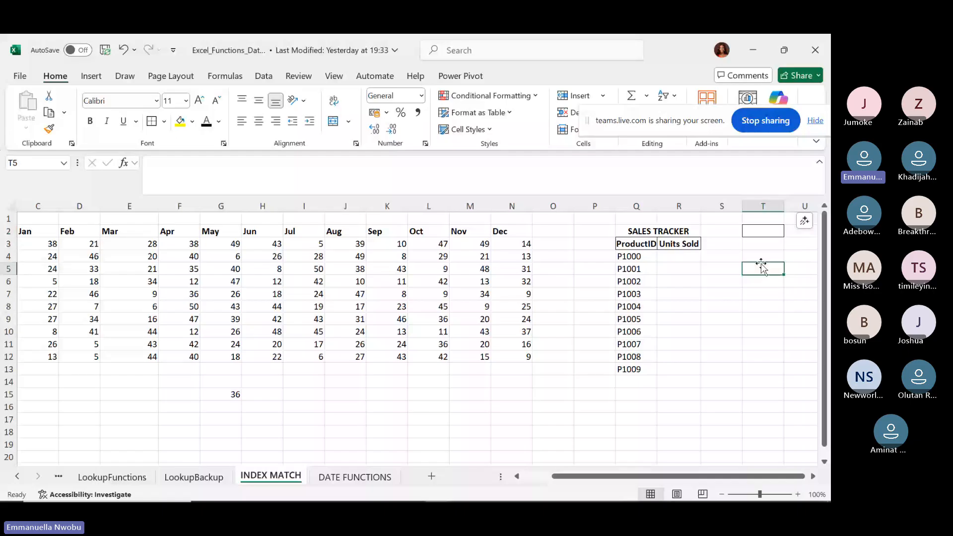
click(767, 232)
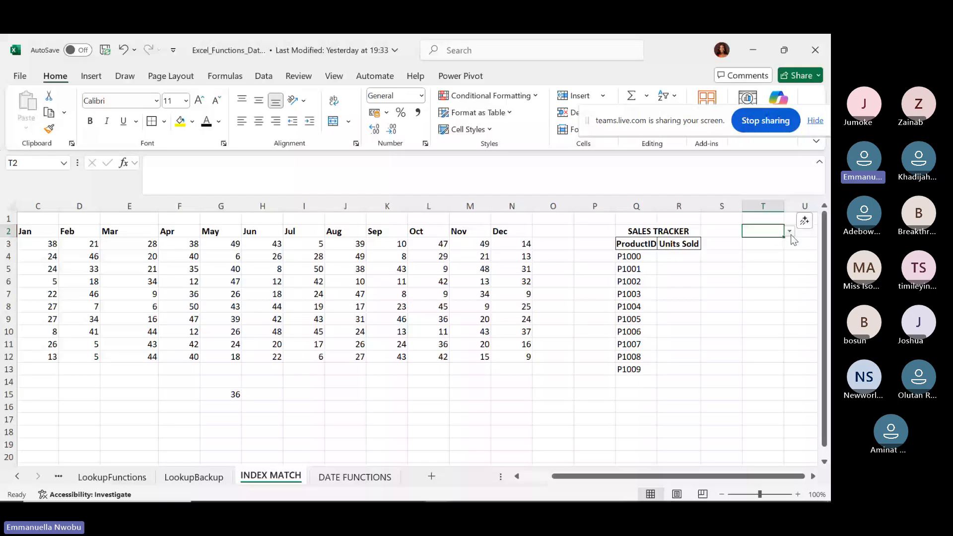
click(790, 232)
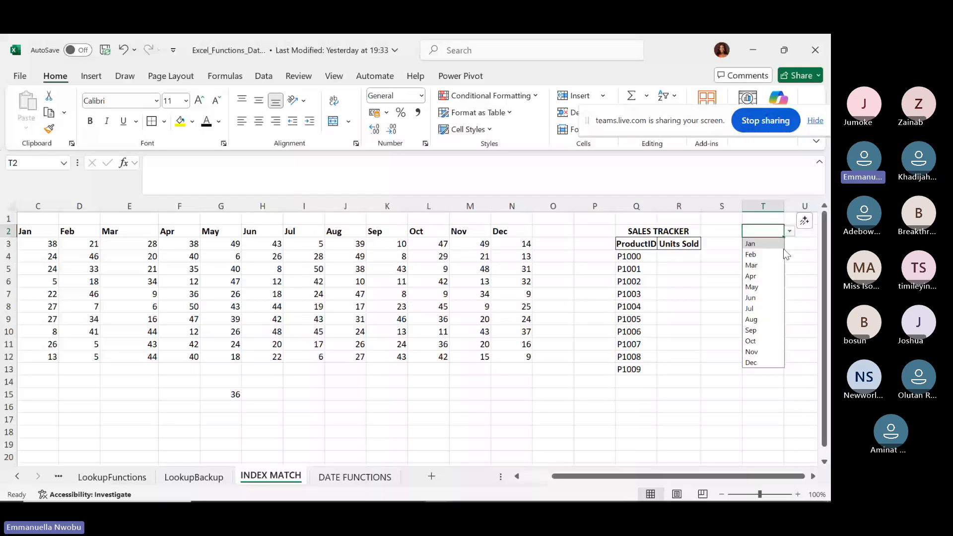
click(753, 287)
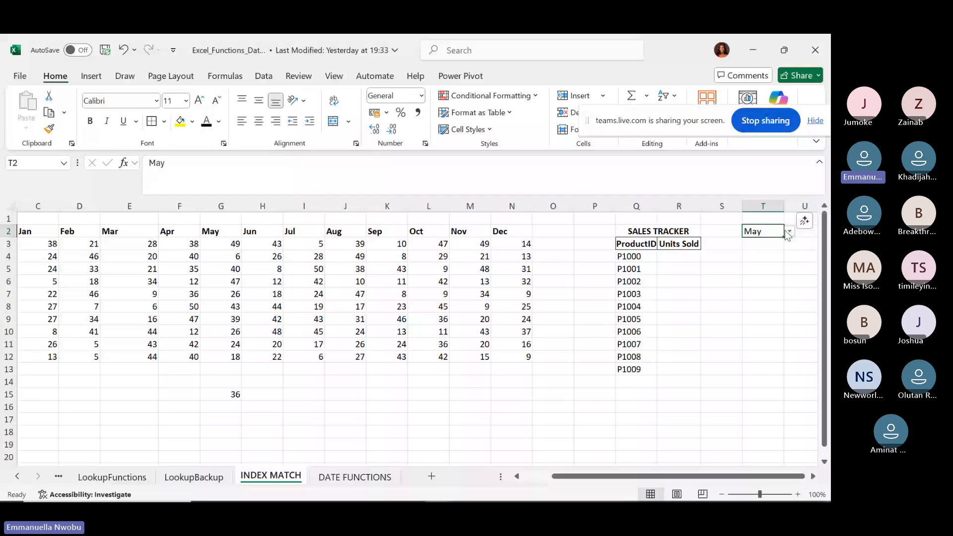
click(788, 232)
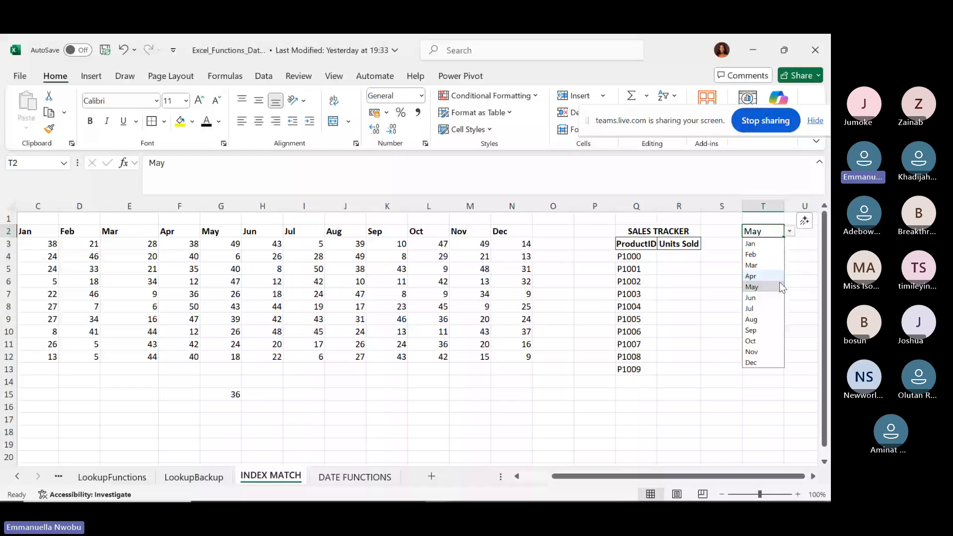
click(770, 329)
click(685, 261)
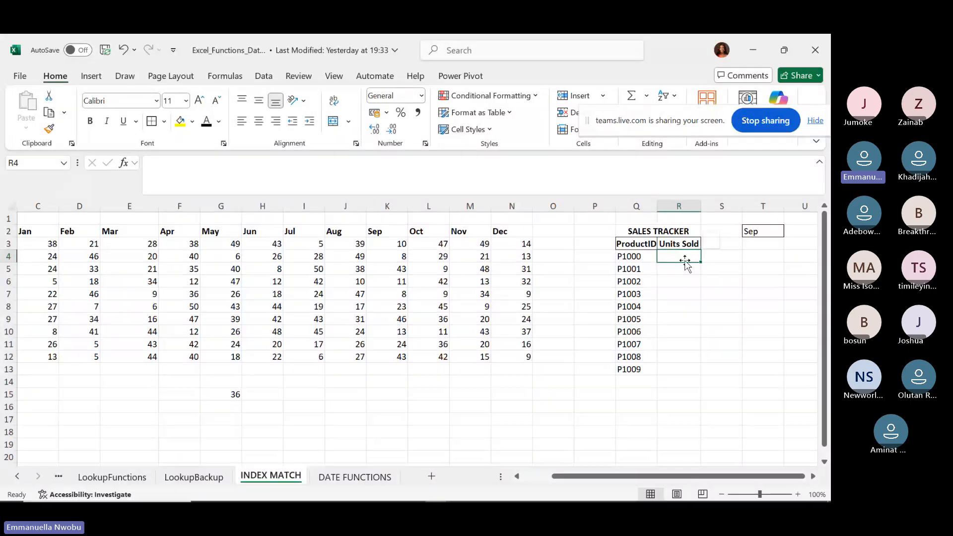
click(766, 228)
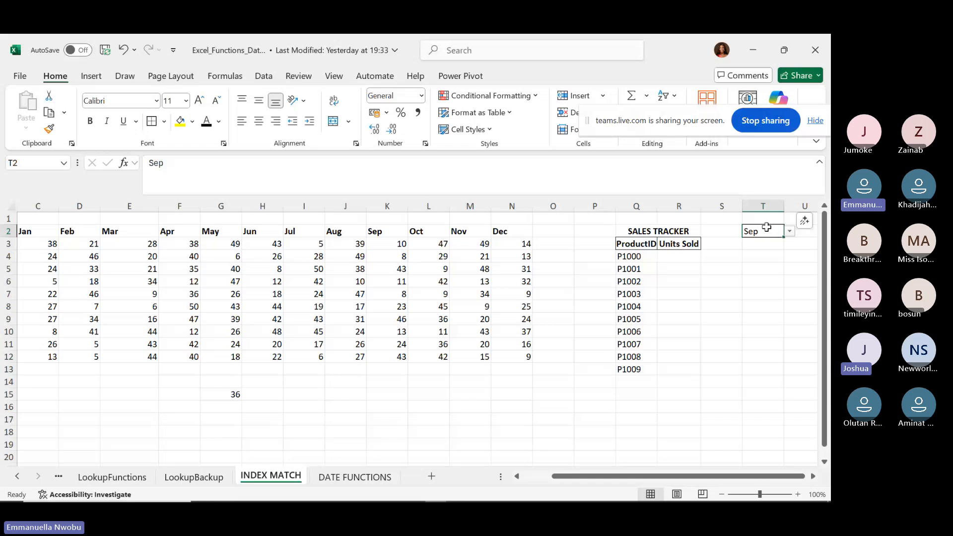
click(219, 394)
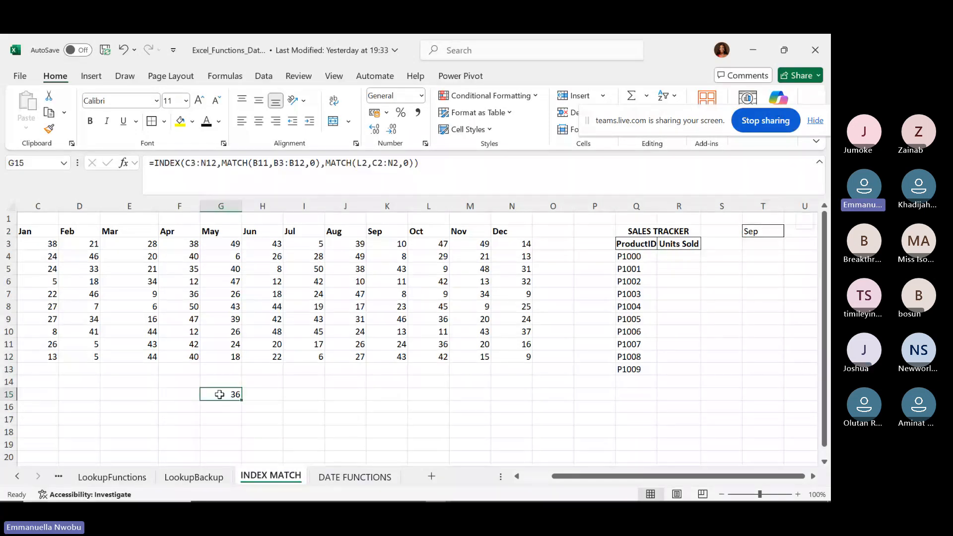
Clear the old 36 result from G15 and bold the Sep month in T2.
key(Delete)
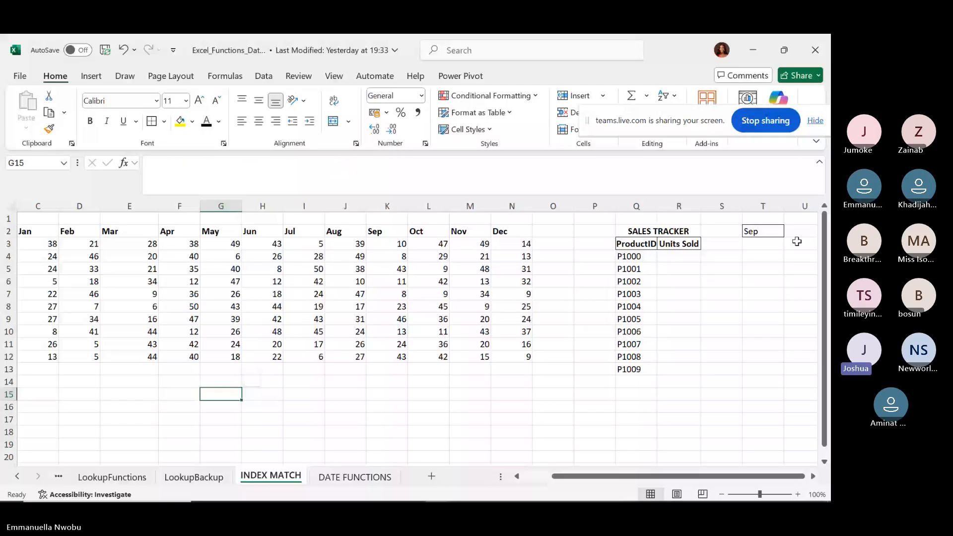
click(767, 231)
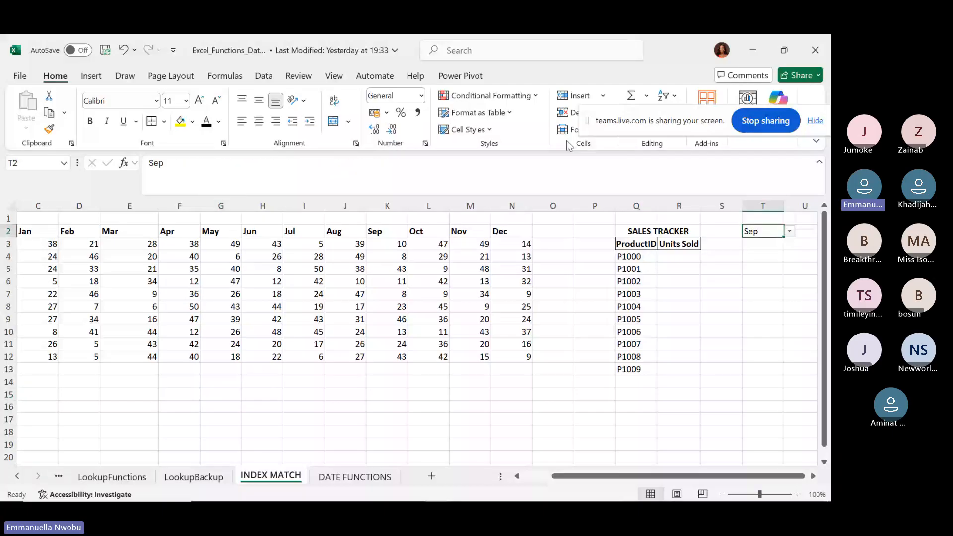
click(90, 121)
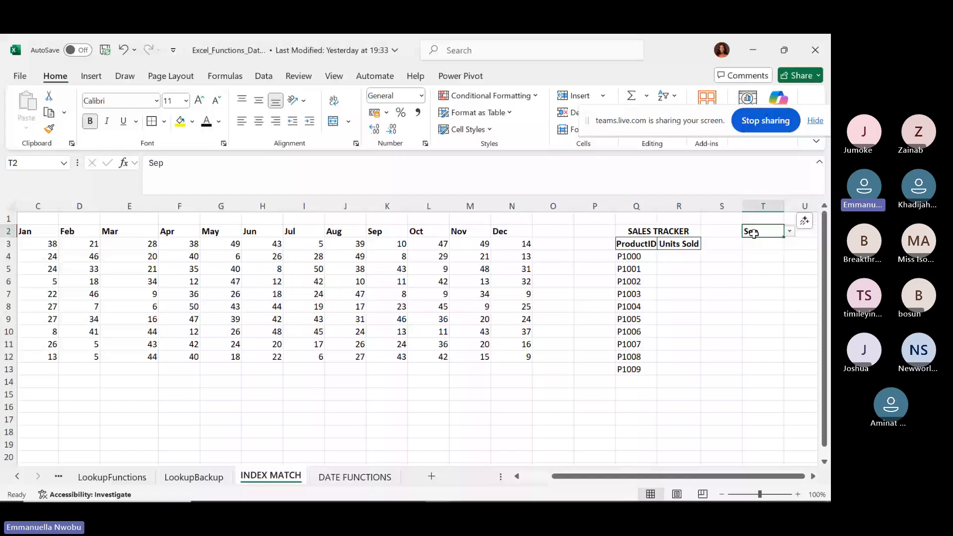
click(679, 258)
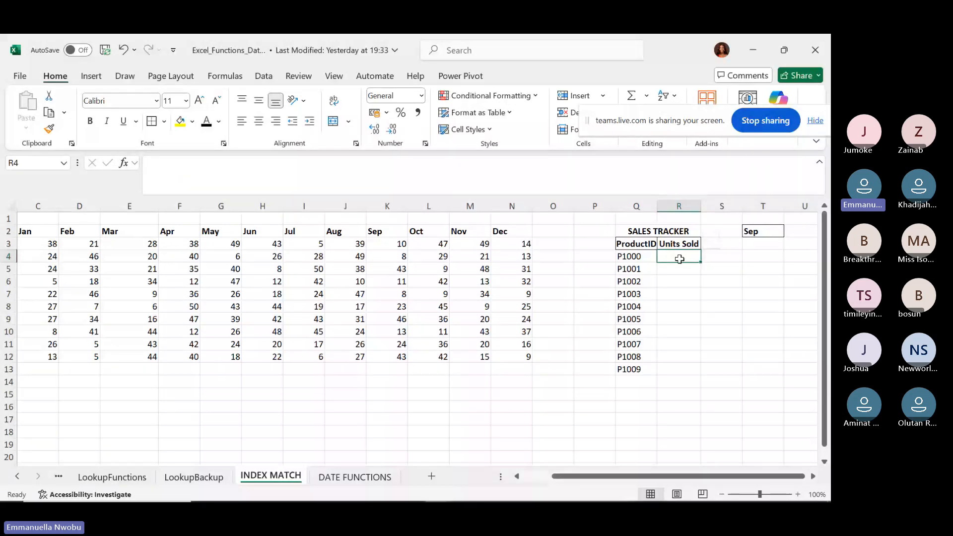
click(207, 393)
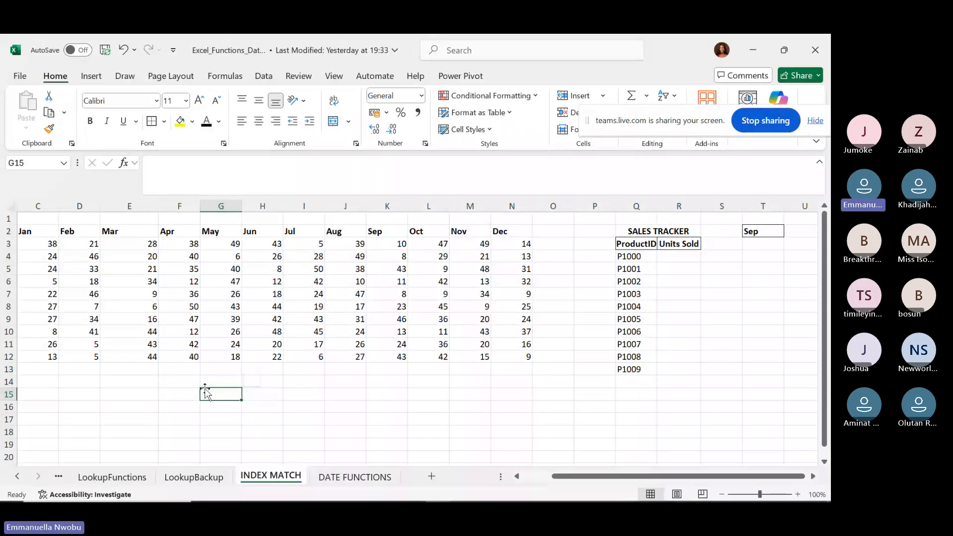
click(673, 256)
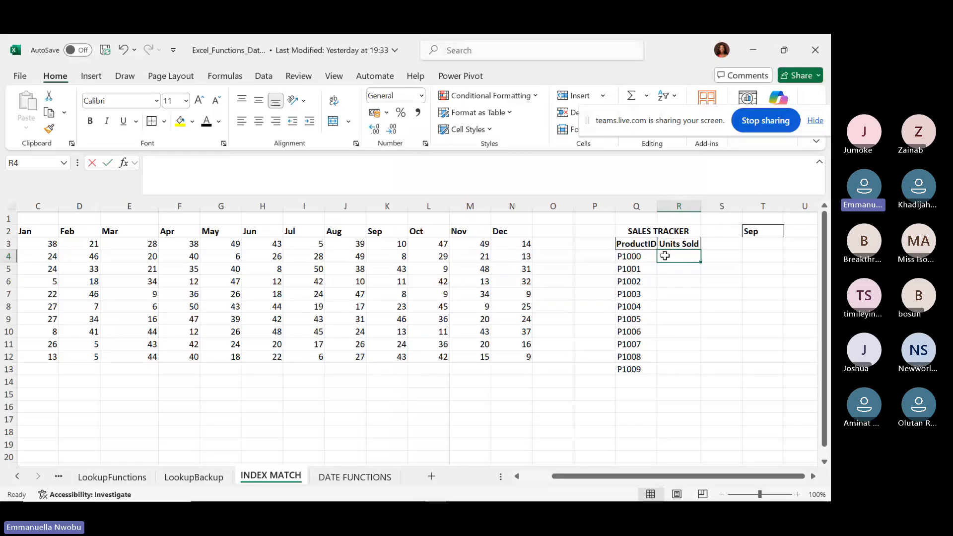
Start R4's formula as =INDEX($C$3:$N$12, followed by a nested MATCH(.
text(=INDEX()
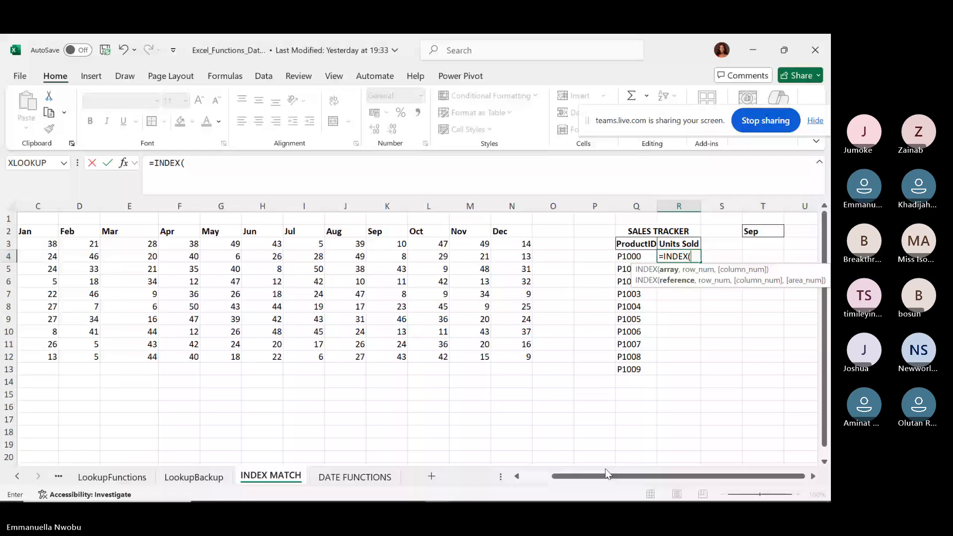
scroll(606, 469, left, 2)
drag(124, 243, 593, 352)
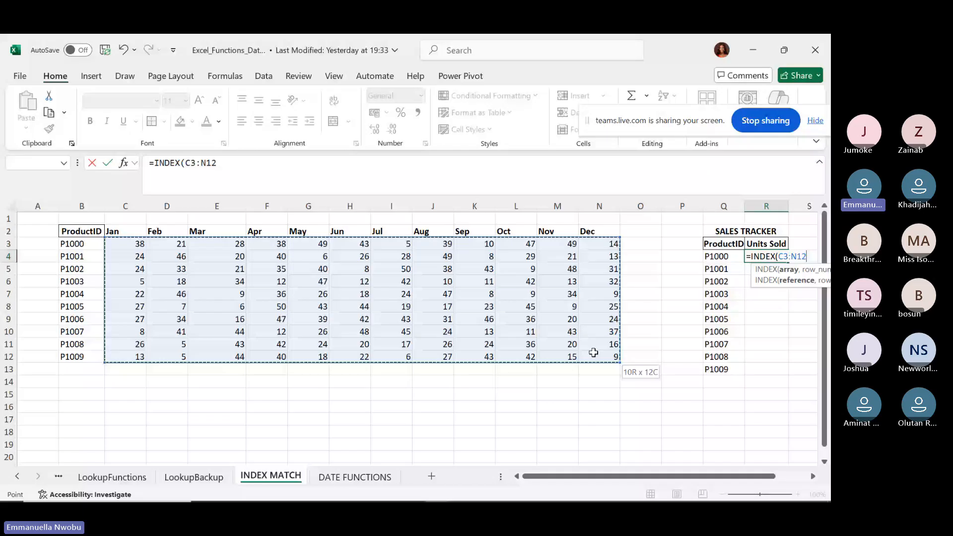
drag(594, 352, 593, 353)
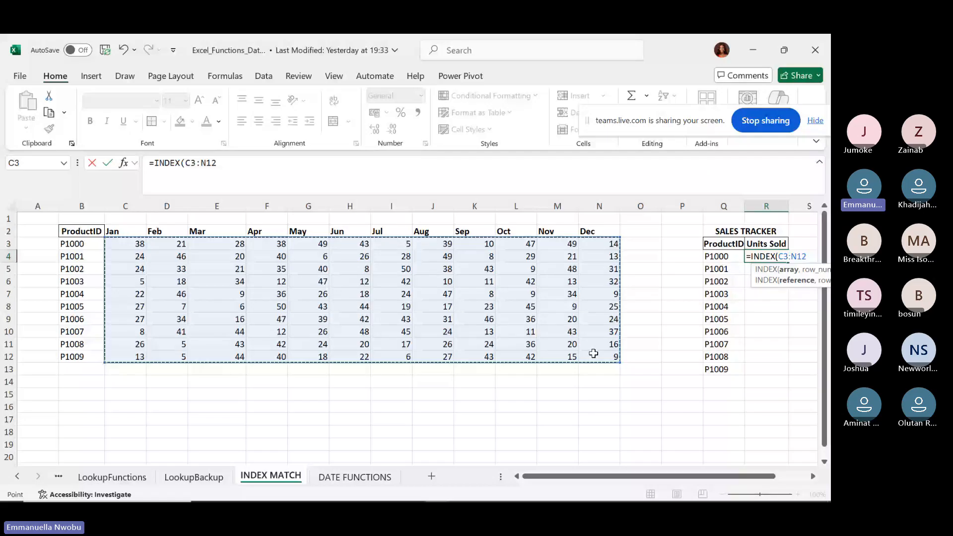
key(F4)
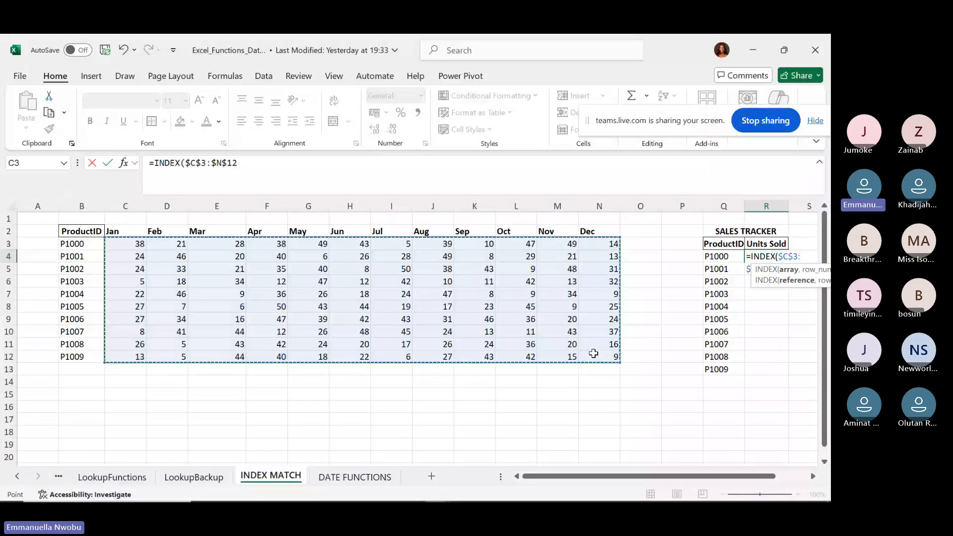
text(,)
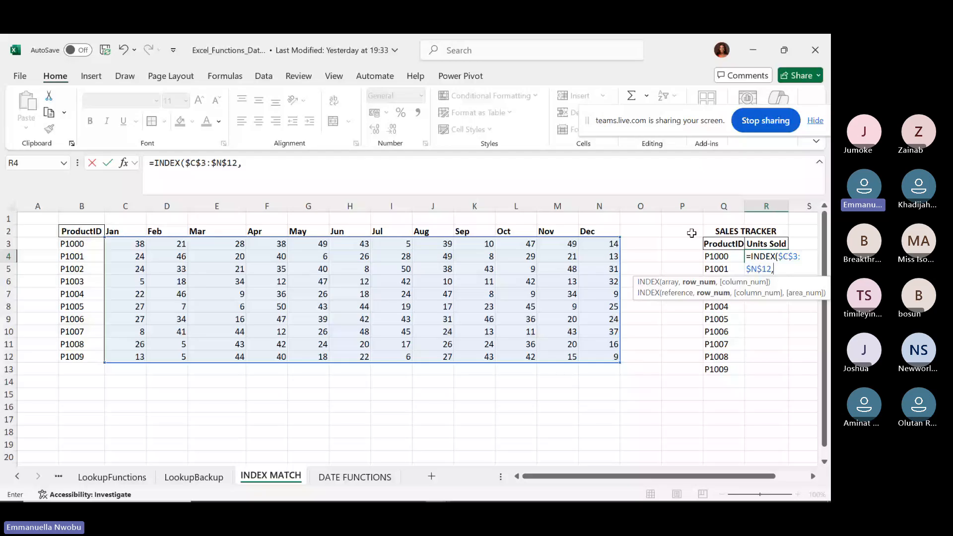
text(match)
key(Tab)
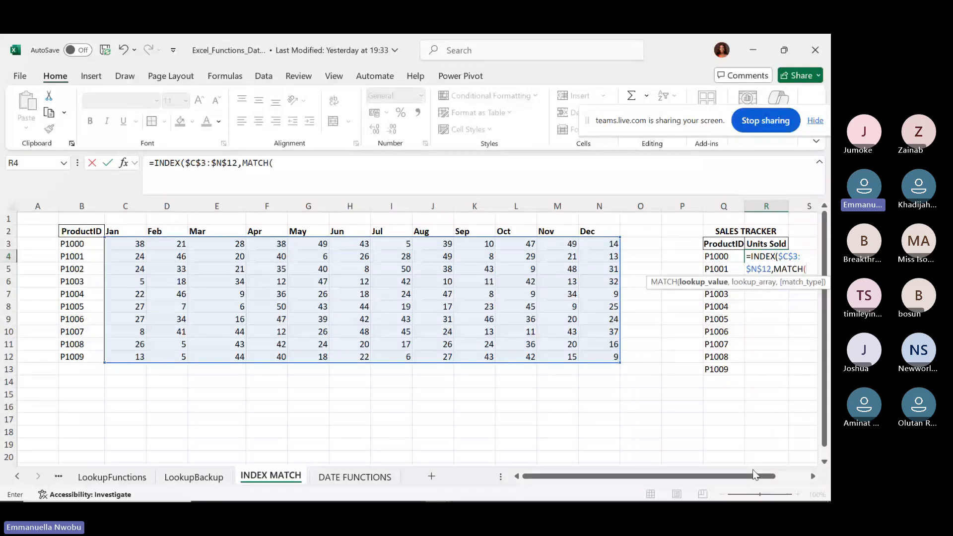
drag(752, 474, 812, 477)
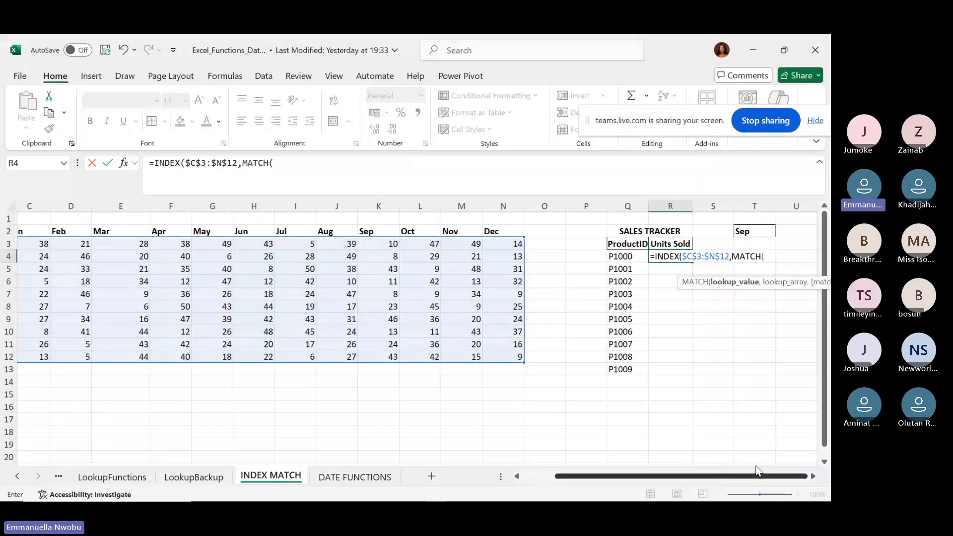
drag(757, 469, 615, 457)
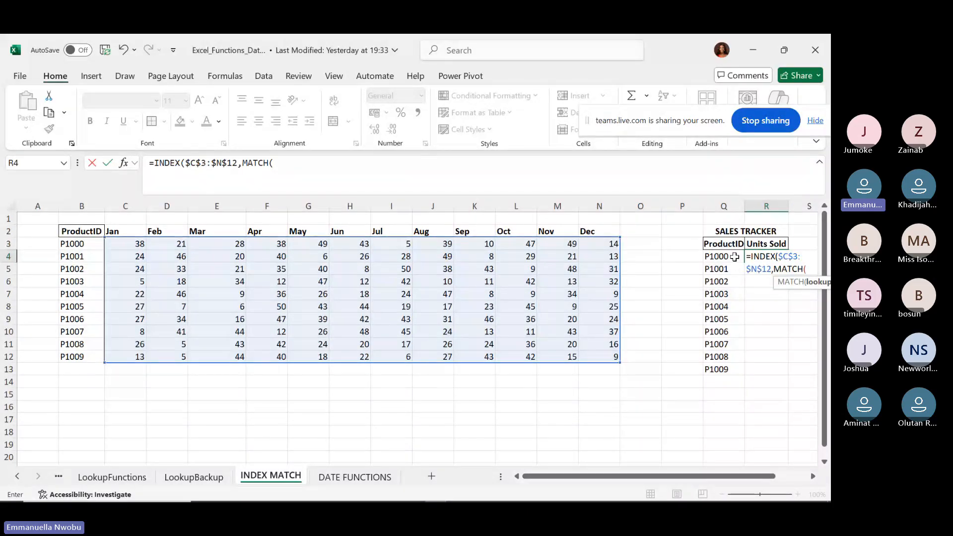
Make MATCH look up Q4 with exact match in the locked $B$3:$B$12 range, then close it.
click(735, 257)
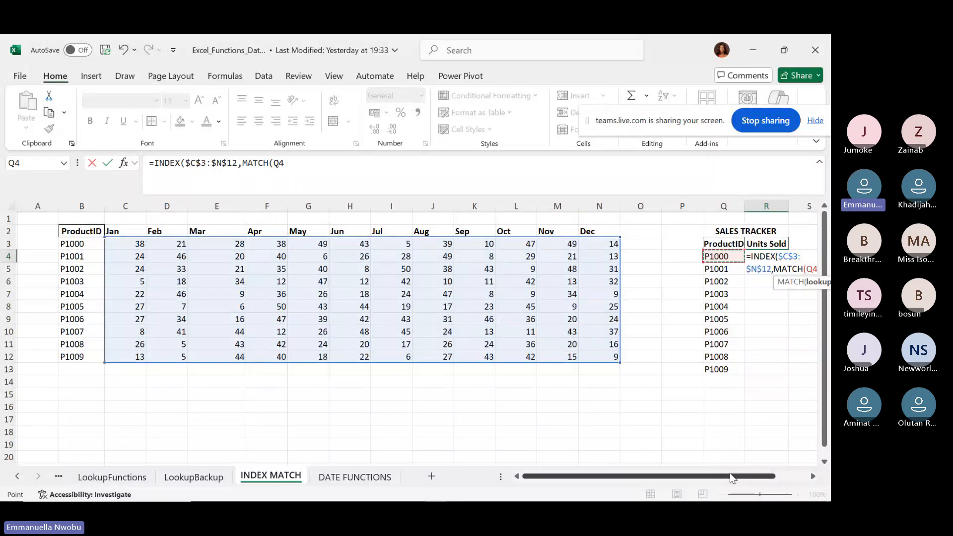
drag(731, 478, 787, 465)
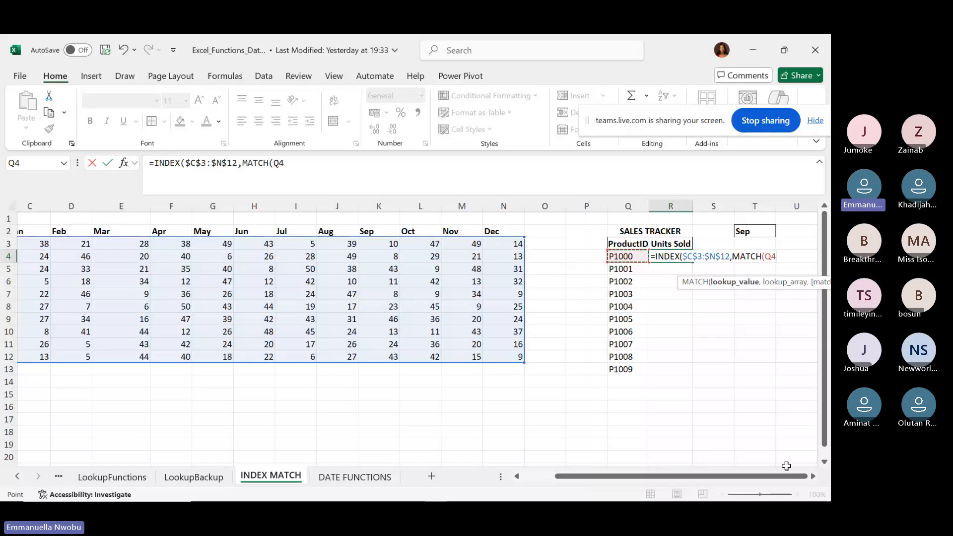
text(,)
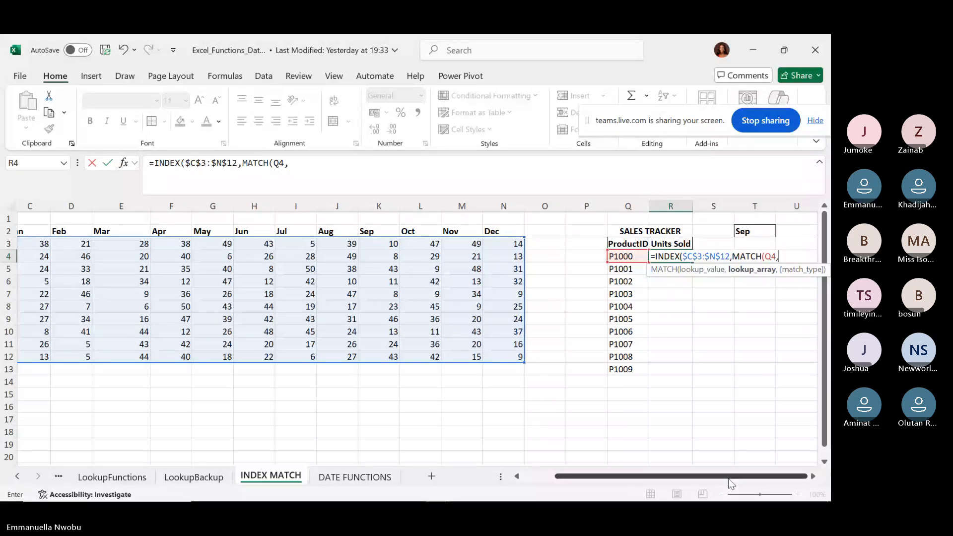
drag(730, 475, 698, 475)
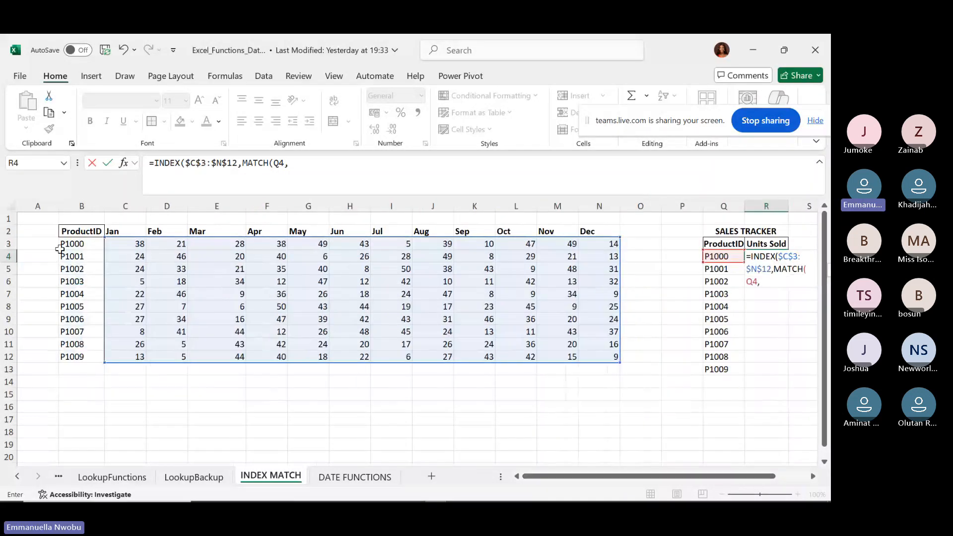
drag(83, 243, 71, 358)
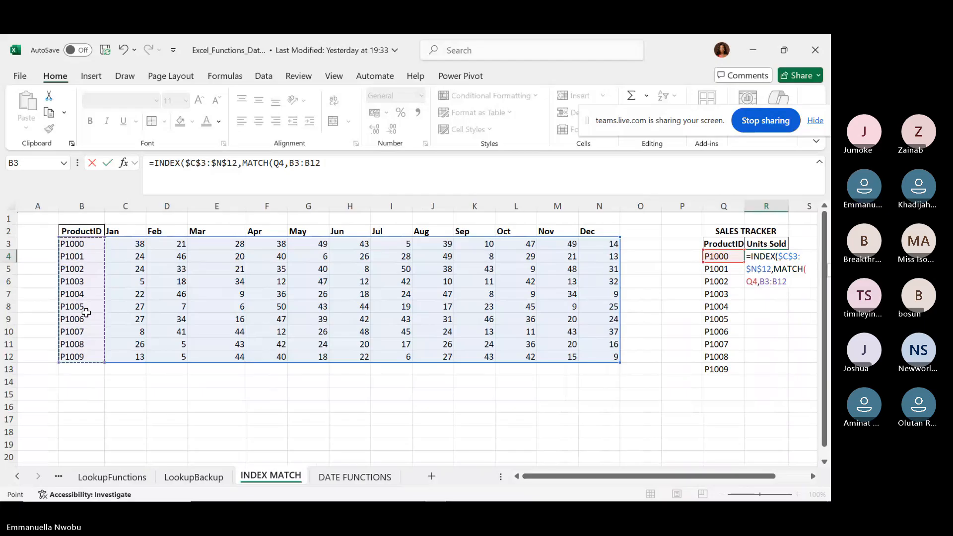
key(F4)
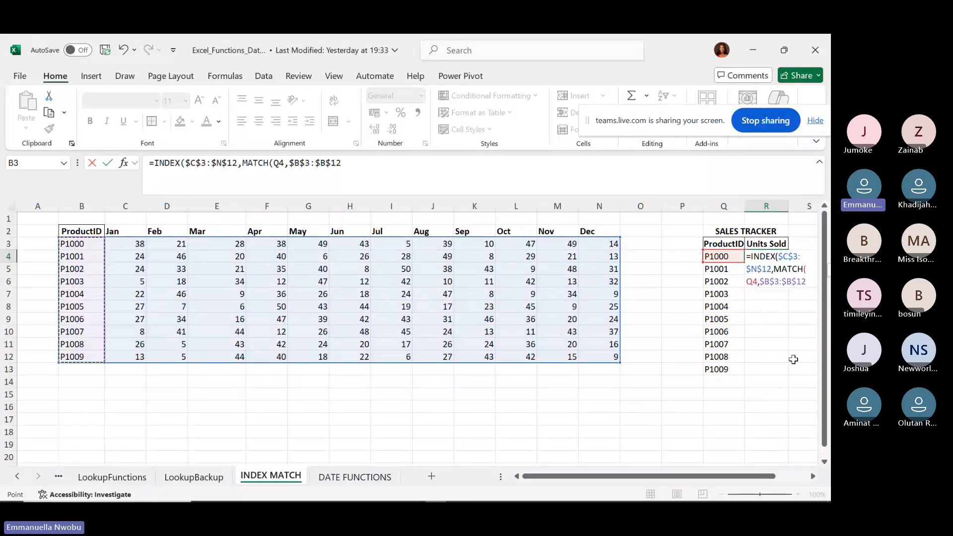
text(,)
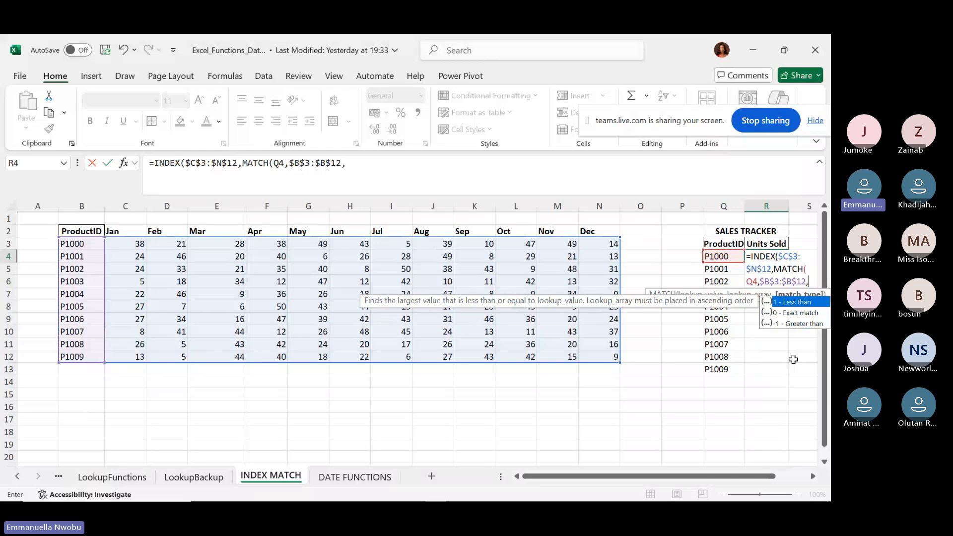
key(Down)
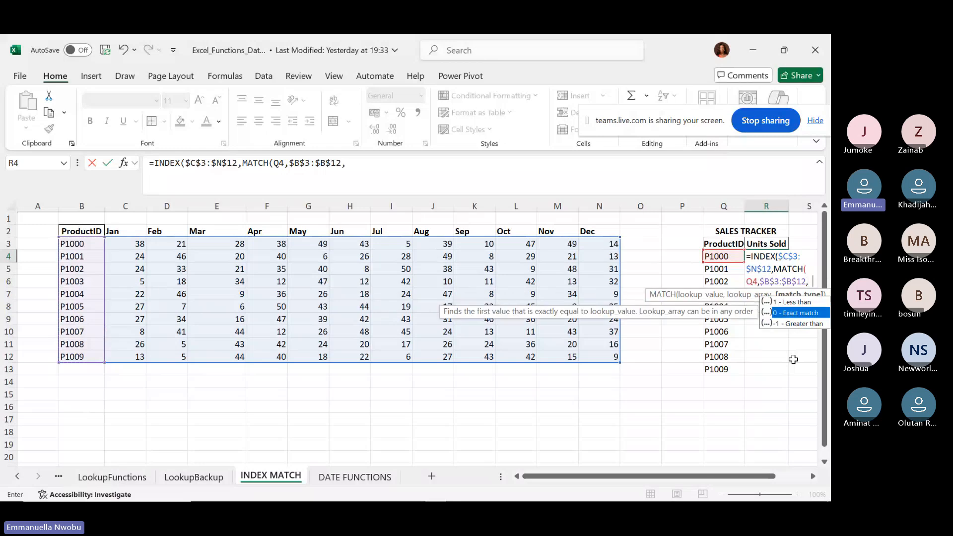
key(Tab)
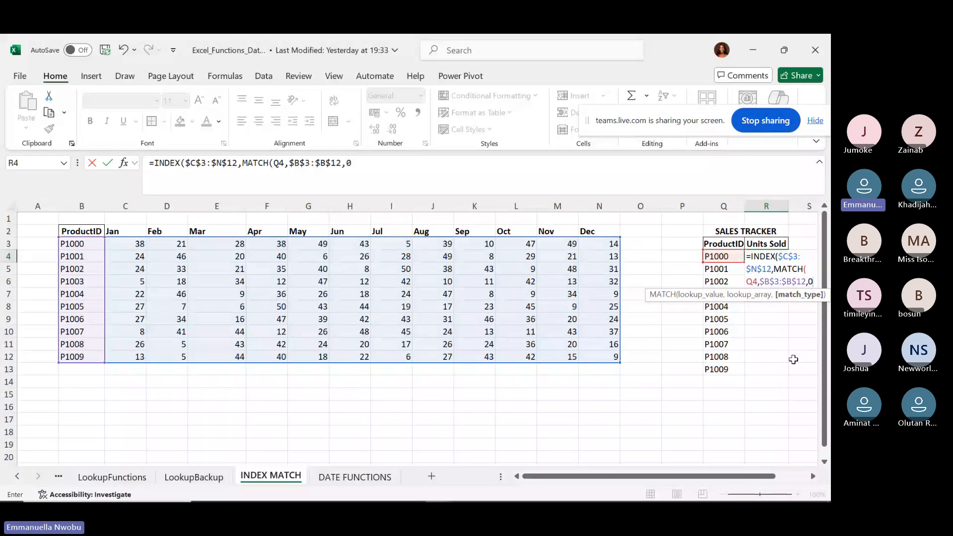
text())
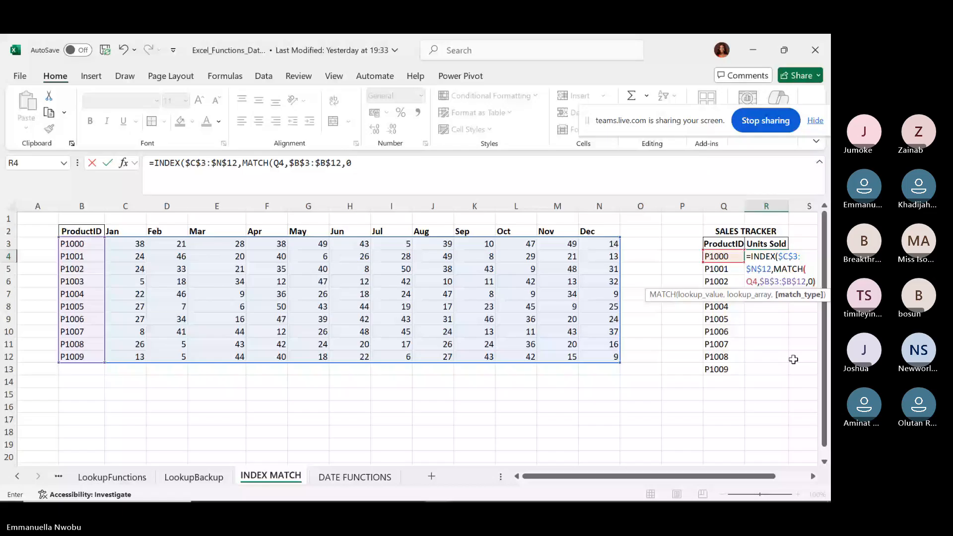
text(,)
drag(740, 477, 808, 470)
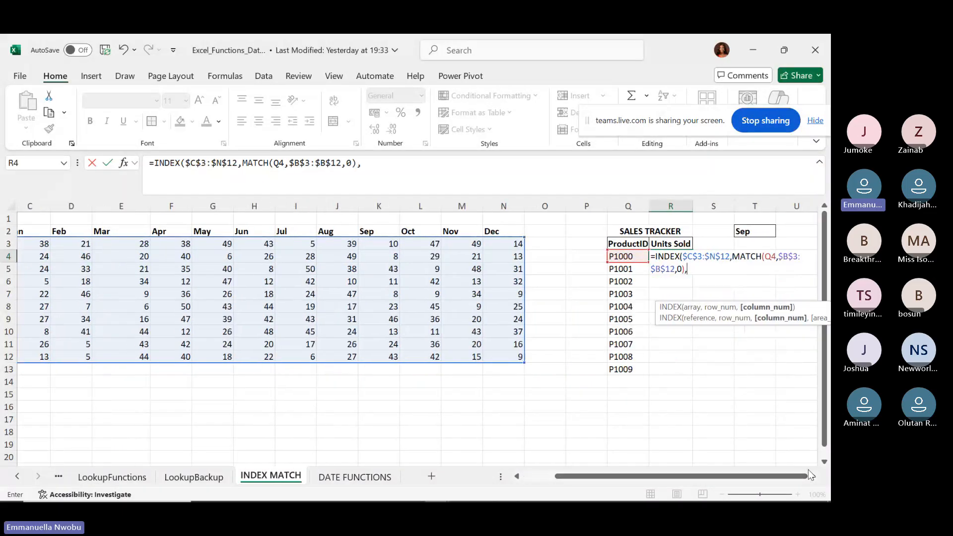
Add a second MATCH using the locked $T$2 month as its lookup value.
text(match)
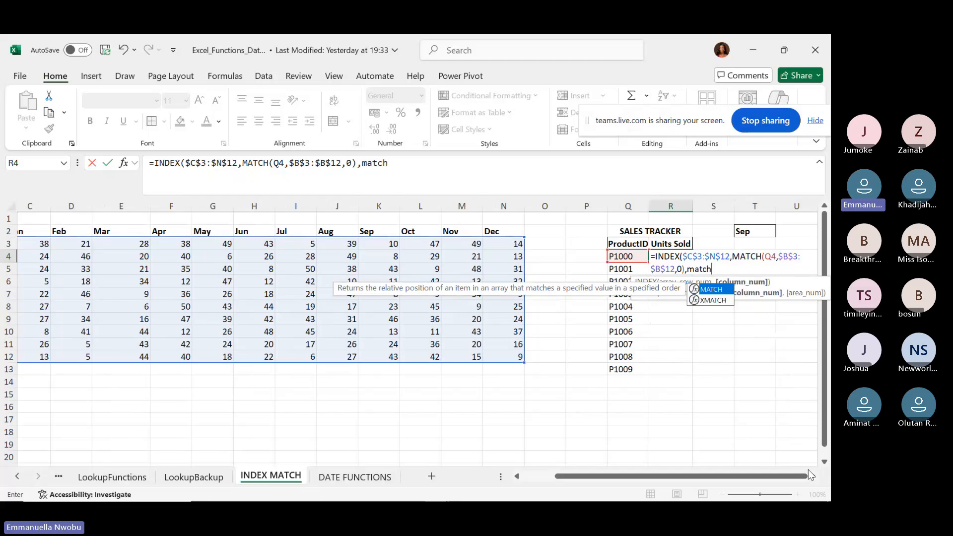
key(Tab)
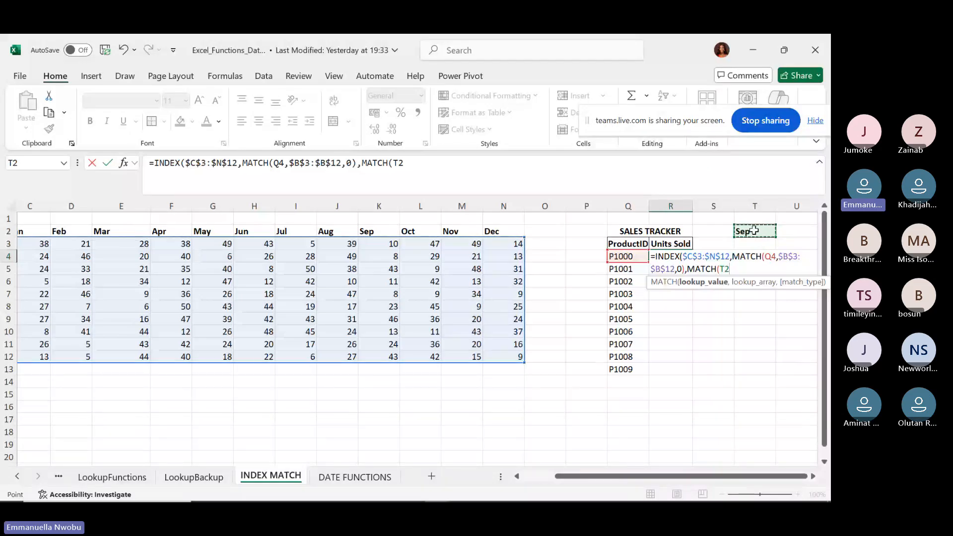
key(F4)
text(,)
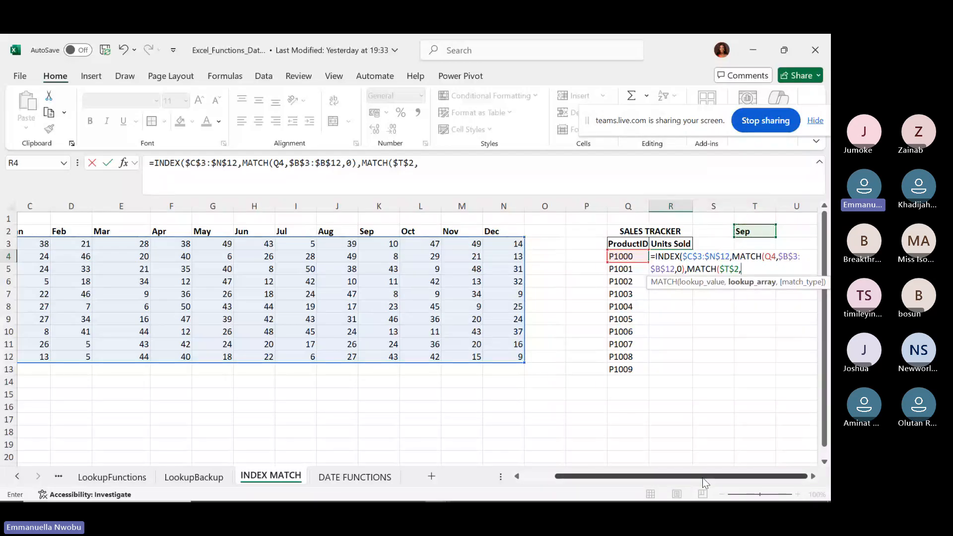
Complete it with the locked $C$2:$N$2 headers and exact match, so R4 shows 10.
drag(700, 476, 667, 477)
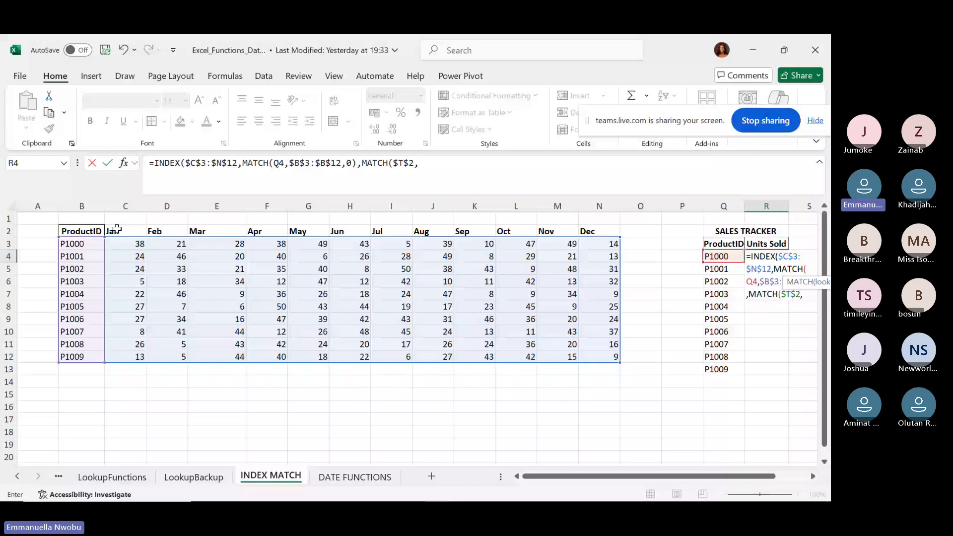
drag(117, 229, 599, 230)
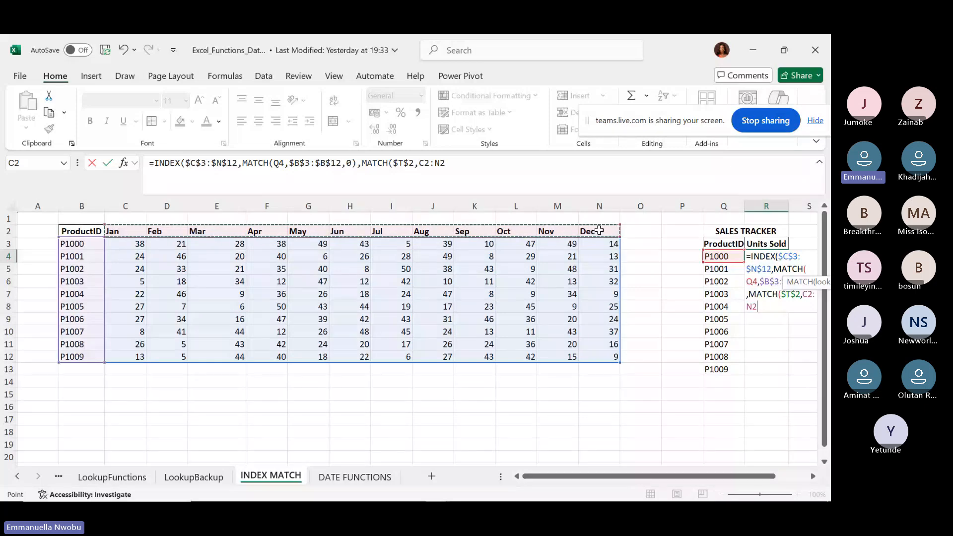
key(F4)
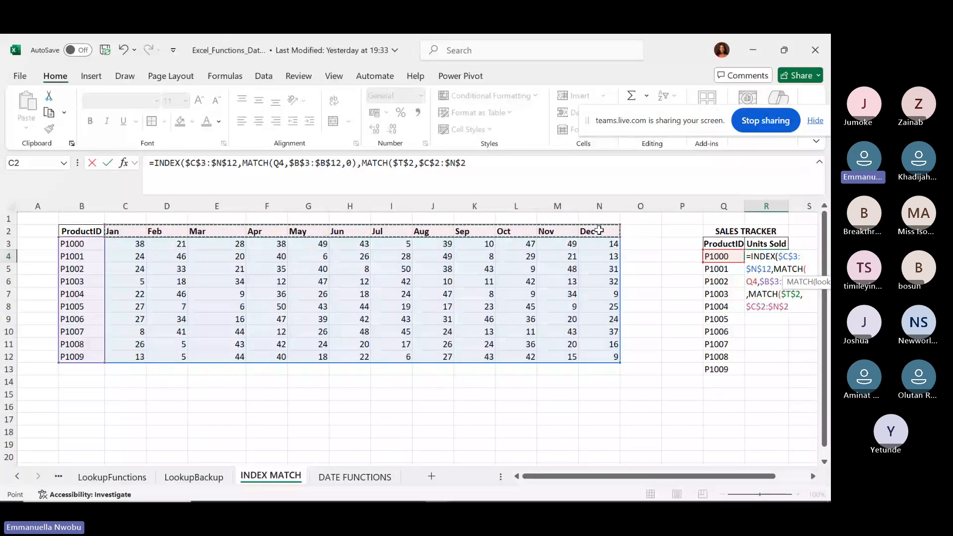
text(,)
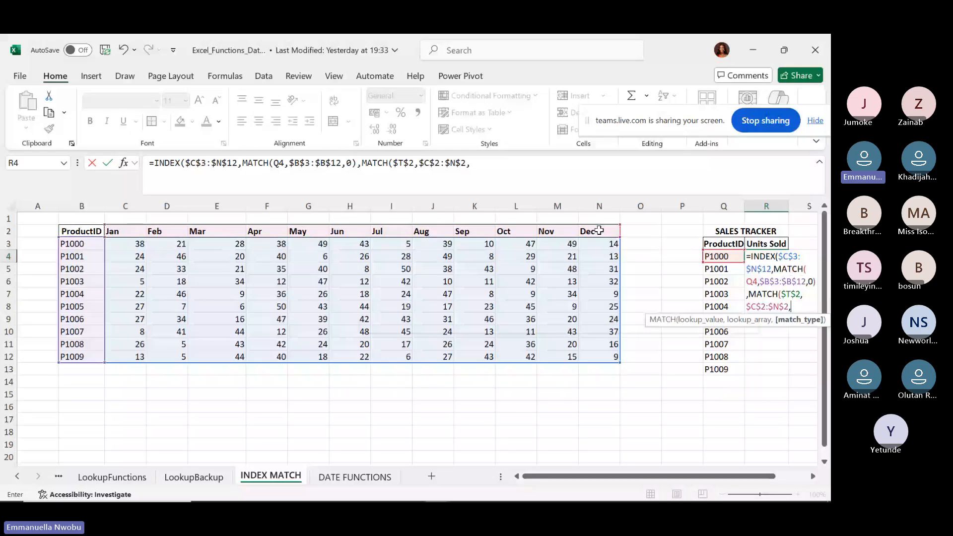
key(Down)
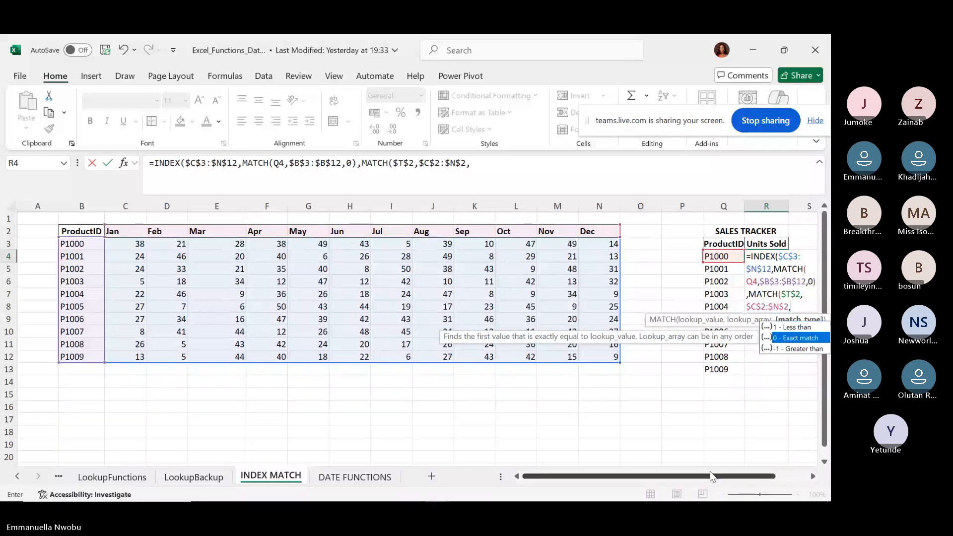
scroll(791, 464, right, 2)
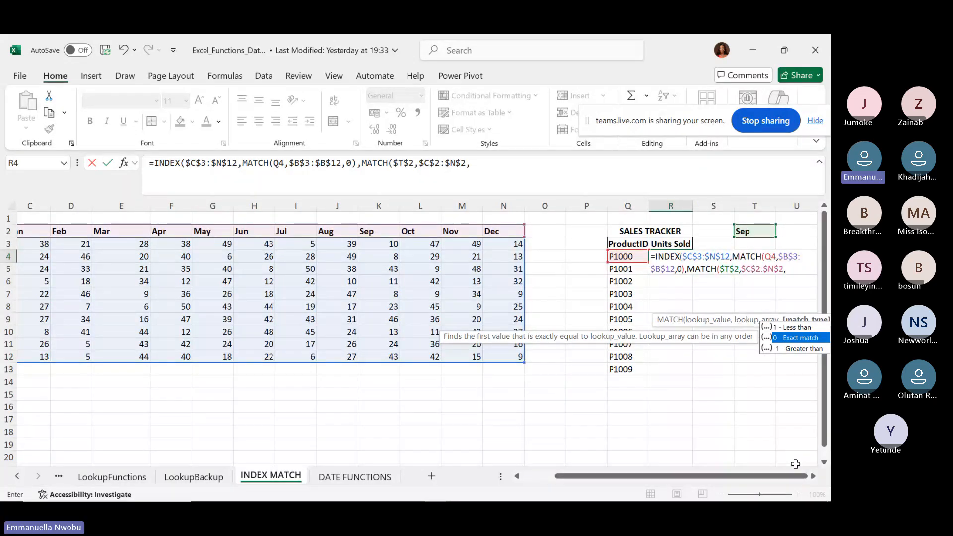
text(0)
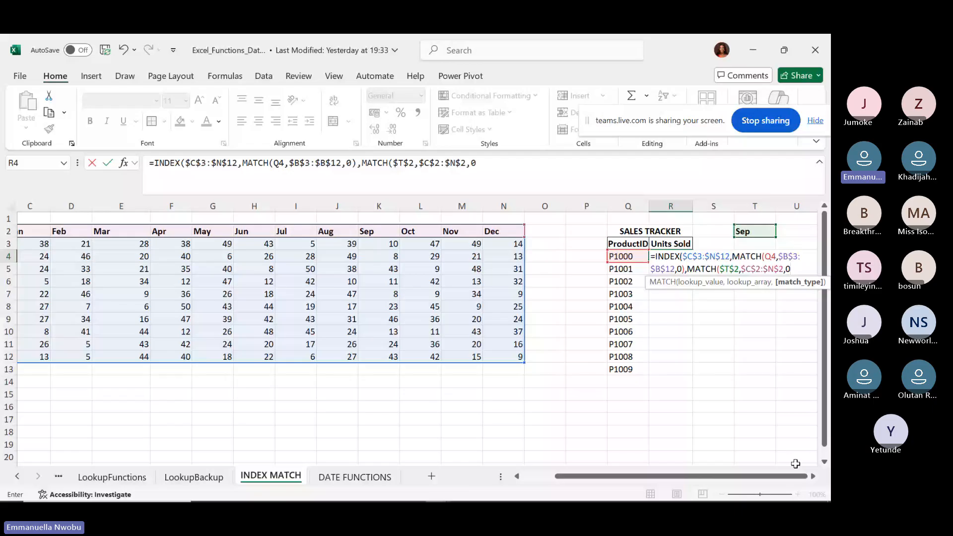
text()))
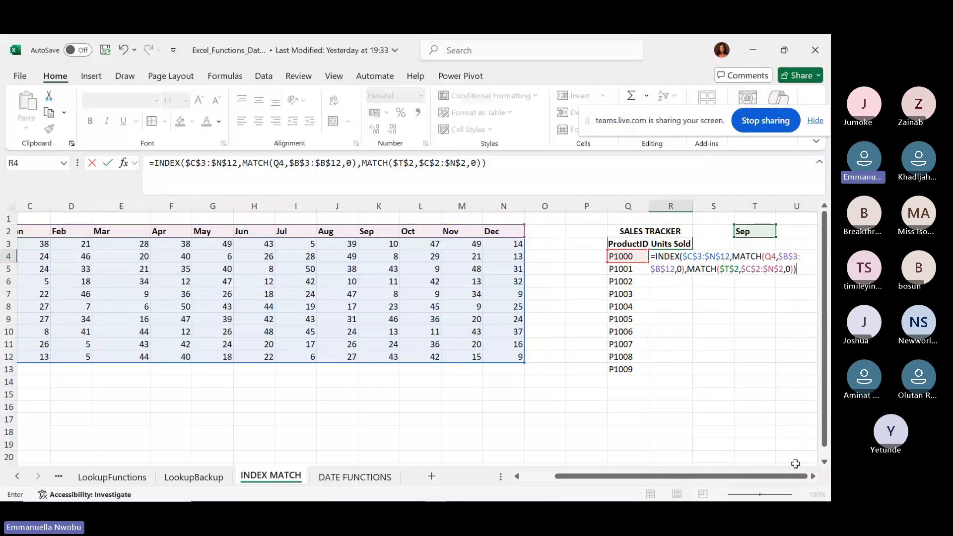
key(Return)
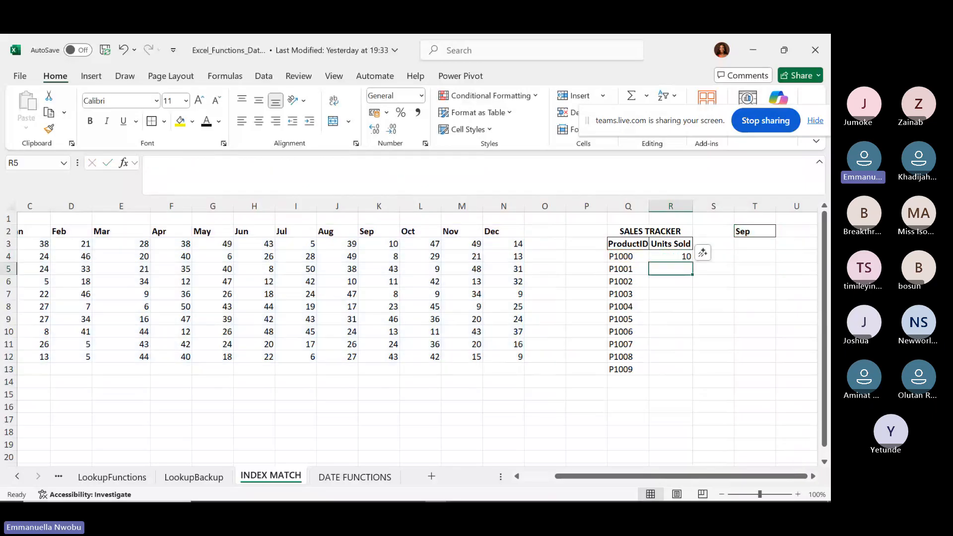
click(680, 257)
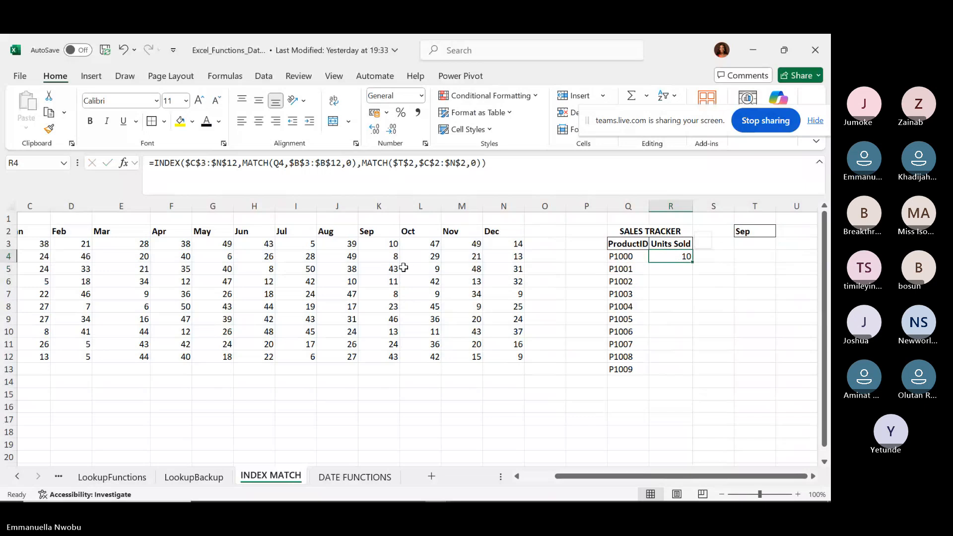
scroll(404, 267, left, 1)
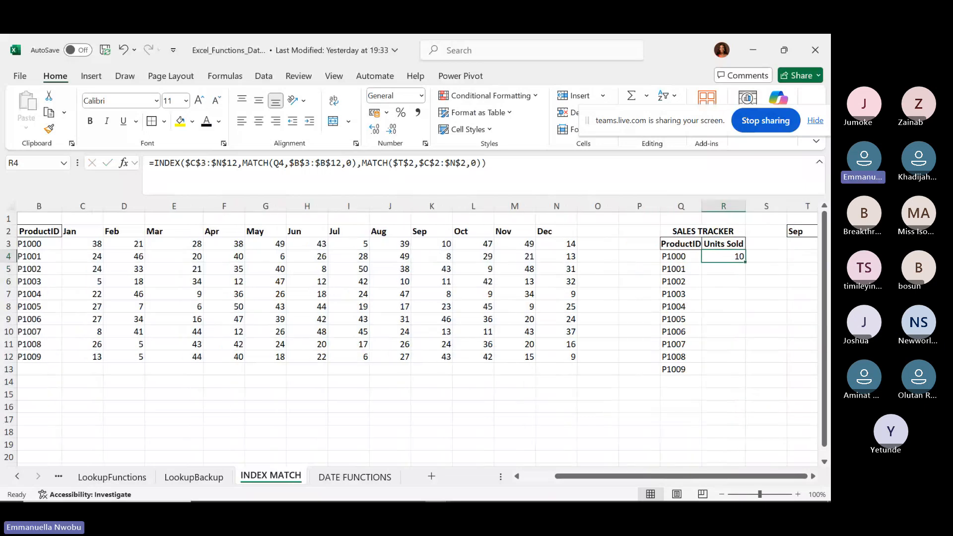
scroll(124, 238, left, 1)
Freeze panes at C3 so the ProductID columns stay visible while scrolling.
click(122, 243)
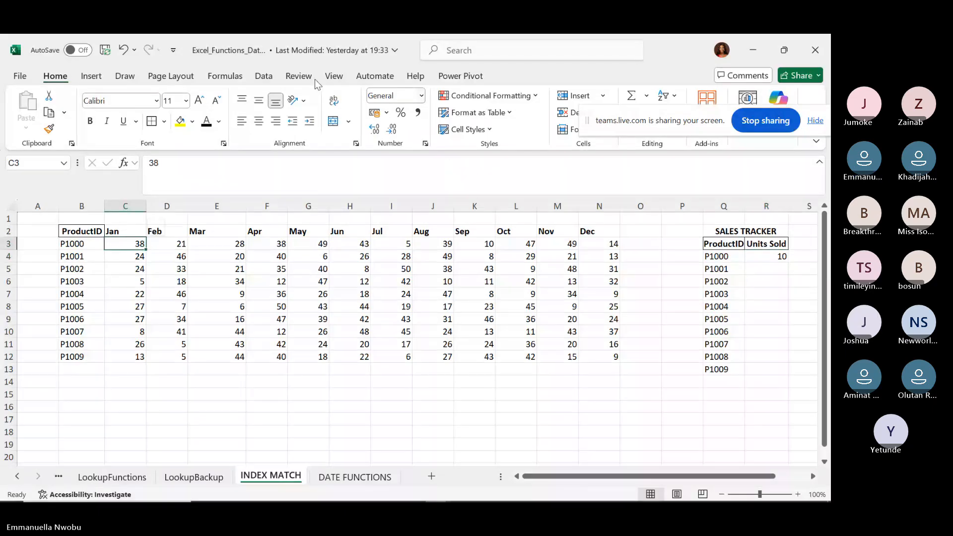
click(333, 75)
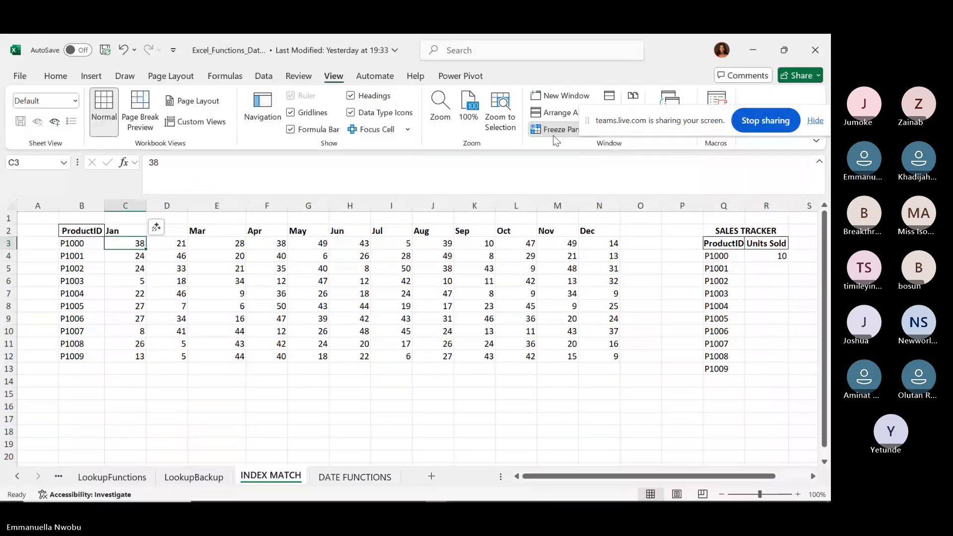
scroll(447, 323, right, 9)
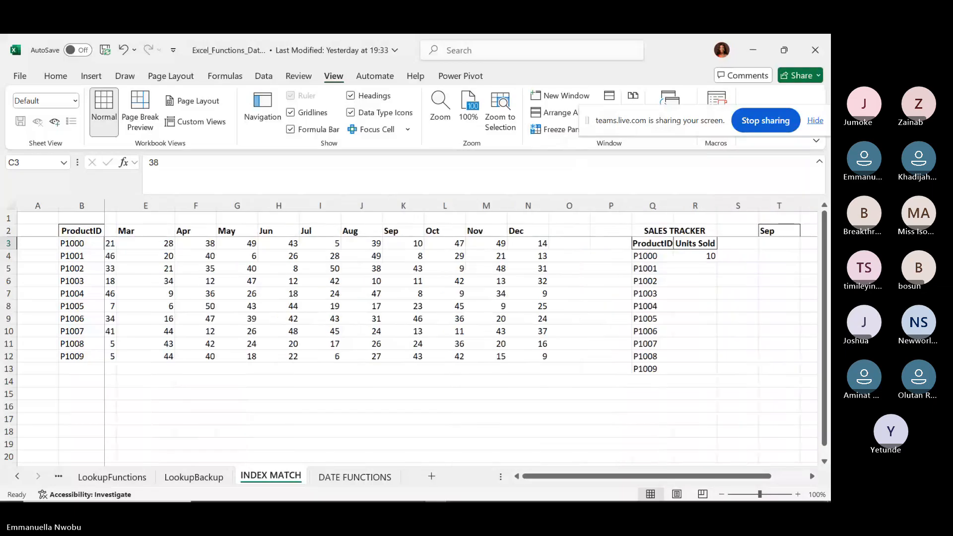
scroll(447, 323, left, 1)
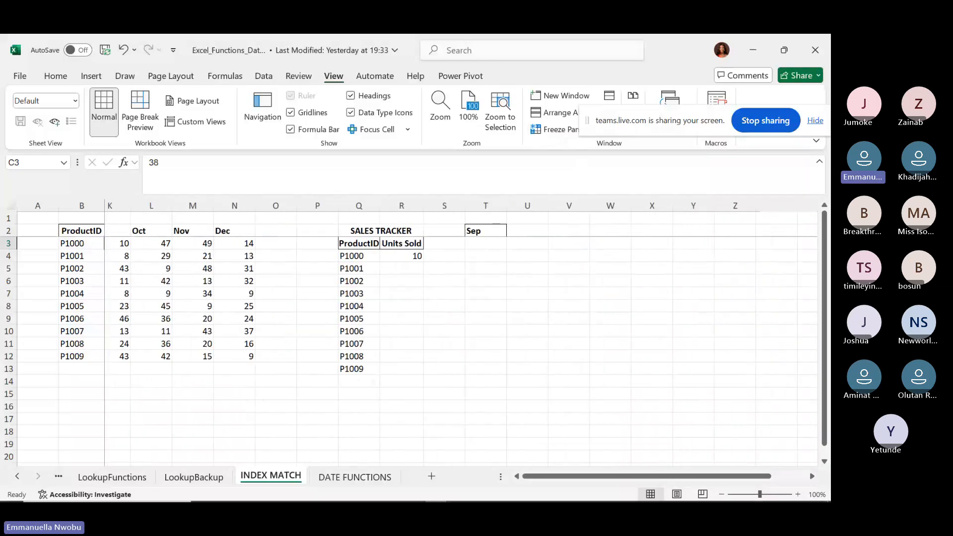
Fill R4's lookup down to R13, giving Sep units 10, 8, 43, 11, 8, 23, 46, 13, 24, 43.
scroll(447, 322, left, 1)
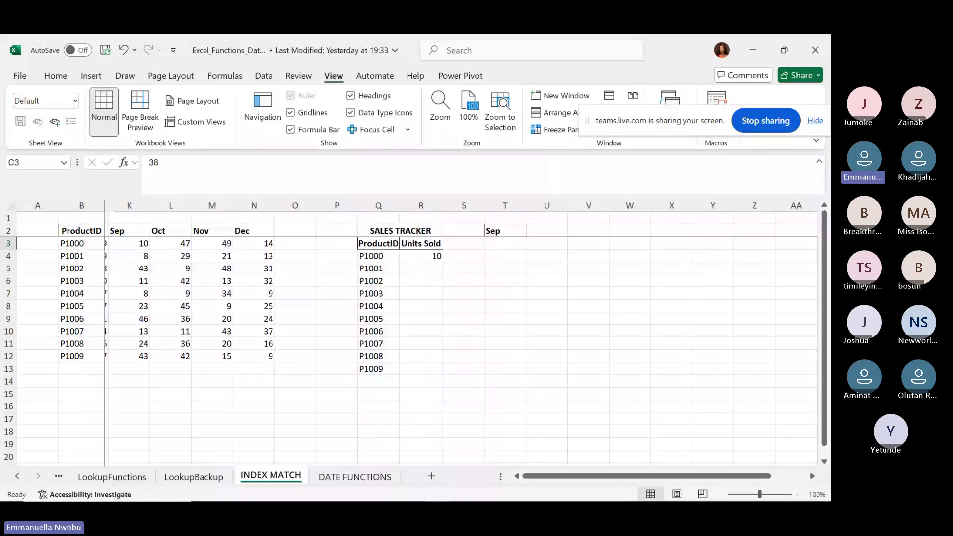
scroll(447, 322, left, 1)
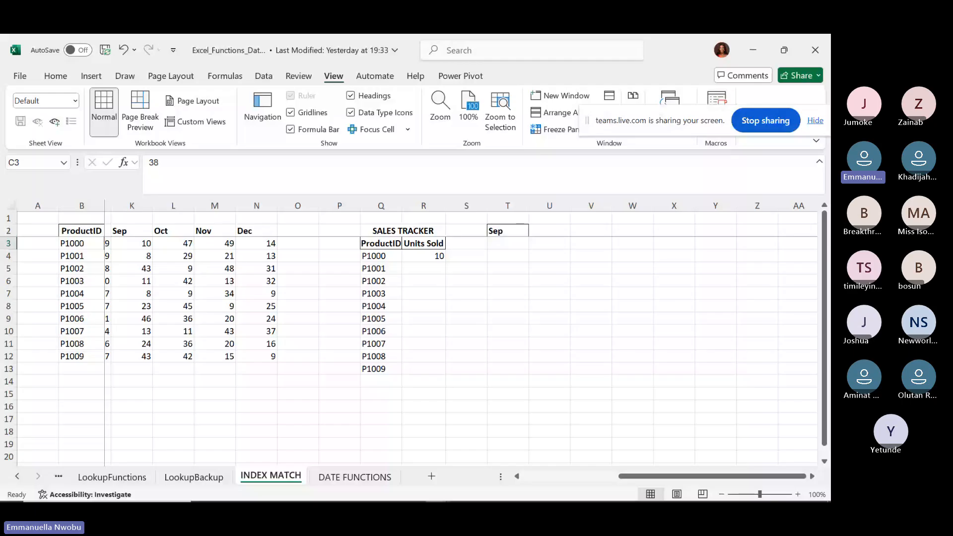
click(429, 256)
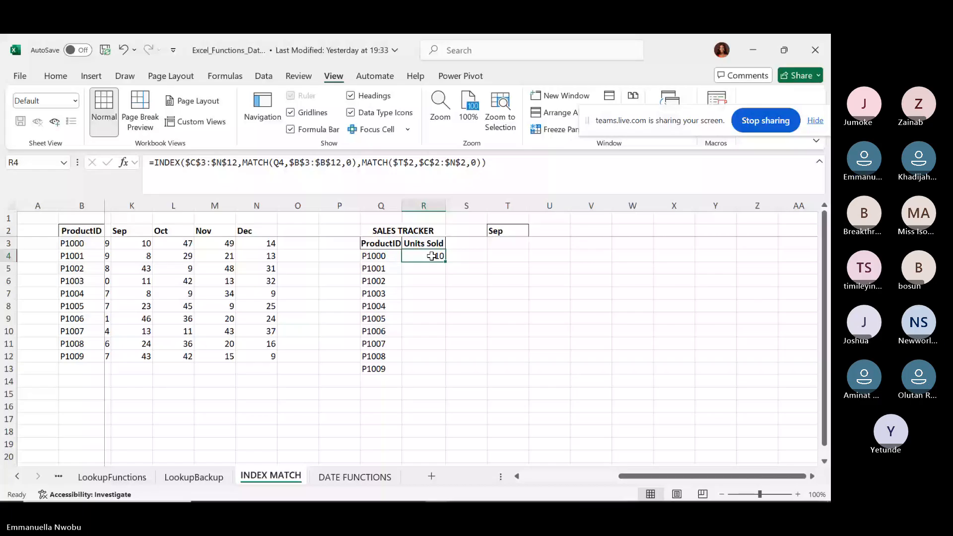
double_click(445, 261)
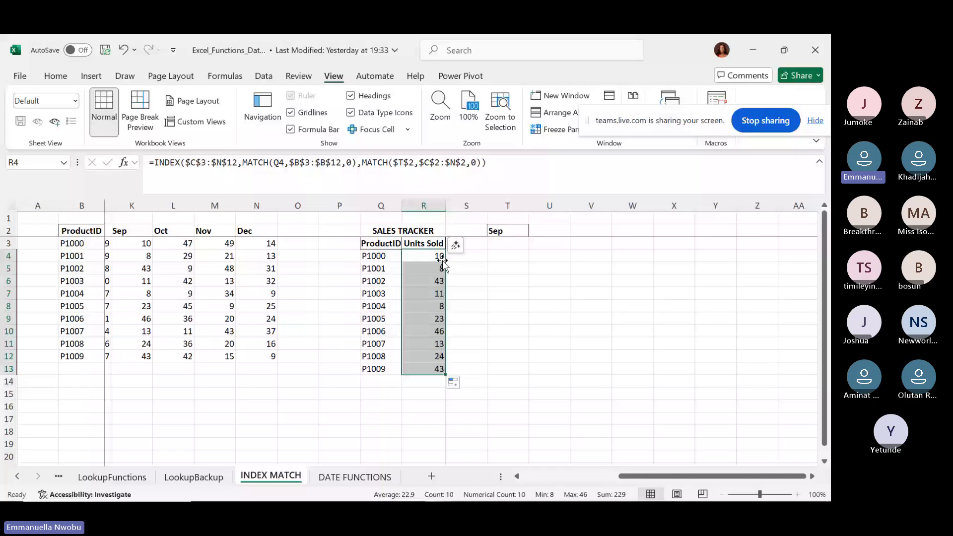
Switch the T2 month to Jan, then Aug, then Nov to check the tracker updates.
click(466, 268)
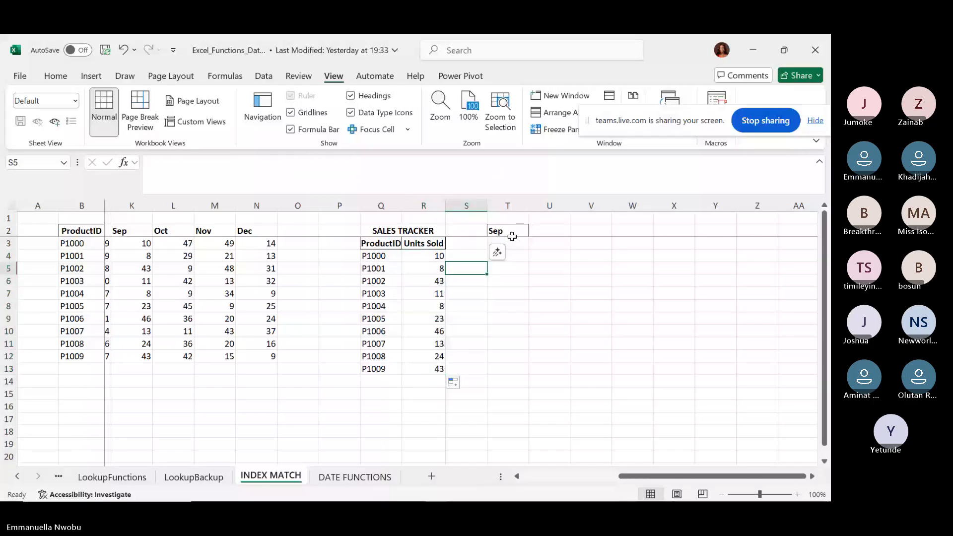
click(508, 232)
click(534, 231)
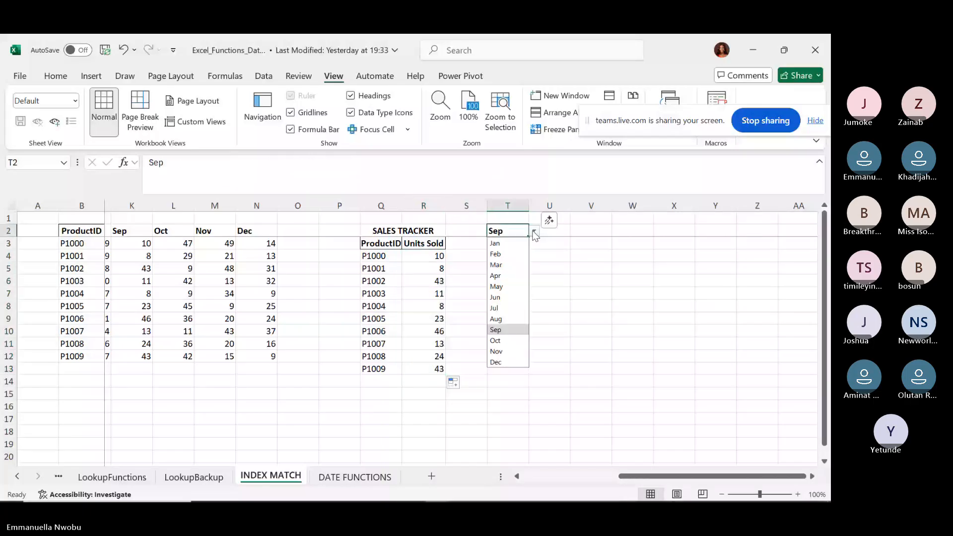
click(510, 243)
scroll(566, 462, left, 3)
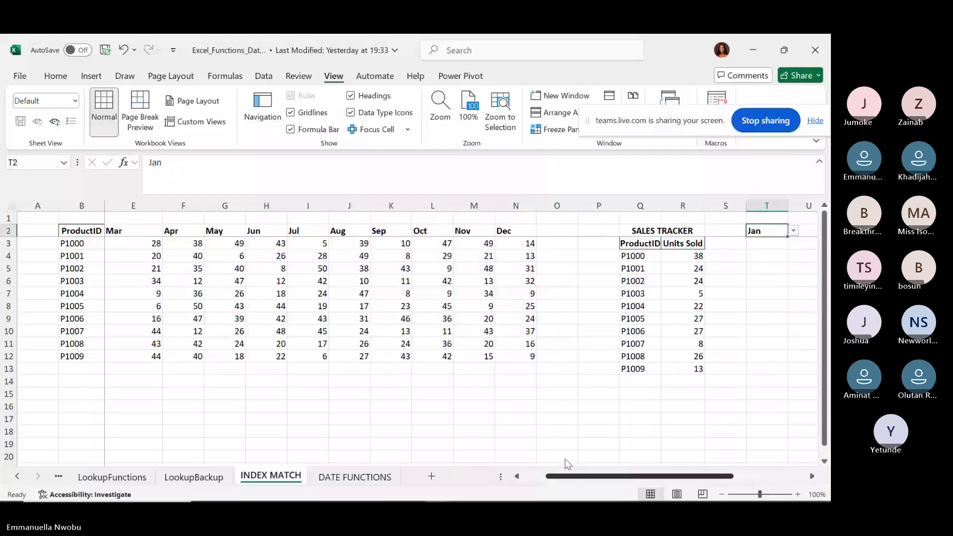
scroll(565, 459, left, 2)
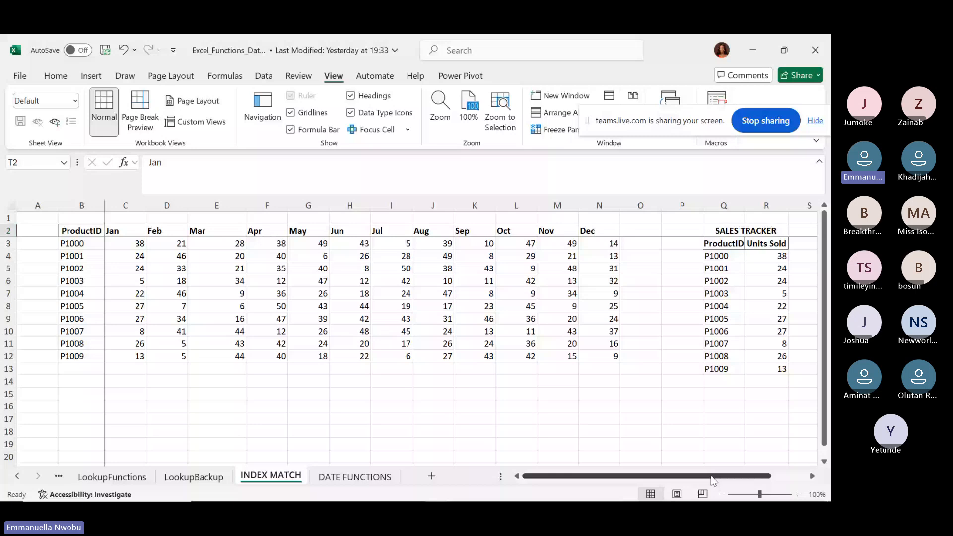
key(alt+Down)
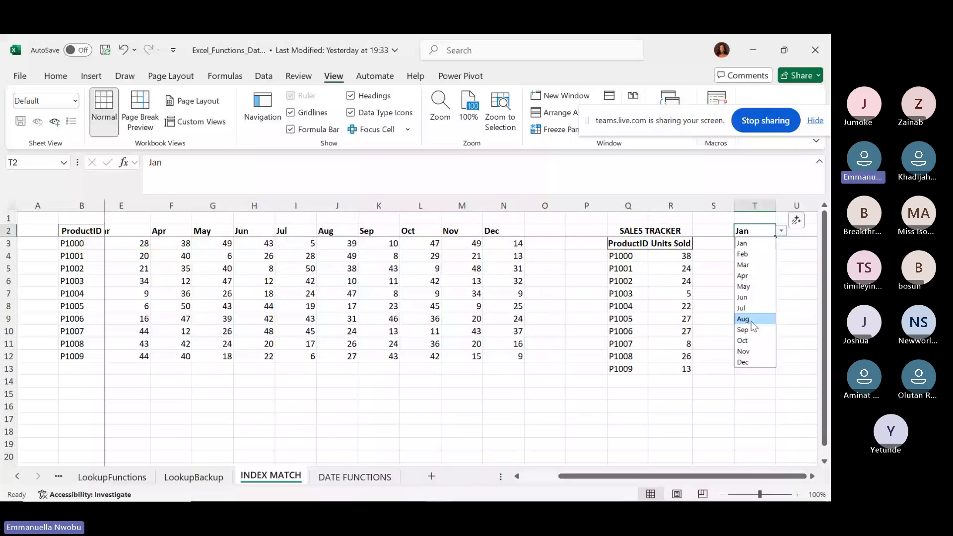
click(751, 321)
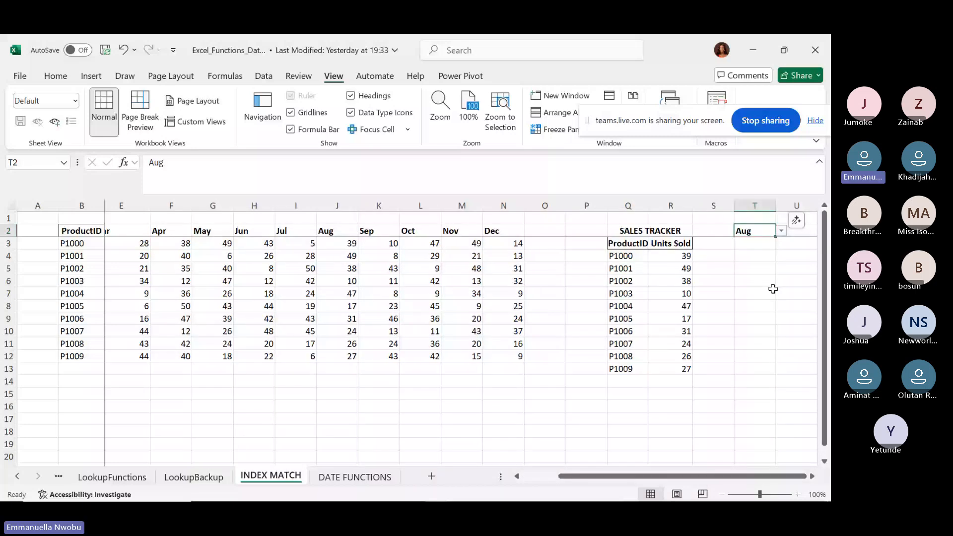
click(782, 231)
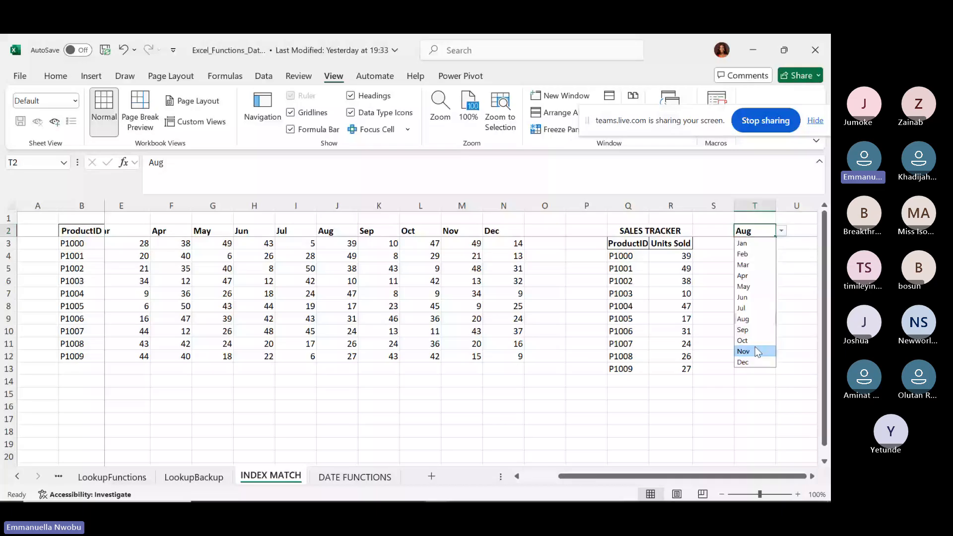
click(755, 351)
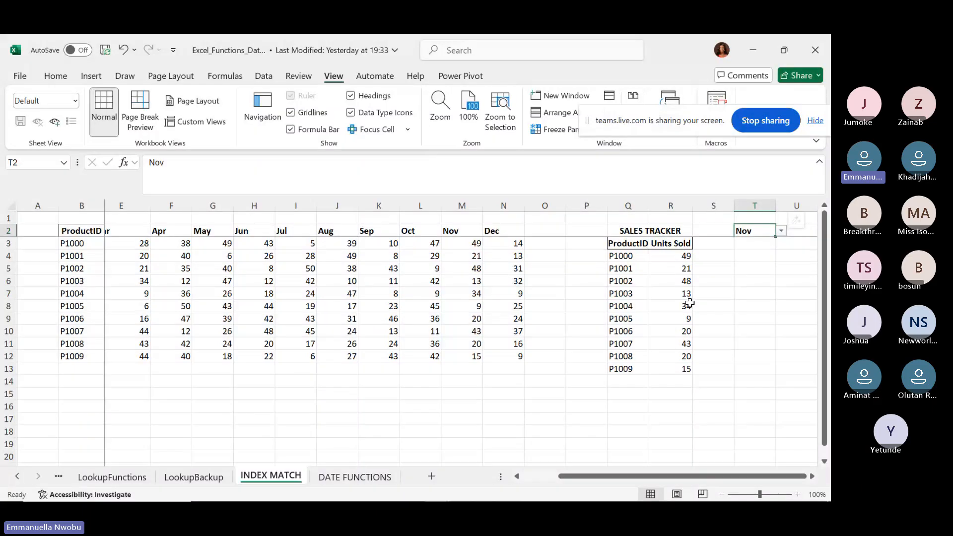
Delete the Units Sold formulas in R4:R13.
click(670, 255)
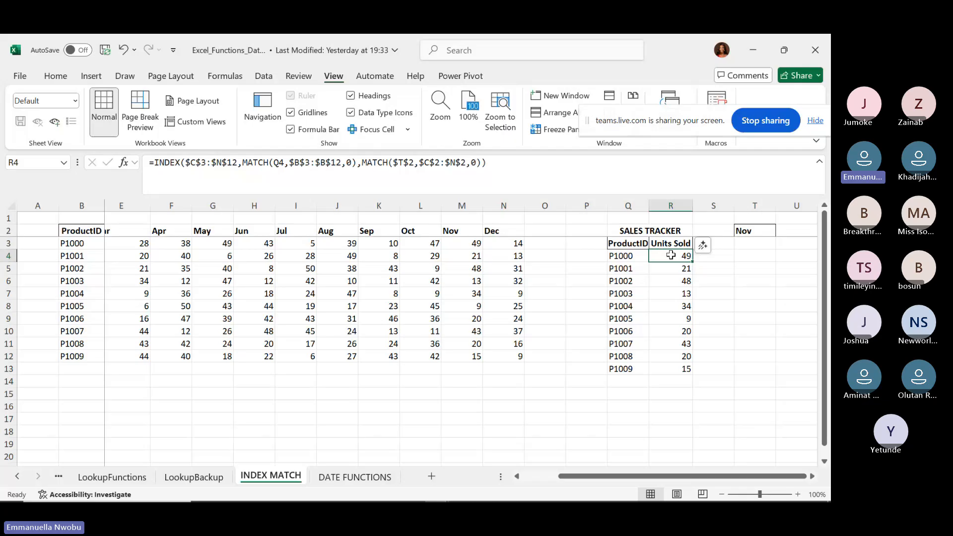
key(ctrl+shift+Down)
key(Delete)
click(671, 255)
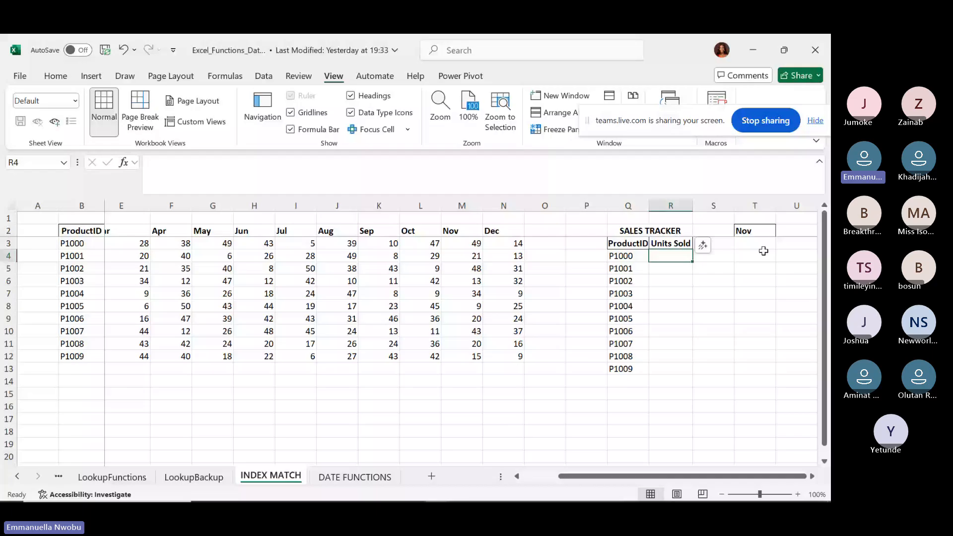
Begin a new =INDEX( formula in R4 with the sales grid C3:N12 as its array.
click(754, 233)
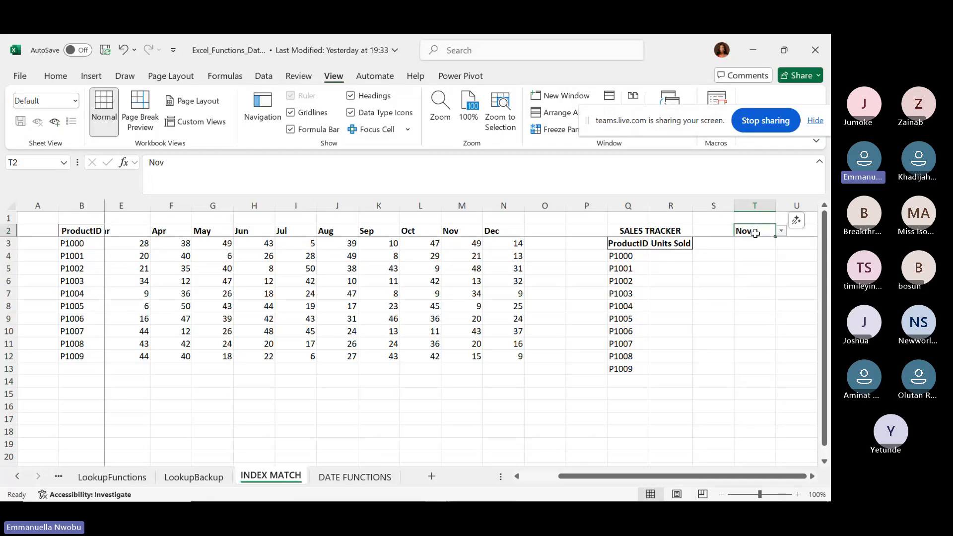
click(668, 257)
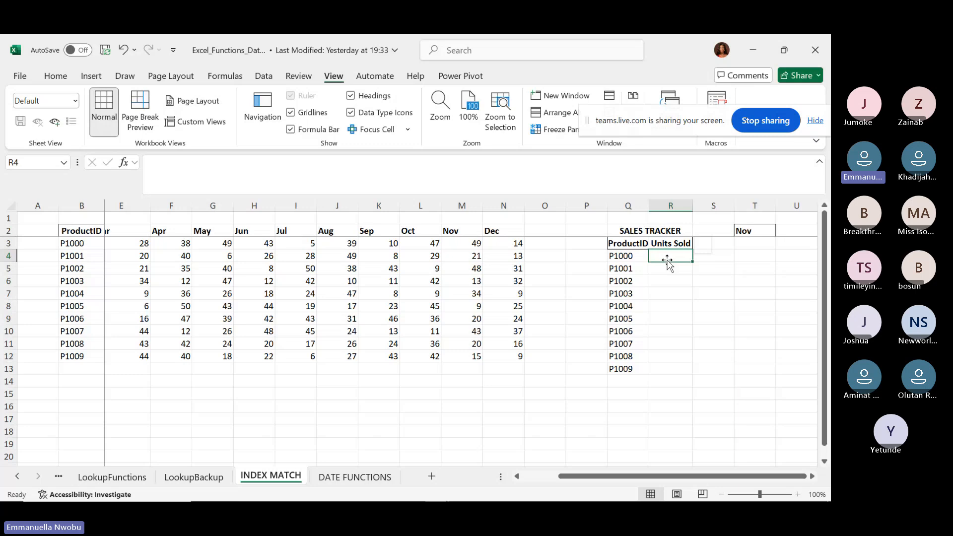
text(=in)
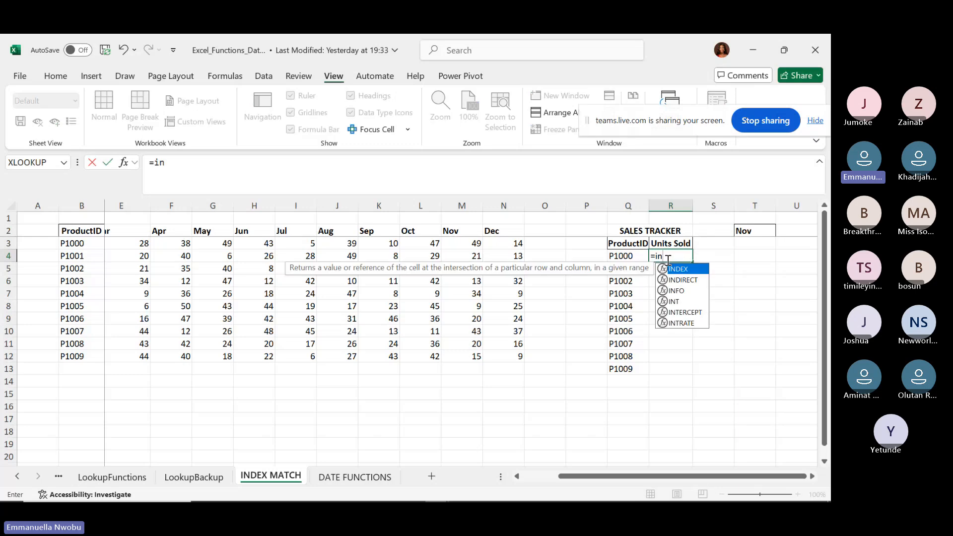
text(dex)
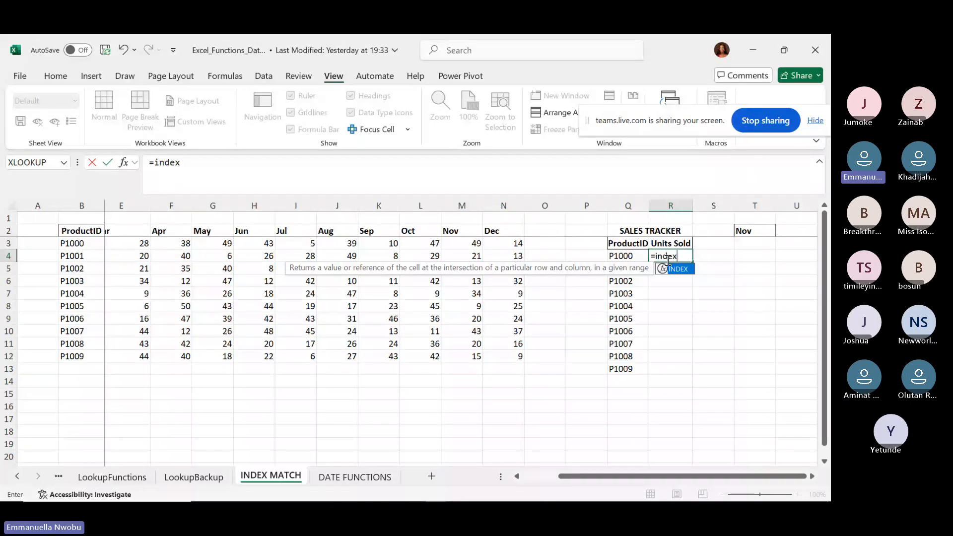
key(Tab)
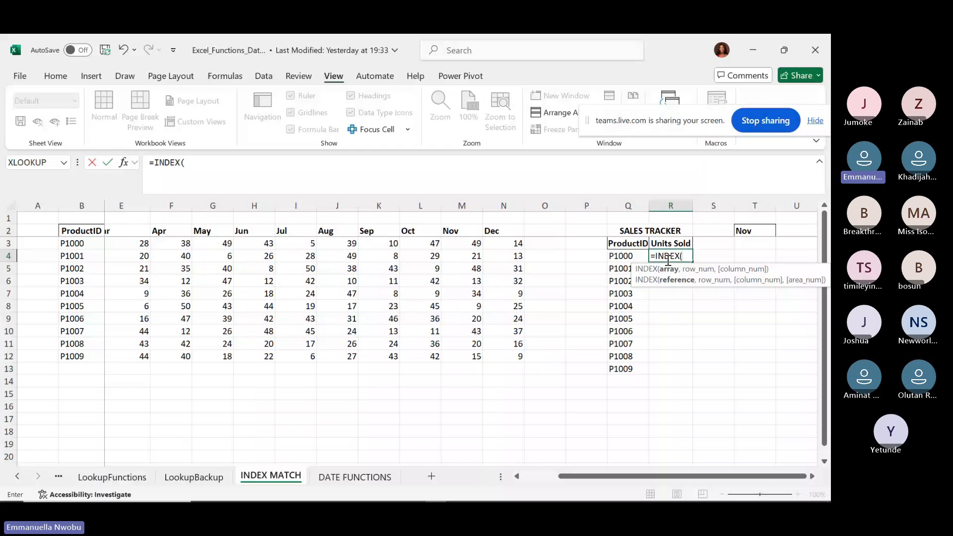
mouse_move(651, 489)
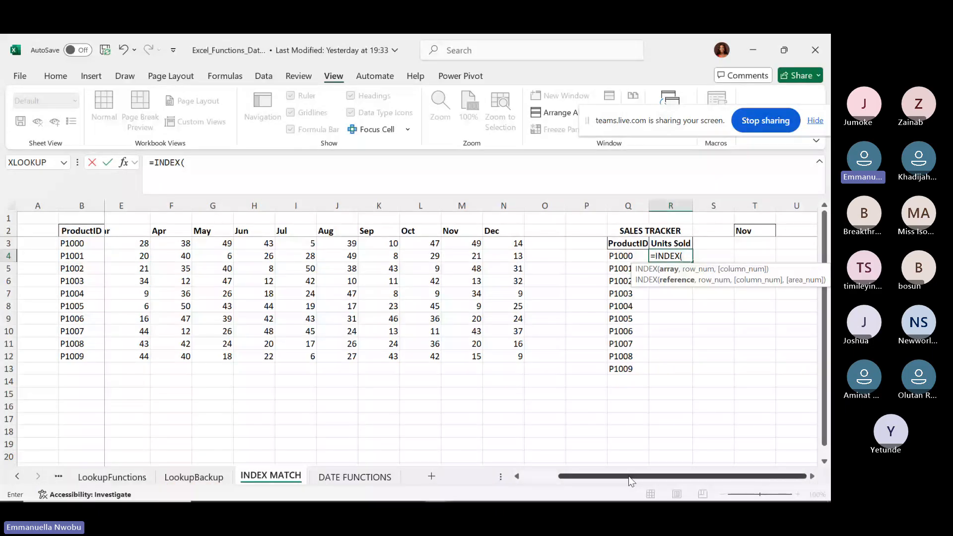
drag(629, 477, 590, 477)
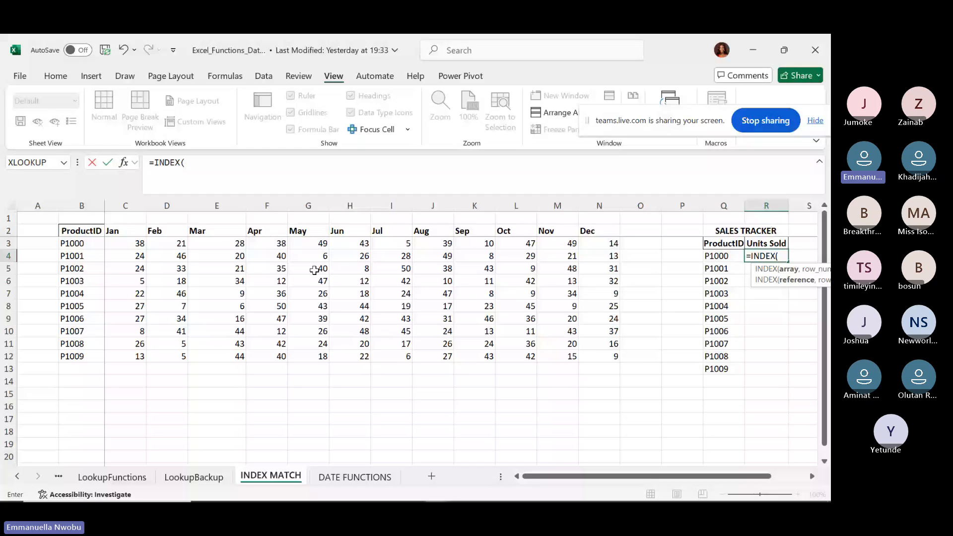
drag(114, 243, 609, 361)
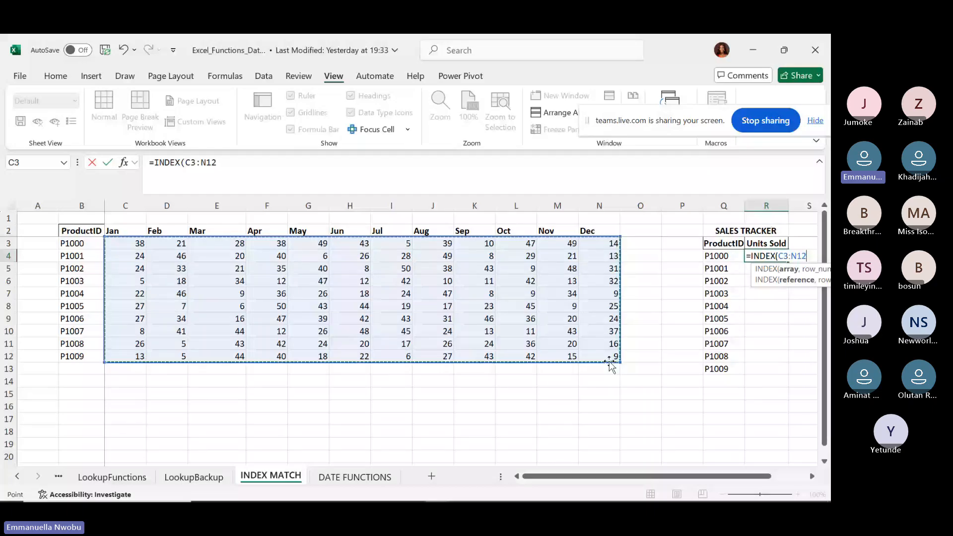
Lock the array as $C$3:$N$12 and start a nested MATCH.
key(F4)
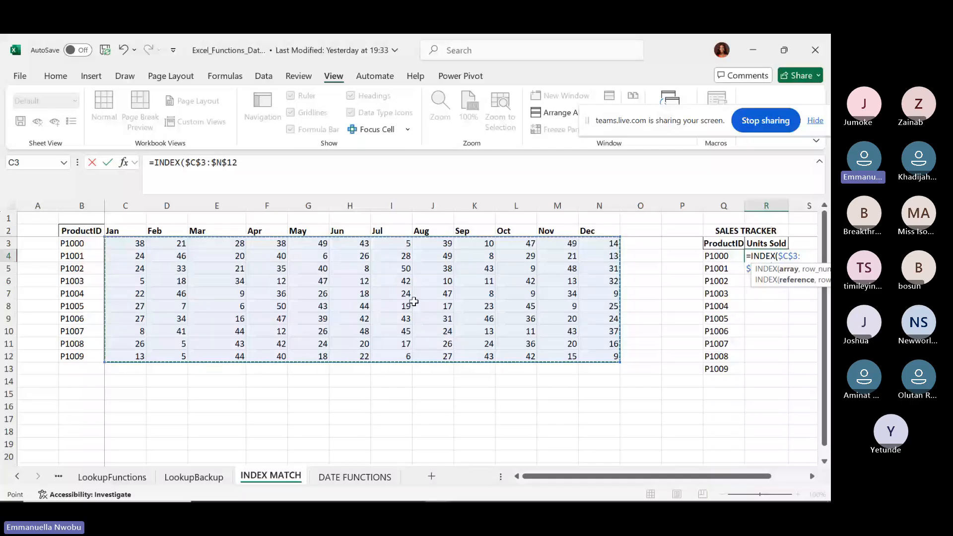
text(,)
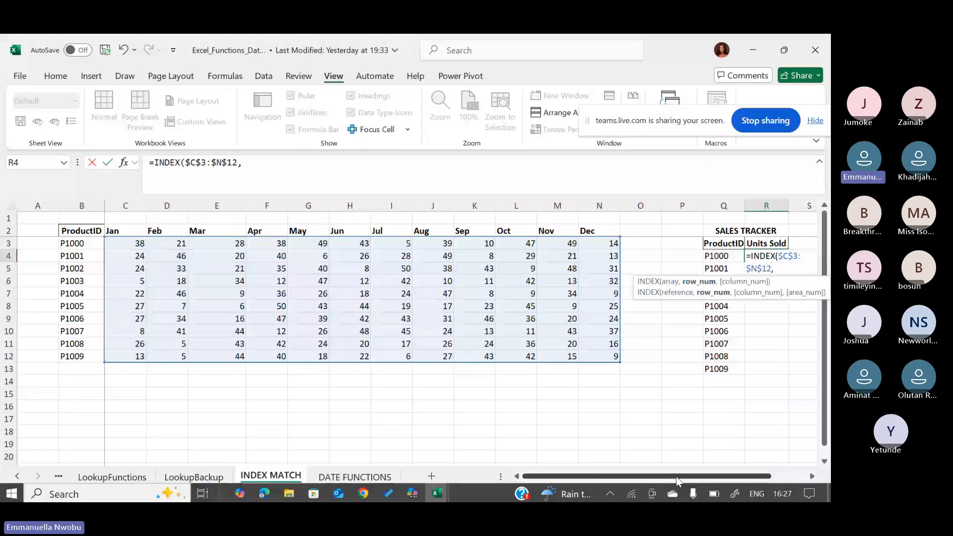
drag(675, 476, 735, 464)
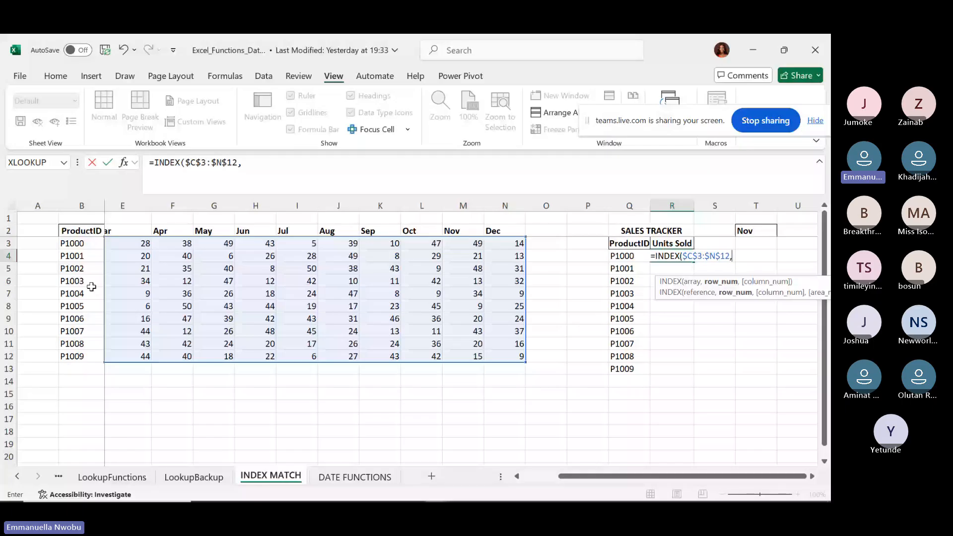
text(match)
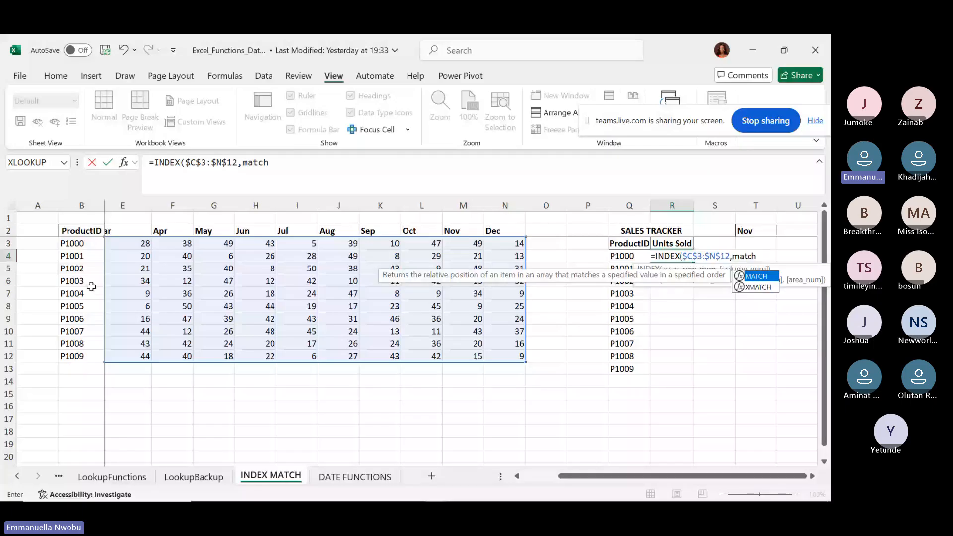
key(Tab)
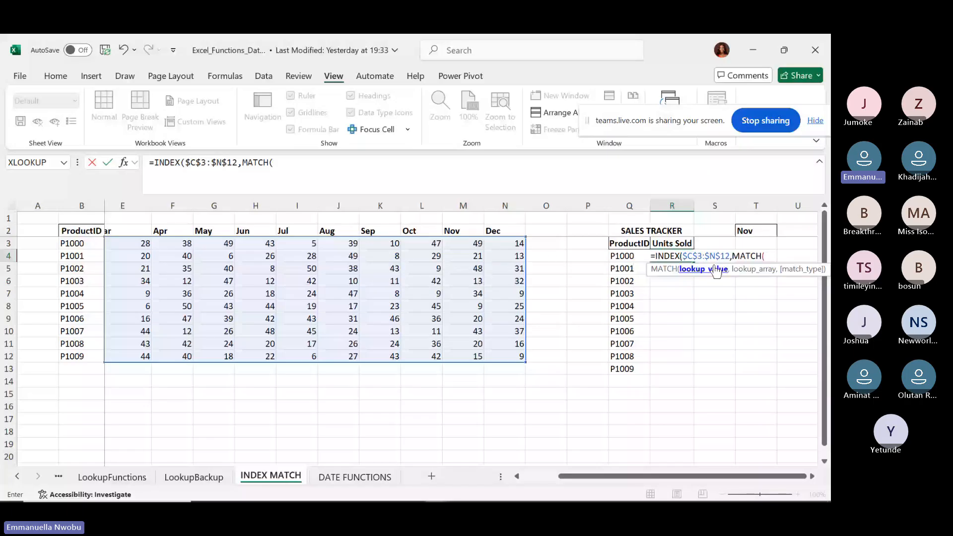
Have MATCH find Q4 with exact match (0) in the locked $B$3:$B$12 ProductID range.
click(625, 252)
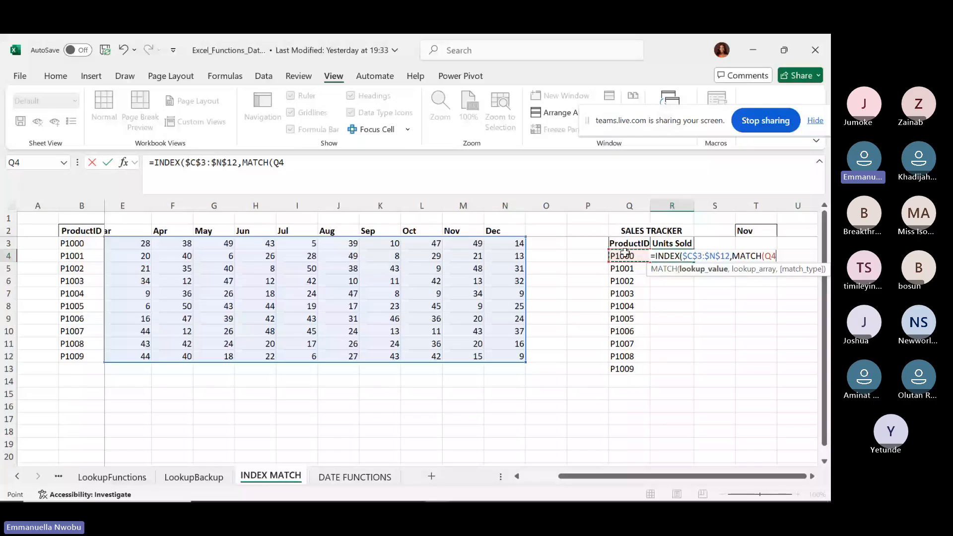
text(,)
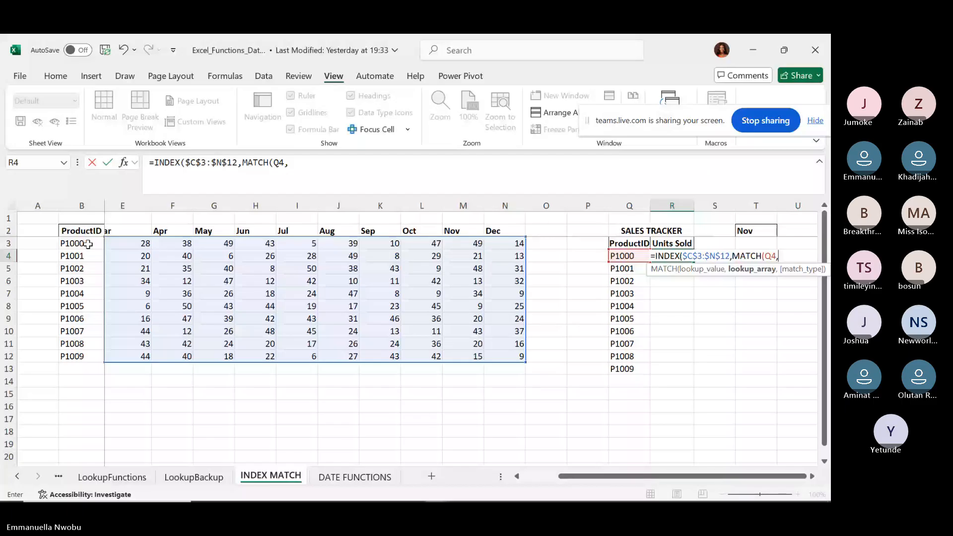
drag(88, 243, 76, 315)
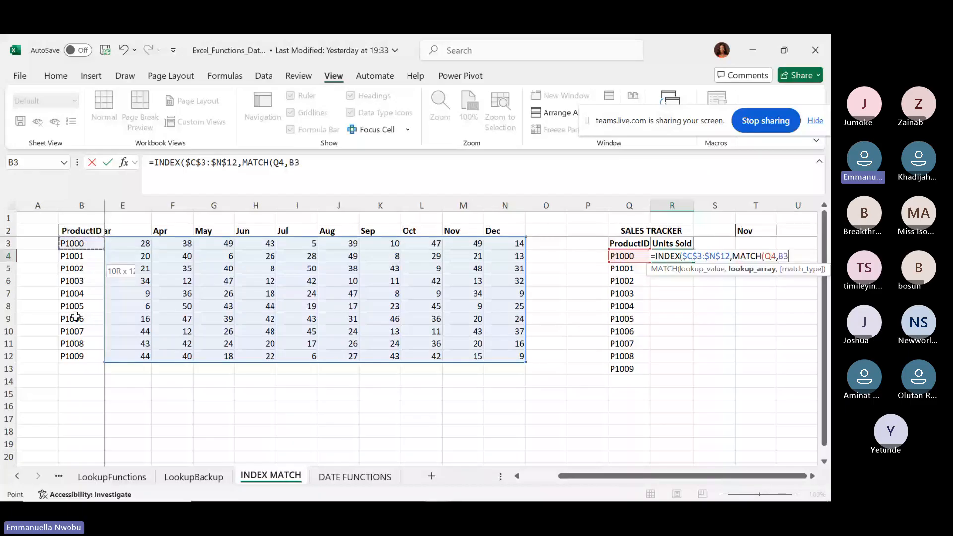
drag(75, 316, 63, 357)
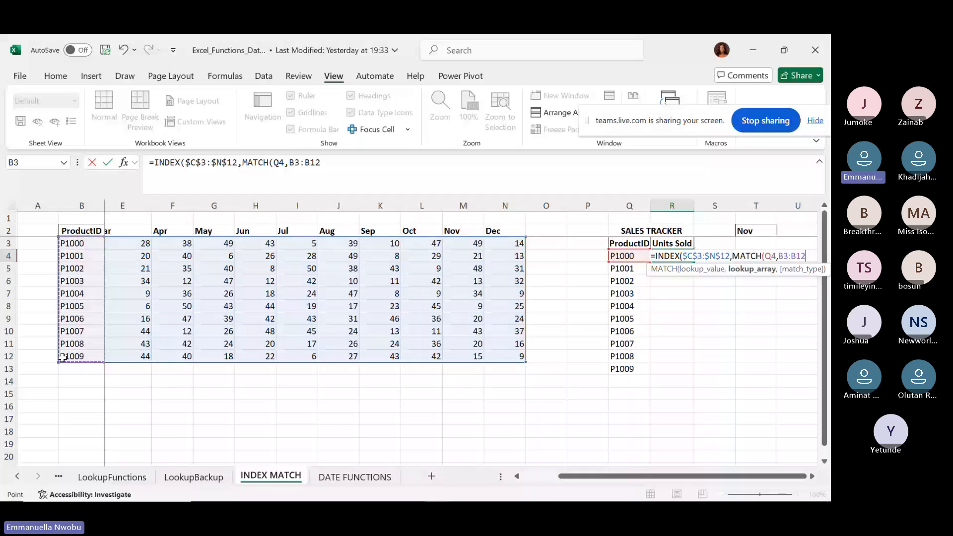
key(F4)
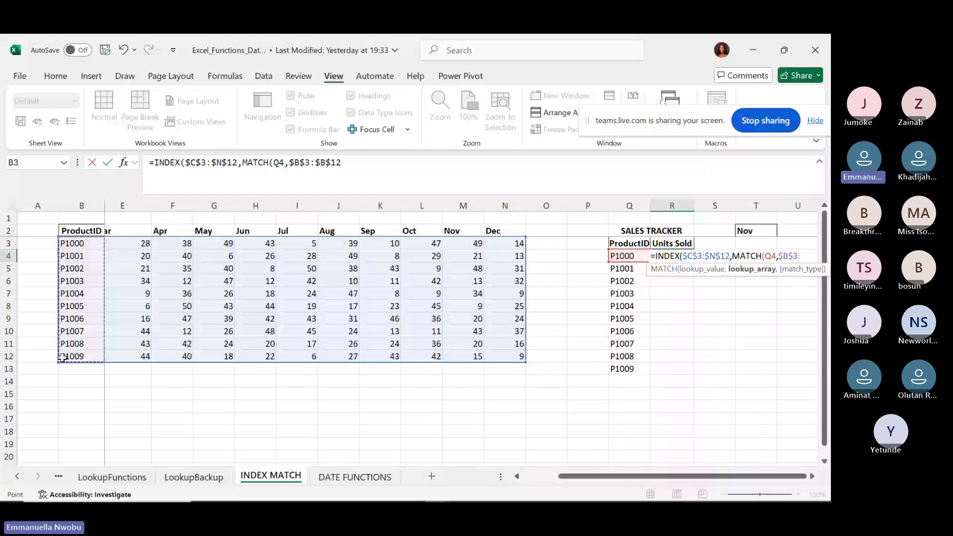
text(,)
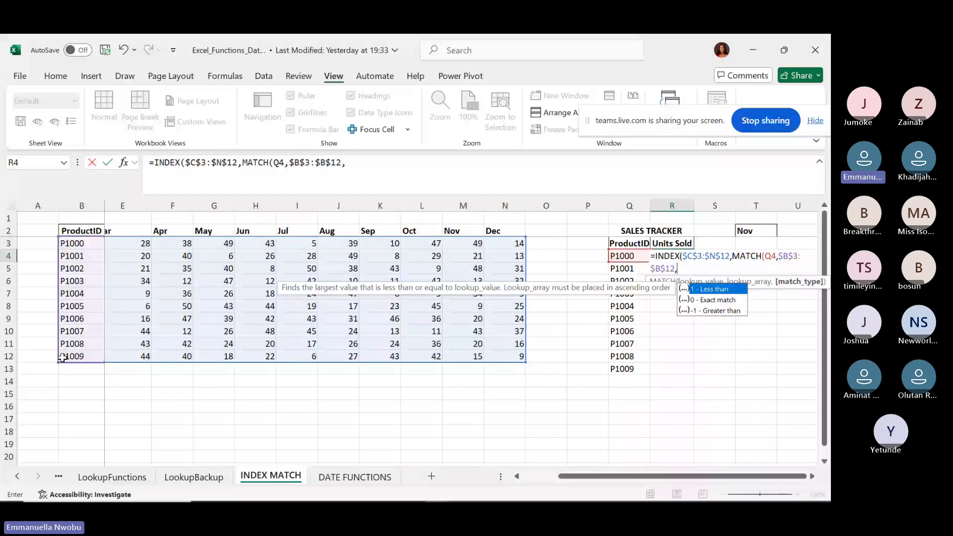
key(Down)
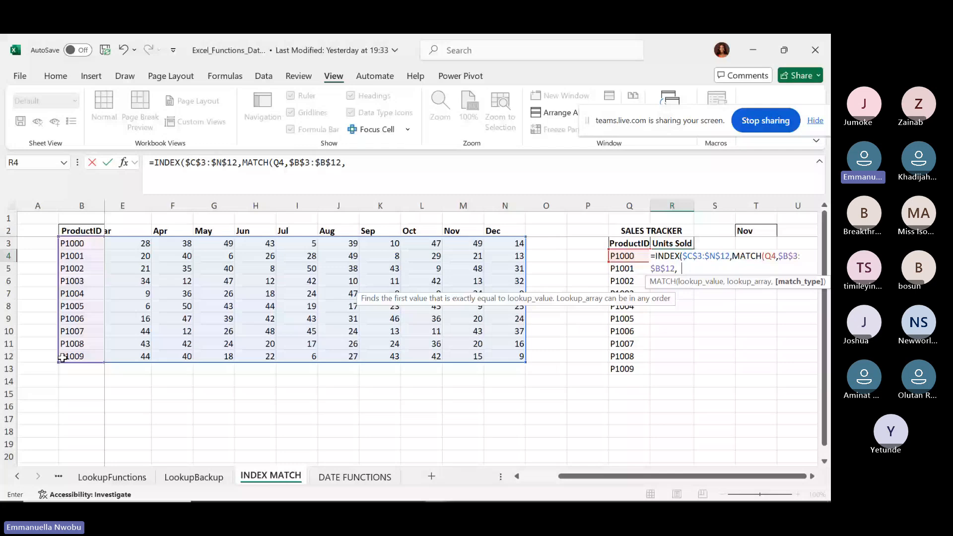
key(BackSpace)
text(0)
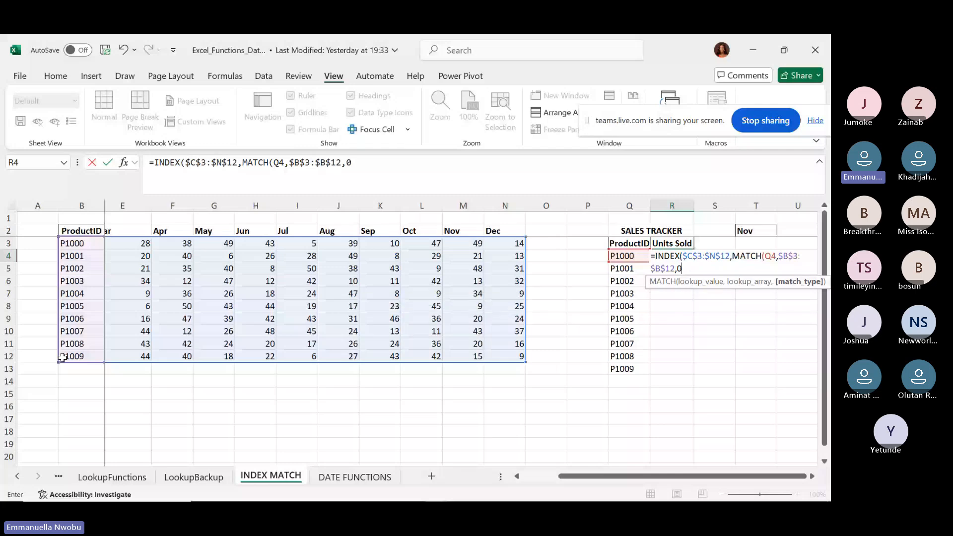
text())
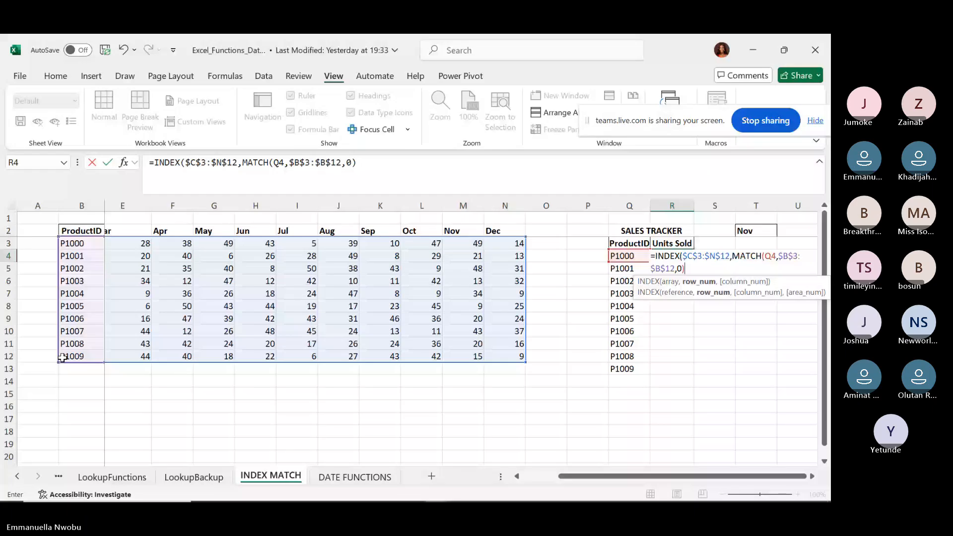
Add a column MATCH on $T$2 across the locked $C$2:$N$2 month headers.
text(,match)
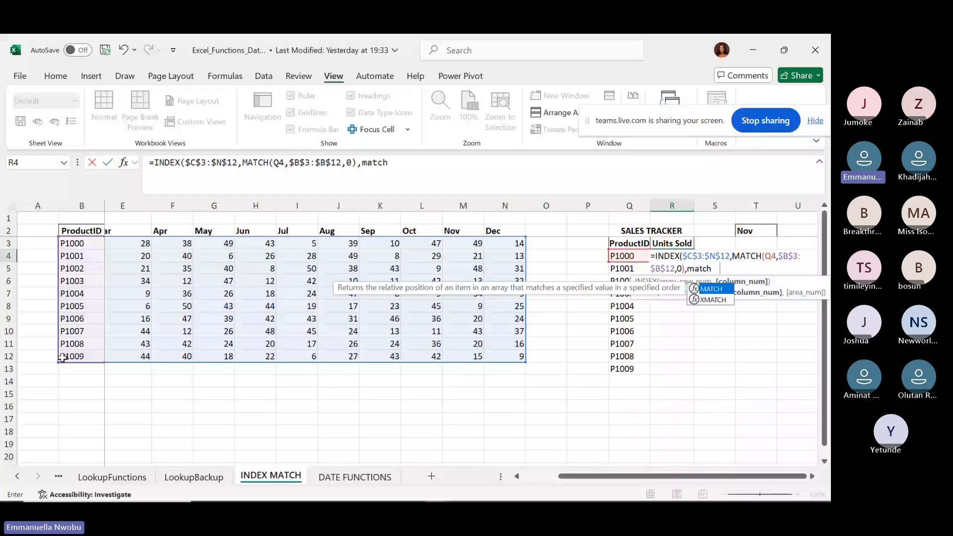
key(Tab)
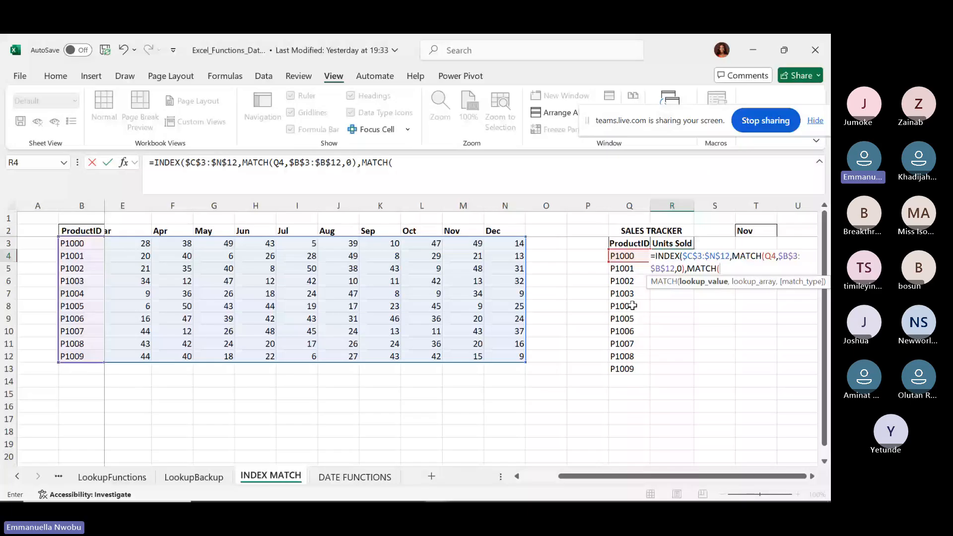
click(756, 230)
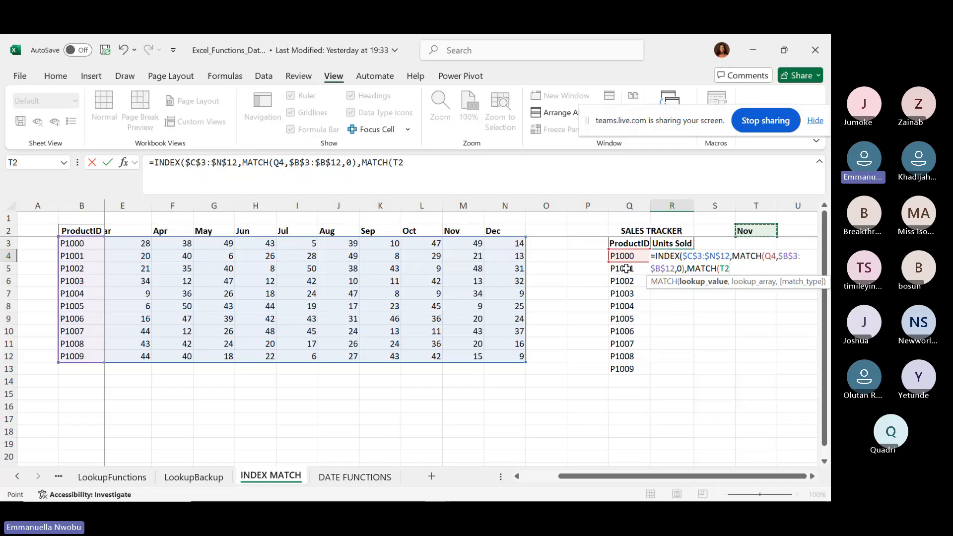
key(F4)
text(,)
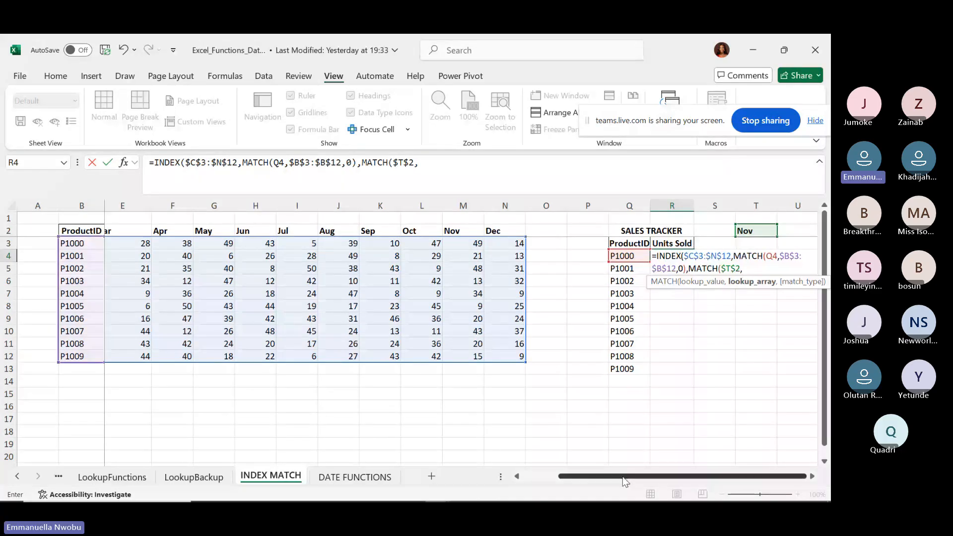
drag(624, 481, 185, 274)
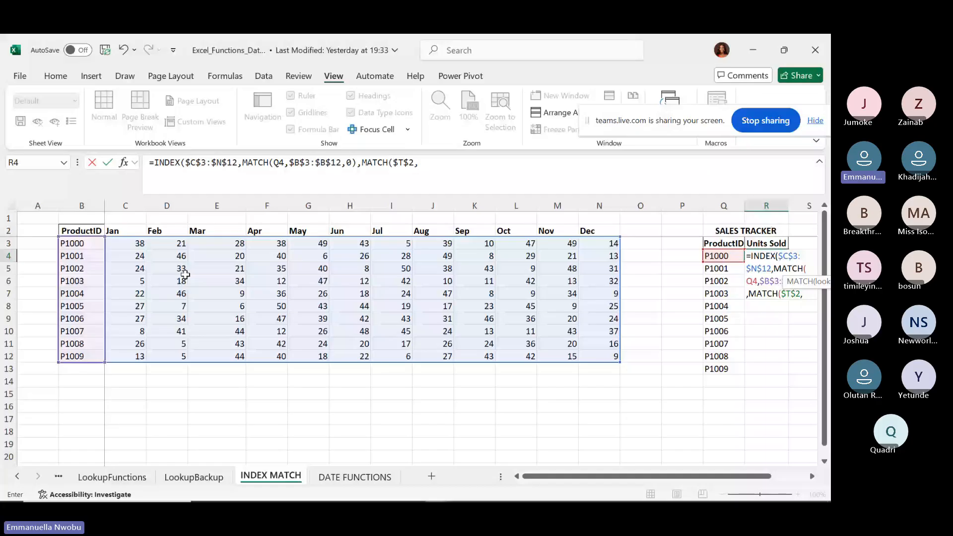
drag(114, 230, 599, 233)
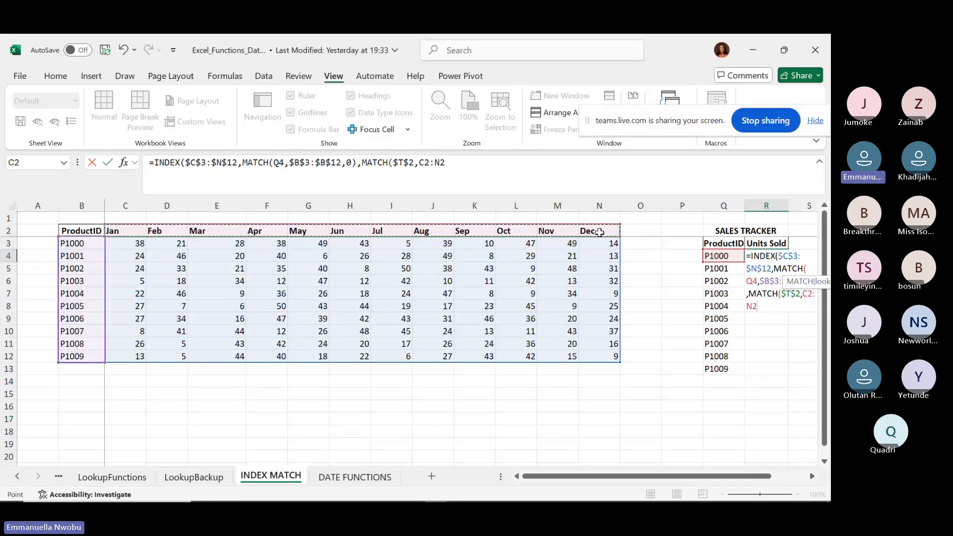
key(F4)
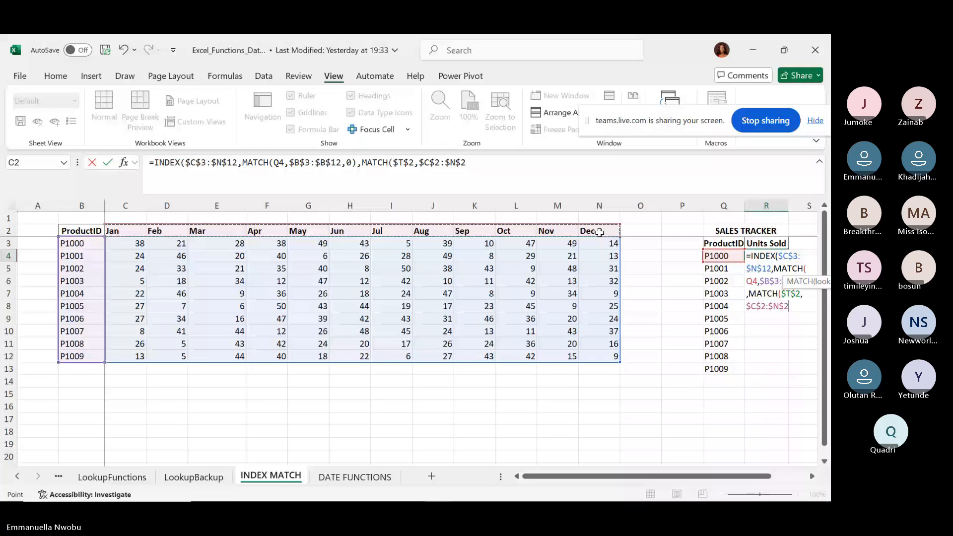
text(,)
Finish with exact match and fill R4:R13 with Nov units 49, 21, 48, 13, 34, 9, 20, 43, 20, 15.
drag(716, 477, 761, 480)
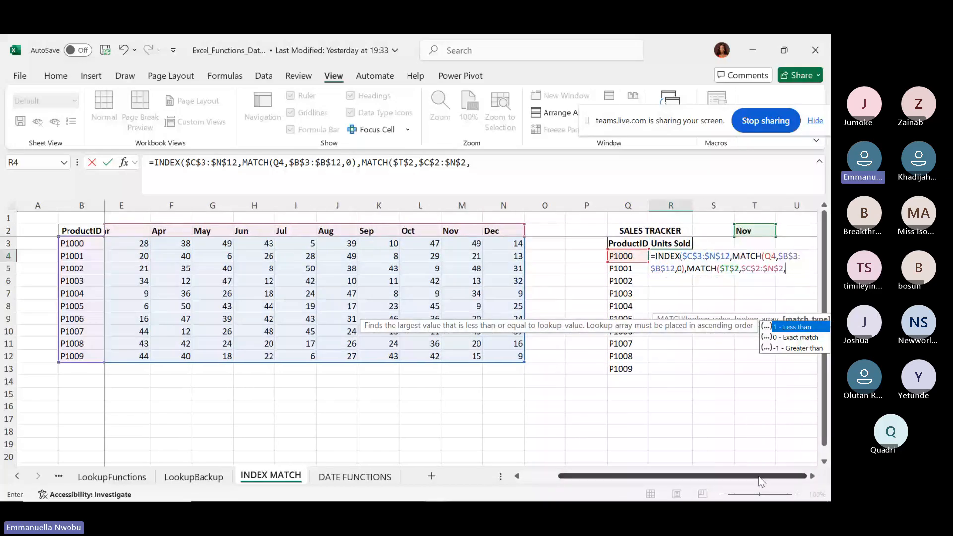
key(Down)
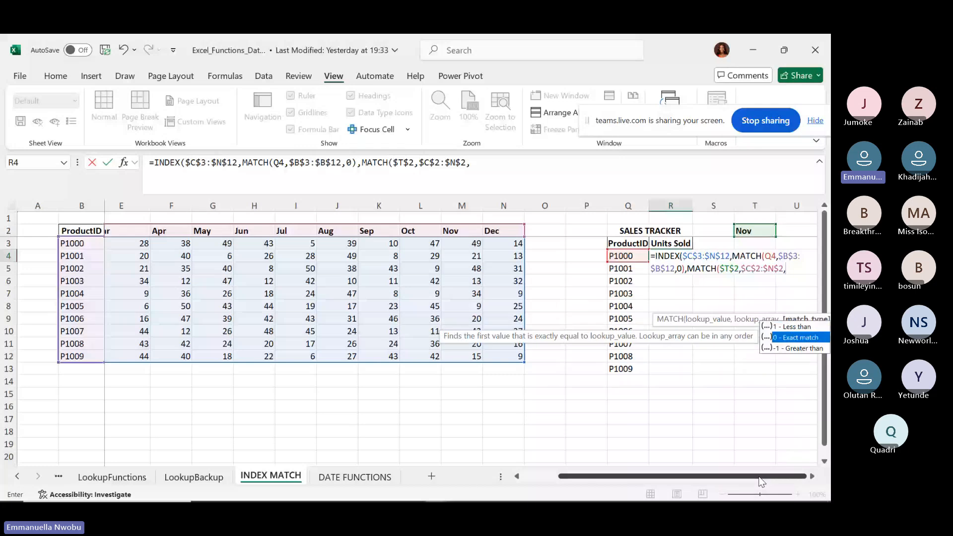
text(0)
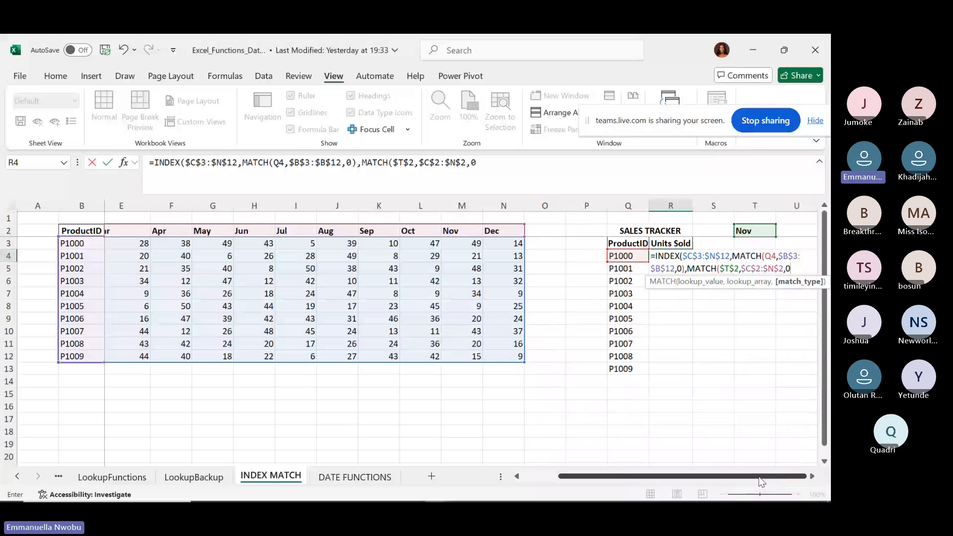
text())
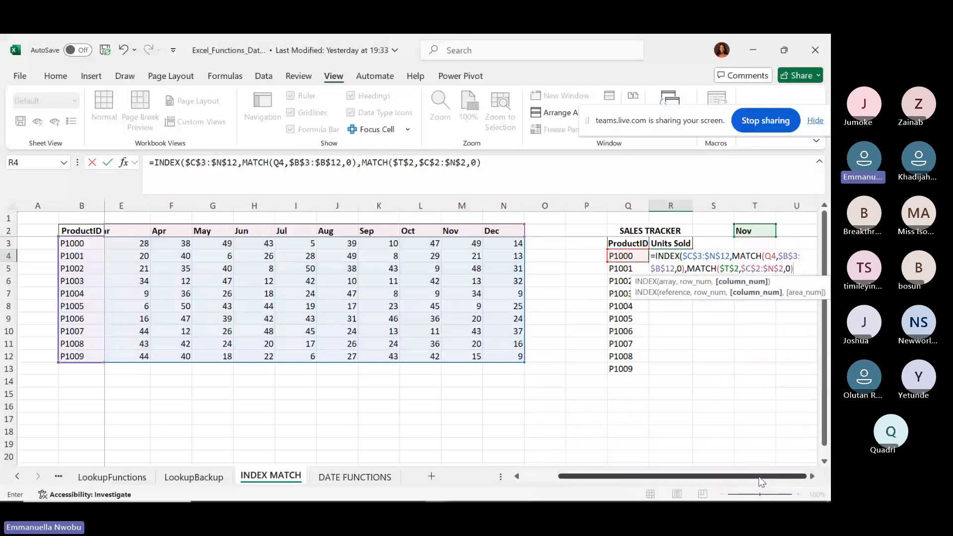
text())
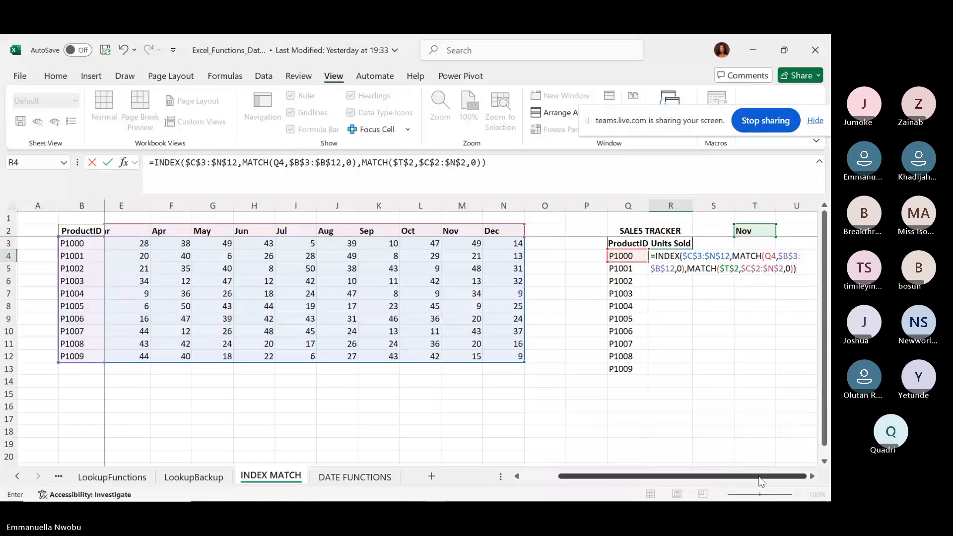
key(Return)
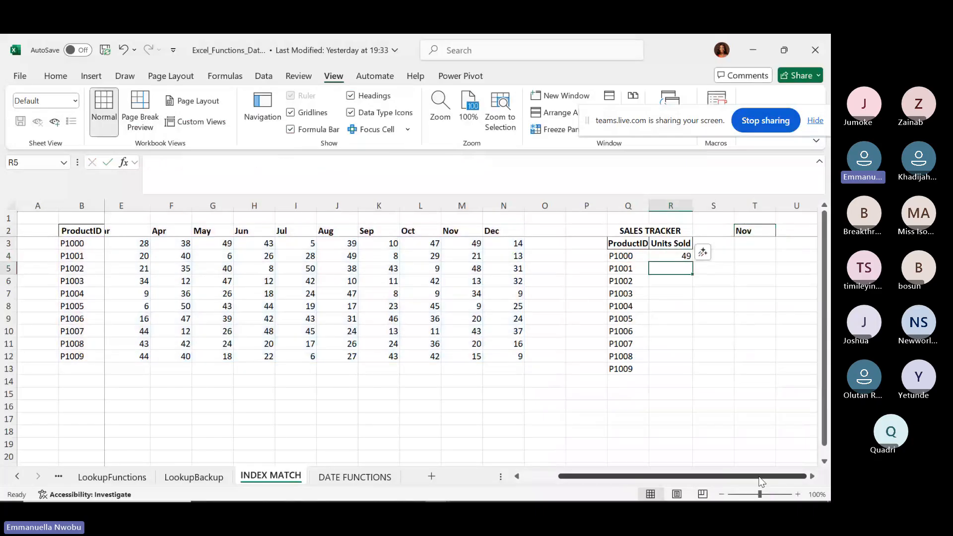
key(Up)
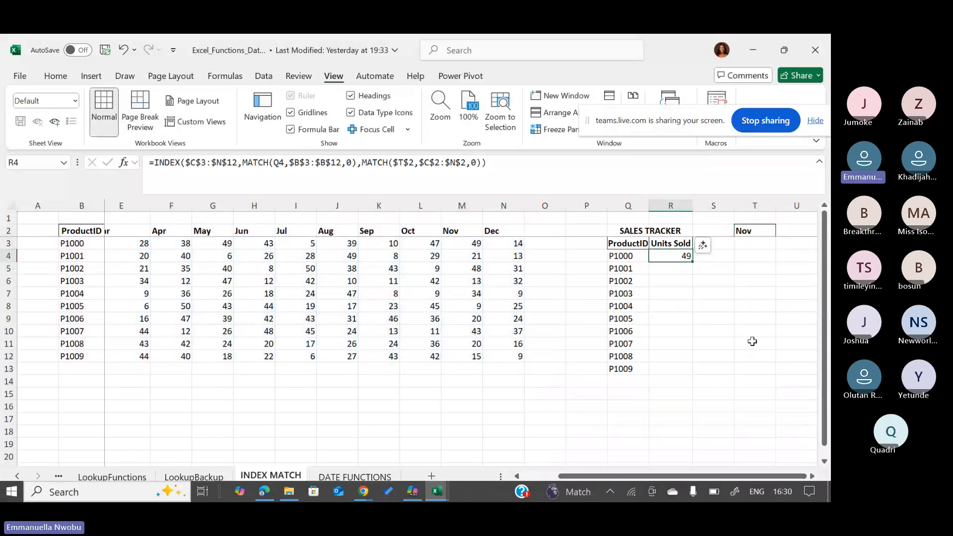
double_click(694, 261)
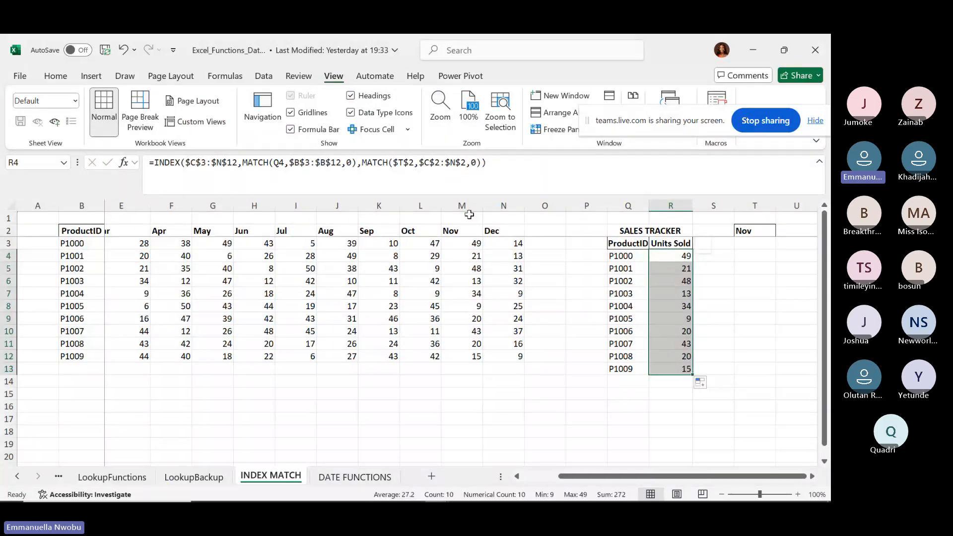
click(467, 206)
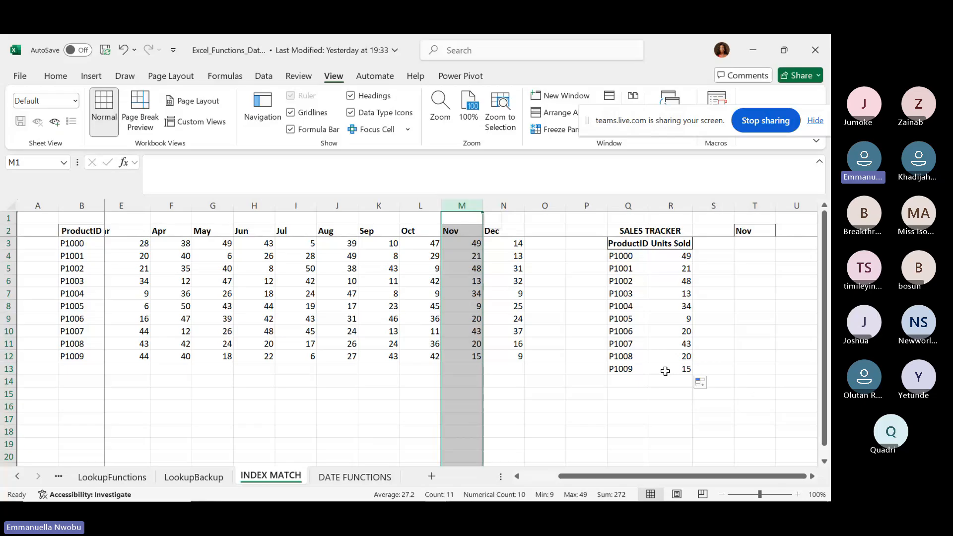
click(759, 231)
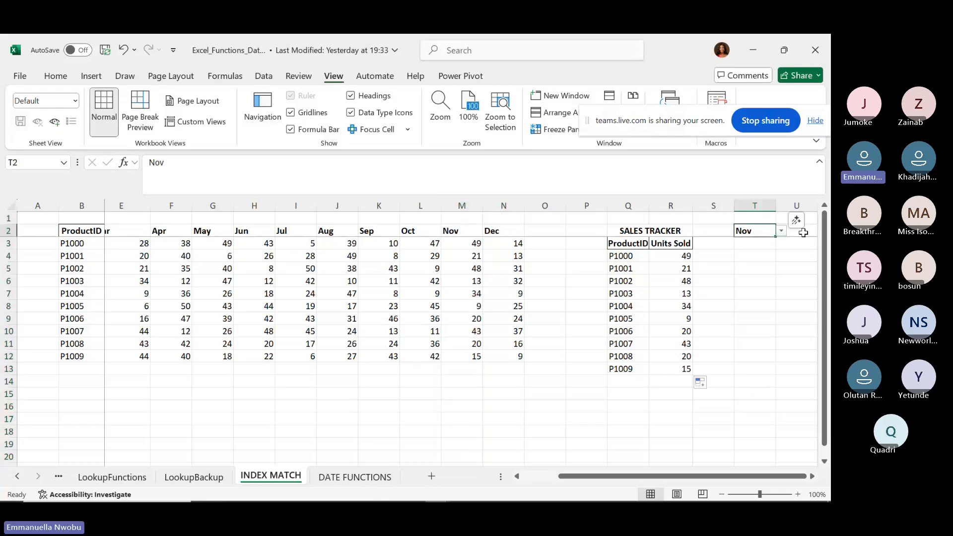
click(781, 231)
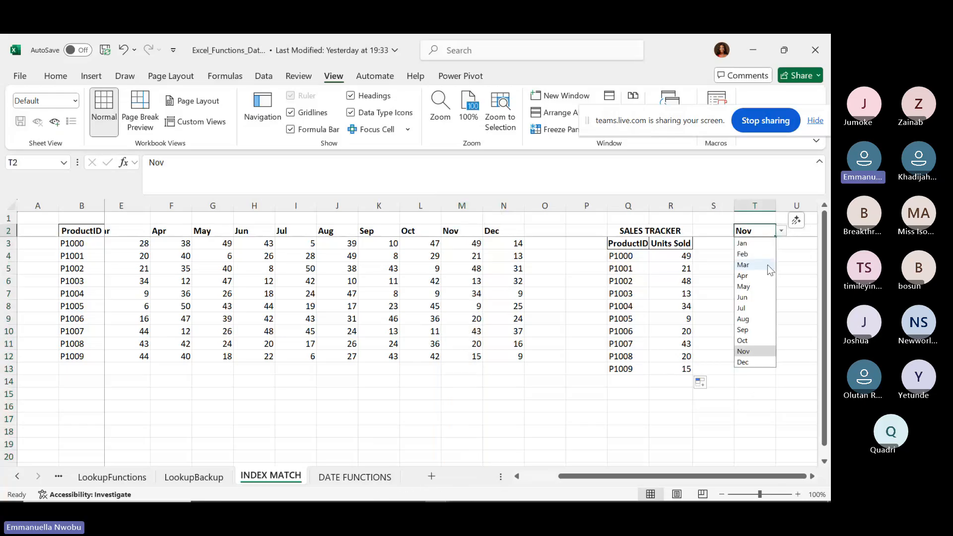
click(754, 276)
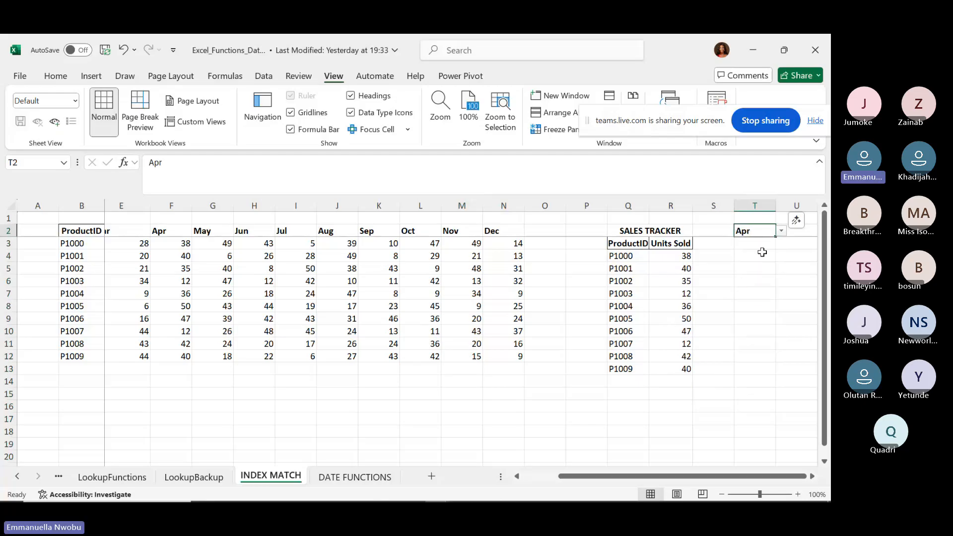
click(781, 231)
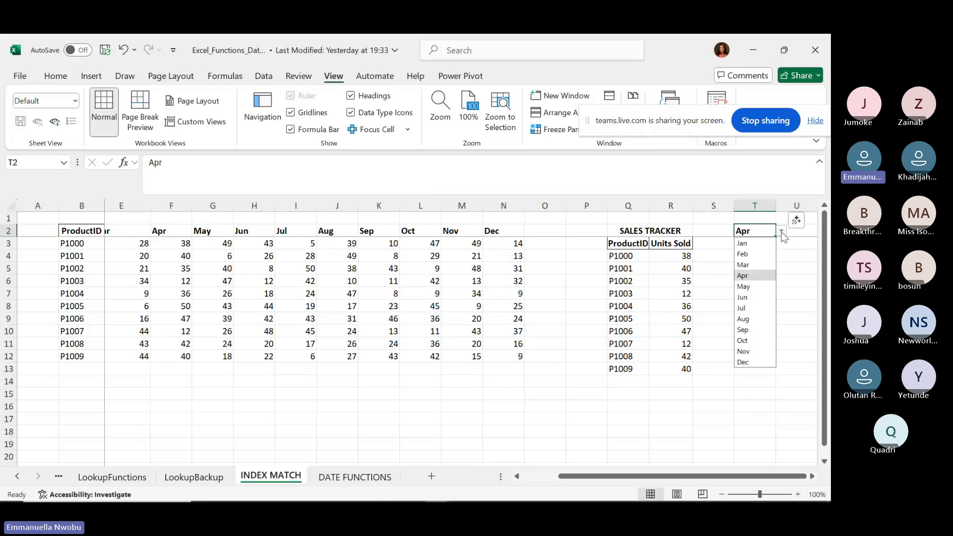
click(749, 320)
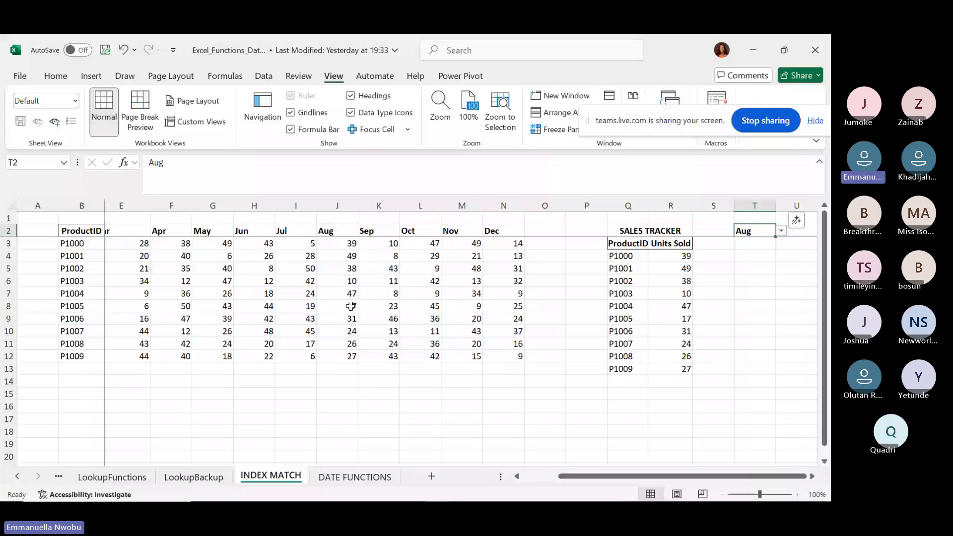
drag(615, 242, 677, 368)
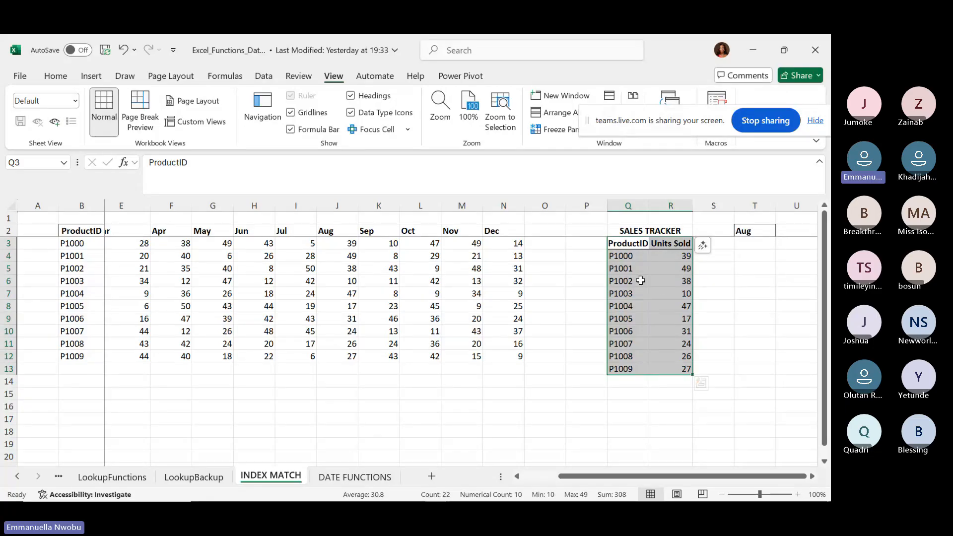
click(392, 279)
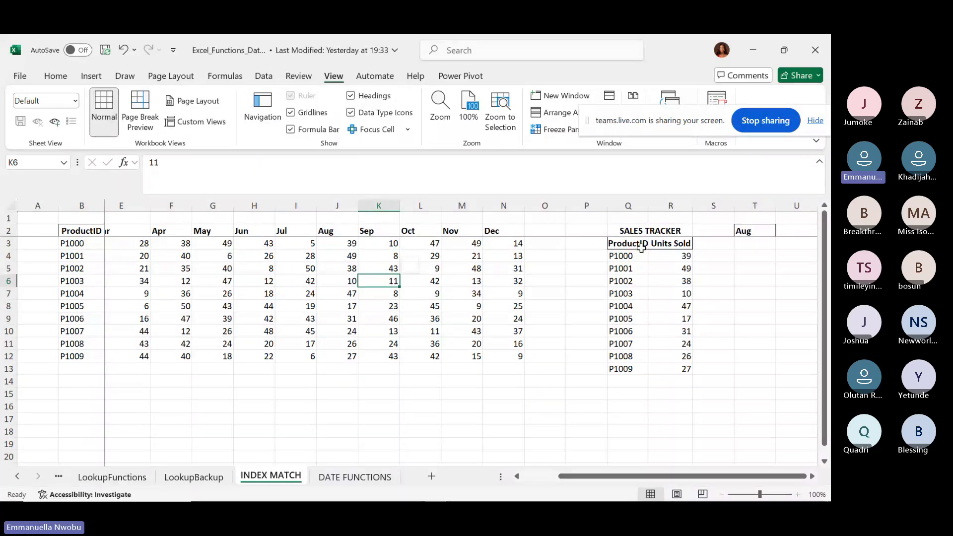
drag(638, 231, 749, 370)
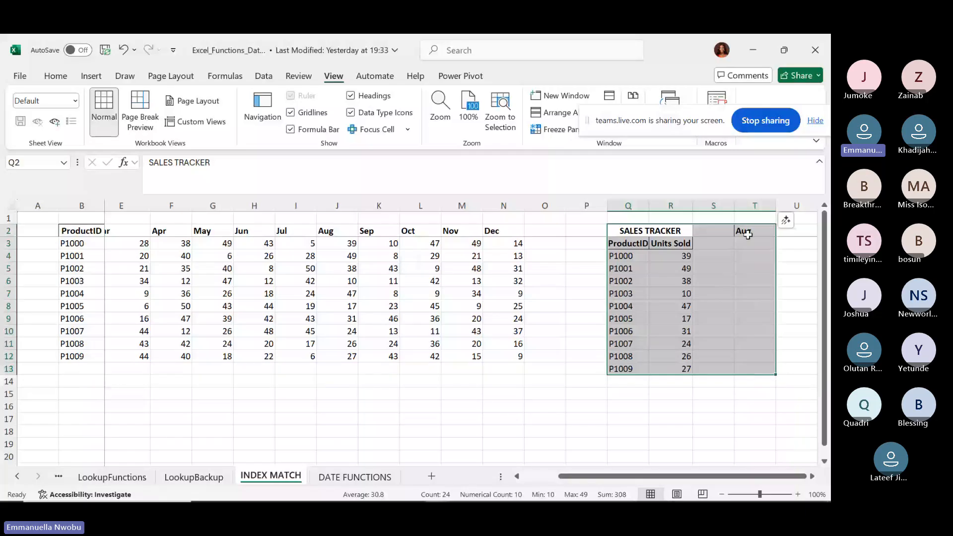
click(727, 267)
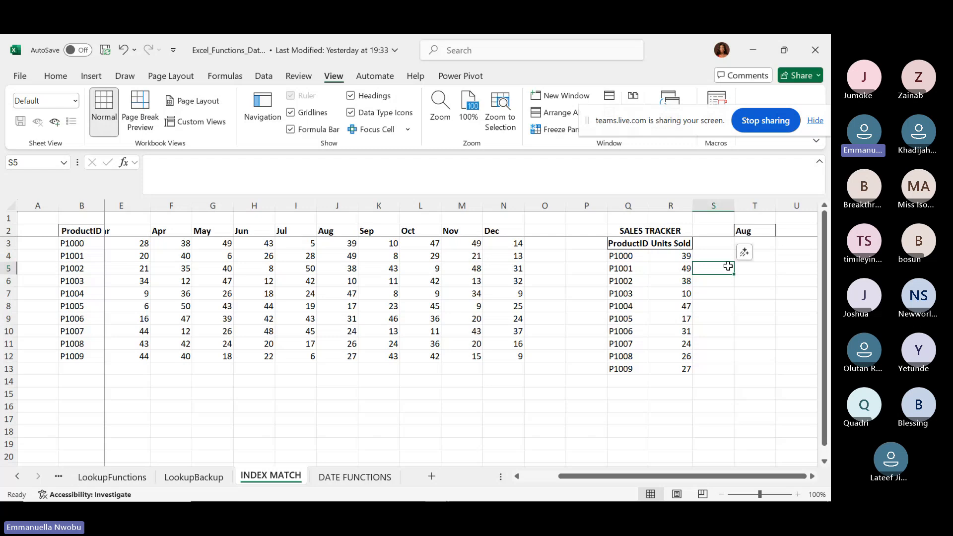
click(713, 243)
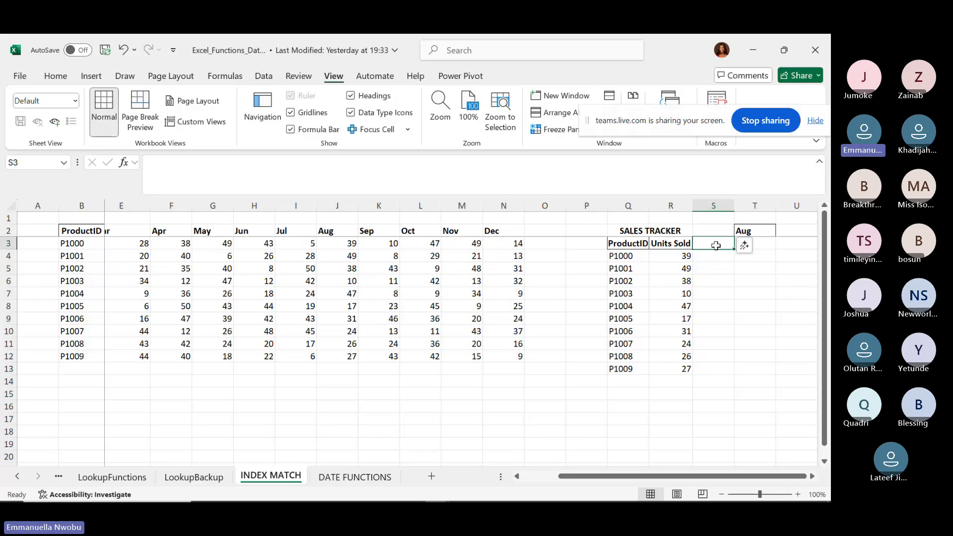
click(771, 244)
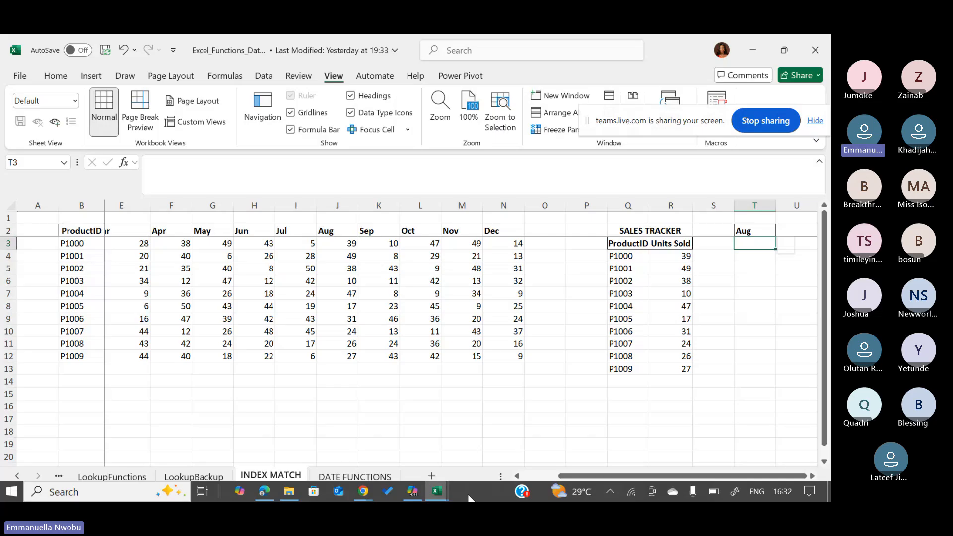
Bring the ecommerce_dataset workbook to the front with its RAW DATA sheet showing.
click(437, 493)
click(393, 471)
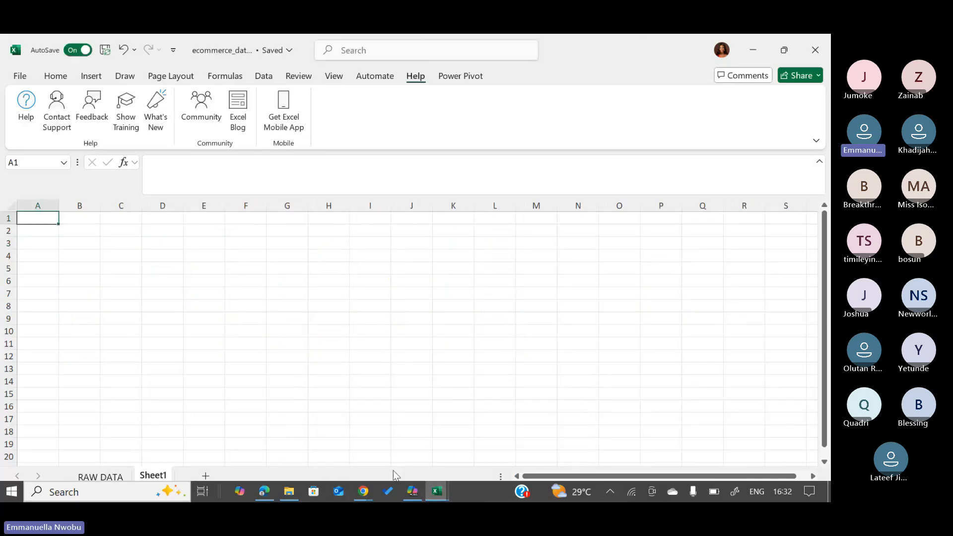
click(92, 477)
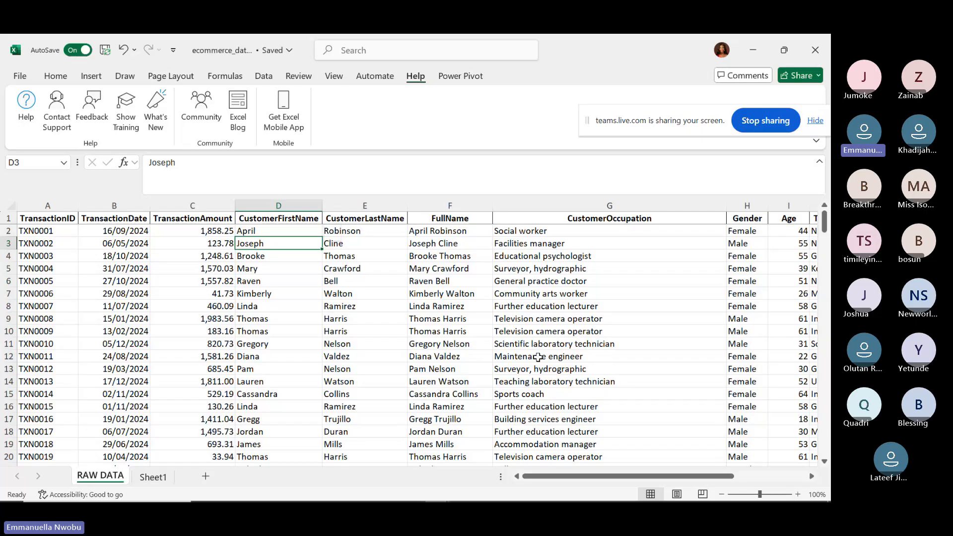
Inspect the CustomerOccupation, TransactionAmount and FullName columns of the transaction data.
click(565, 206)
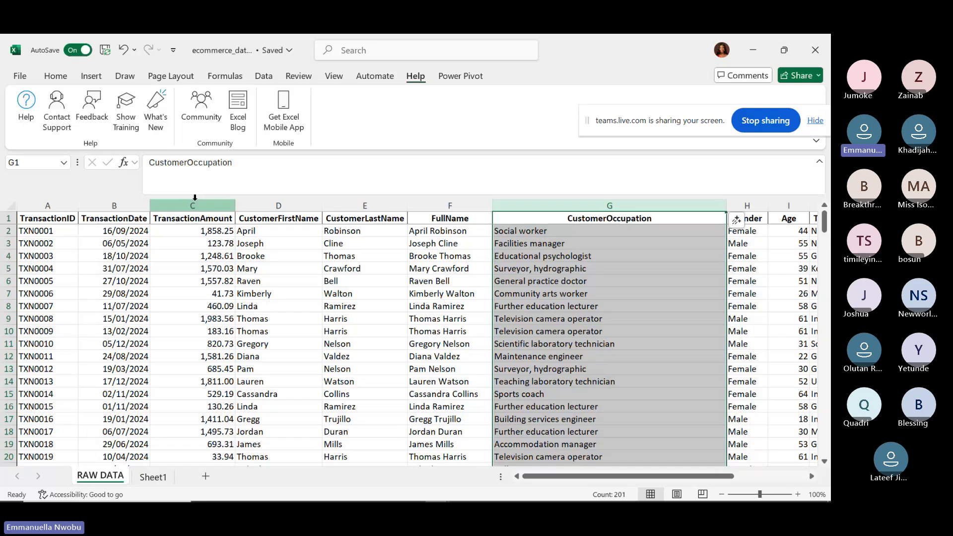
click(192, 203)
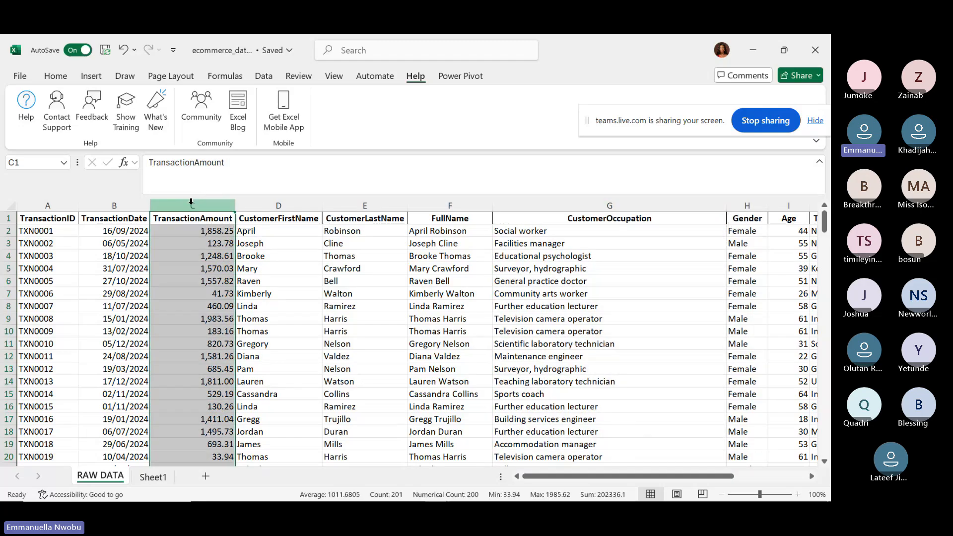
scroll(191, 204, right, 2)
scroll(153, 219, right, 1)
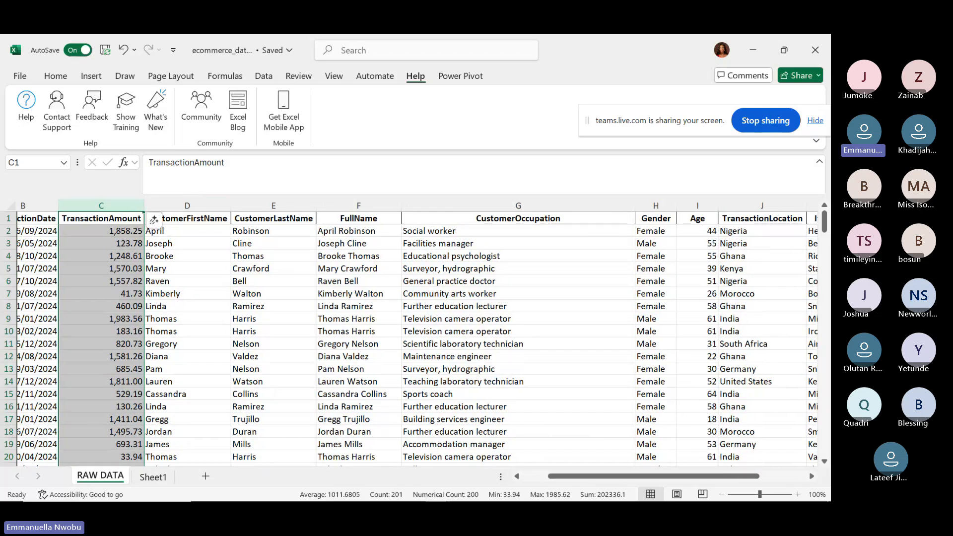
scroll(195, 333, left, 2)
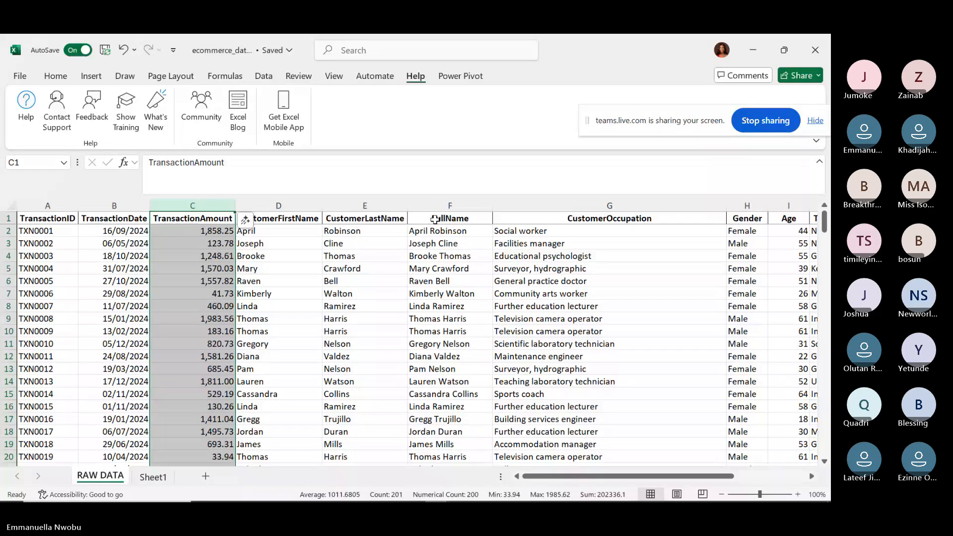
click(436, 219)
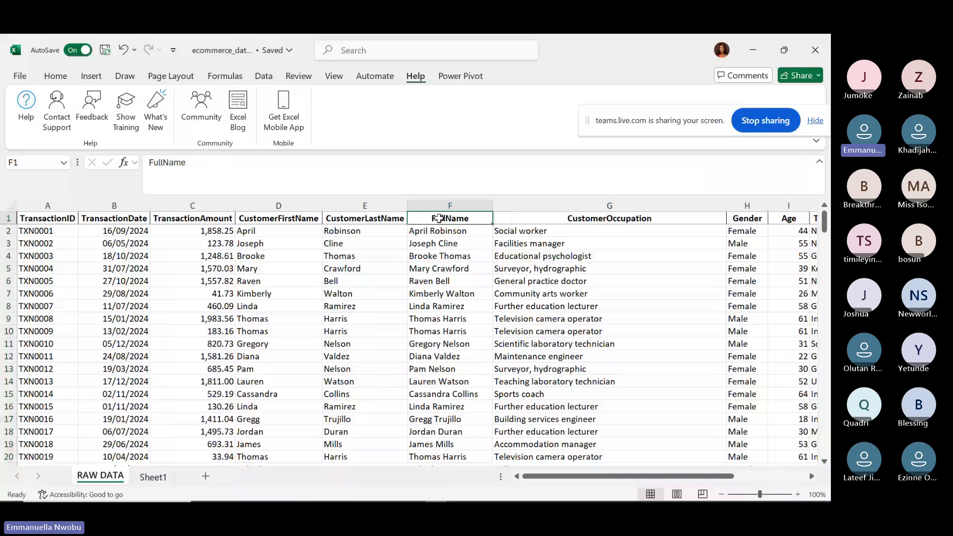
click(440, 242)
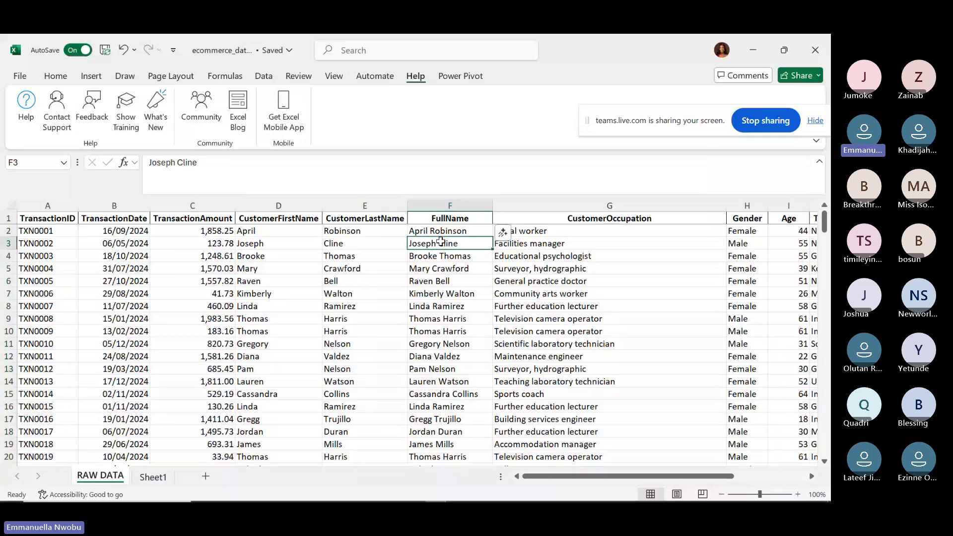
Make a copy of the RAW DATA sheet placed before Sheet1.
right_click(106, 481)
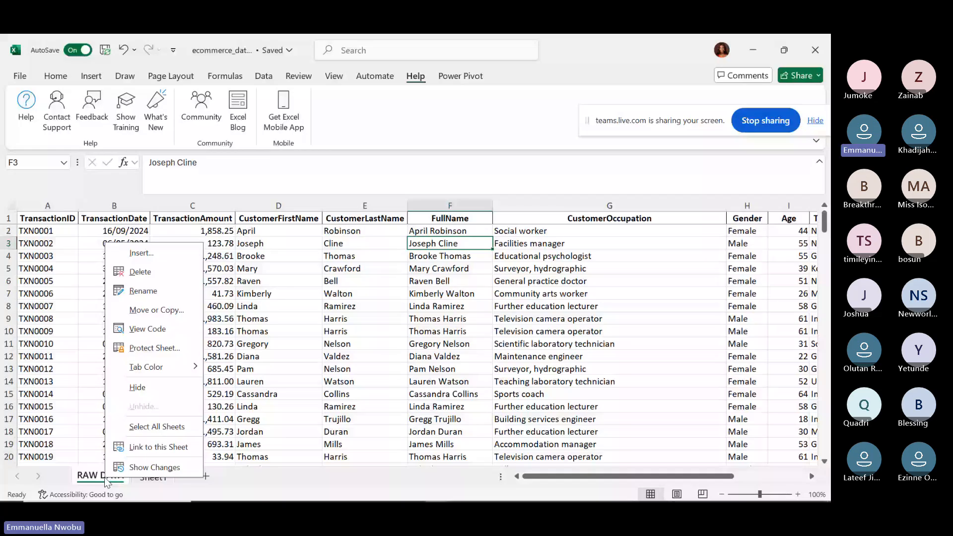
click(149, 310)
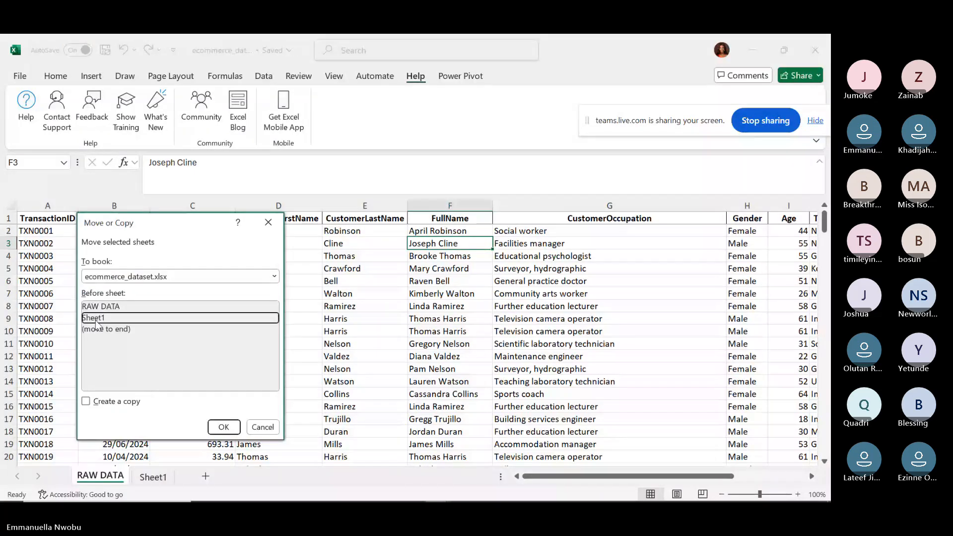
click(86, 401)
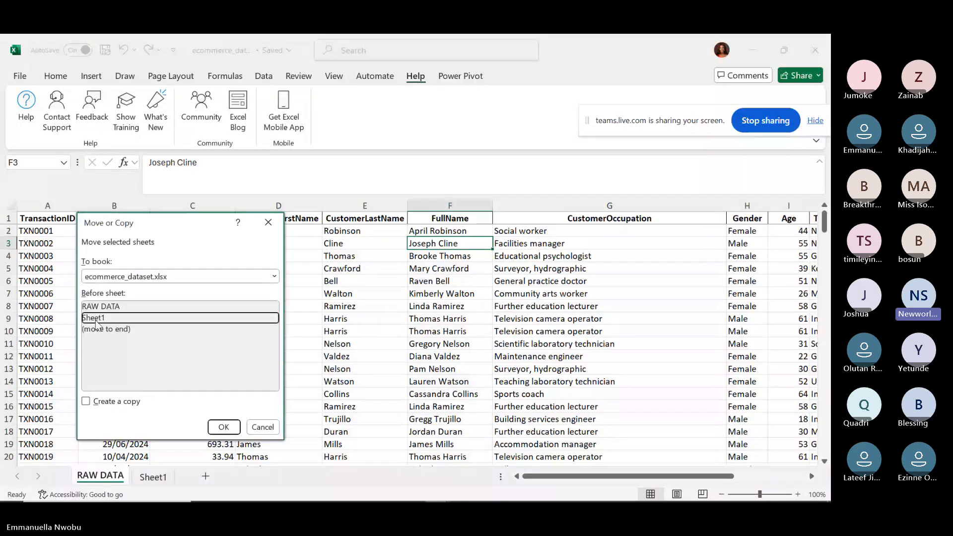
click(224, 427)
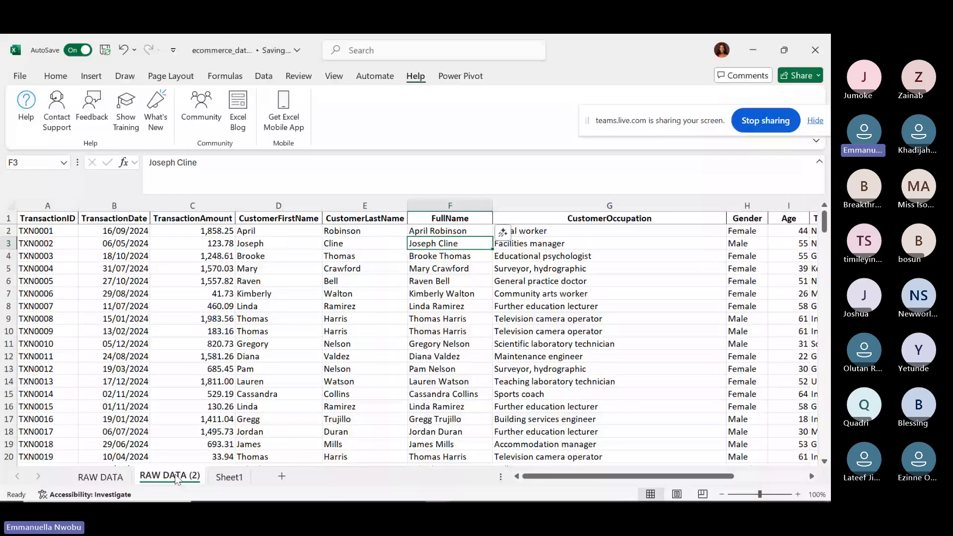
Rename the copied sheet to TABLE.
double_click(176, 478)
text(TABLE)
key(Return)
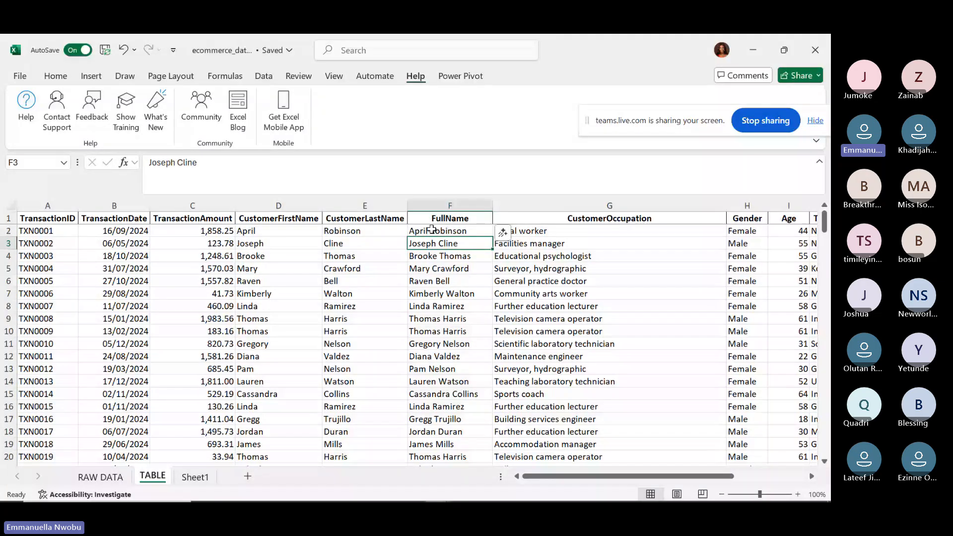
Delete the CustomerFirstName and CustomerLastName columns (D:E) from the TABLE sheet.
drag(279, 205, 352, 204)
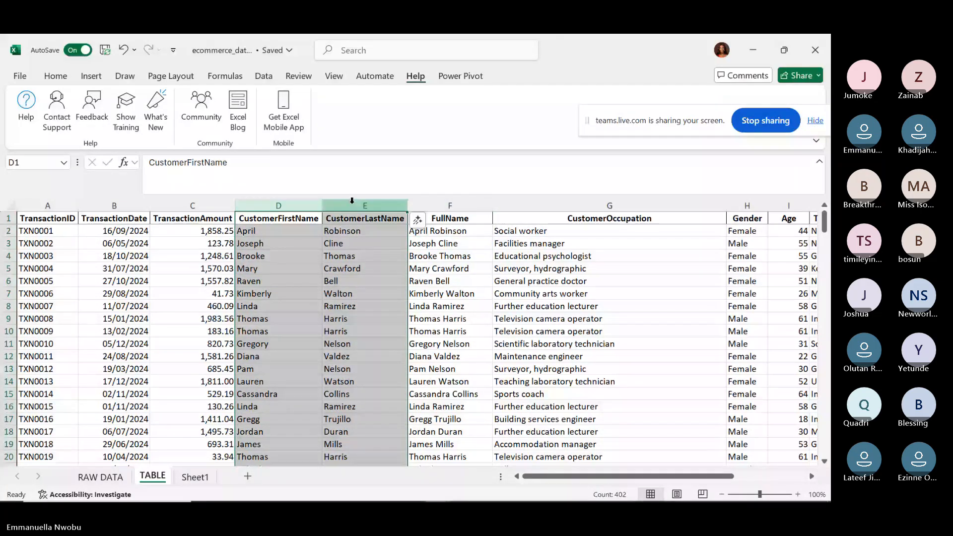
right_click(352, 205)
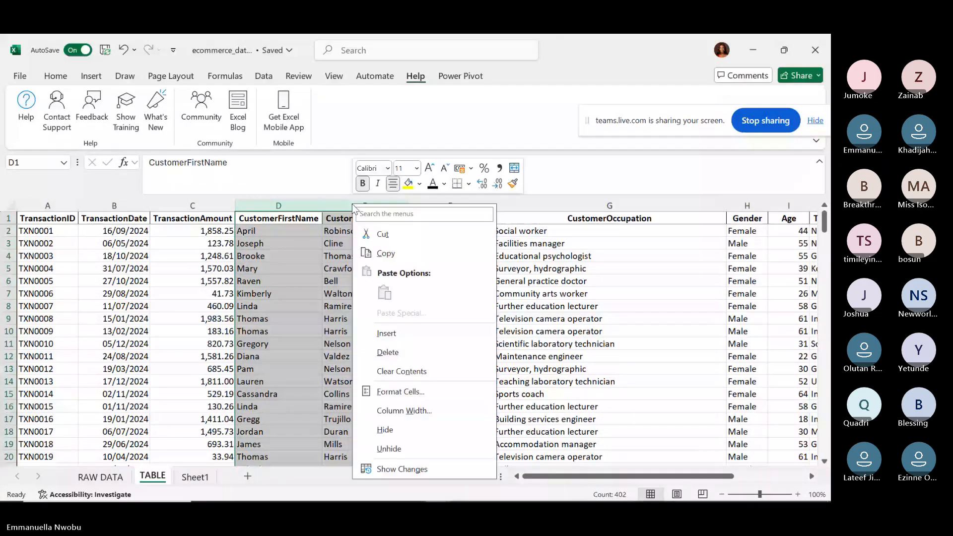
click(388, 352)
Select all the data and start an Insert Table for $A$1:$J$201 with headers.
click(454, 323)
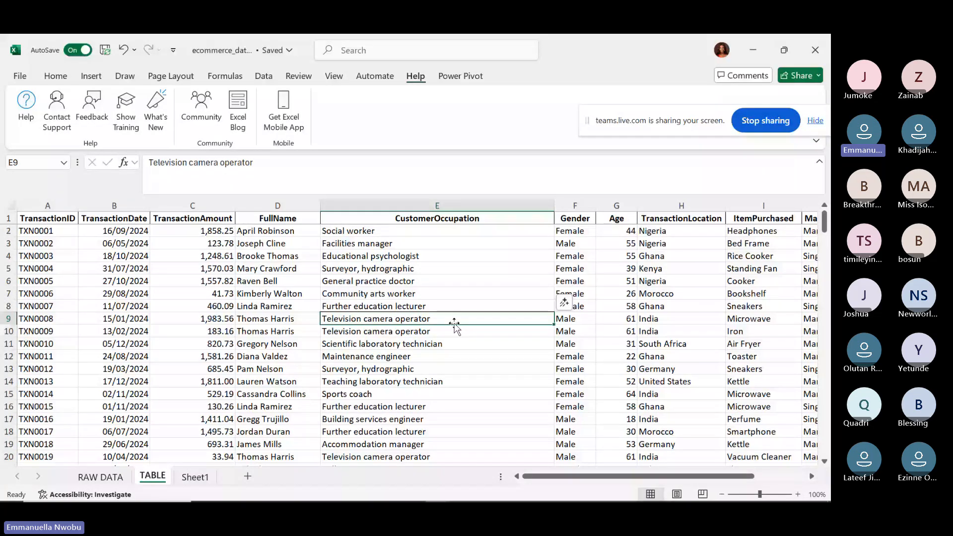
key(ctrl+a)
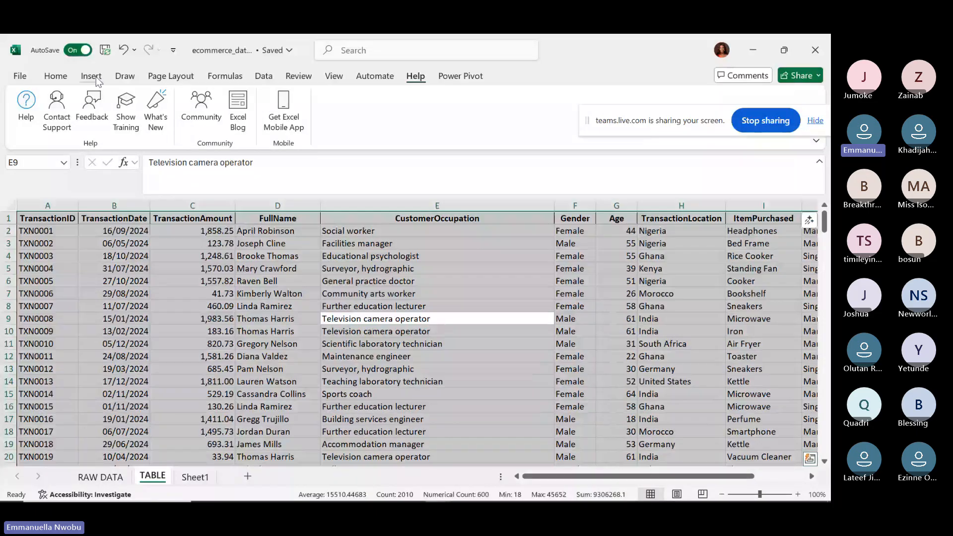
click(93, 76)
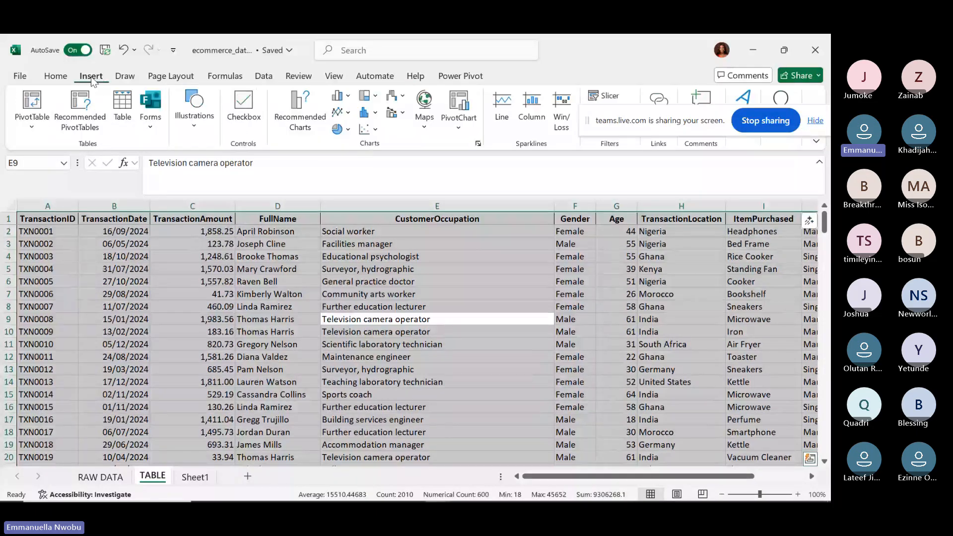
click(121, 109)
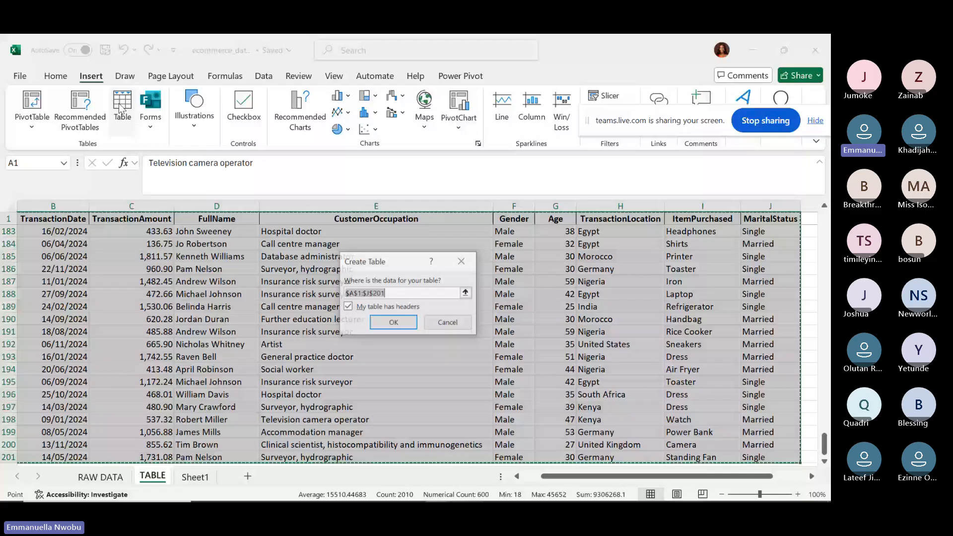
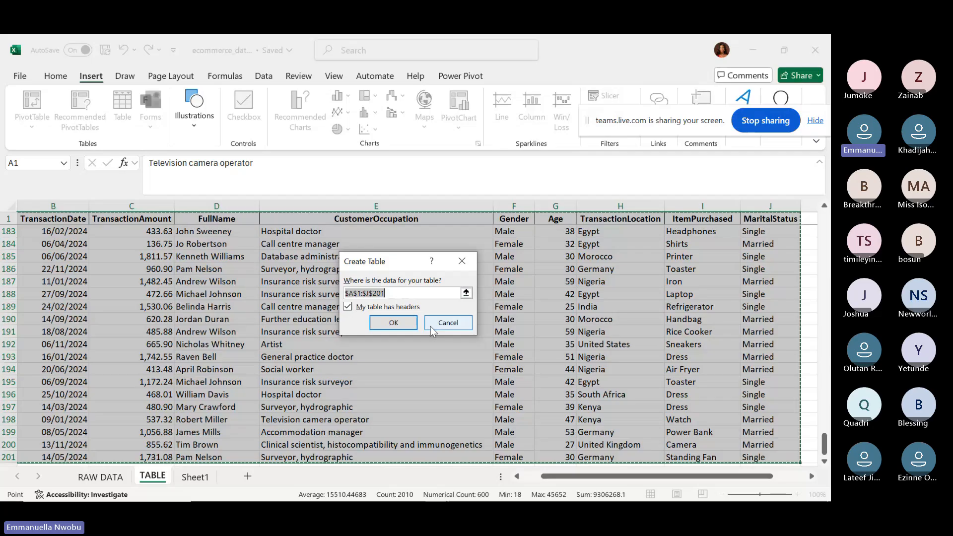
Create Table1 from the data and autofit every column's width to its contents.
click(396, 327)
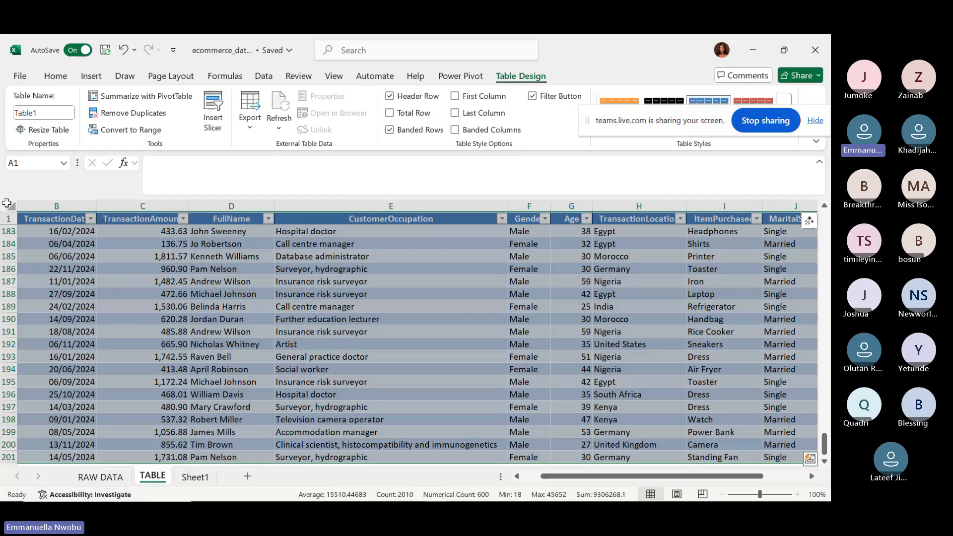
click(7, 203)
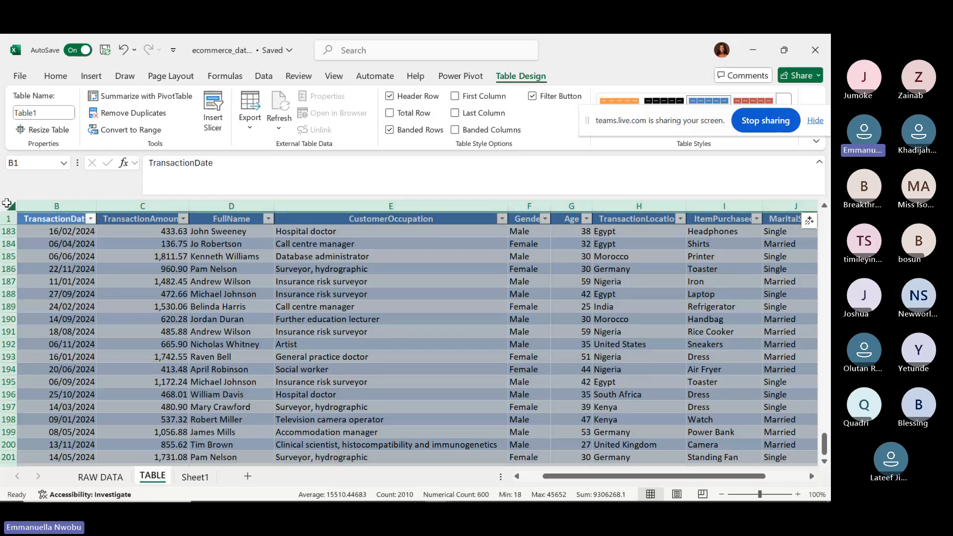
double_click(273, 205)
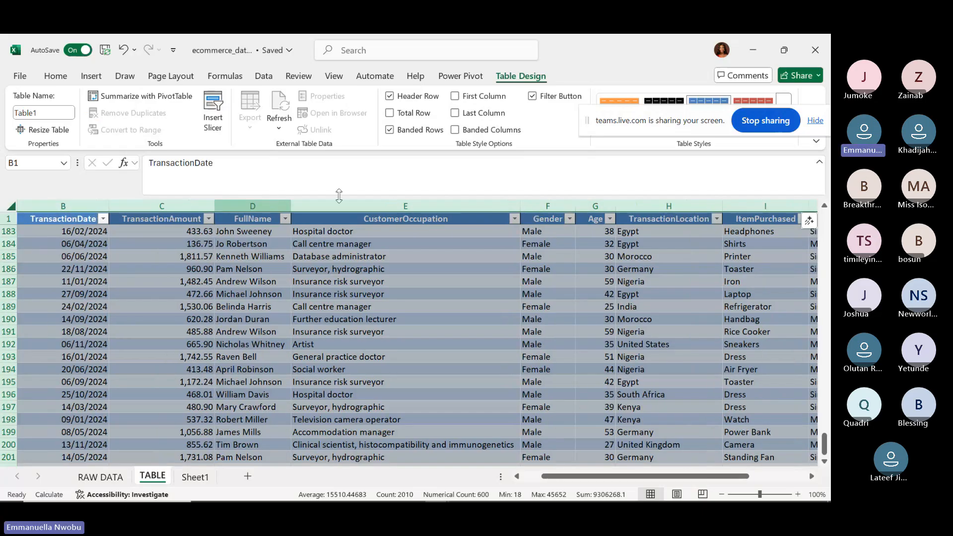
click(343, 347)
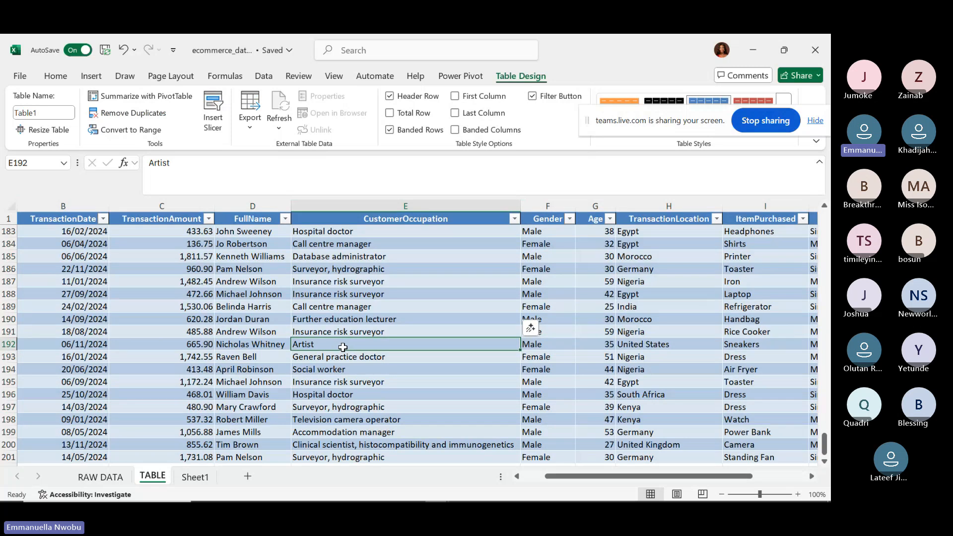
drag(556, 478, 513, 490)
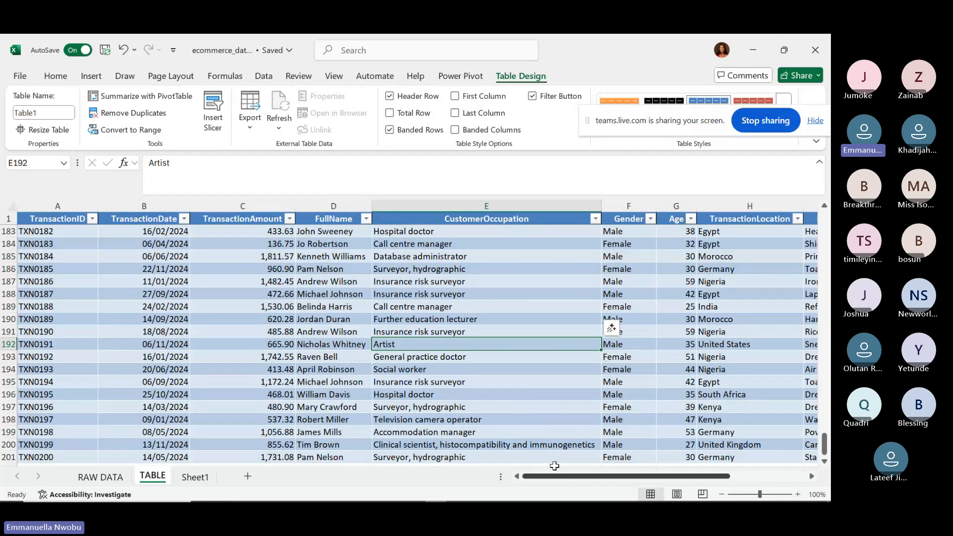
drag(824, 444, 824, 213)
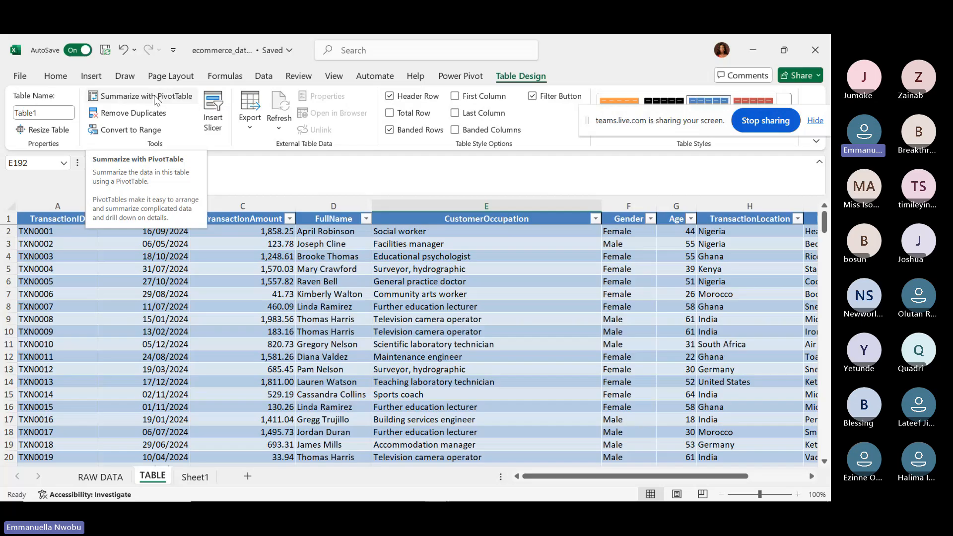
Run Remove Duplicates on Table1 across all columns; no duplicates are found.
click(142, 117)
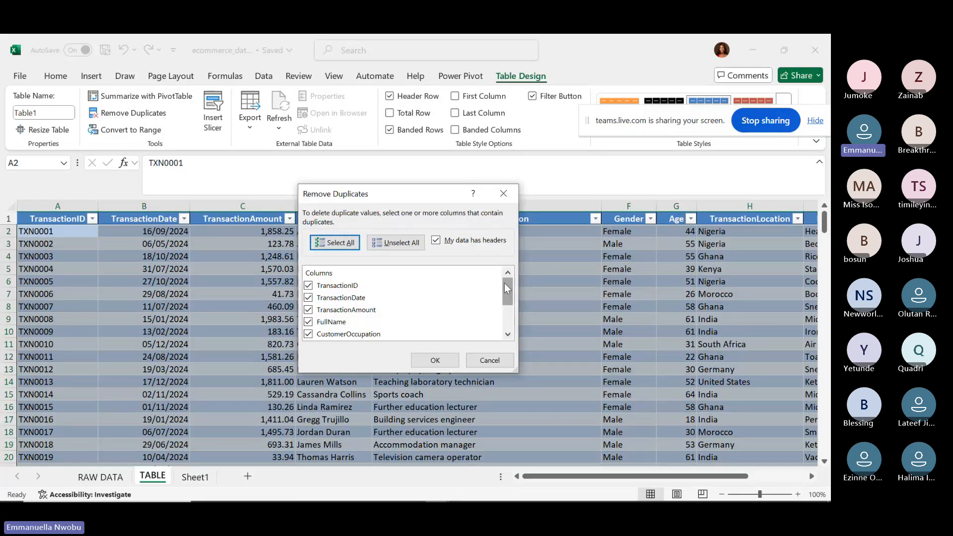
drag(506, 290, 501, 344)
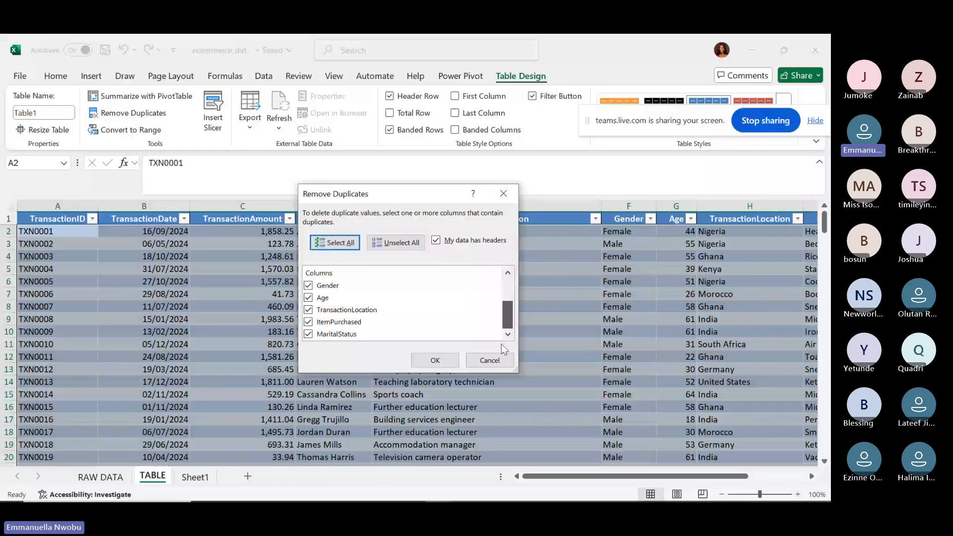
click(436, 366)
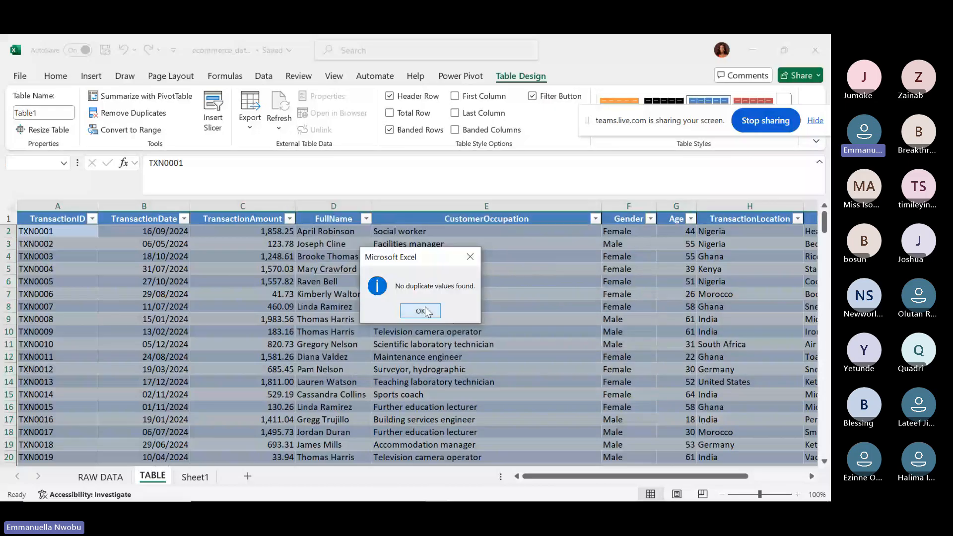
click(425, 312)
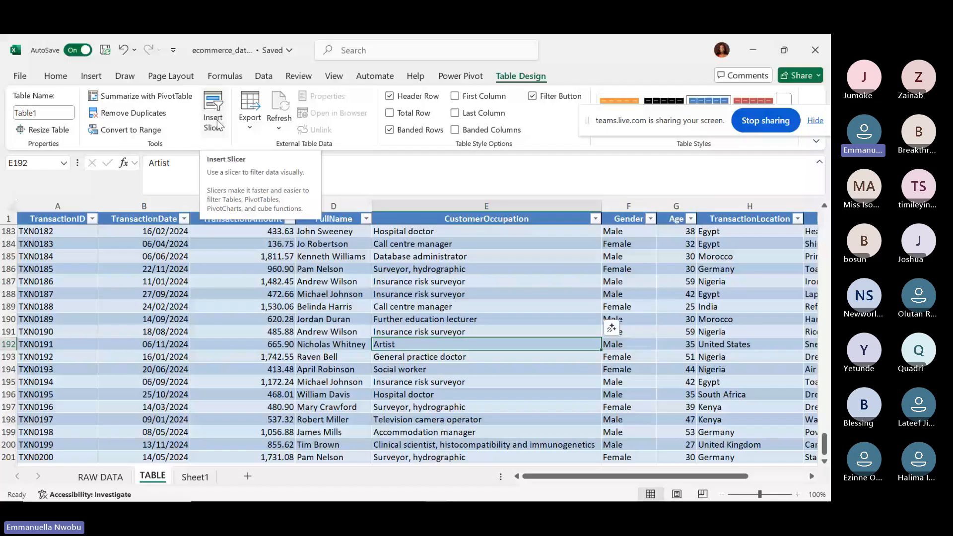
click(250, 128)
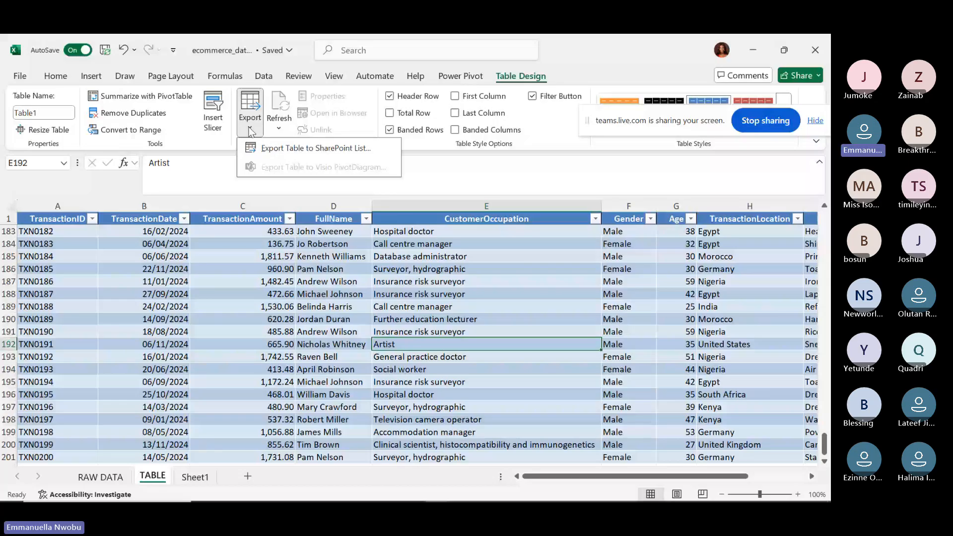
click(278, 121)
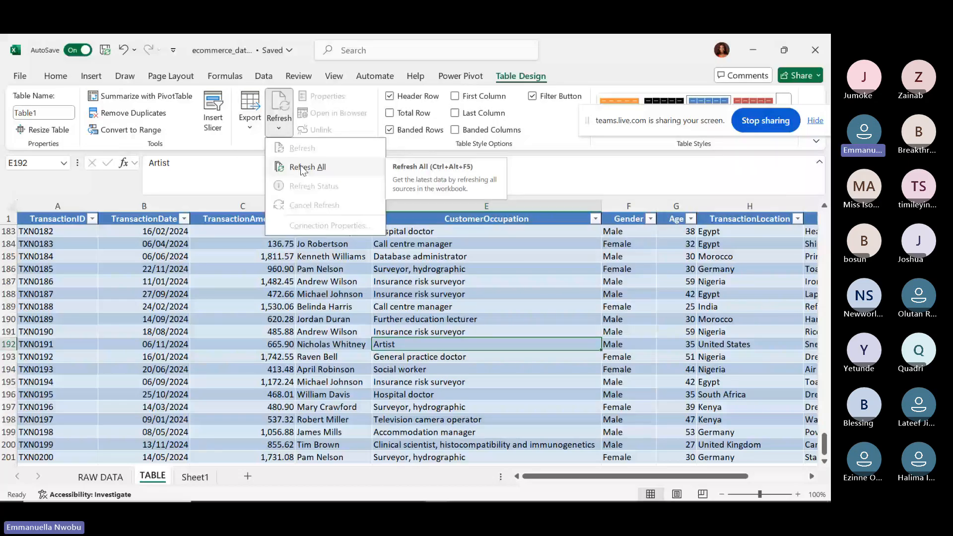
click(303, 169)
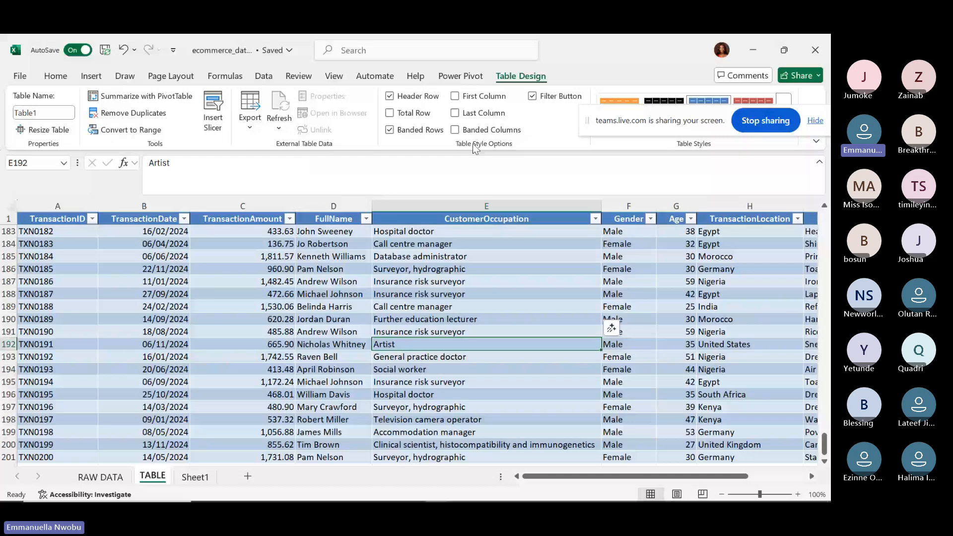
click(390, 97)
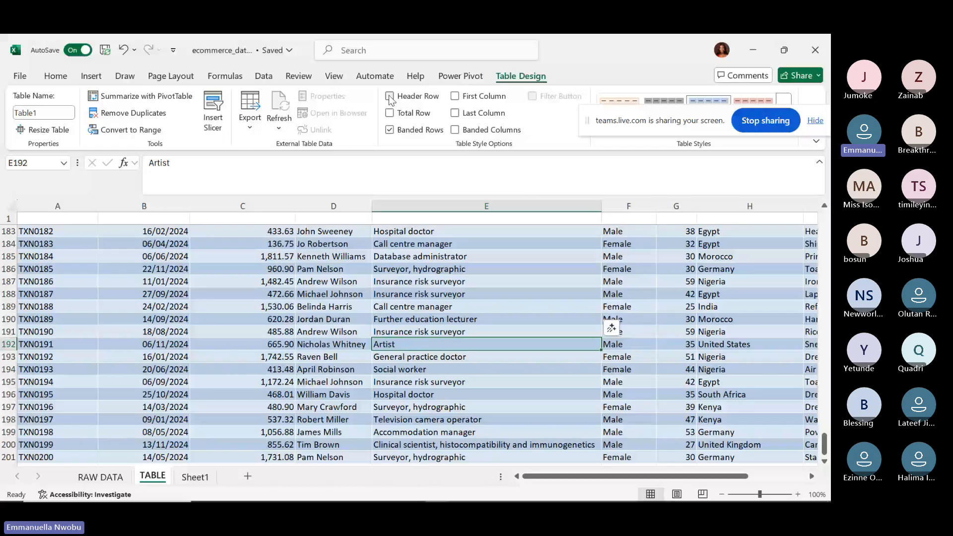
click(390, 96)
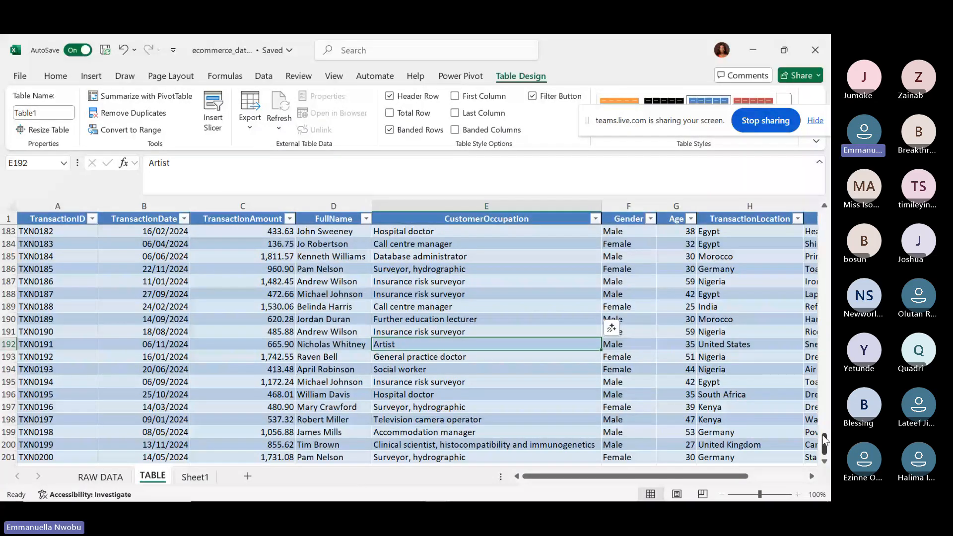
drag(824, 440, 823, 218)
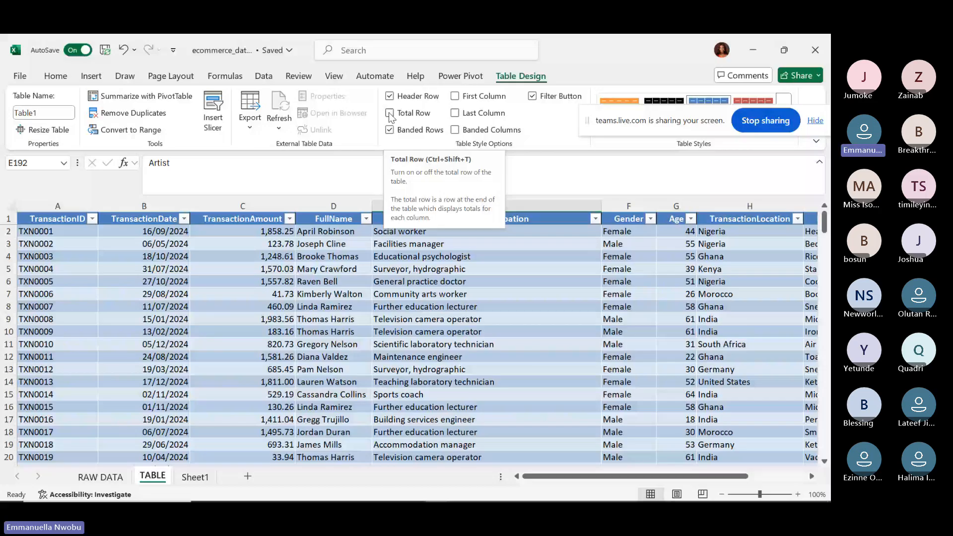
Turn on Table1's Total row and AutoSum the TransactionAmount column.
click(390, 113)
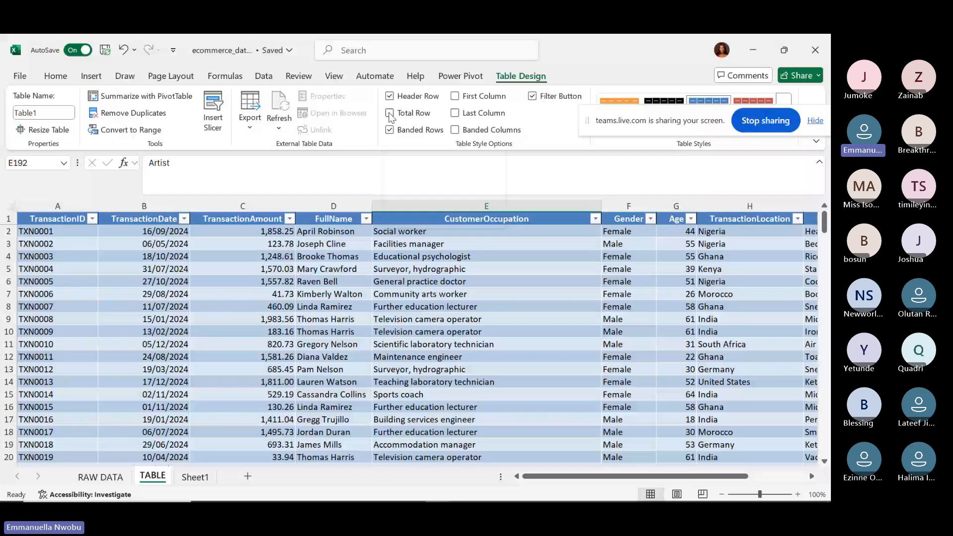
drag(824, 224, 825, 499)
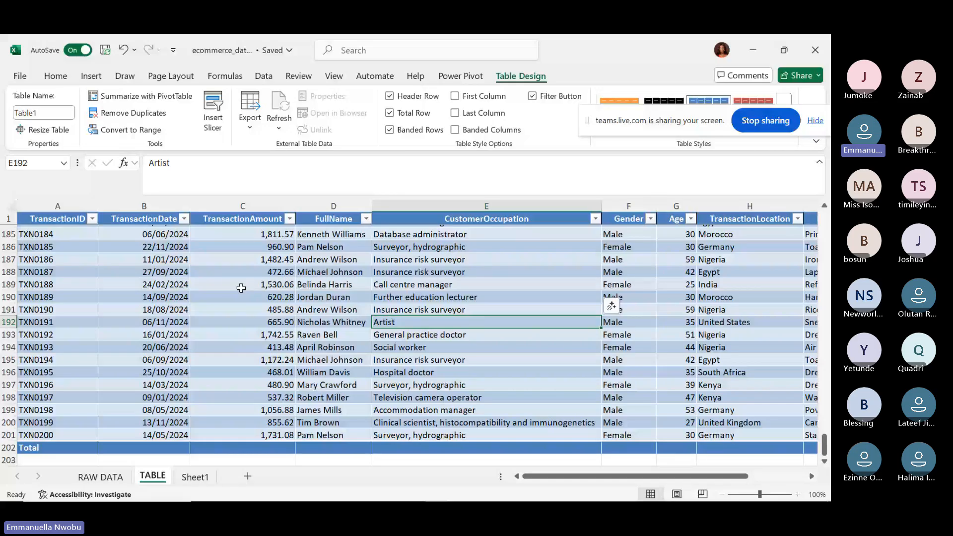
click(248, 447)
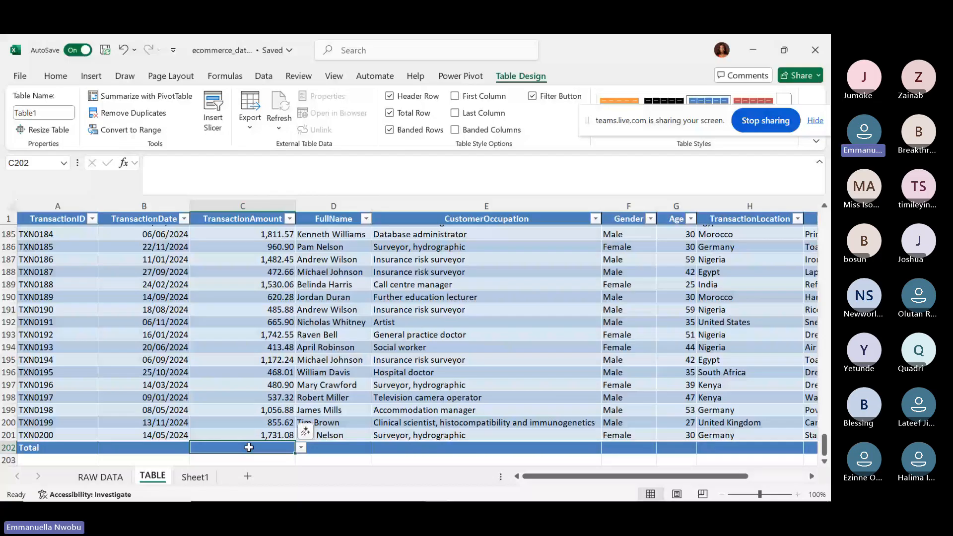
key(alt+equal)
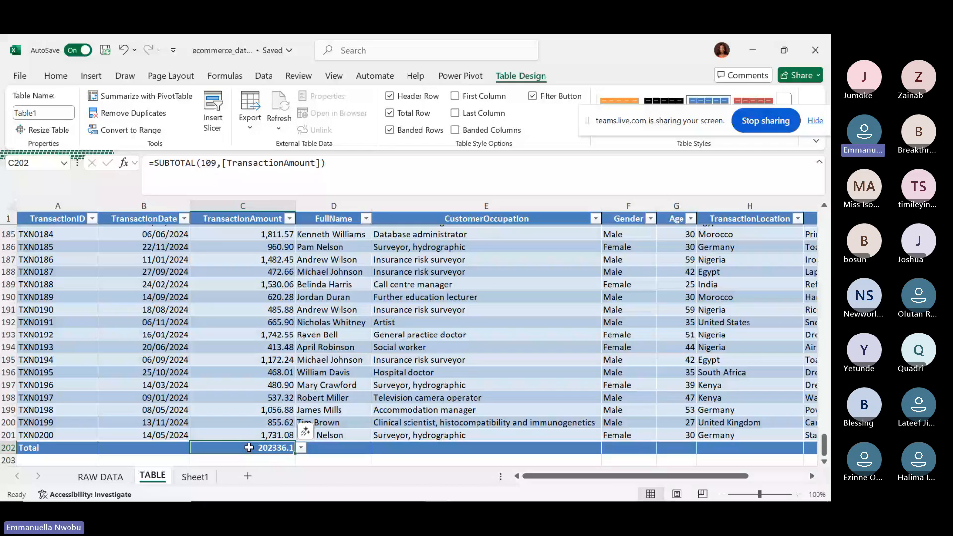
key(Return)
Clear the TransactionAmount total in C202 and re-insert the sum with Alt+=.
click(259, 448)
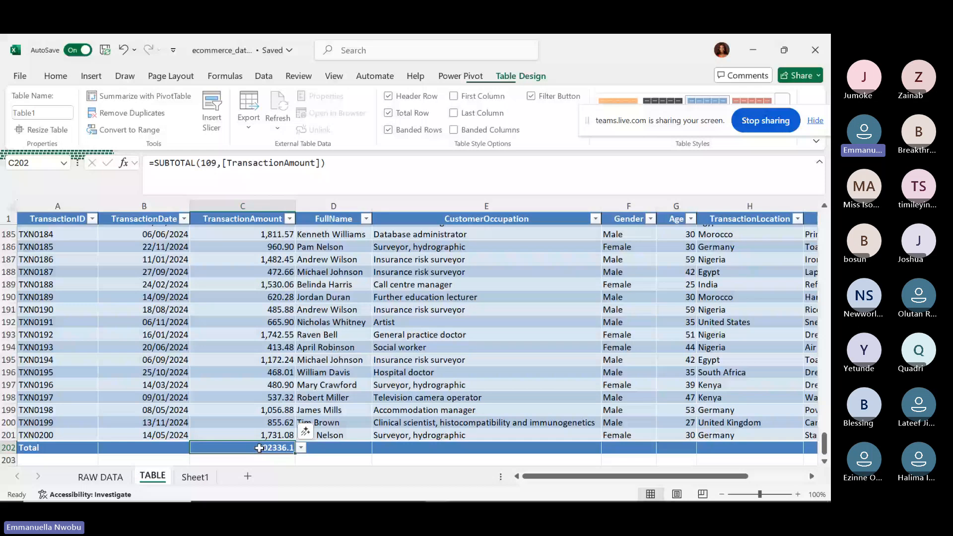
key(Delete)
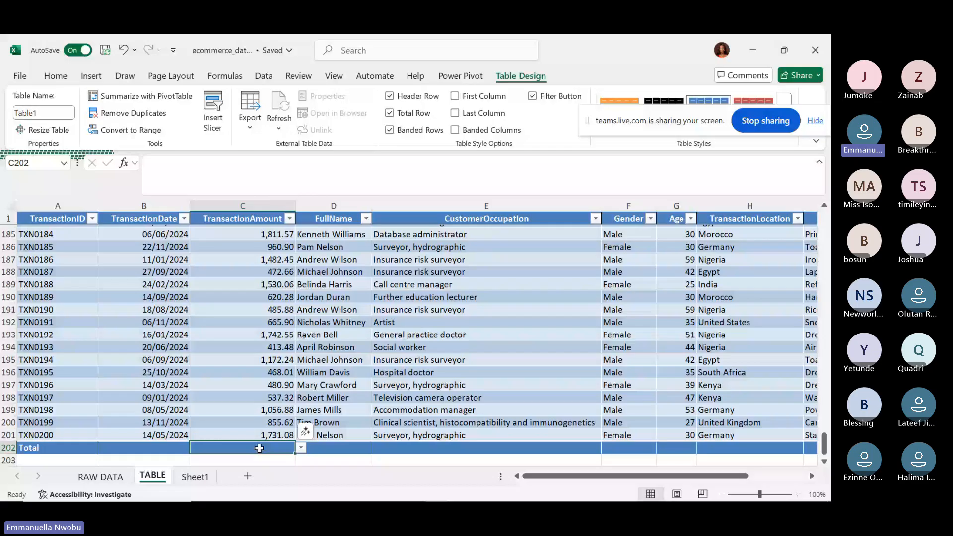
text(=)
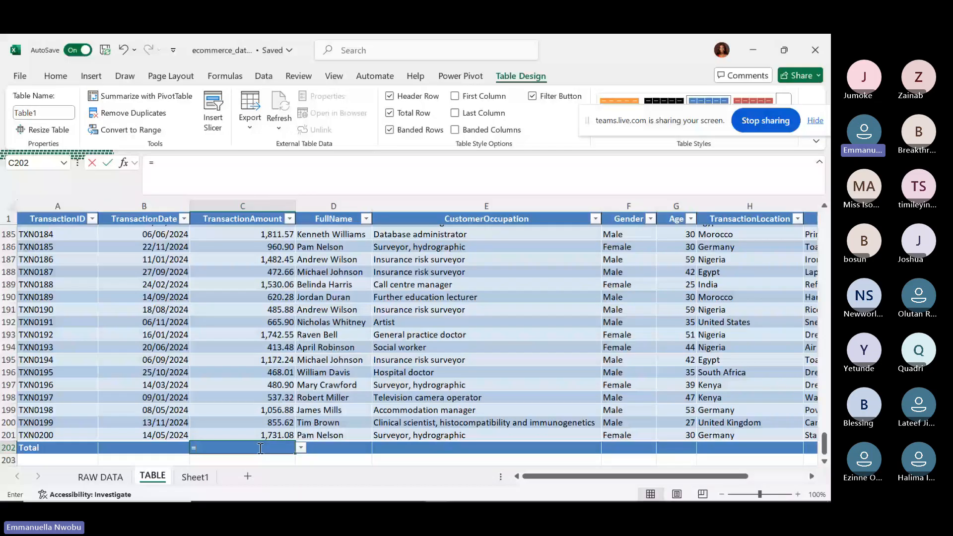
text(SUM)
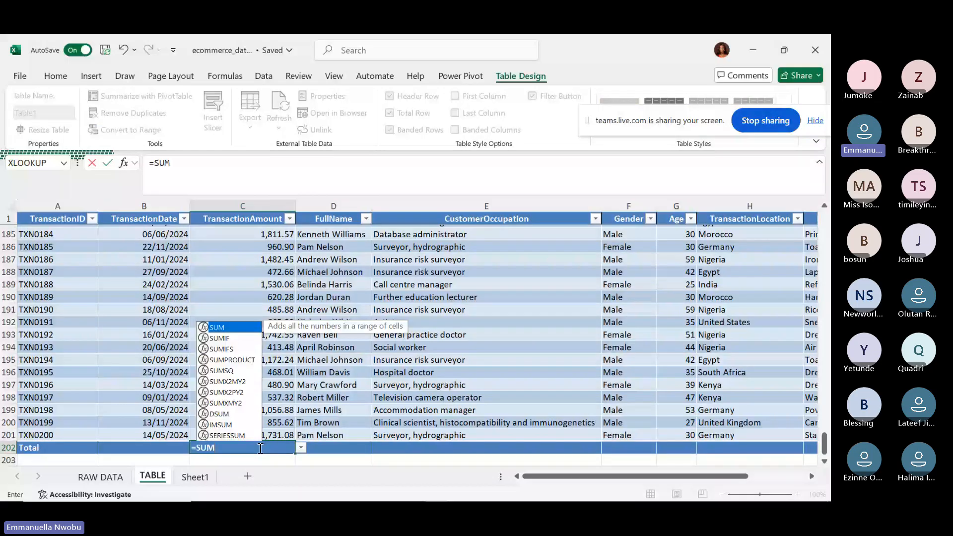
key(BackSpace)
key(BackSpace)
key(BackSpace)
key(BackSpace)
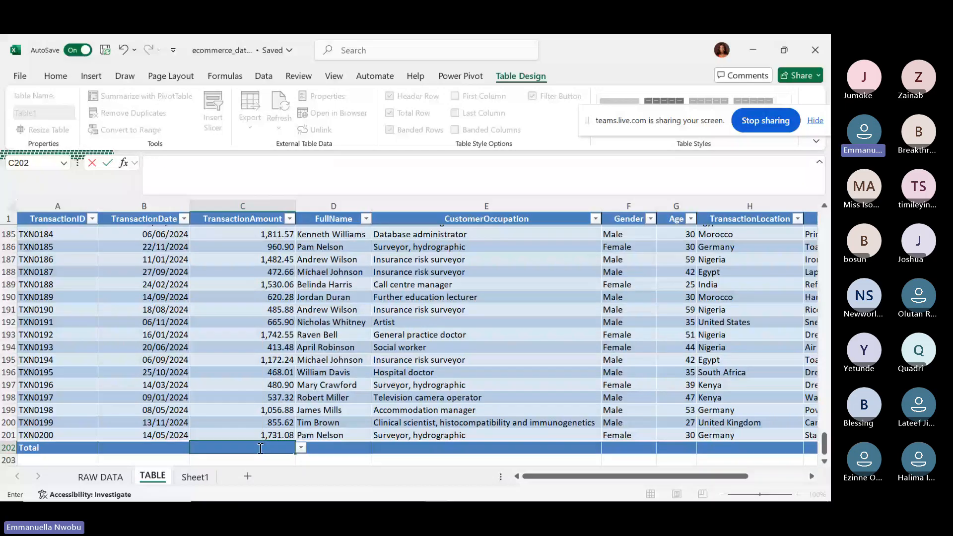
key(alt)
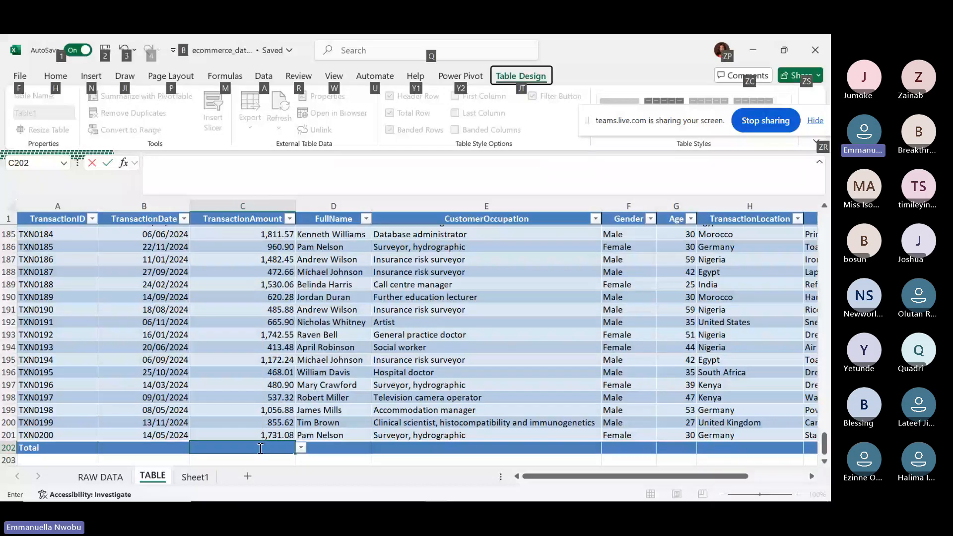
key(Escape)
key(Escape)
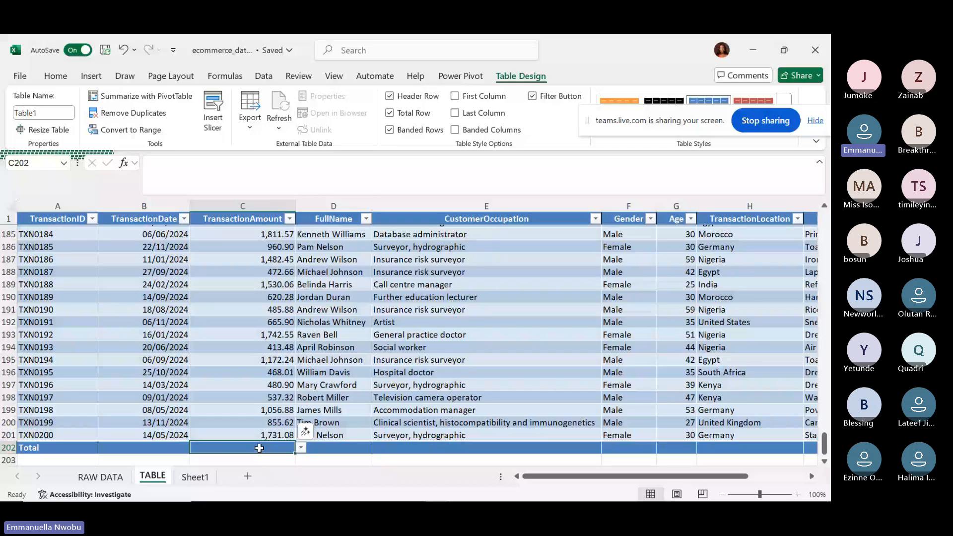
key(alt+equal)
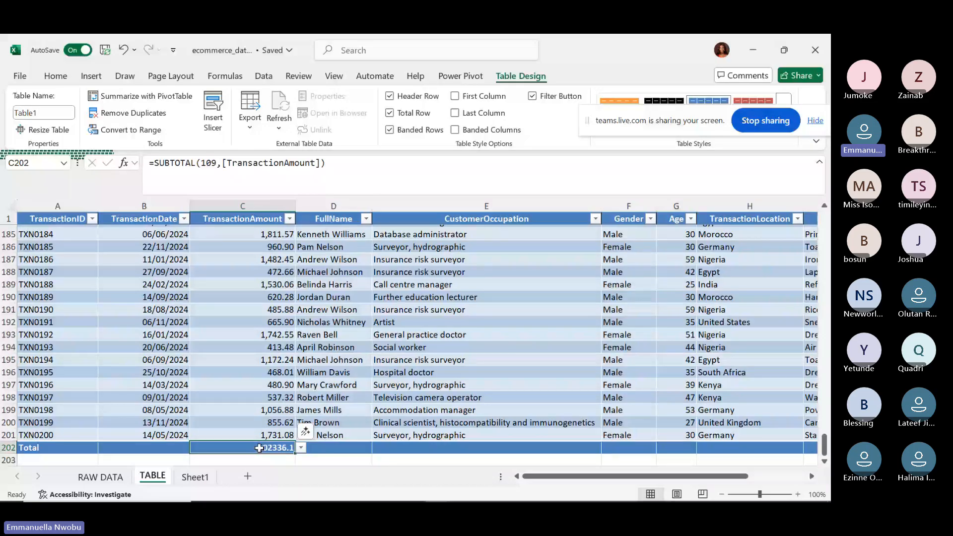
Replace the total formula with =AVERAGE([TransactionAmount]), giving 1011.6805.
double_click(259, 448)
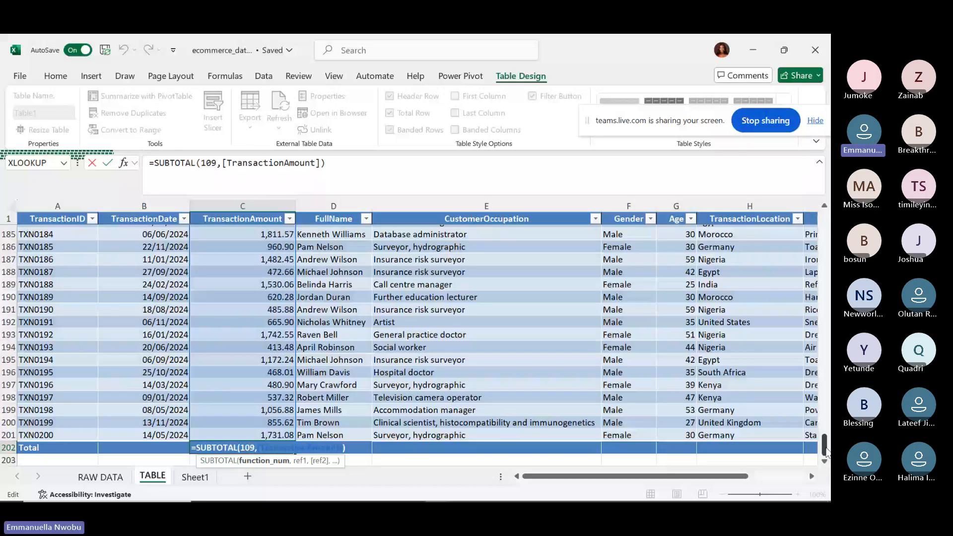
drag(826, 450, 828, 474)
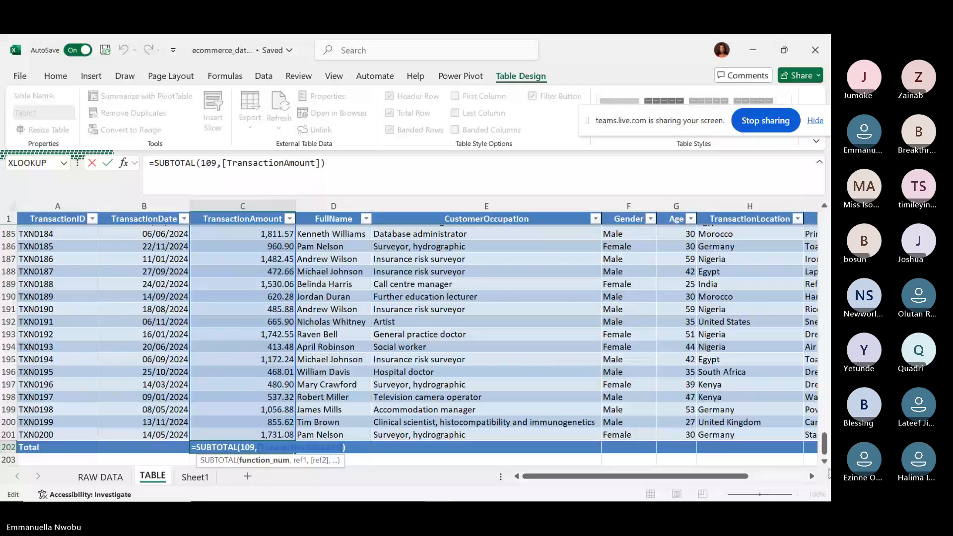
key(Escape)
text(=AVERAGE()
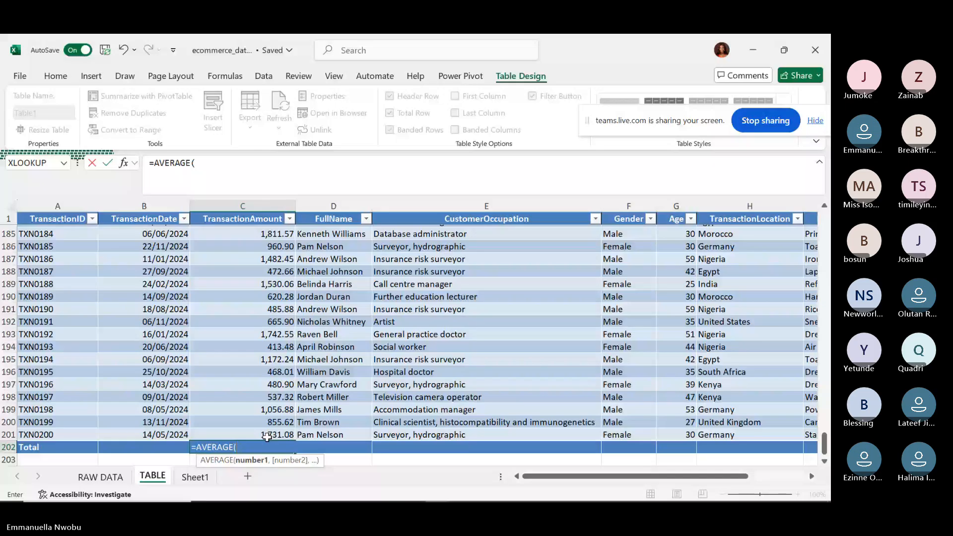
key(ctrl+shift+Up)
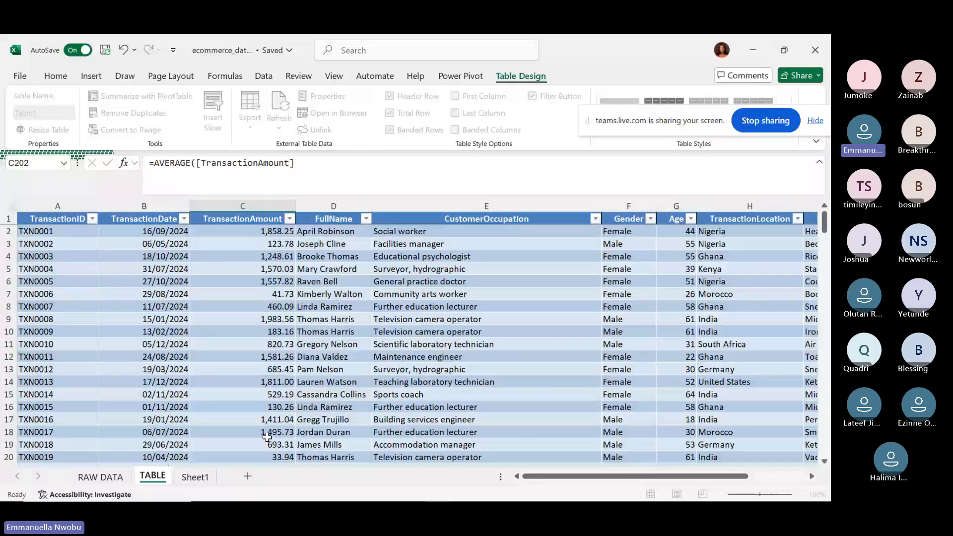
key(Return)
click(279, 445)
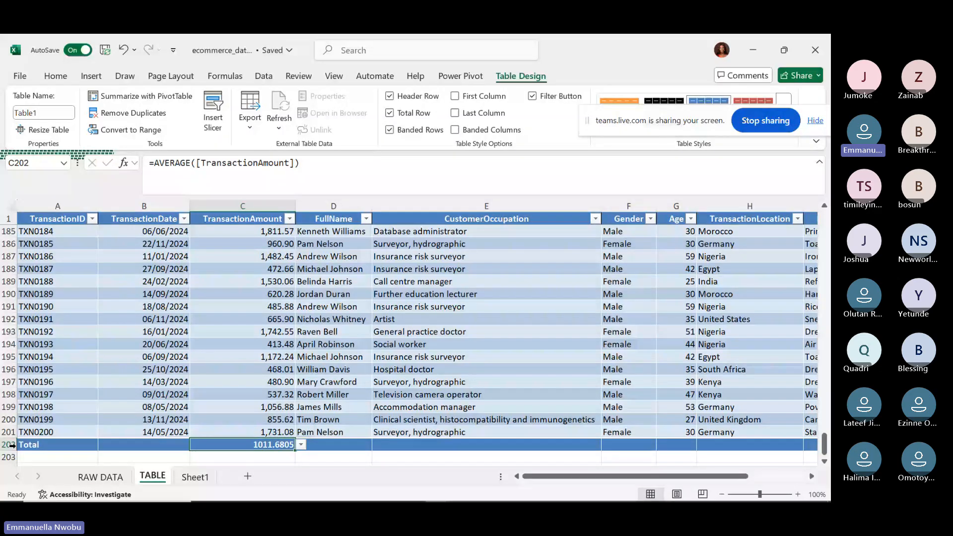
Clear the AVERAGE formula from the TransactionAmount total cell C202.
click(11, 445)
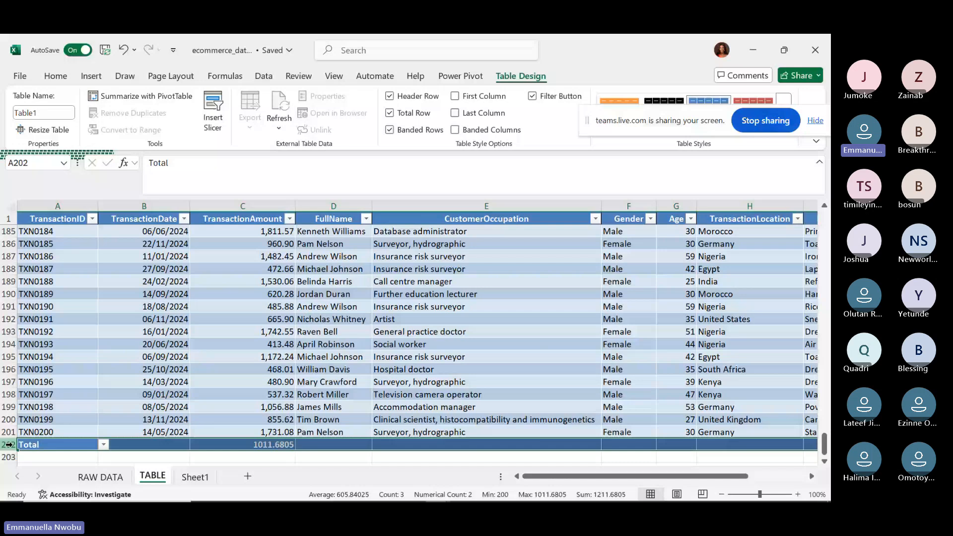
click(333, 444)
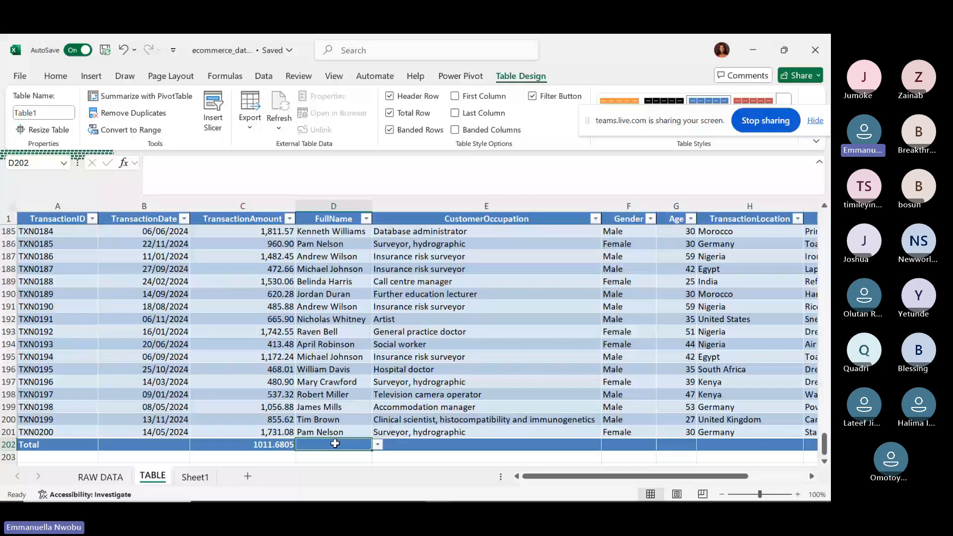
click(273, 444)
key(Delete)
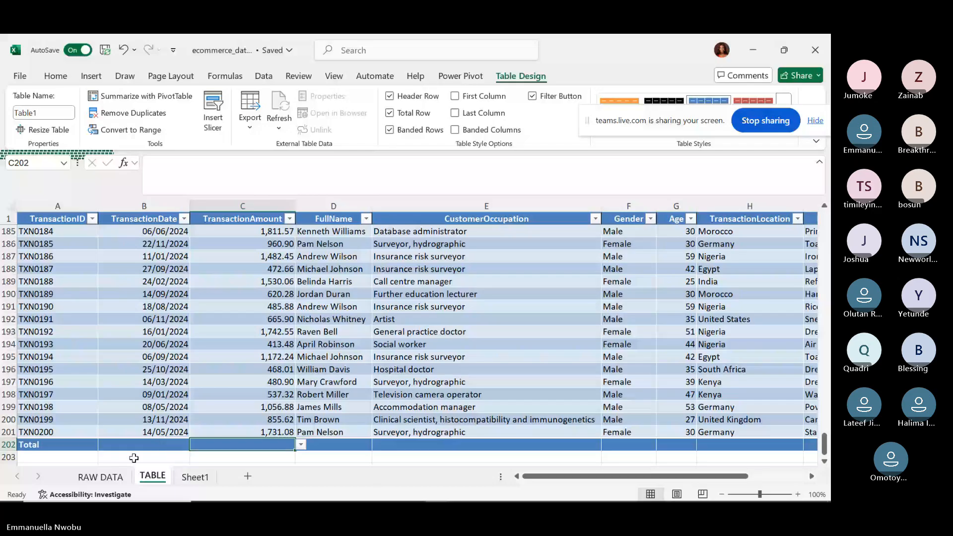
Scroll across the Total row to check the MaritalStatus count of 200.
drag(614, 474, 702, 464)
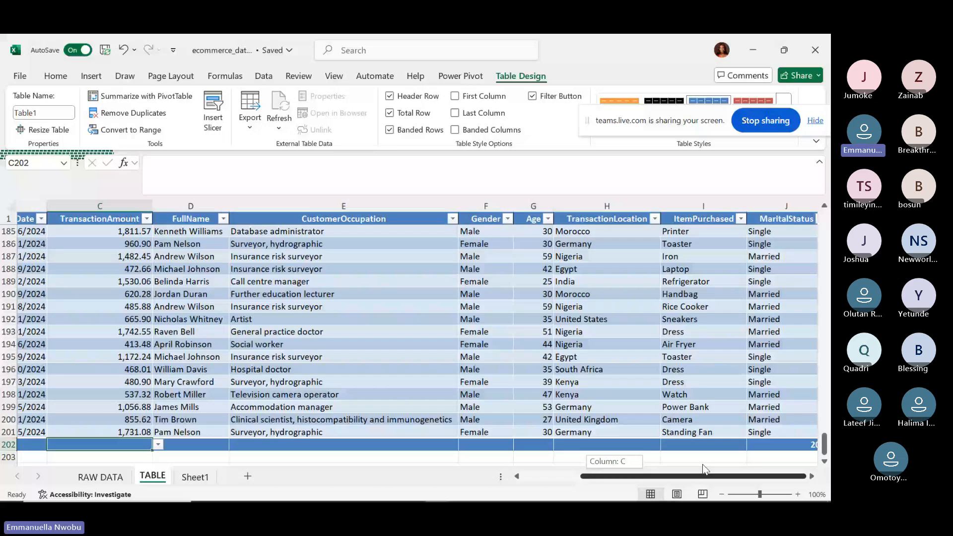
drag(703, 466, 549, 471)
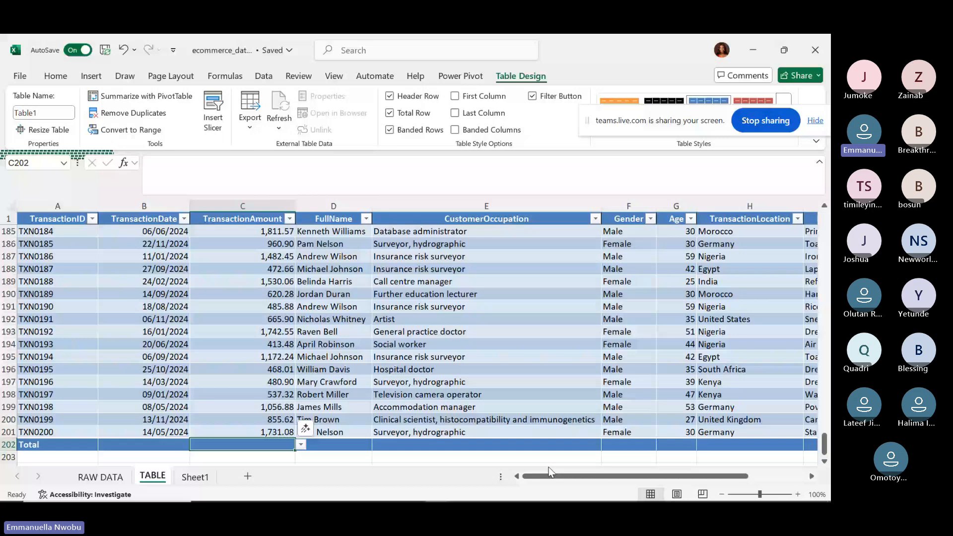
key(ctrl+Right)
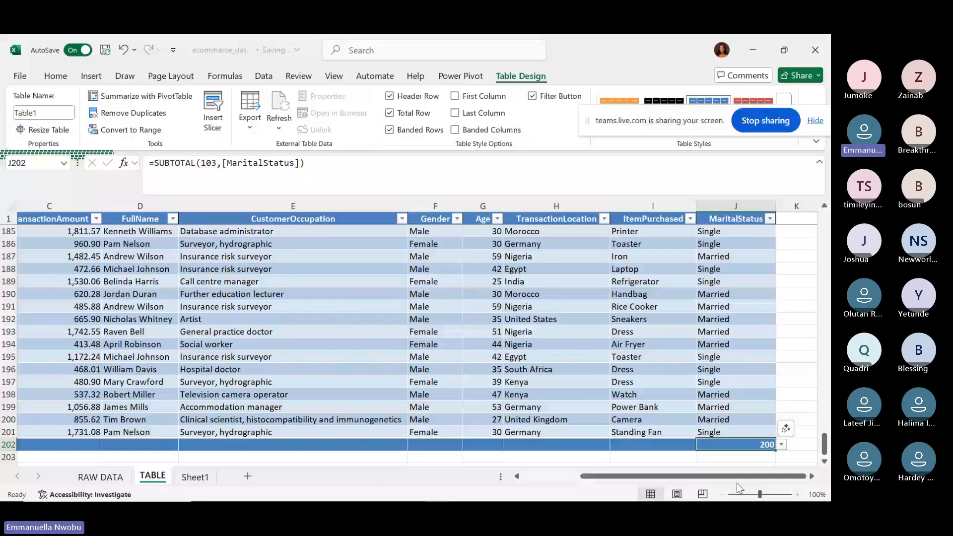
drag(736, 479, 678, 479)
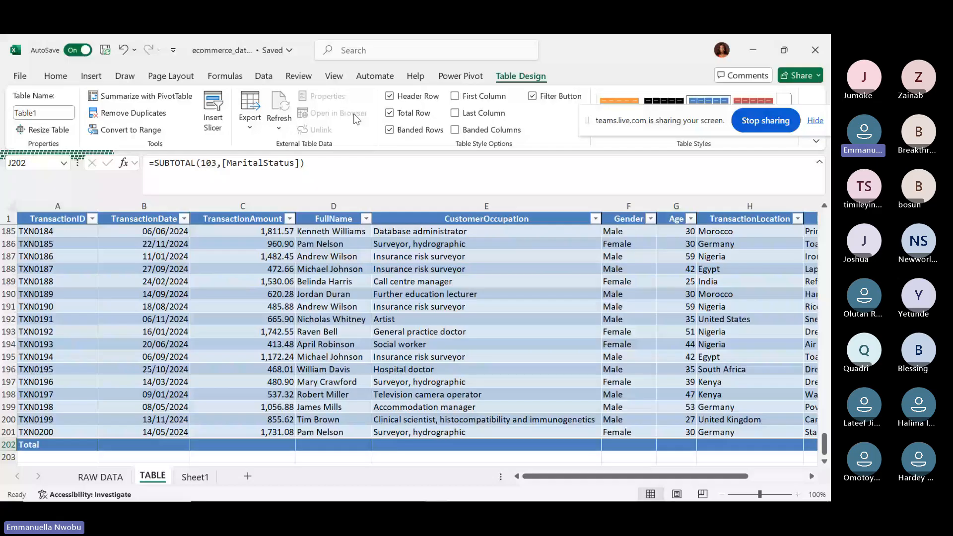
Turn off the Total row, then toggle First Column emphasis on and back off.
click(389, 113)
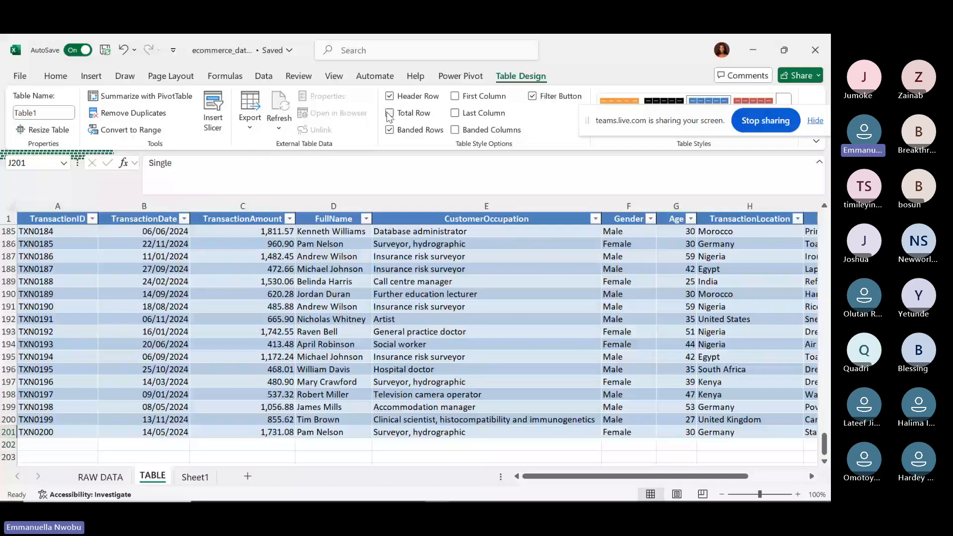
click(493, 432)
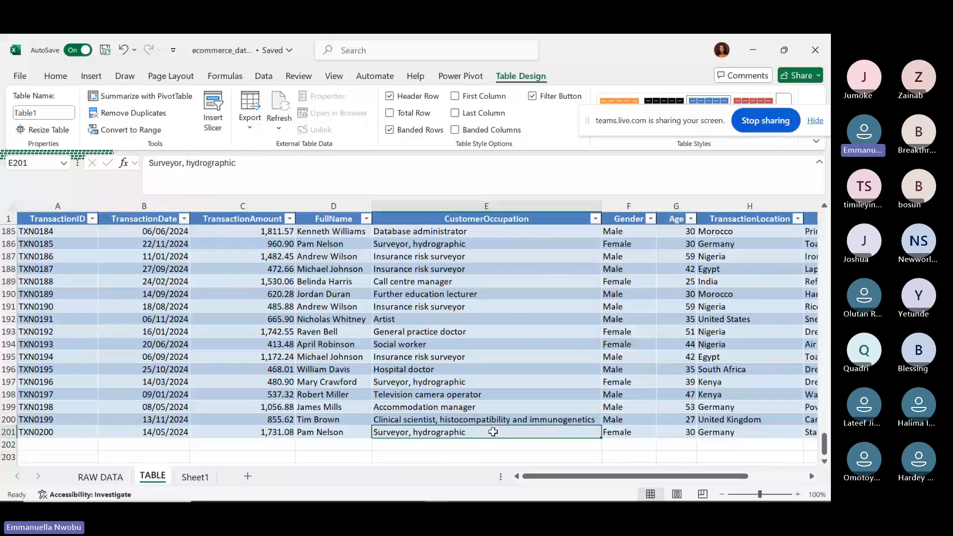
key(ctrl+Up)
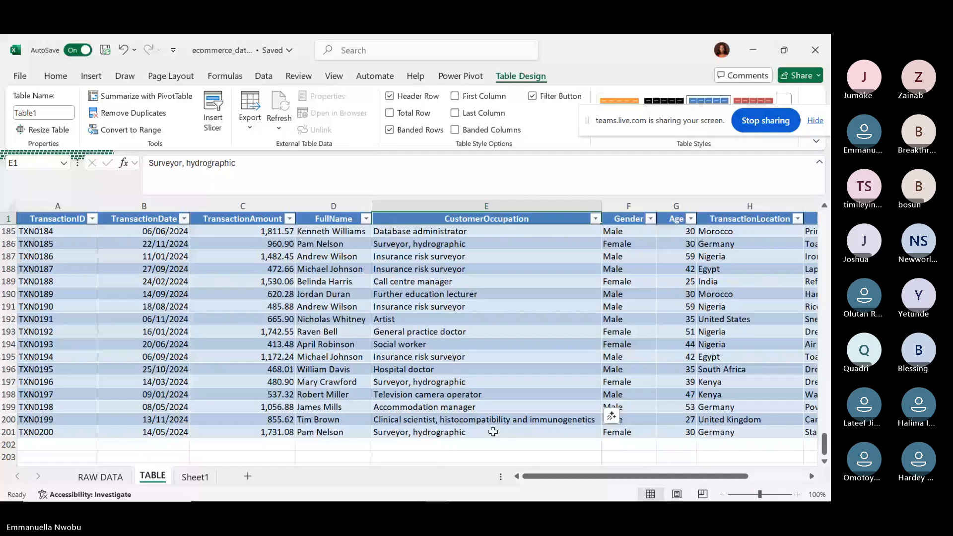
key(Down)
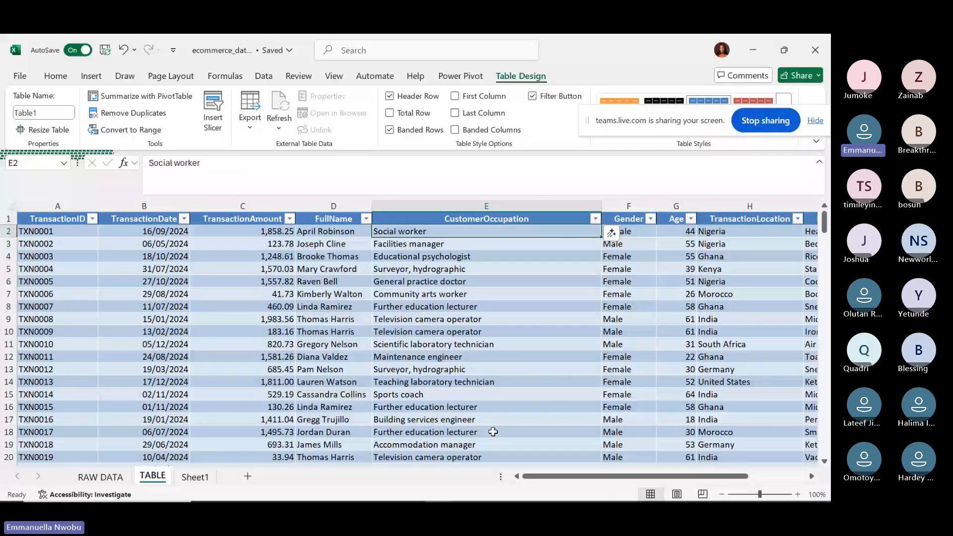
click(455, 96)
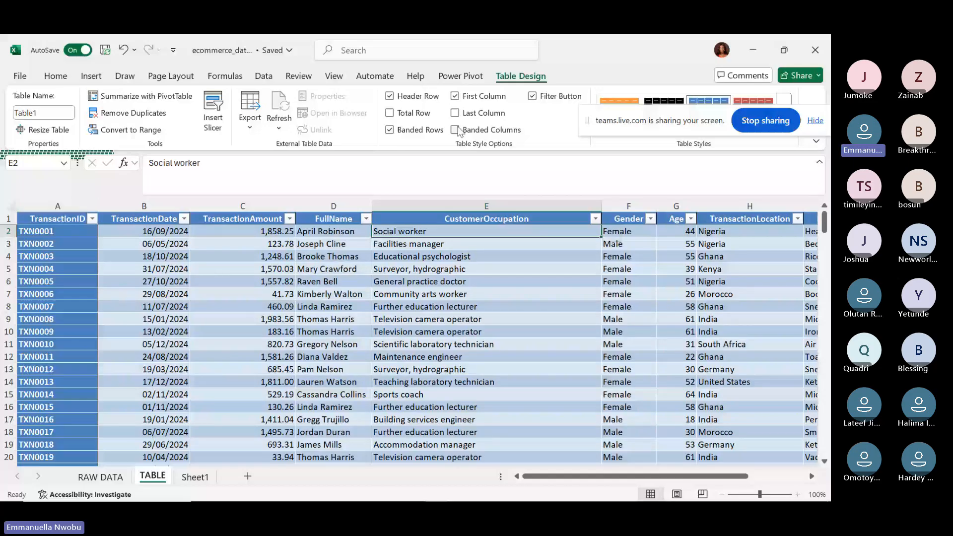
click(454, 97)
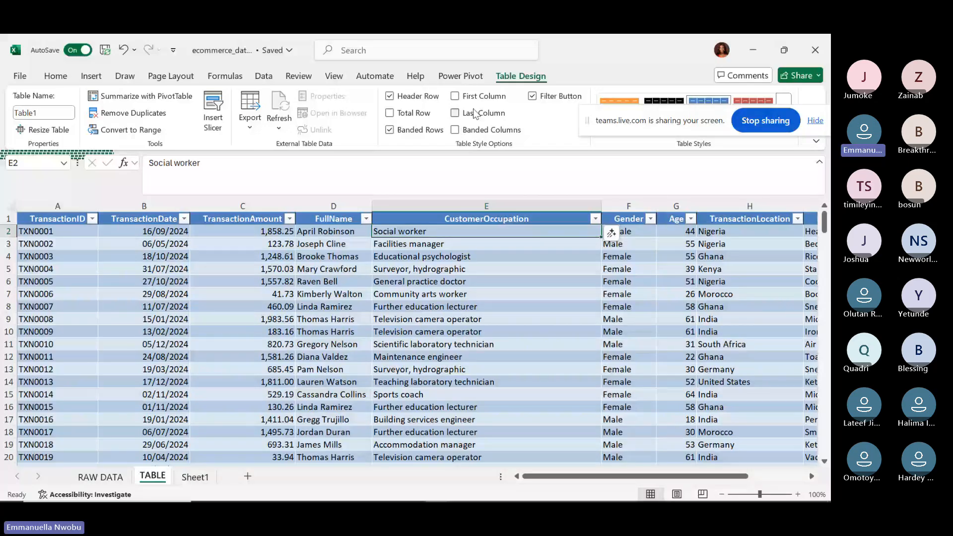
Keep the header filter buttons on and expand the full Table Styles gallery.
click(532, 96)
click(532, 96)
drag(711, 117, 724, 188)
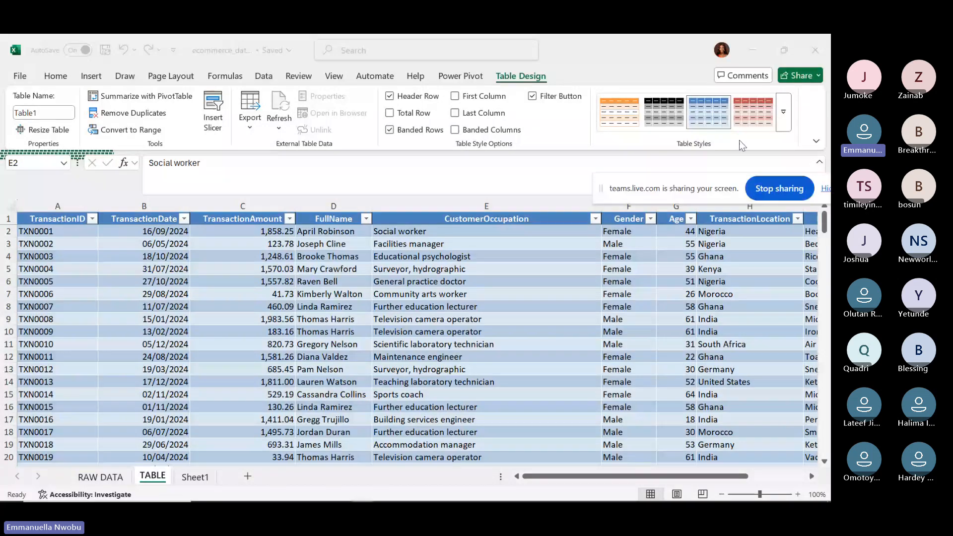
click(751, 113)
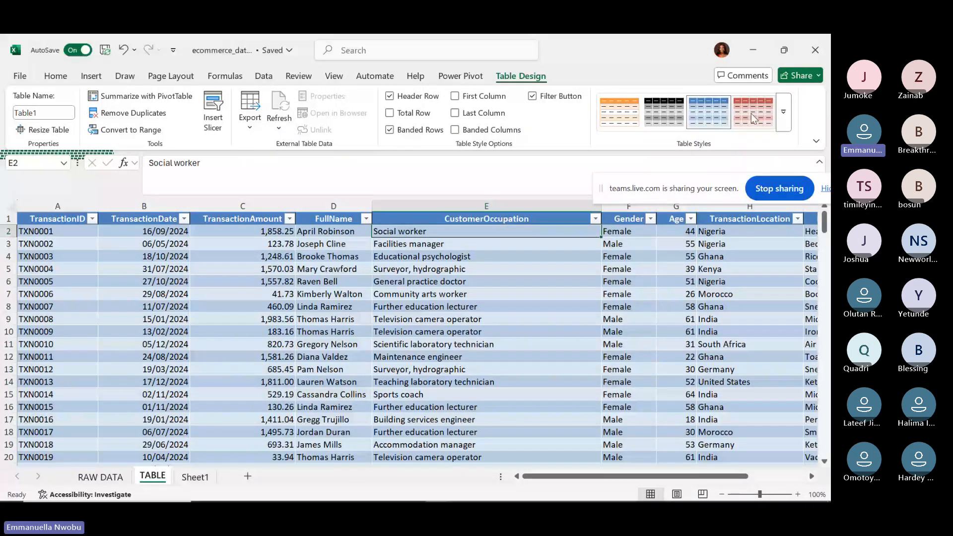
click(783, 113)
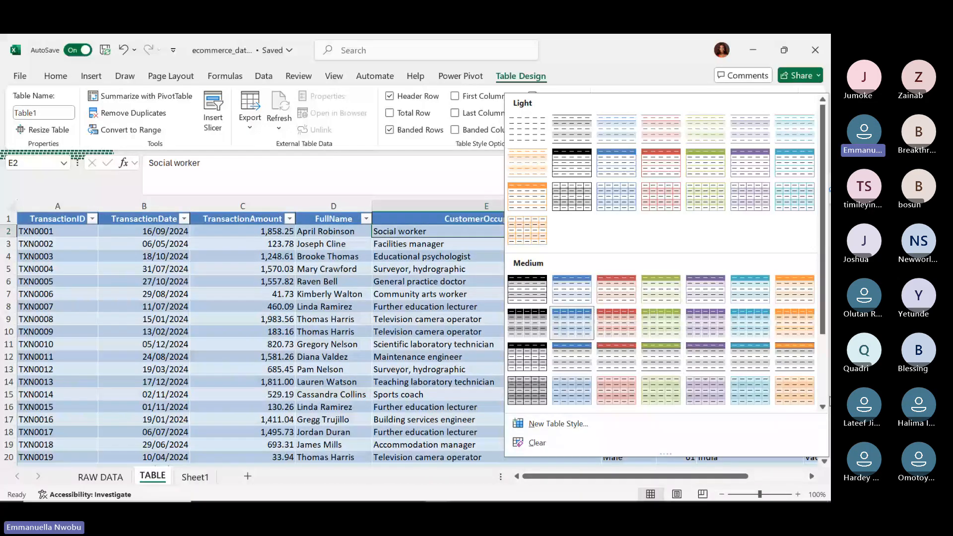
Apply the light green banded style from the Light section to Table1.
click(822, 406)
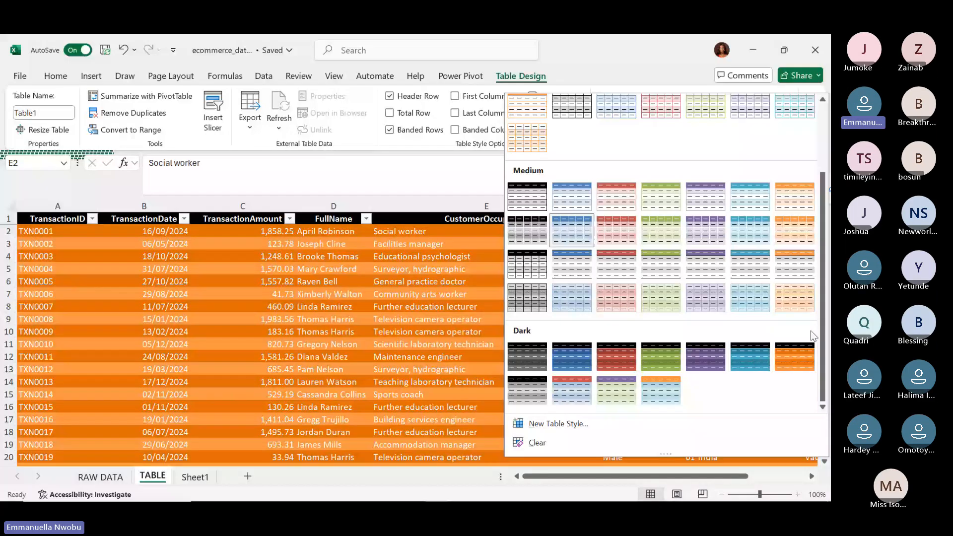
drag(822, 353, 823, 286)
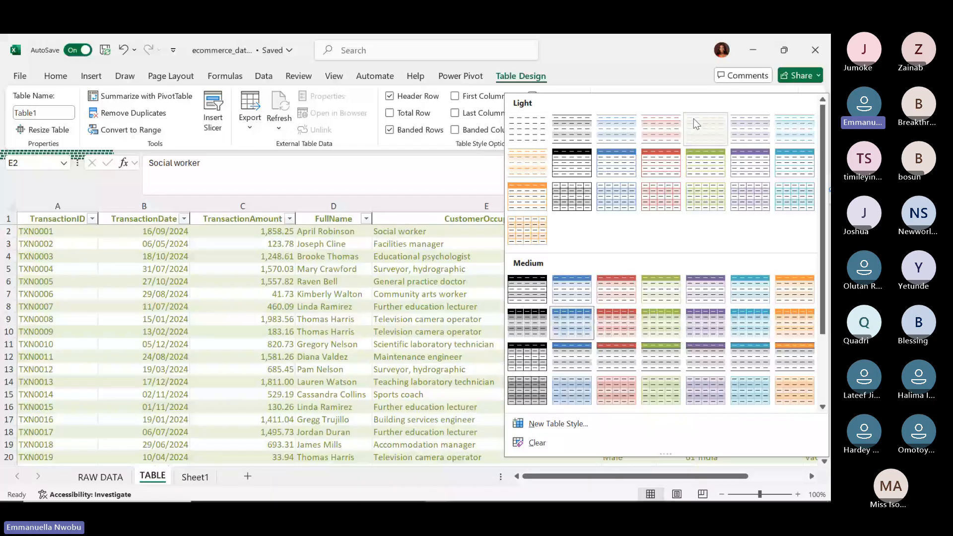
click(693, 118)
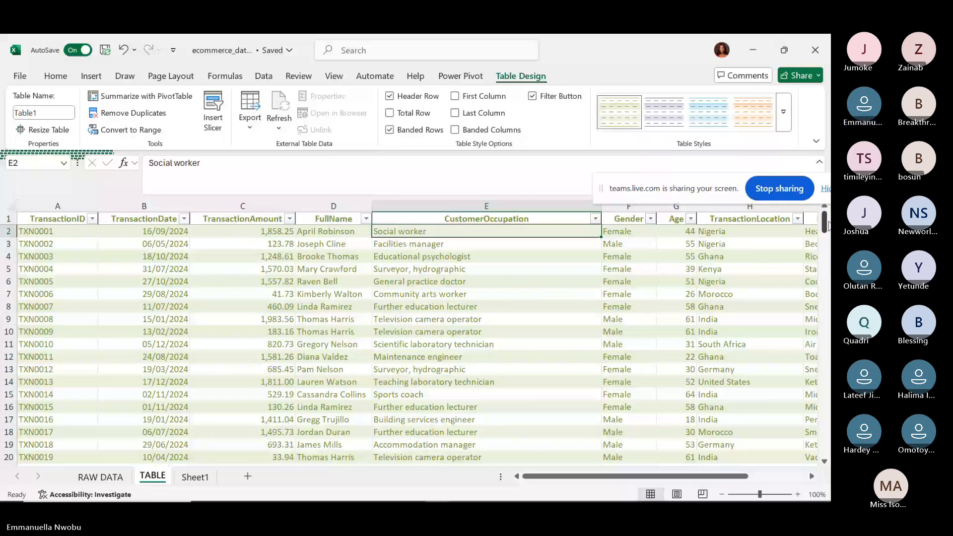
drag(825, 223, 829, 469)
Enter TNX0201 in cell A202 just below the last transaction.
scroll(417, 347, down, 1)
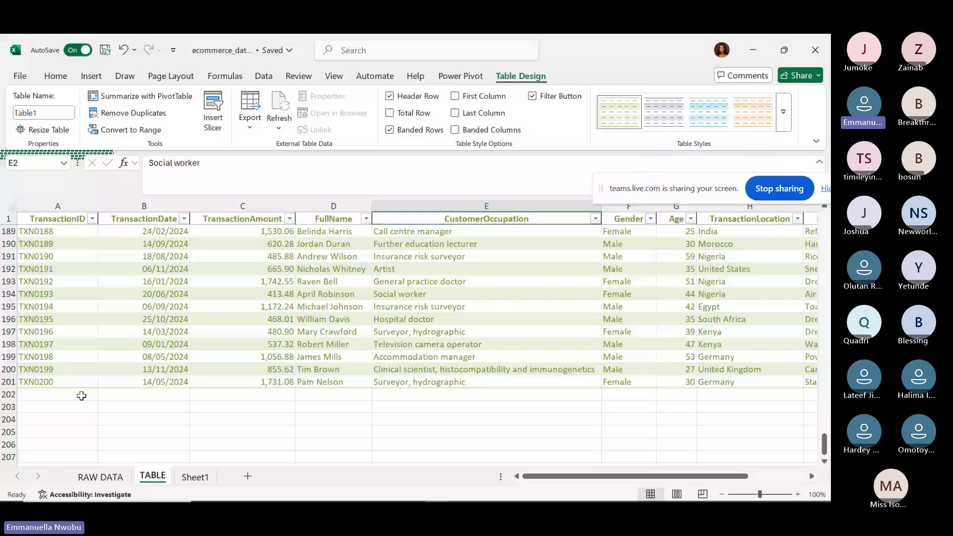
click(49, 396)
text(TN)
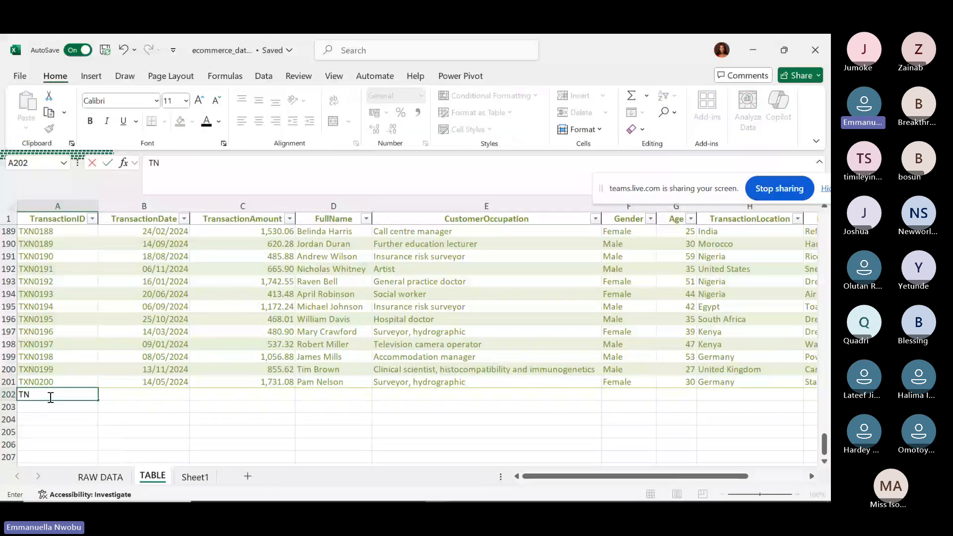
text(X0)
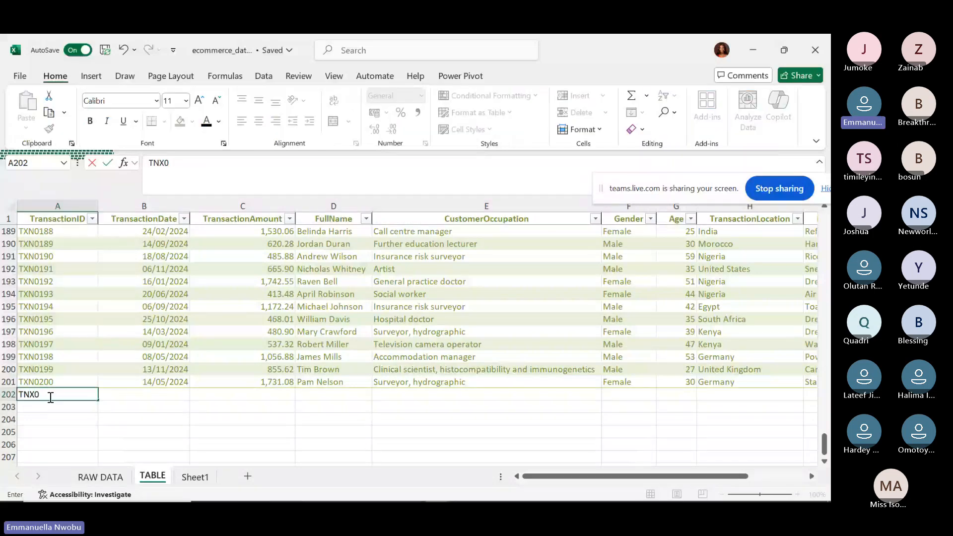
text(201)
key(Return)
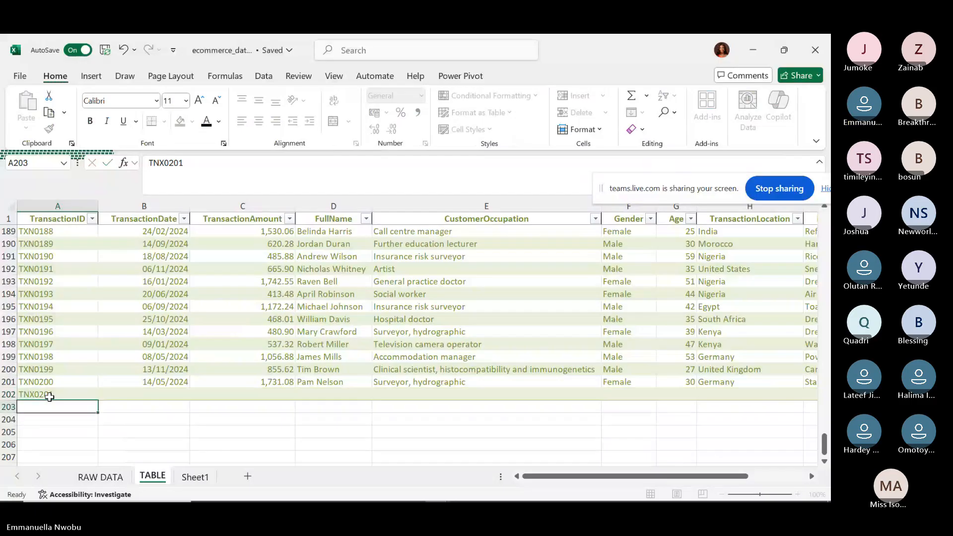
click(49, 396)
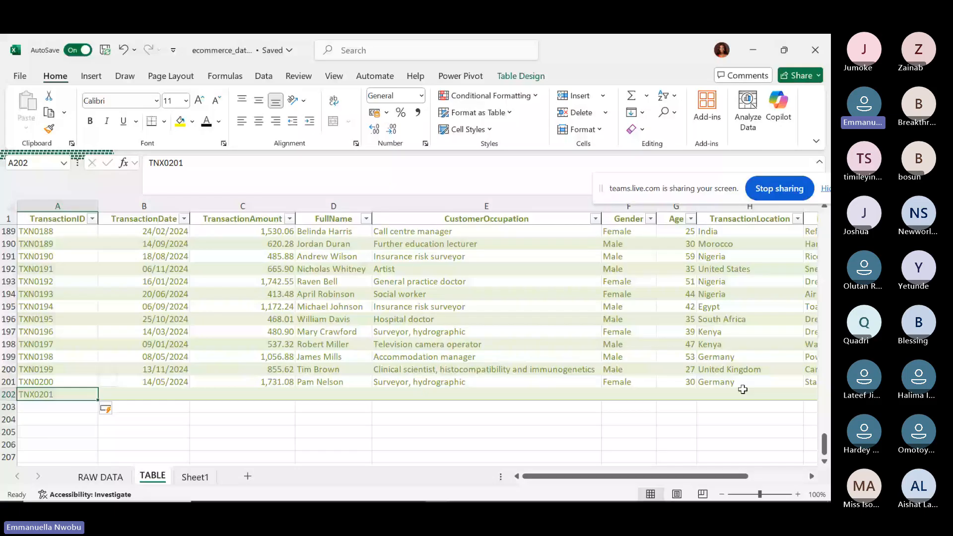
Clear the TNX0201 row 202 and copy transaction rows 197–201.
right_click(6, 394)
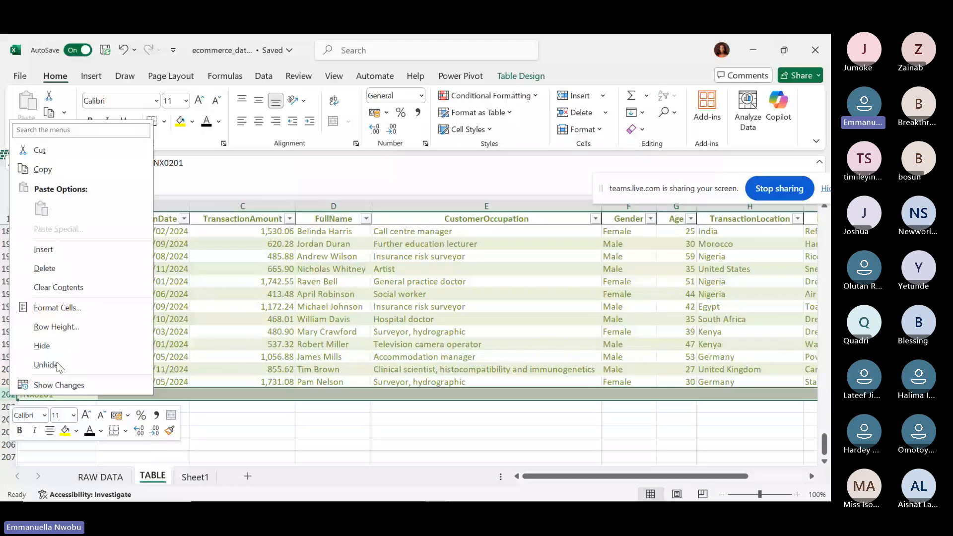
click(46, 365)
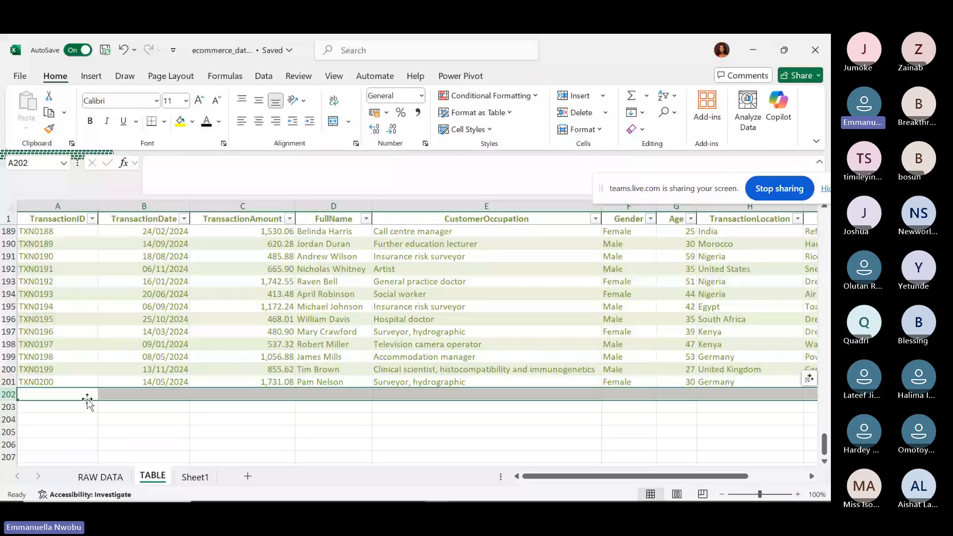
click(4, 331)
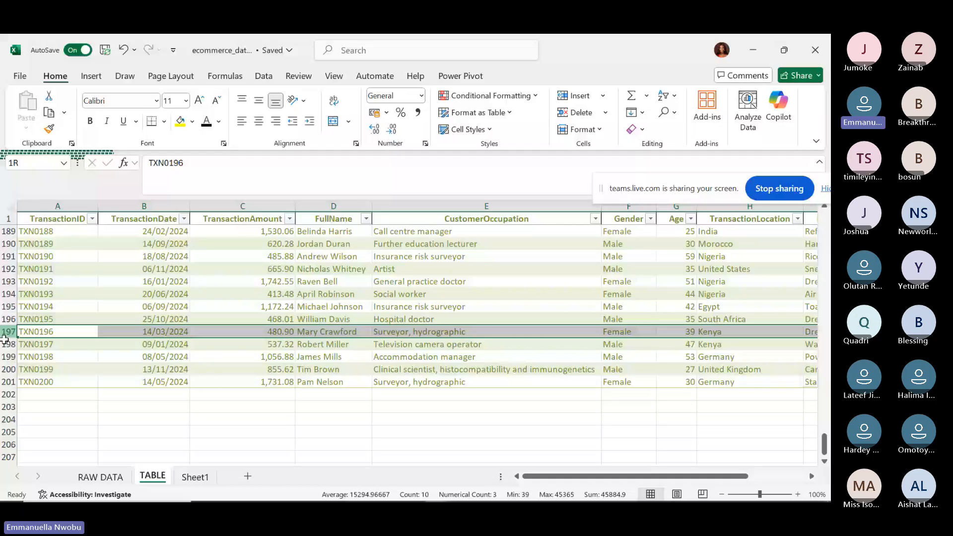
drag(5, 339, 6, 381)
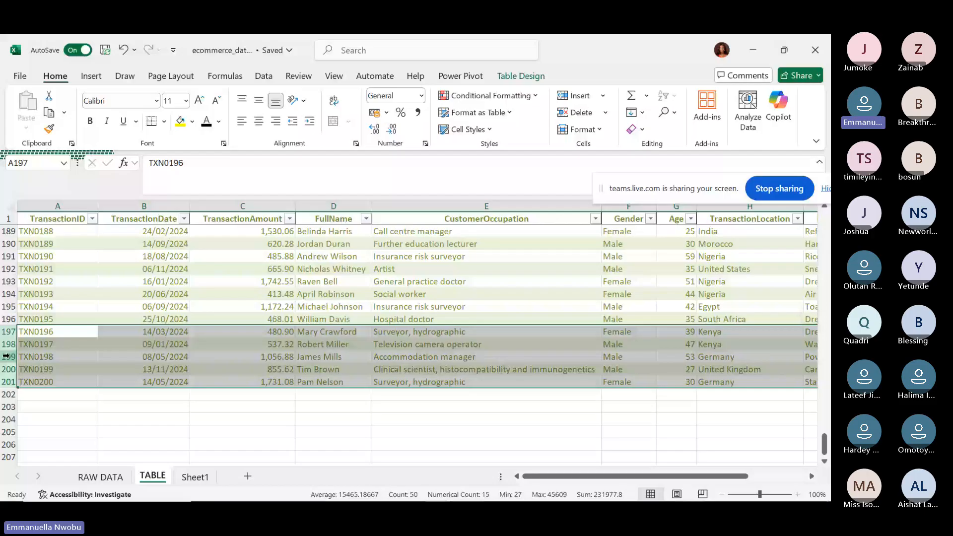
key(ctrl+c)
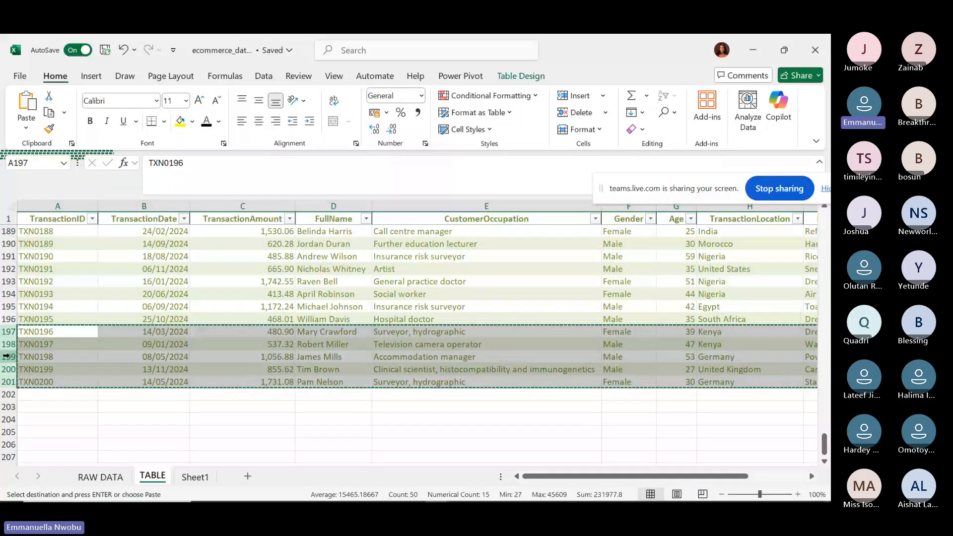
Paste the copied TXN0196–TXN0200 rows into rows 202–206 and check cell C205.
click(5, 394)
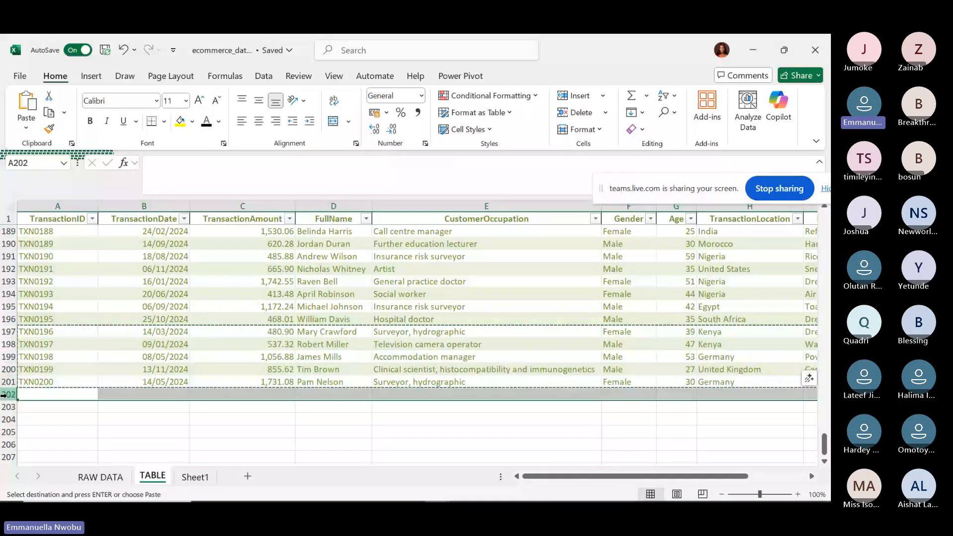
right_click(4, 395)
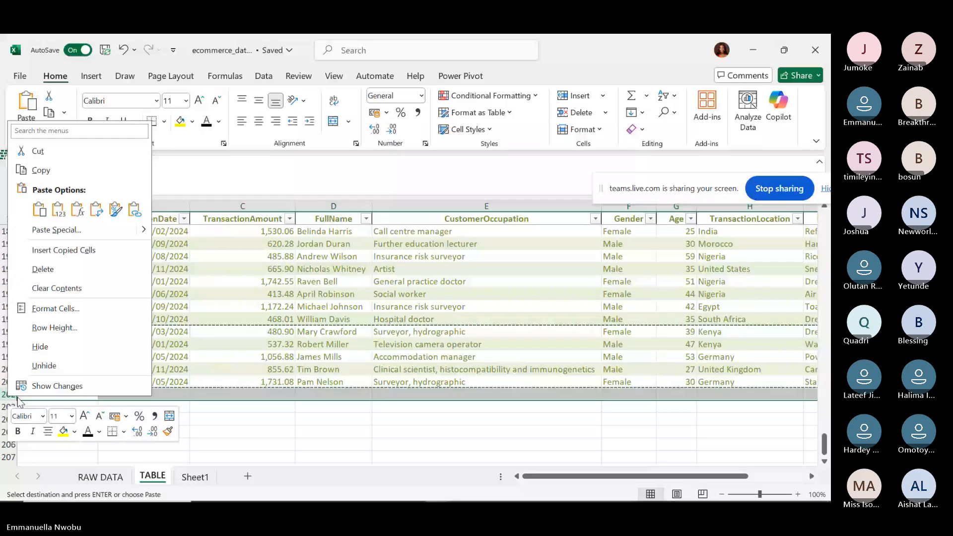
key(Escape)
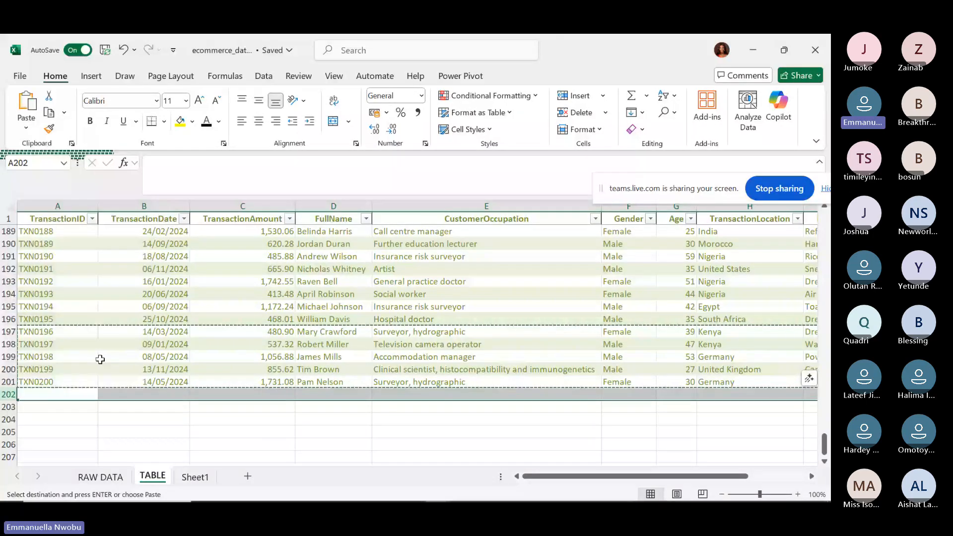
key(ctrl+v)
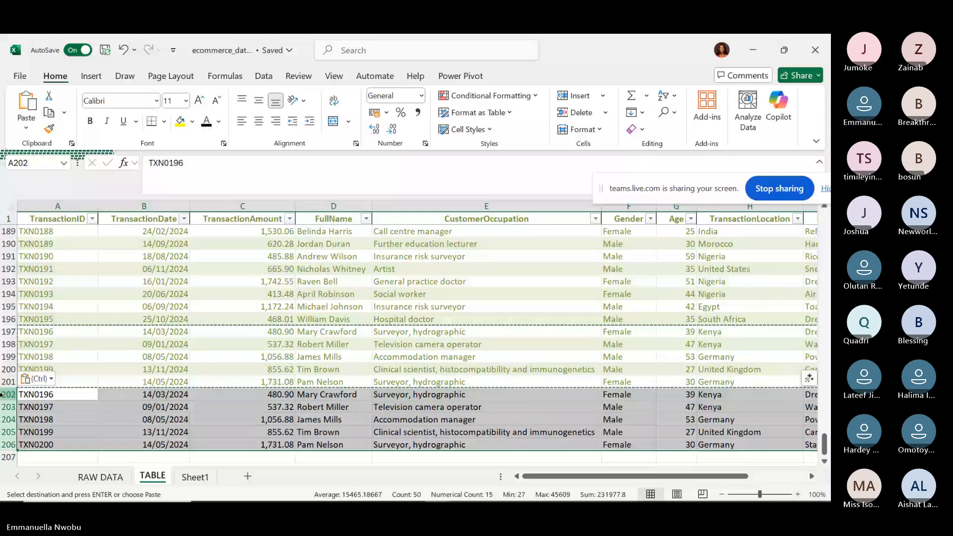
double_click(266, 430)
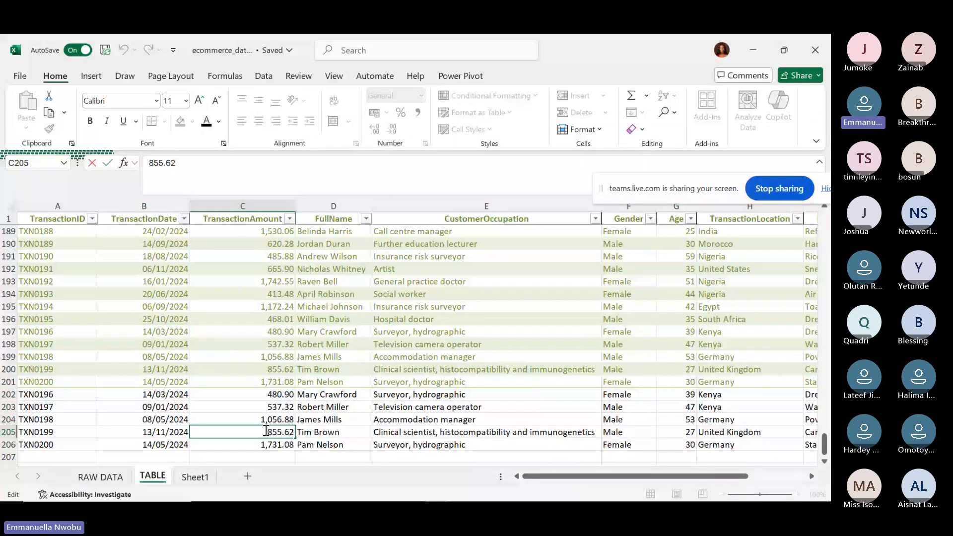
key(Escape)
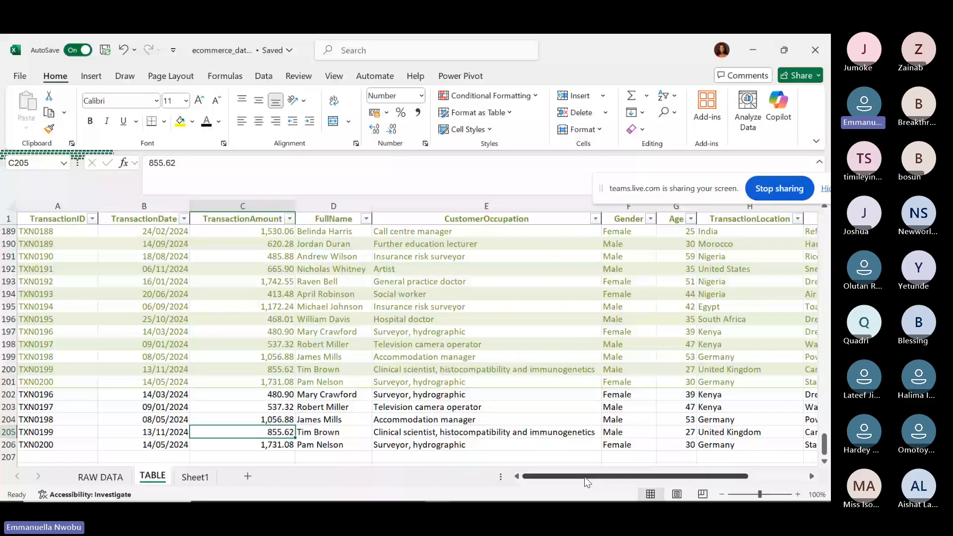
Select a cell inside Table1 near row 200 and show the Table Design settings.
drag(584, 477, 561, 478)
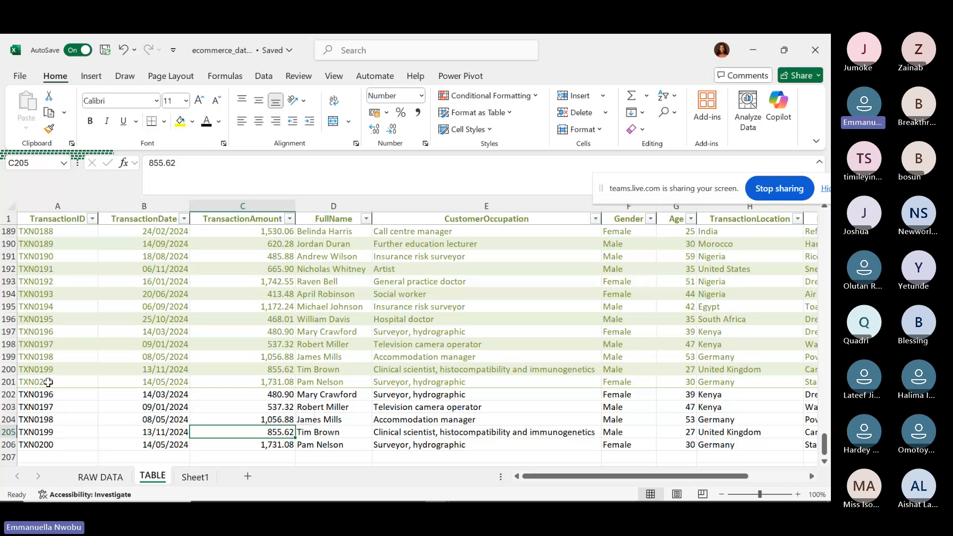
click(48, 382)
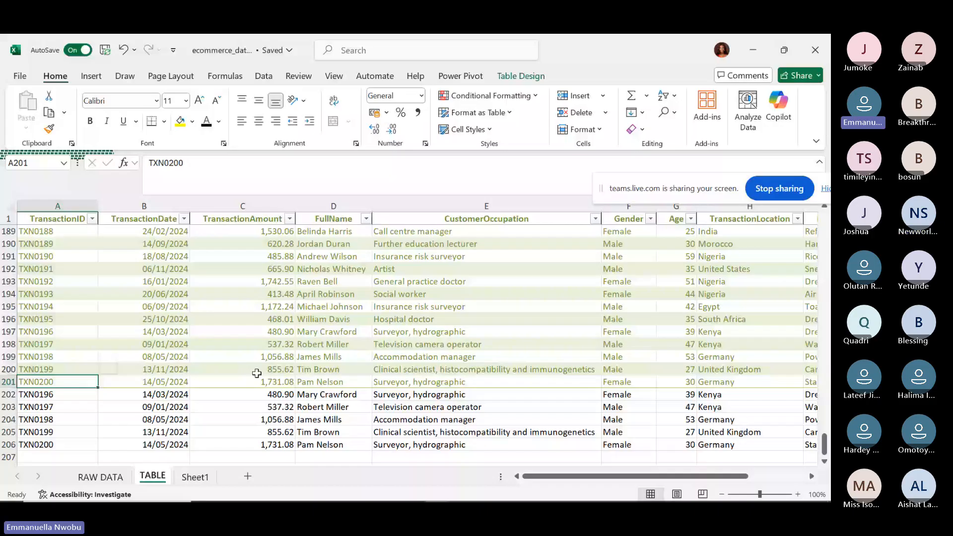
key(Down)
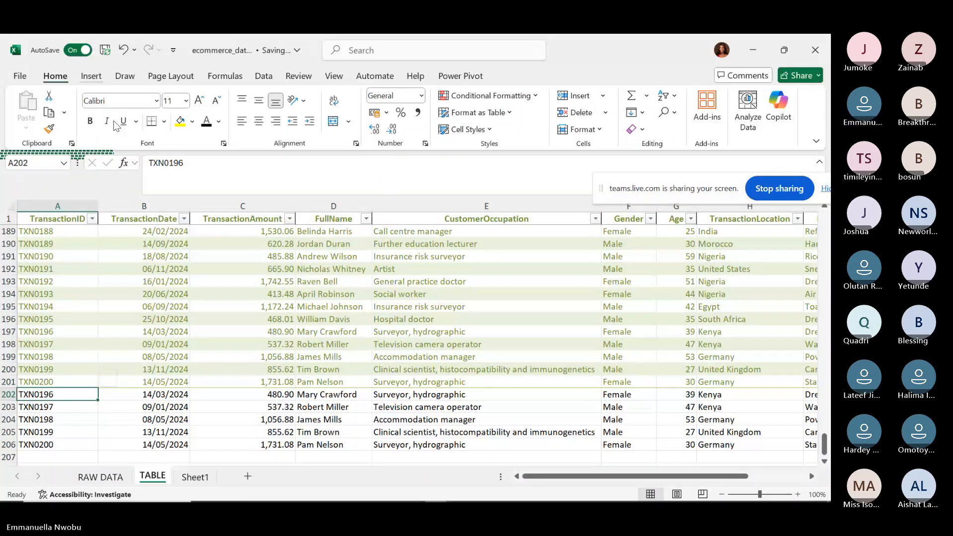
click(168, 369)
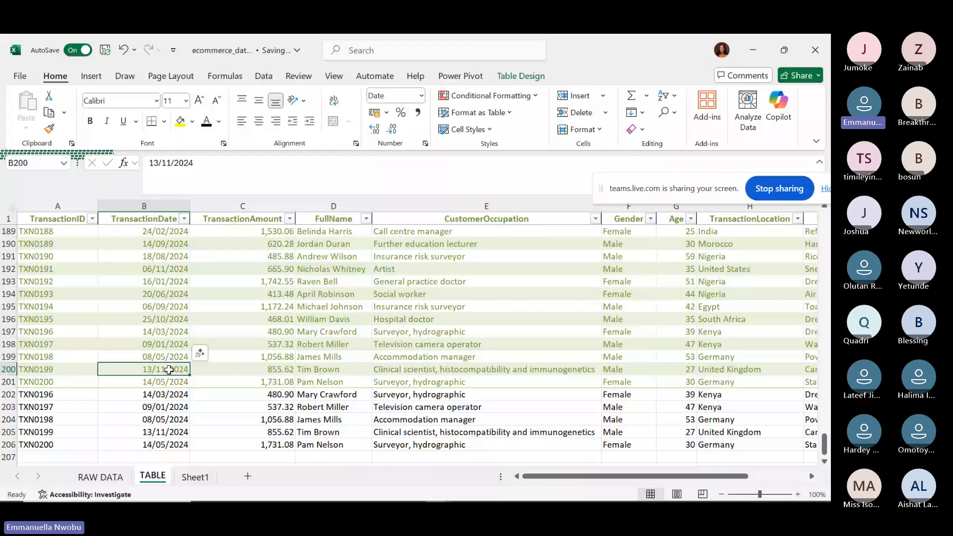
click(521, 74)
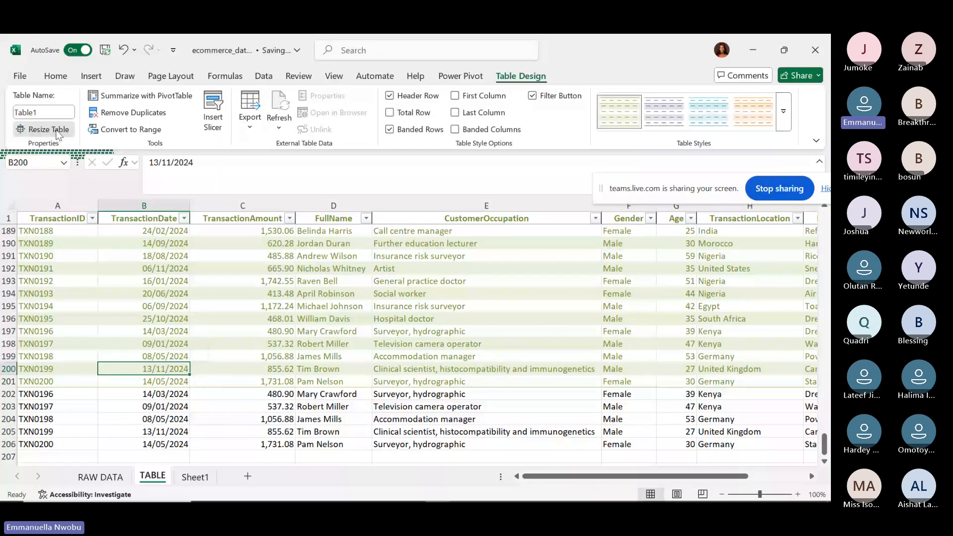
Resize Table1 to $A$1:$J$206 so the pasted TXN0196–TXN0200 rows join the table.
click(56, 132)
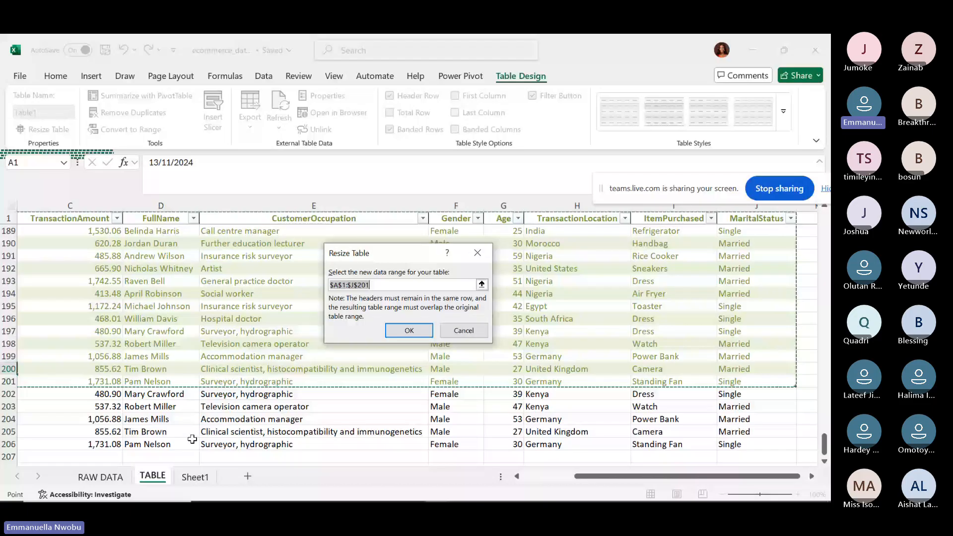
click(390, 284)
key(BackSpace)
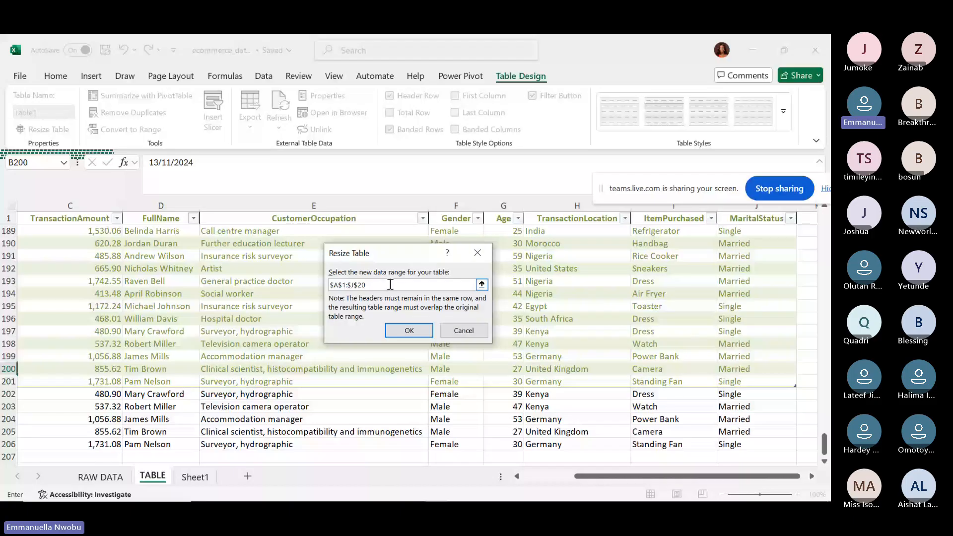
text(6)
click(407, 332)
click(408, 331)
drag(719, 476, 518, 473)
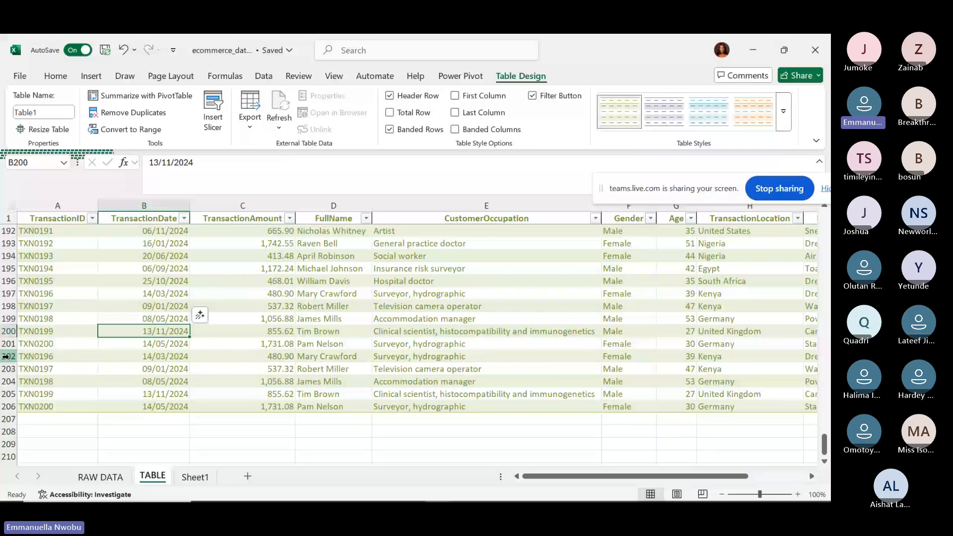
Highlight the pasted rows 202–206 inside the table, then deselect them.
click(5, 357)
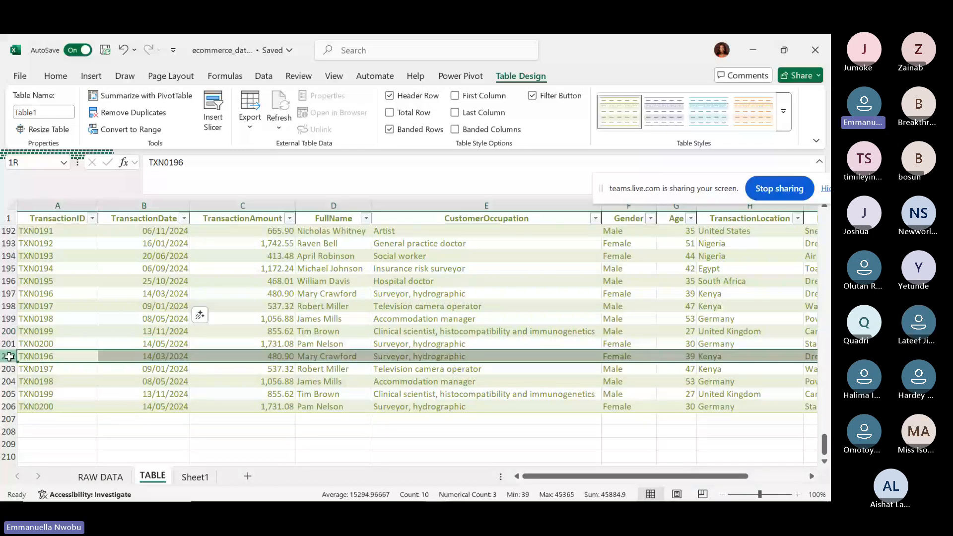
drag(9, 356, 6, 406)
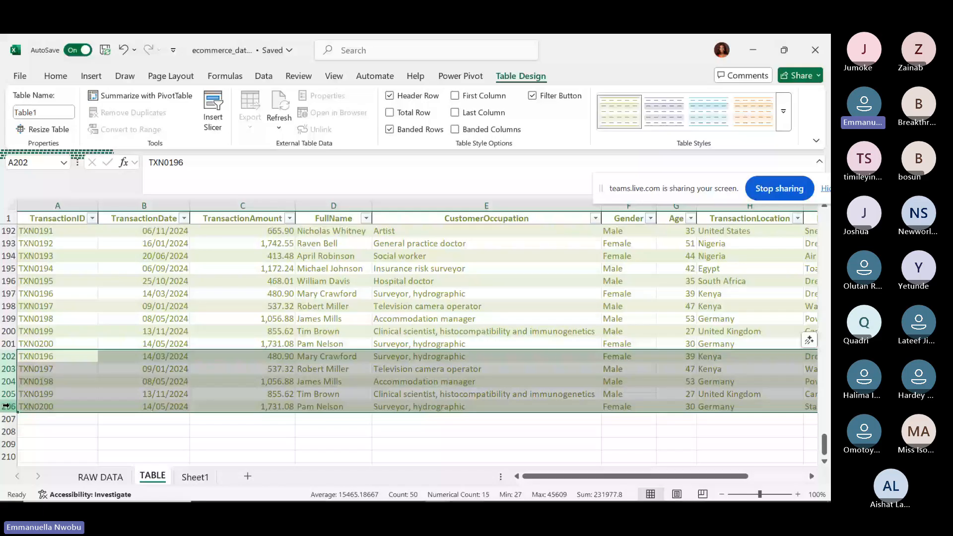
click(71, 419)
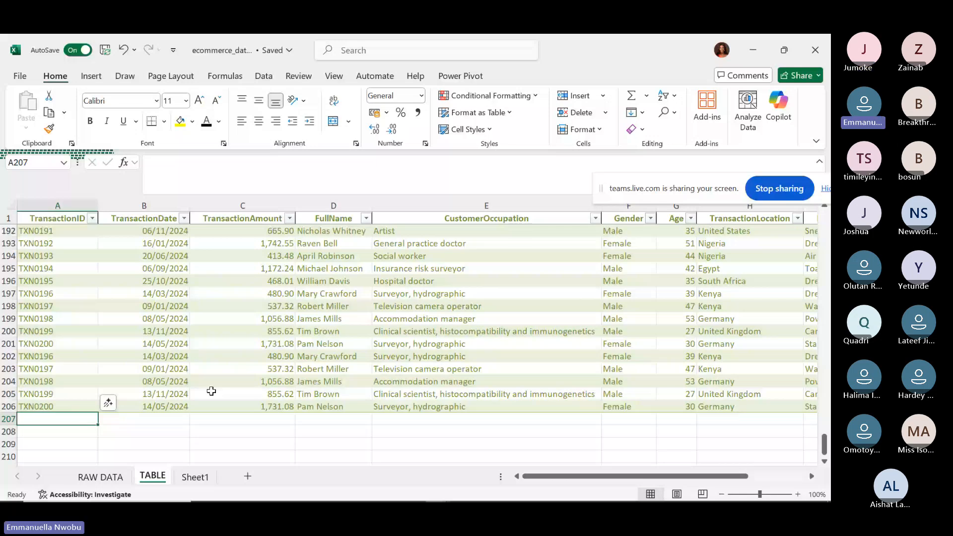
Switch from Excel back to the Teams meeting window through the browser window previews.
mouse_move(405, 500)
click(363, 498)
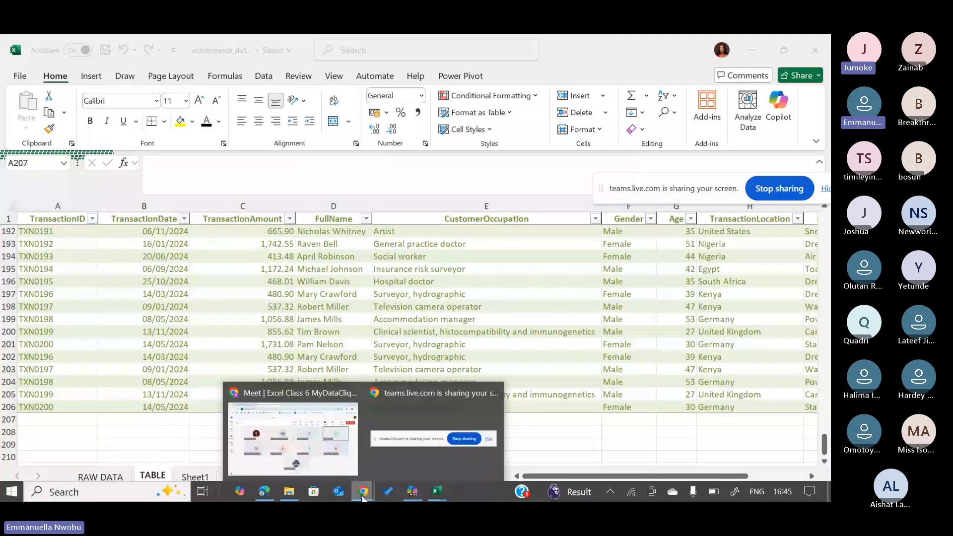
click(310, 449)
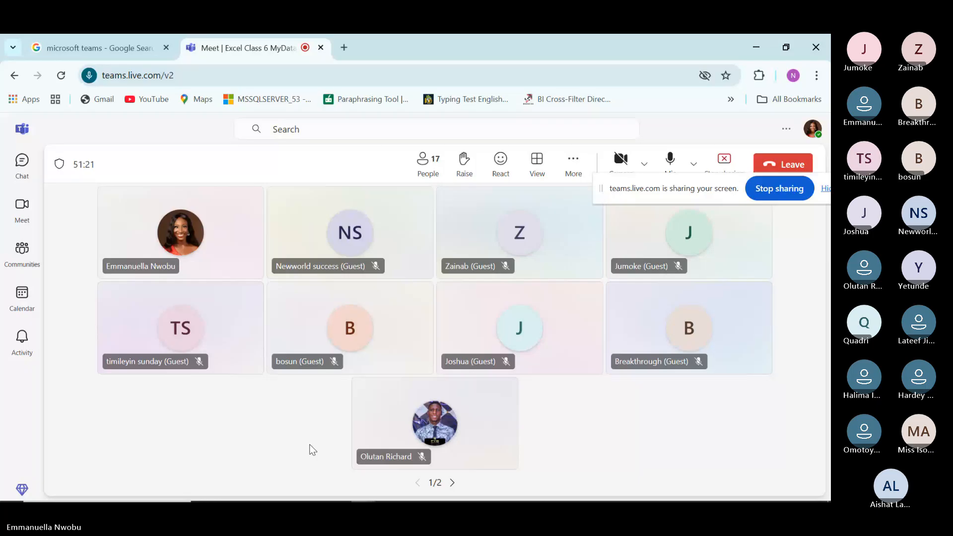
mouse_move(273, 497)
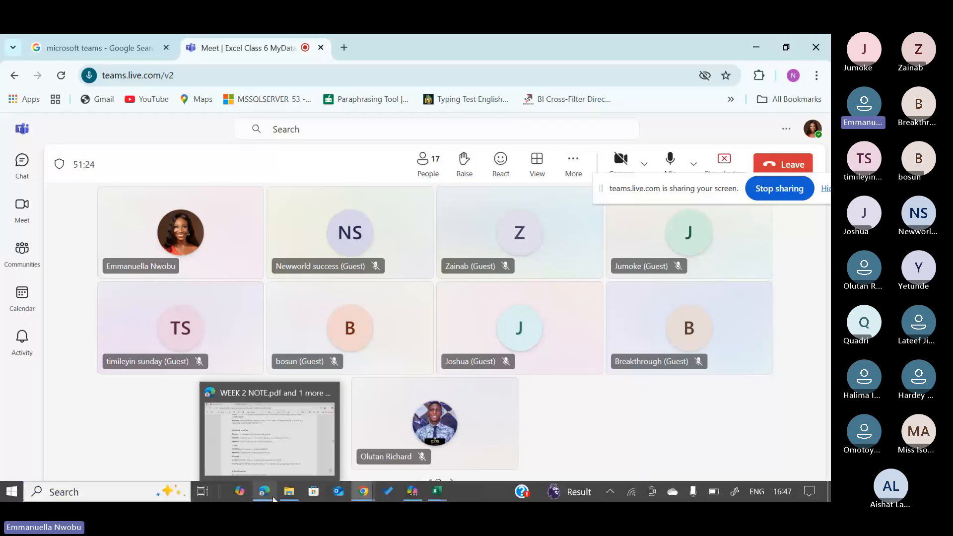
Bring up WEEK 2 NOTE.pdf and scroll to the PivotTables introduction on page 8.
click(273, 497)
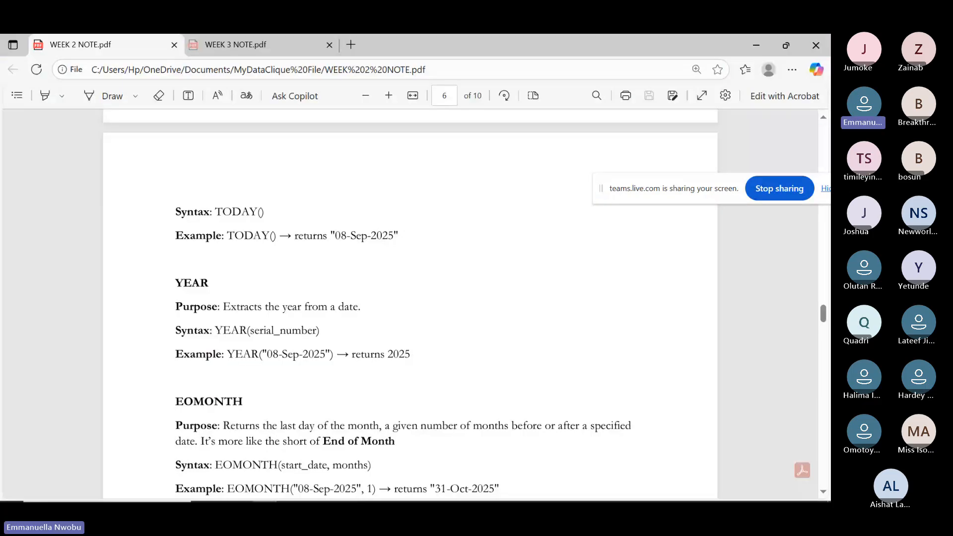
scroll(409, 304, down, 5)
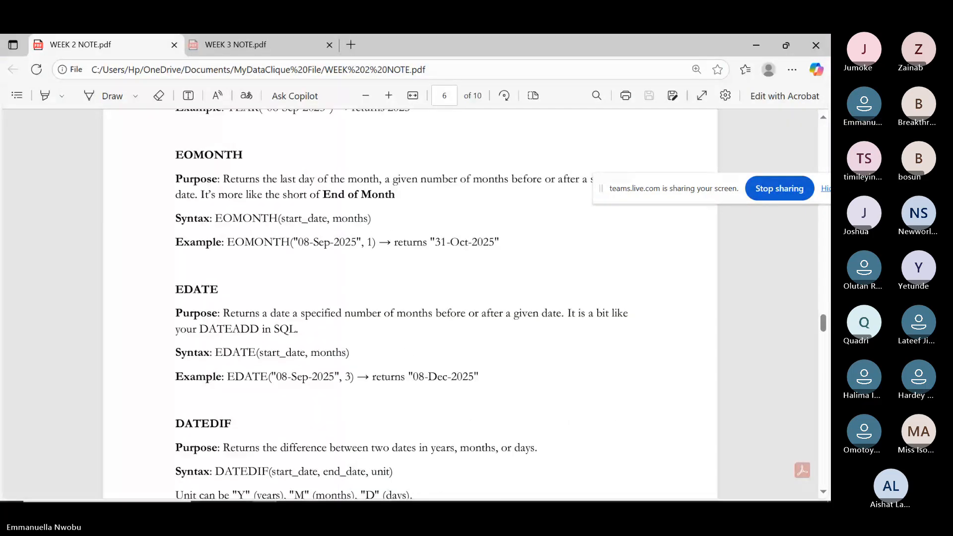
scroll(410, 304, down, 3)
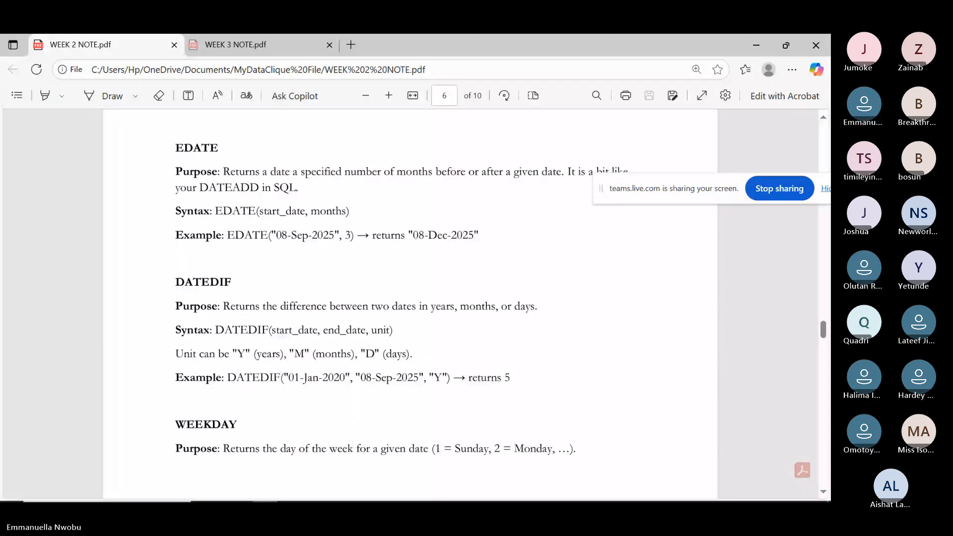
scroll(410, 304, down, 10)
scroll(410, 304, down, 1)
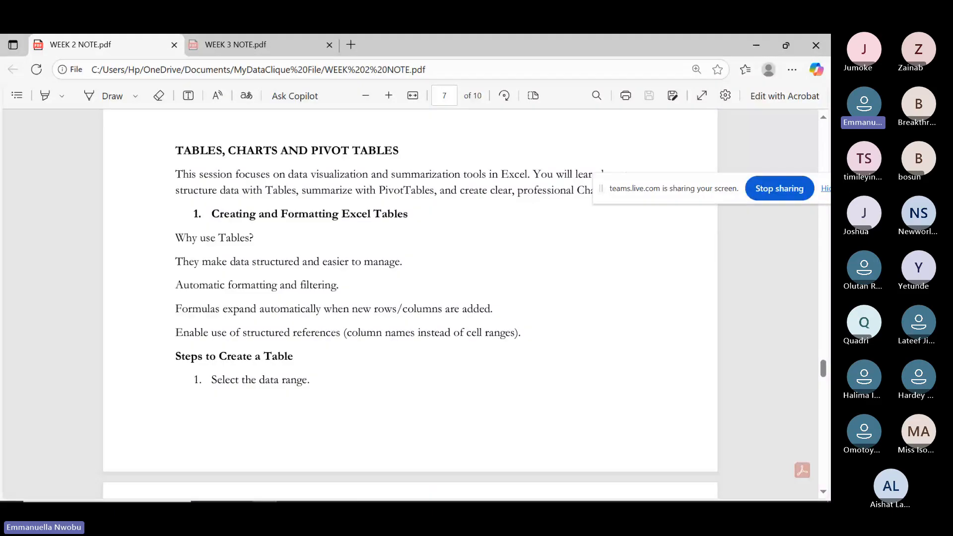
scroll(410, 304, down, 7)
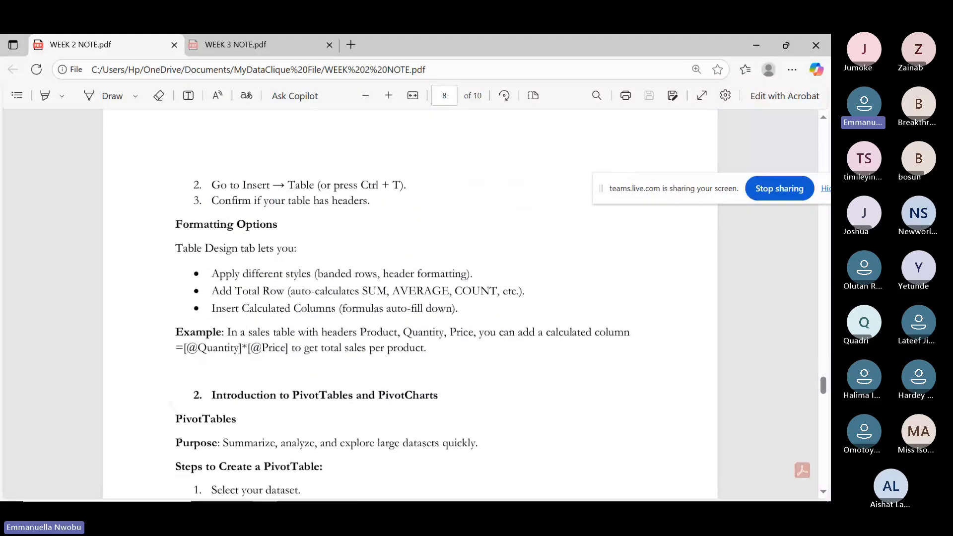
scroll(410, 304, down, 5)
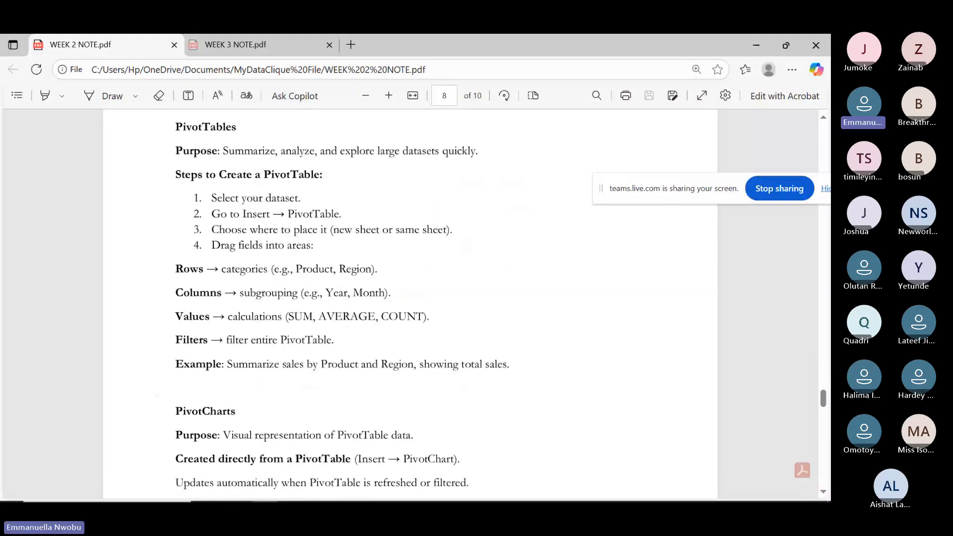
scroll(409, 303, up, 1)
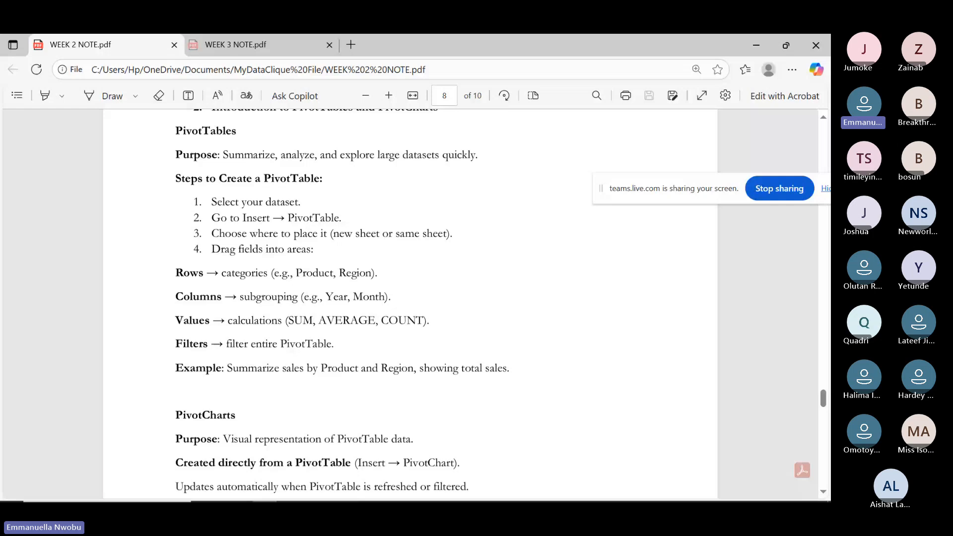
scroll(410, 304, up, 1)
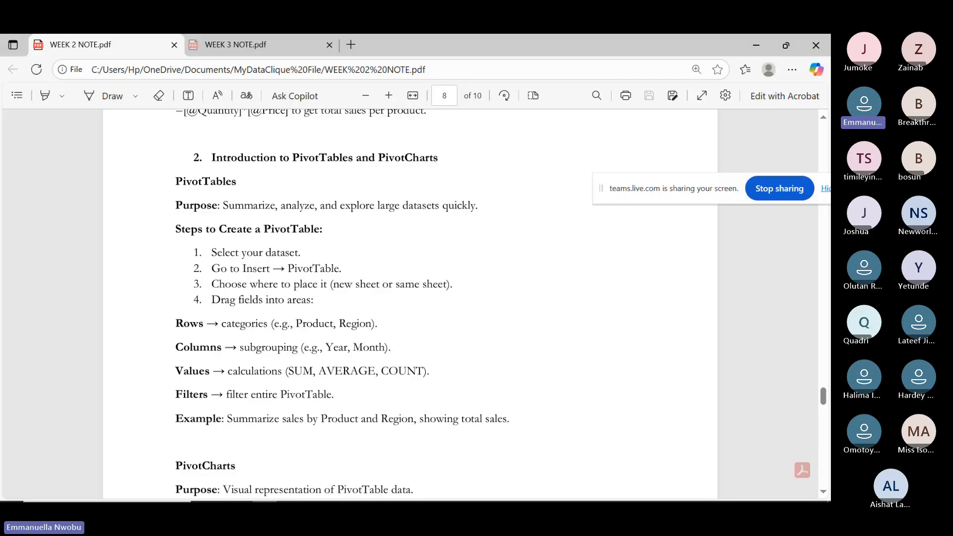
Scroll past the PivotCharts notes to '3. Creating Dynamic Charts' on page 9.
scroll(410, 303, down, 2)
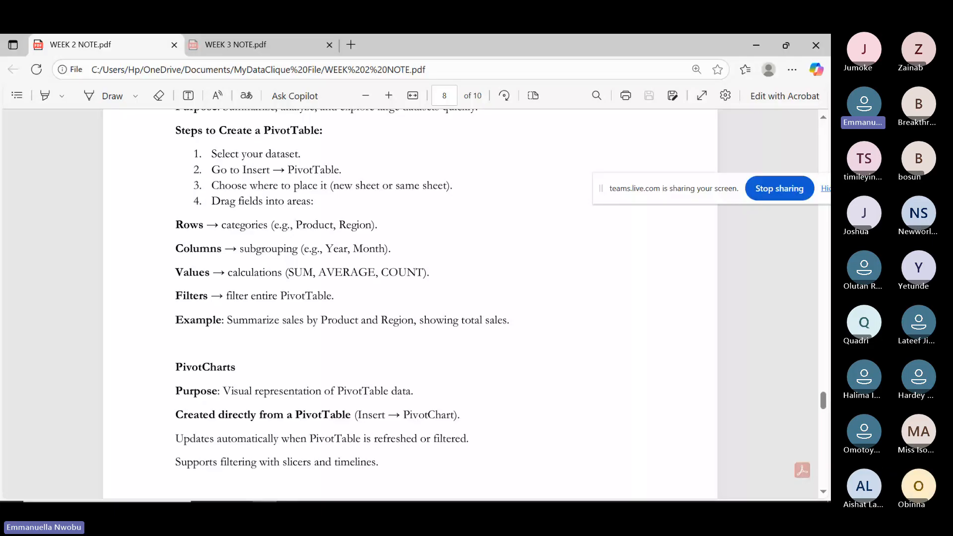
scroll(410, 302, down, 2)
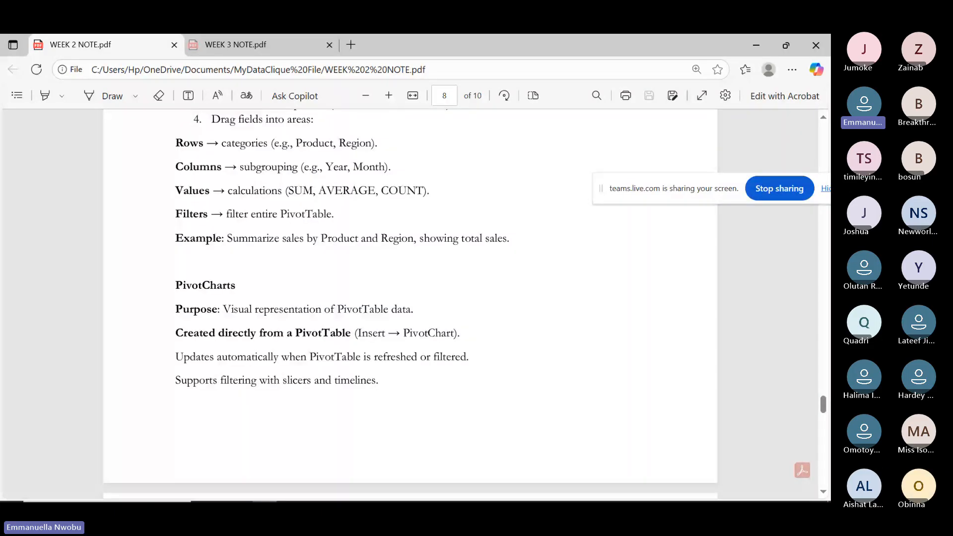
scroll(410, 303, down, 2)
scroll(410, 302, down, 2)
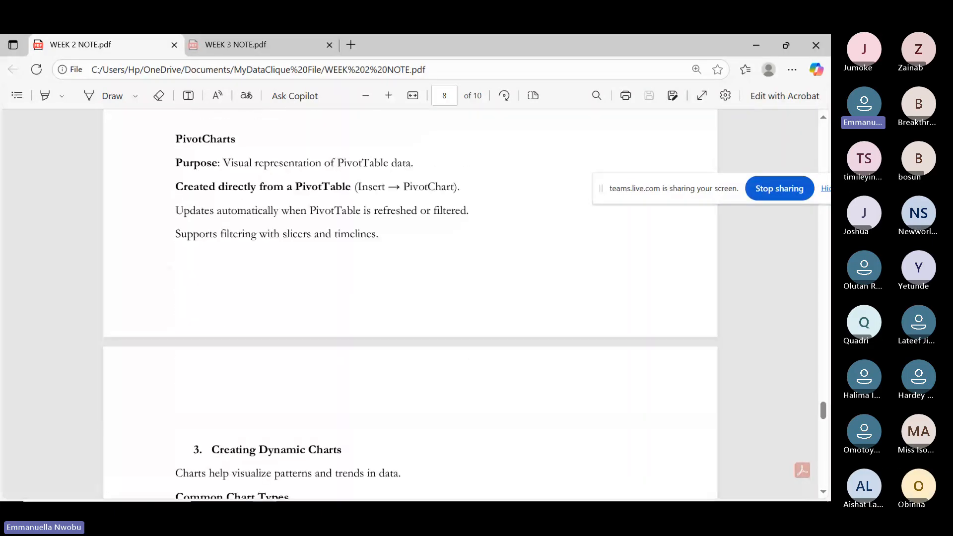
scroll(410, 303, up, 1)
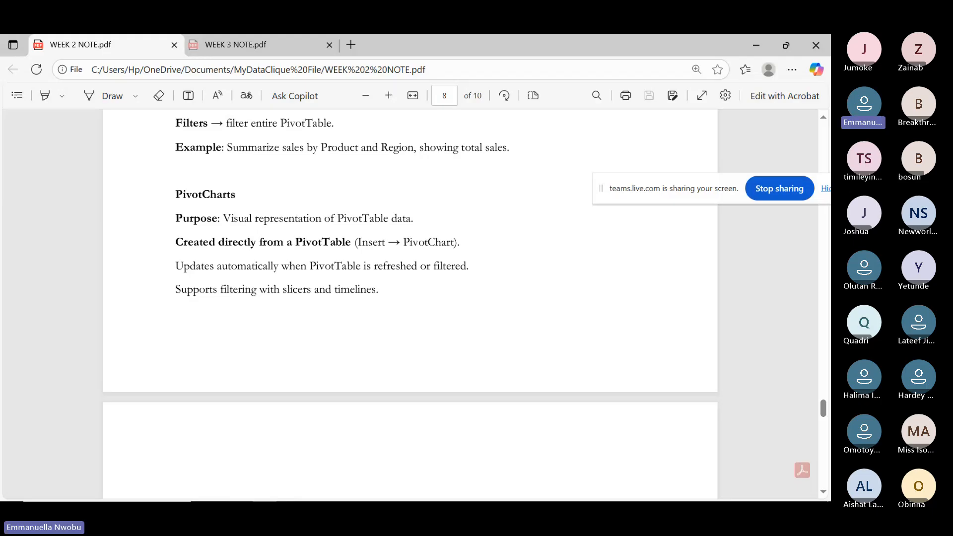
scroll(409, 302, down, 1)
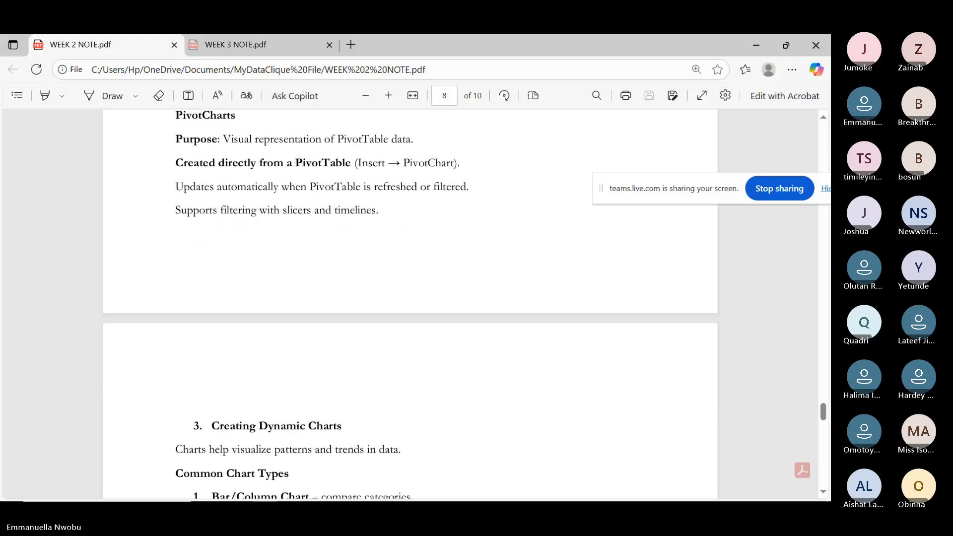
scroll(410, 303, down, 4)
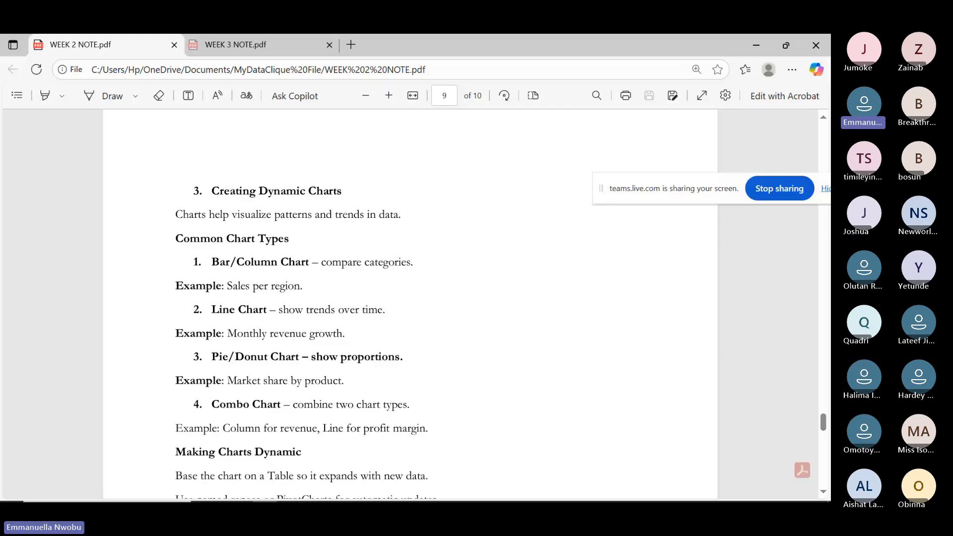
Scroll page 9 down to the chart types and the Slicers and Timelines notes.
scroll(410, 303, down, 2)
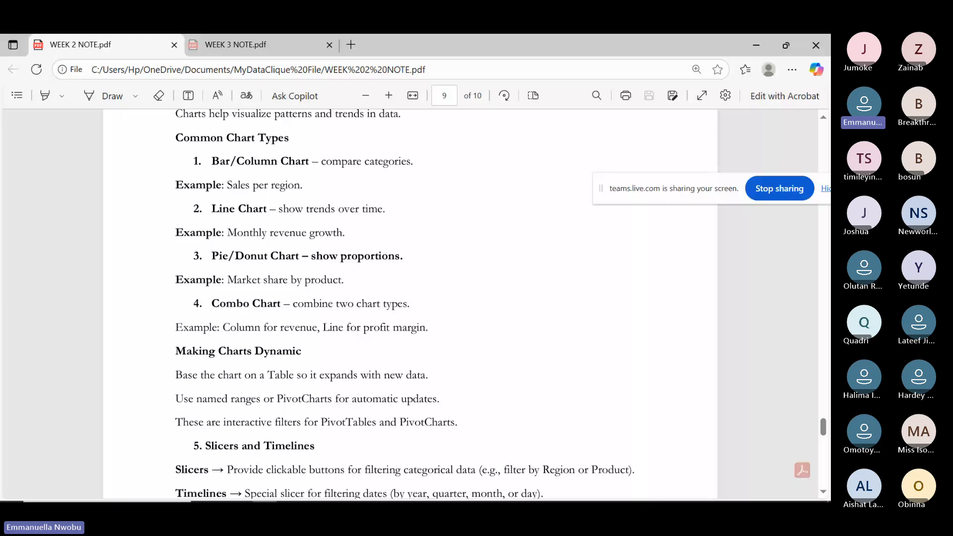
scroll(410, 302, down, 1)
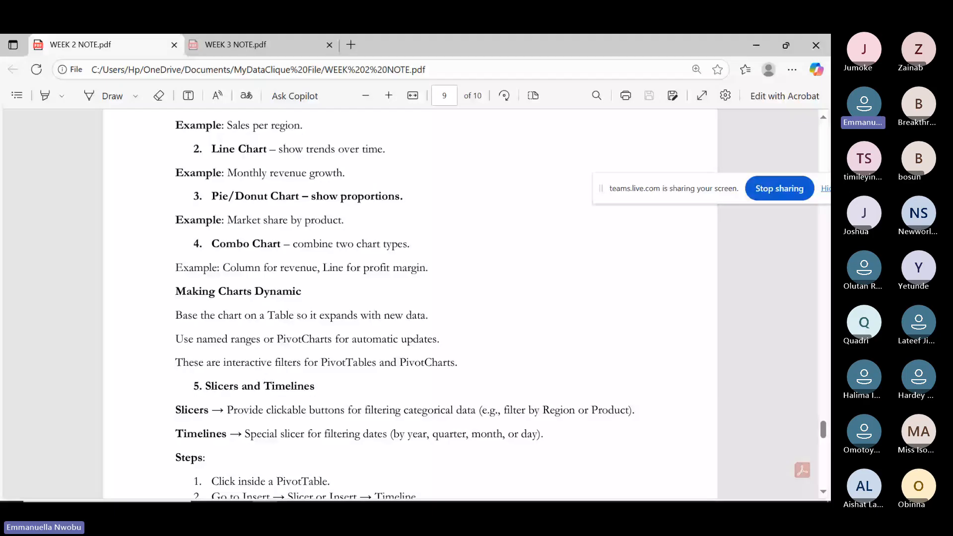
Scroll further to show the slicer and timeline steps and the Do's heading.
scroll(410, 304, down, 3)
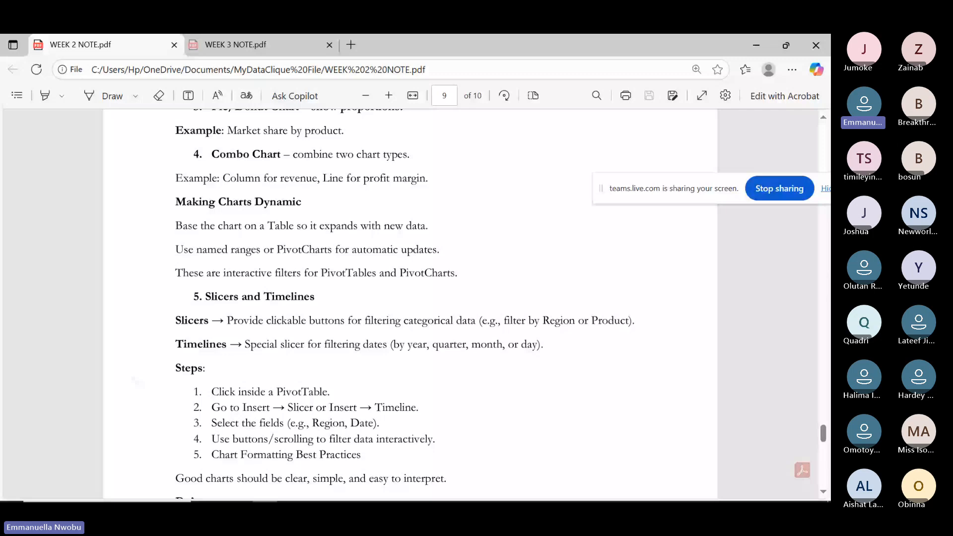
scroll(410, 303, down, 3)
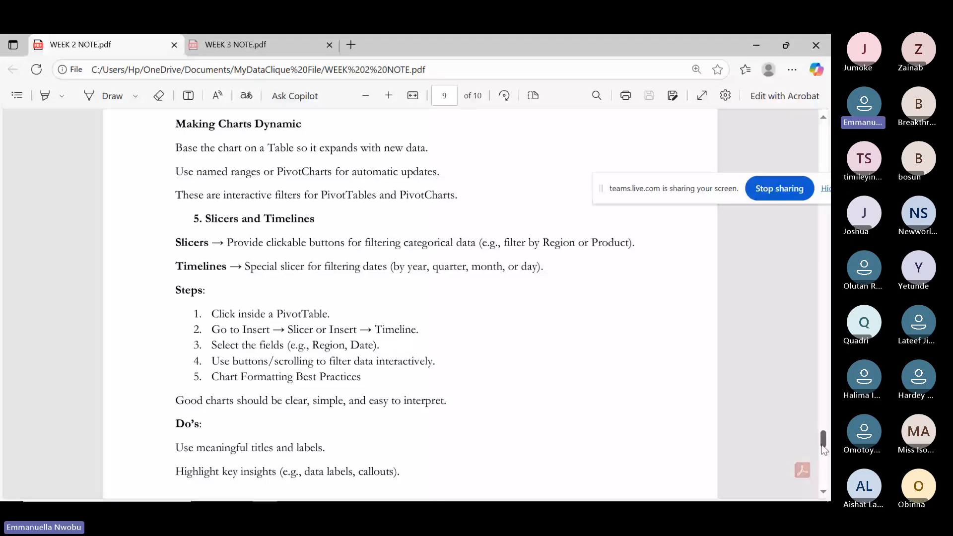
Drag the scrollbar down to page 10 to show the remaining Do's and the Don'ts list.
drag(821, 444, 817, 451)
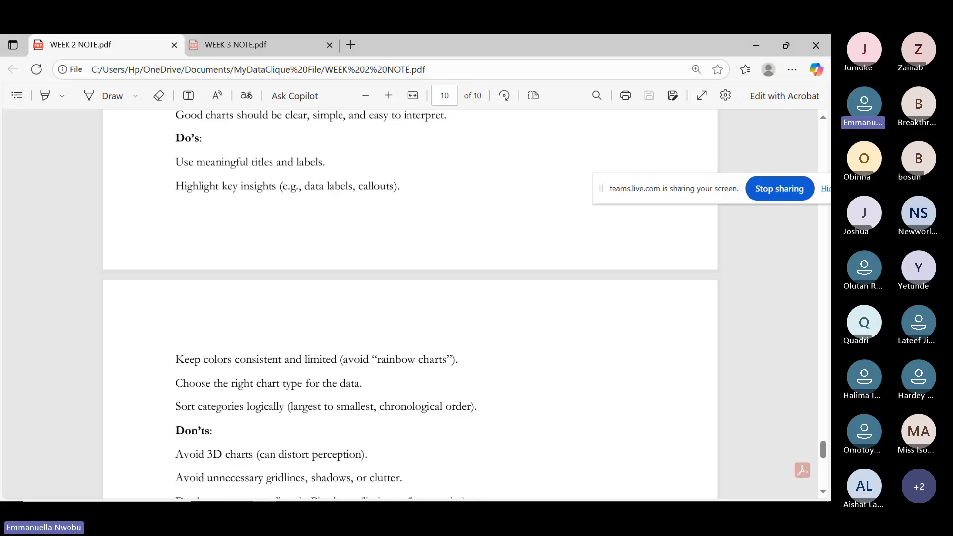
Scroll to the PDF's end, then show thumbnails of the two open Excel workbooks.
scroll(410, 303, down, 5)
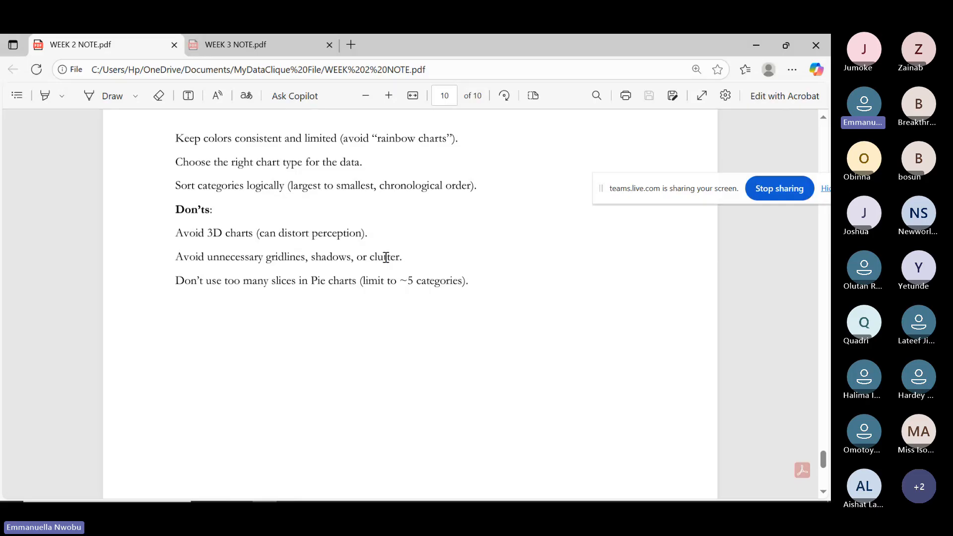
mouse_move(438, 497)
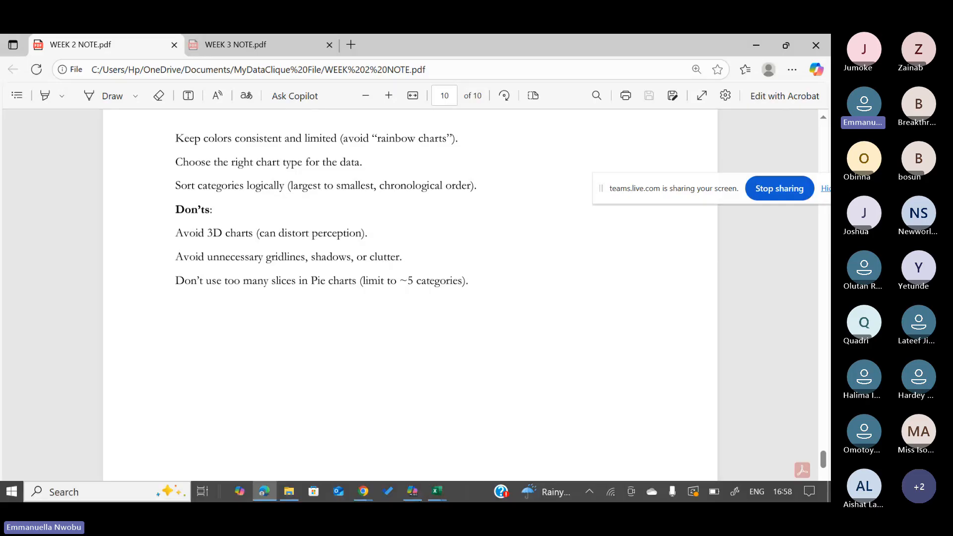
click(437, 491)
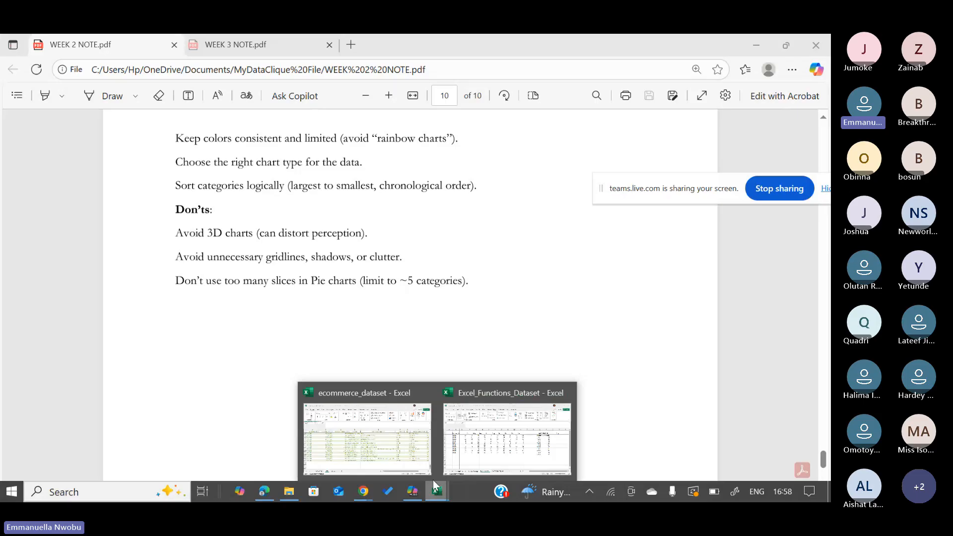
Bring ecommerce_dataset forward, open the RAW DATA sheet and select the CustomerFirstName column.
click(389, 449)
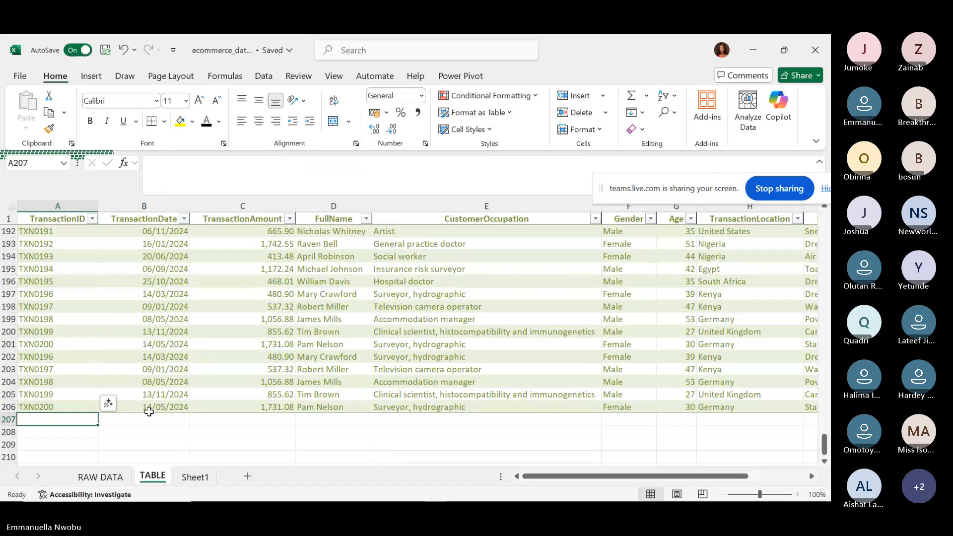
click(756, 41)
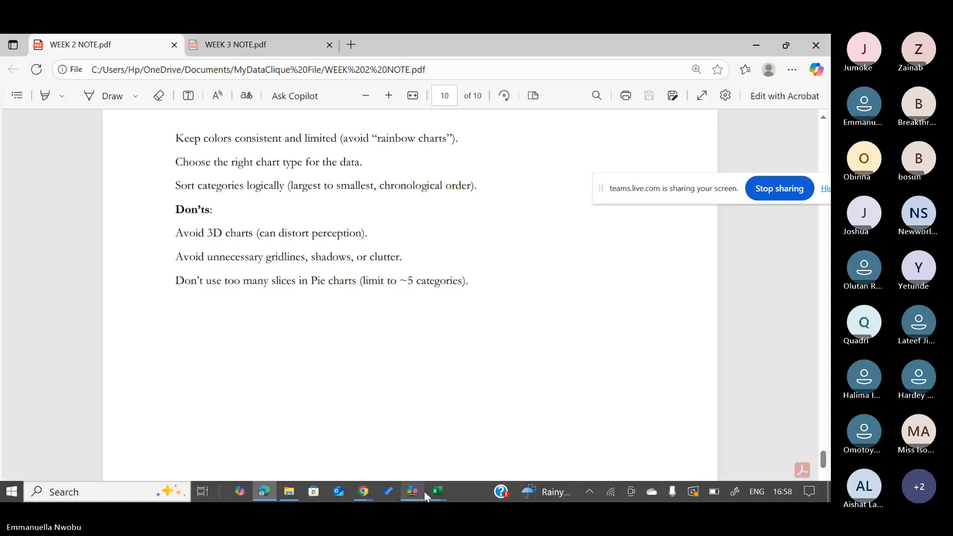
click(431, 492)
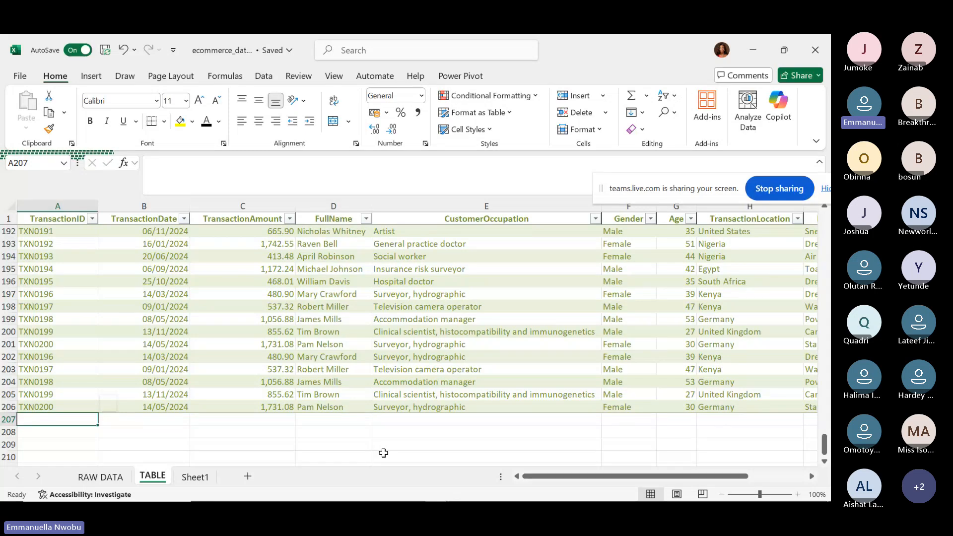
click(116, 477)
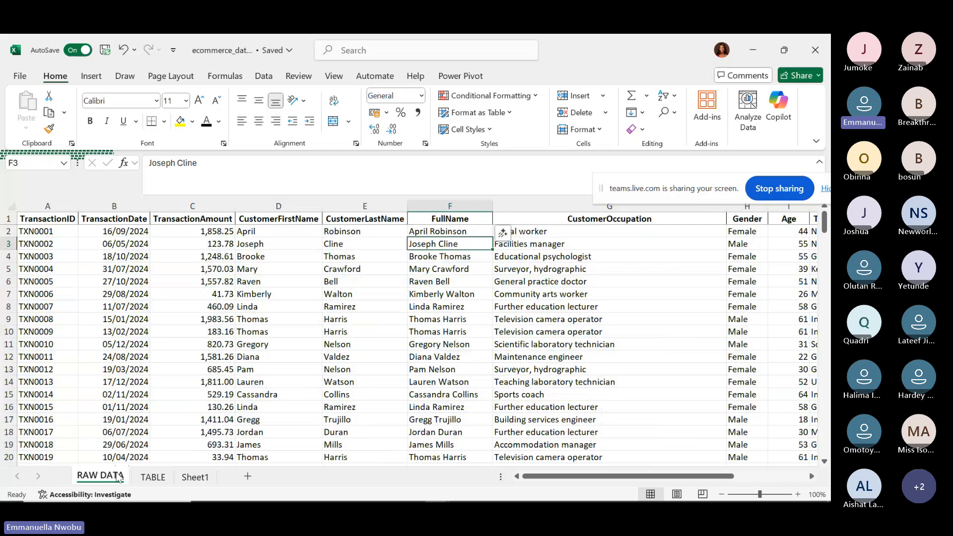
click(152, 477)
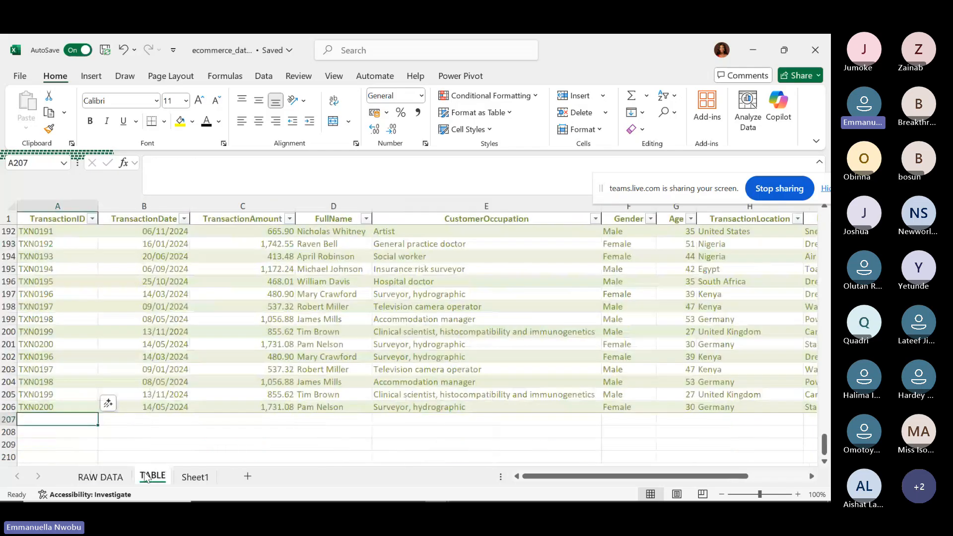
click(101, 476)
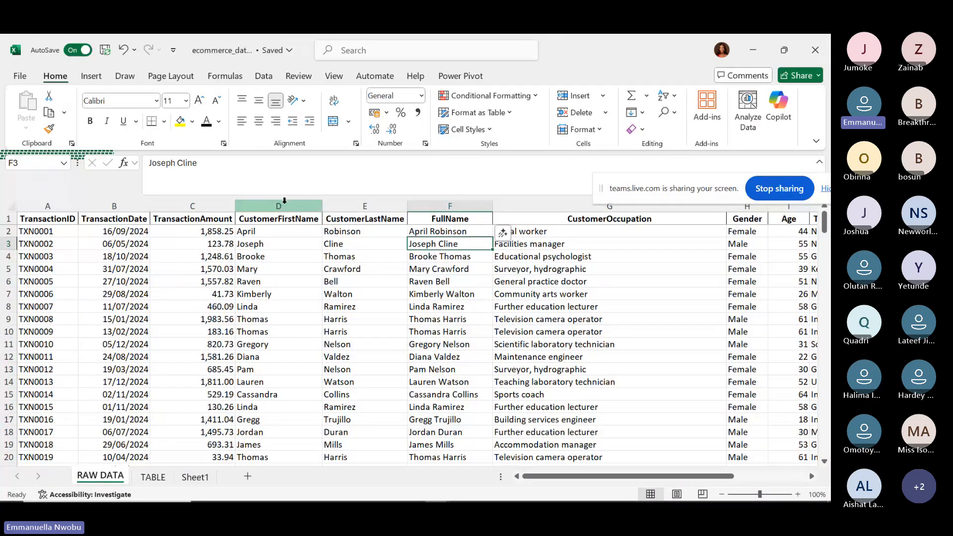
click(285, 203)
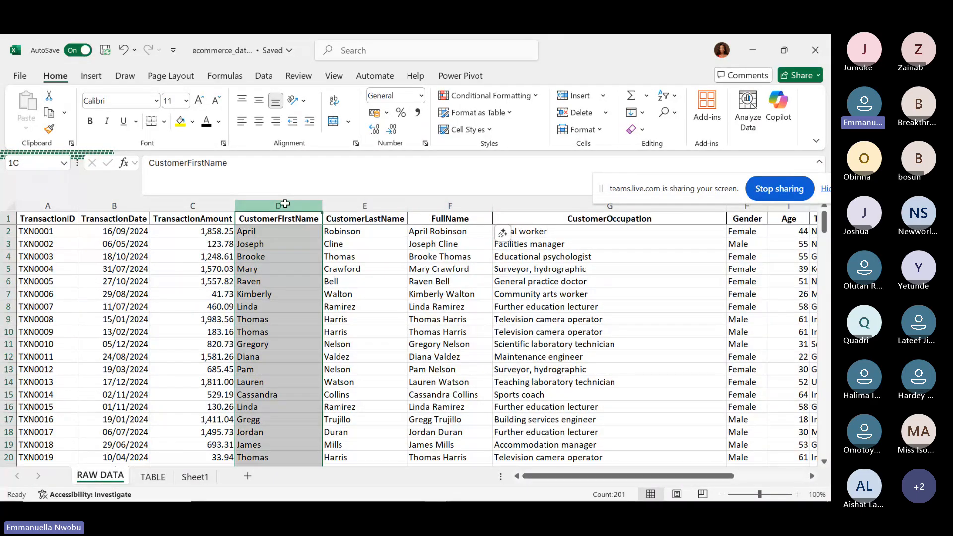
Delete the CustomerFirstName and CustomerLastName columns (D:E) from RAW DATA.
drag(285, 204, 349, 206)
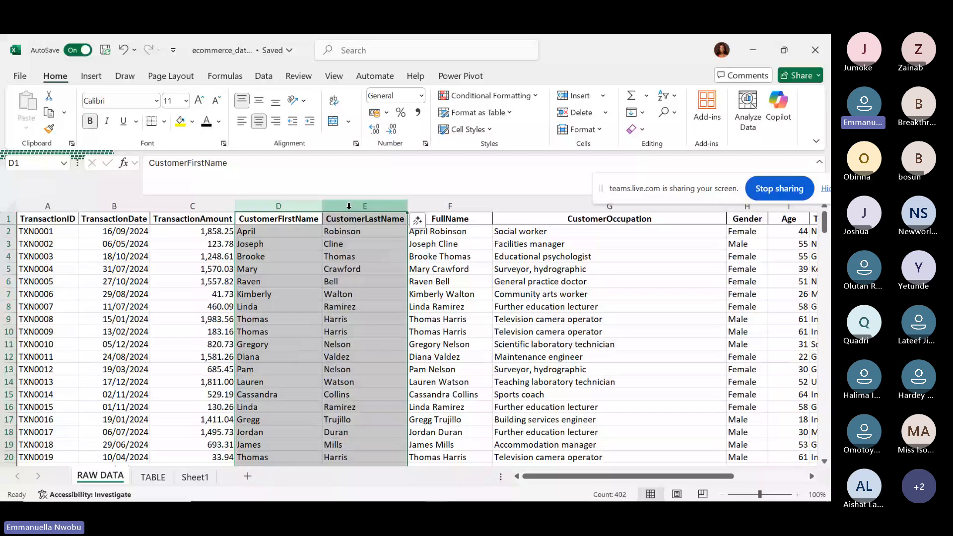
right_click(348, 206)
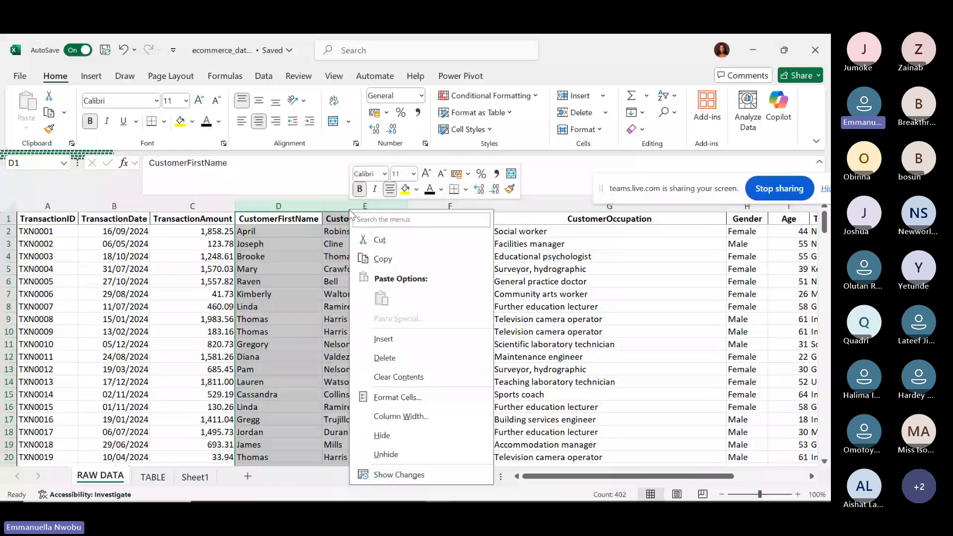
key(d)
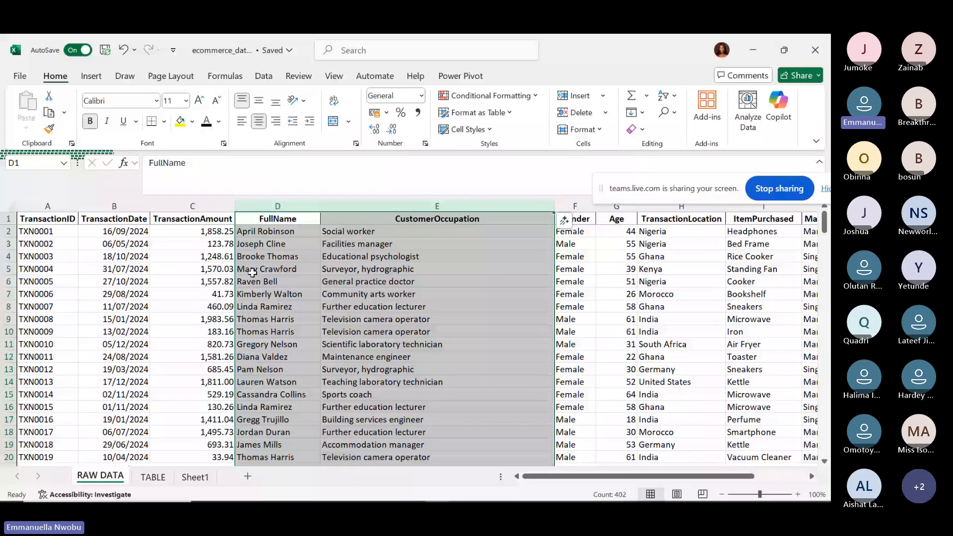
Select the entire RAW DATA data range, ready to insert a PivotTable.
click(268, 268)
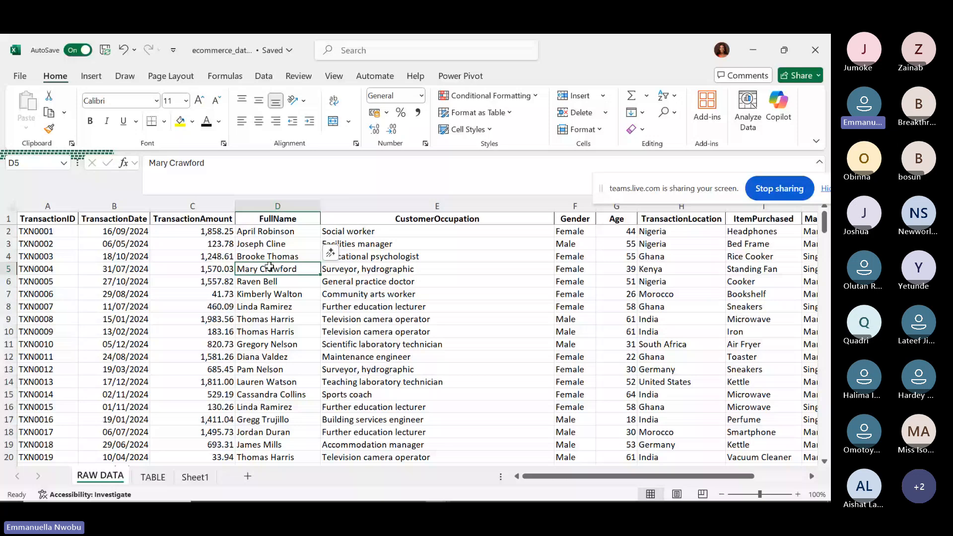
key(ctrl+a)
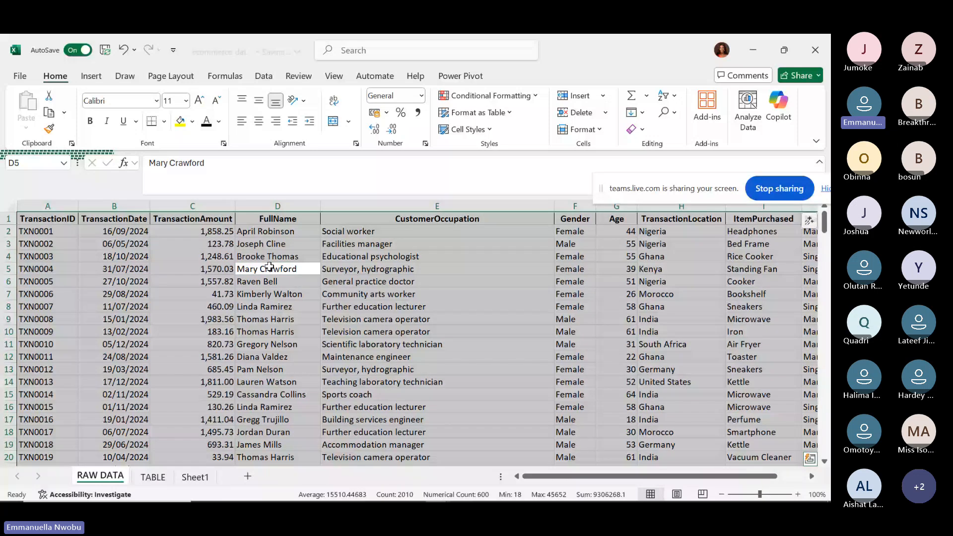
click(90, 79)
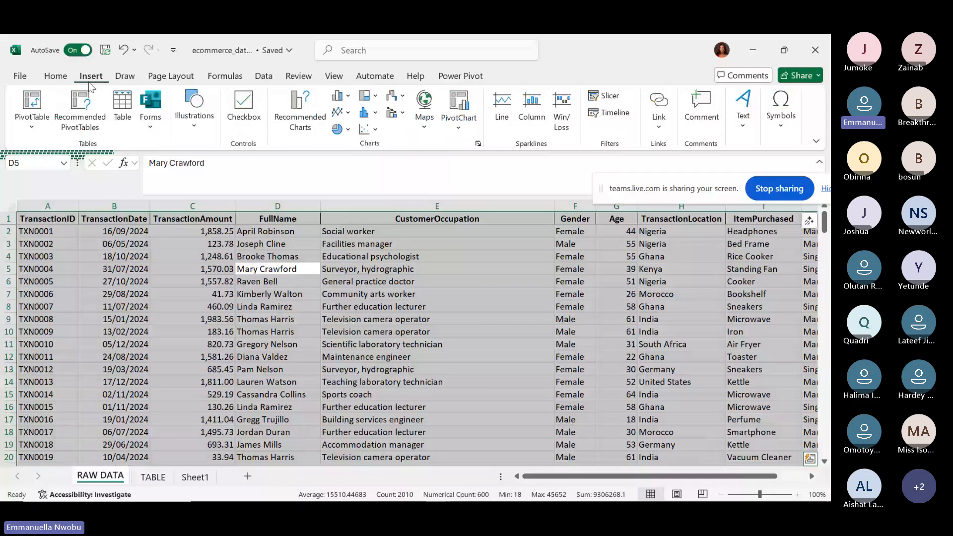
click(36, 126)
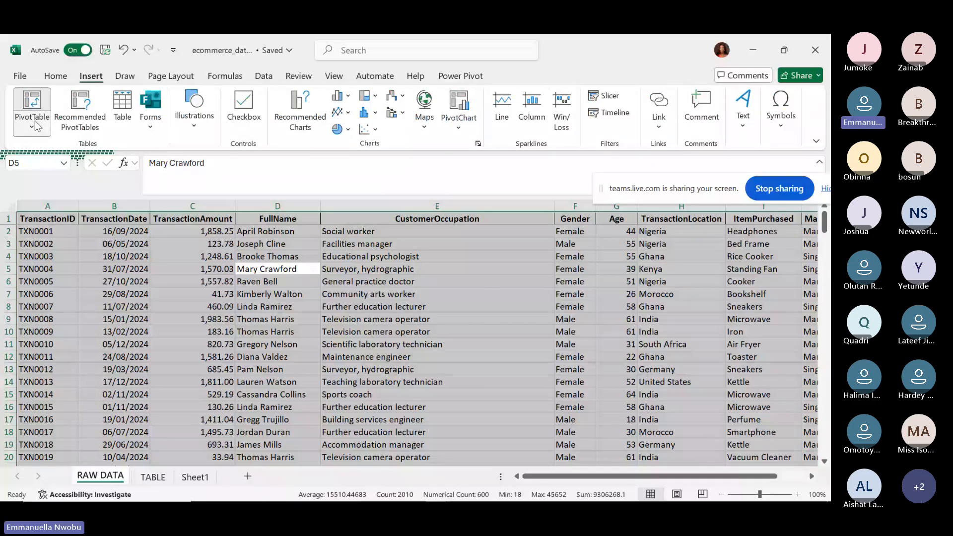
click(74, 119)
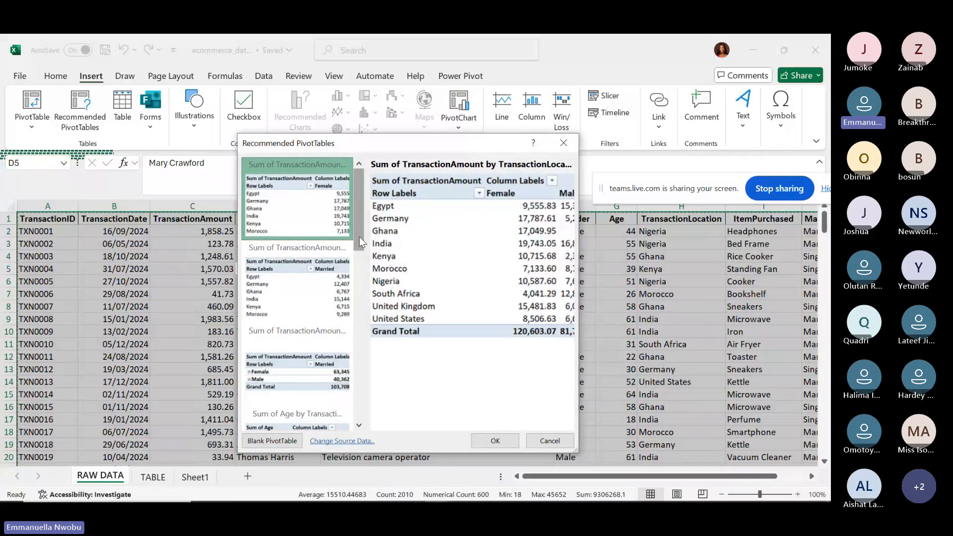
drag(361, 246, 355, 194)
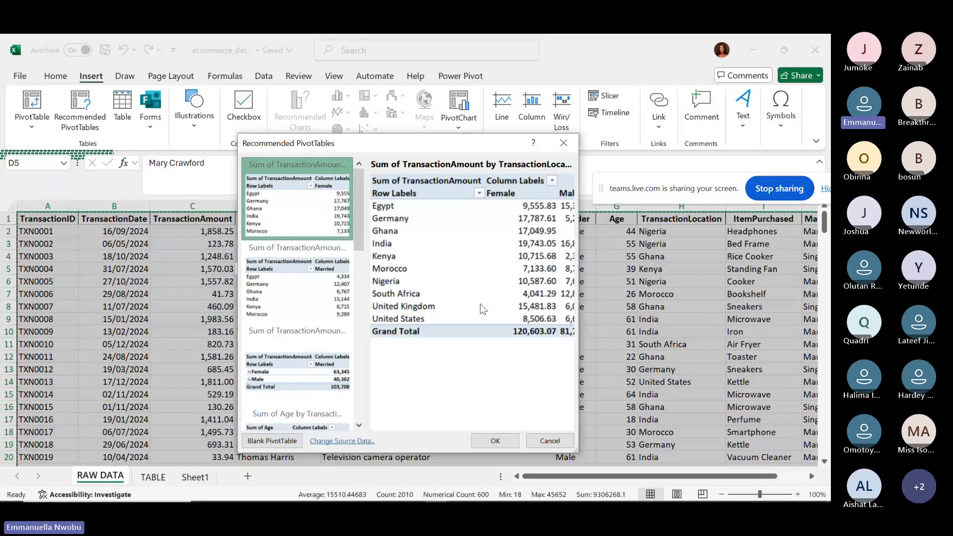
click(334, 306)
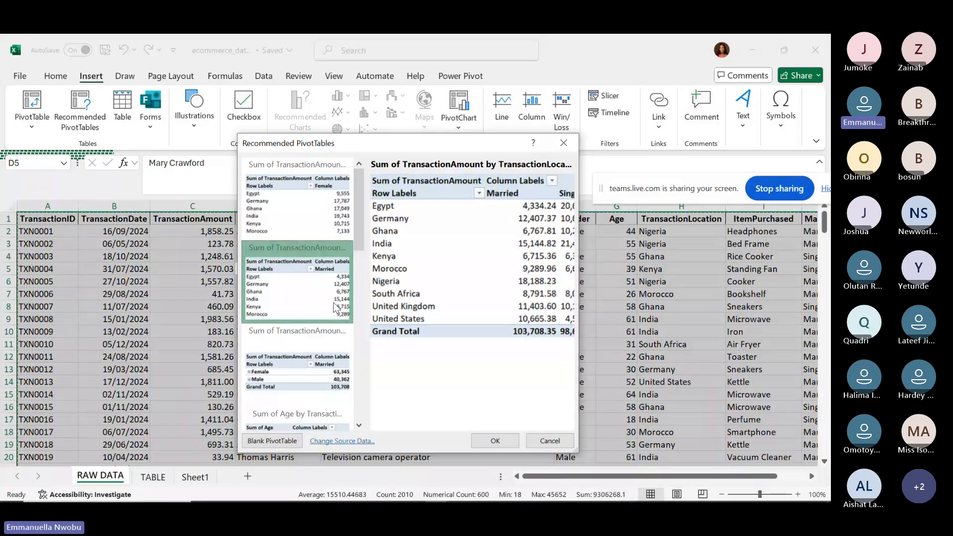
click(332, 376)
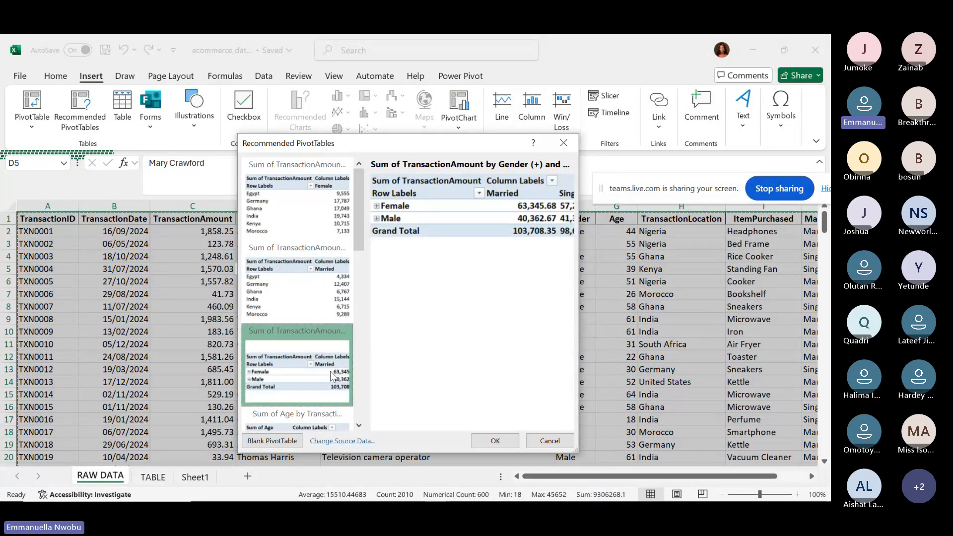
click(360, 304)
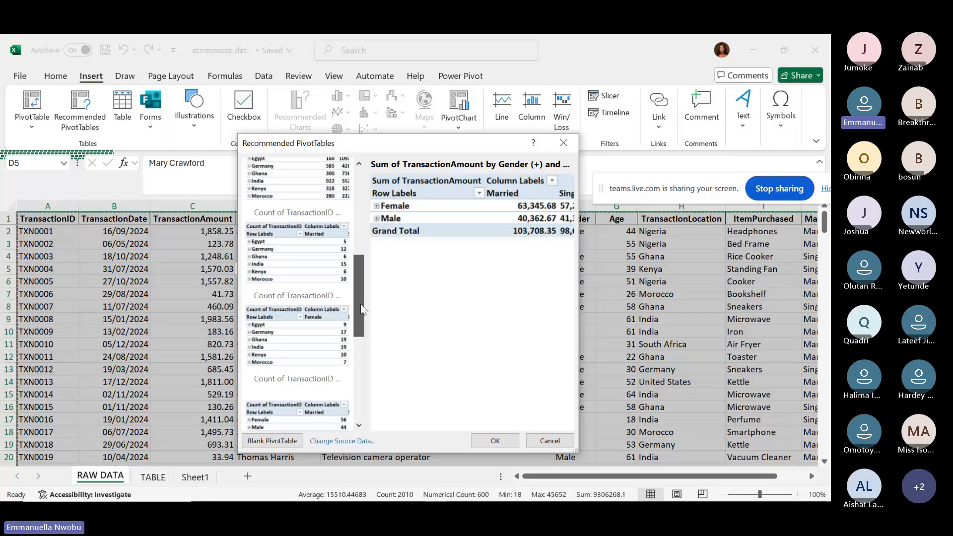
drag(360, 304, 361, 199)
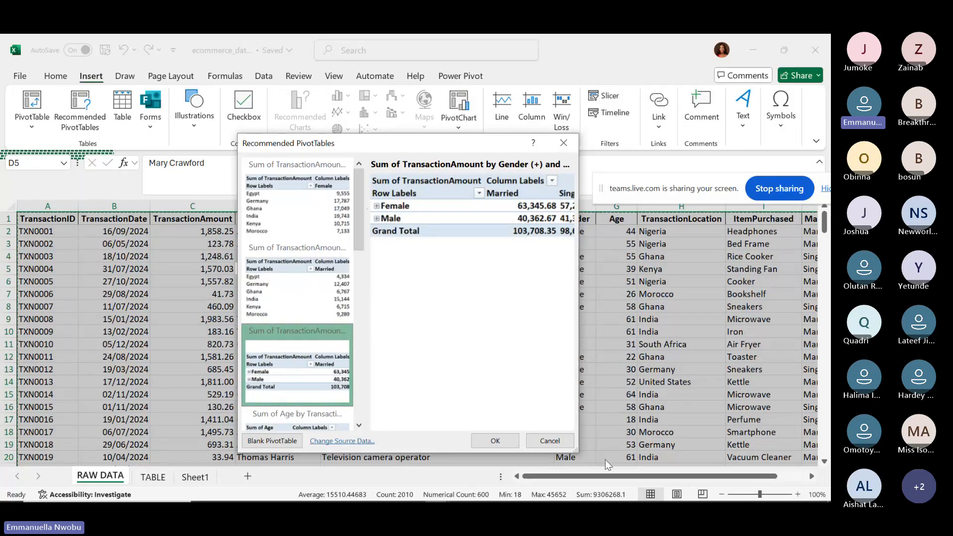
click(558, 438)
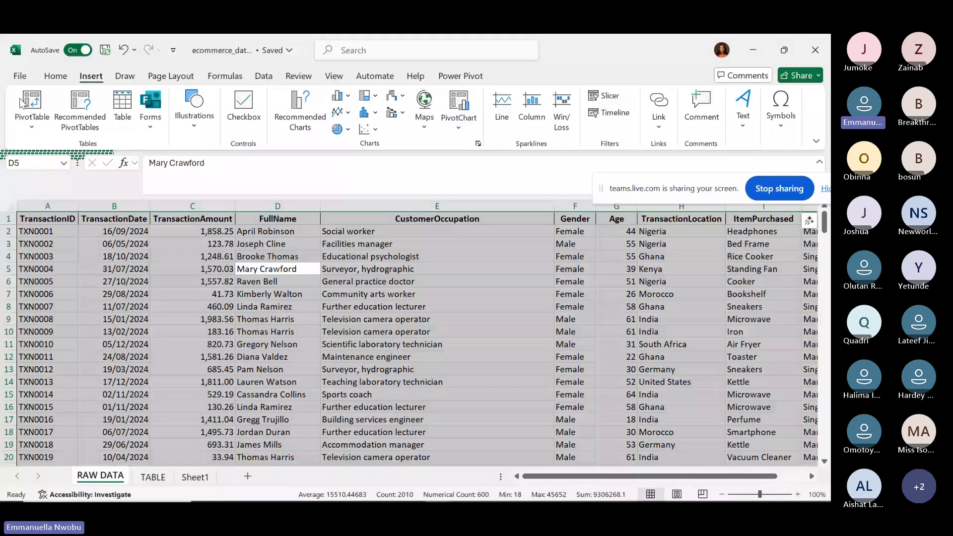
Create a PivotTable from the RAW DATA range A1:J201, placed on a new worksheet.
click(31, 124)
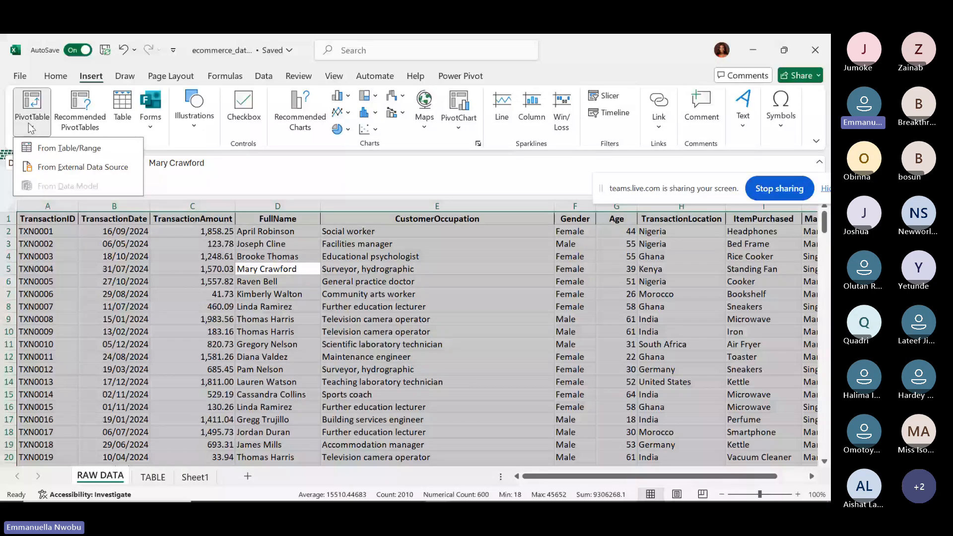
click(69, 152)
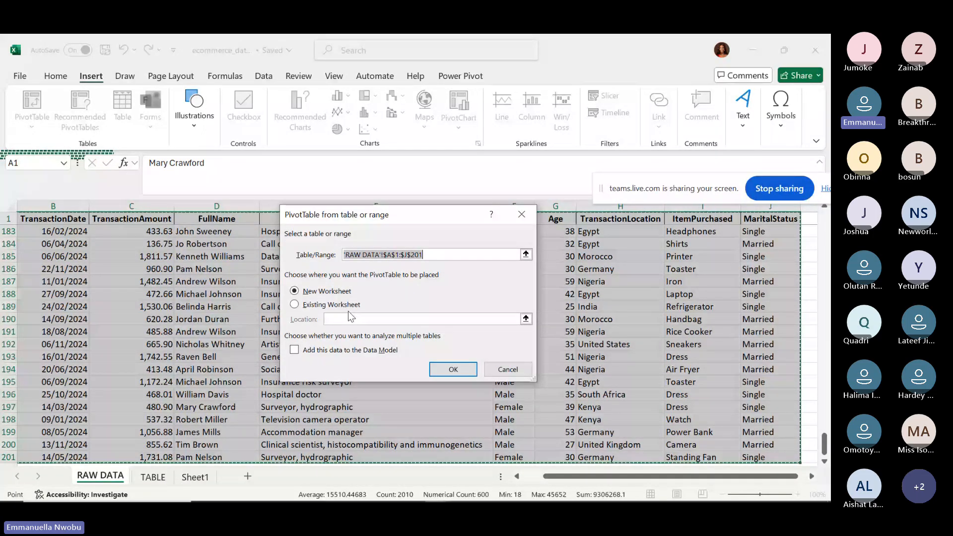
click(295, 305)
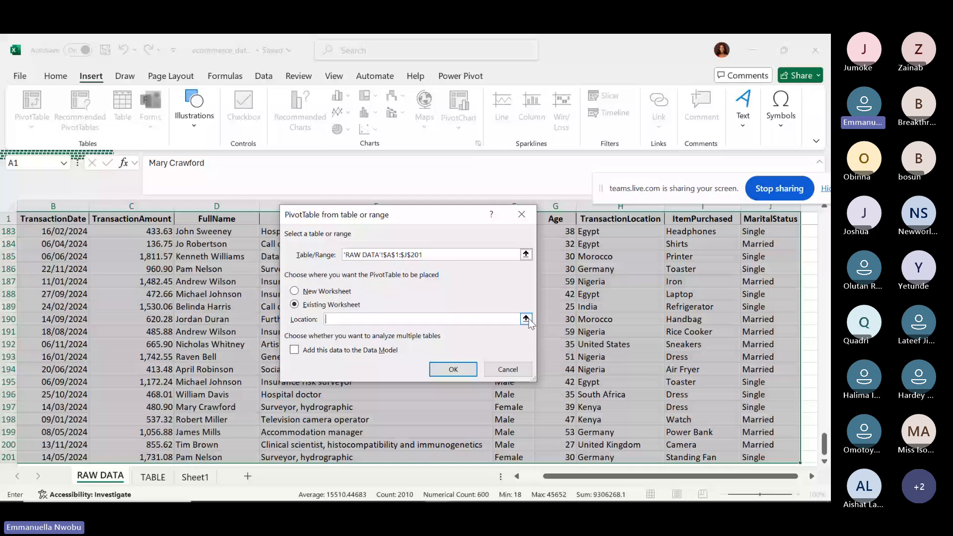
click(295, 295)
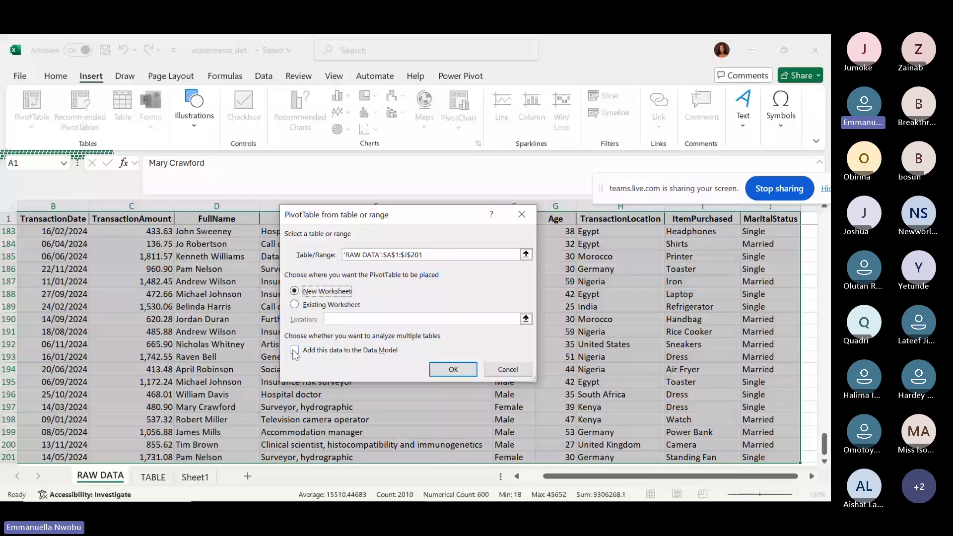
Add the RAW DATA range to the Data Model and create the PivotTable on a new sheet.
click(295, 350)
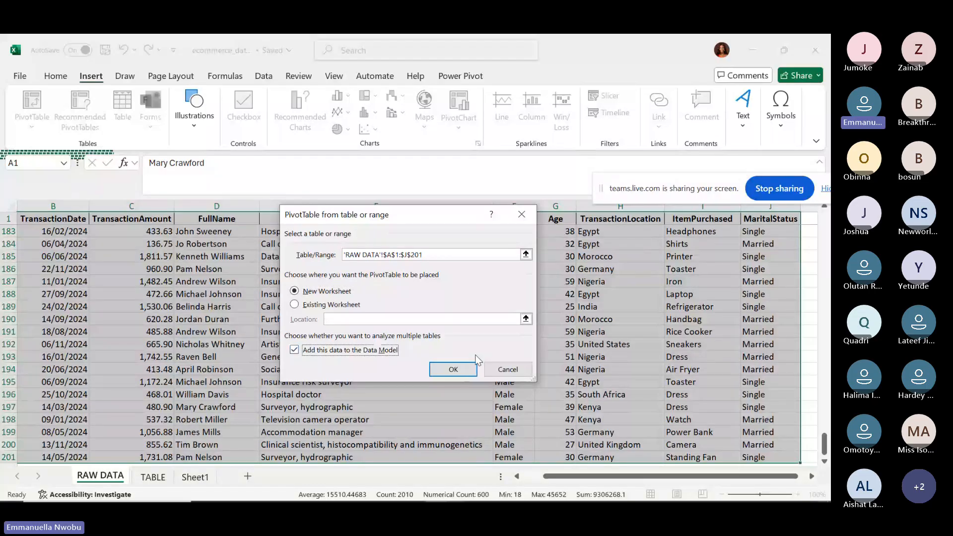
click(449, 371)
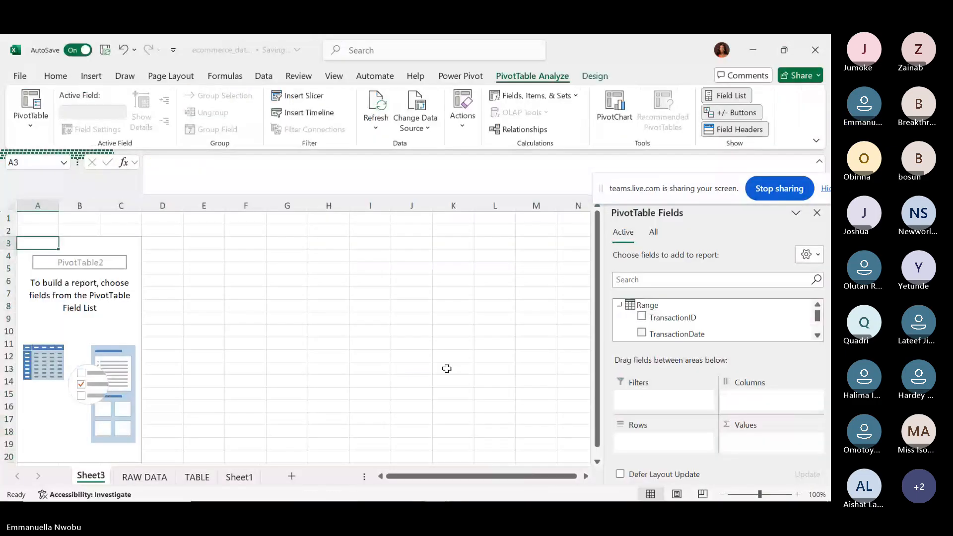
Search and scroll the PivotTable field list to find the TransactionLocation field.
ctrl+scroll(297, 332, up, 3)
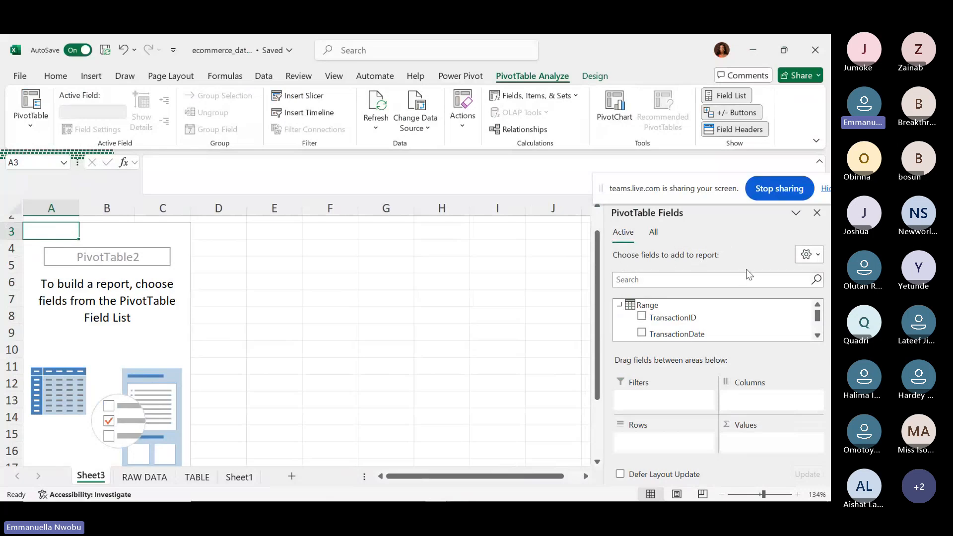
click(767, 283)
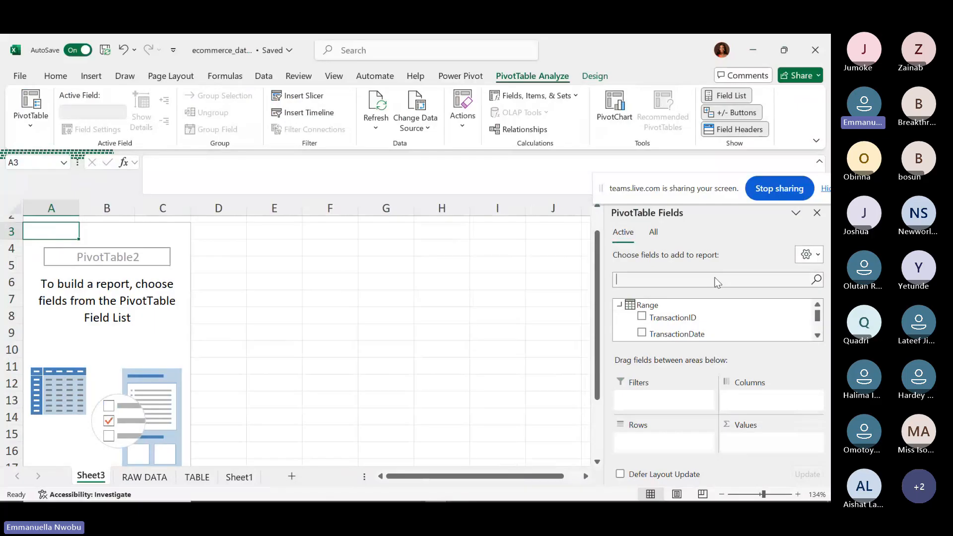
text(TR)
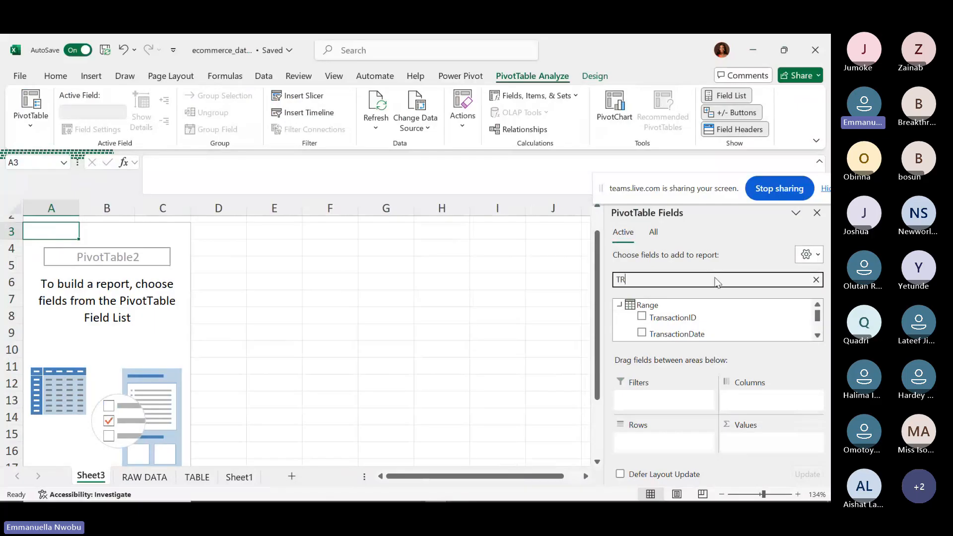
key(BackSpace)
key(BackSpace)
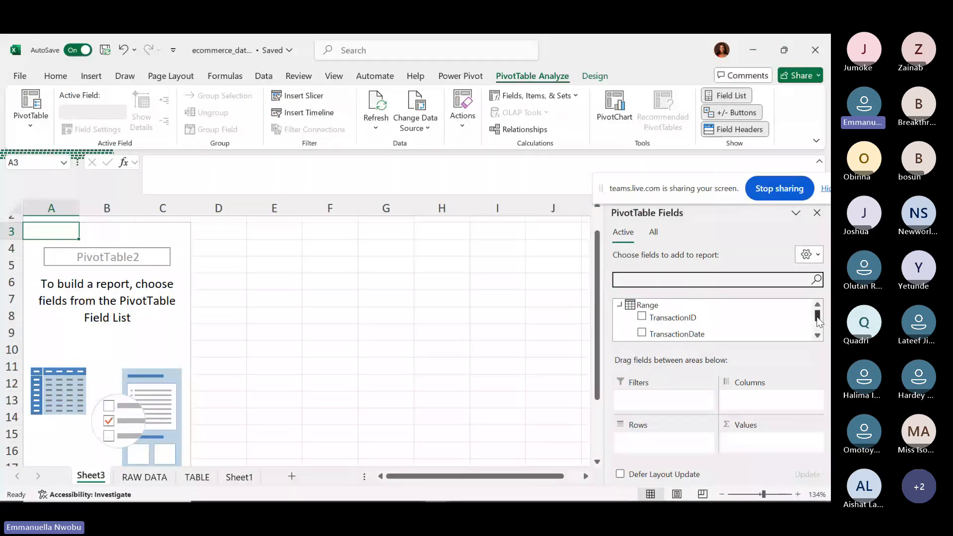
mouse_move(817, 322)
mouse_down()
mouse_move(817, 332)
mouse_move(816, 310)
mouse_up()
scroll(818, 323, down, 1)
scroll(817, 324, down, 1)
scroll(817, 326, up, 2)
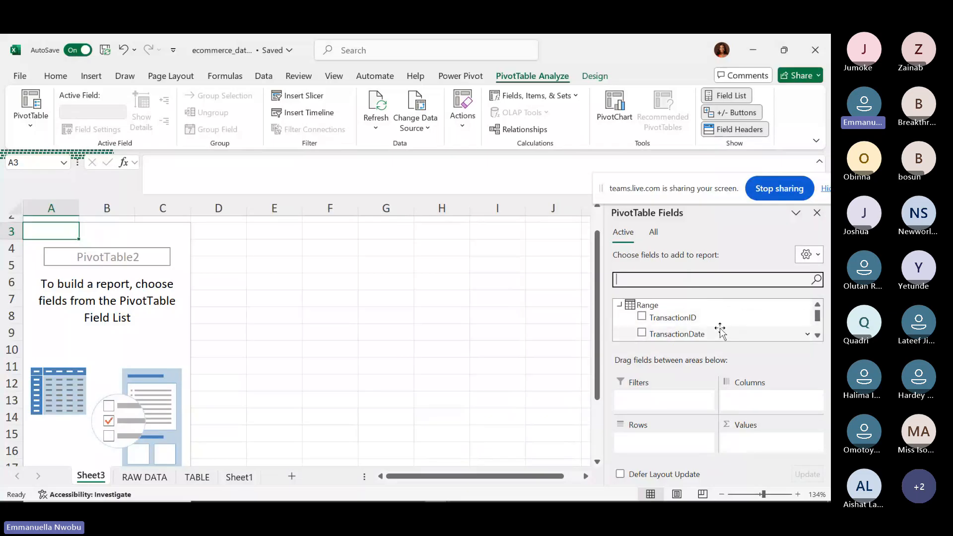
Tick TransactionLocation so the ten countries, Egypt to United States, appear as rows.
click(817, 334)
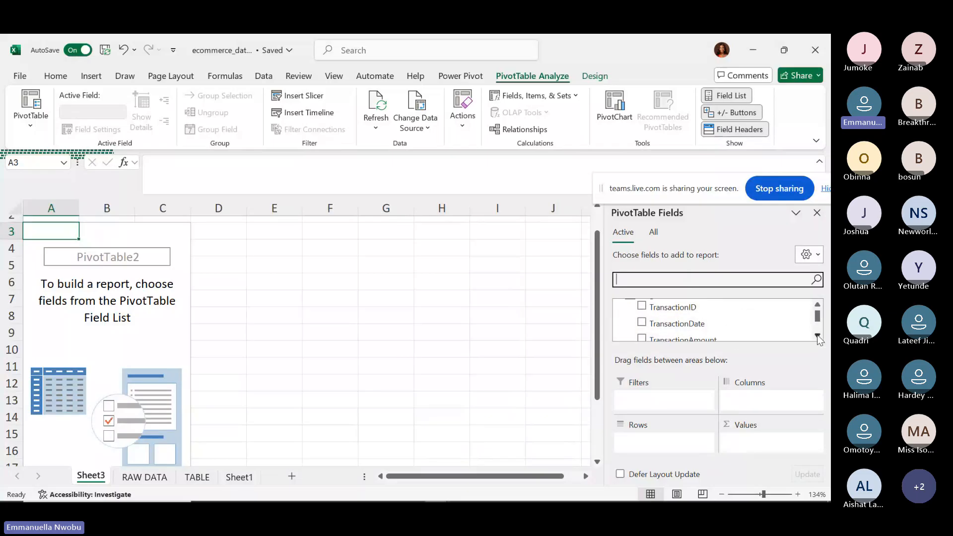
click(817, 335)
click(817, 334)
click(816, 334)
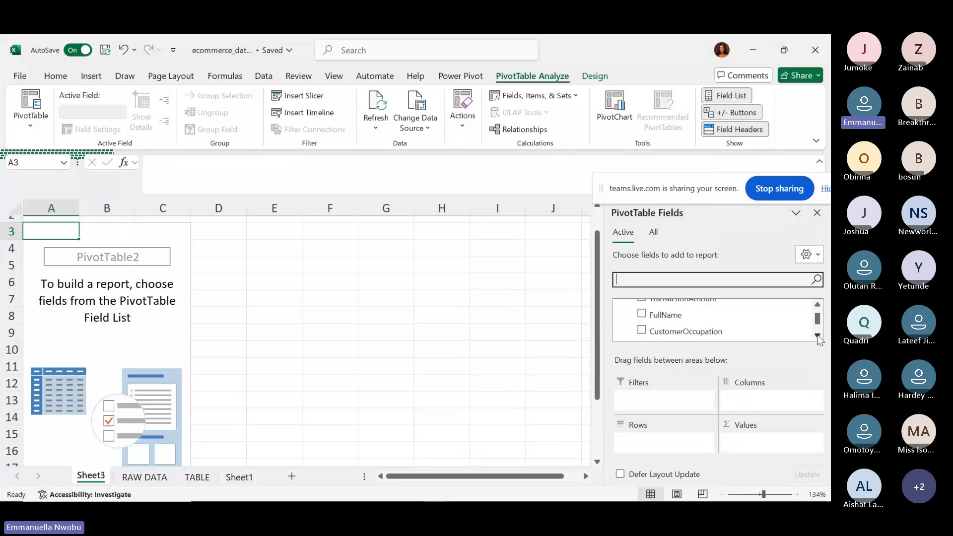
click(817, 335)
click(816, 334)
click(817, 335)
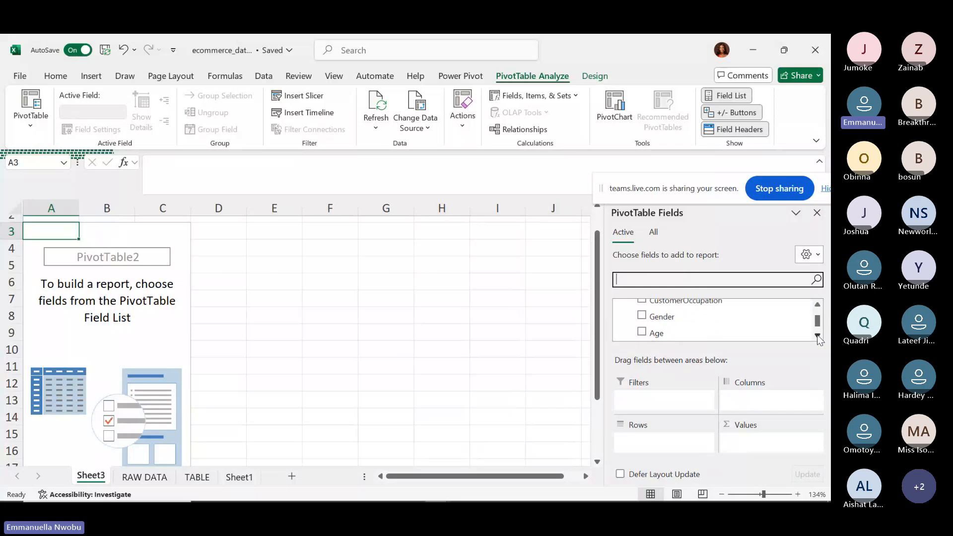
click(817, 334)
click(817, 334)
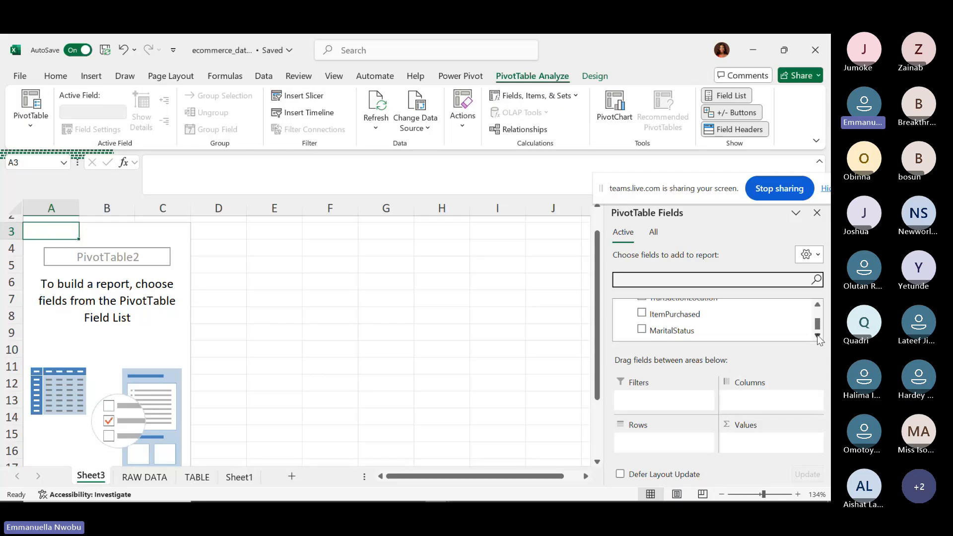
click(817, 304)
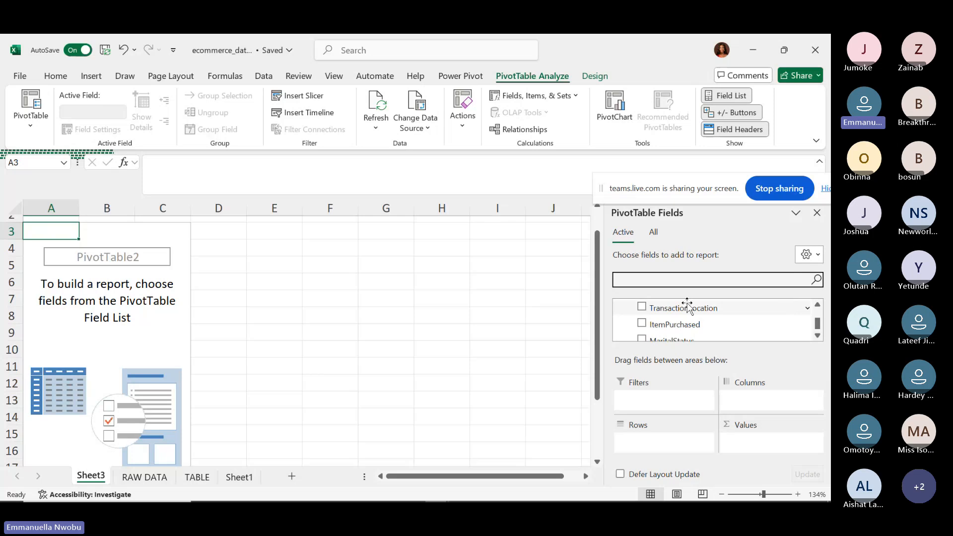
click(642, 306)
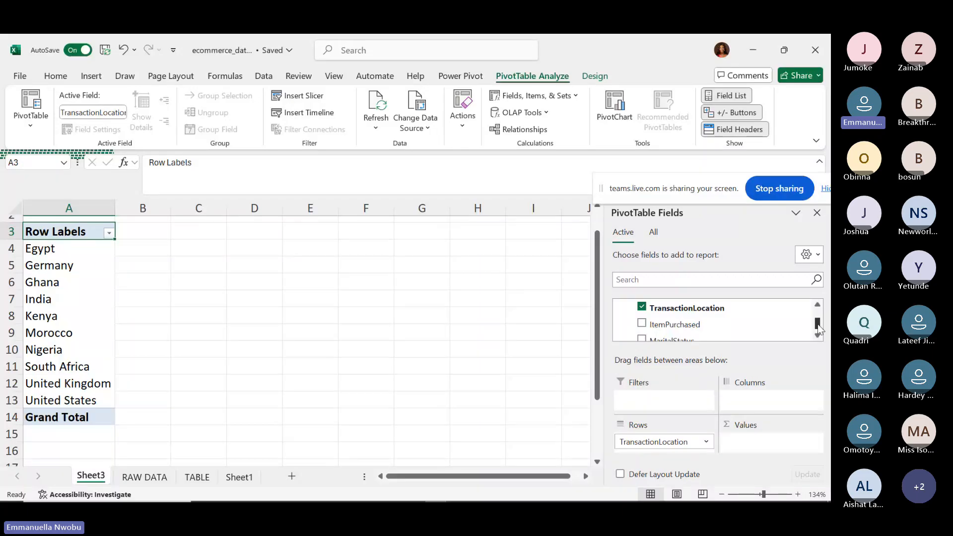
Put TransactionID in Values as a count per location, e.g. India 33, totalling 200.
drag(817, 325, 817, 314)
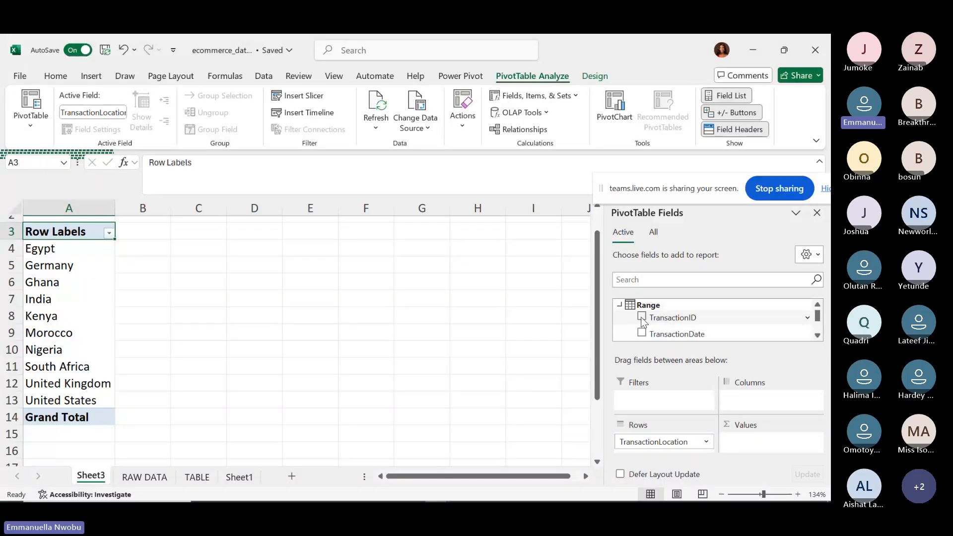
click(817, 335)
click(817, 336)
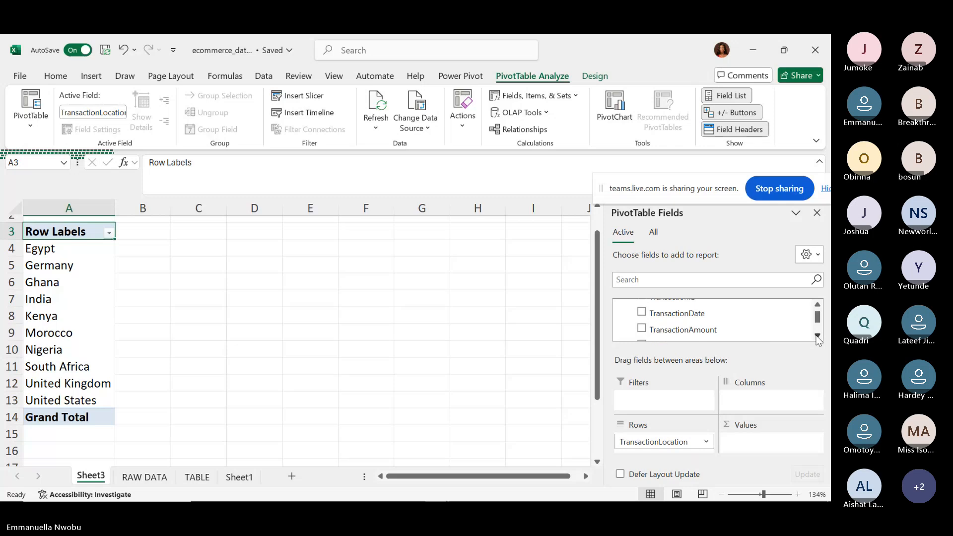
drag(818, 323, 817, 308)
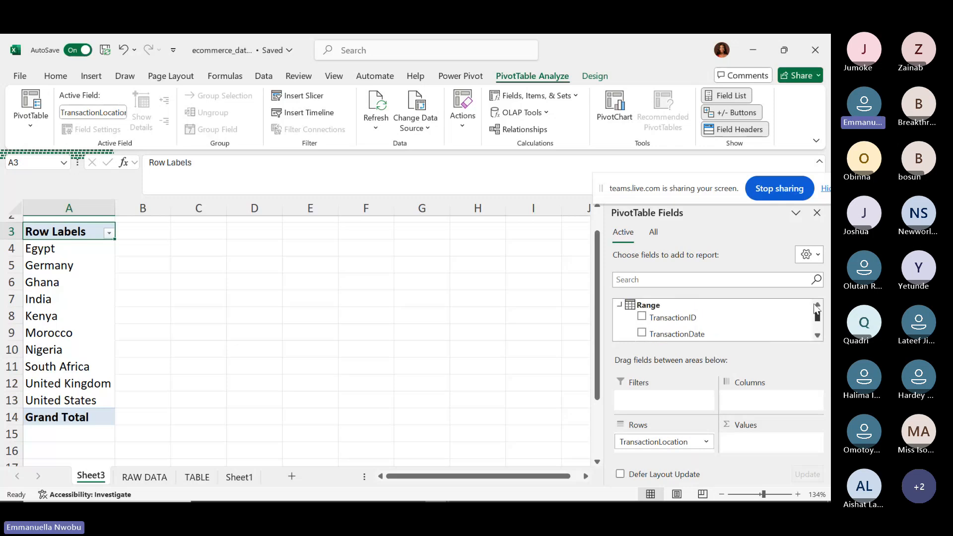
click(642, 317)
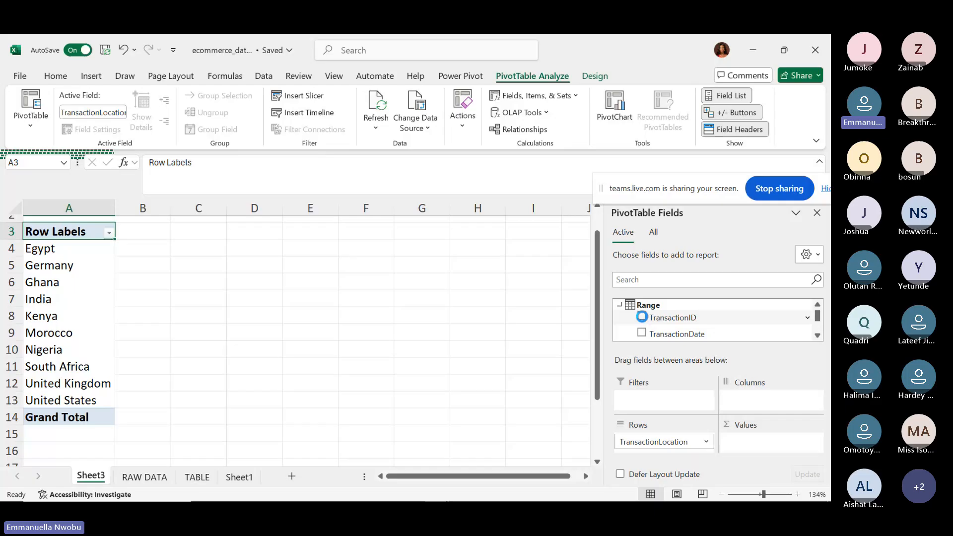
click(652, 321)
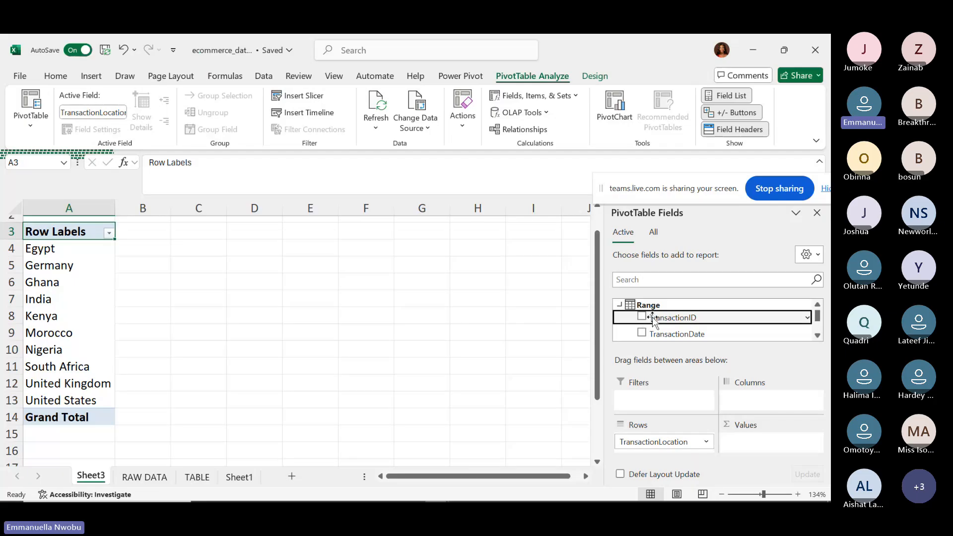
drag(652, 321, 753, 440)
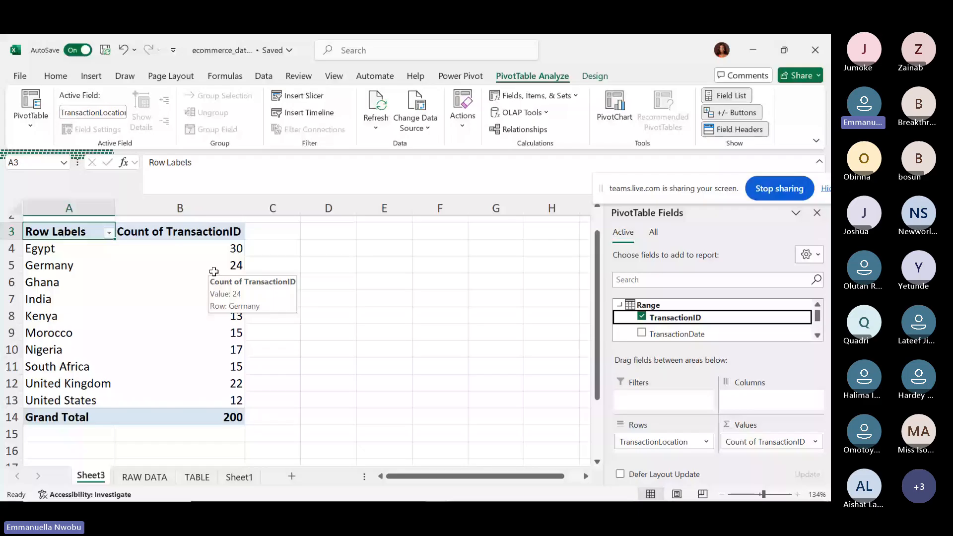
click(166, 414)
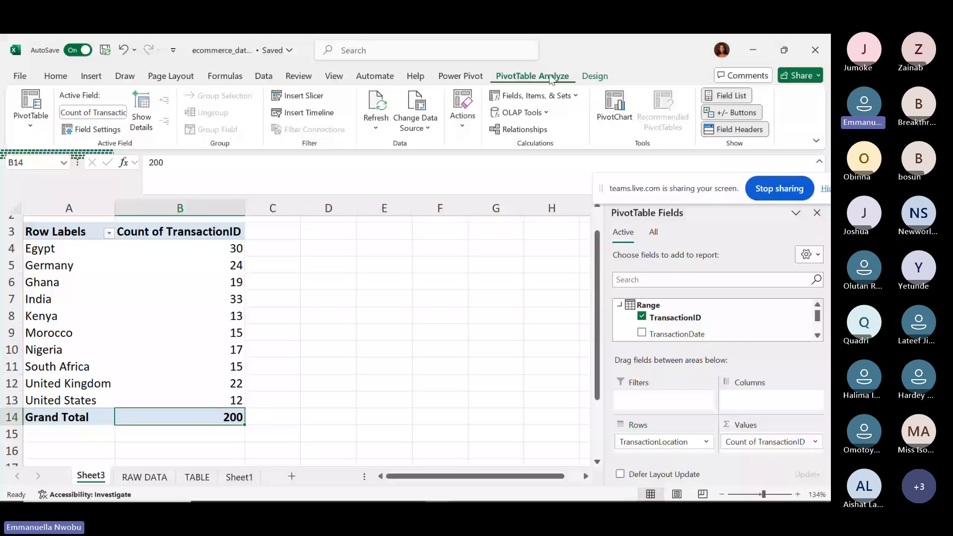
Preview a different PivotTable style on the Design tab, then restore the original style.
click(593, 77)
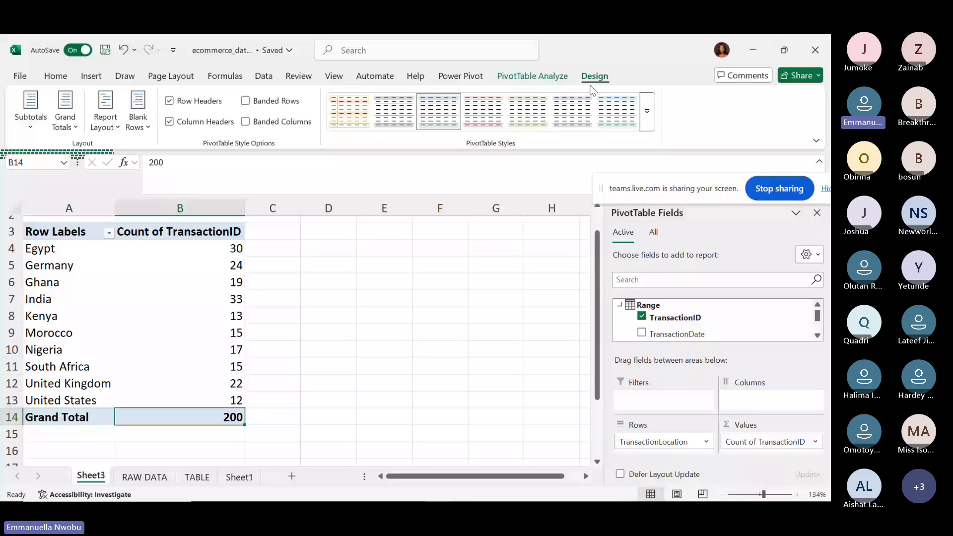
click(573, 109)
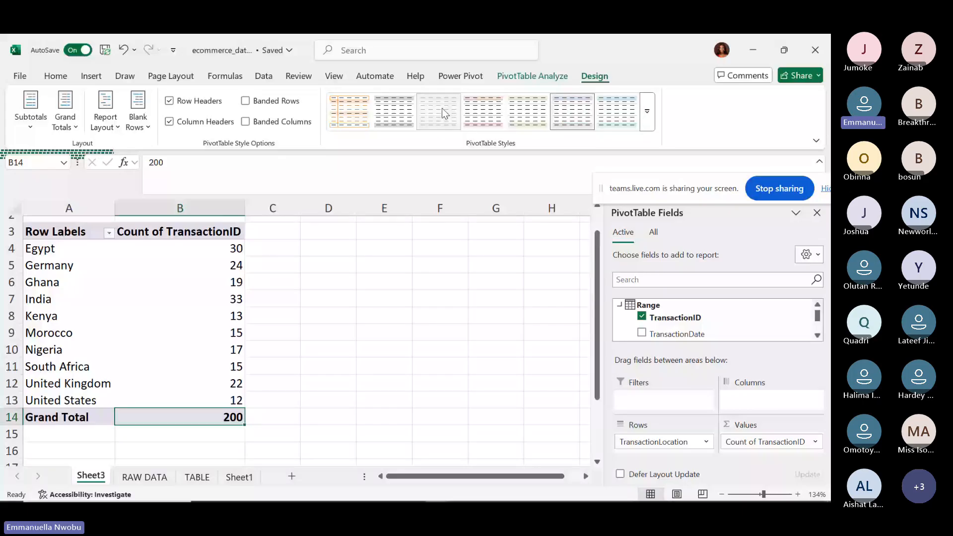
click(441, 108)
Toggle the row and column header formatting off and back on, and review Subtotals unchanged.
click(170, 103)
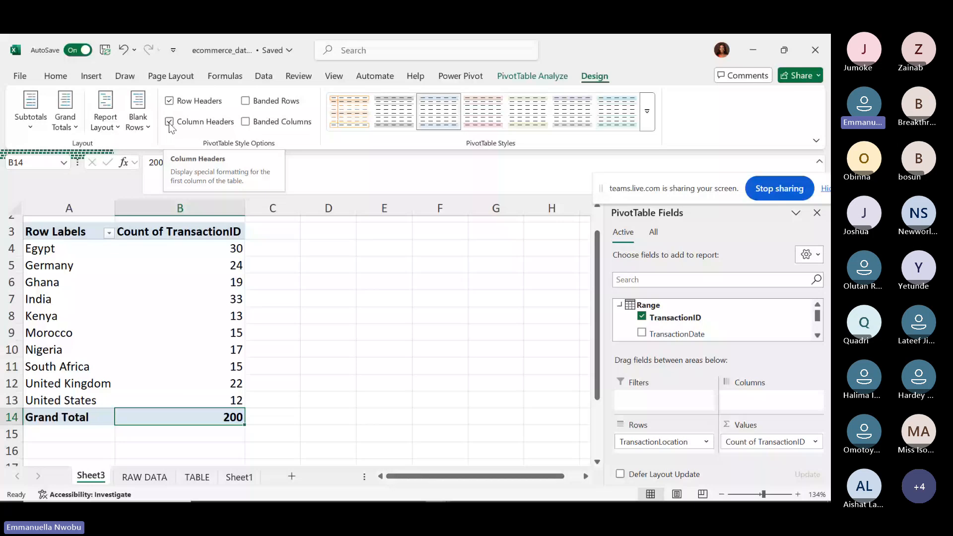
click(170, 123)
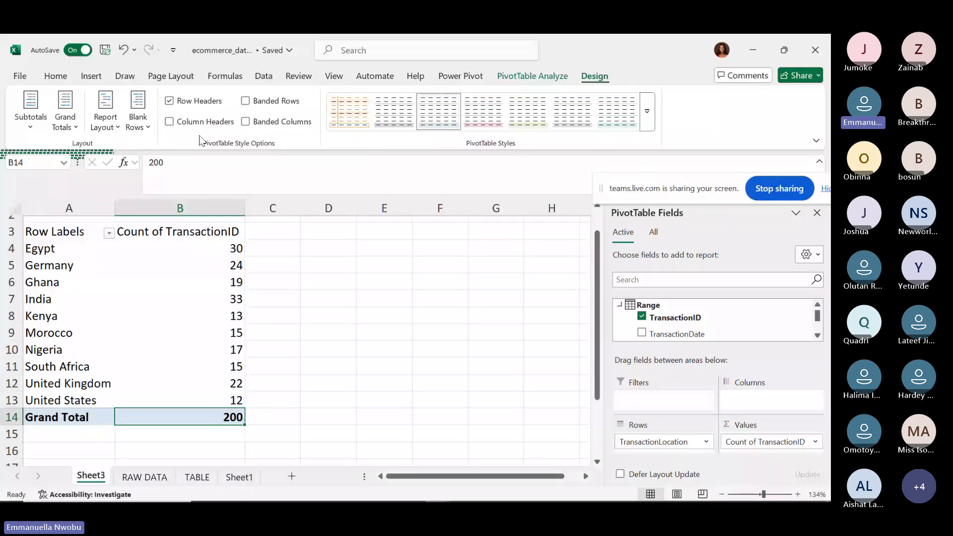
click(170, 122)
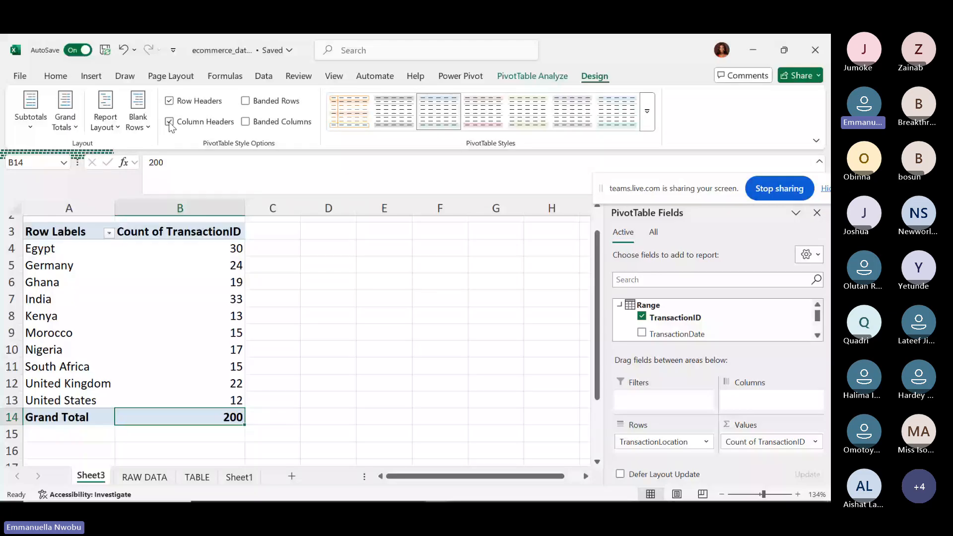
click(31, 126)
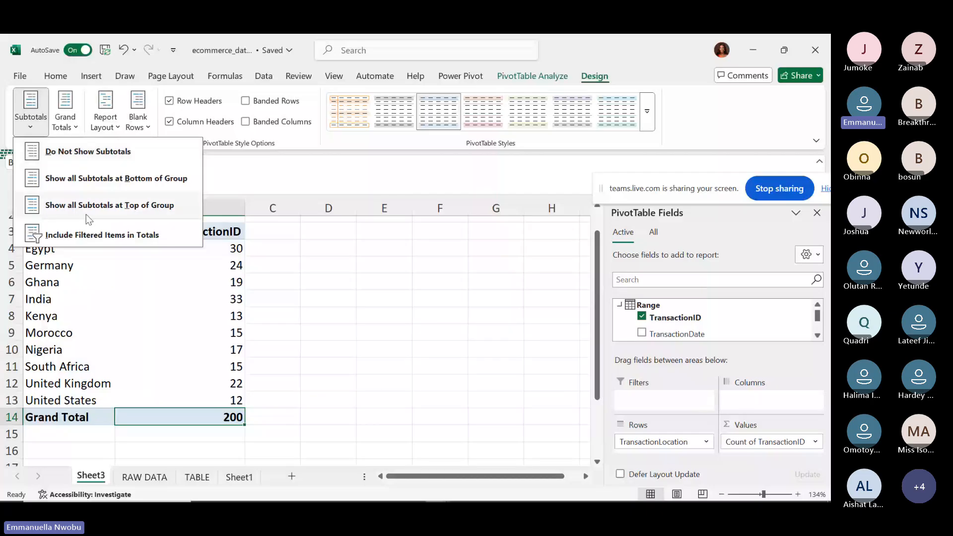
click(297, 230)
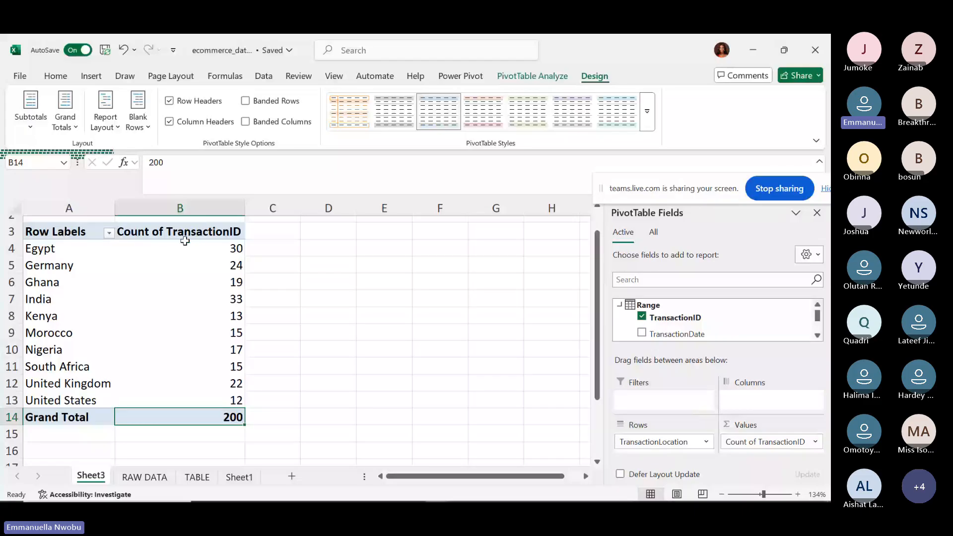
click(72, 130)
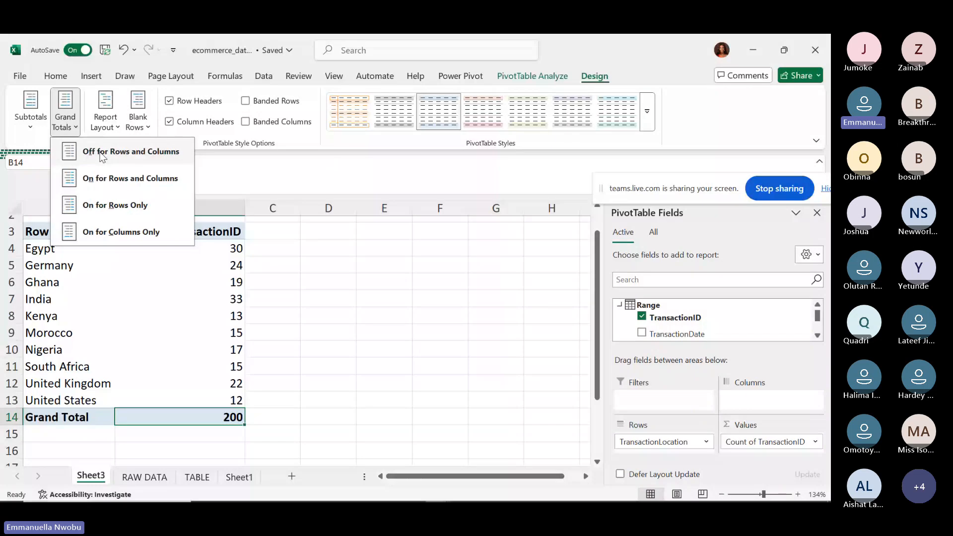
click(102, 154)
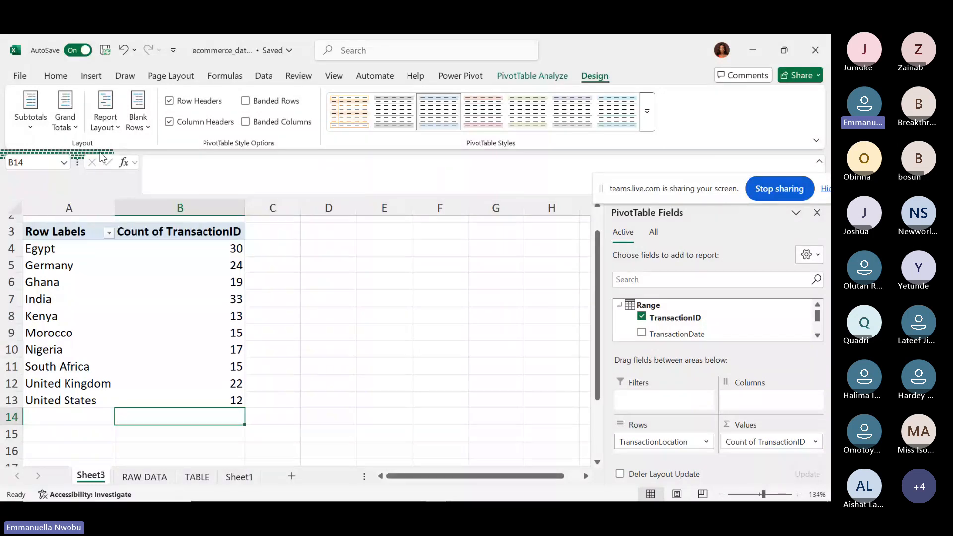
click(128, 427)
click(159, 398)
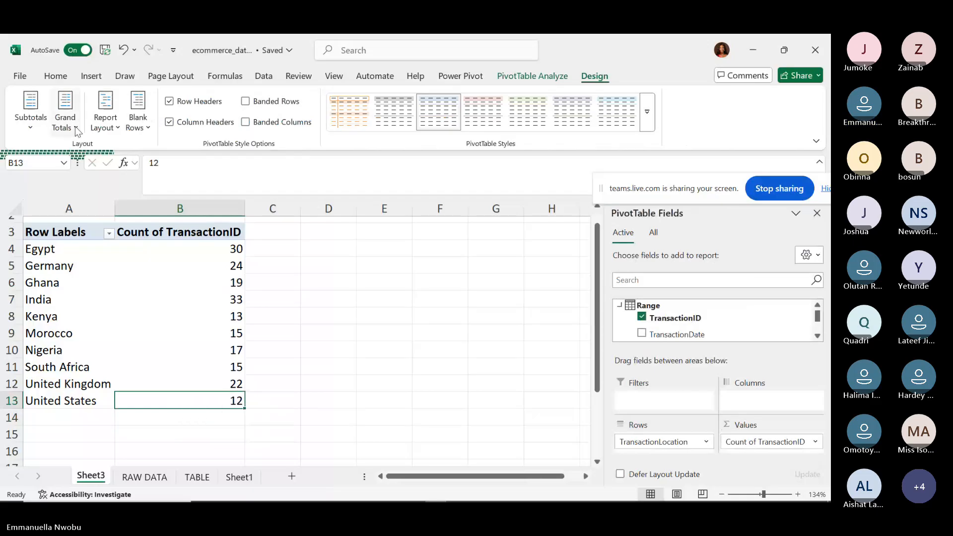
click(76, 128)
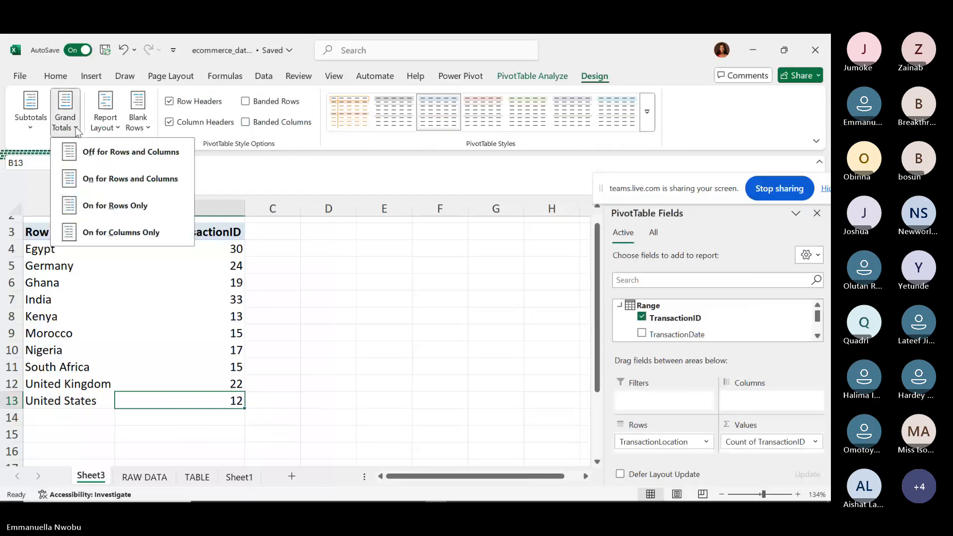
click(126, 206)
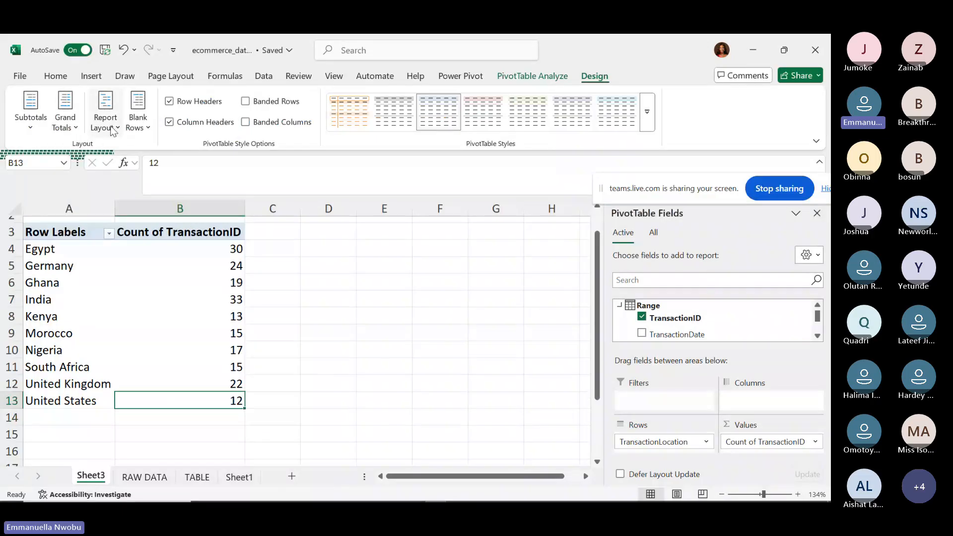
click(65, 117)
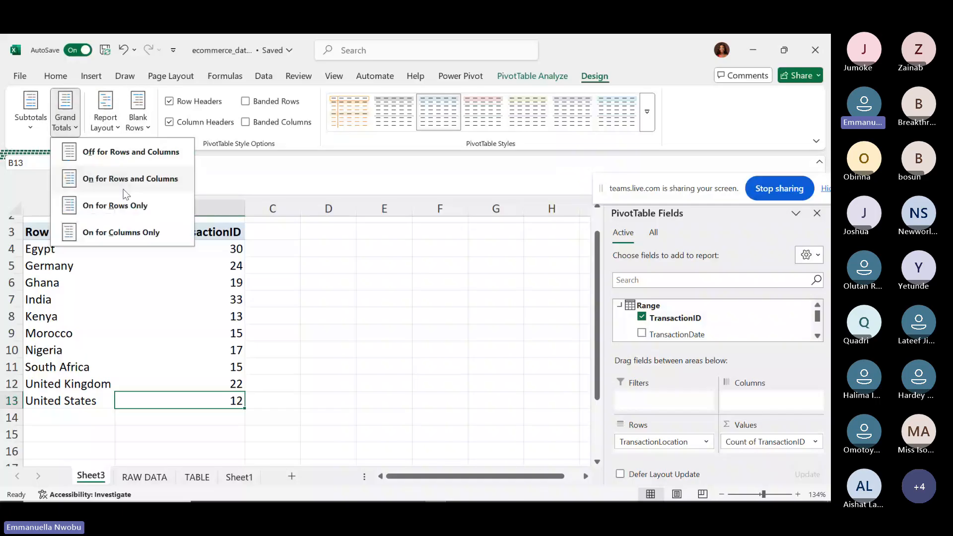
click(123, 189)
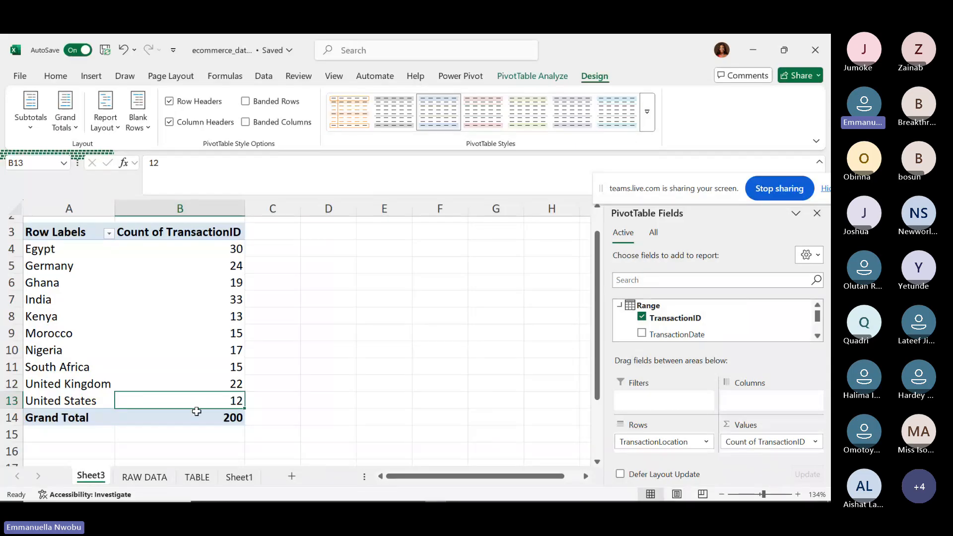
mouse_move(223, 414)
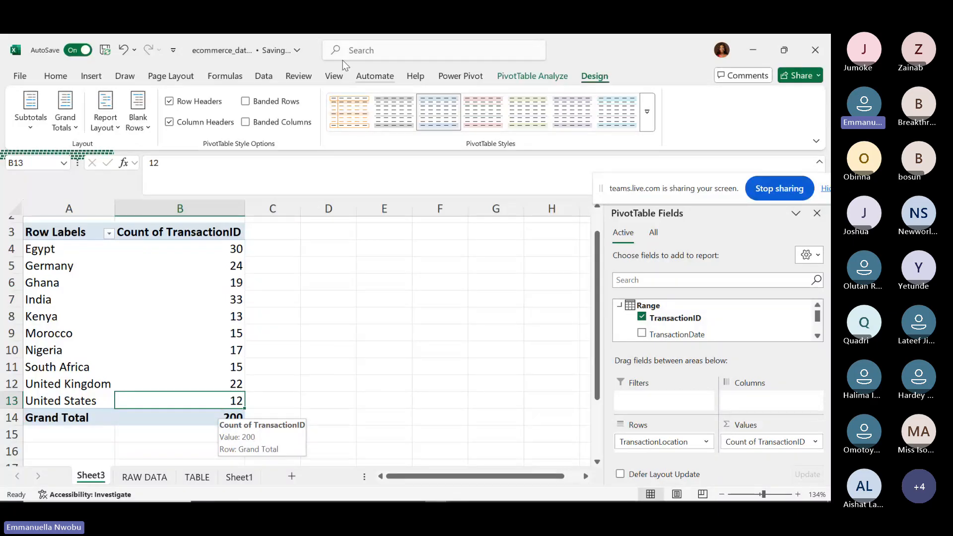
click(523, 76)
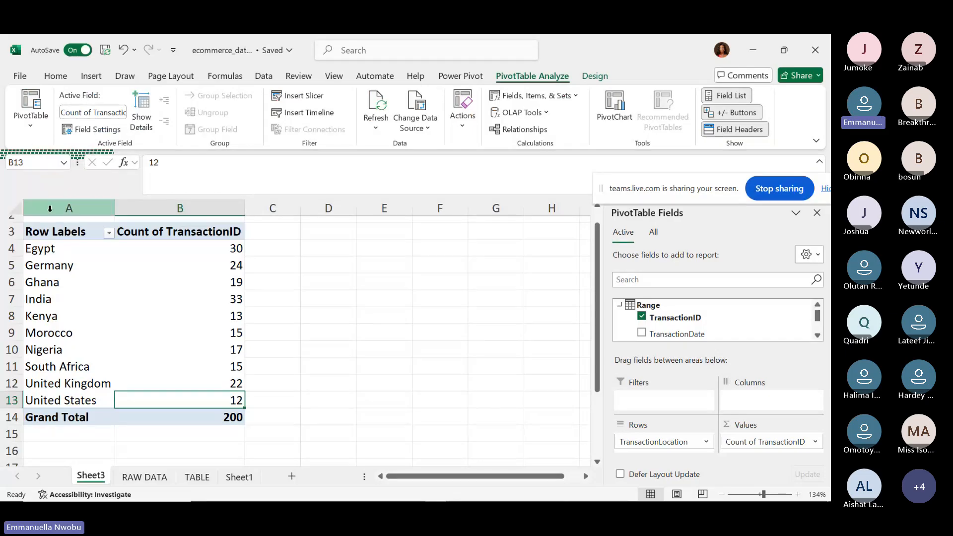
Rename the A3 Row Labels header to TransactionLocation and autofit column A.
click(60, 233)
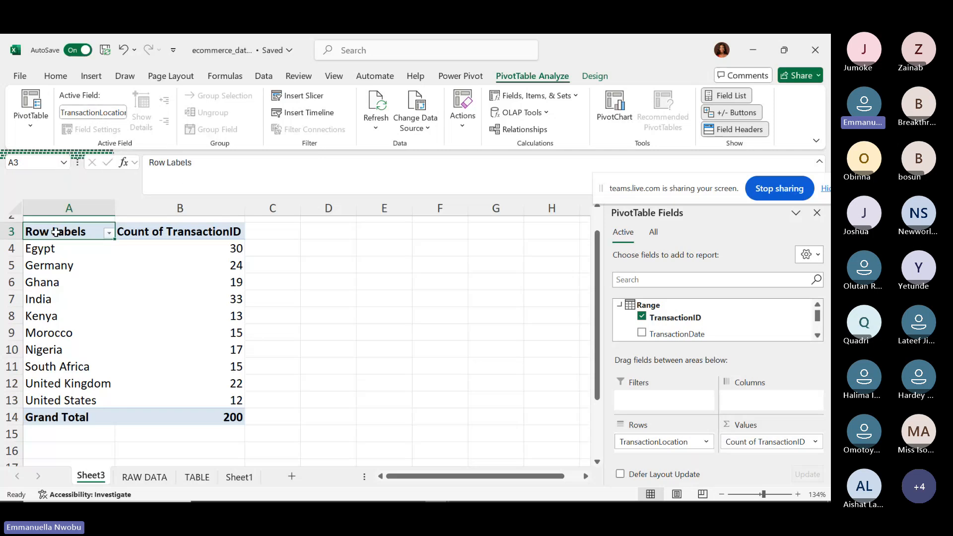
text(Transa)
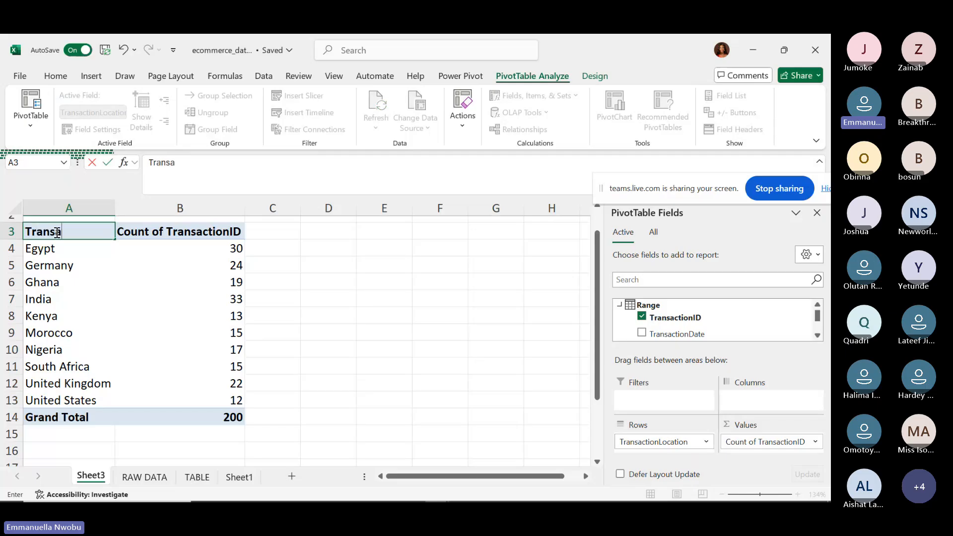
text(ctionLoc)
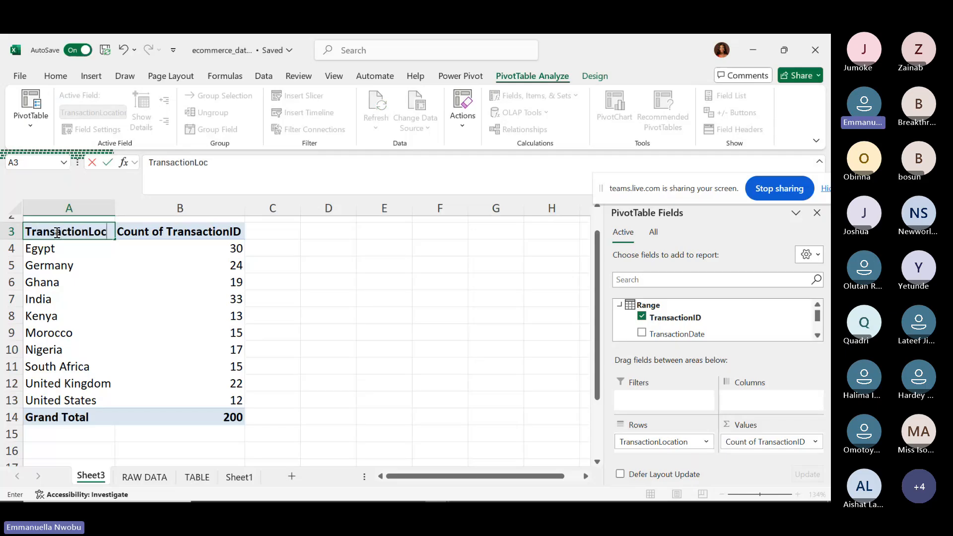
text(ation)
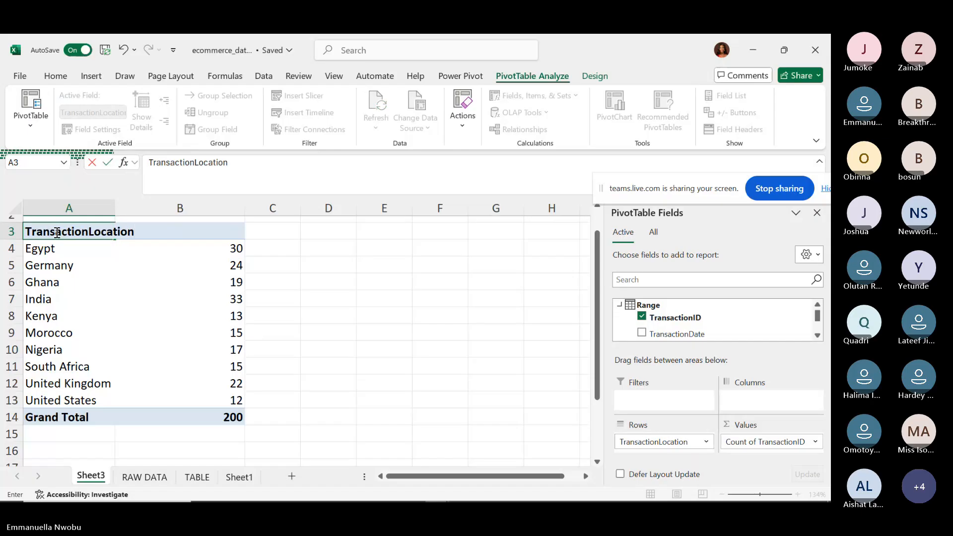
key(Return)
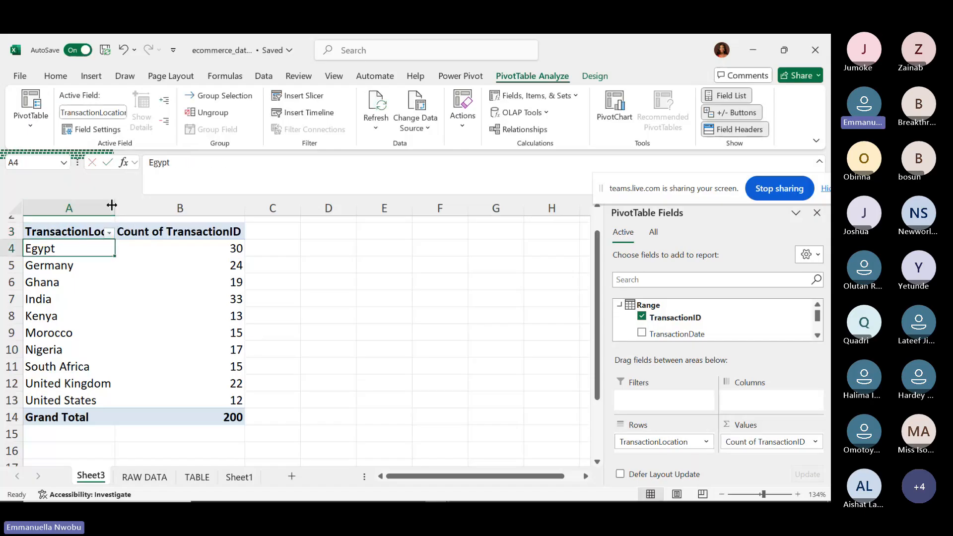
double_click(113, 205)
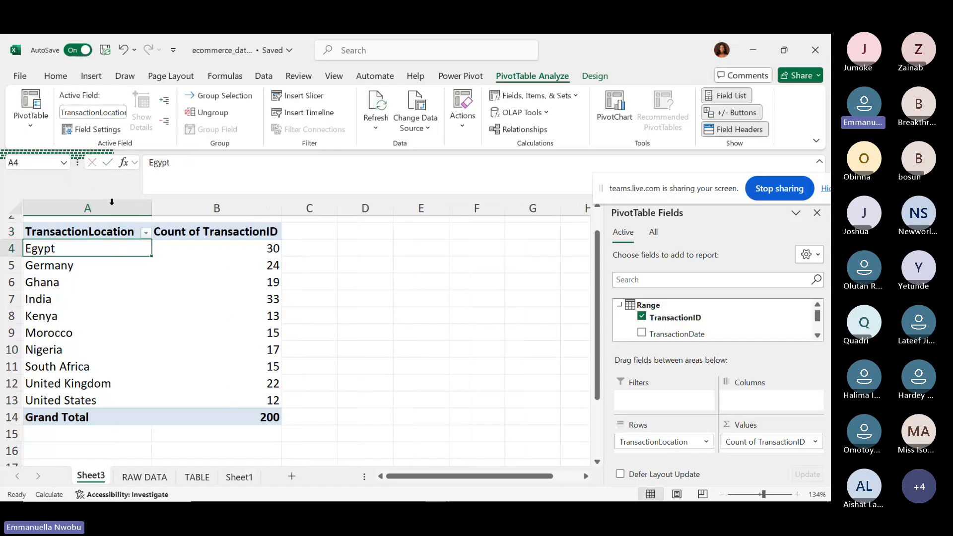
Remove 'Count of ' from the B3 header so it reads TransactionID.
click(122, 232)
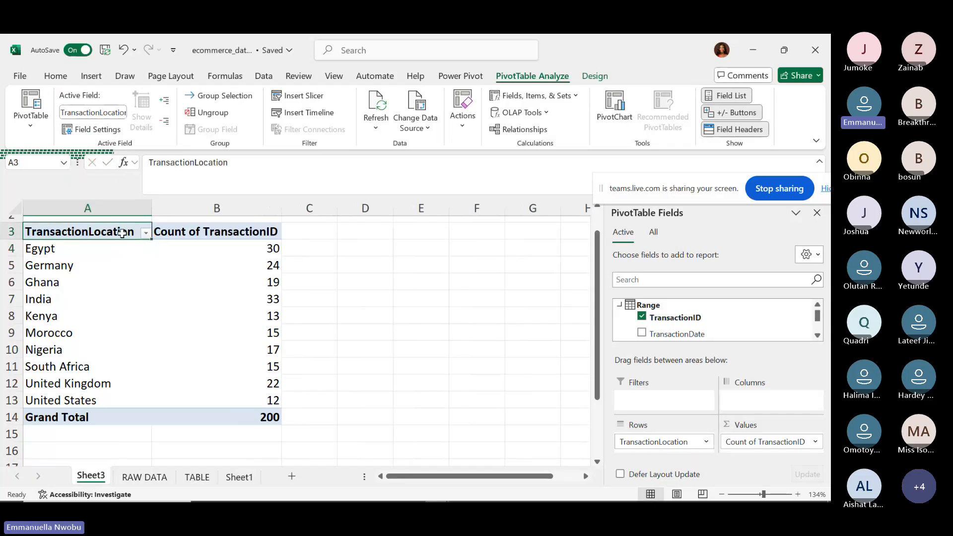
click(197, 230)
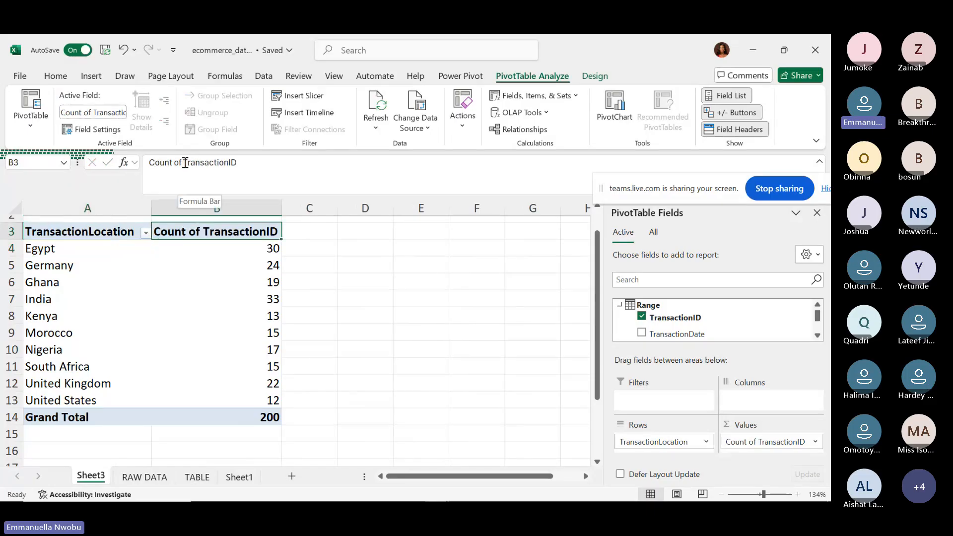
drag(185, 163, 137, 174)
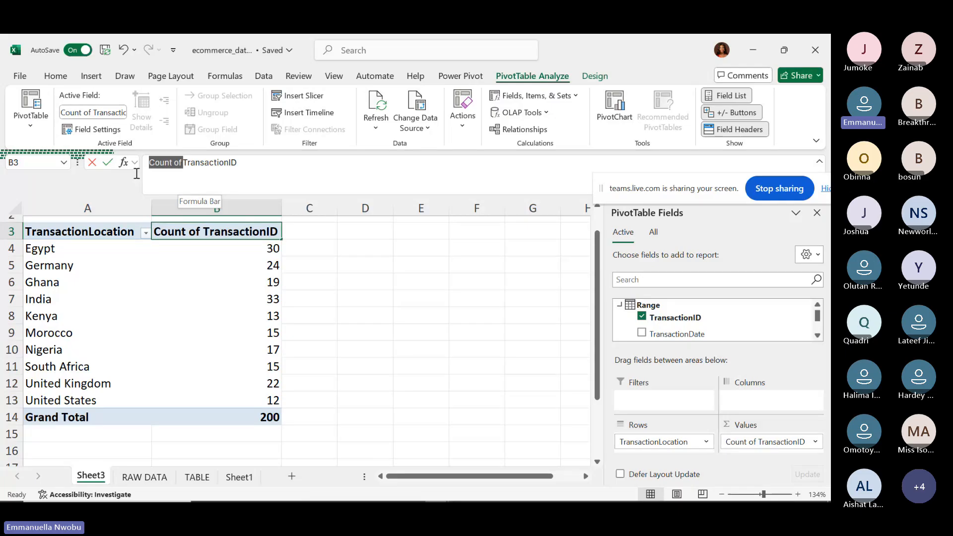
key(BackSpace)
key(Return)
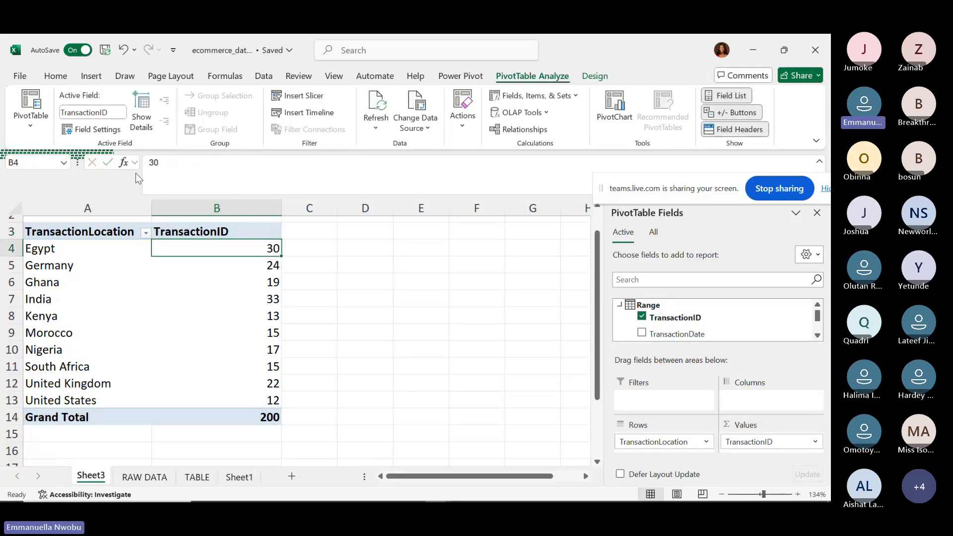
click(124, 234)
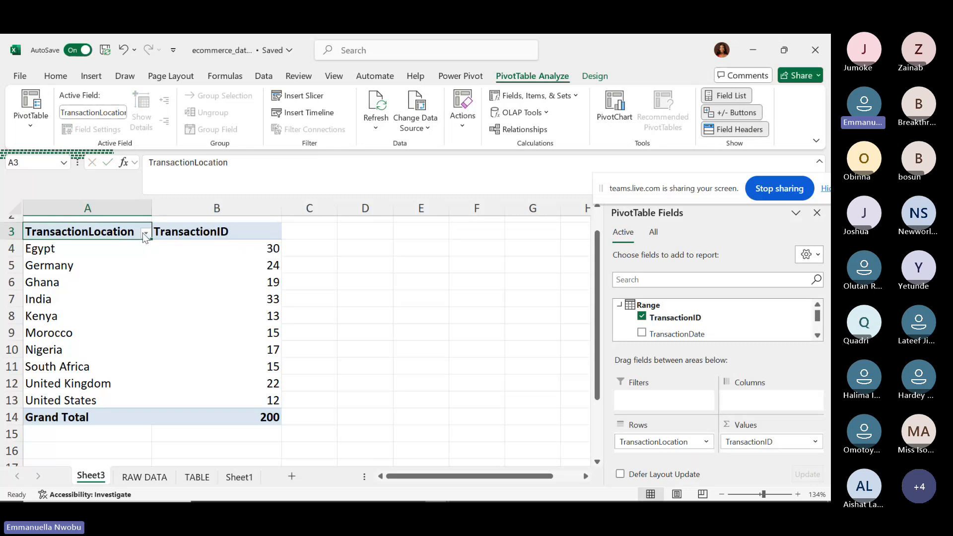
click(144, 234)
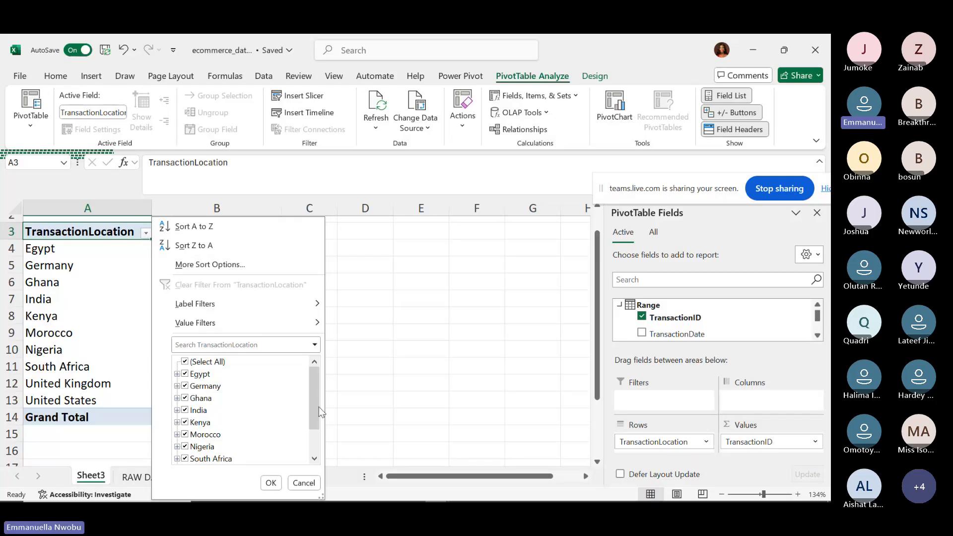
click(185, 362)
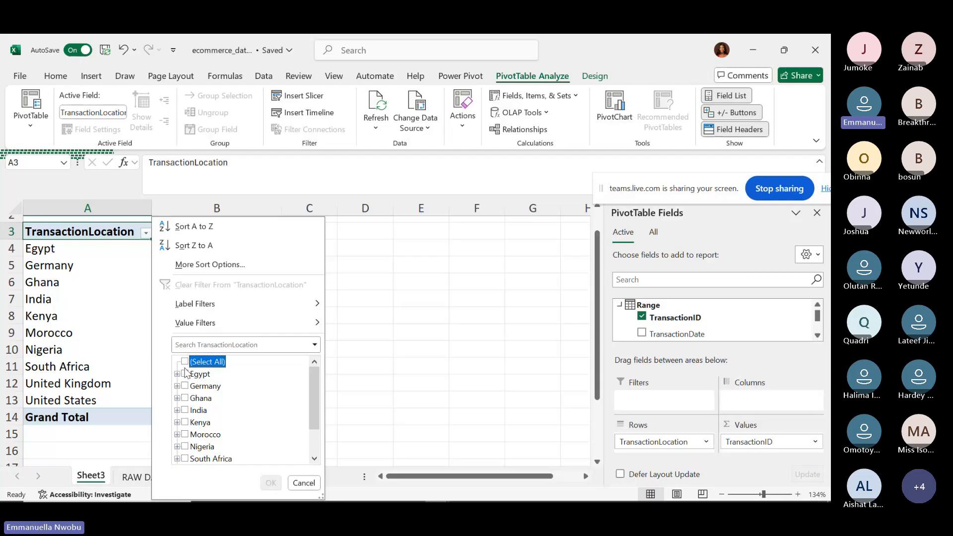
click(185, 373)
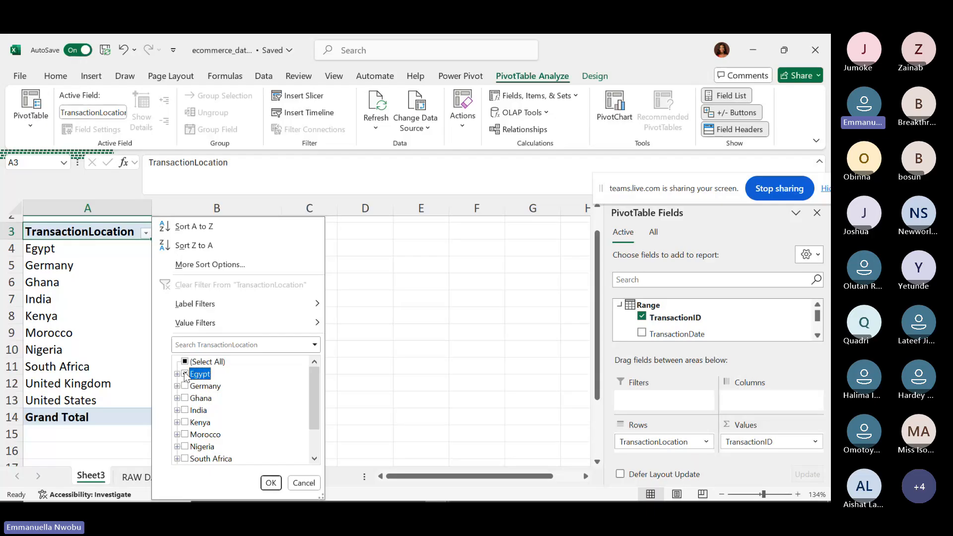
click(271, 482)
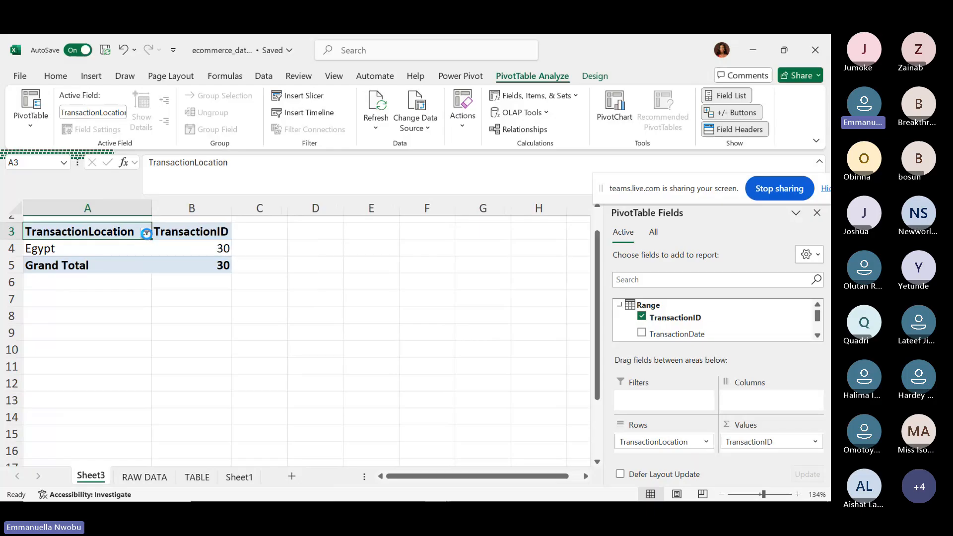
click(144, 233)
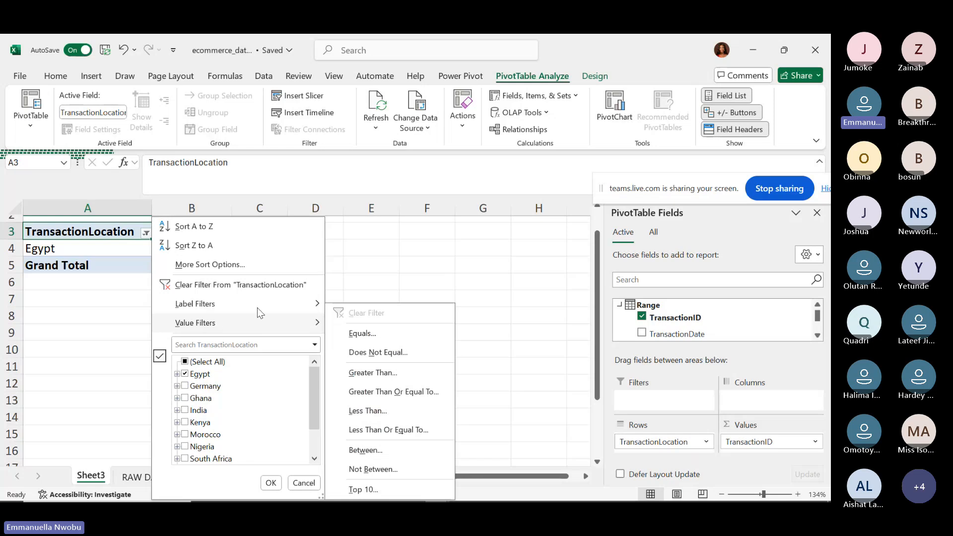
click(233, 285)
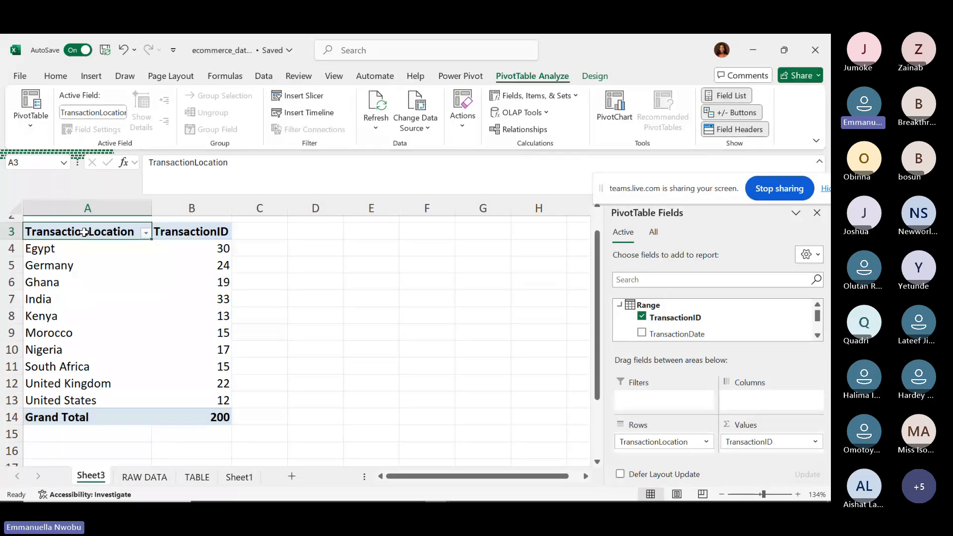
Clear the pivot table copy from D3:E14, leaving D3 selected as an empty cell.
key(ctrl+a)
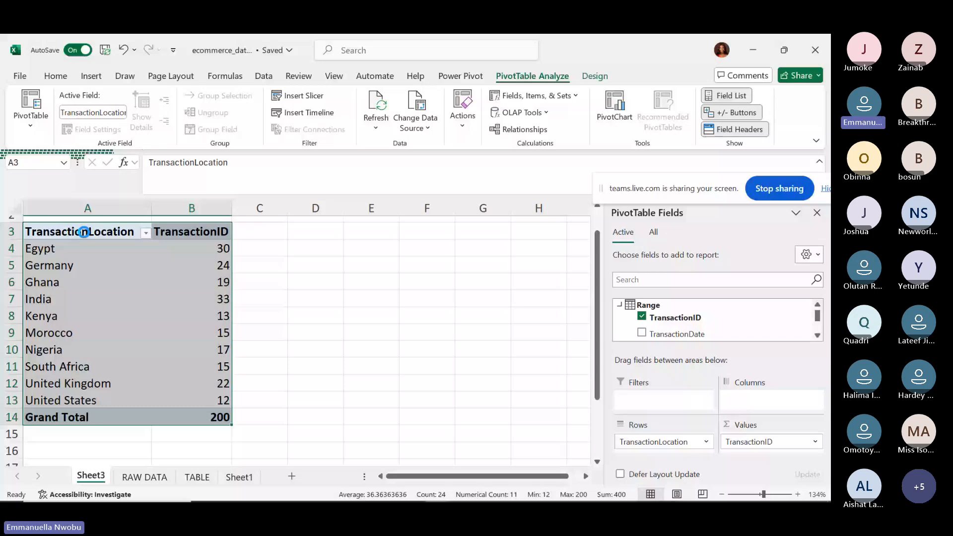
key(ctrl+c)
click(313, 232)
key(ctrl+v)
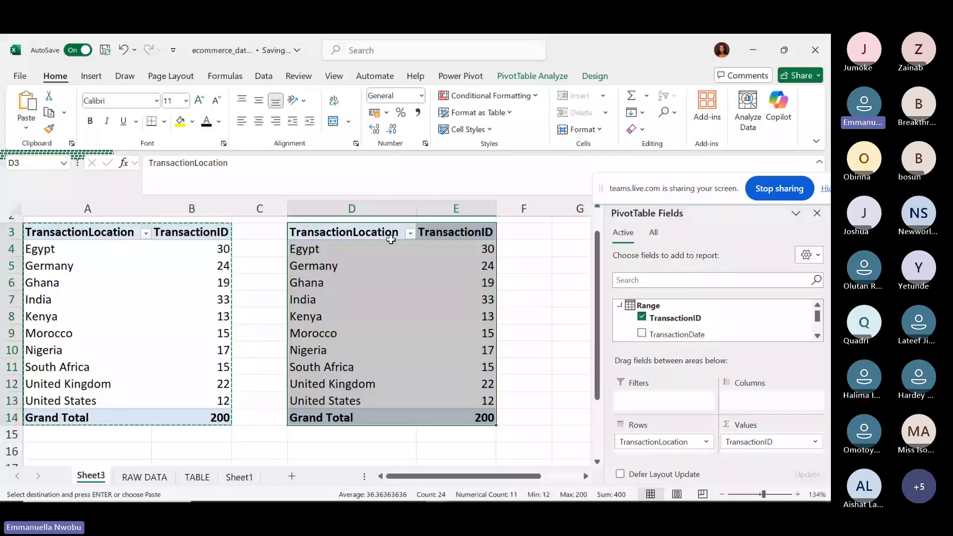
key(Delete)
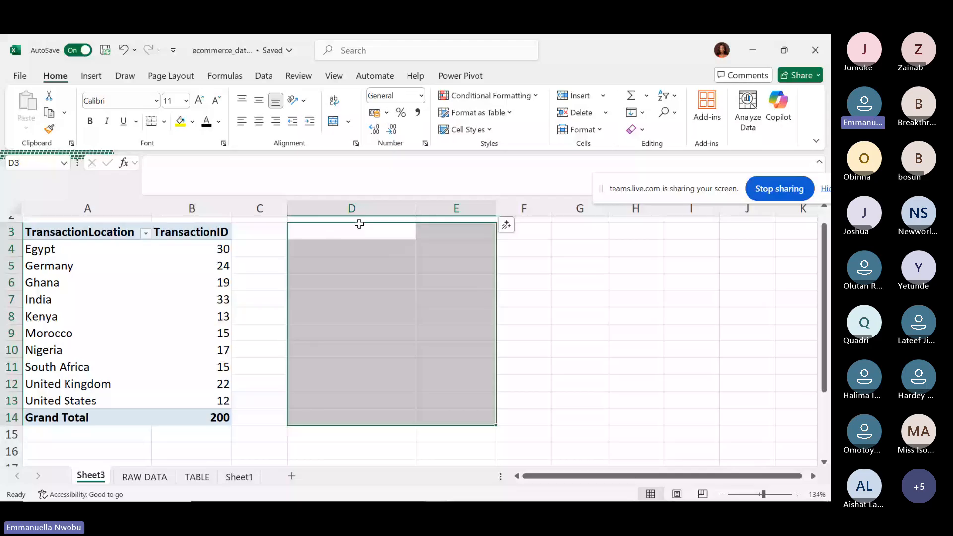
click(53, 250)
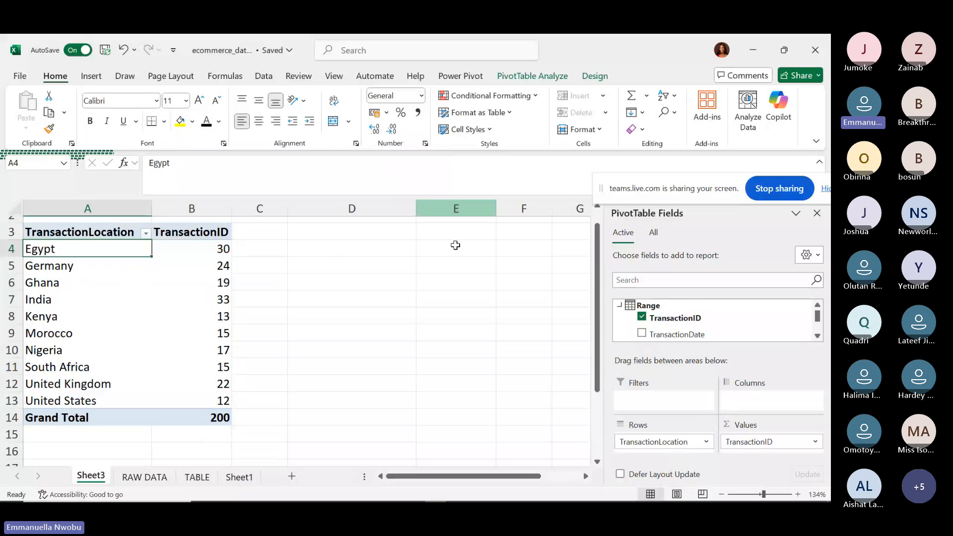
click(345, 233)
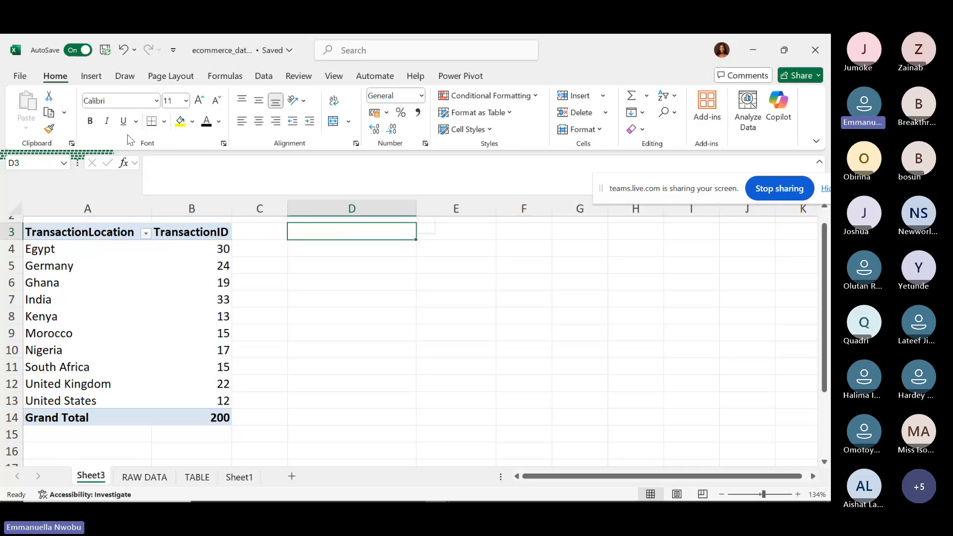
Insert a PivotTable from the Data Model at Sheet3!$D$3 and expand the Range table's fields.
click(88, 80)
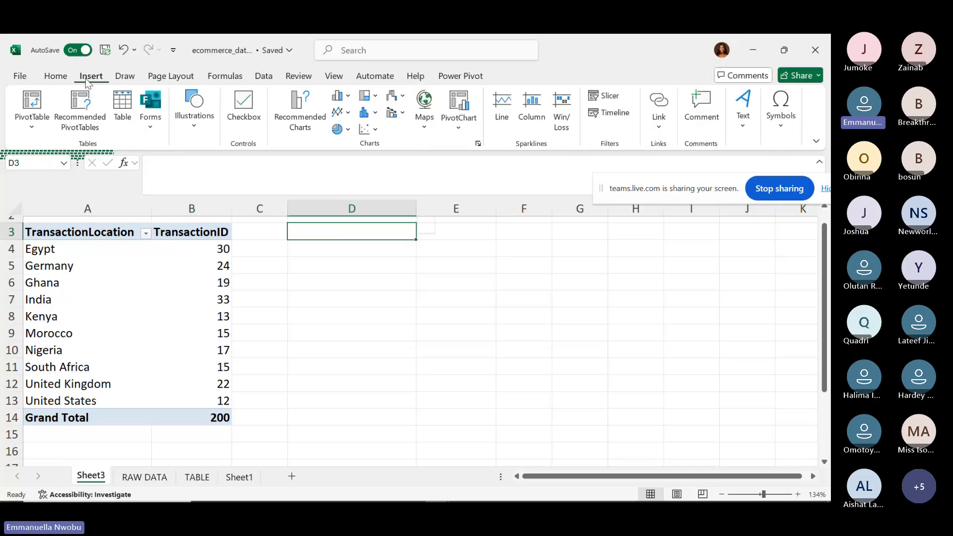
click(34, 131)
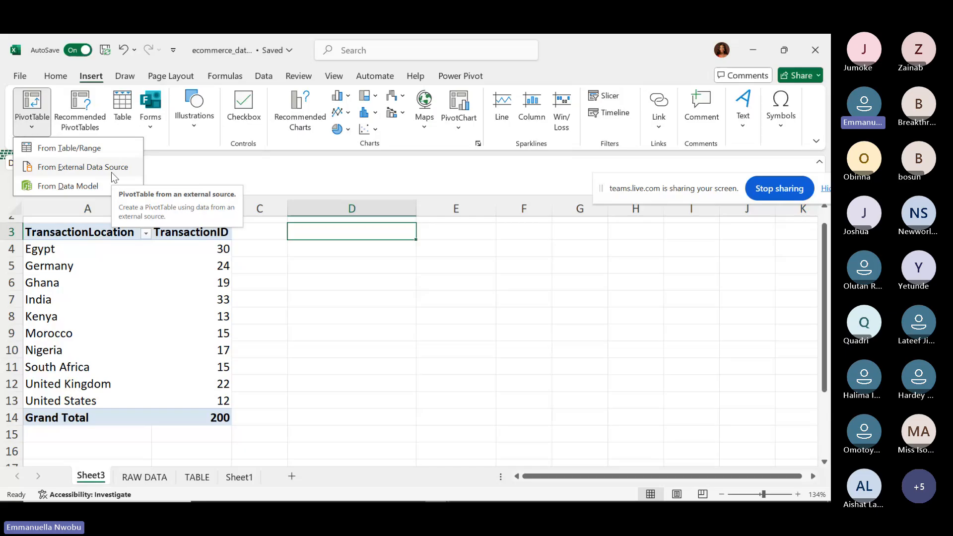
click(70, 187)
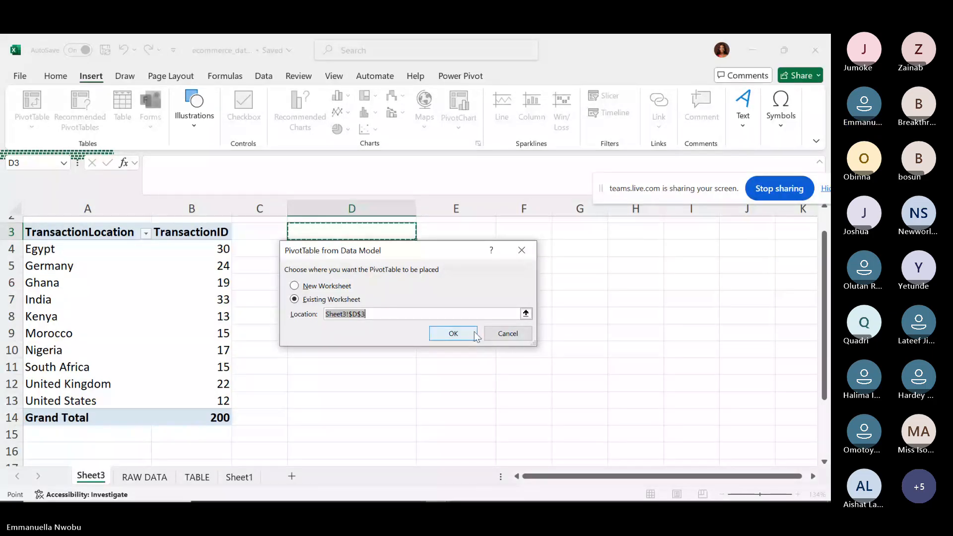
click(455, 337)
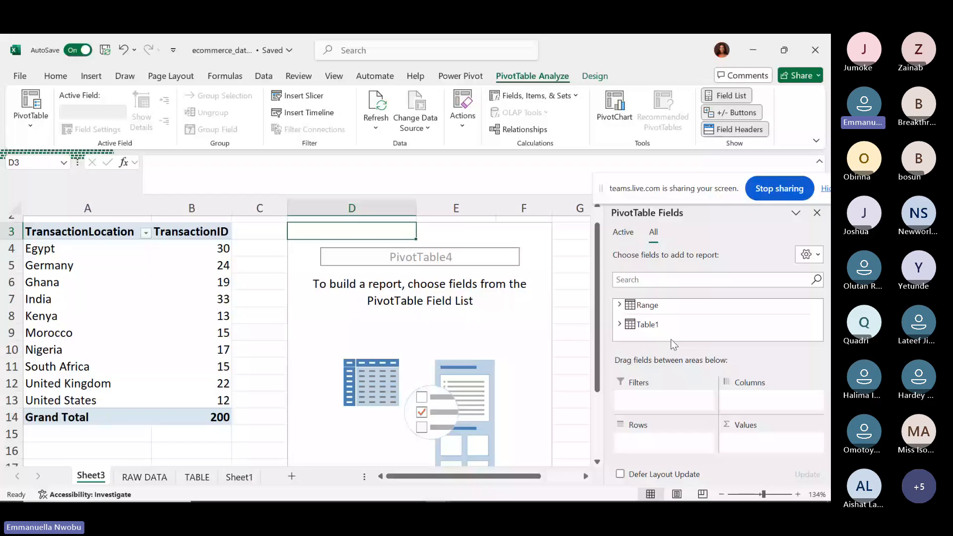
click(618, 306)
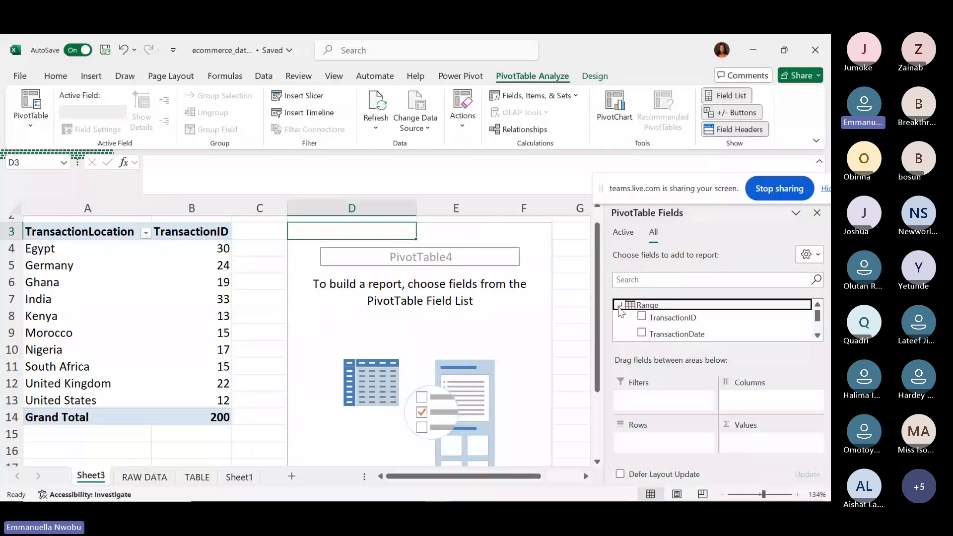
Put TransactionLocation in Rows and Sum of TransactionAmount in Values, totalling 202336.1.
click(817, 335)
click(817, 334)
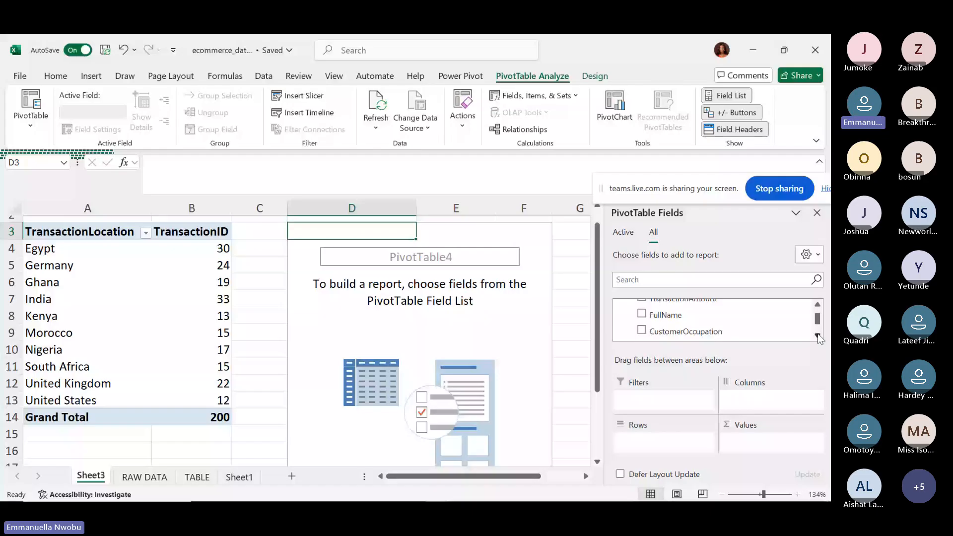
scroll(817, 334, down, 1)
click(642, 318)
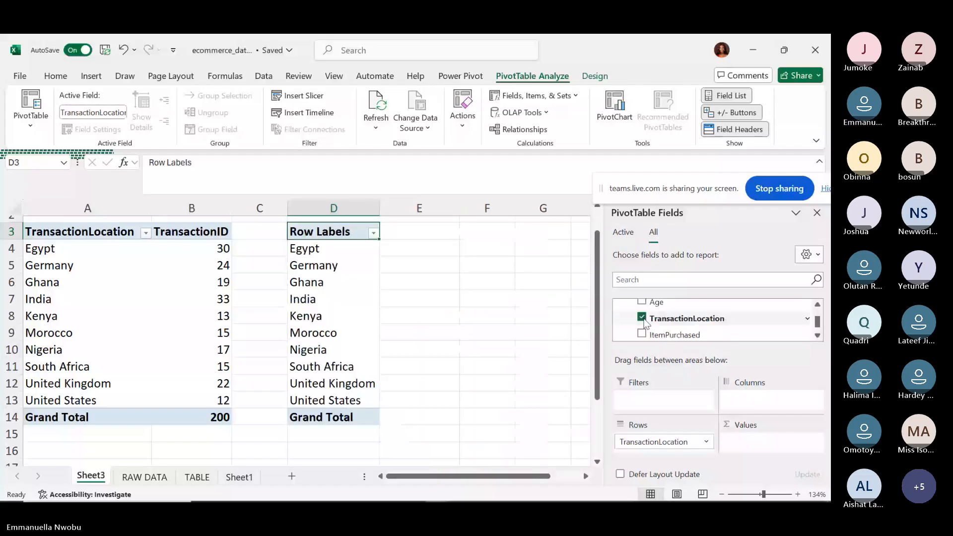
scroll(818, 338, up, 3)
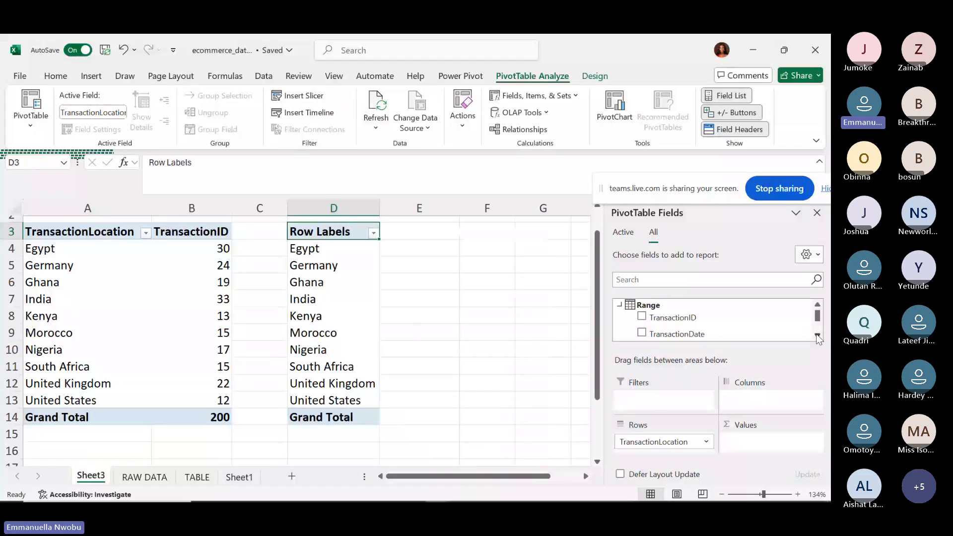
scroll(819, 338, down, 1)
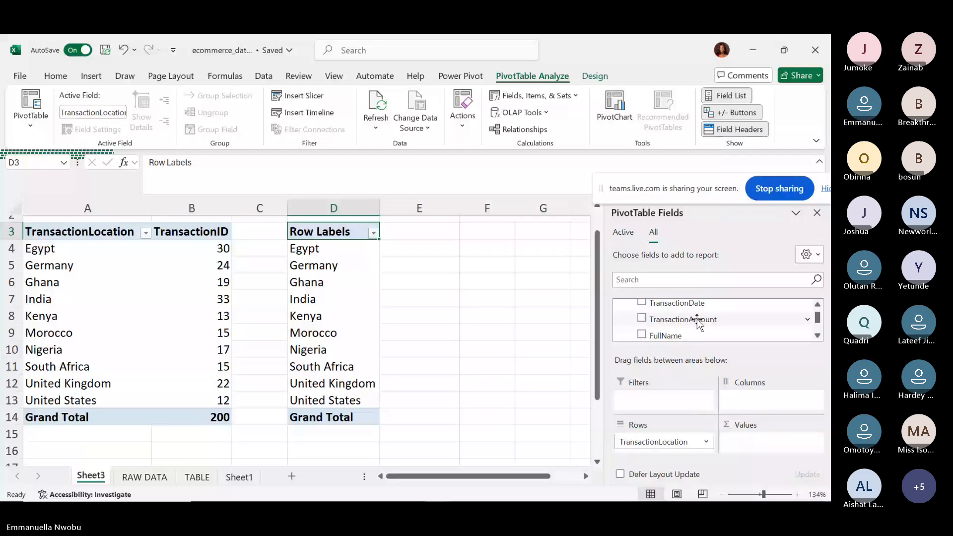
drag(698, 320, 754, 441)
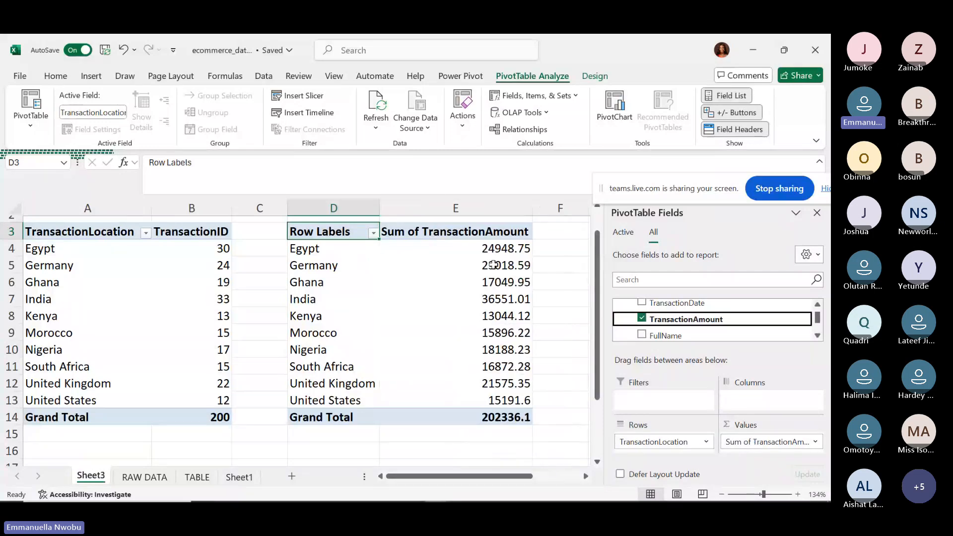
mouse_move(491, 265)
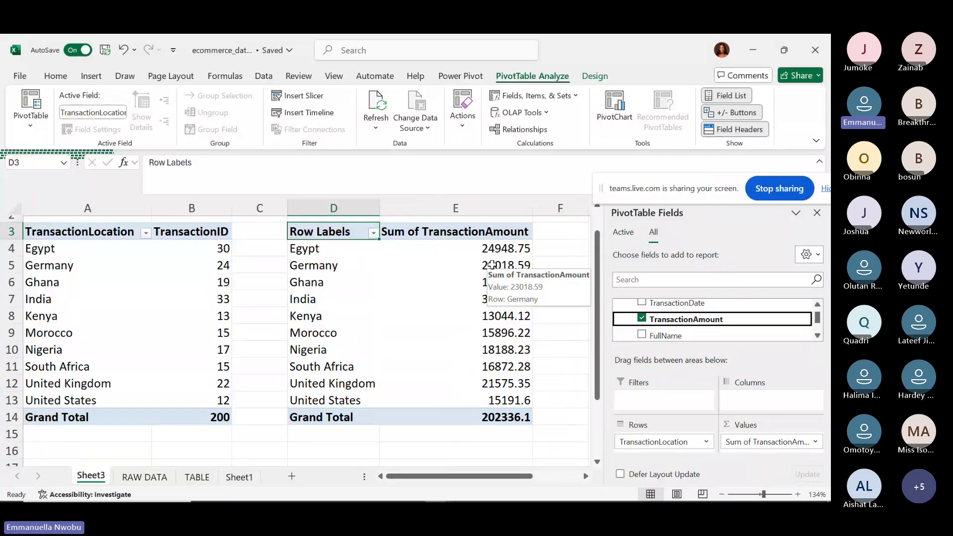
click(489, 248)
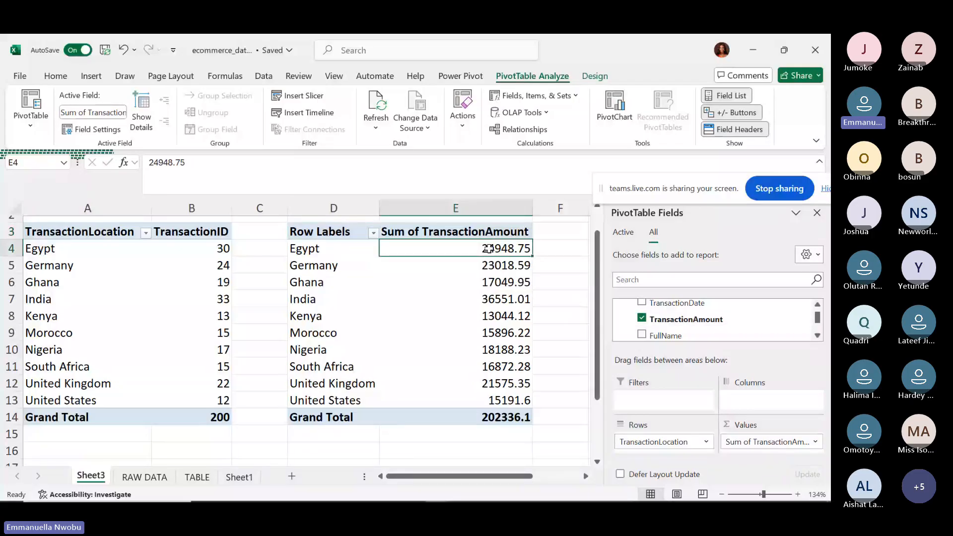
Format E4:E14 as Number with two decimals and 1000 separators, then type TransactionLocation into D3.
key(ctrl+shift+Down)
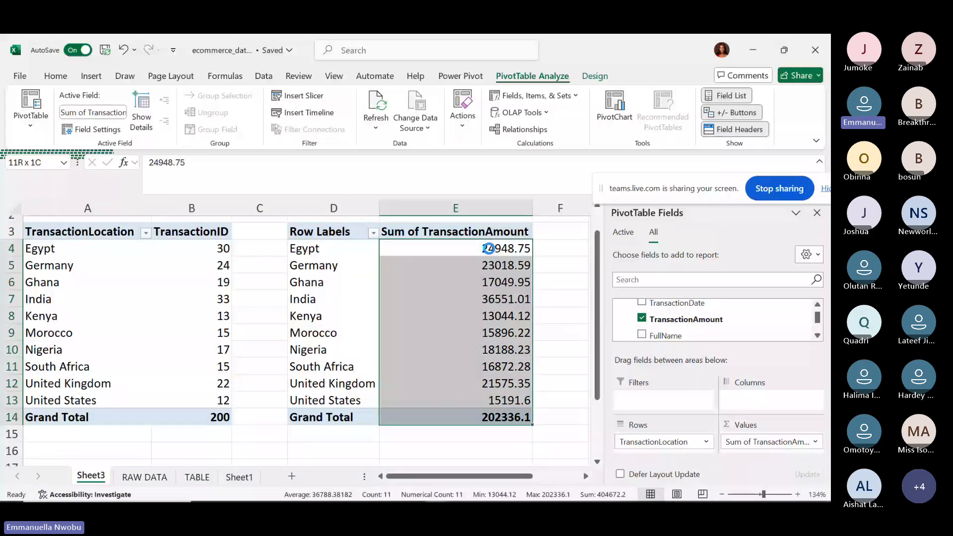
key(ctrl+1)
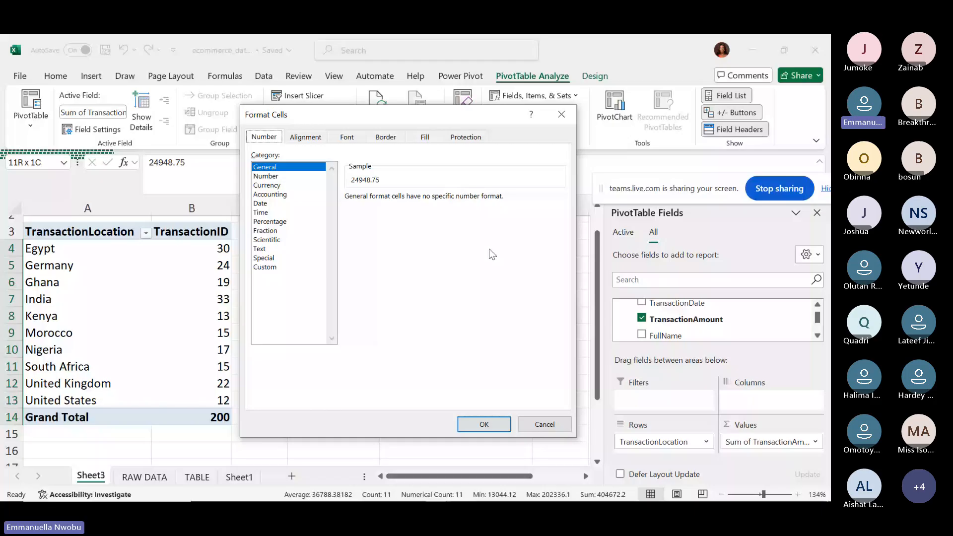
click(268, 176)
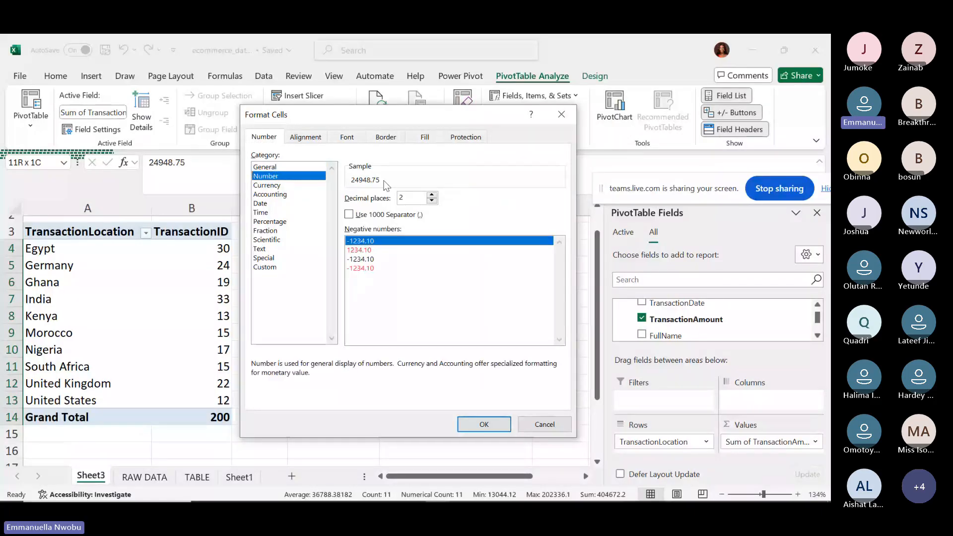
click(349, 215)
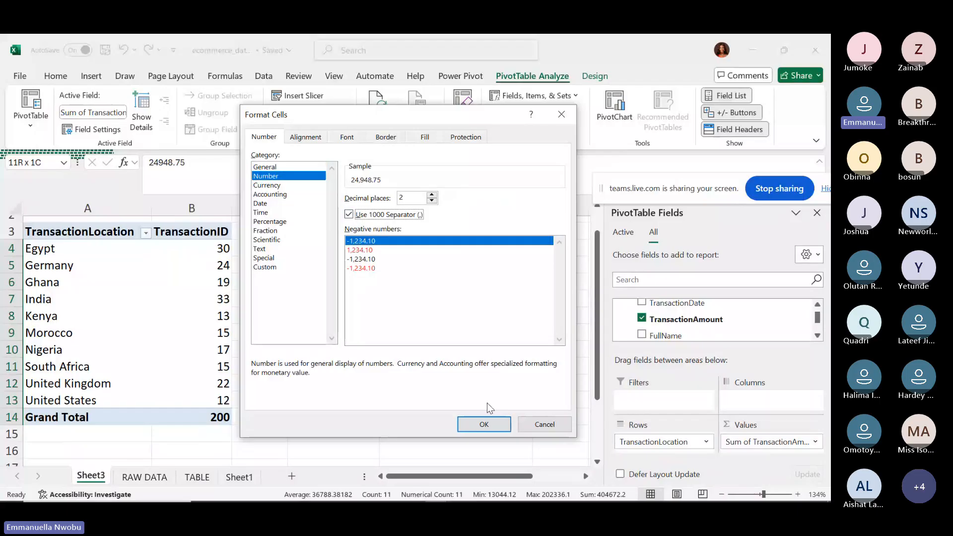
click(483, 430)
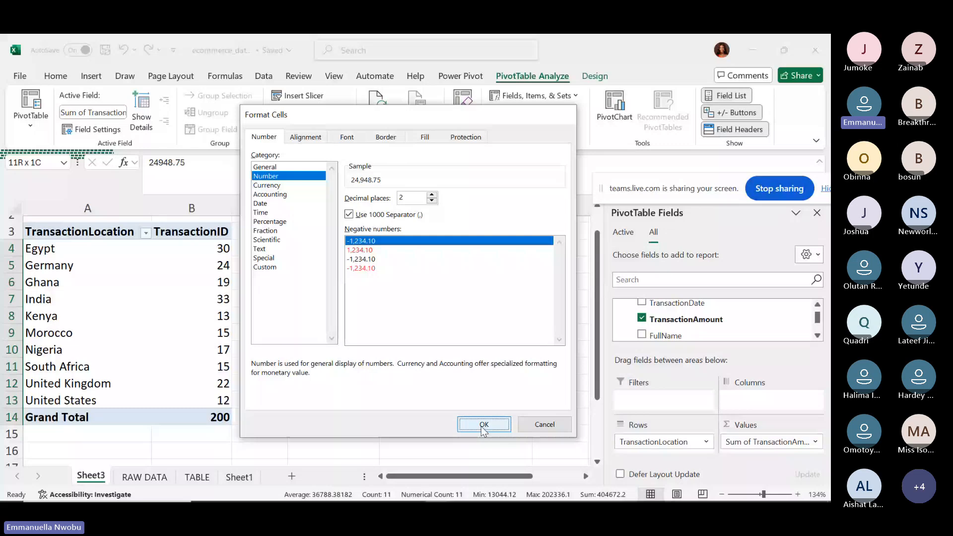
click(482, 427)
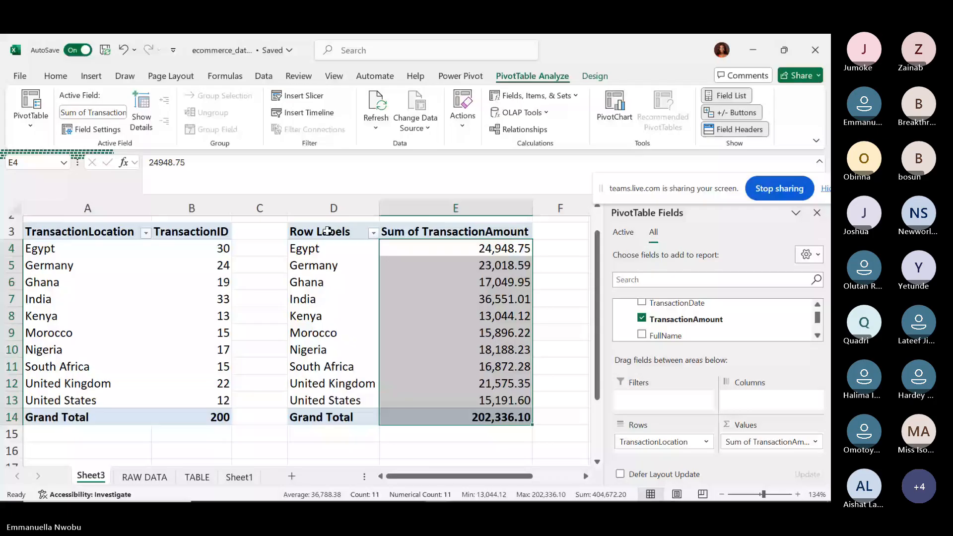
click(327, 231)
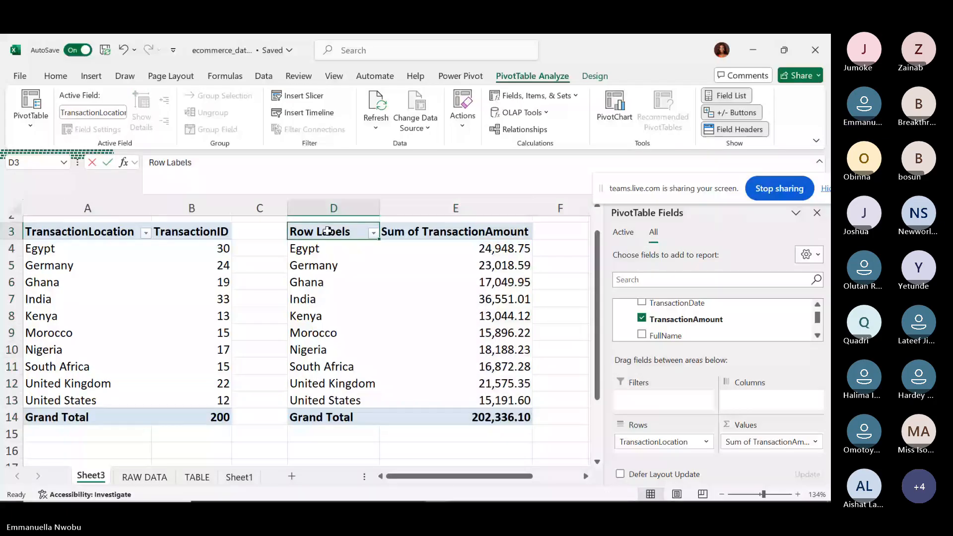
text(Tran)
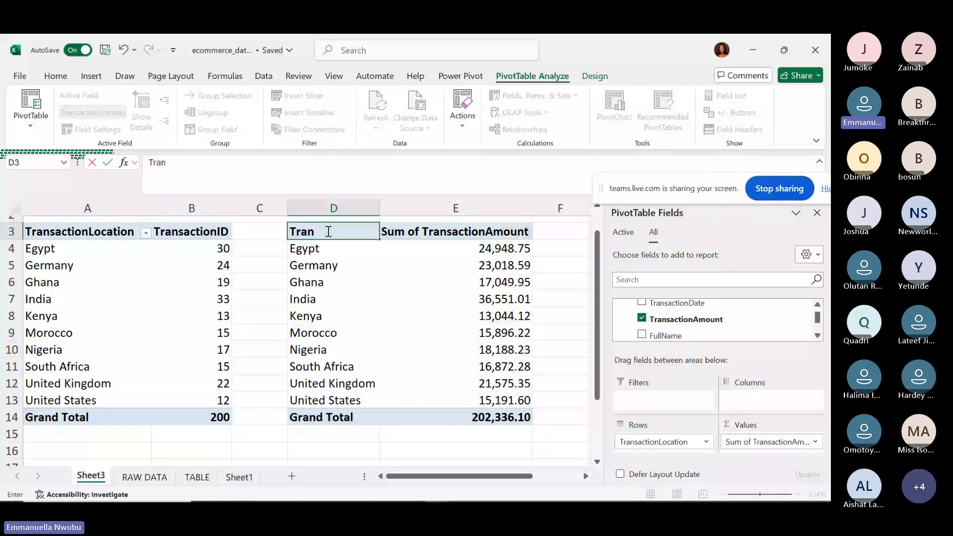
text(sactionLocation)
Commit TransactionLocation as the D3 header and widen column D so it fits.
key(Return)
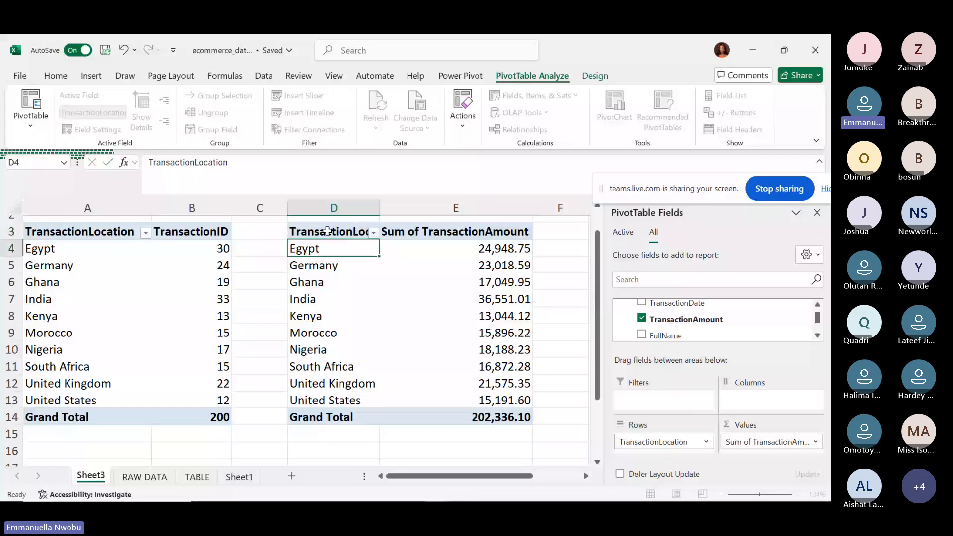
key(Right)
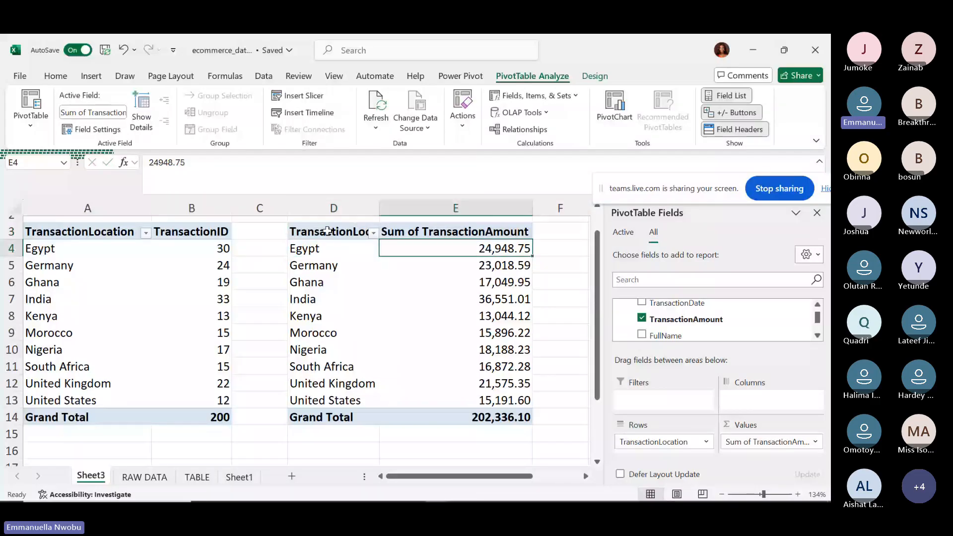
key(Up)
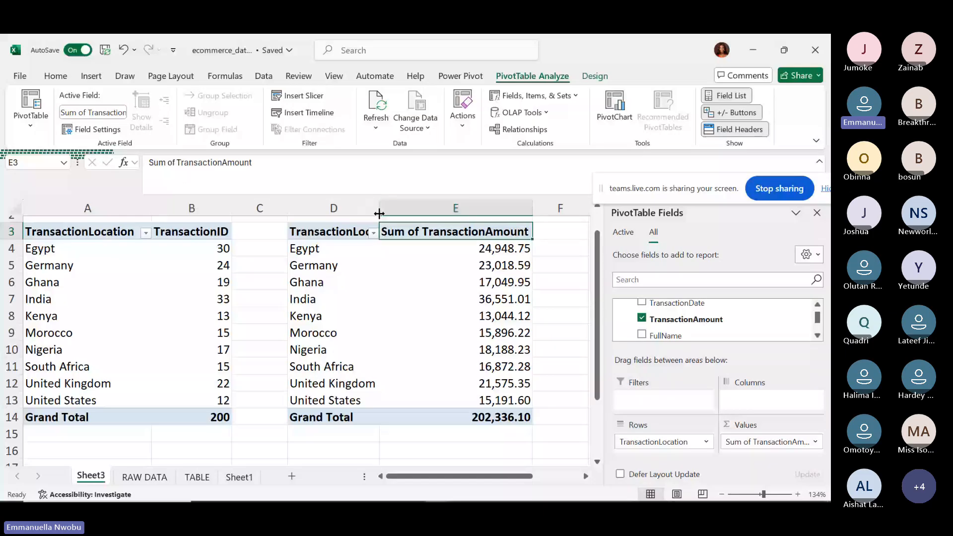
drag(379, 214, 415, 208)
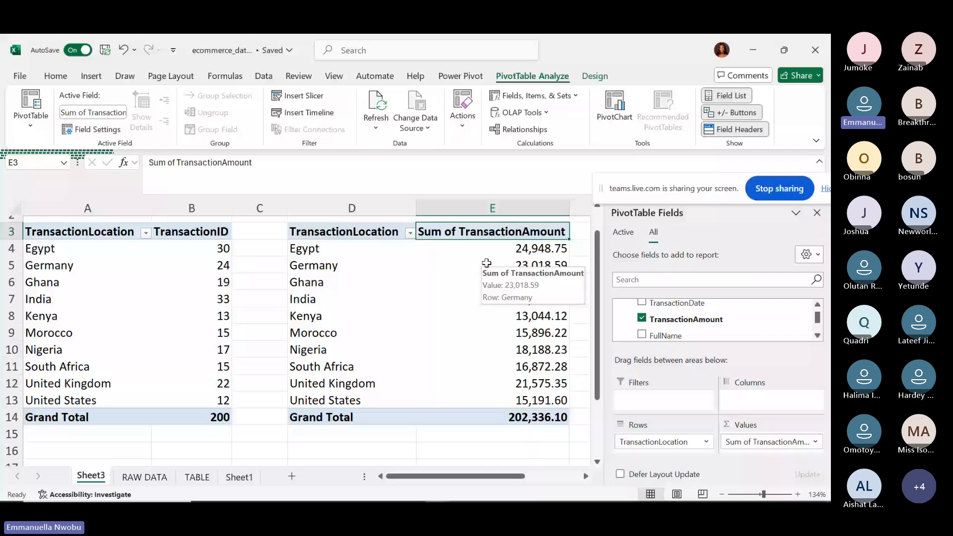
Switch the pivot values to Average of TransactionAmount, e.g. Kenya 1,003.39, Grand Total 1,011.68.
click(473, 316)
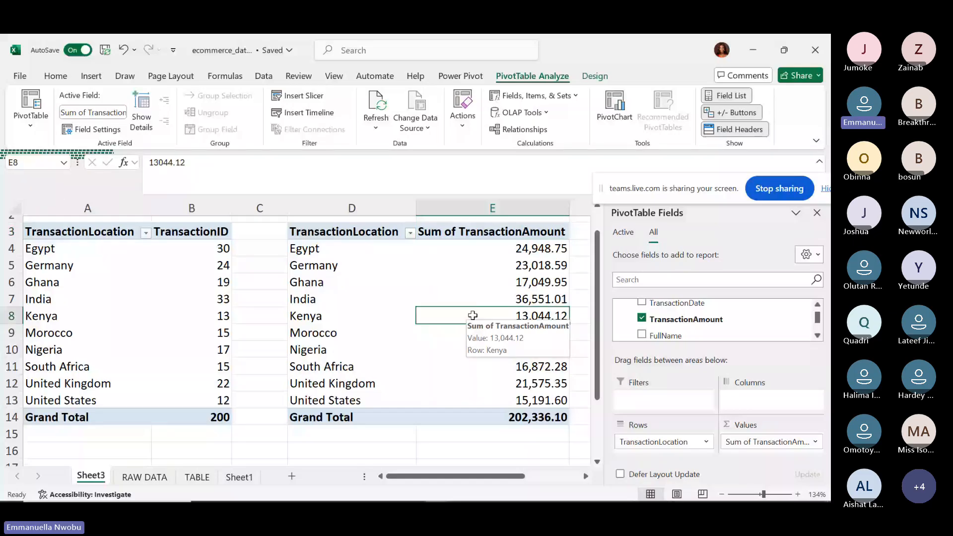
right_click(473, 317)
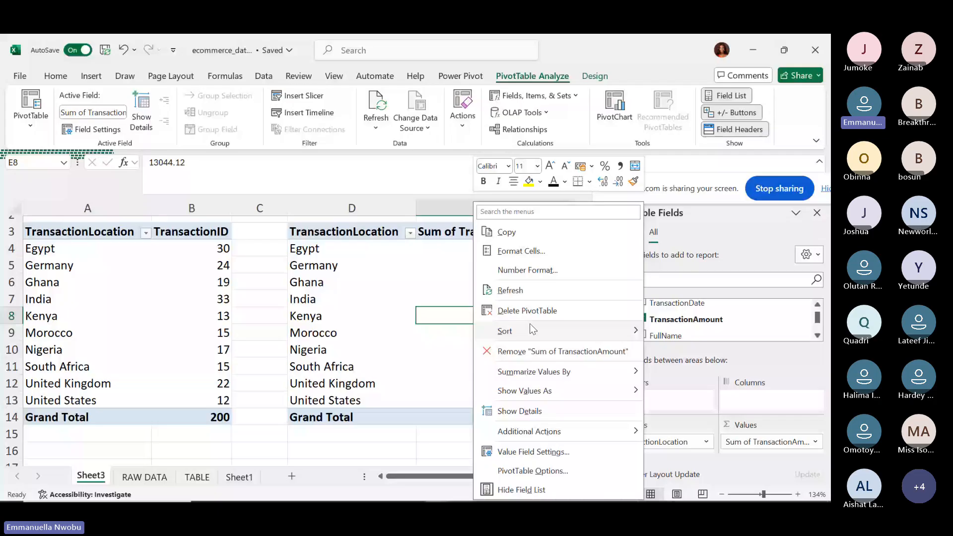
click(551, 327)
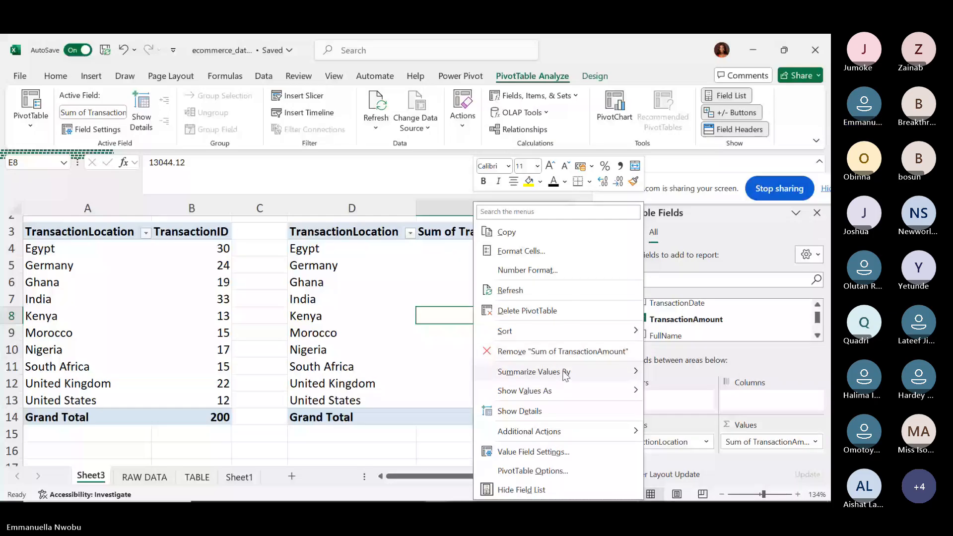
mouse_move(564, 377)
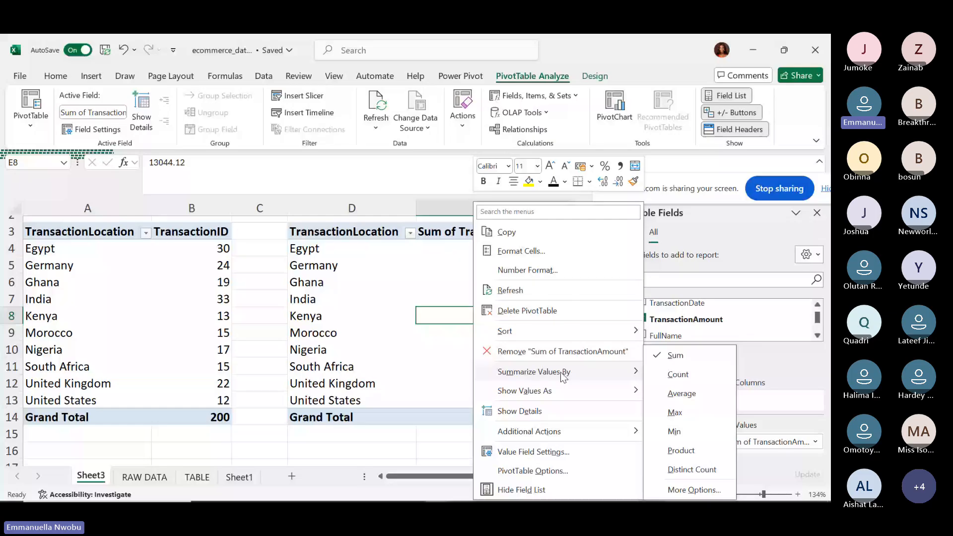
click(763, 435)
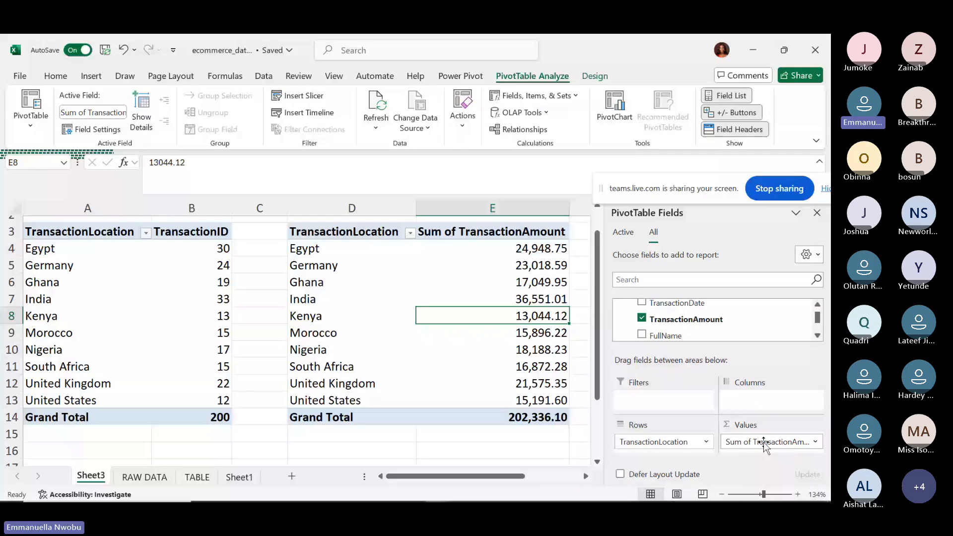
right_click(483, 316)
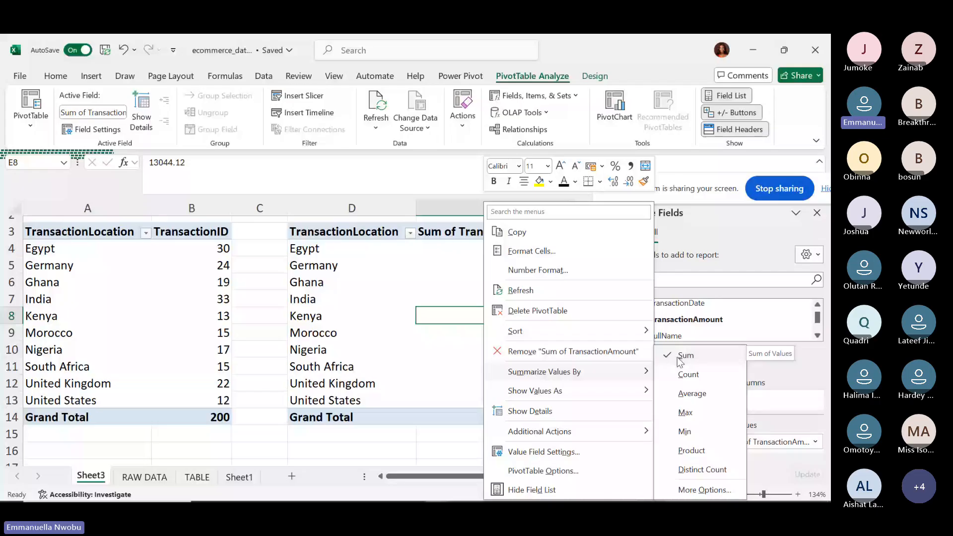
click(691, 394)
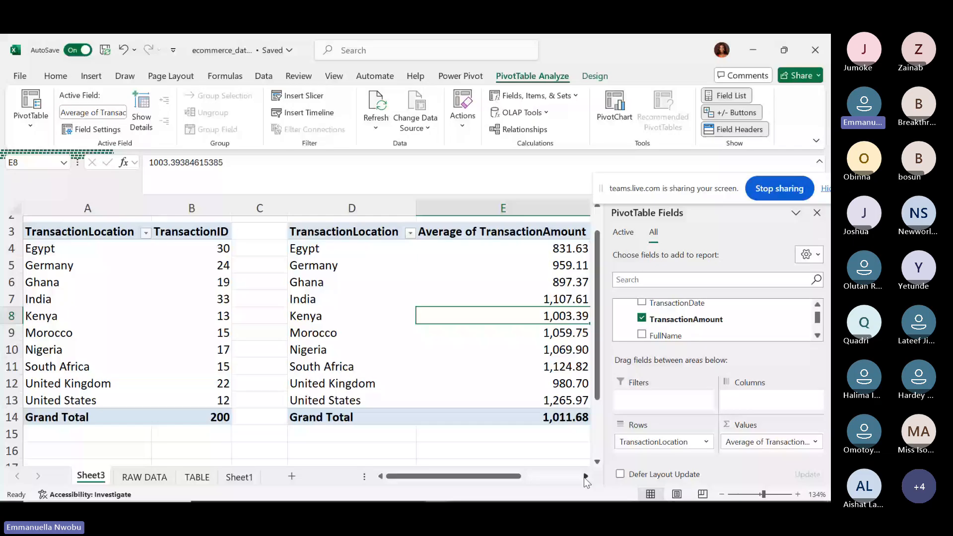
Summarize TransactionAmount by Max, e.g. India 1,983.56, with a 1,985.62 grand total.
click(585, 476)
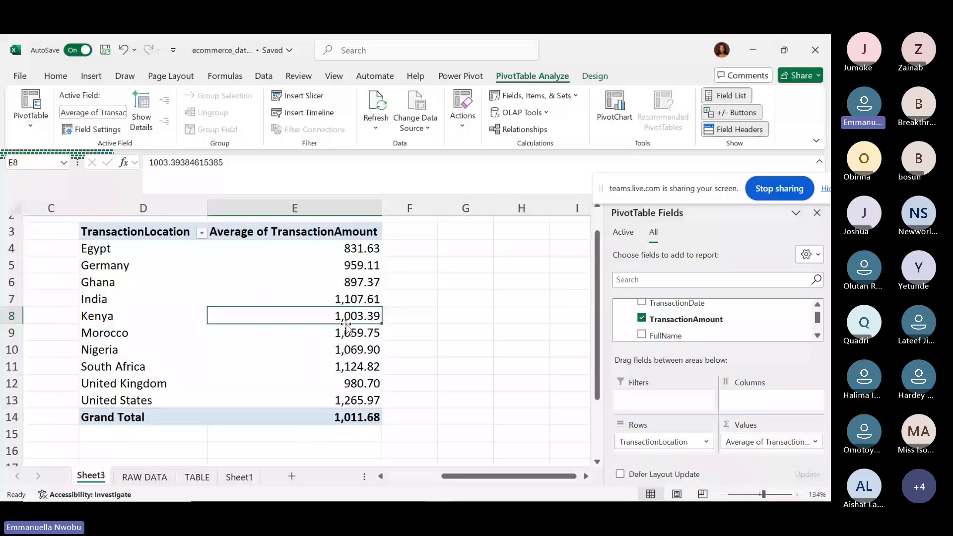
click(321, 365)
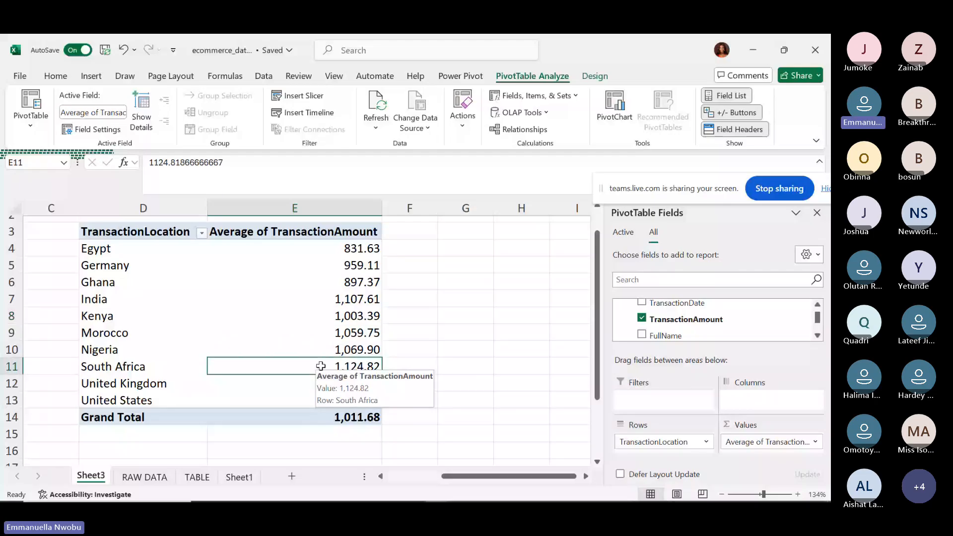
right_click(321, 365)
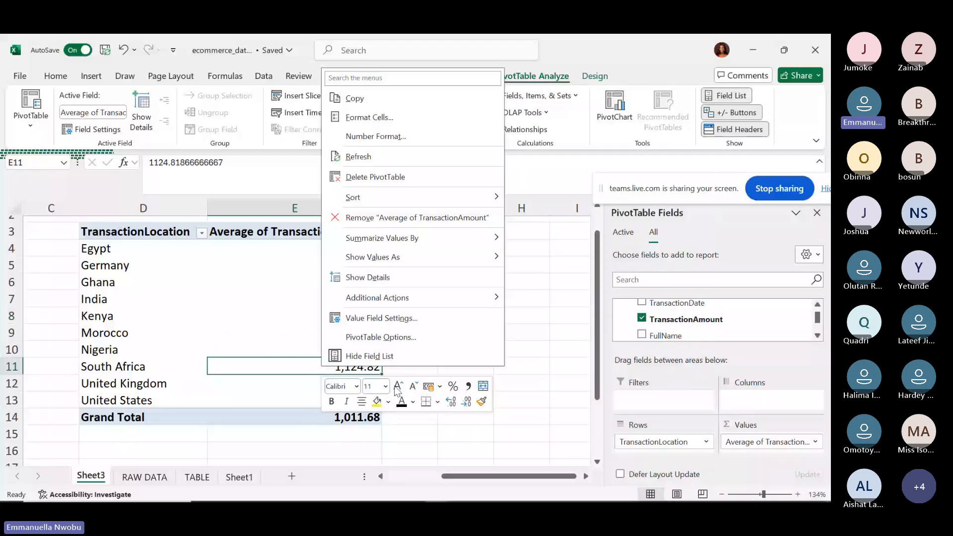
click(434, 255)
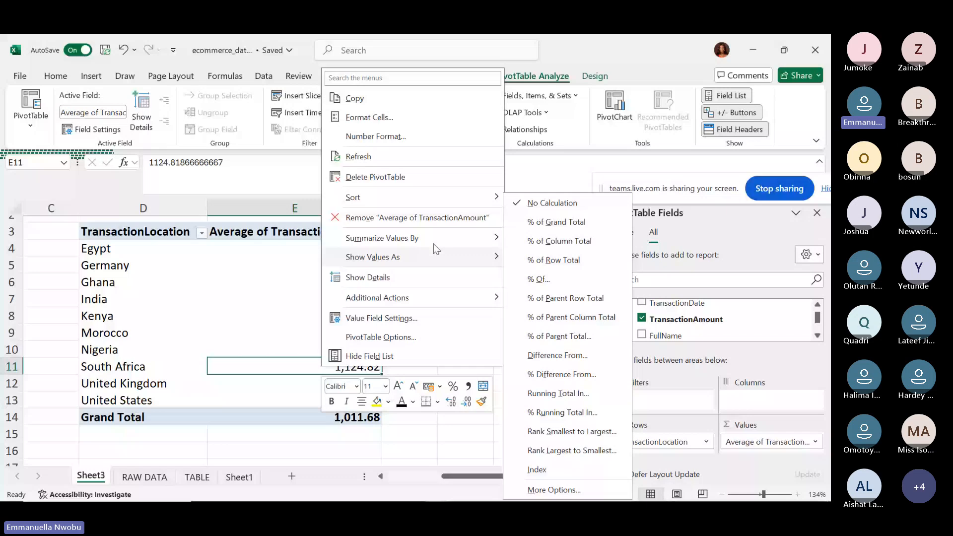
click(433, 242)
click(539, 296)
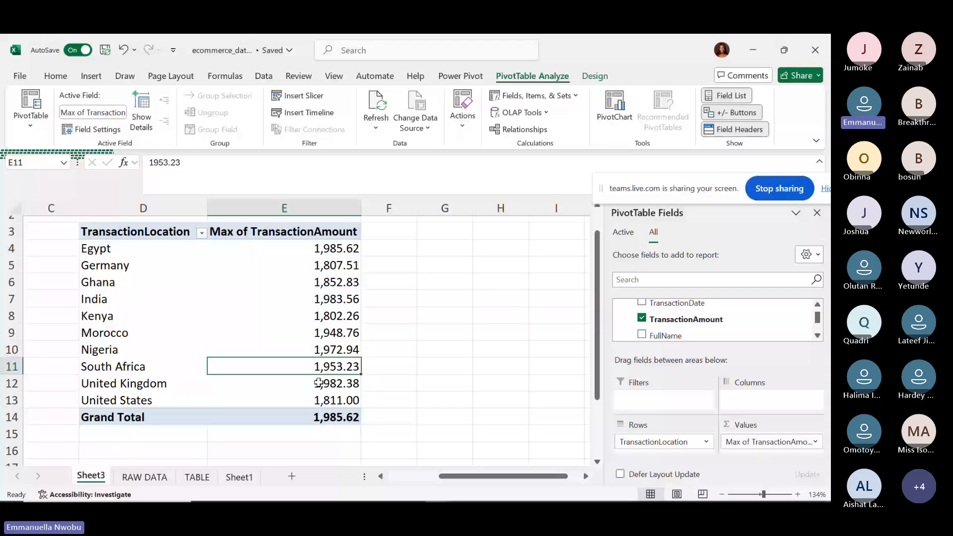
click(304, 294)
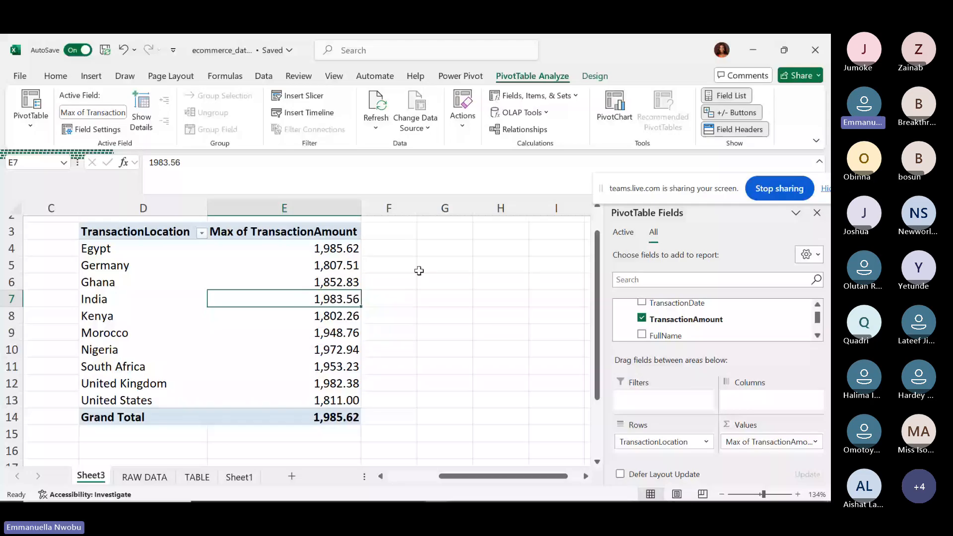
click(352, 248)
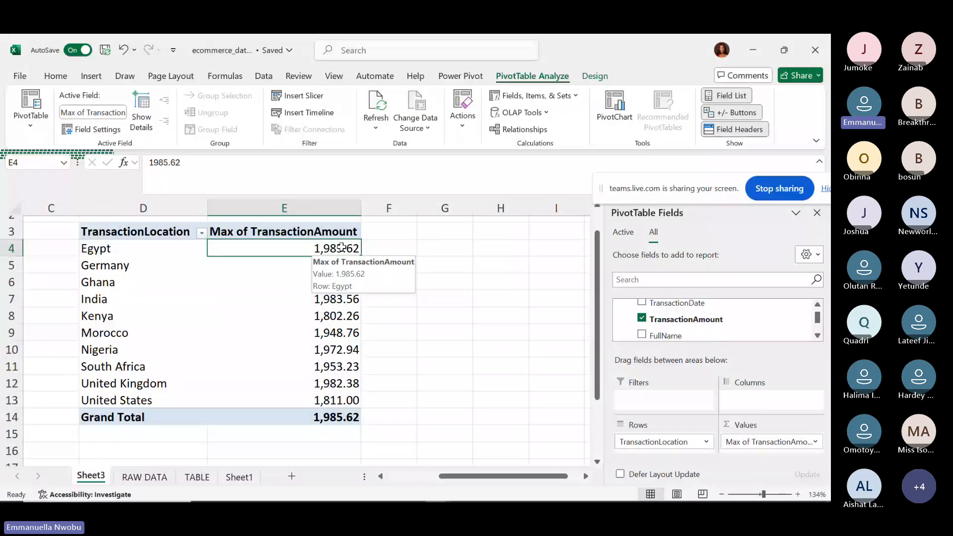
Summarize TransactionAmount by its minimum for each location.
right_click(286, 246)
mouse_move(411, 370)
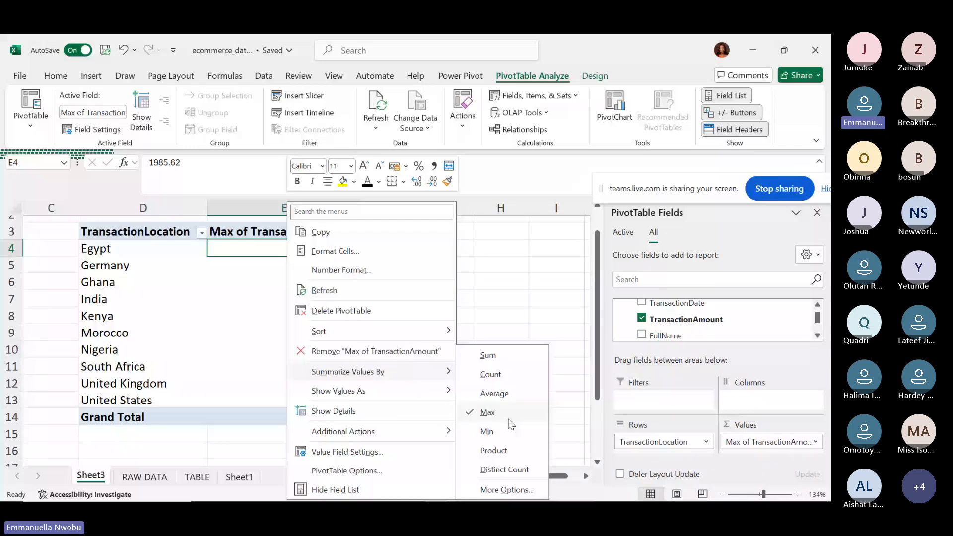
click(491, 431)
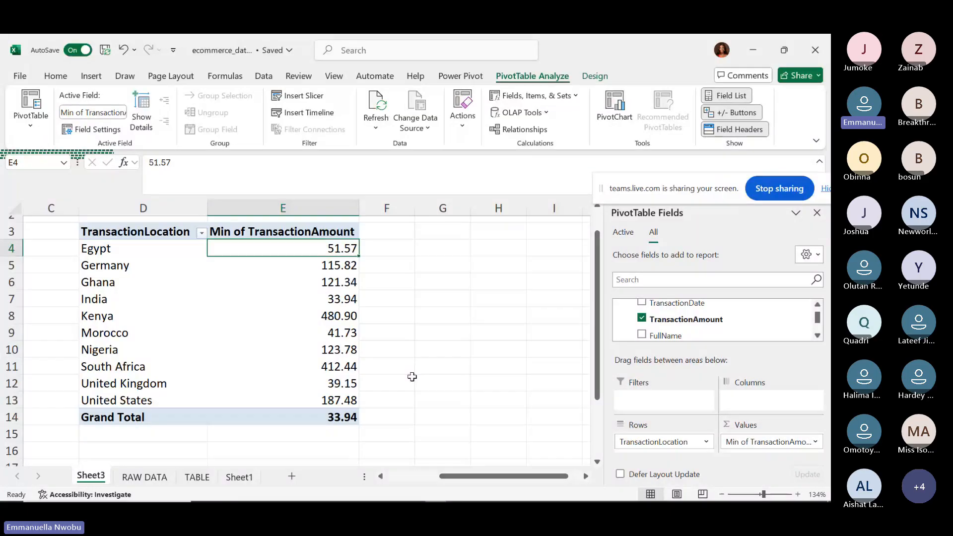
click(334, 298)
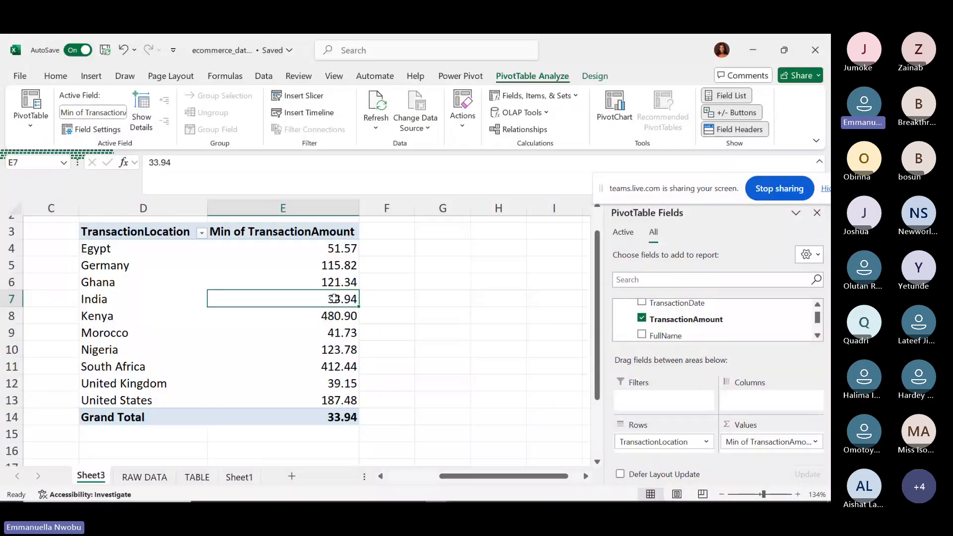
Return the values to Sum of TransactionAmount, e.g. India 36,551.01, totalling 202,336.10.
right_click(333, 298)
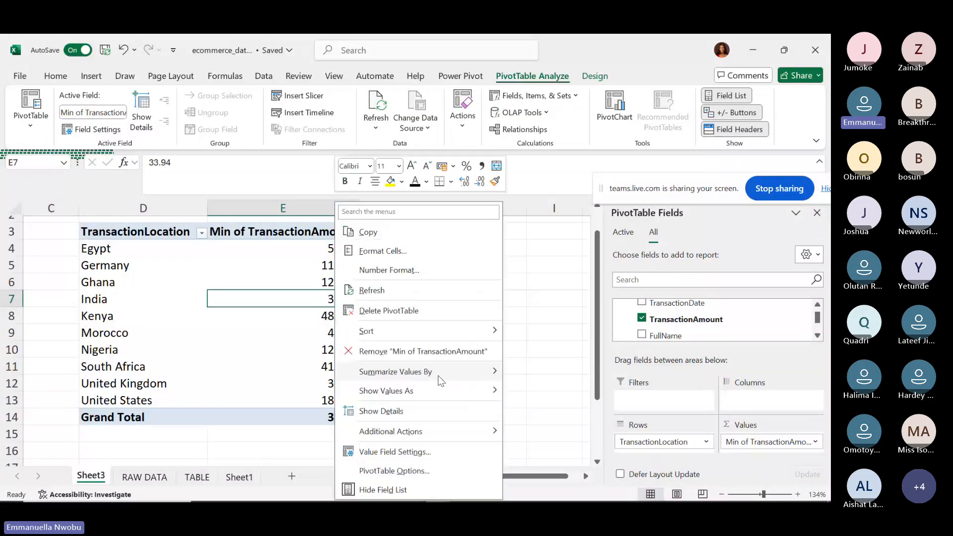
mouse_move(439, 380)
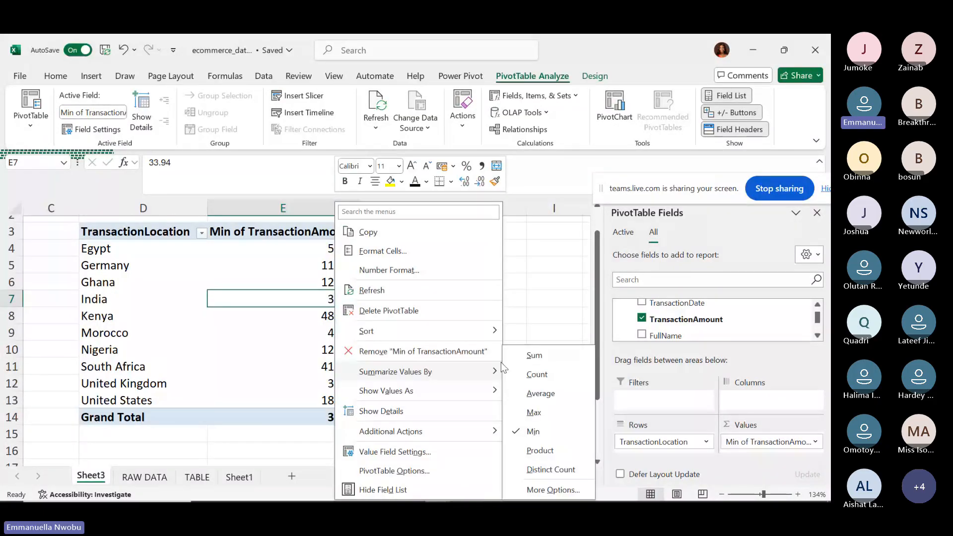
click(544, 358)
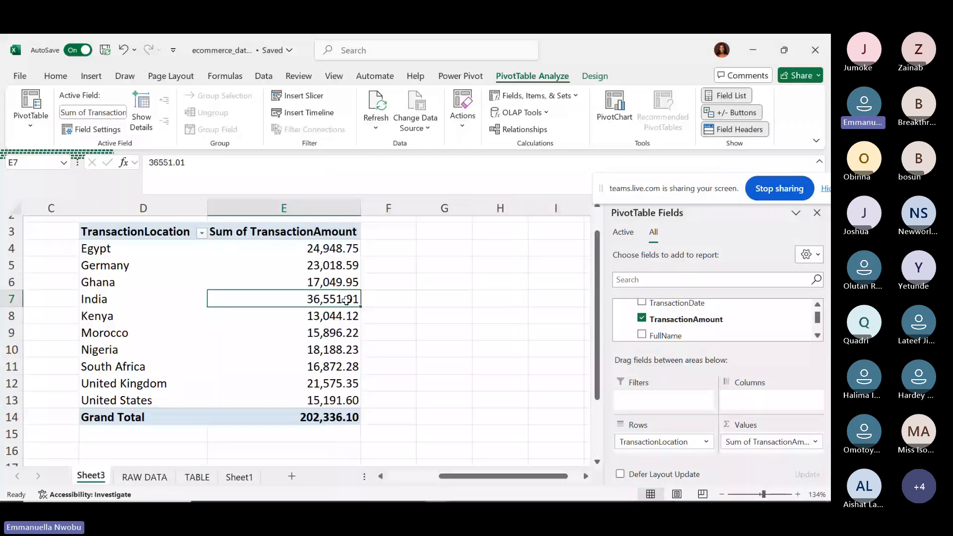
right_click(345, 299)
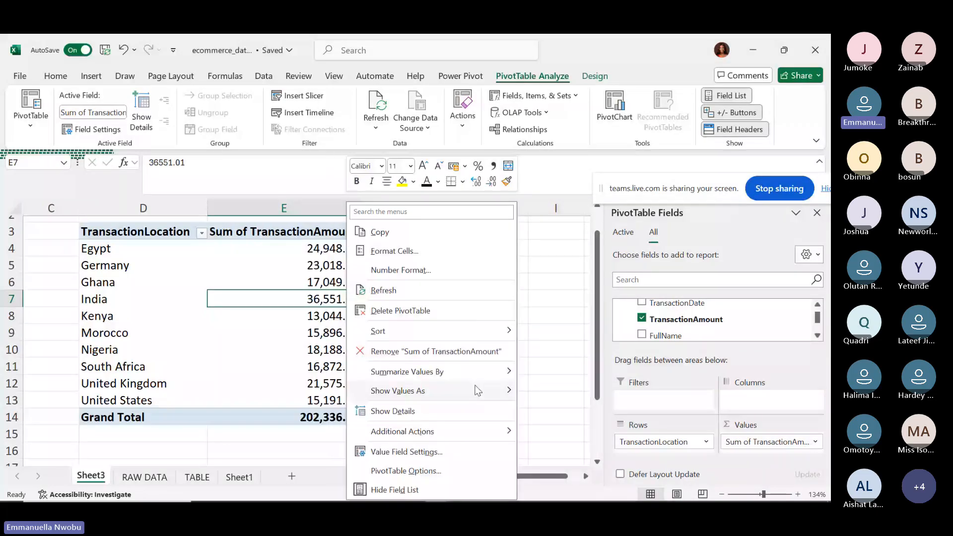
Show each country's TransactionAmount as % of Grand Total, e.g. India 18.06%.
mouse_move(478, 390)
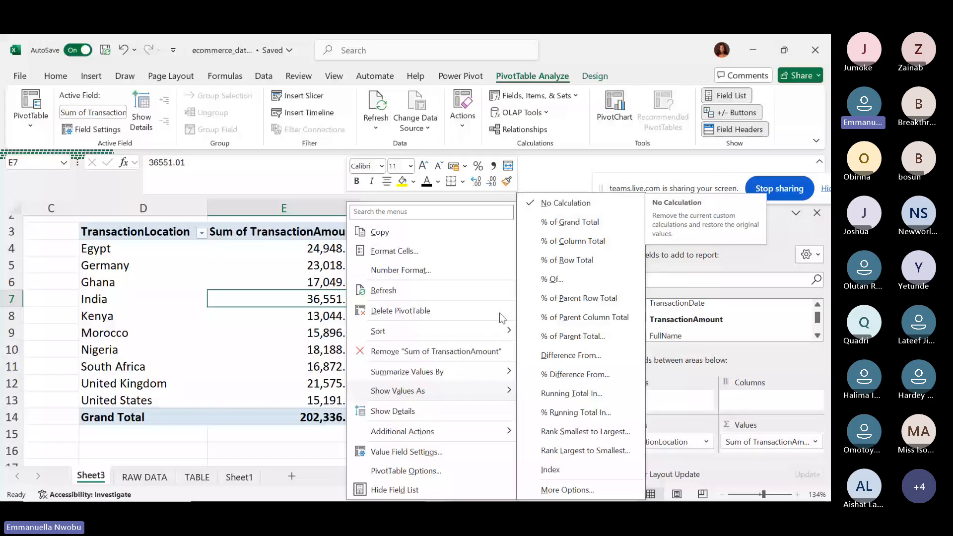
click(288, 451)
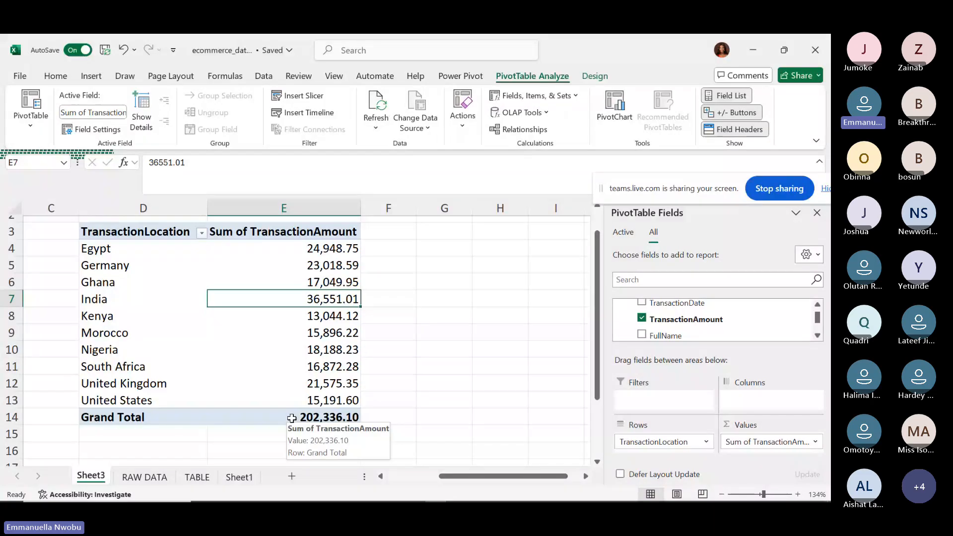
click(292, 418)
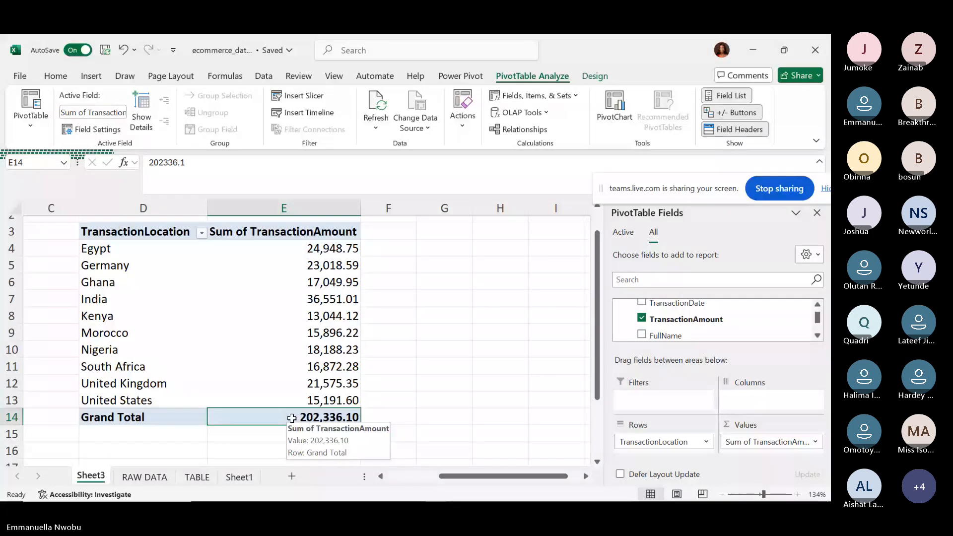
click(304, 398)
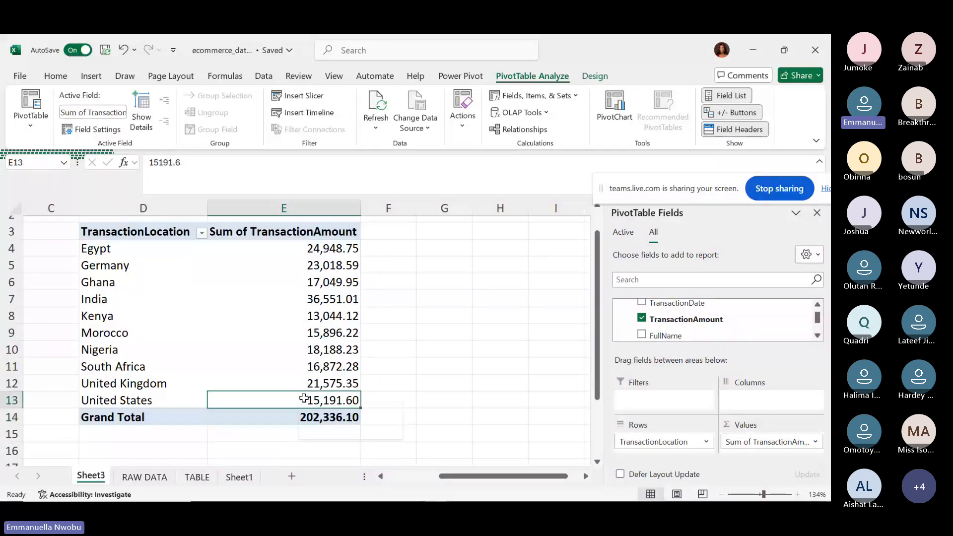
right_click(303, 400)
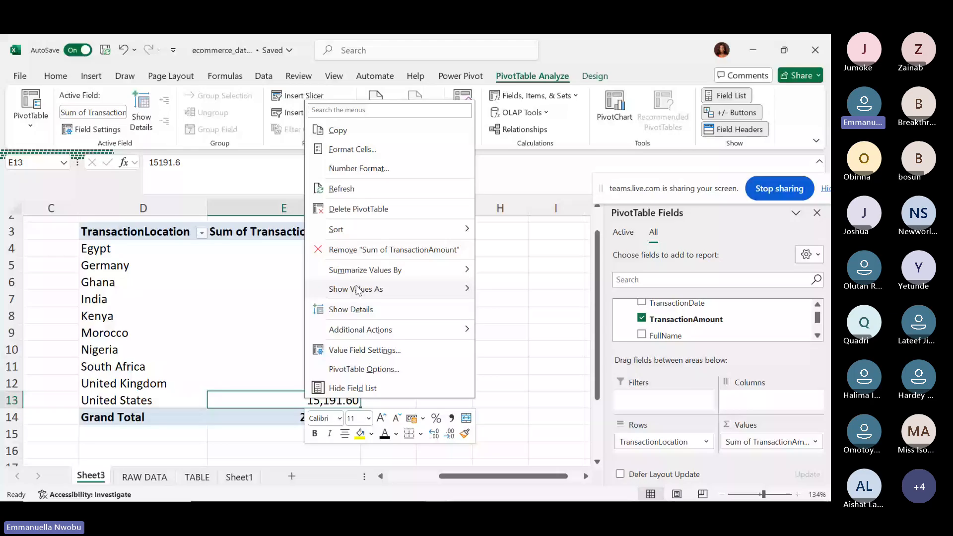
mouse_move(357, 290)
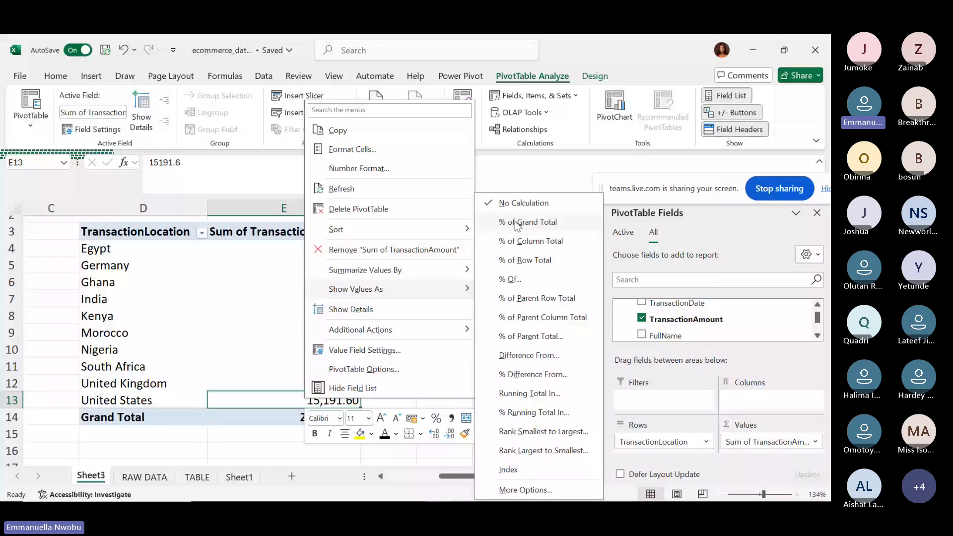
click(516, 224)
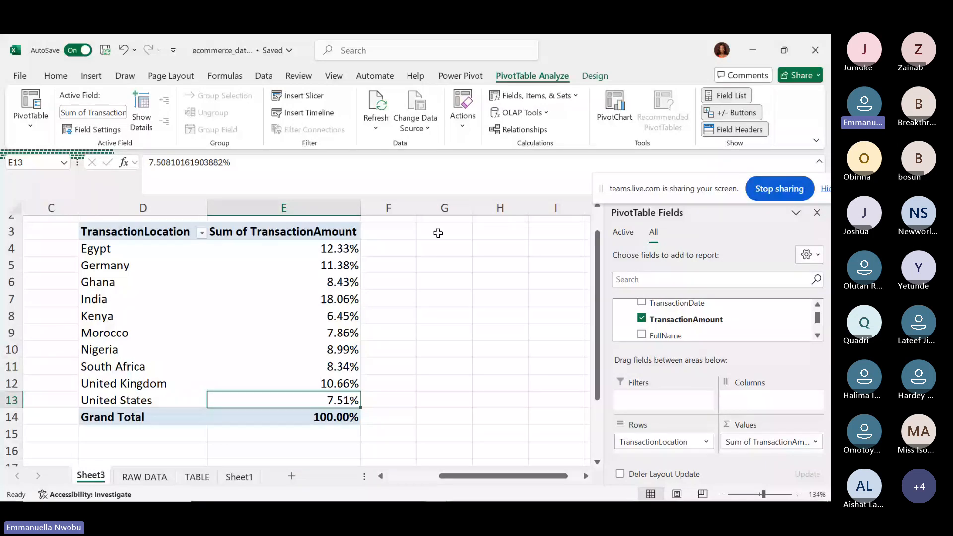
Show the pivot values as % of Row Total.
click(322, 300)
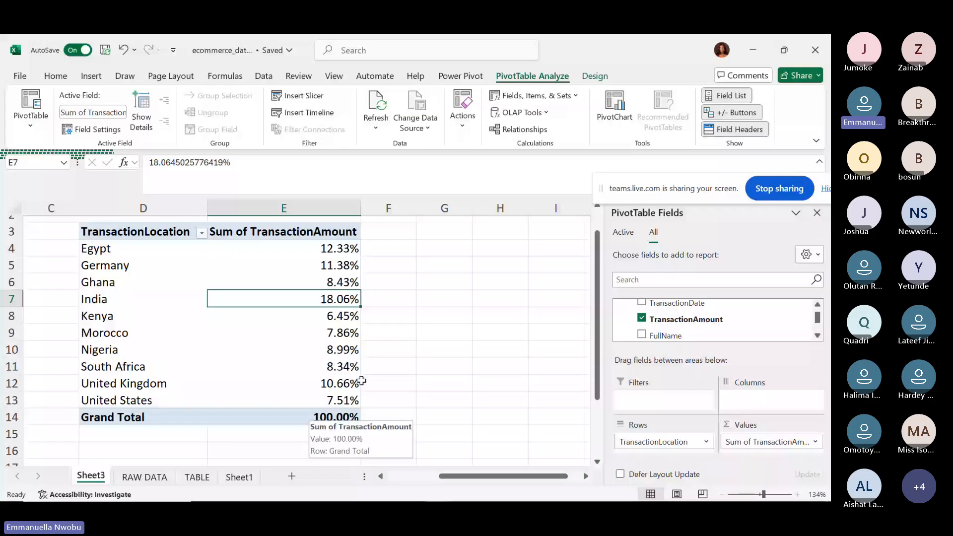
right_click(318, 299)
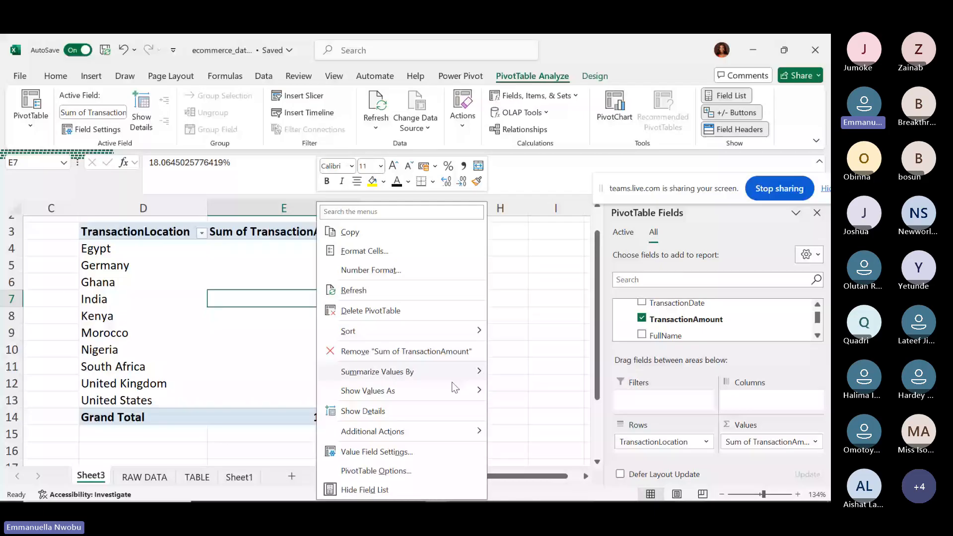
key(Escape)
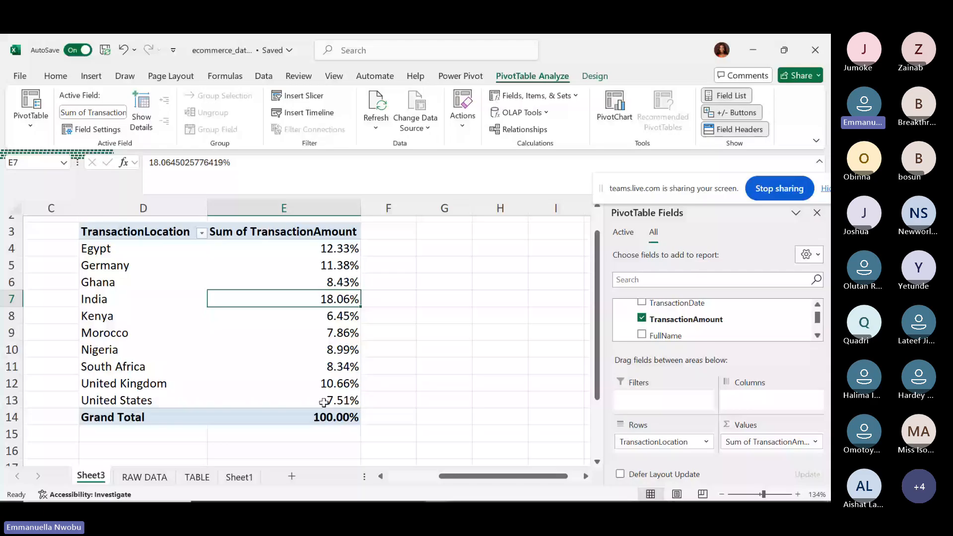
right_click(319, 303)
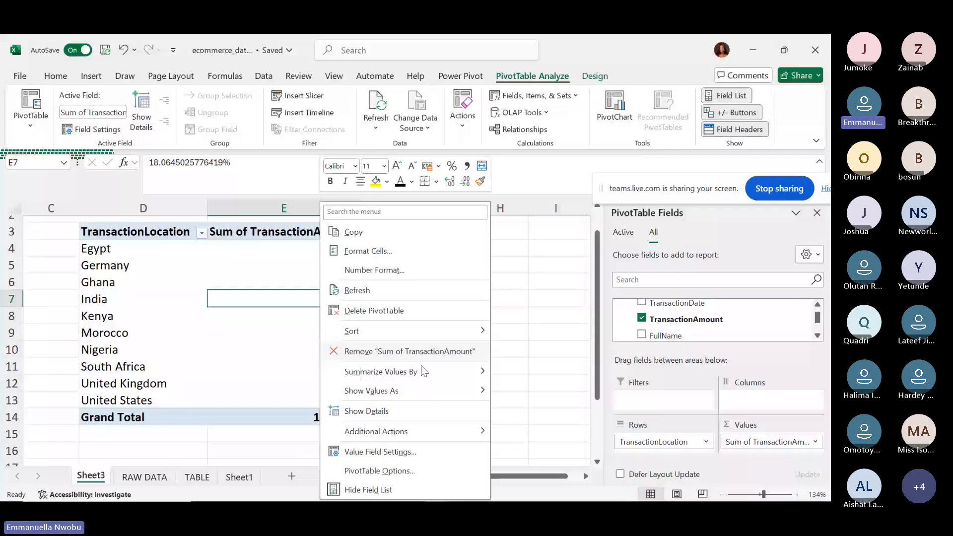
mouse_move(479, 390)
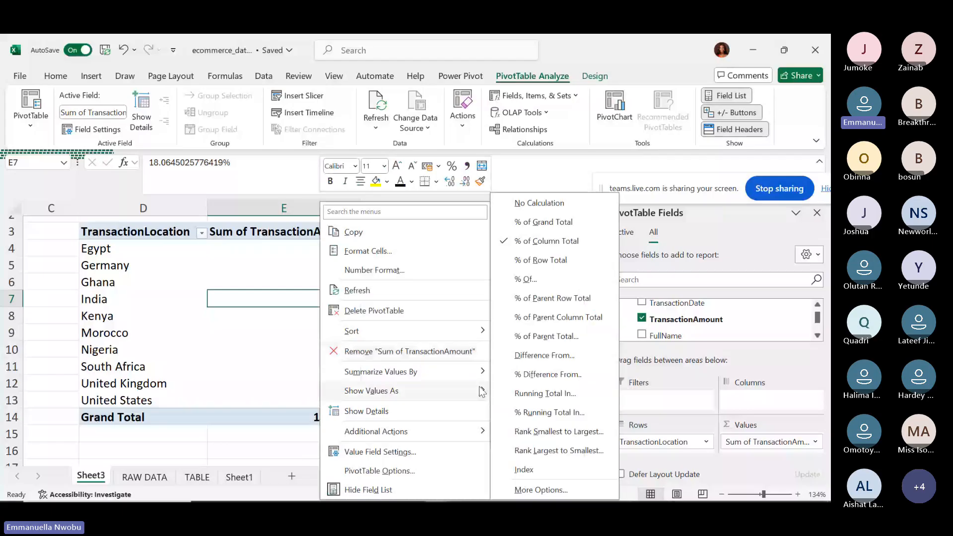
click(525, 262)
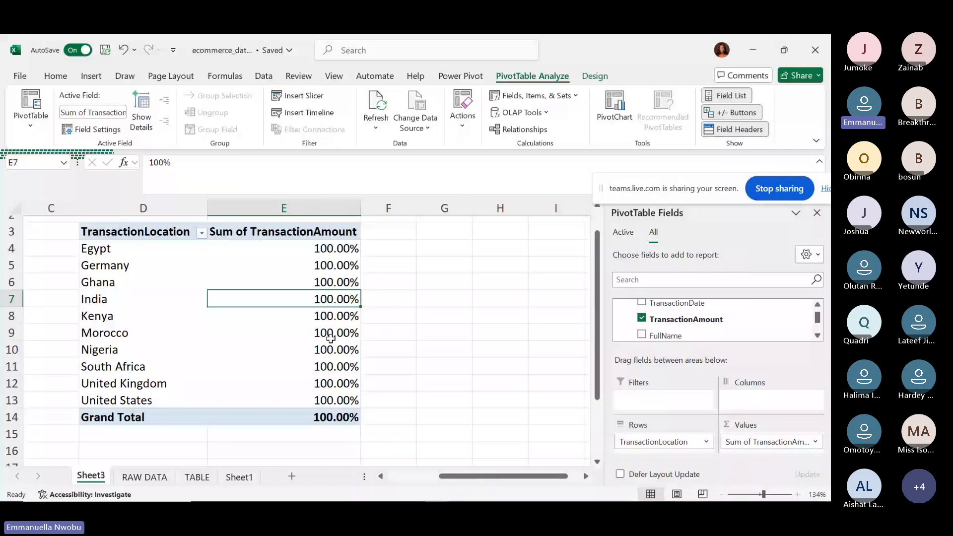
Set Show Values As back to No Calculation, e.g. Ghana 17,049.95, totalling 202,336.10.
click(12, 248)
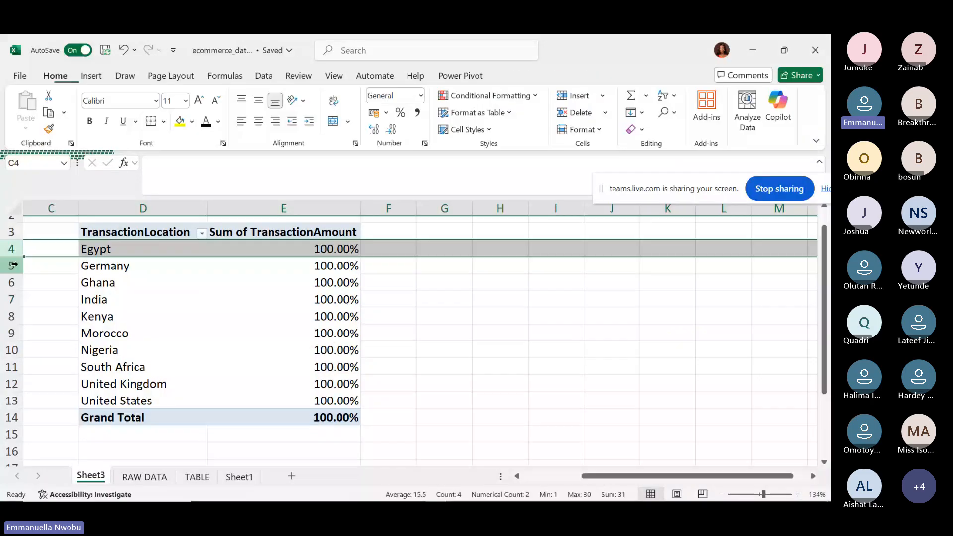
click(11, 265)
click(12, 283)
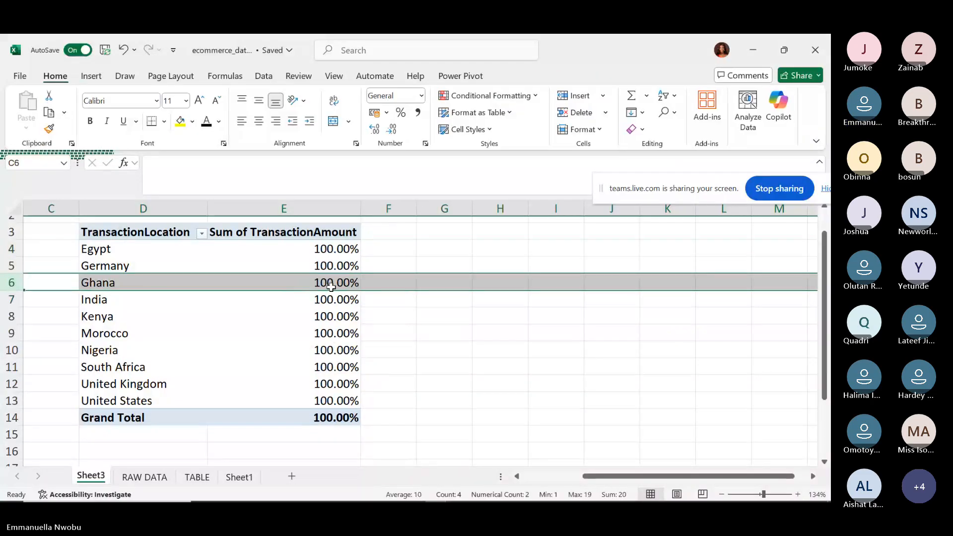
click(323, 283)
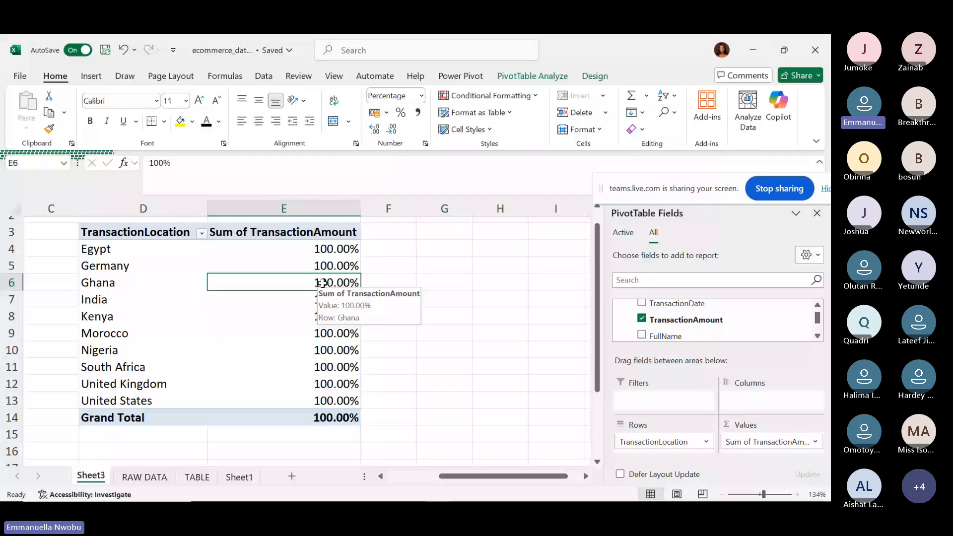
right_click(323, 283)
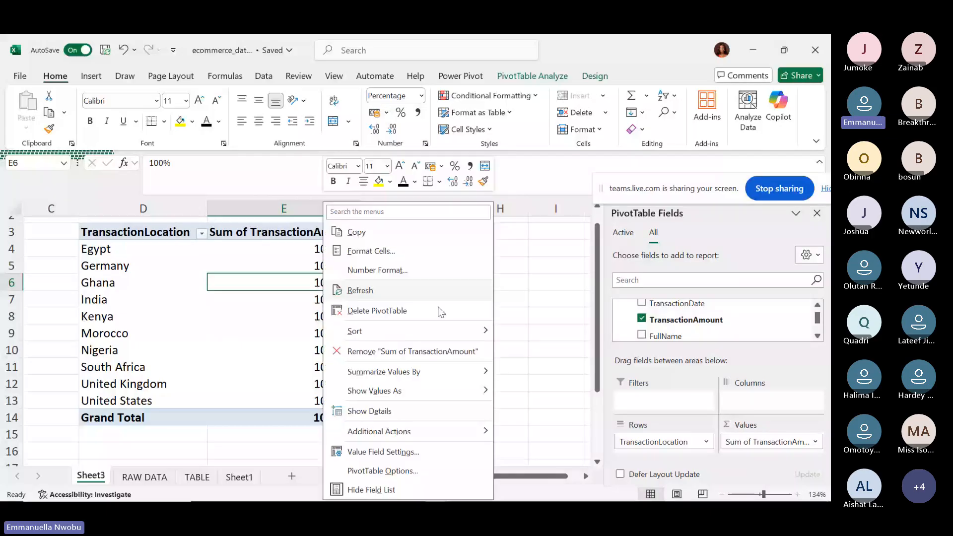
mouse_move(421, 401)
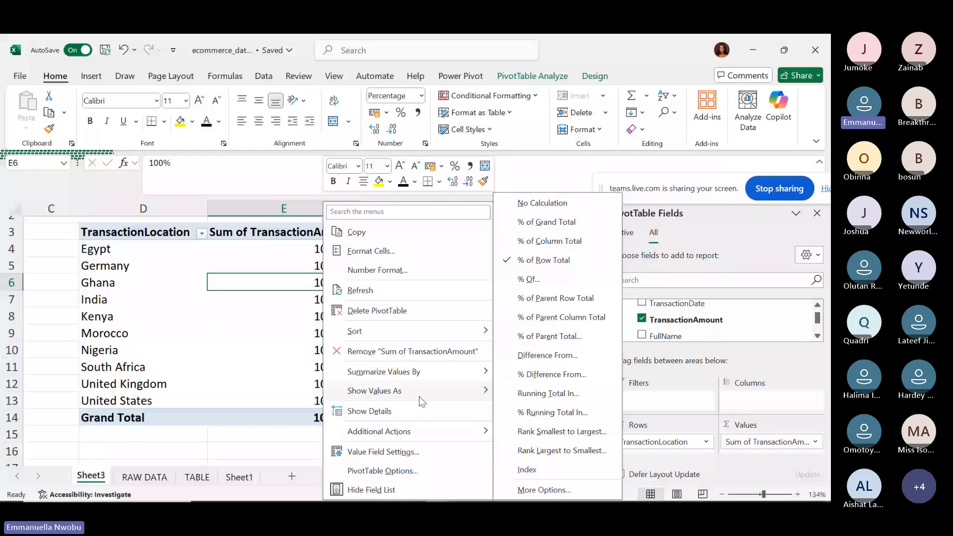
click(524, 203)
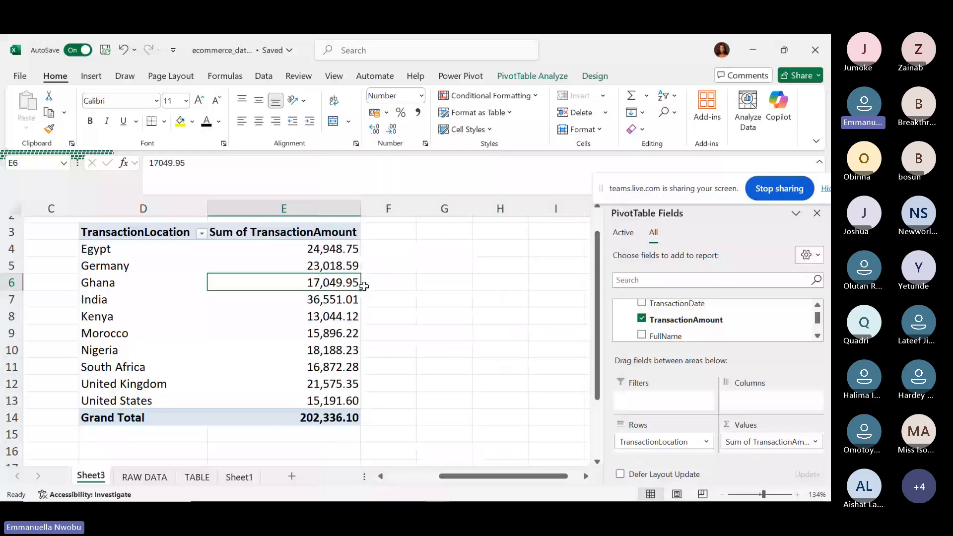
right_click(343, 288)
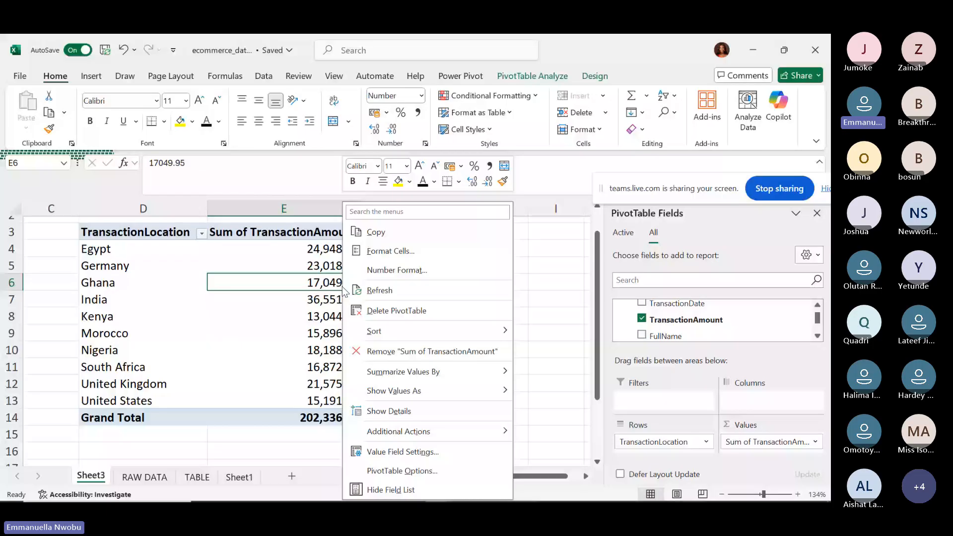
mouse_move(477, 386)
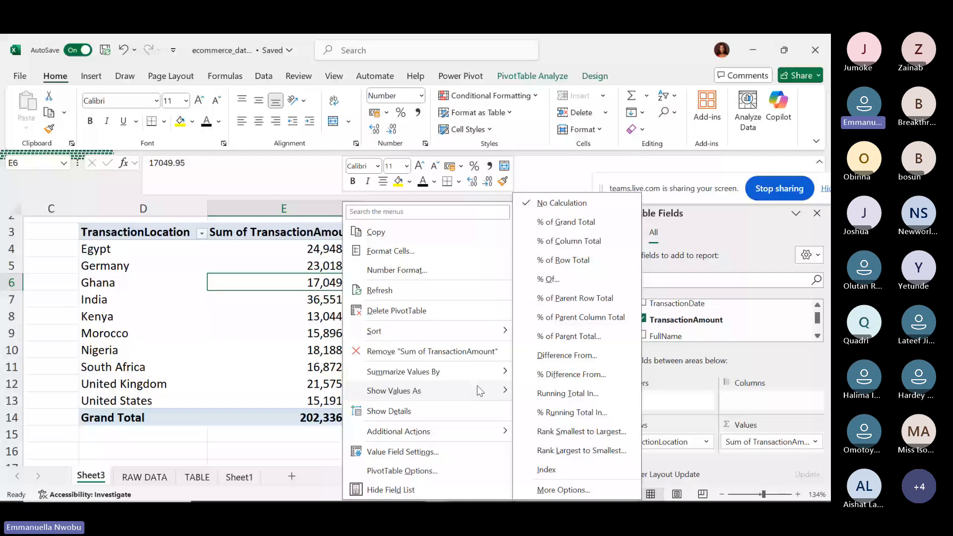
click(543, 468)
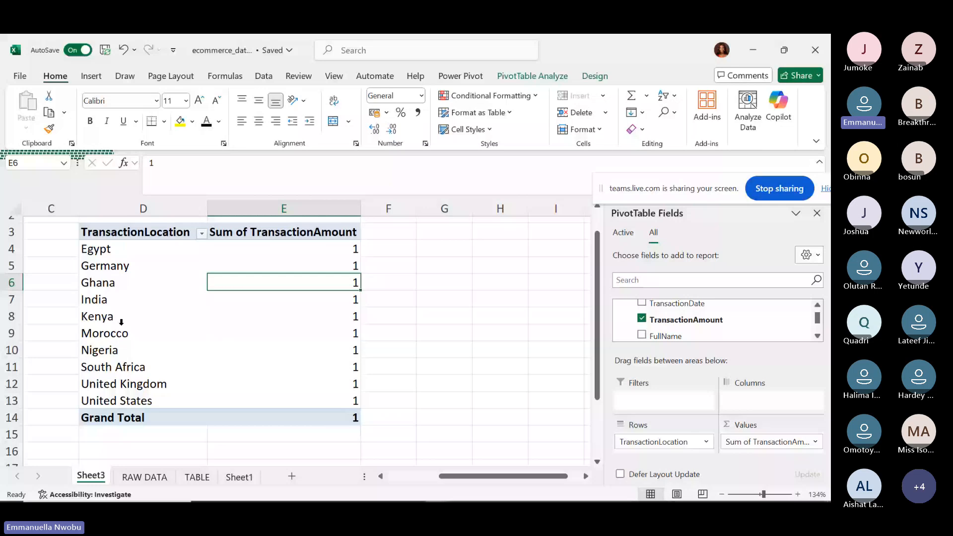
right_click(320, 284)
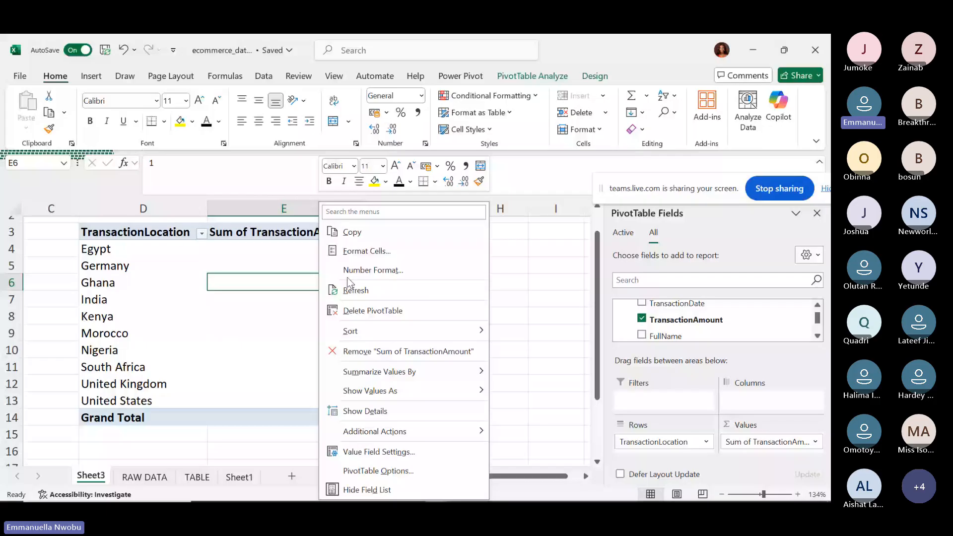
mouse_move(443, 395)
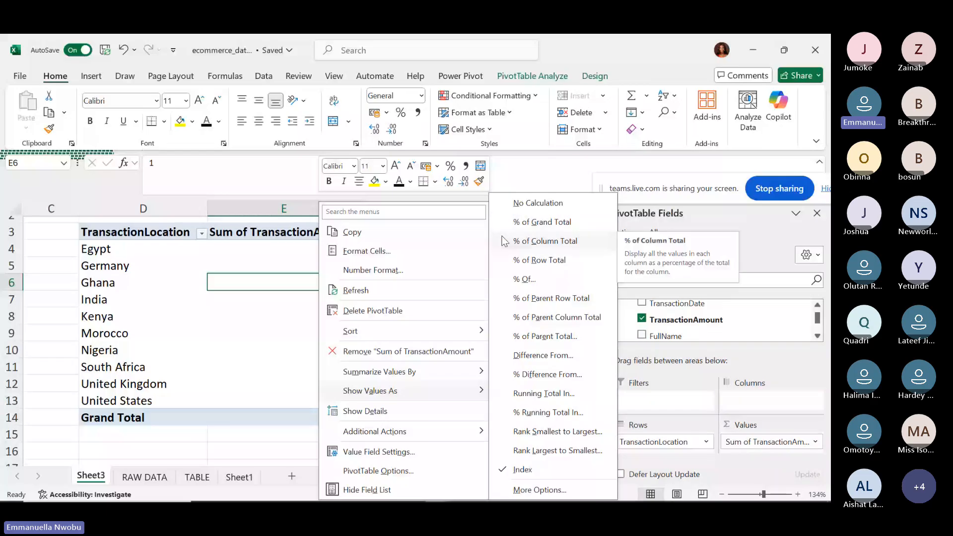
click(521, 204)
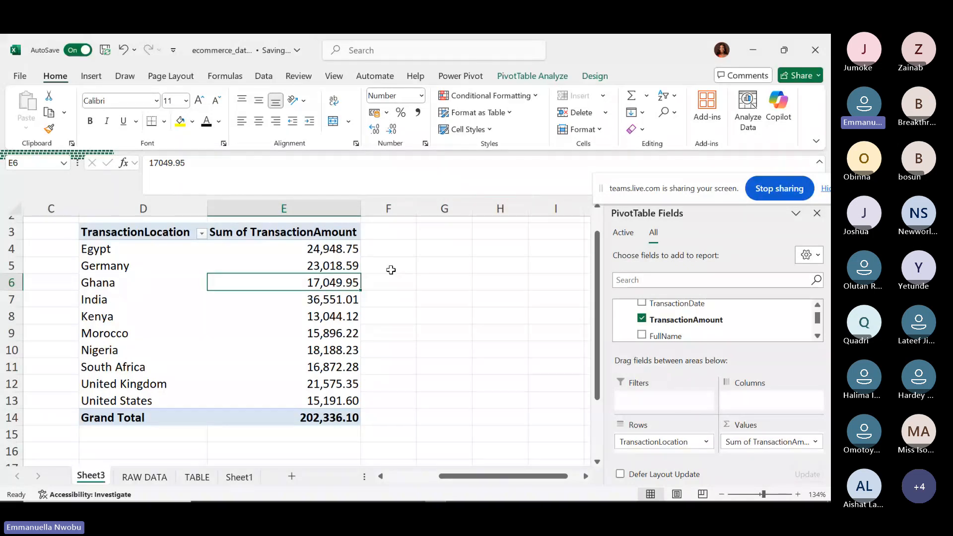
click(131, 283)
right_click(130, 285)
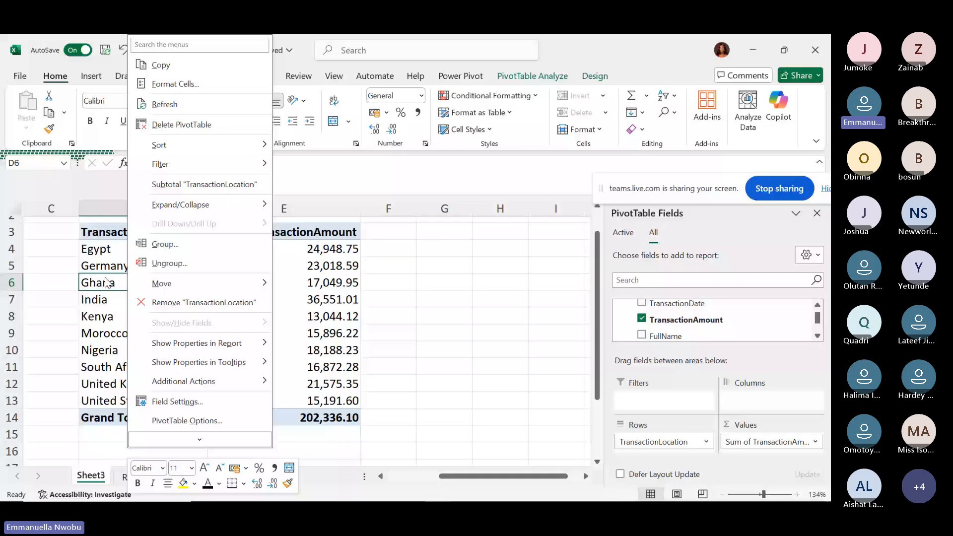
mouse_move(164, 291)
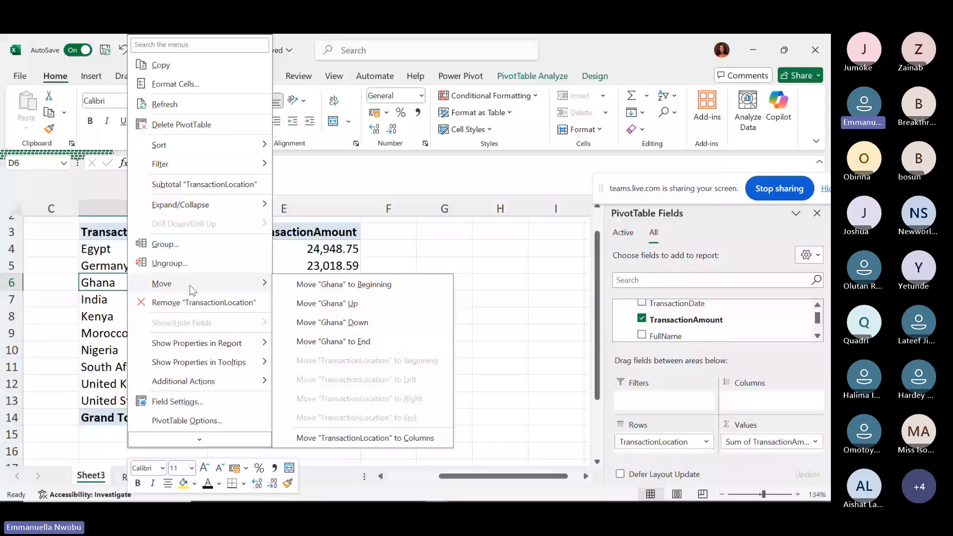
click(91, 273)
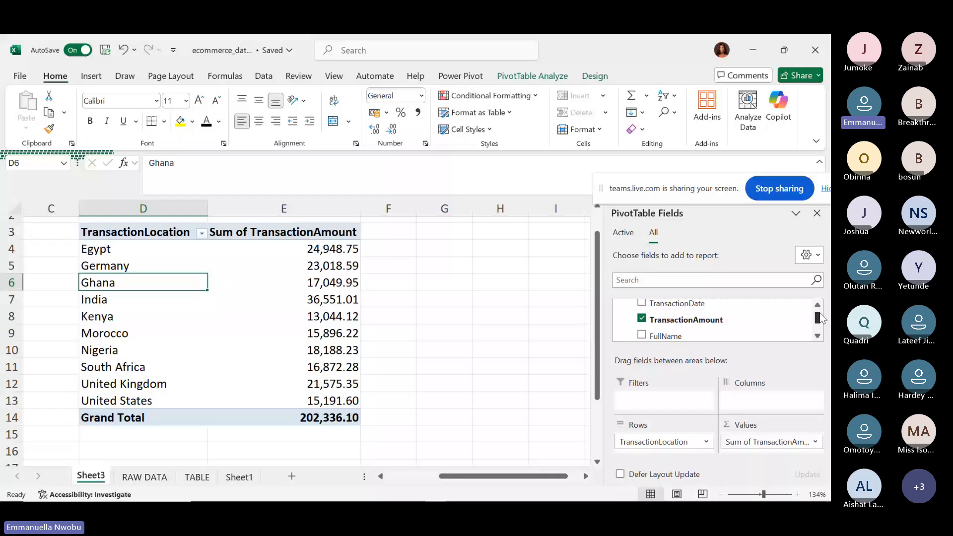
Place ItemPurchased beneath TransactionLocation in Rows, e.g. Egypt's Air Fryer 2,657.92 and Blender 359.83.
drag(820, 314, 819, 326)
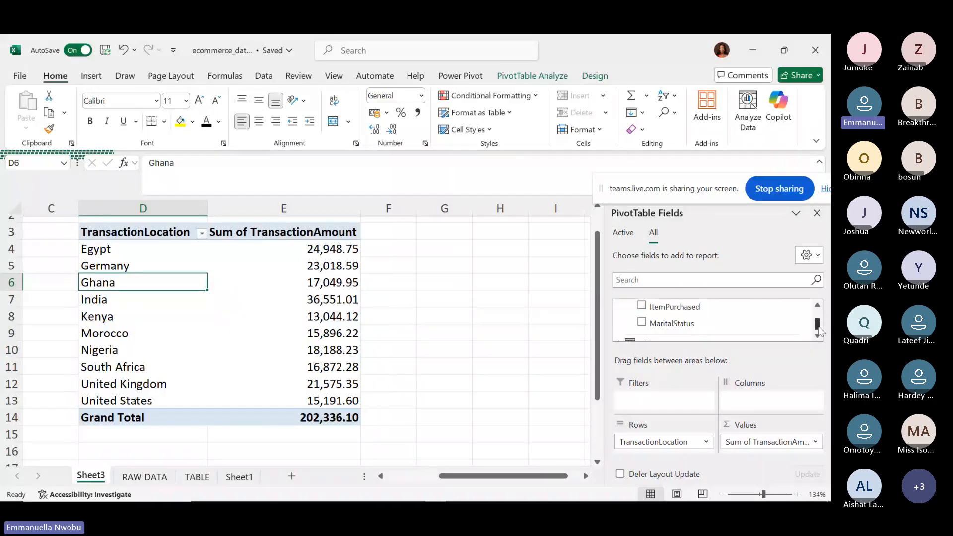
scroll(797, 325, up, 1)
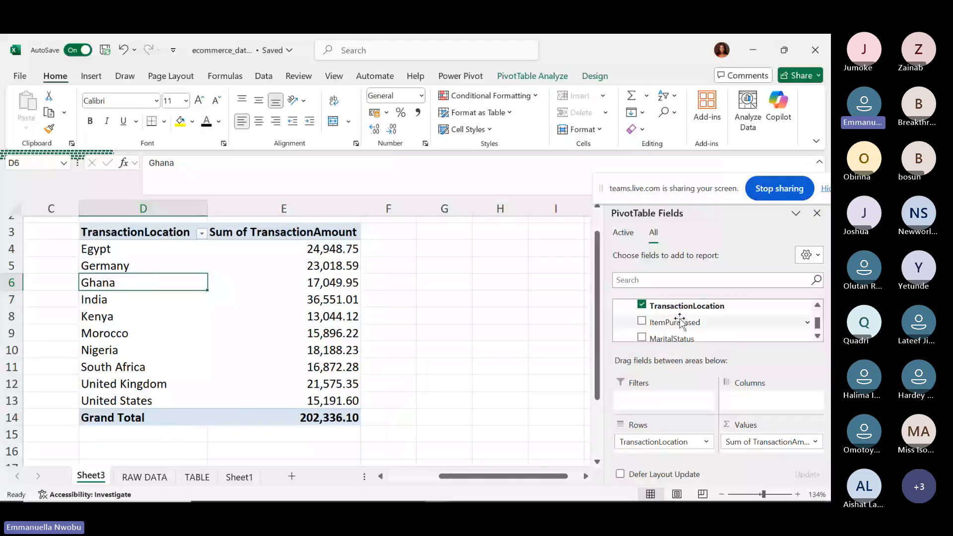
drag(680, 321, 654, 448)
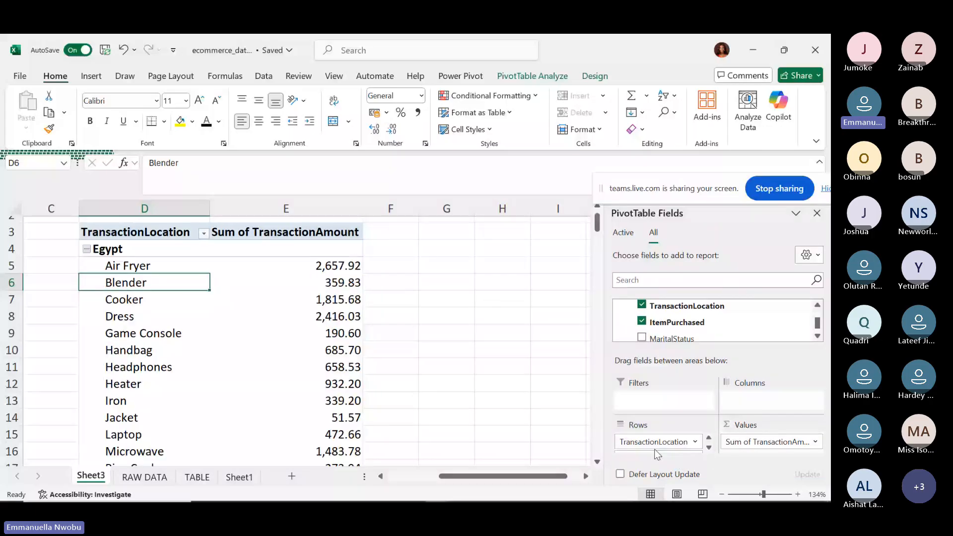
click(598, 461)
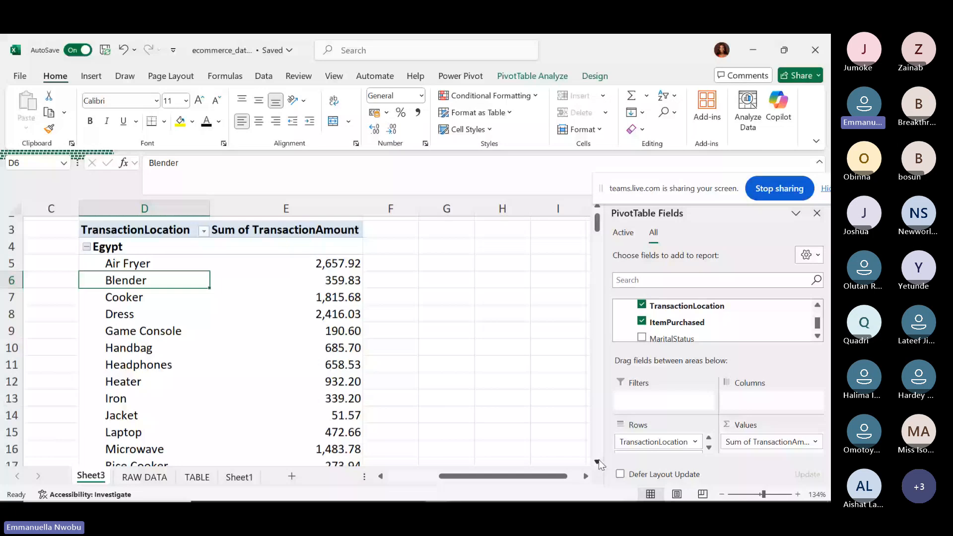
scroll(601, 464, down, 1)
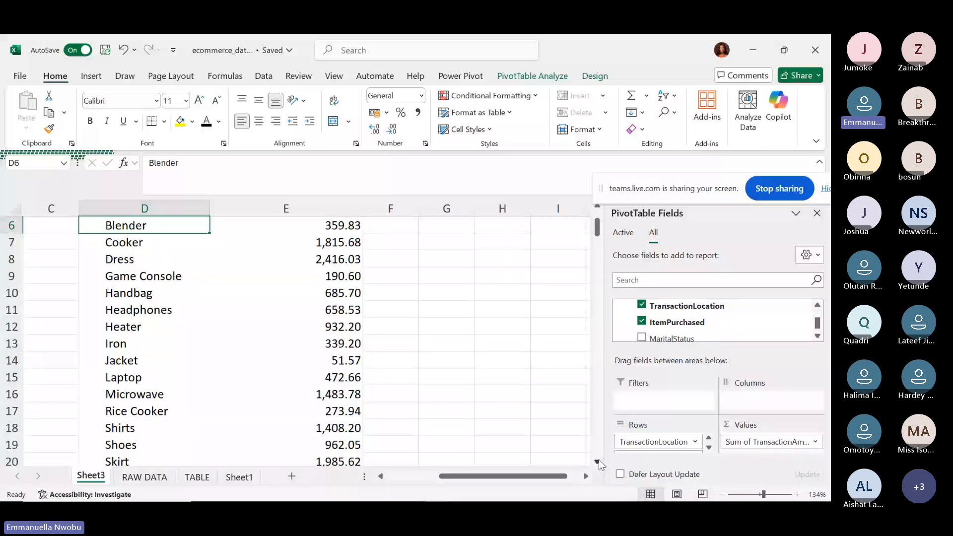
scroll(601, 464, down, 2)
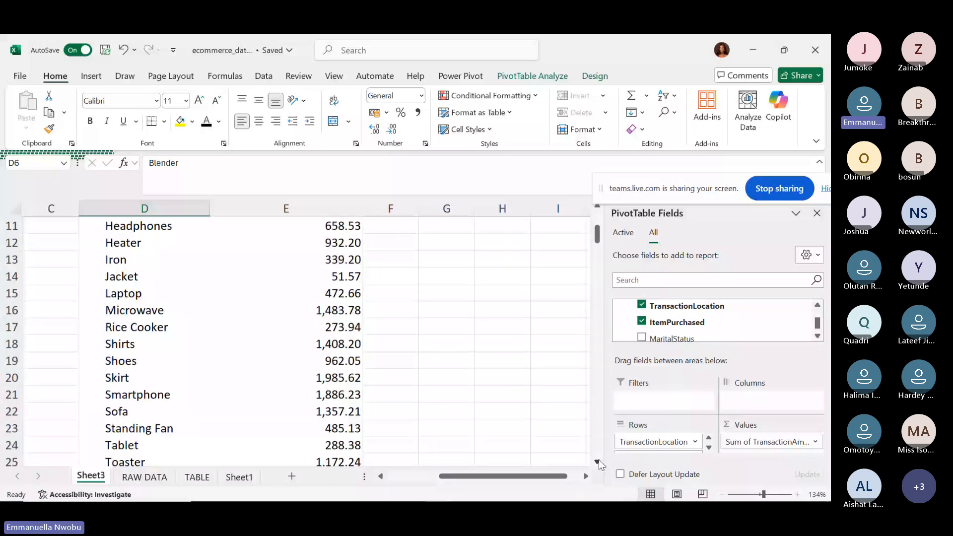
scroll(600, 464, down, 3)
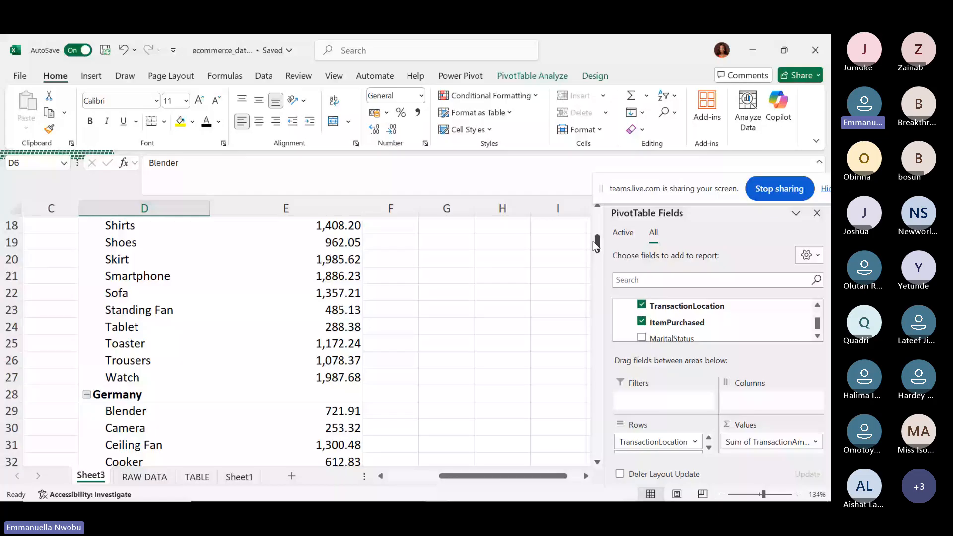
drag(596, 244, 595, 219)
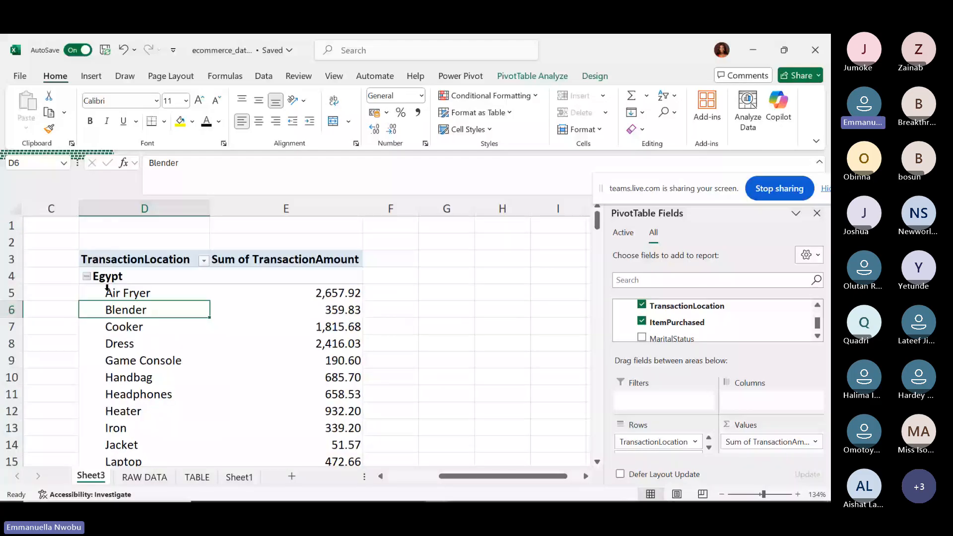
Open the value options on Egypt's Air Fryer amount and dismiss them unchanged with Esc.
right_click(268, 298)
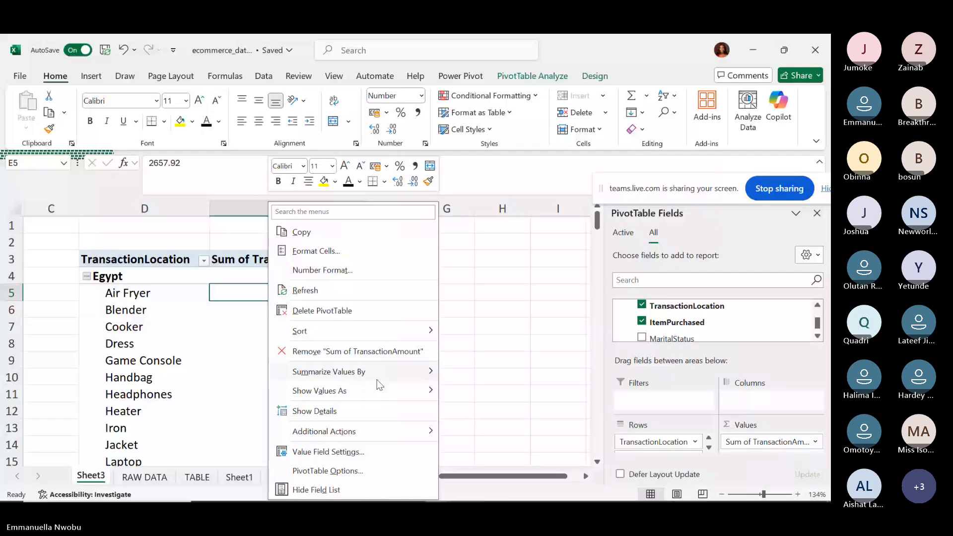
mouse_move(363, 394)
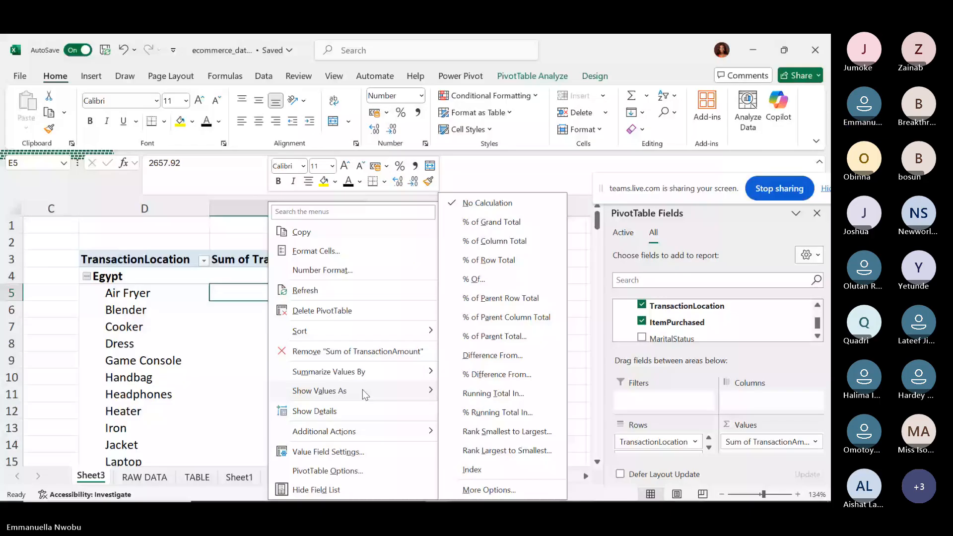
mouse_move(368, 370)
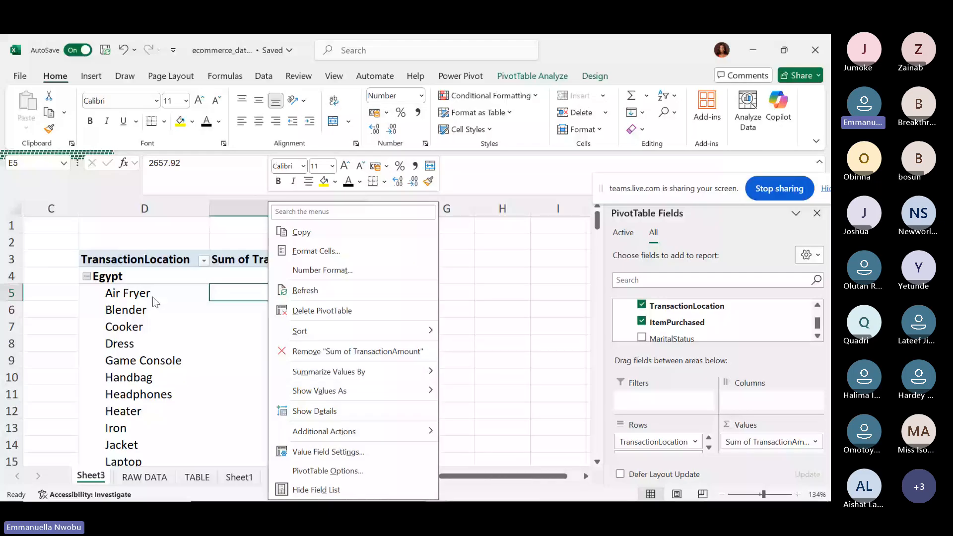
key(Escape)
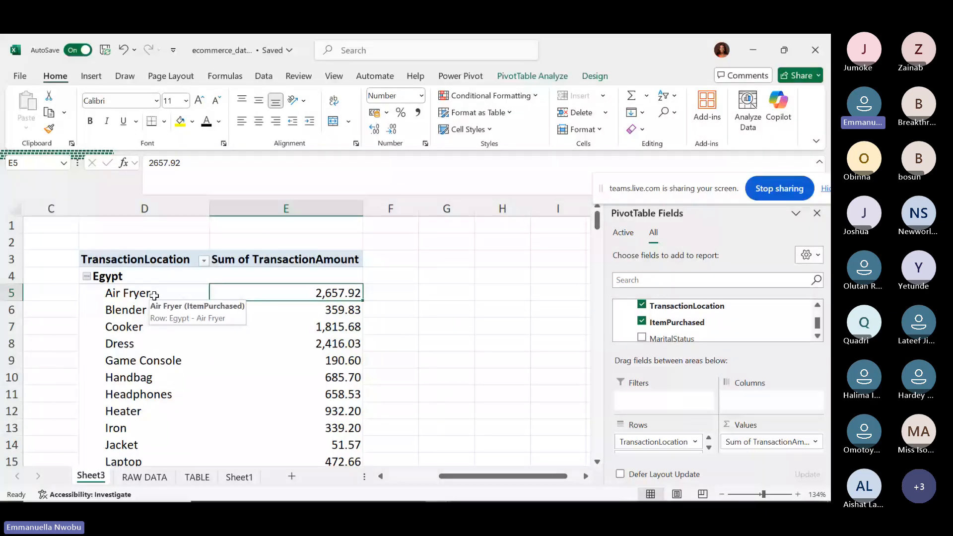
Set the pivot's Grand Totals option on the PivotTable Design ribbon.
click(155, 296)
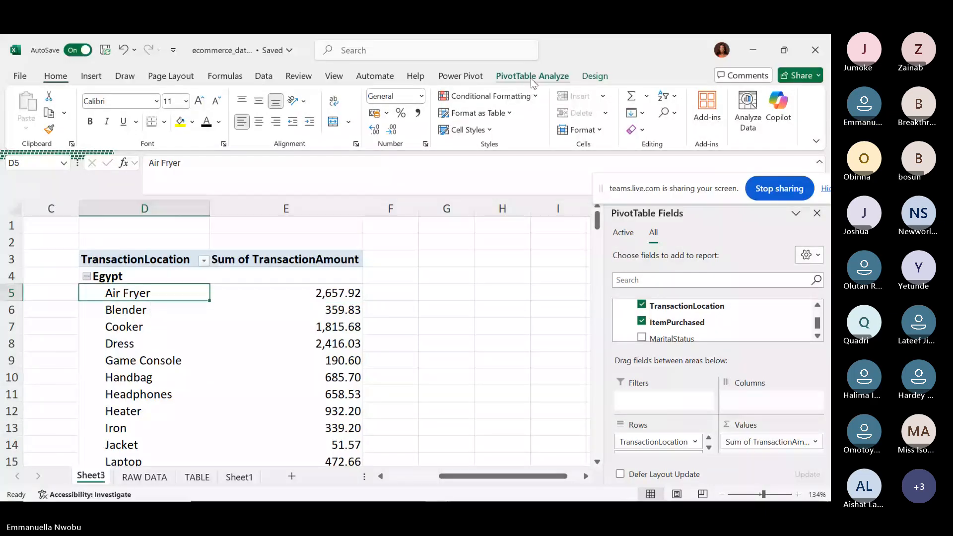
click(532, 77)
click(596, 79)
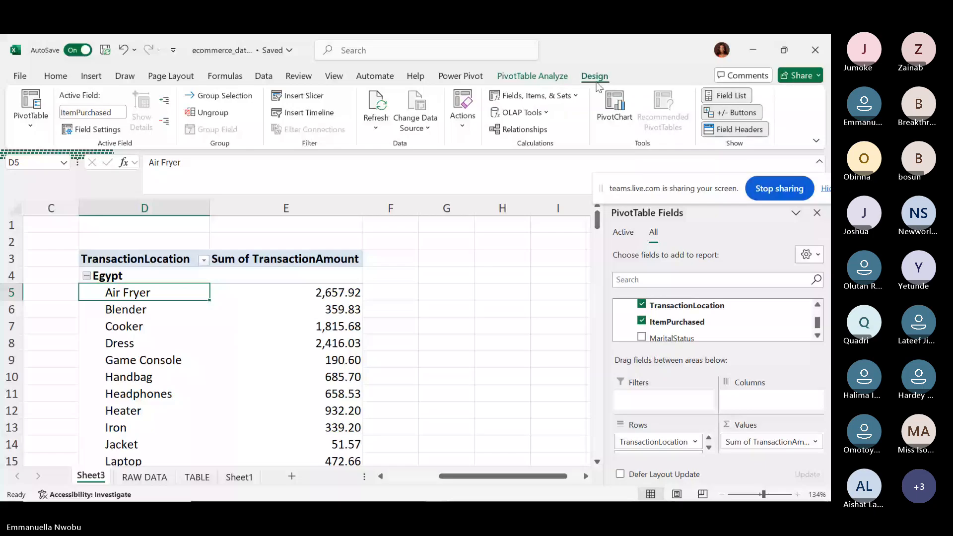
click(74, 126)
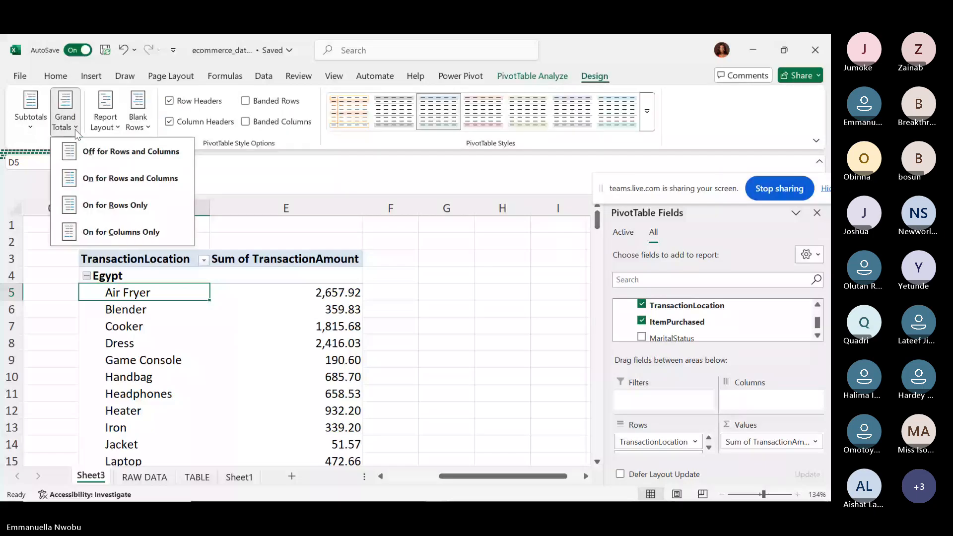
click(89, 150)
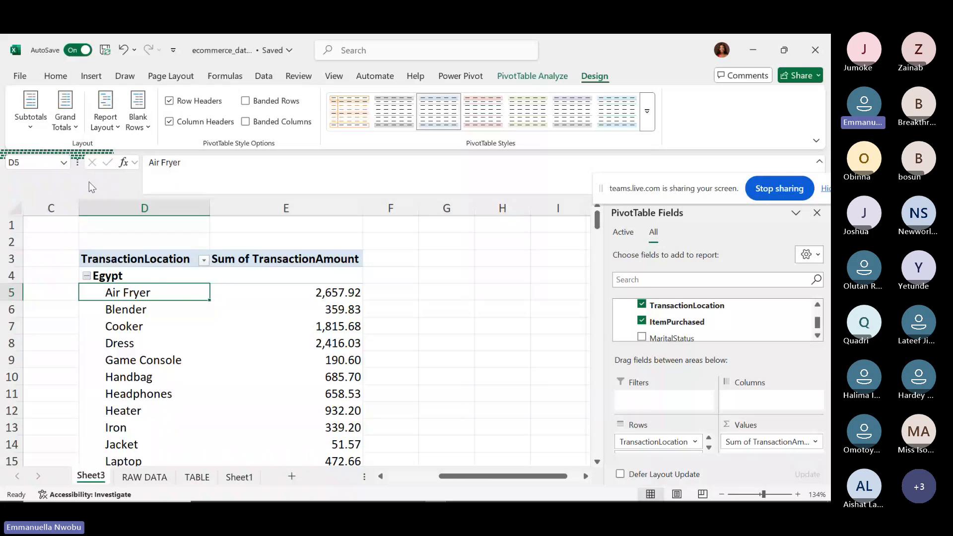
Show all subtotals at the top of each location group, Egypt reading 24,948.75.
click(29, 126)
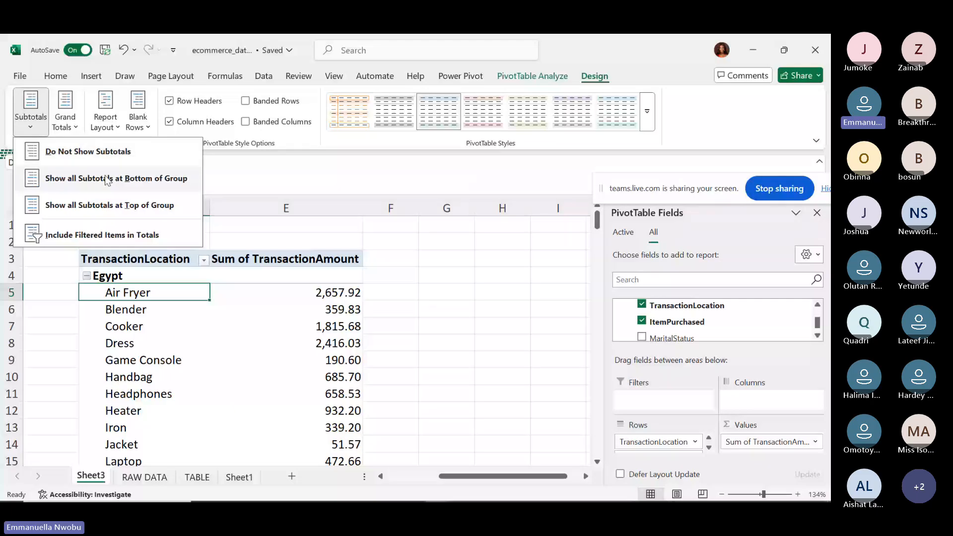
click(41, 129)
click(41, 129)
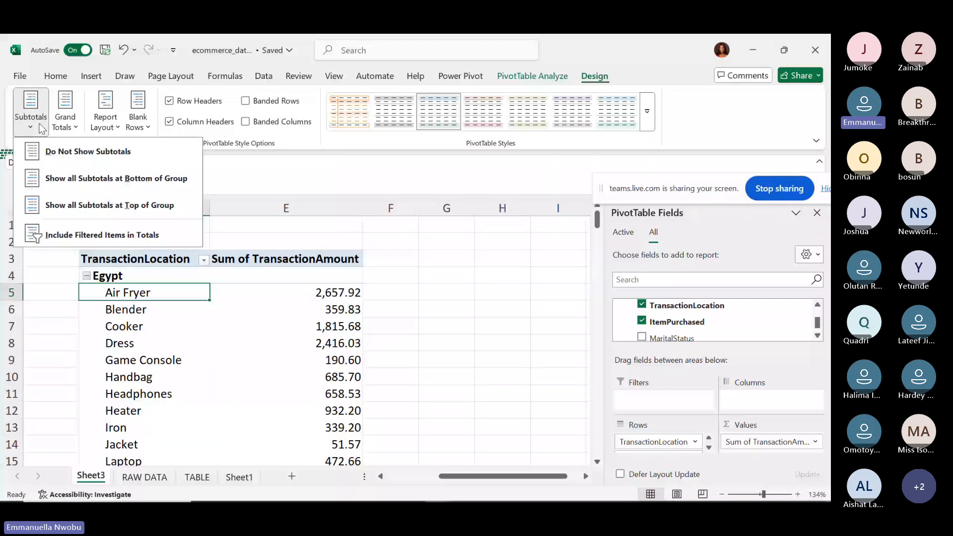
click(63, 205)
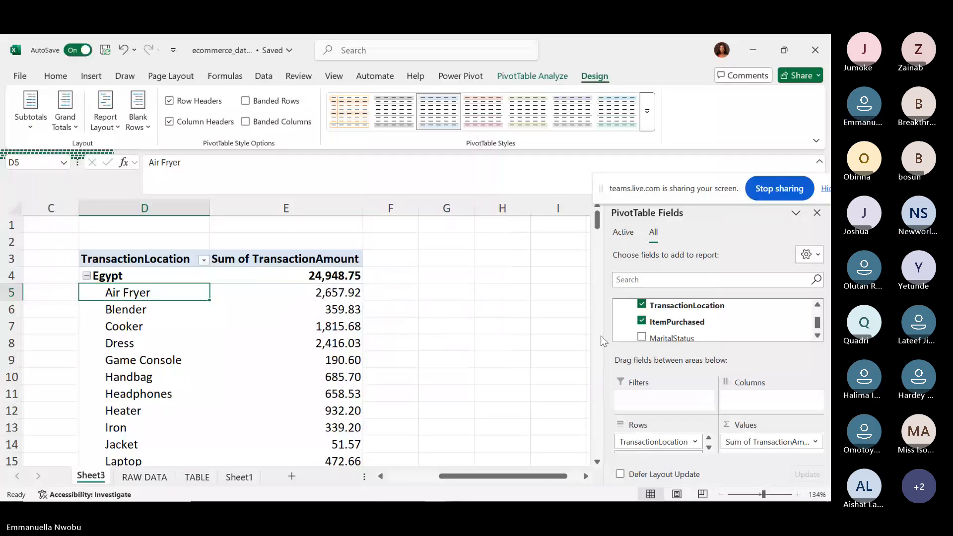
scroll(602, 340, down, 5)
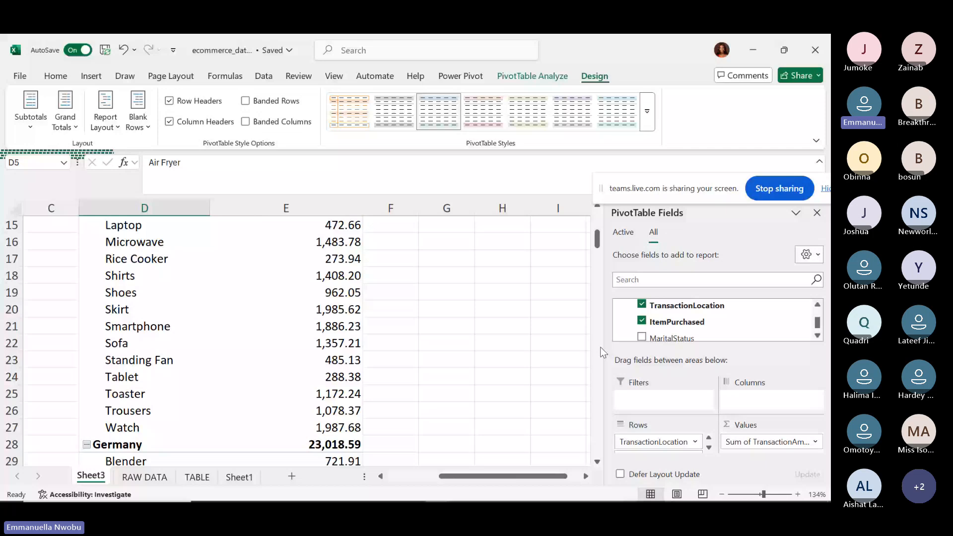
scroll(603, 353, down, 5)
scroll(603, 337, down, 5)
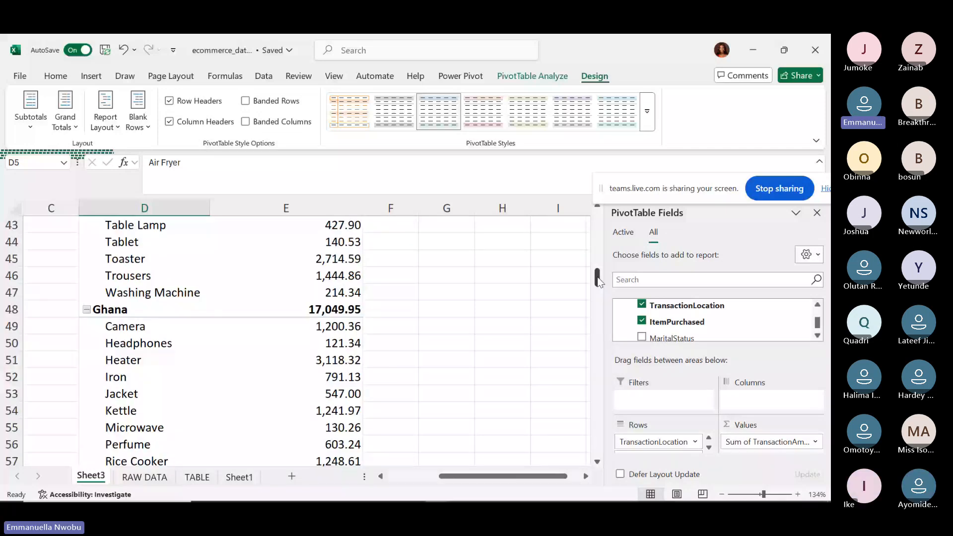
drag(598, 281, 598, 223)
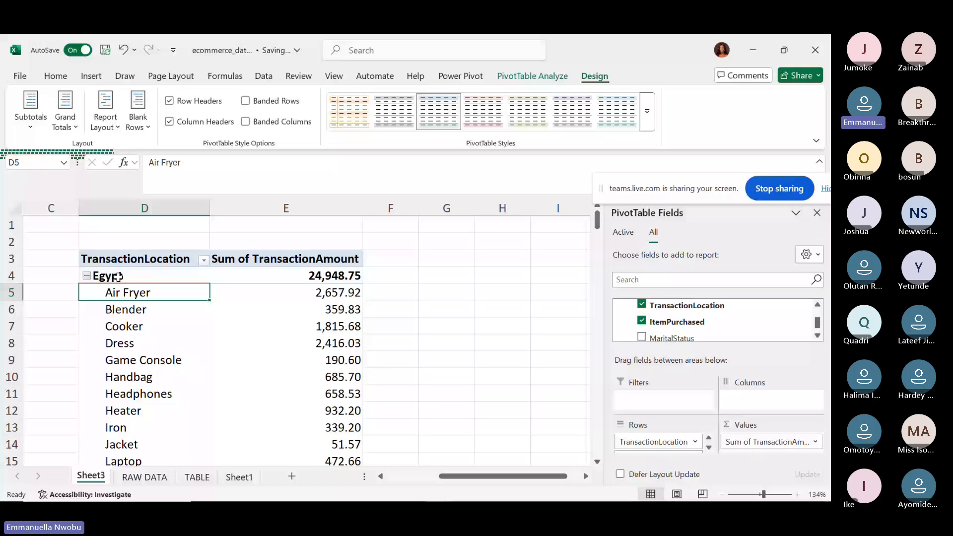
drag(596, 221, 577, 422)
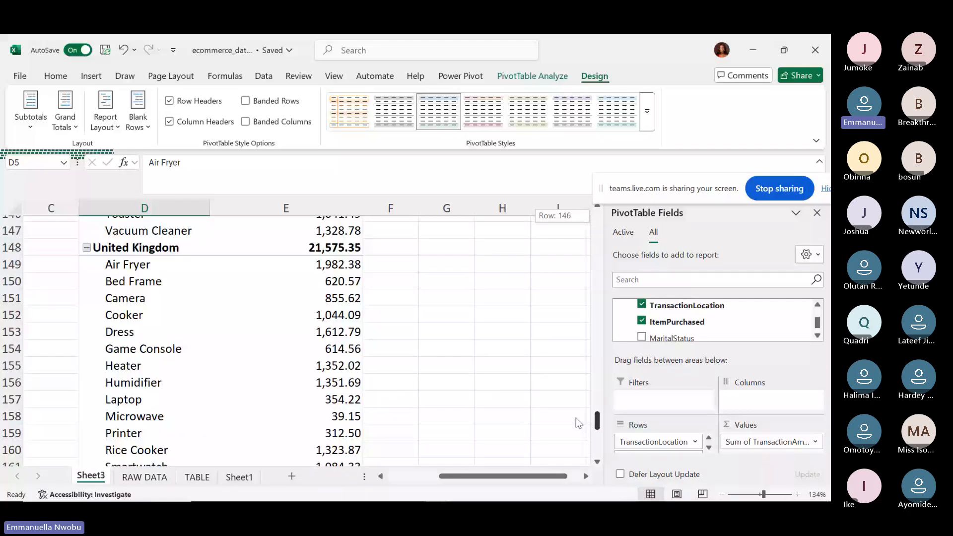
drag(576, 417, 597, 449)
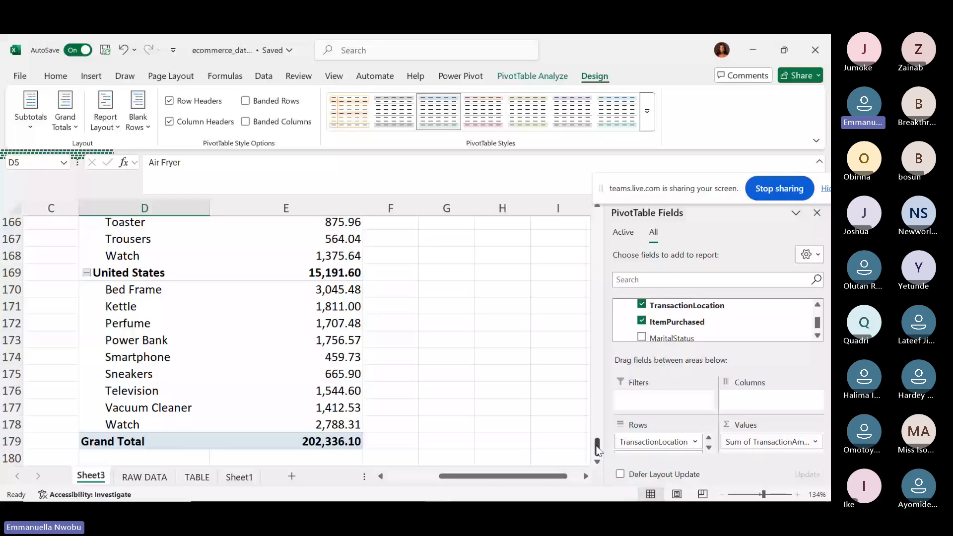
drag(597, 449, 597, 218)
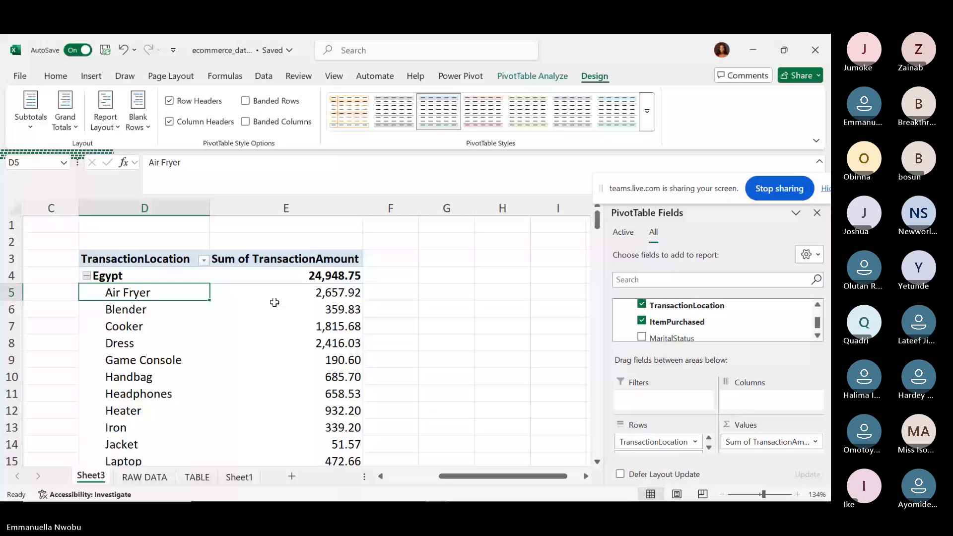
click(31, 130)
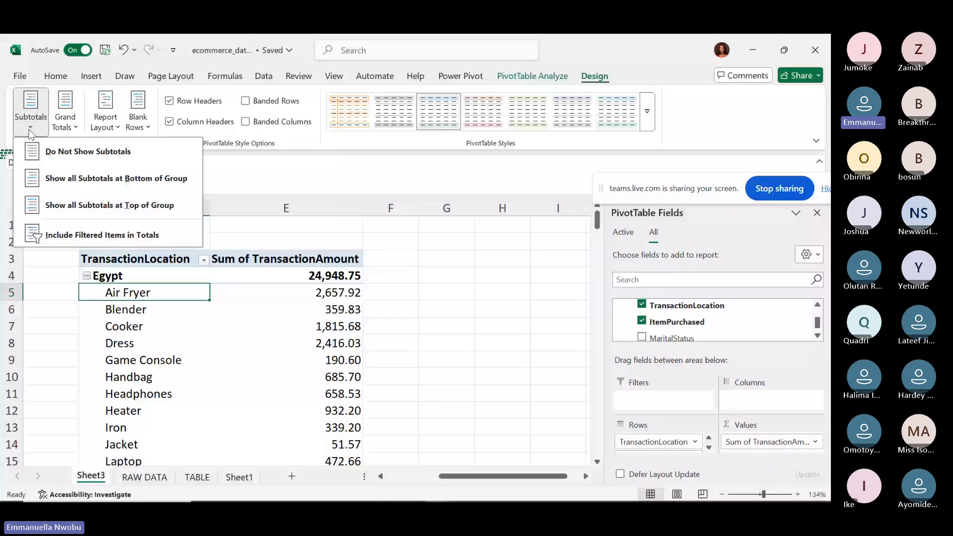
click(126, 215)
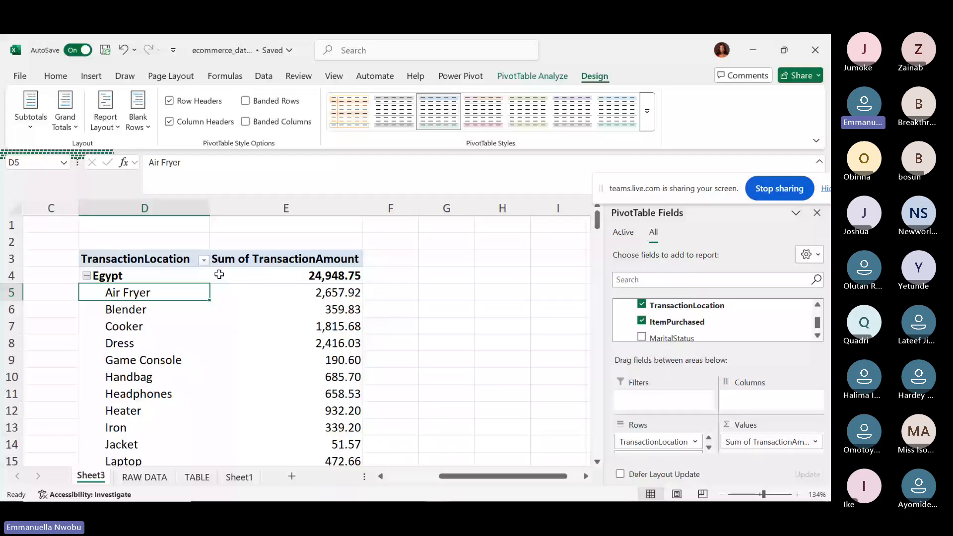
scroll(218, 275, down, 1)
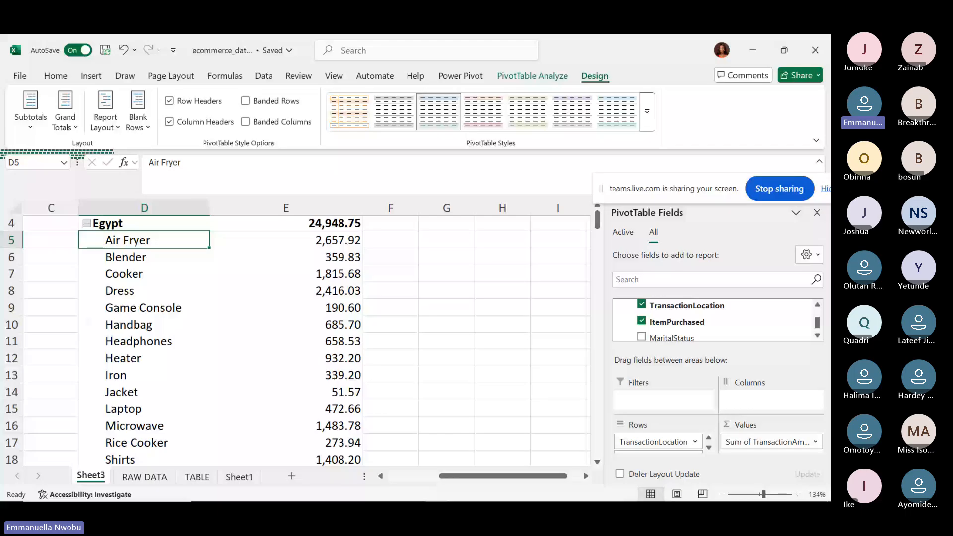
scroll(295, 335, up, 1)
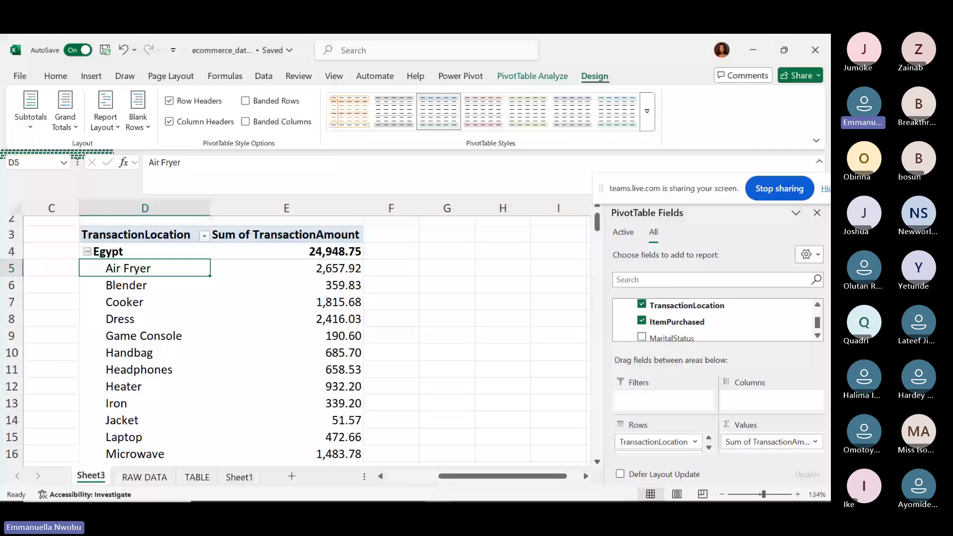
scroll(295, 335, down, 8)
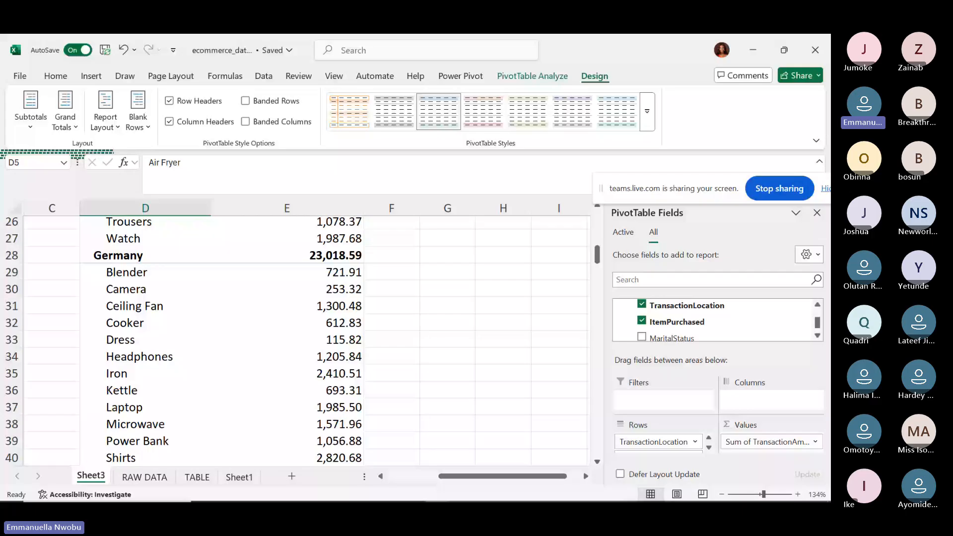
scroll(295, 341, down, 1)
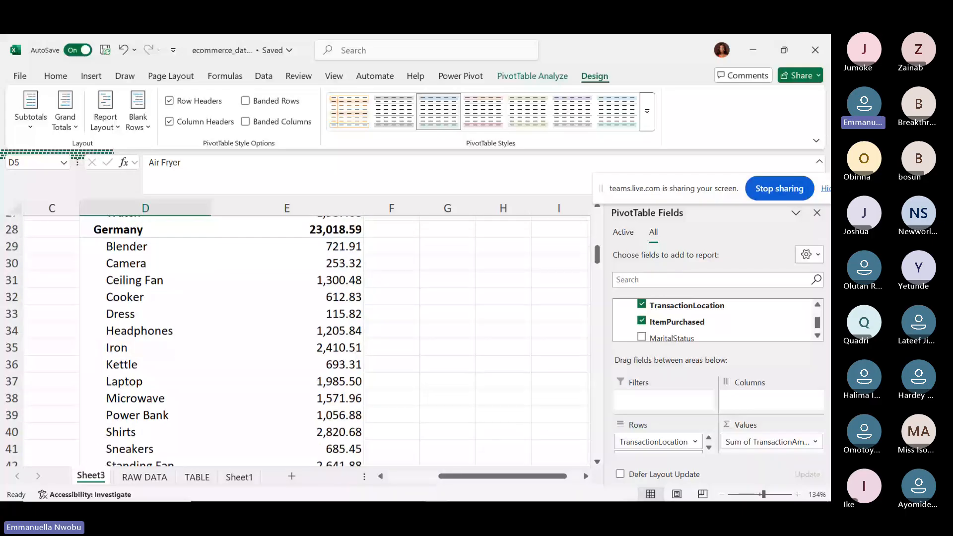
scroll(295, 341, up, 8)
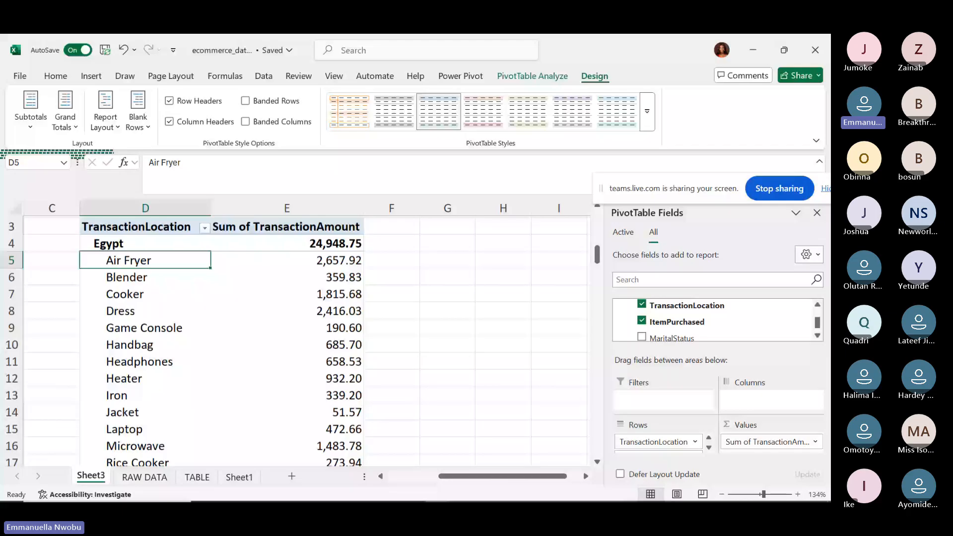
Set Subtotals to Do Not Show and collapse Egypt to its single 24,948.75 row.
click(30, 110)
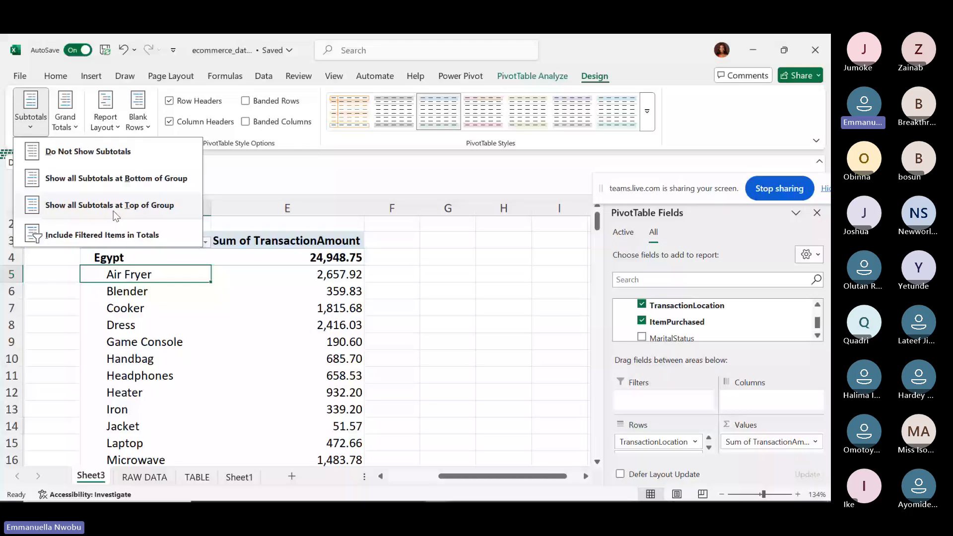
click(85, 153)
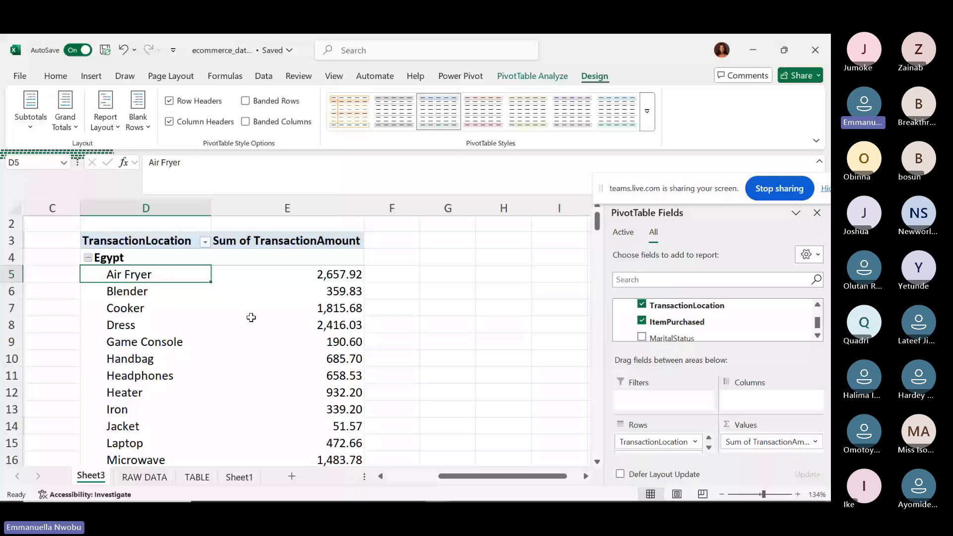
mouse_move(251, 317)
click(88, 257)
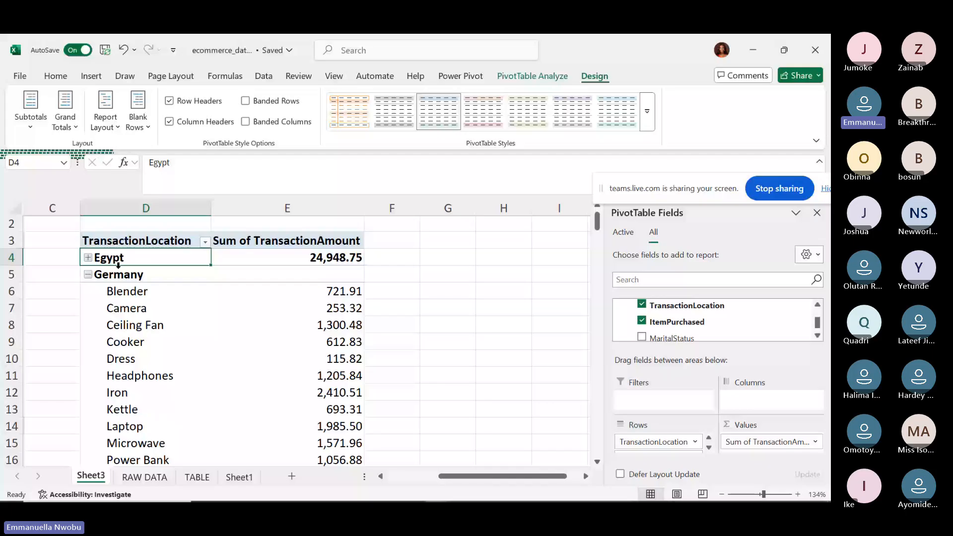
Toggle Egypt's group open, closed and open again to list its items.
click(88, 258)
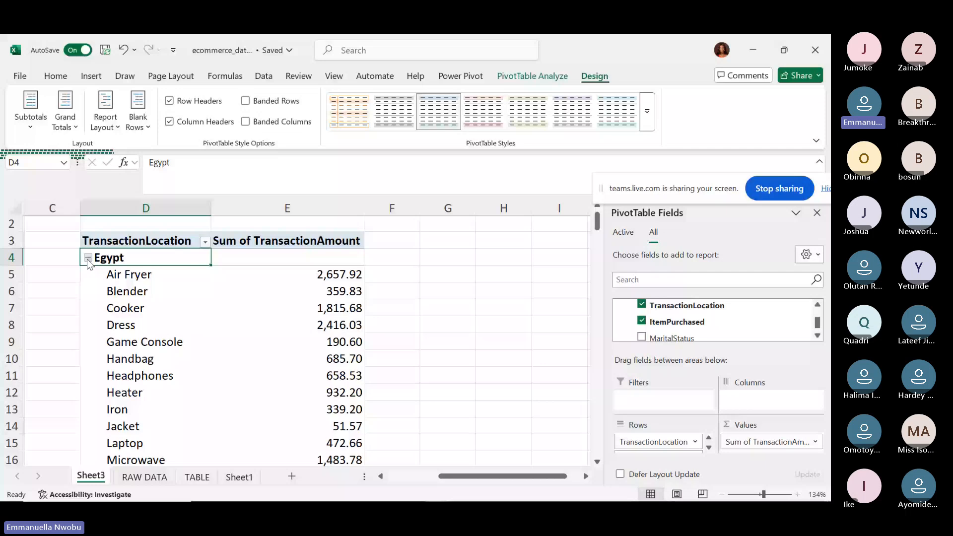
click(88, 258)
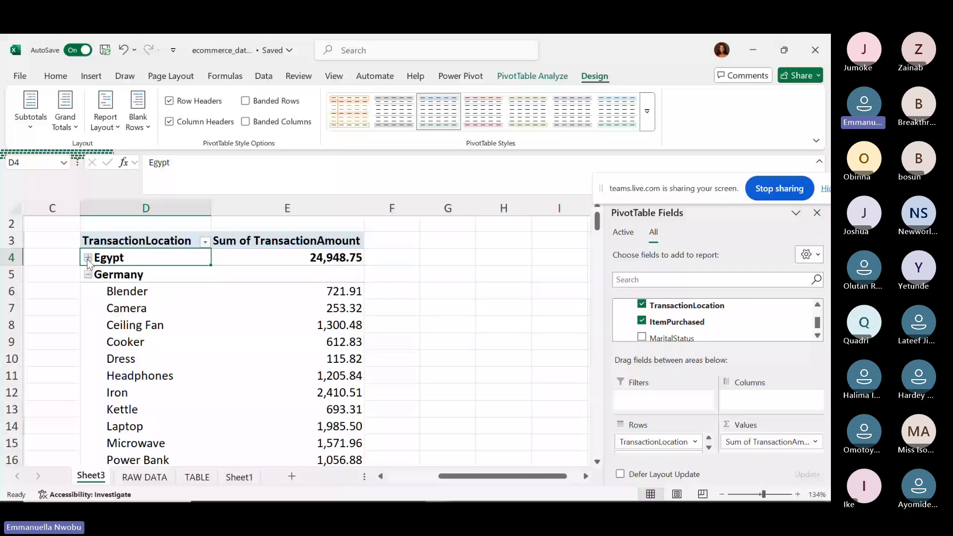
click(87, 258)
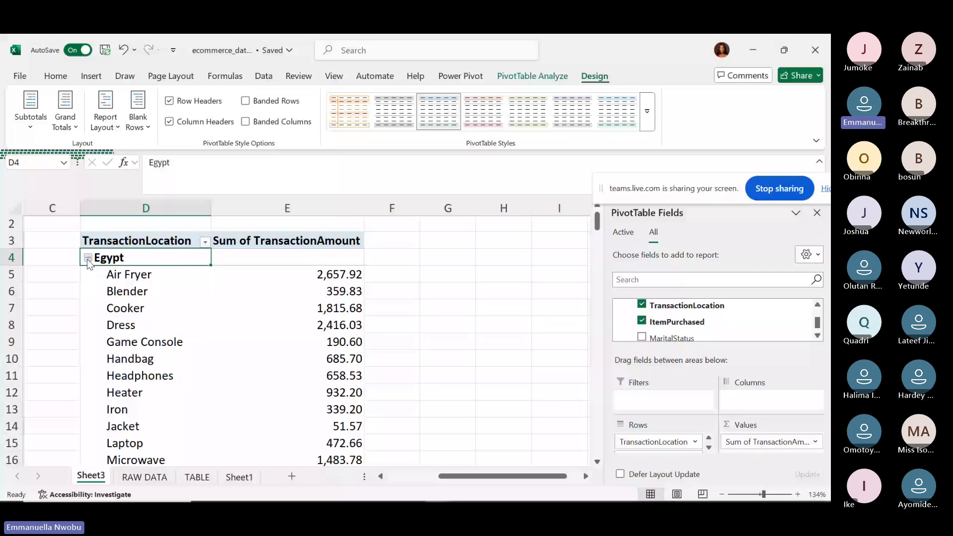
Try Expand/Collapse > Collapse Entire Field from the Air Fryer item's menu.
click(143, 275)
right_click(143, 278)
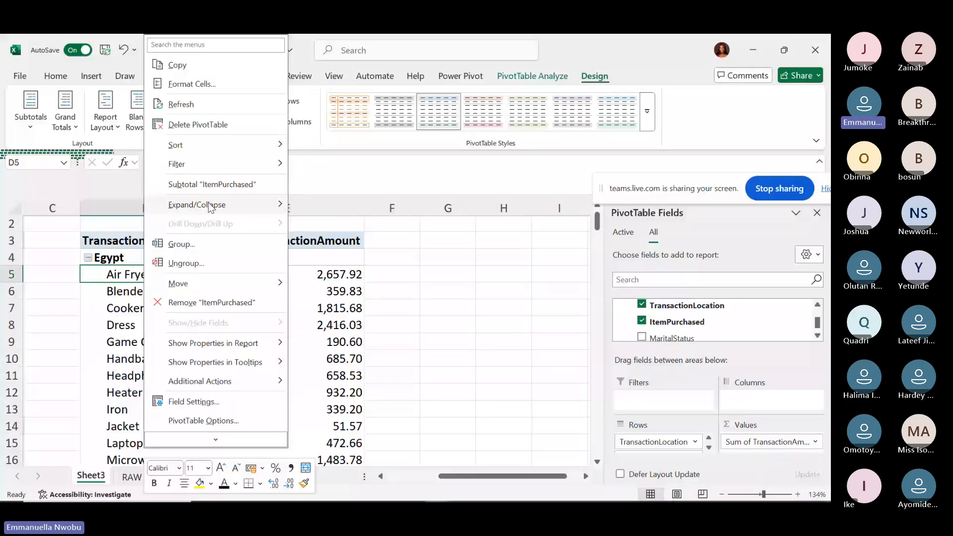
mouse_move(215, 208)
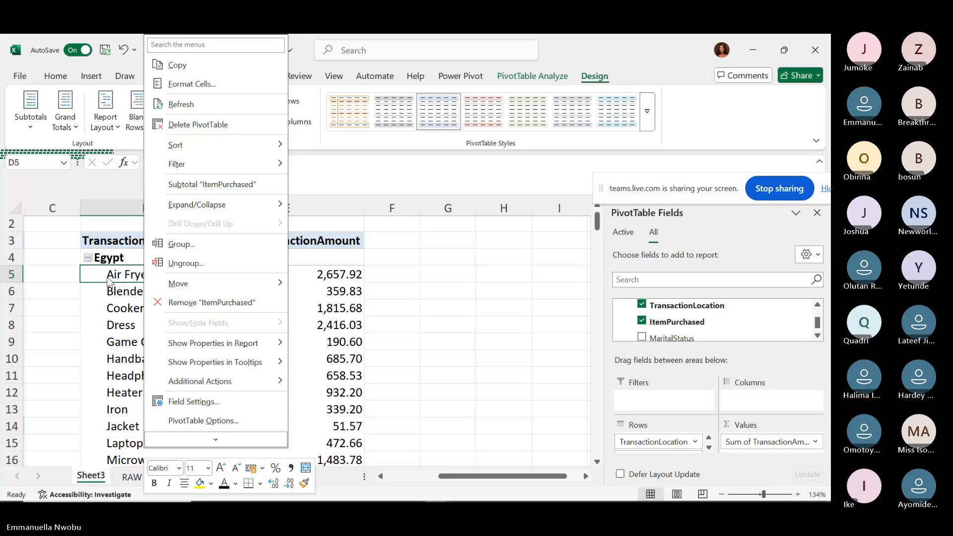
mouse_move(223, 205)
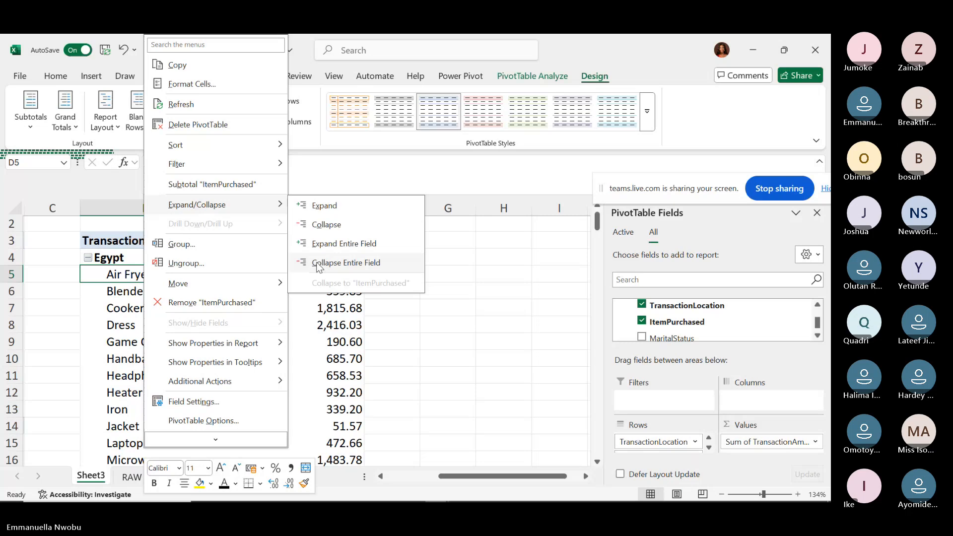
click(318, 263)
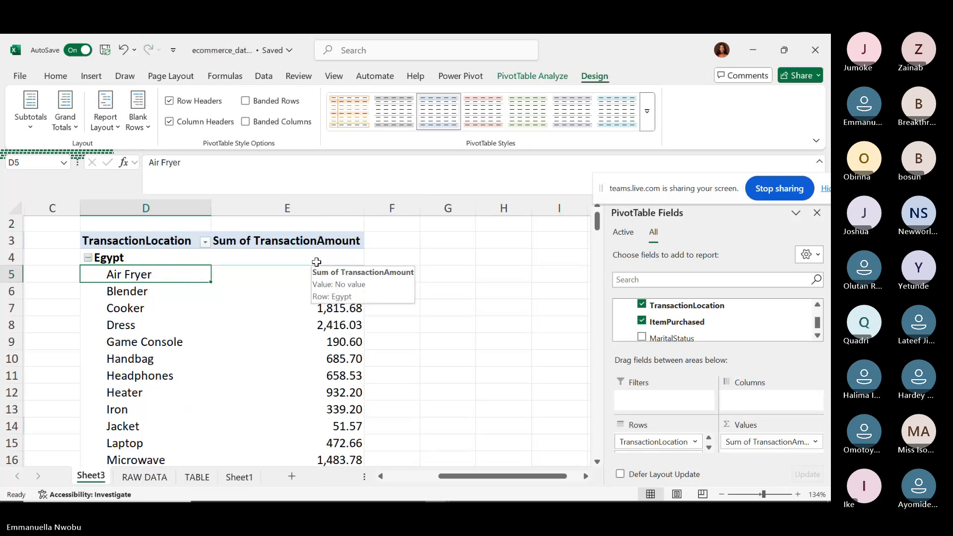
drag(599, 224, 516, 156)
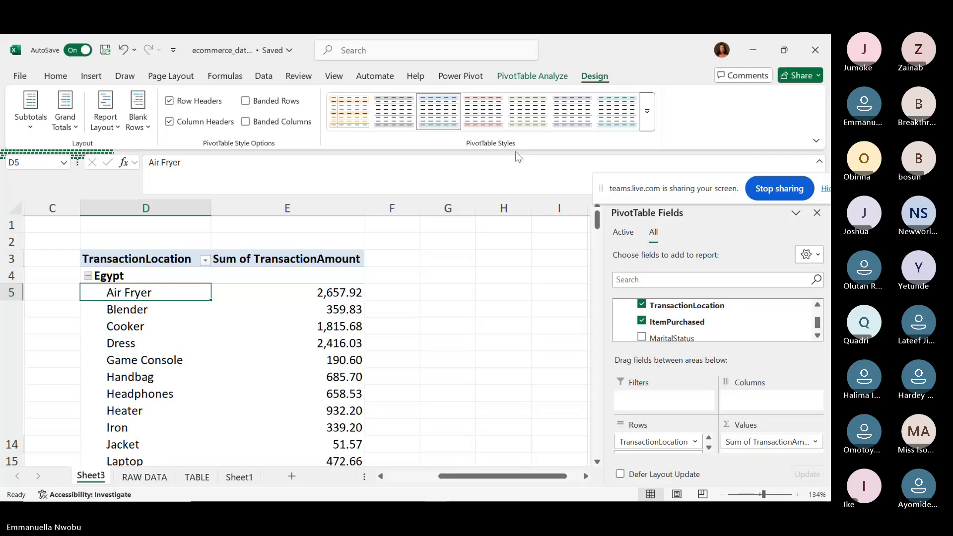
right_click(119, 291)
mouse_move(206, 204)
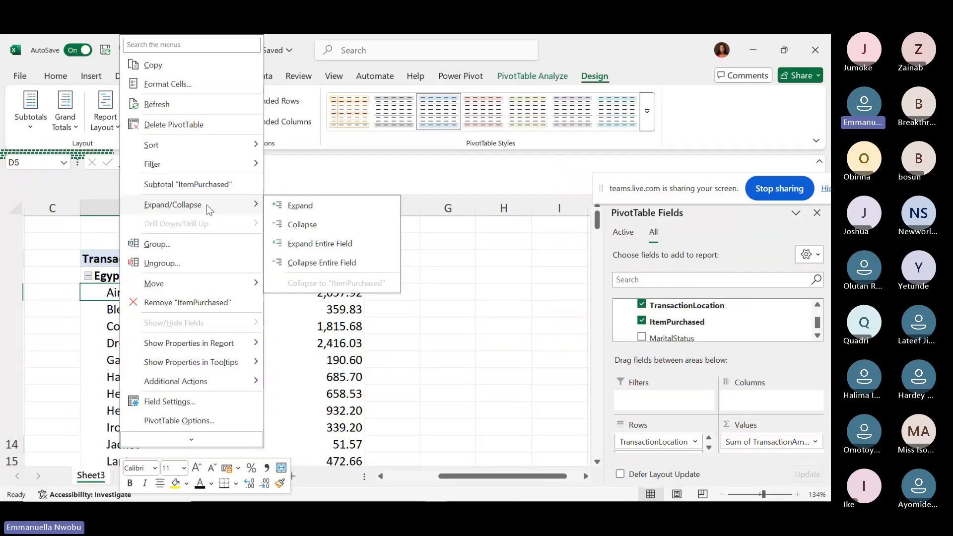
click(307, 262)
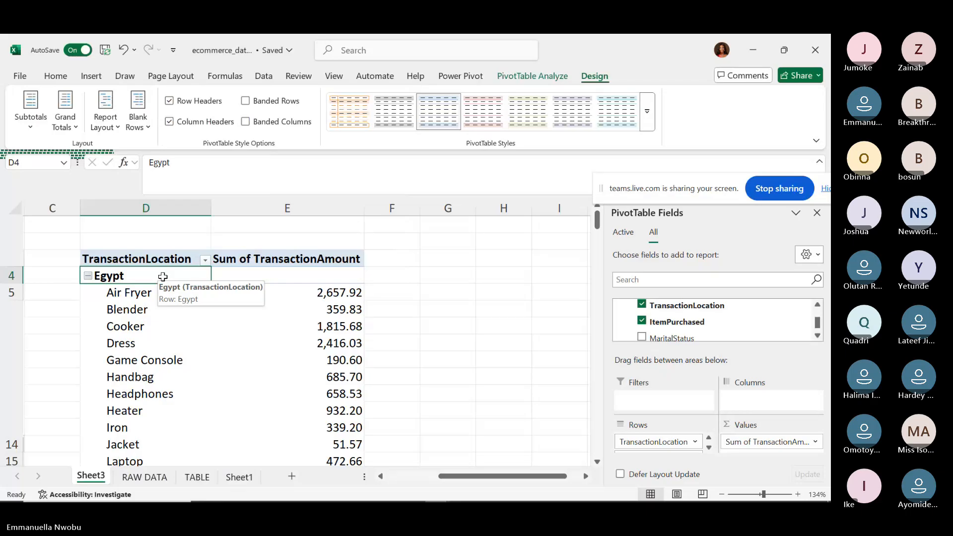
Collapse every location in the pivot table down to its total row.
right_click(162, 276)
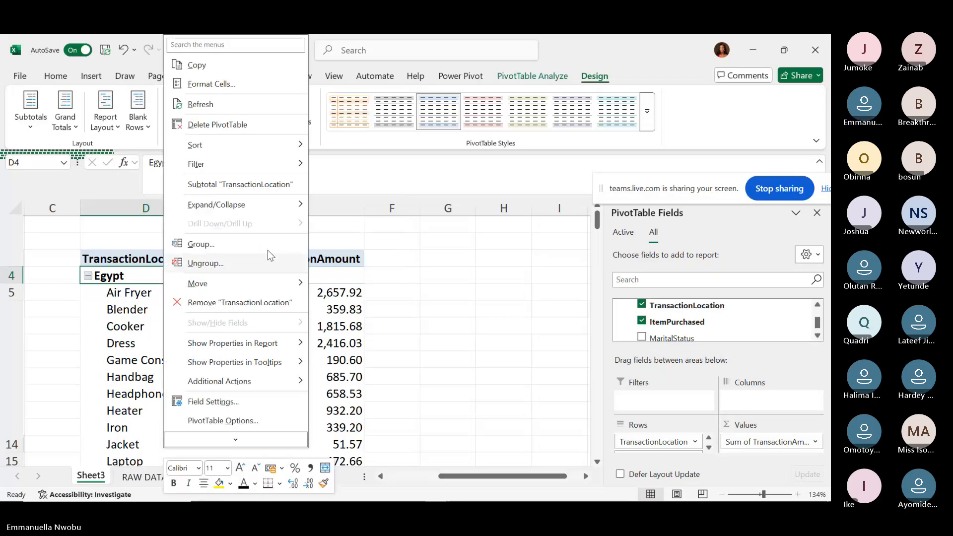
mouse_move(236, 211)
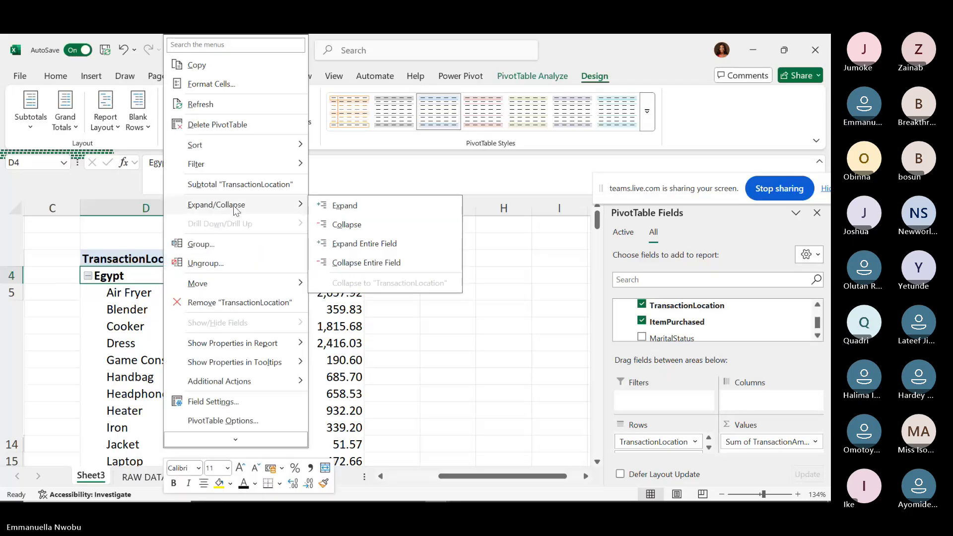
click(350, 263)
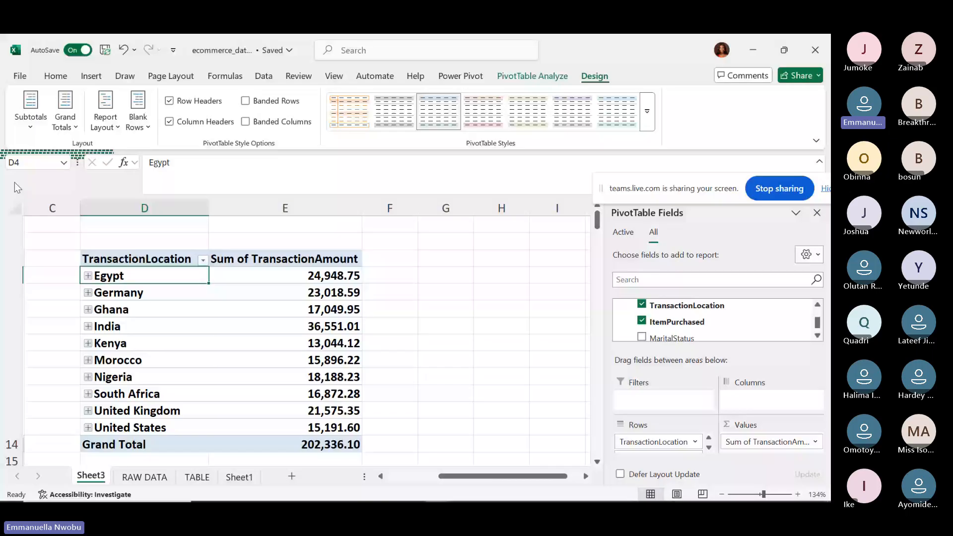
Expand every location again so Egypt lists Dress 2,416.03, Heater 932.20 and Laptop 472.66.
right_click(147, 277)
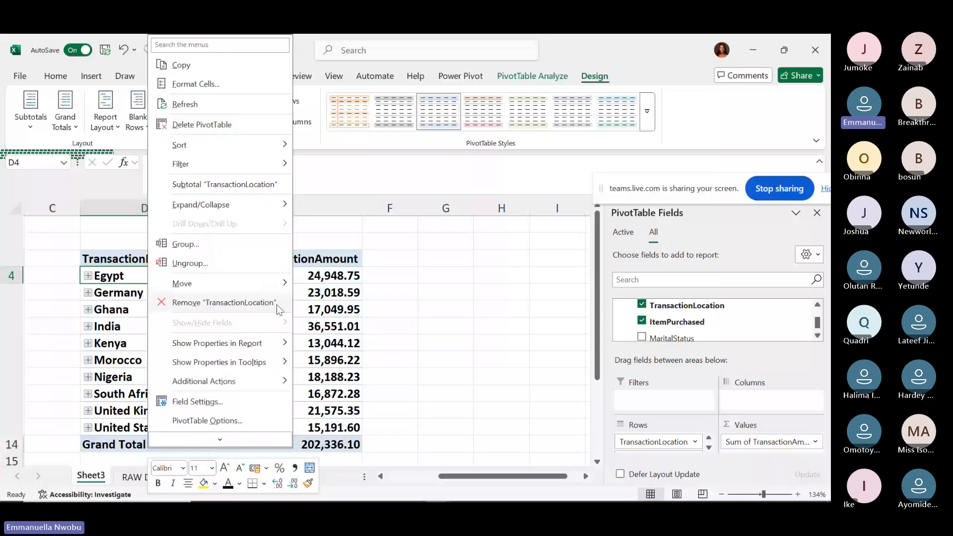
mouse_move(268, 203)
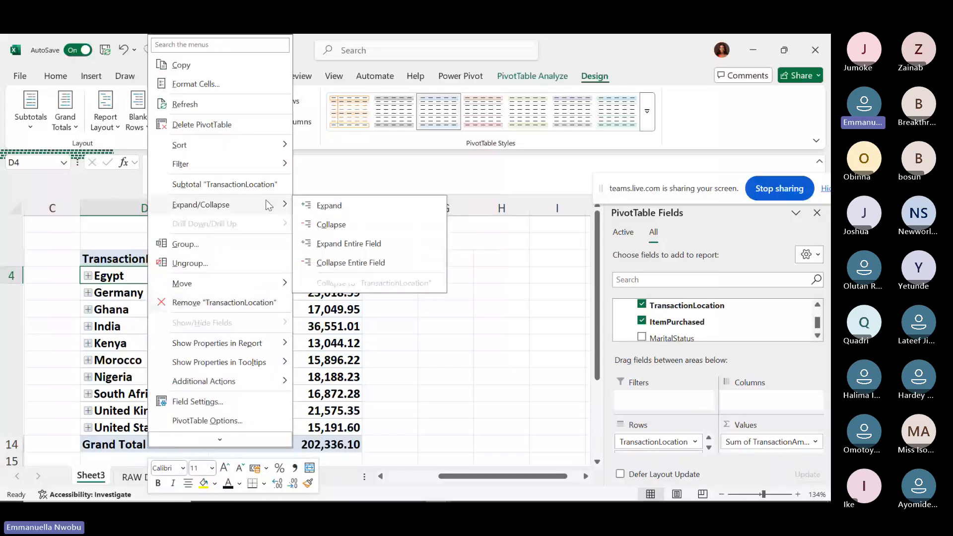
click(340, 241)
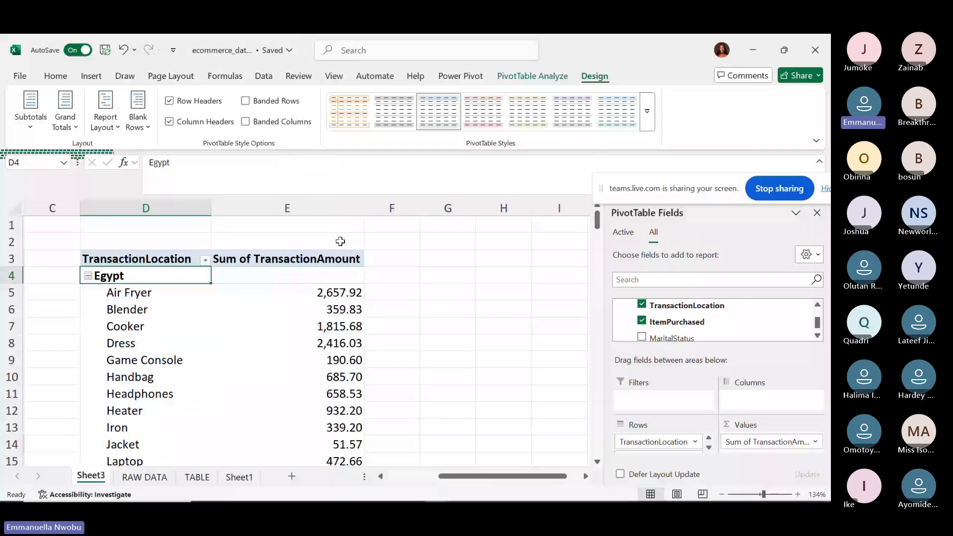
mouse_move(597, 220)
mouse_down()
mouse_move(588, 347)
mouse_move(590, 211)
mouse_up()
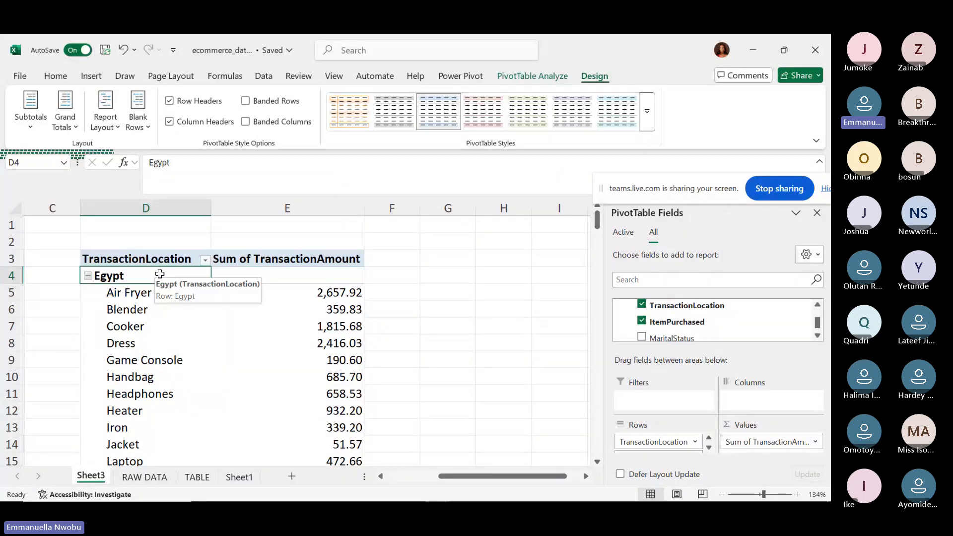
click(111, 292)
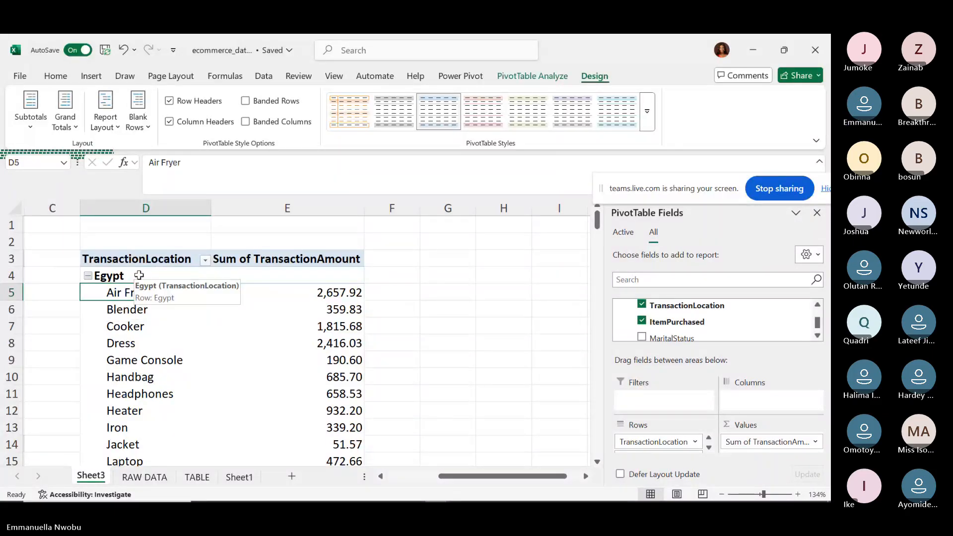
Collapse all locations to one total row each above the Grand Total.
click(139, 275)
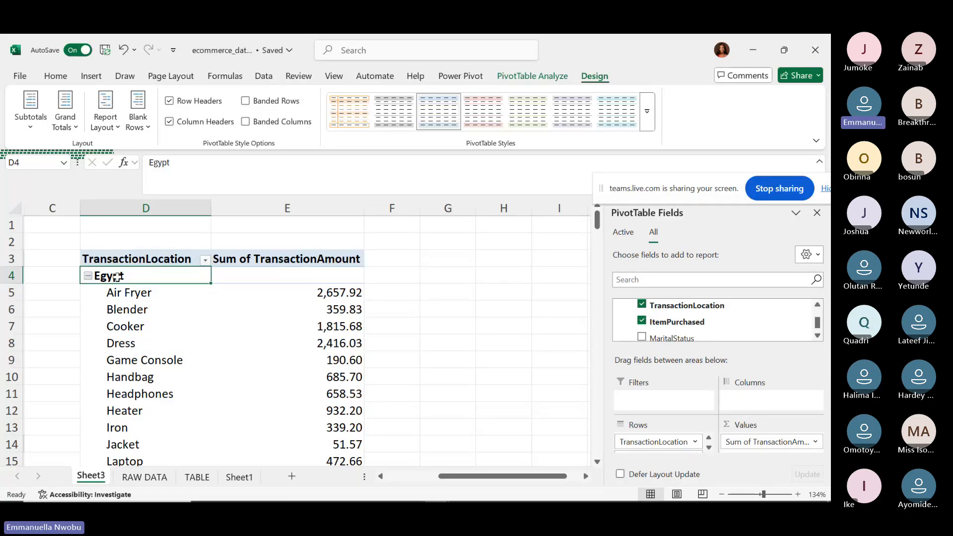
right_click(125, 276)
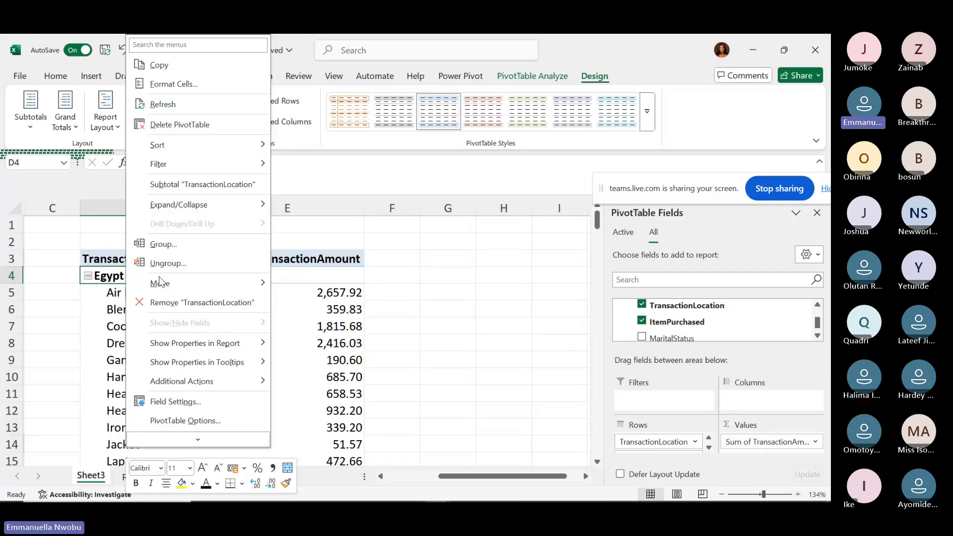
mouse_move(216, 201)
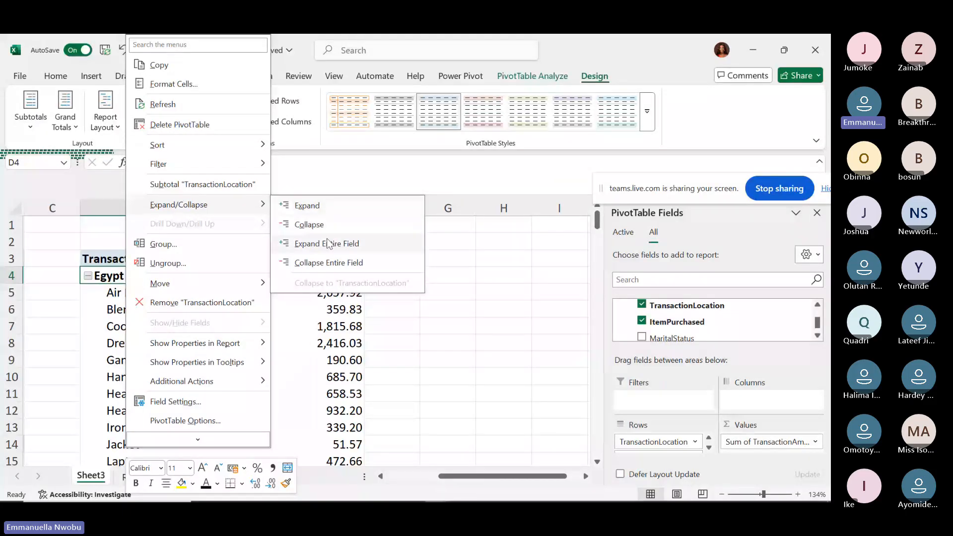
click(318, 267)
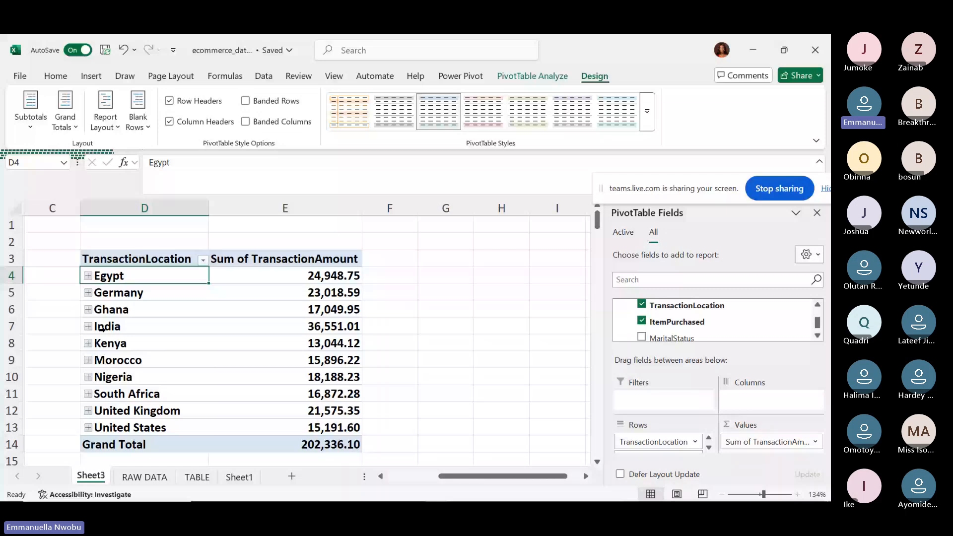
Expand and re-collapse Germany's items, then switch to the Teams meeting window.
click(88, 293)
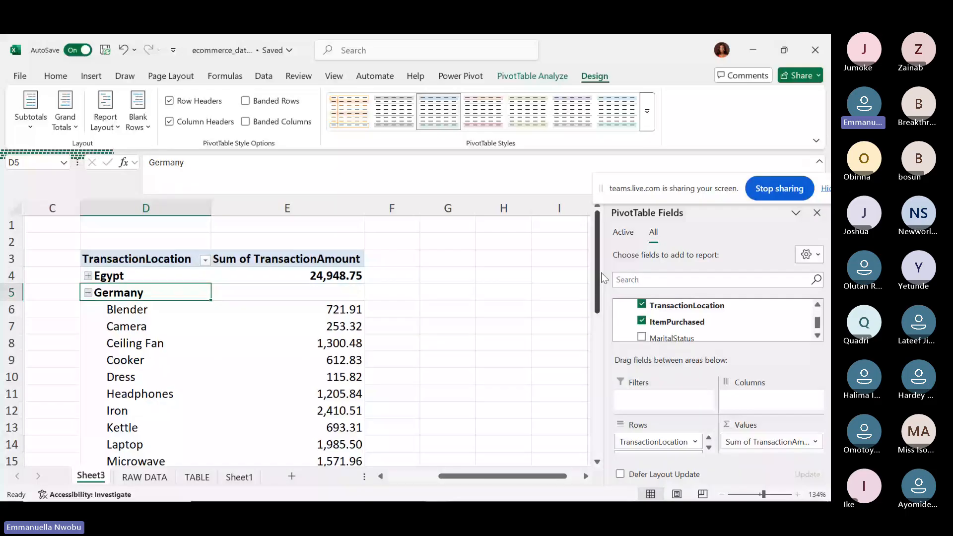
drag(602, 276, 601, 280)
drag(602, 281, 601, 281)
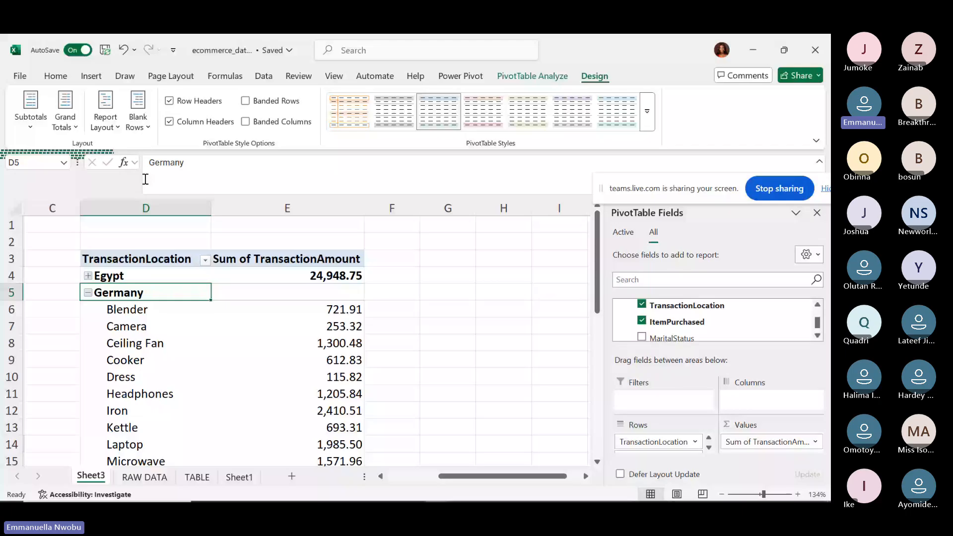
click(88, 292)
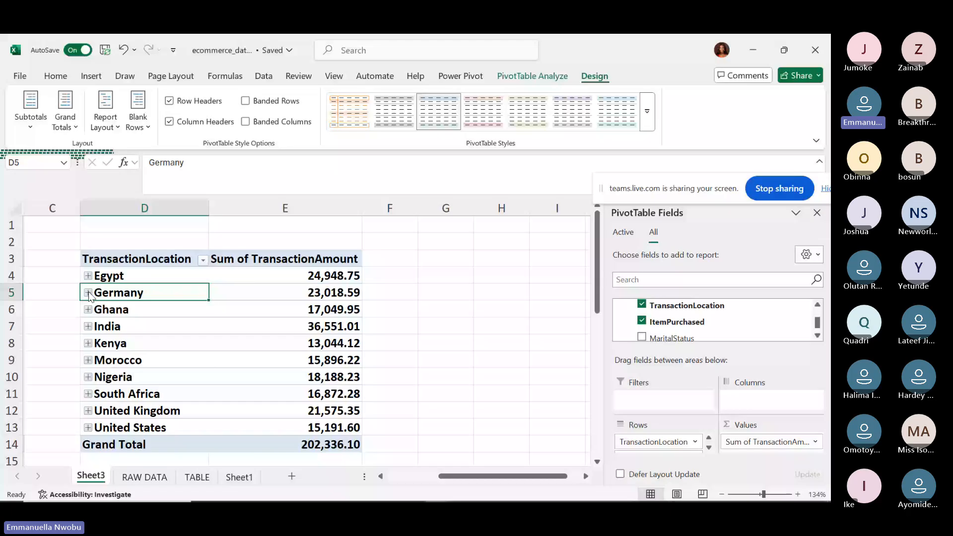
key(alt+Tab)
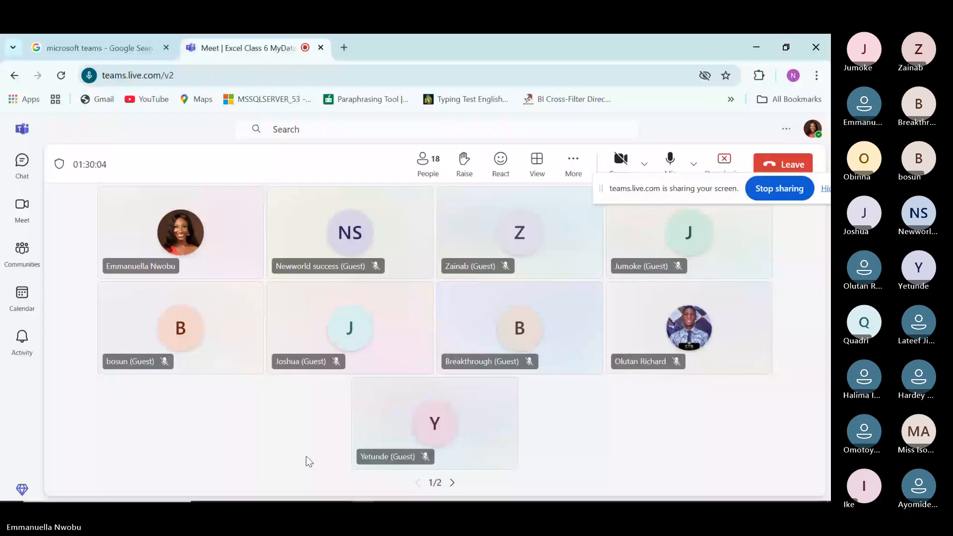
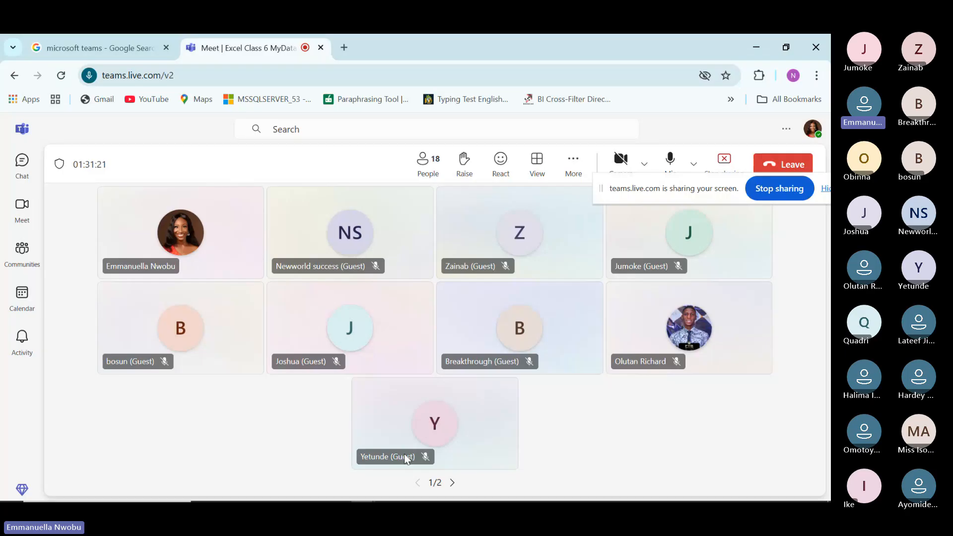
Show the second page of Teams participants, then bring the ecommerce_dataset workbook to the front.
click(452, 482)
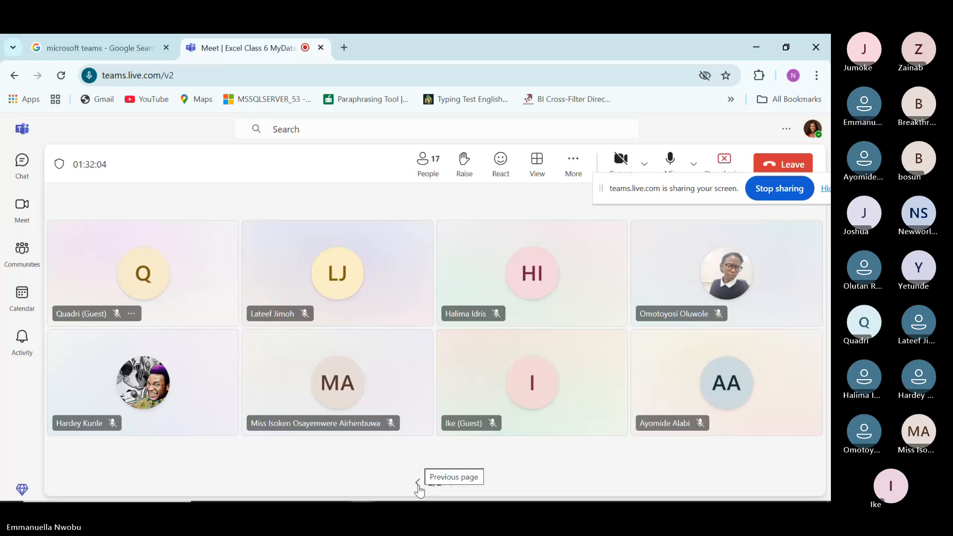
mouse_move(430, 483)
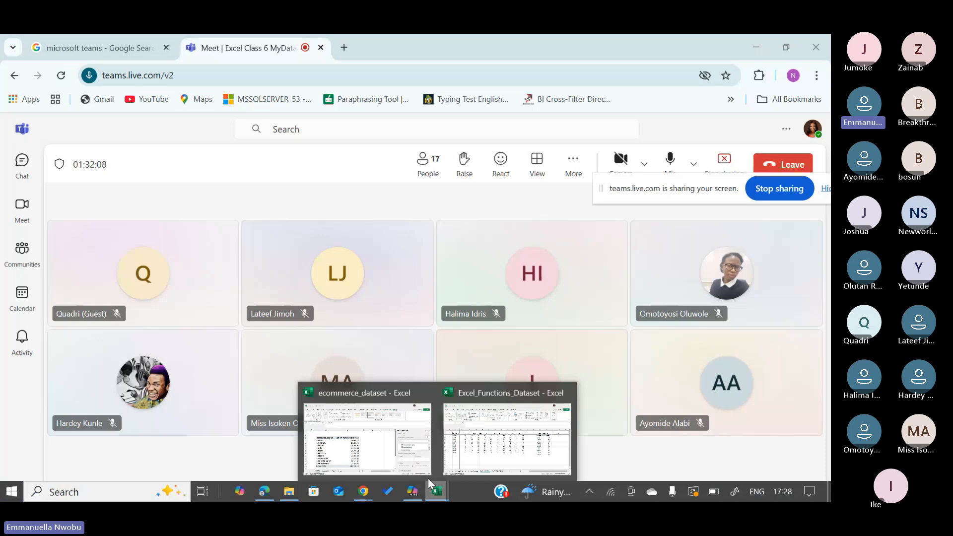
click(428, 479)
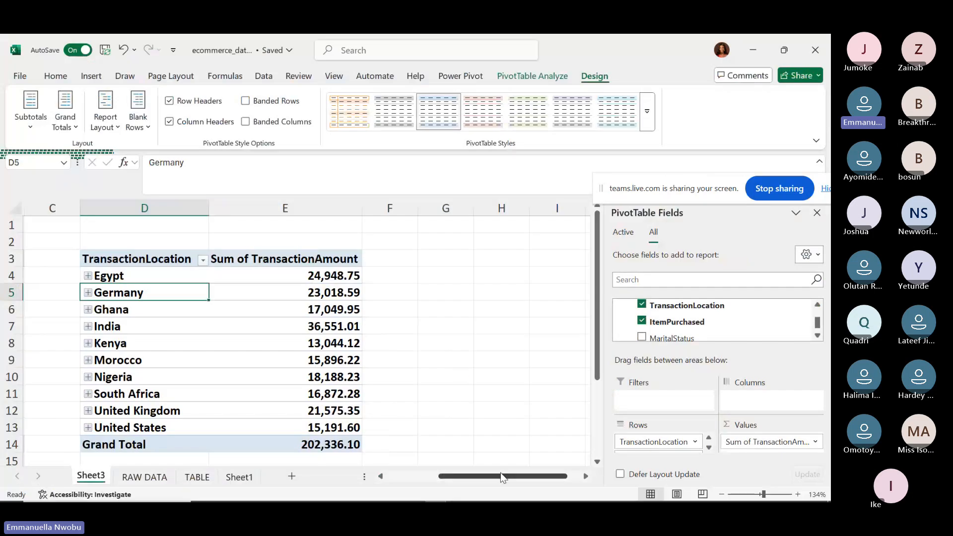
drag(494, 478, 408, 474)
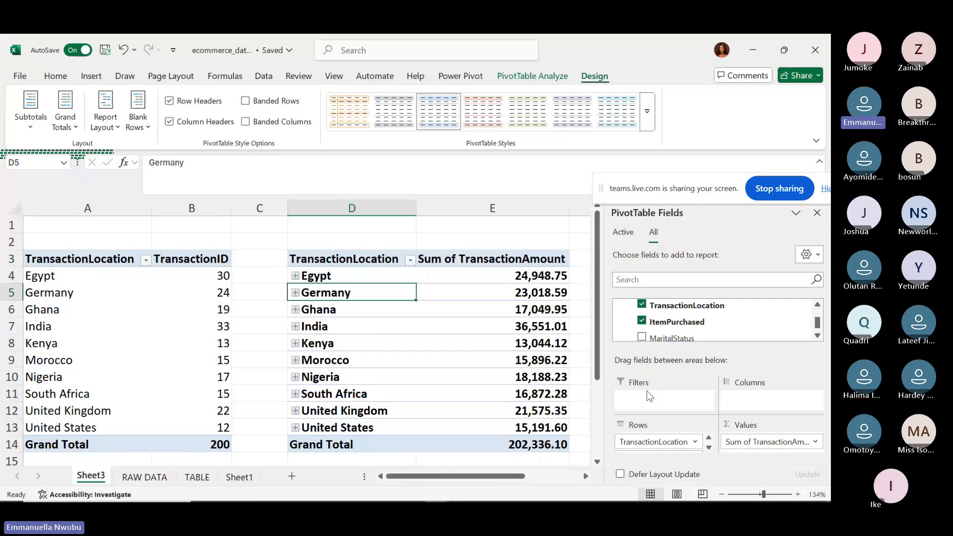
click(295, 276)
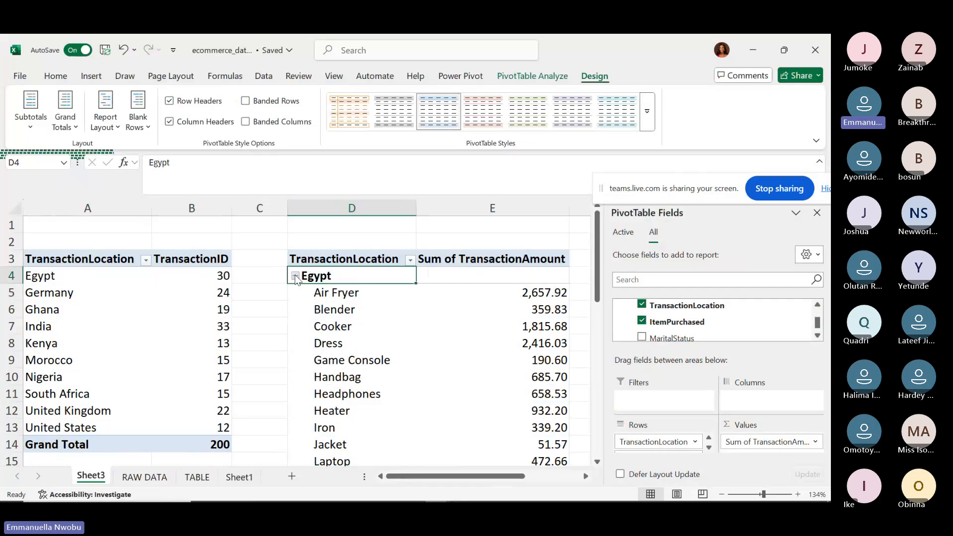
drag(597, 285, 590, 404)
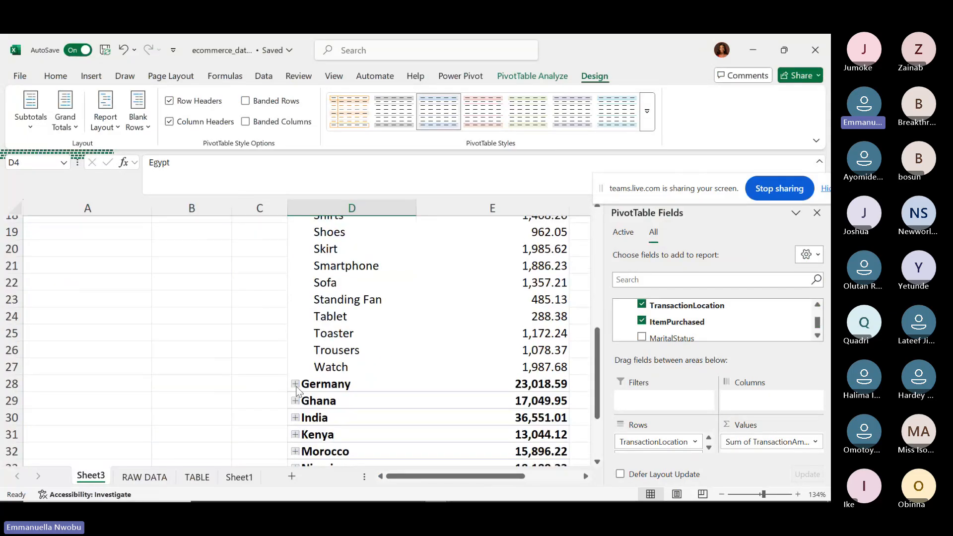
click(295, 384)
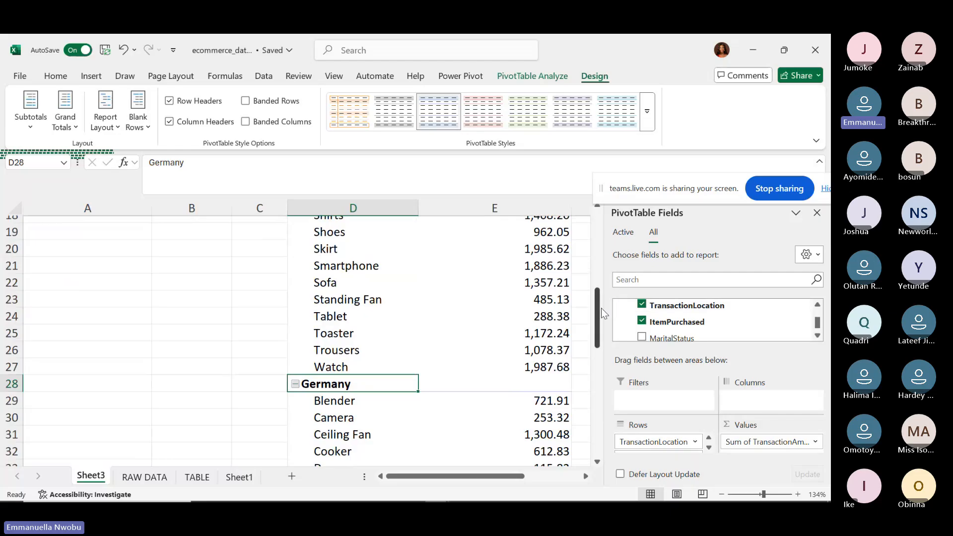
drag(600, 308, 603, 329)
click(296, 331)
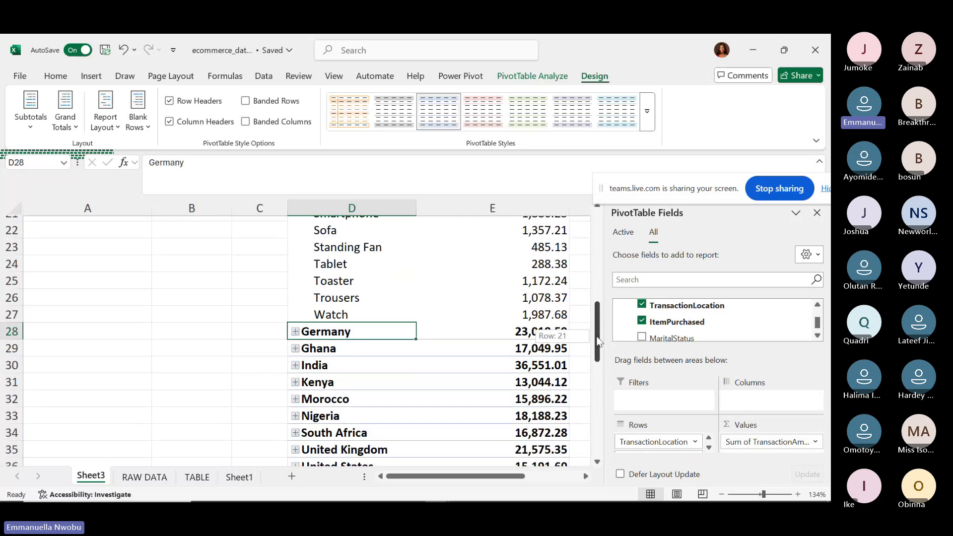
drag(603, 311, 599, 235)
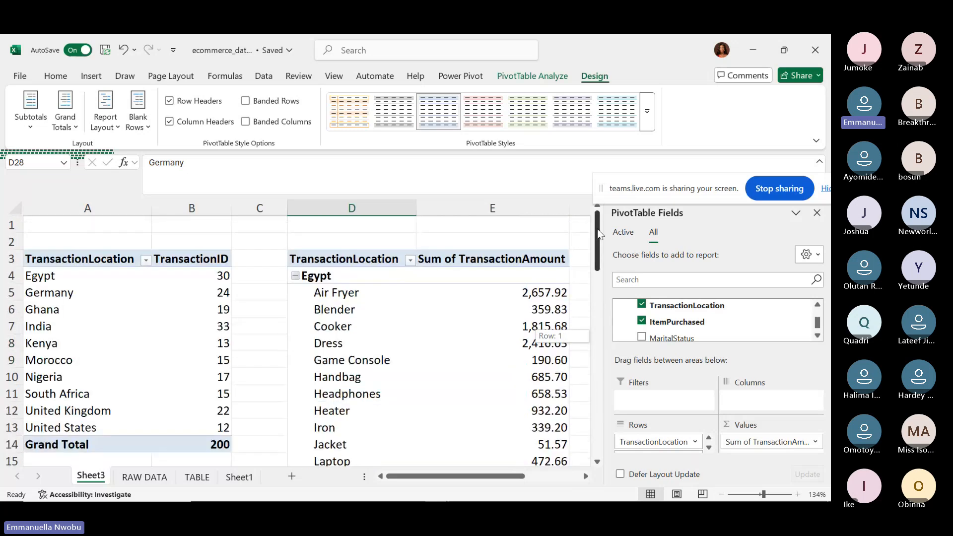
click(297, 276)
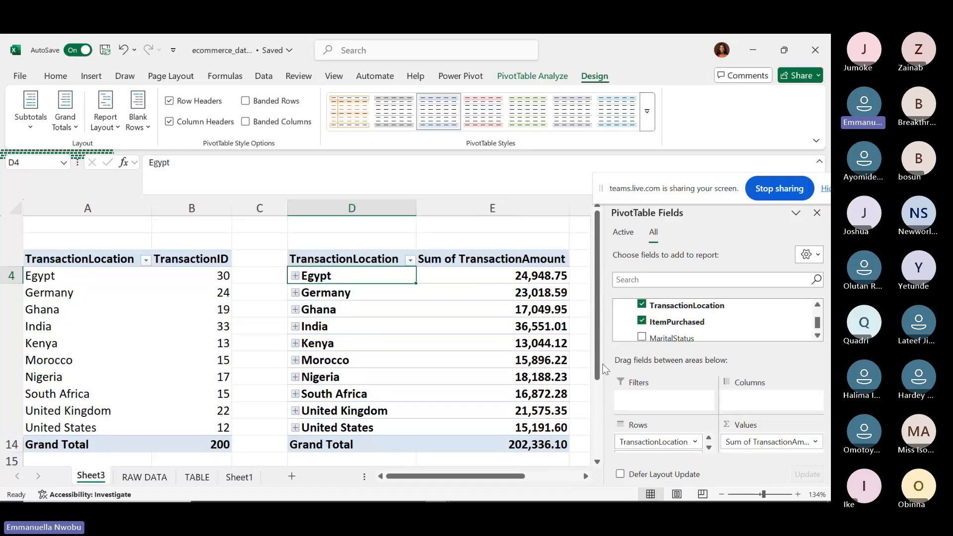
Move ItemPurchased from the pivot rows into the report filter, shown as All in E1.
click(708, 446)
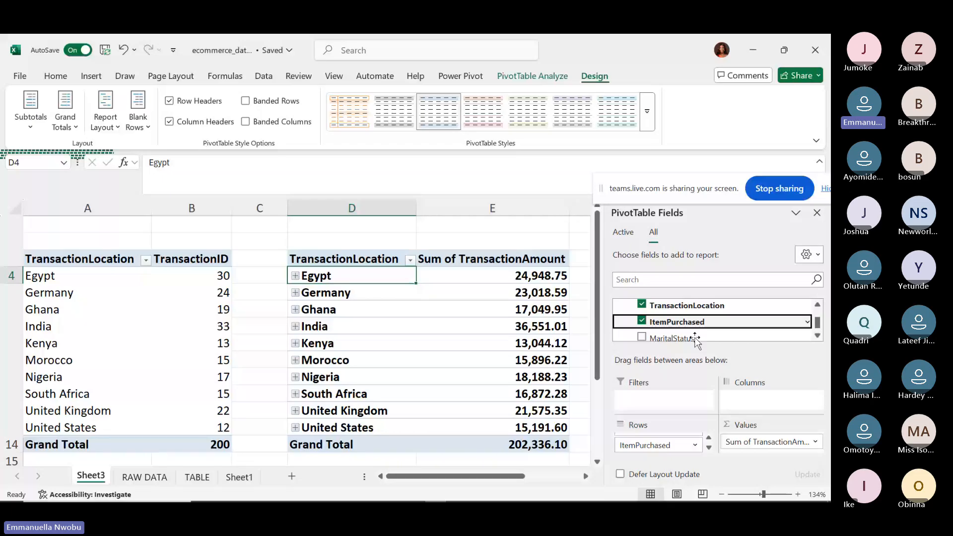
click(650, 447)
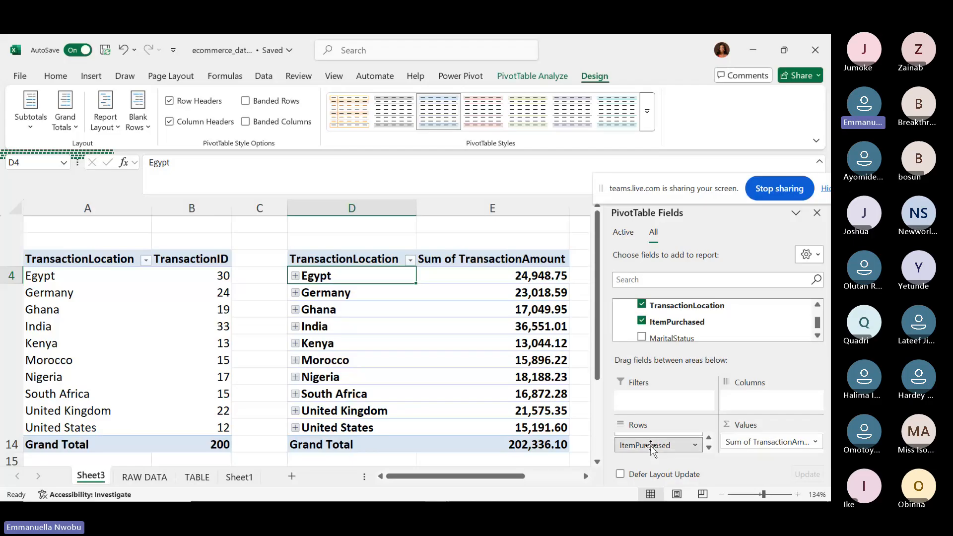
drag(650, 447, 647, 402)
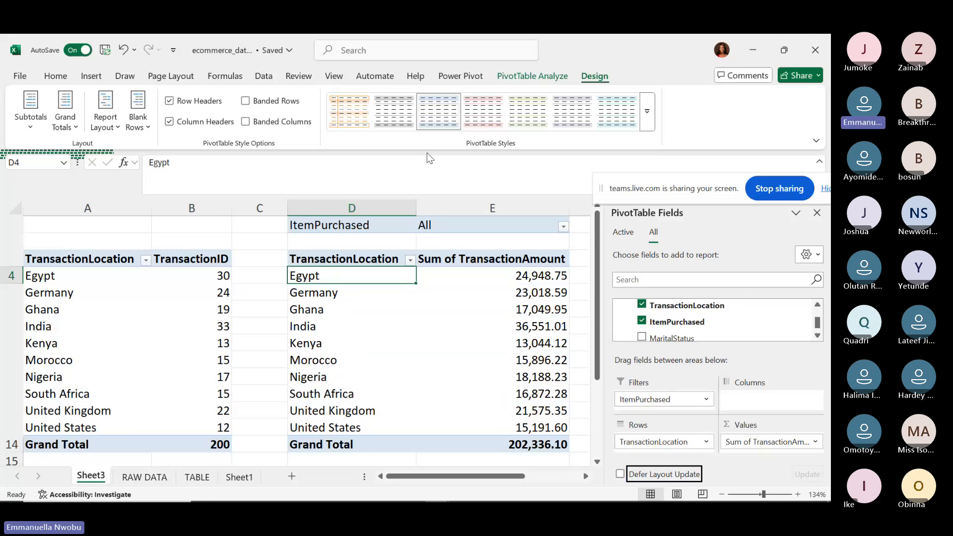
click(444, 224)
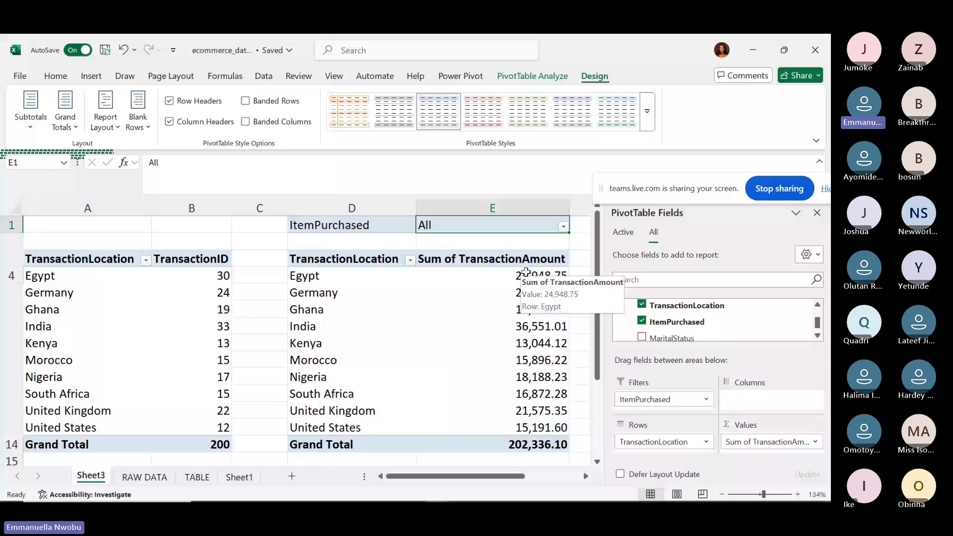
Filter ItemPurchased to Air Fryer, leaving five countries totalling 7,706.14.
click(563, 226)
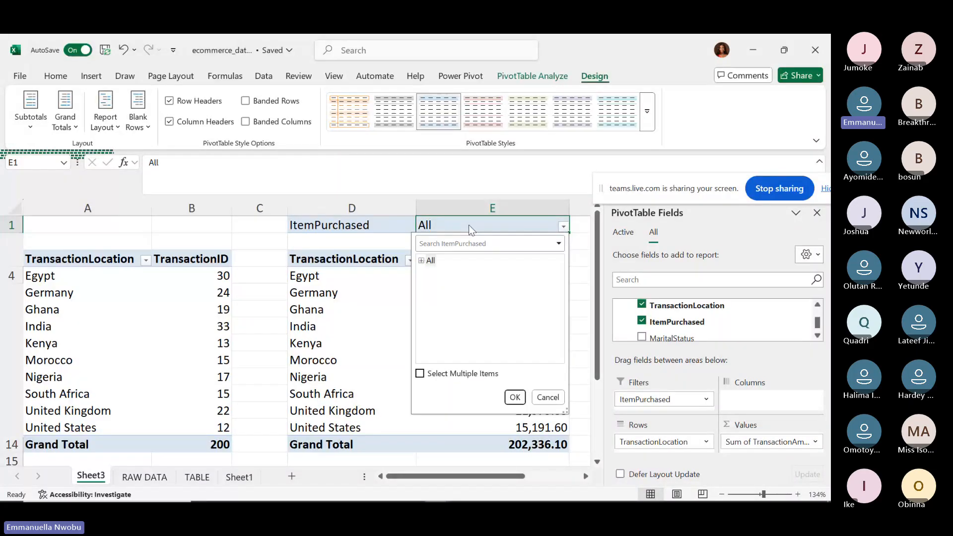
click(420, 260)
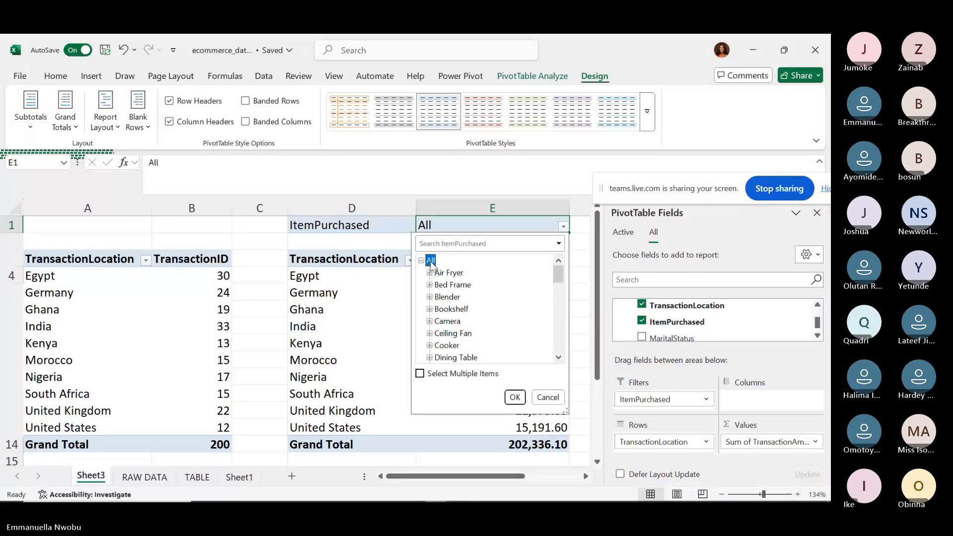
click(449, 273)
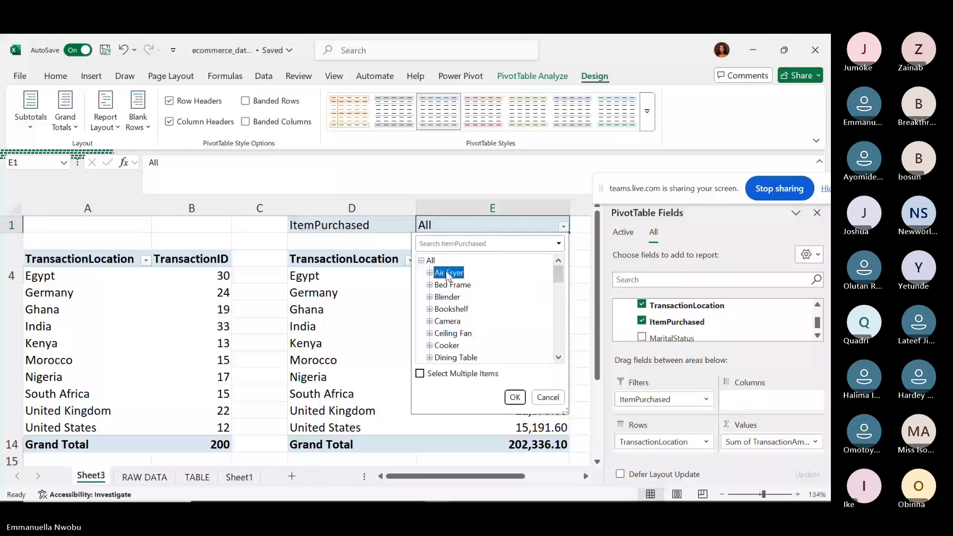
click(514, 397)
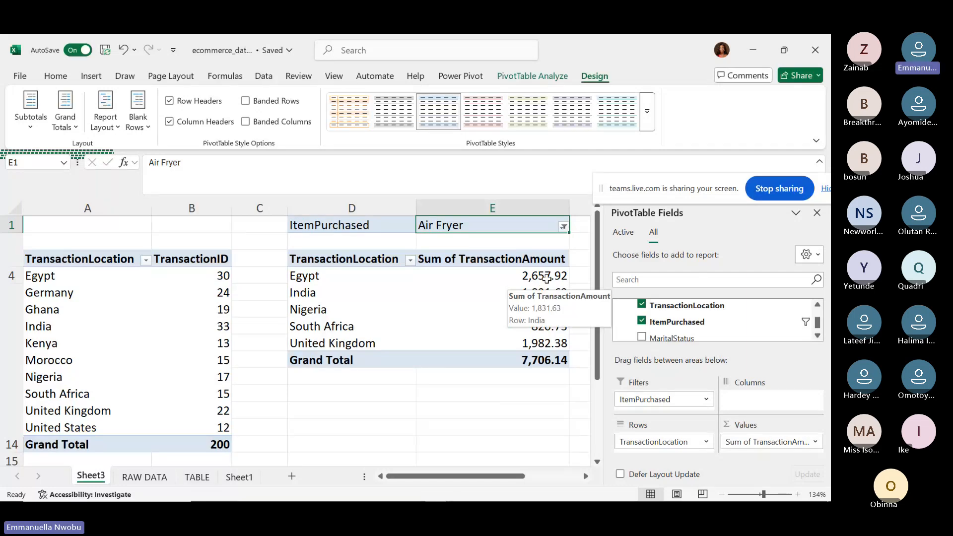
click(563, 227)
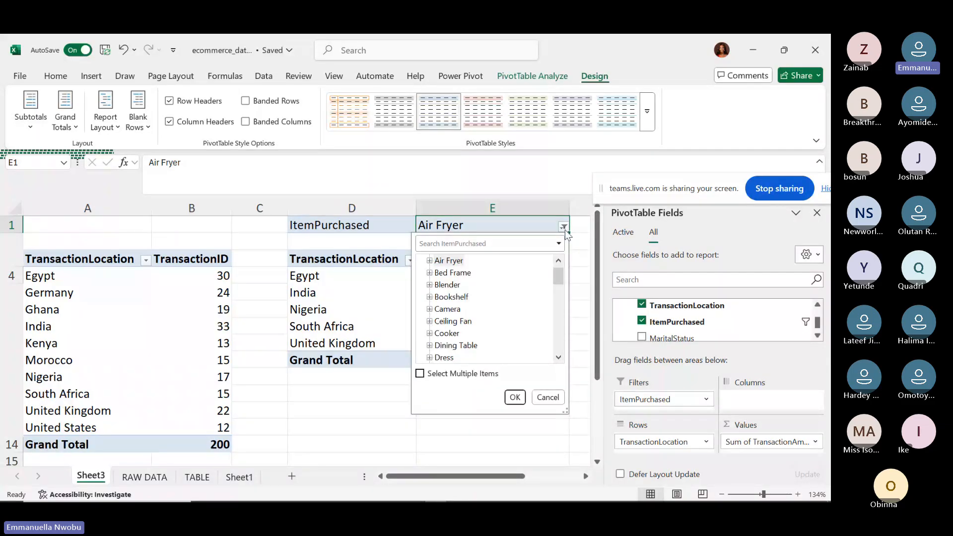
Allow multiple items and tick Air Fryer and Bed Frame, giving six countries totalling 12,910.15.
click(461, 273)
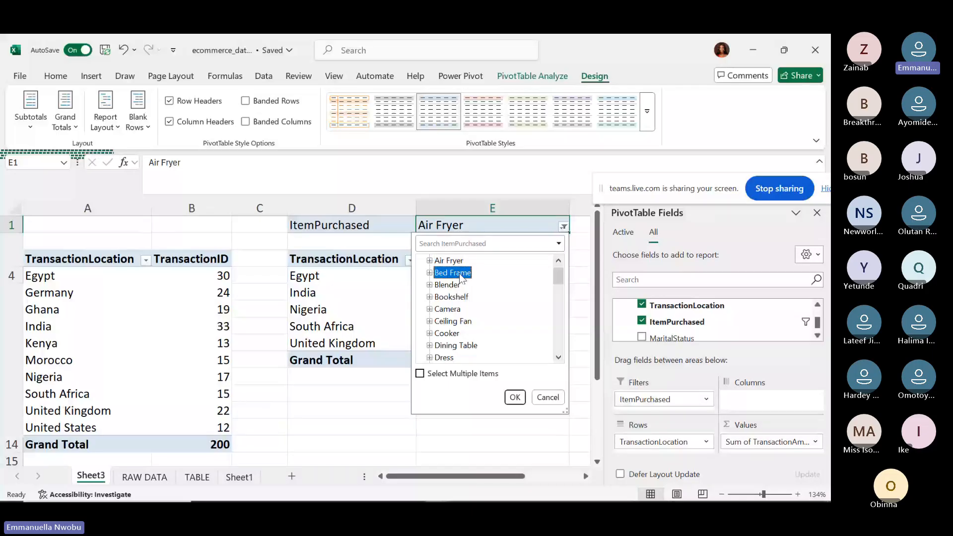
click(421, 374)
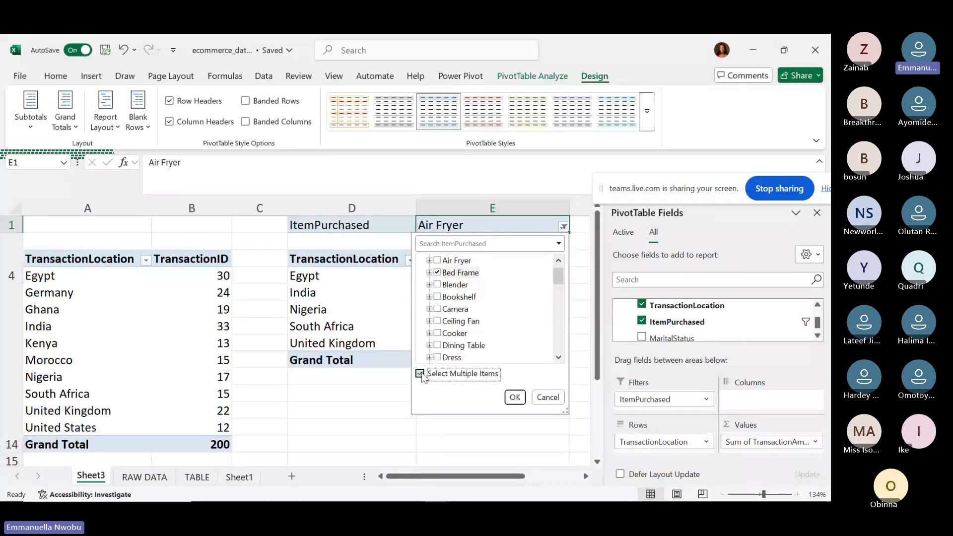
click(438, 272)
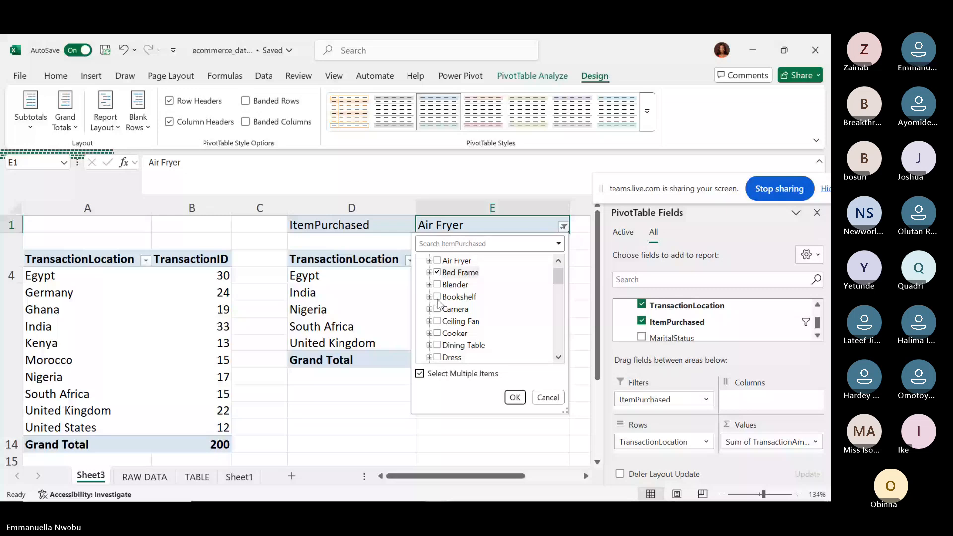
click(514, 397)
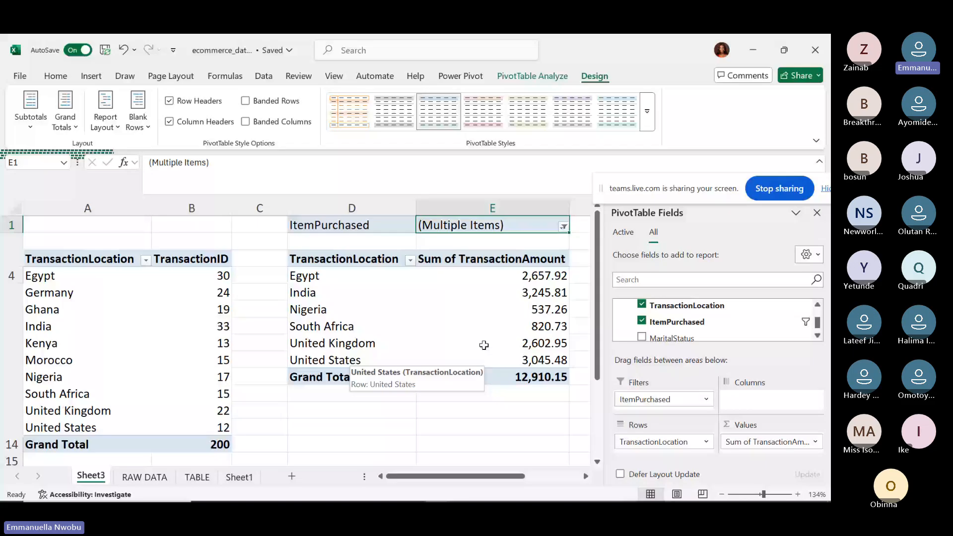
Add Blender and Bookshelf to the ItemPurchased filter, then reset it to (All) for 202,336.10.
click(564, 227)
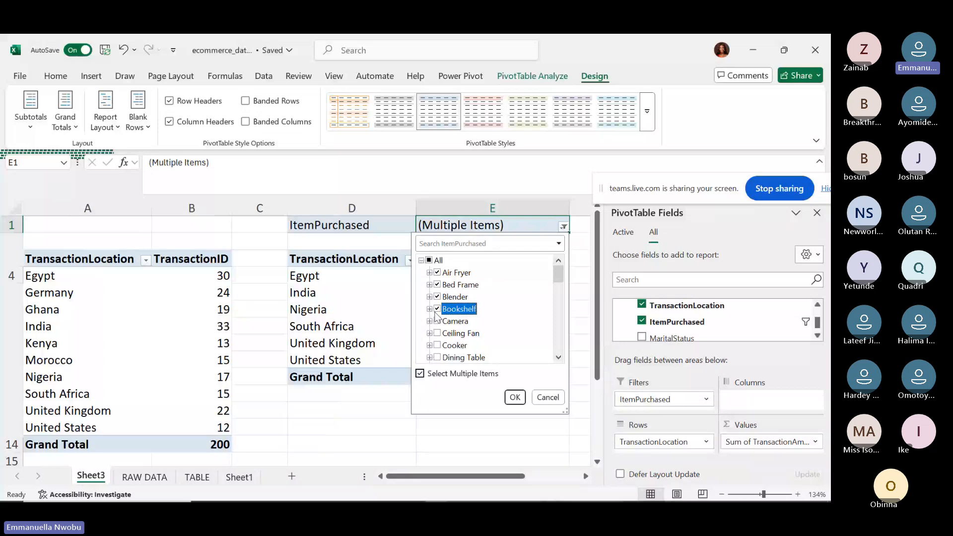
click(511, 396)
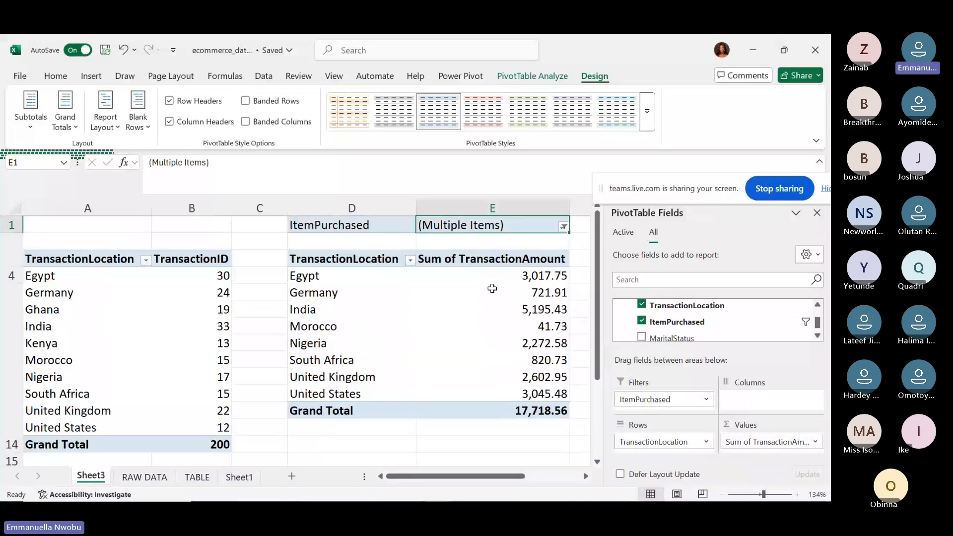
click(564, 227)
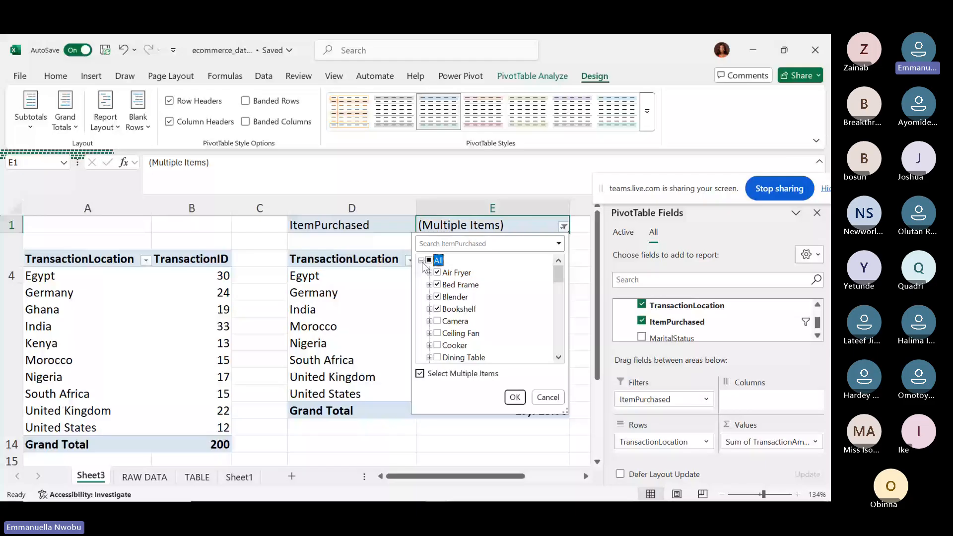
click(428, 260)
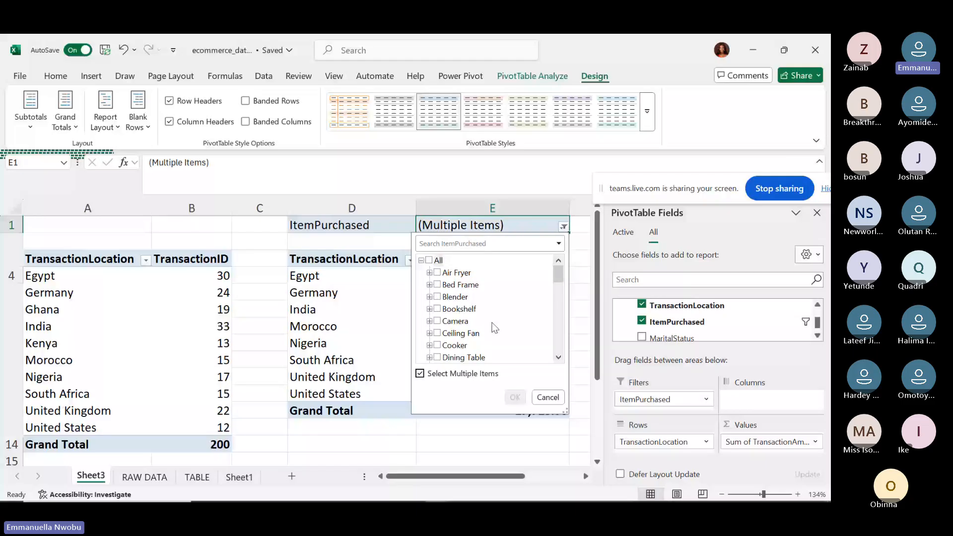
click(429, 261)
click(515, 397)
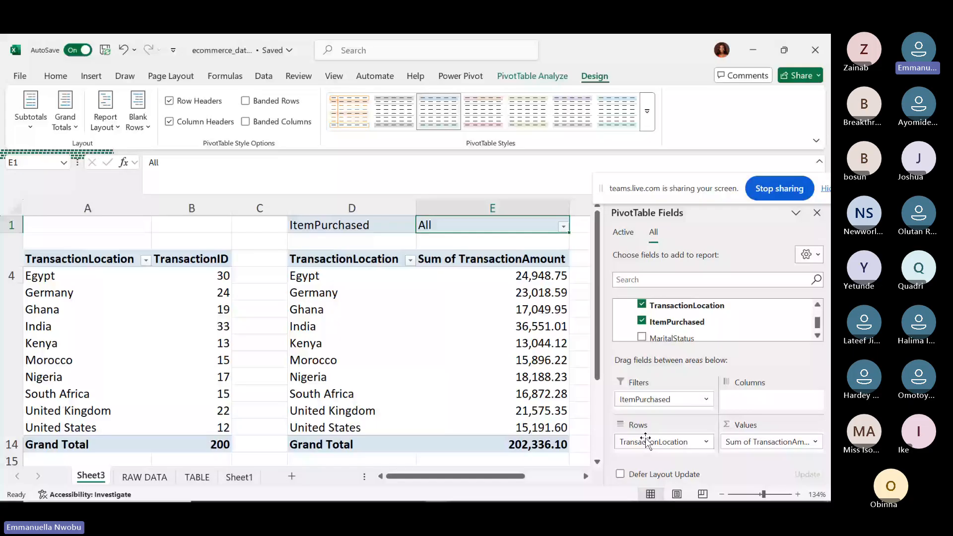
Move ItemPurchased into the column fields and scroll across its item columns to the Grand Total.
scroll(648, 449, right, 2)
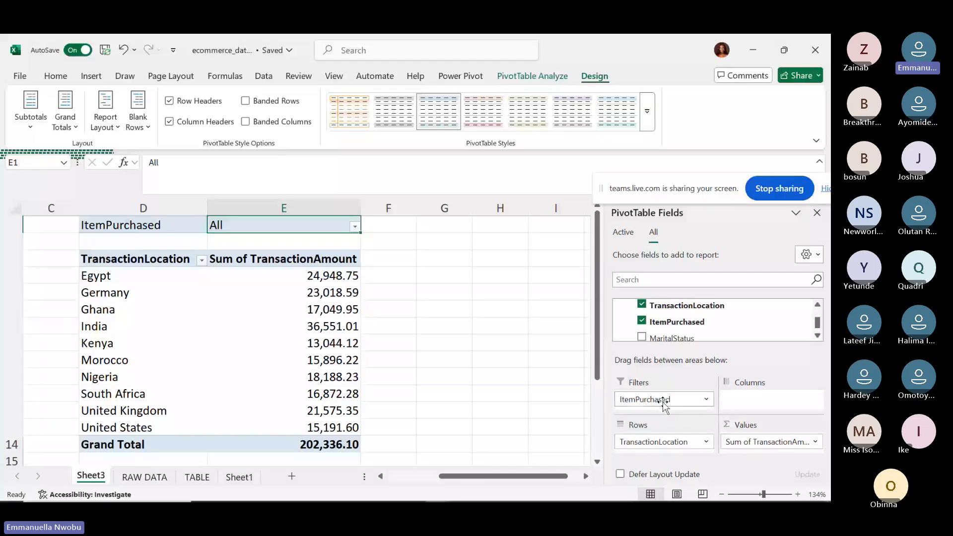
drag(662, 401, 755, 401)
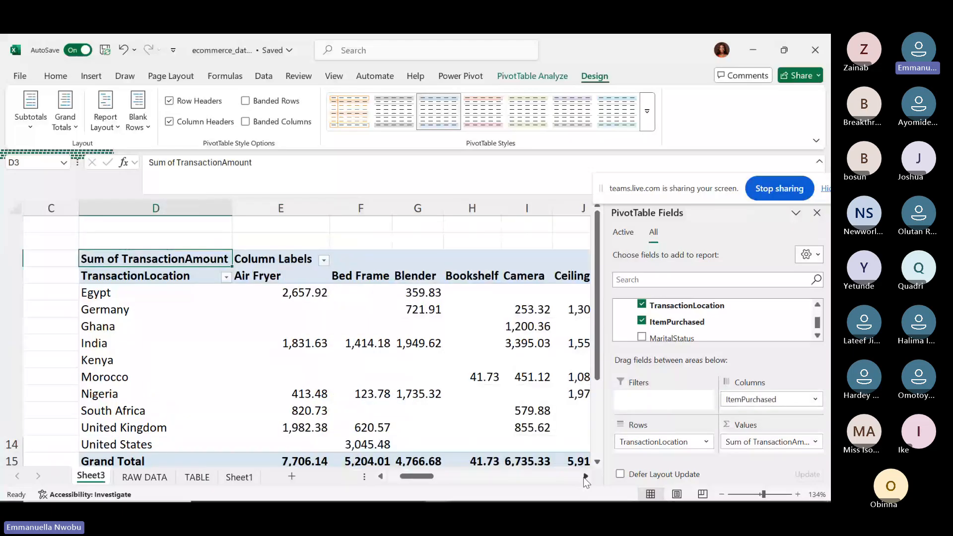
double_click(585, 476)
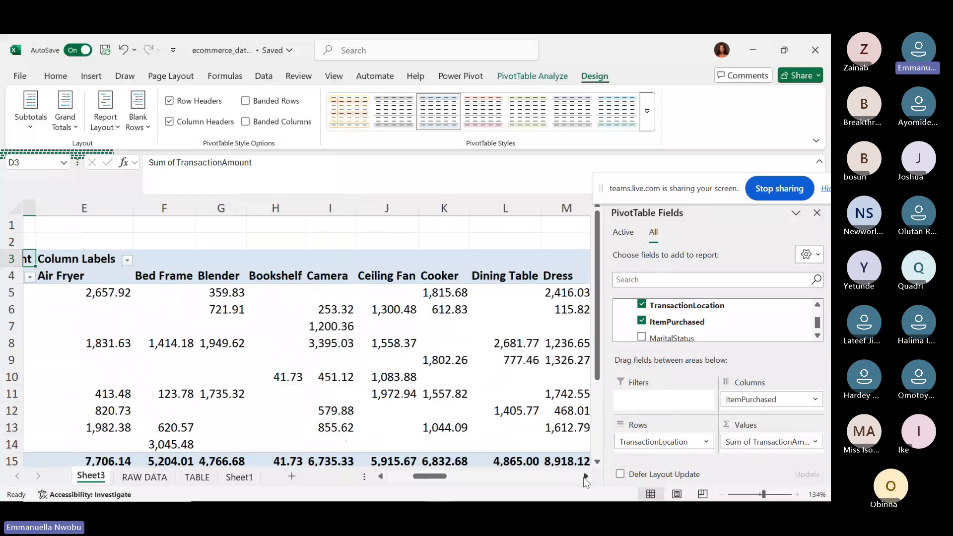
double_click(585, 476)
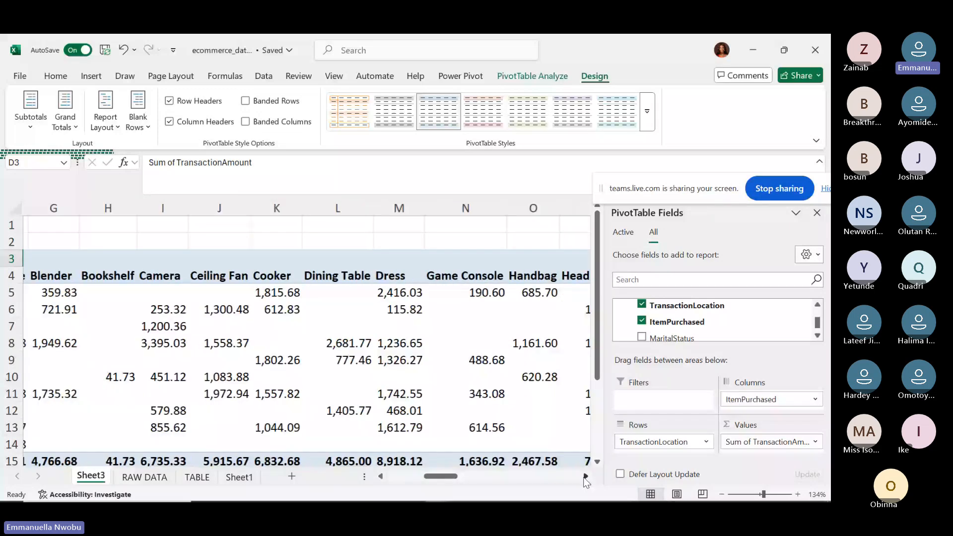
click(585, 478)
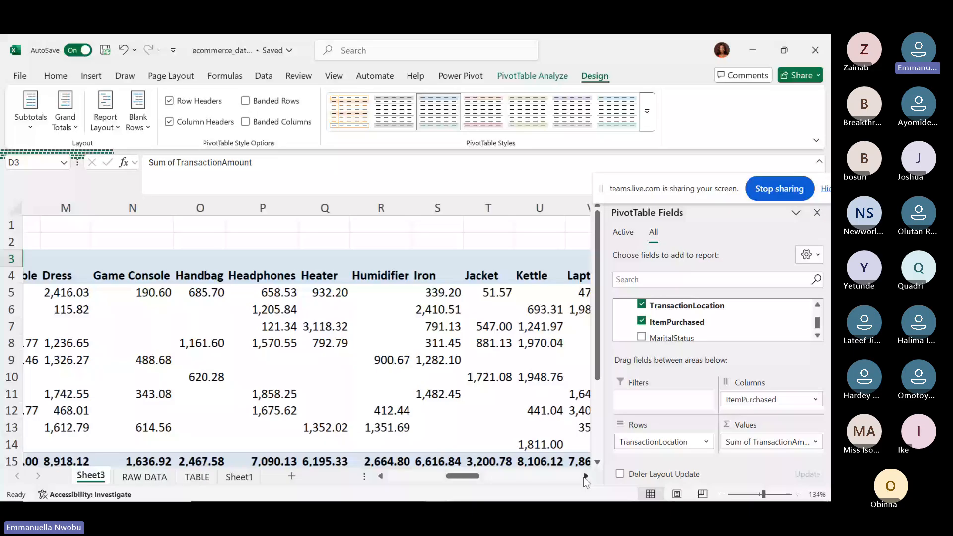
click(585, 477)
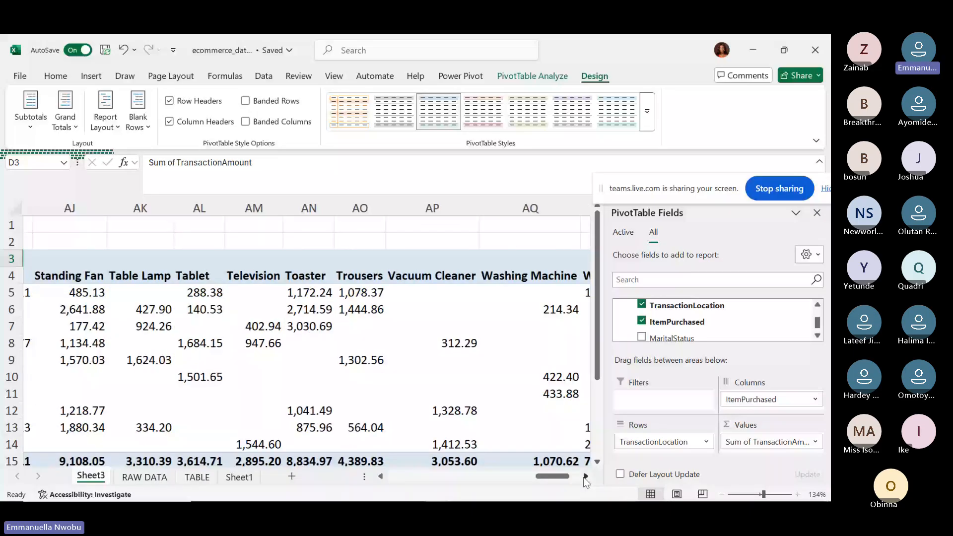
click(585, 477)
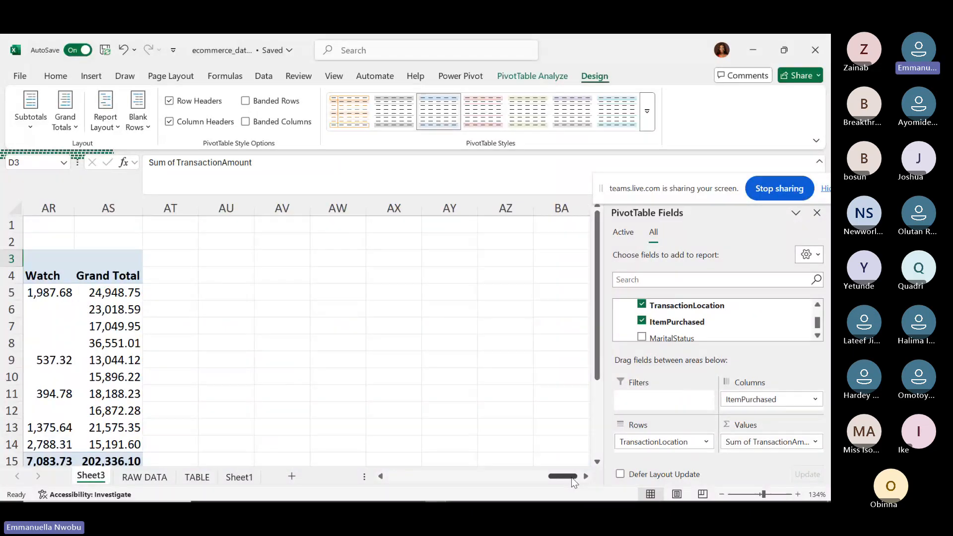
Remove ItemPurchased from the pivot, leaving one TransactionAmount total per location.
drag(571, 478, 385, 486)
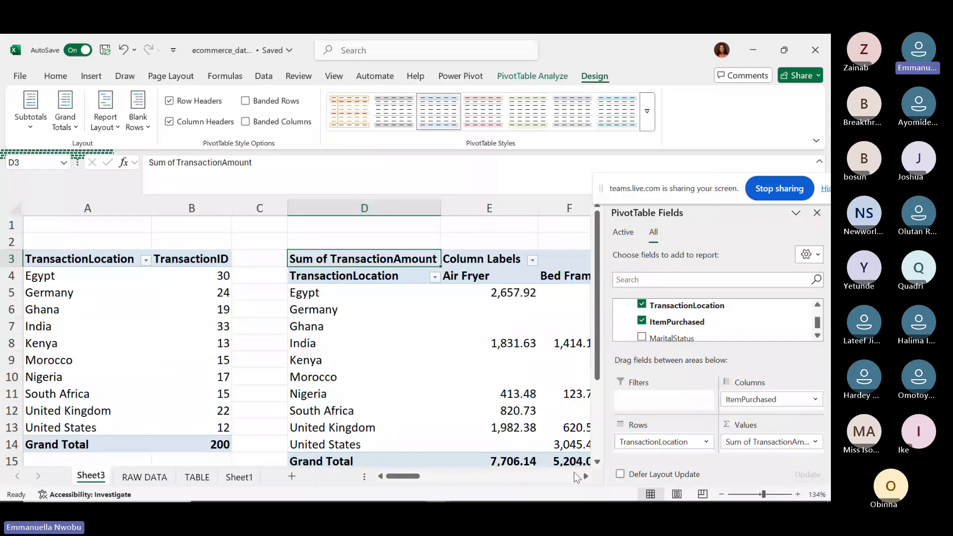
mouse_move(531, 397)
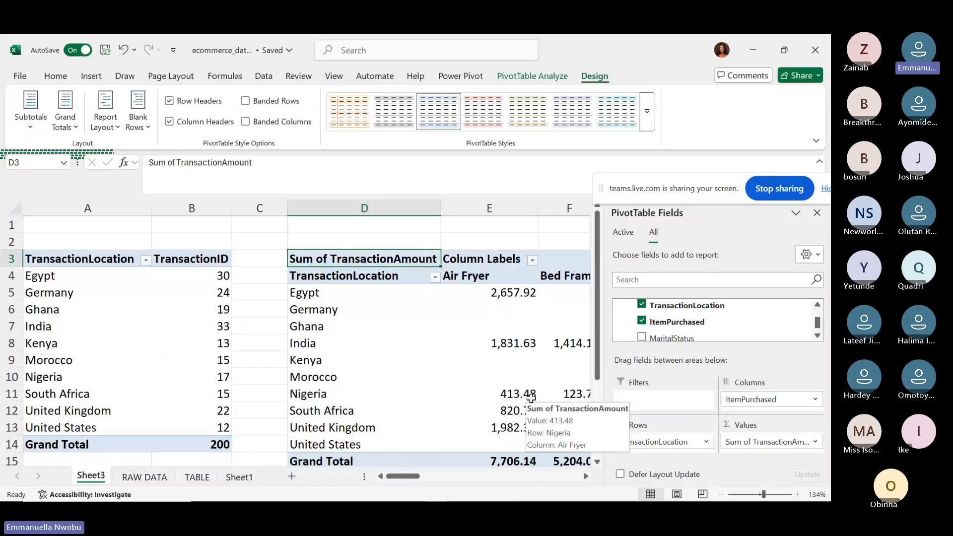
click(642, 322)
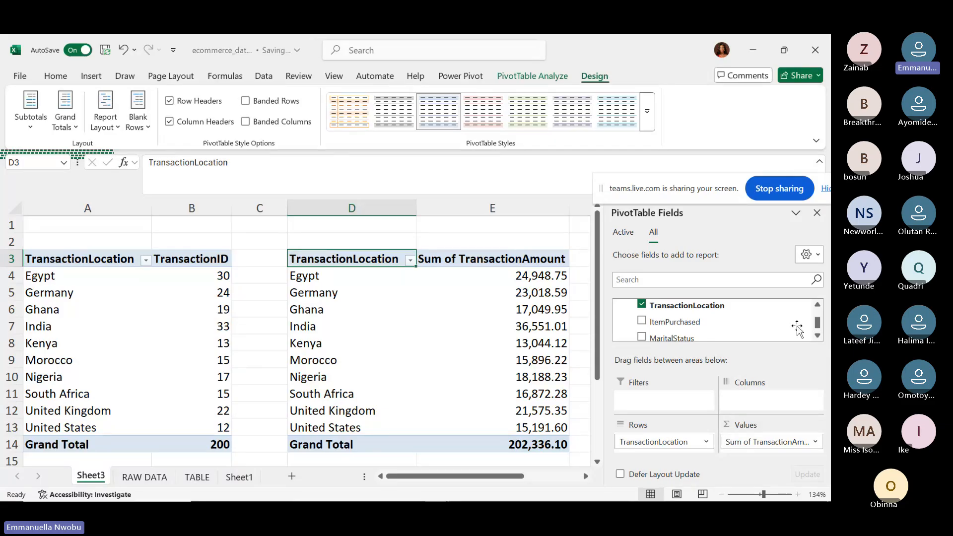
Add MaritalStatus as columns, splitting amounts into Married 103,708.35 and Single 98,627.75.
drag(796, 335, 764, 396)
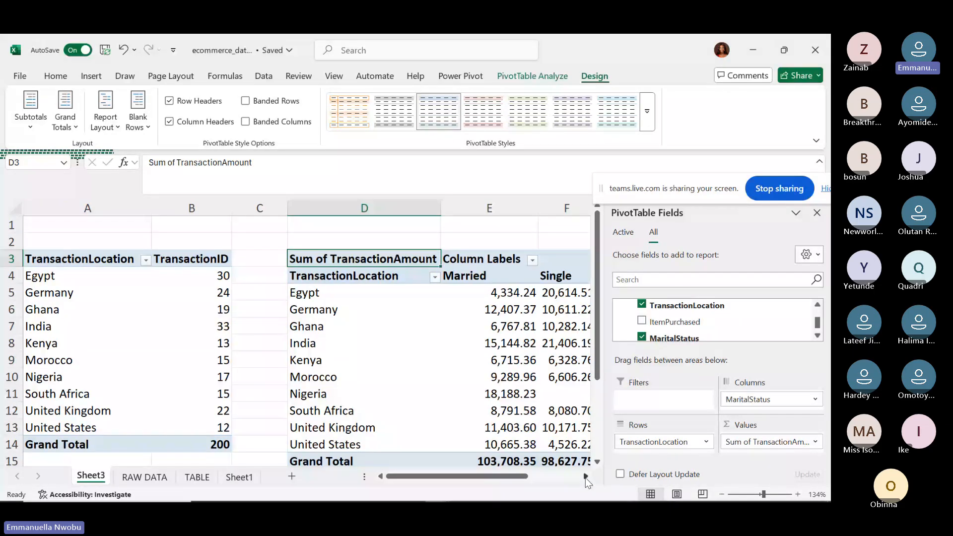
click(585, 477)
click(586, 478)
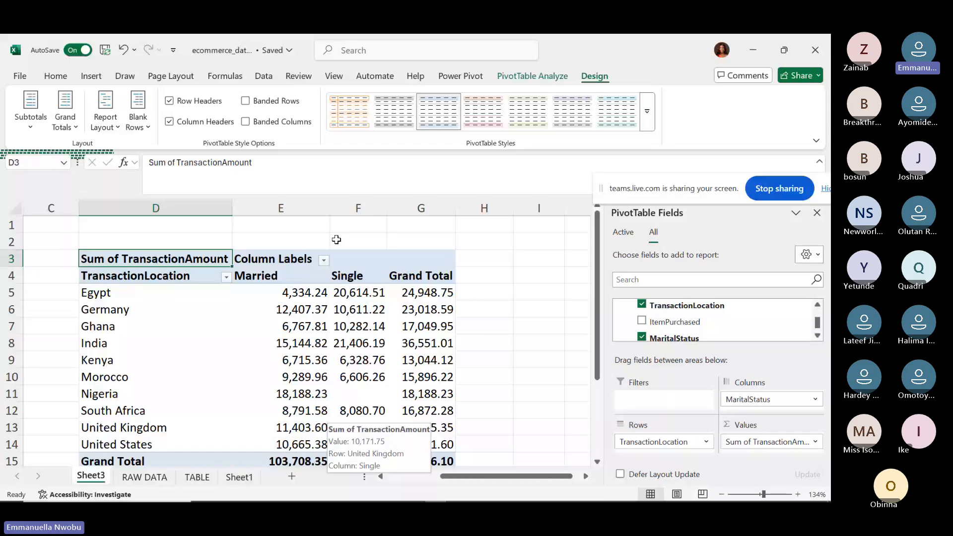
click(264, 257)
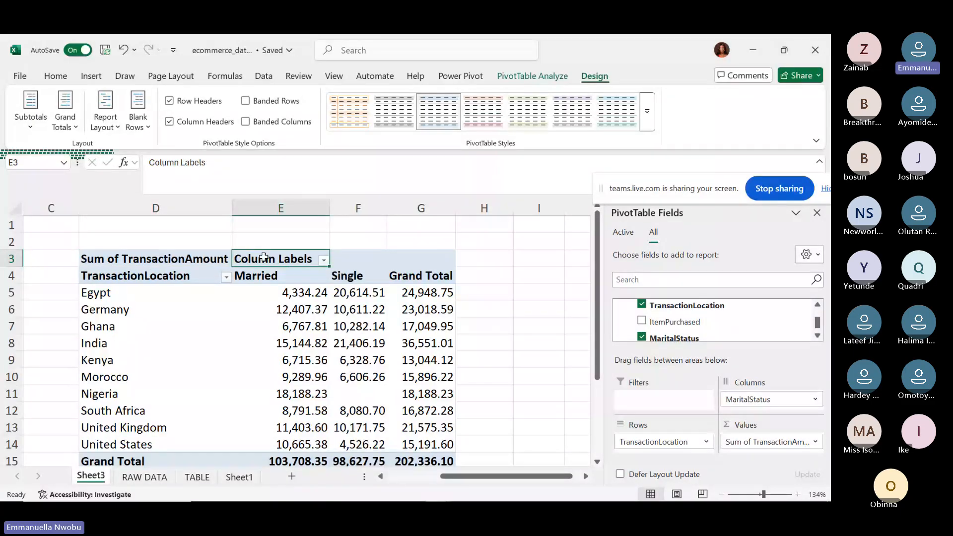
Rename the E3 Column Labels header to MaritalStatus.
text(Marital)
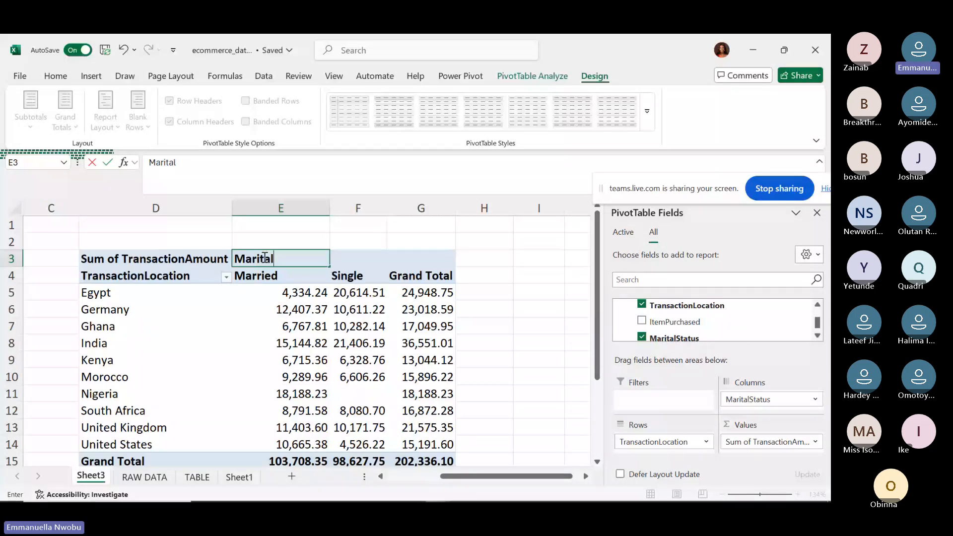
text(Status)
key(Return)
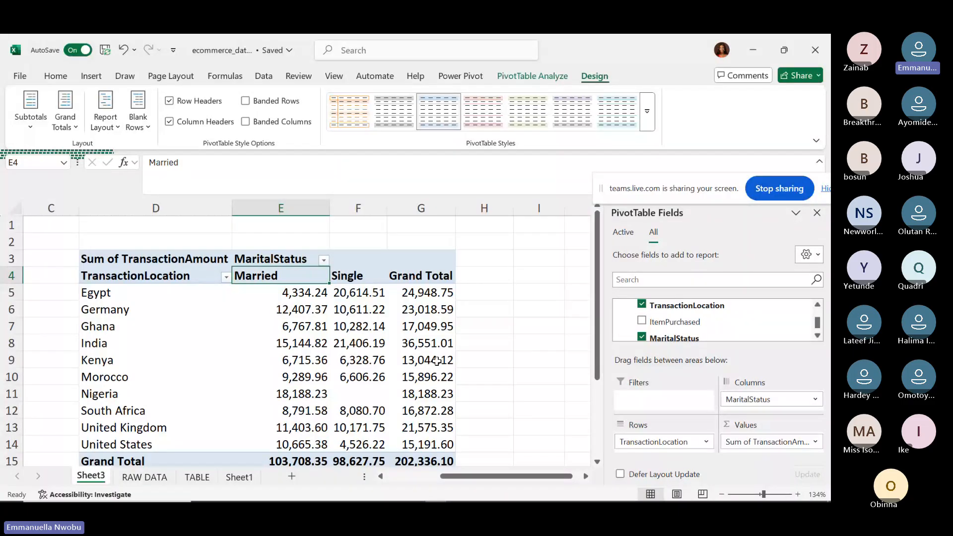
Bold the Grand Total values G5:G15, e.g. Egypt 24,948.75 and overall 202,336.10.
click(417, 286)
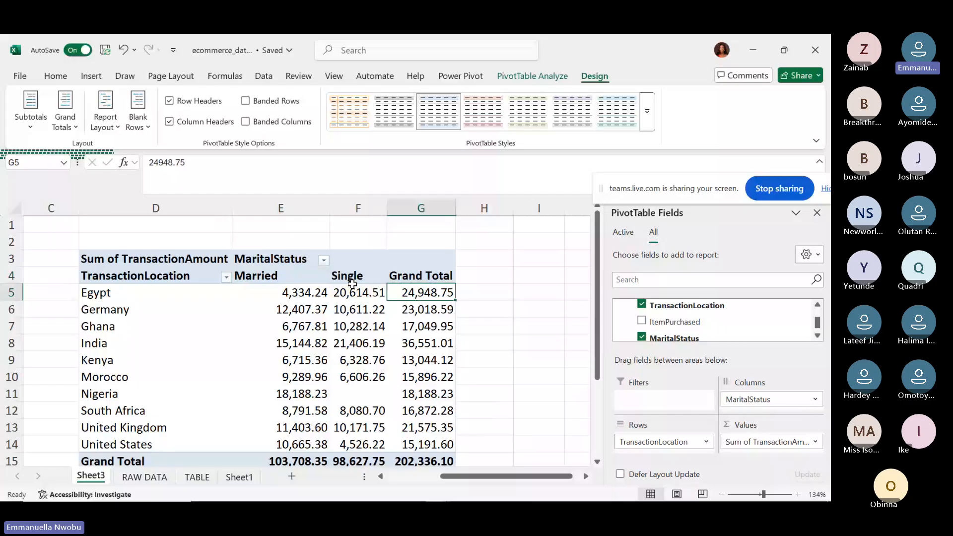
click(353, 286)
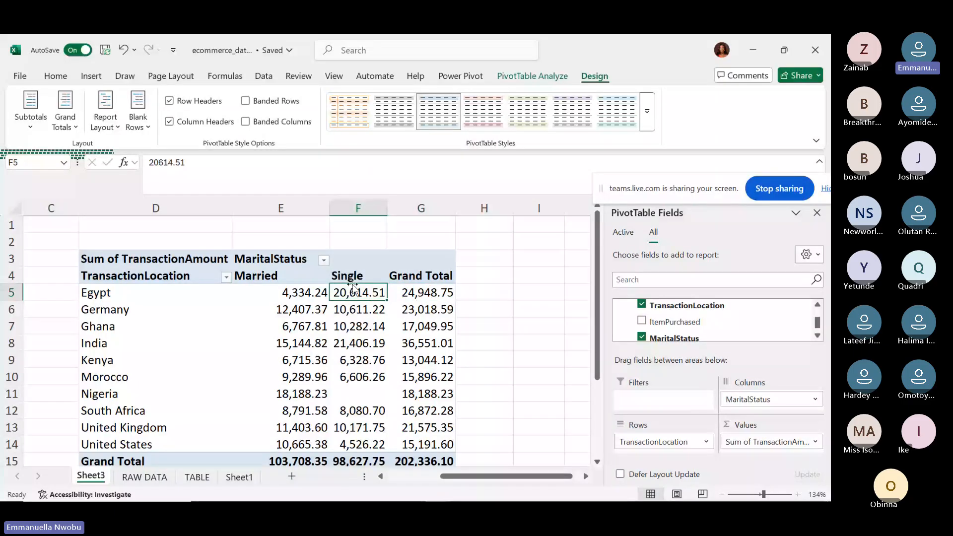
click(440, 291)
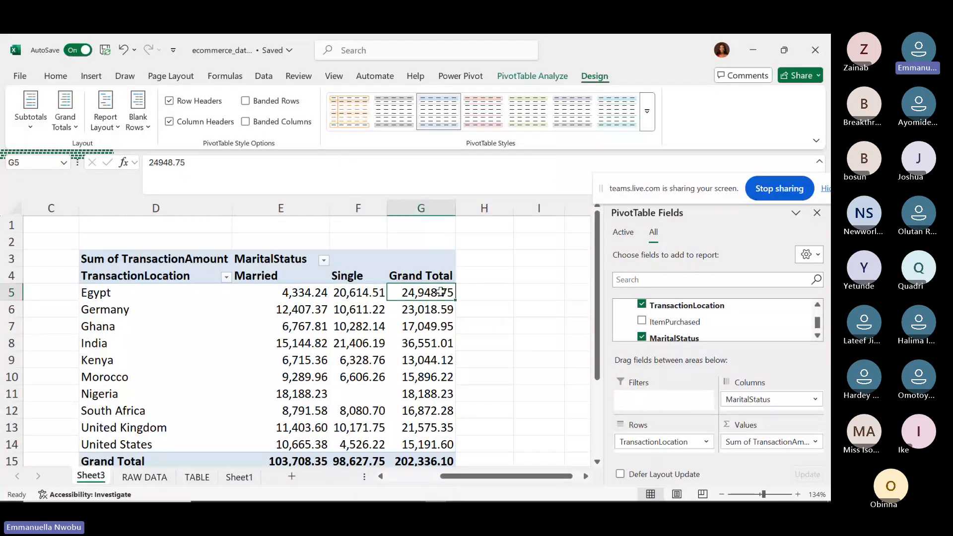
mouse_move(440, 291)
key(ctrl+shift+Down)
key(ctrl+b)
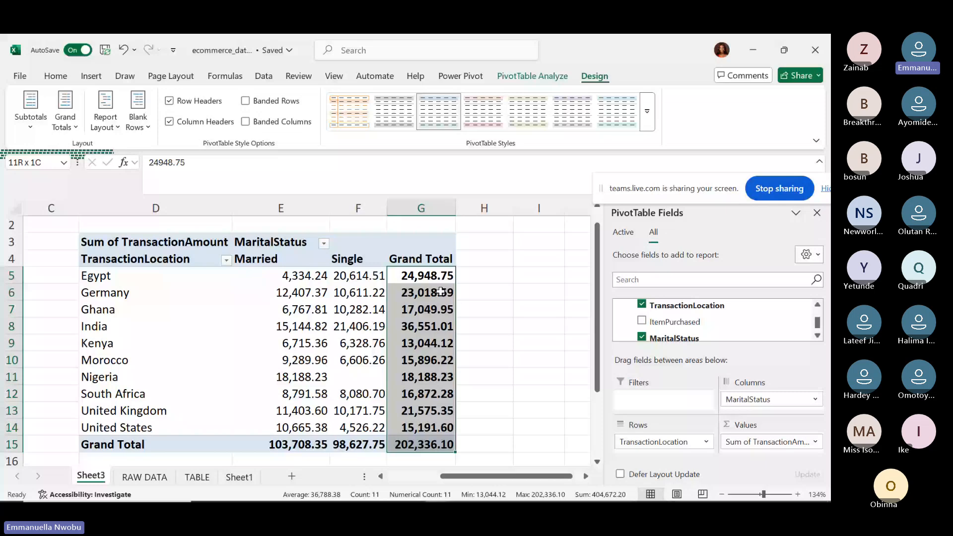
click(476, 292)
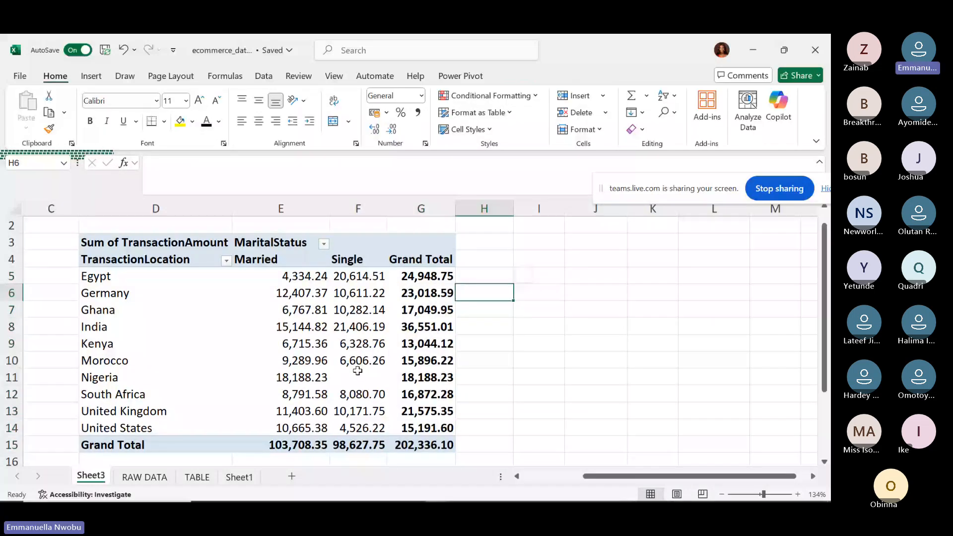
click(357, 371)
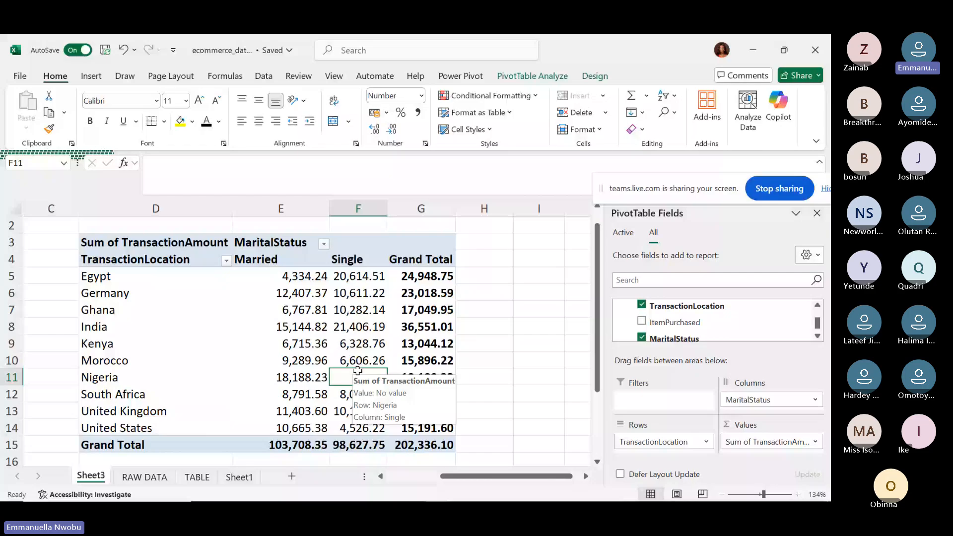
key(Up)
key(Right)
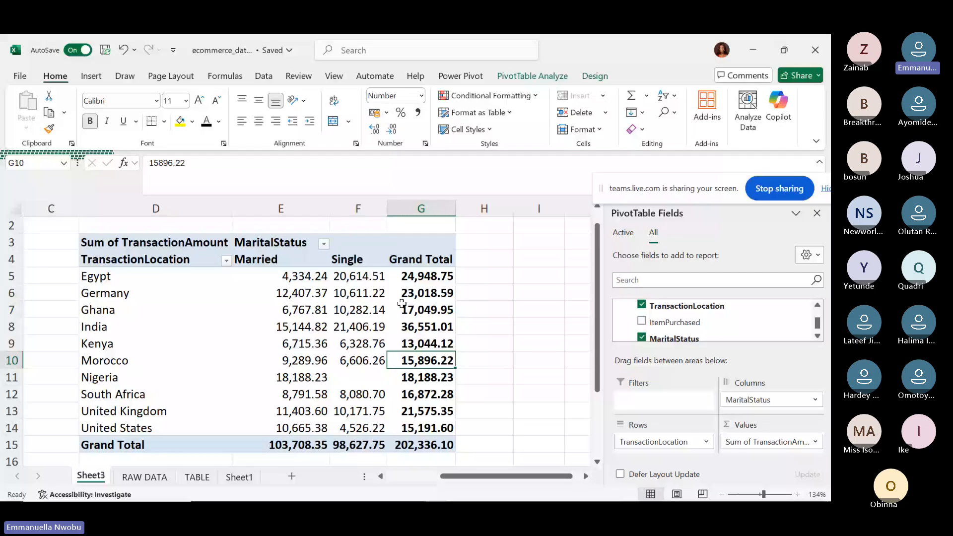
click(366, 378)
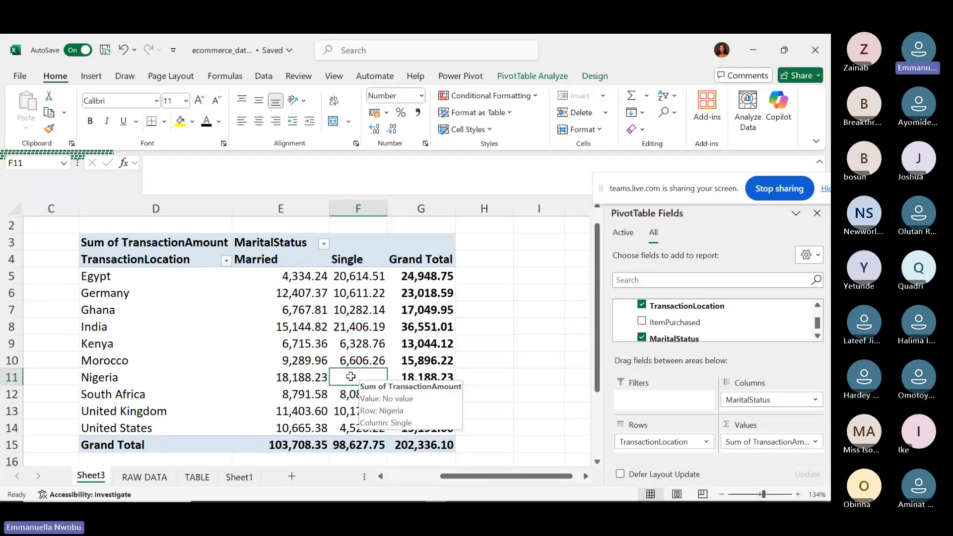
click(470, 372)
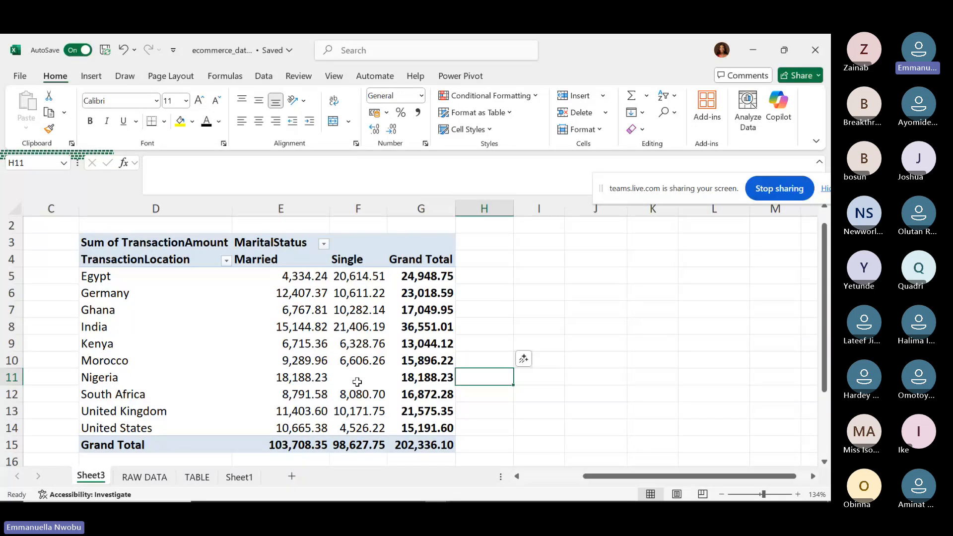
click(357, 382)
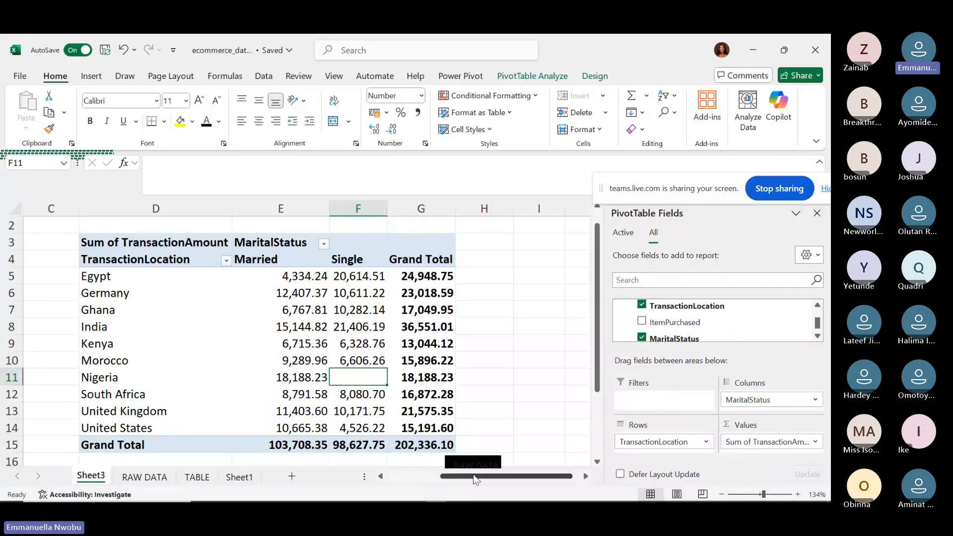
drag(473, 474, 410, 481)
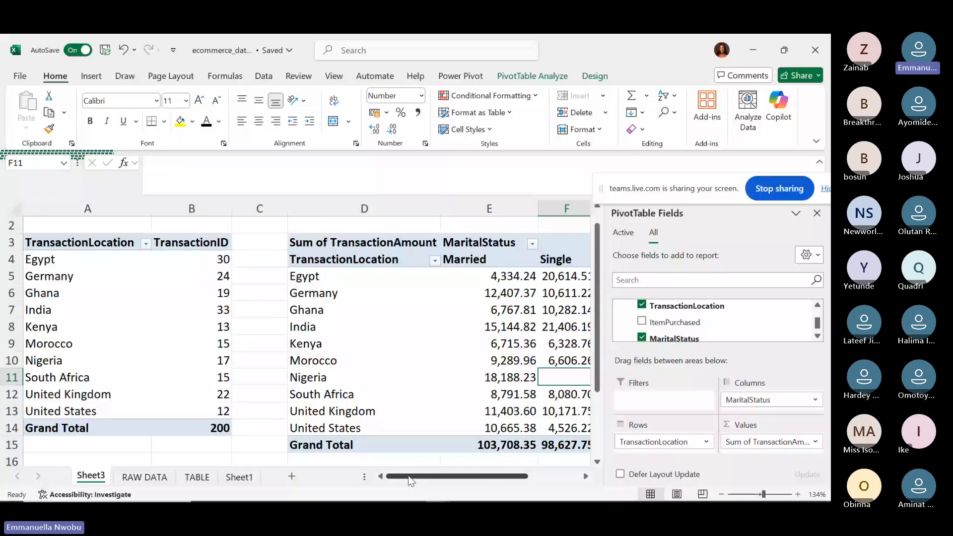
click(430, 333)
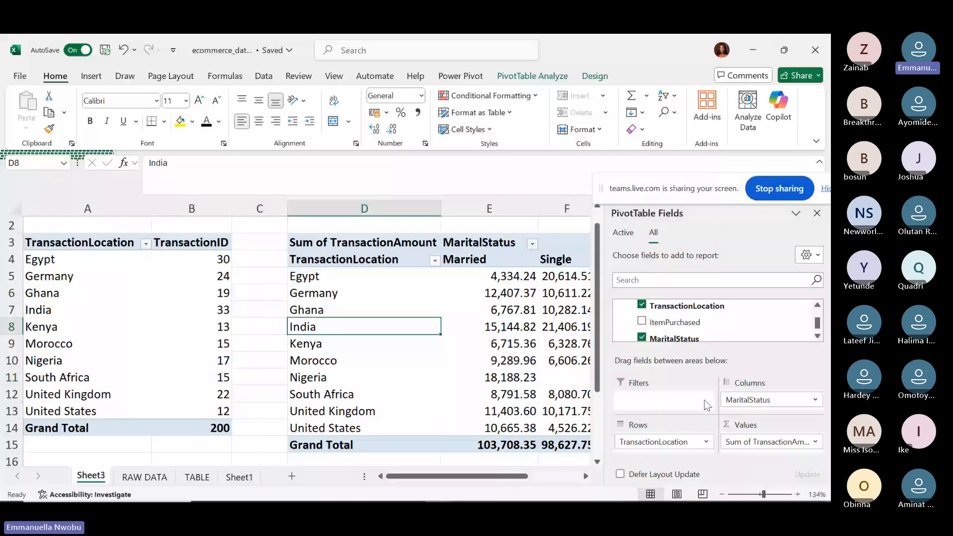
click(490, 325)
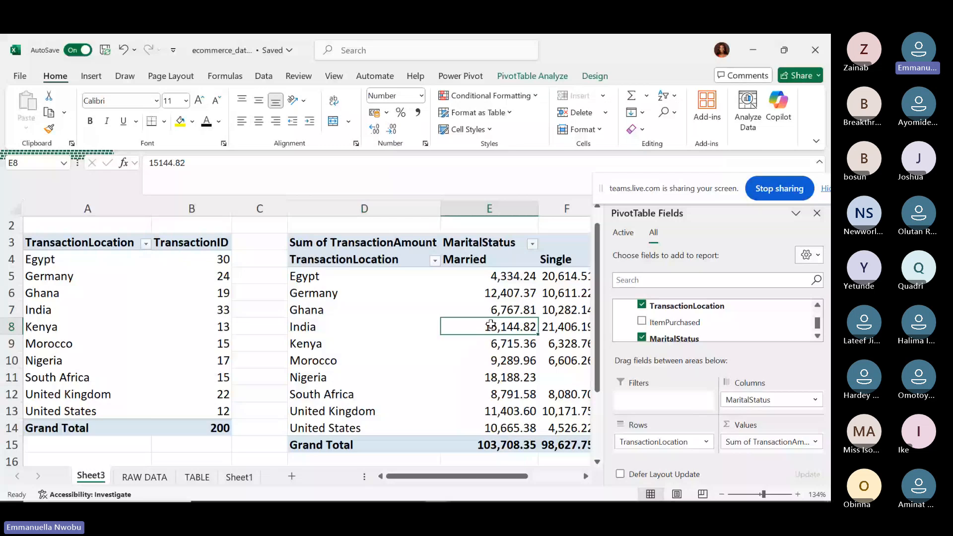
mouse_move(490, 325)
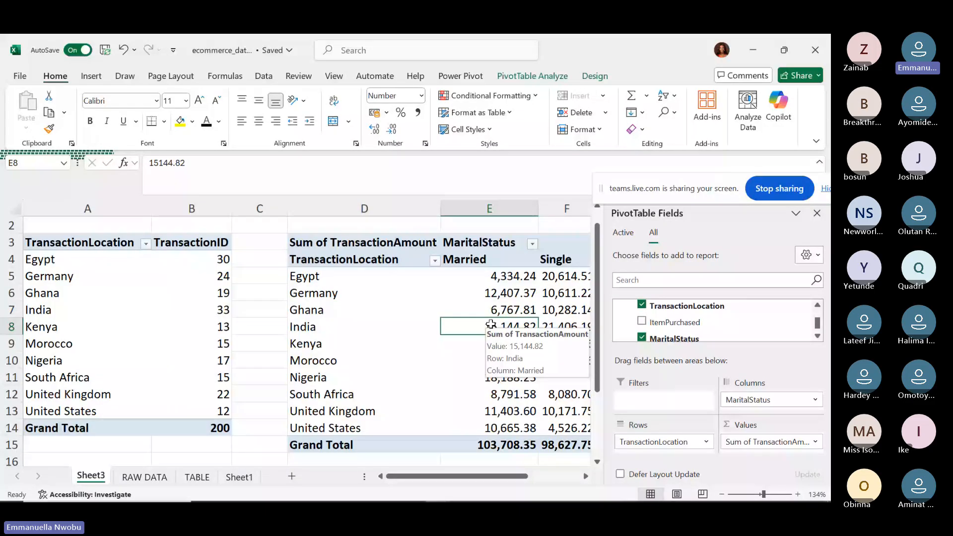
click(642, 338)
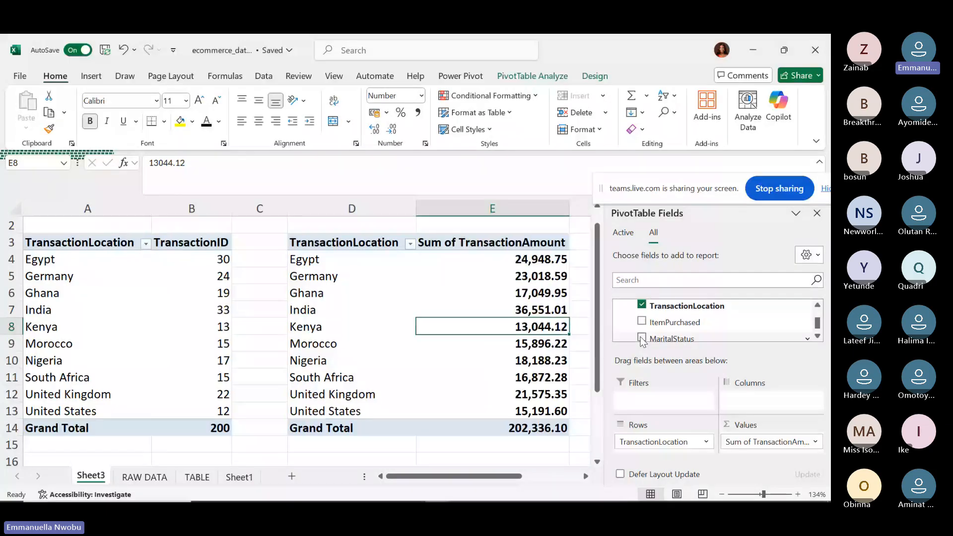
click(493, 260)
mouse_move(493, 259)
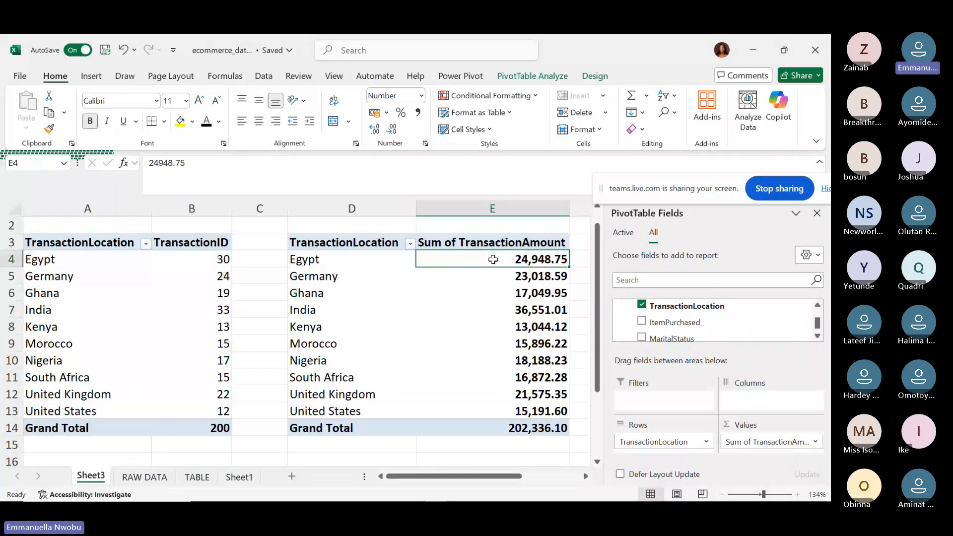
key(ctrl+shift+Down)
key(shift+Up)
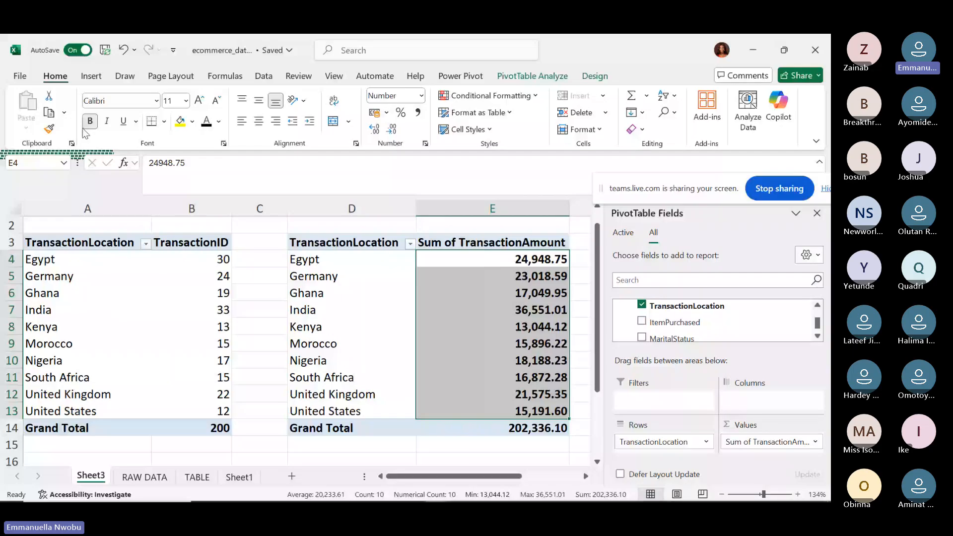
click(476, 328)
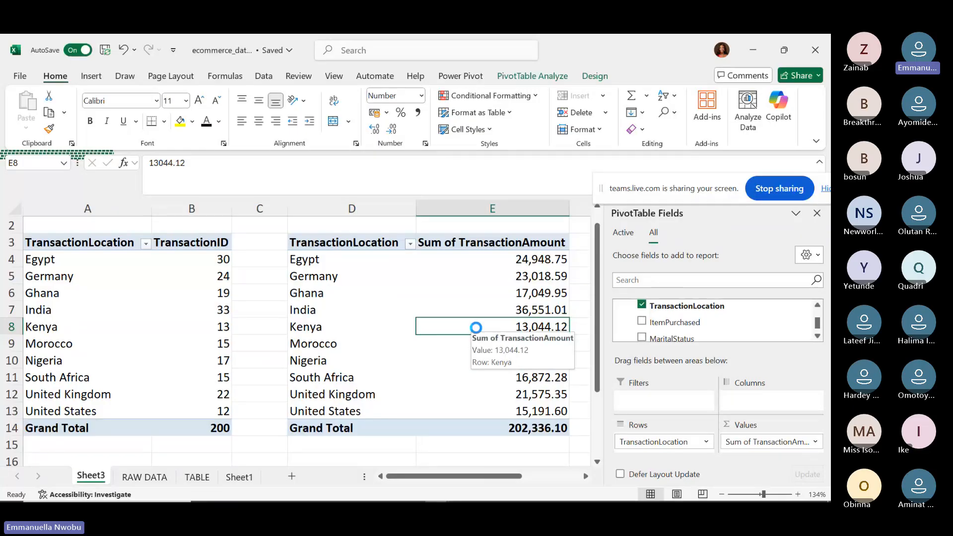
Select the TransactionID count pivot at B6 and expand the Range field group.
click(183, 294)
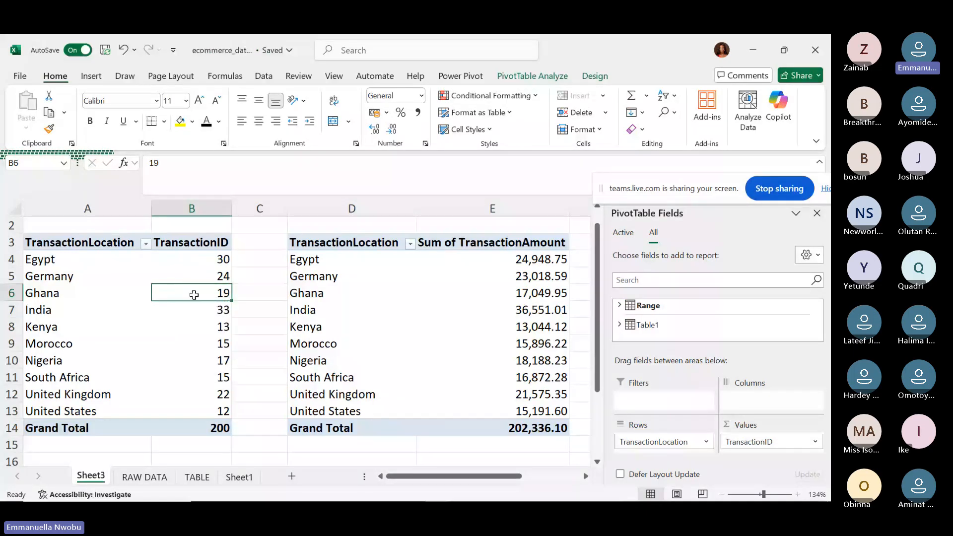
mouse_move(198, 295)
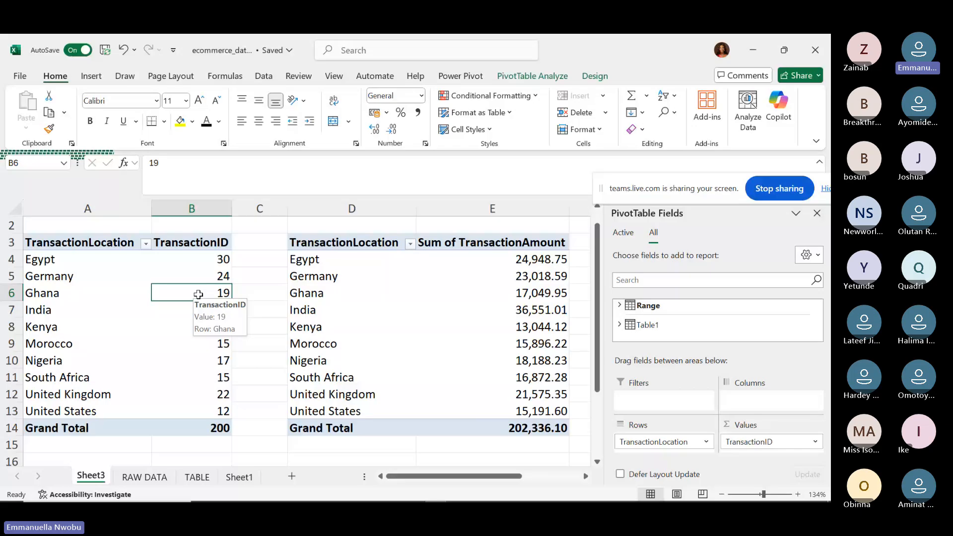
click(619, 305)
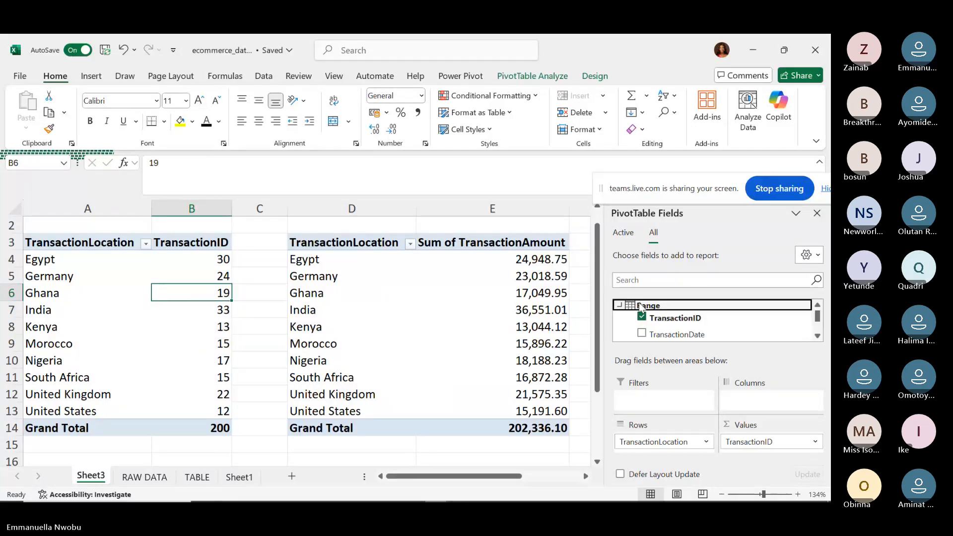
Browse the Range field list, then check India's transaction count in the pivot.
click(817, 335)
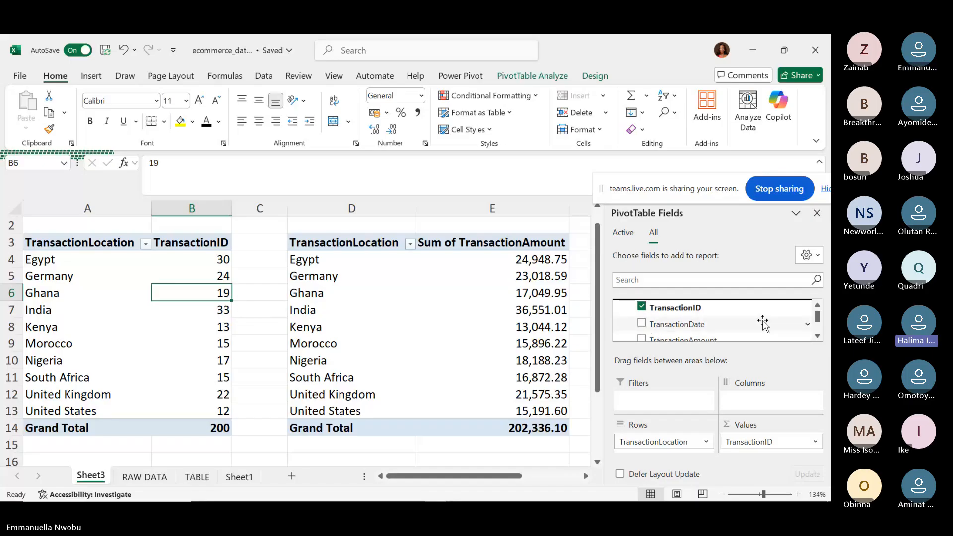
click(817, 335)
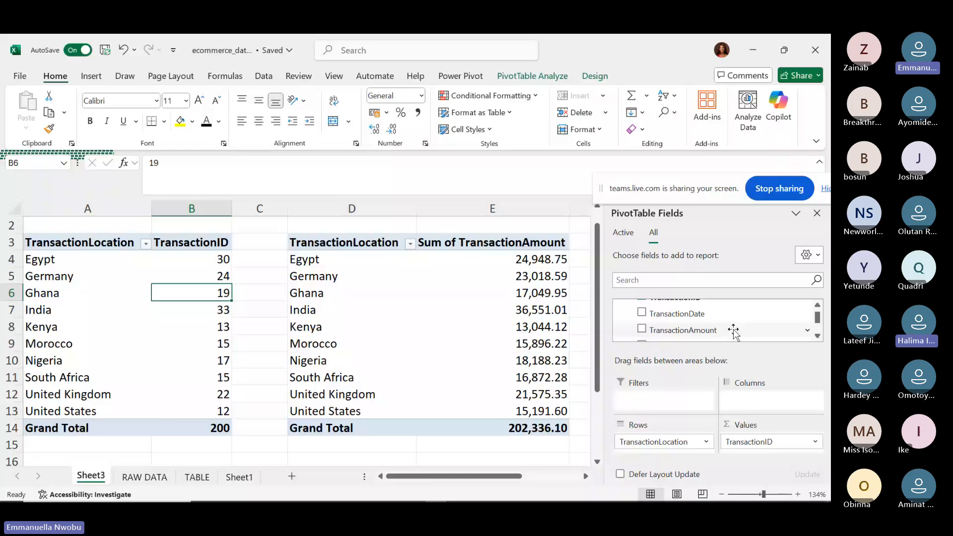
double_click(818, 336)
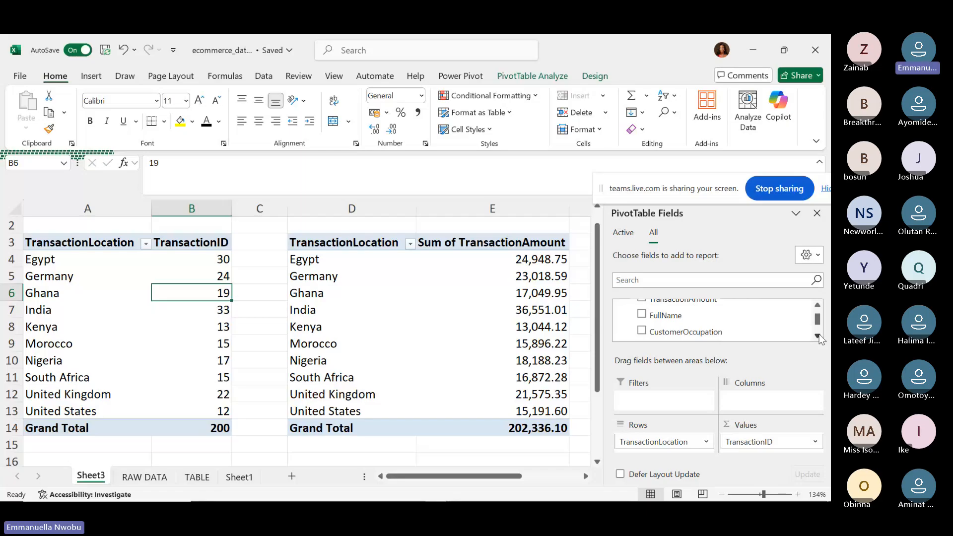
scroll(820, 339, down, 1)
click(818, 336)
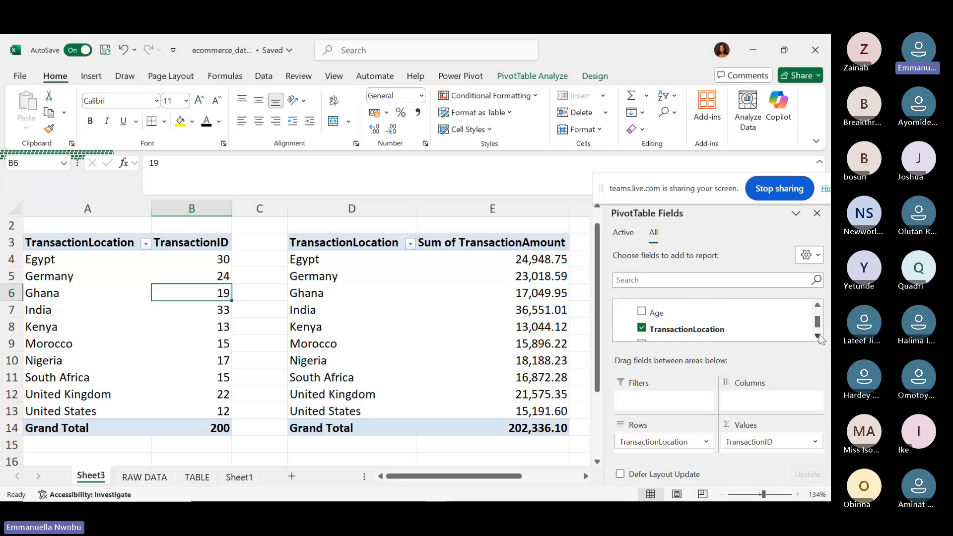
click(818, 337)
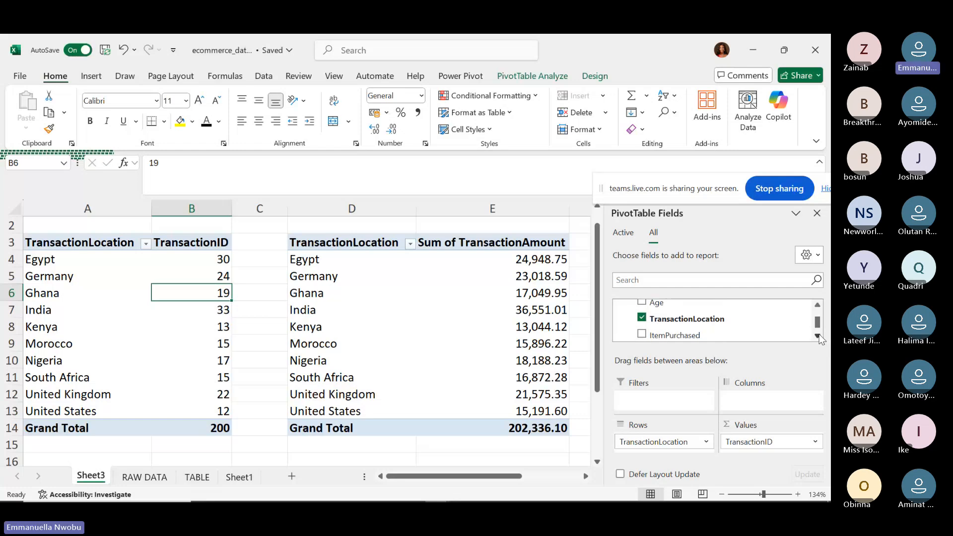
click(818, 337)
click(817, 336)
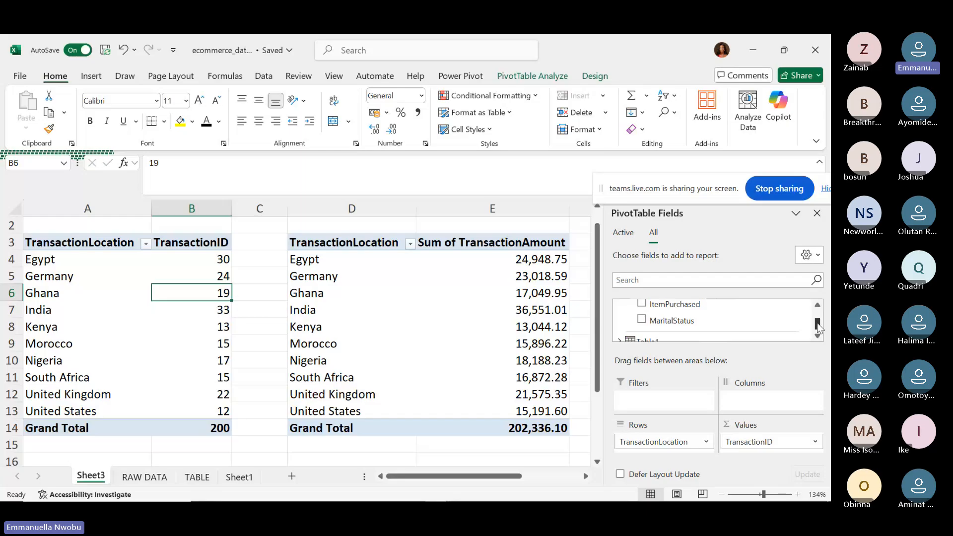
drag(816, 323, 817, 311)
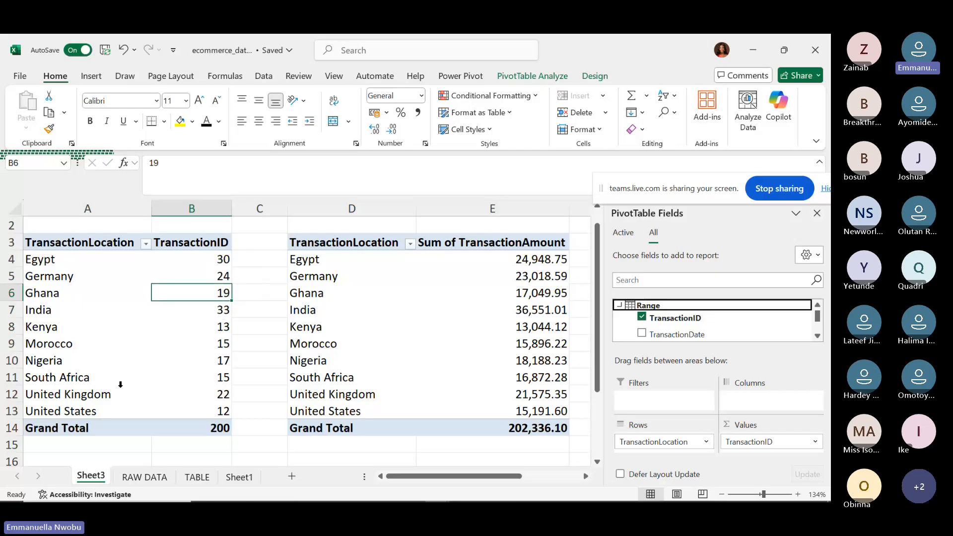
click(184, 309)
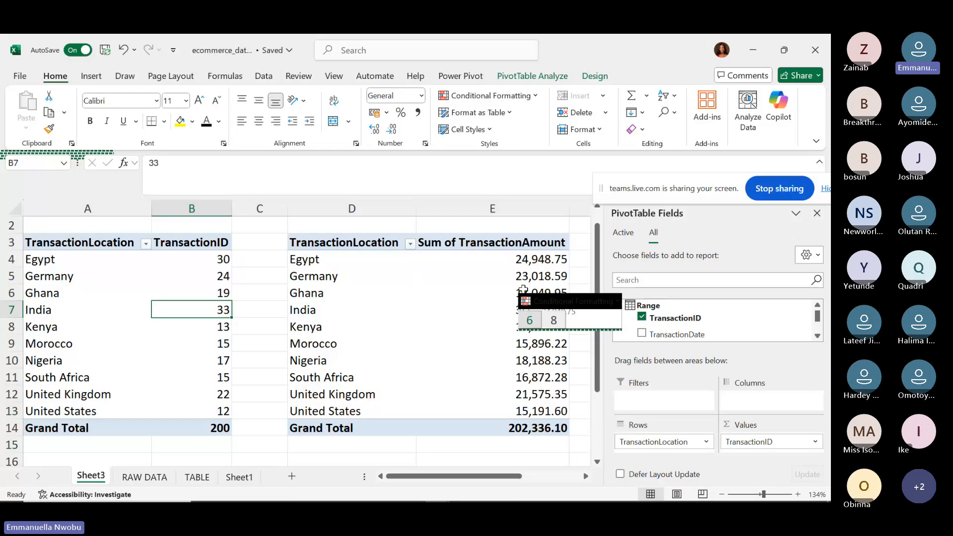
Select Ghana's summed TransactionAmount in cell E6 of the second pivot.
mouse_move(523, 290)
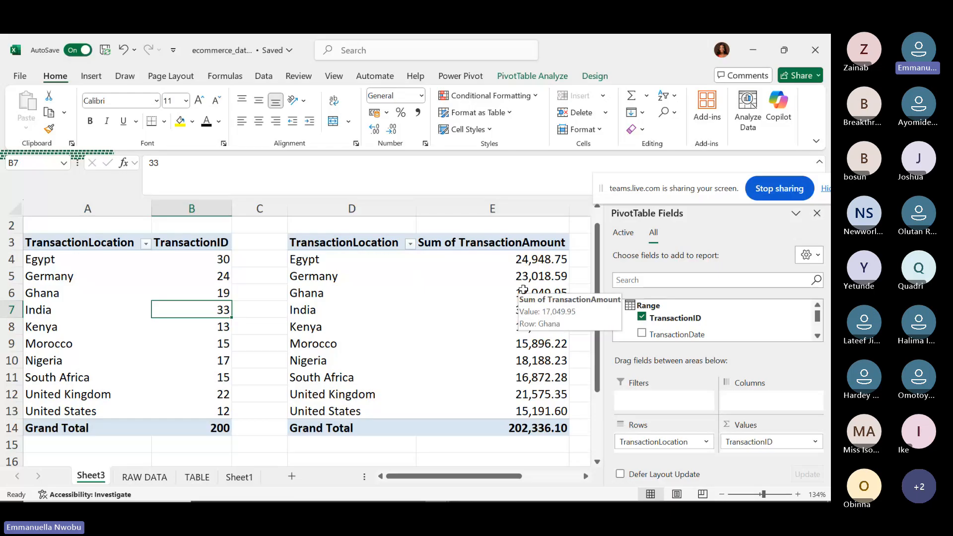
click(504, 293)
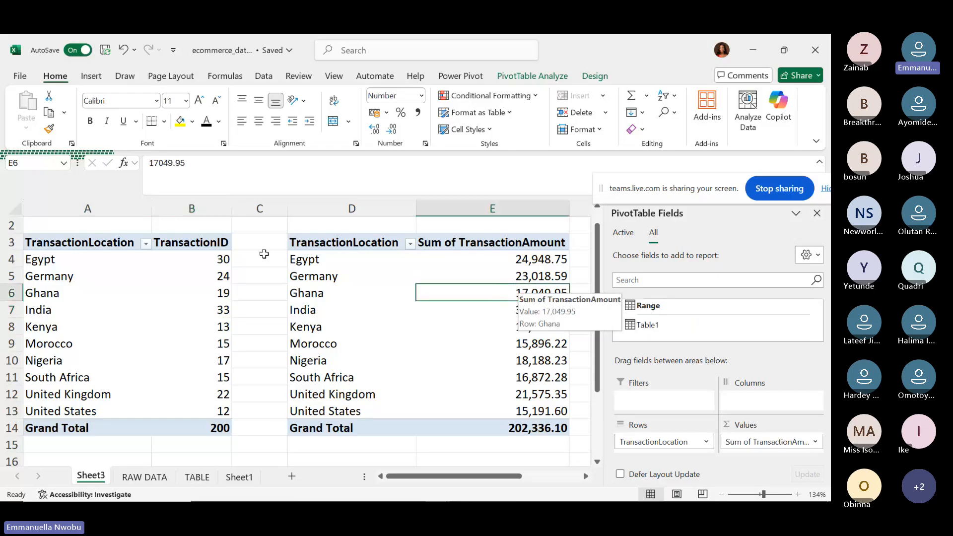
mouse_move(485, 295)
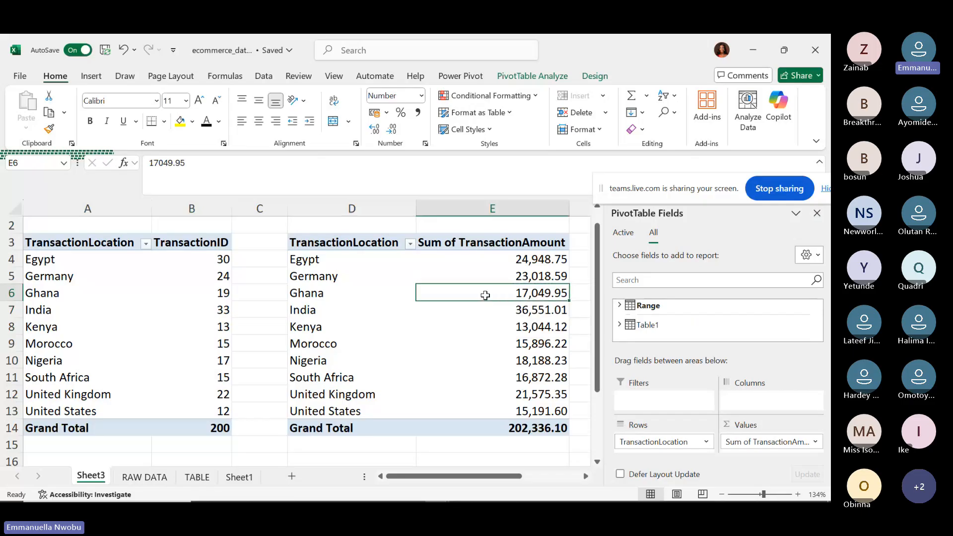
Summarize the second pivot's TransactionAmount values by Count instead of Sum.
right_click(485, 296)
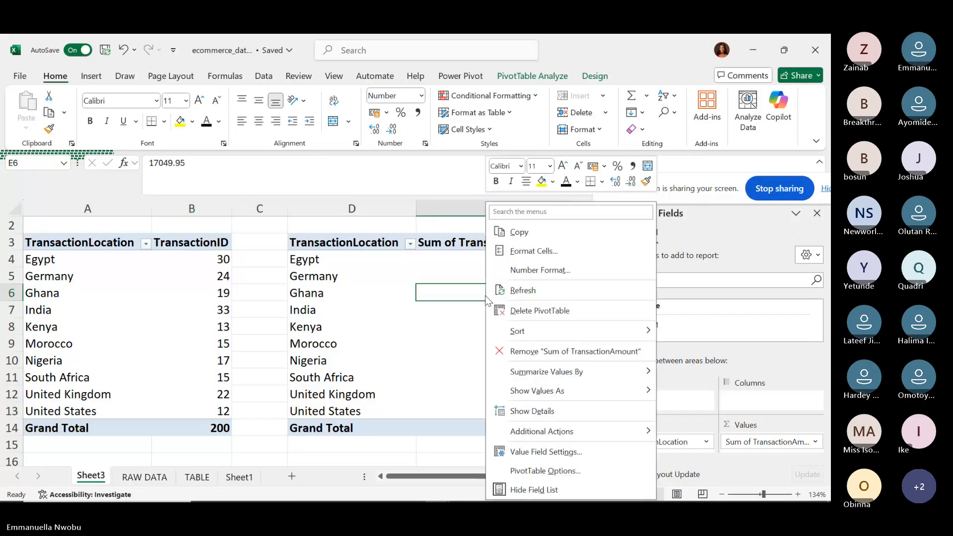
mouse_move(589, 364)
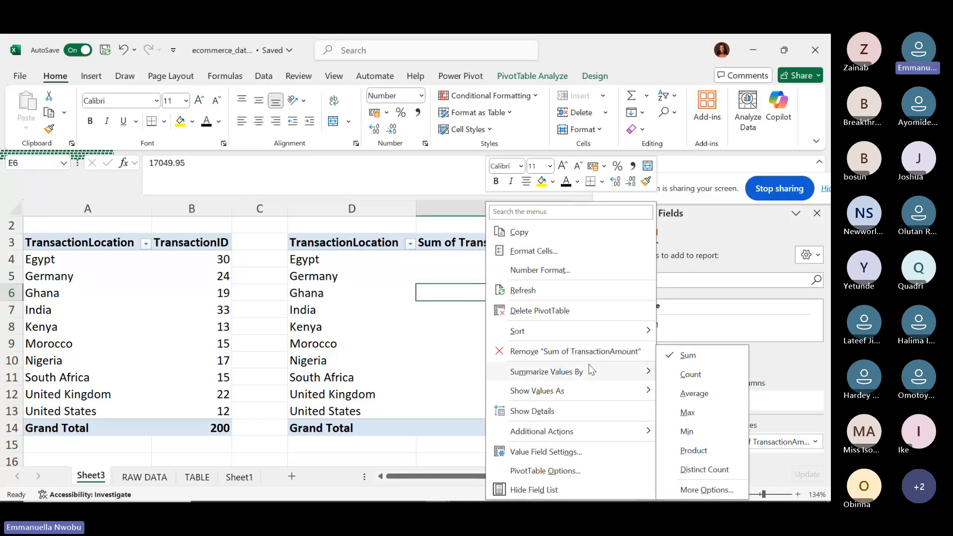
click(674, 375)
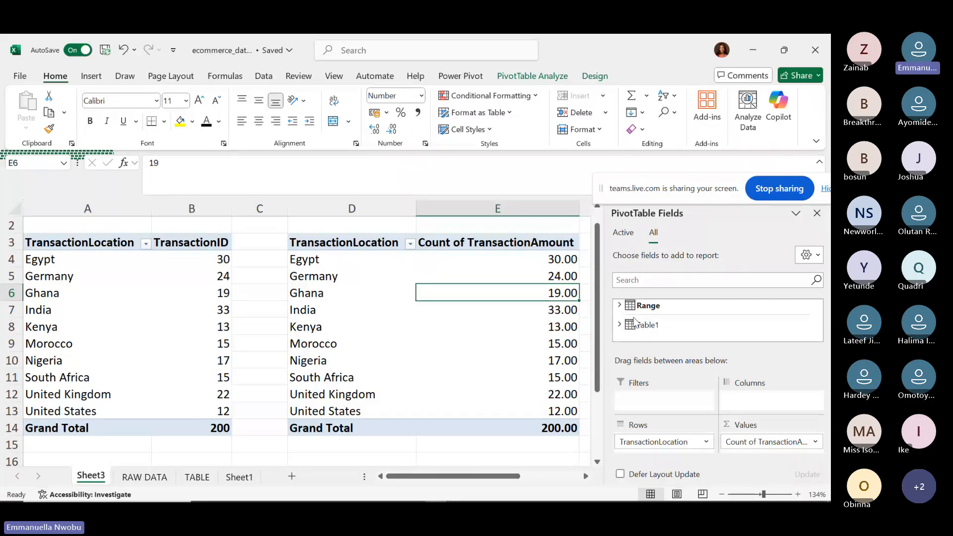
Switch the TransactionAmount values back to Sum, totalling 202,336.10.
key(Up)
key(Up)
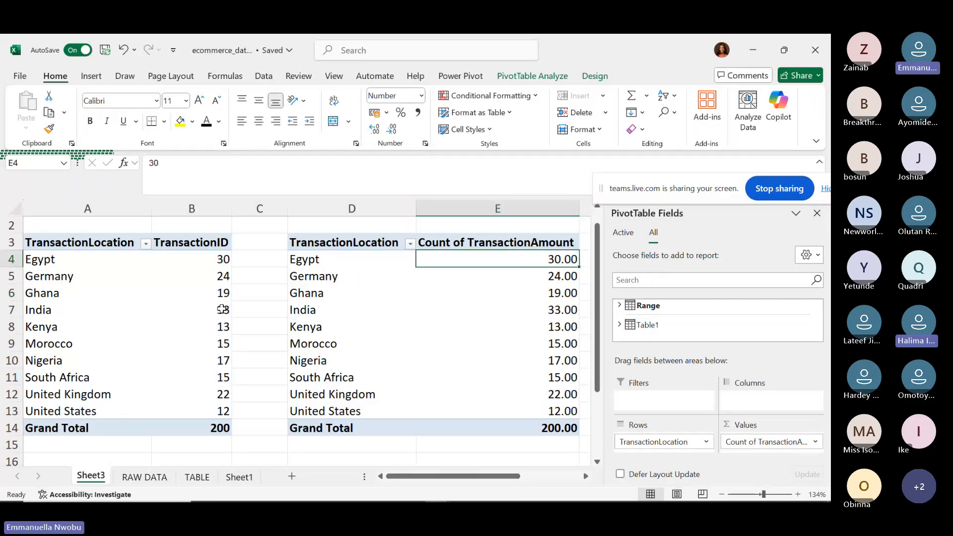
right_click(550, 266)
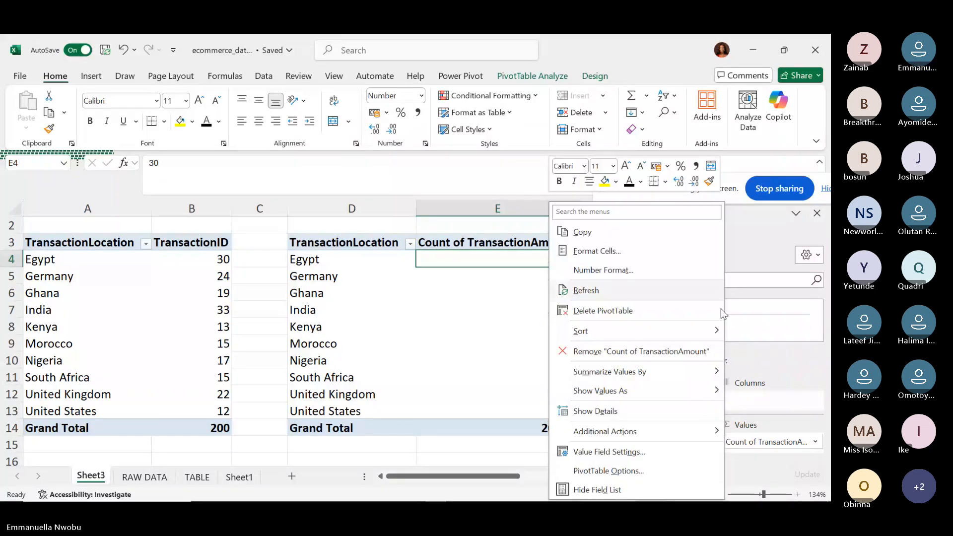
mouse_move(723, 370)
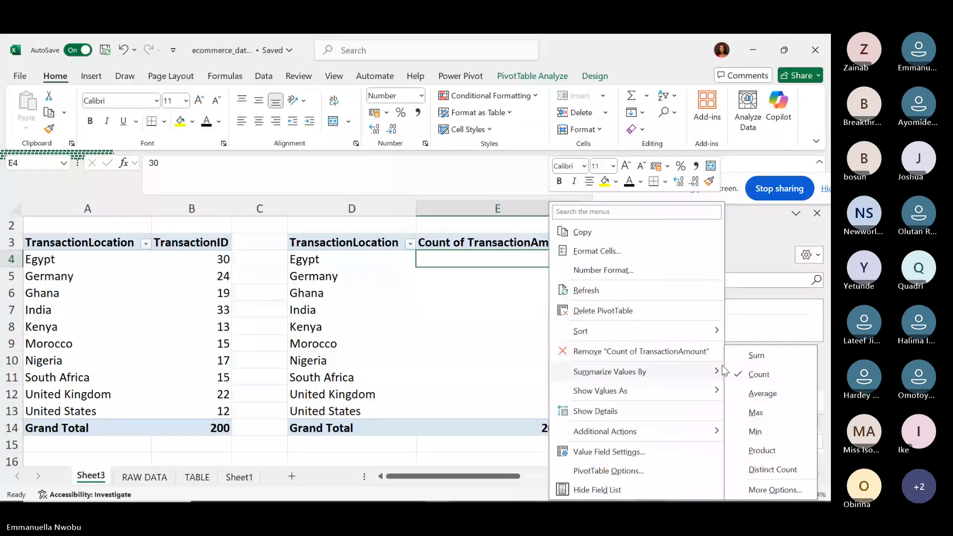
click(751, 356)
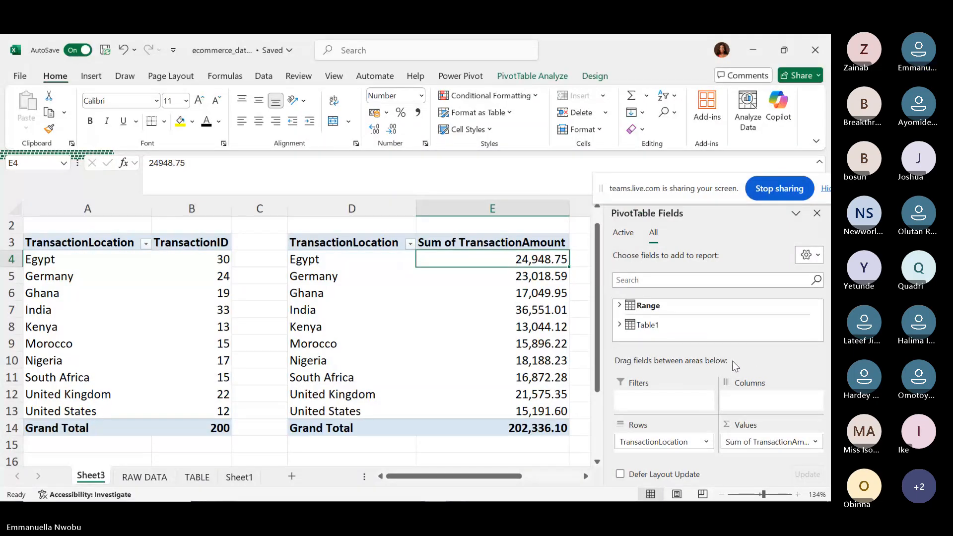
click(586, 476)
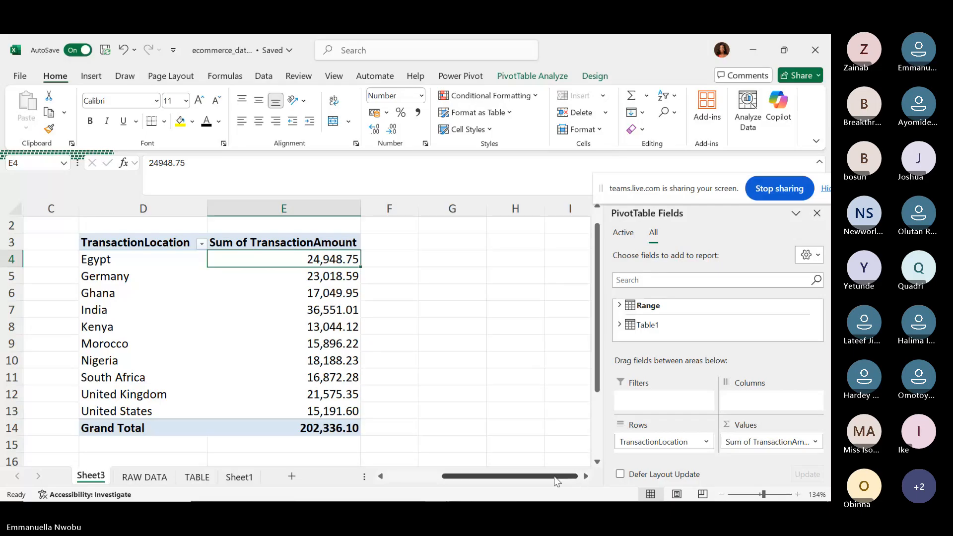
Scroll Sheet3 left so columns A through F show both location pivots.
drag(558, 482, 467, 477)
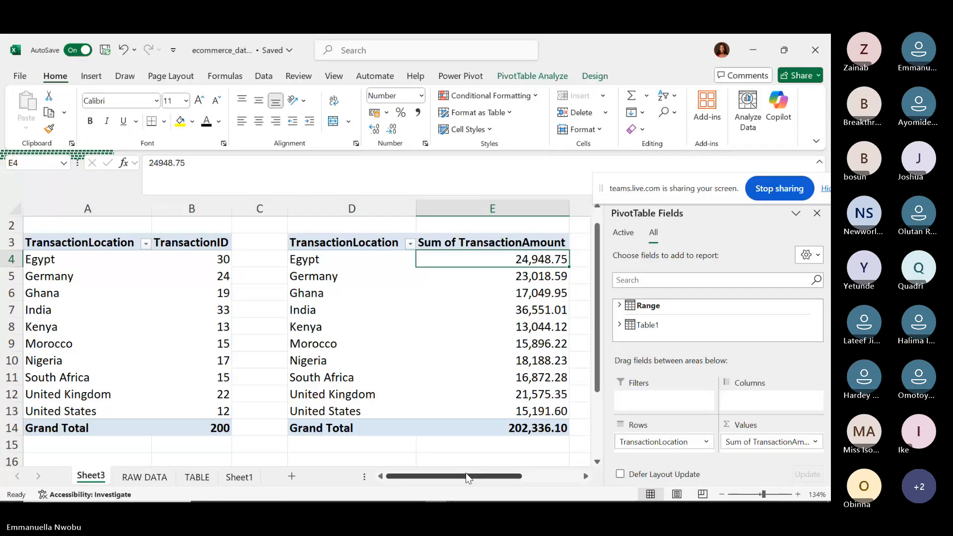
mouse_move(356, 492)
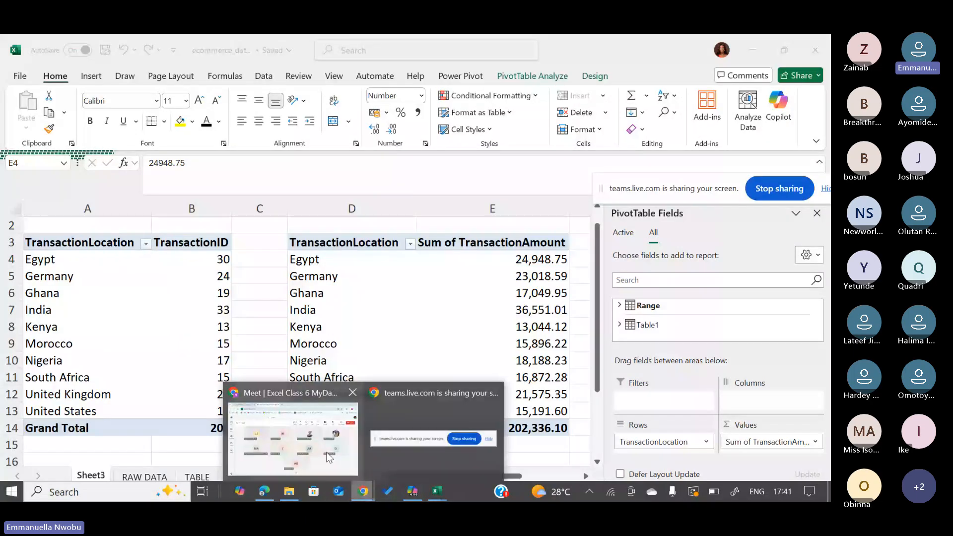
Switch to the Teams meeting window showing participant gallery page 2 of 3.
click(293, 436)
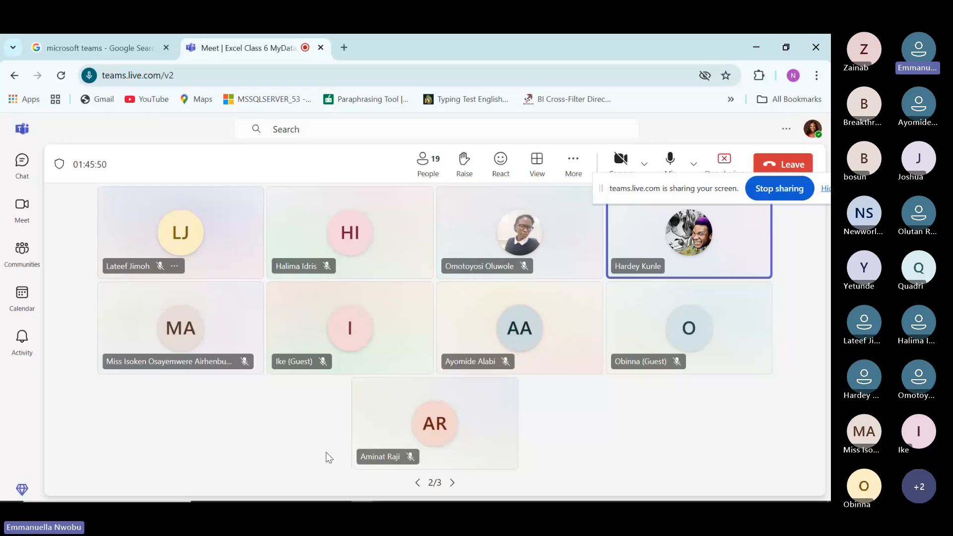
mouse_move(412, 491)
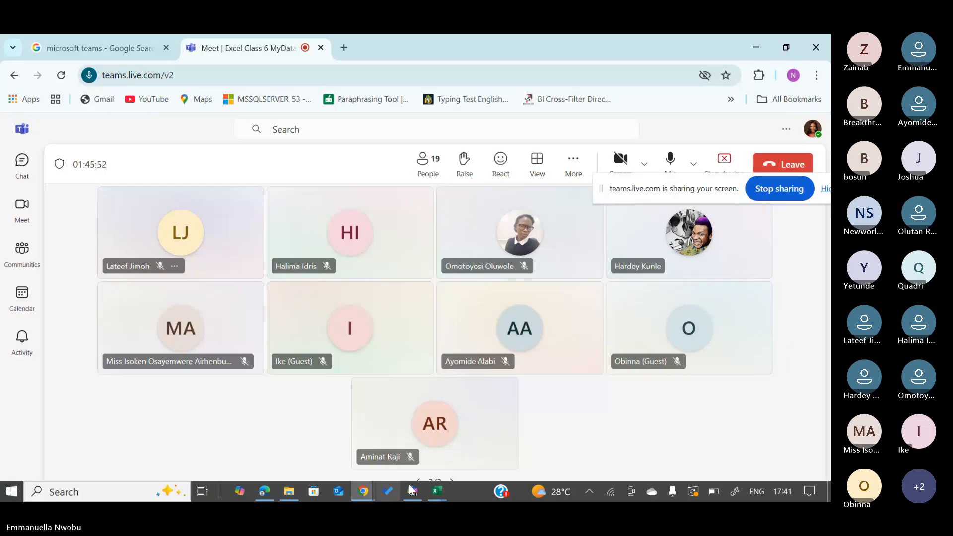
Return to the ecommerce_dataset workbook and select empty cell A16 below the pivots.
click(370, 441)
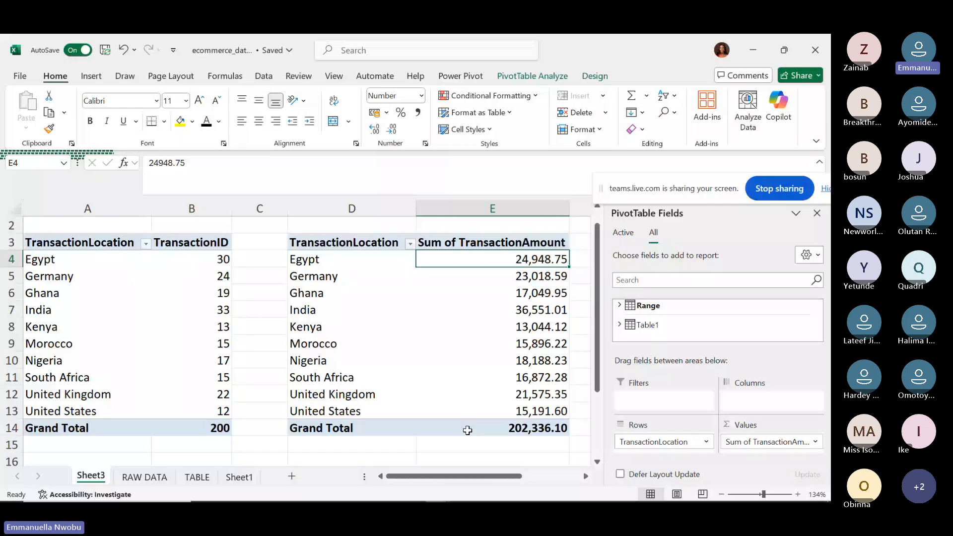
scroll(595, 462, down, 1)
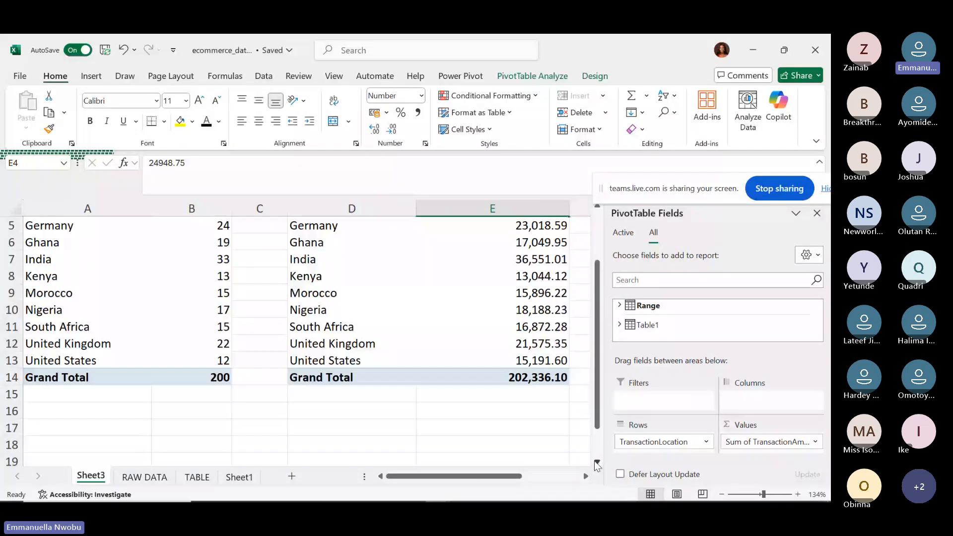
click(596, 462)
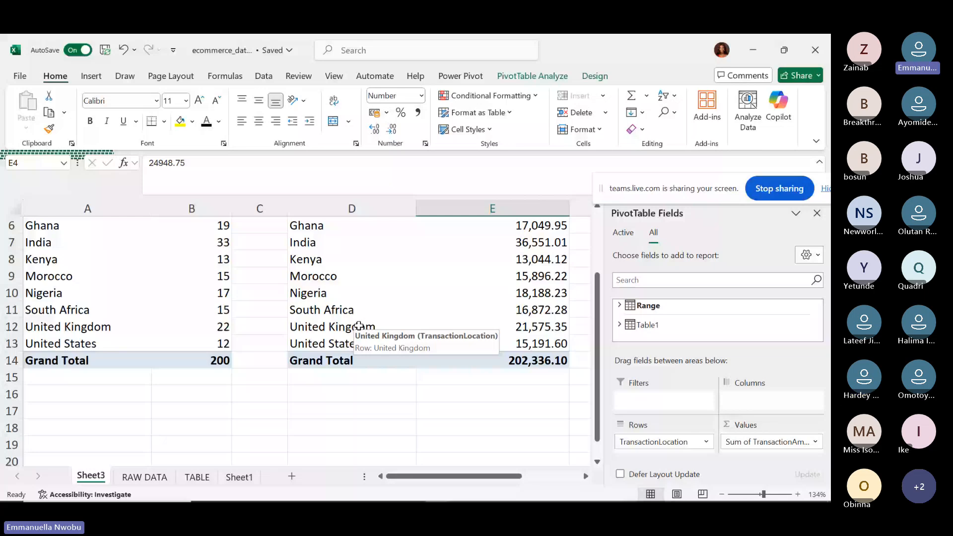
click(86, 393)
click(91, 75)
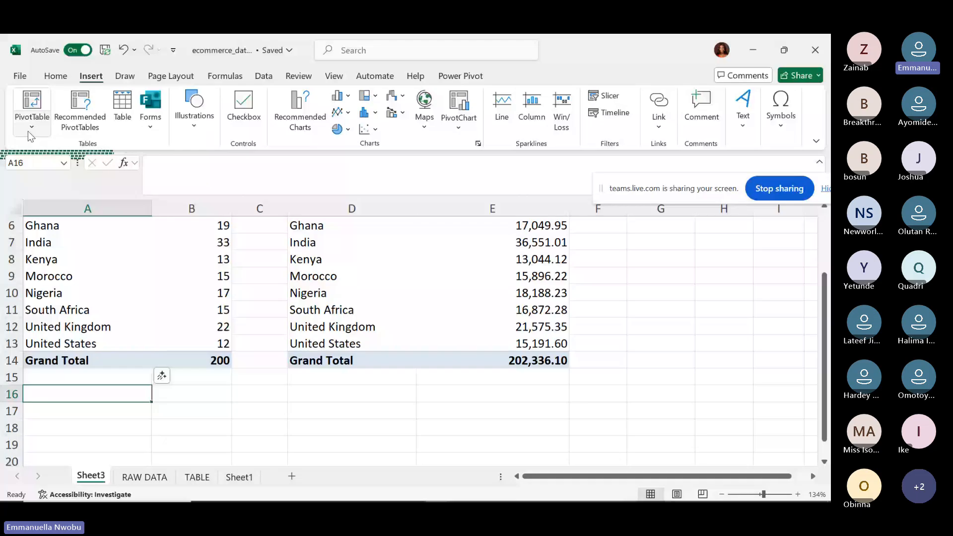
Insert an empty Data Model PivotTable at Sheet3!$A$16 and expand the Range table's fields.
click(28, 131)
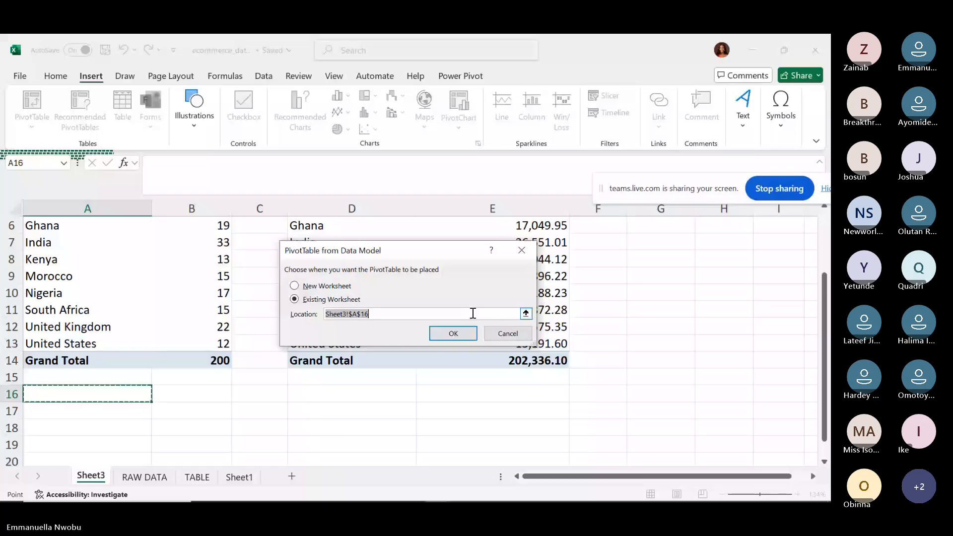
key(Return)
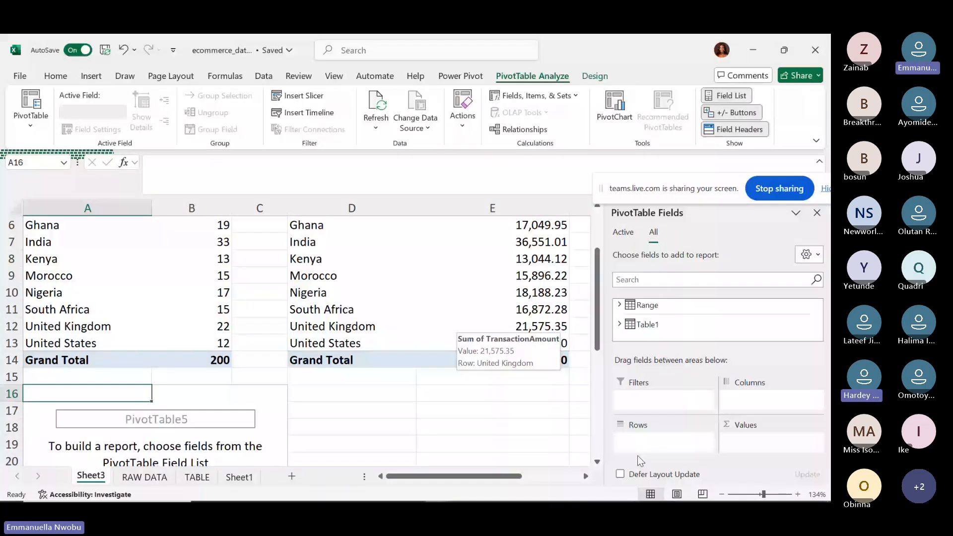
click(600, 462)
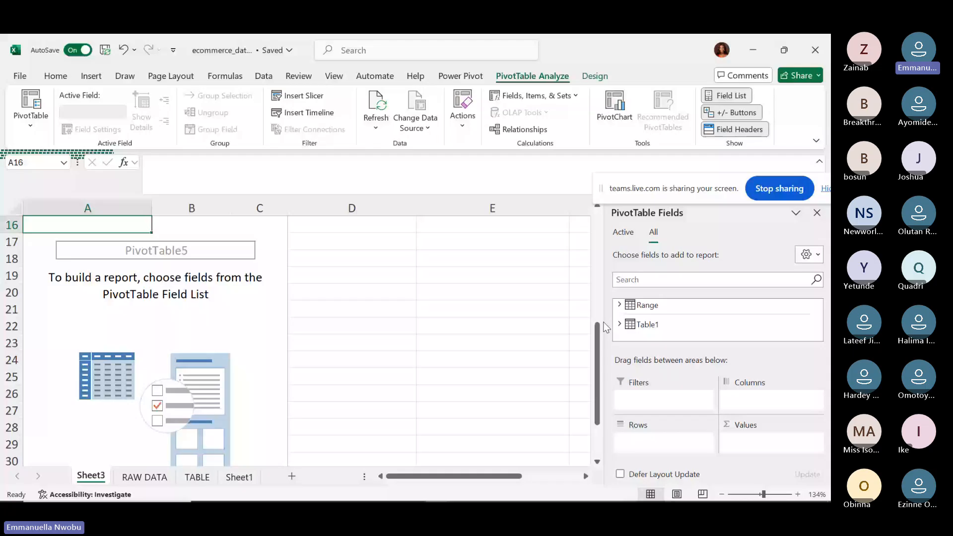
click(619, 305)
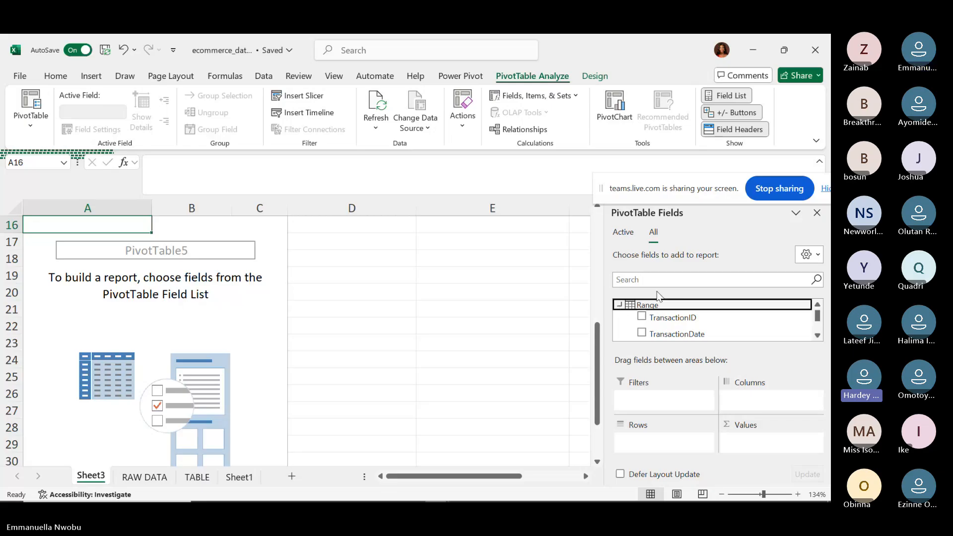
Put FullName in Rows and TransactionID in Values to count transactions per customer.
click(817, 335)
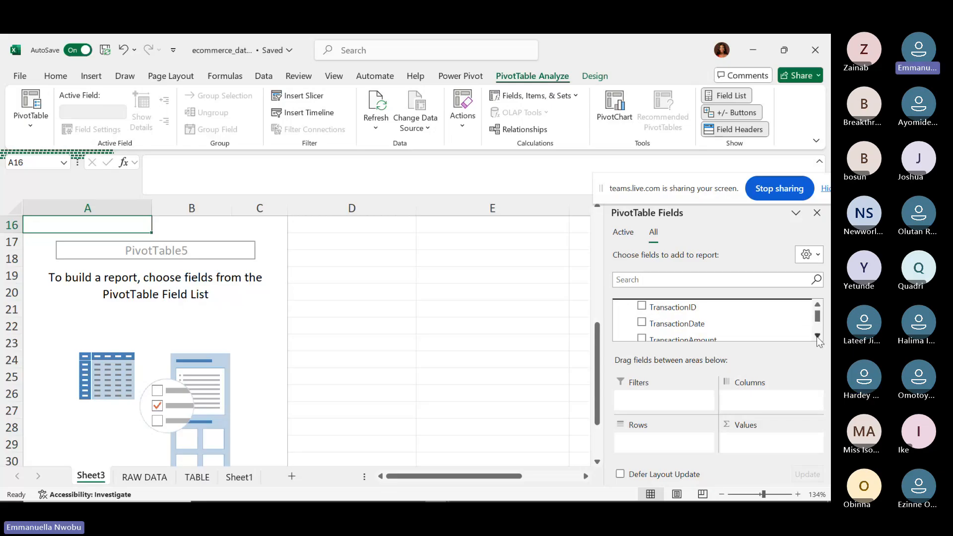
click(817, 335)
click(817, 335)
click(817, 335)
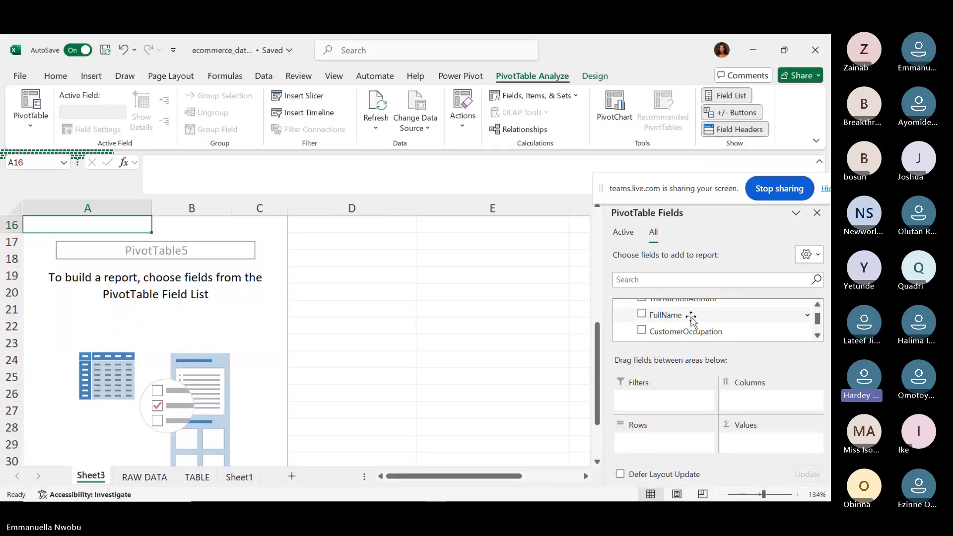
drag(691, 318, 645, 444)
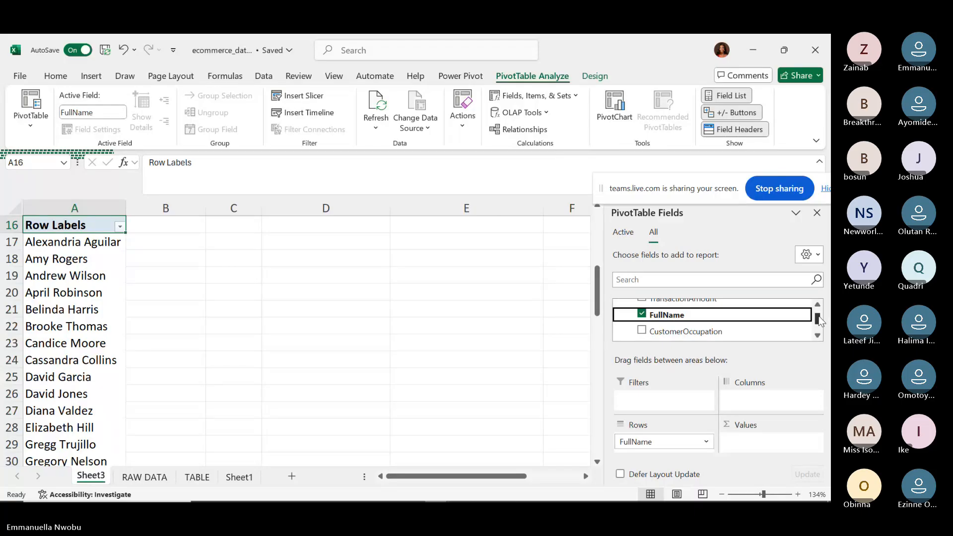
drag(818, 318, 818, 311)
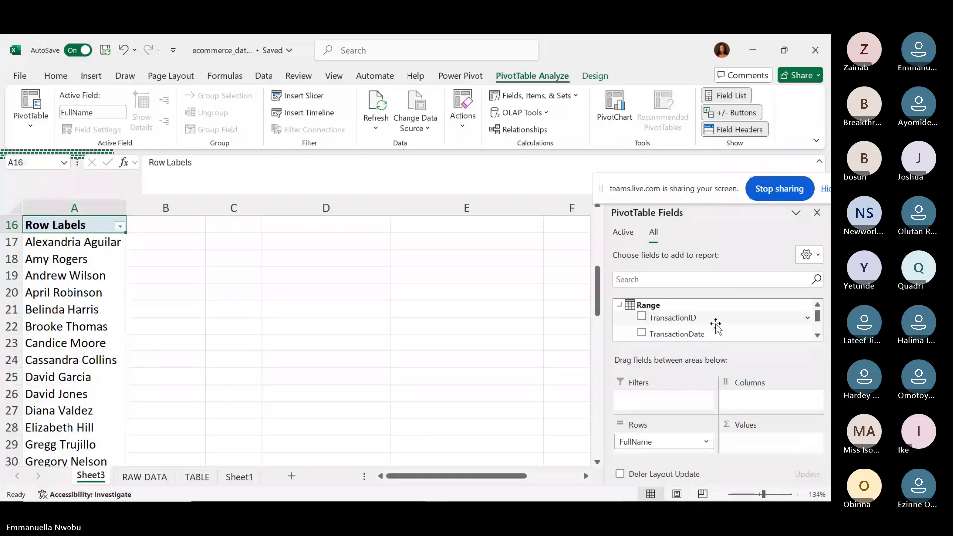
drag(715, 325, 771, 447)
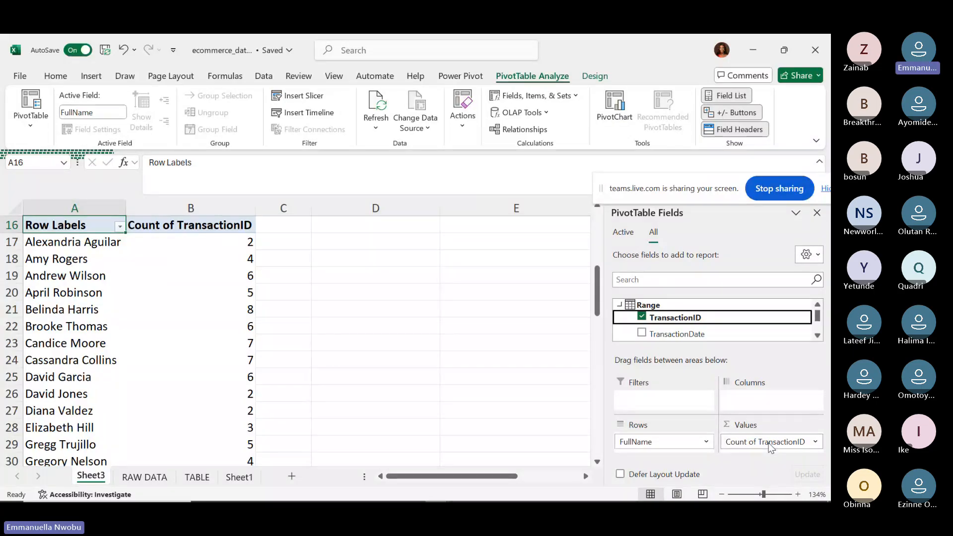
scroll(298, 341, down, 1)
scroll(298, 341, down, 1)
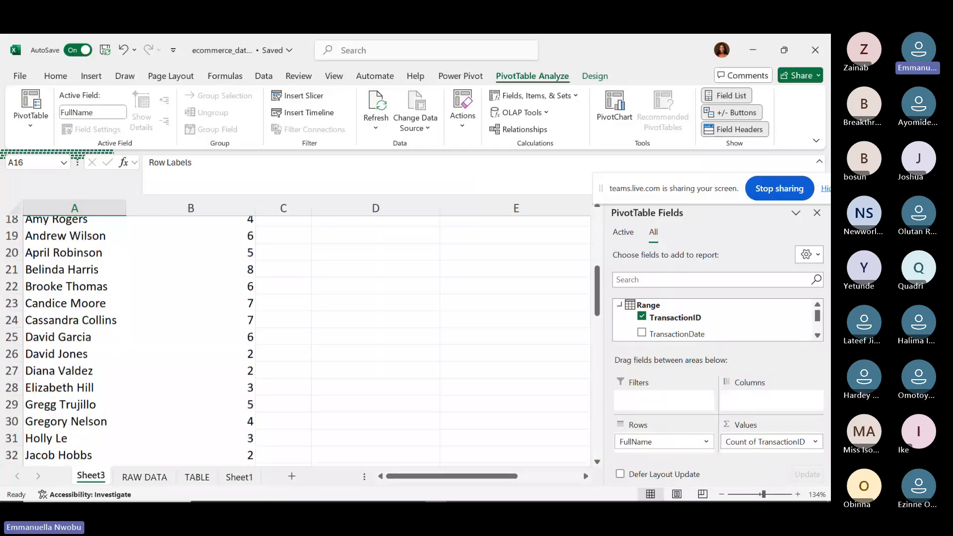
scroll(298, 341, down, 5)
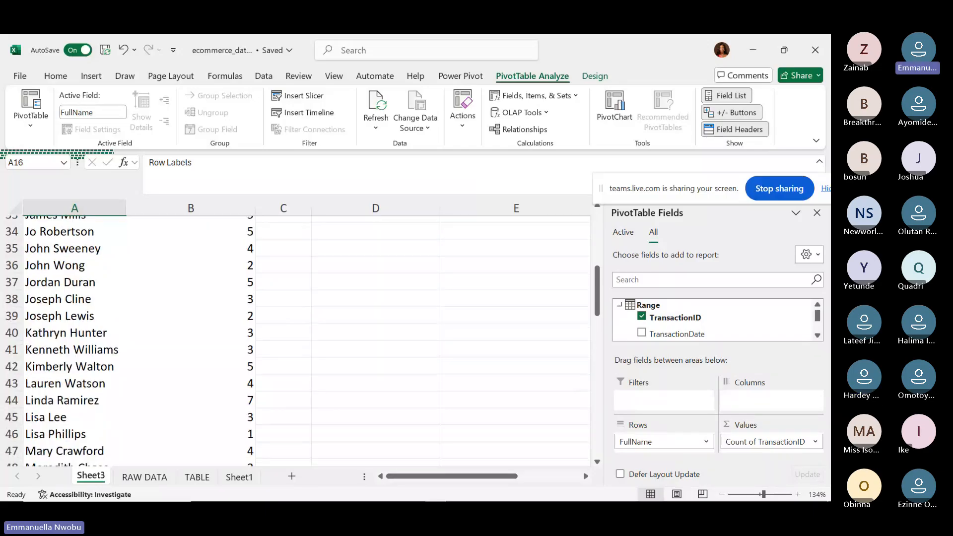
scroll(298, 341, down, 1)
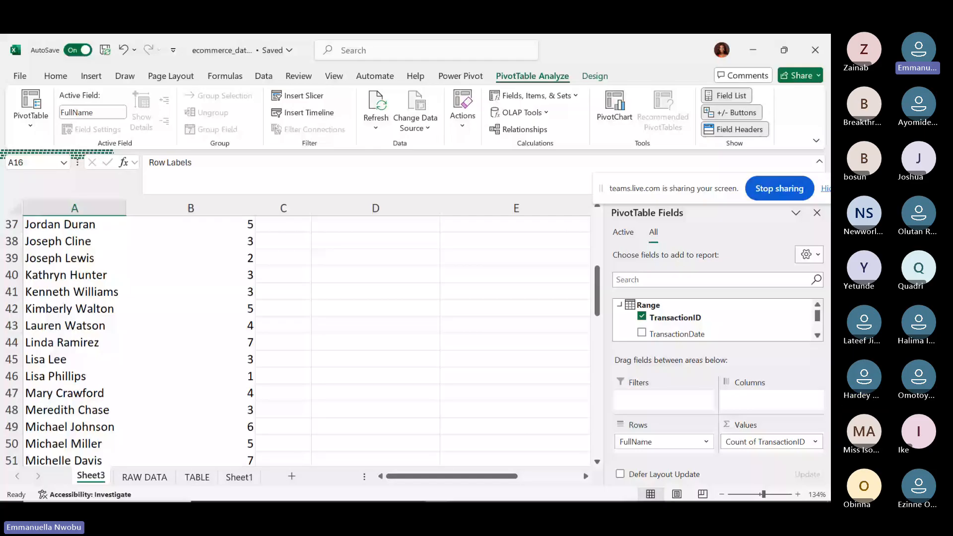
scroll(298, 341, down, 3)
scroll(298, 341, up, 5)
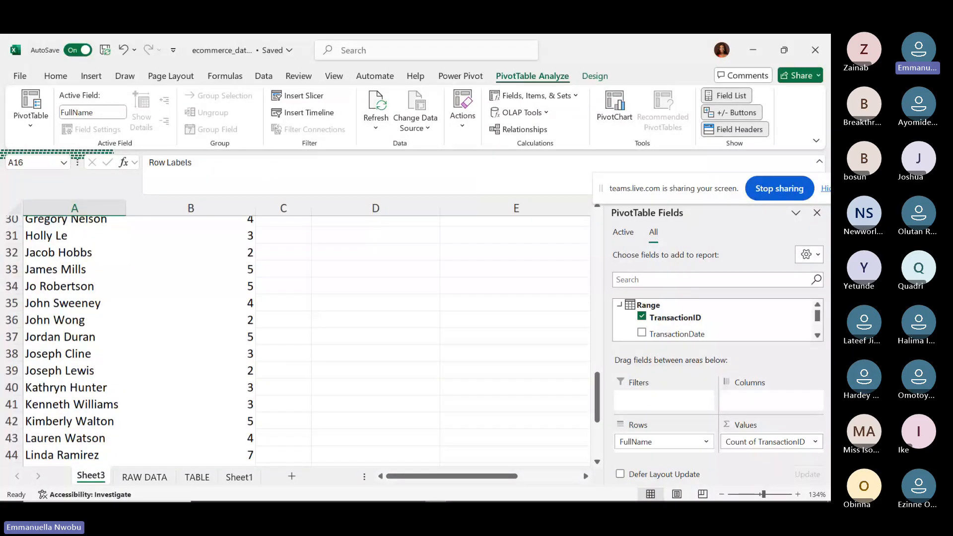
scroll(298, 341, up, 5)
scroll(297, 340, up, 1)
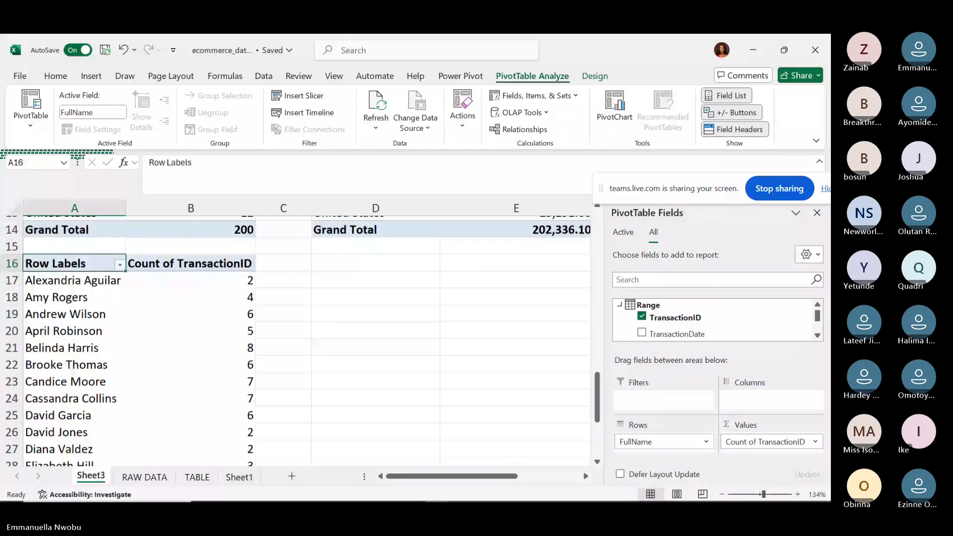
scroll(298, 341, down, 1)
scroll(297, 341, down, 6)
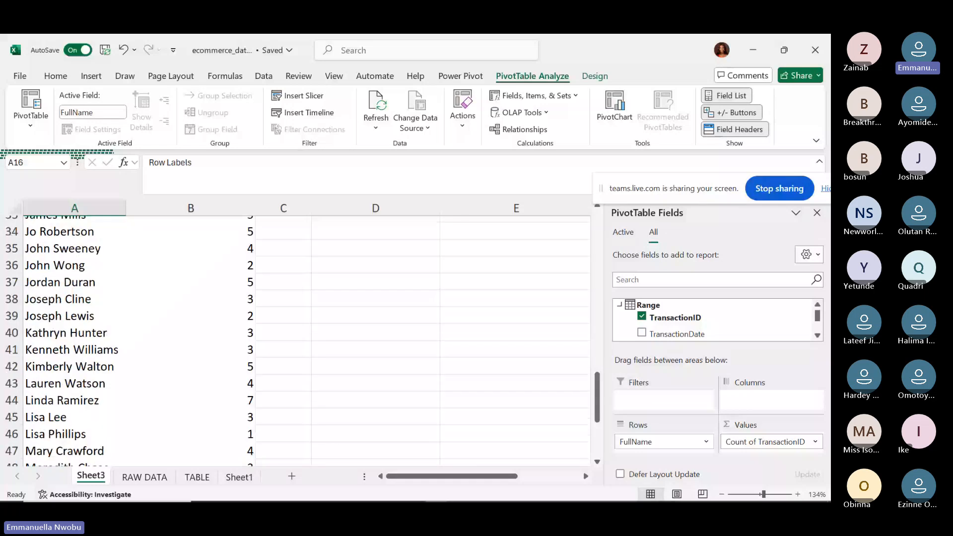
scroll(297, 341, down, 3)
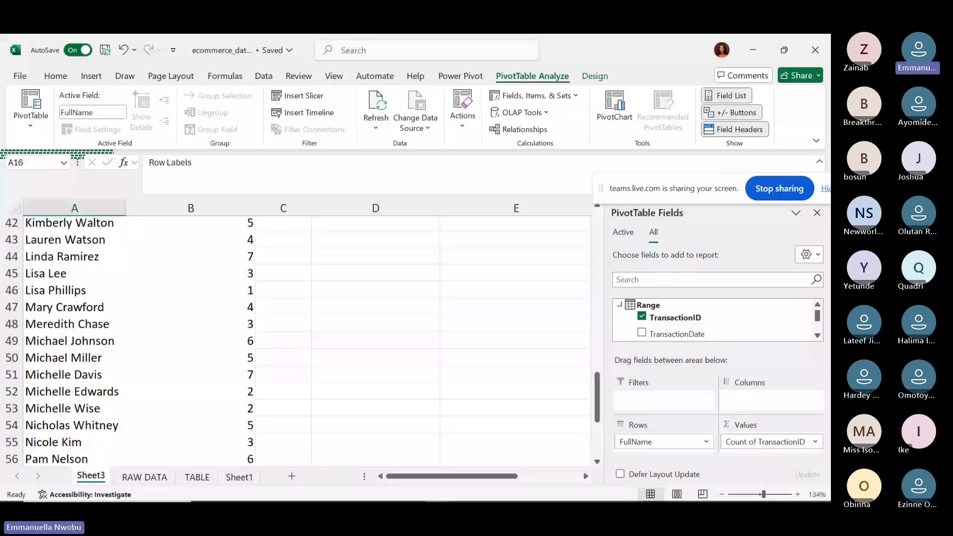
scroll(298, 341, down, 5)
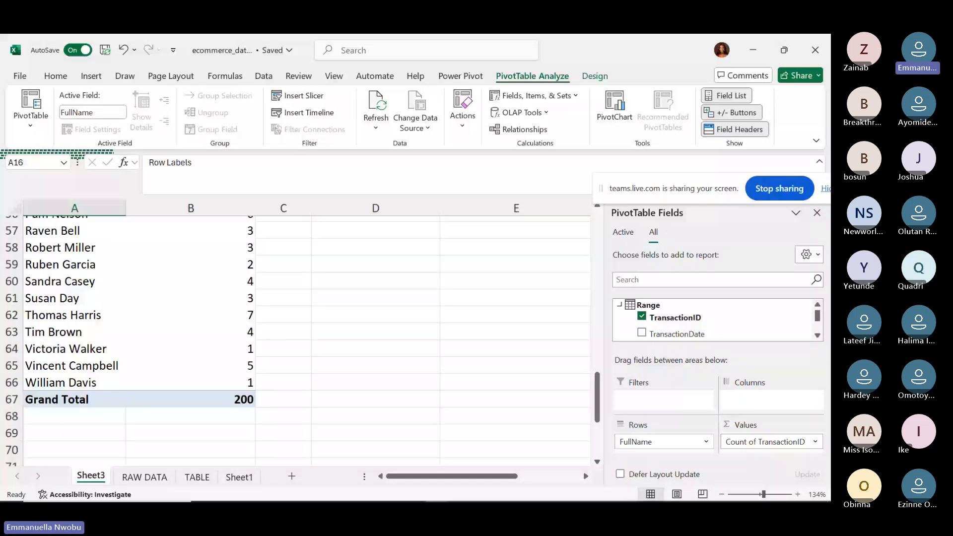
scroll(298, 341, up, 1)
scroll(297, 341, up, 2)
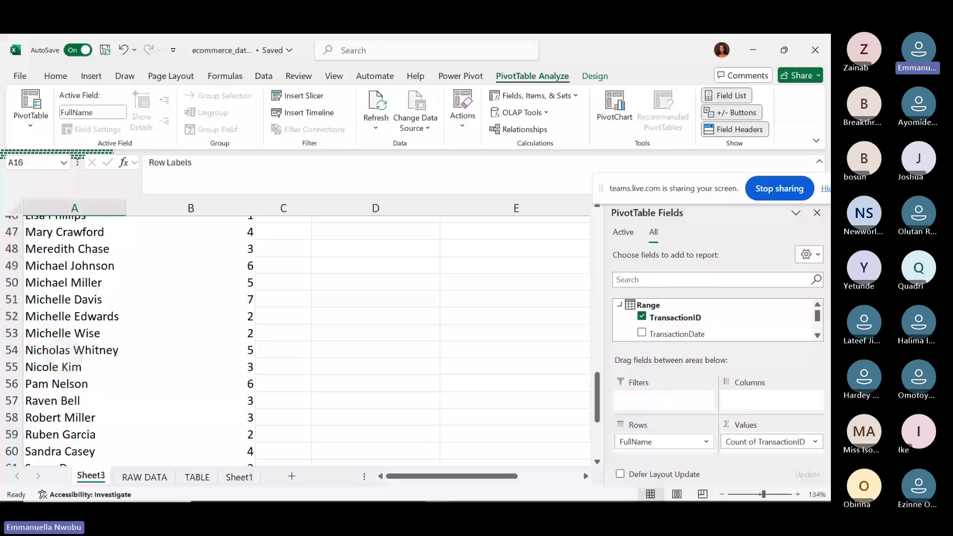
scroll(298, 341, up, 7)
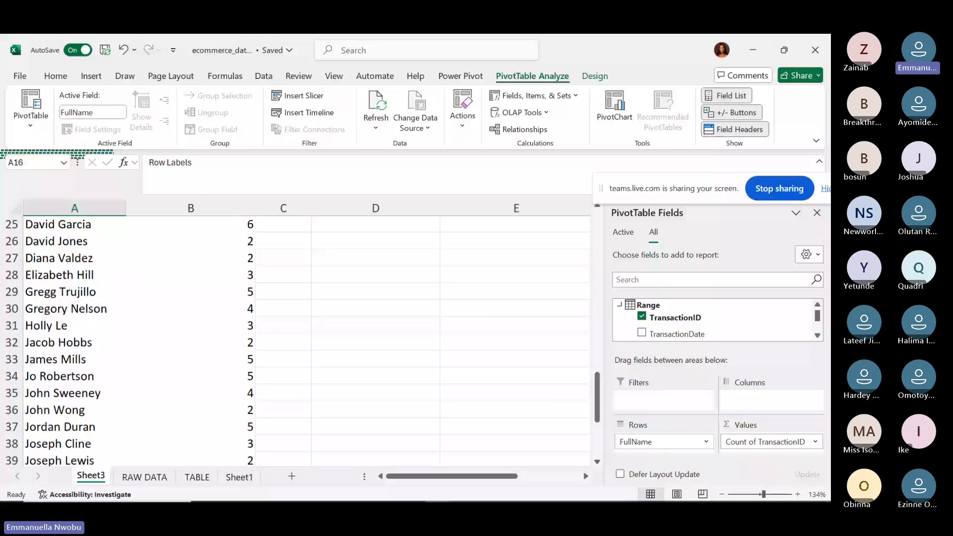
scroll(298, 341, up, 3)
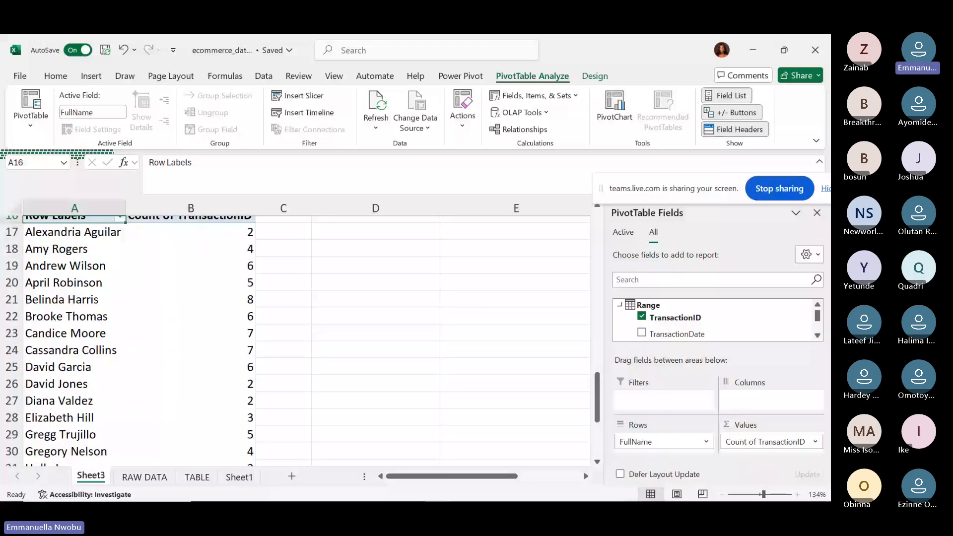
scroll(2, 216, up, 1)
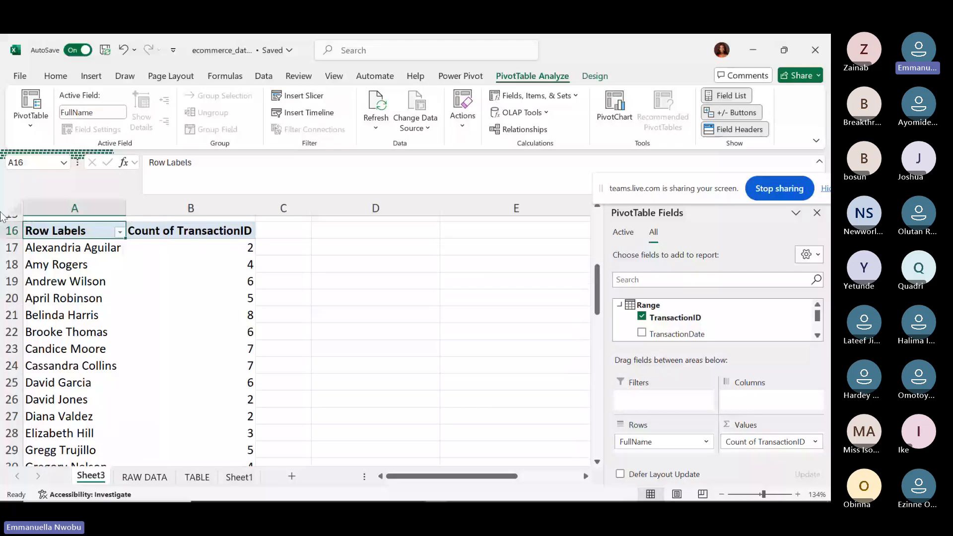
Select the pivot's count values and open the FullName Row Labels sort-and-filter dropdown.
click(10, 315)
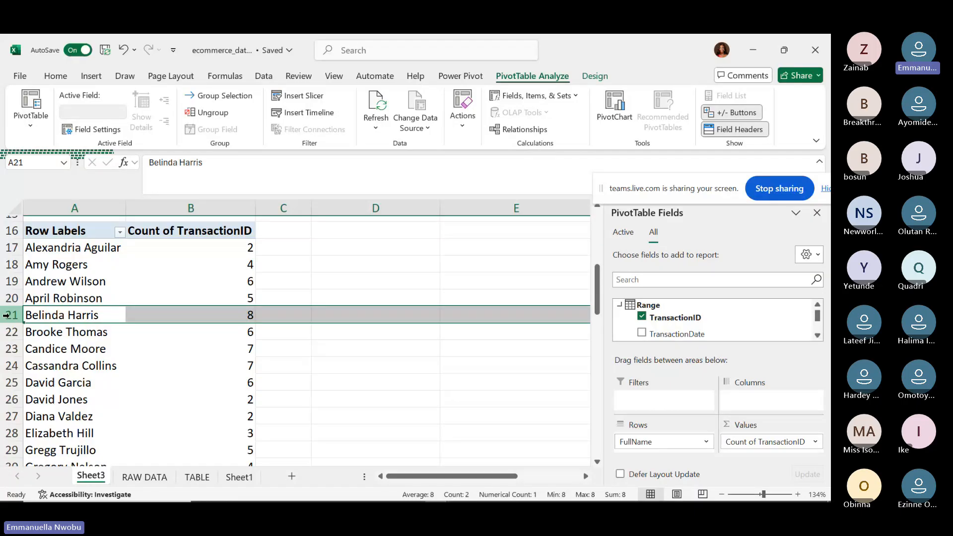
click(219, 245)
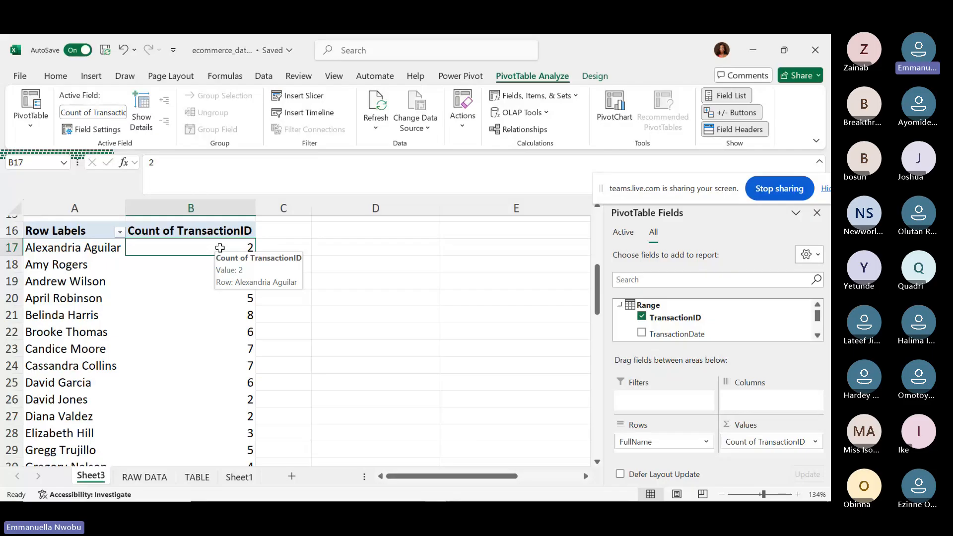
right_click(221, 250)
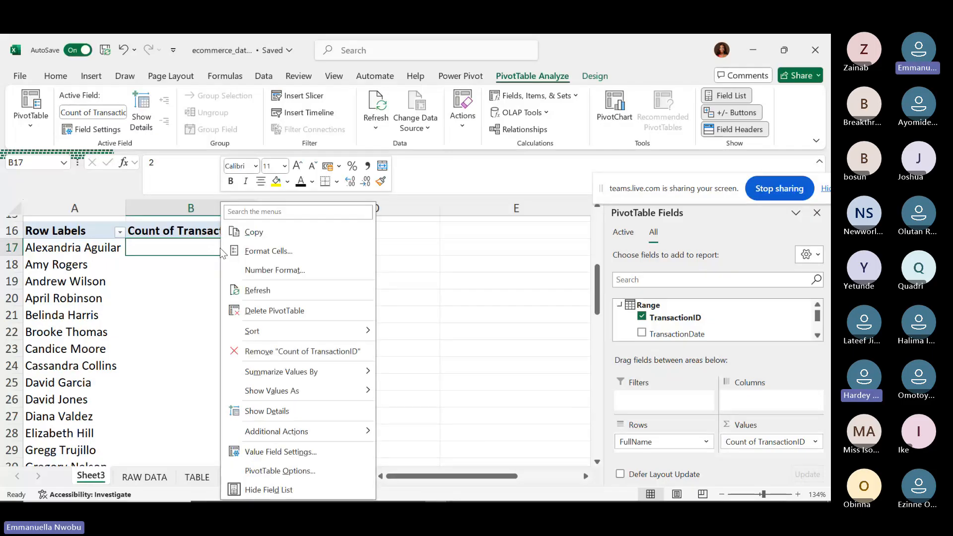
click(118, 231)
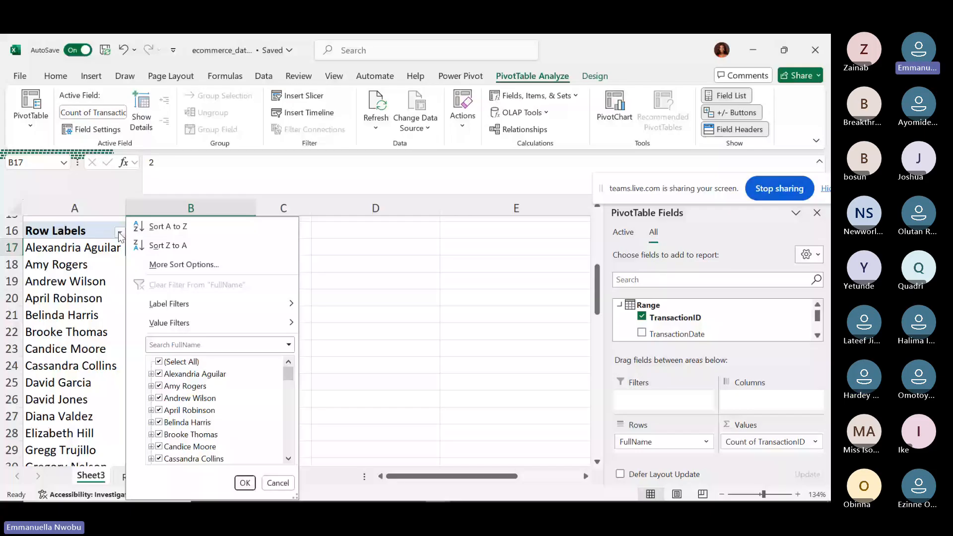
Open More Sort Options for the FullName row labels.
mouse_move(214, 324)
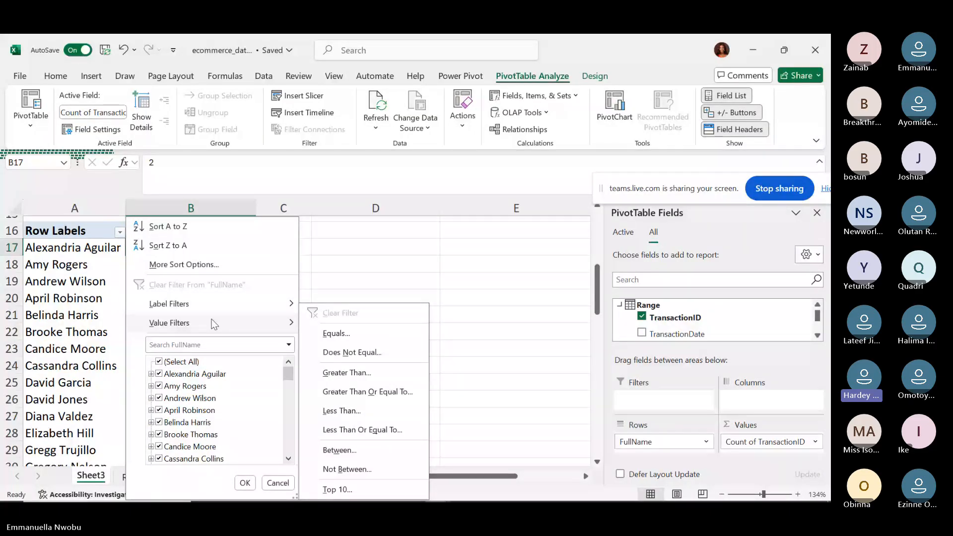
click(204, 264)
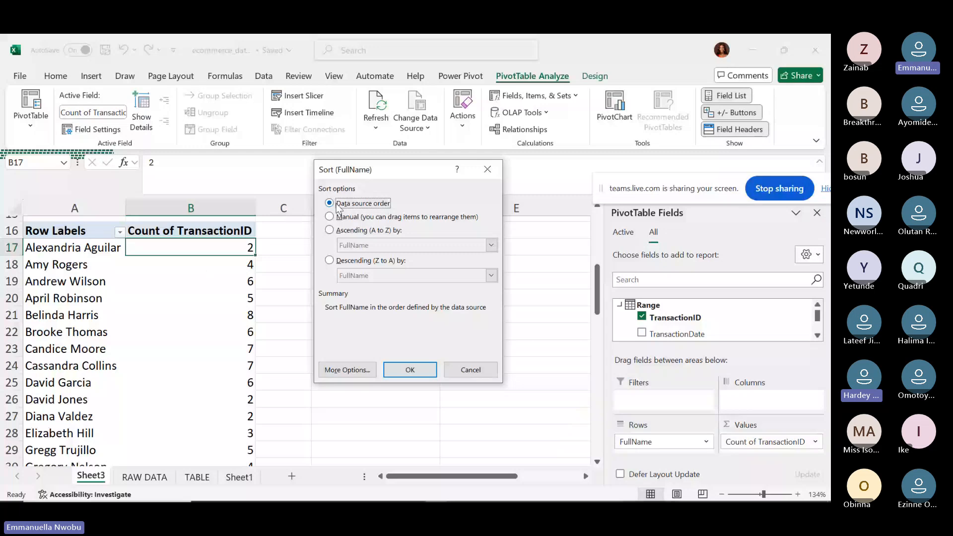
Sort FullName ascending by Count of TransactionID, so customers with 1 transaction come first.
click(328, 235)
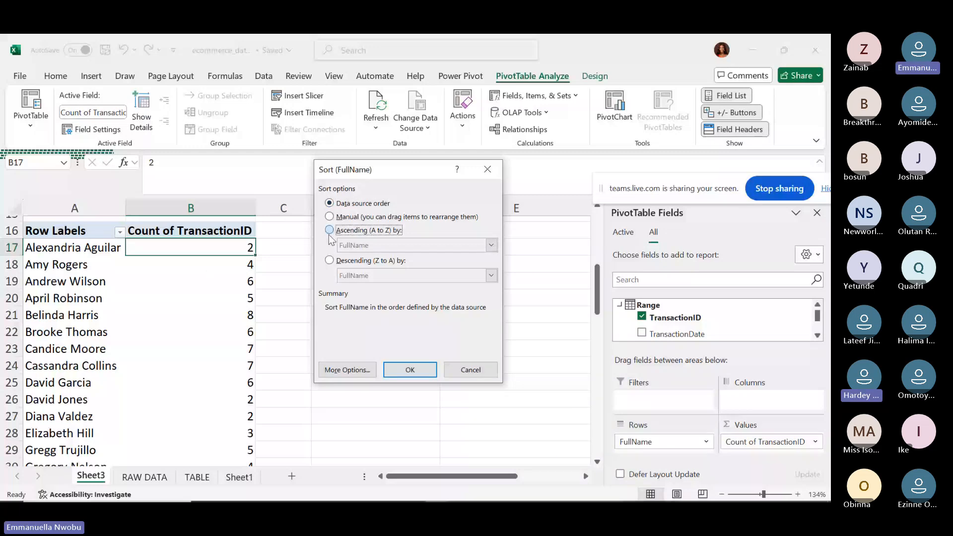
click(329, 233)
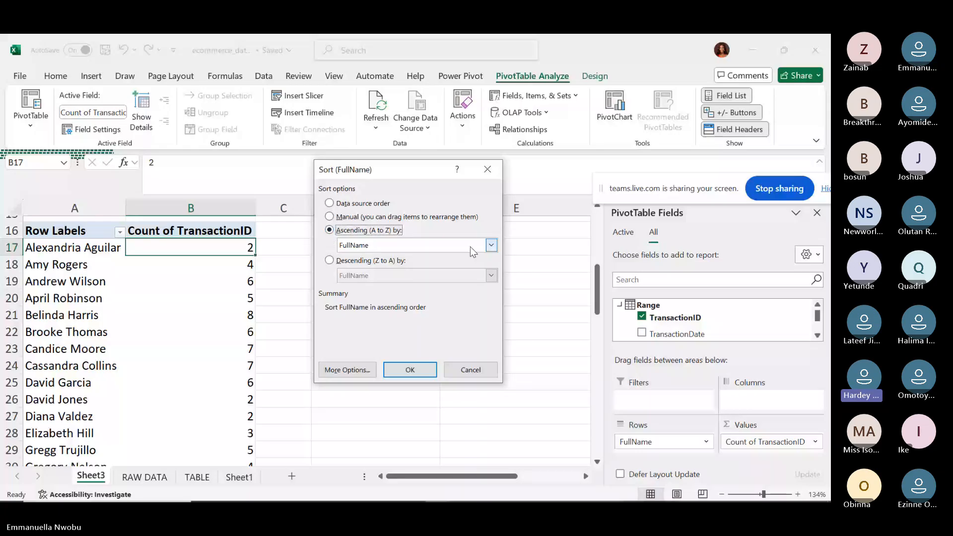
click(490, 245)
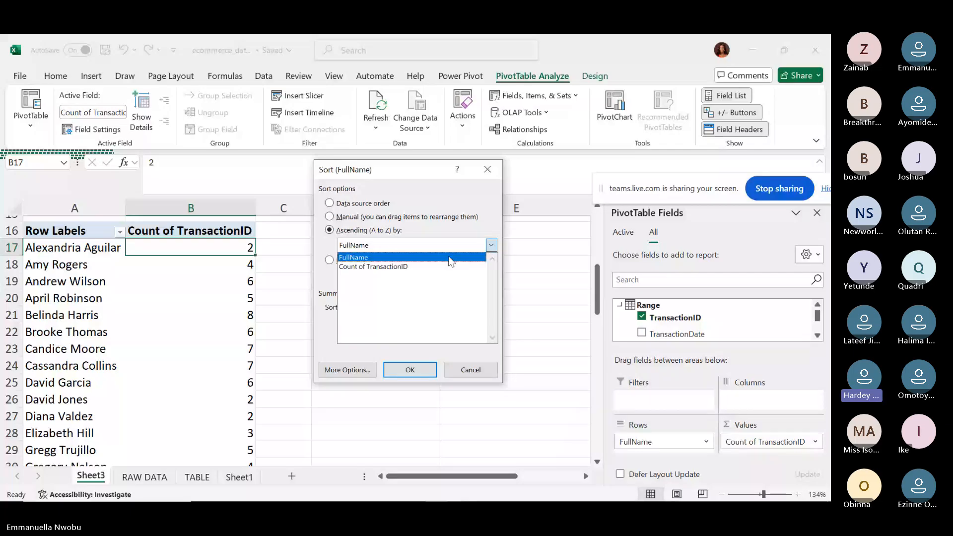
click(420, 266)
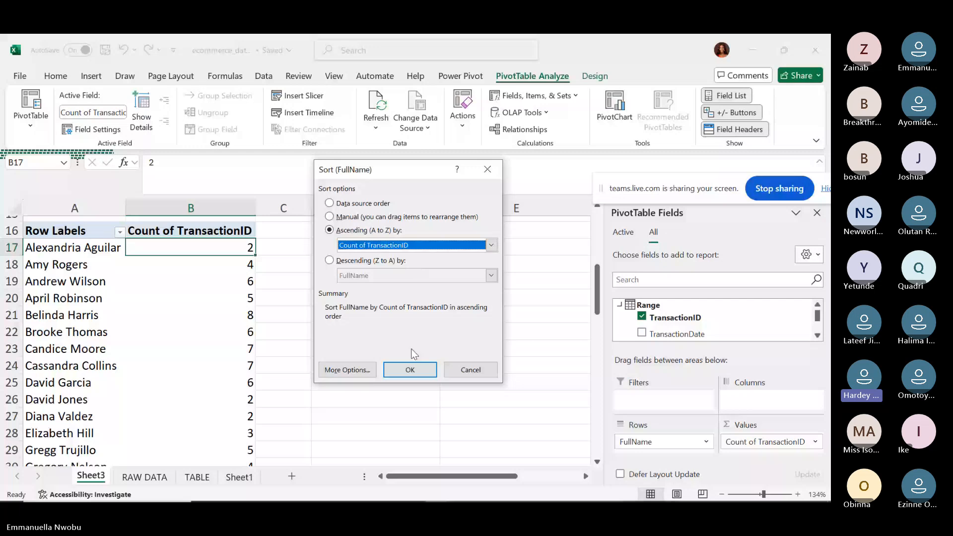
click(410, 369)
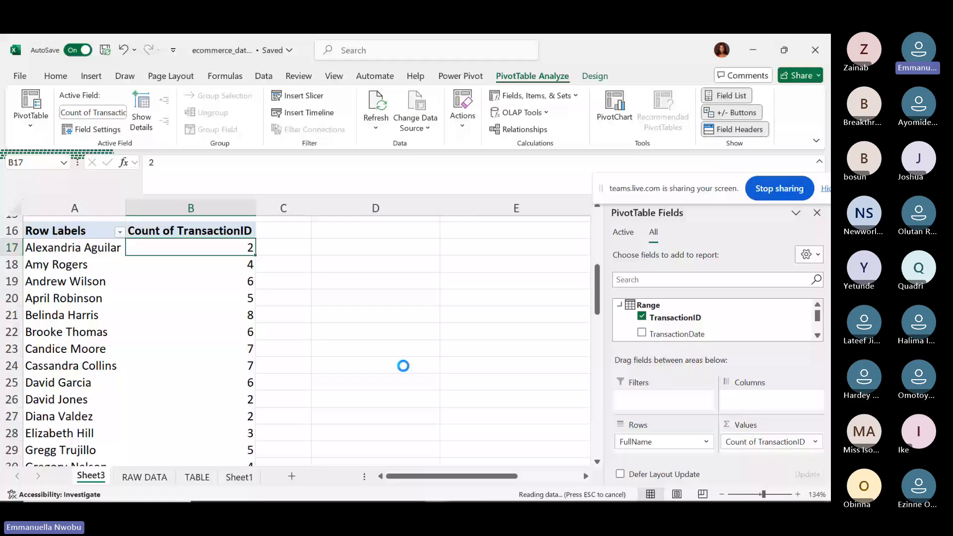
drag(597, 285, 579, 368)
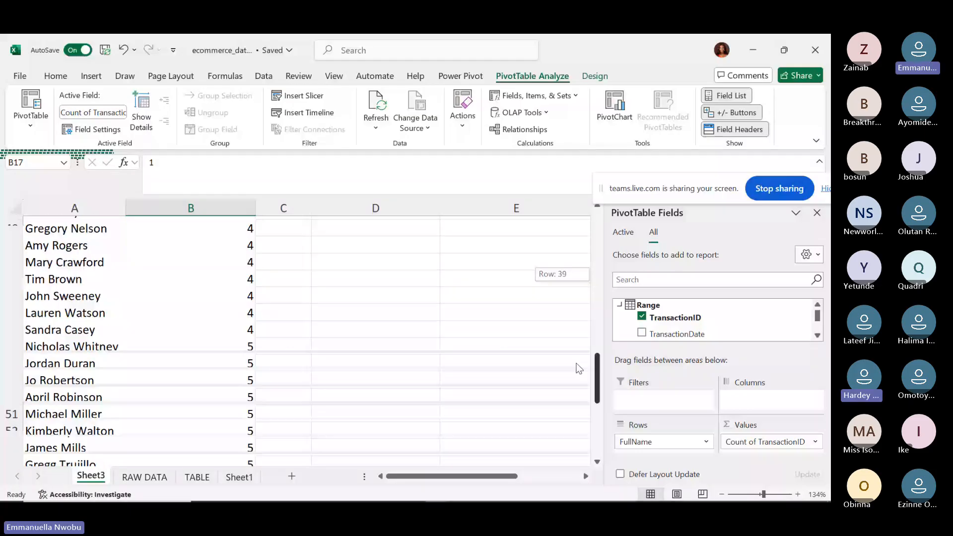
drag(579, 368, 583, 266)
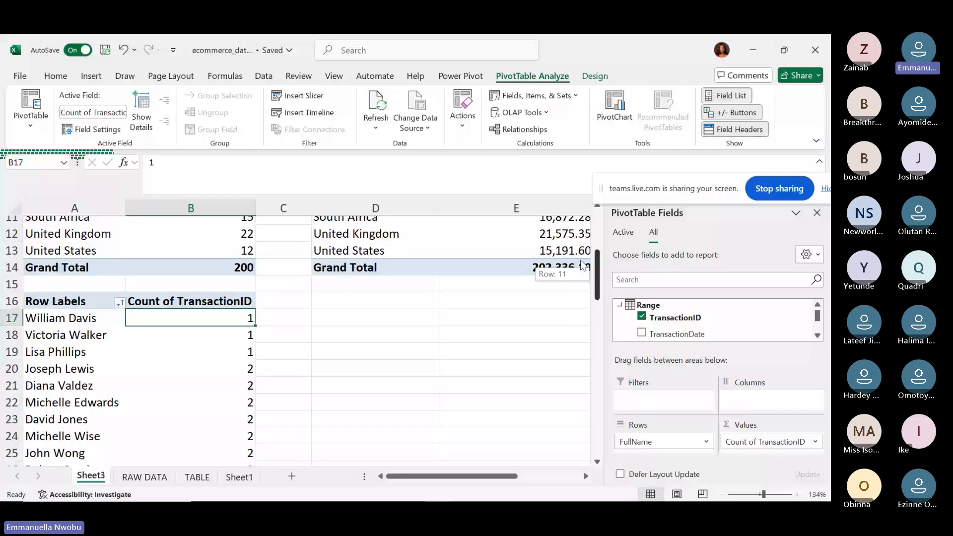
Sort the FullName rows descending by Count of TransactionID so the customer with 8 leads.
drag(581, 265, 580, 278)
click(119, 243)
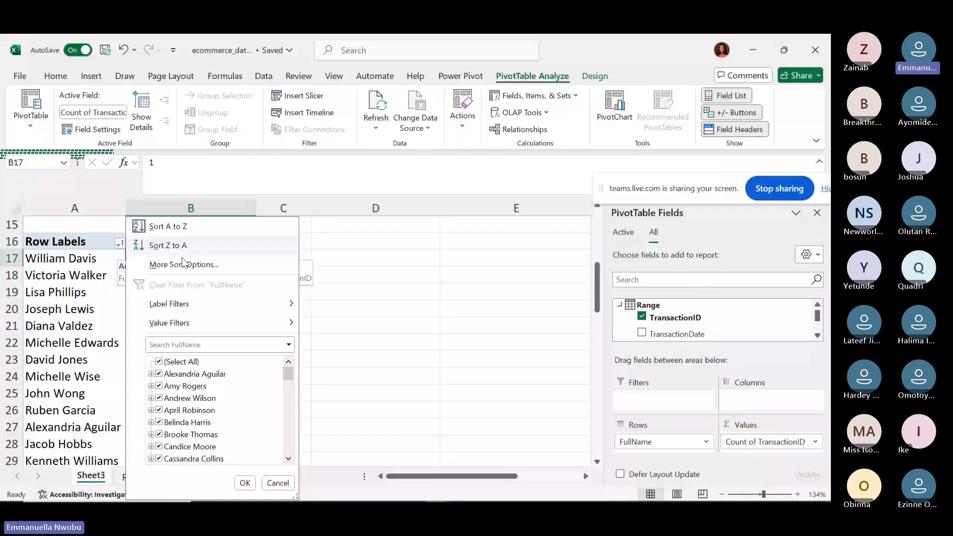
click(184, 263)
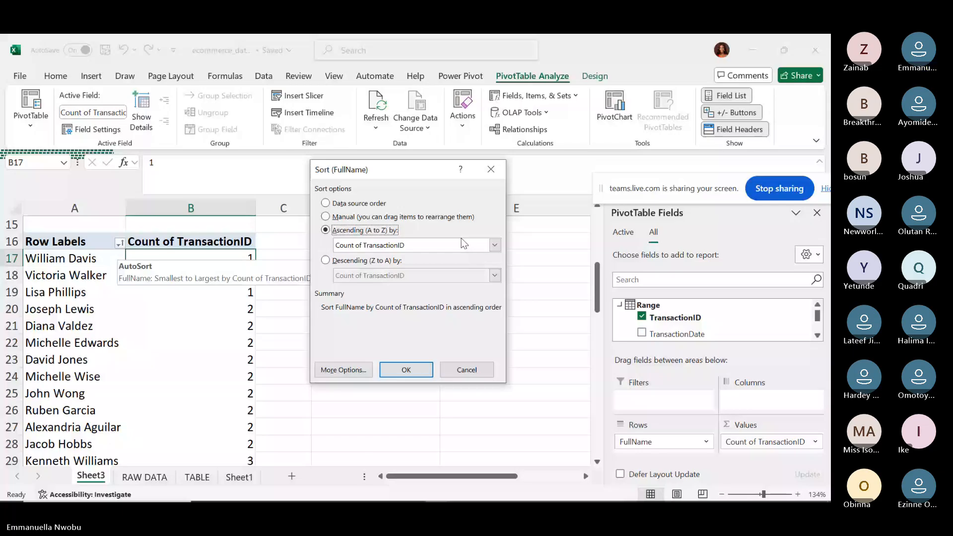
click(327, 261)
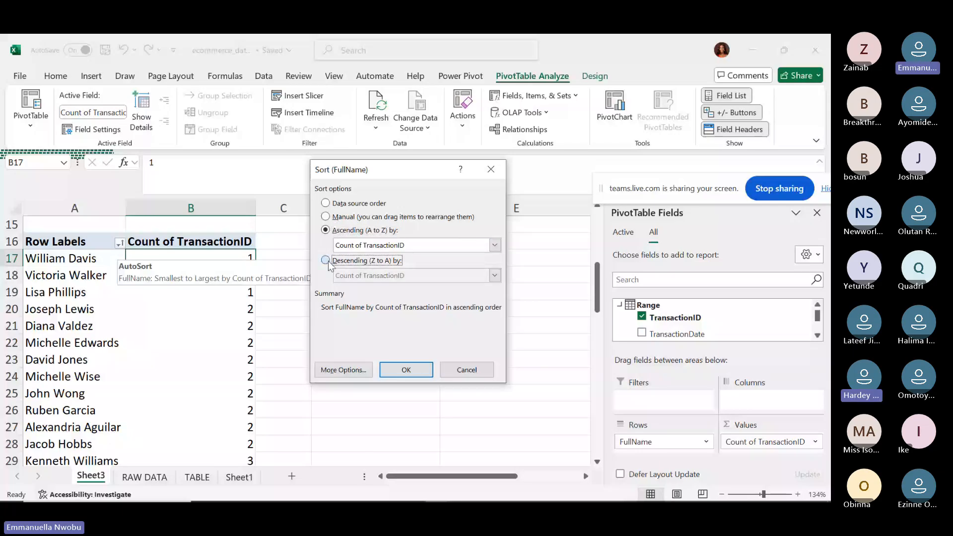
click(326, 261)
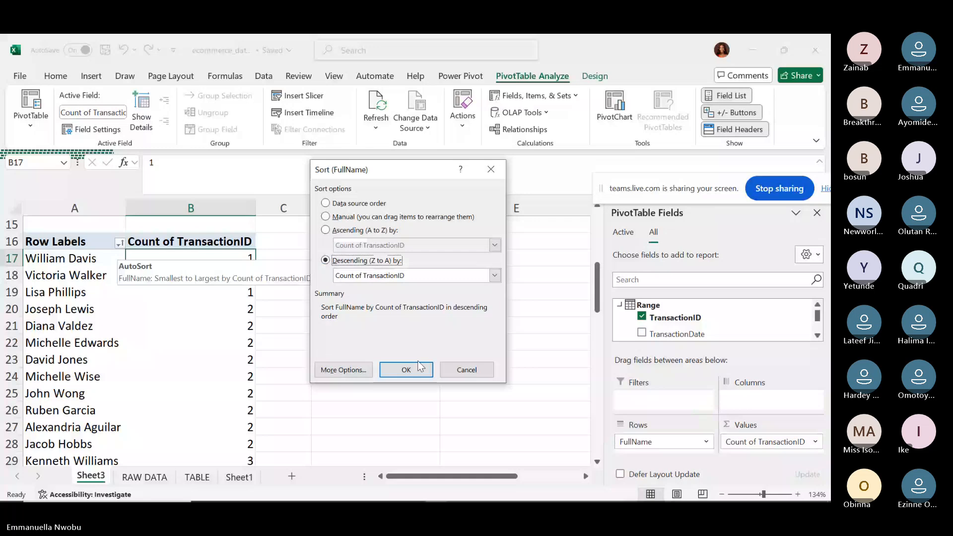
click(410, 368)
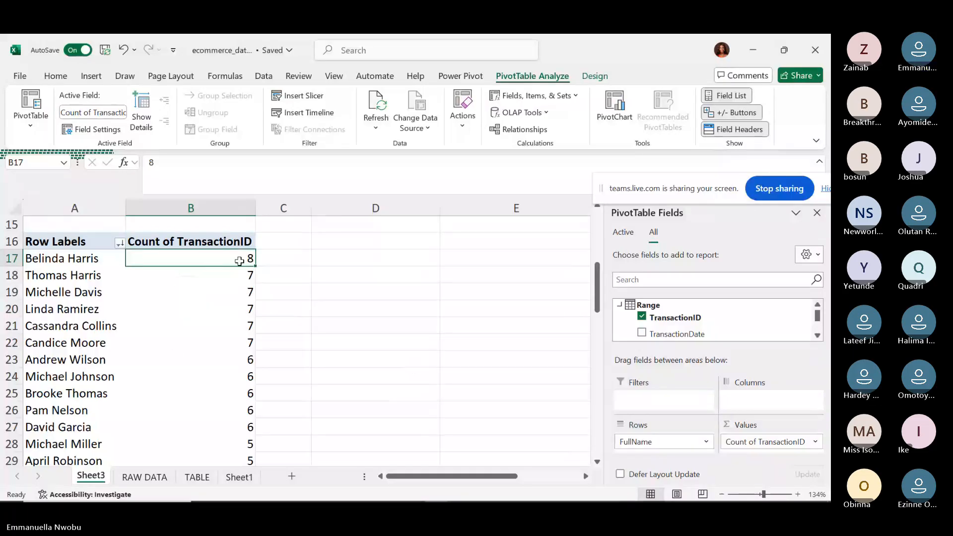
mouse_move(240, 260)
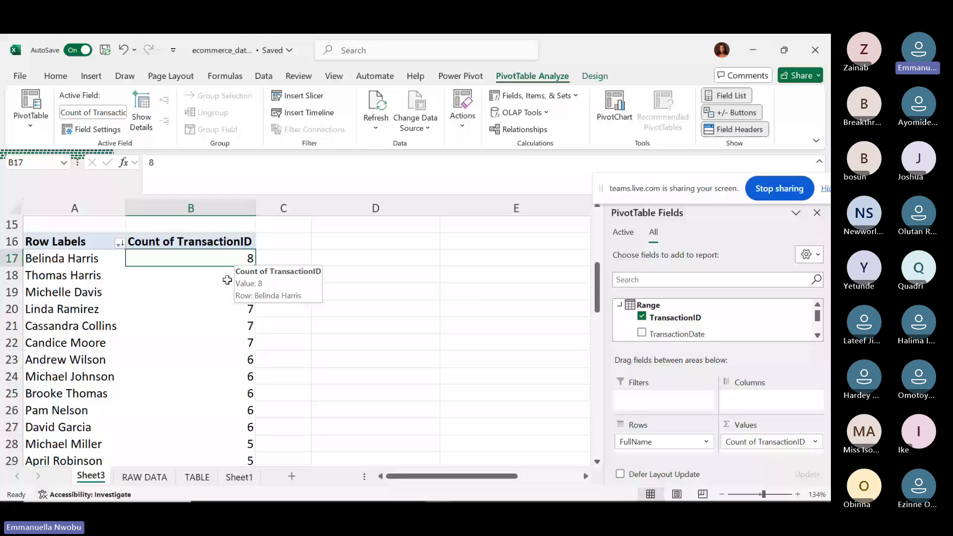
right_click(214, 258)
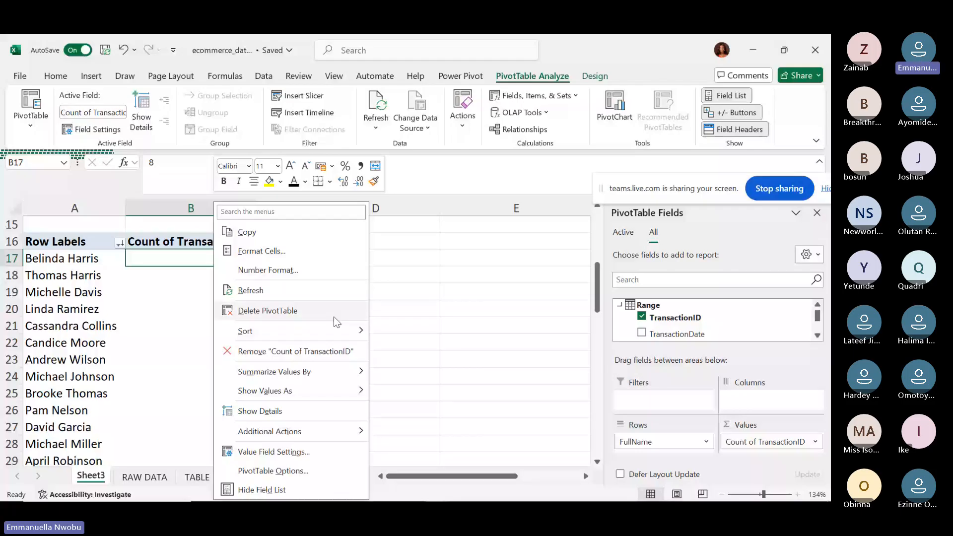
click(407, 324)
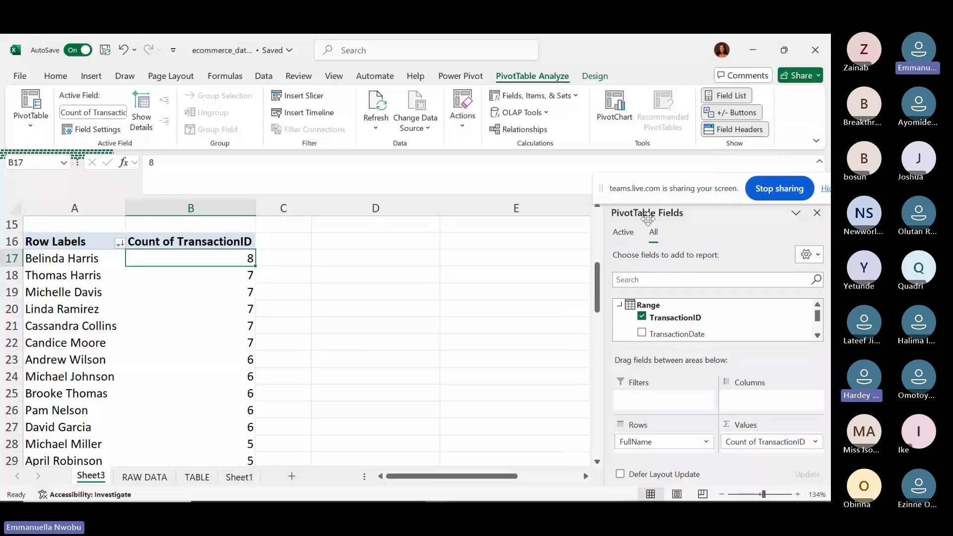
Add TransactionLocation to Rows beneath FullName, showing per-country counts such as India 8.
click(817, 336)
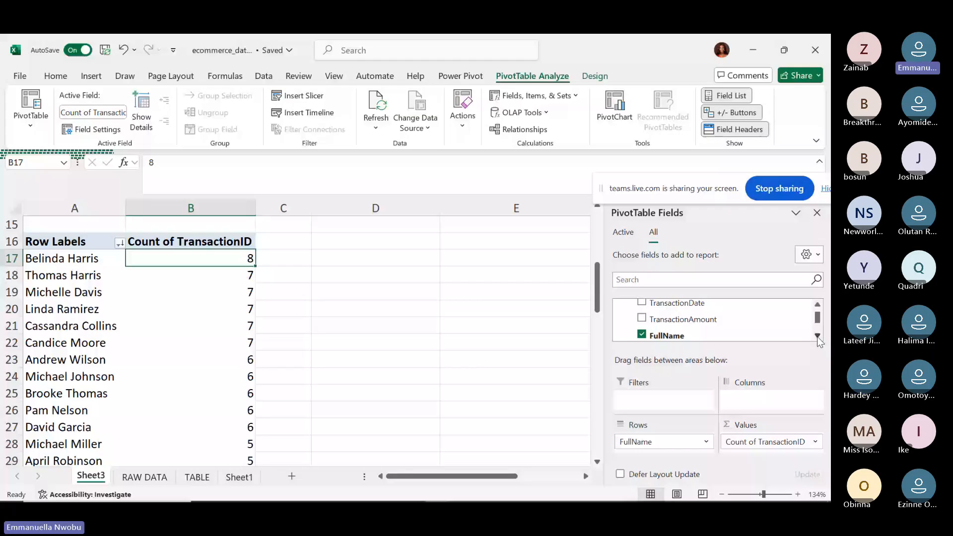
click(817, 337)
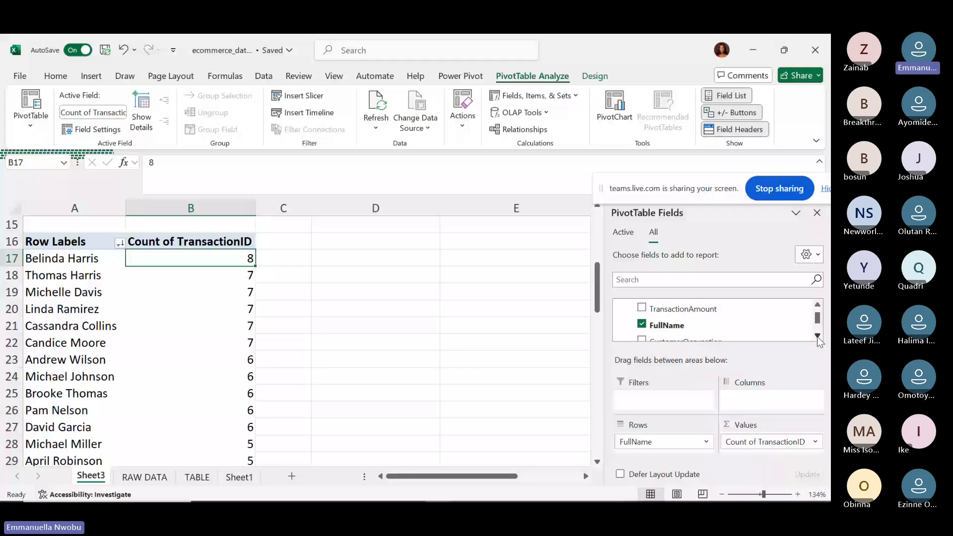
click(817, 337)
scroll(671, 320, down, 1)
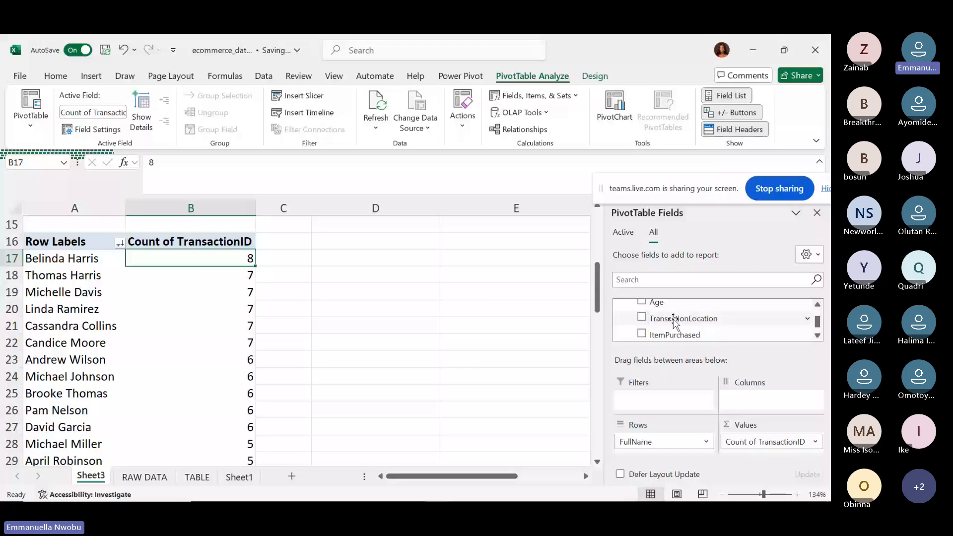
drag(674, 322, 665, 449)
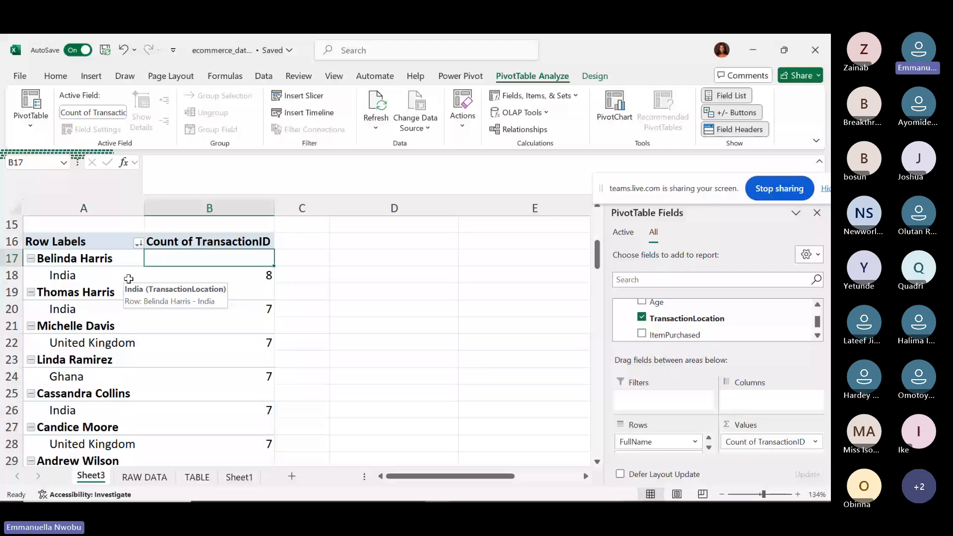
scroll(295, 341, down, 1)
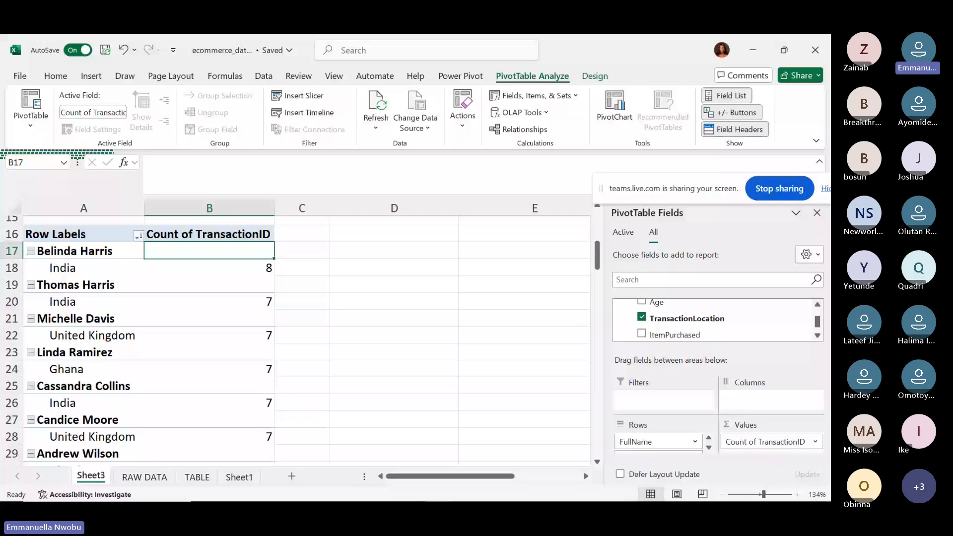
scroll(294, 337, down, 5)
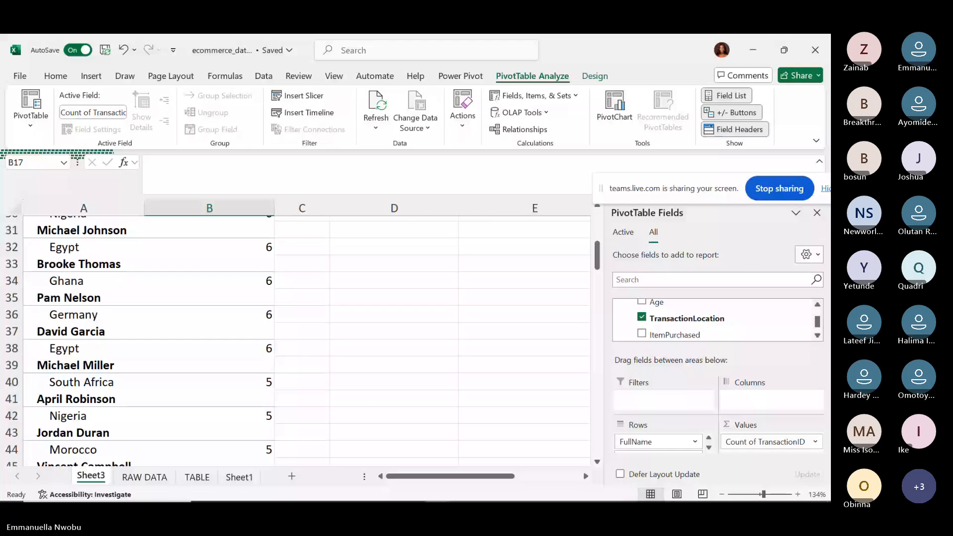
scroll(305, 337, down, 12)
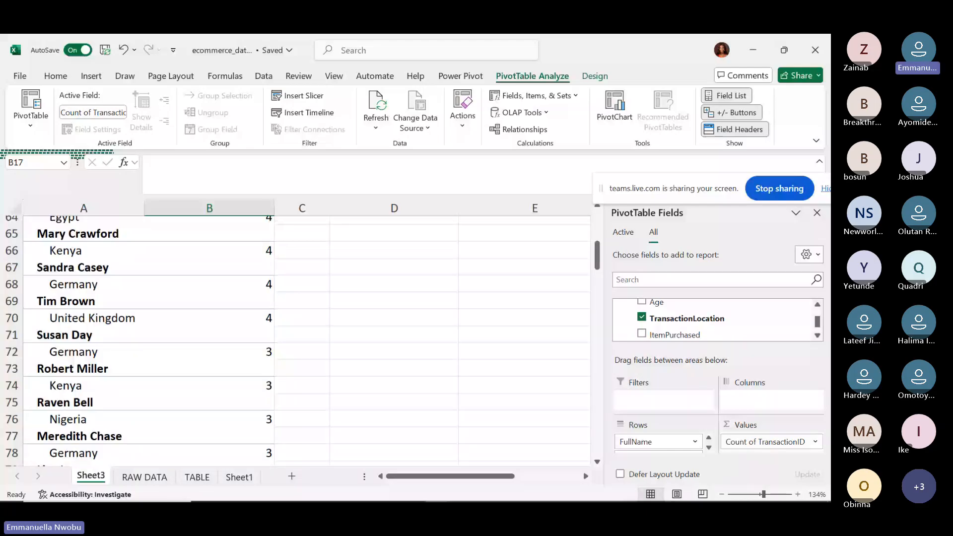
scroll(306, 338, down, 3)
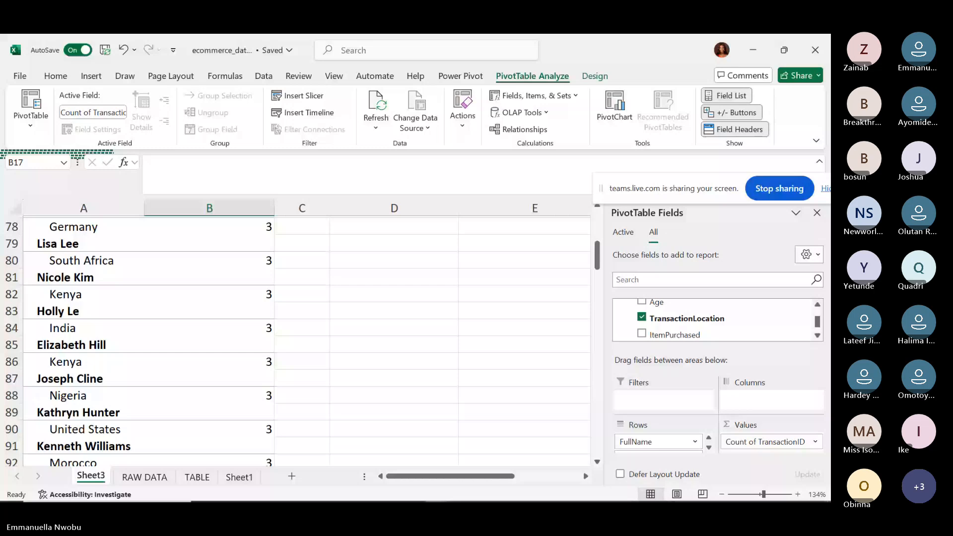
scroll(305, 338, down, 9)
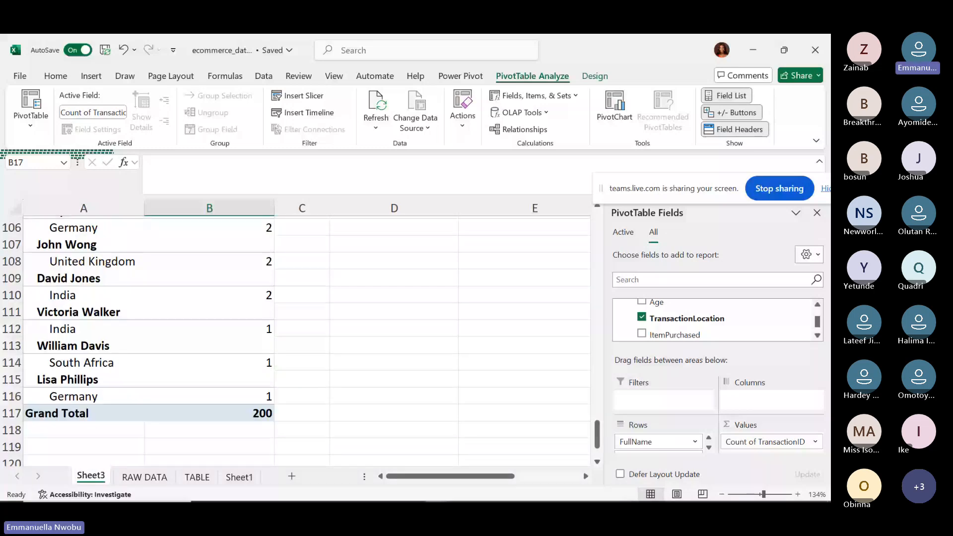
scroll(305, 337, up, 1)
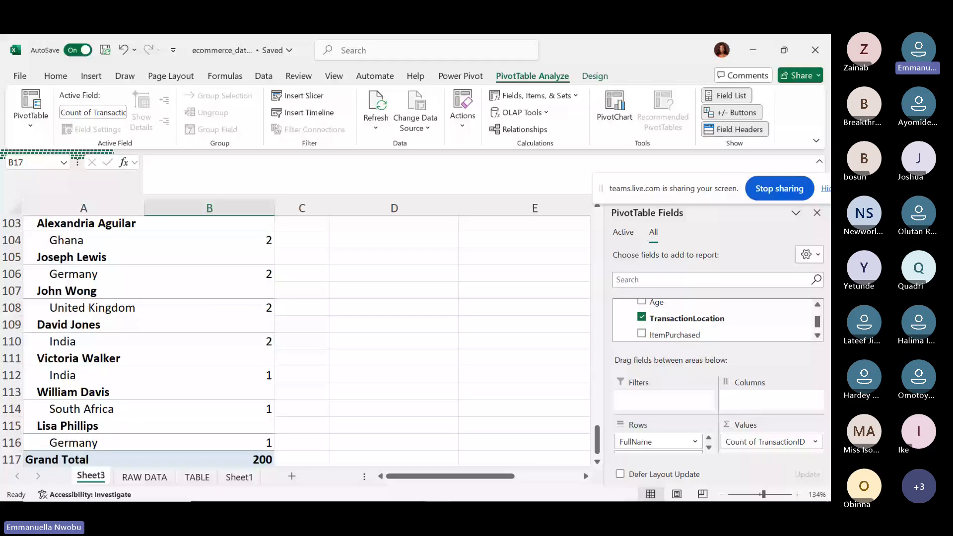
scroll(305, 337, up, 18)
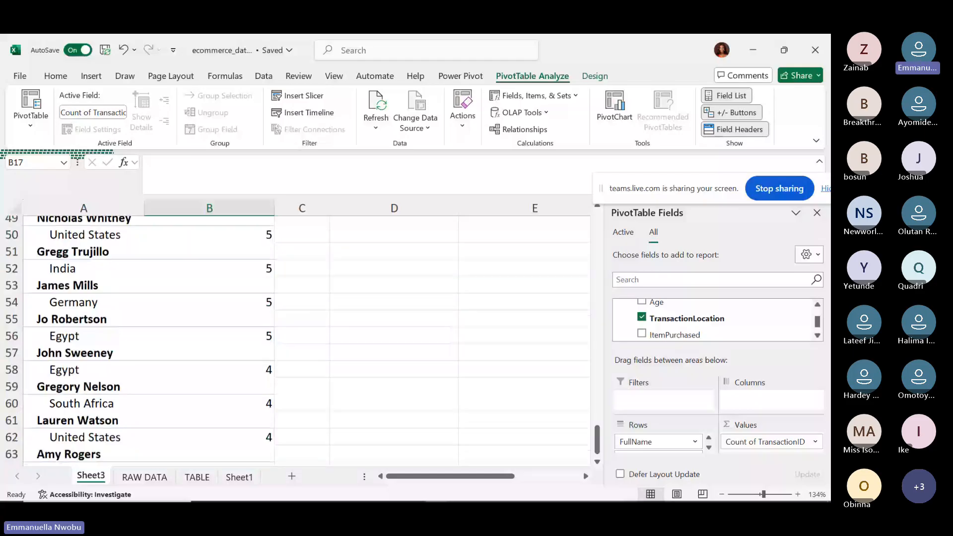
scroll(305, 338, up, 10)
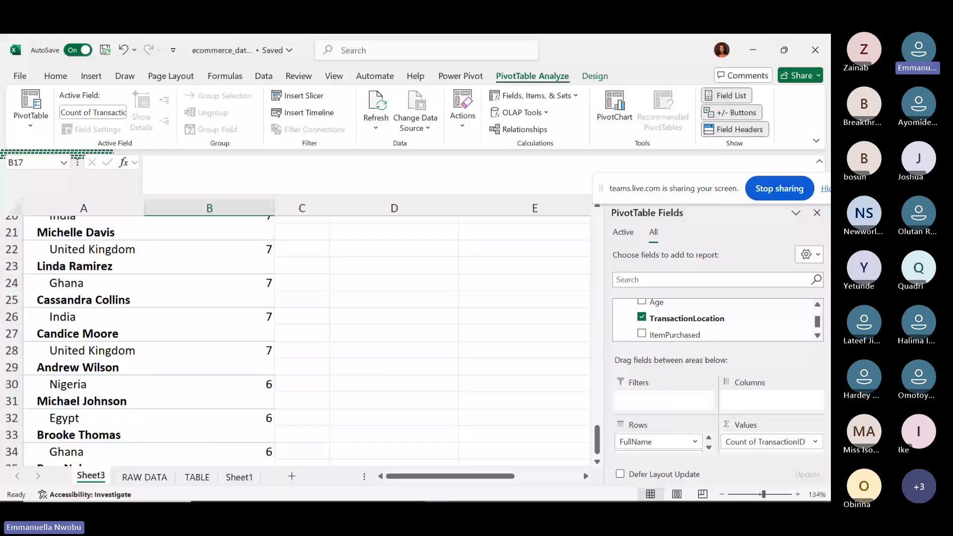
scroll(305, 337, up, 2)
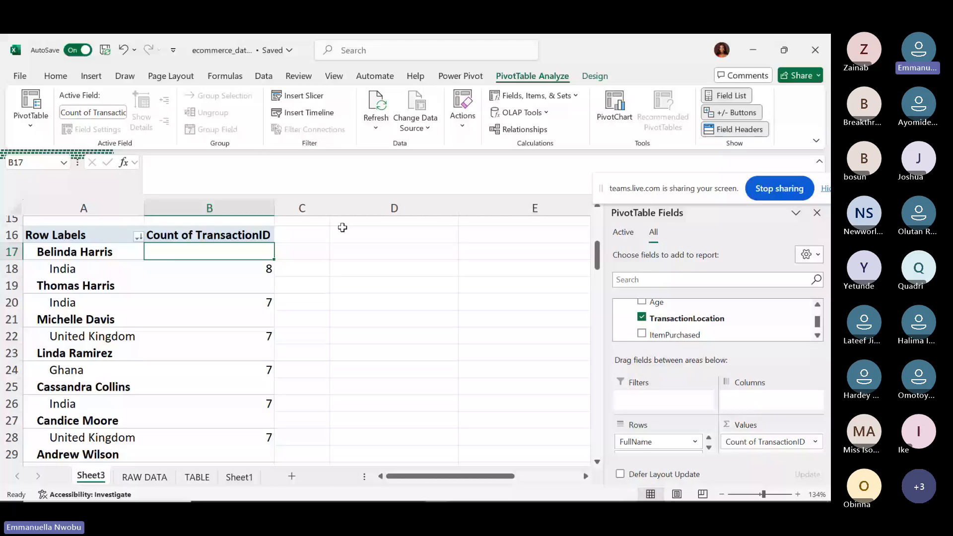
Add TransactionDate to Rows so month groups appear between each customer and location.
click(817, 305)
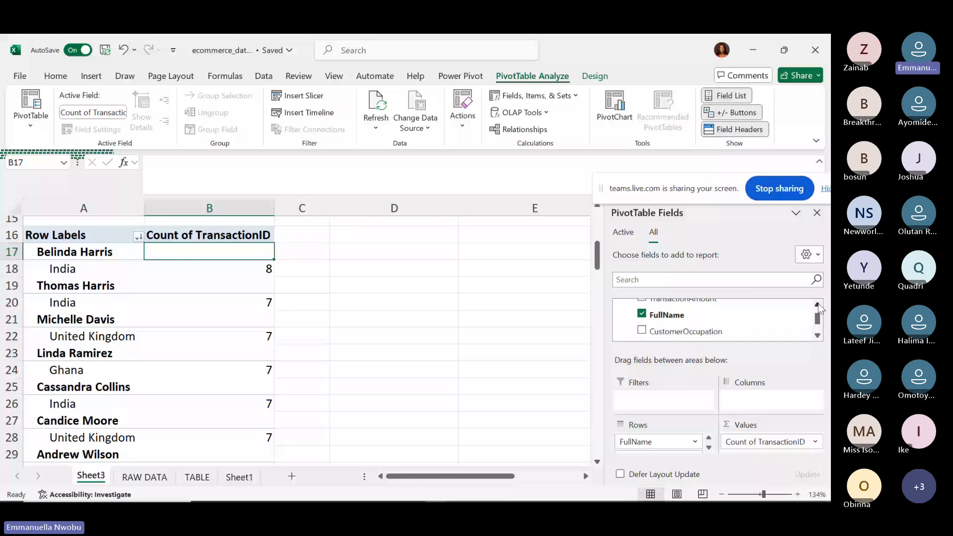
click(817, 304)
drag(668, 326, 675, 457)
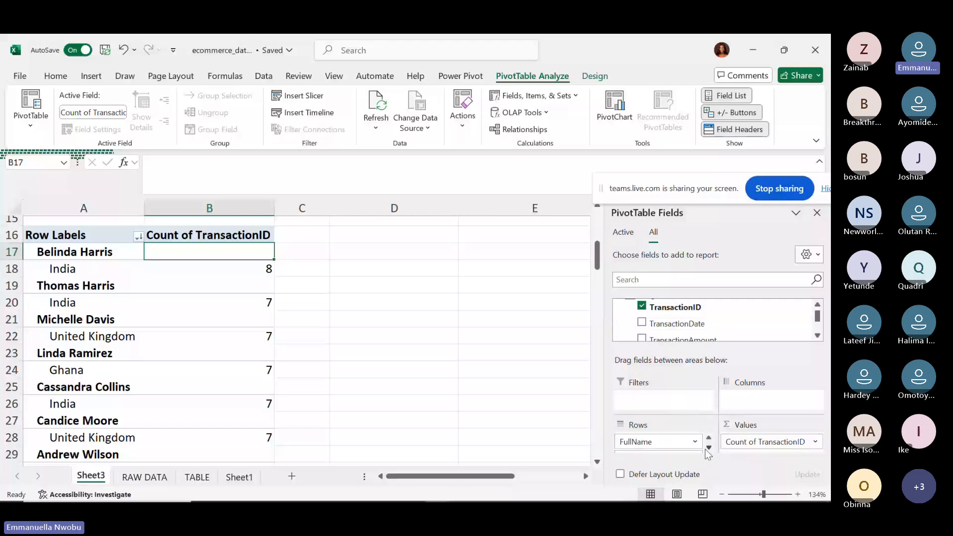
click(708, 448)
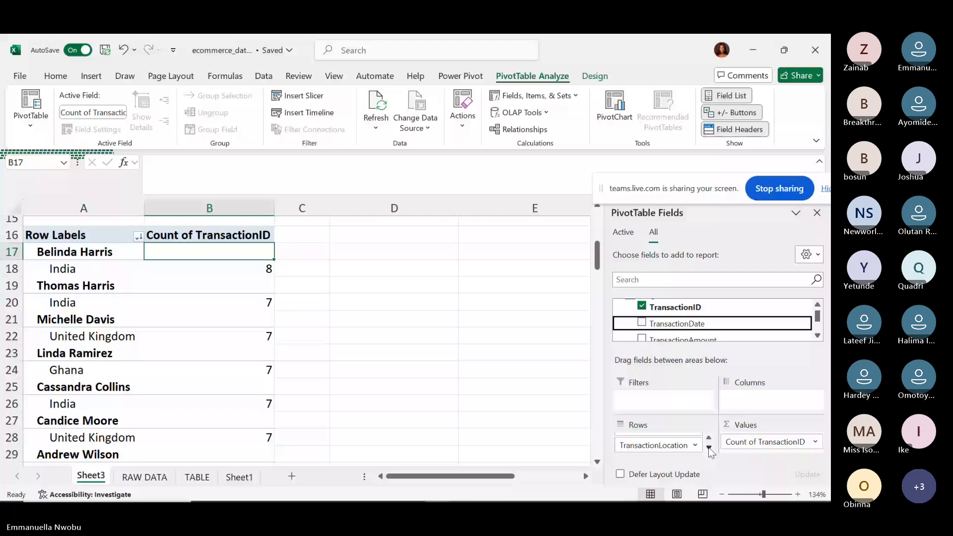
scroll(657, 448, up, 1)
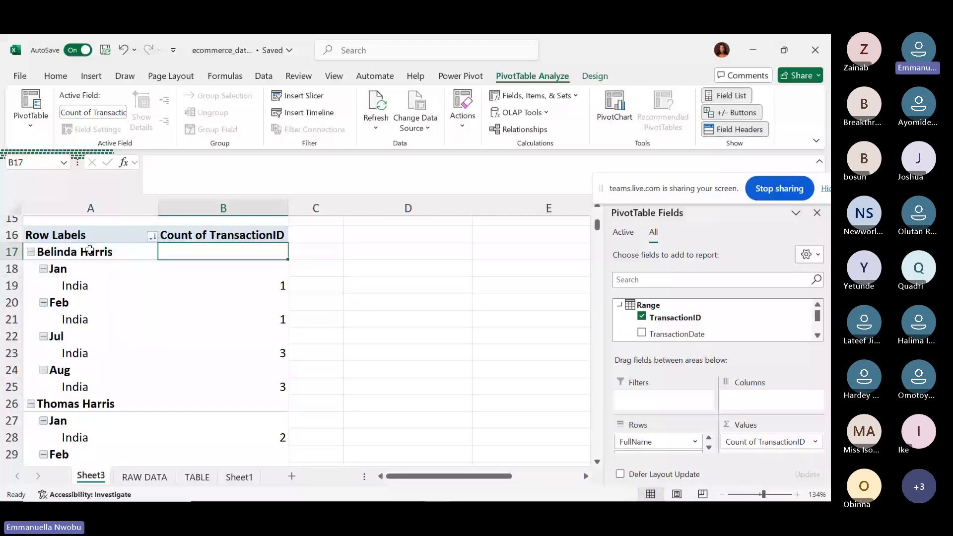
click(270, 388)
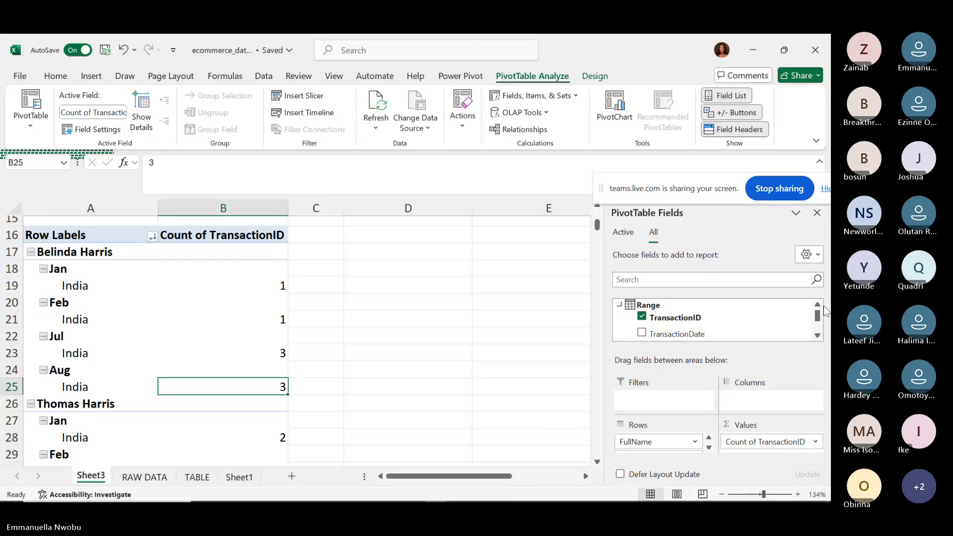
click(817, 335)
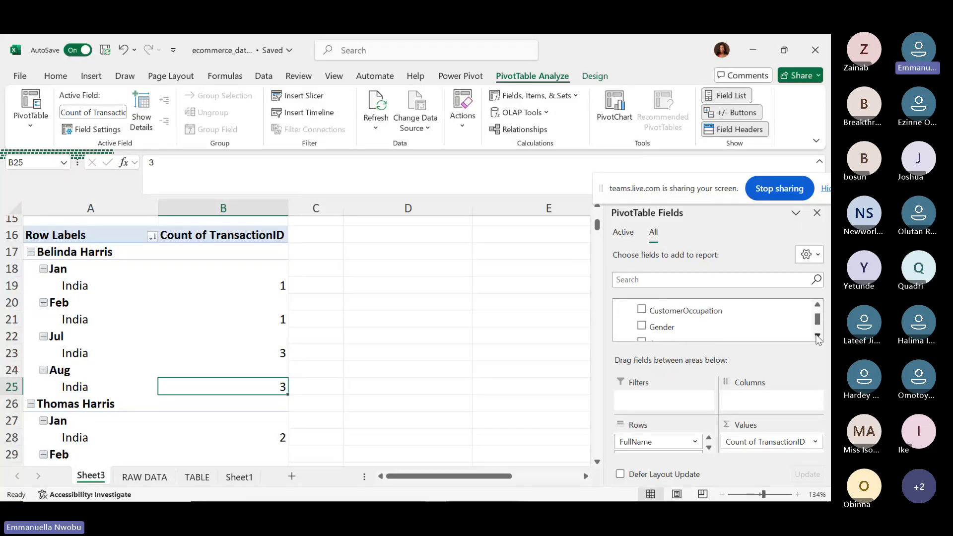
click(818, 336)
click(817, 335)
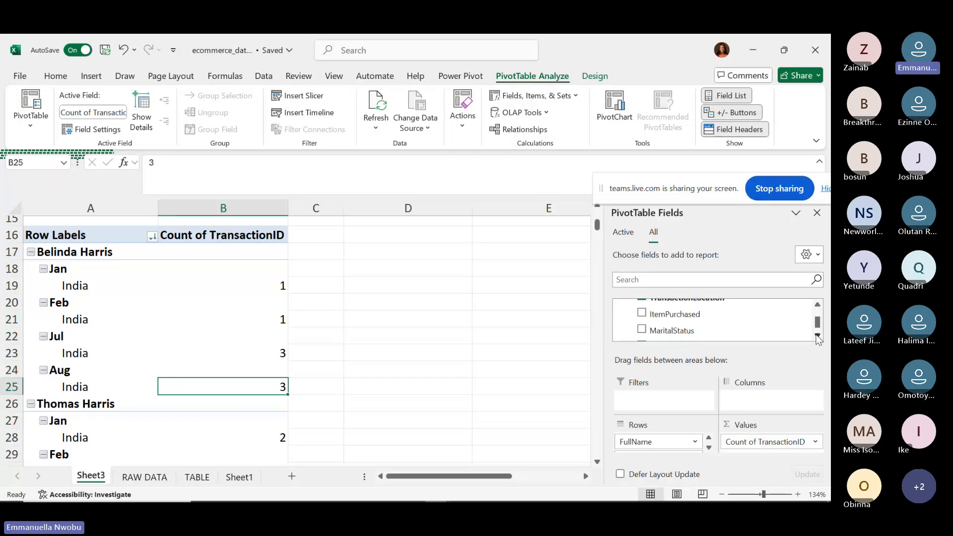
click(817, 336)
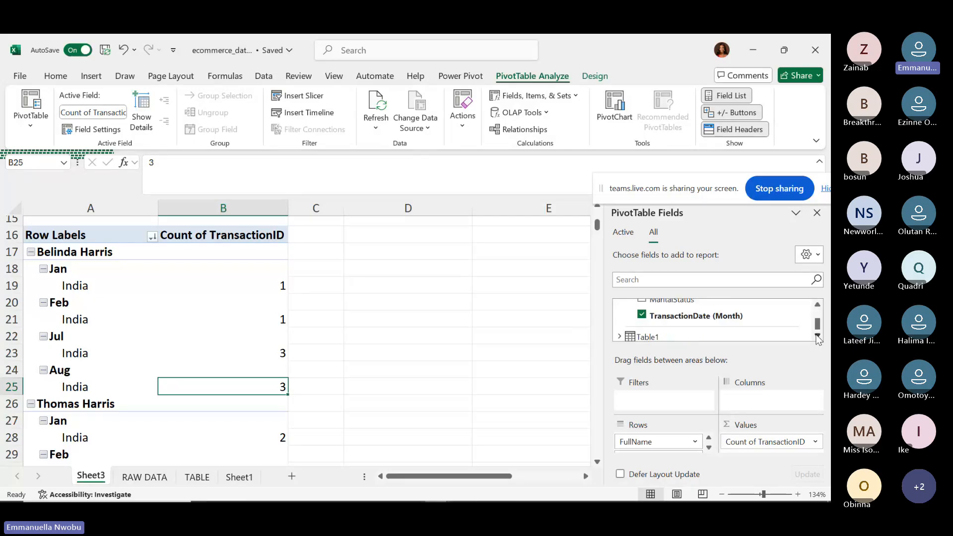
click(817, 305)
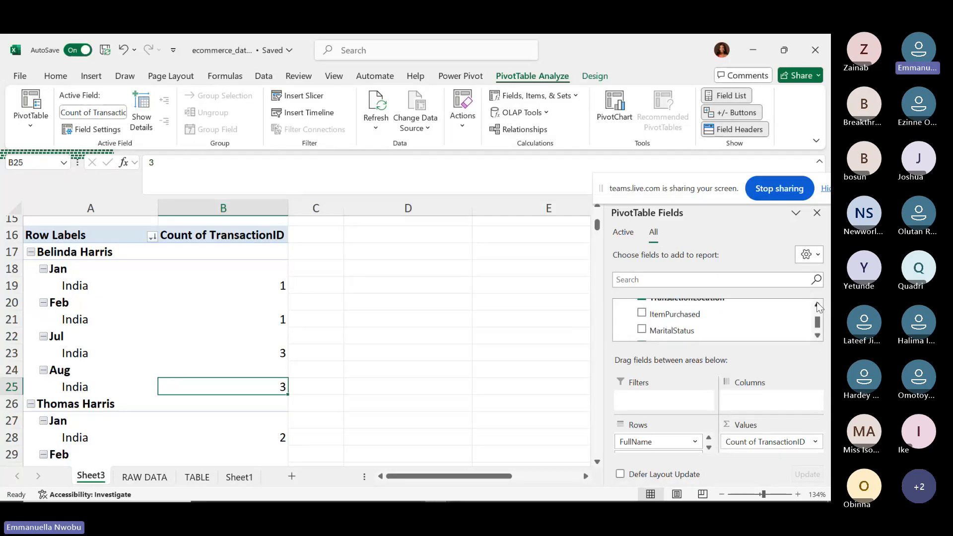
click(818, 304)
click(817, 304)
click(817, 305)
click(817, 304)
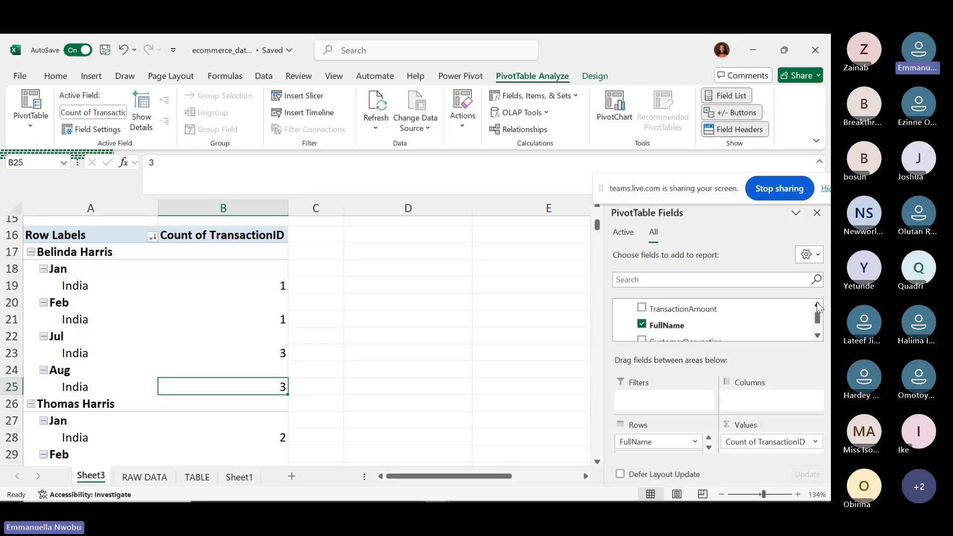
click(817, 304)
click(818, 305)
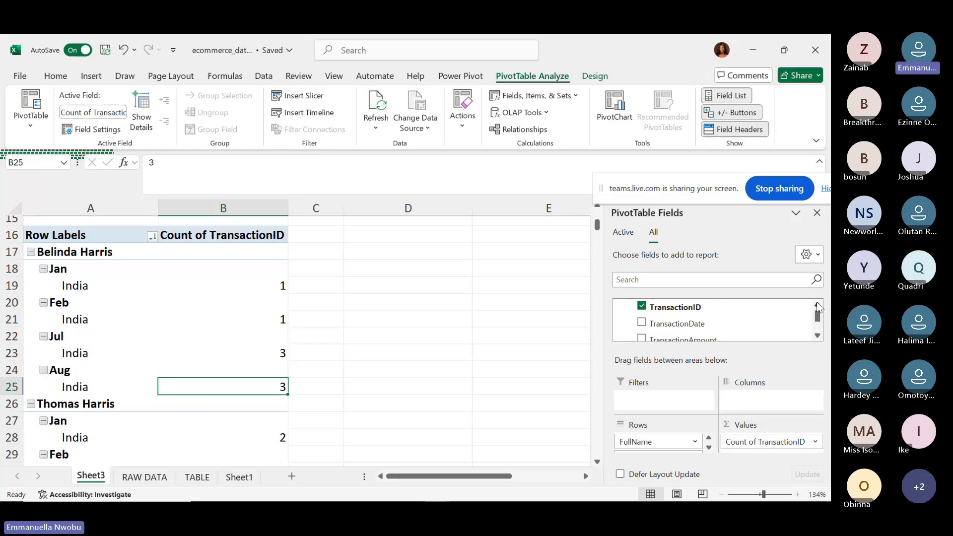
click(642, 323)
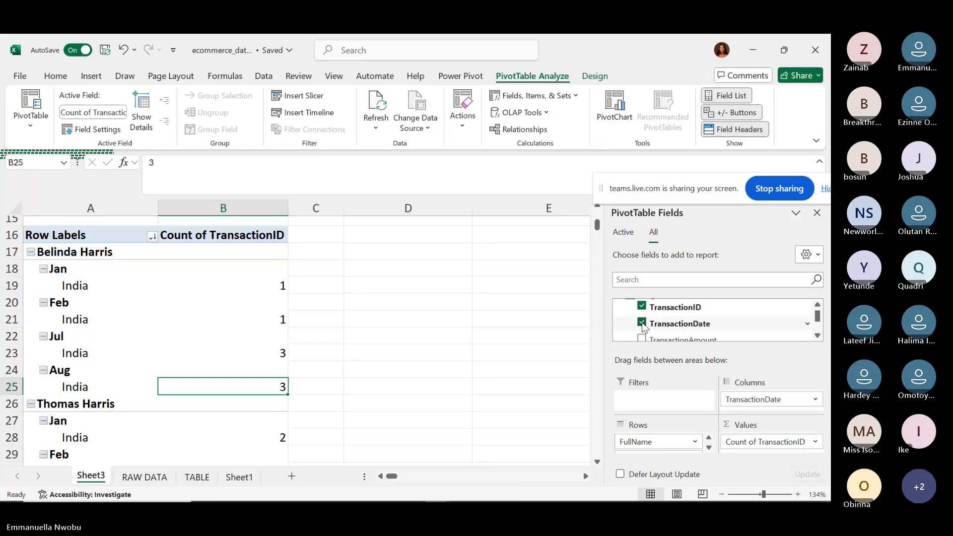
click(642, 323)
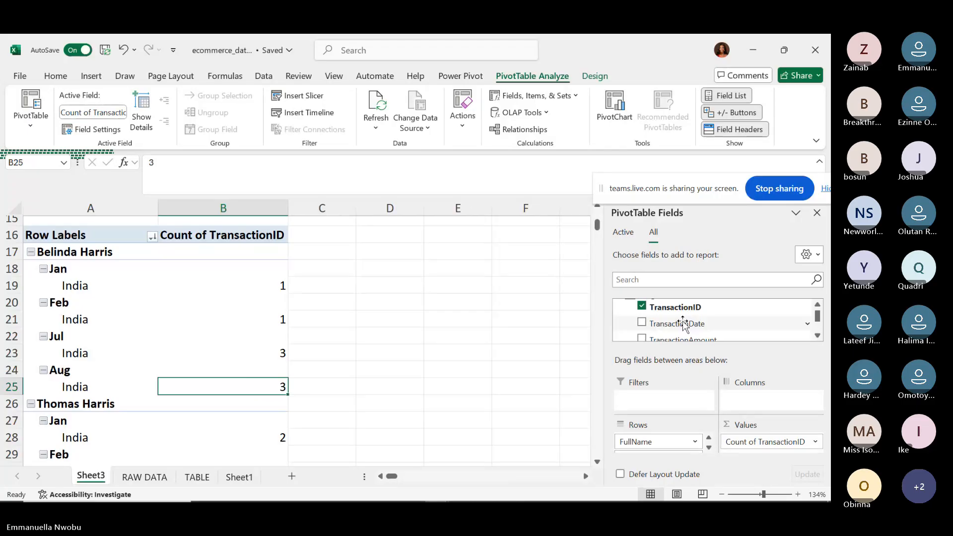
drag(683, 324, 719, 456)
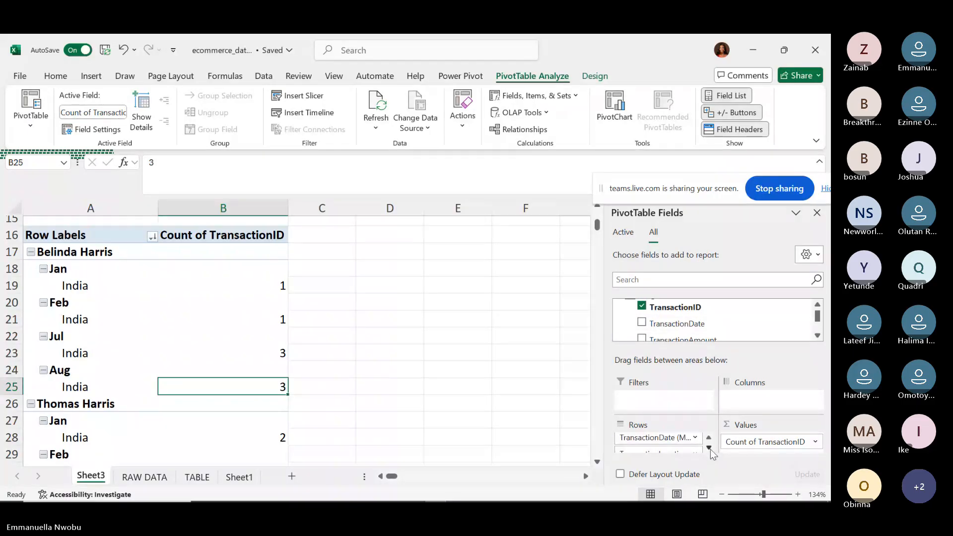
click(709, 447)
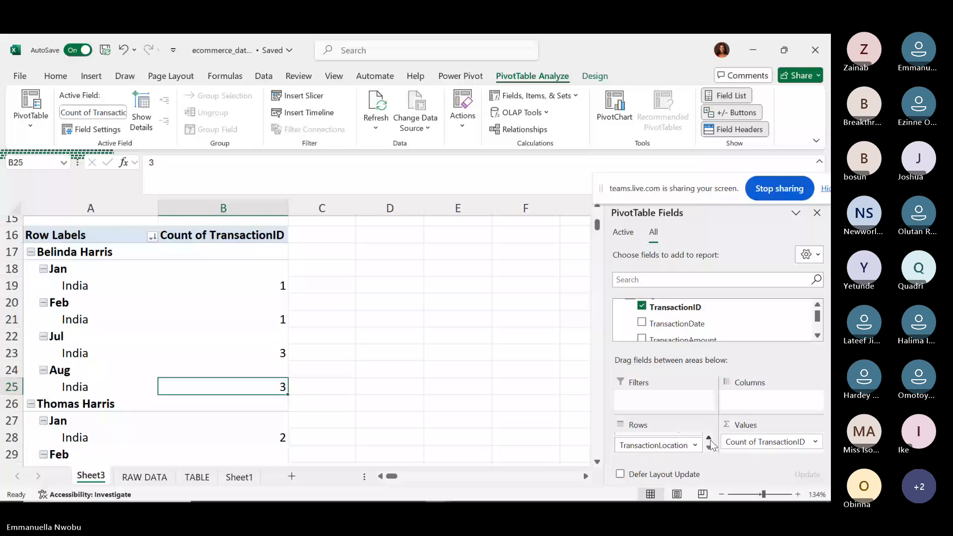
scroll(697, 443, up, 1)
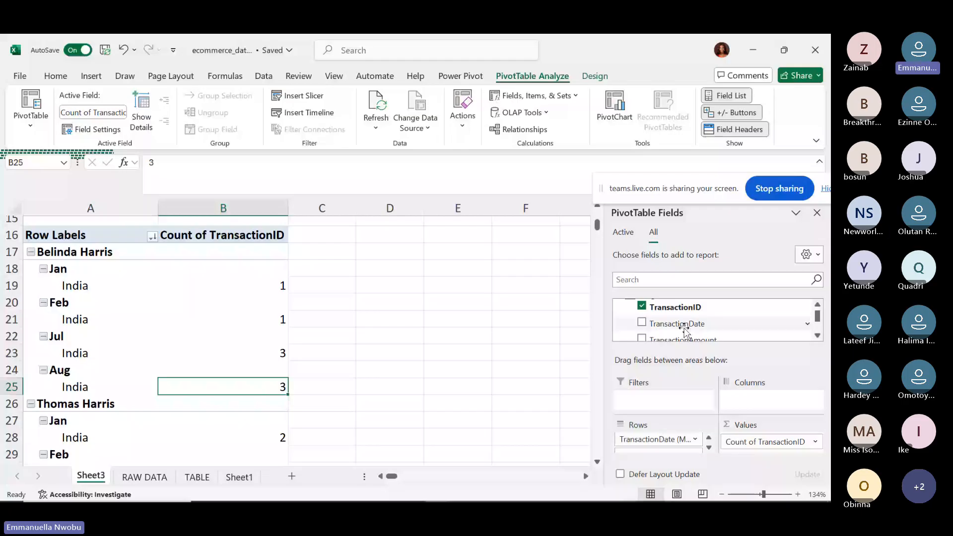
Move TransactionDate to the top of Rows and untick the TransactionDate (Month) field.
drag(683, 329, 668, 447)
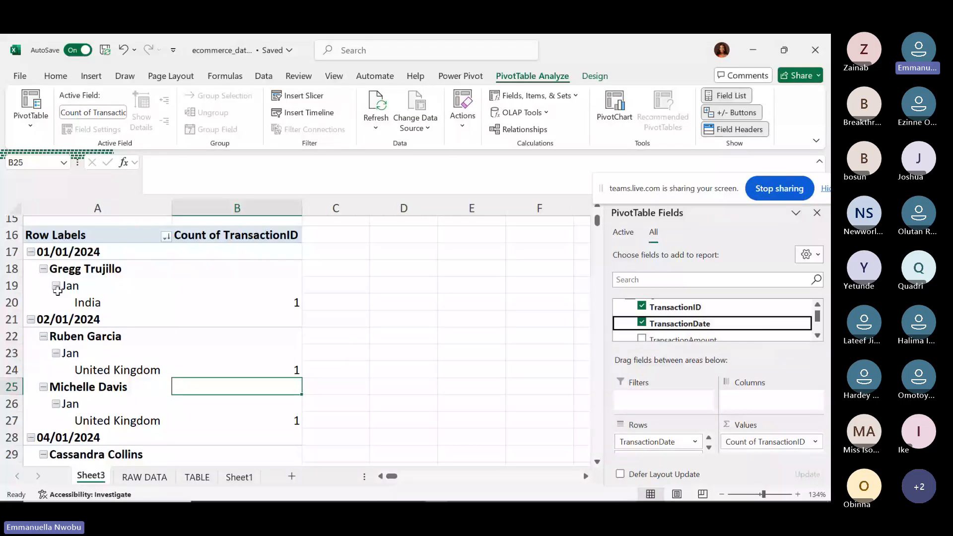
click(817, 336)
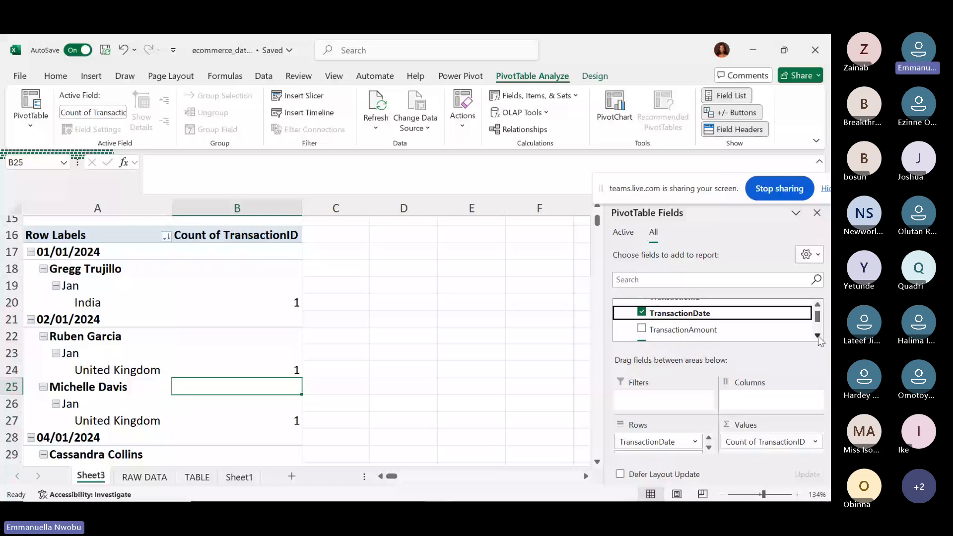
click(818, 336)
click(817, 336)
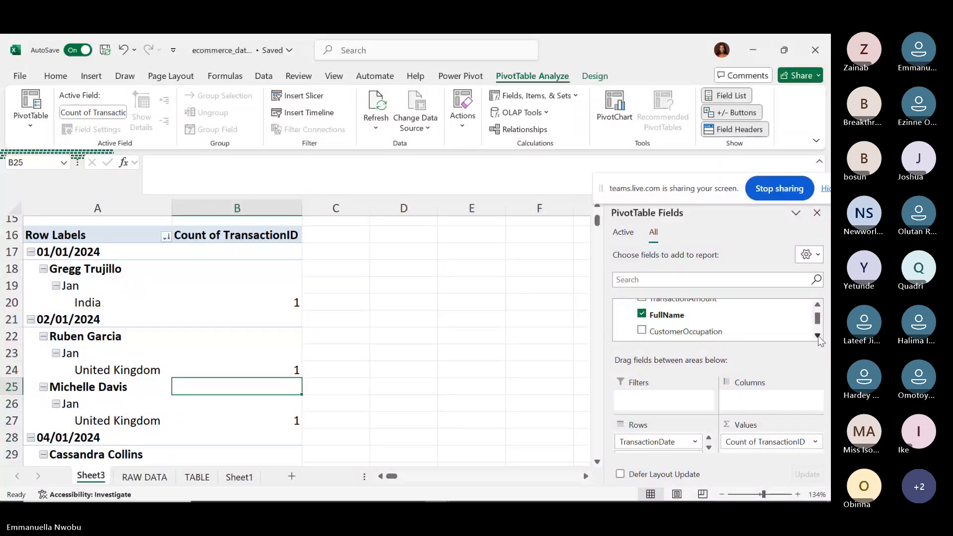
click(817, 335)
scroll(640, 318, down, 2)
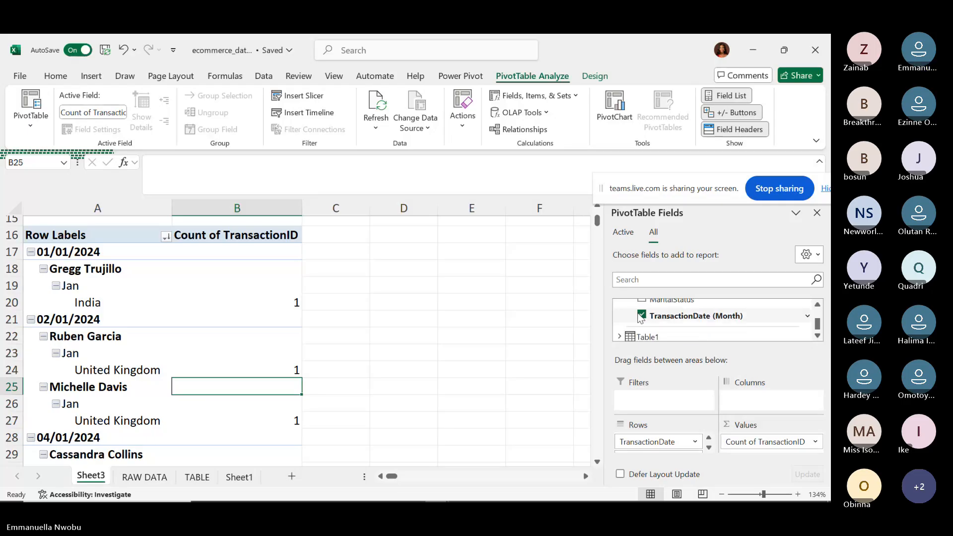
click(641, 316)
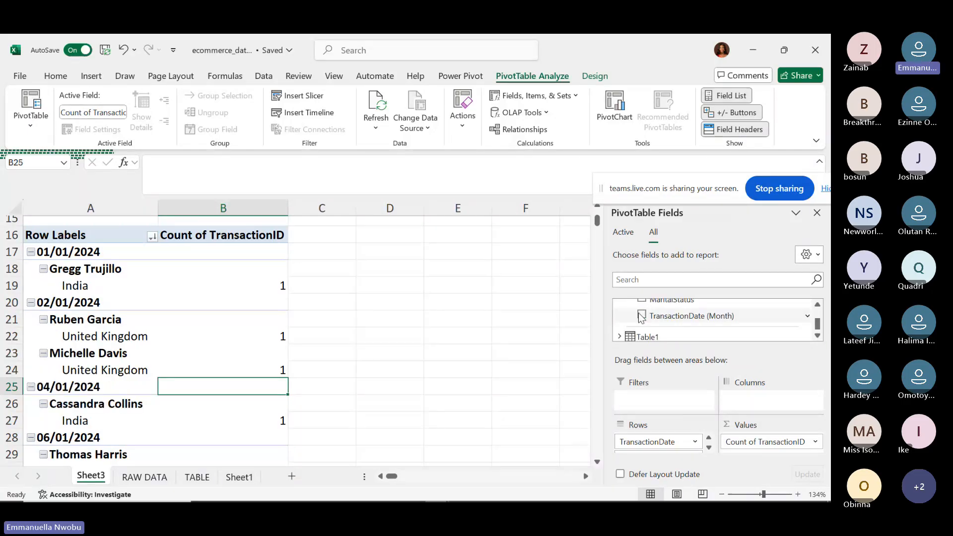
Try rearranging FullName and TransactionDate in Rows, ending on TransactionDate's field options.
click(708, 447)
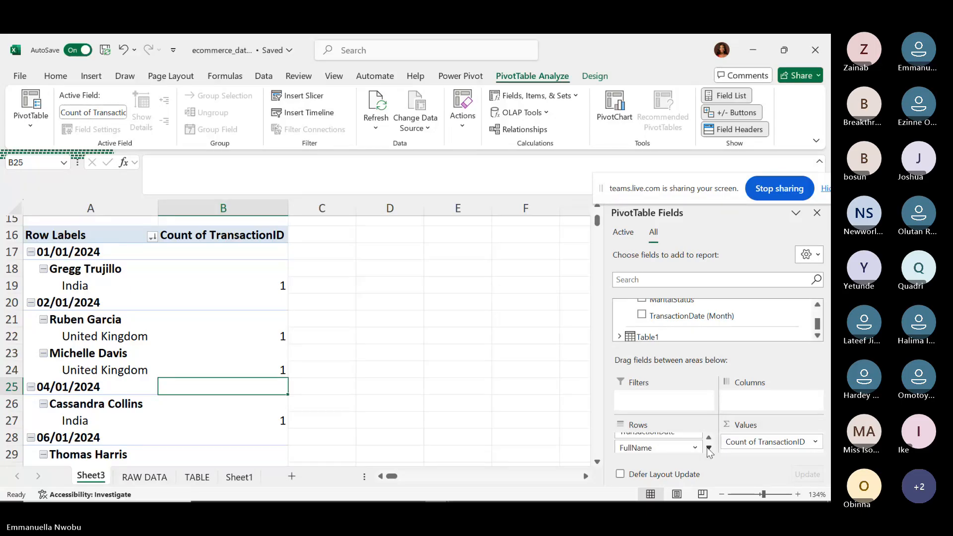
drag(686, 449, 650, 446)
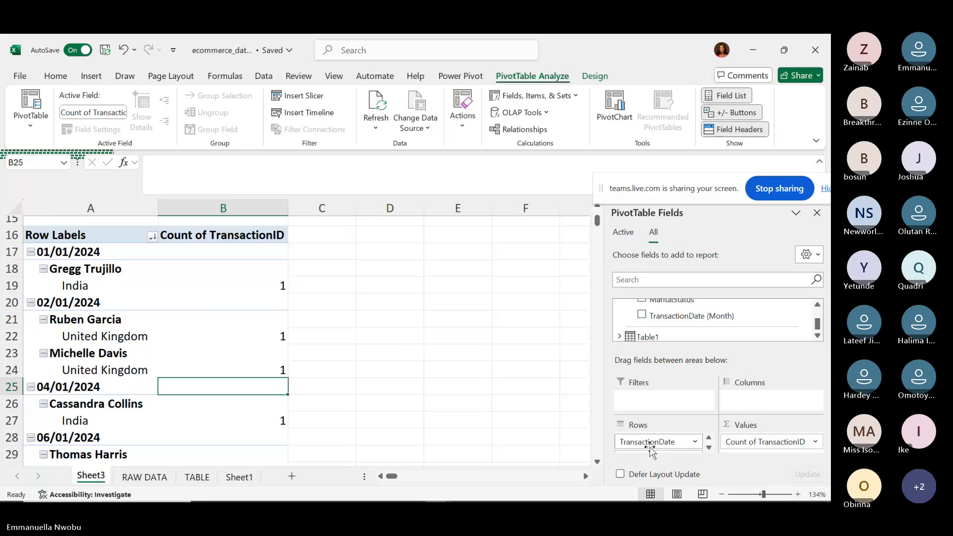
click(708, 447)
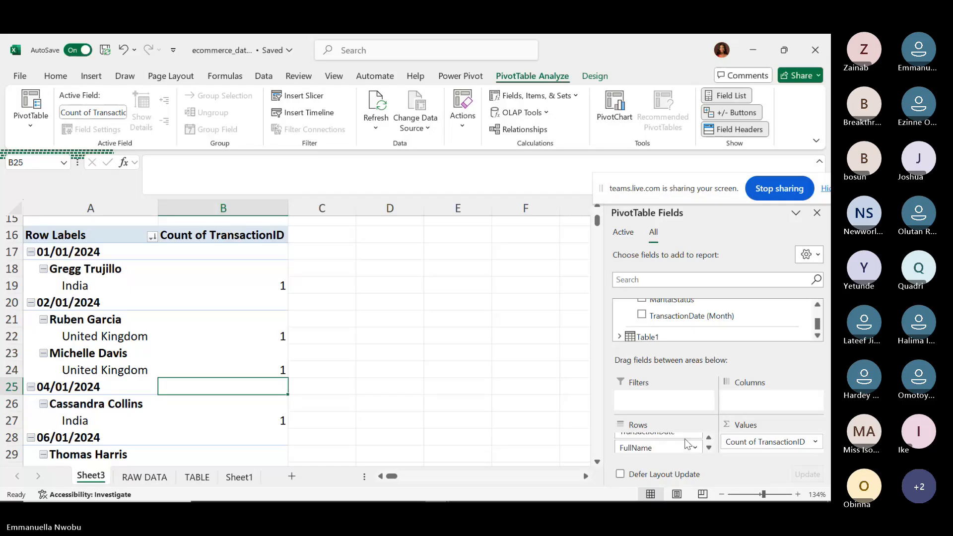
drag(685, 434, 662, 448)
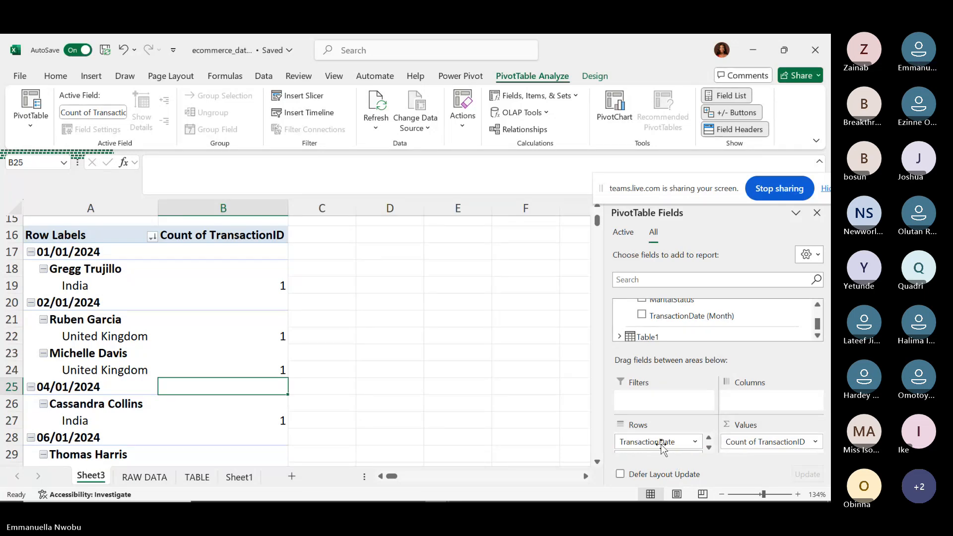
click(694, 442)
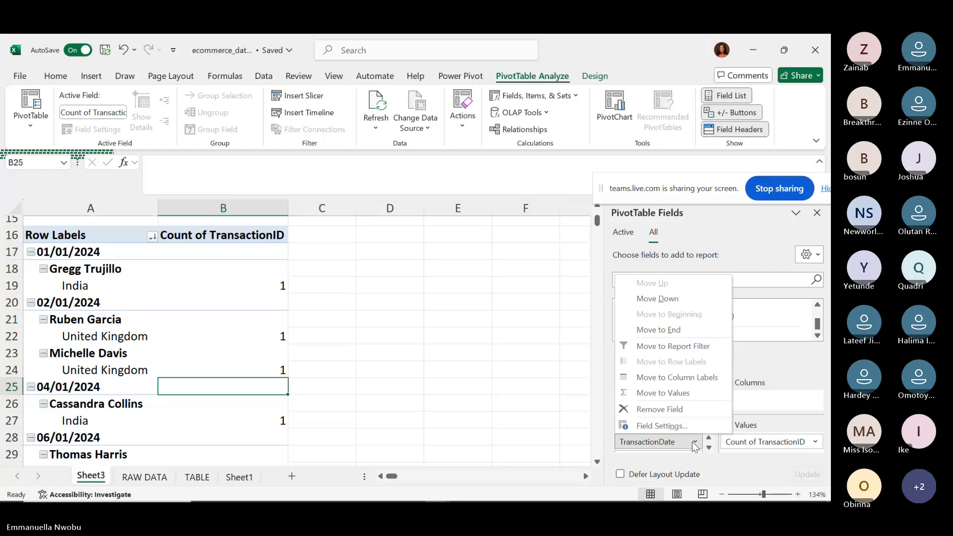
Remove TransactionDate from Rows, then drag it back below FullName to restore month grouping.
click(660, 409)
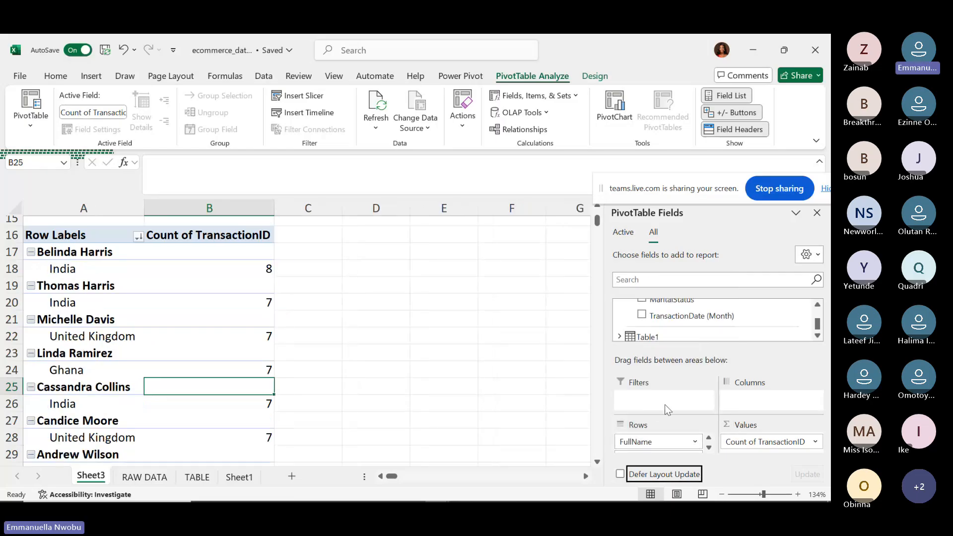
click(708, 447)
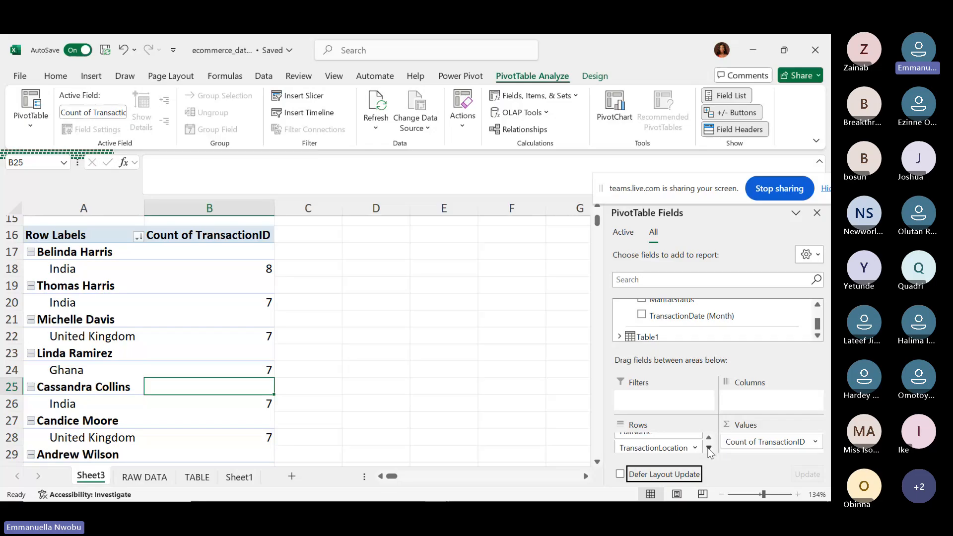
click(817, 304)
click(816, 304)
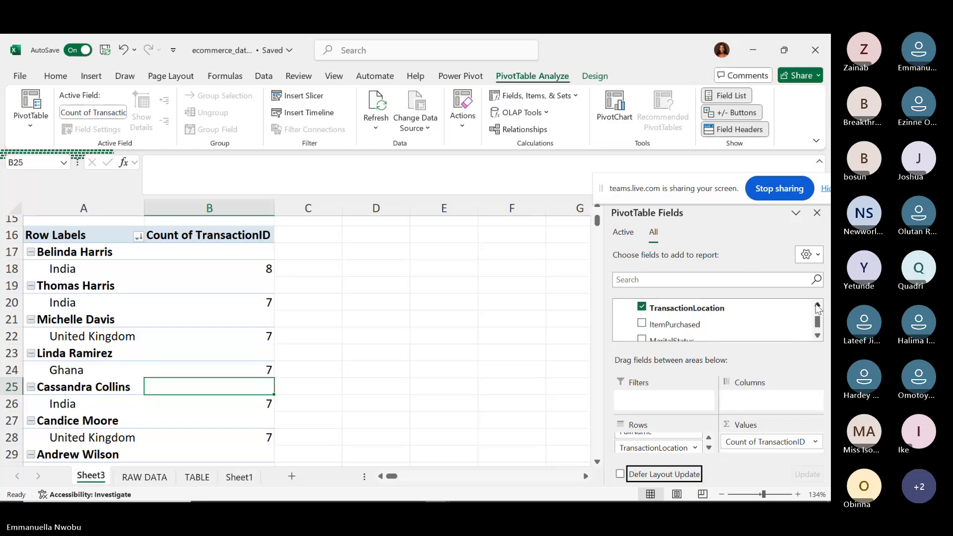
click(818, 304)
click(818, 305)
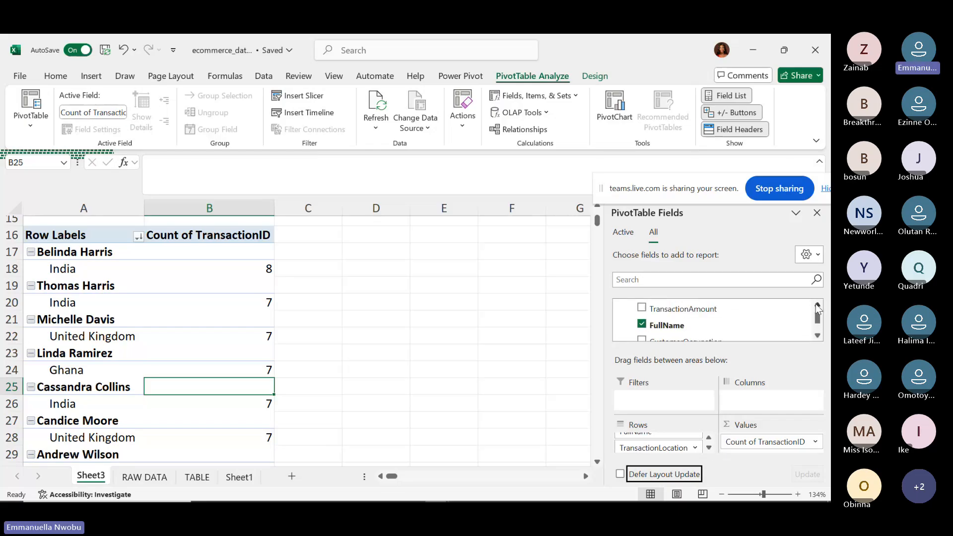
click(818, 305)
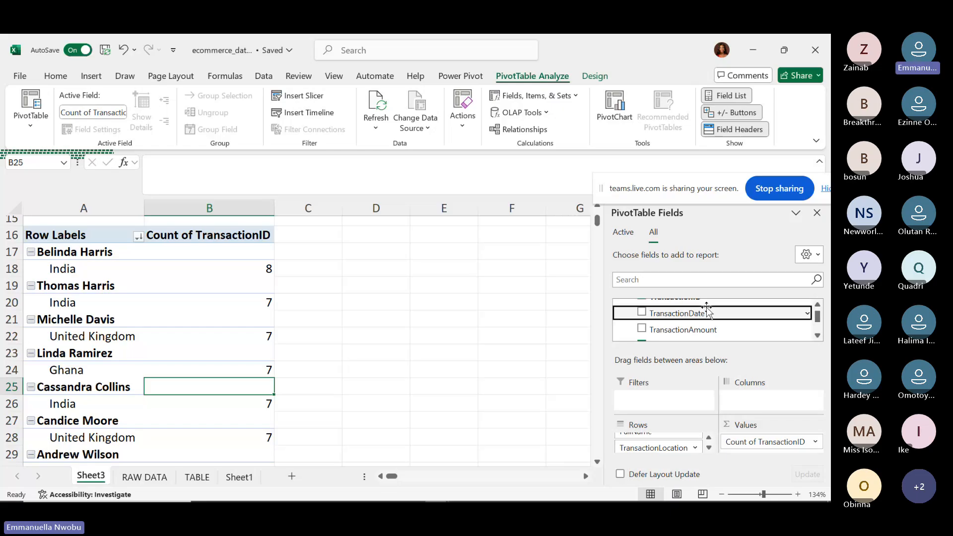
mouse_move(706, 311)
mouse_down()
mouse_move(663, 450)
mouse_move(651, 444)
mouse_up()
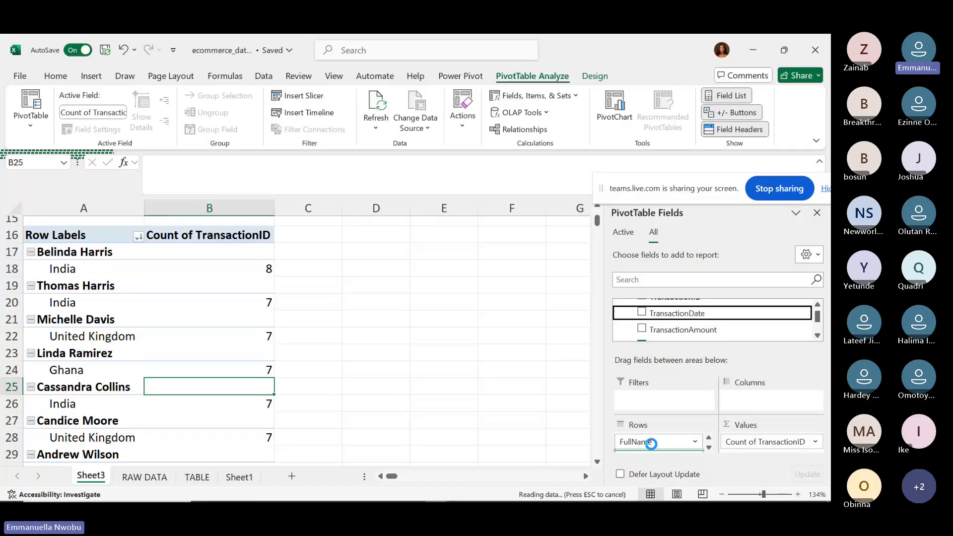
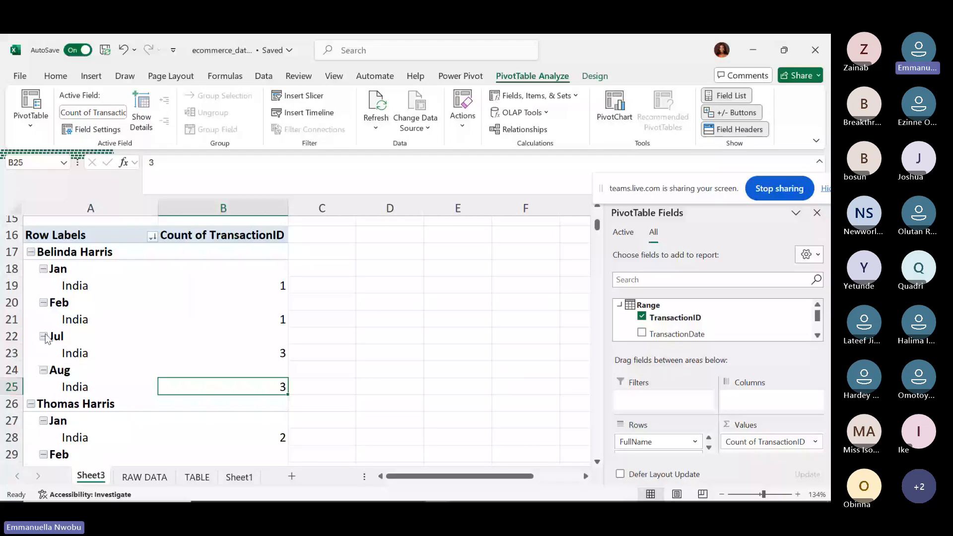
Scroll through the pivot table to review each name's location breakdown.
click(597, 461)
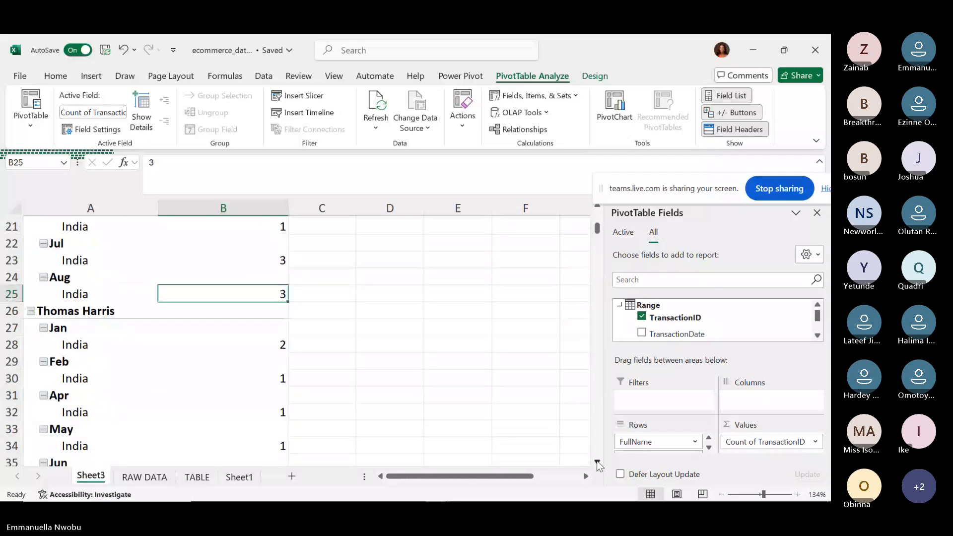
click(597, 461)
click(597, 461)
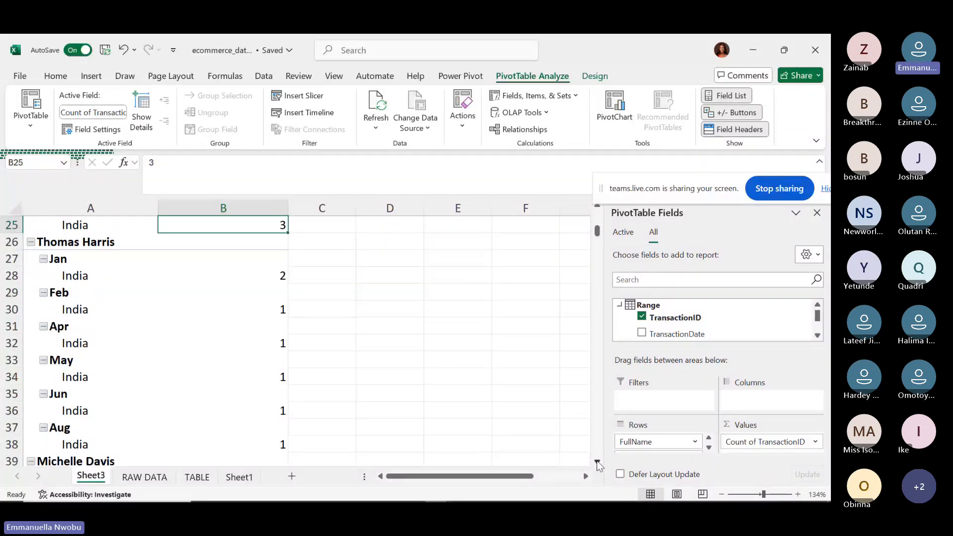
click(597, 461)
click(597, 461)
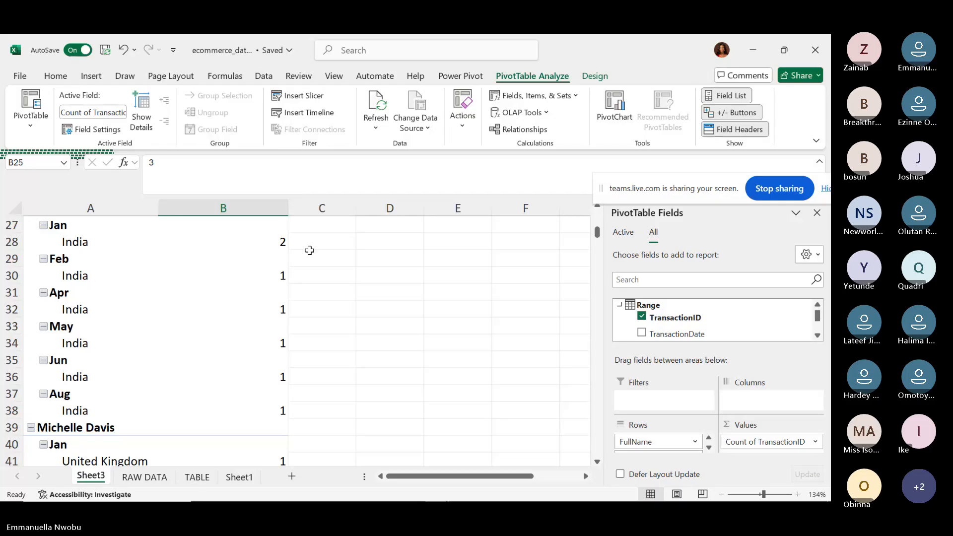
click(597, 462)
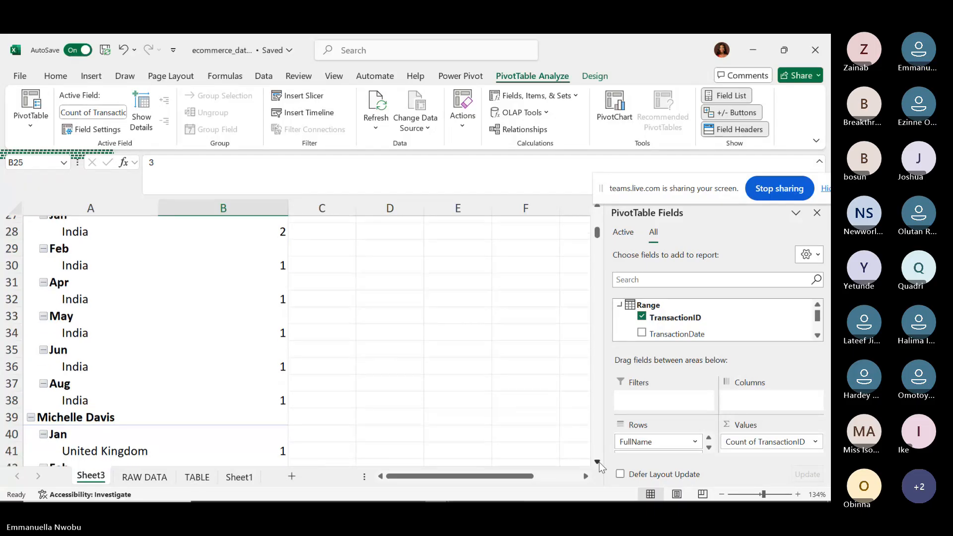
scroll(445, 388, down, 2)
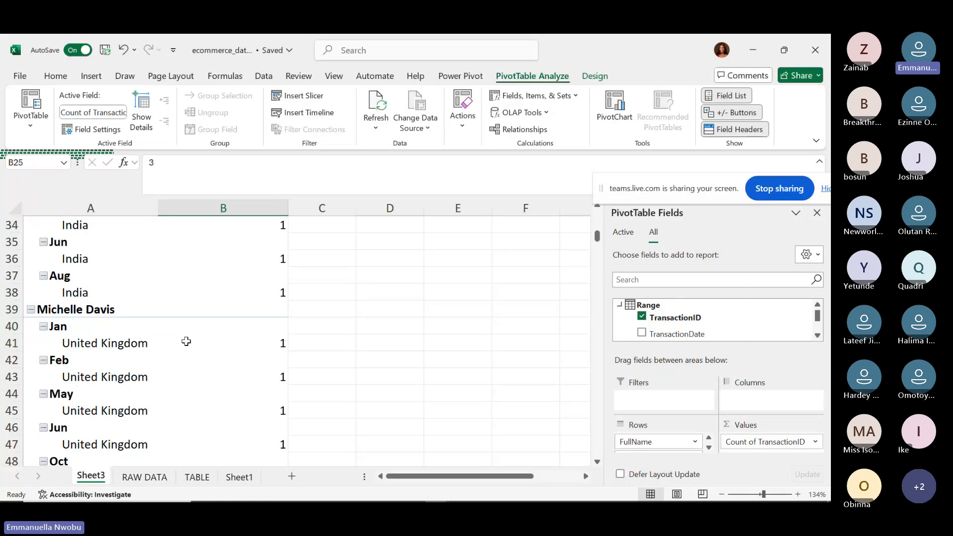
scroll(187, 341, down, 2)
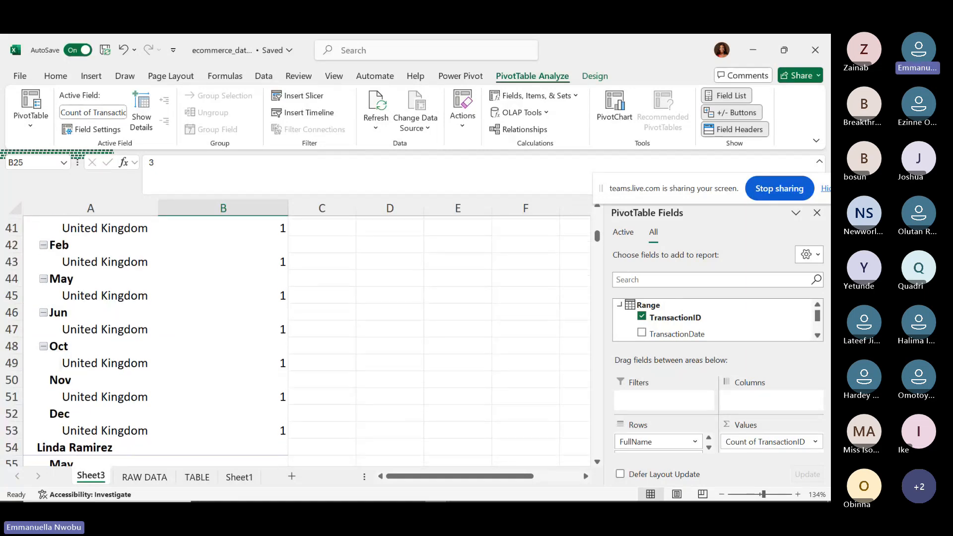
scroll(187, 342, up, 1)
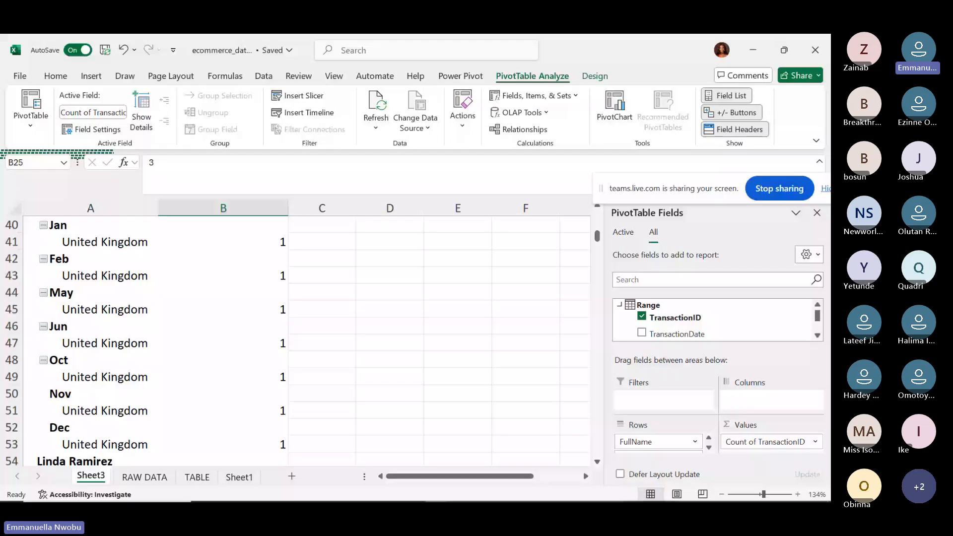
scroll(186, 341, up, 1)
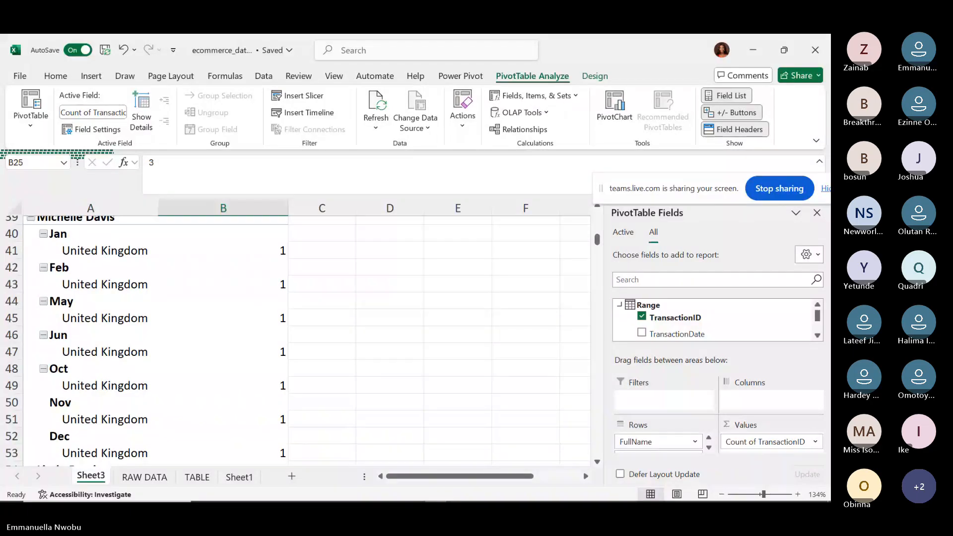
scroll(186, 341, down, 3)
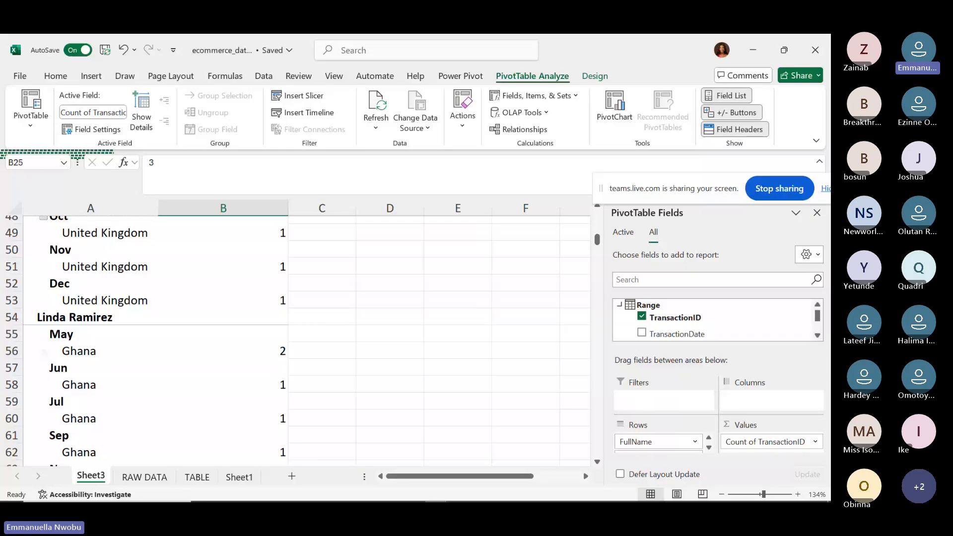
scroll(186, 342, down, 2)
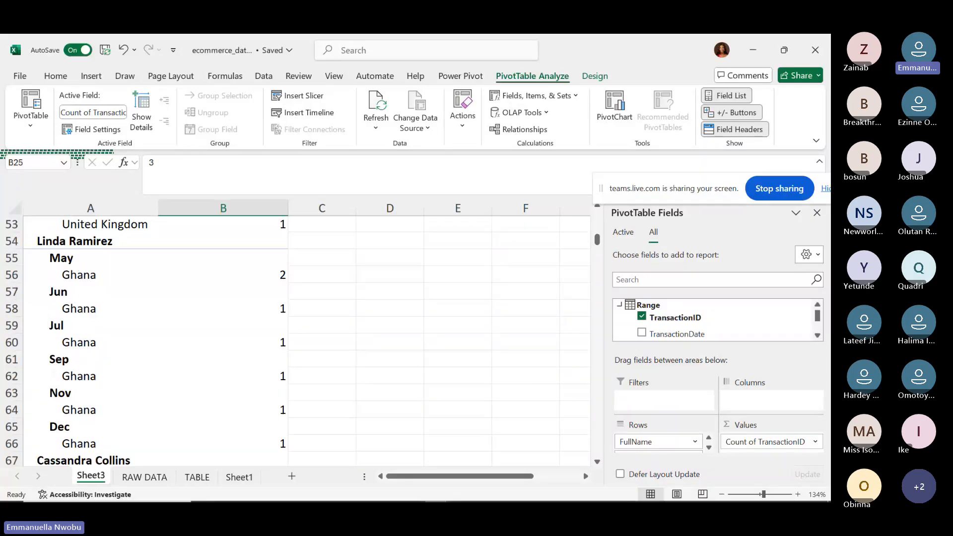
scroll(186, 342, down, 1)
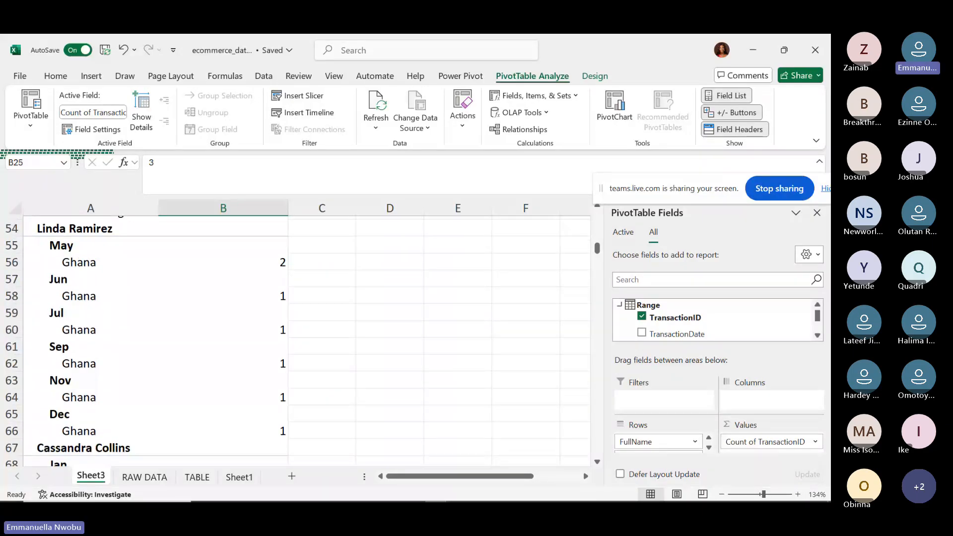
scroll(306, 341, up, 12)
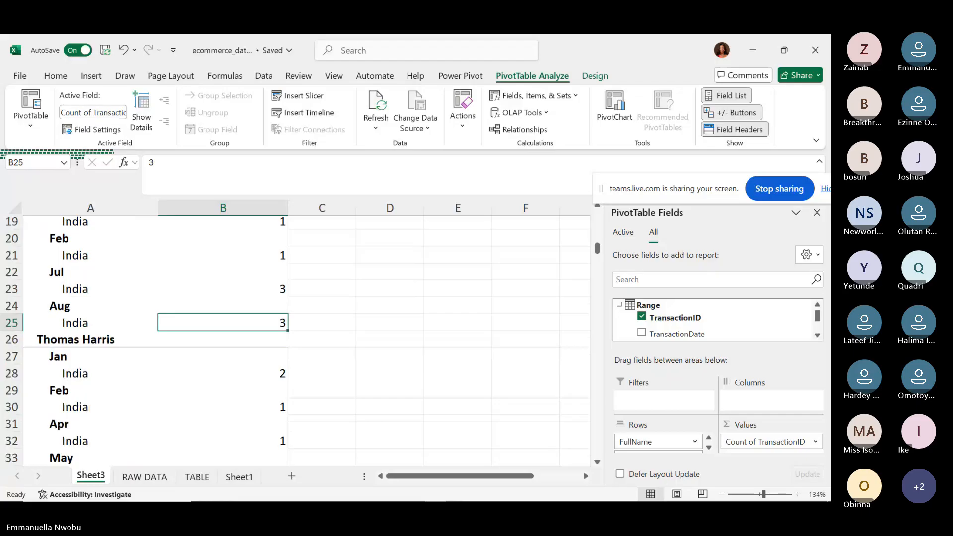
scroll(306, 341, up, 2)
scroll(306, 341, down, 1)
scroll(306, 341, down, 1)
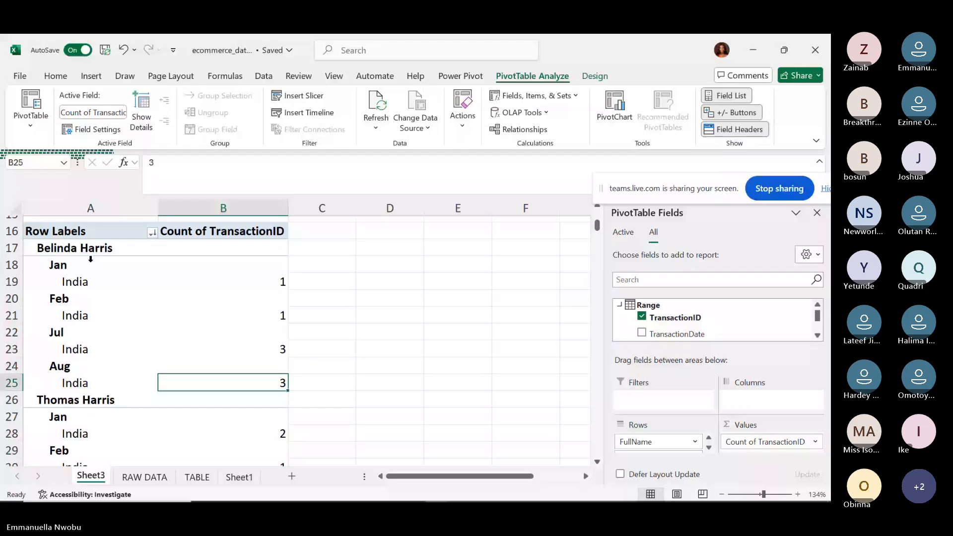
Remove the location and month fields from Rows, then add TransactionDate.
click(709, 447)
click(708, 448)
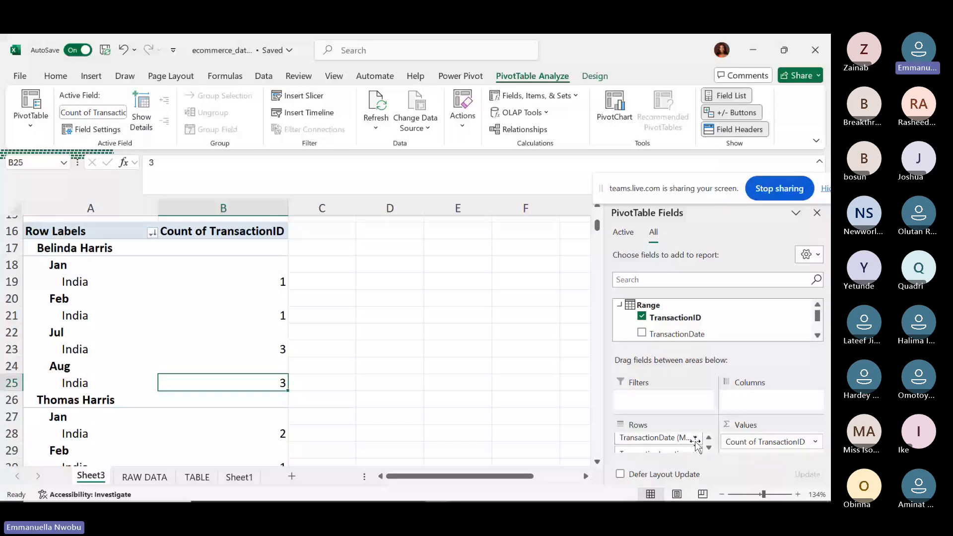
click(708, 448)
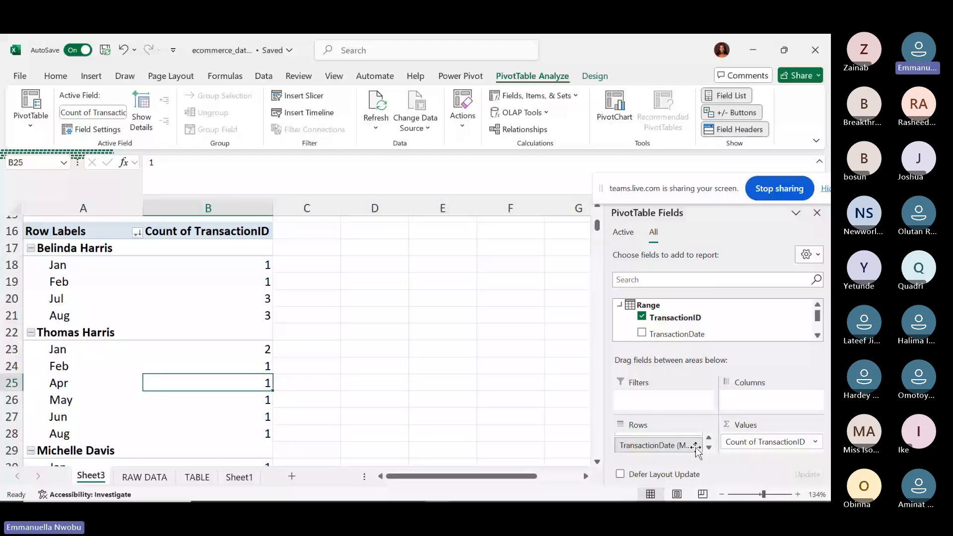
click(695, 445)
click(673, 409)
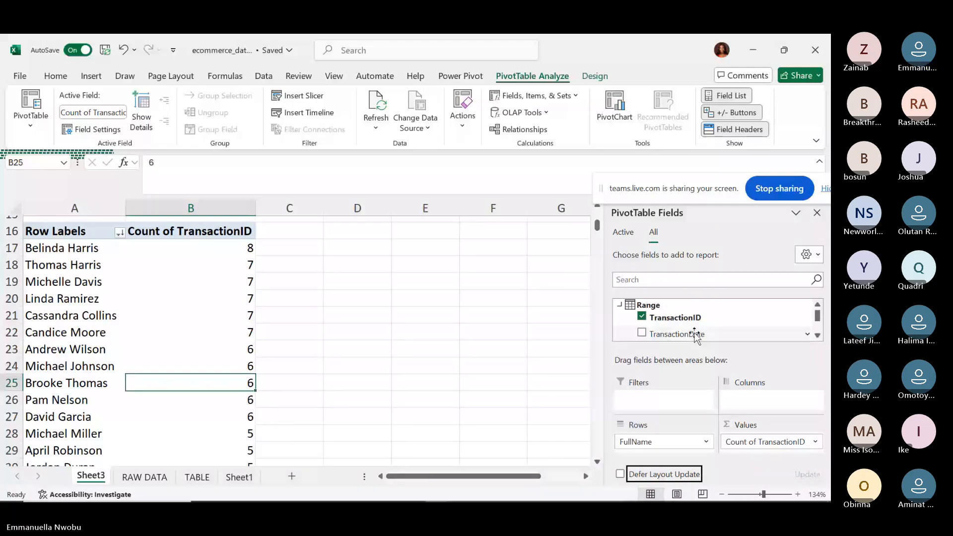
click(695, 335)
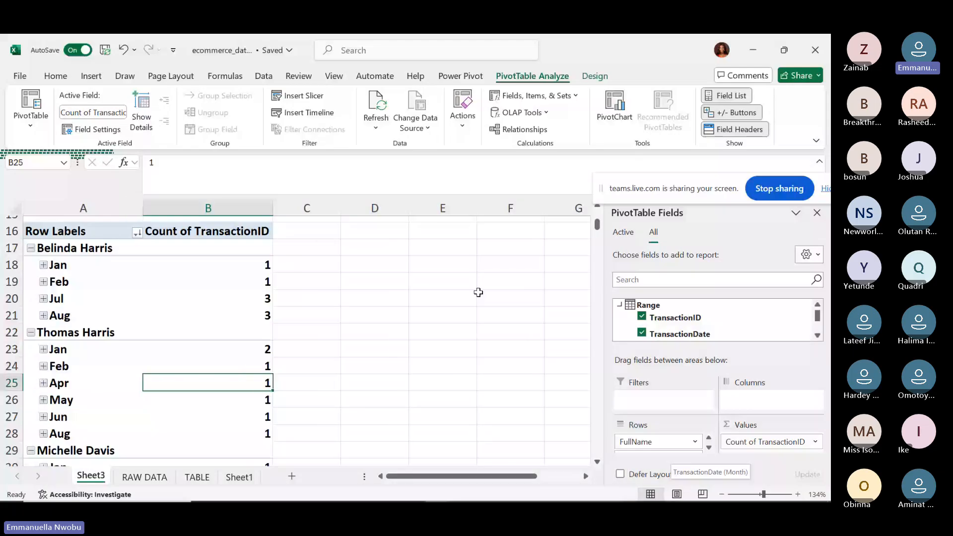
click(43, 264)
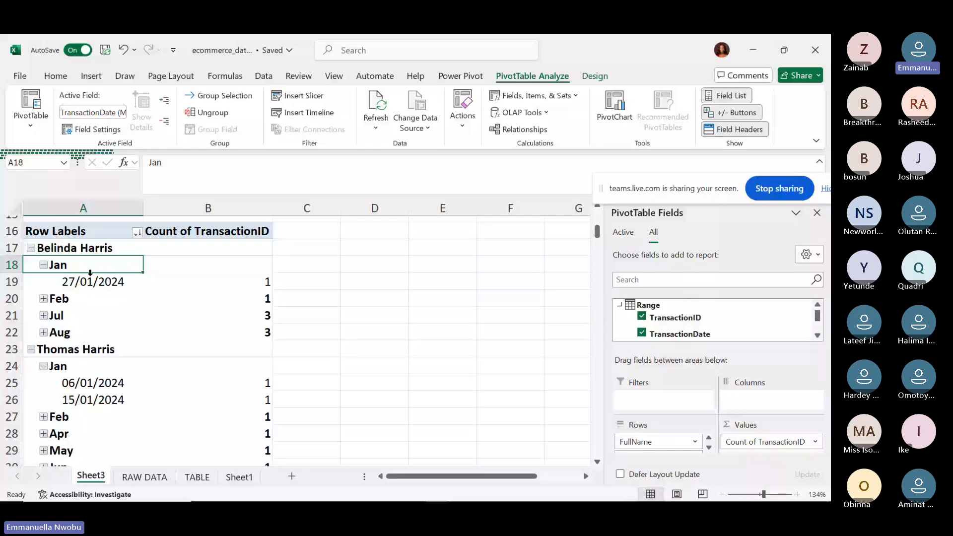
click(43, 265)
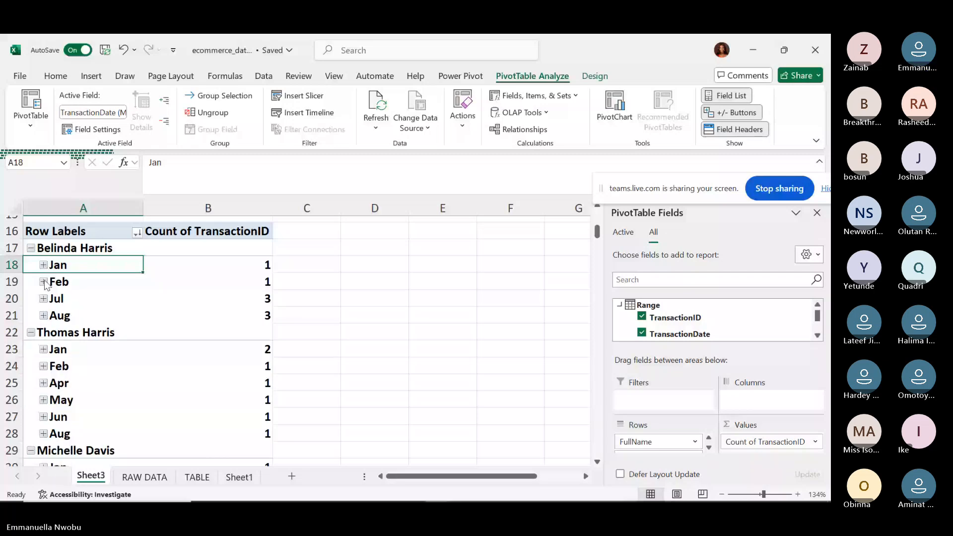
click(44, 282)
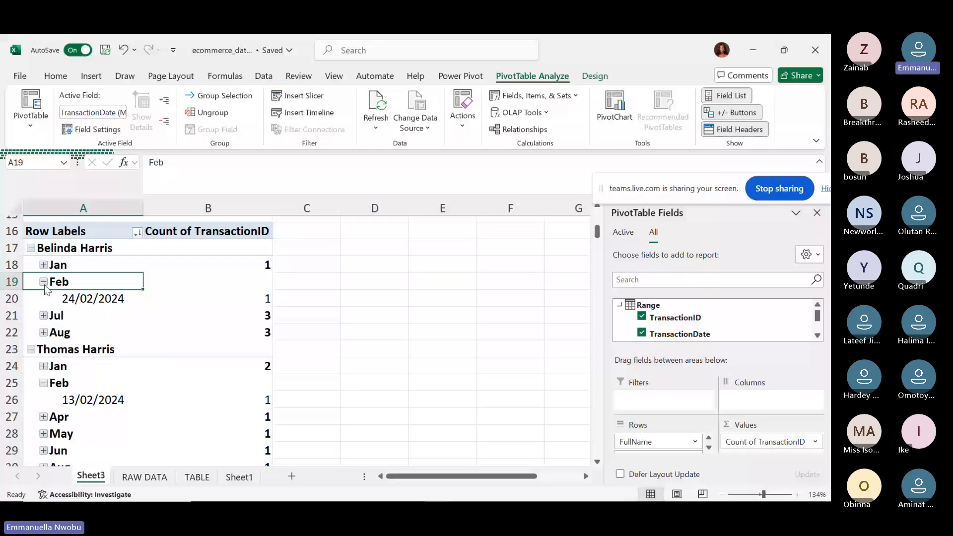
click(44, 281)
click(43, 299)
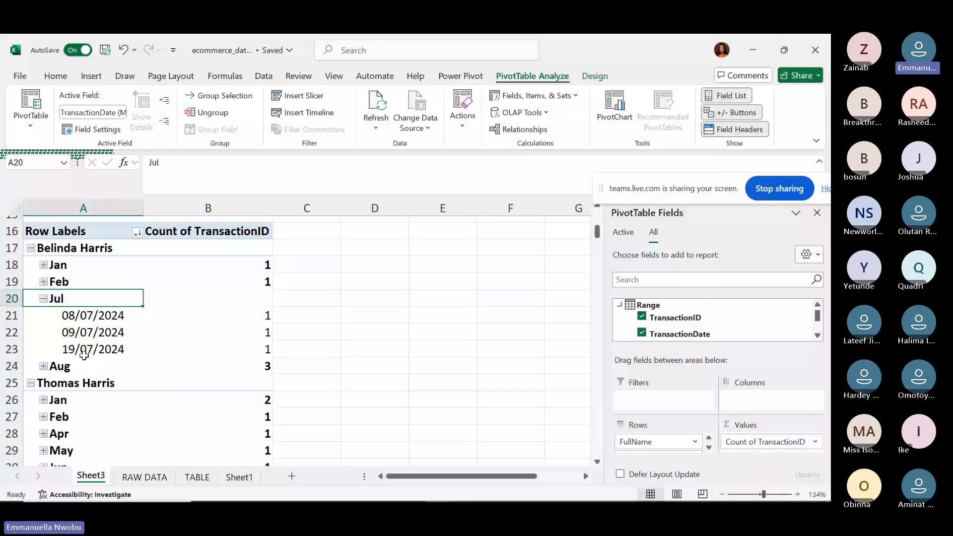
click(44, 299)
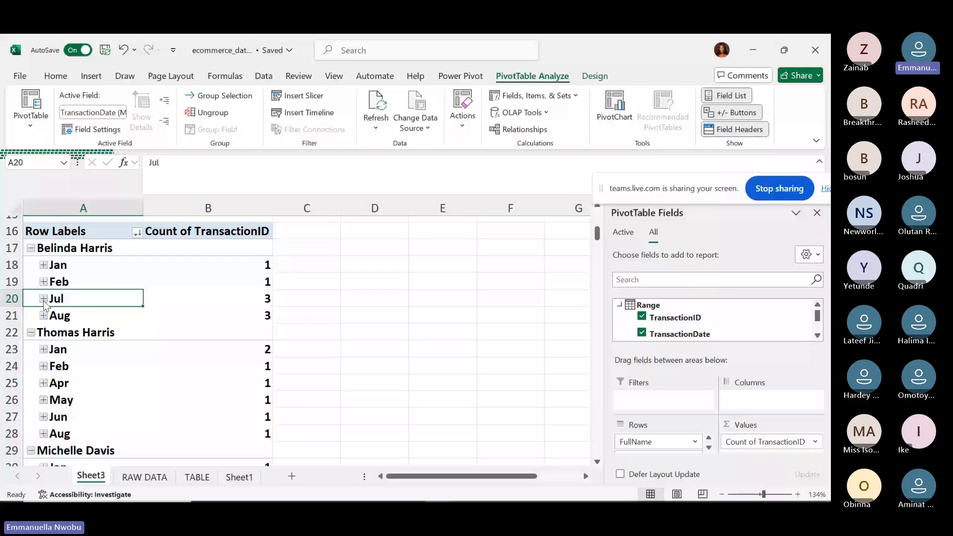
click(642, 333)
click(817, 336)
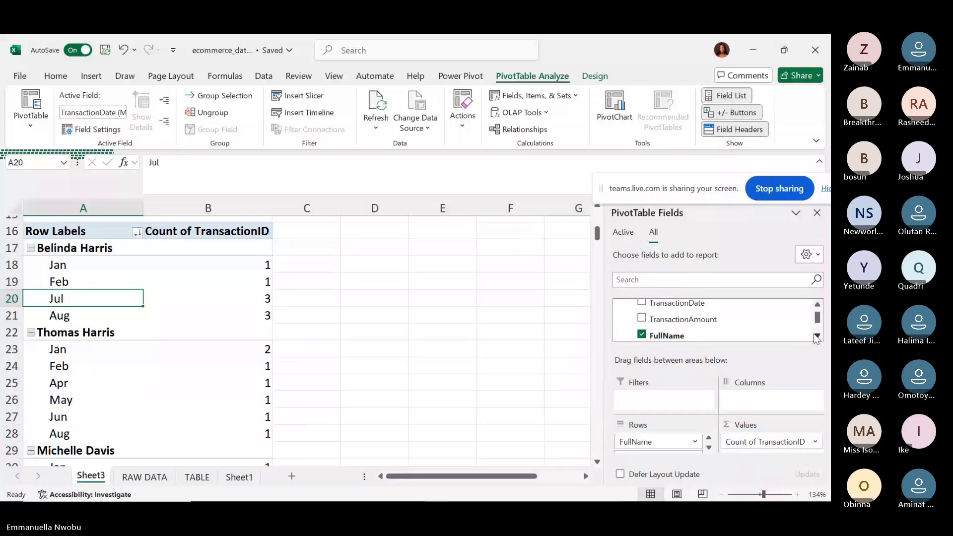
click(816, 335)
click(817, 336)
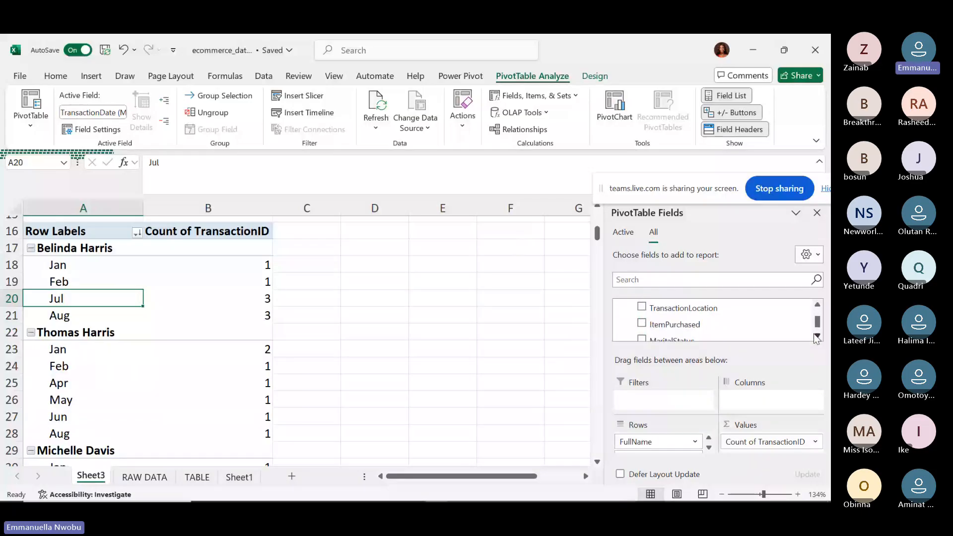
click(816, 336)
click(642, 316)
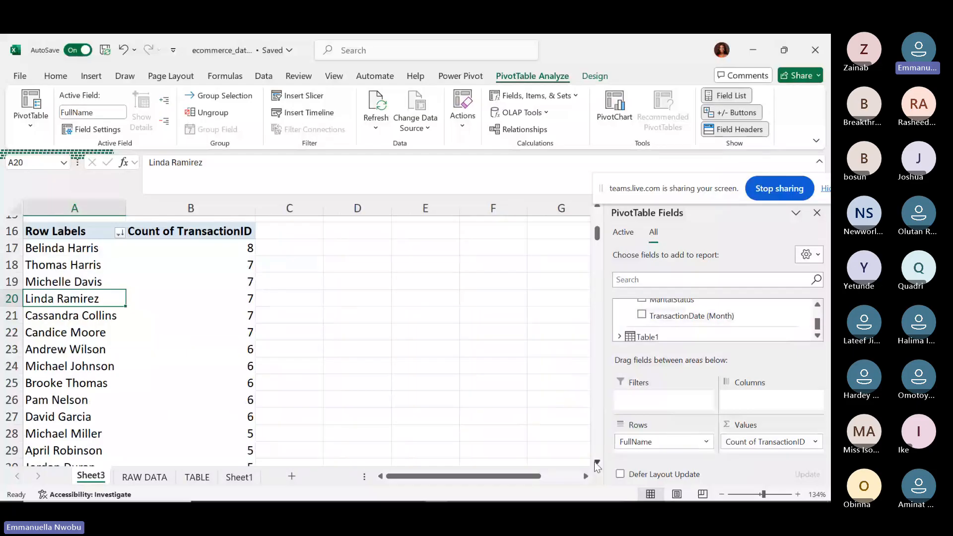
click(595, 462)
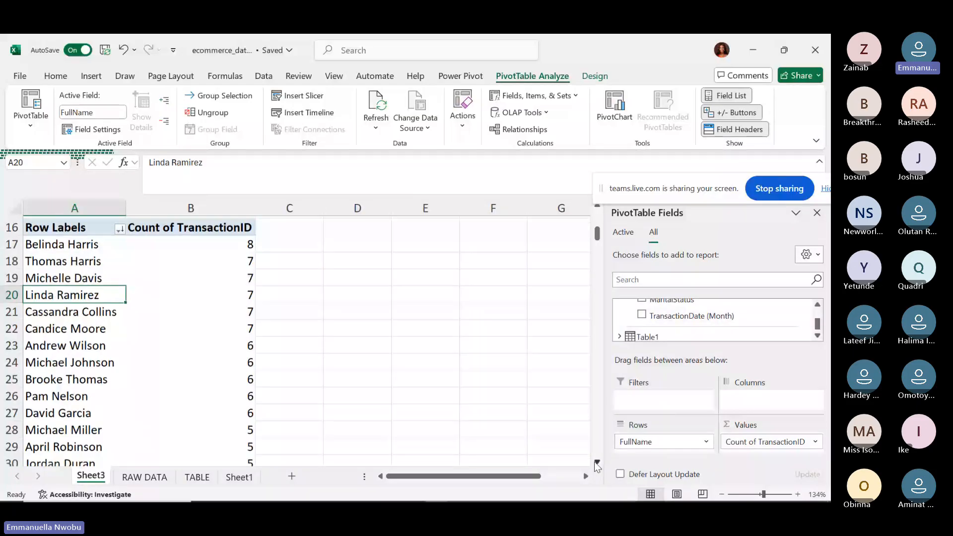
click(595, 462)
scroll(594, 462, down, 10)
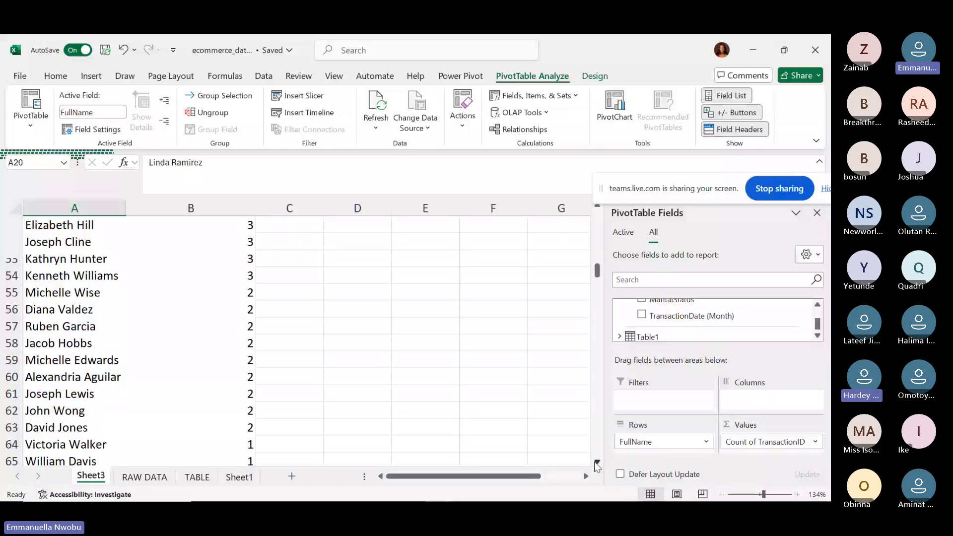
click(594, 461)
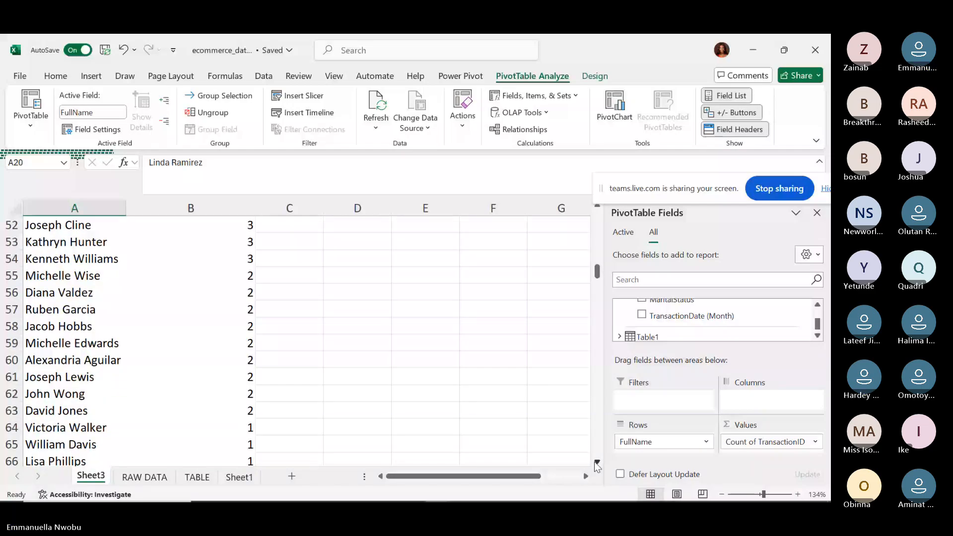
scroll(594, 462, down, 3)
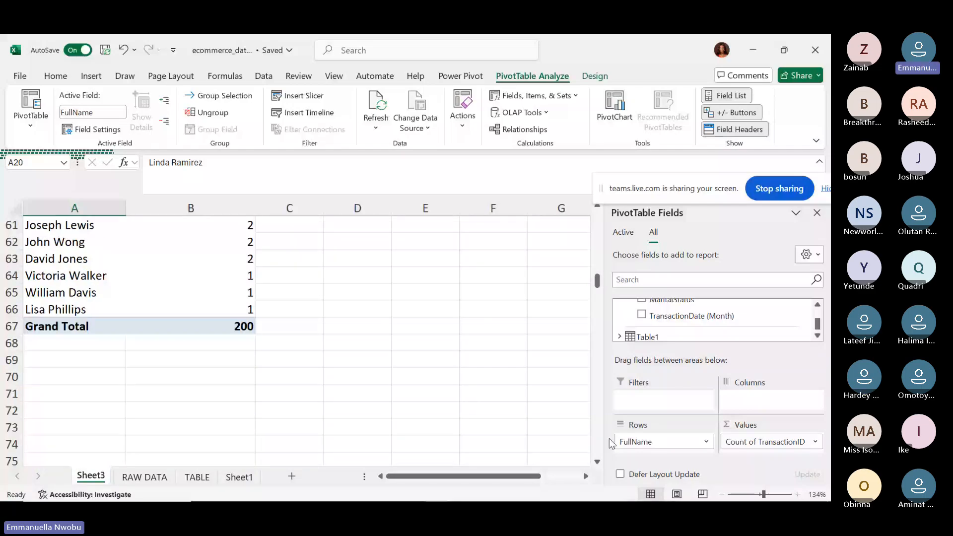
scroll(297, 338, up, 9)
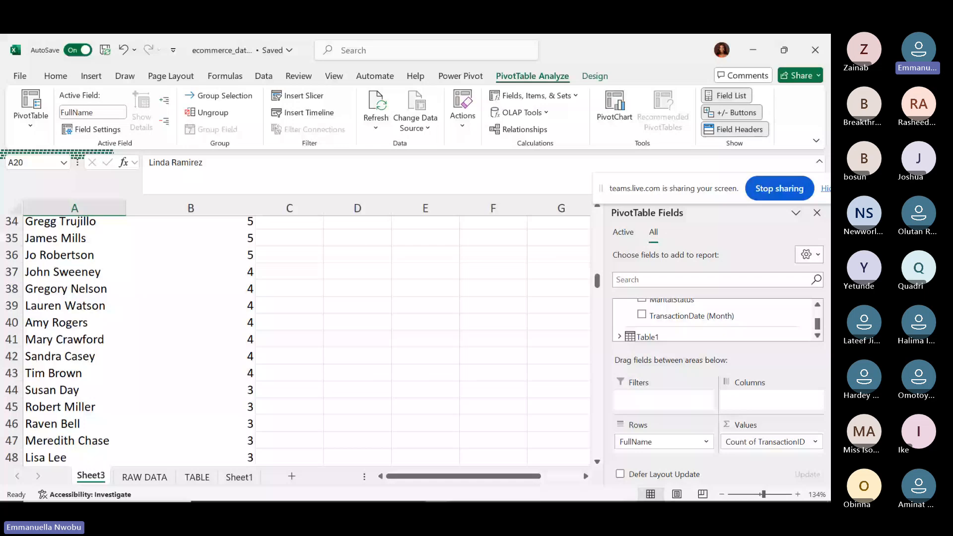
scroll(298, 337, up, 2)
scroll(298, 338, up, 4)
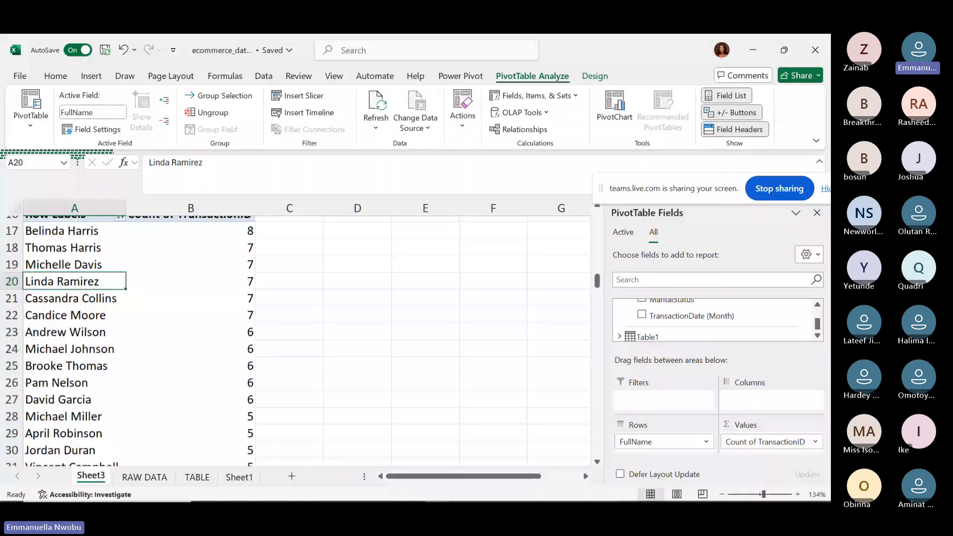
scroll(298, 338, up, 1)
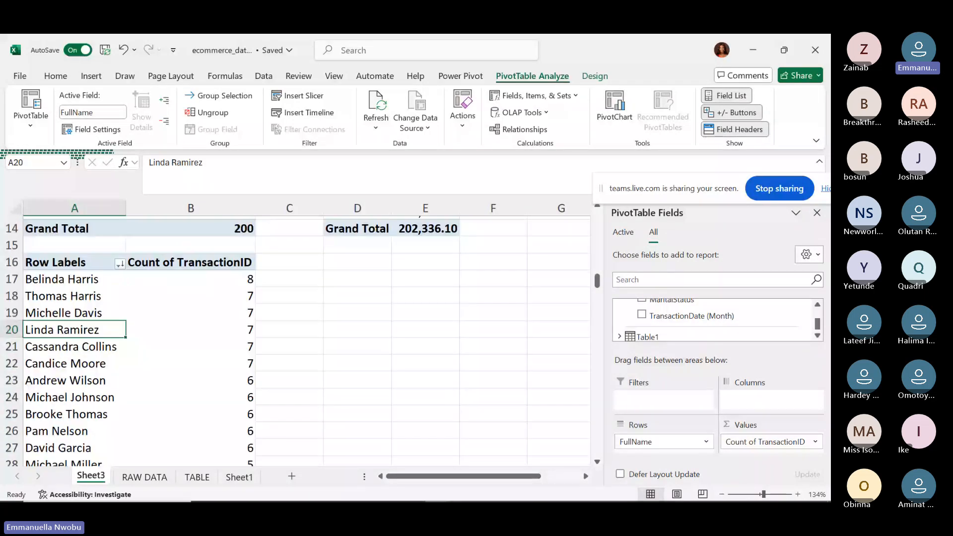
scroll(298, 337, down, 1)
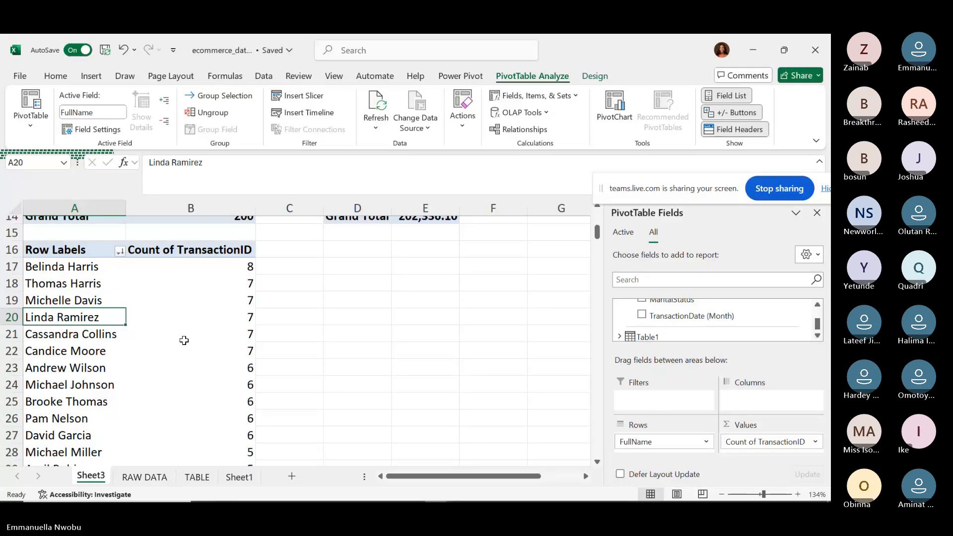
click(200, 320)
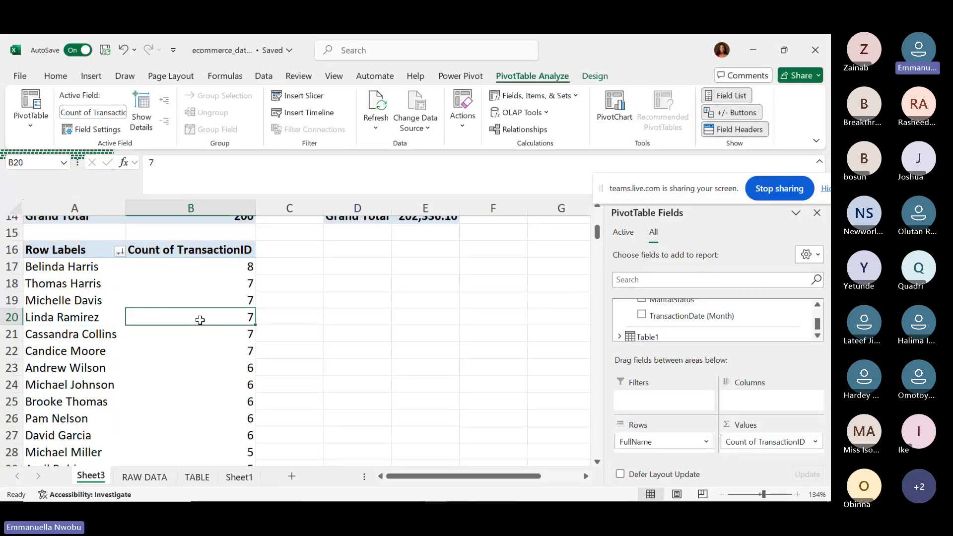
Apply a Top 10 value filter on FullName by count, then reopen it to choose Bottom.
click(120, 252)
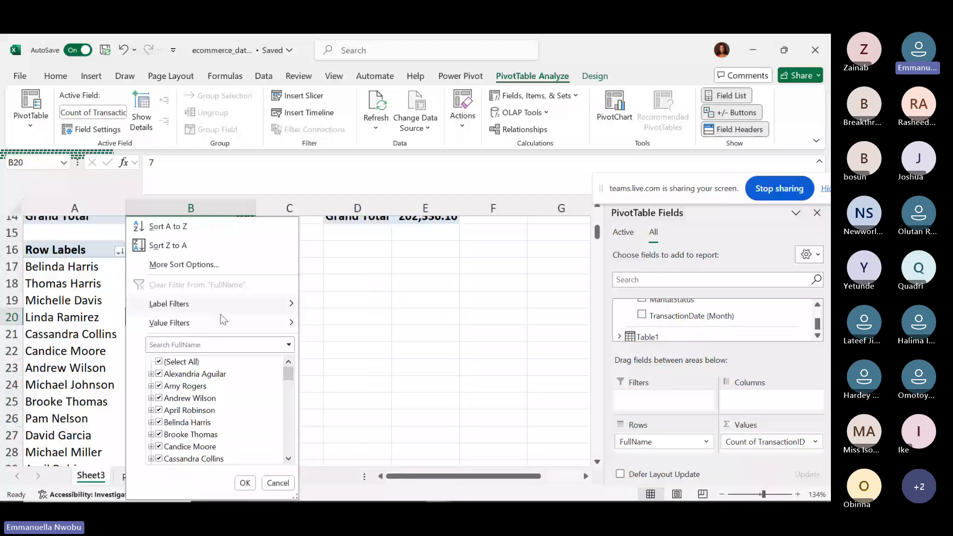
mouse_move(223, 320)
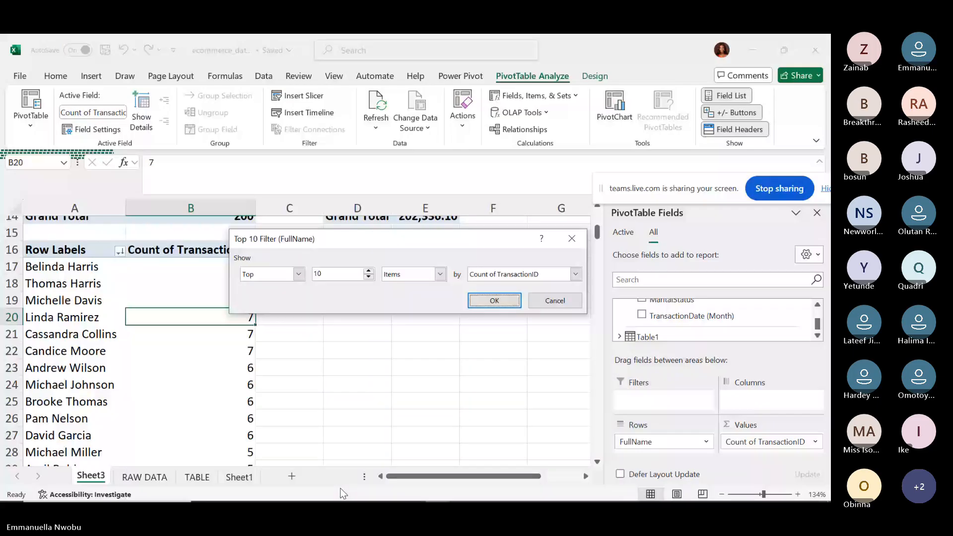
click(299, 274)
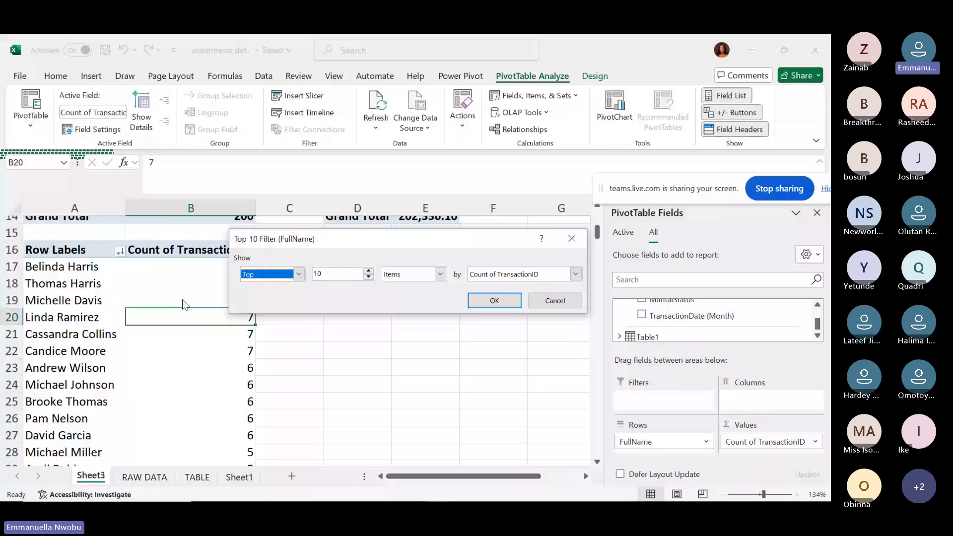
click(492, 300)
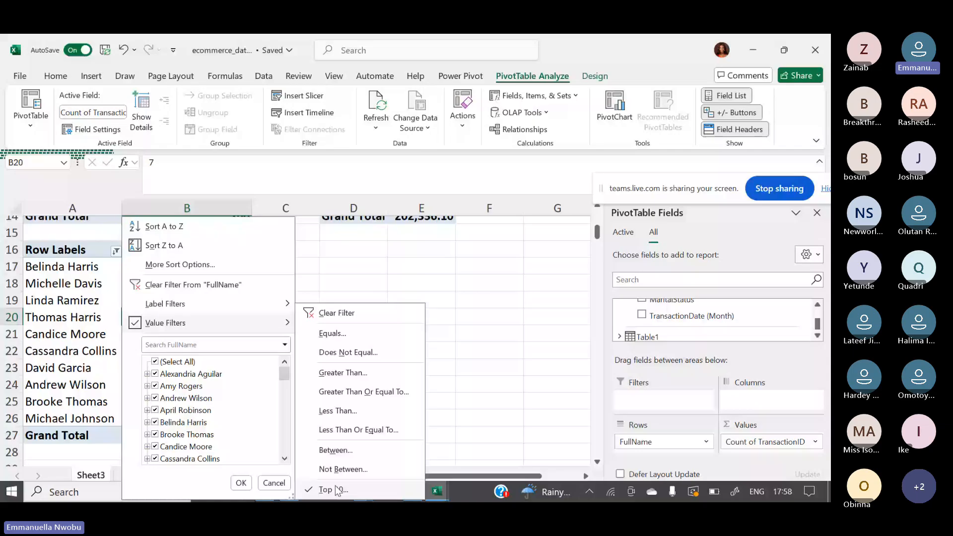
click(337, 491)
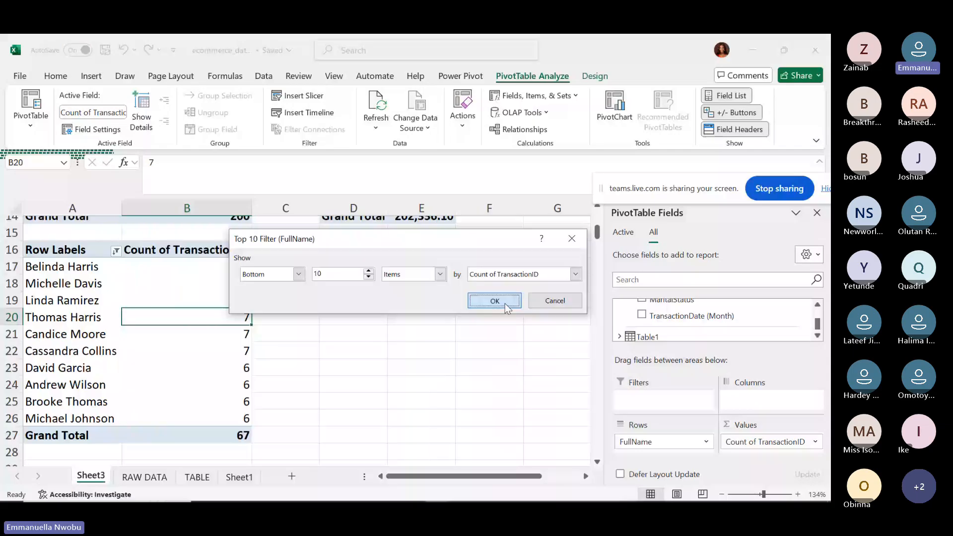
Apply the Bottom 10 names filter by count (total 17) and select cell D16.
click(505, 303)
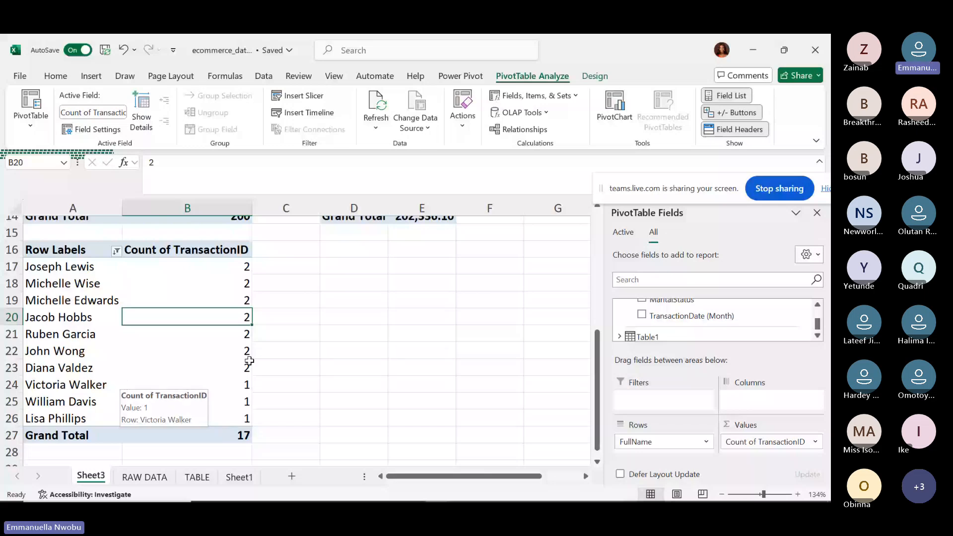
click(347, 246)
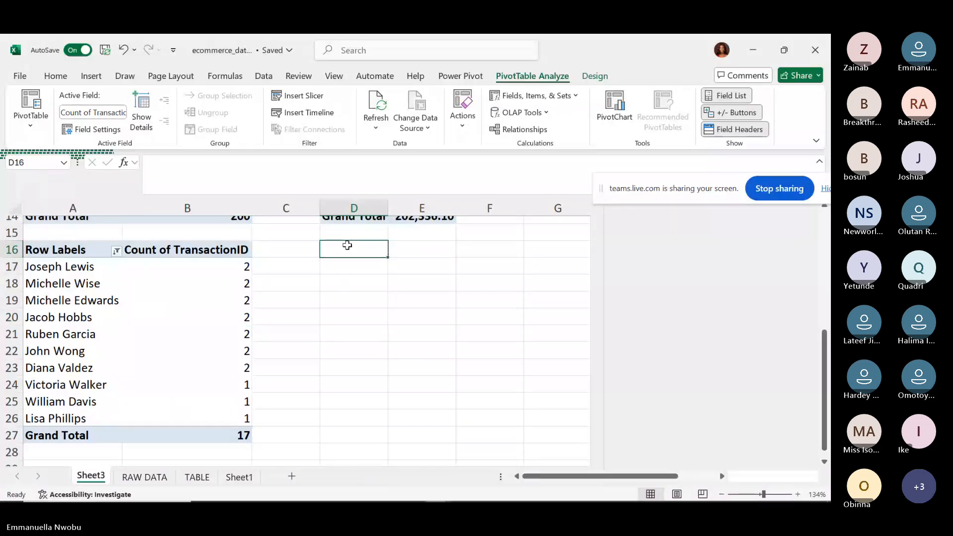
Insert a Data Model PivotTable at D16 with FullName rows and Sum of TransactionAmount values.
click(91, 75)
click(32, 112)
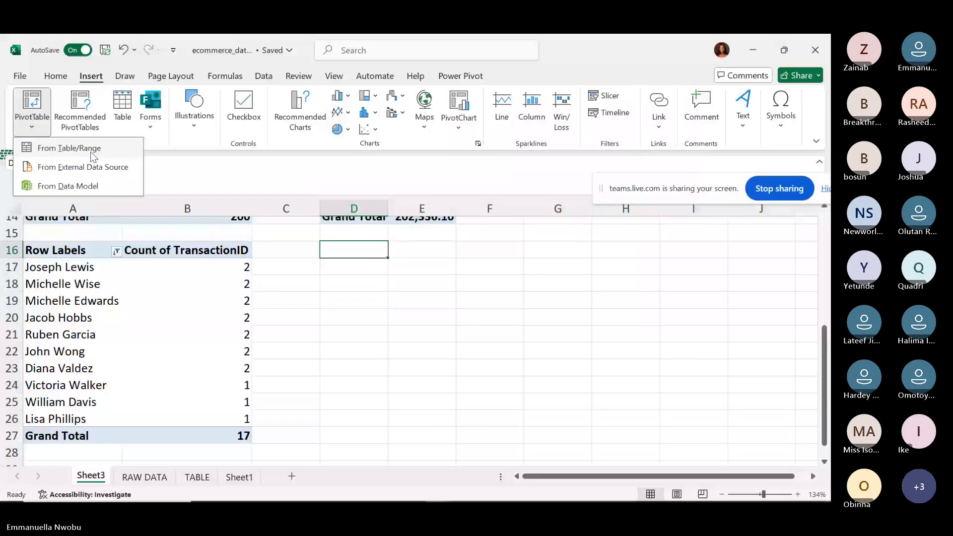
click(92, 183)
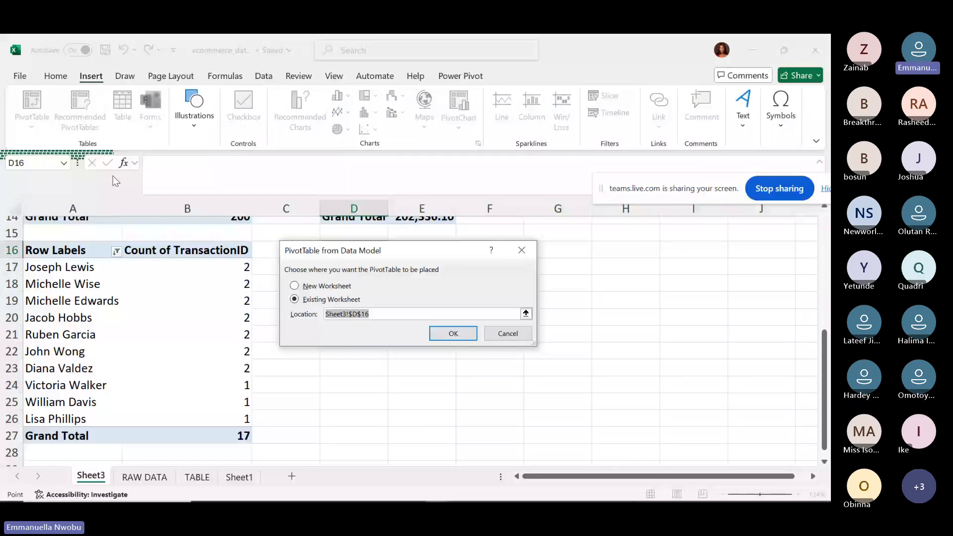
click(453, 334)
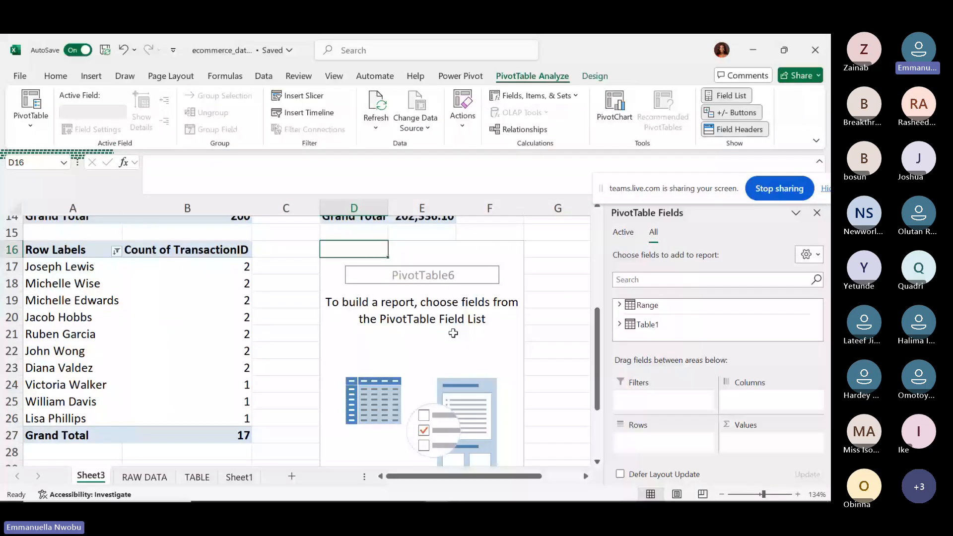
click(620, 305)
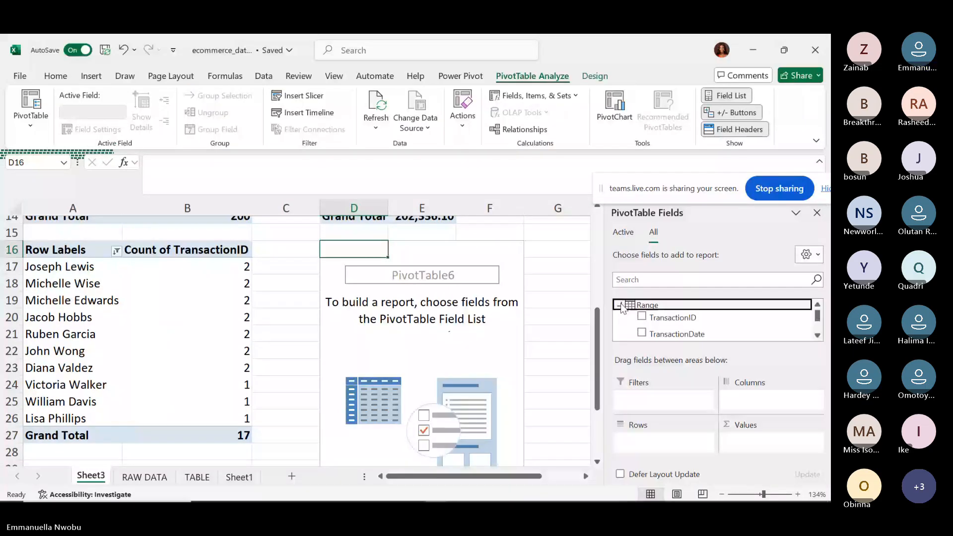
click(817, 335)
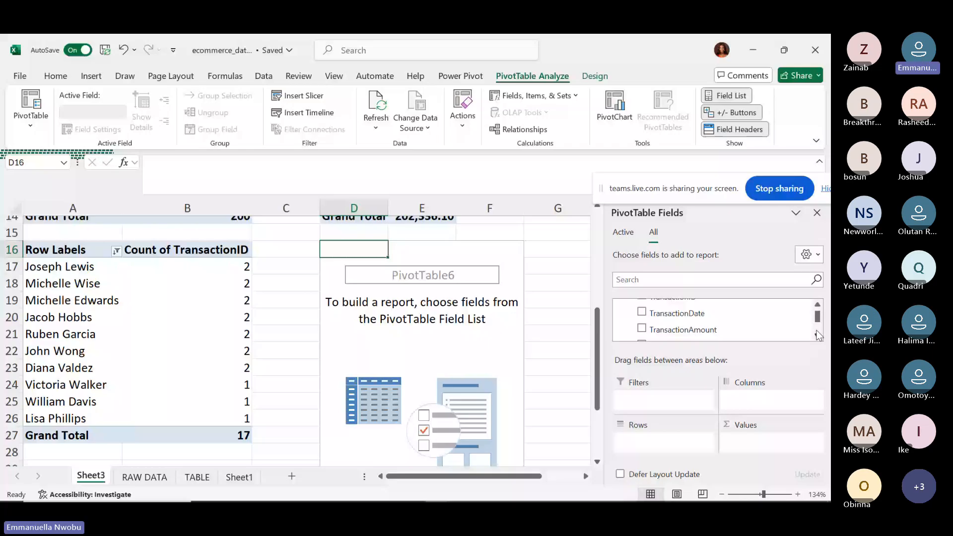
click(818, 335)
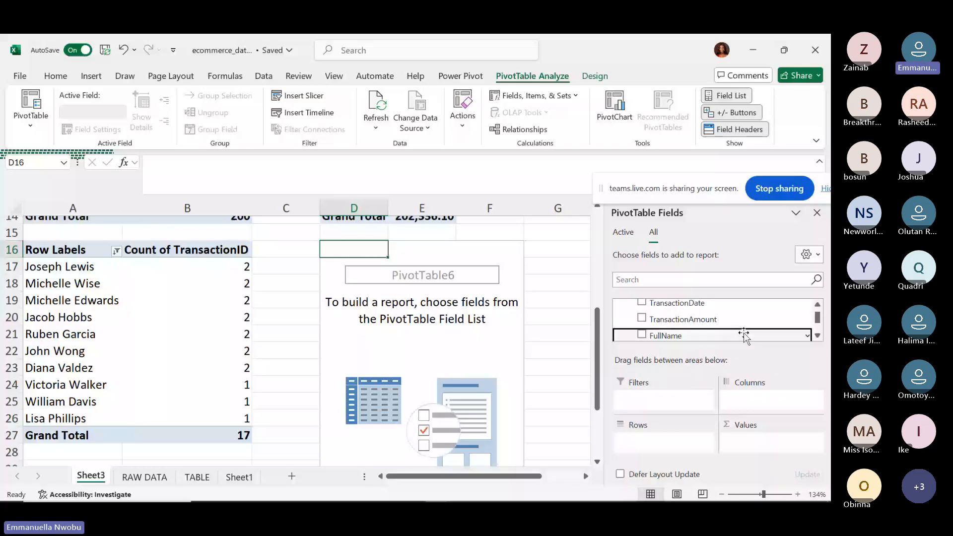
drag(744, 334, 702, 437)
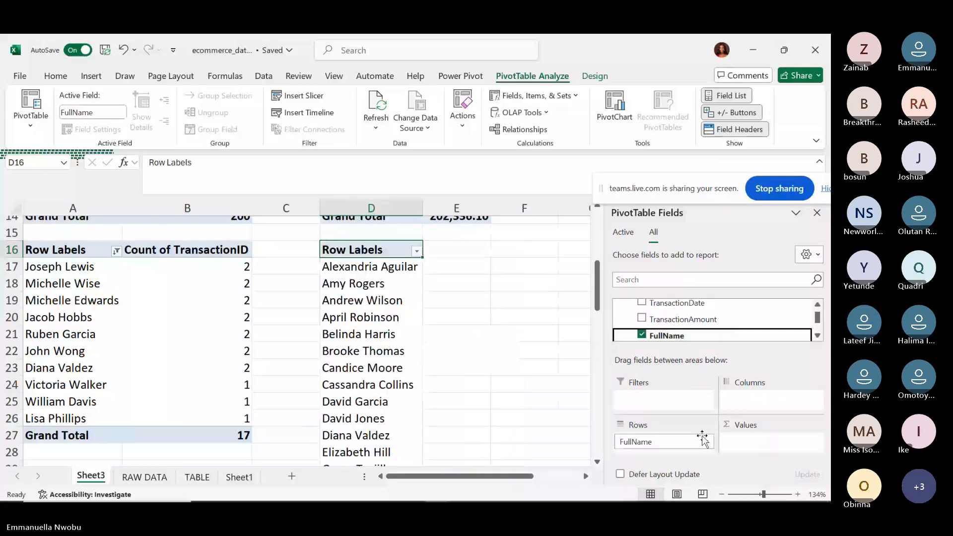
drag(748, 320, 774, 440)
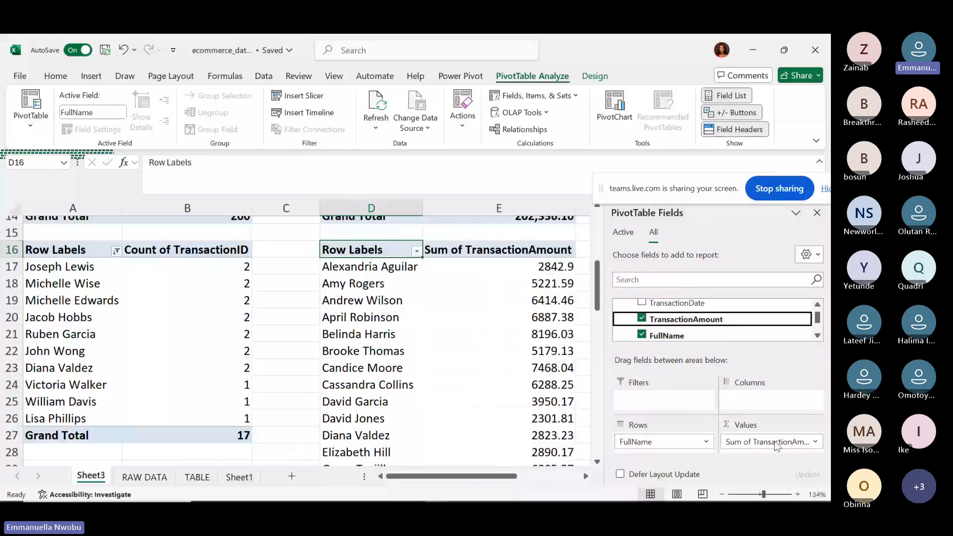
Format the amounts from E17 to the grand total as Number with 1000 separators.
click(508, 266)
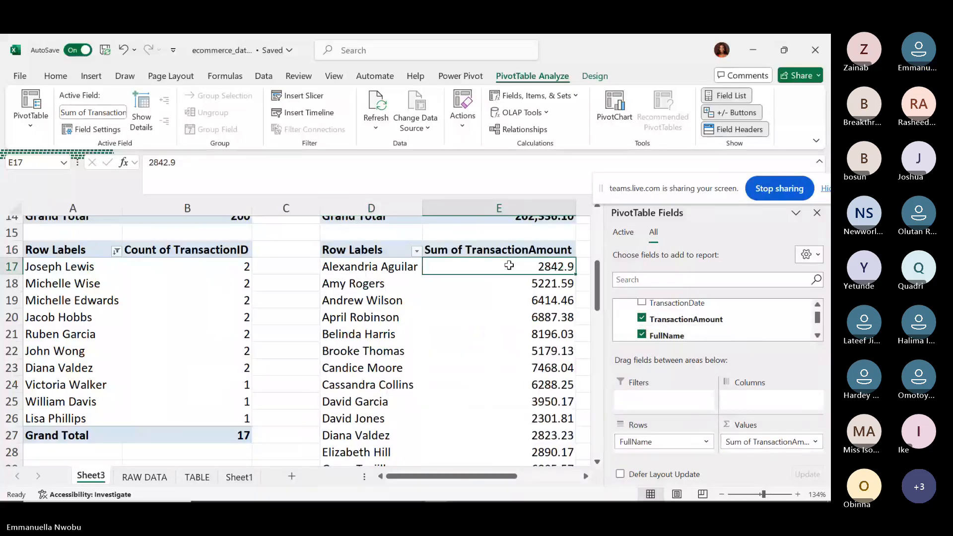
key(ctrl+shift+Down)
key(ctrl+1)
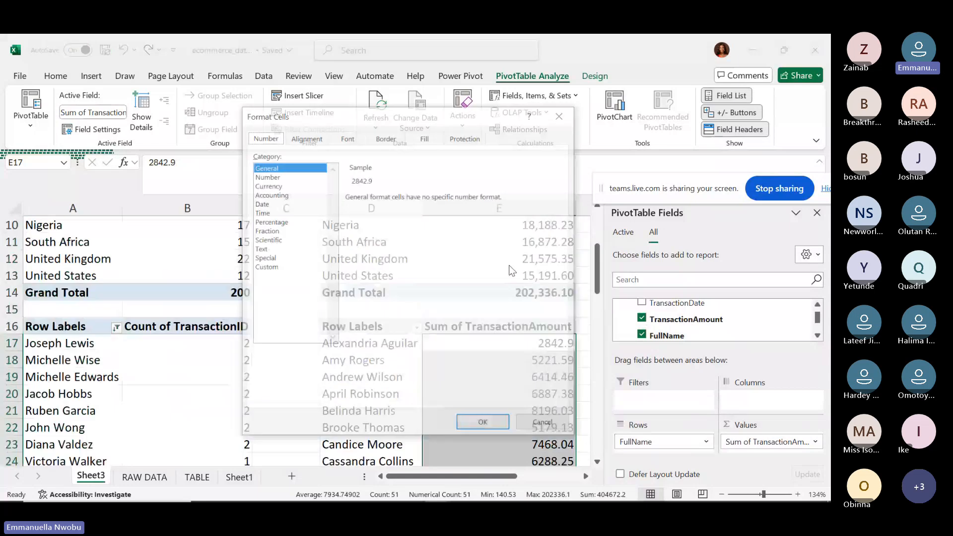
key(Down)
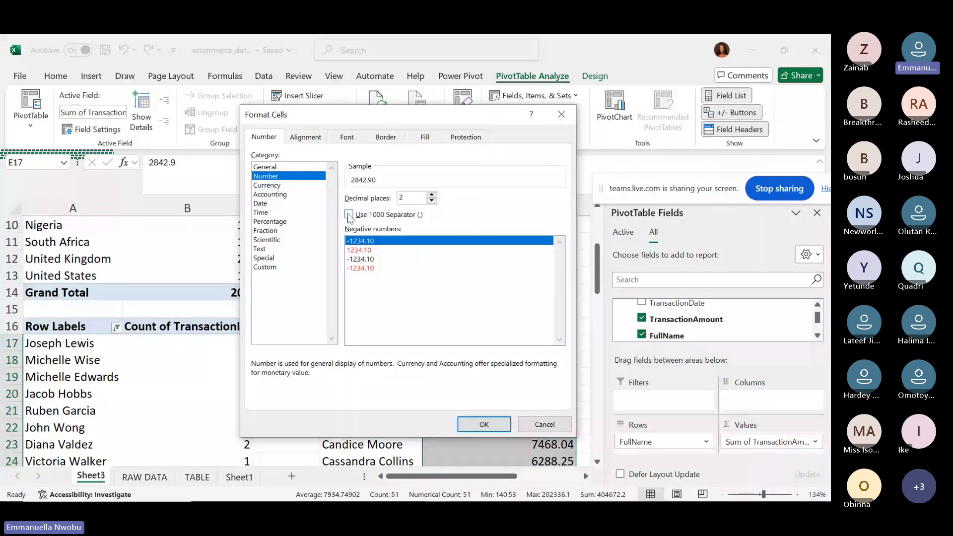
click(348, 216)
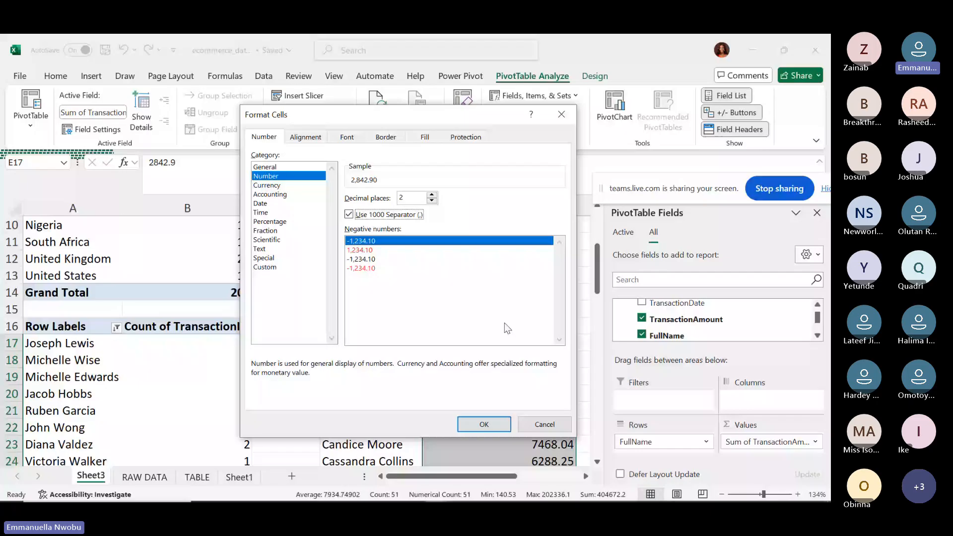
click(490, 422)
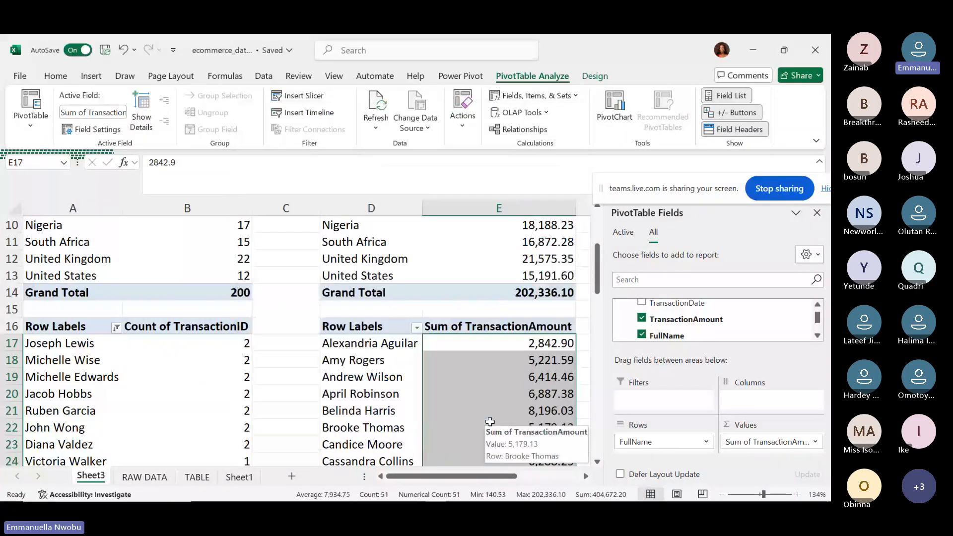
Filter the amount pivot to the Bottom 10 names (12,860.55) and scroll down to row 27.
click(418, 328)
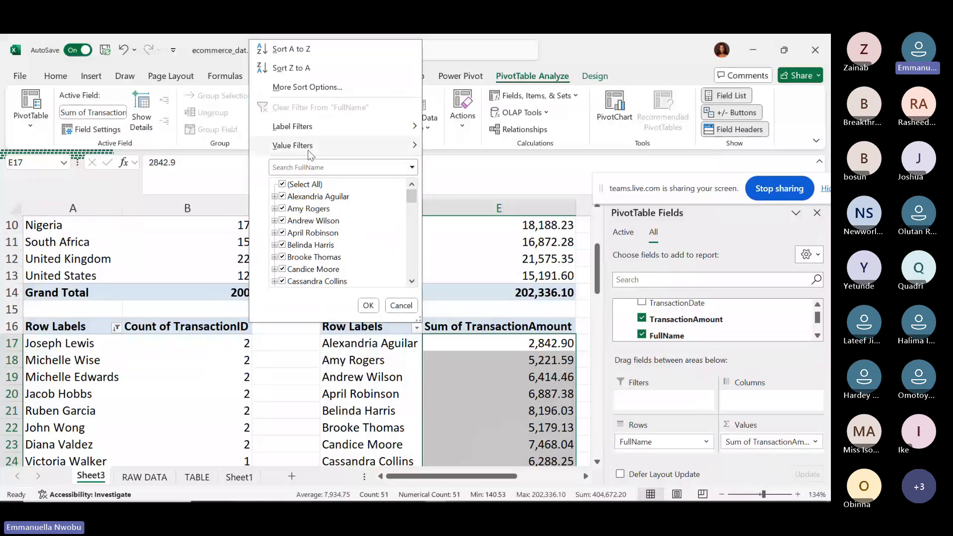
mouse_move(308, 150)
click(462, 323)
click(298, 274)
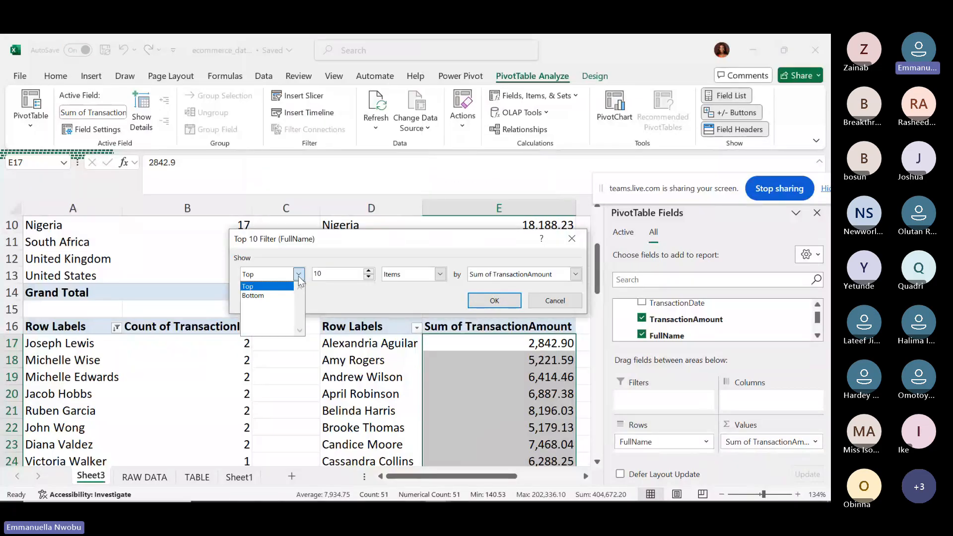
click(277, 295)
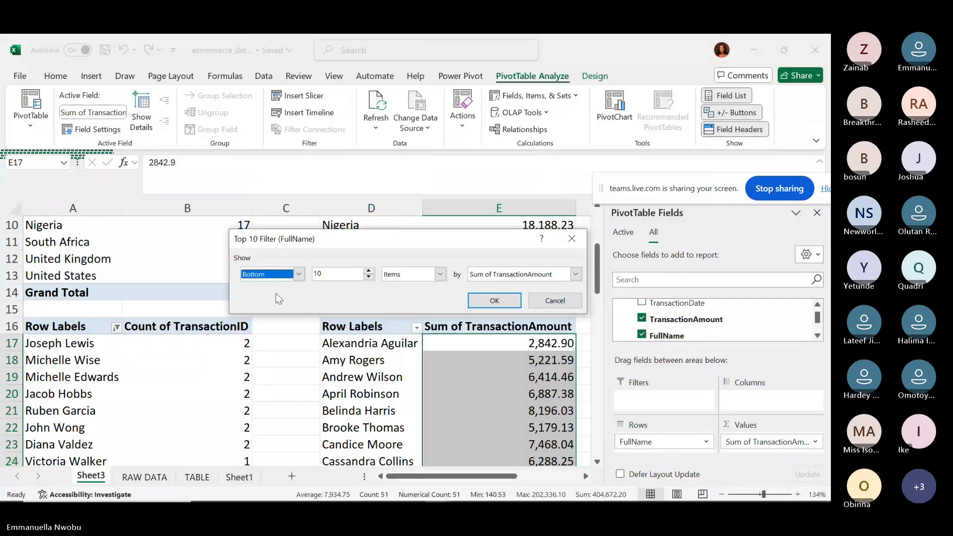
click(484, 300)
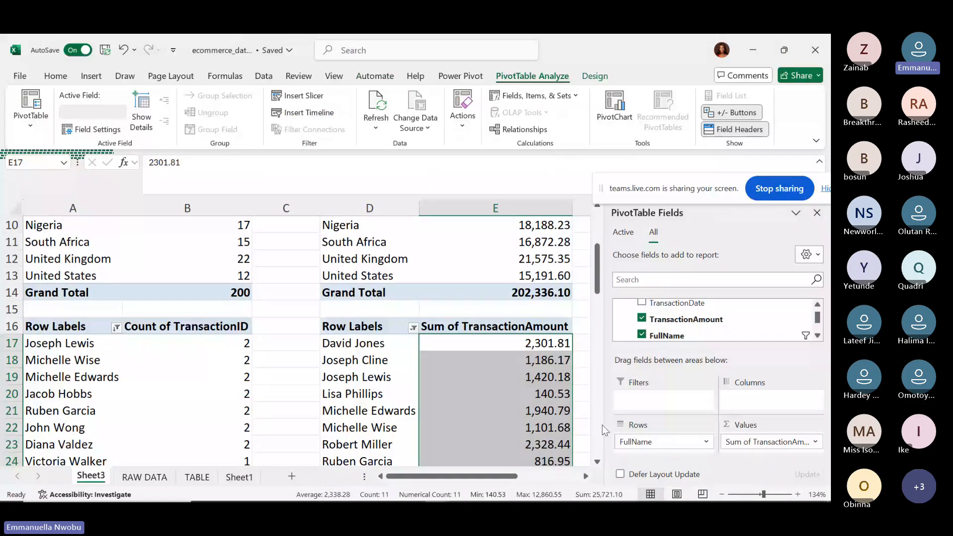
click(597, 462)
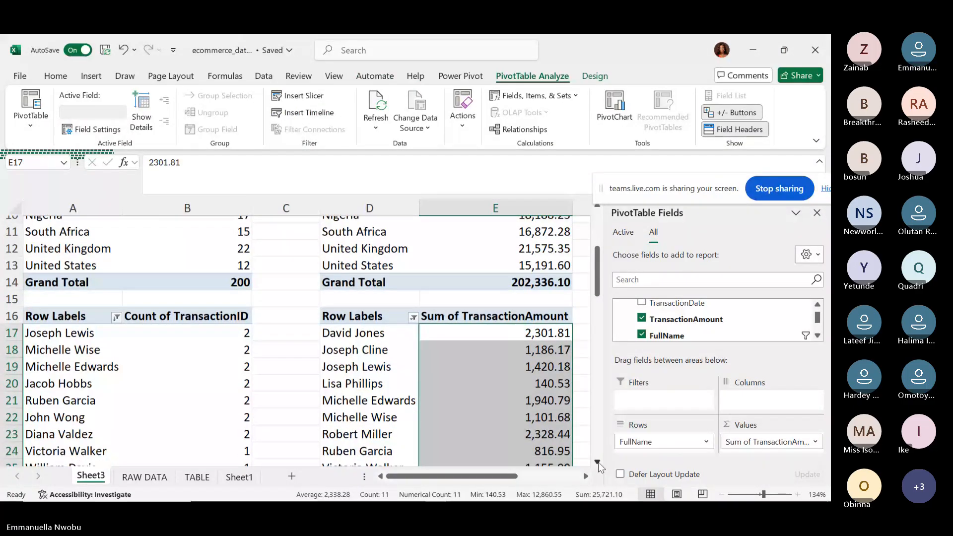
click(597, 463)
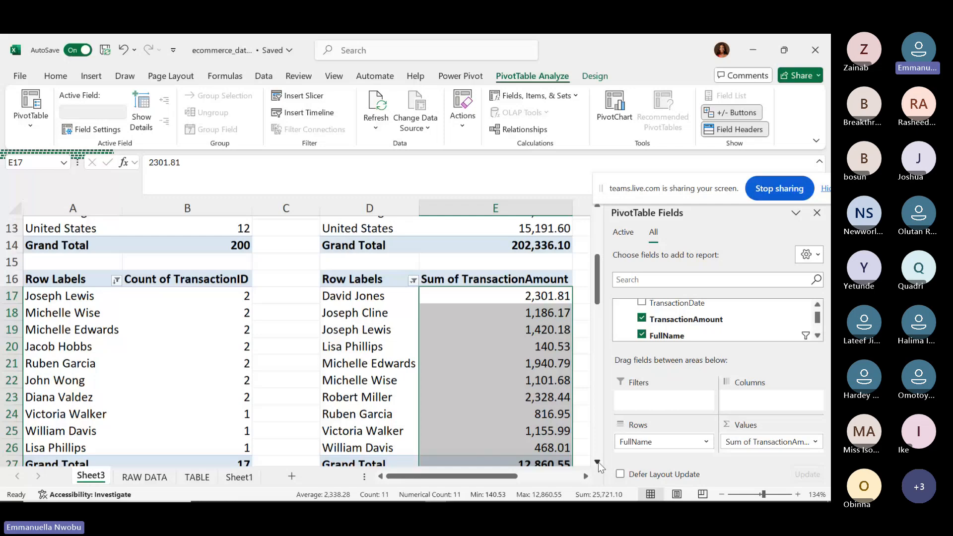
click(598, 462)
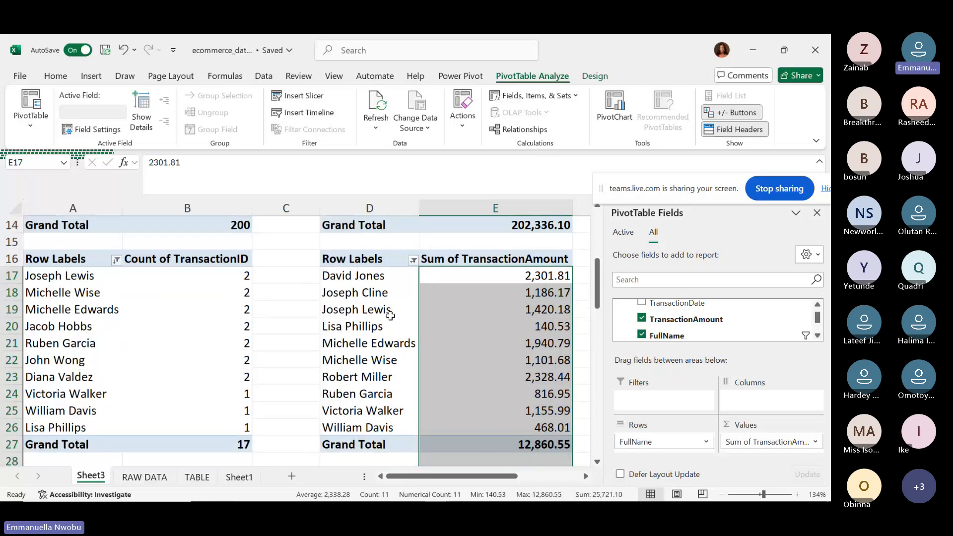
click(351, 273)
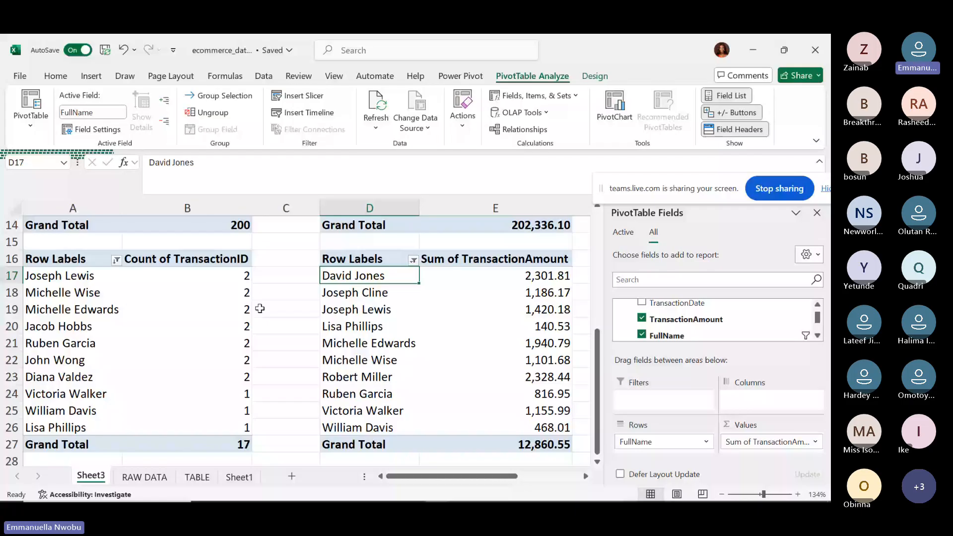
click(518, 323)
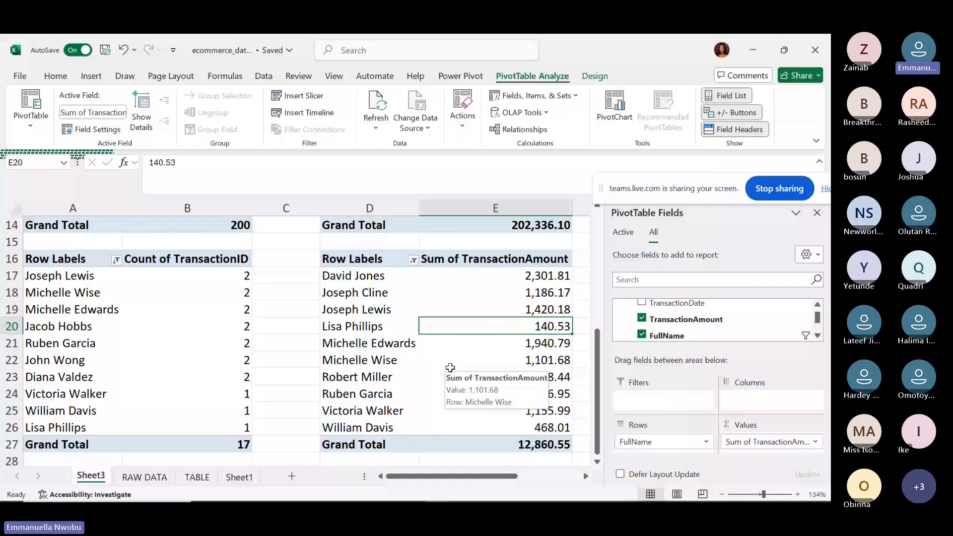
click(360, 280)
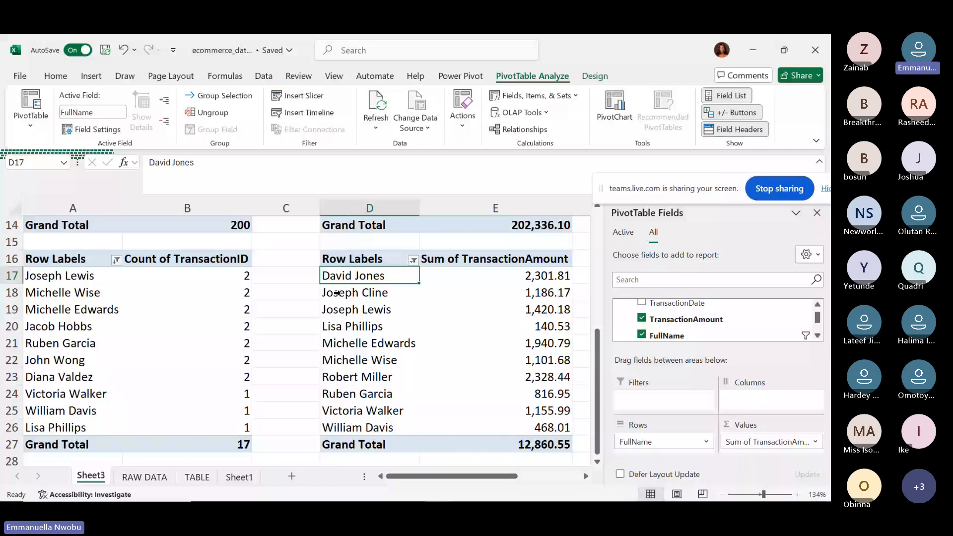
click(375, 293)
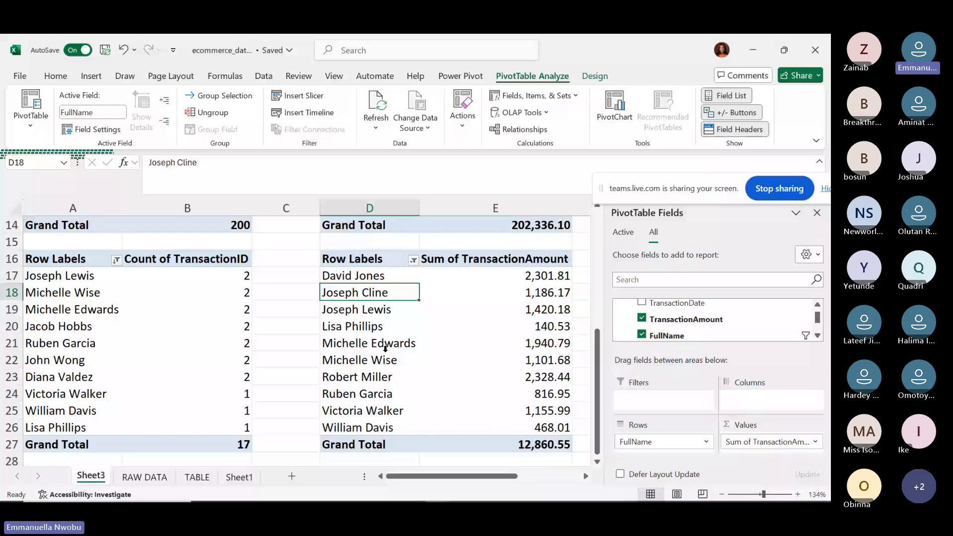
click(368, 376)
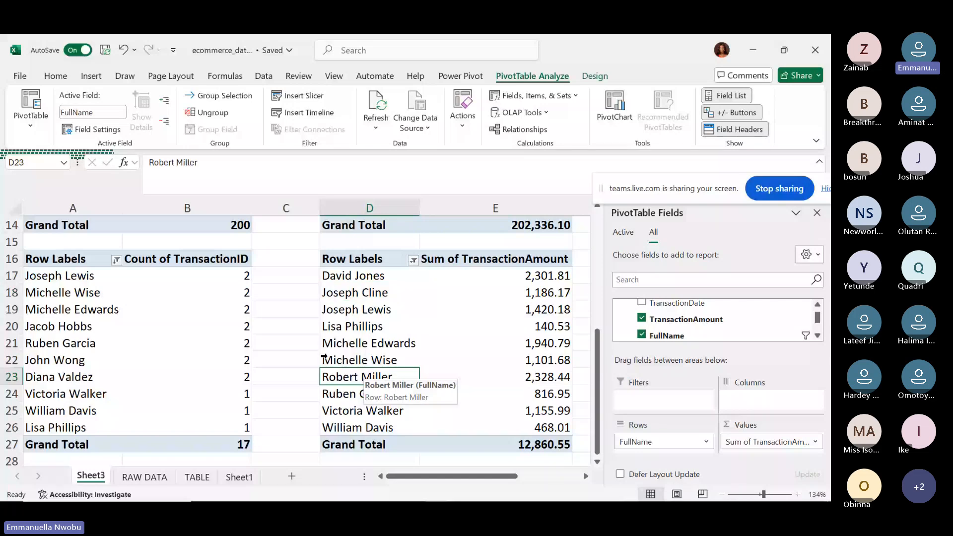
click(203, 382)
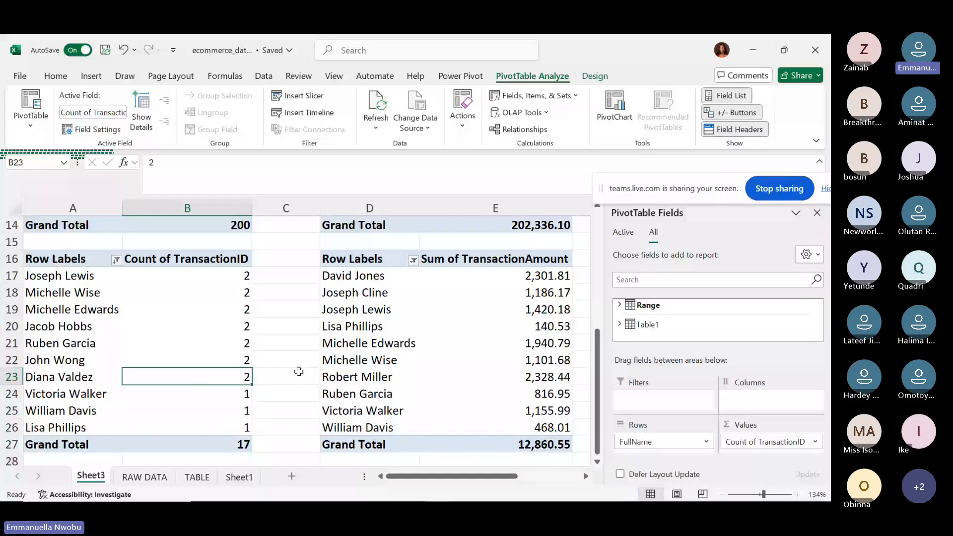
click(357, 376)
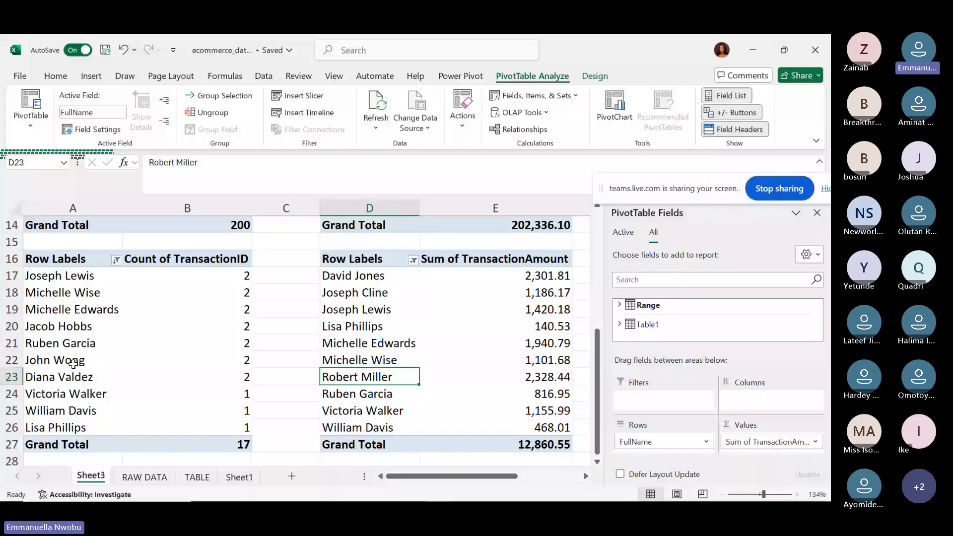
click(73, 363)
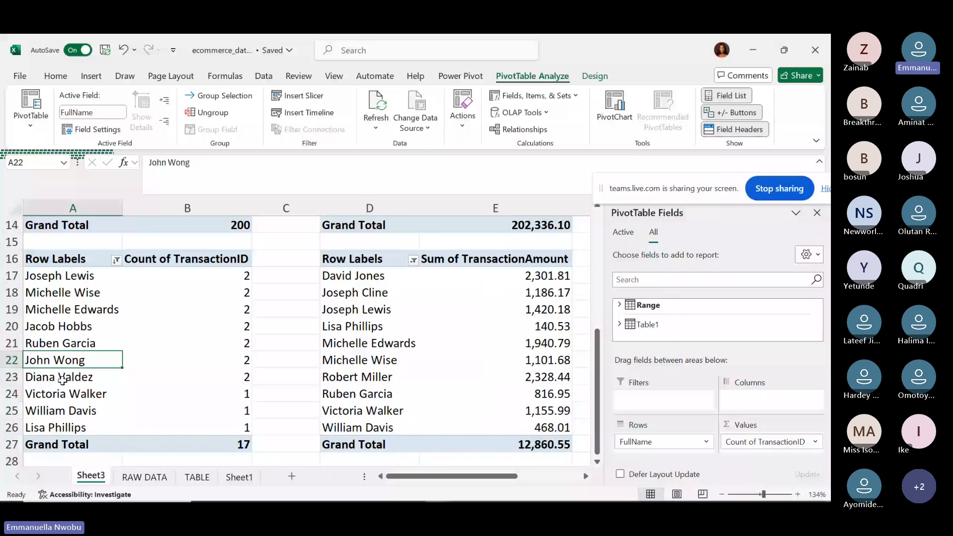
click(62, 380)
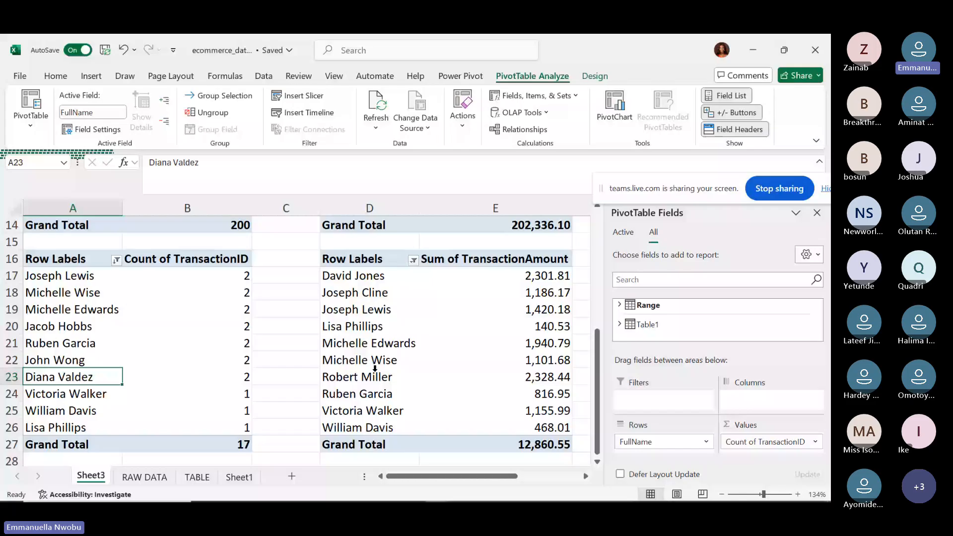
Check the ItemPurchased column on RAW DATA, then close the PivotTable Fields pane on Sheet3.
click(164, 478)
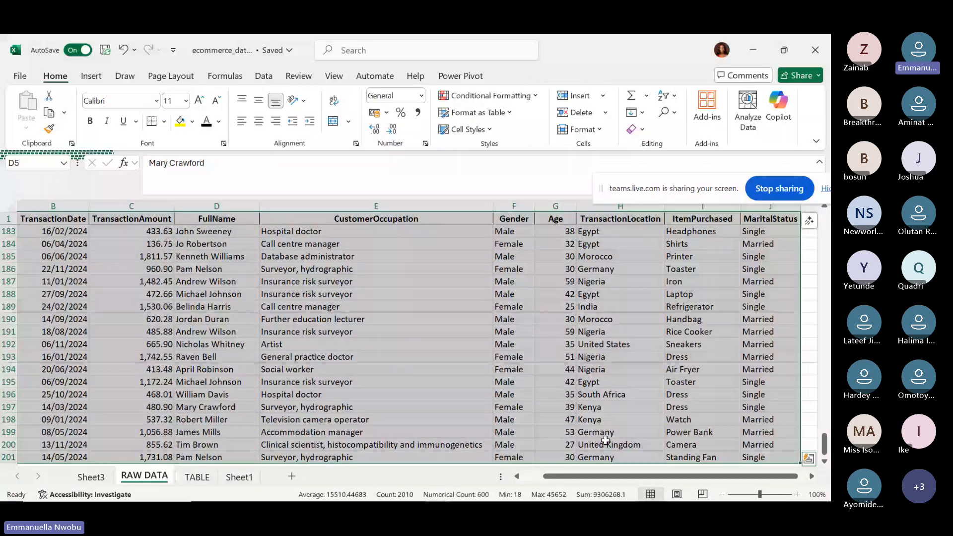
click(679, 206)
click(684, 209)
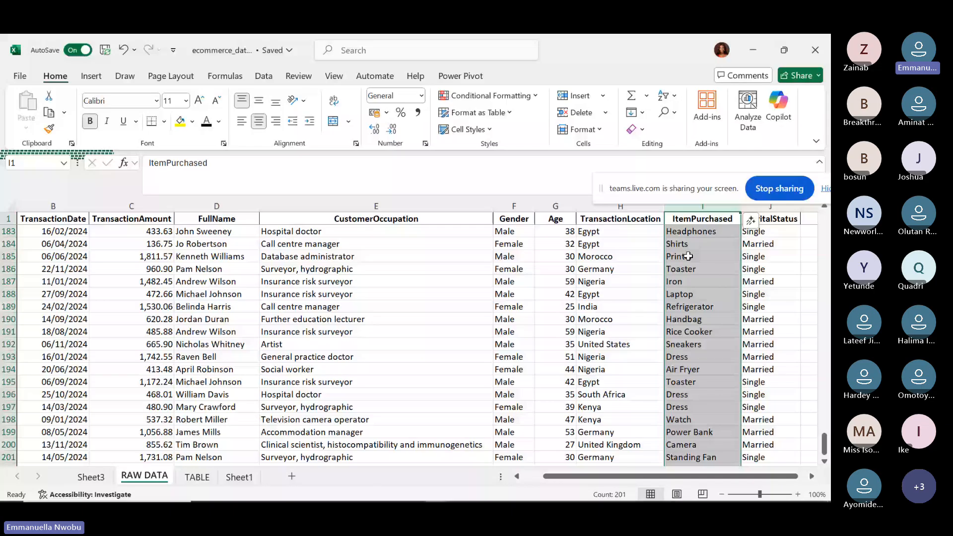
click(91, 477)
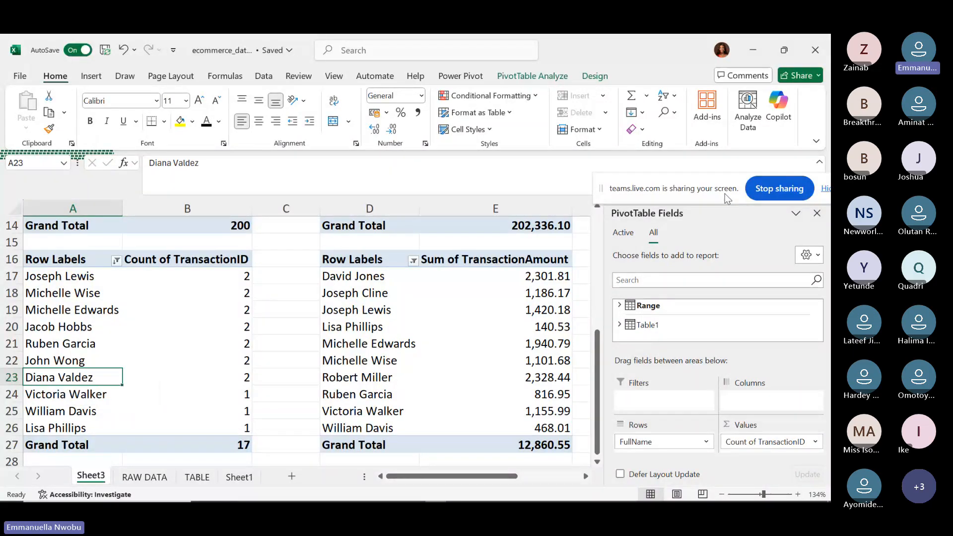
click(816, 213)
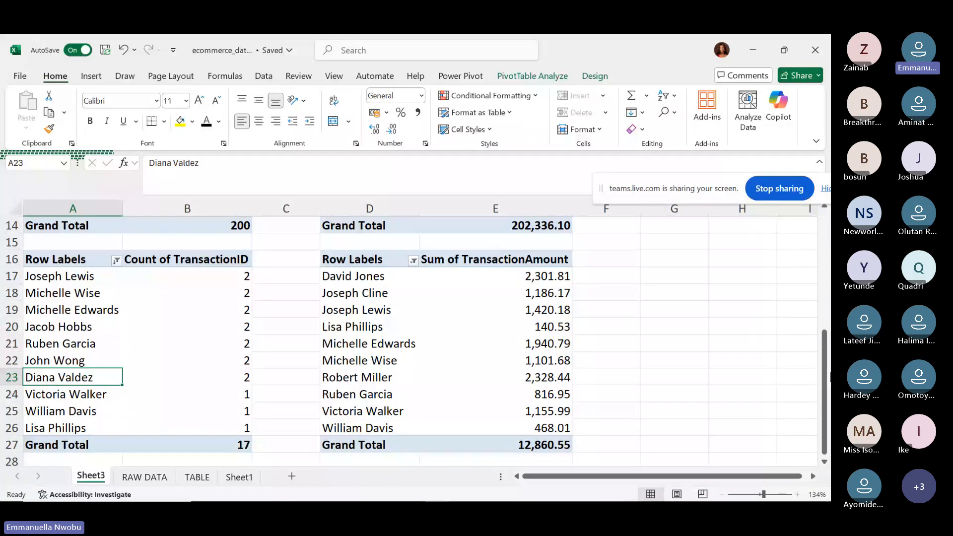
Rename Sheet3 to PIVOT ANALYSIS.
drag(824, 371, 812, 247)
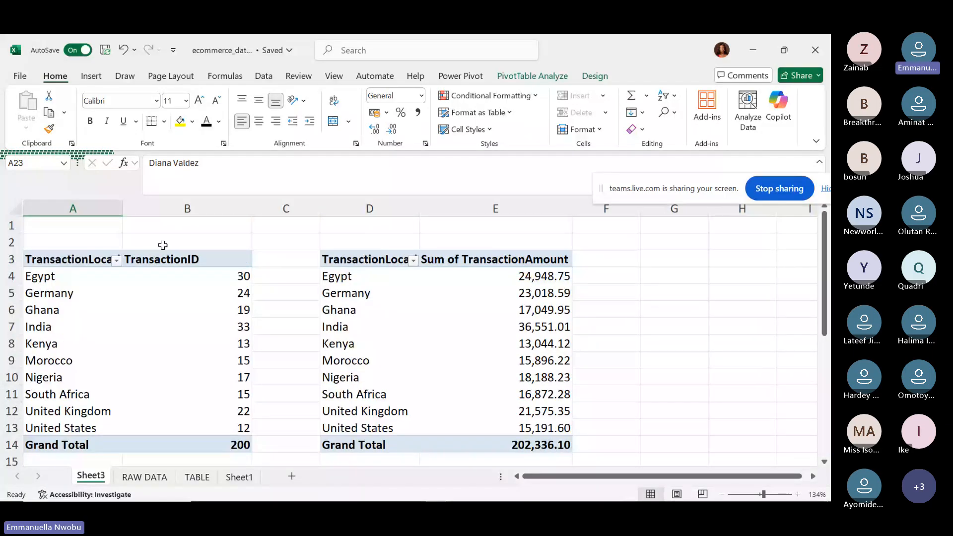
double_click(84, 475)
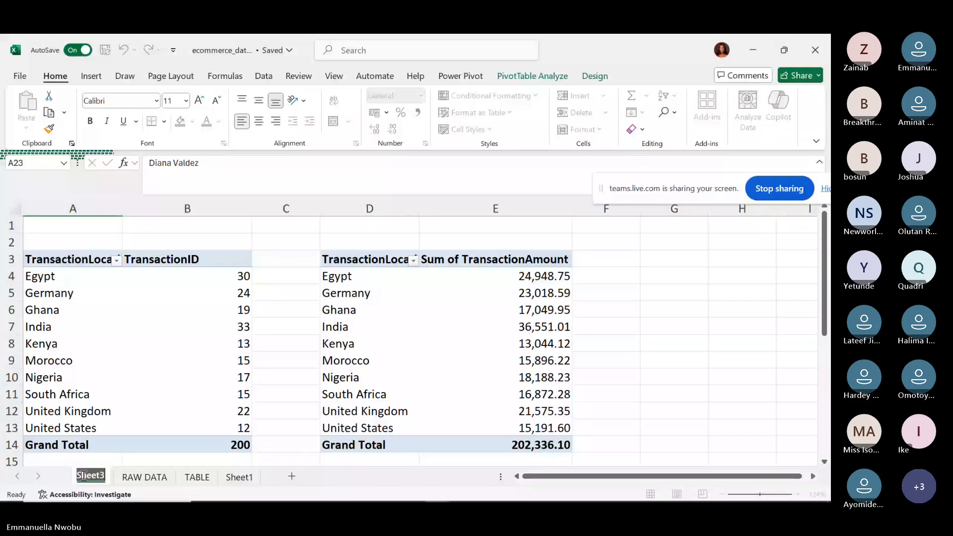
text(P)
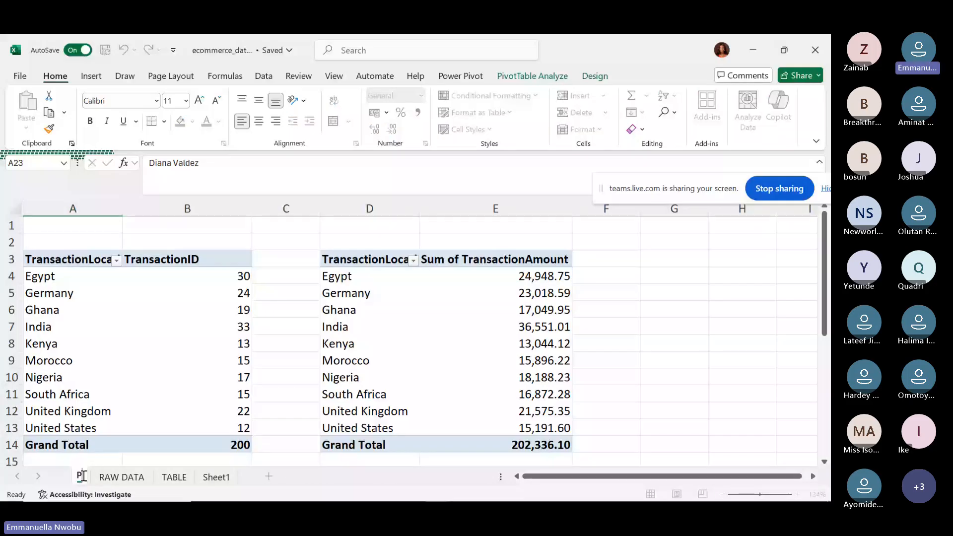
text(IV)
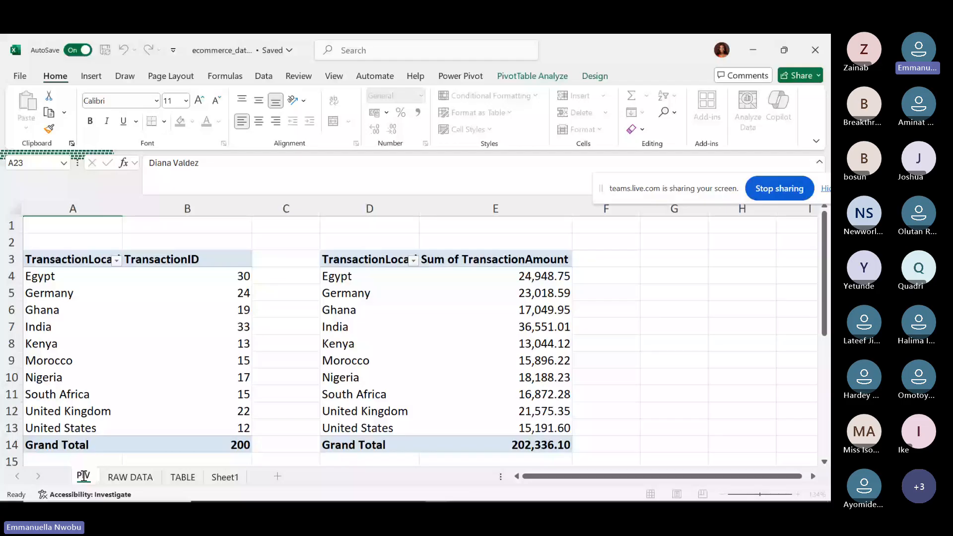
text(OT ANALYSIS)
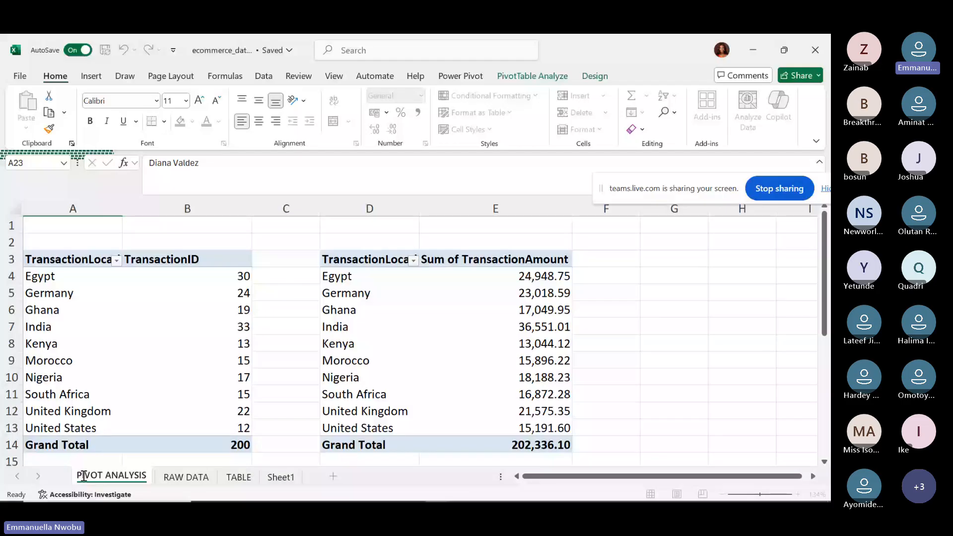
key(Return)
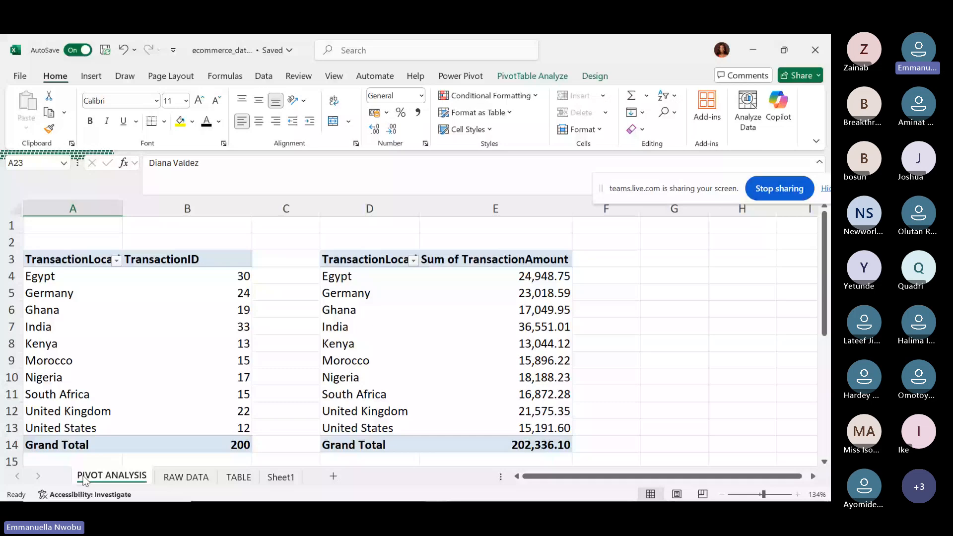
Rename Sheet1 to DASHBOARD and go back to PIVOT ANALYSIS.
click(281, 478)
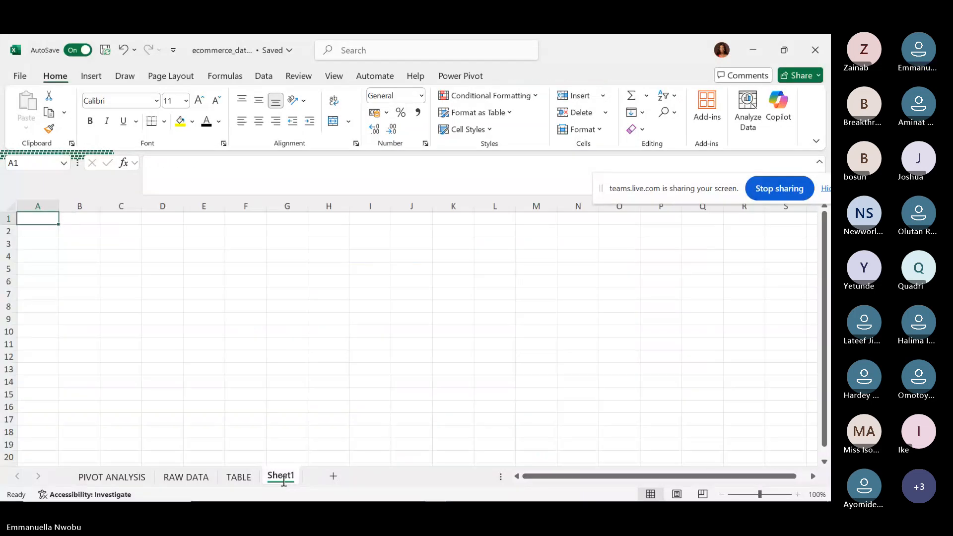
double_click(282, 477)
text(DASHBOAR)
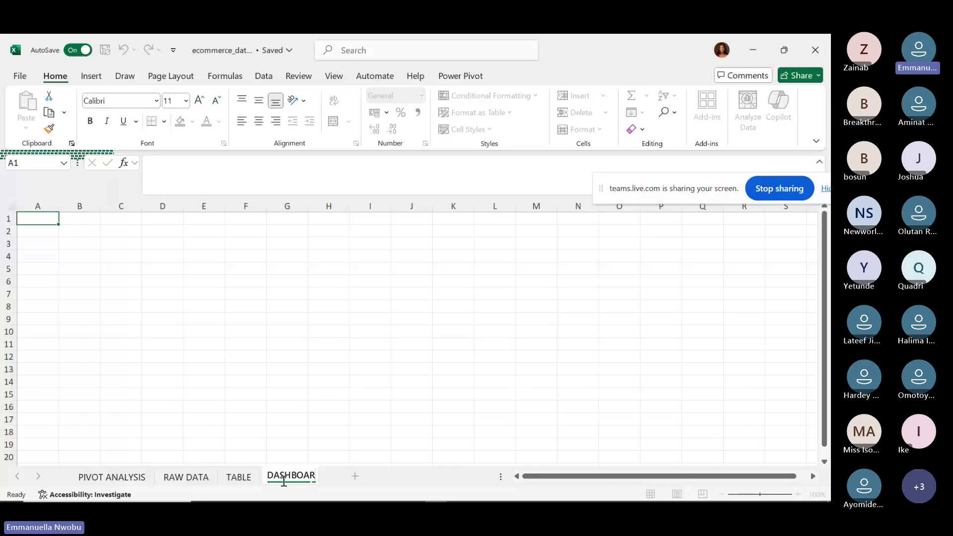
text(D)
key(Return)
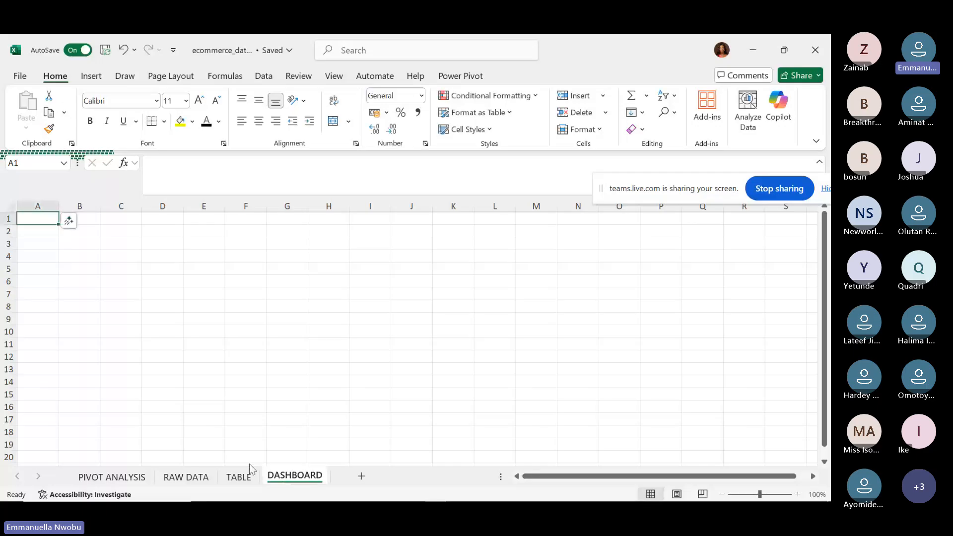
click(132, 476)
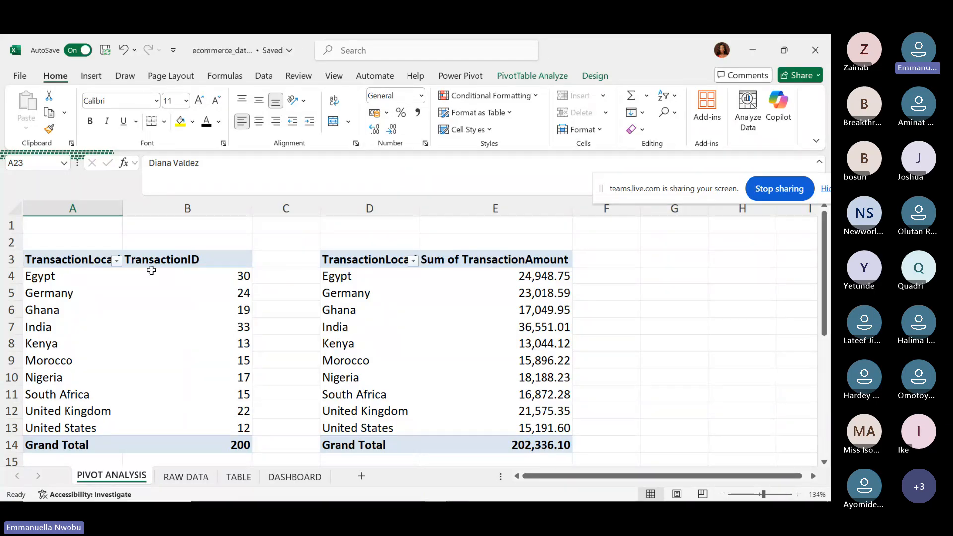
Select the whole location count pivot and start a PivotChart from it.
click(59, 276)
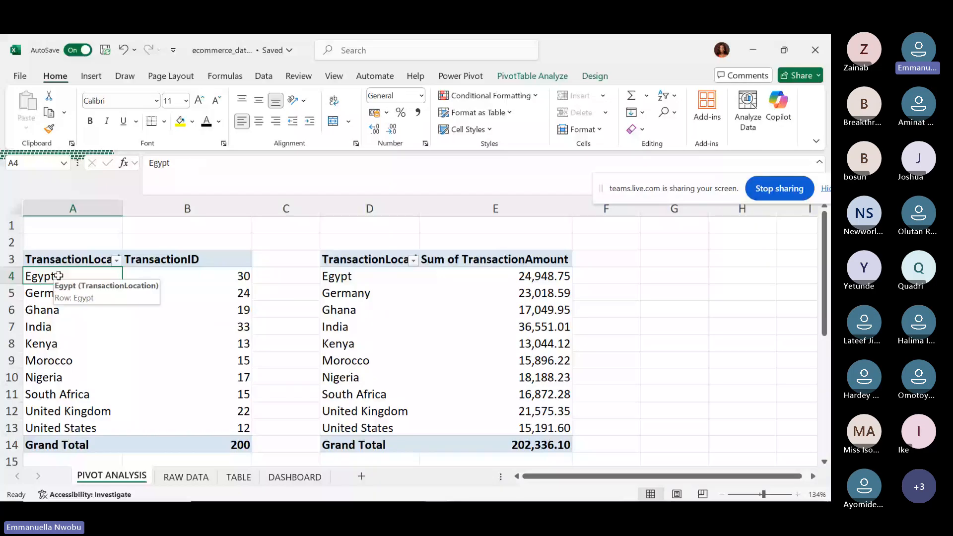
key(ctrl+a)
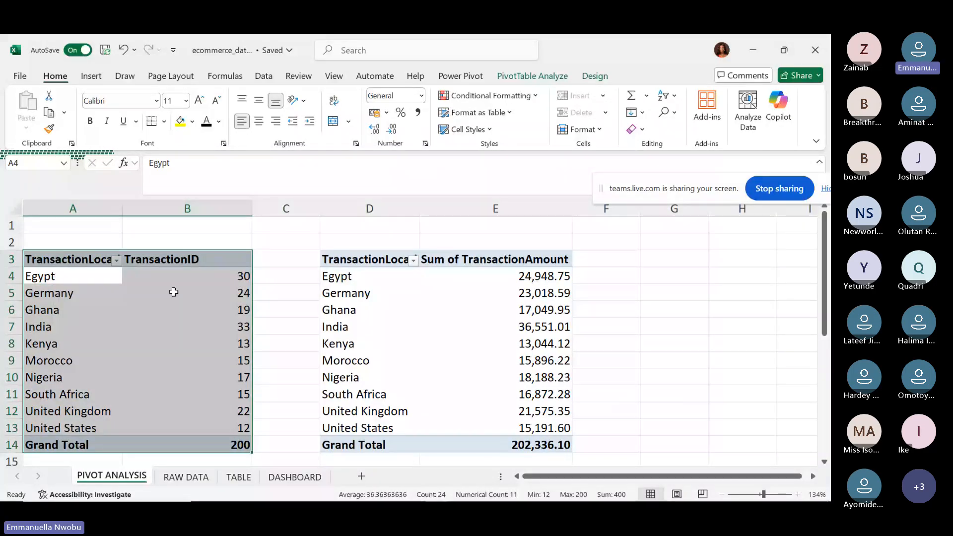
click(543, 75)
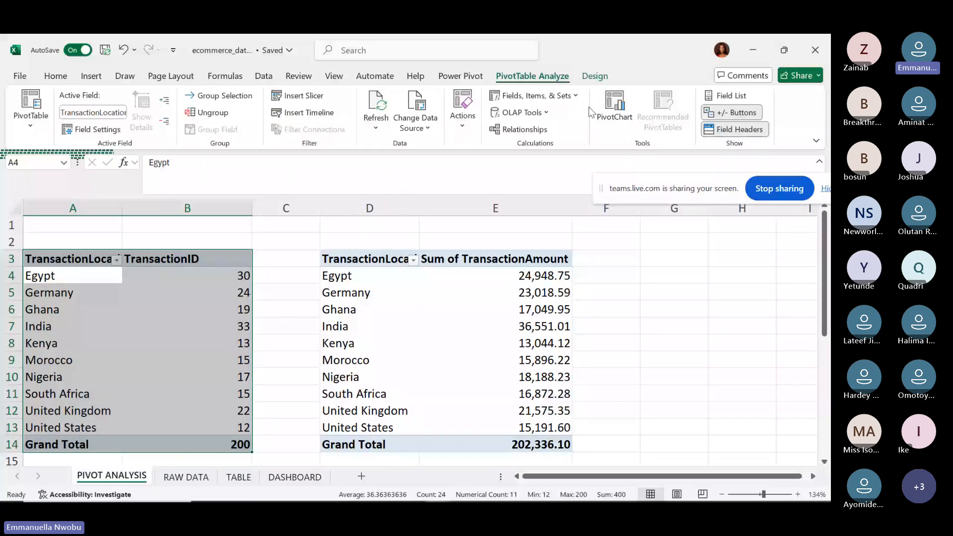
click(614, 109)
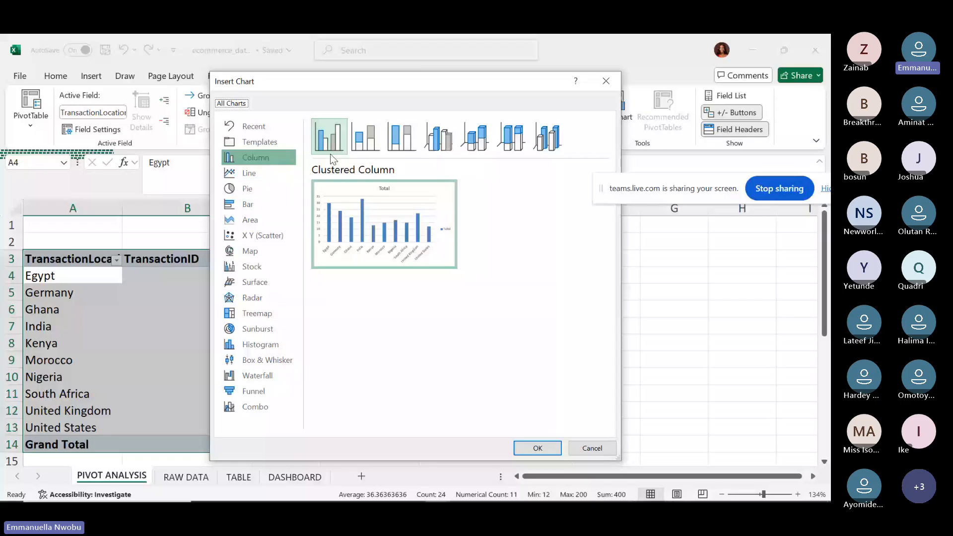
Compare 3-D and Stacked Column, then insert a Clustered Column PivotChart of counts per location.
click(541, 148)
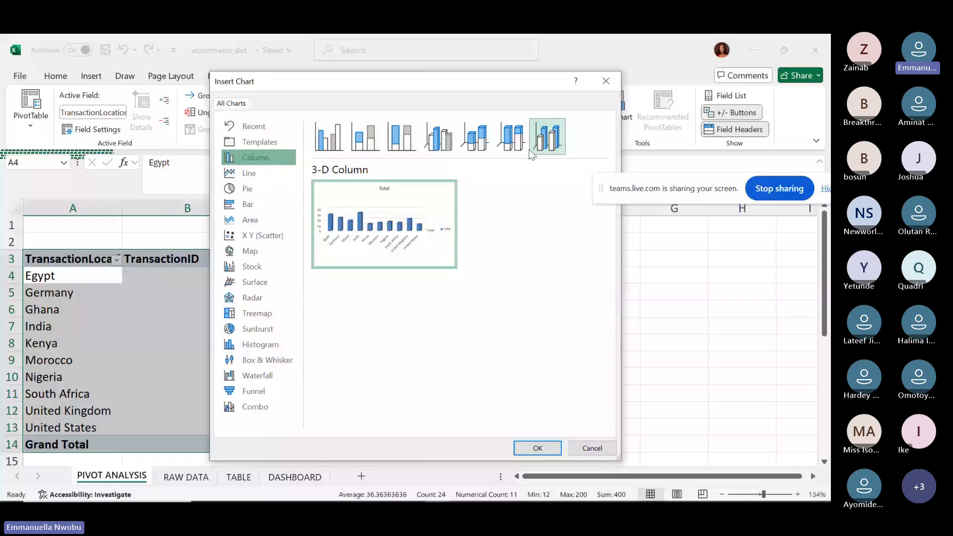
click(329, 155)
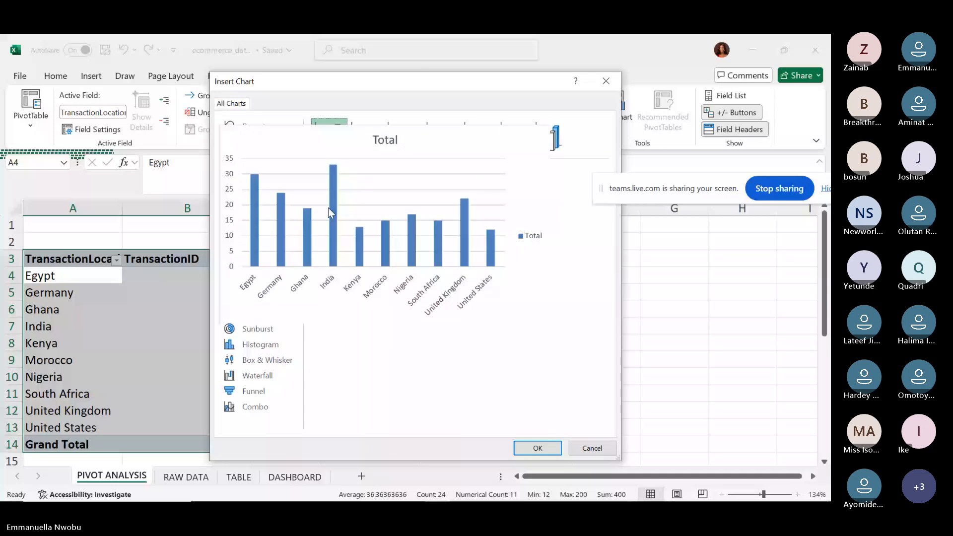
click(365, 149)
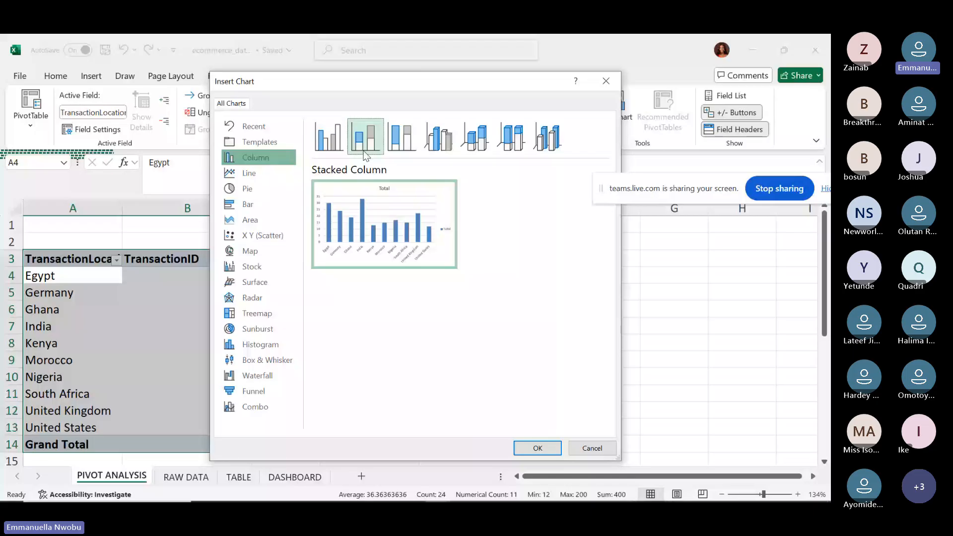
click(332, 148)
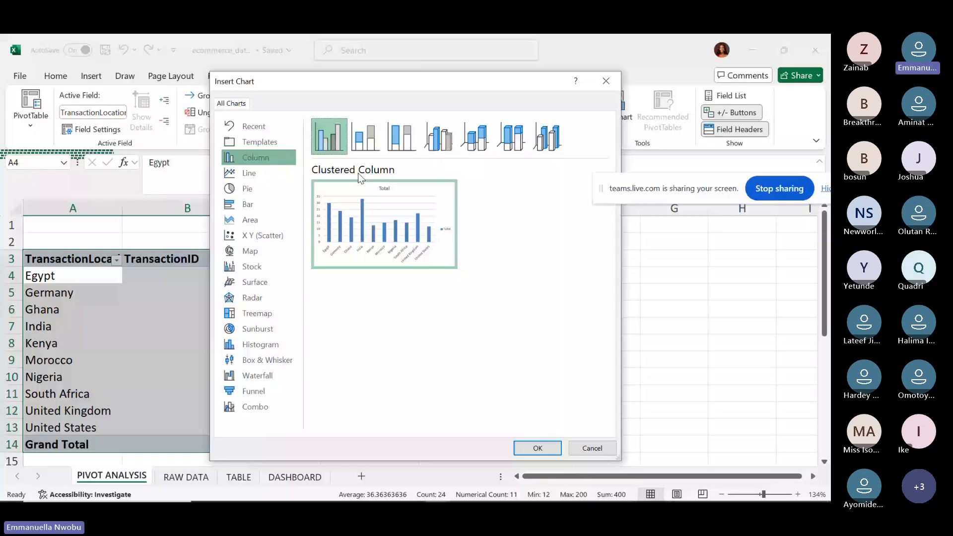
click(537, 447)
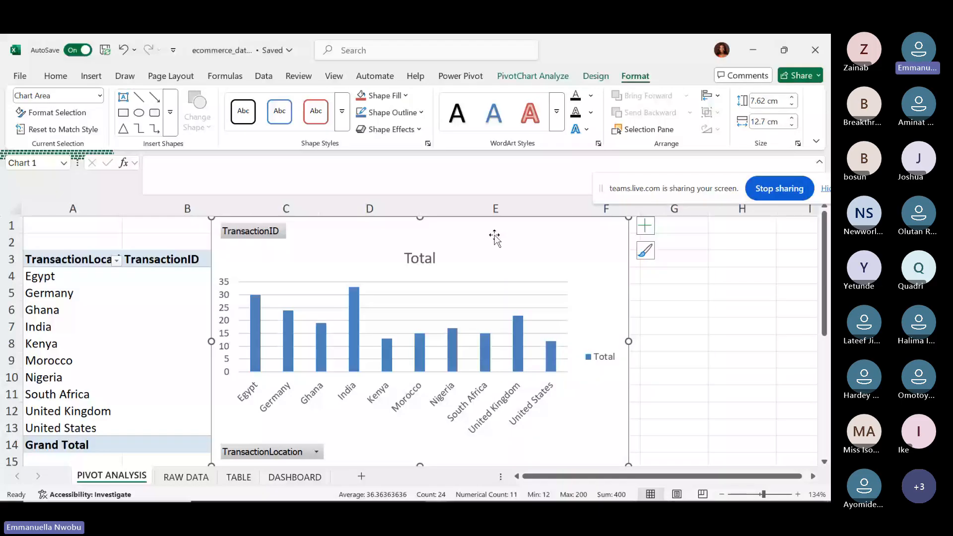
Cut the transaction-count-by-country PivotChart and paste it onto the empty DASHBOARD sheet.
key(Delete)
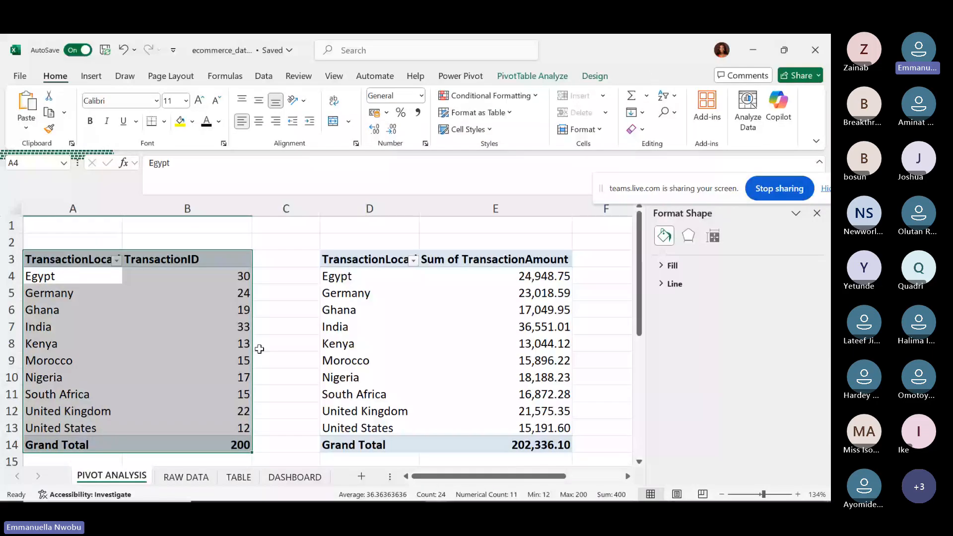
click(294, 476)
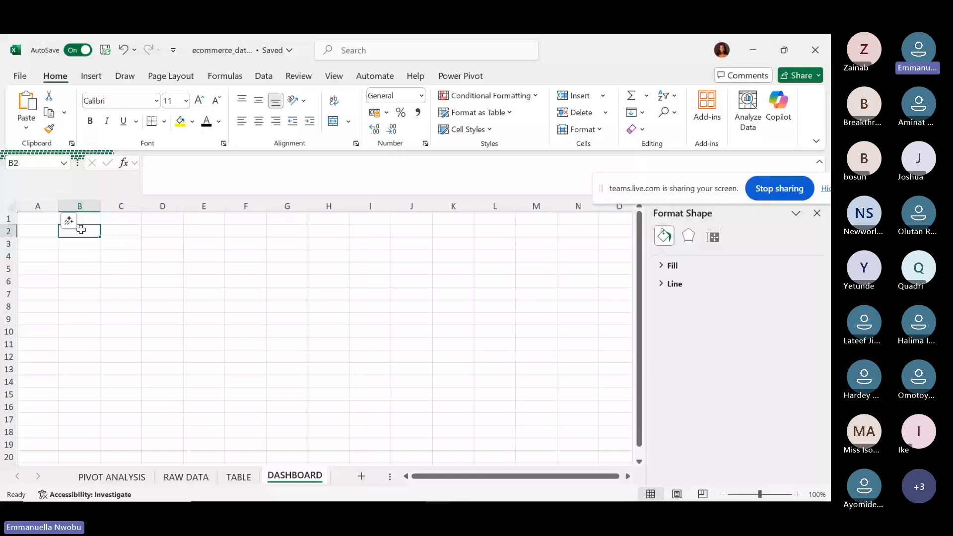
key(ctrl+v)
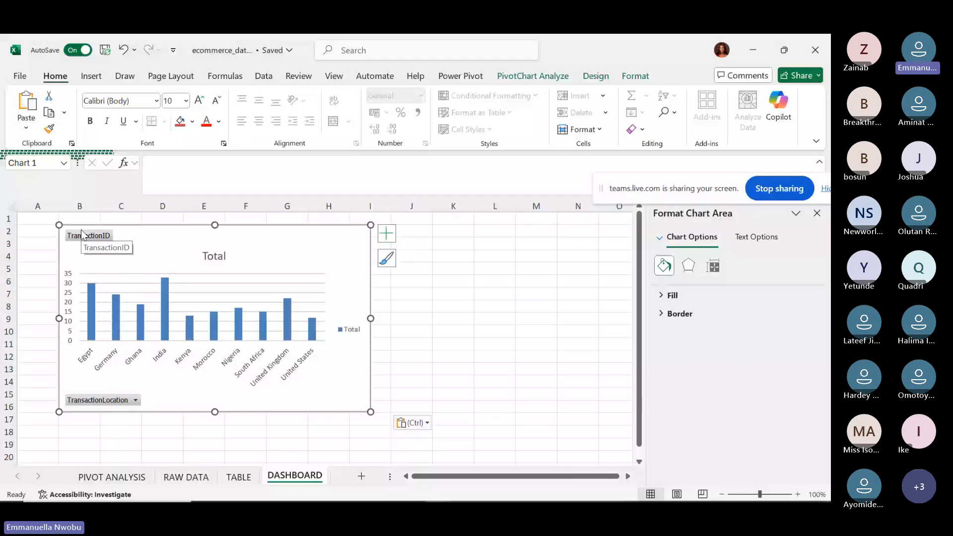
click(11, 205)
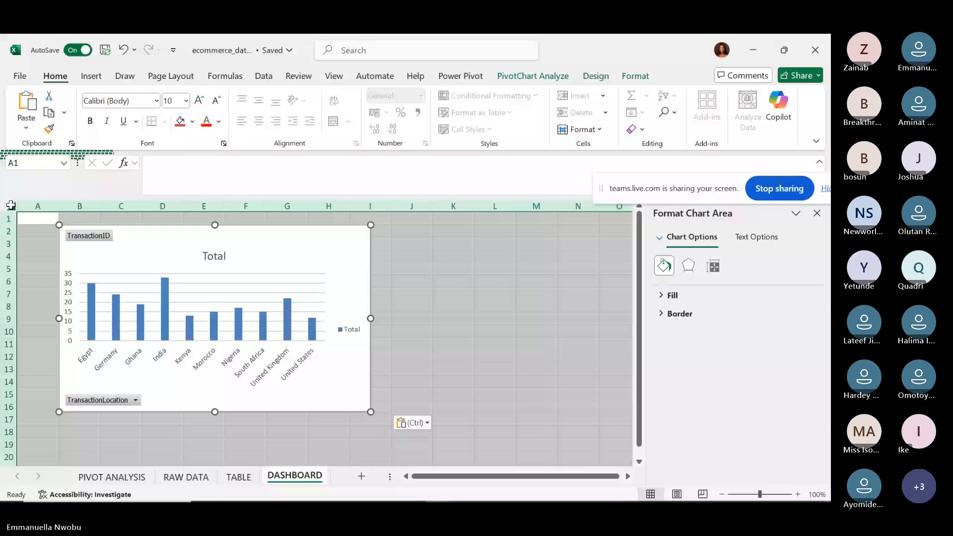
Hide the worksheet gridlines on the DASHBOARD sheet.
click(333, 76)
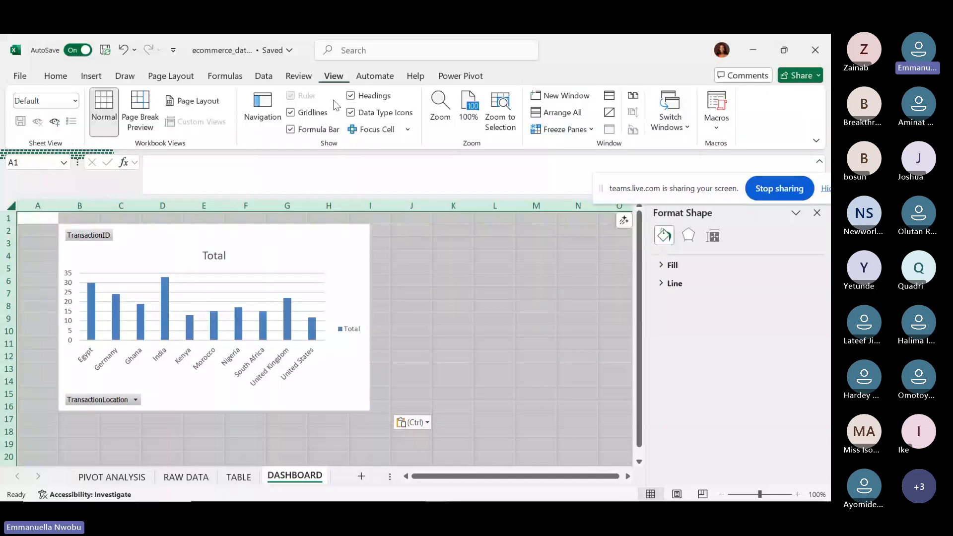
click(330, 110)
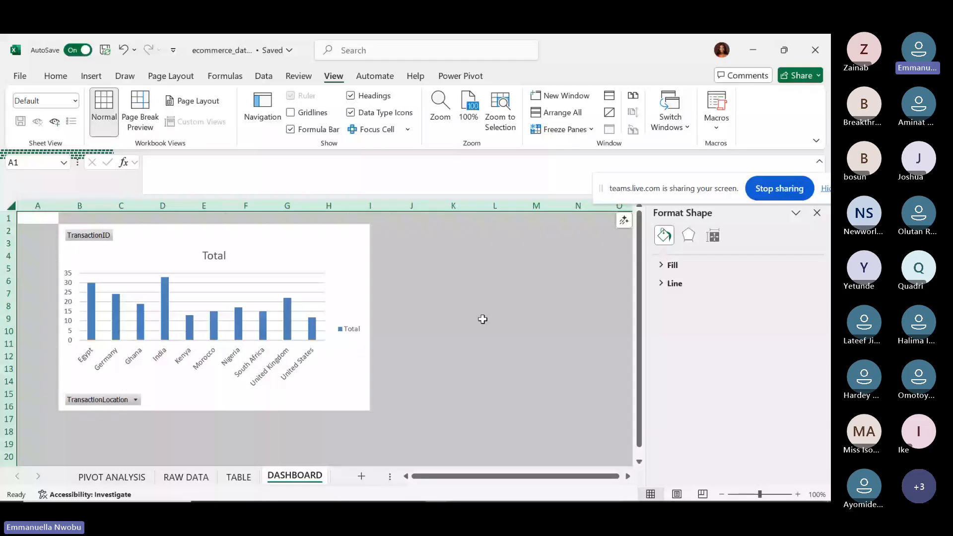
click(482, 320)
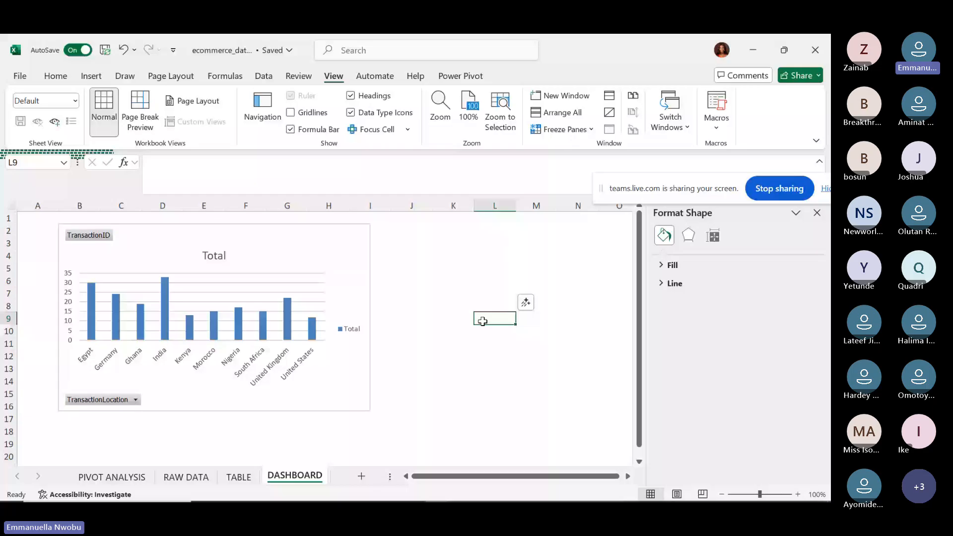
Delete the chart's horizontal gridlines and Total legend, then go to PIVOT ANALYSIS.
click(258, 283)
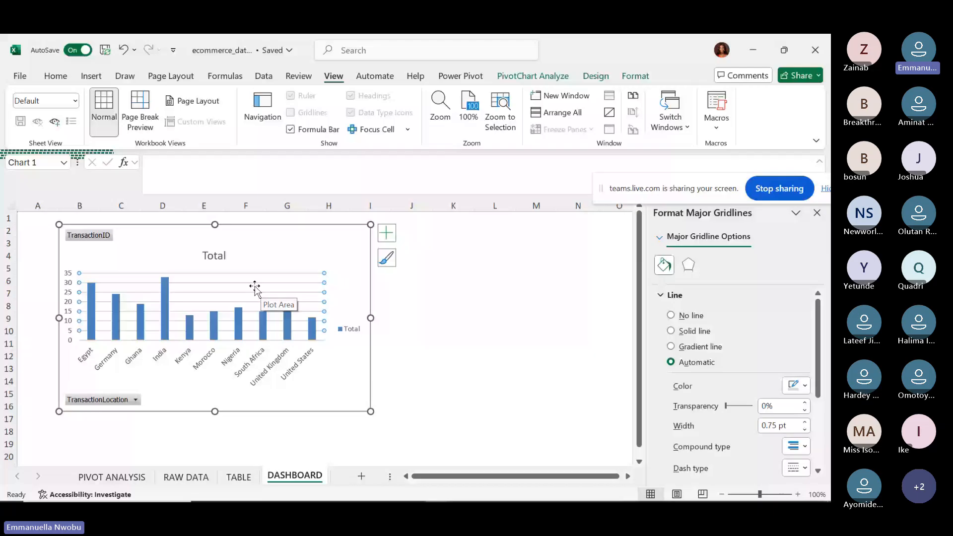
key(Delete)
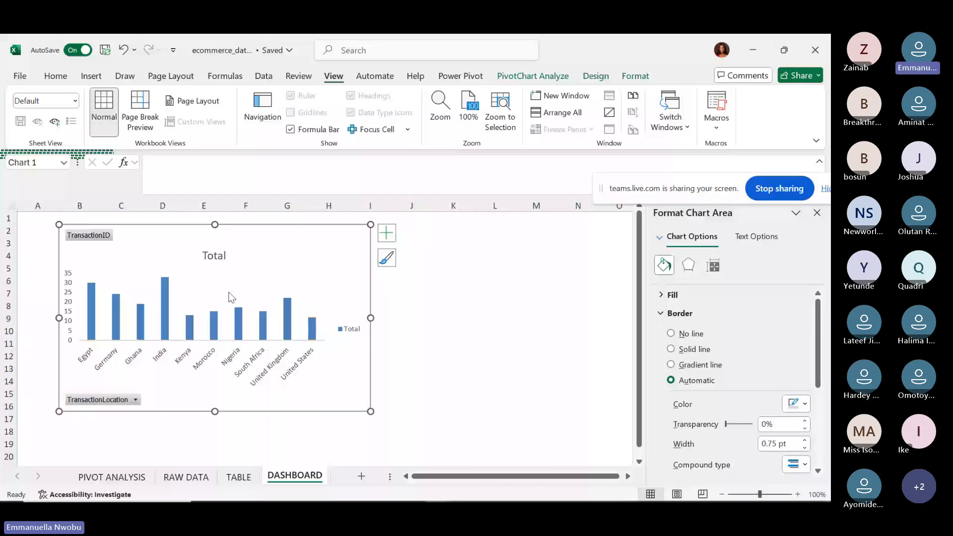
click(350, 335)
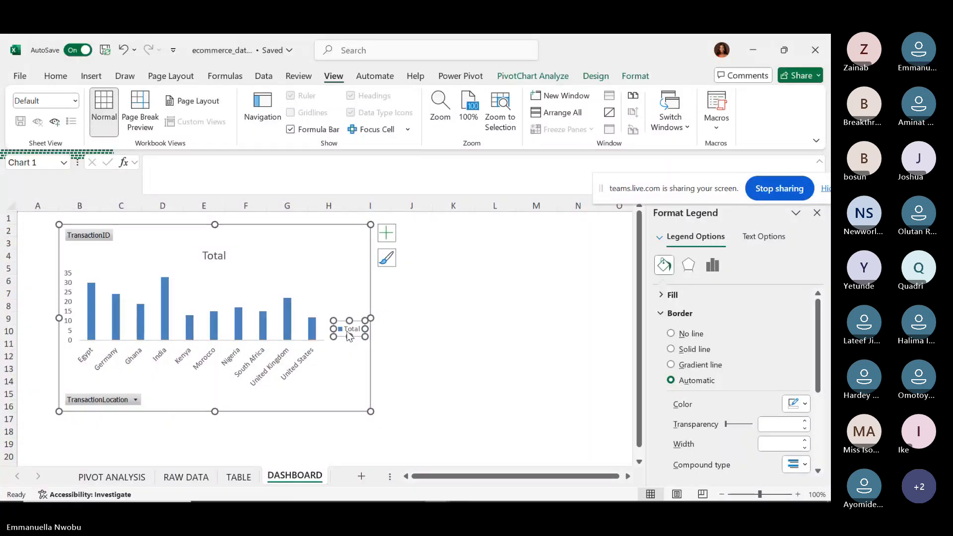
key(Delete)
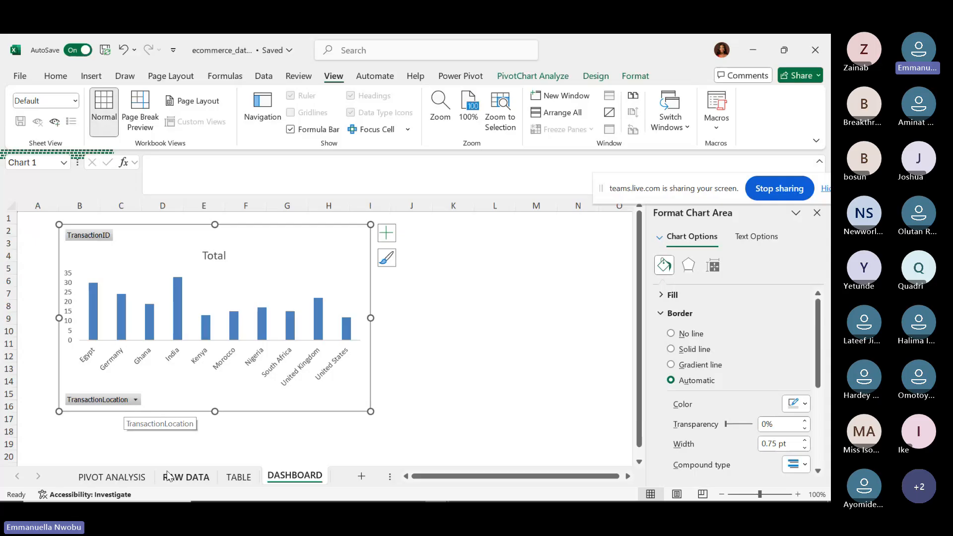
click(105, 477)
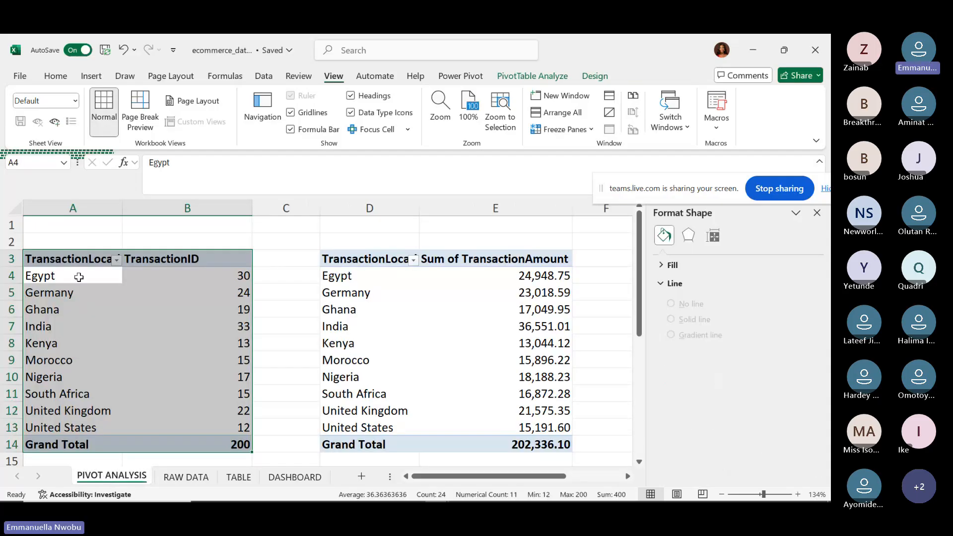
Dismiss the TransactionLocation filter menu and settle back on the DASHBOARD sheet with the chart.
click(116, 260)
key(Escape)
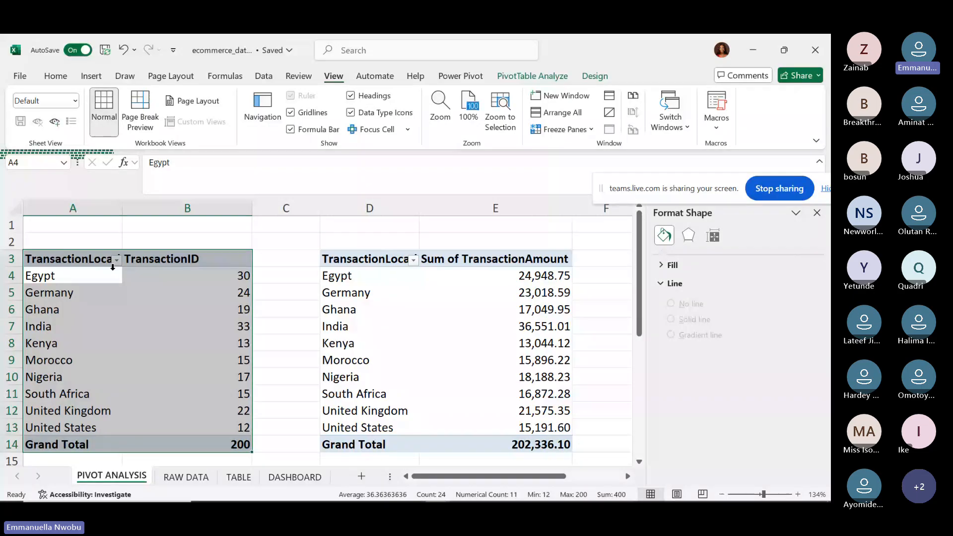
click(295, 477)
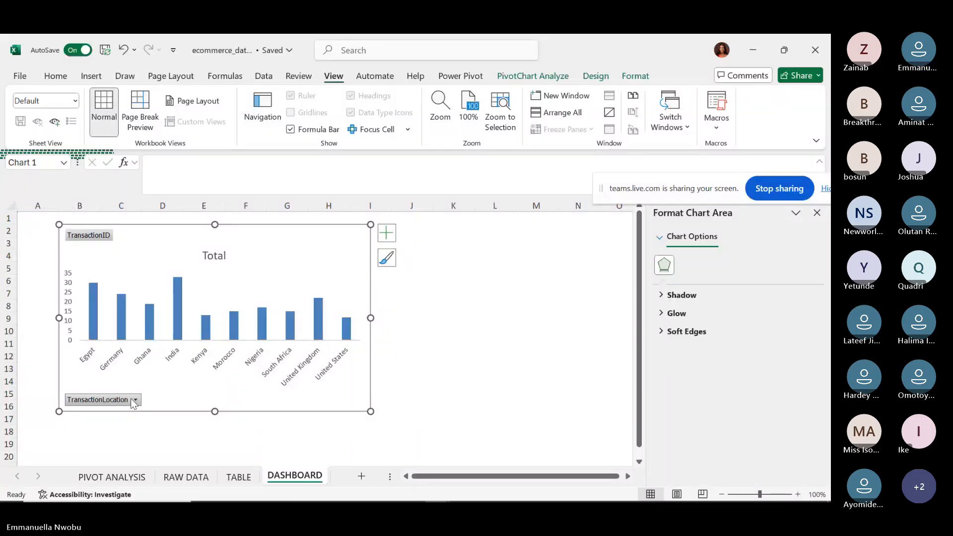
click(124, 477)
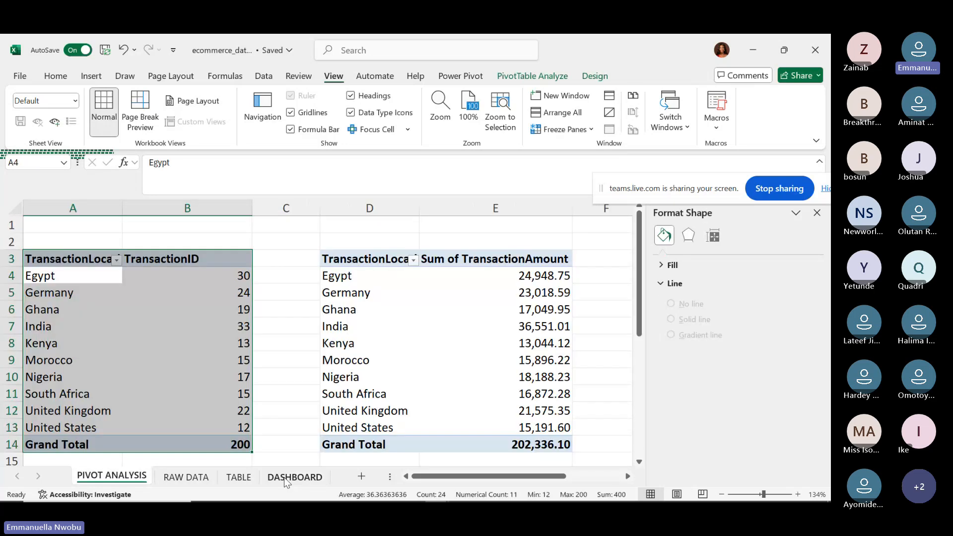
click(287, 480)
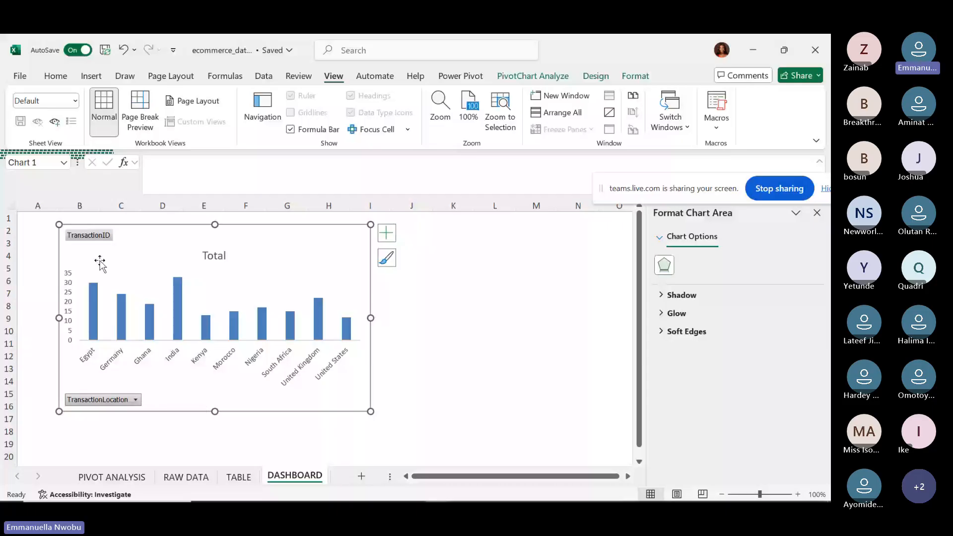
Hide the TransactionLocation axis field button on the PivotChart.
click(597, 76)
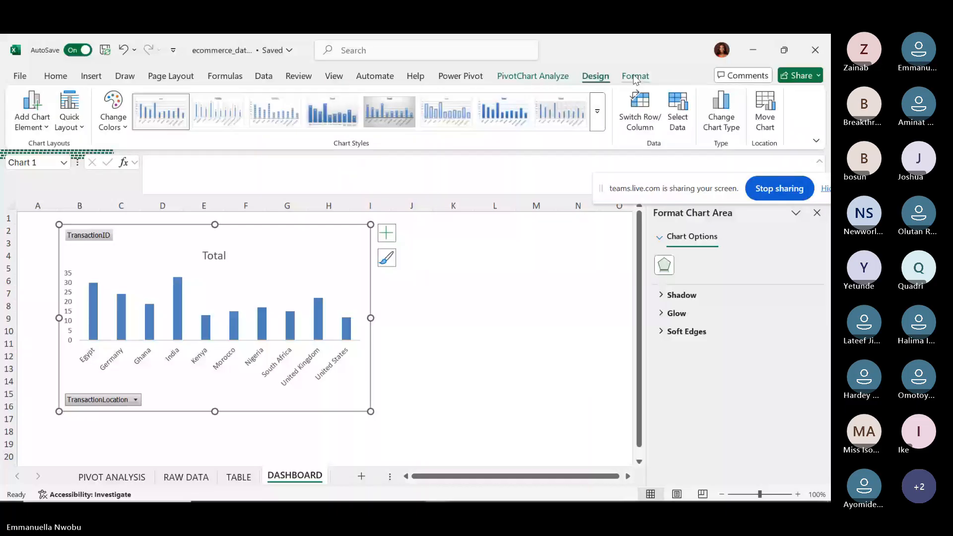
click(634, 77)
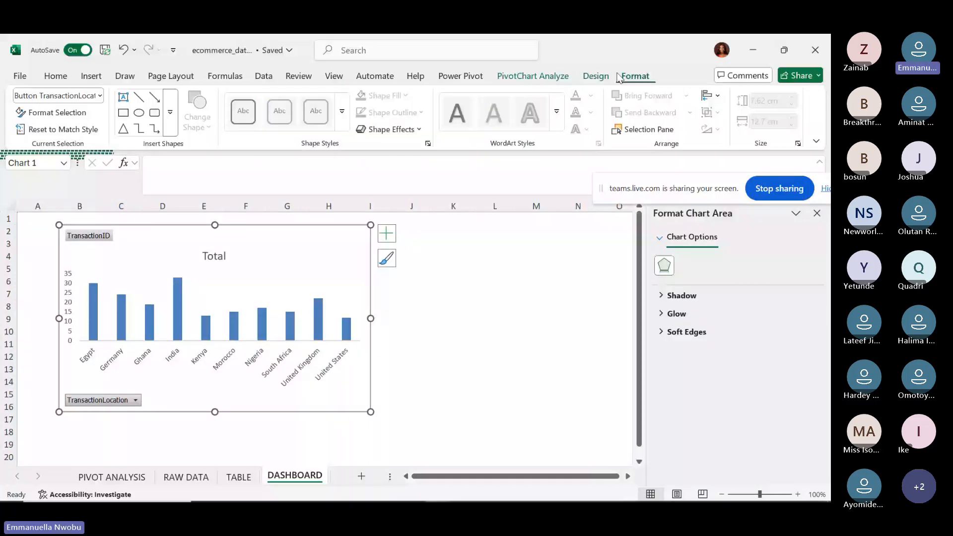
click(543, 77)
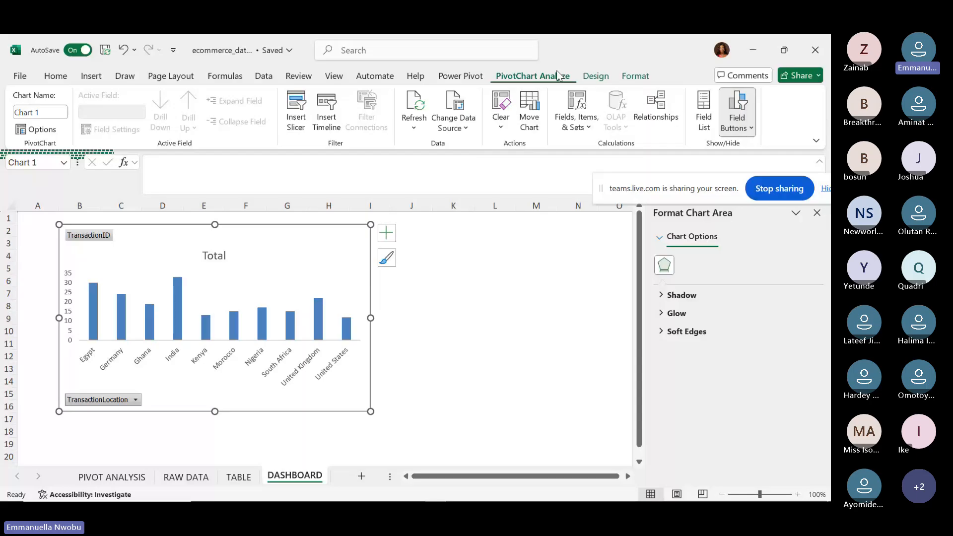
click(747, 129)
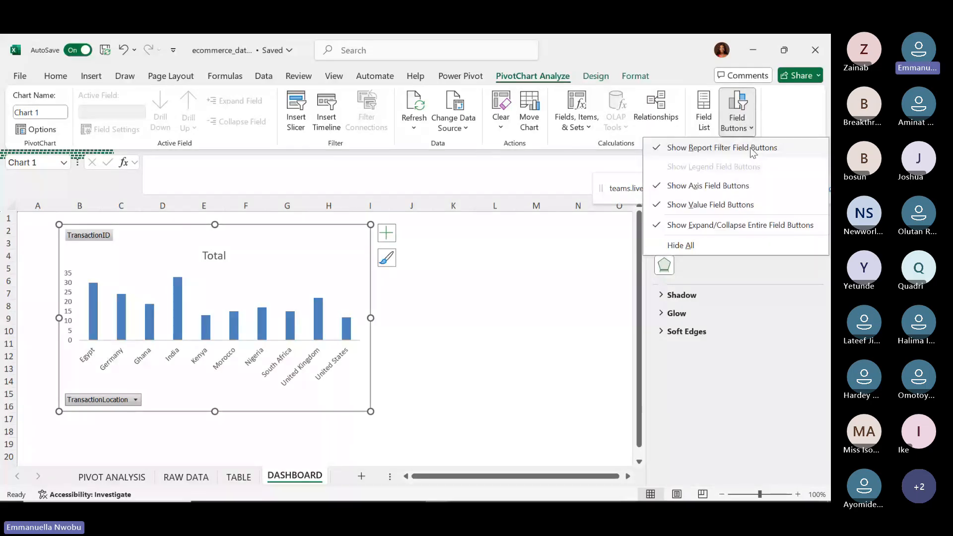
click(687, 186)
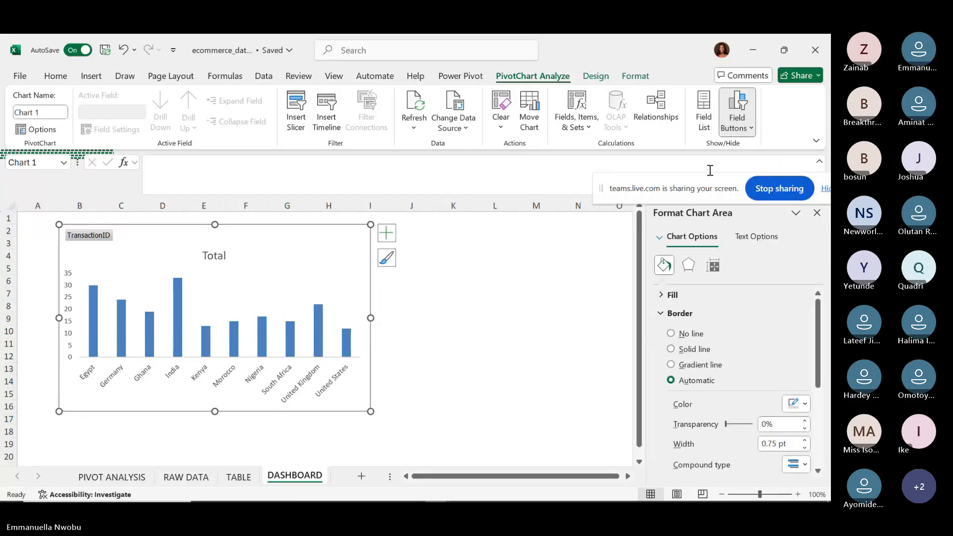
click(739, 132)
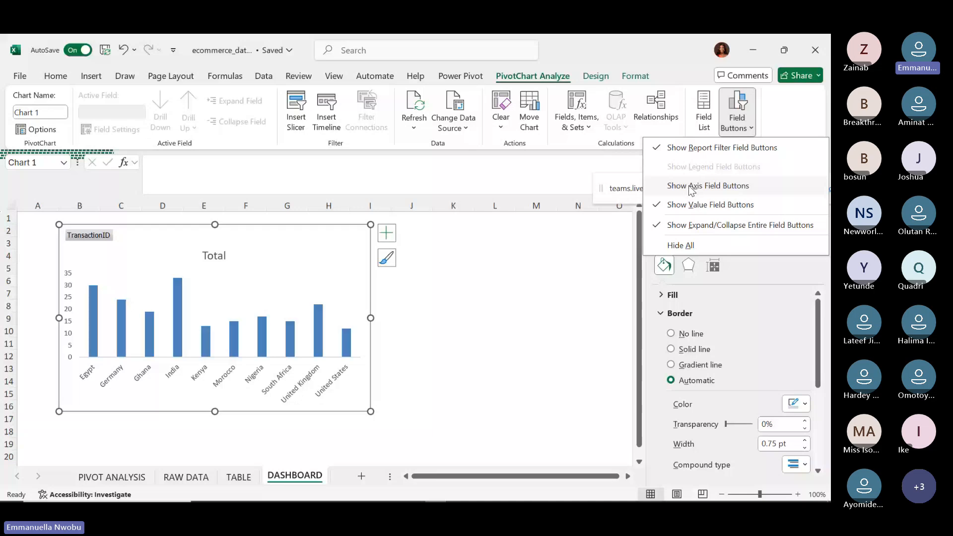
click(691, 187)
click(734, 129)
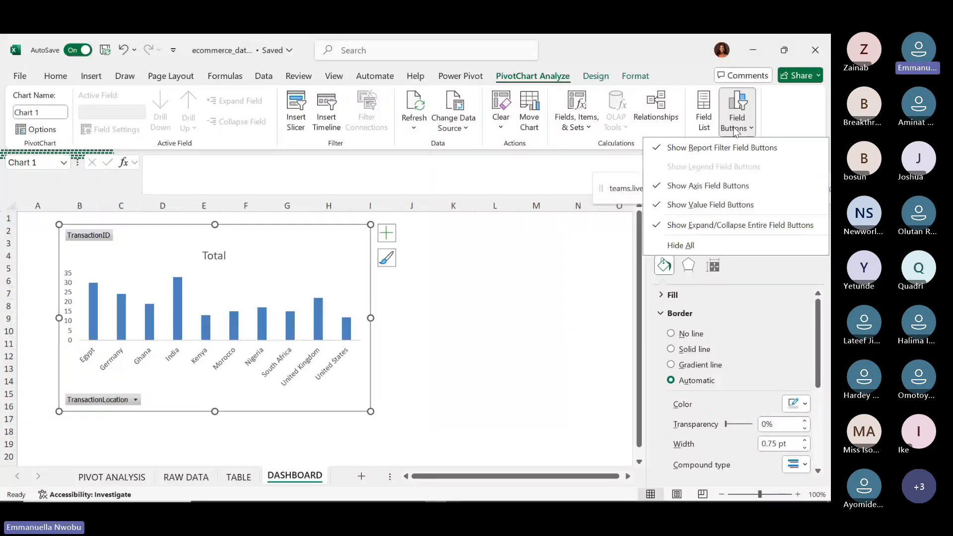
click(697, 187)
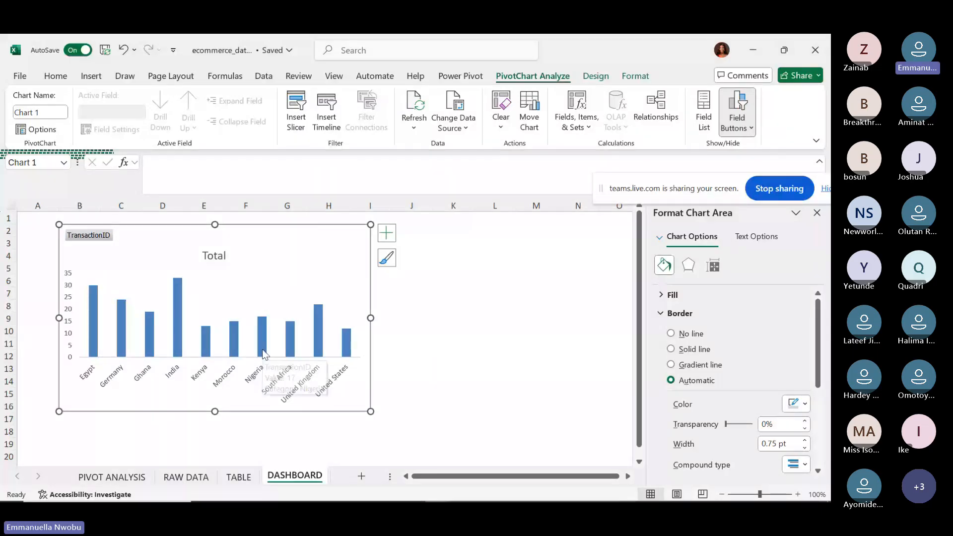
Hide the TransactionID value field button on the PivotChart.
mouse_move(264, 354)
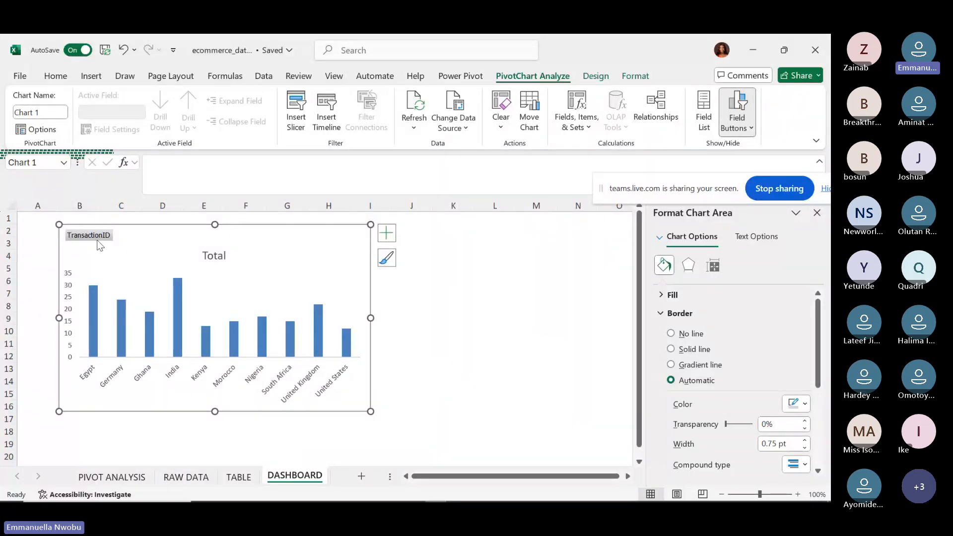
click(748, 128)
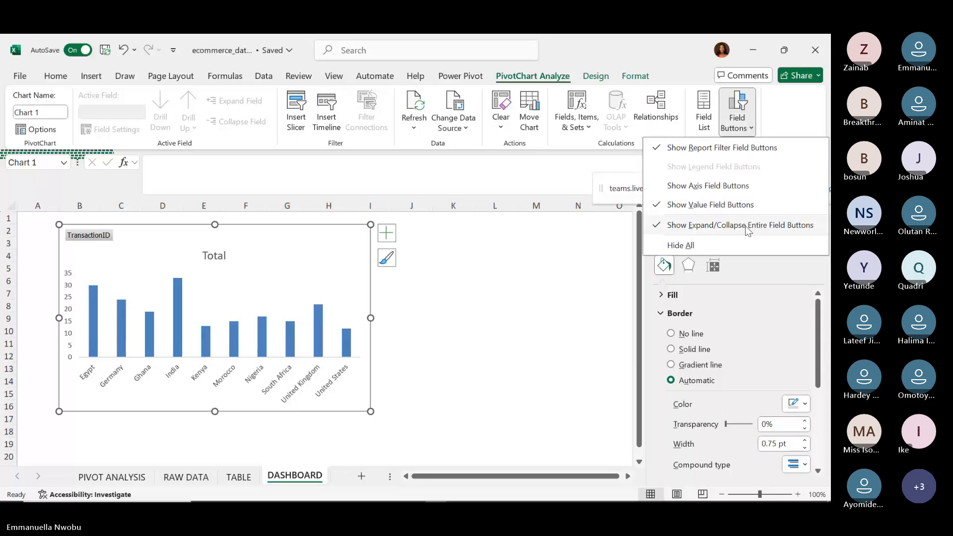
click(686, 210)
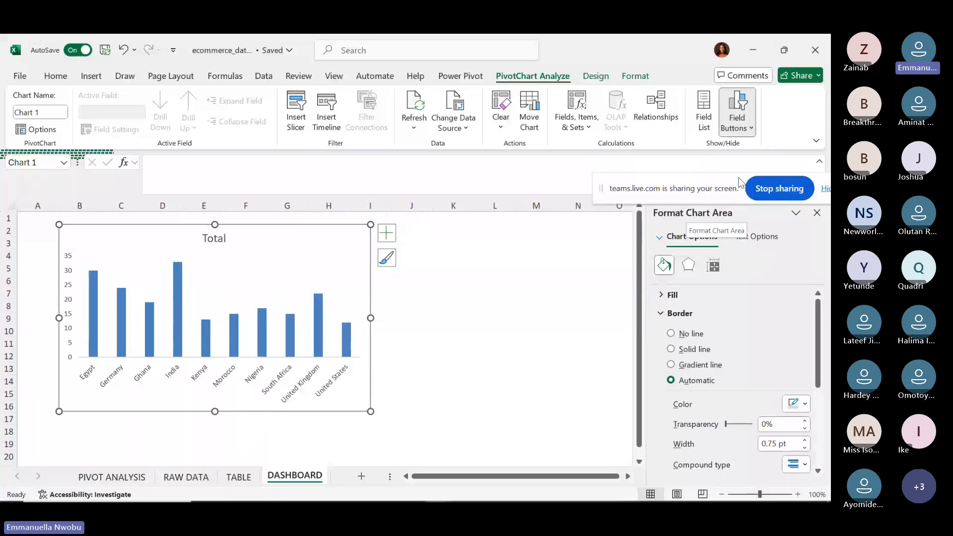
click(748, 128)
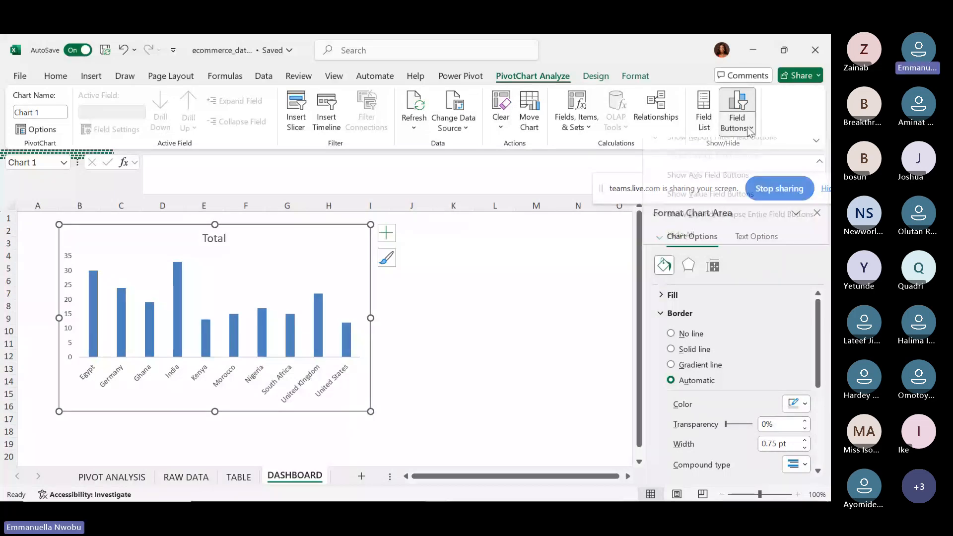
click(749, 129)
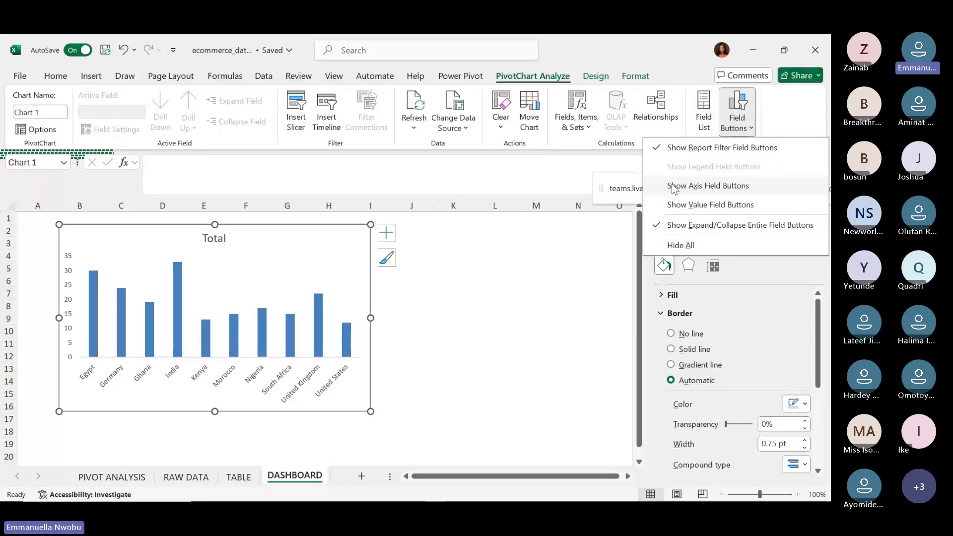
click(661, 227)
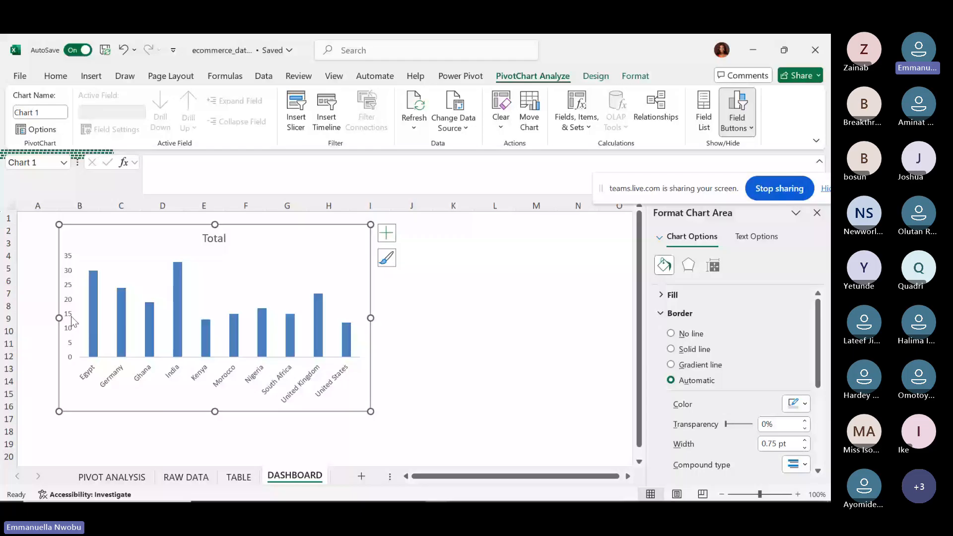
Delete the chart's vertical value axis.
click(92, 292)
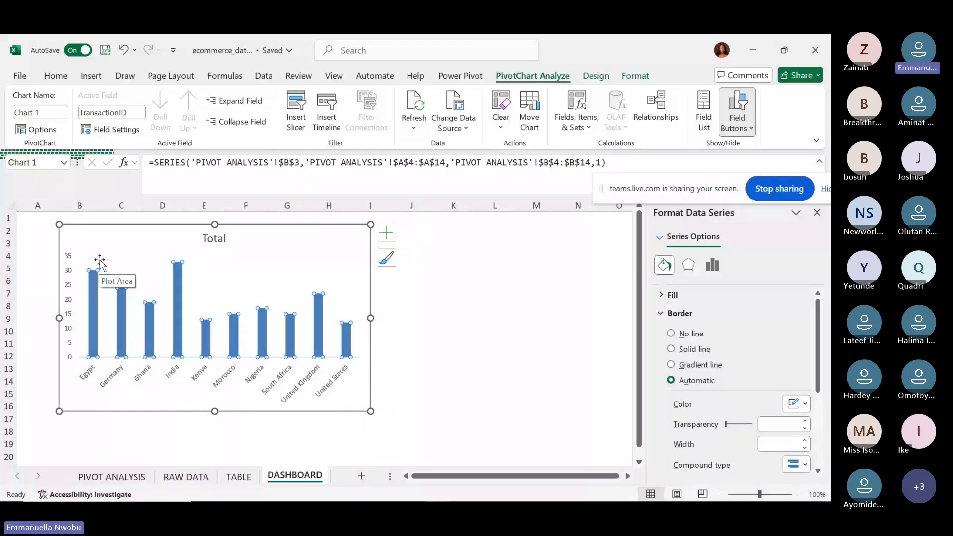
click(67, 279)
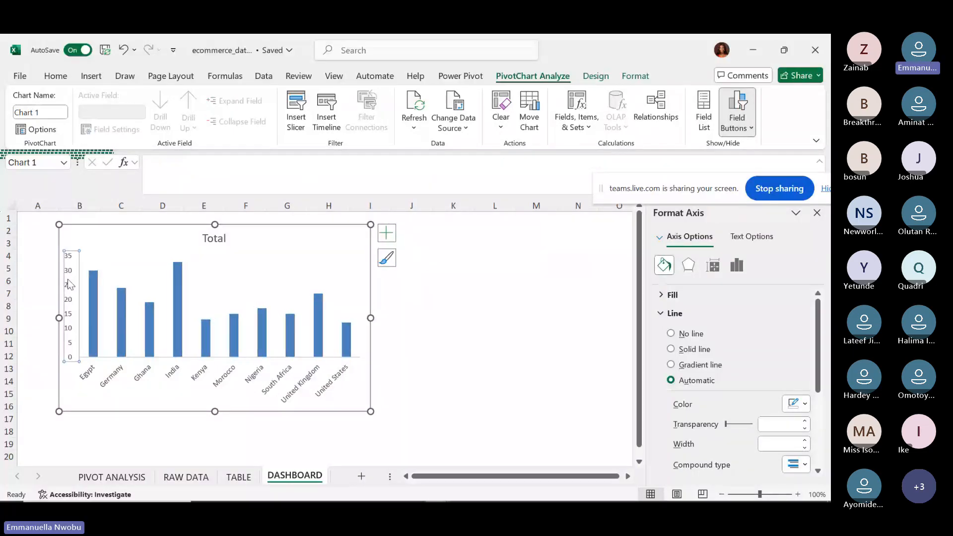
key(Delete)
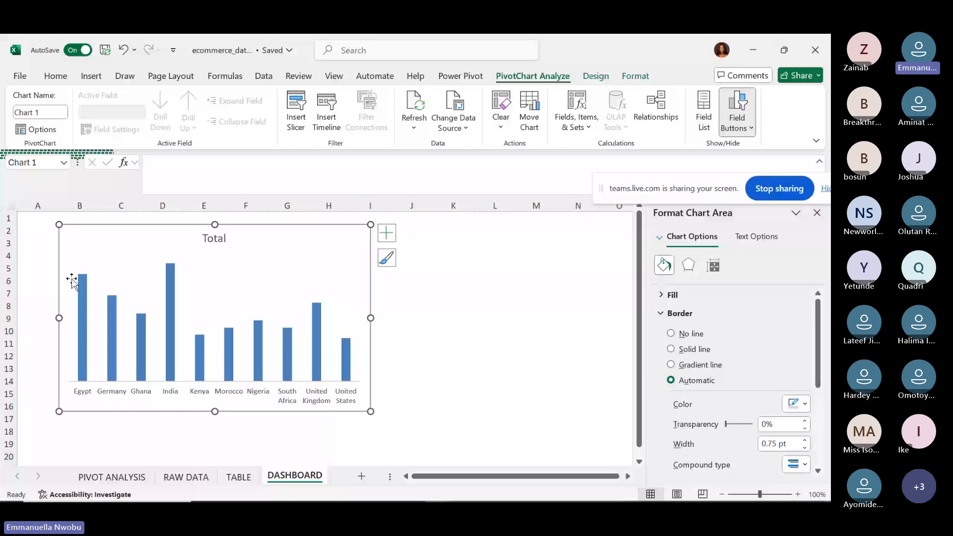
Add data labels to the bars, then delete them so the bars stay unlabelled.
click(82, 298)
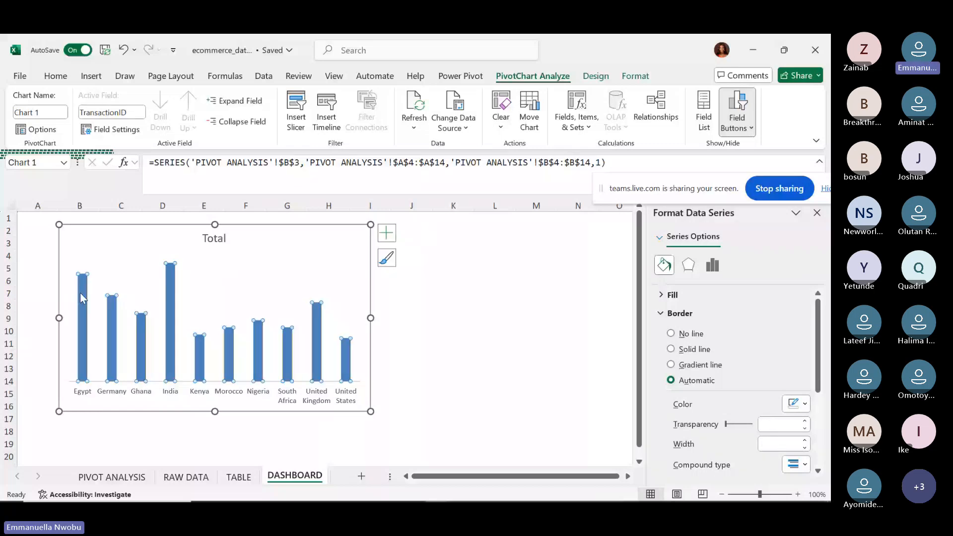
right_click(81, 293)
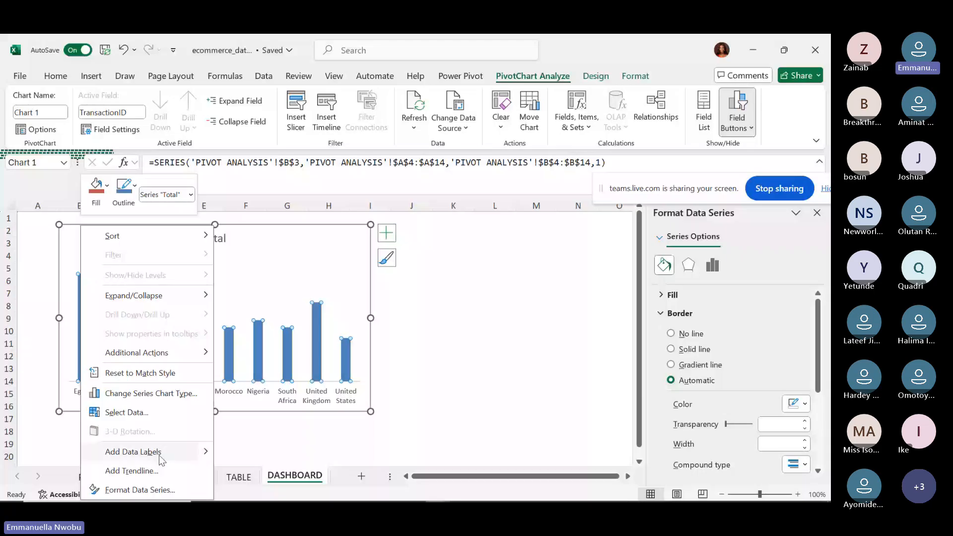
mouse_move(205, 460)
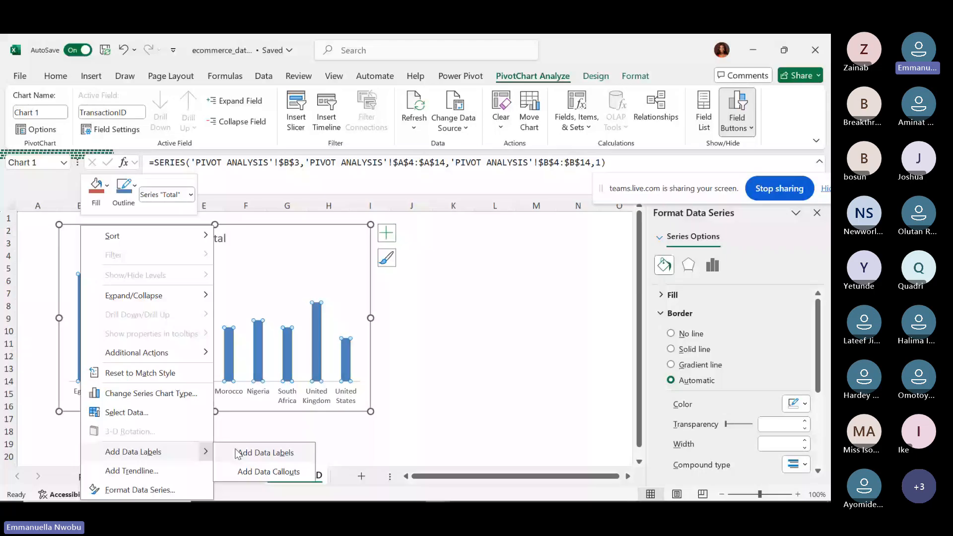
click(238, 453)
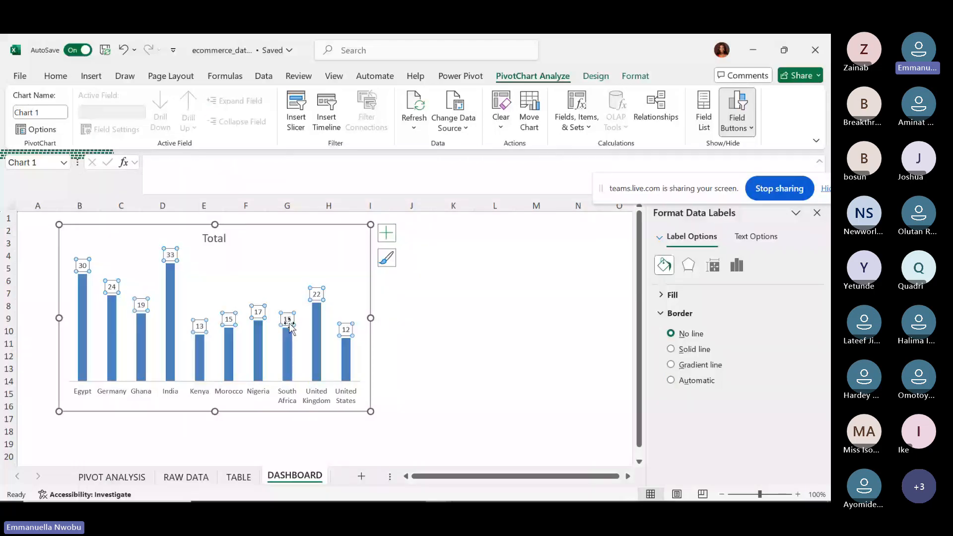
click(287, 347)
right_click(287, 346)
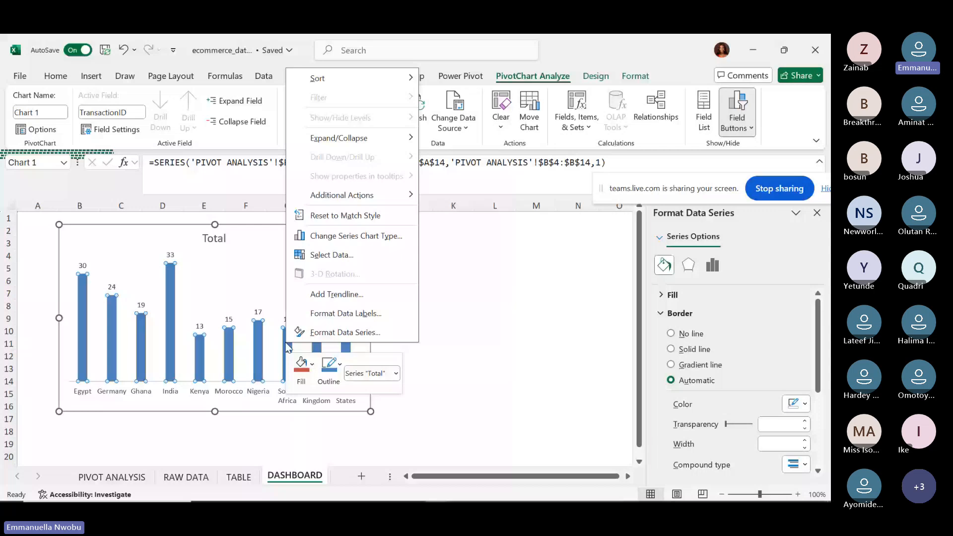
key(Escape)
click(258, 311)
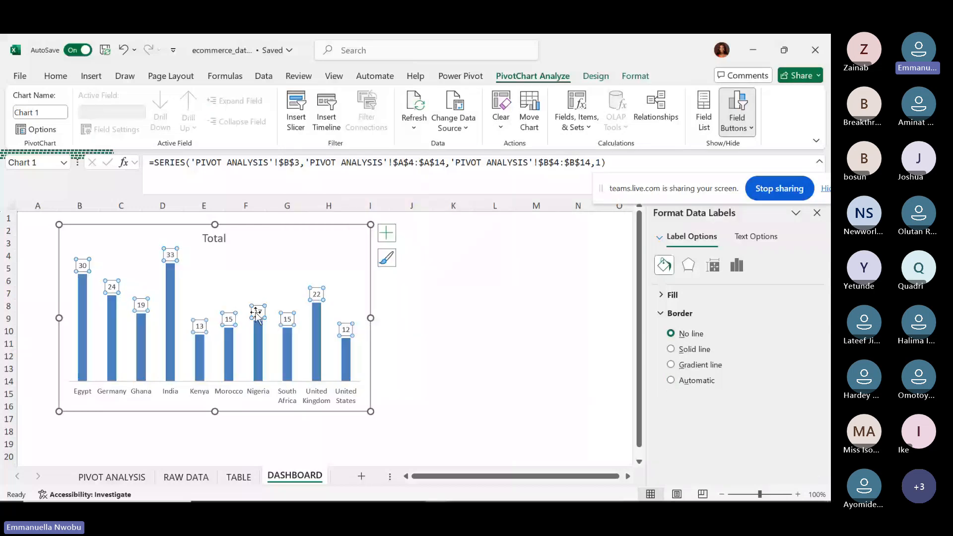
key(Delete)
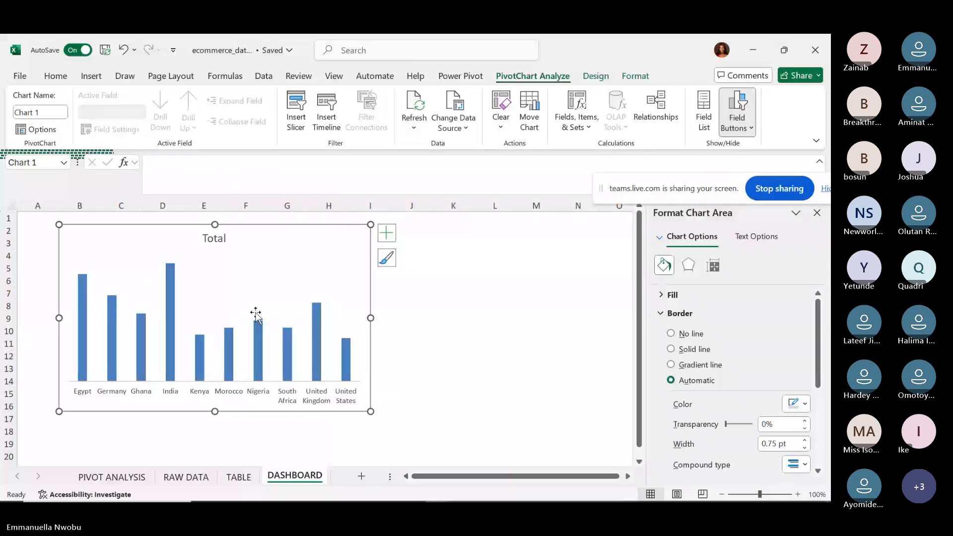
Widen the chart to the right and replace the callouts with plain value labels on every bar.
click(260, 353)
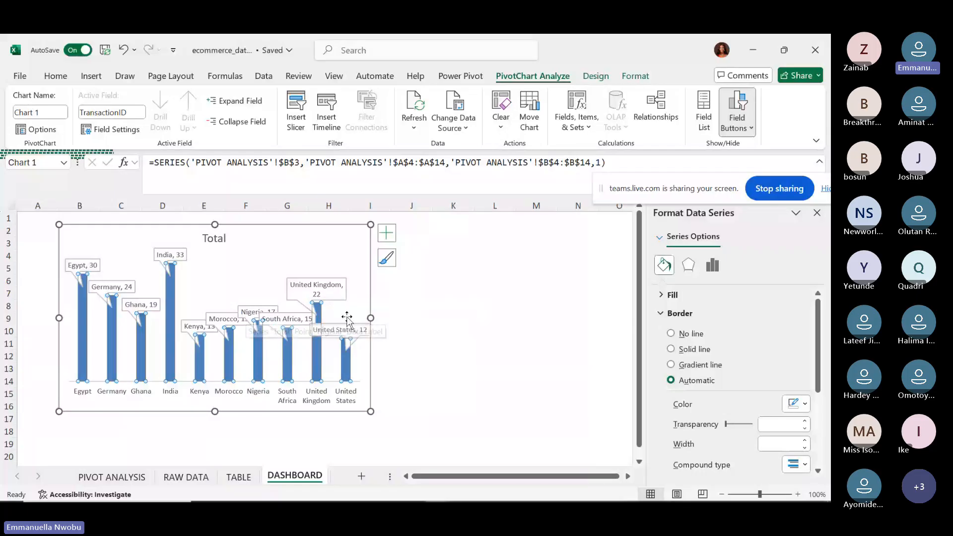
drag(370, 318, 483, 321)
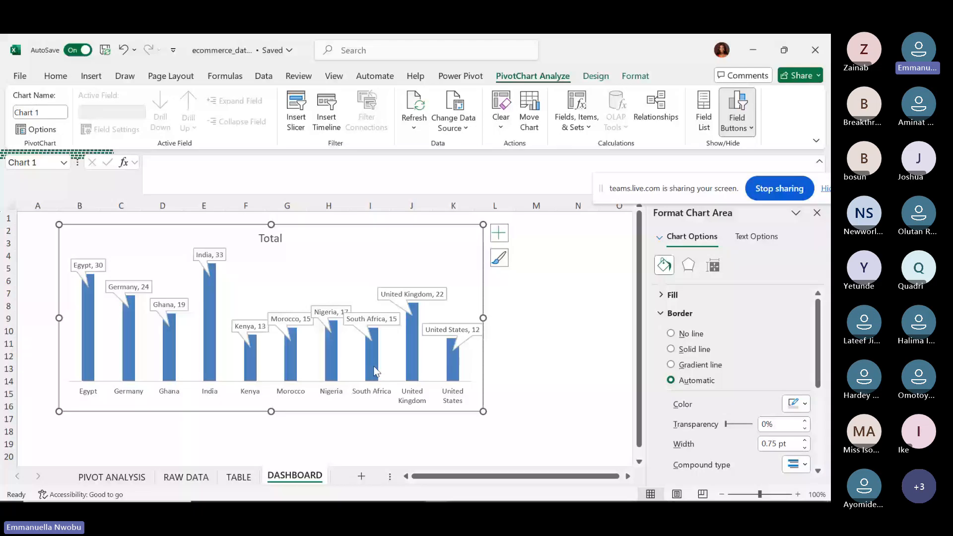
click(400, 300)
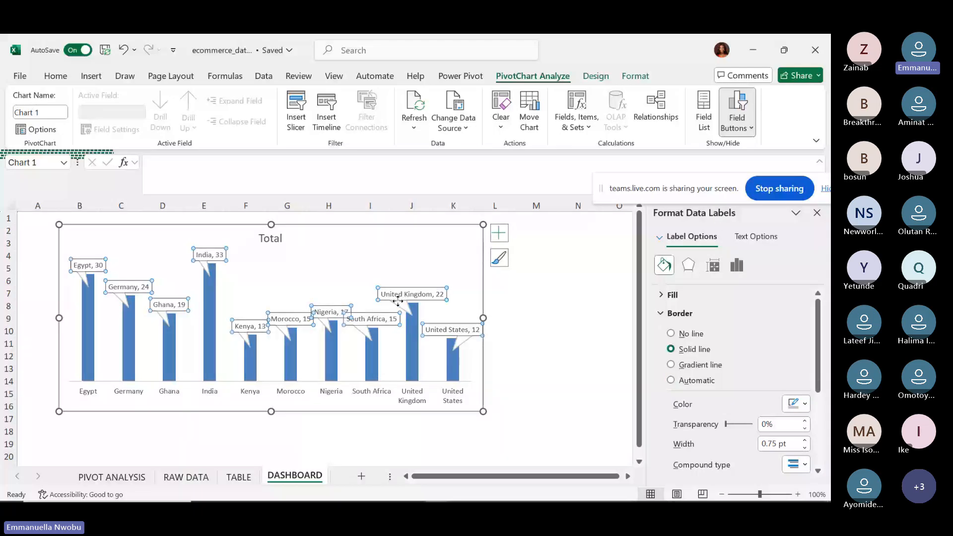
right_click(411, 310)
mouse_move(539, 267)
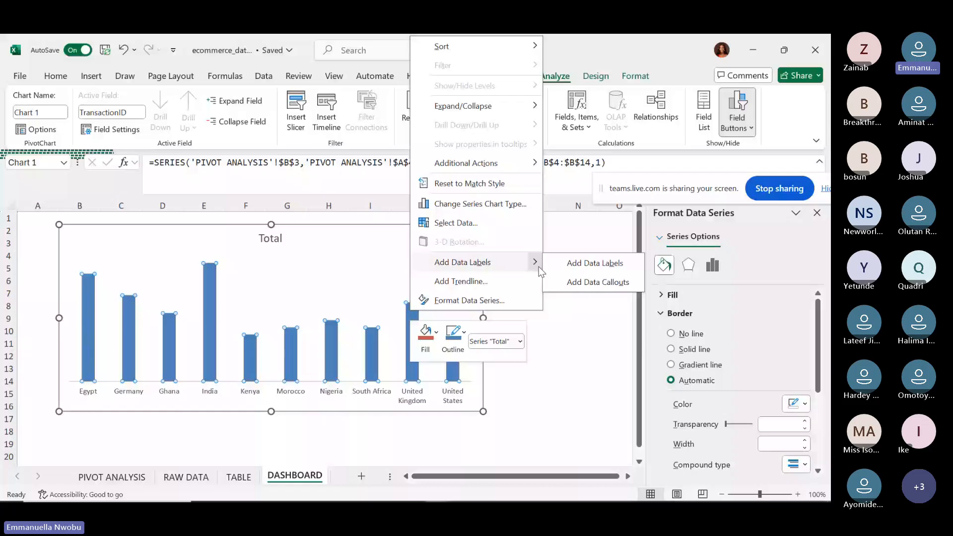
click(576, 267)
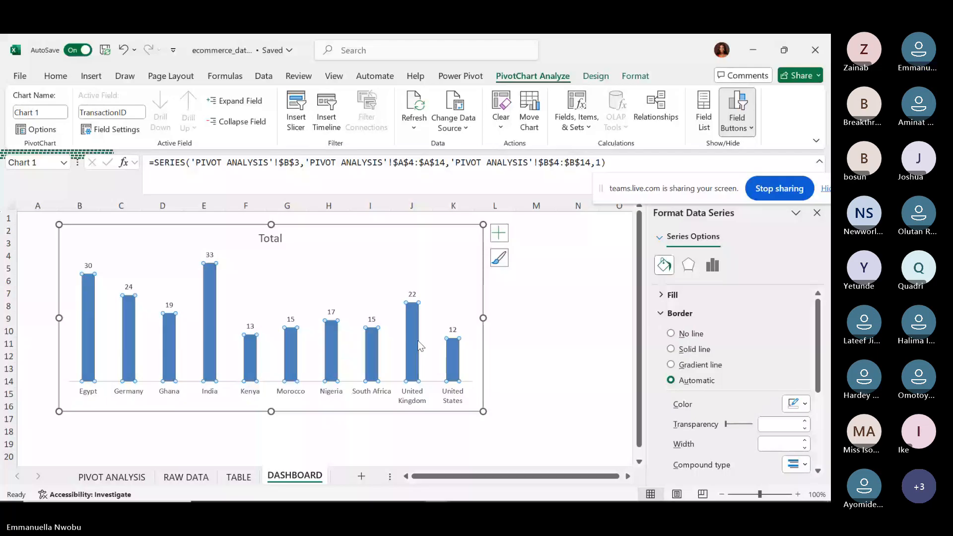
mouse_move(418, 347)
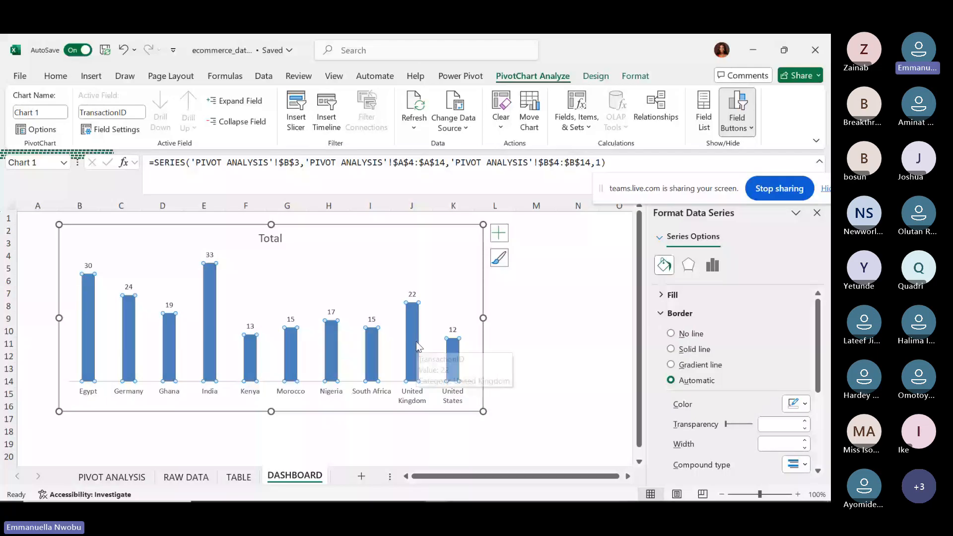
right_click(418, 347)
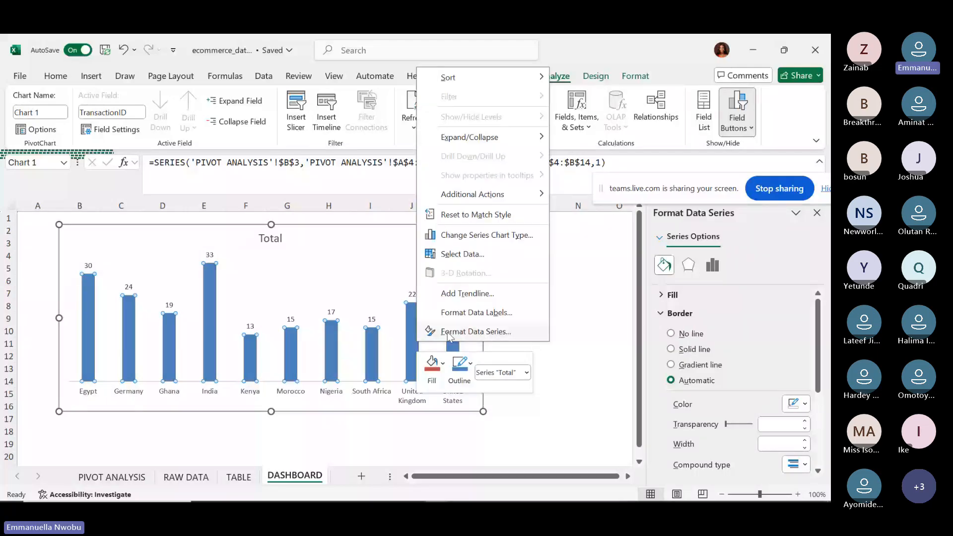
Select the whole bar series and show its Series Options, with gap width at 219%.
click(450, 332)
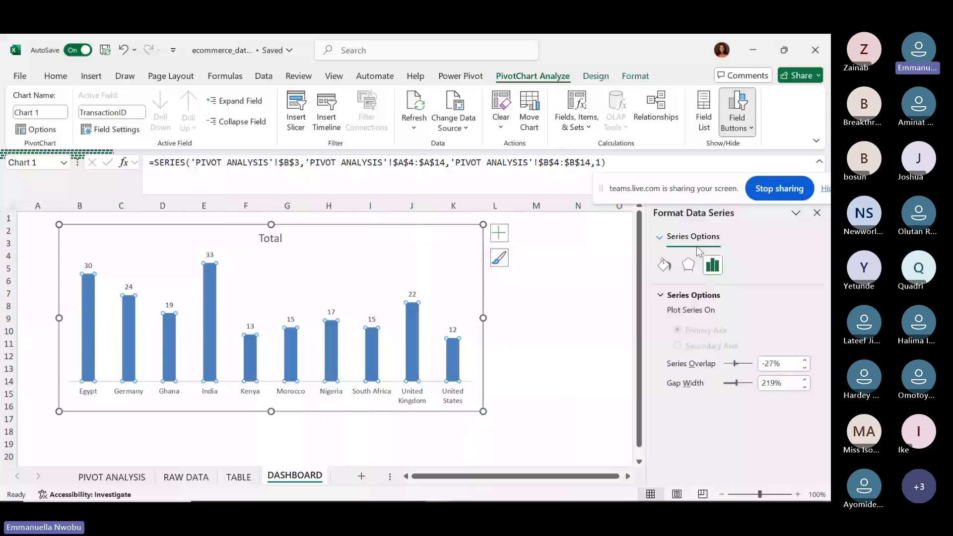
click(451, 330)
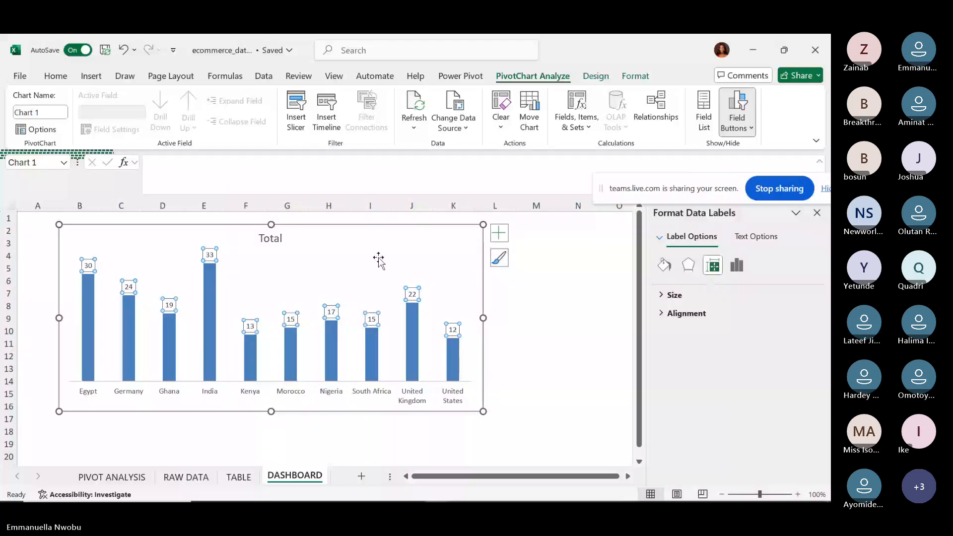
click(270, 239)
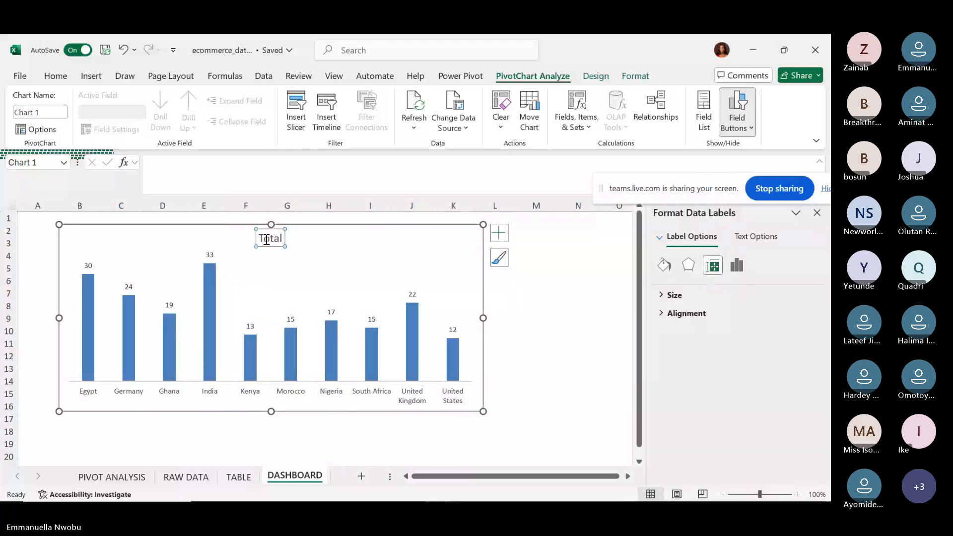
click(413, 296)
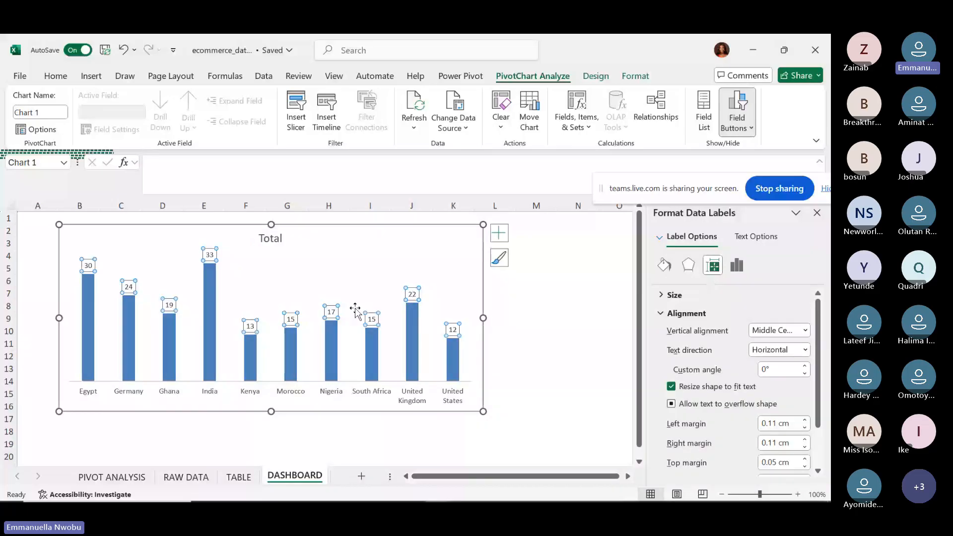
click(270, 239)
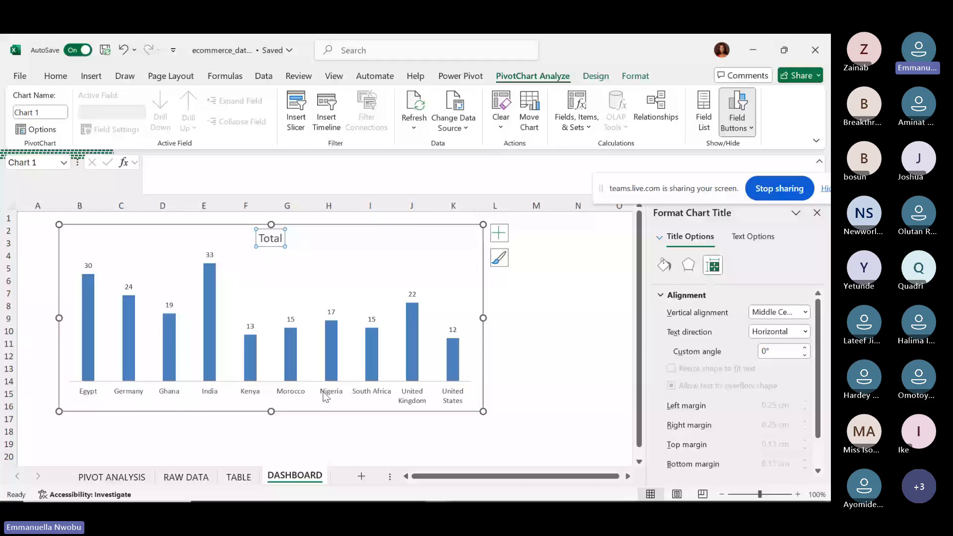
click(330, 396)
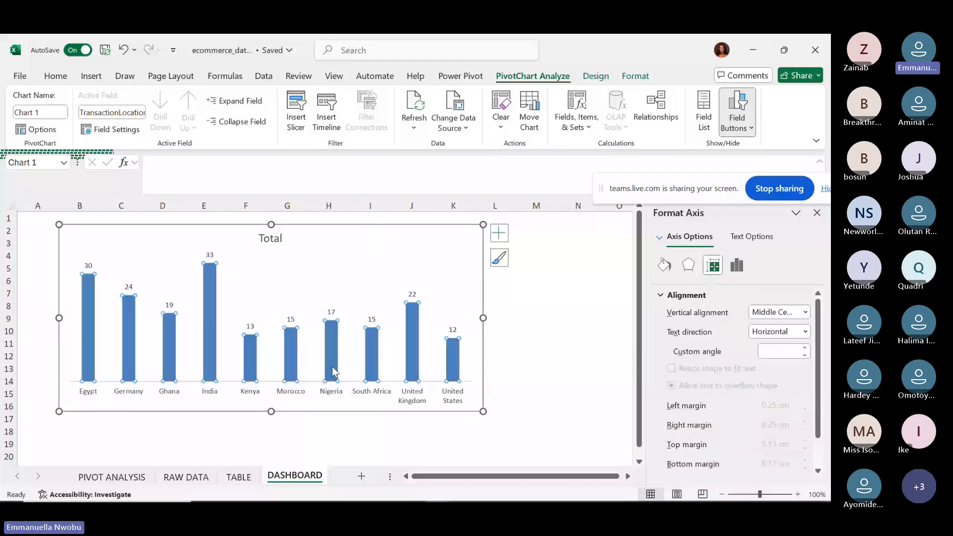
click(332, 372)
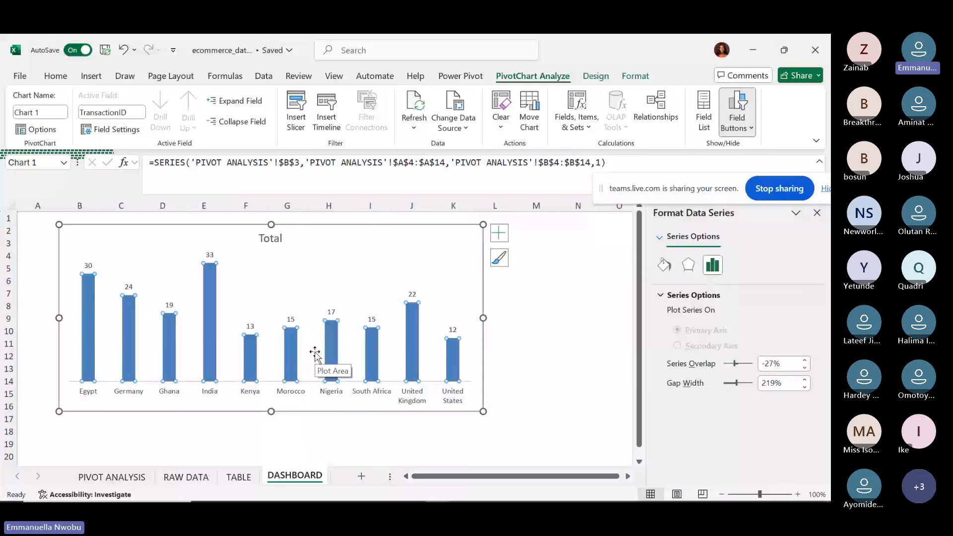
click(332, 356)
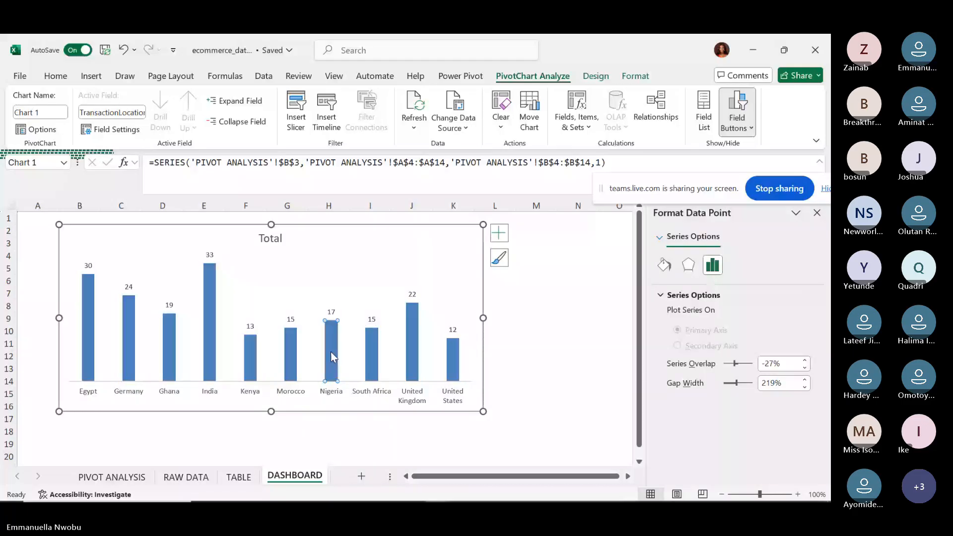
click(382, 346)
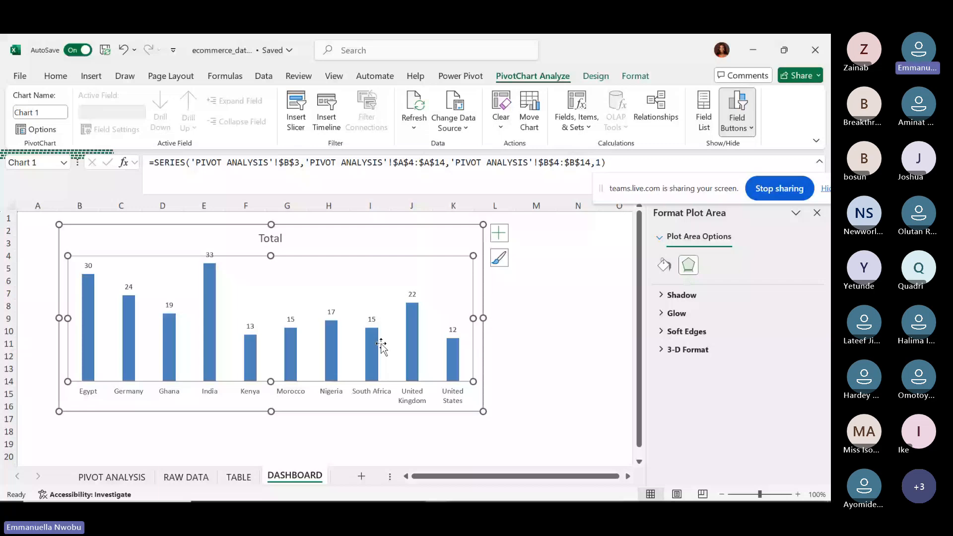
click(198, 335)
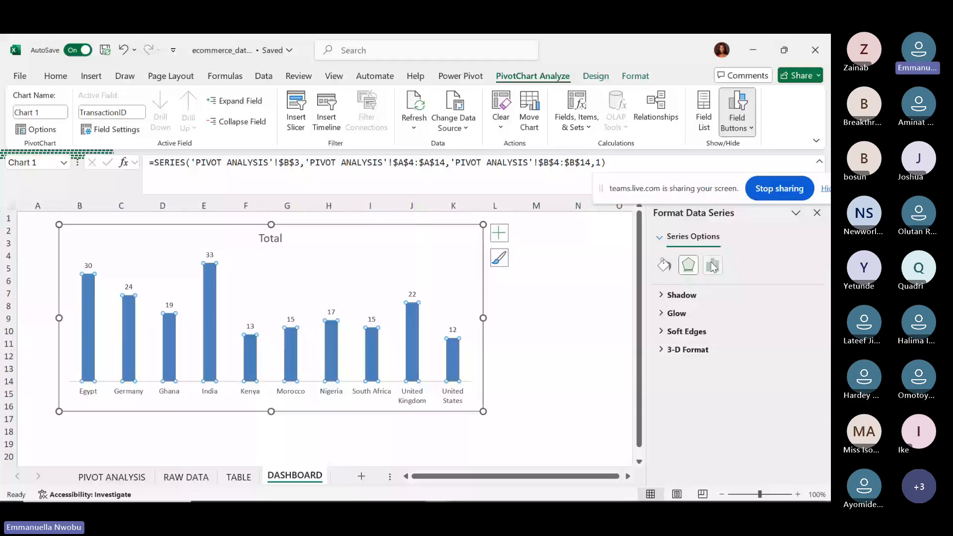
click(712, 266)
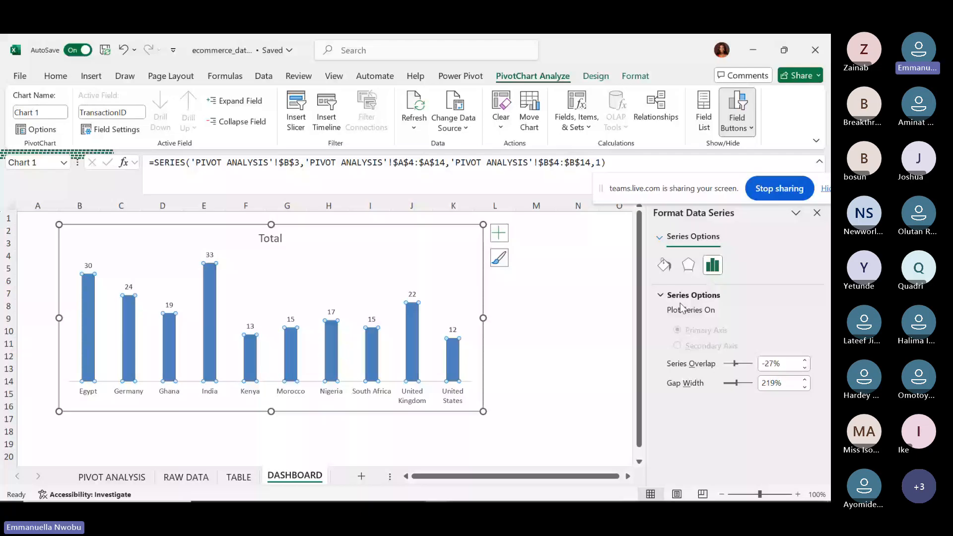
Change the bars' gap width from 219% to 30%.
click(774, 383)
key(BackSpace)
key(BackSpace)
key(BackSpace)
text(300)
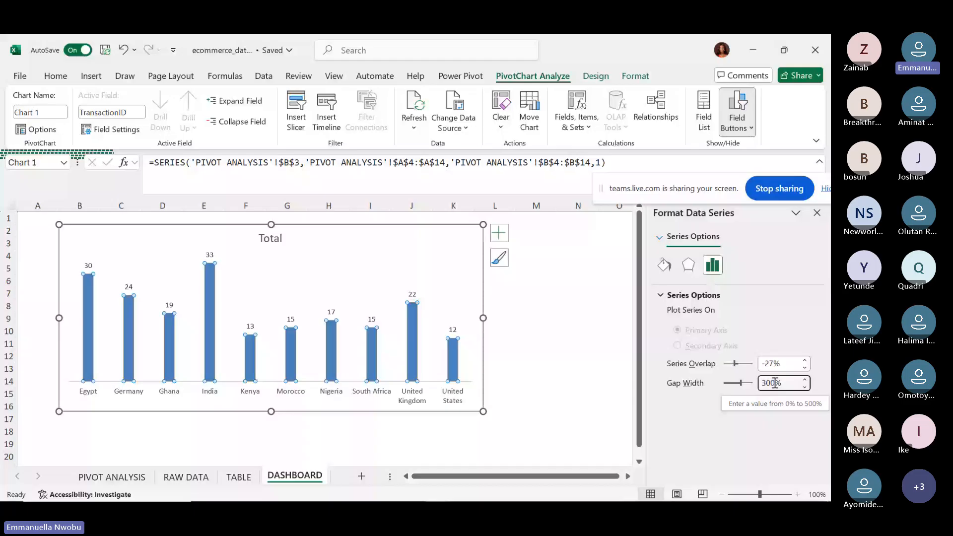
key(BackSpace)
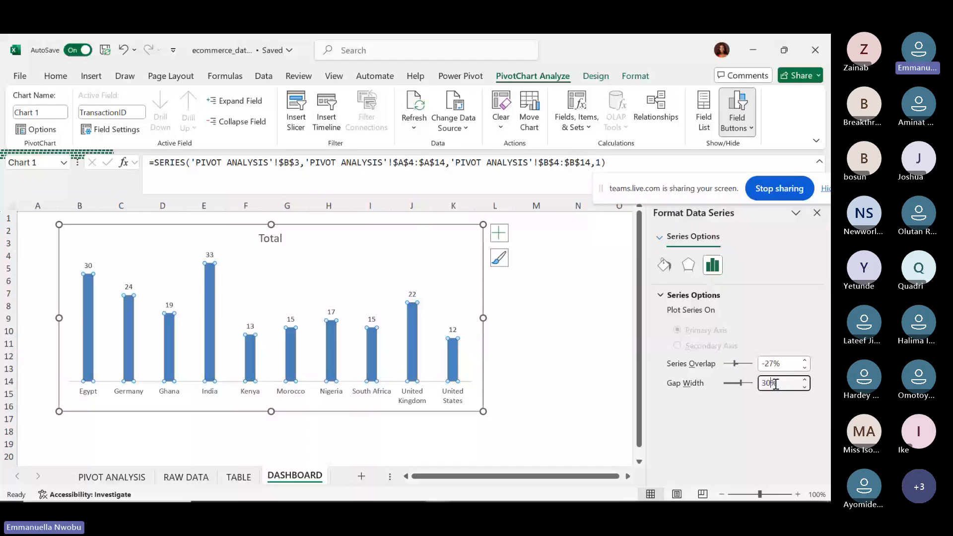
key(Return)
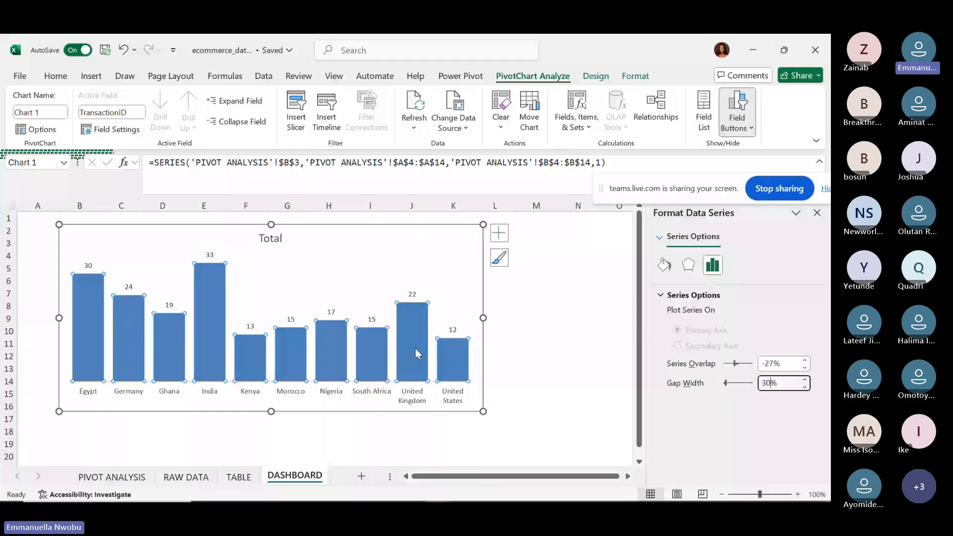
mouse_move(410, 360)
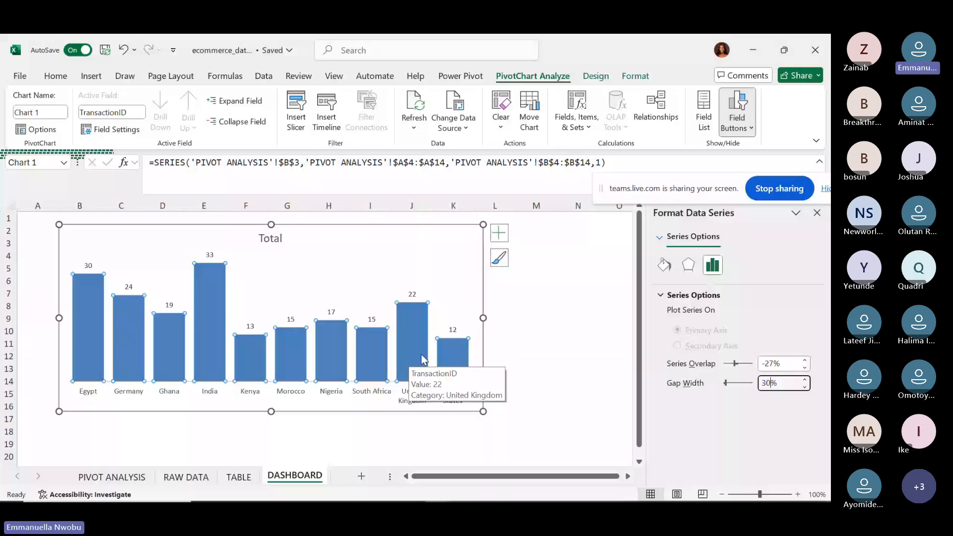
Under Fill & Line, set the bar series fill to Solid fill after briefly trying No fill.
click(663, 268)
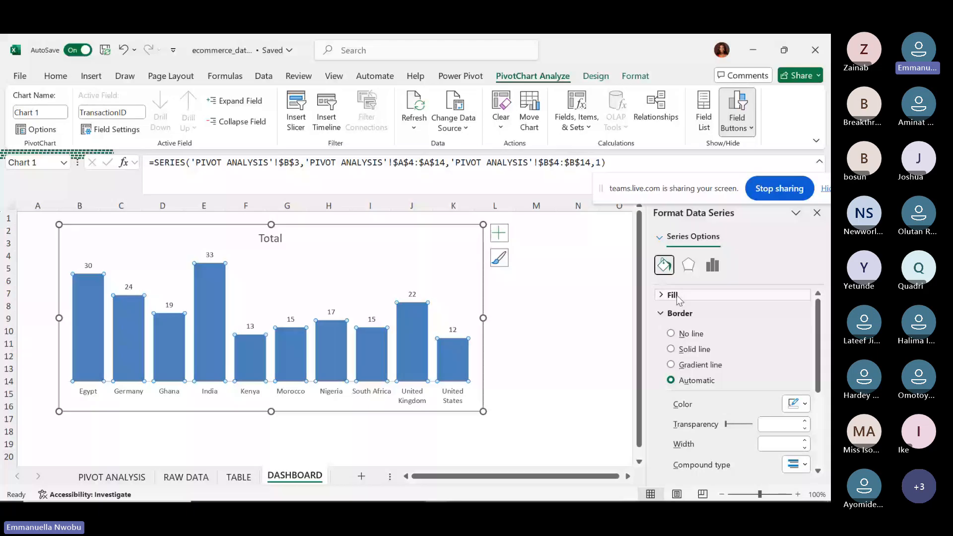
click(673, 294)
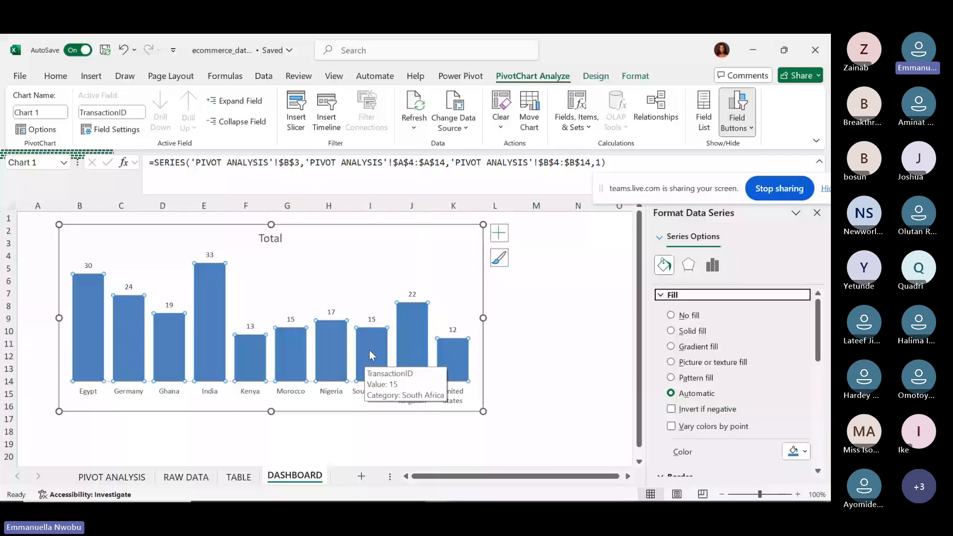
click(671, 316)
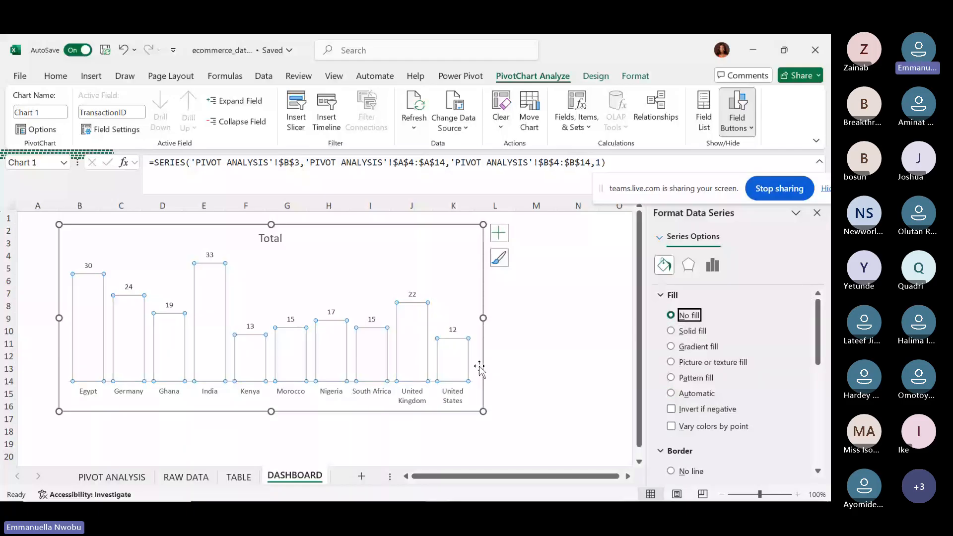
click(672, 331)
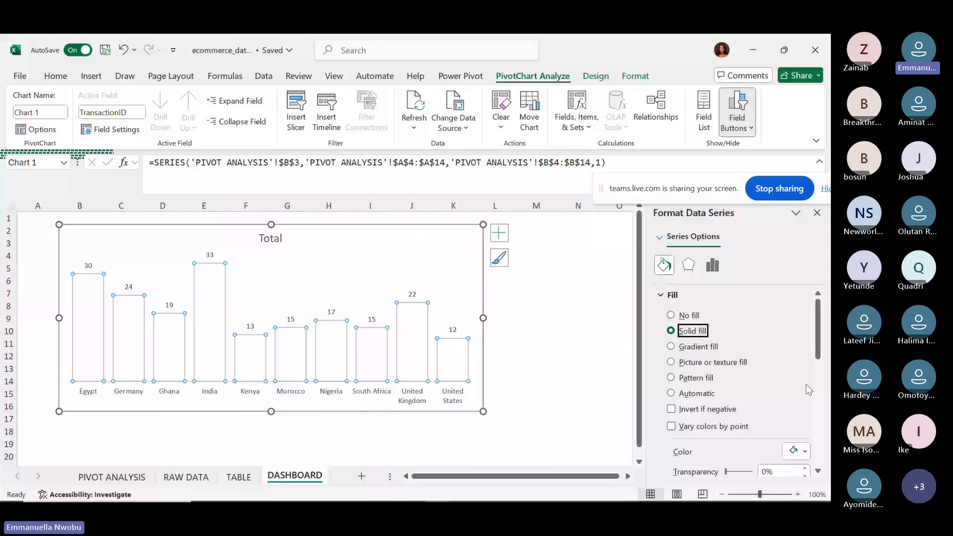
click(671, 315)
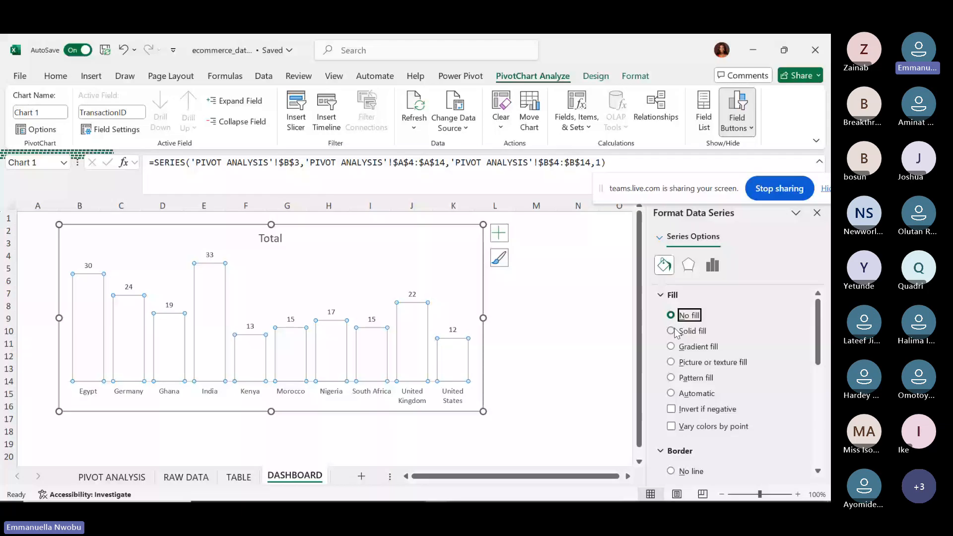
click(671, 331)
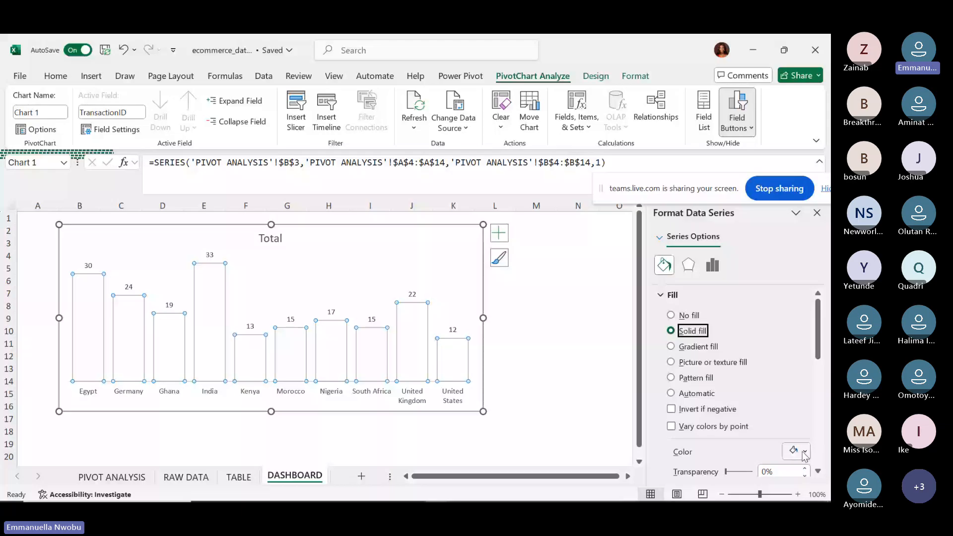
click(804, 453)
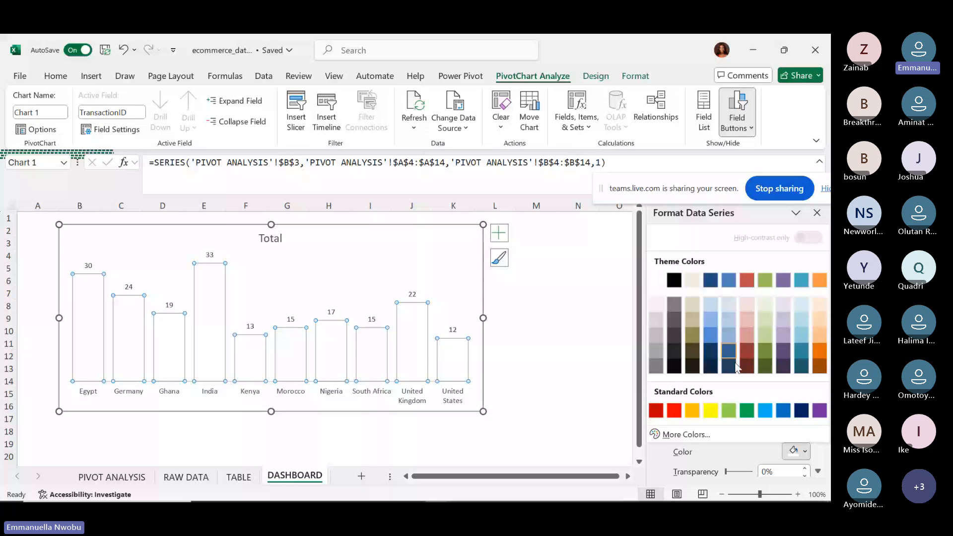
Fill the bars purple first, then change them to a dark teal theme colour.
click(783, 280)
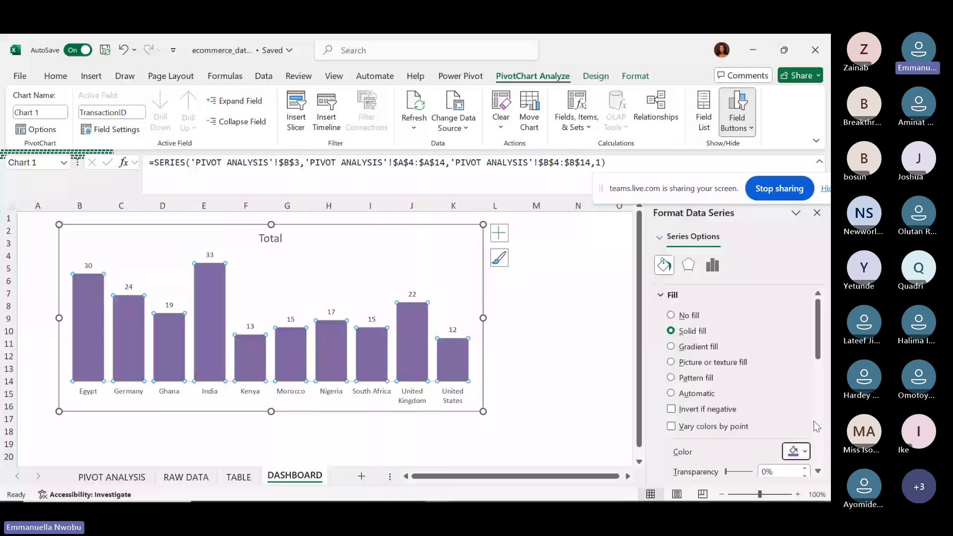
click(807, 449)
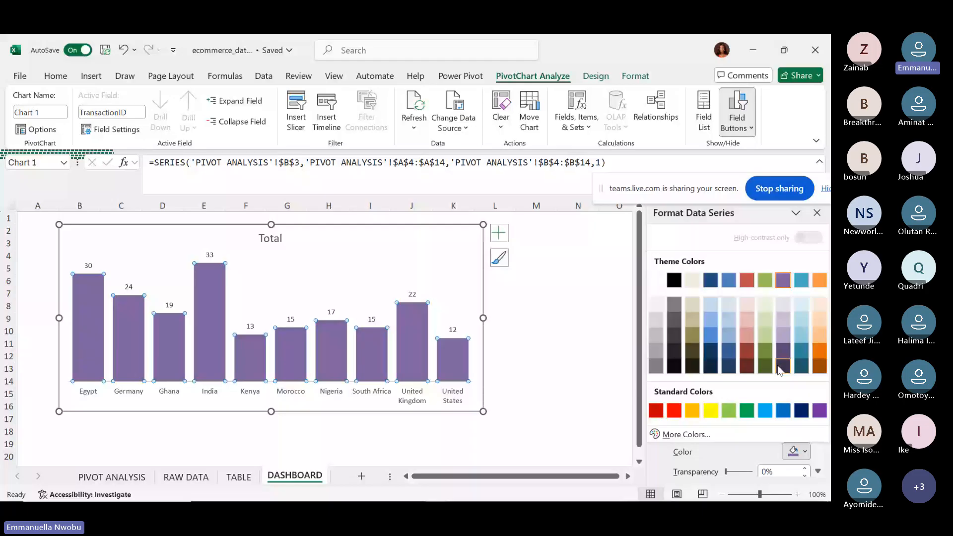
click(801, 366)
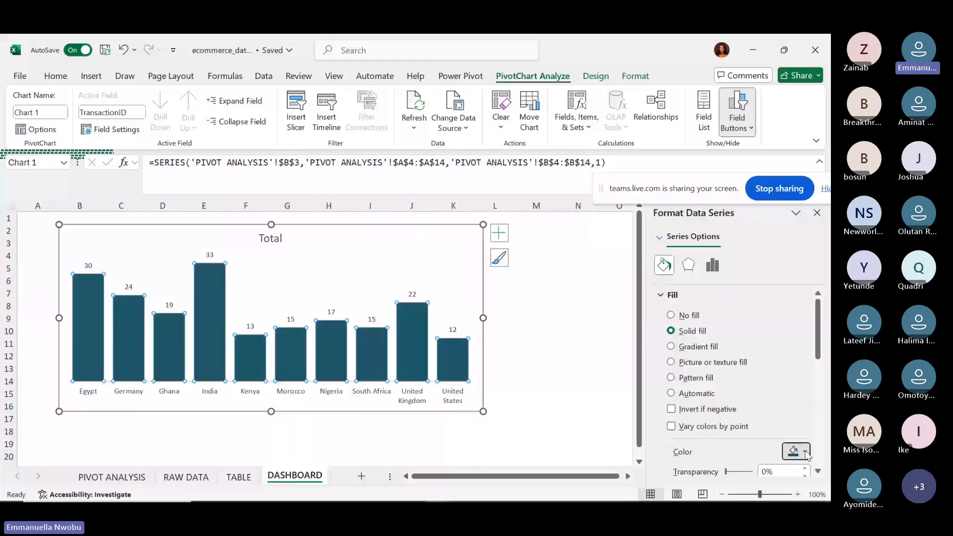
click(806, 451)
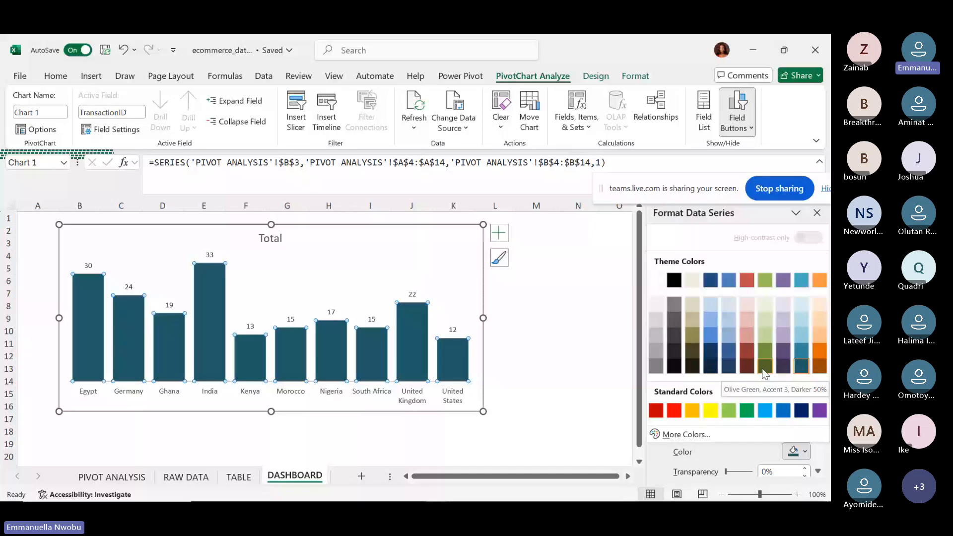
In More Colors, enter a custom colour of Red 10, Green 10, Blue 10.
click(675, 435)
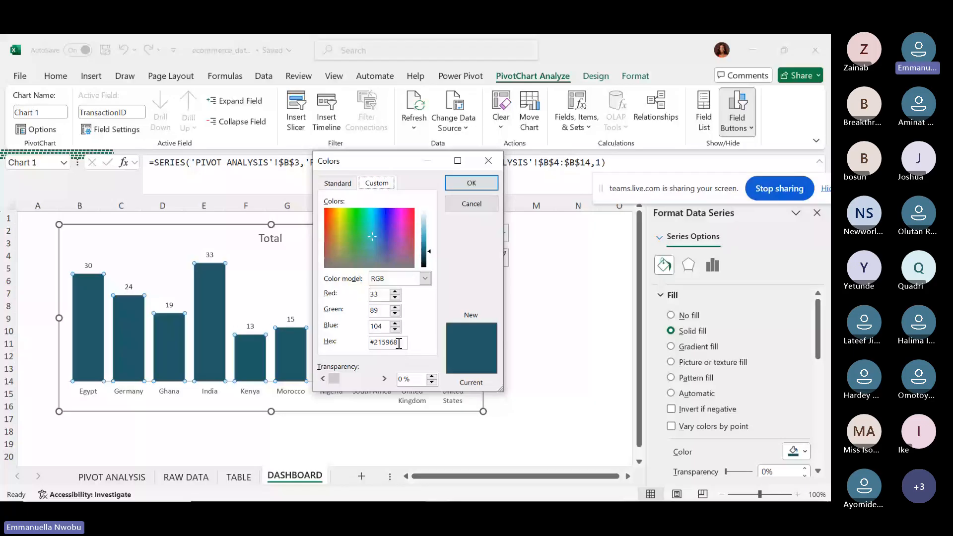
click(381, 294)
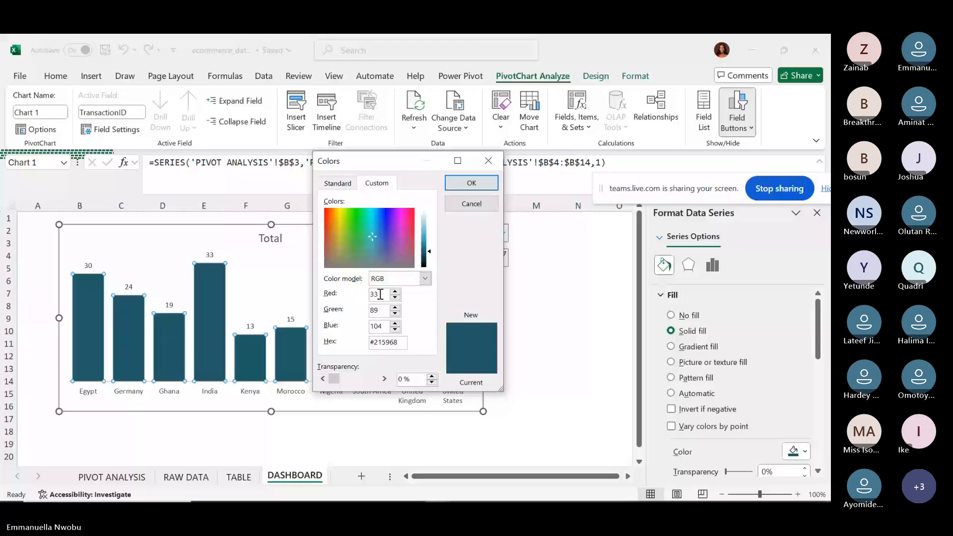
key(BackSpace)
key(BackSpace)
text(10)
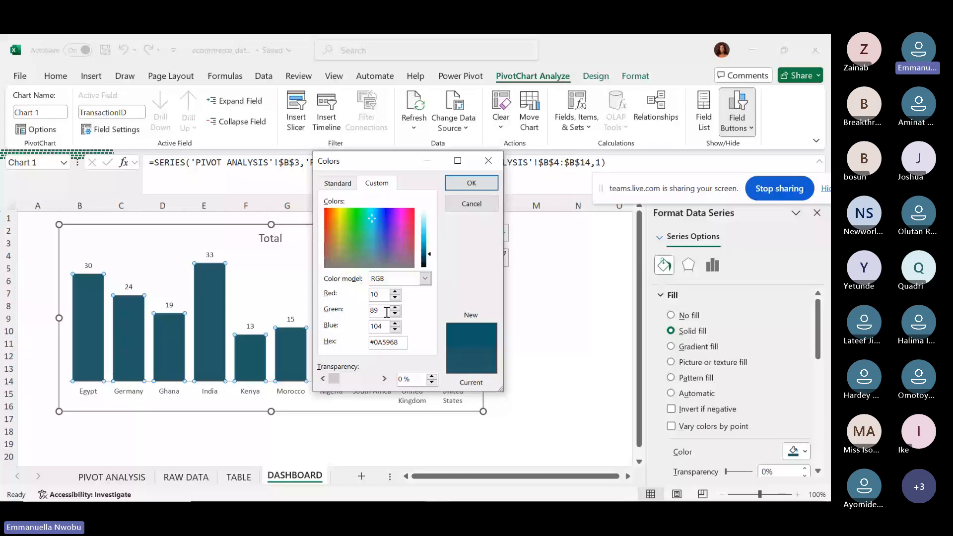
drag(386, 312, 371, 307)
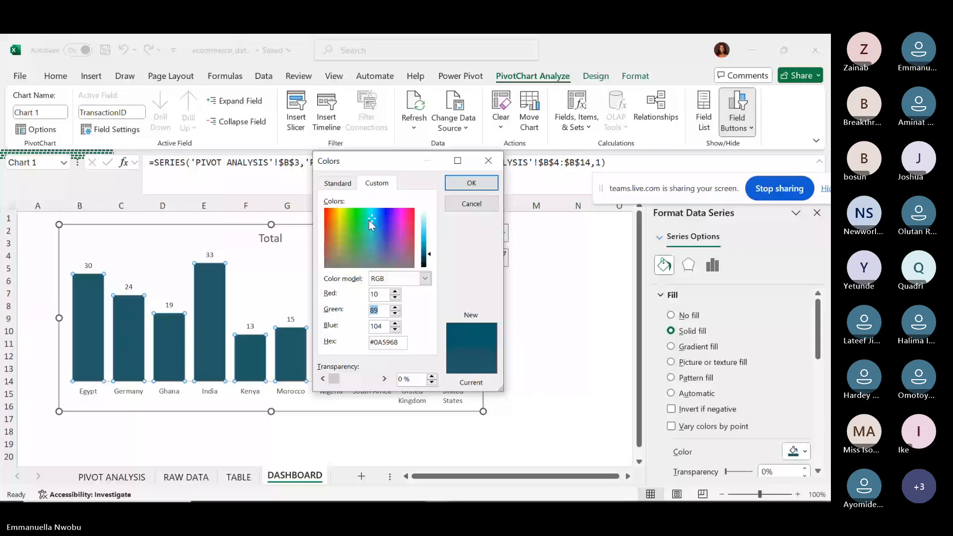
text(10)
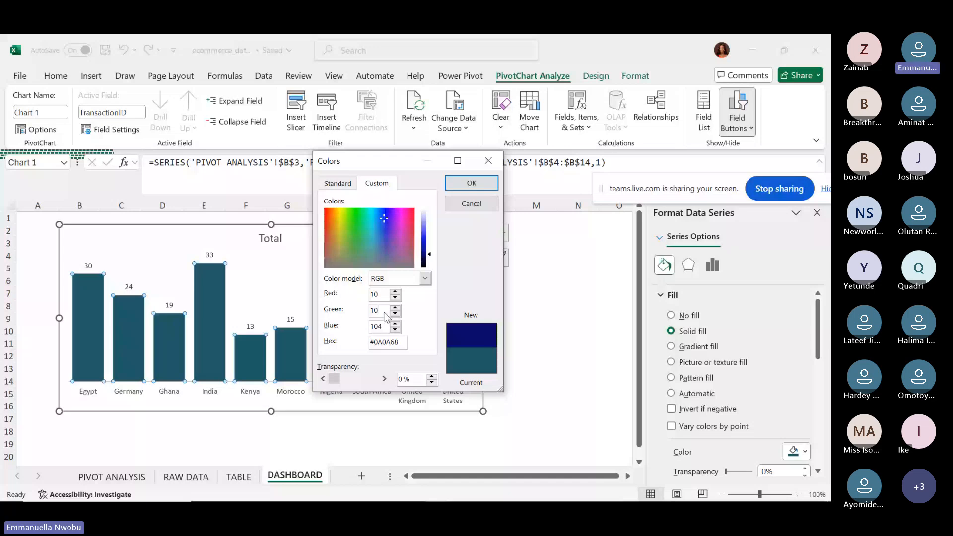
key(Tab)
text(1)
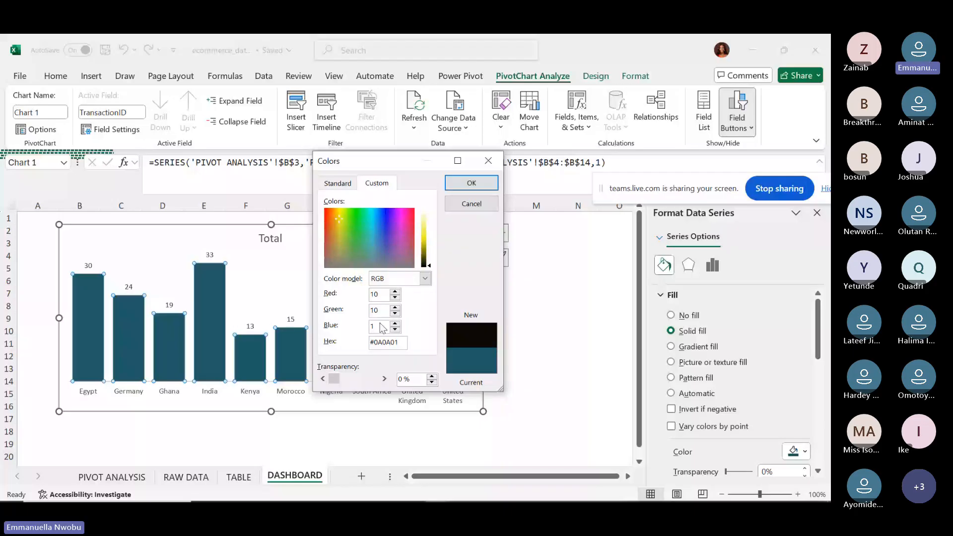
text(0)
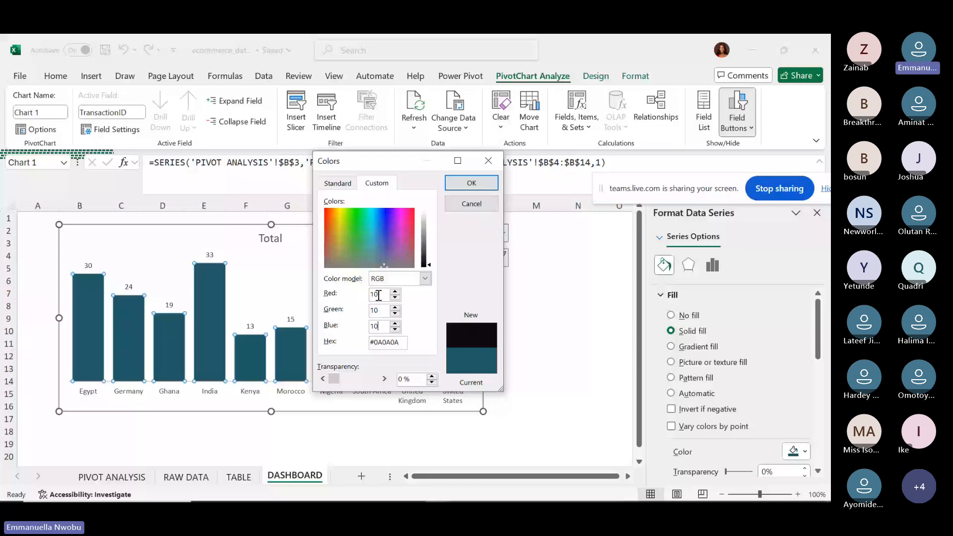
Enter custom RGB values of Red 50, Green 60, Blue 70 for the bars.
double_click(379, 295)
text(50)
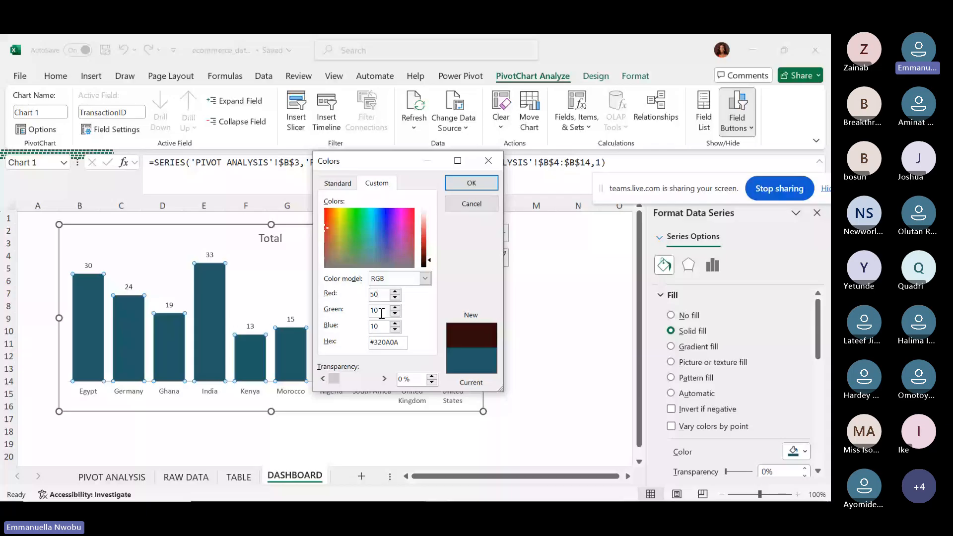
double_click(381, 310)
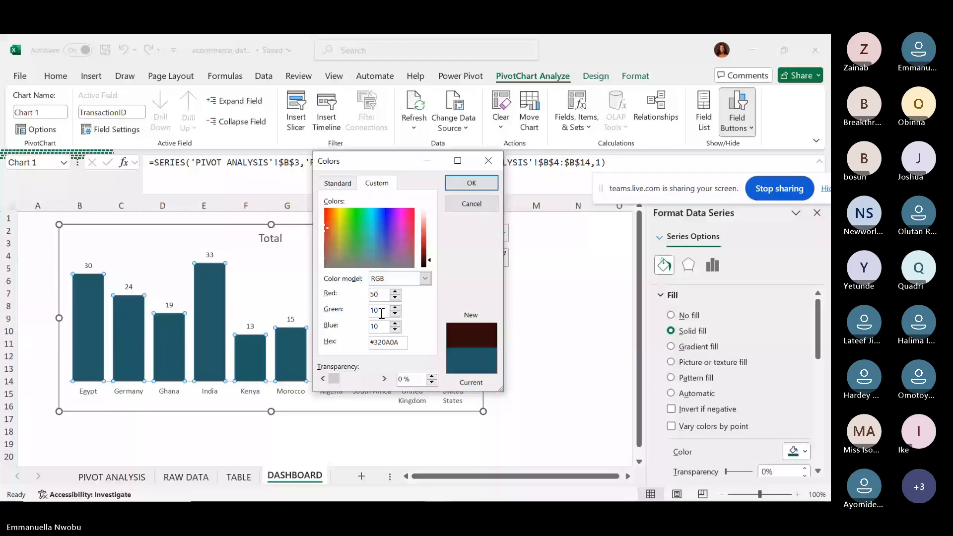
text(60)
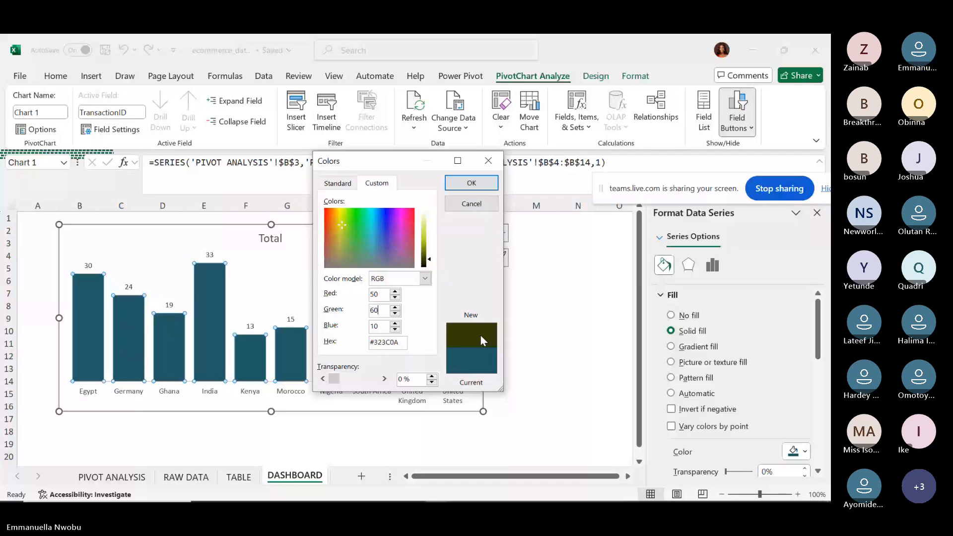
key(Tab)
text(70)
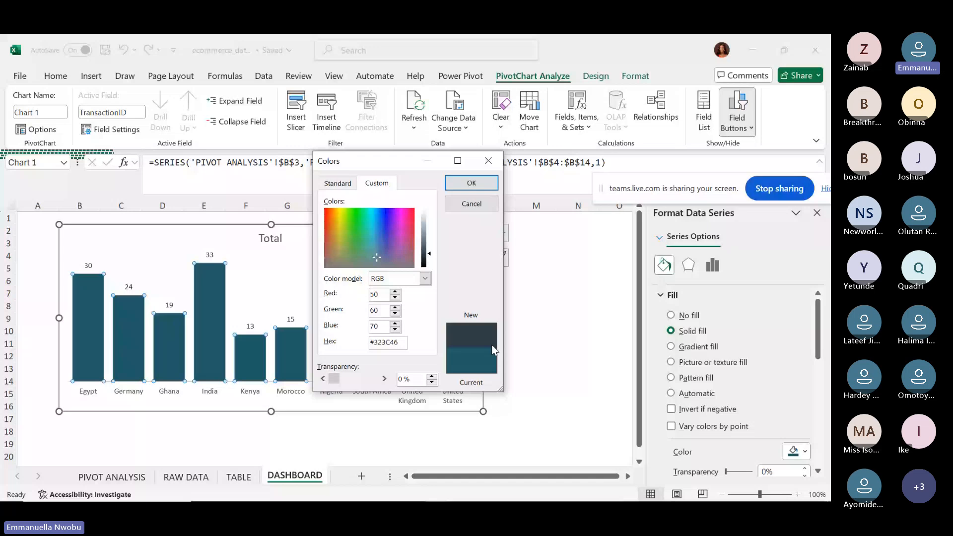
Pick a light green standard swatch (#99FF33) after briefly trying two blues.
click(337, 183)
click(379, 217)
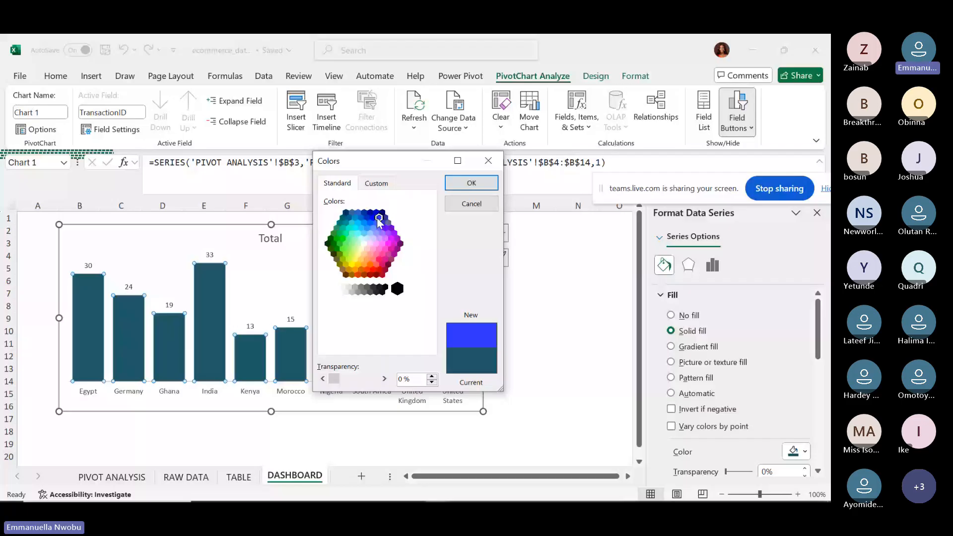
click(367, 217)
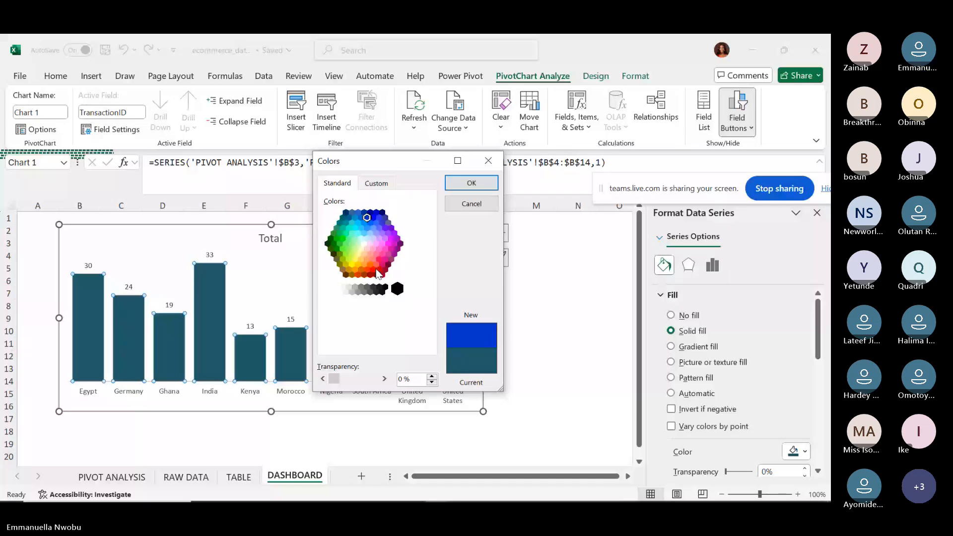
click(346, 254)
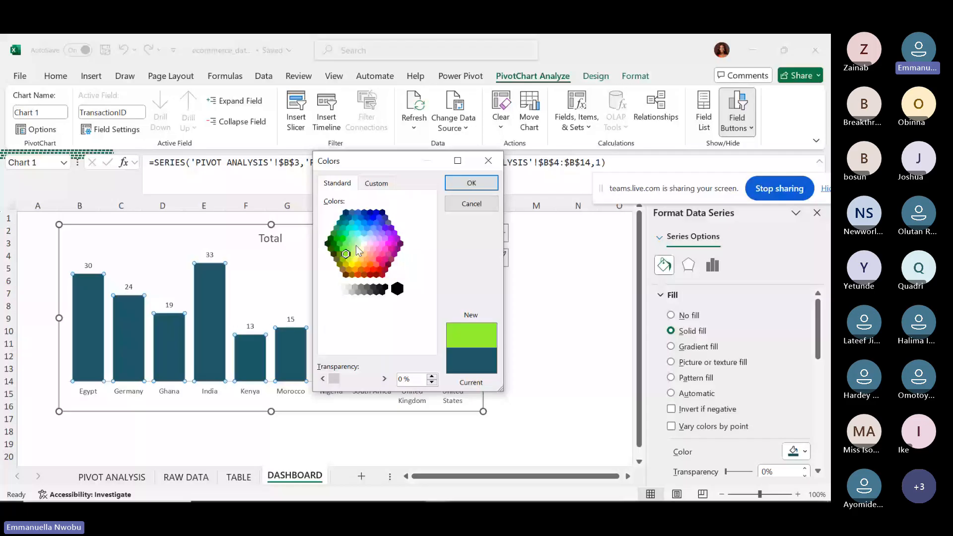
key(ctrl+Tab)
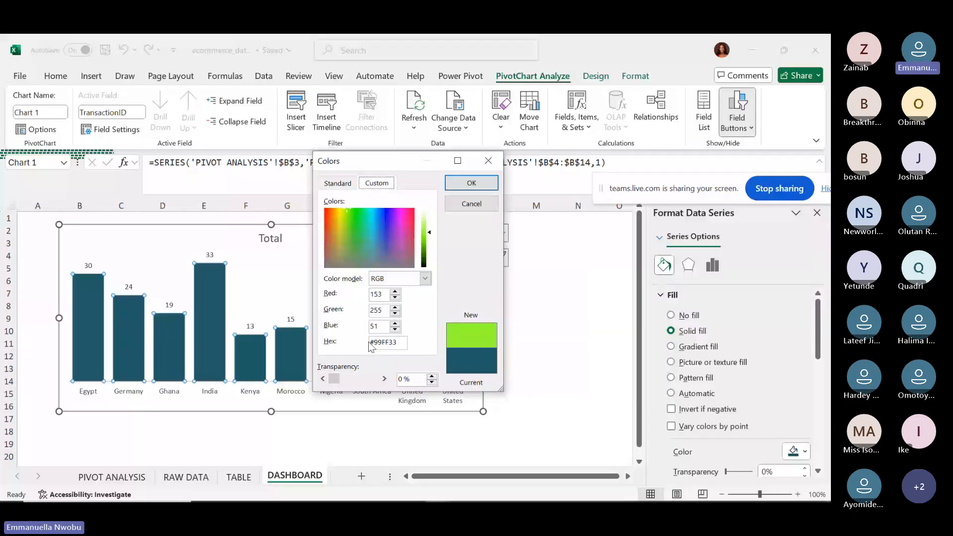
Set the colour's transparency to 30% and apply it to the bars.
click(431, 376)
click(431, 376)
click(405, 380)
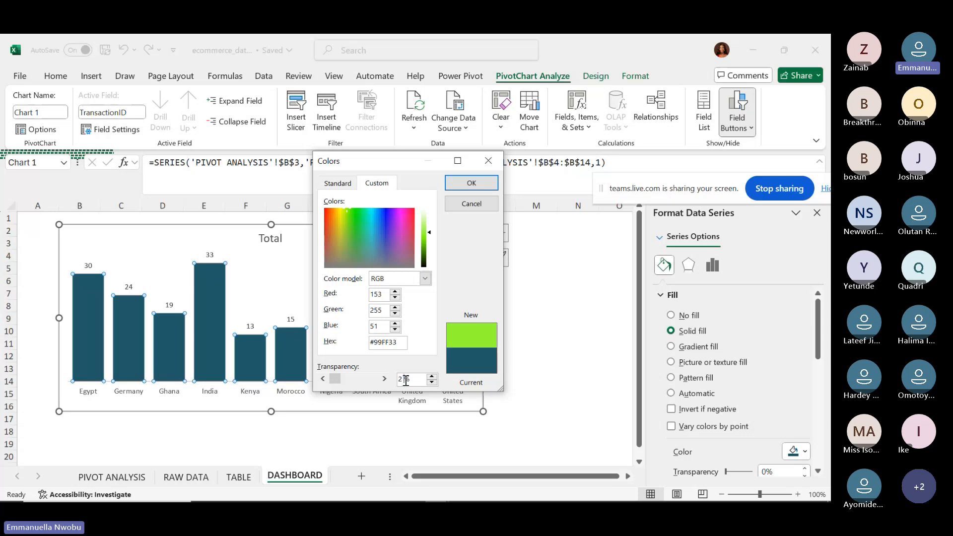
drag(404, 379, 397, 383)
text(30)
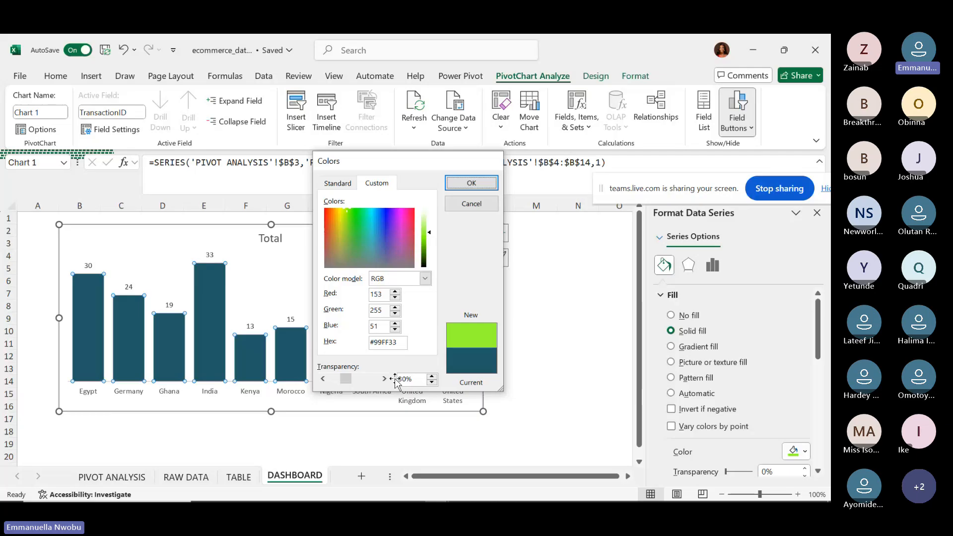
key(Return)
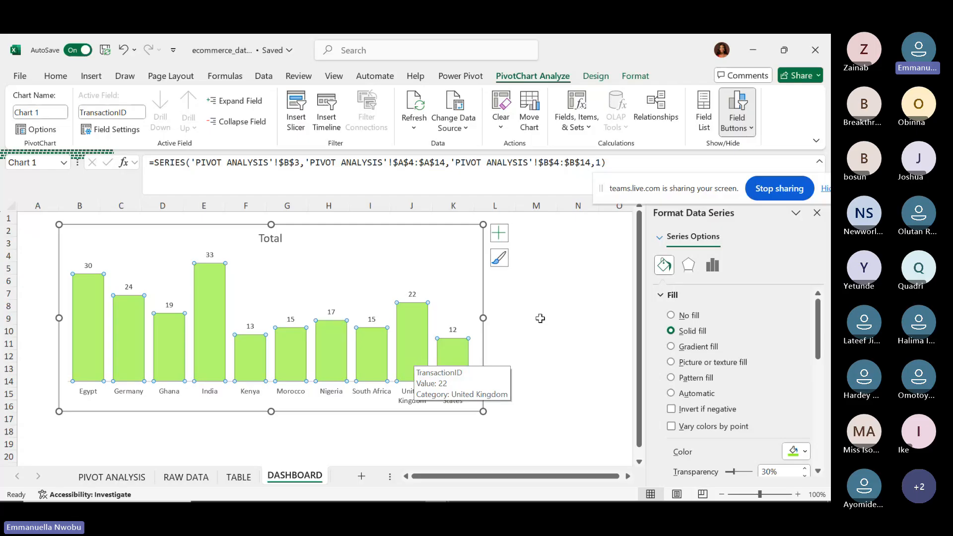
Fill the location chart's bars with a dark navy blue theme colour.
click(805, 451)
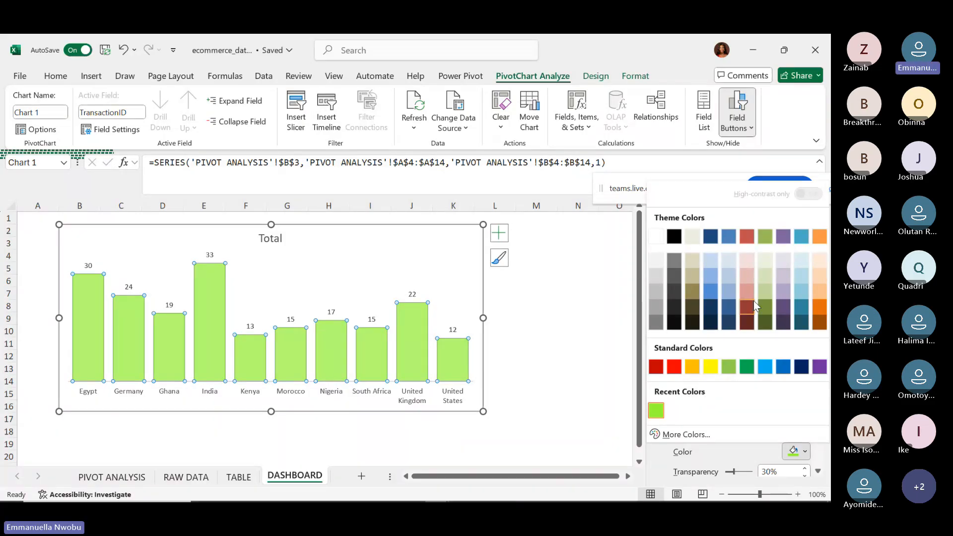
click(711, 312)
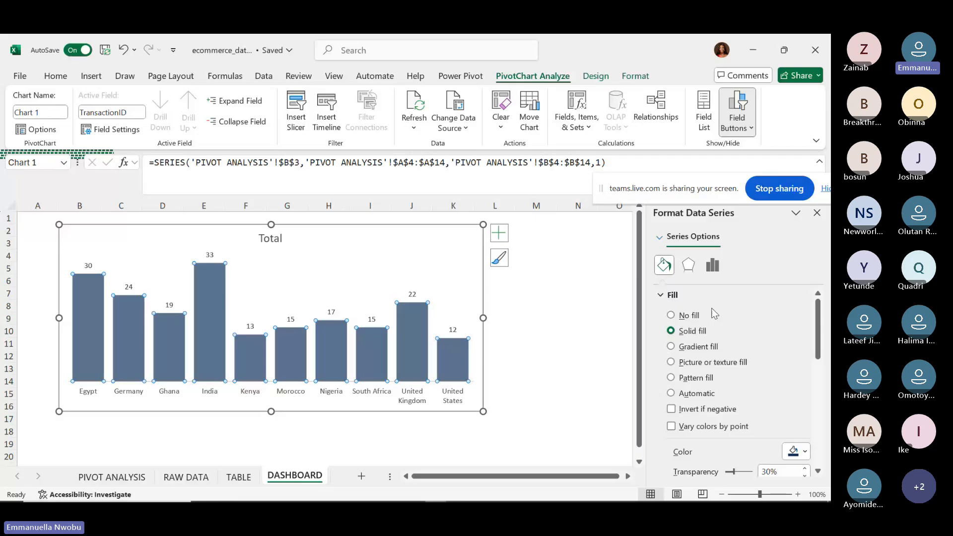
click(805, 452)
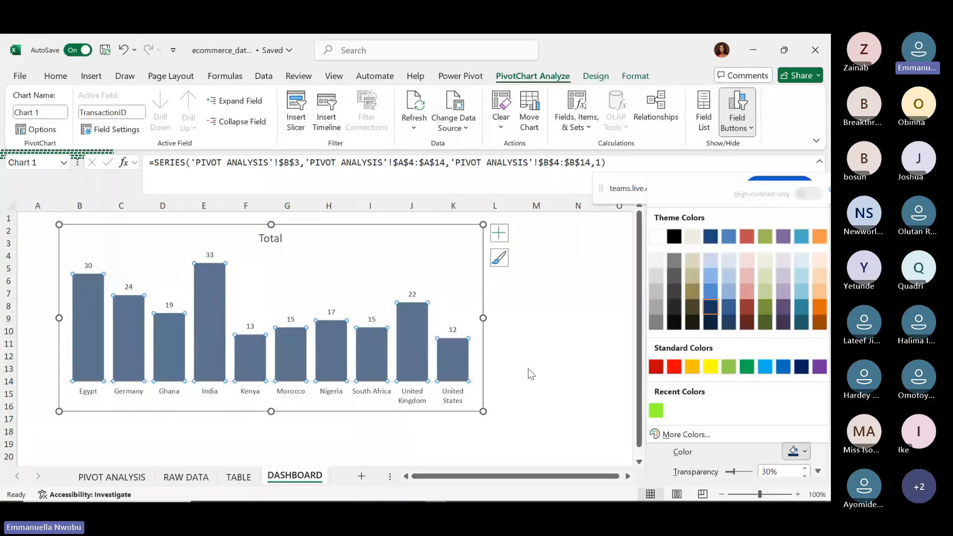
click(659, 464)
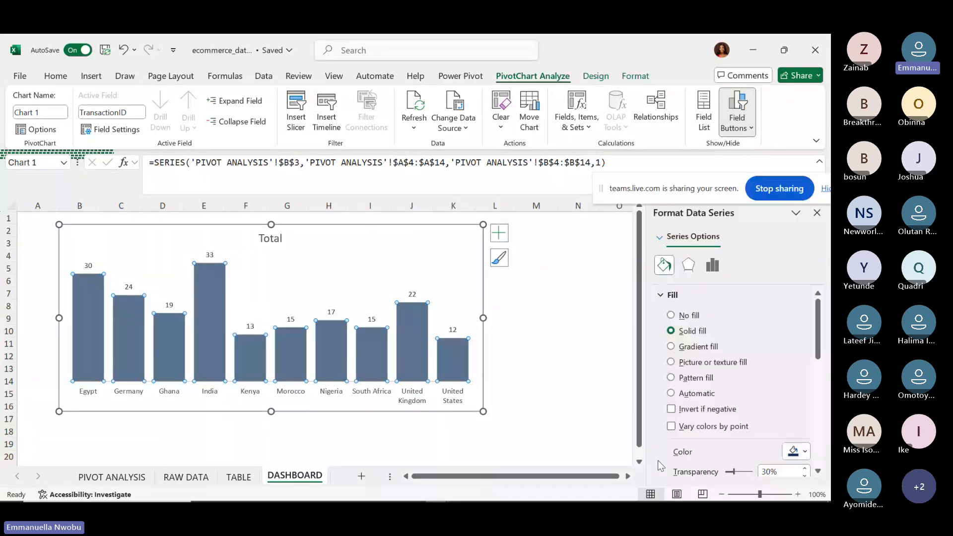
Set the bar fill transparency to 1%.
click(818, 471)
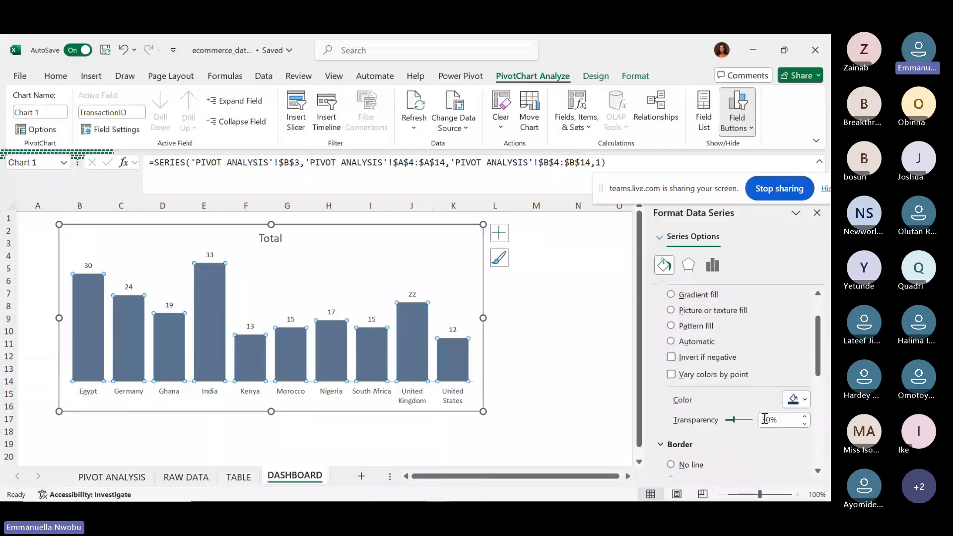
drag(773, 419, 757, 422)
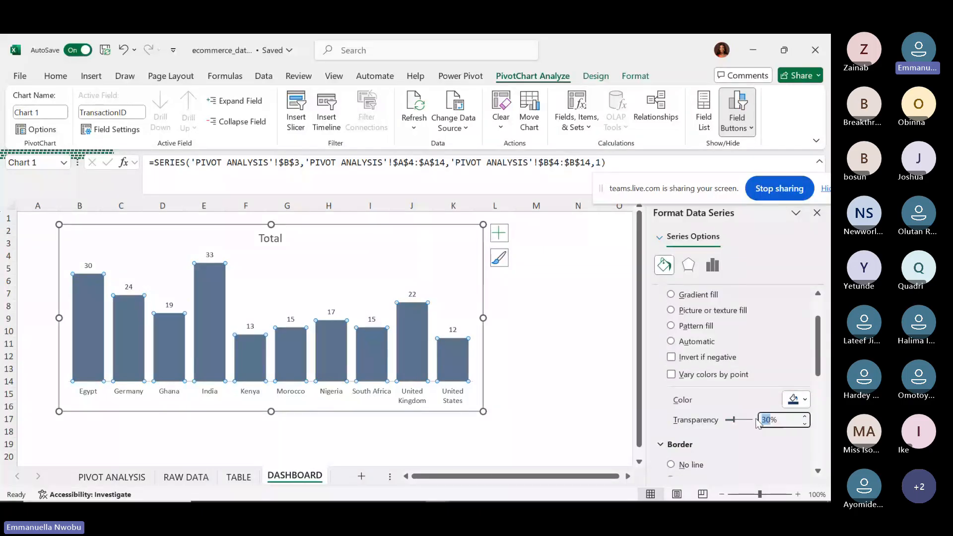
text(1)
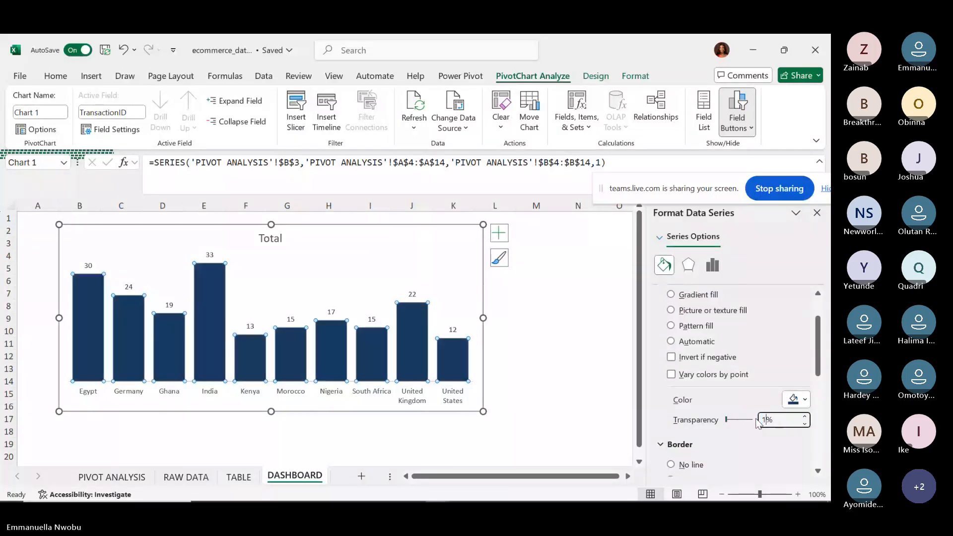
mouse_move(320, 326)
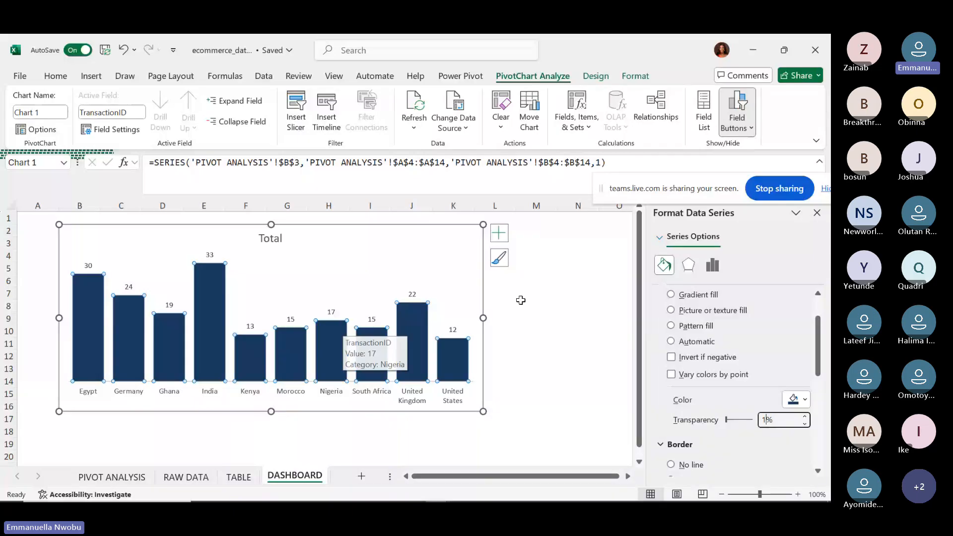
mouse_move(469, 371)
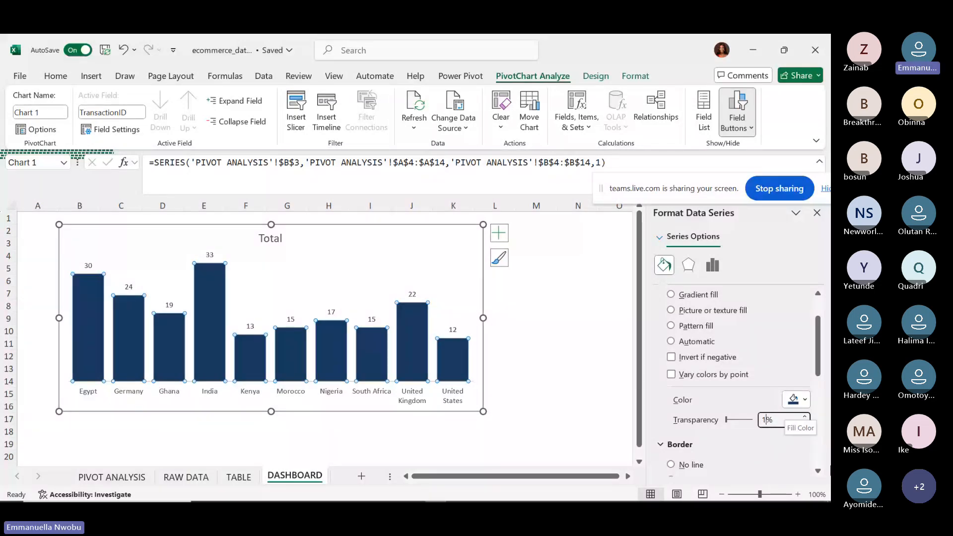
Reselect the bars, leave their border colour unchanged, and select the chart's plot area.
click(817, 473)
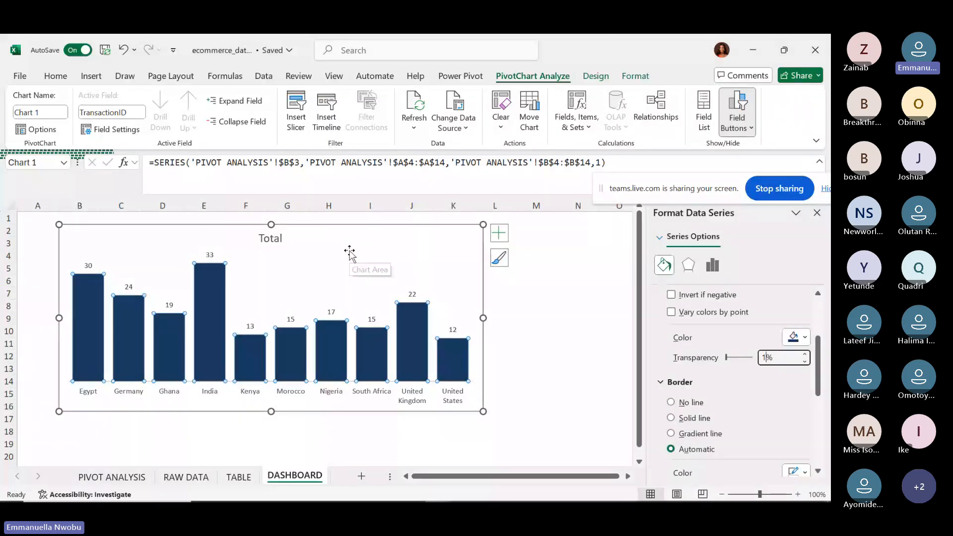
click(350, 249)
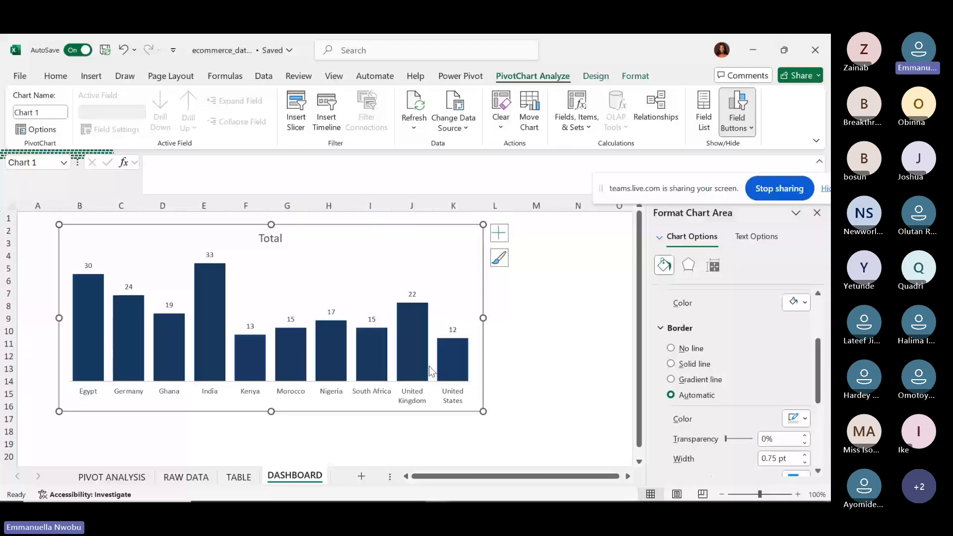
mouse_move(428, 365)
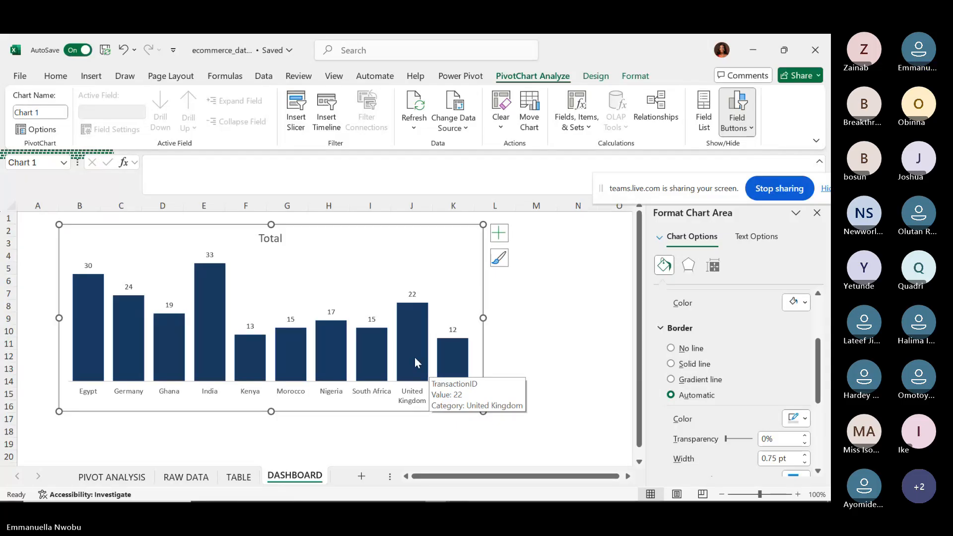
click(415, 357)
scroll(819, 471, down, 2)
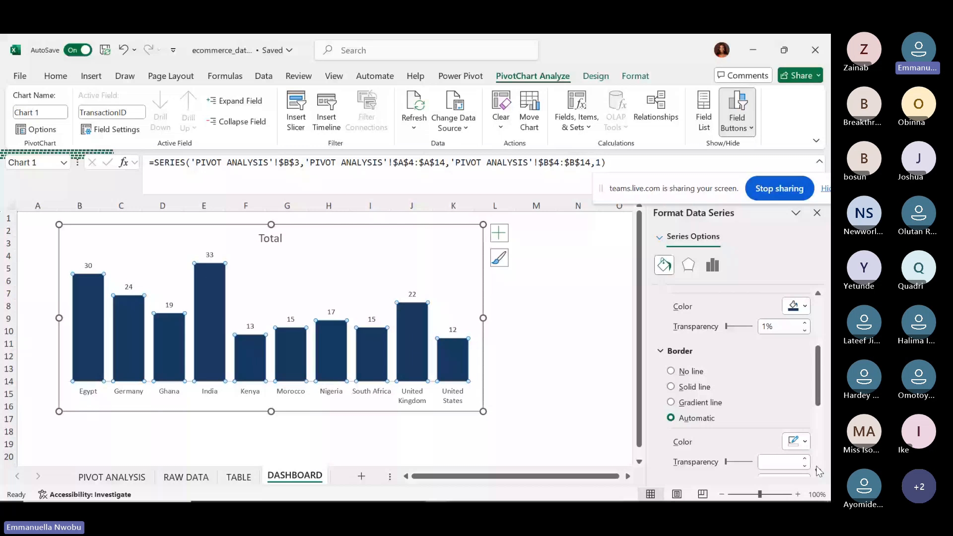
scroll(814, 456, down, 1)
click(795, 422)
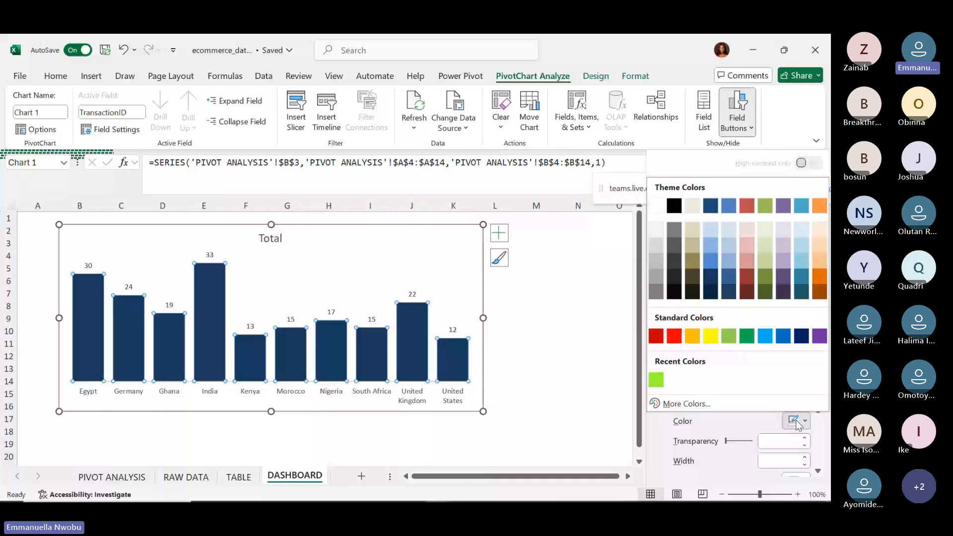
click(742, 397)
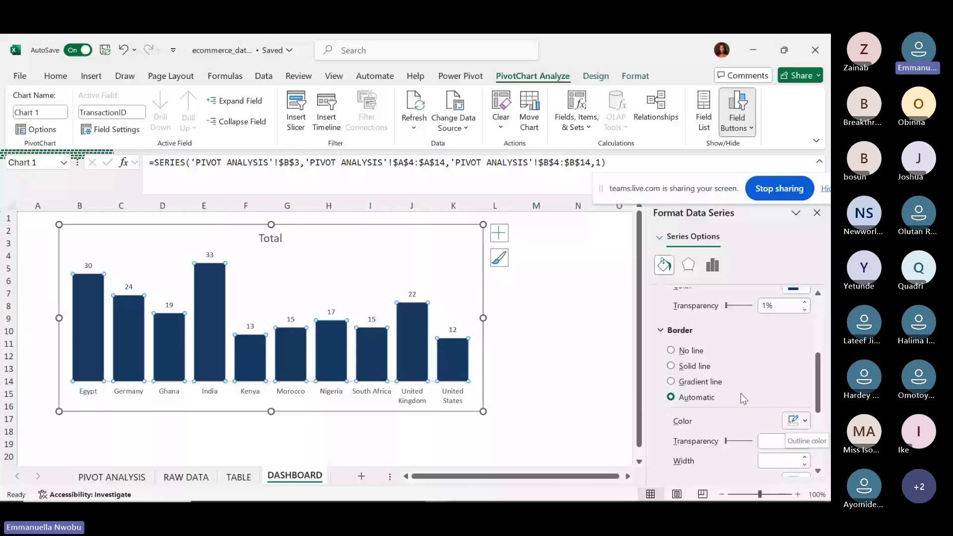
click(338, 276)
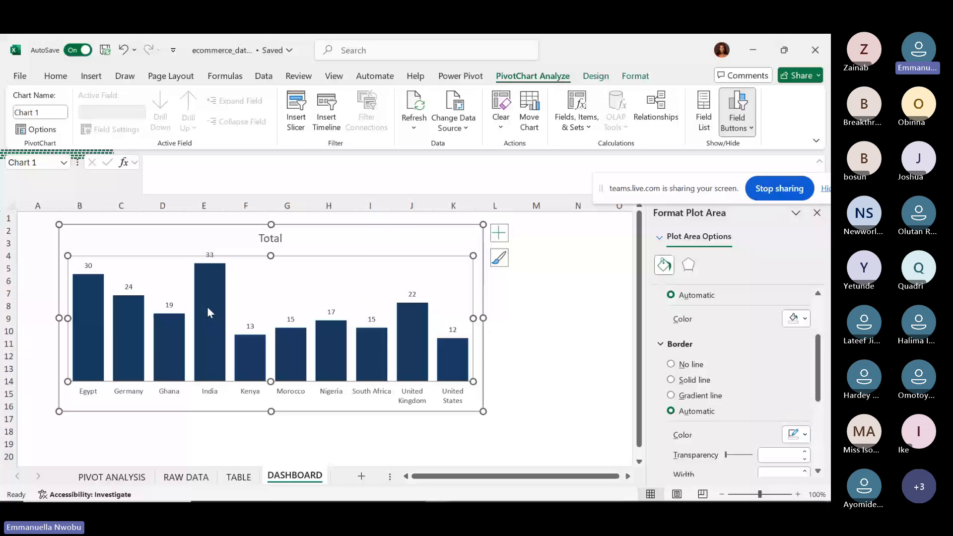
mouse_move(211, 316)
Sort the bar series largest to smallest, from India (33) down to United States (12).
click(299, 352)
right_click(298, 356)
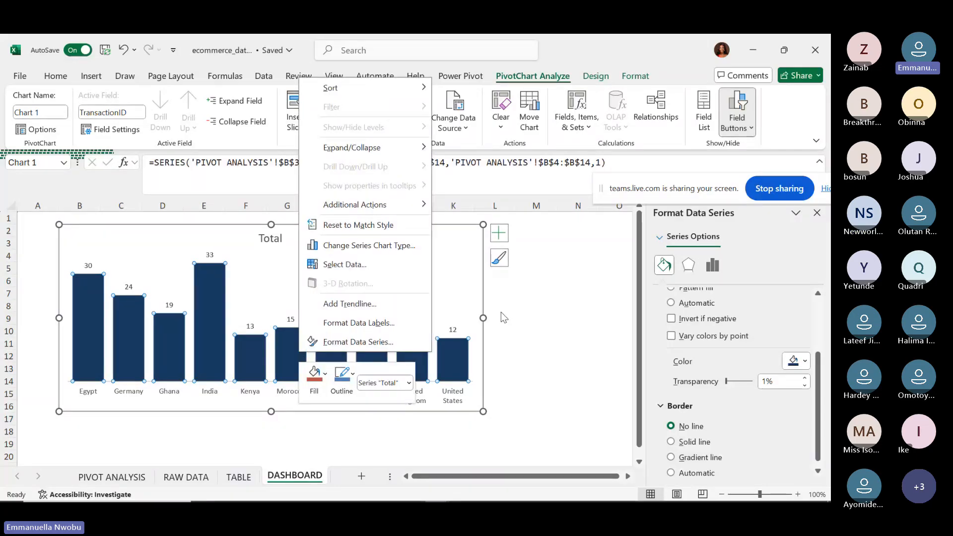
mouse_move(380, 92)
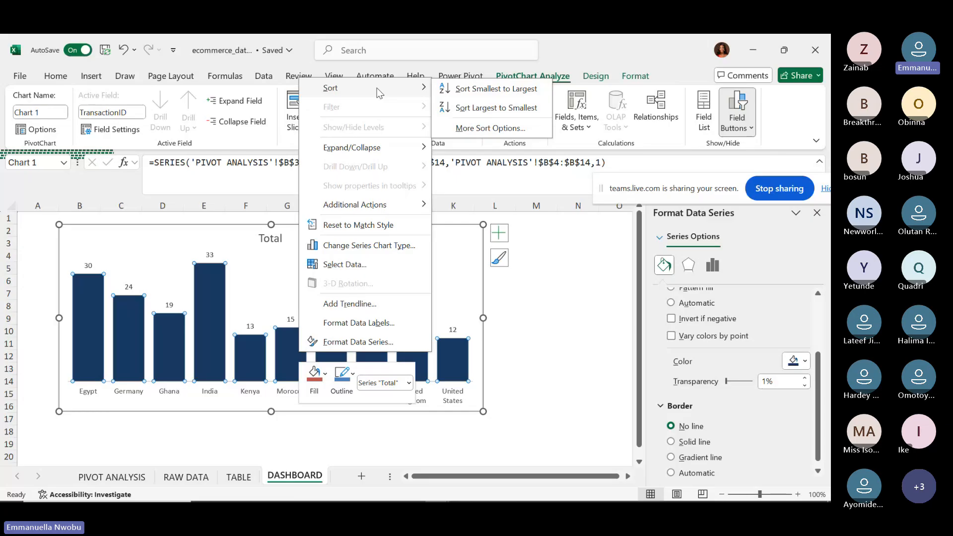
click(466, 109)
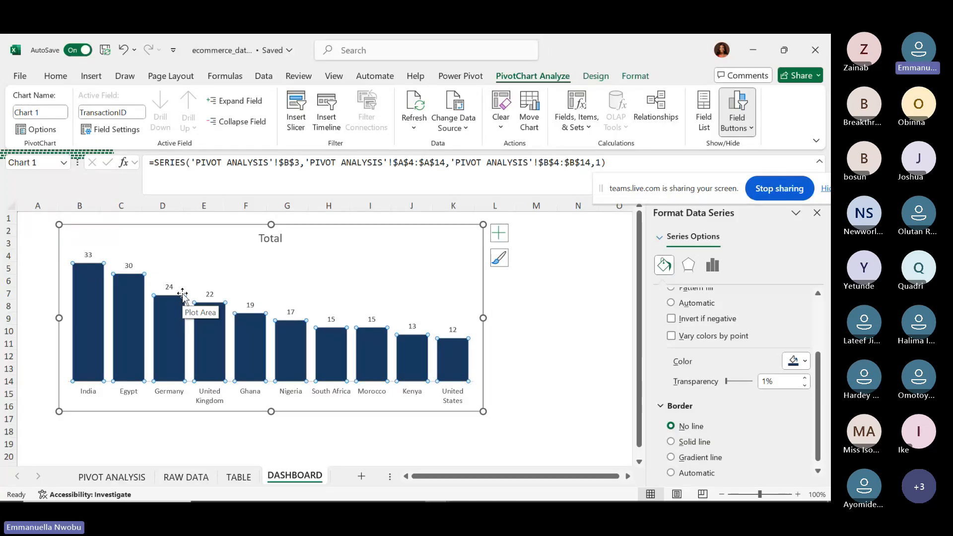
Nudge the location chart slightly up and left, then select its country axis.
click(213, 397)
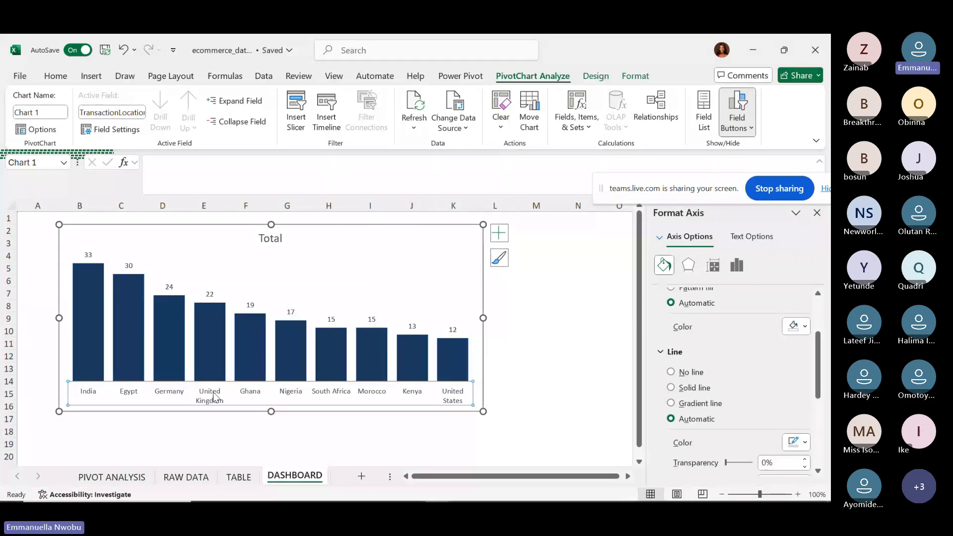
drag(214, 397, 198, 384)
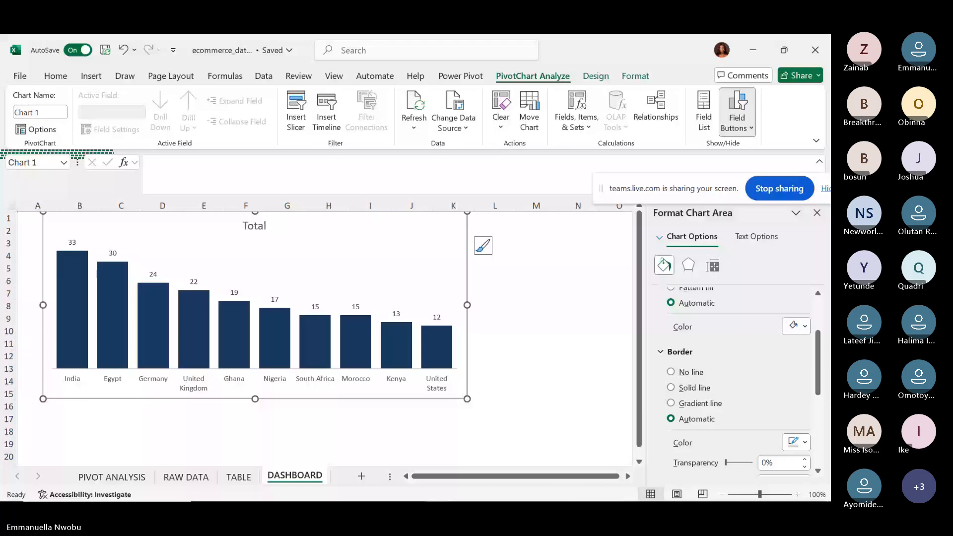
scroll(318, 333, up, 4)
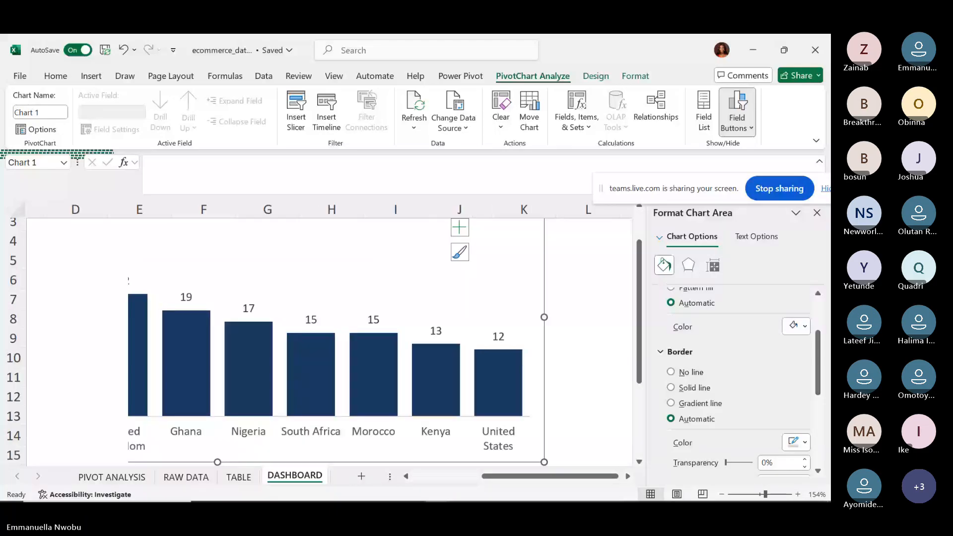
scroll(171, 406, left, 1)
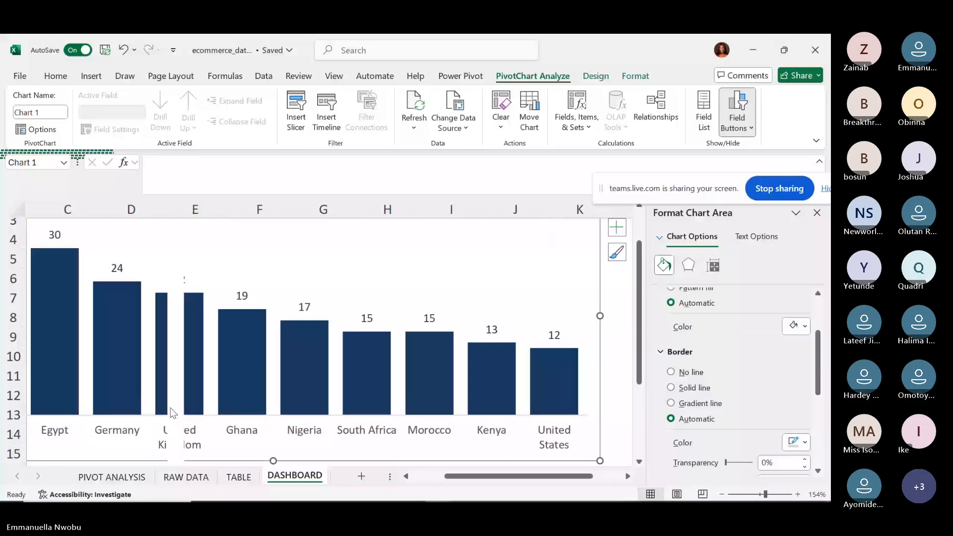
click(249, 435)
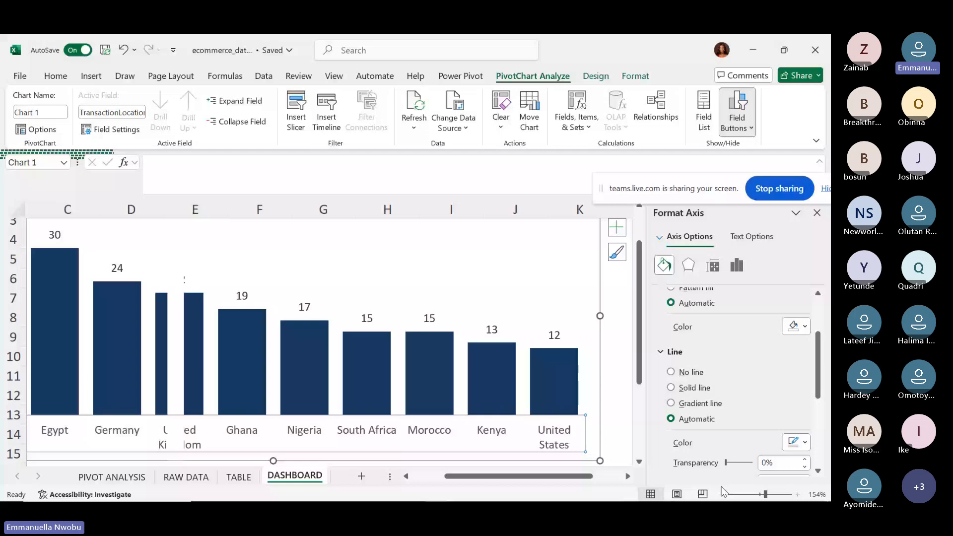
click(722, 494)
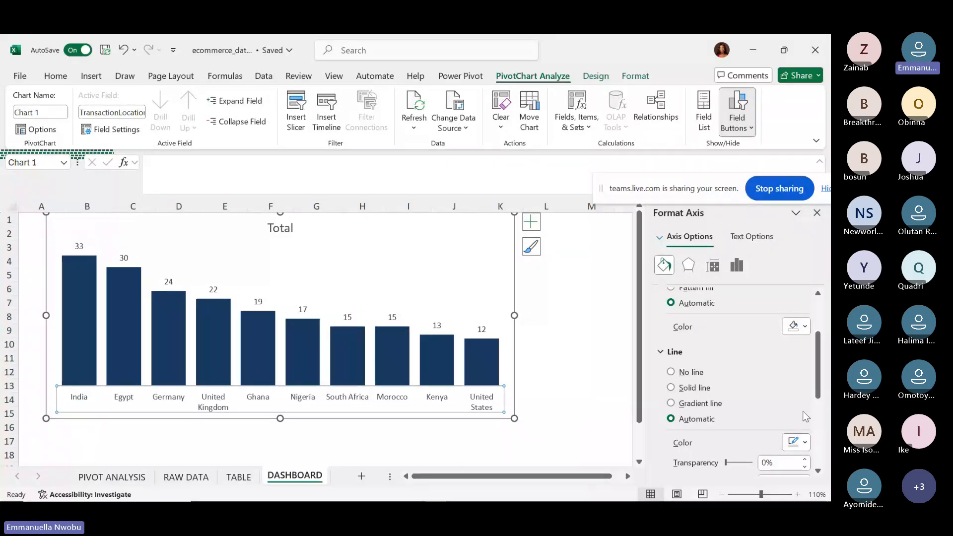
Make the country axis line dark blue after briefly trying black.
click(796, 442)
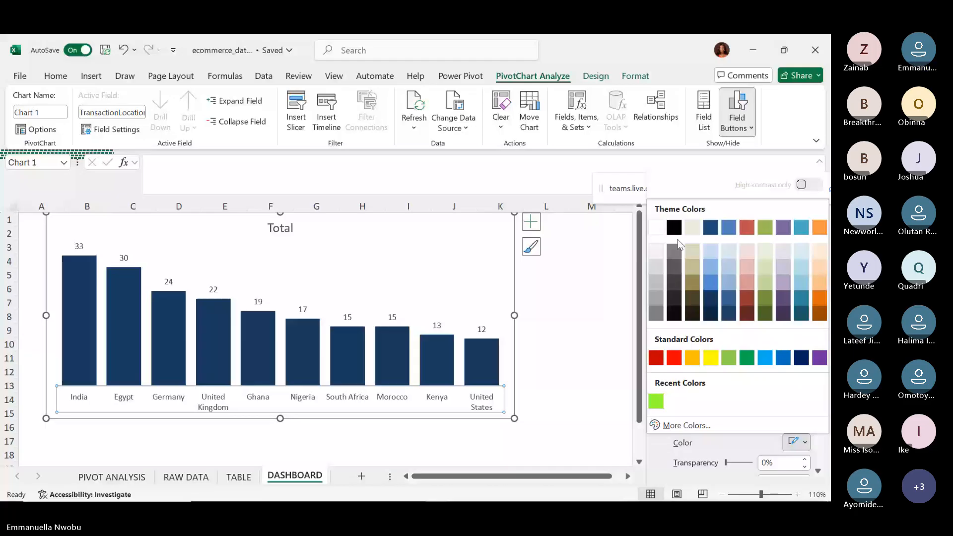
click(674, 227)
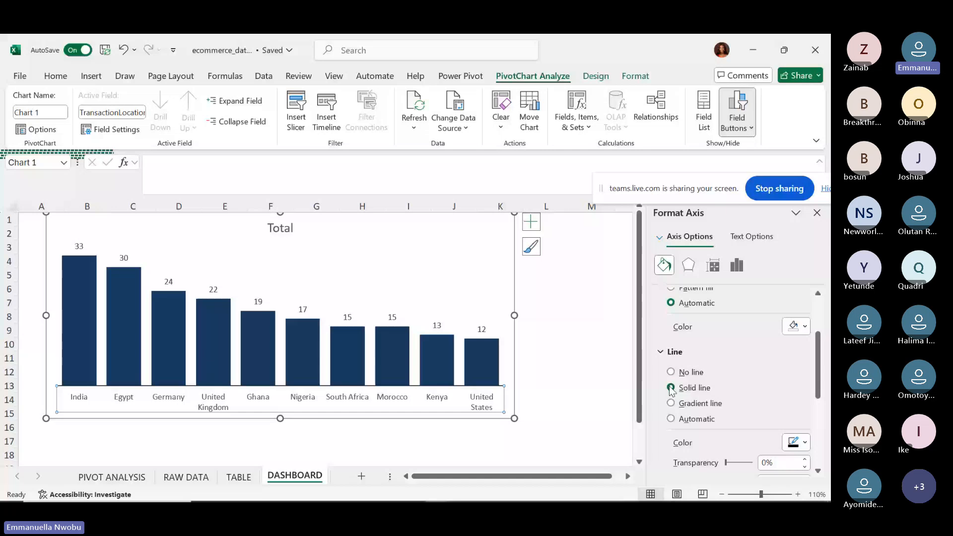
click(797, 442)
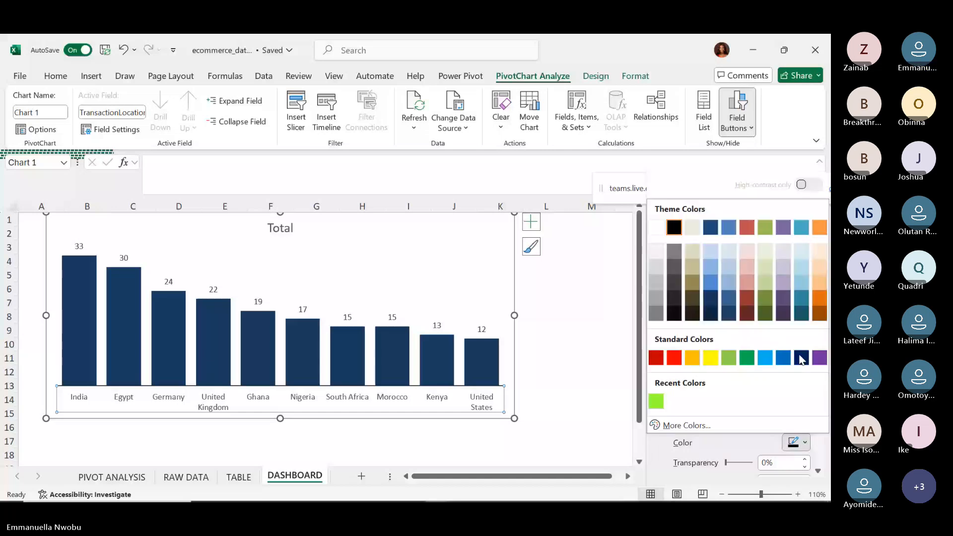
click(800, 357)
click(542, 398)
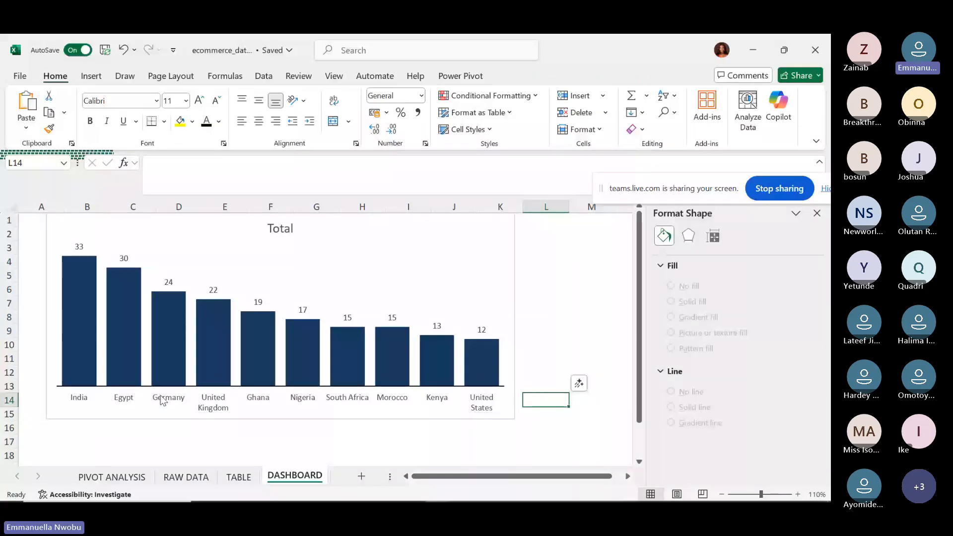
click(176, 400)
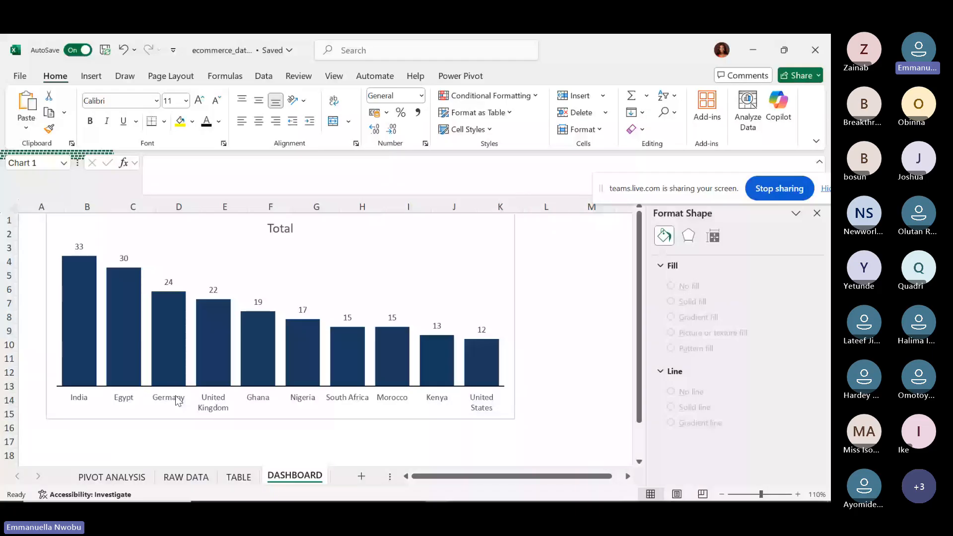
click(177, 400)
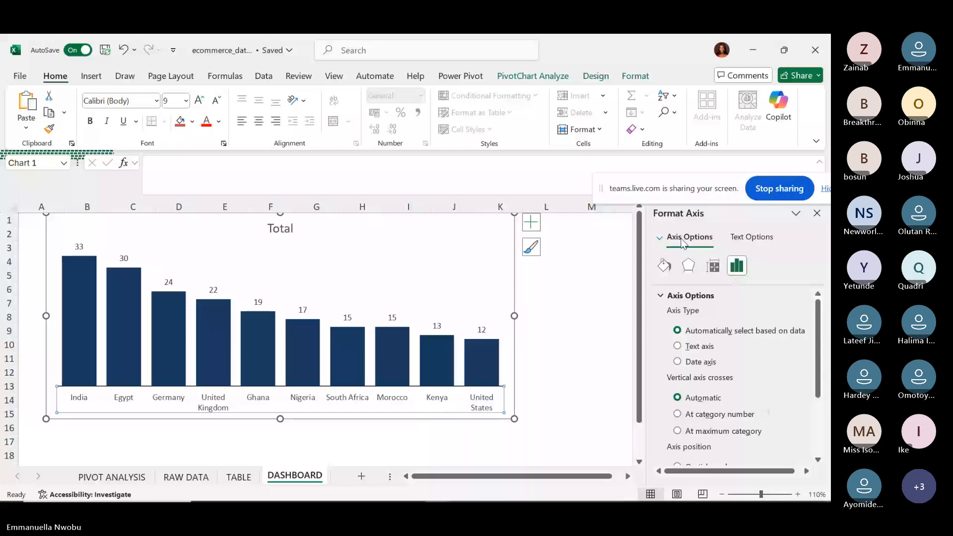
Give the country axis labels a solid black text fill.
click(751, 237)
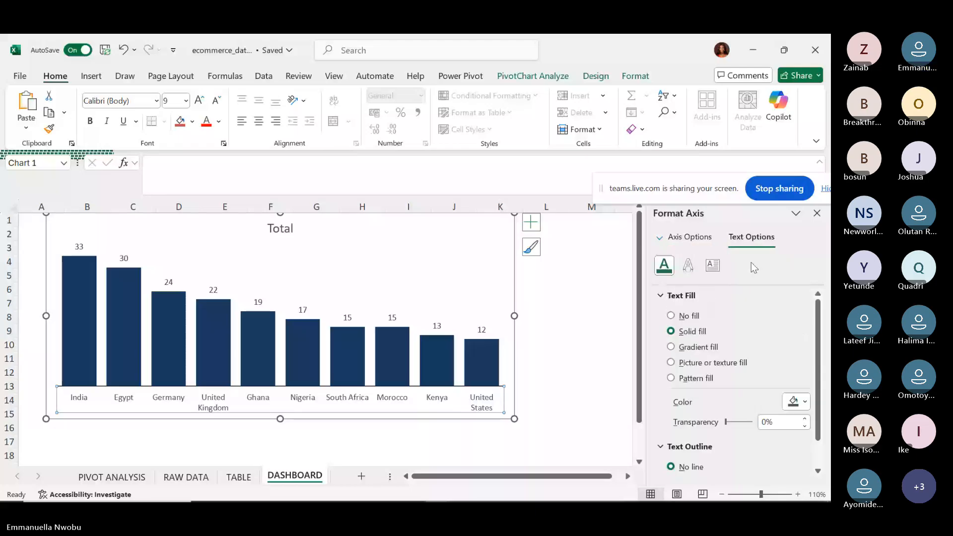
click(671, 316)
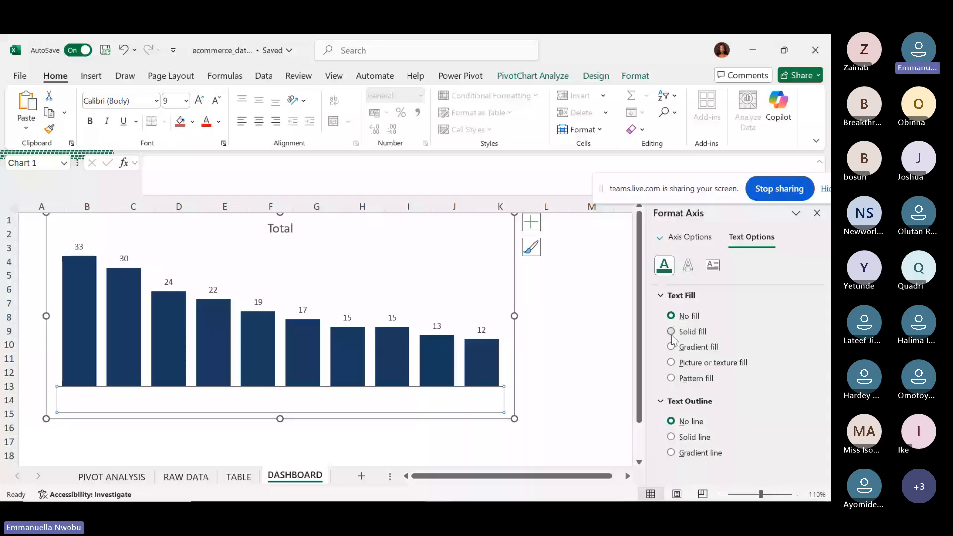
click(670, 331)
click(796, 401)
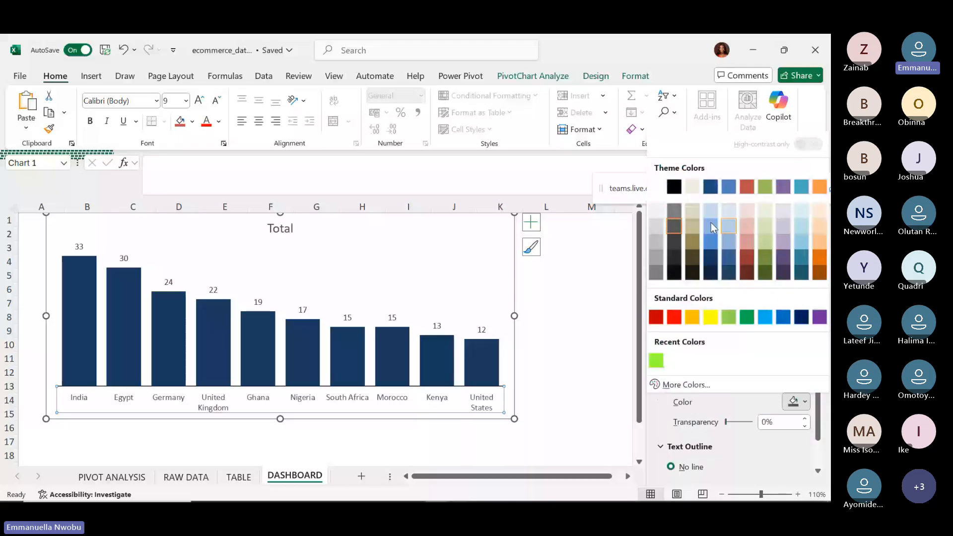
click(674, 187)
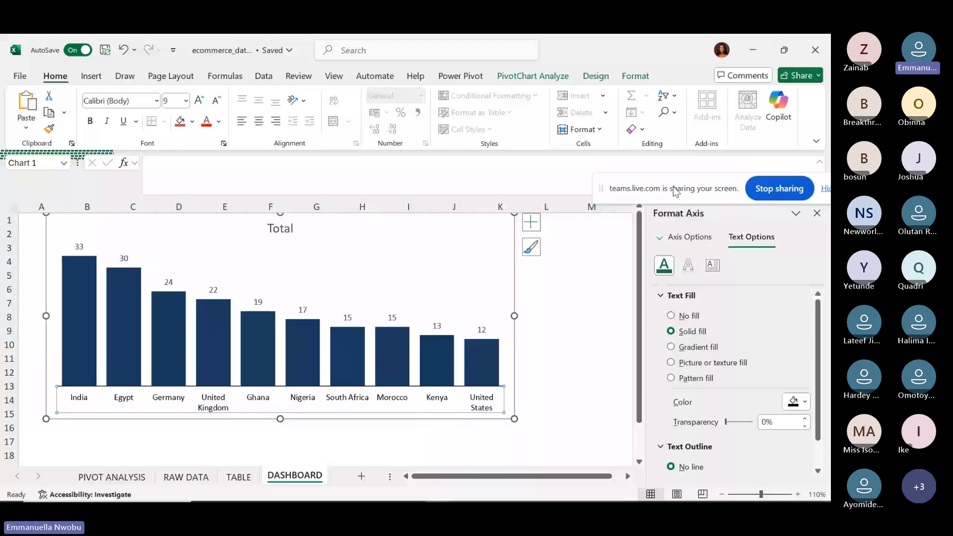
Colour the value labels above the bars dark after briefly trying red.
click(387, 318)
click(796, 402)
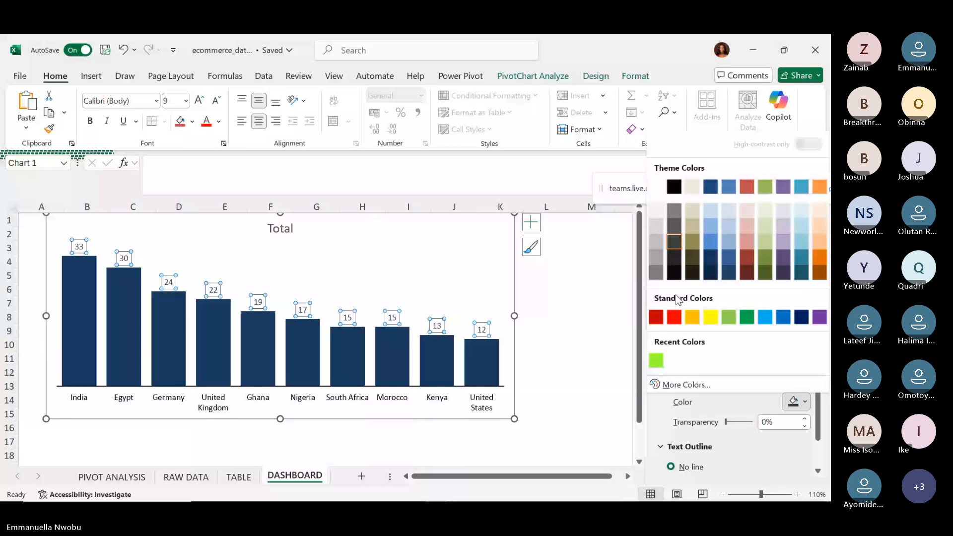
click(676, 317)
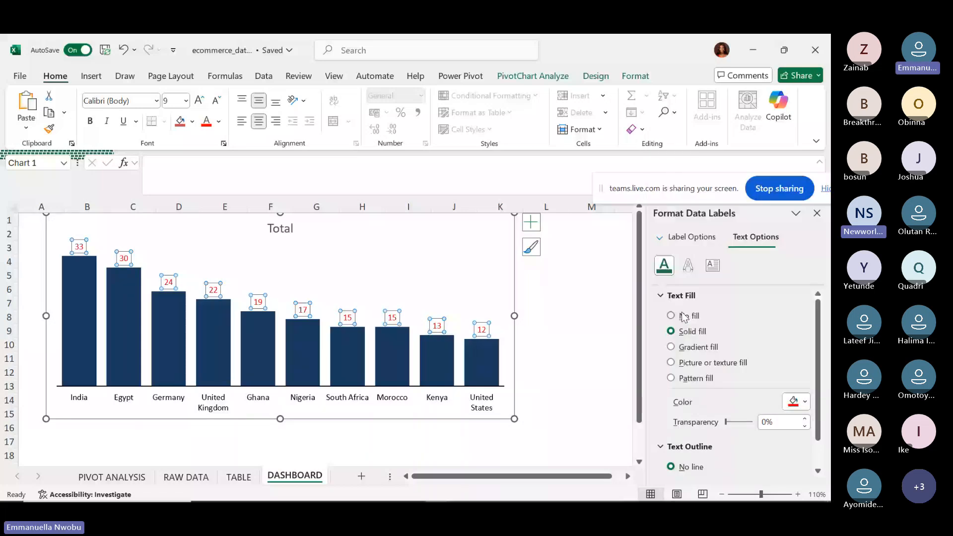
click(804, 402)
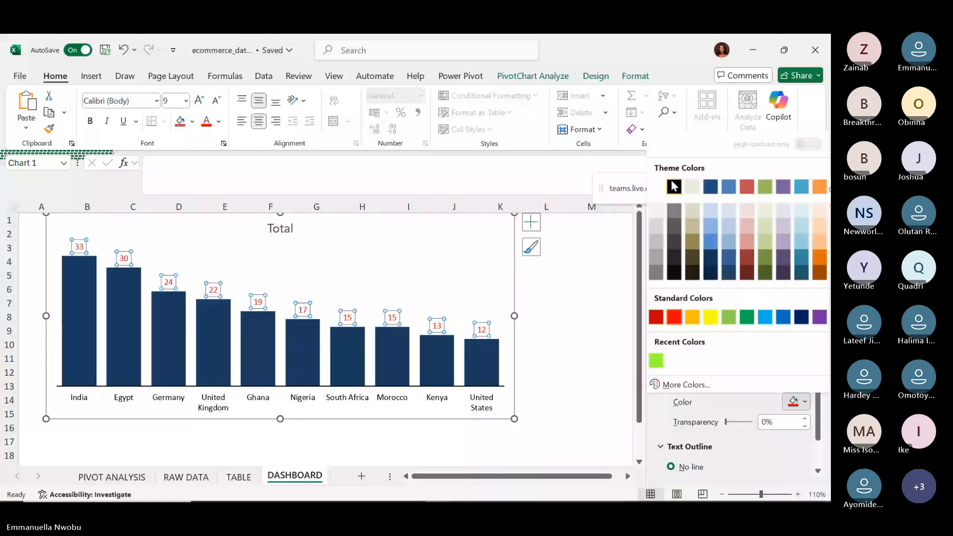
click(676, 211)
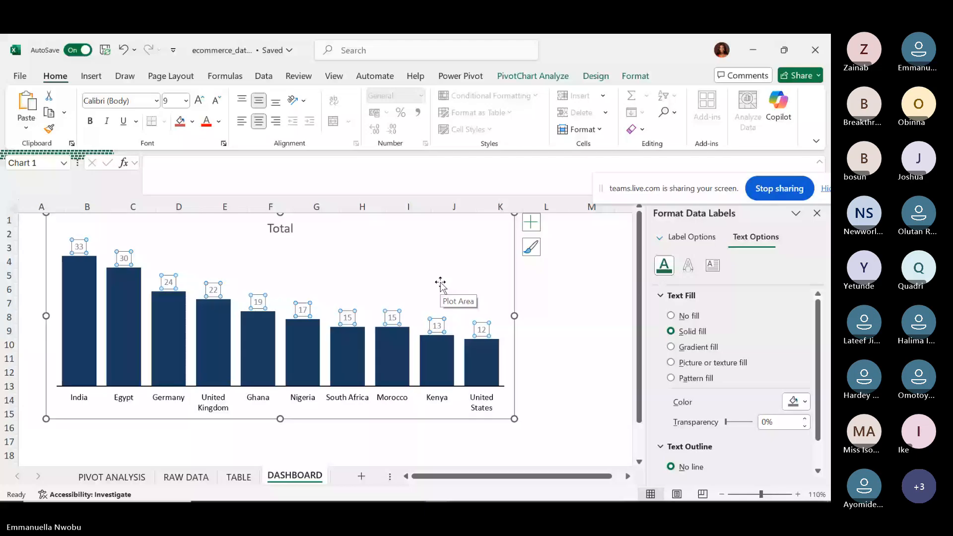
mouse_move(269, 326)
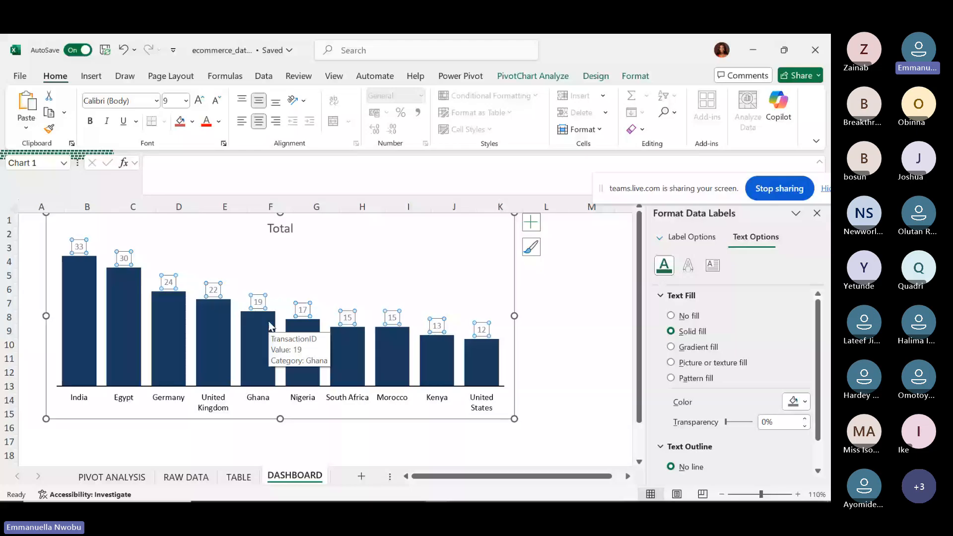
Set the chart title to 12 pt and retype it as 'TOTAL TRANSACTIONS BY LOCATION'.
click(289, 229)
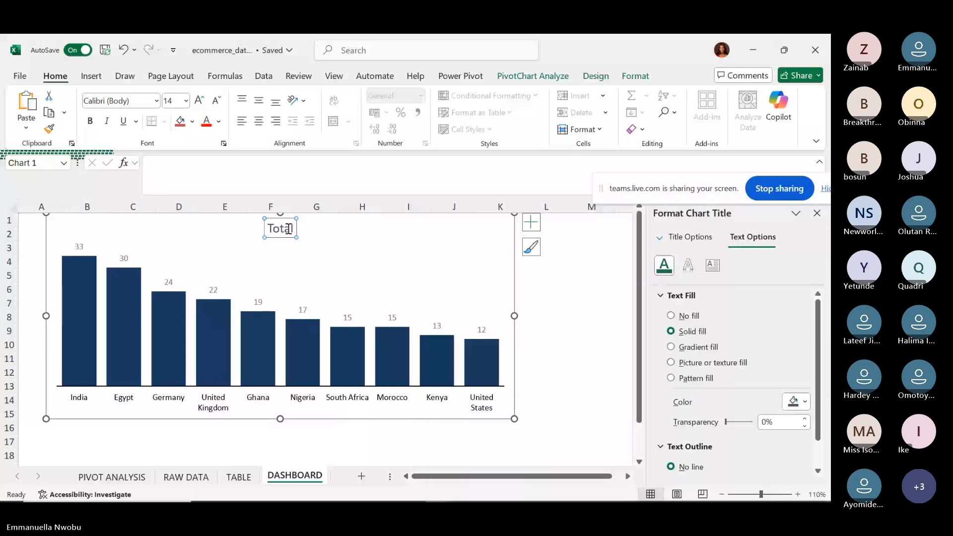
click(289, 229)
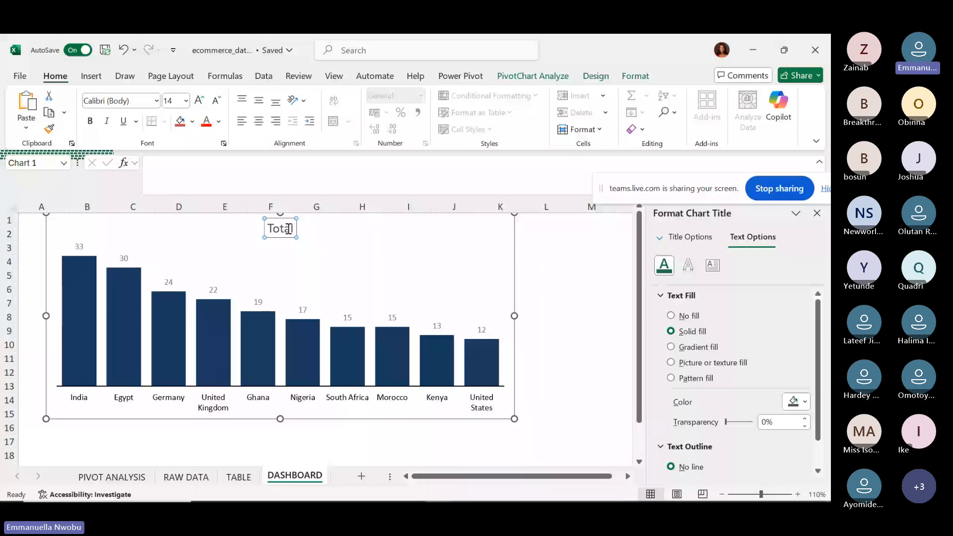
double_click(288, 229)
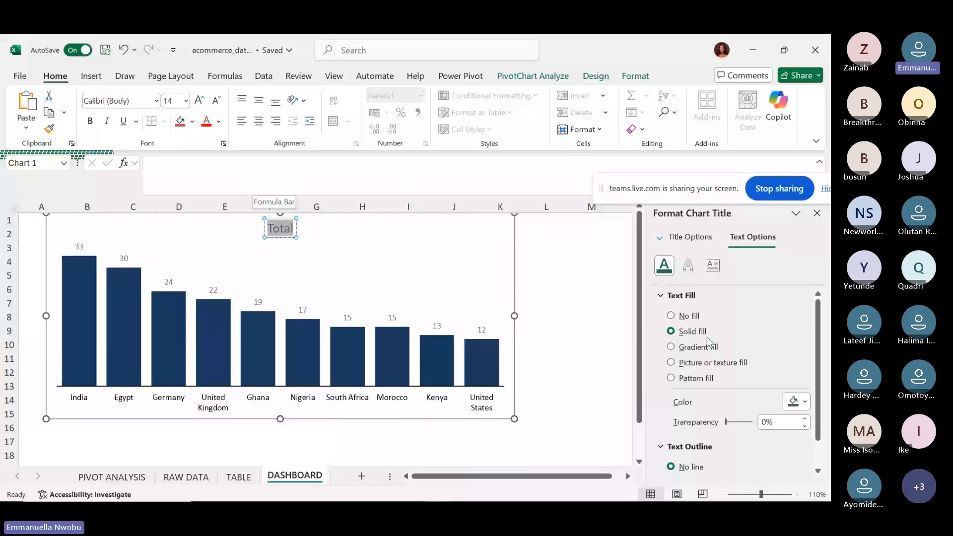
click(218, 121)
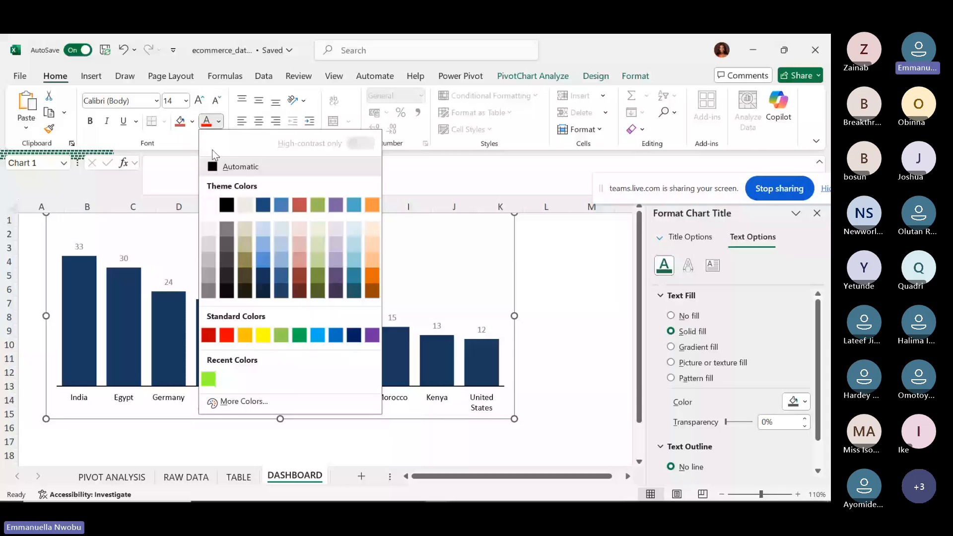
click(186, 101)
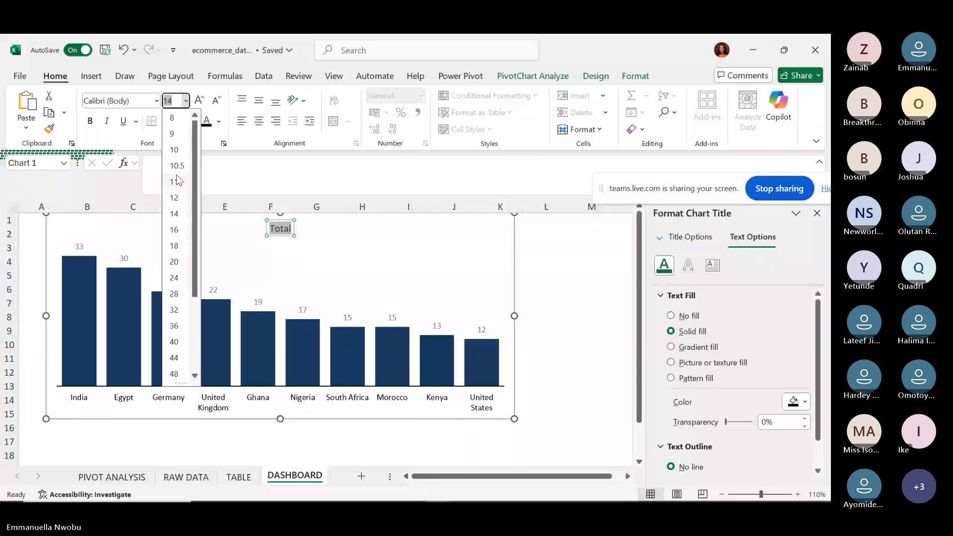
click(174, 197)
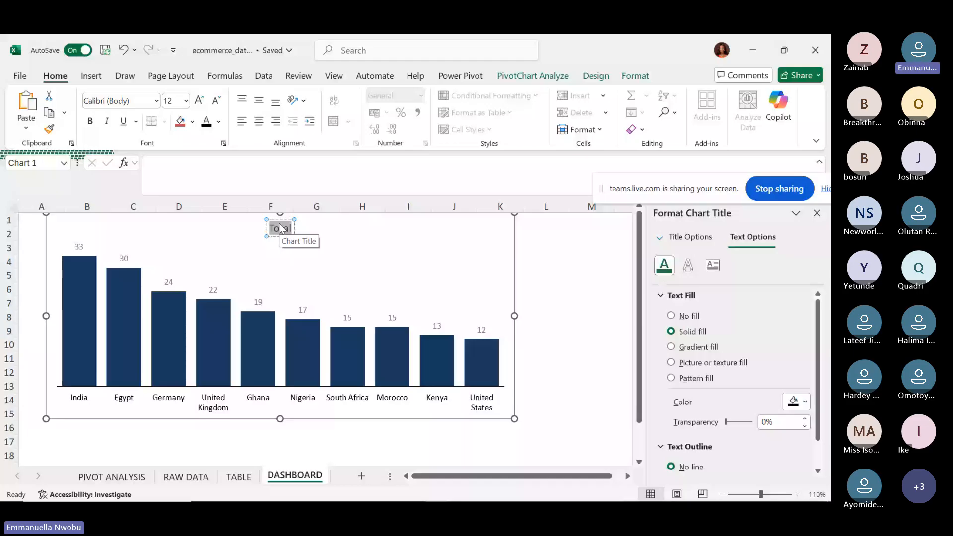
text(TCA)
text(L TRANSA)
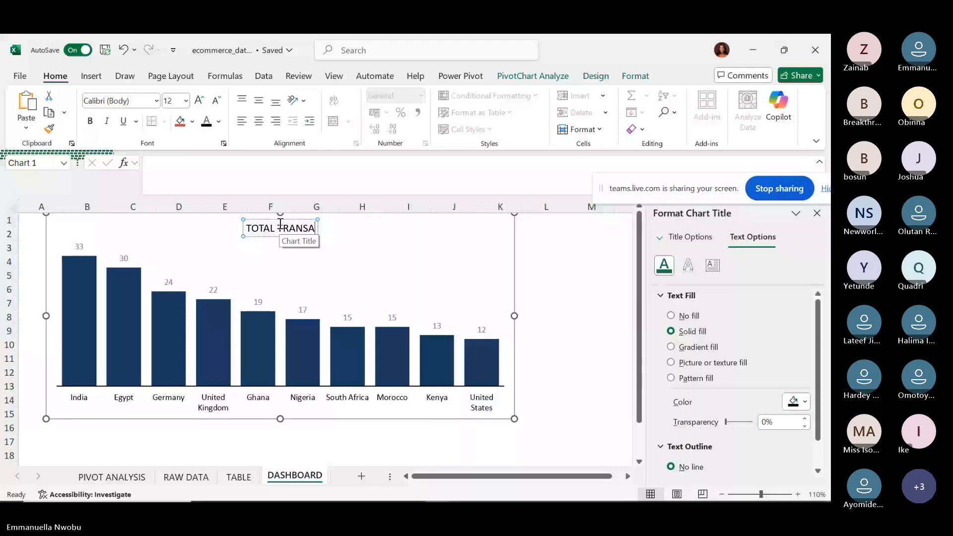
text(CTIONS BY LOCATION)
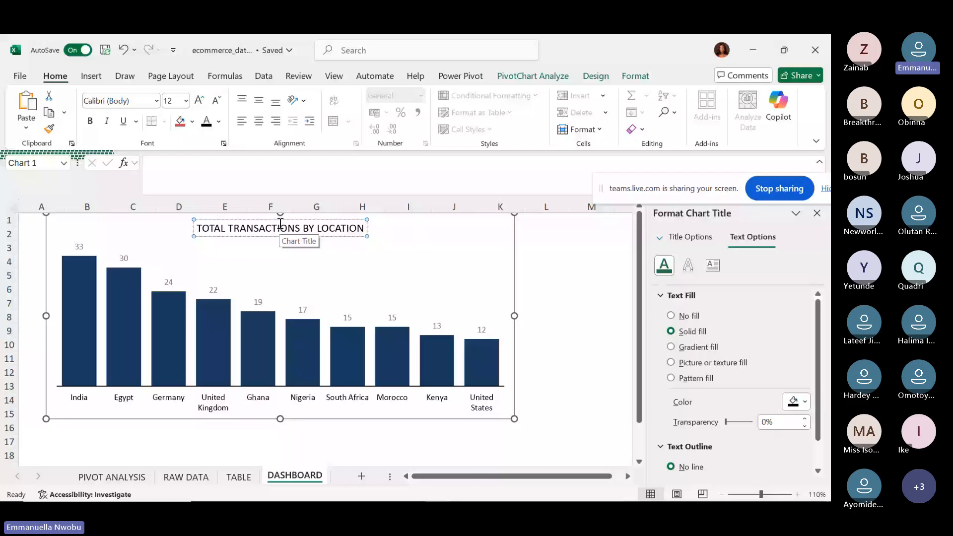
click(434, 224)
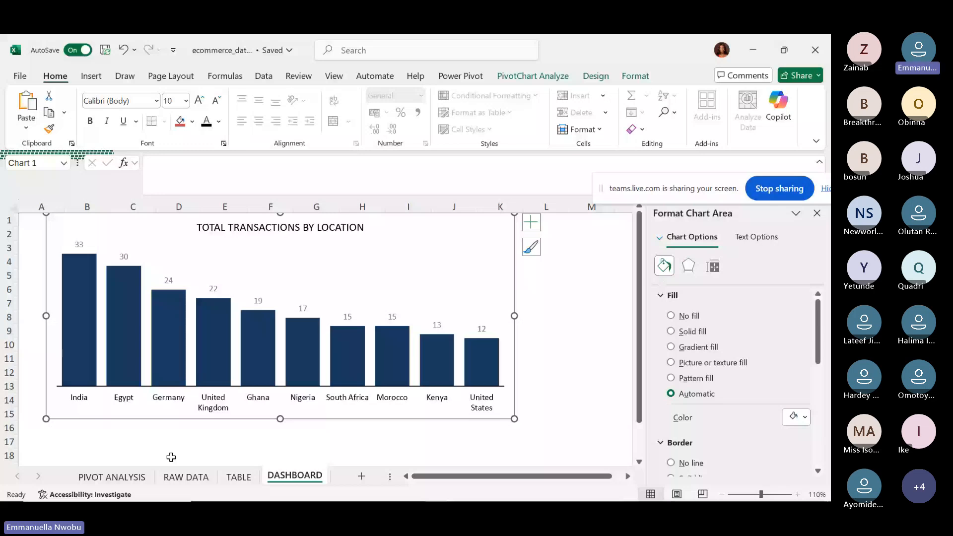
On PIVOT ANALYSIS, cancel the chart insertion and copy the location count pivot table A3:B14.
click(112, 476)
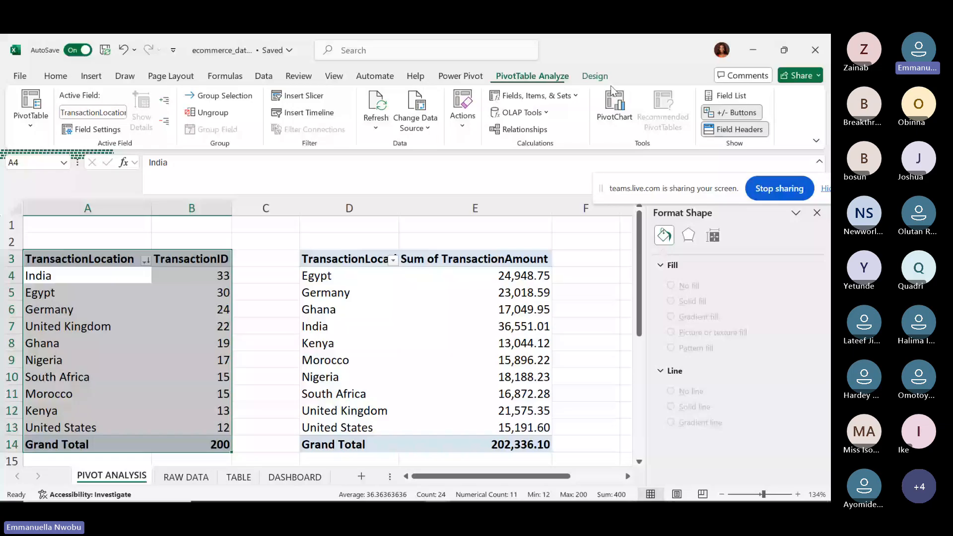
click(613, 102)
click(251, 252)
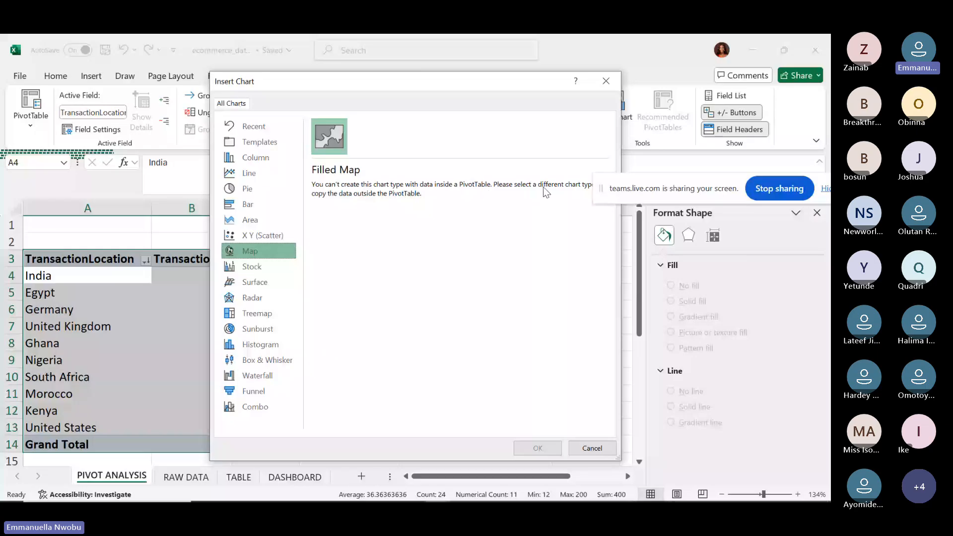
click(590, 448)
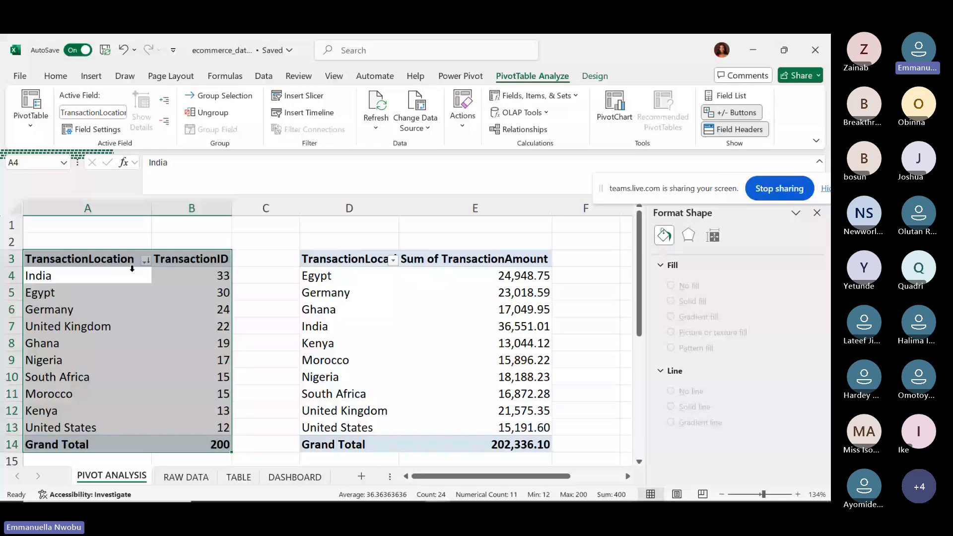
mouse_move(183, 269)
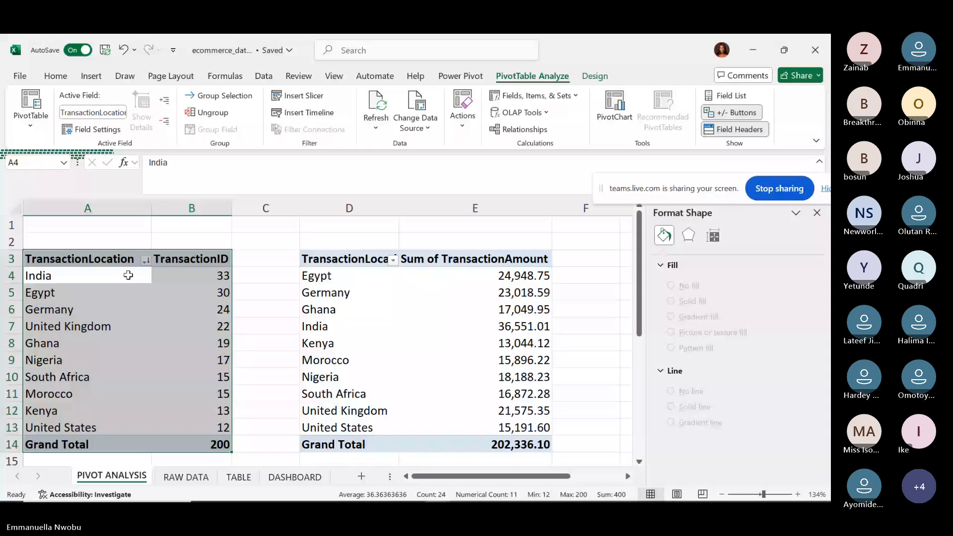
key(ctrl+c)
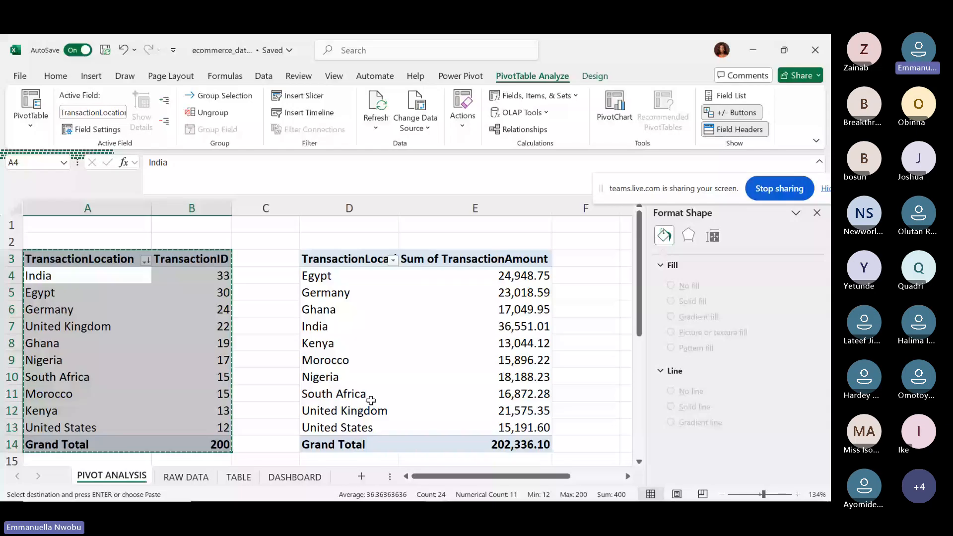
Paste the location counts as values at A2 of a new Sheet4 and autofit column B.
click(361, 476)
click(37, 232)
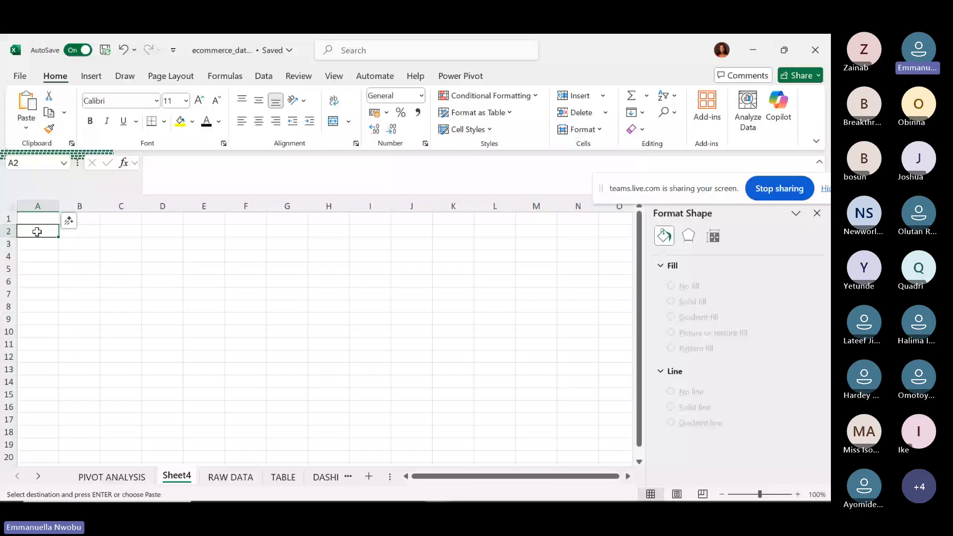
right_click(37, 232)
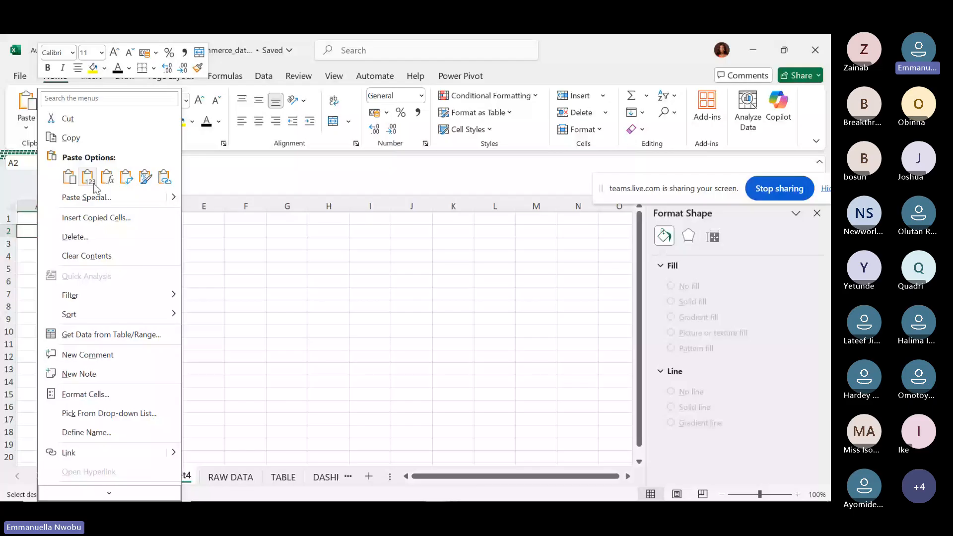
click(88, 176)
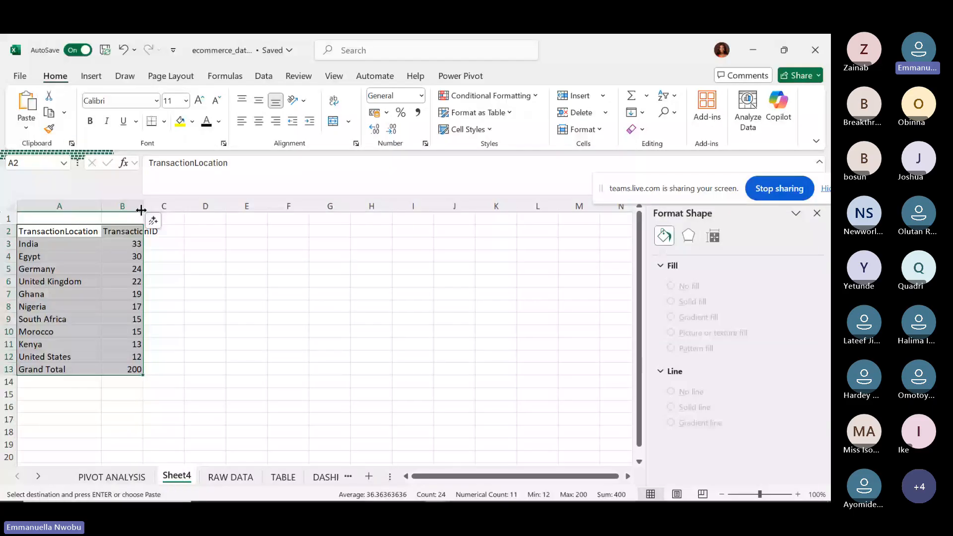
double_click(141, 210)
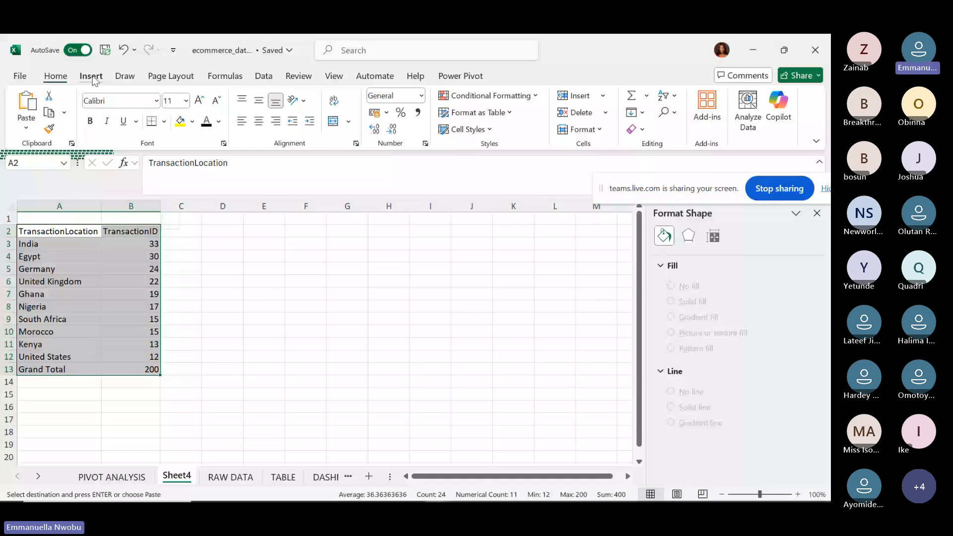
Insert a Filled Map of the location counts and drag its edges to make it larger.
click(93, 79)
click(424, 119)
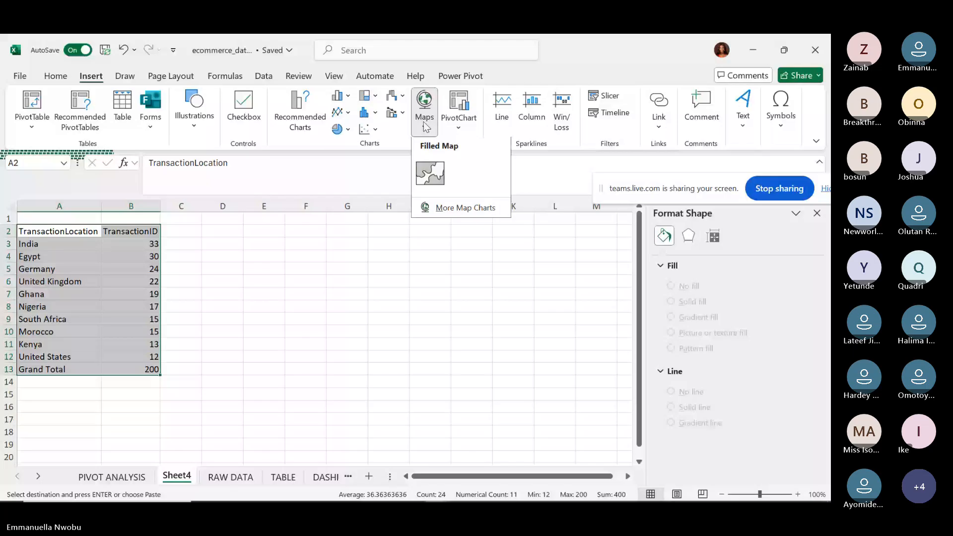
click(436, 177)
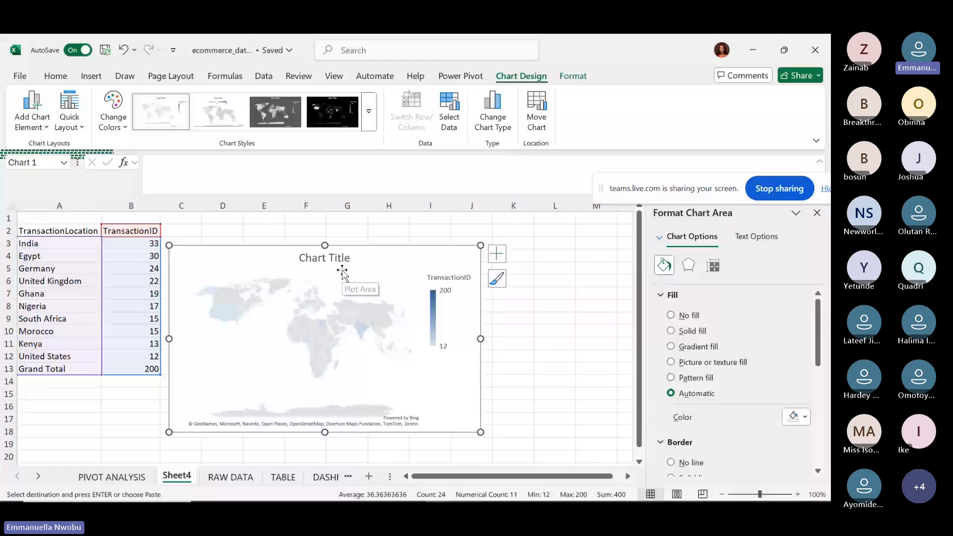
drag(480, 338, 599, 359)
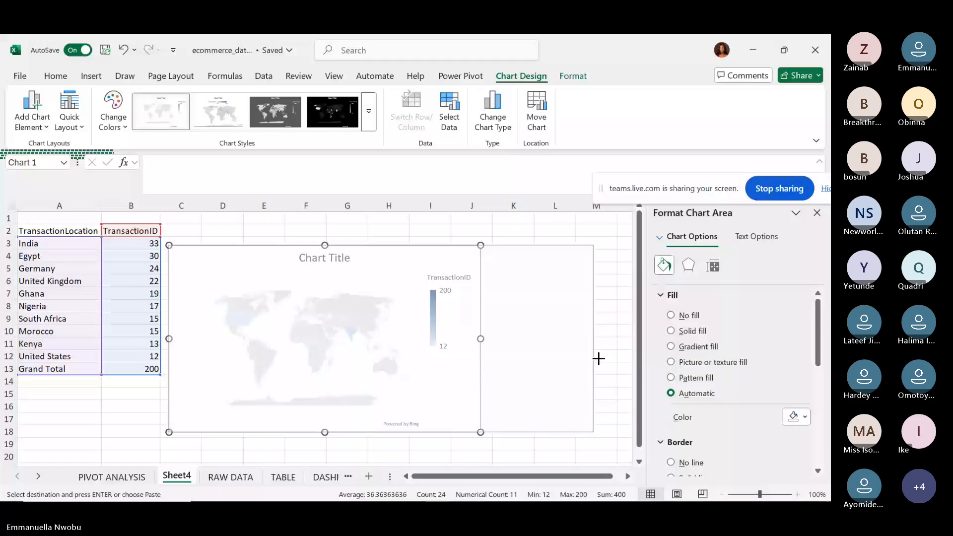
drag(598, 358, 615, 358)
drag(391, 245, 389, 216)
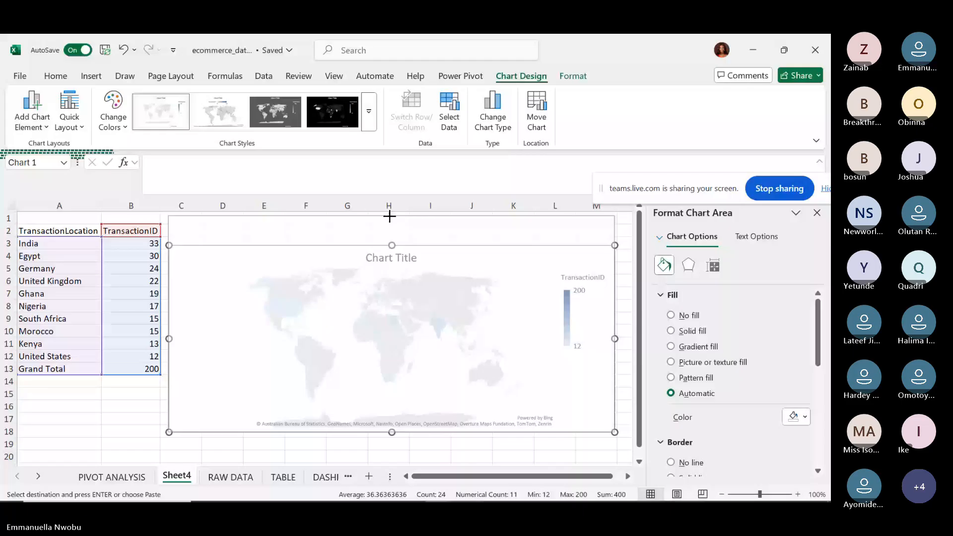
drag(392, 432, 391, 462)
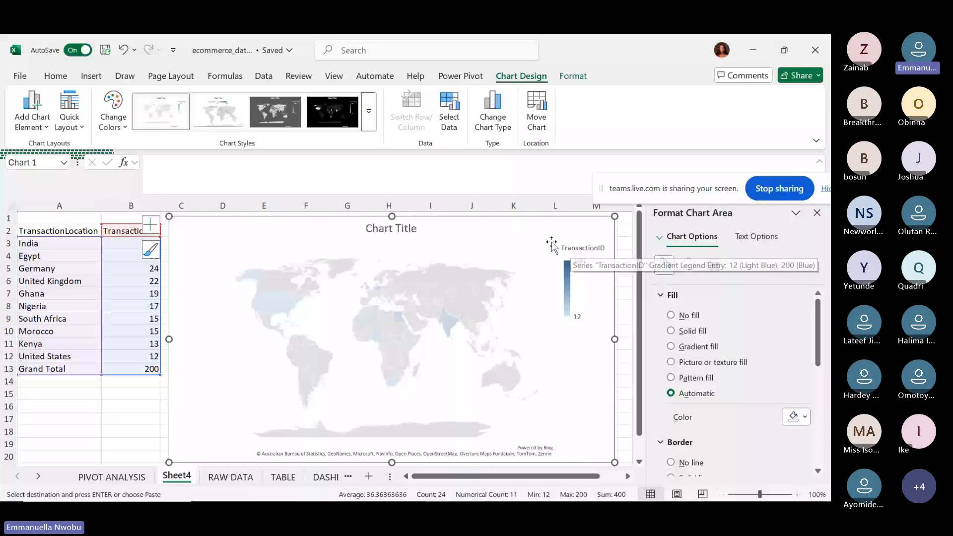
Delete the map chart, clear the Grand Total row A13:B13, and select the ten locations.
key(Delete)
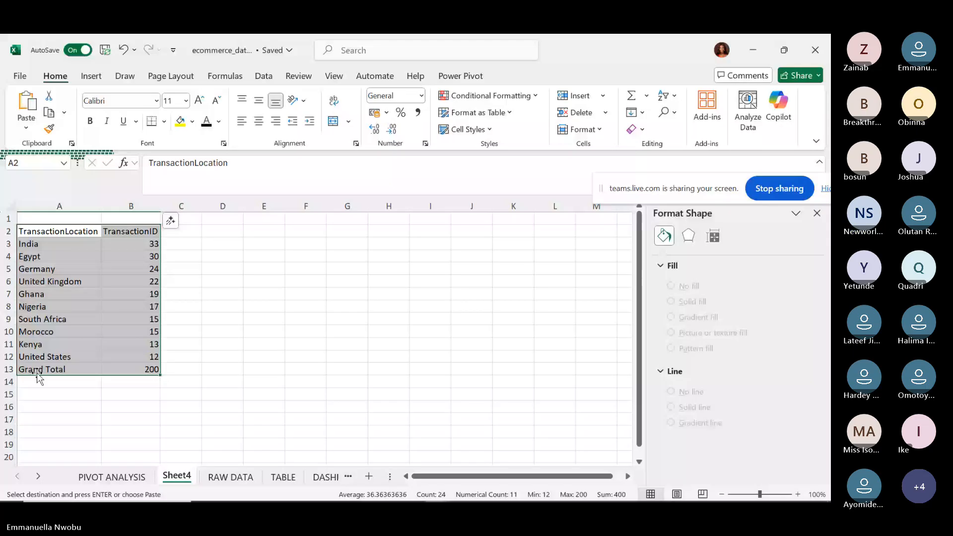
drag(37, 373, 141, 377)
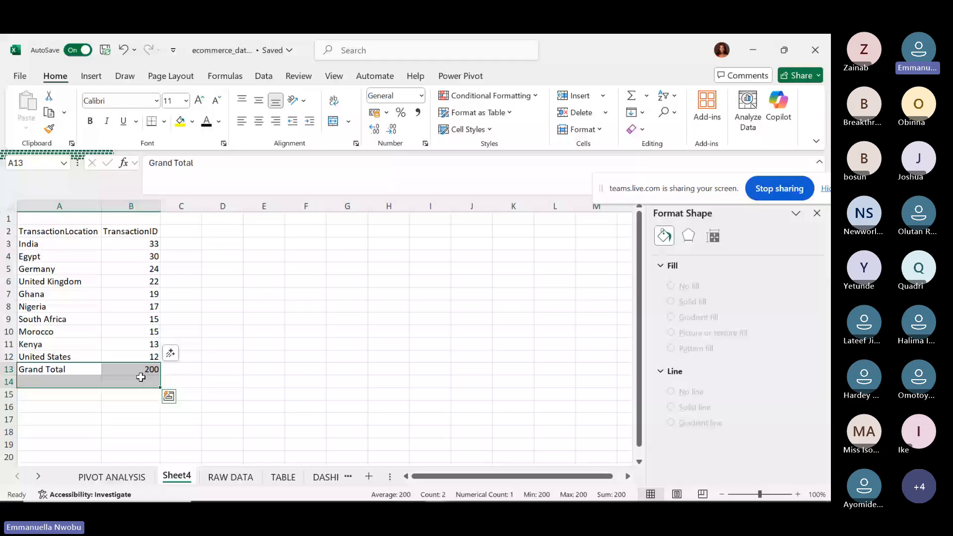
key(Delete)
click(135, 345)
key(ctrl+a)
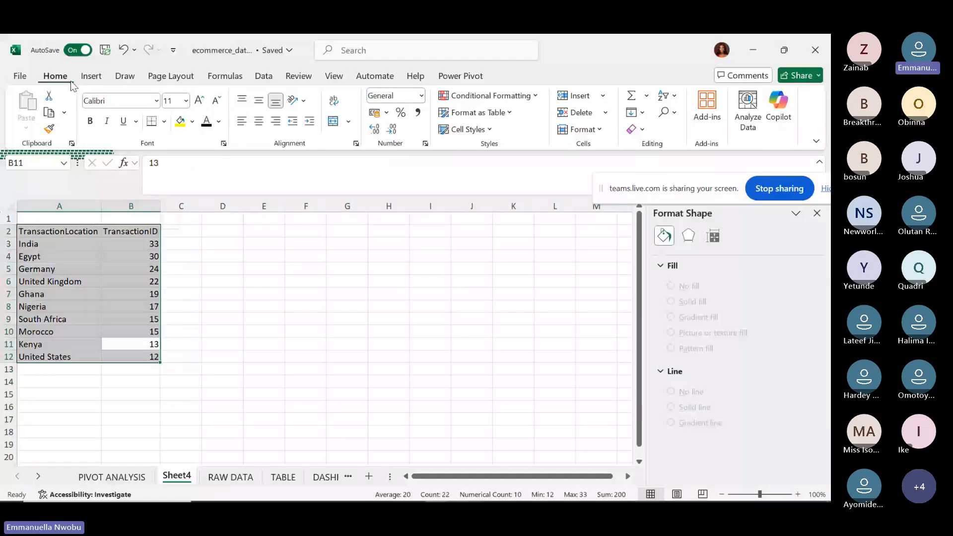
click(91, 76)
click(424, 111)
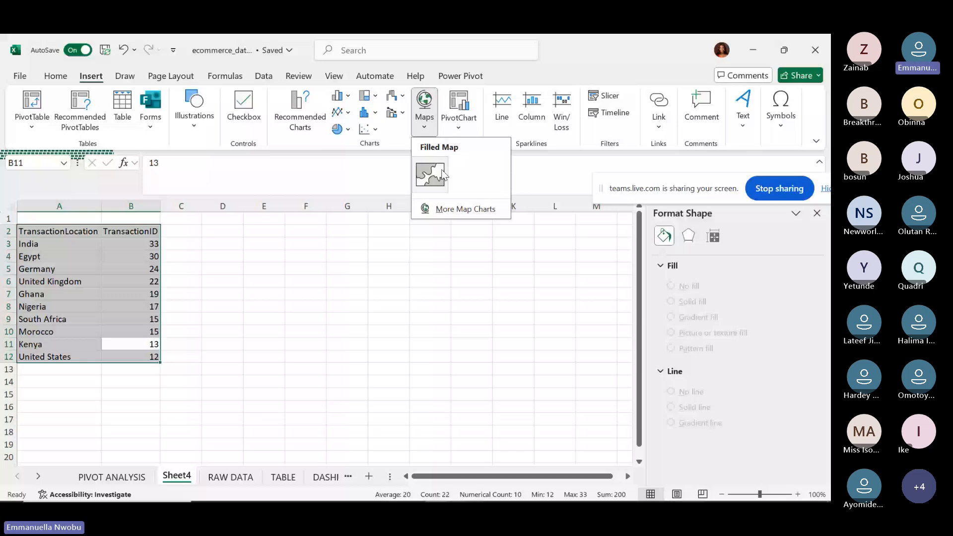
Insert a Filled Map of the ten countries and stretch it wider and taller.
click(443, 175)
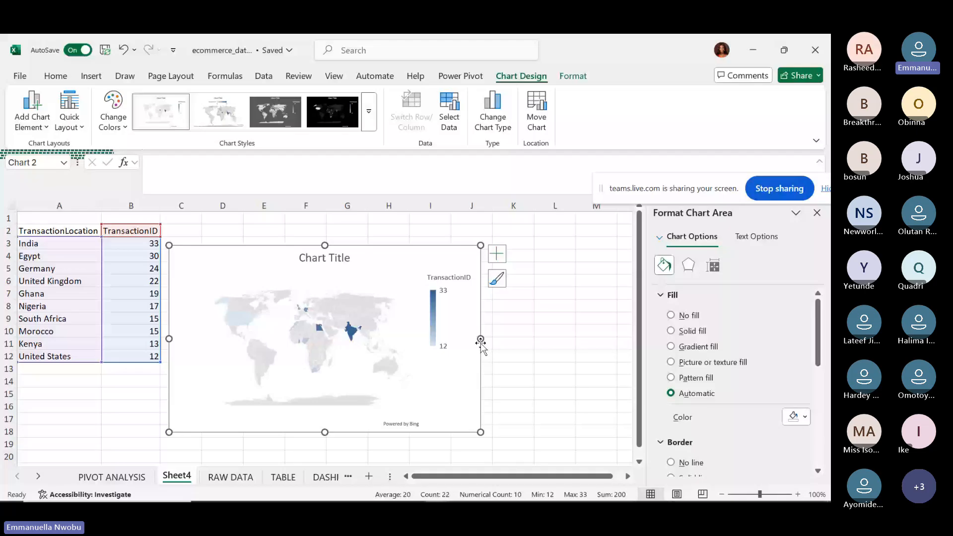
drag(480, 339, 624, 339)
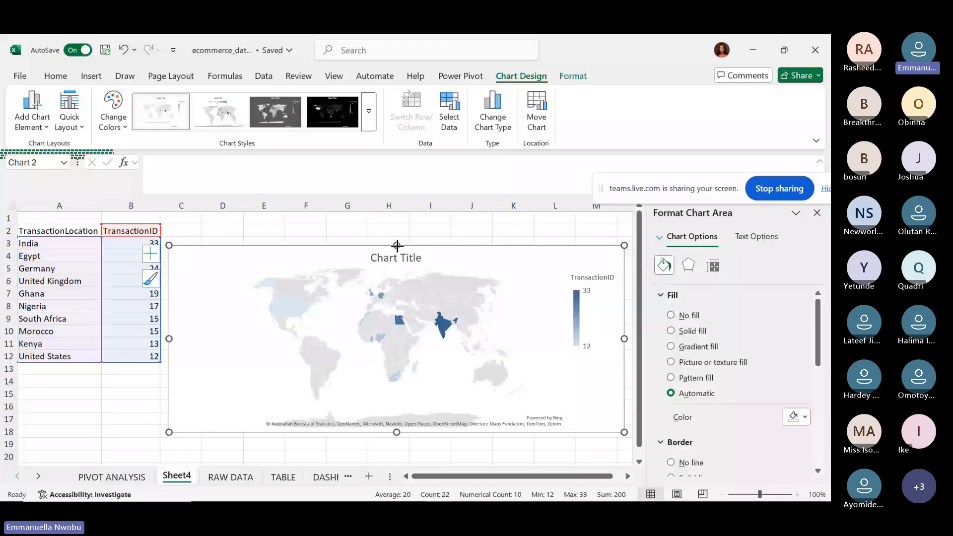
drag(397, 245, 397, 217)
drag(396, 432, 396, 457)
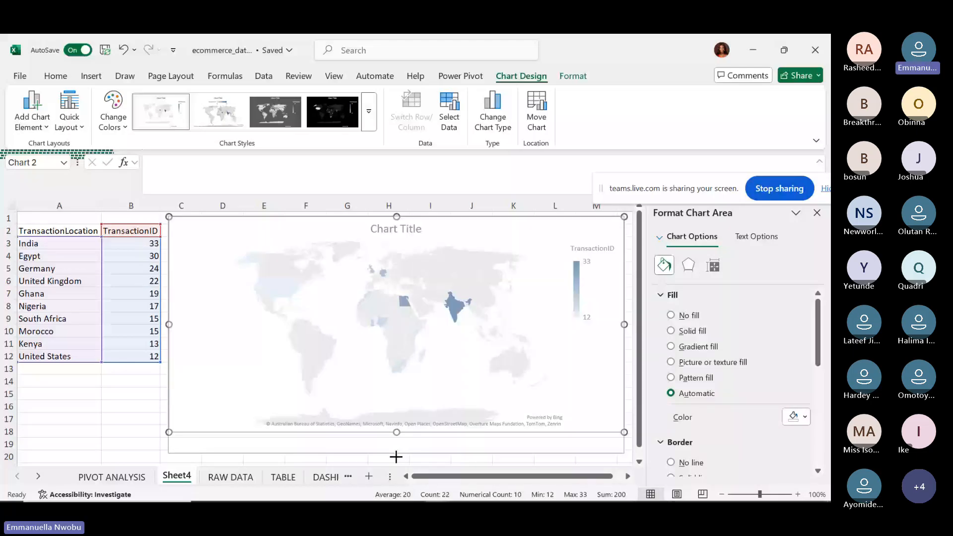
drag(396, 457, 395, 461)
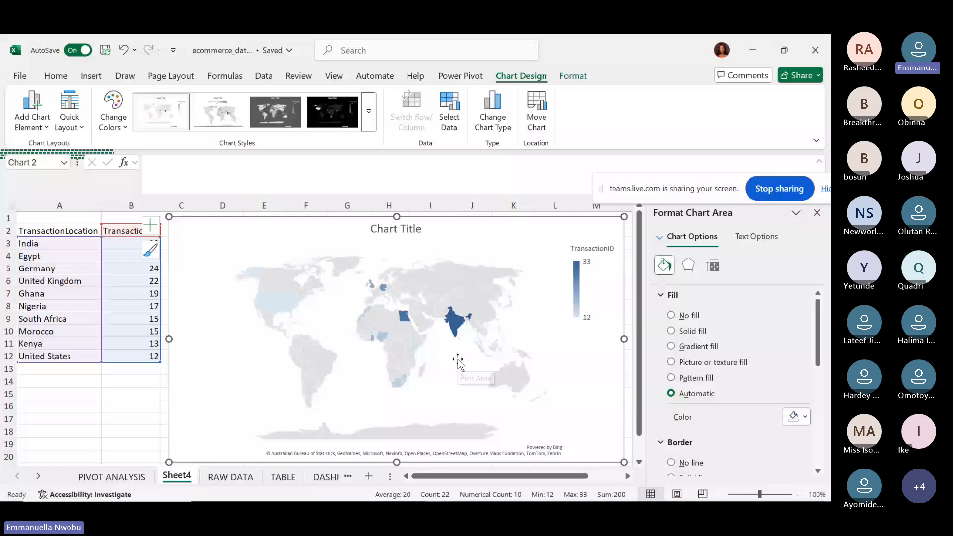
mouse_move(281, 303)
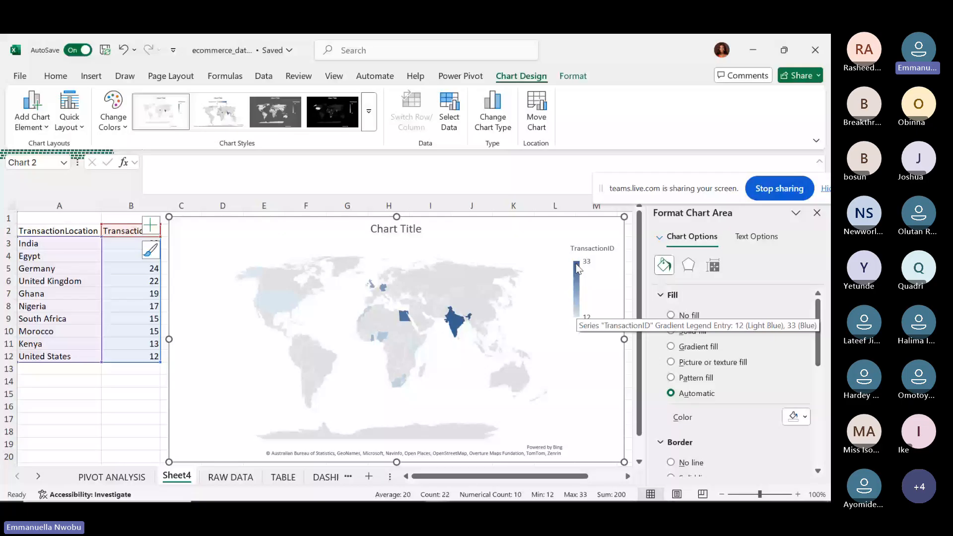
mouse_move(382, 342)
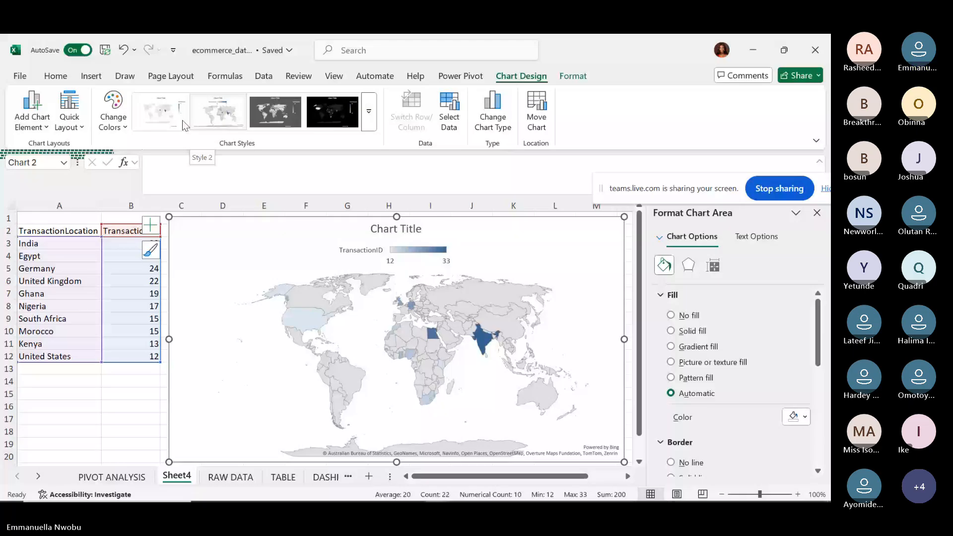
Add data labels to the map so countries show counts like 33 and 12.
click(32, 111)
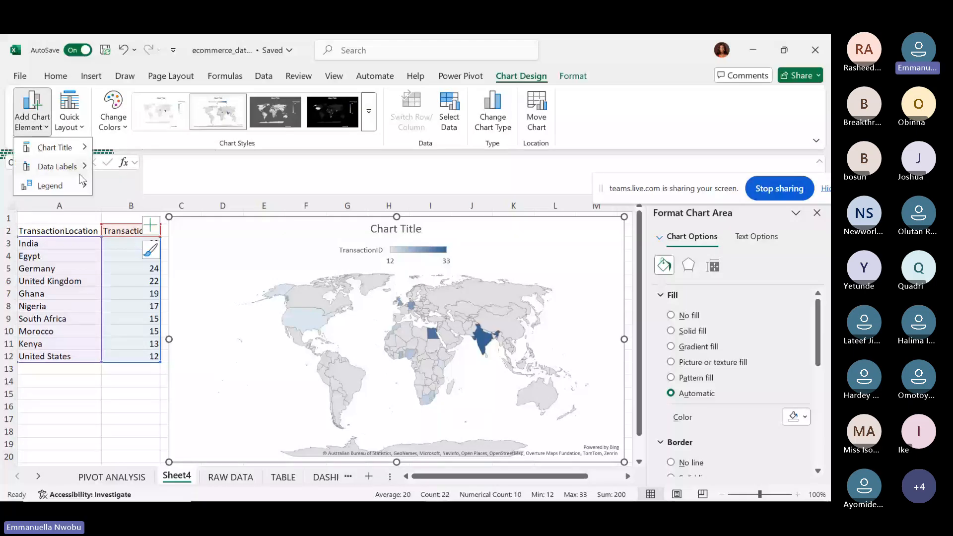
click(80, 174)
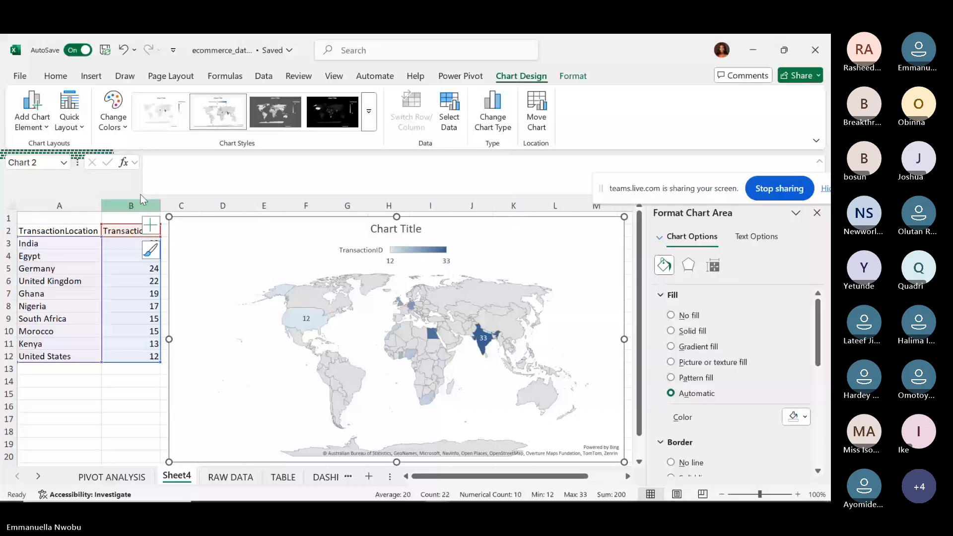
Apply the second quick layout to the map, keeping the blue colour scheme.
click(77, 128)
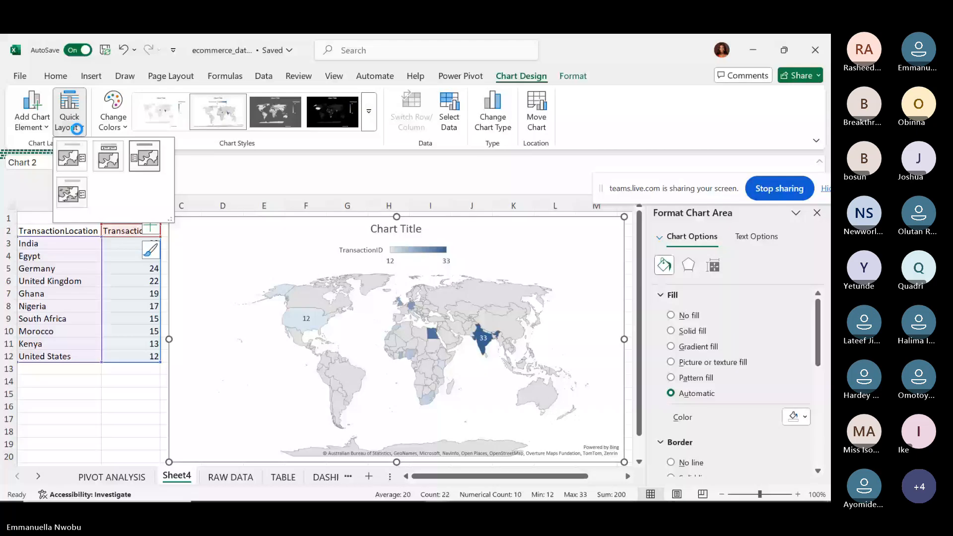
click(113, 114)
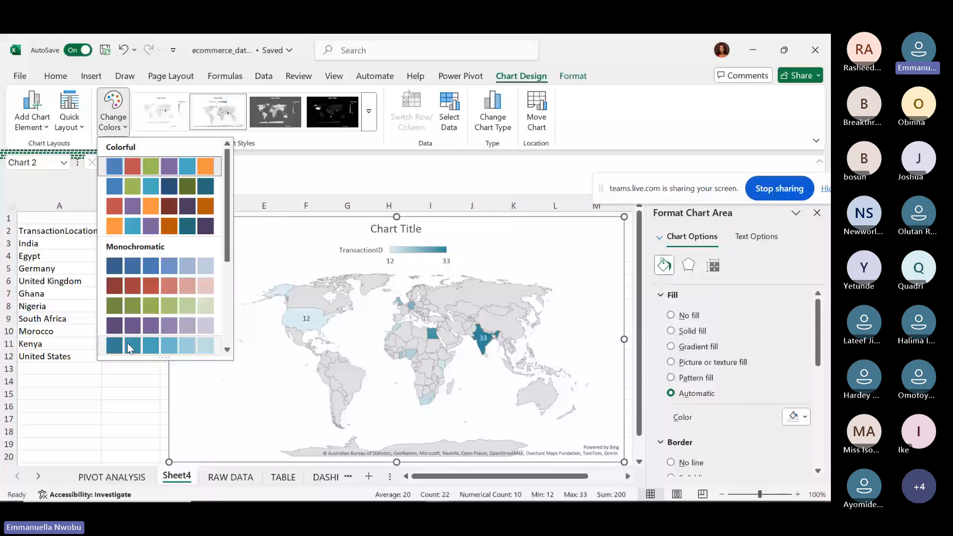
click(76, 129)
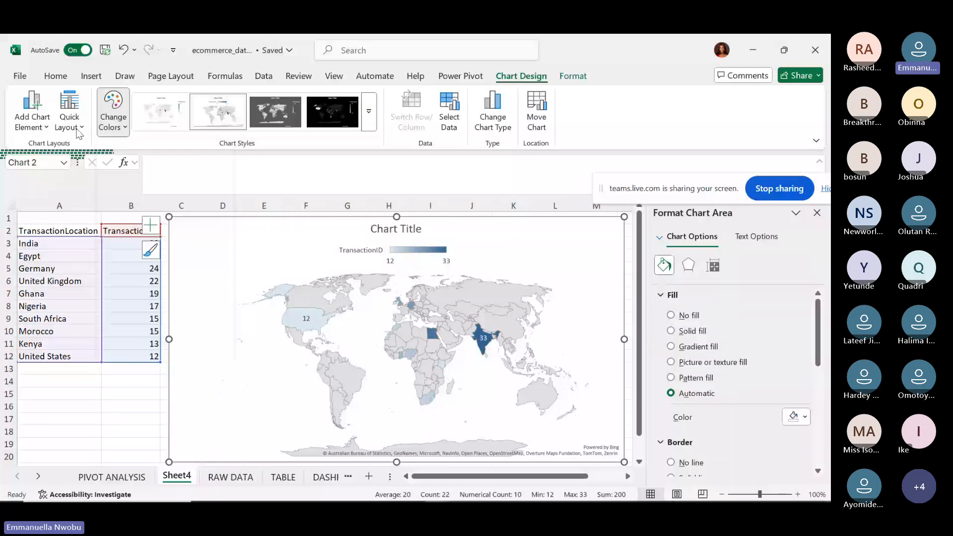
click(77, 130)
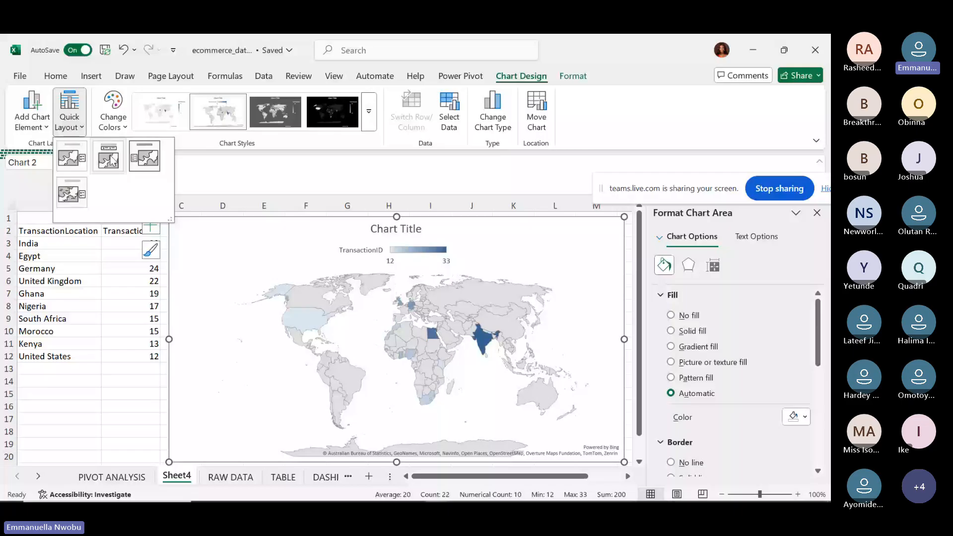
click(110, 159)
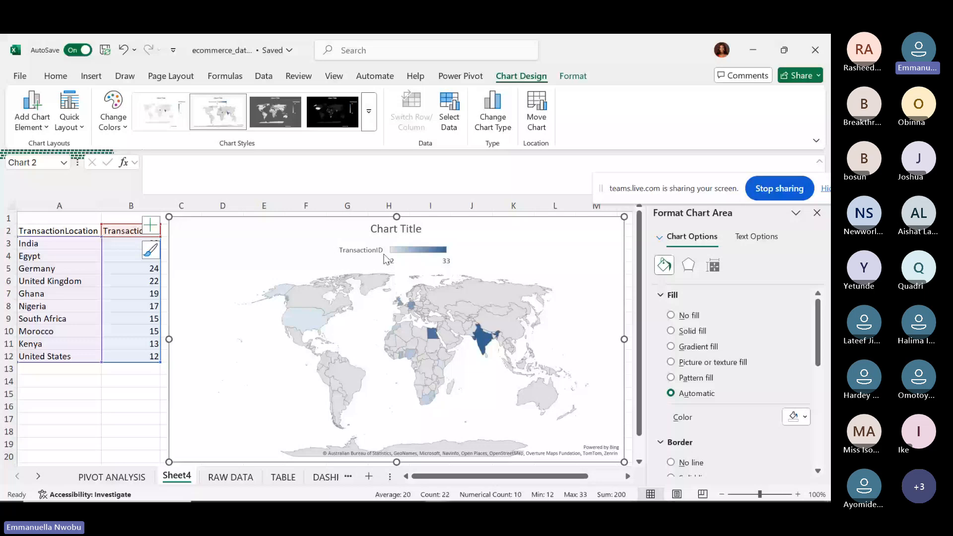
Add a chart title above the map and apply the quick layout with title and data labels.
click(37, 119)
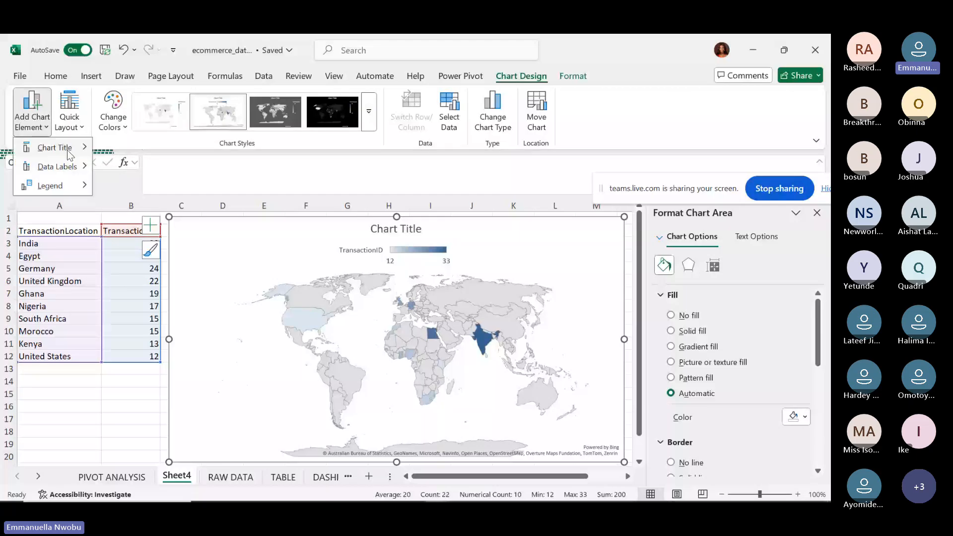
click(69, 151)
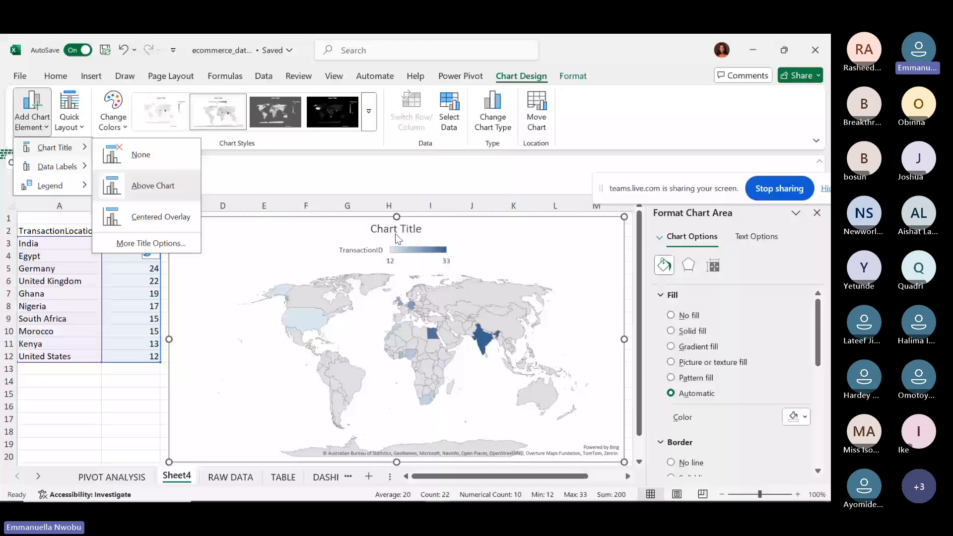
drag(397, 239, 397, 273)
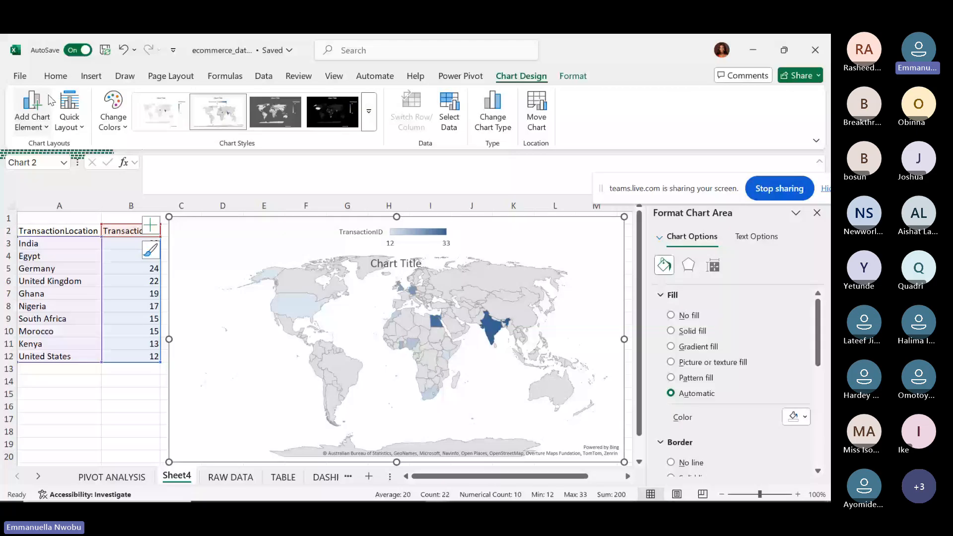
click(34, 109)
mouse_move(62, 152)
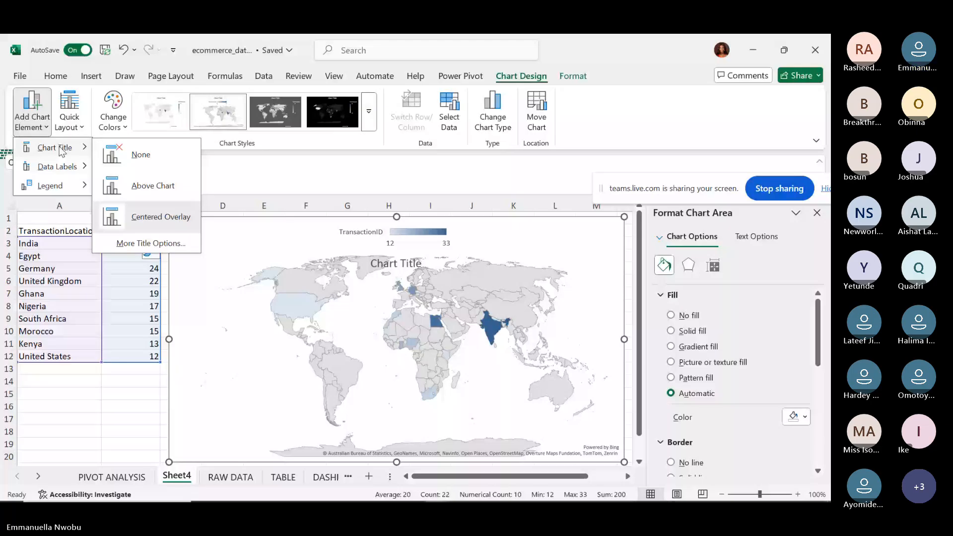
click(70, 111)
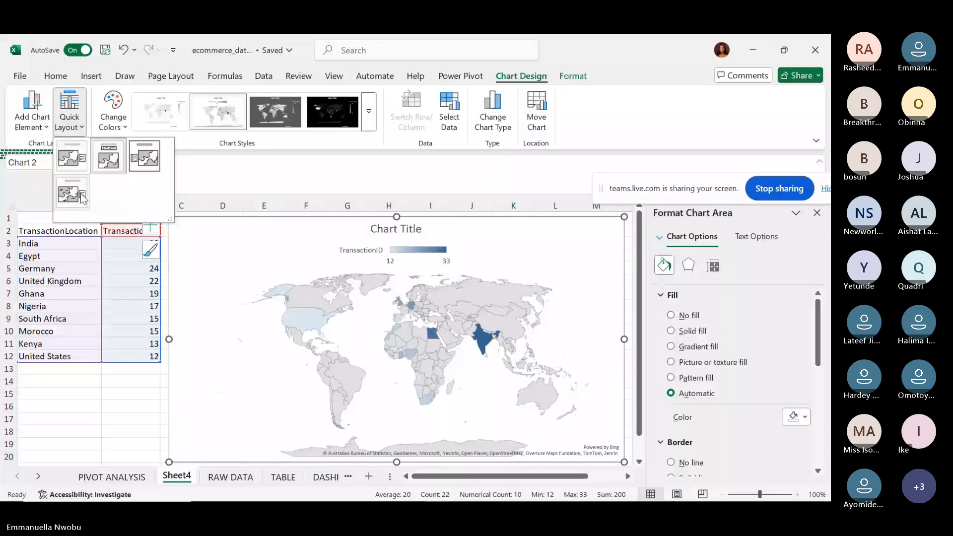
click(28, 126)
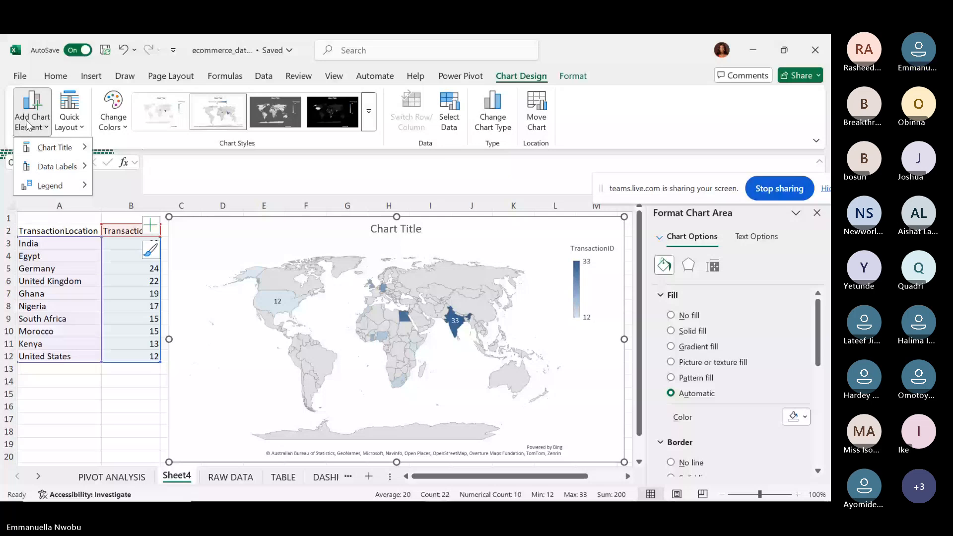
Position the map's TransactionID legend on the right side of the chart.
mouse_move(60, 188)
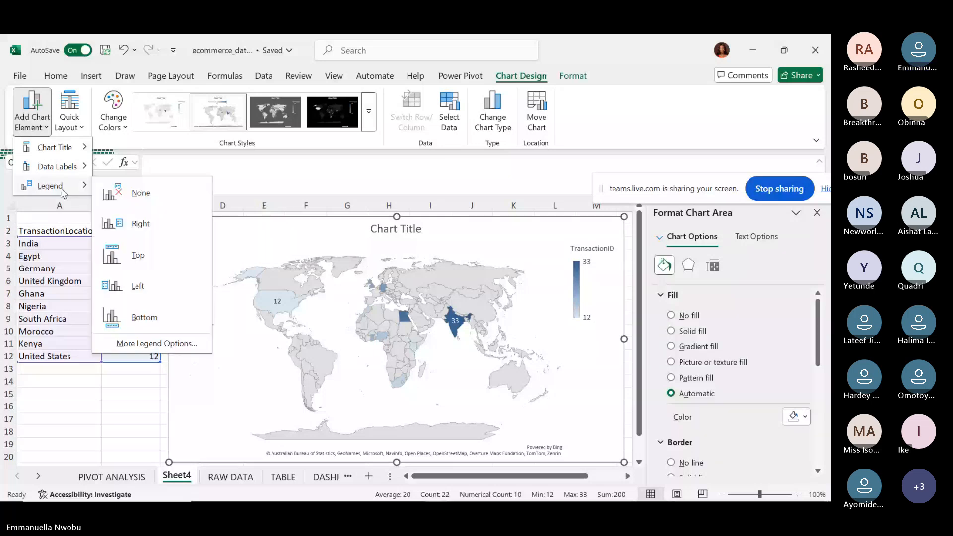
click(141, 223)
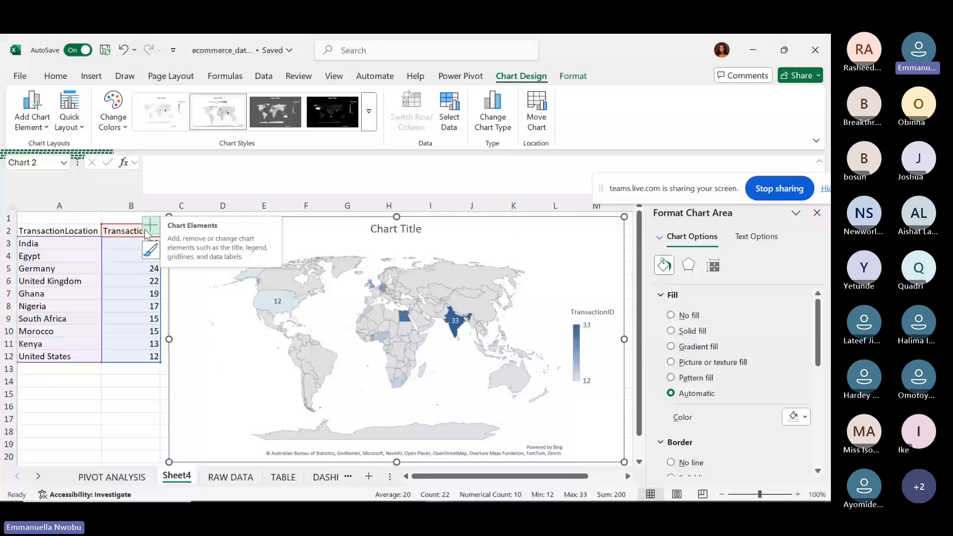
click(588, 82)
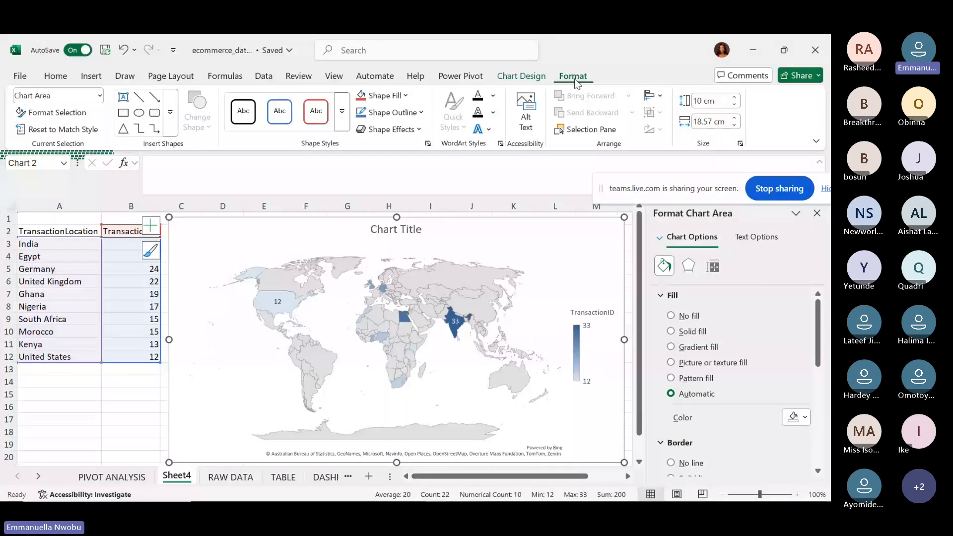
click(516, 79)
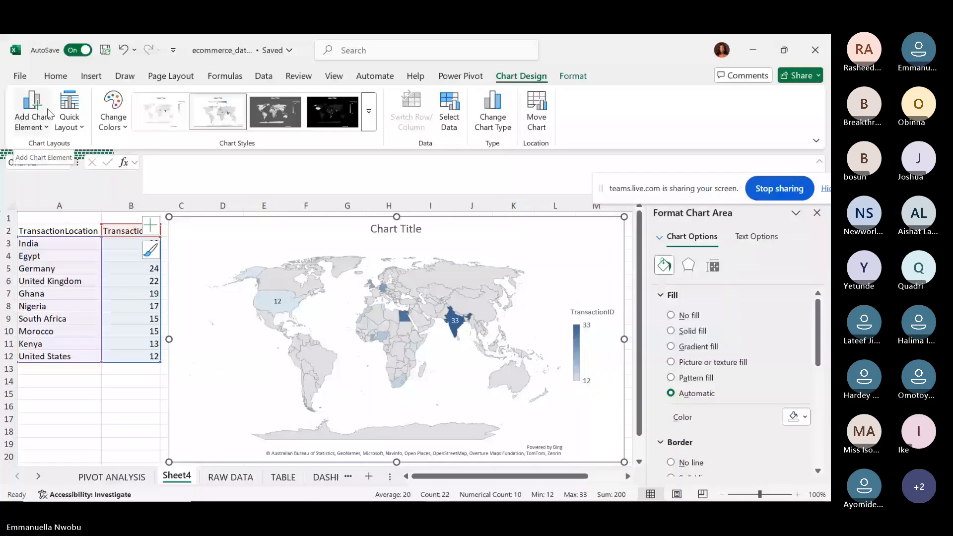
click(46, 124)
mouse_move(62, 187)
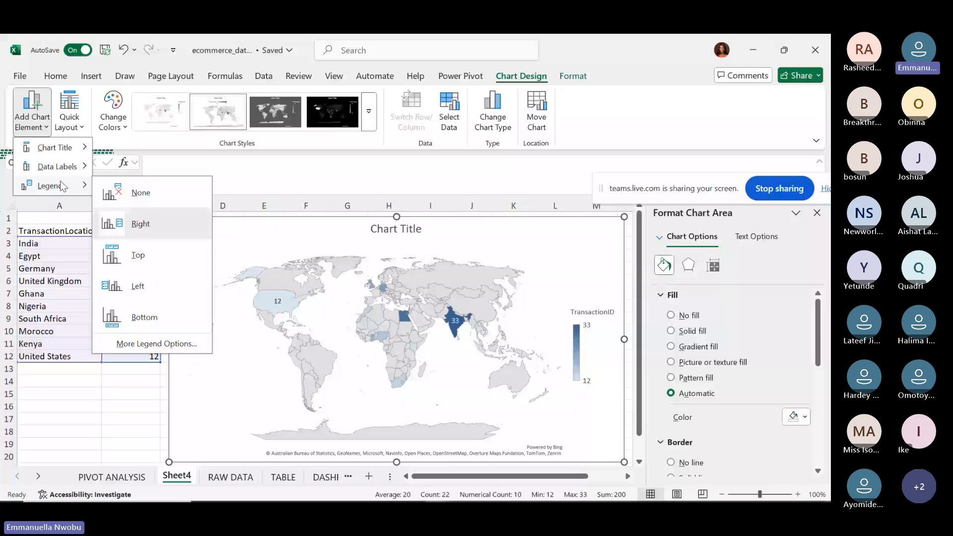
click(68, 205)
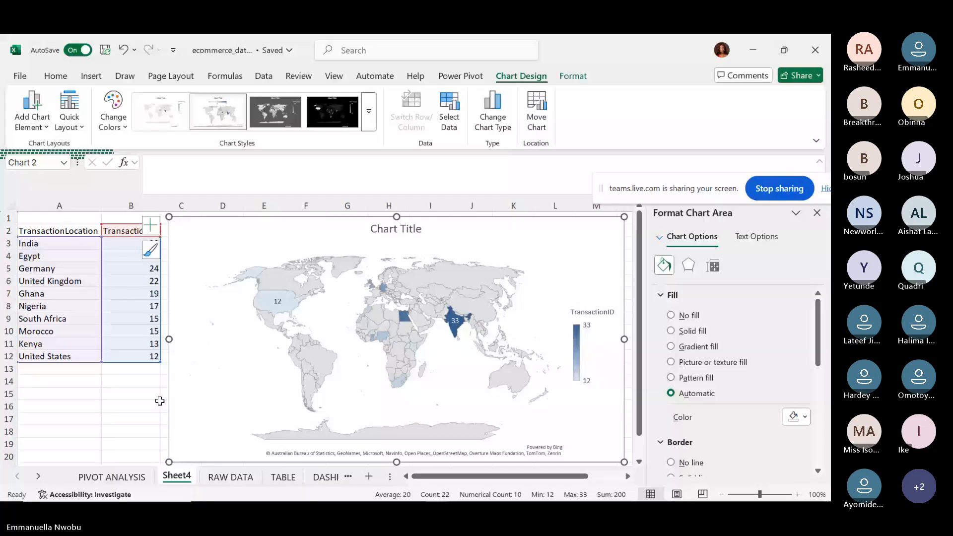
Build a clustered column pivot chart from the second PIVOT ANALYSIS pivot, cut it, and go to DASHBOARD.
click(130, 477)
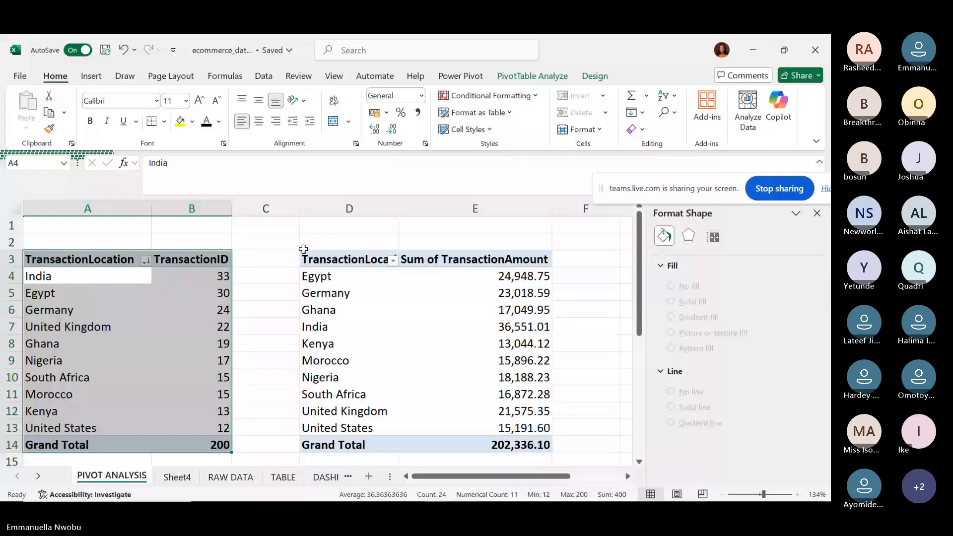
click(338, 277)
key(ctrl+a)
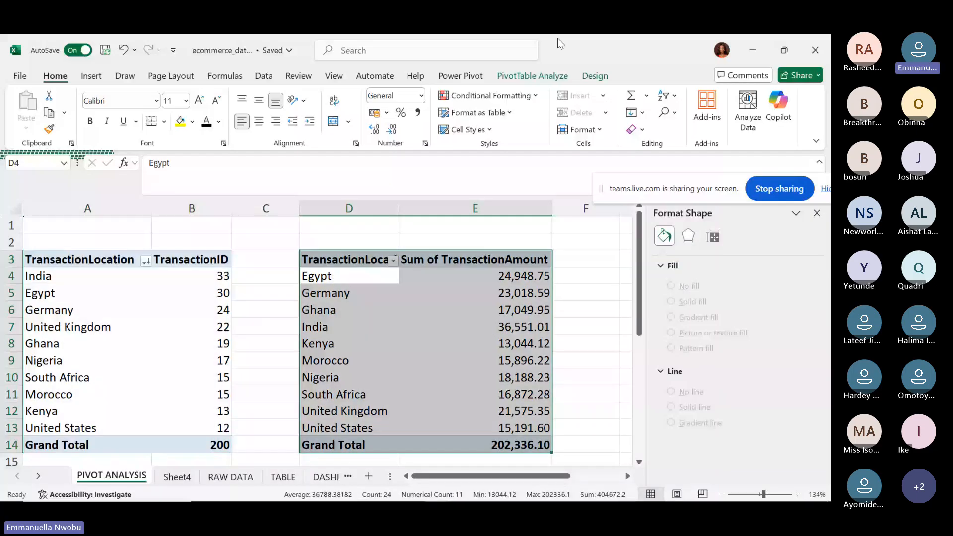
click(532, 77)
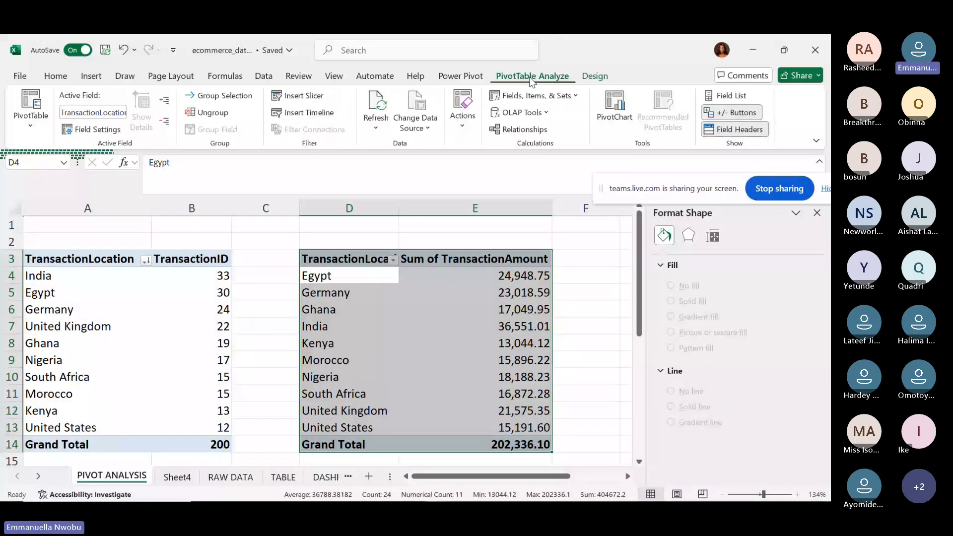
click(614, 115)
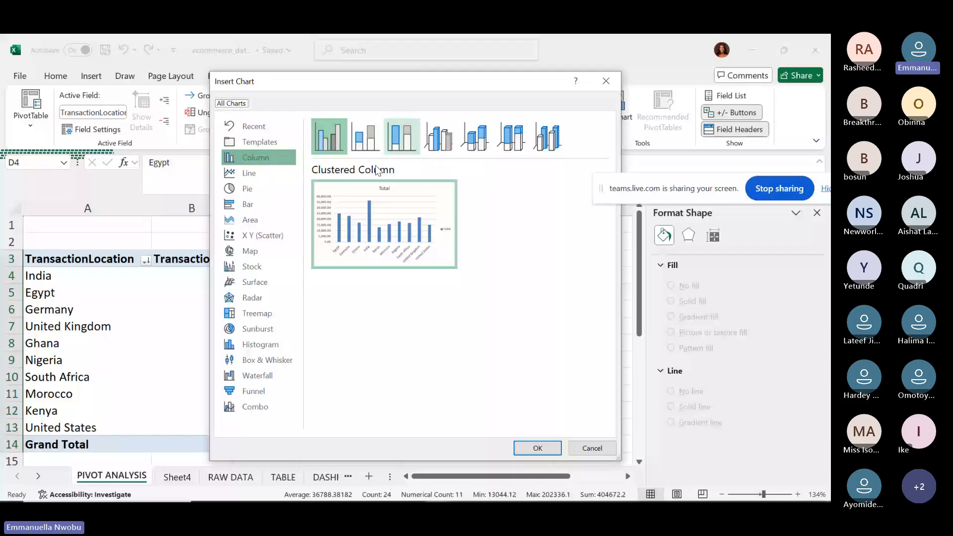
mouse_move(377, 211)
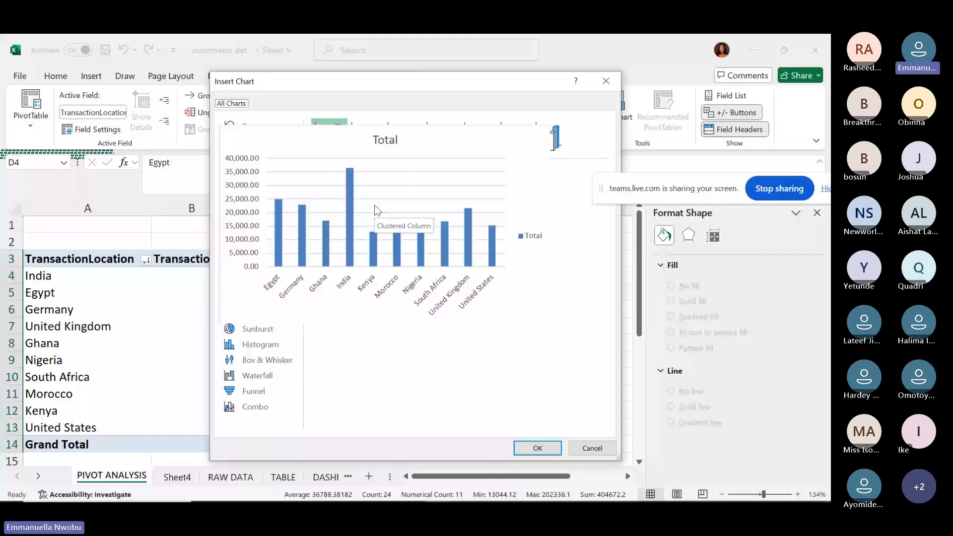
click(537, 448)
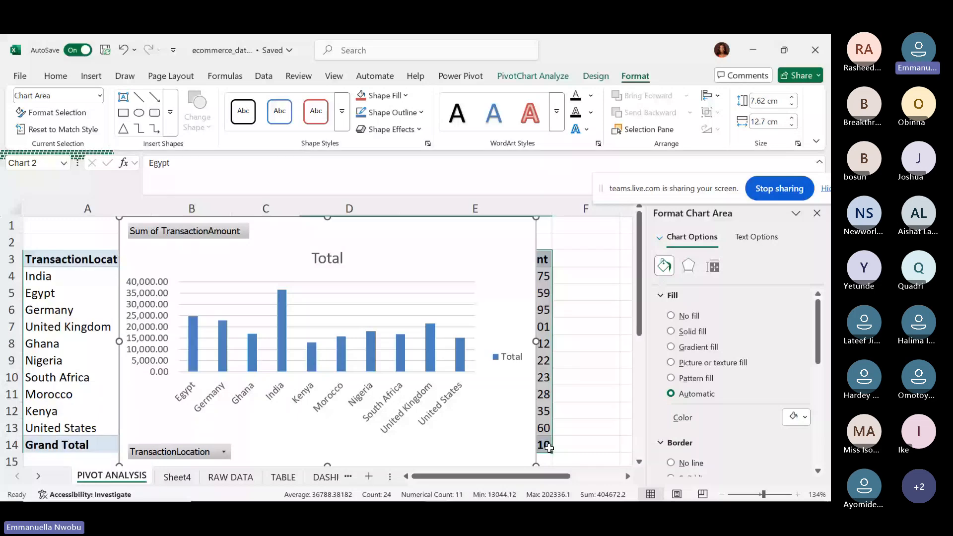
key(Delete)
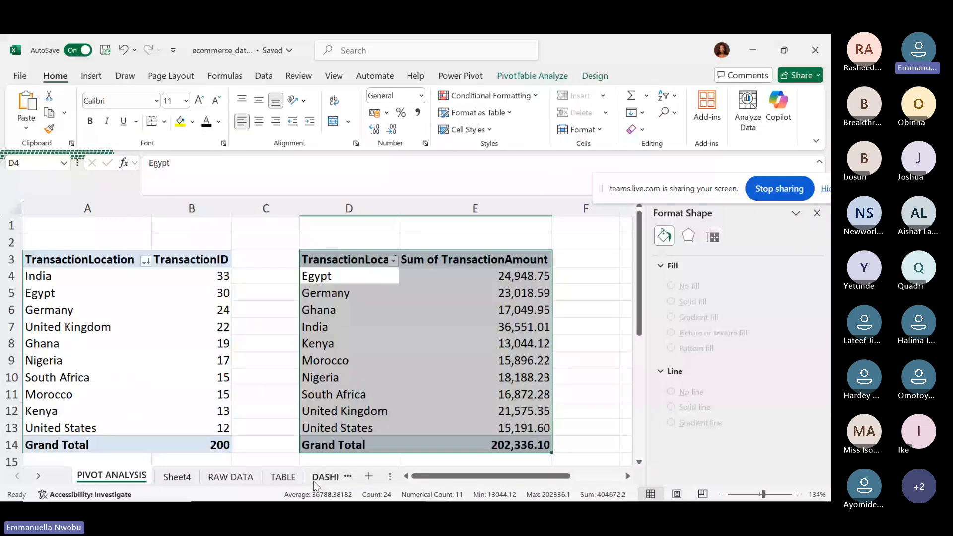
click(314, 481)
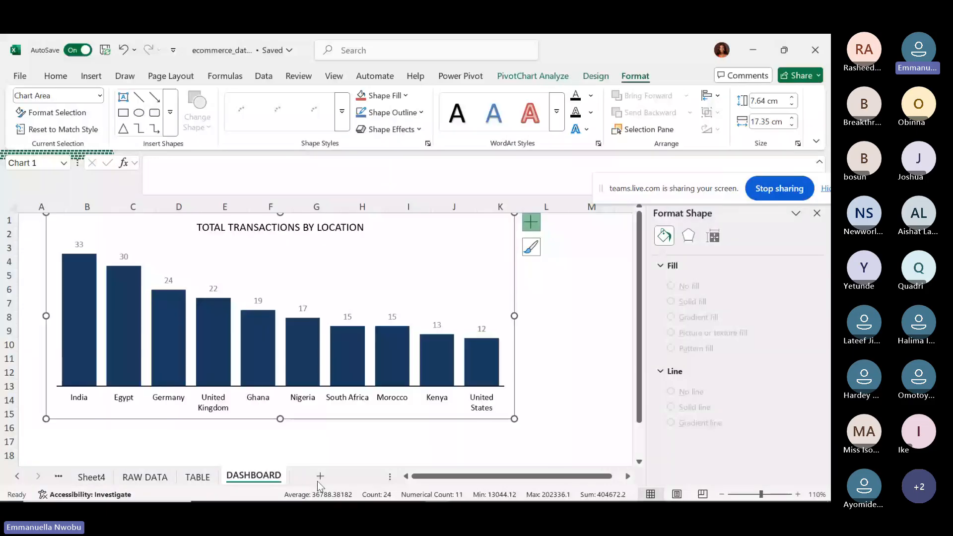
Paste the amount-by-location pivot chart onto DASHBOARD at cell M1.
click(628, 476)
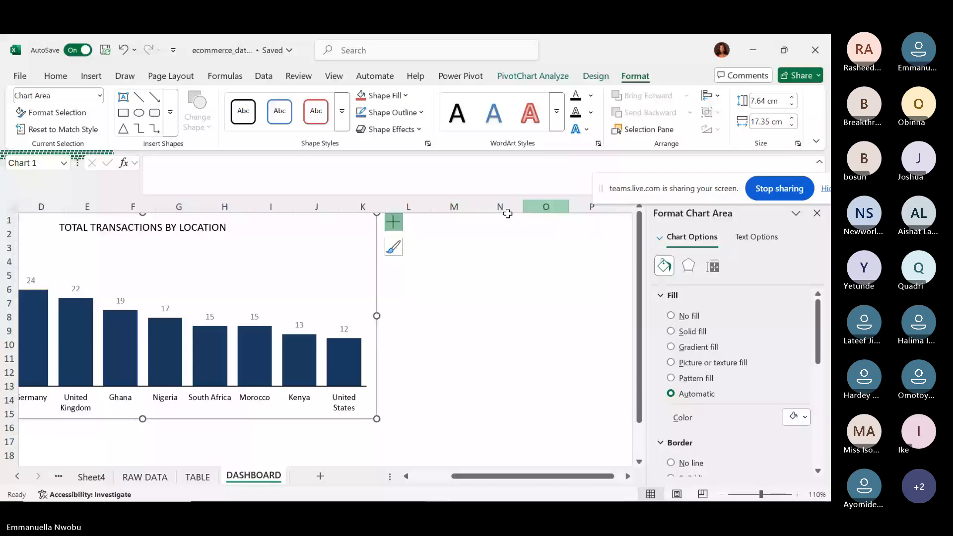
click(437, 218)
key(ctrl+v)
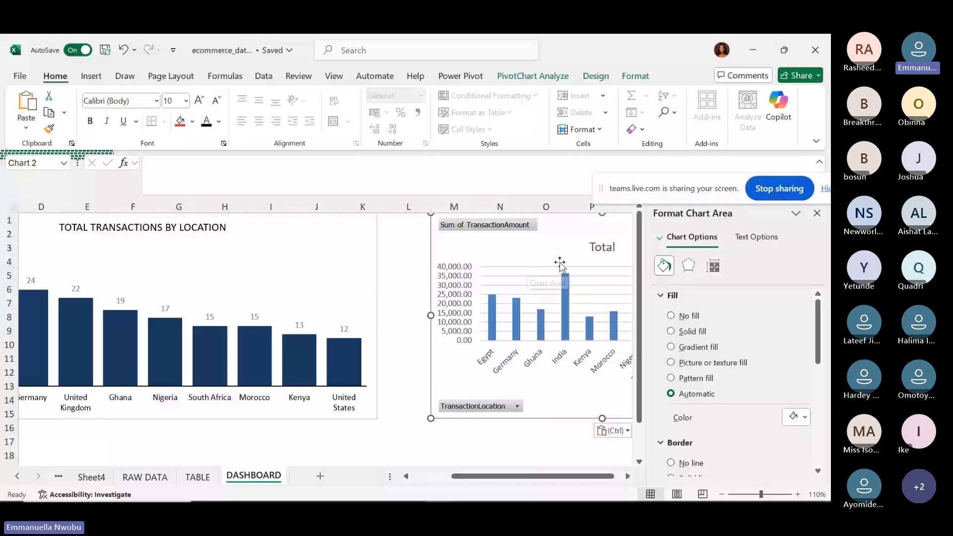
scroll(559, 265, right, 3)
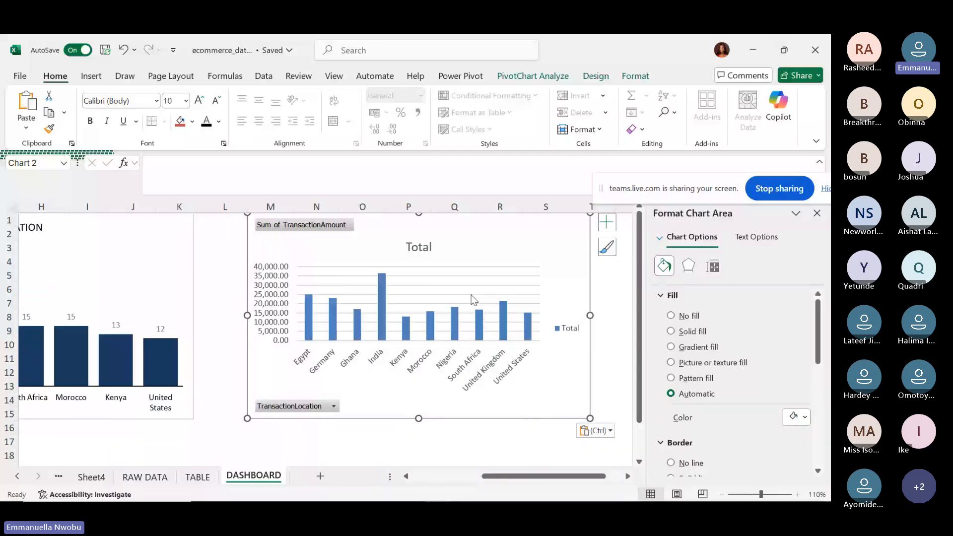
Remove the chart's gridlines, value axis, field buttons and Total legend.
click(472, 295)
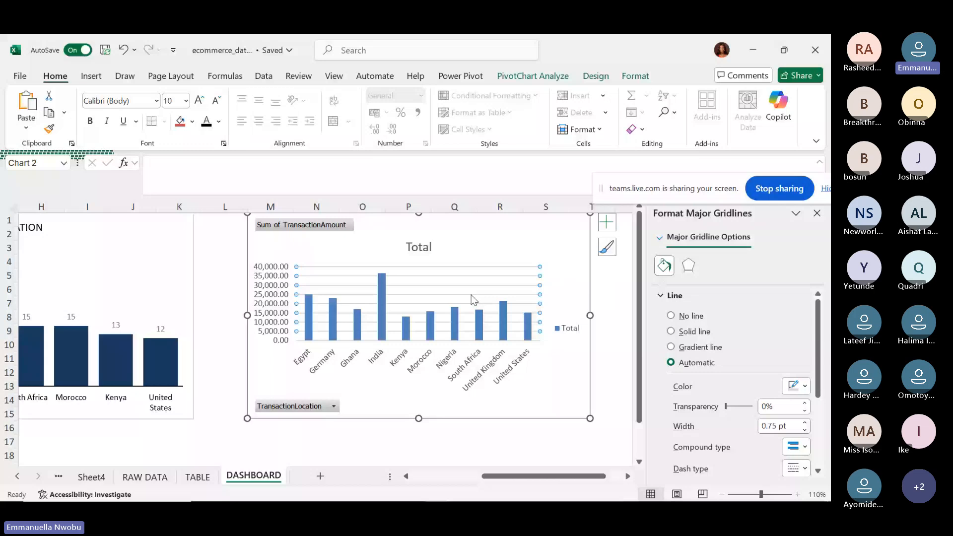
click(283, 297)
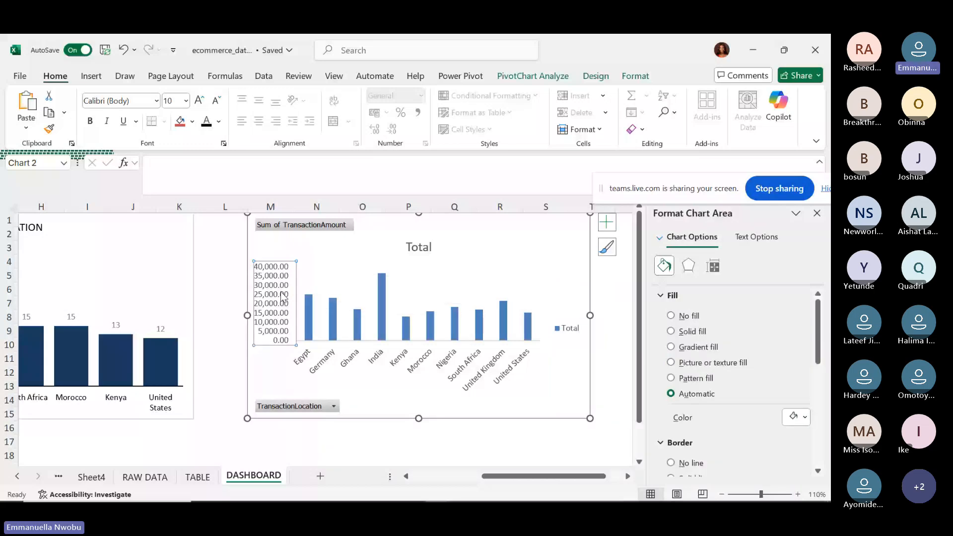
key(Delete)
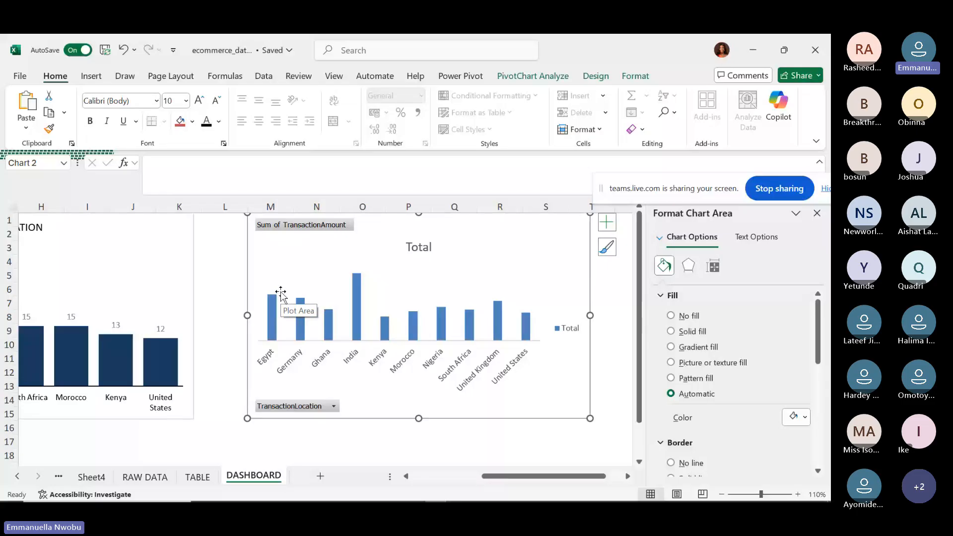
click(527, 77)
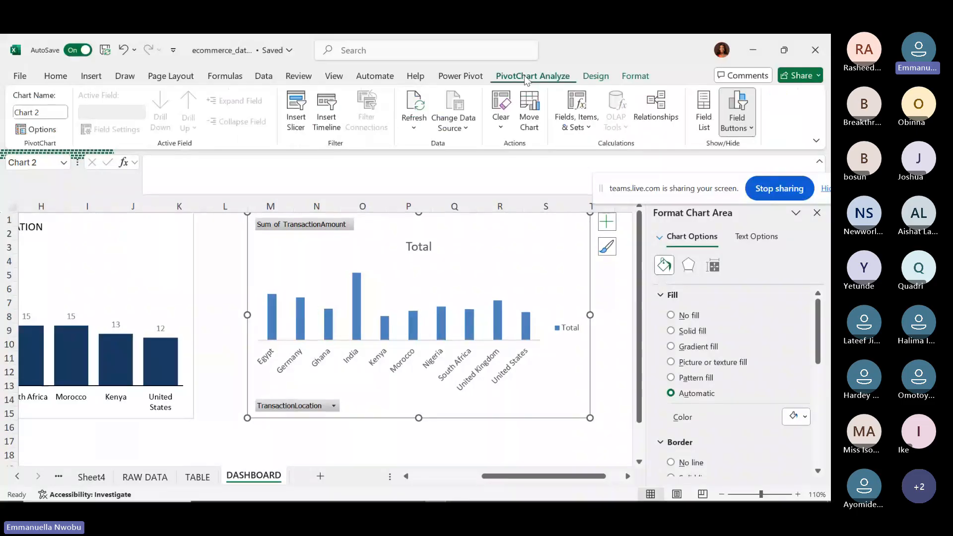
click(739, 128)
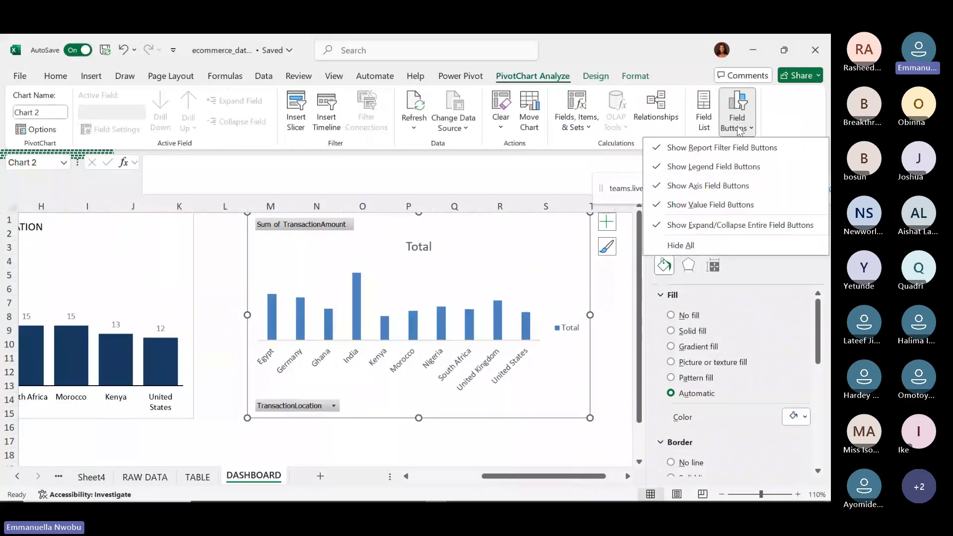
click(714, 185)
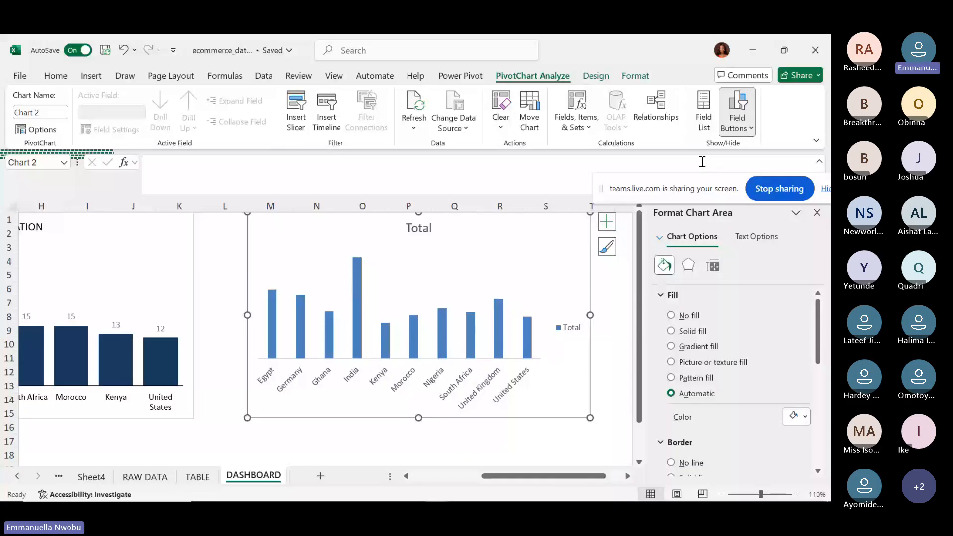
click(569, 329)
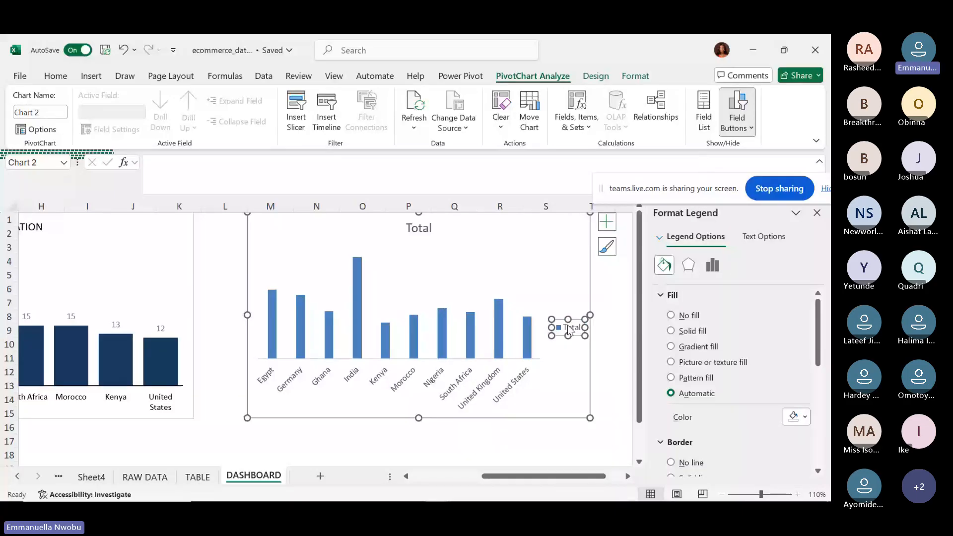
key(Delete)
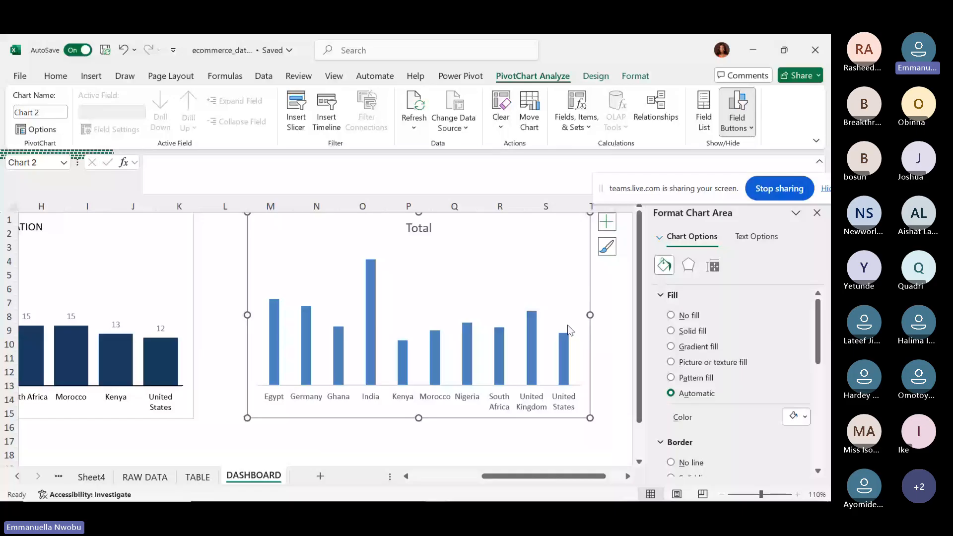
click(530, 366)
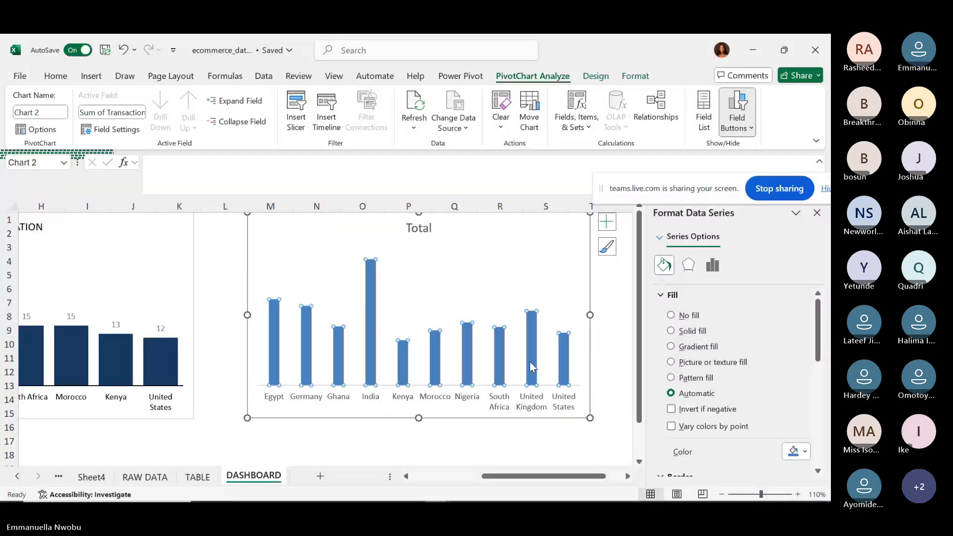
Add value labels above every bar of the location chart.
right_click(530, 367)
mouse_move(620, 314)
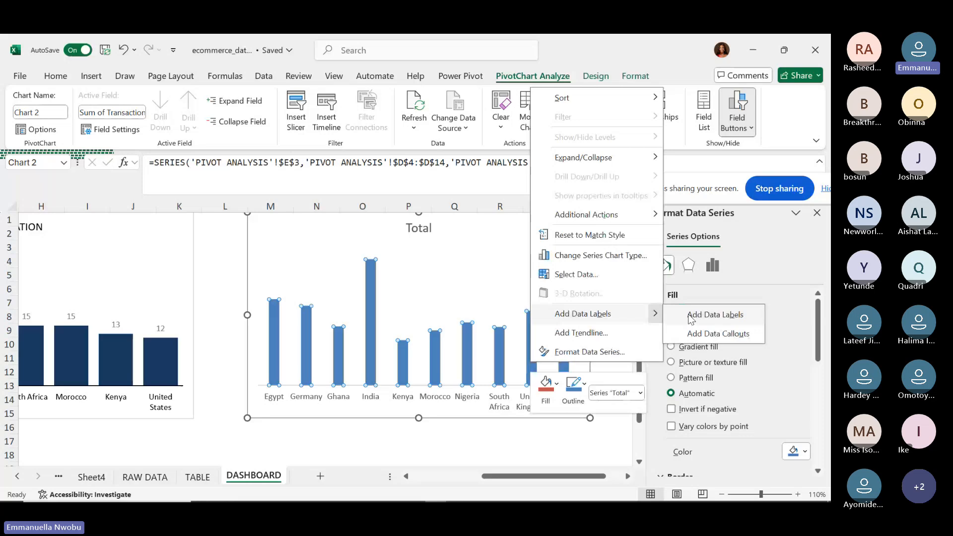
click(691, 318)
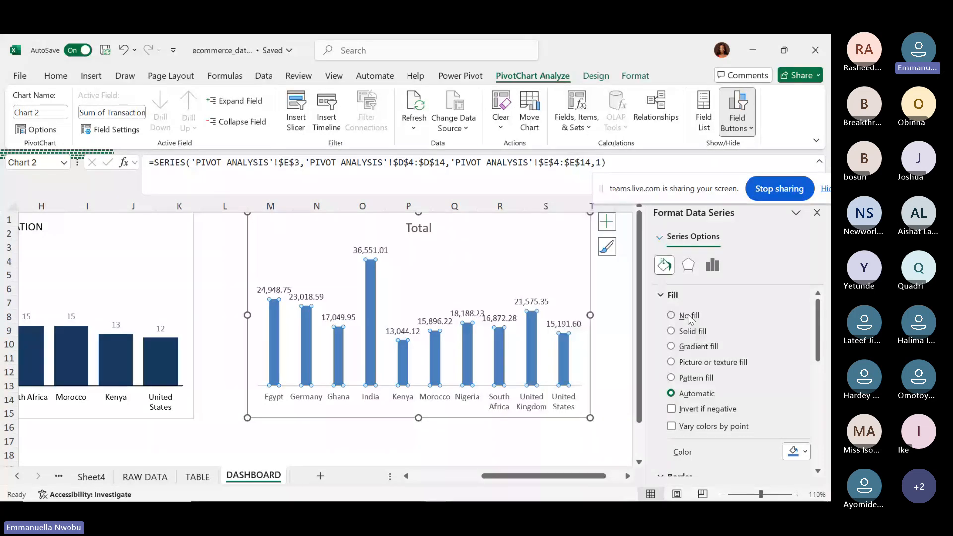
Widen the location column chart by dragging its right edge further right.
click(590, 315)
drag(591, 315, 627, 322)
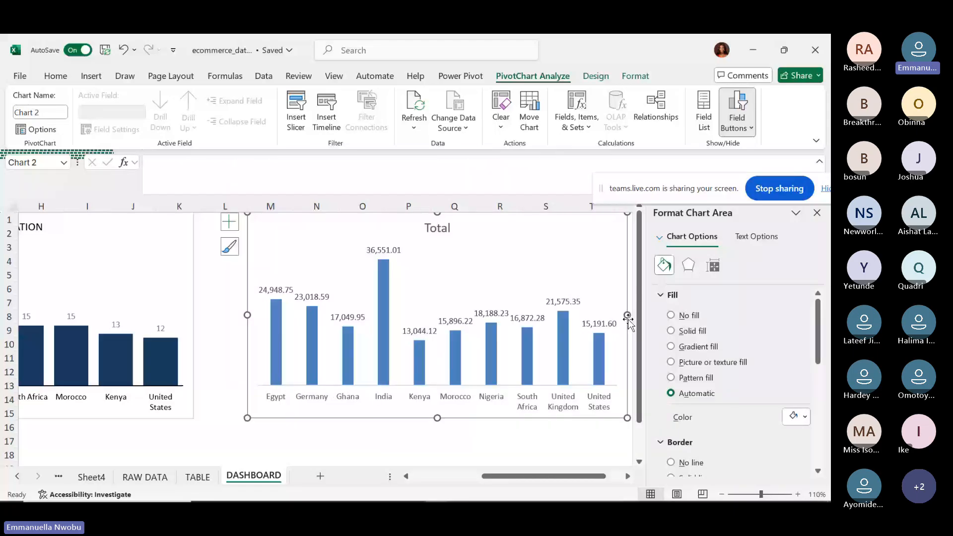
click(629, 477)
click(628, 477)
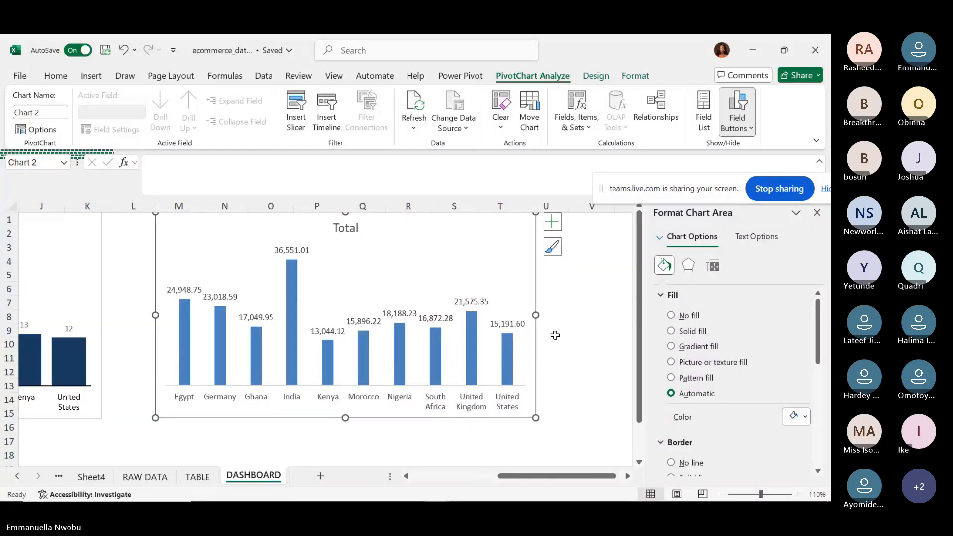
drag(536, 316, 571, 324)
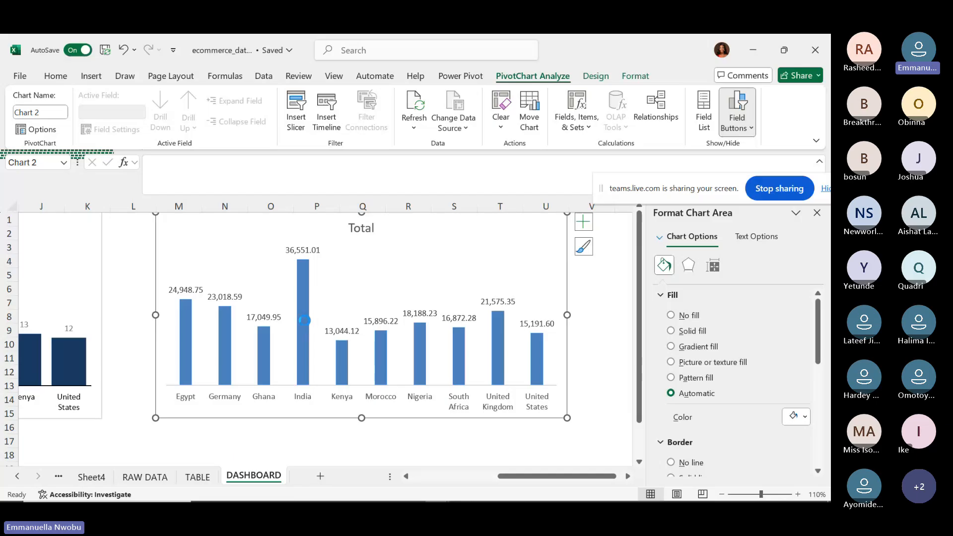
click(304, 320)
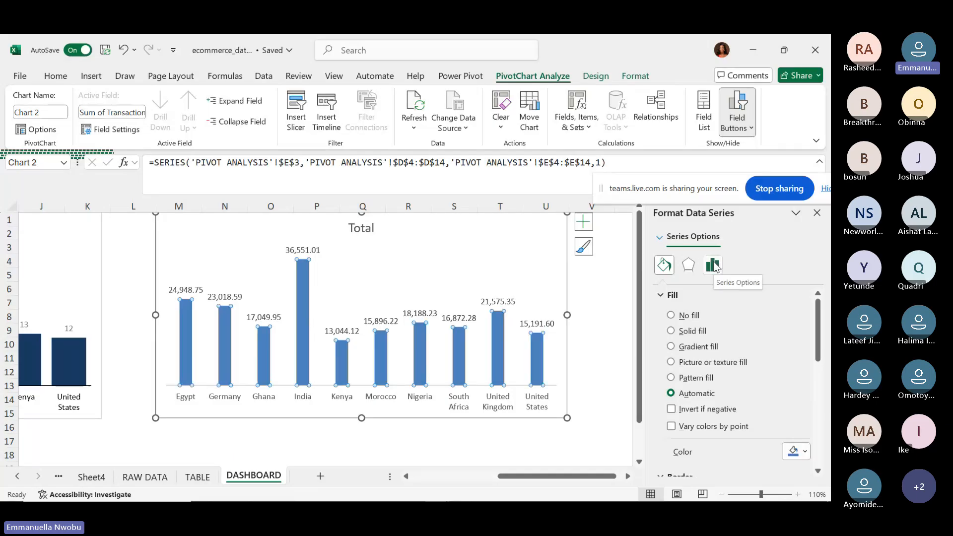
Set the location chart's series gap width to 30% to widen the bars.
click(714, 266)
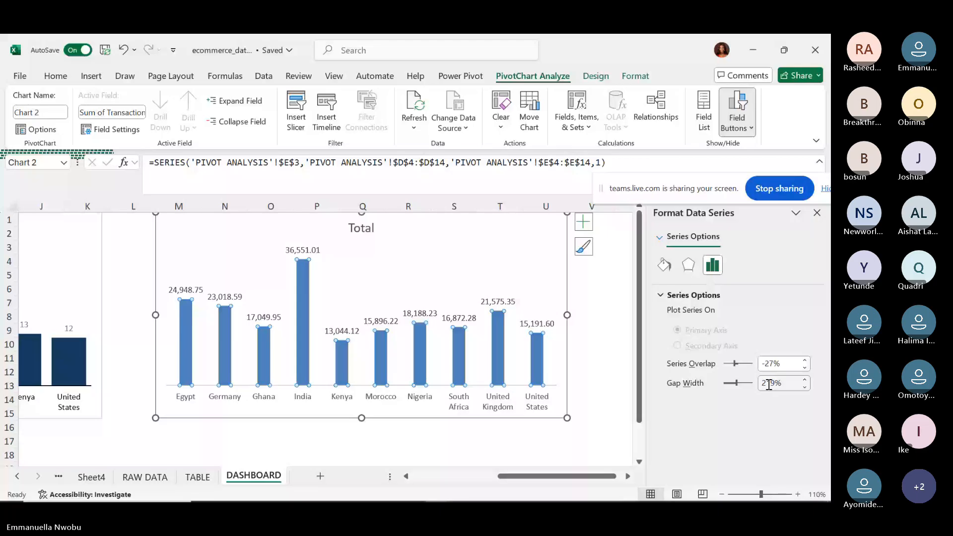
double_click(768, 385)
text(3)
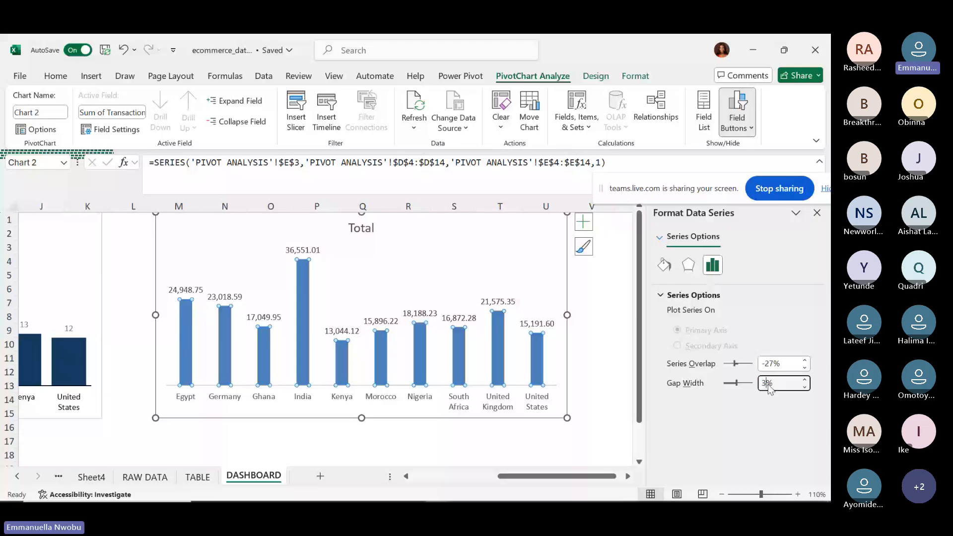
text(0)
key(Return)
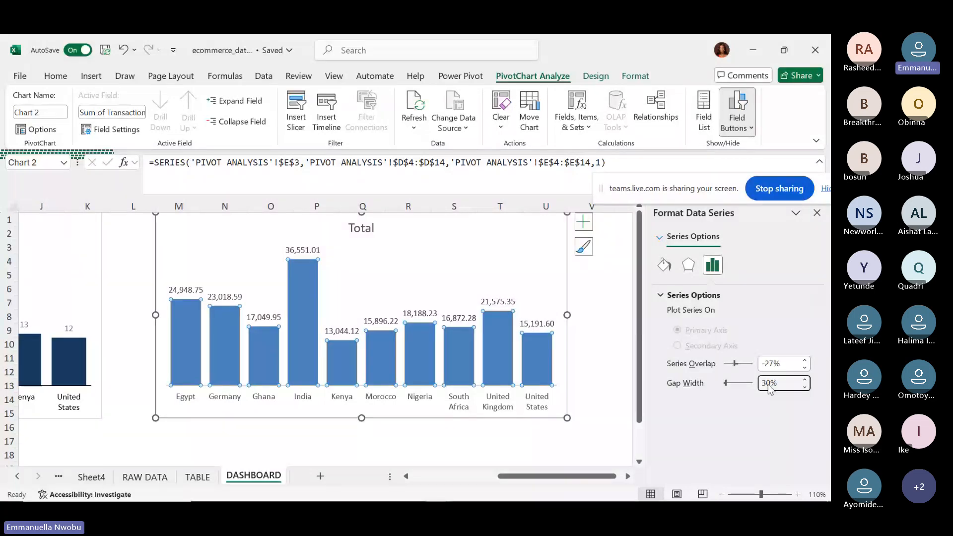
Give the bars a solid dark navy fill.
click(668, 266)
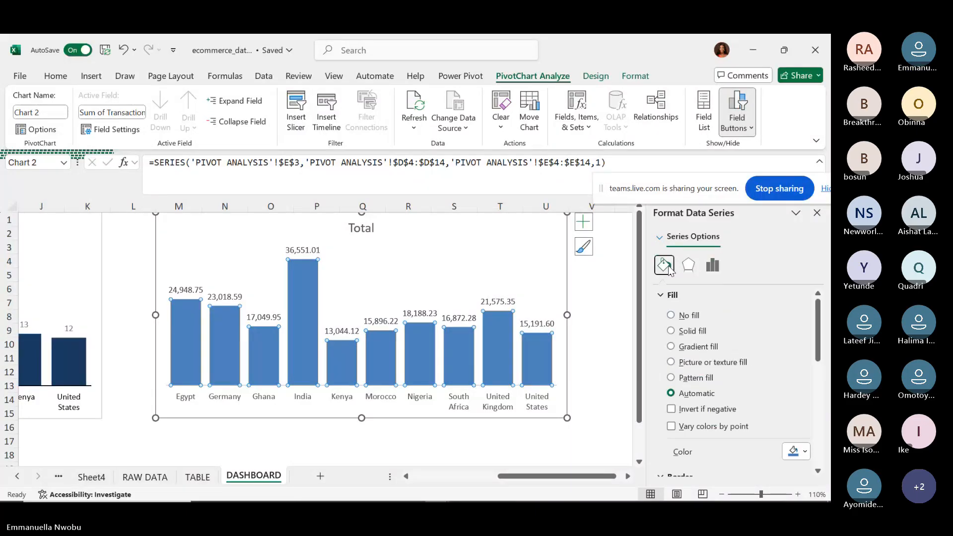
click(694, 334)
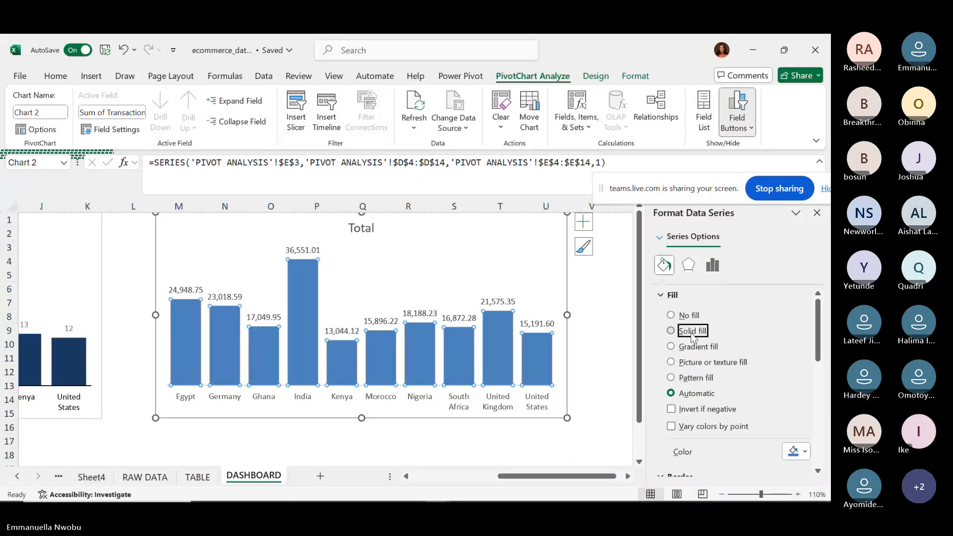
click(805, 453)
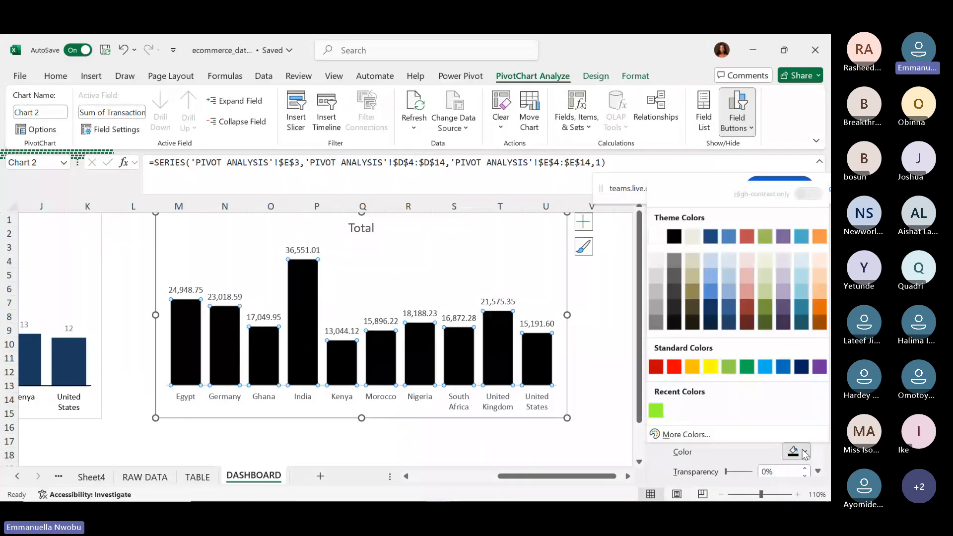
click(713, 309)
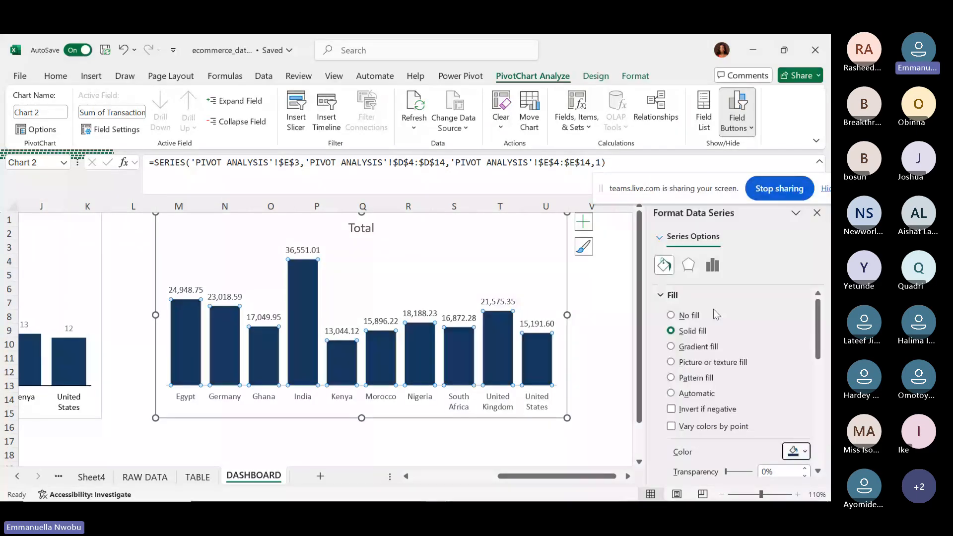
click(818, 471)
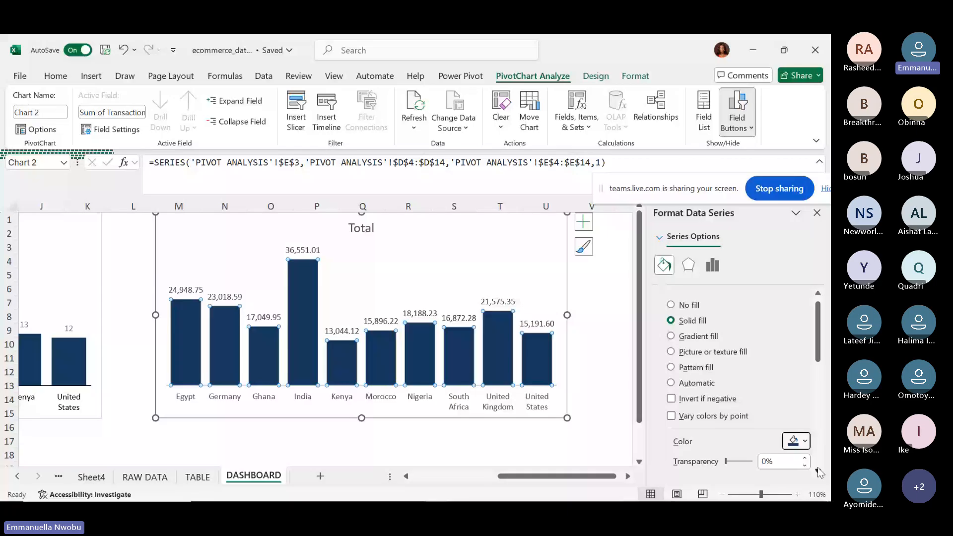
click(817, 471)
click(817, 471)
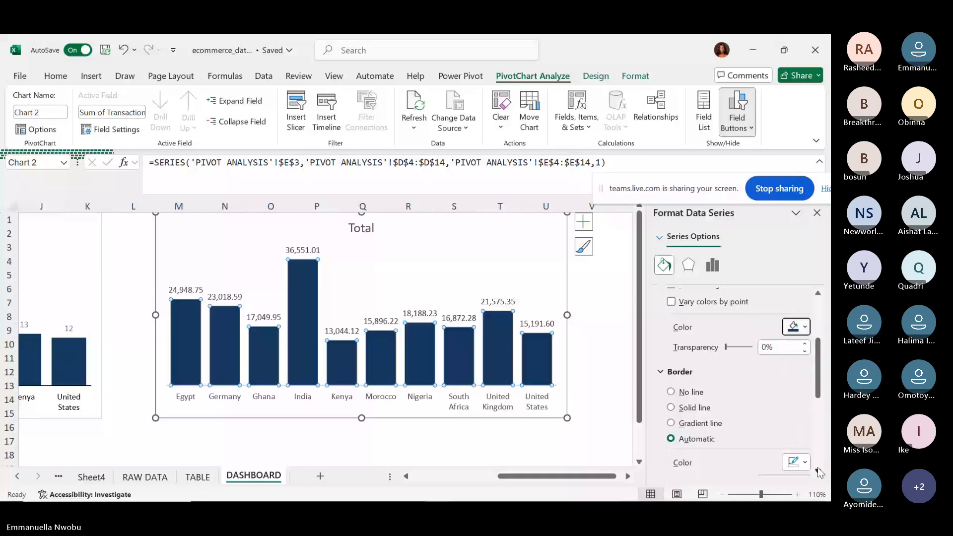
click(818, 471)
click(818, 471)
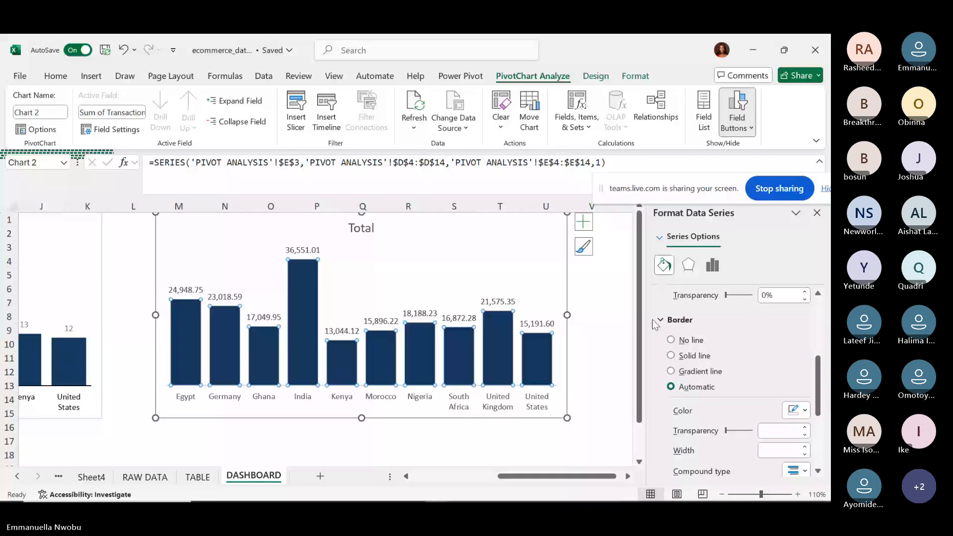
After briefly trying a brown outline, set the bars' border to No line.
click(671, 340)
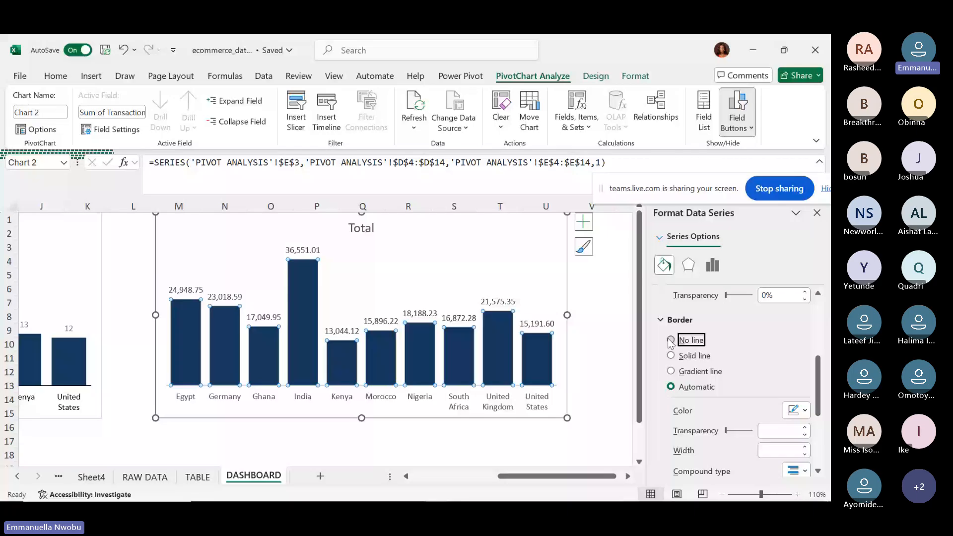
click(691, 434)
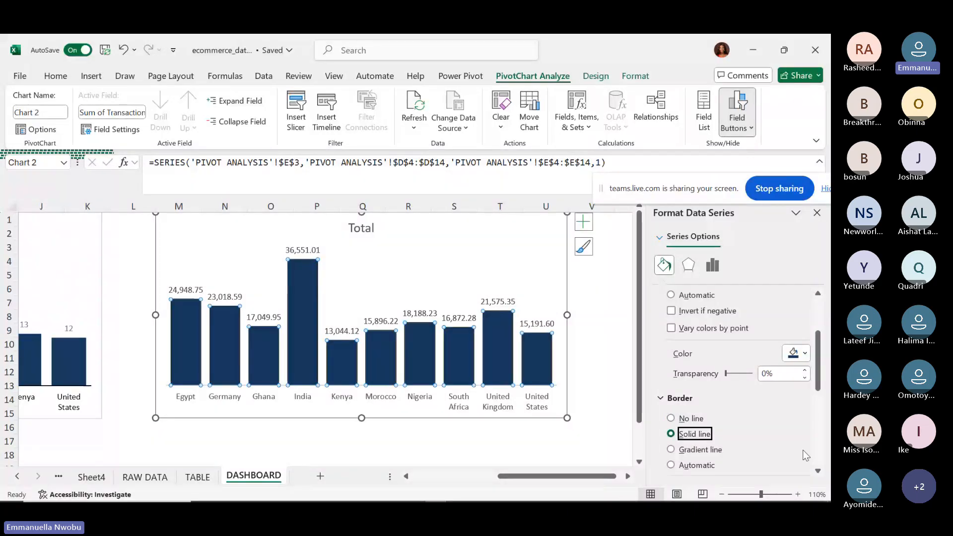
click(817, 472)
click(816, 472)
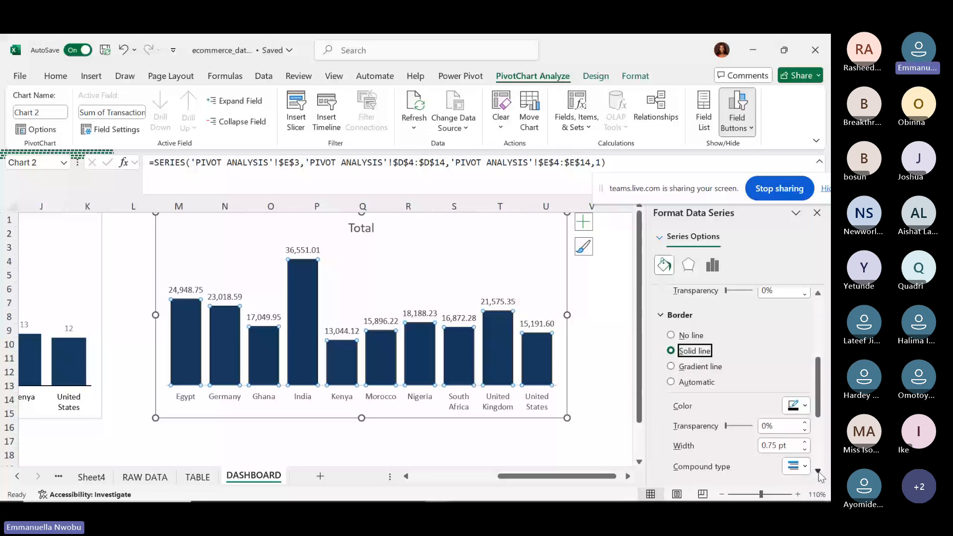
click(818, 472)
click(799, 385)
click(820, 253)
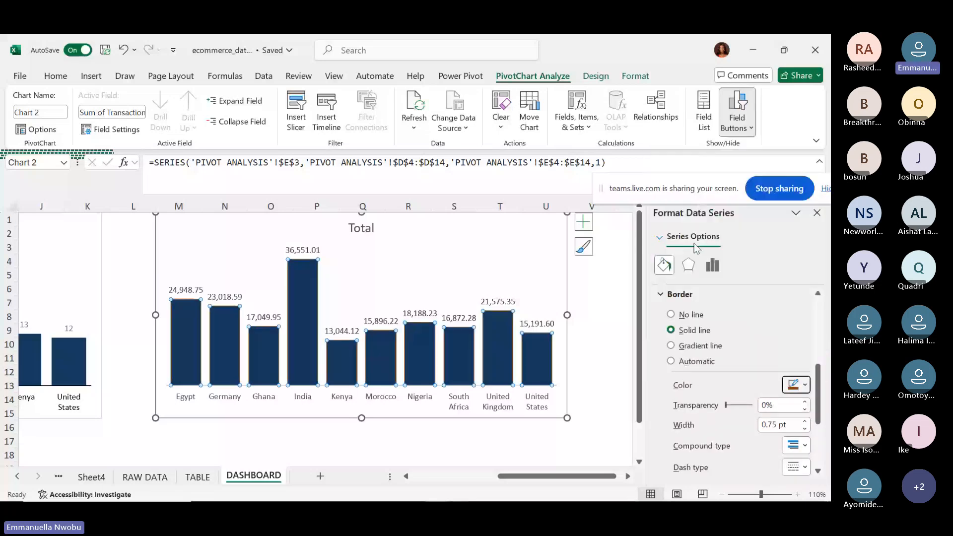
click(493, 347)
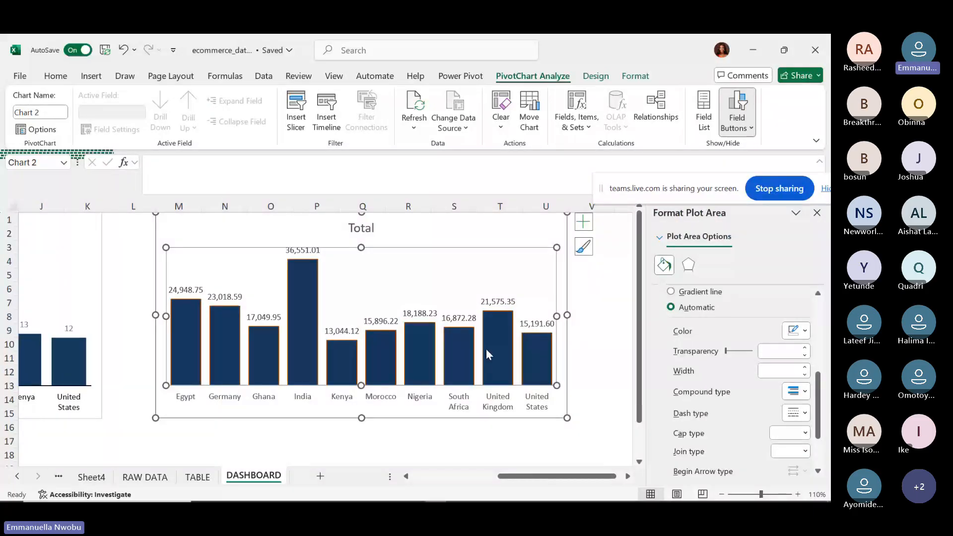
mouse_move(502, 323)
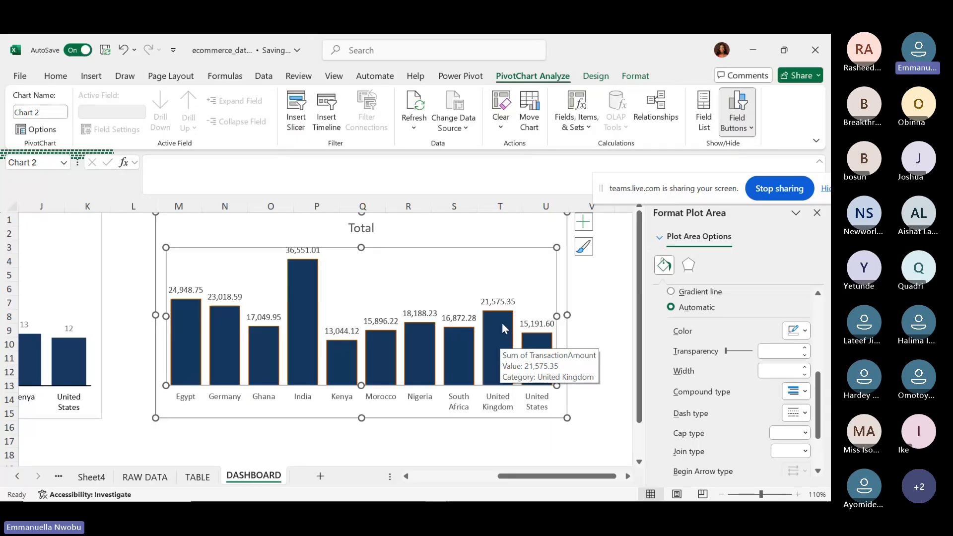
click(501, 323)
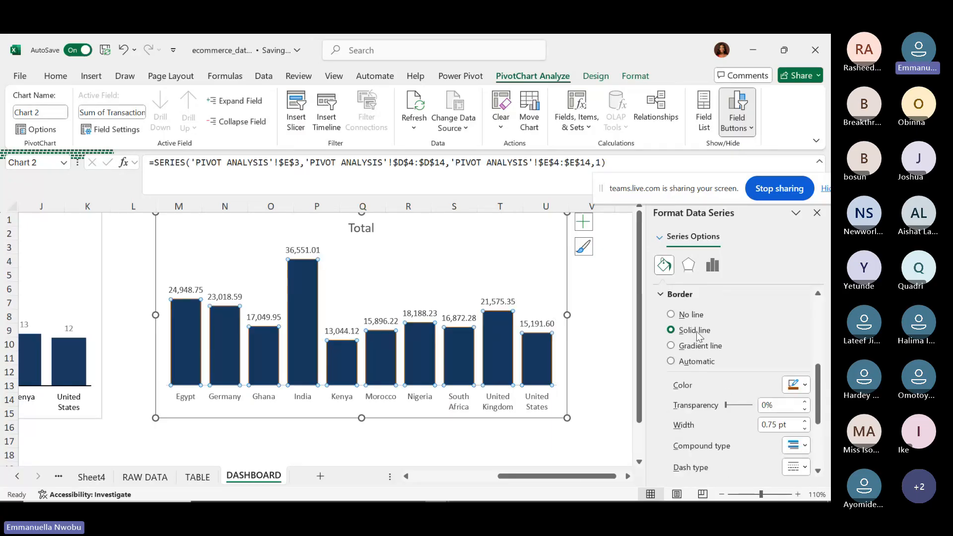
click(671, 314)
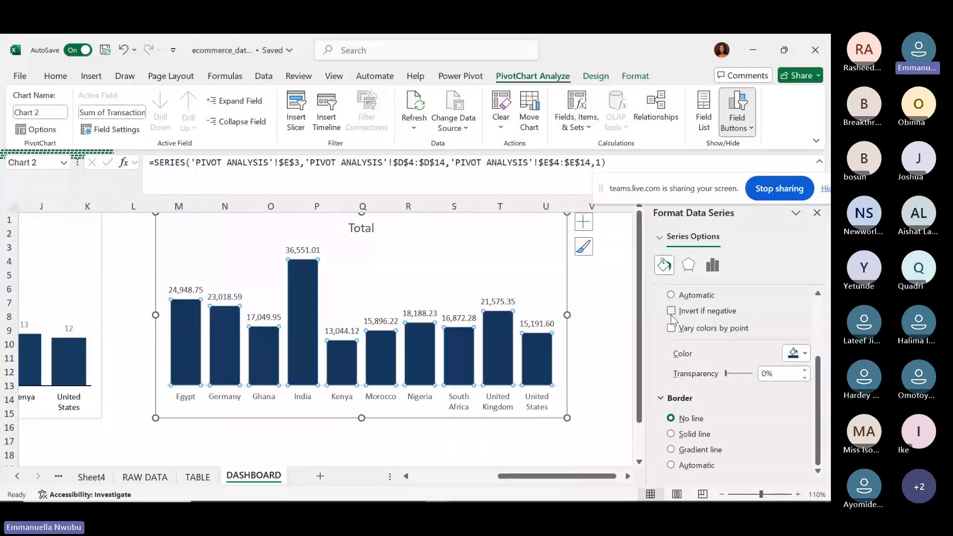
Colour the chart's data label text dark grey, after briefly trying red.
click(534, 323)
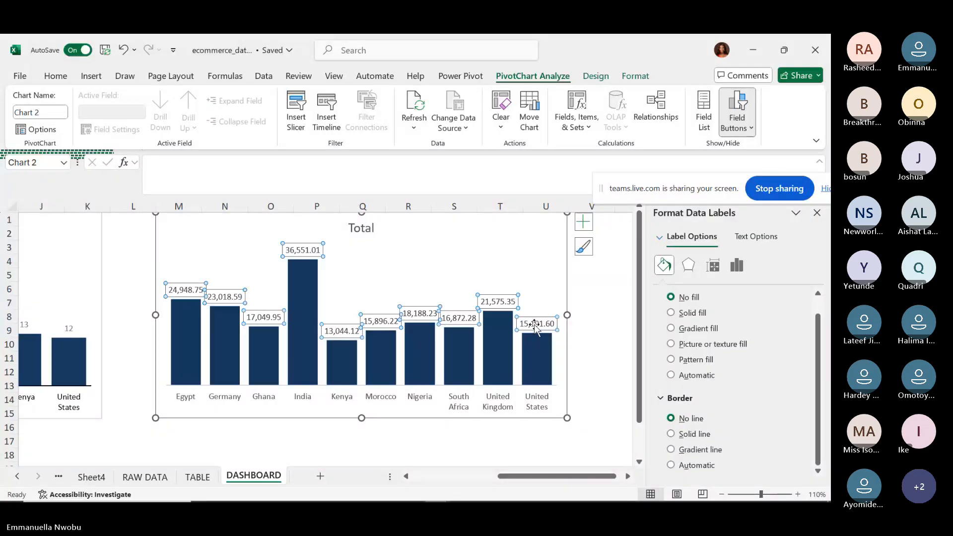
click(772, 239)
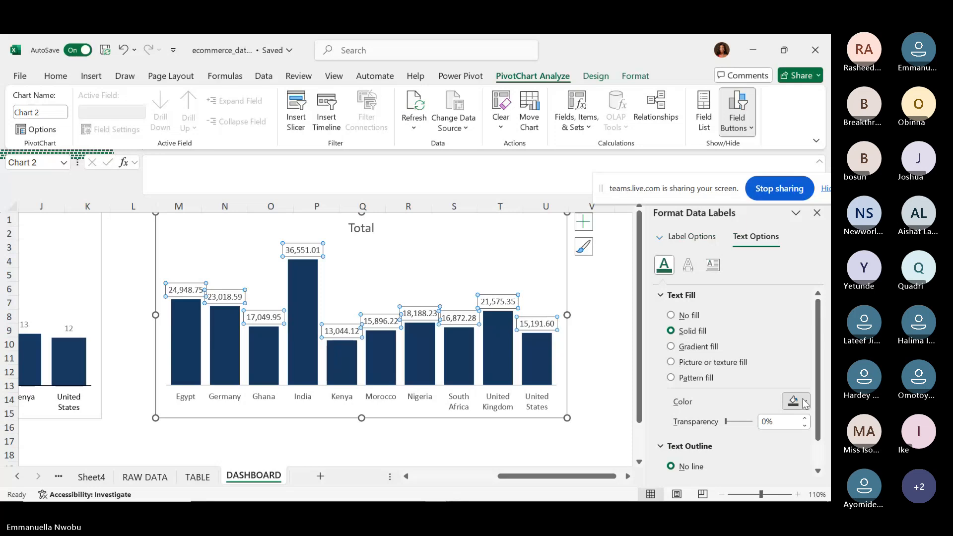
click(805, 402)
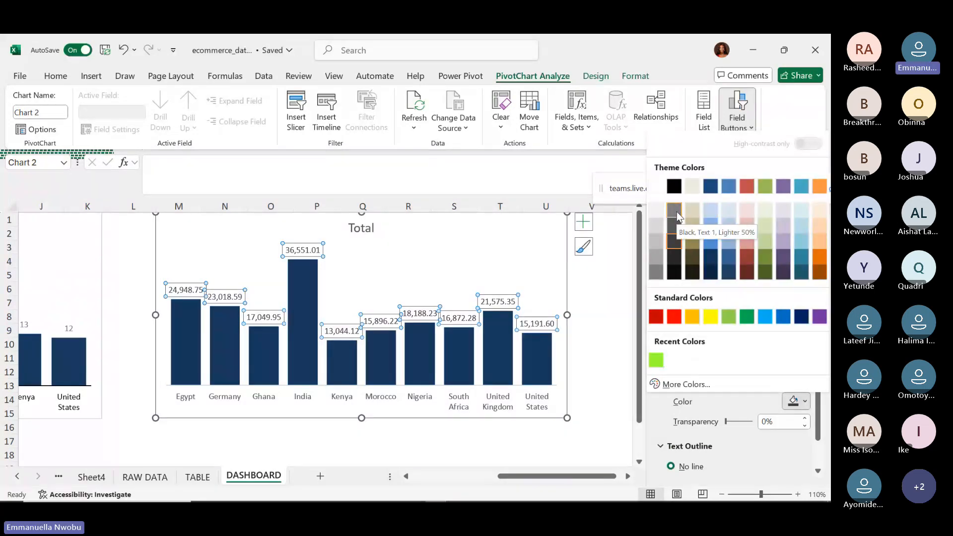
click(677, 212)
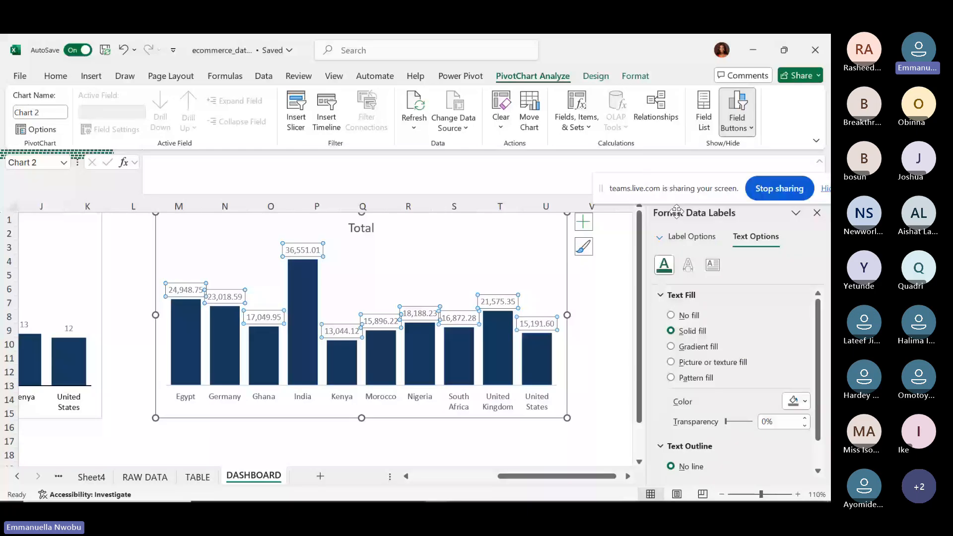
click(804, 402)
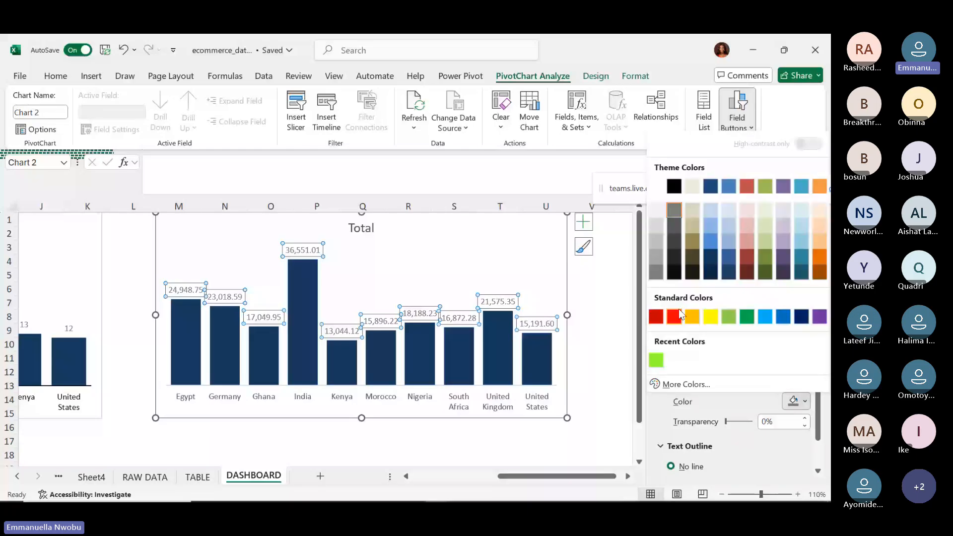
click(679, 314)
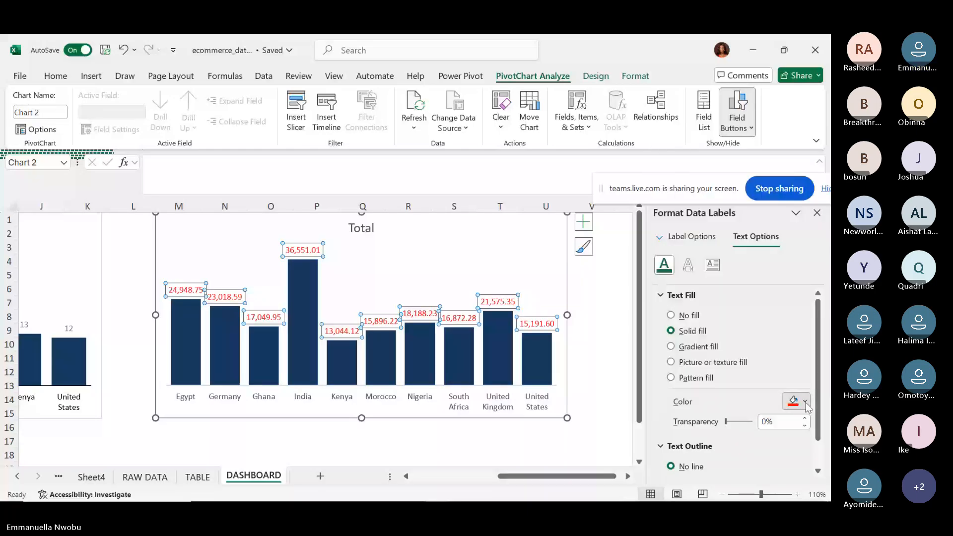
click(805, 402)
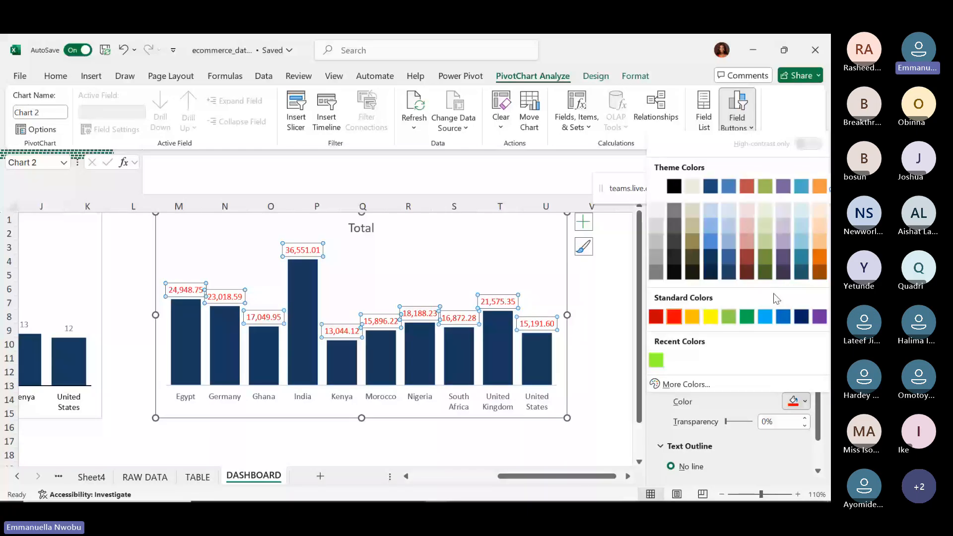
click(673, 222)
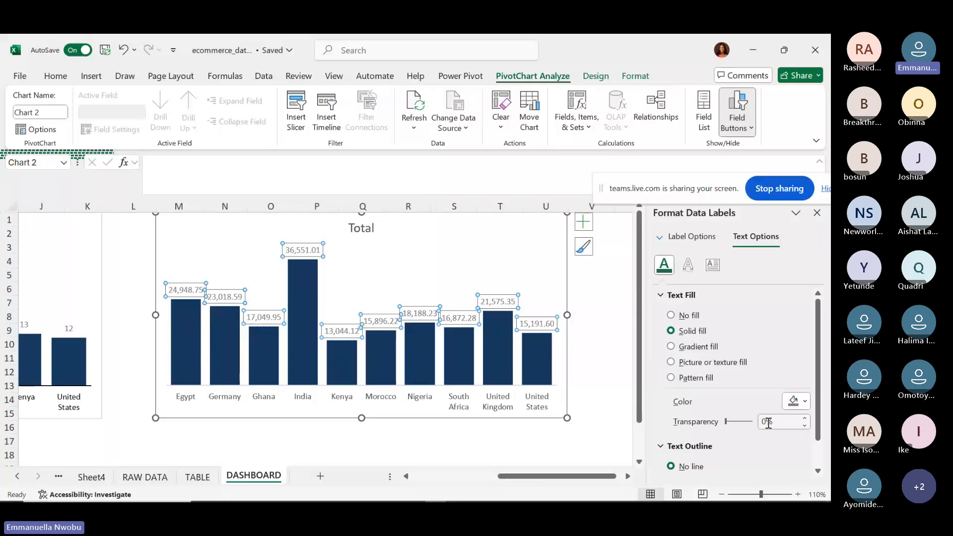
Try 70% transparency on the data label text, then set it back to 0%.
drag(766, 422, 758, 428)
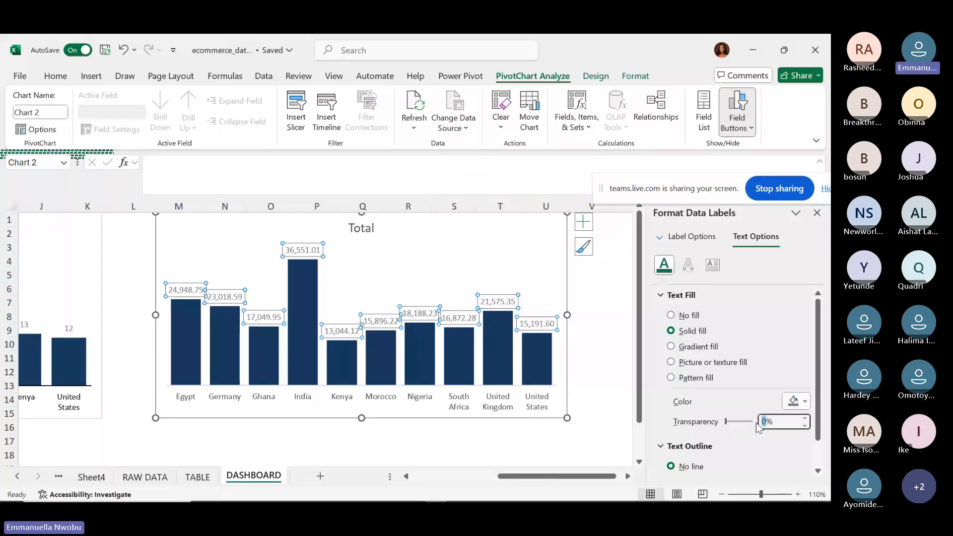
text(70)
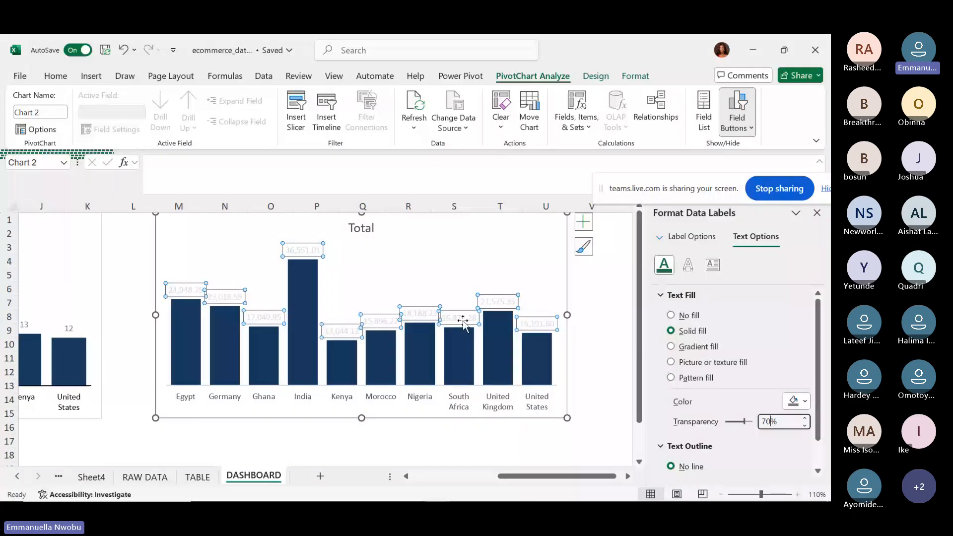
click(777, 424)
key(BackSpace)
key(BackSpace)
text(0)
key(Return)
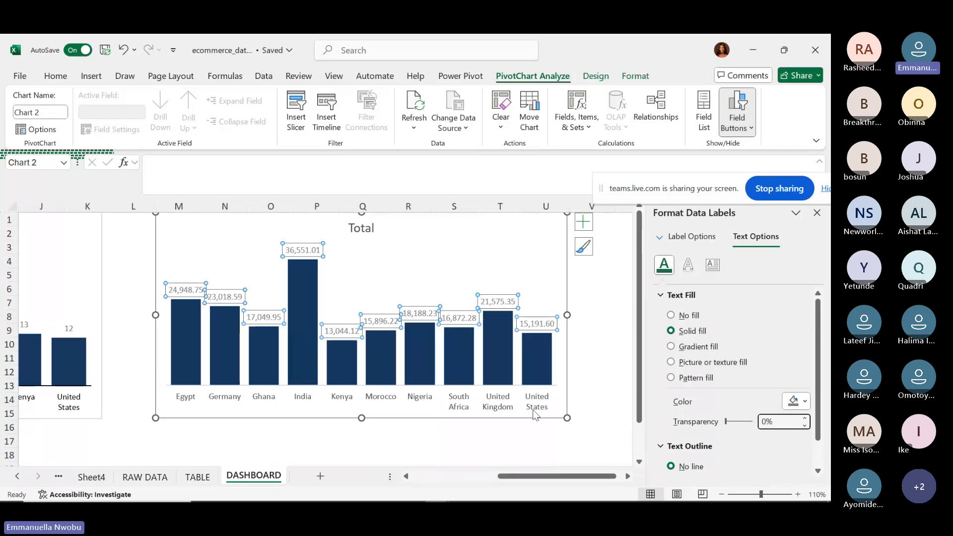
click(510, 408)
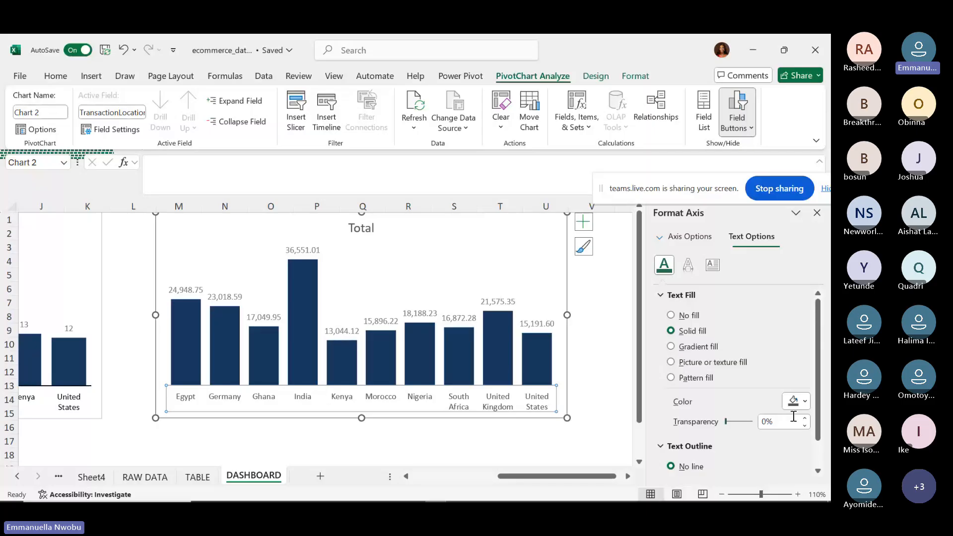
Set the country axis label text colour to black.
click(804, 401)
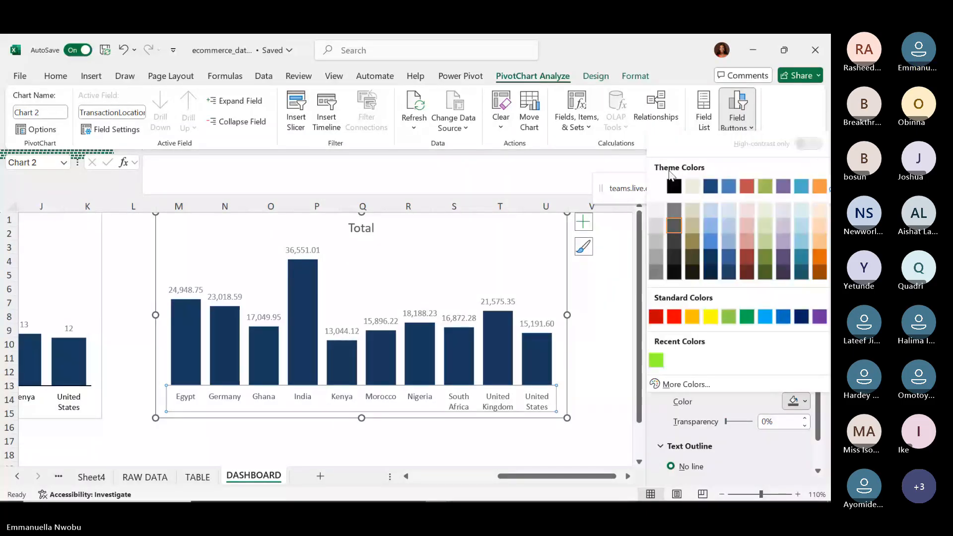
click(671, 187)
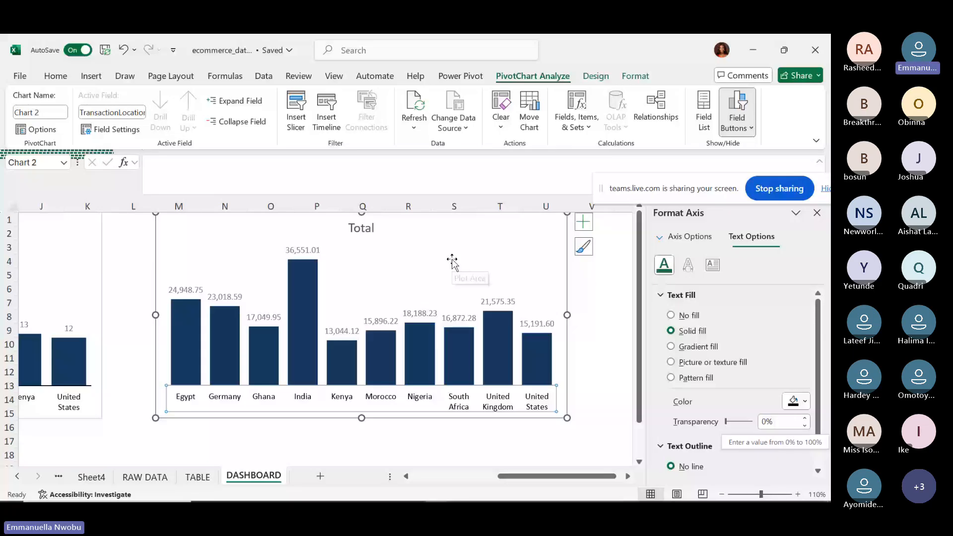
click(365, 227)
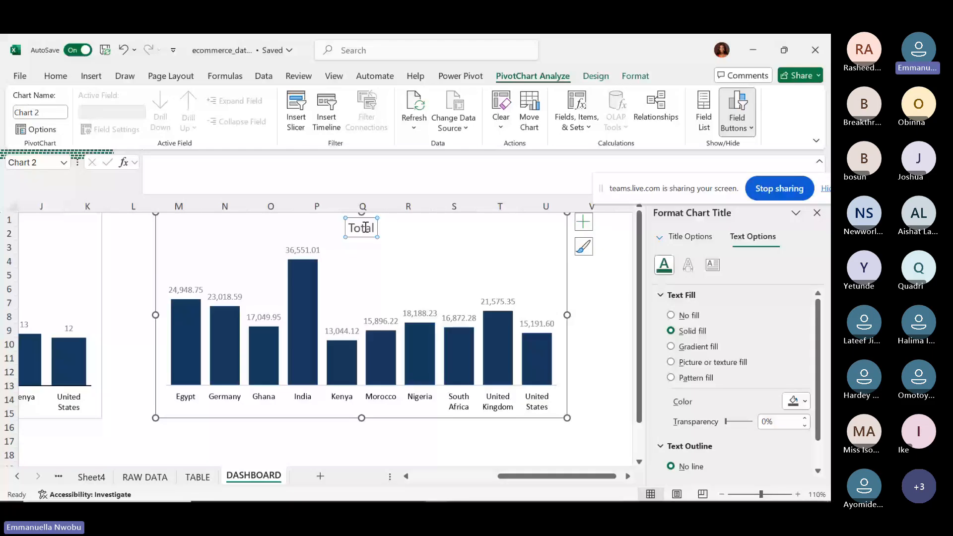
Set the chart title to 12 pt and retype it as 'TOTAL TRANSACTION VALUE BY LOCATION'.
double_click(365, 227)
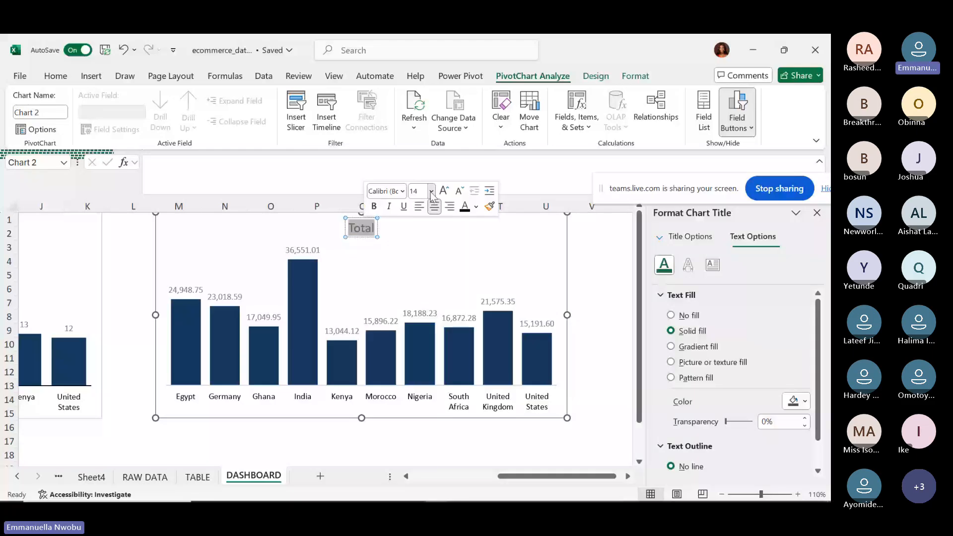
click(431, 193)
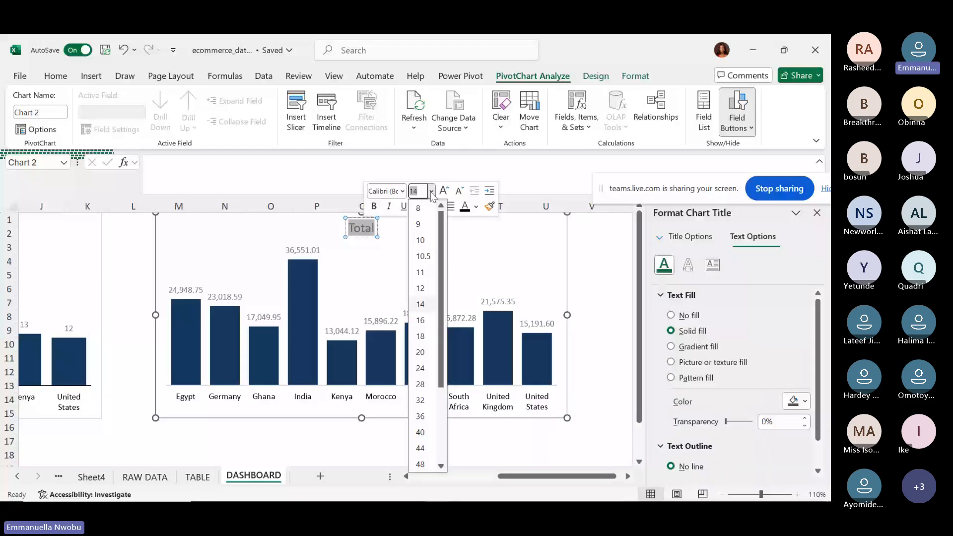
click(420, 287)
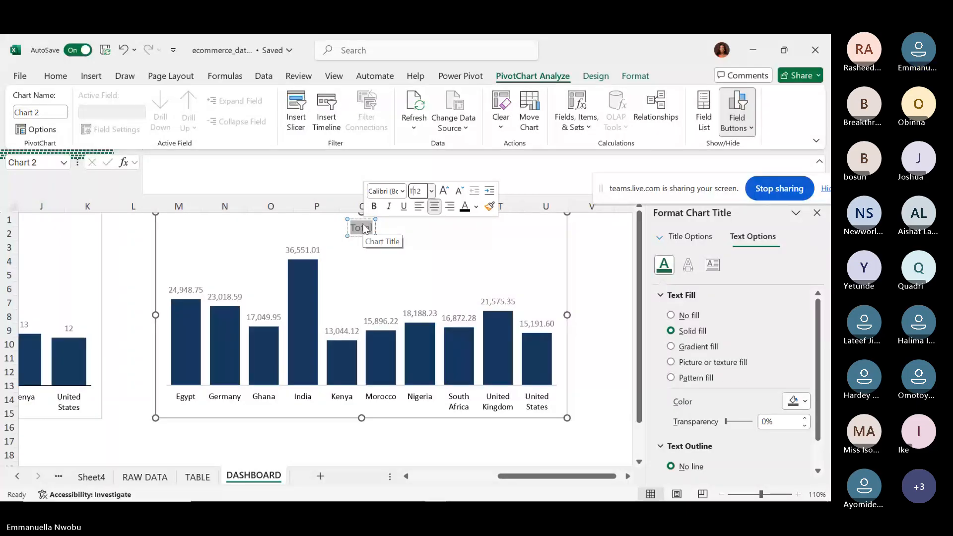
text(TR)
text(T)
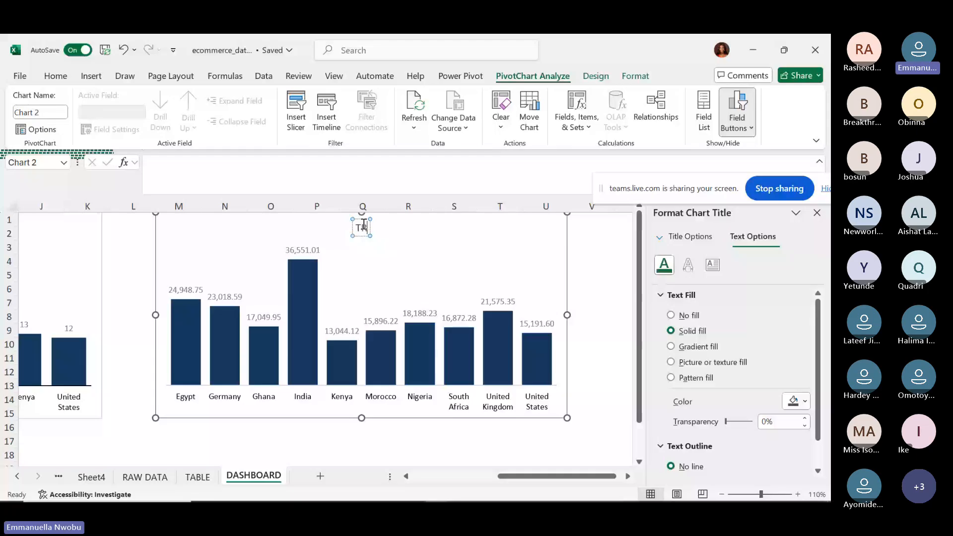
text(RANSCTION)
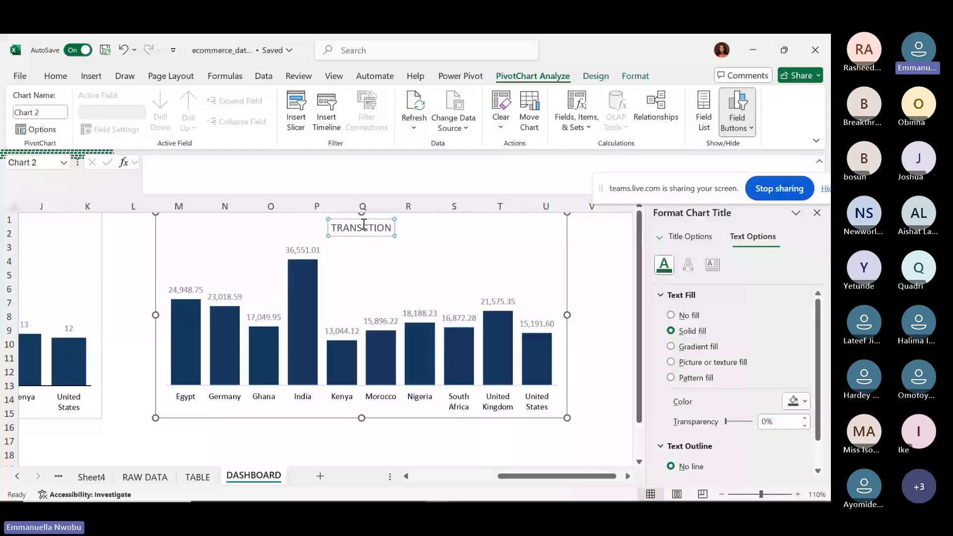
key(BackSpace)
key(BackSpace)
key(BackSpace)
key(BackSpace)
key(BackSpace)
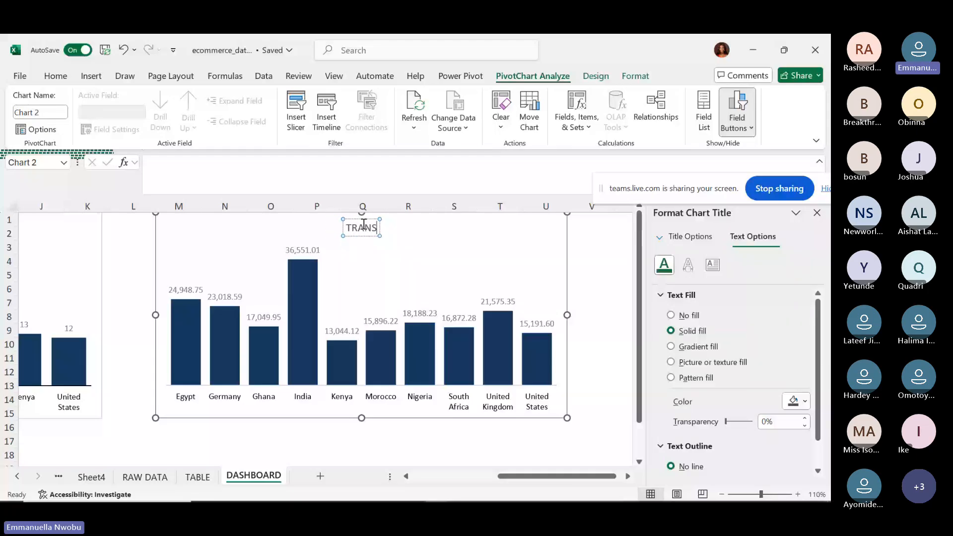
text(AC)
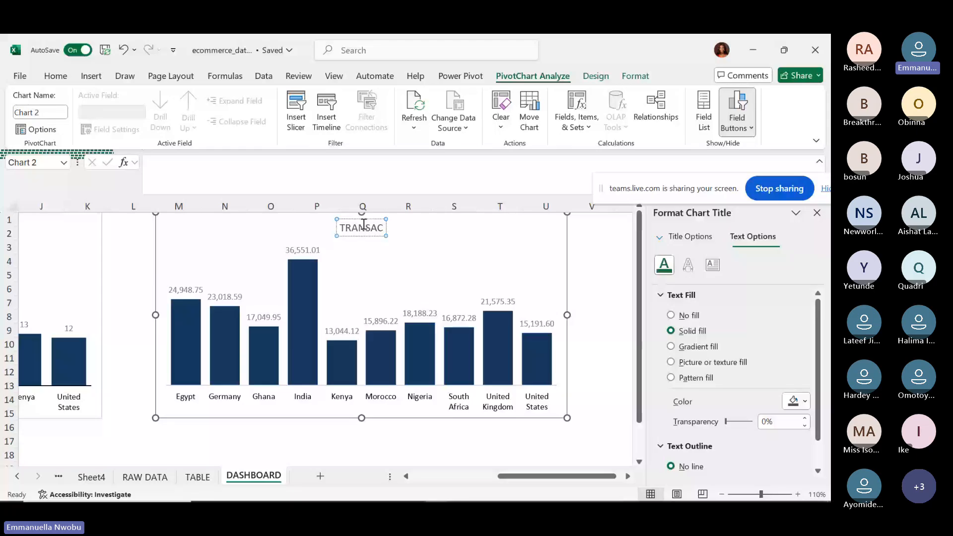
text(TION V)
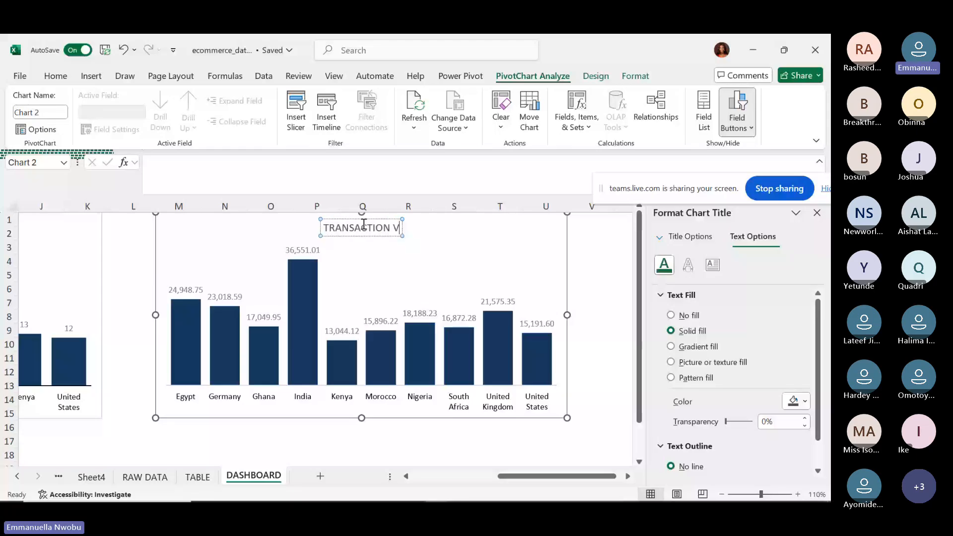
text(ALUE BY LO)
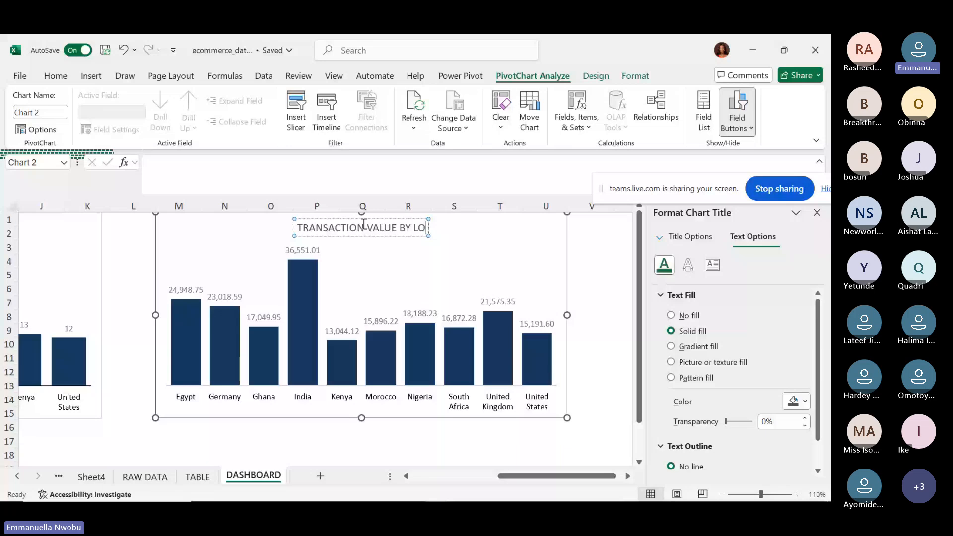
text(CATION)
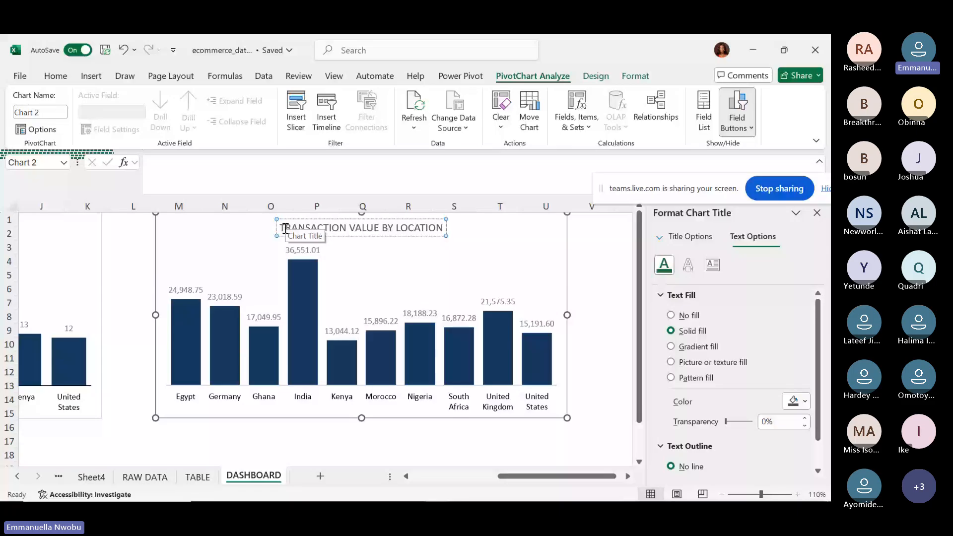
click(285, 229)
text(O)
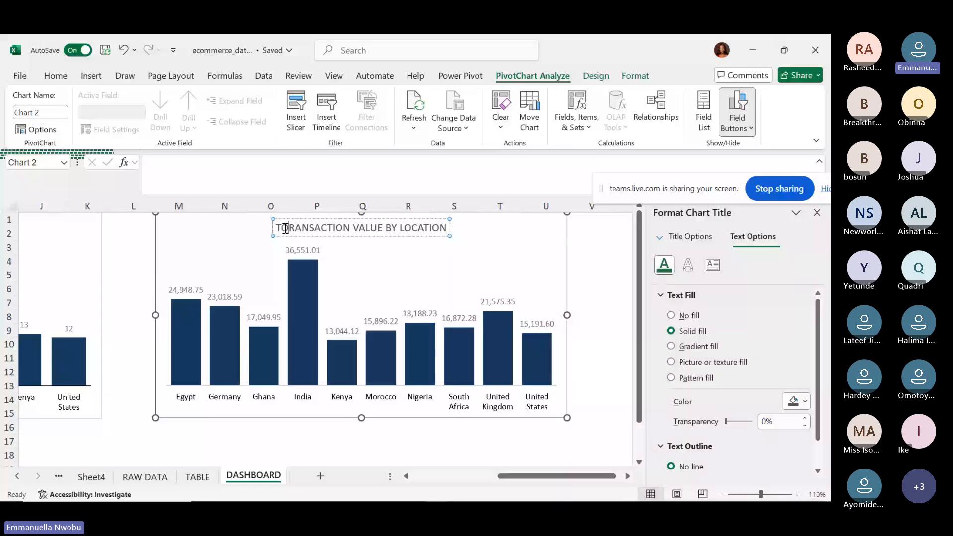
text(TAL T)
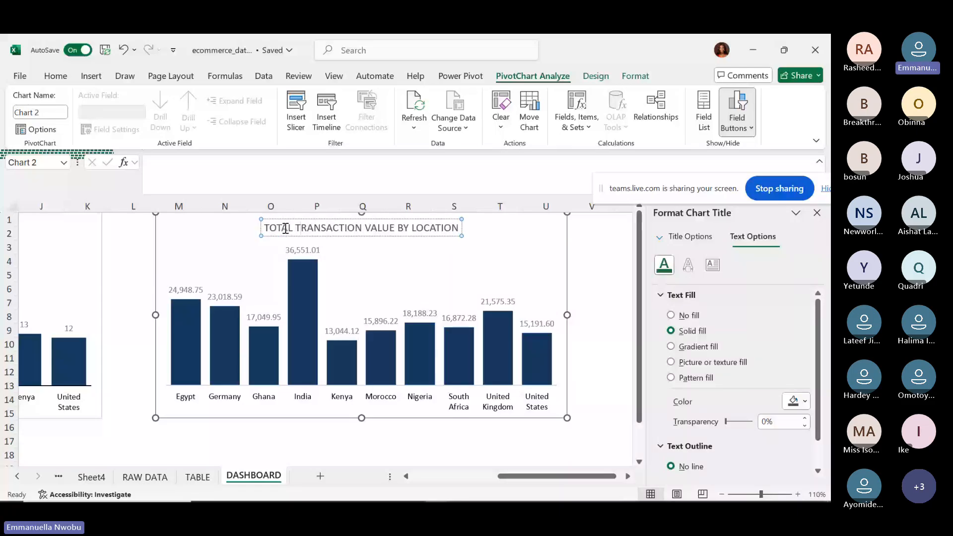
click(253, 244)
click(277, 228)
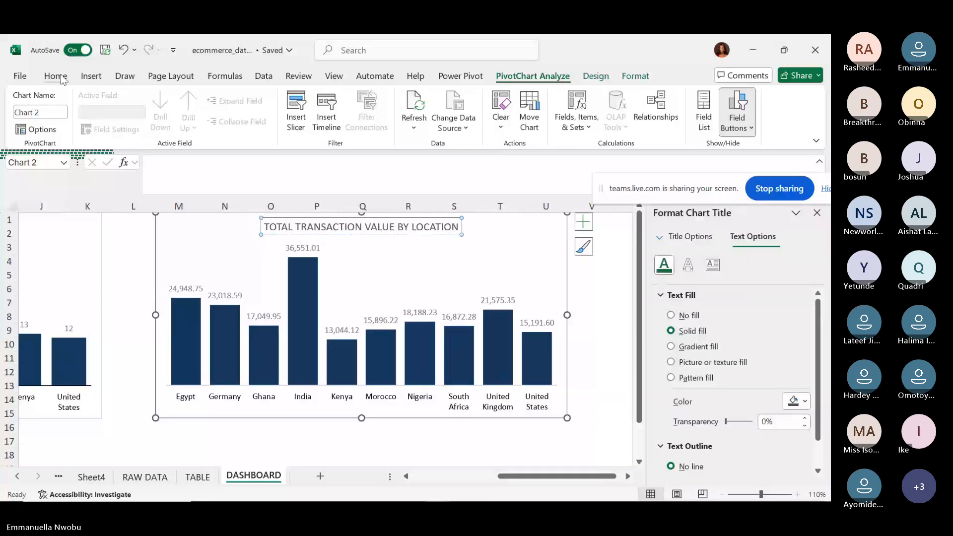
click(55, 76)
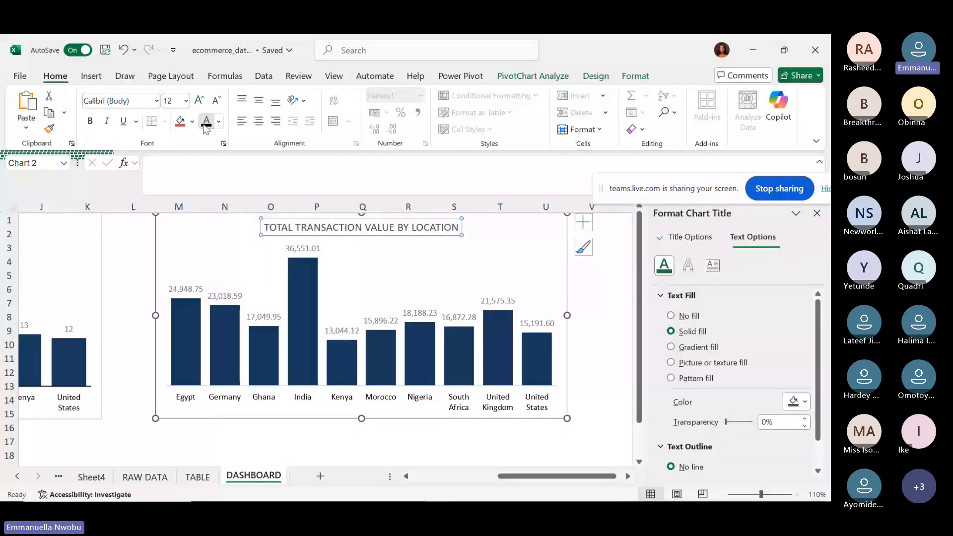
click(227, 250)
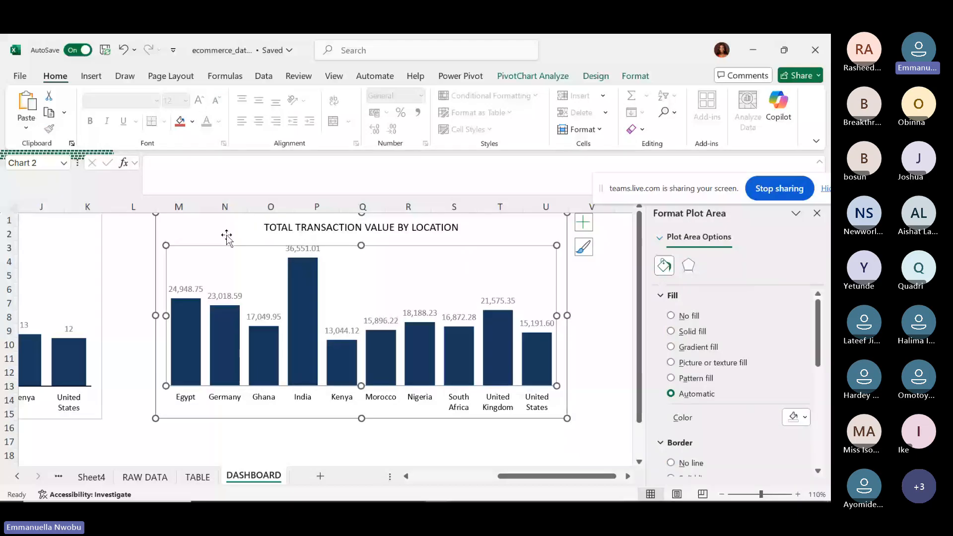
Close the Format Chart Area pane and view both location charts side by side on DASHBOARD.
click(227, 238)
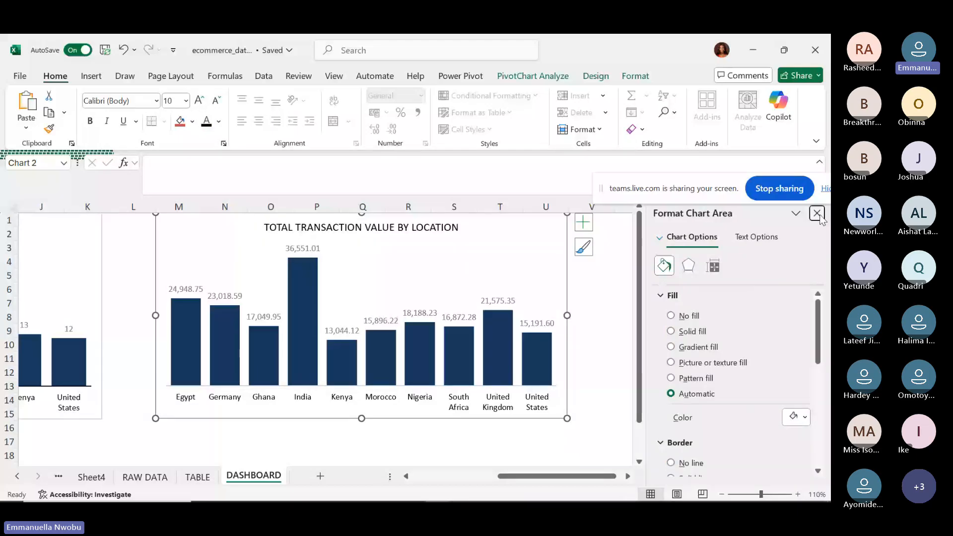
click(817, 213)
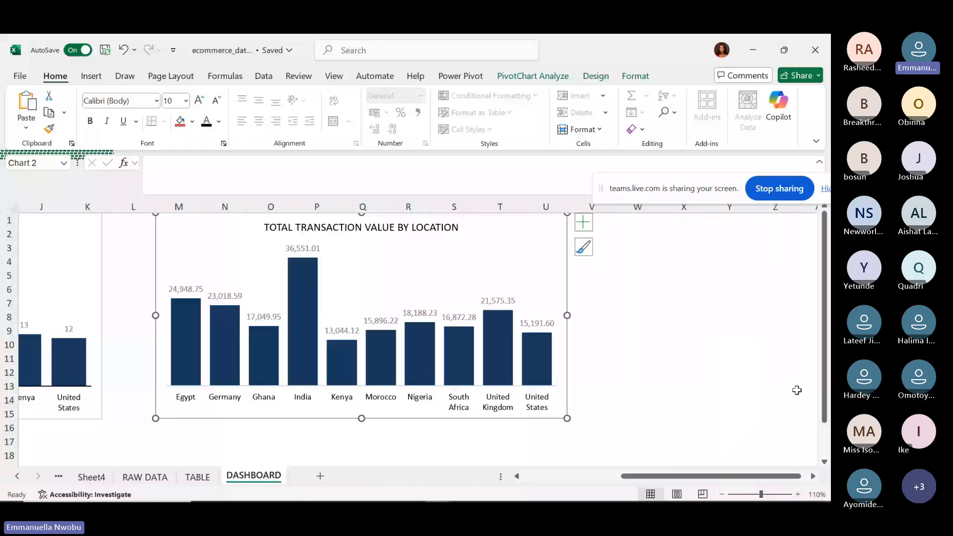
scroll(796, 390, down, 2)
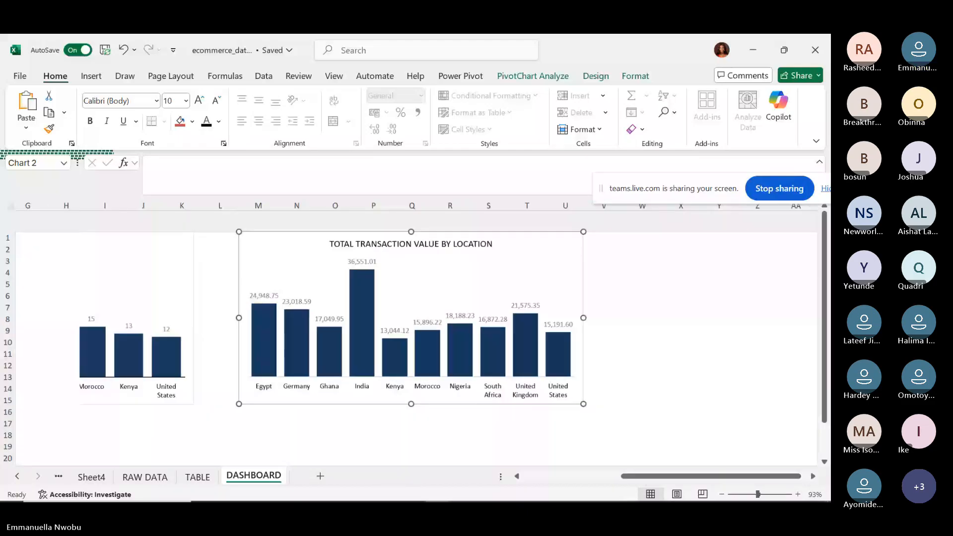
scroll(417, 347, down, 2)
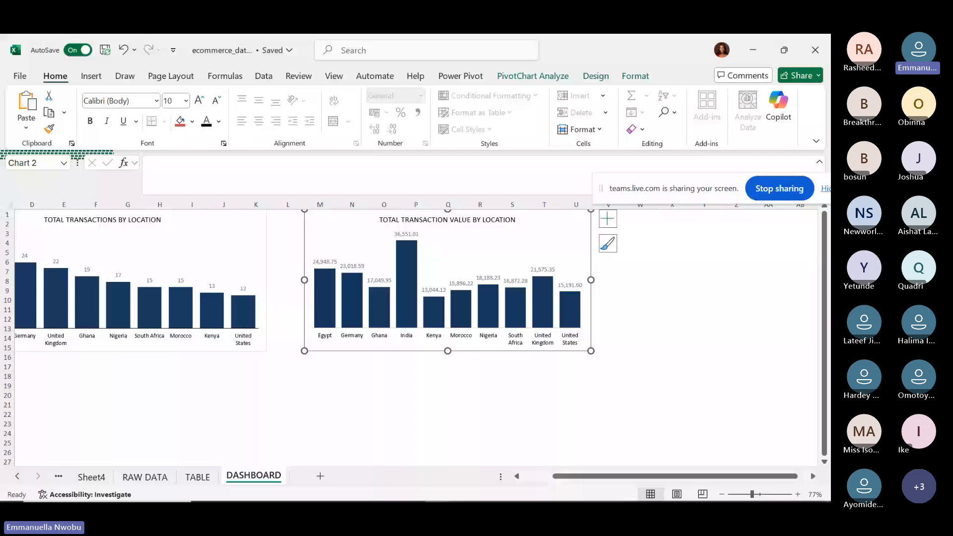
scroll(124, 267, left, 3)
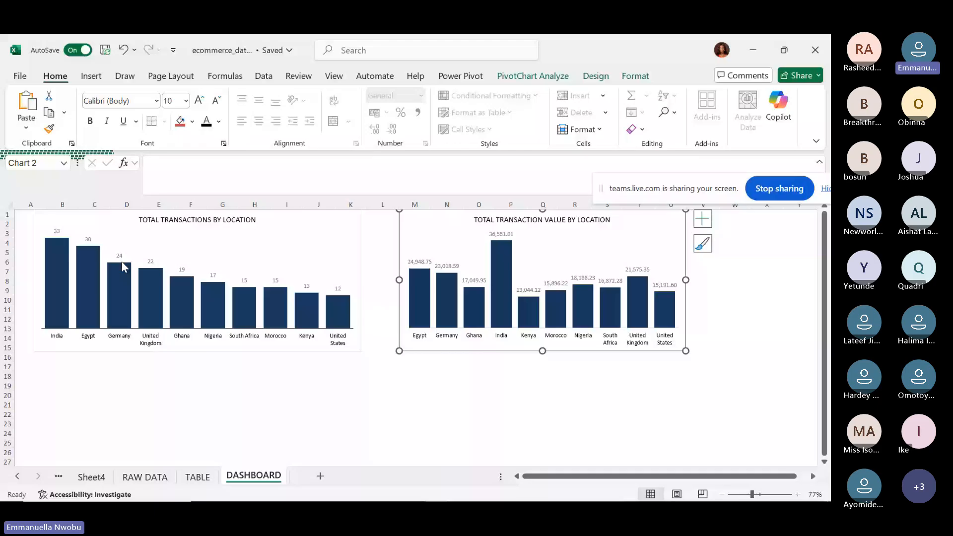
click(710, 310)
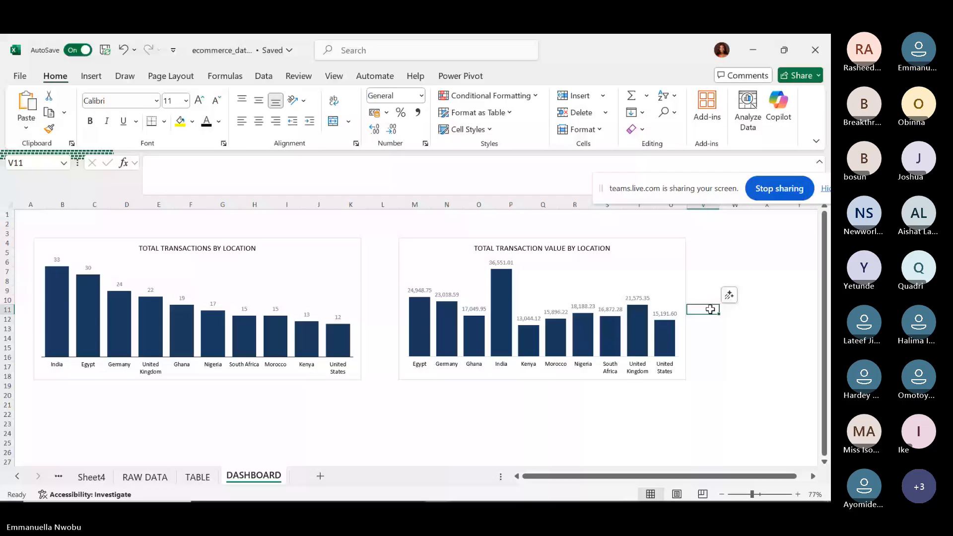
right_click(330, 307)
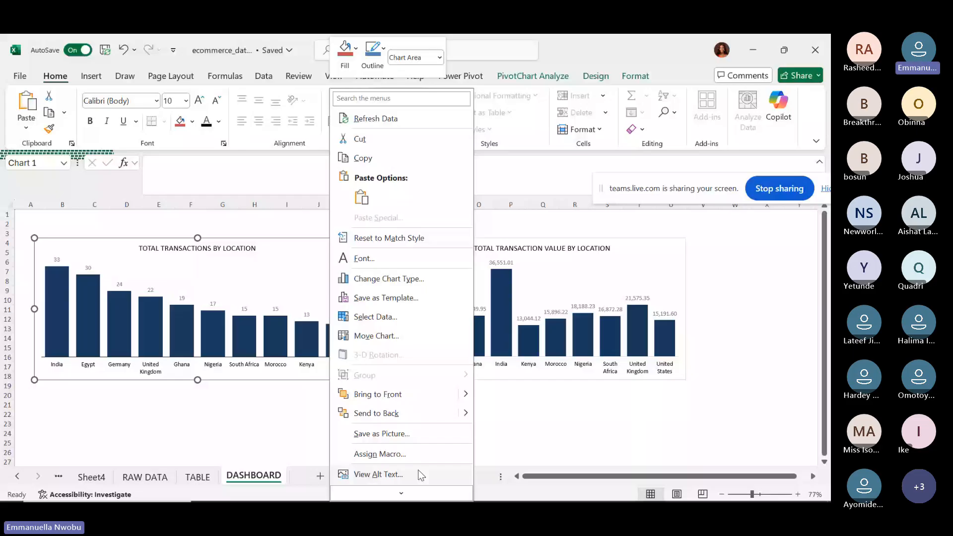
right_click(294, 282)
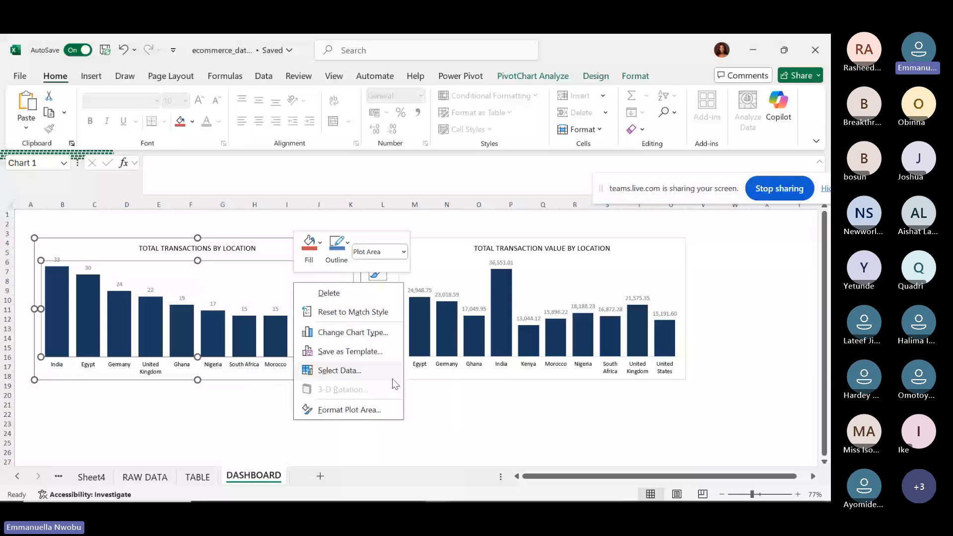
click(378, 410)
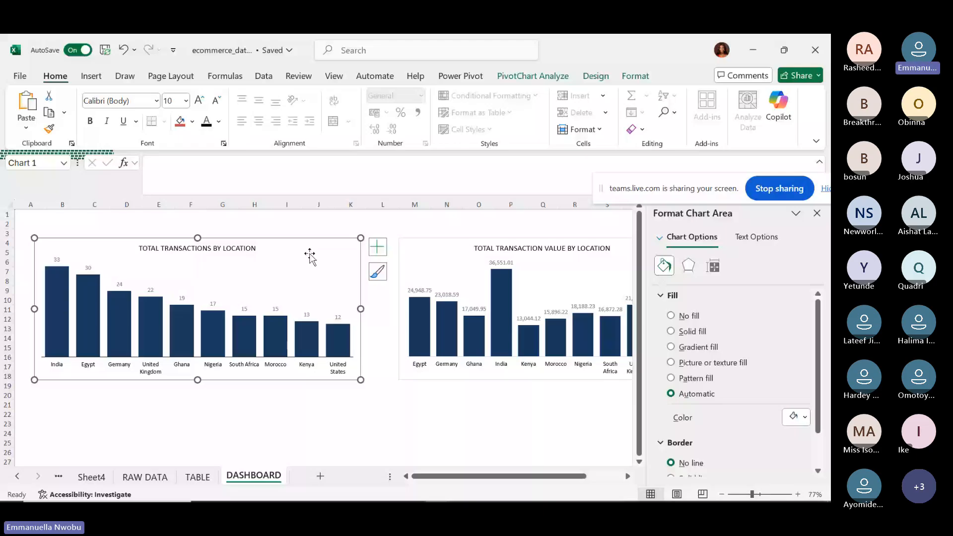
click(818, 471)
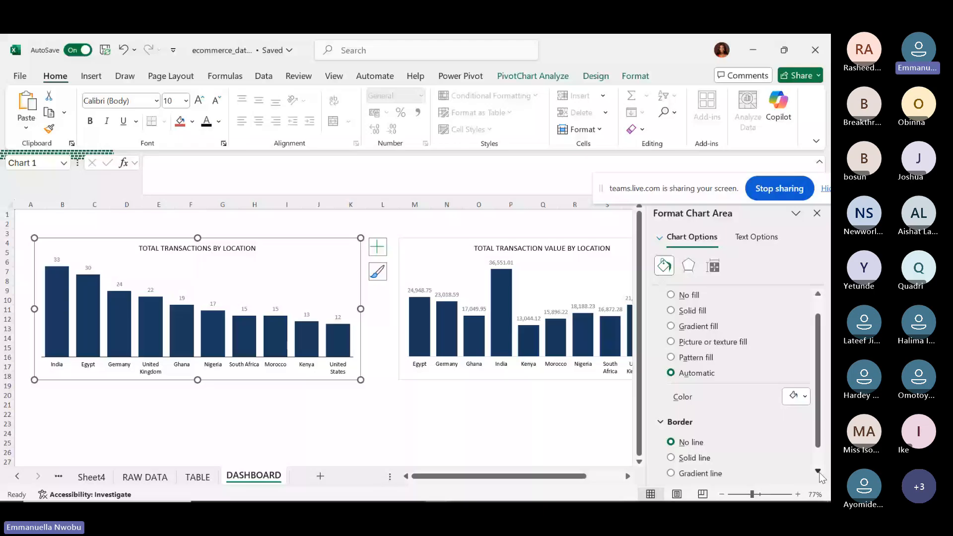
click(318, 405)
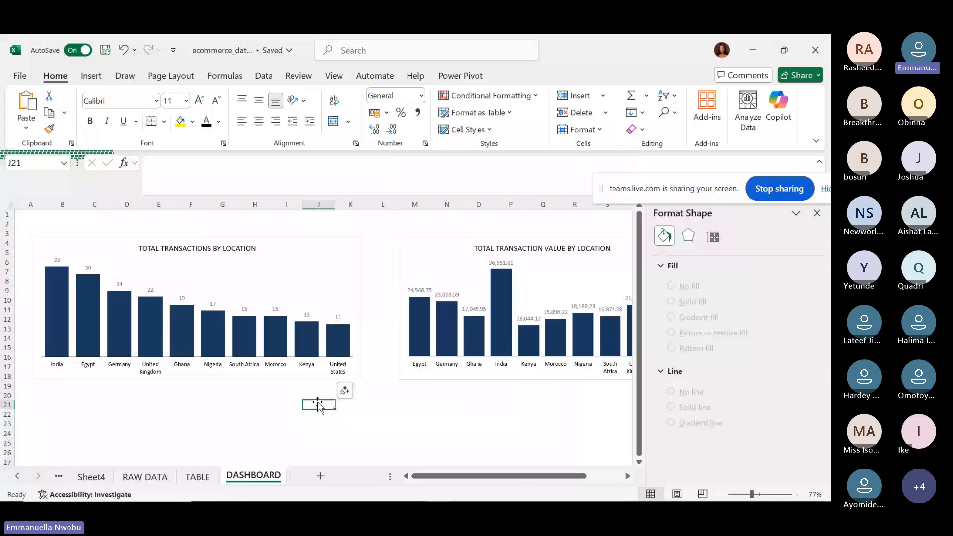
Check the RAW DATA sheet, then widen the transaction value chart slightly to fit all ten locations.
click(478, 332)
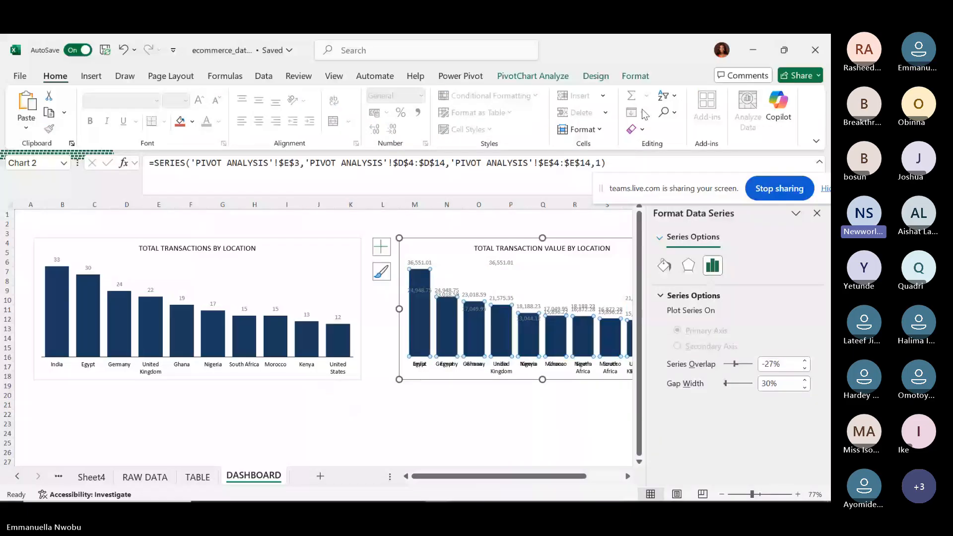
click(582, 434)
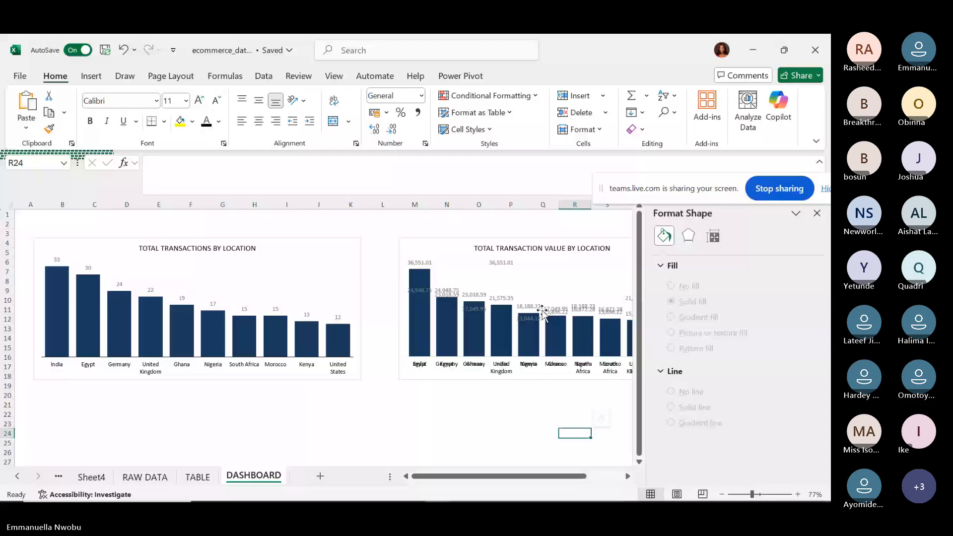
click(516, 285)
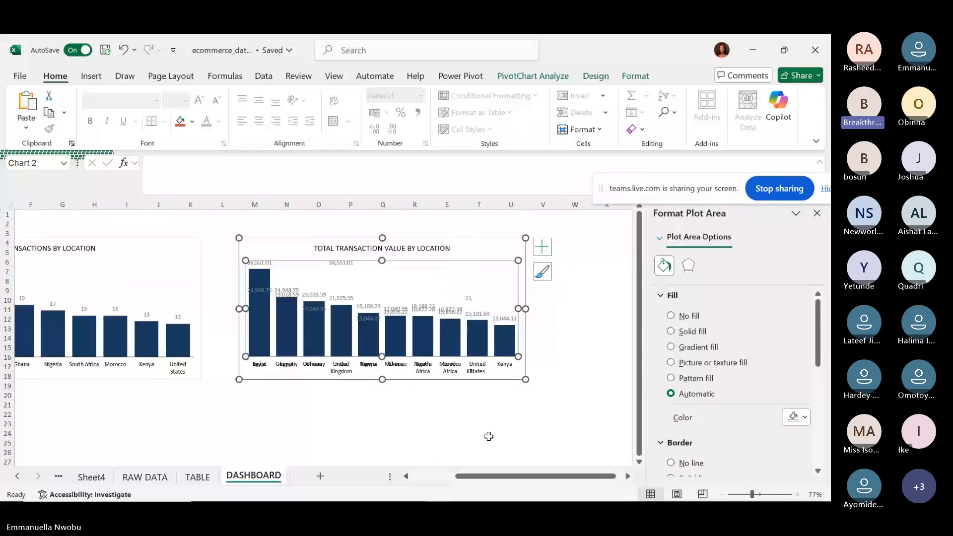
scroll(487, 436, right, 3)
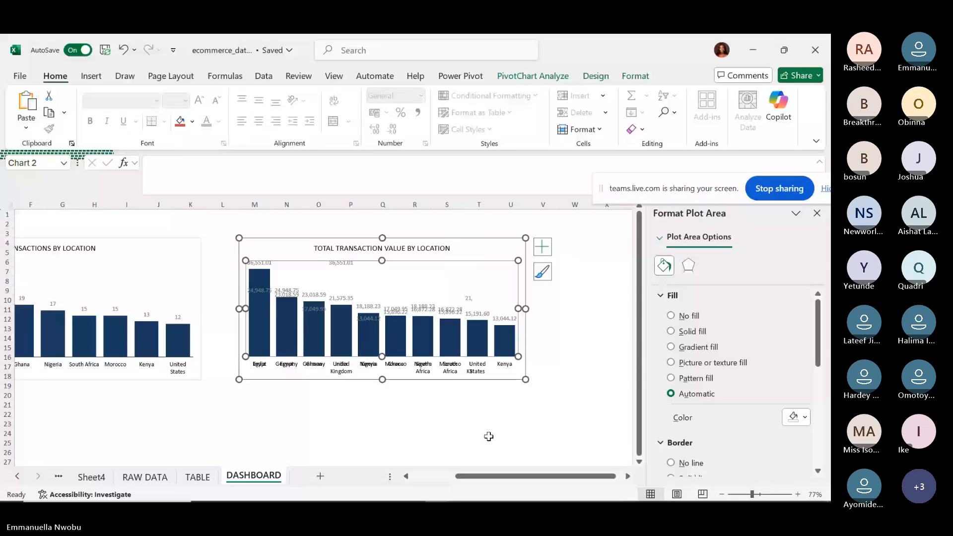
click(135, 477)
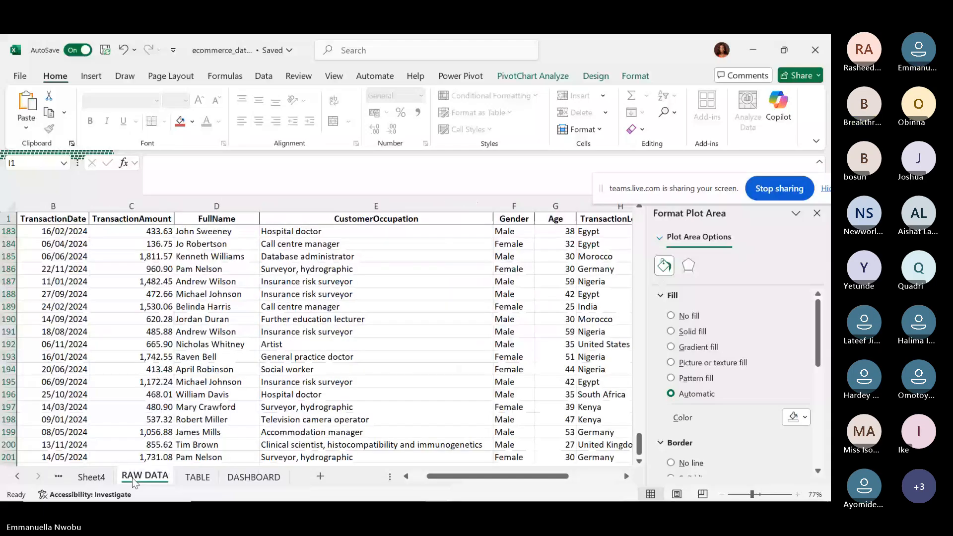
click(242, 481)
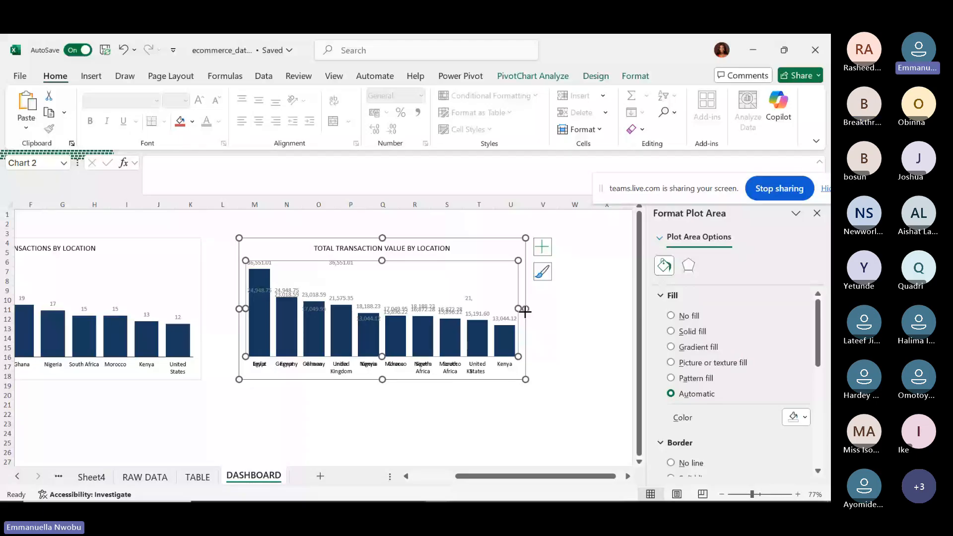
drag(525, 310, 536, 308)
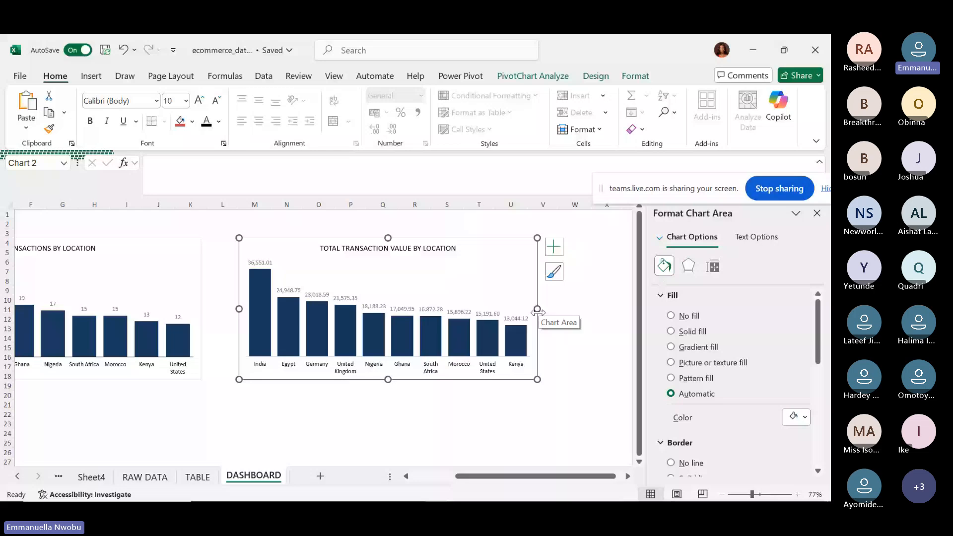
click(262, 326)
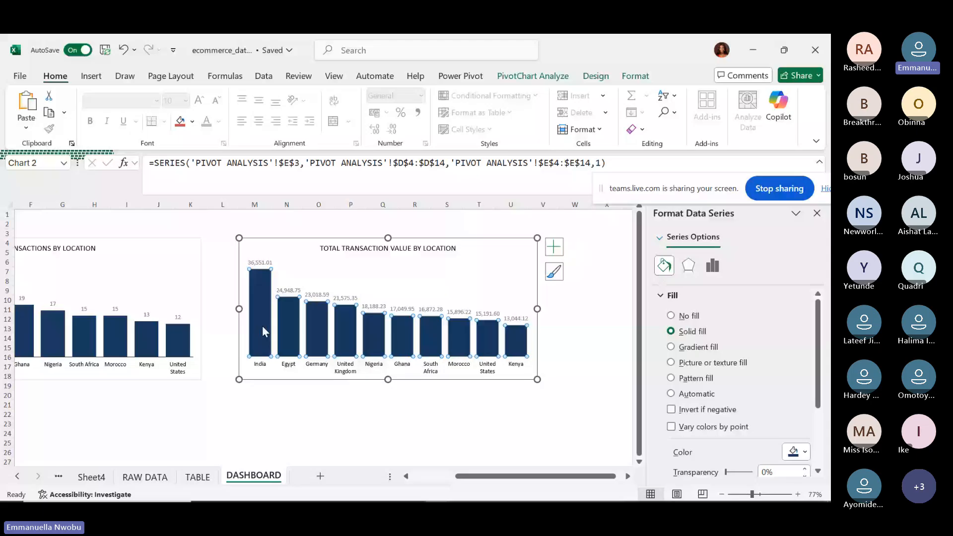
right_click(262, 326)
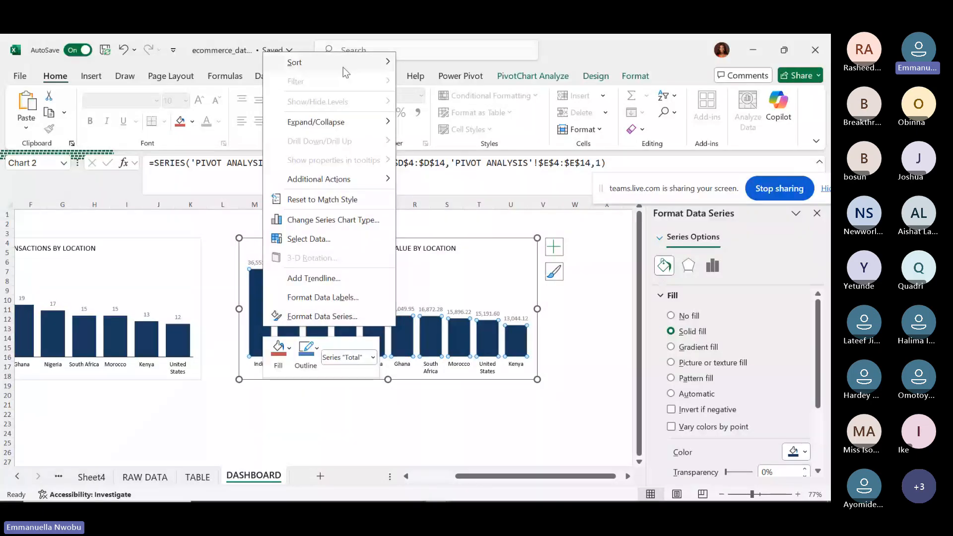
mouse_move(339, 66)
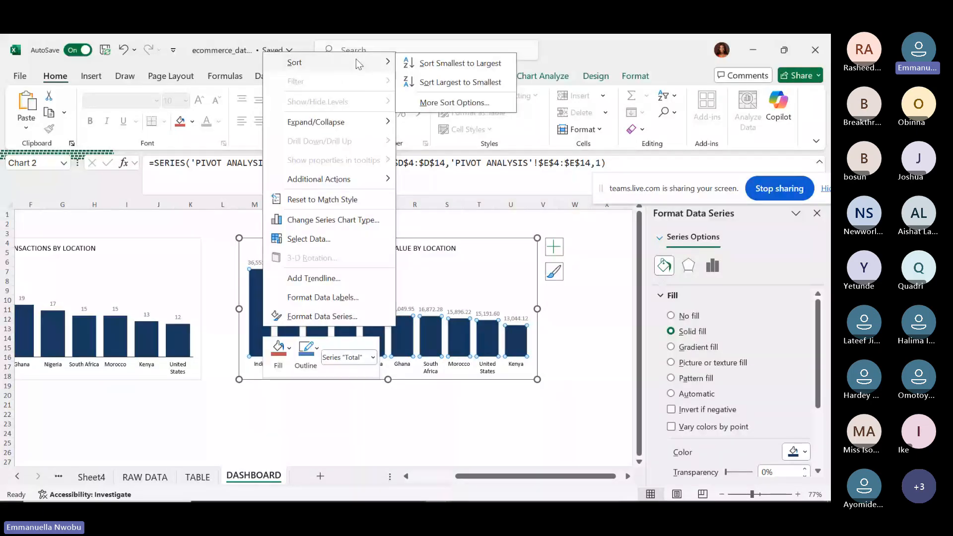
click(432, 75)
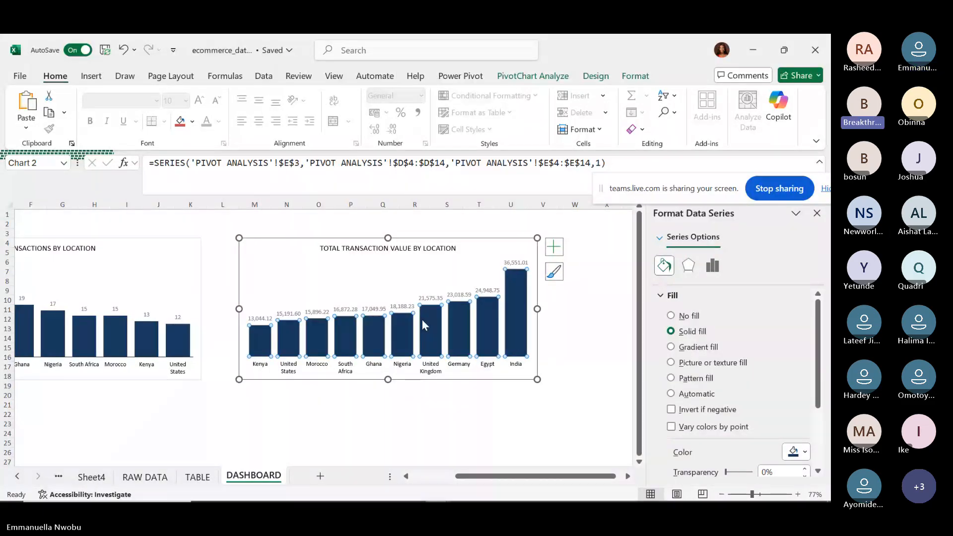
right_click(513, 327)
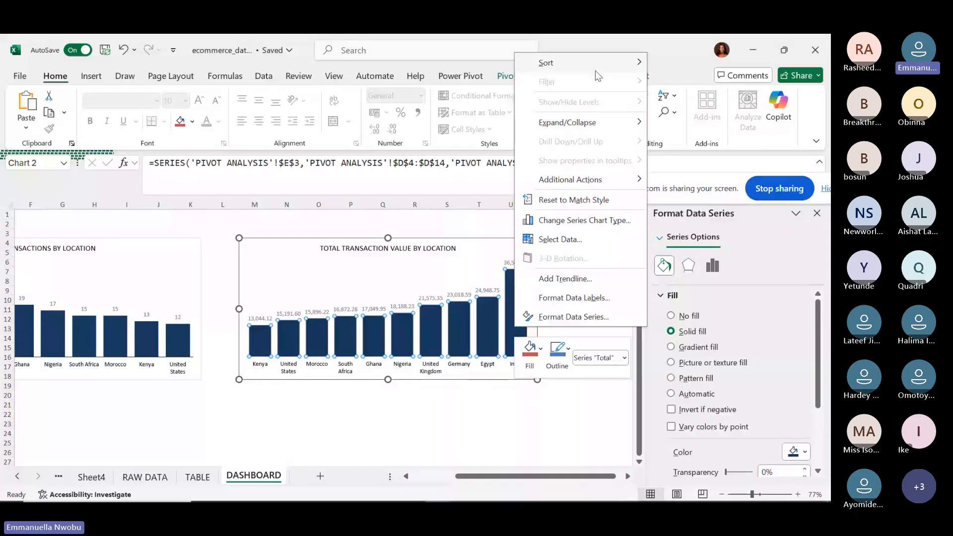
key(Escape)
key(Escape)
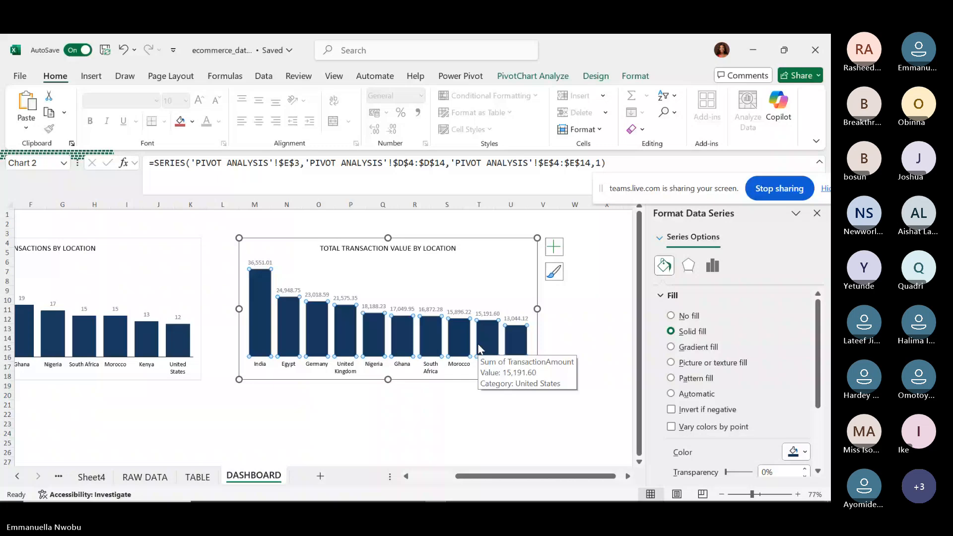
click(428, 476)
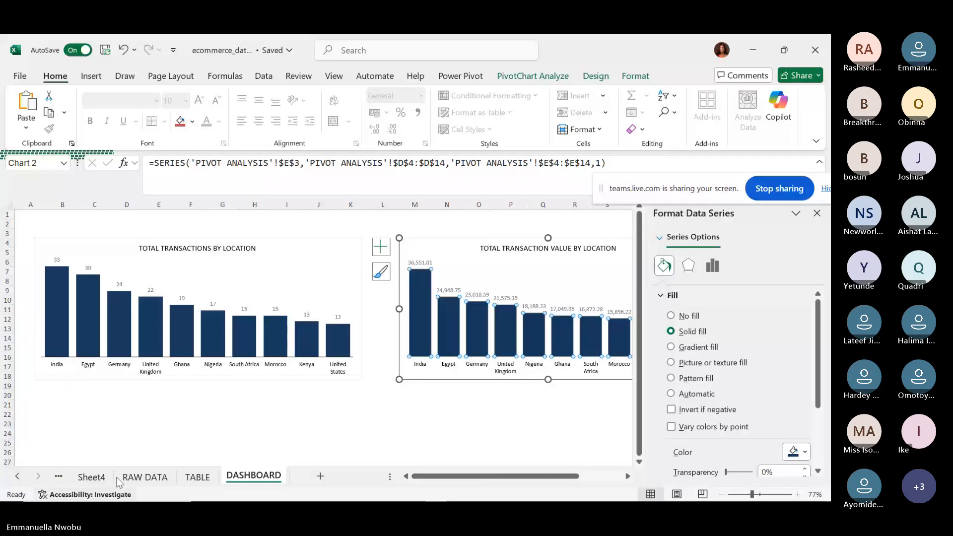
Move the Sheet4 tab after DASHBOARD and the PIVOT ANALYSIS tab just before it.
click(90, 477)
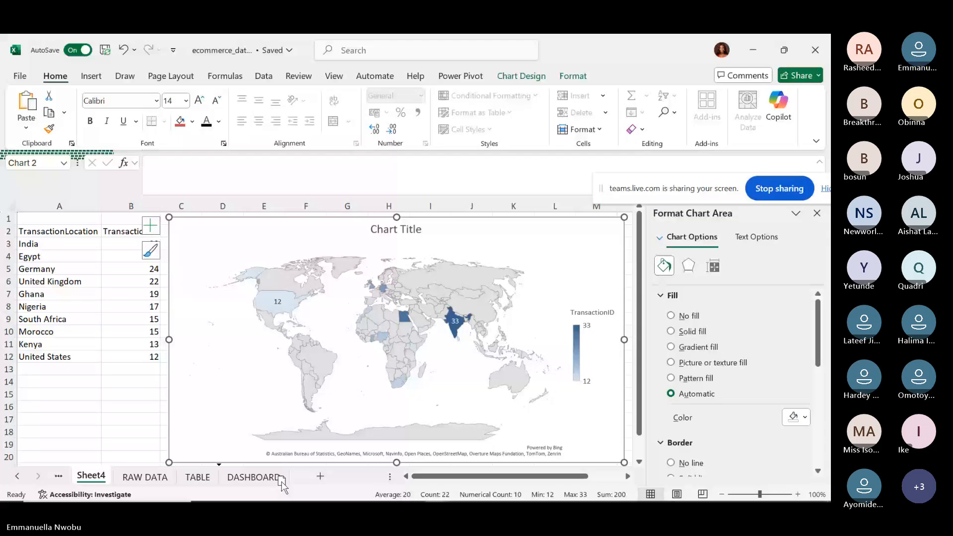
drag(301, 489, 298, 486)
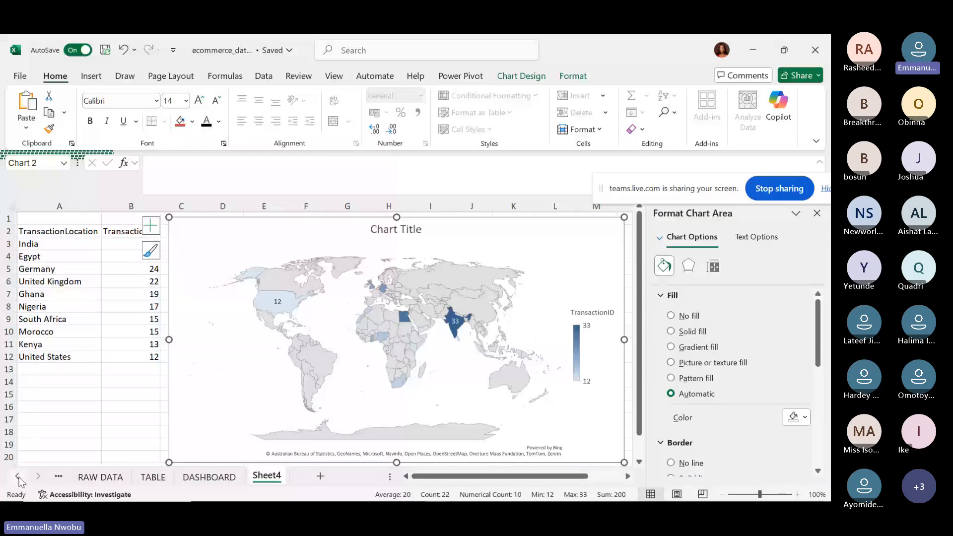
click(18, 476)
click(111, 474)
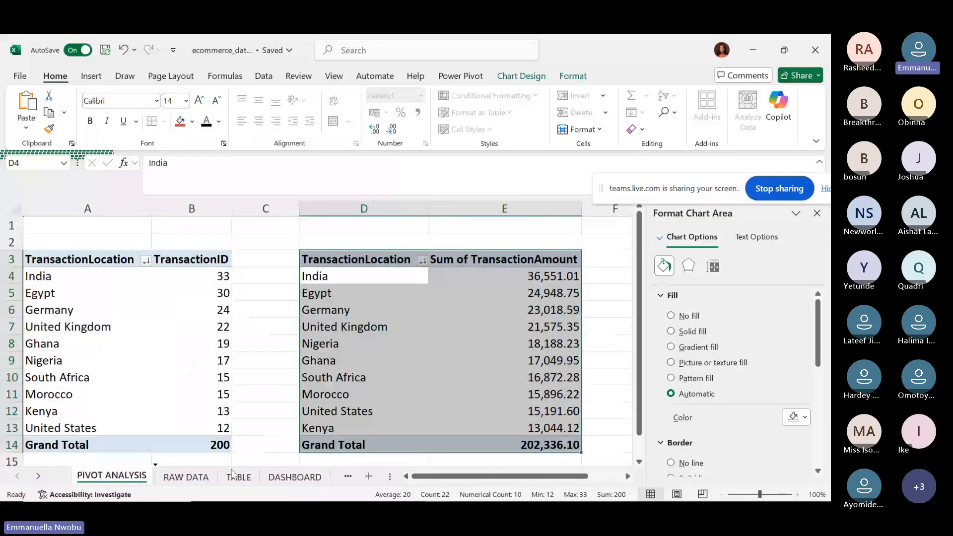
drag(232, 474, 268, 477)
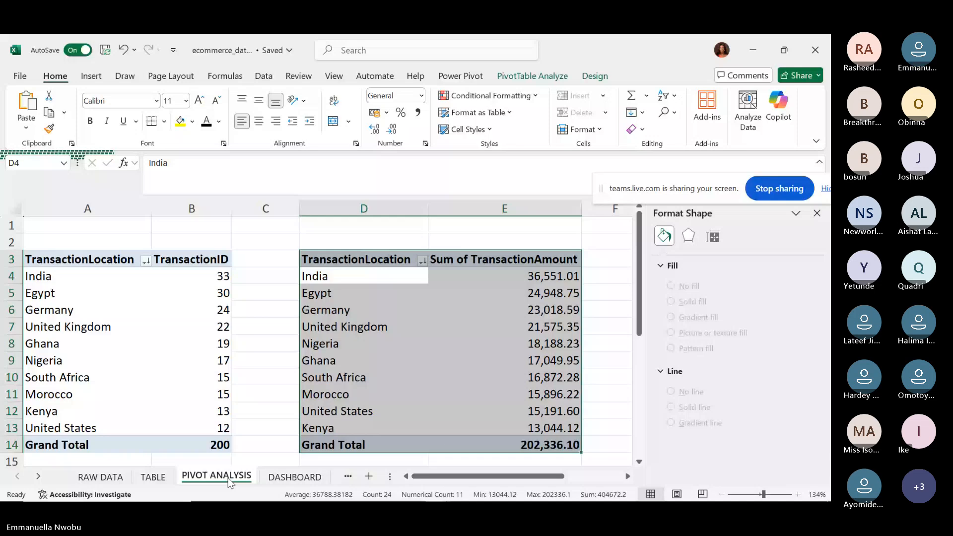
Open the Insert Slicers dialog from the PivotTable Analyze tools.
click(516, 73)
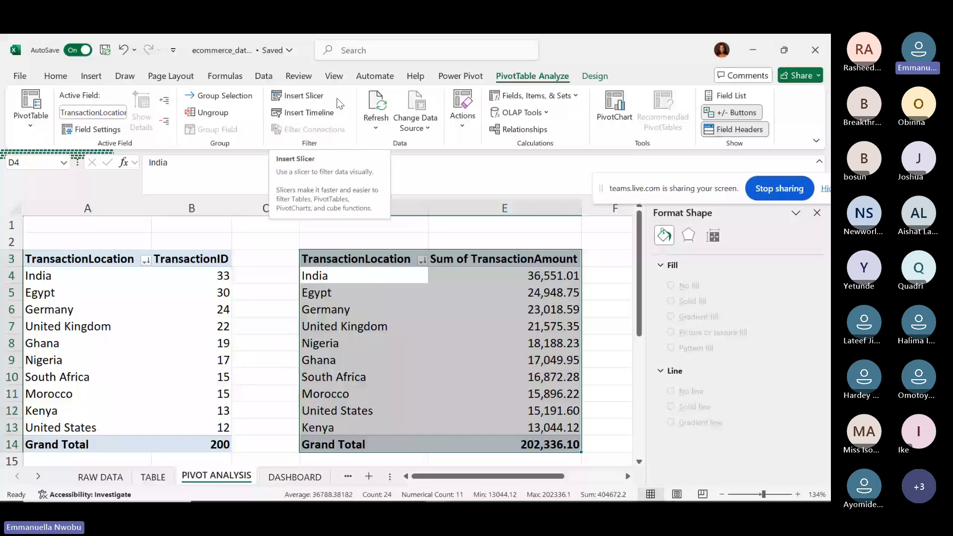
click(305, 96)
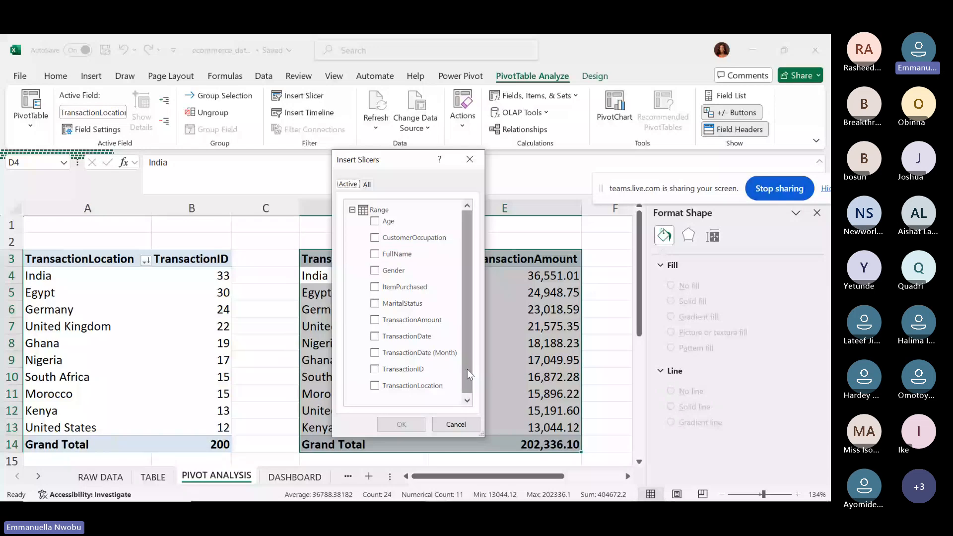
Insert a slicer for the Age field on the PIVOT ANALYSIS sheet.
drag(467, 369, 466, 372)
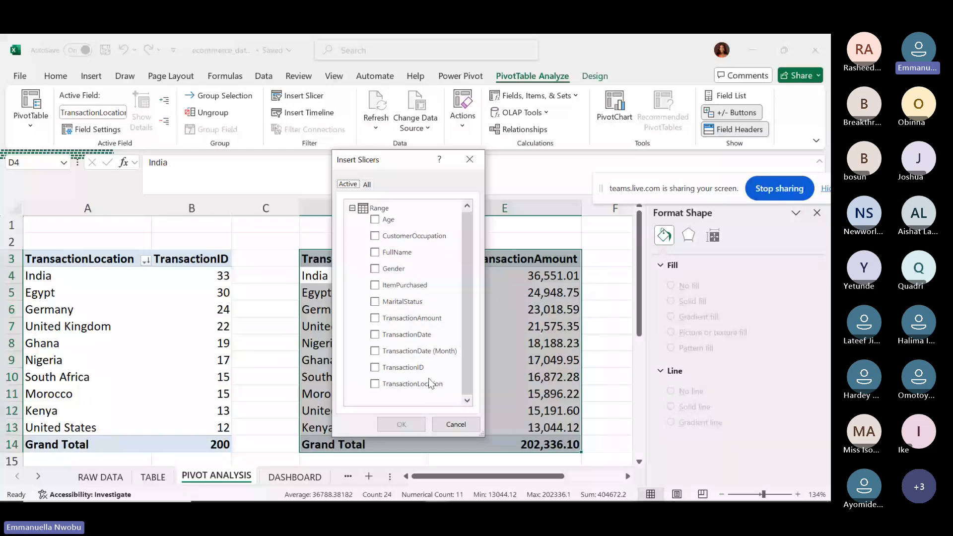
drag(467, 324, 468, 319)
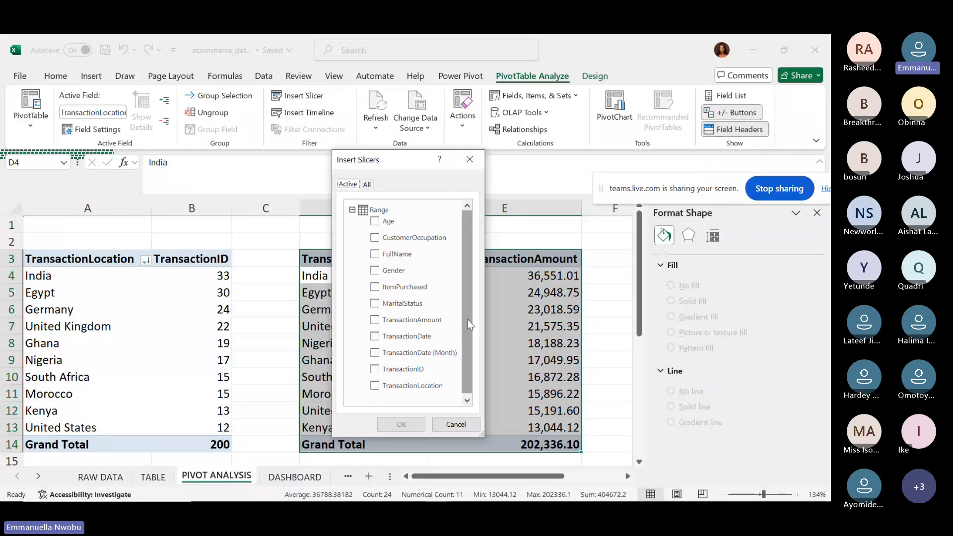
click(379, 223)
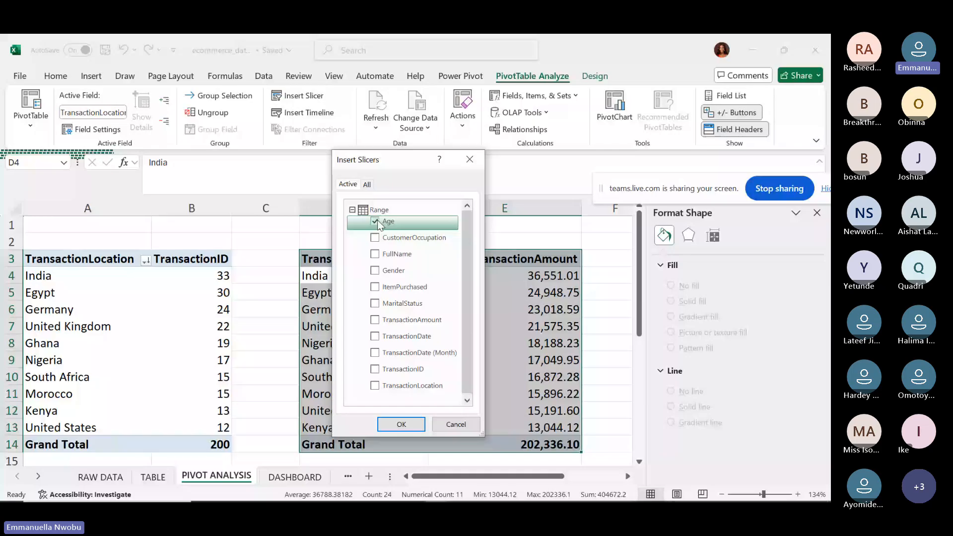
click(401, 423)
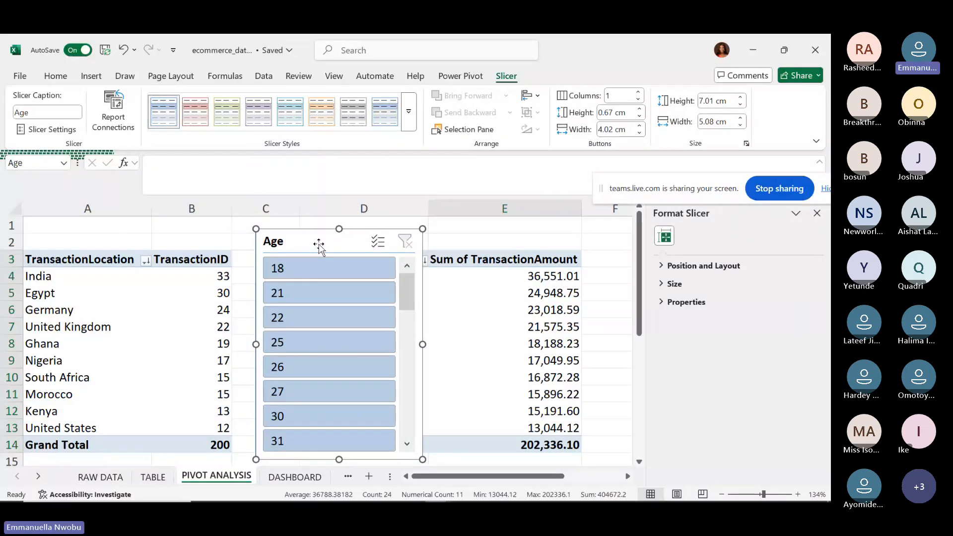
Move the Age slicer below the value pivot and filter it to age 22, leaving only Ghana.
click(336, 268)
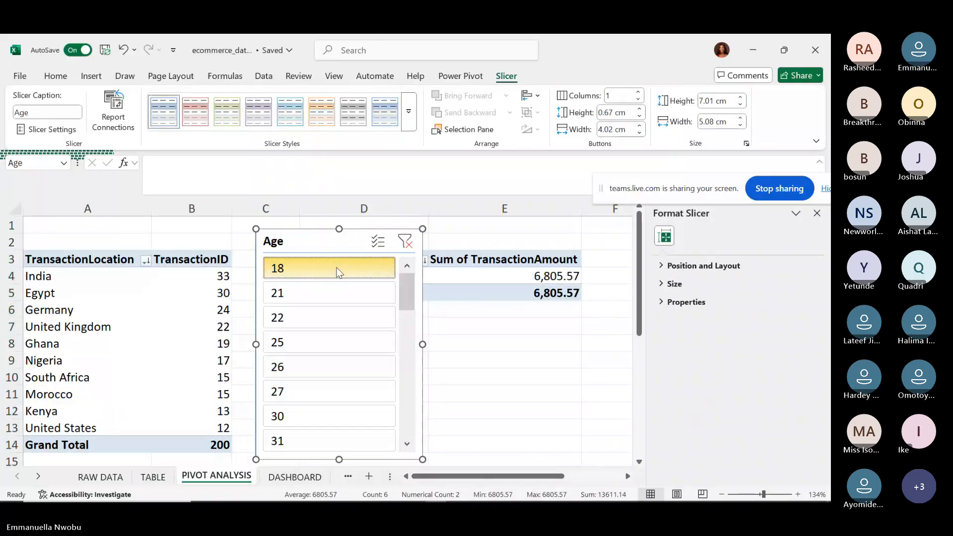
drag(326, 237, 427, 315)
click(417, 370)
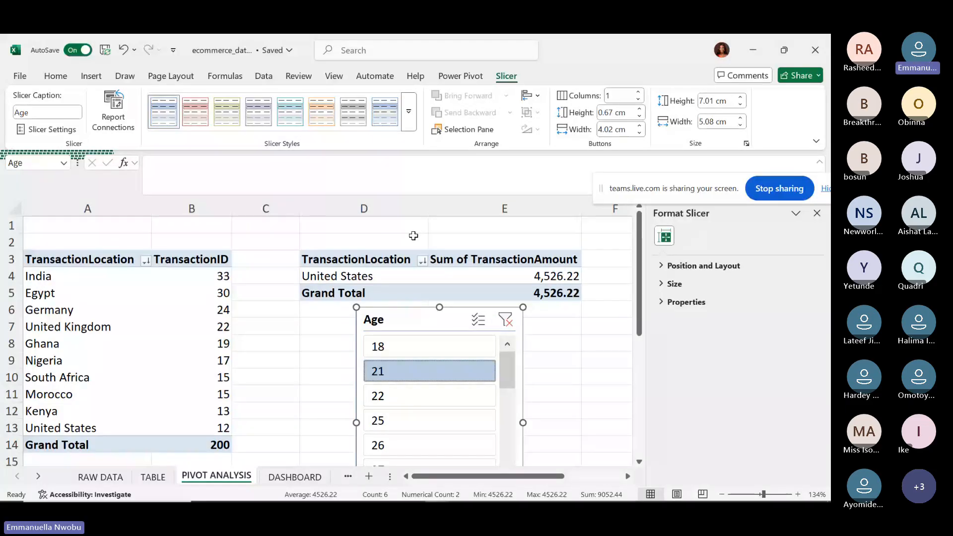
click(192, 275)
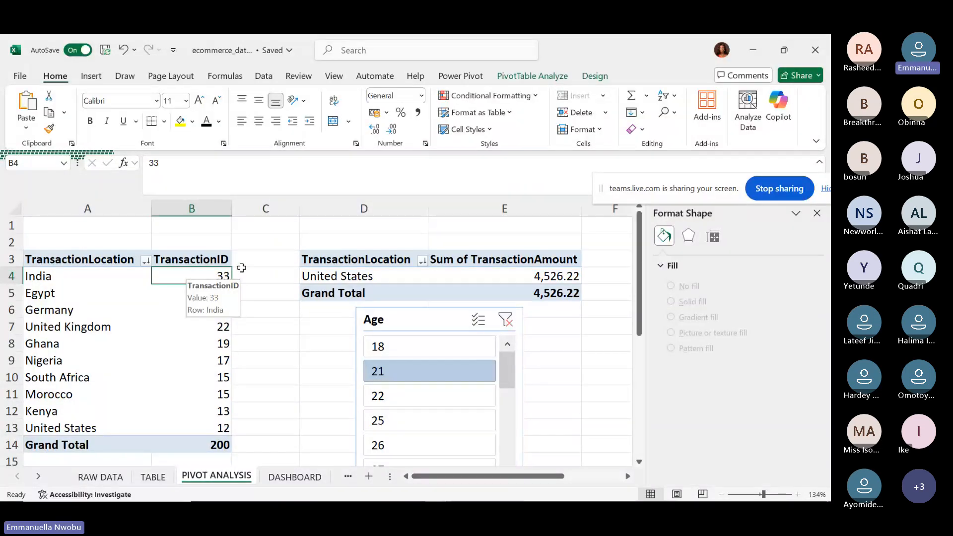
click(411, 395)
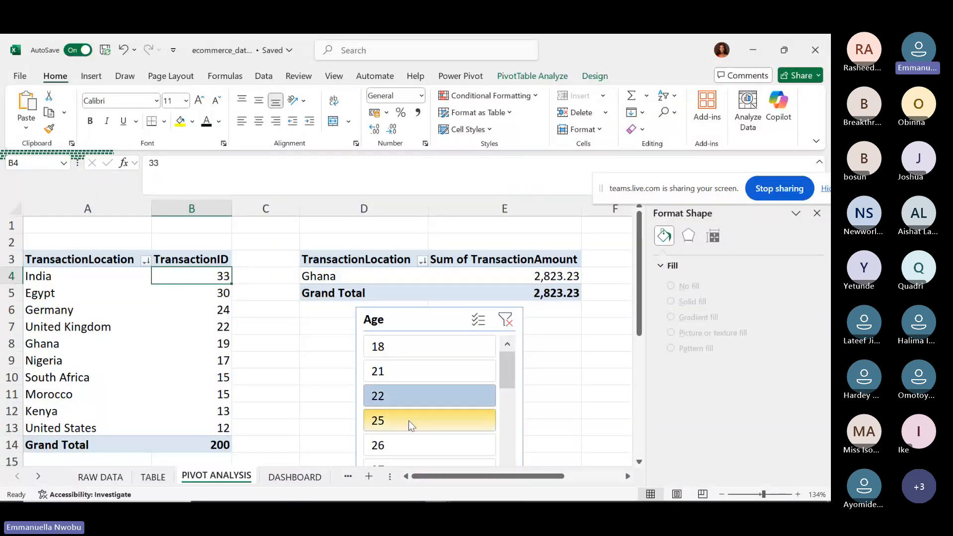
click(409, 420)
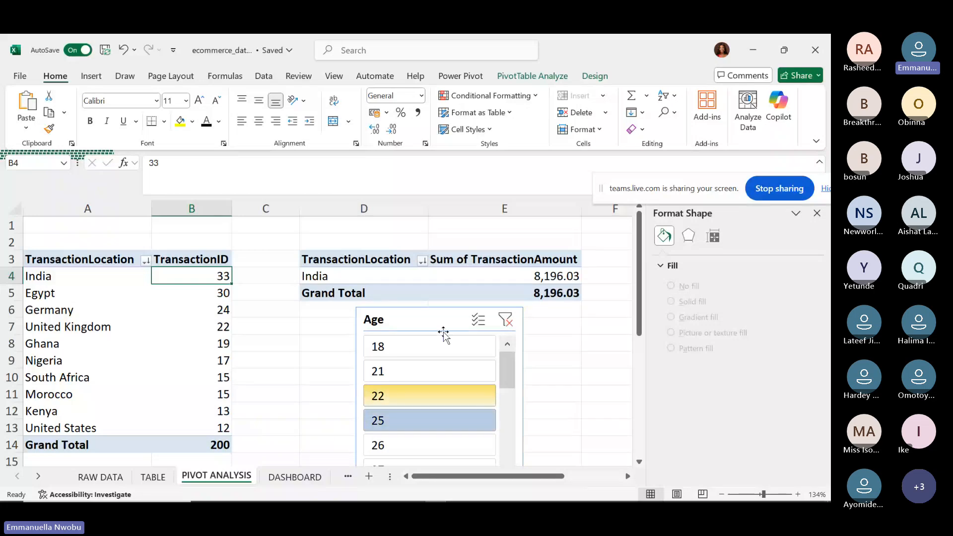
click(412, 319)
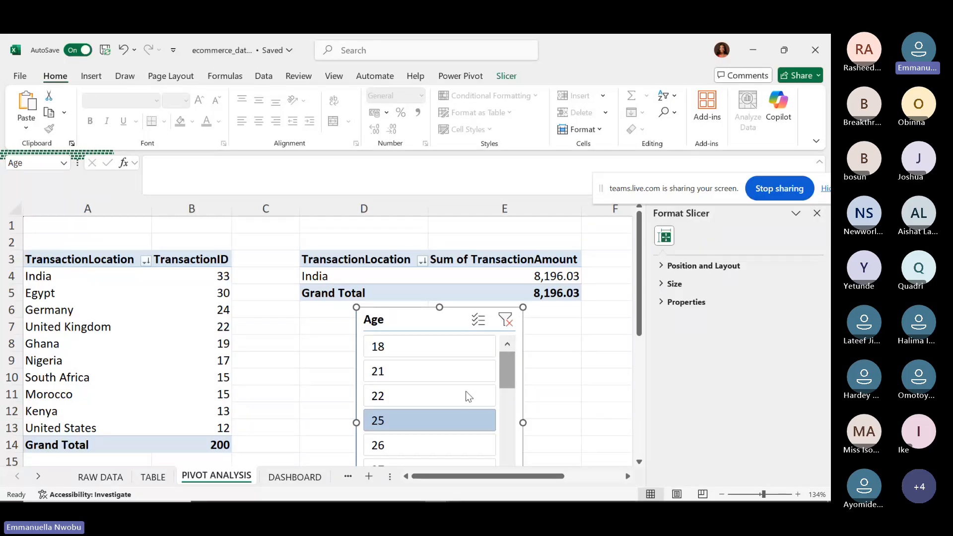
click(446, 396)
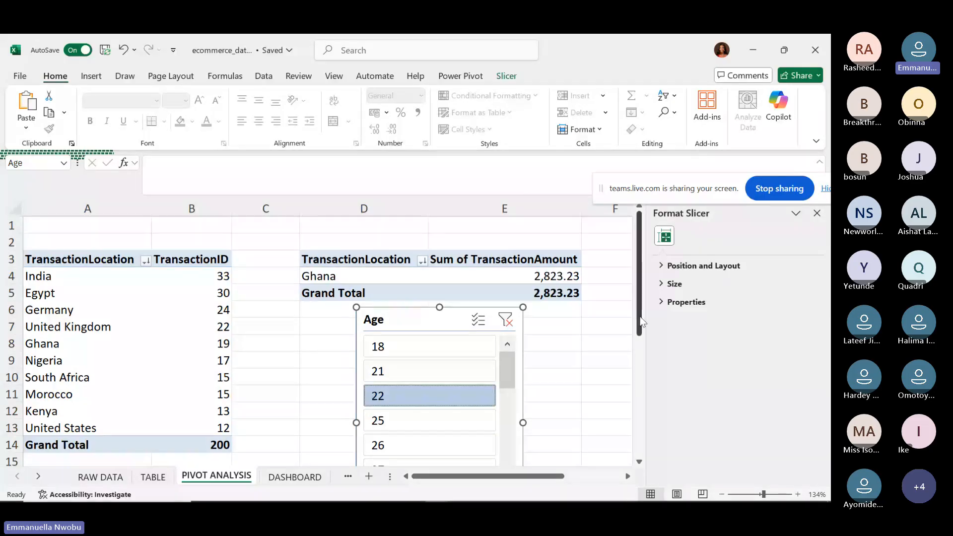
drag(640, 321, 412, 305)
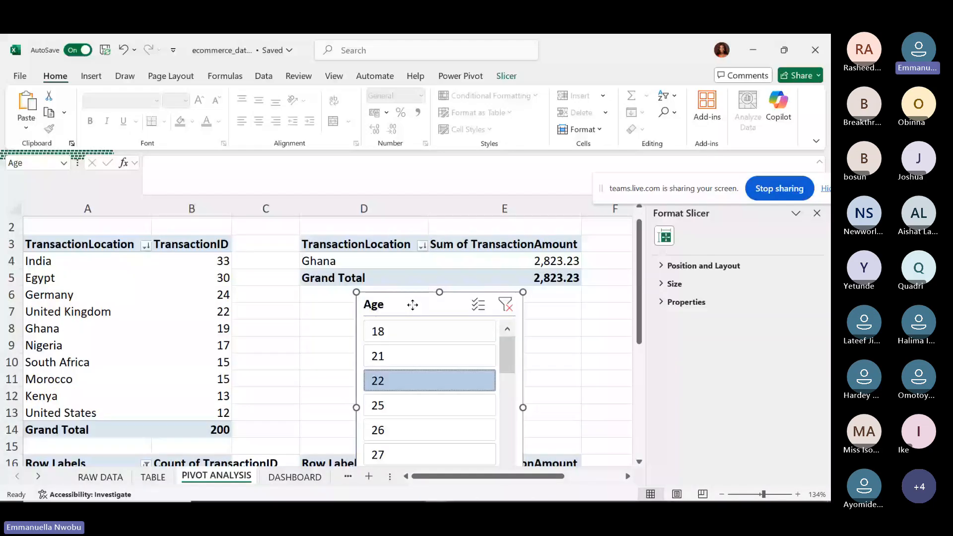
Connect the Age slicer to PivotTable2, PivotTable5 and PivotTable6 through Report Connections.
right_click(414, 308)
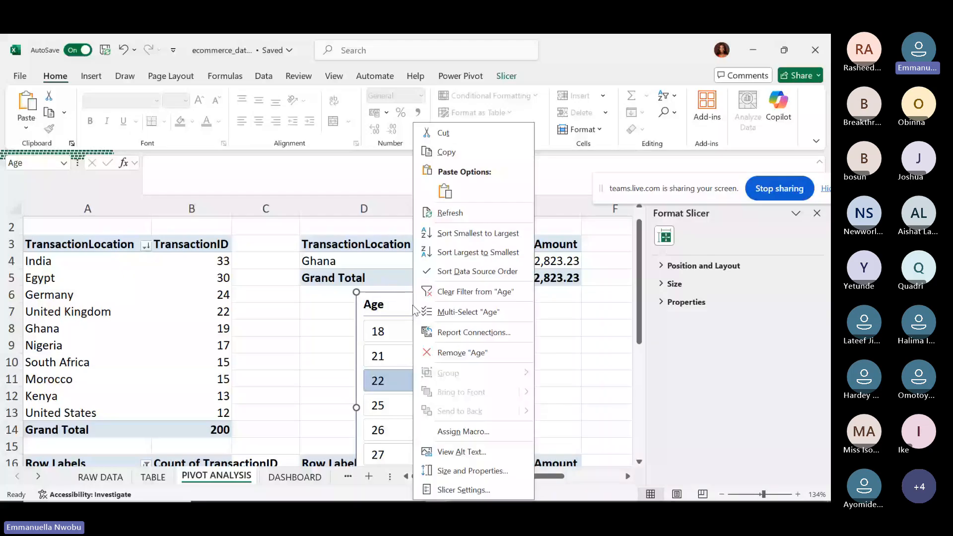
click(461, 332)
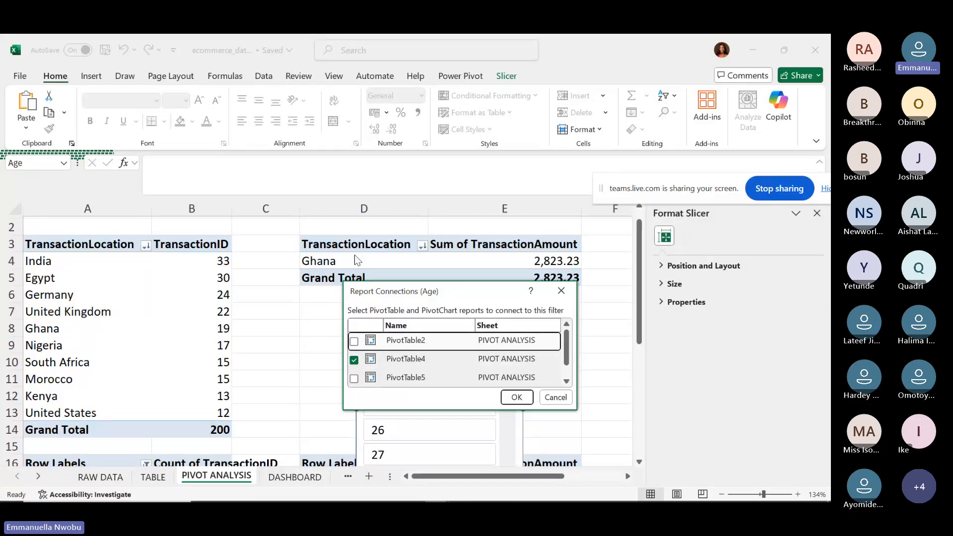
key(space)
key(Down)
key(Down)
key(space)
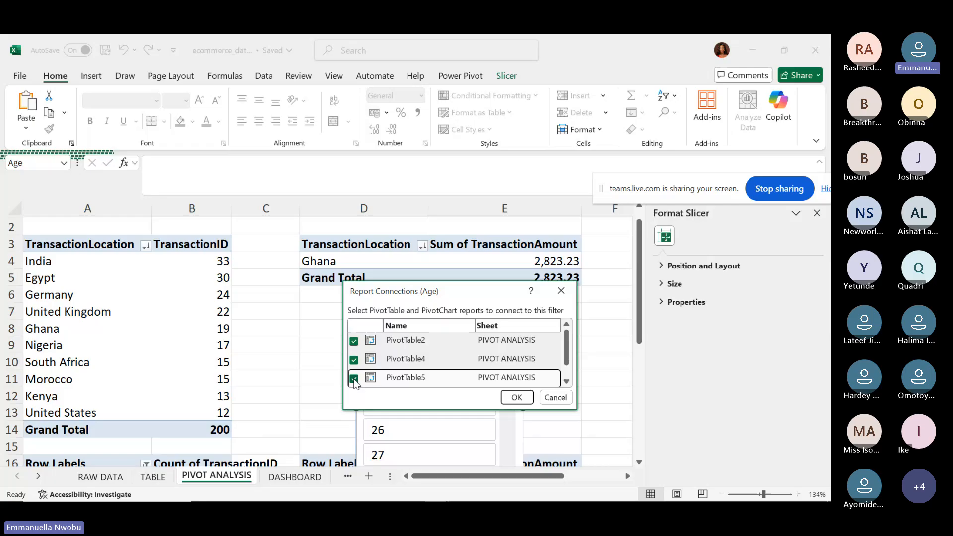
click(566, 381)
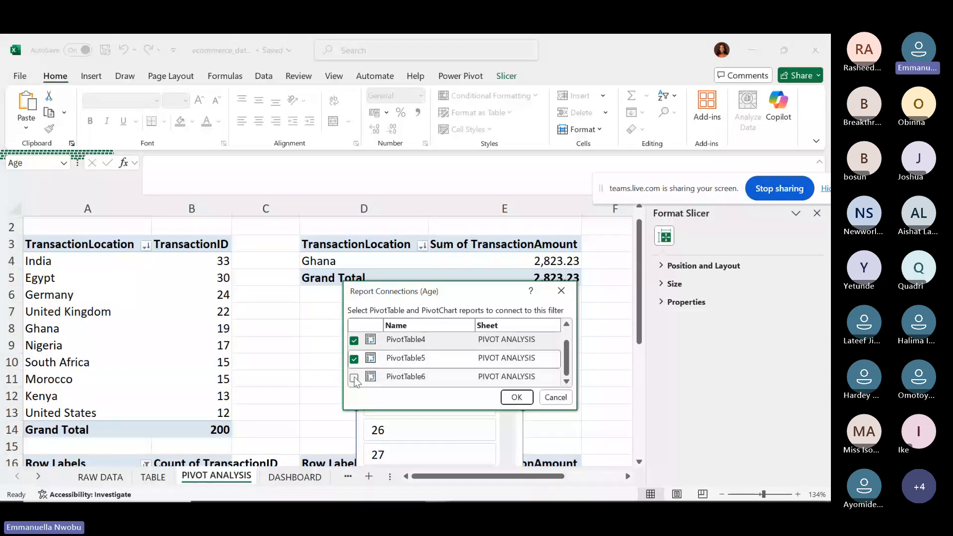
click(353, 378)
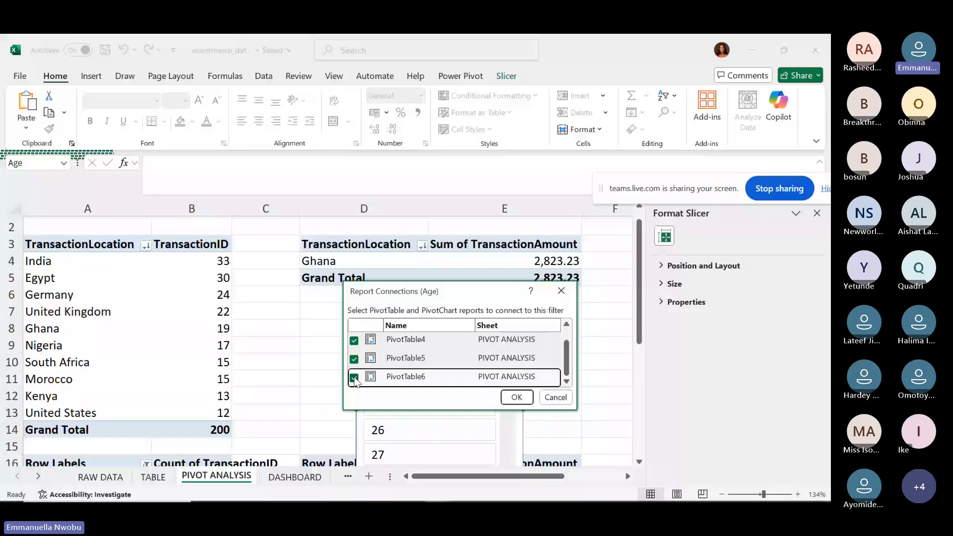
click(516, 397)
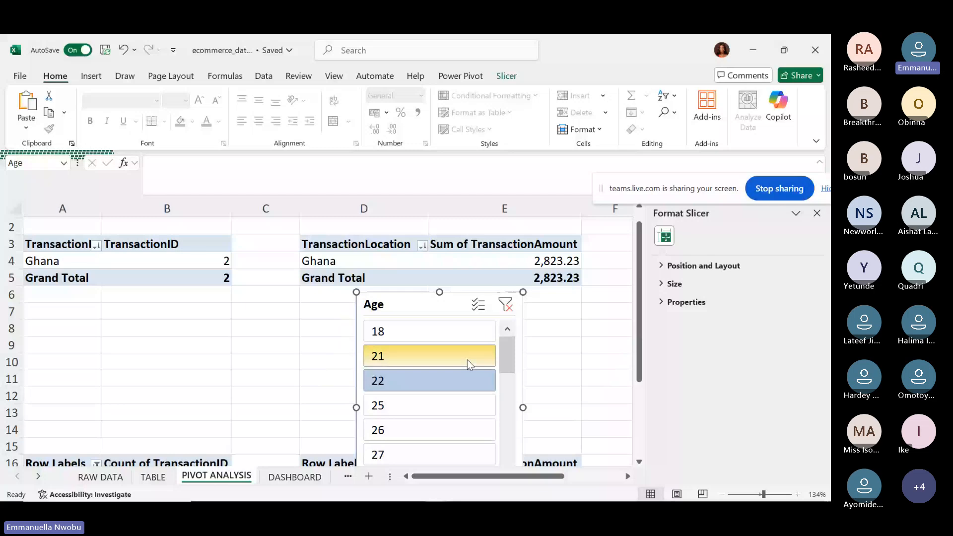
Filter the linked pivot tables by age 27, then 25, then 68 using the Age slicer.
drag(638, 357, 618, 422)
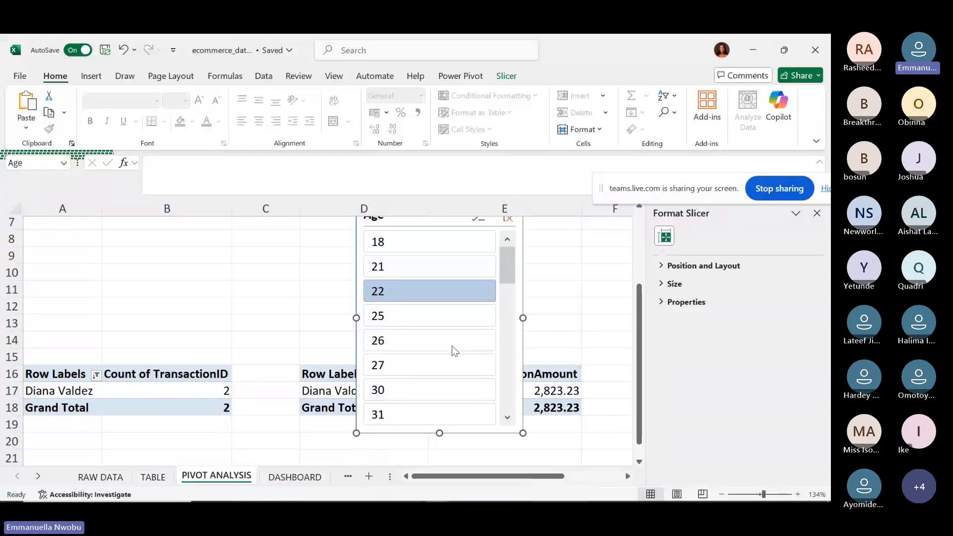
click(417, 365)
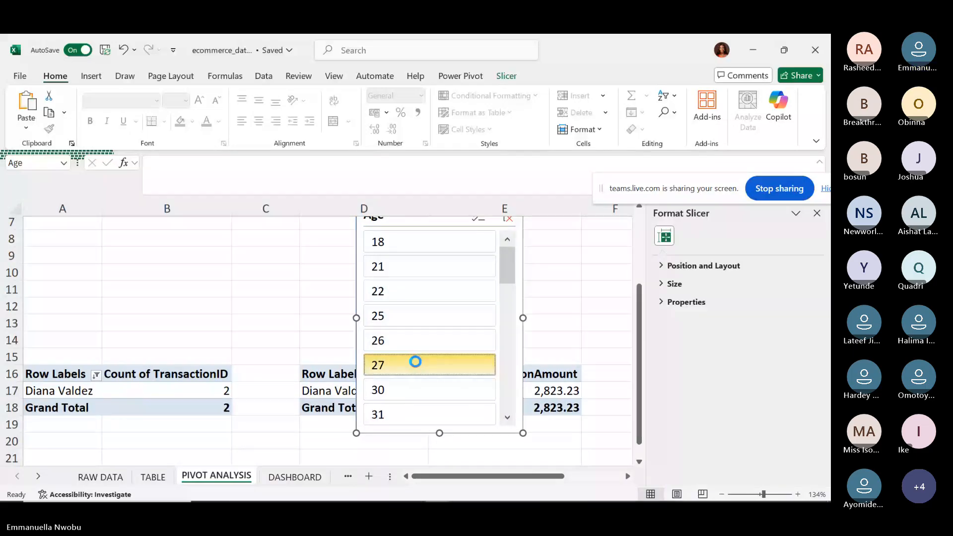
drag(640, 390, 646, 279)
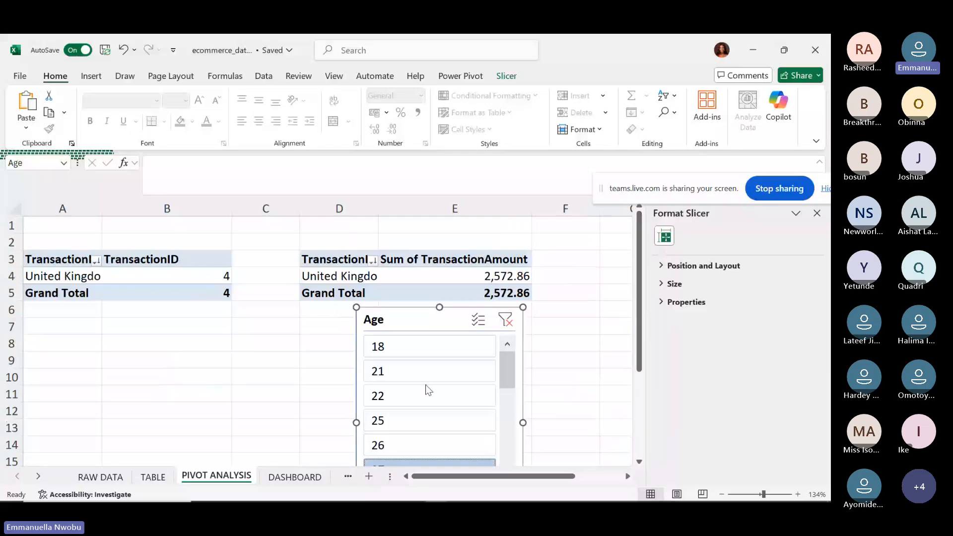
click(413, 415)
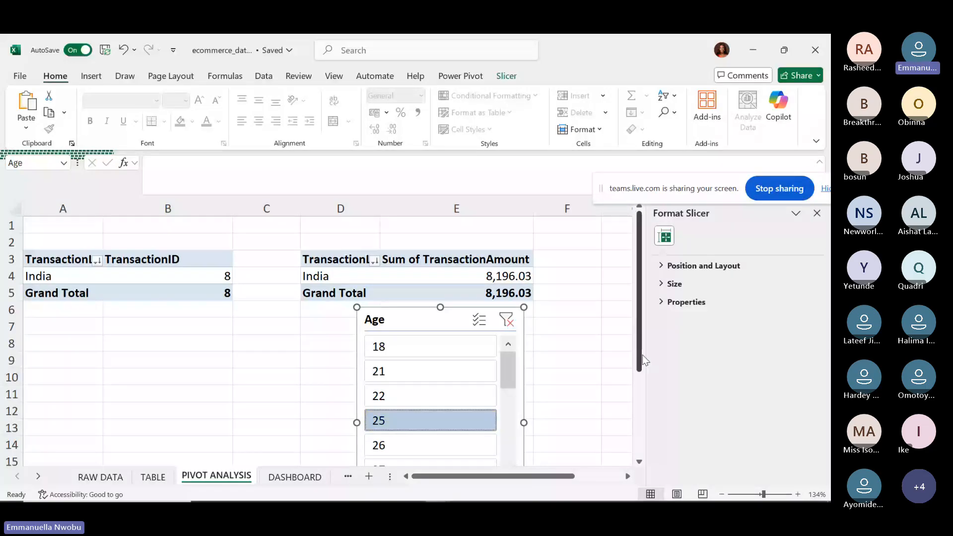
drag(642, 355, 640, 425)
click(509, 423)
click(508, 423)
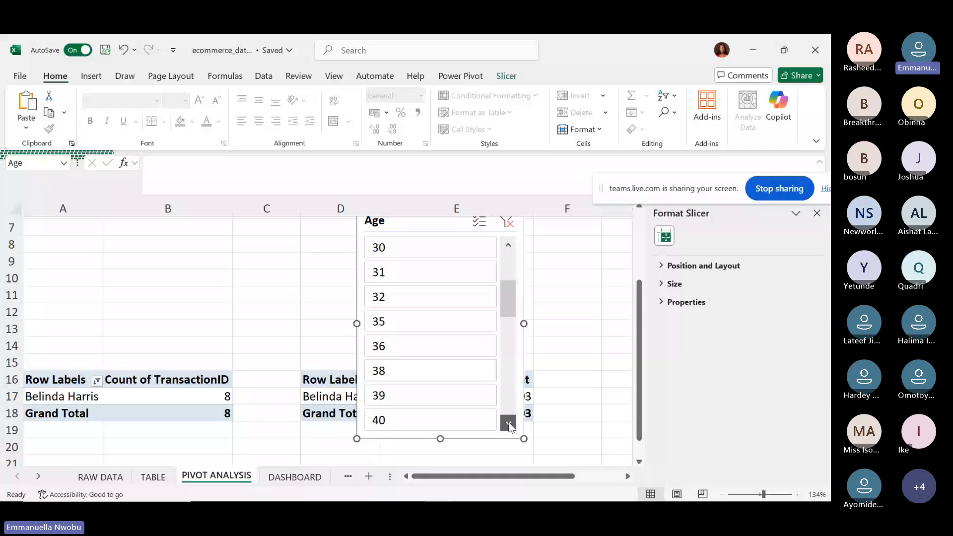
click(509, 423)
click(508, 422)
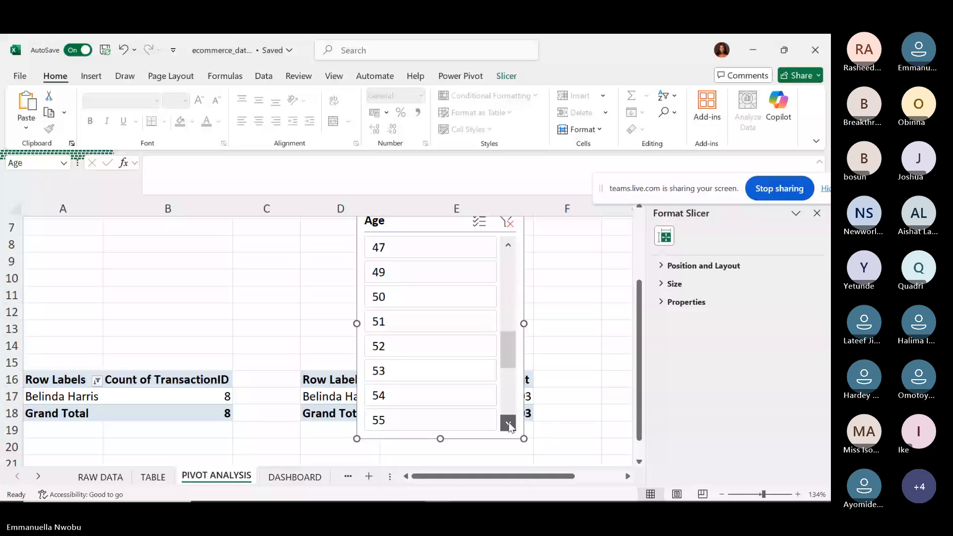
click(509, 423)
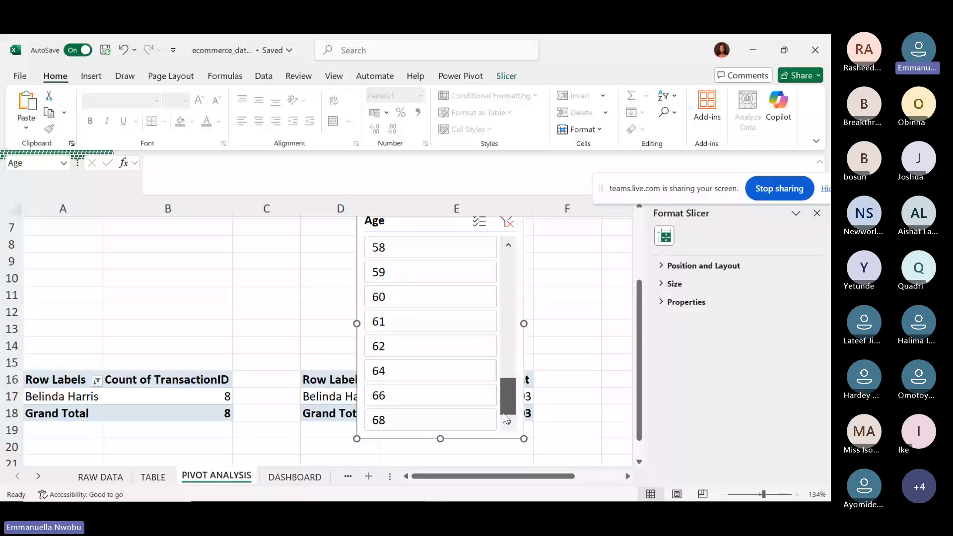
click(427, 421)
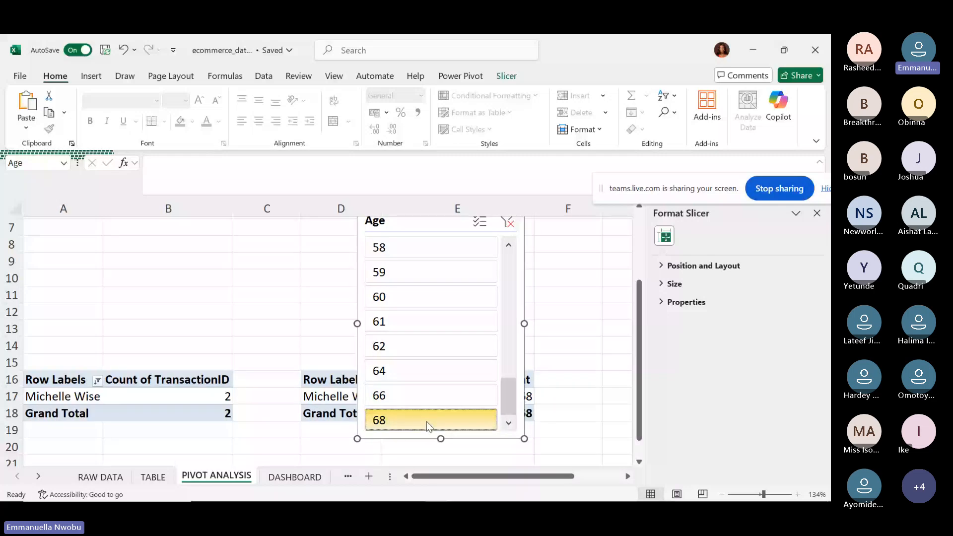
Test ages 66 and 62, then clear the Age slicer filter.
drag(640, 412, 626, 428)
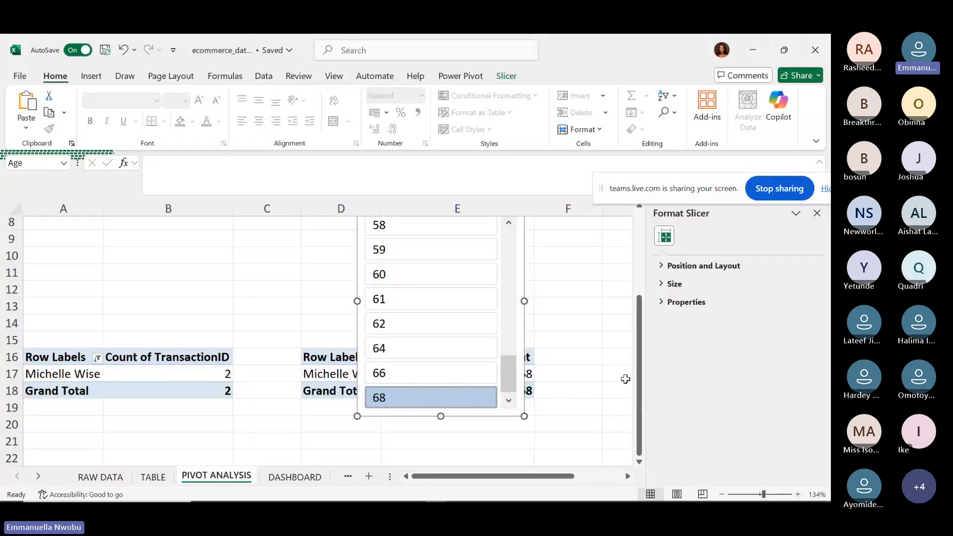
click(464, 374)
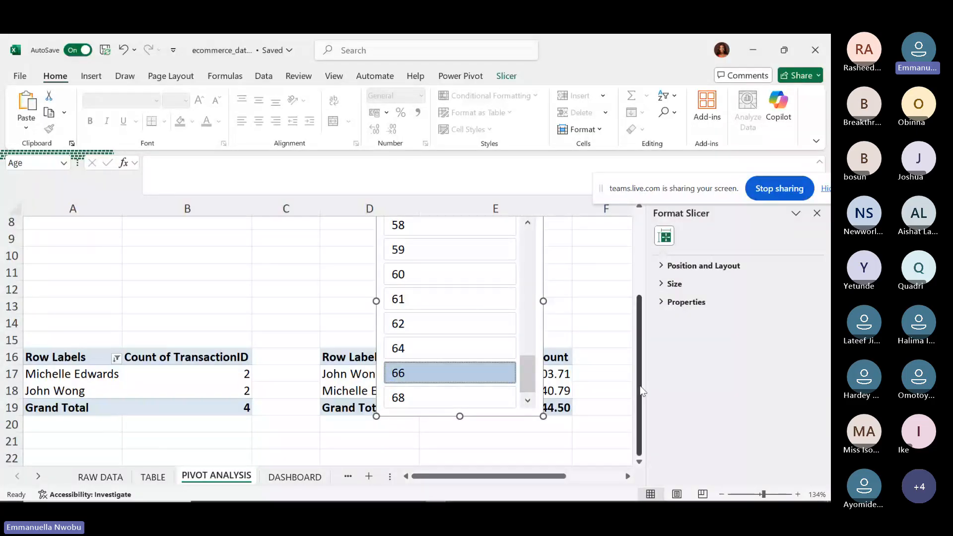
click(450, 324)
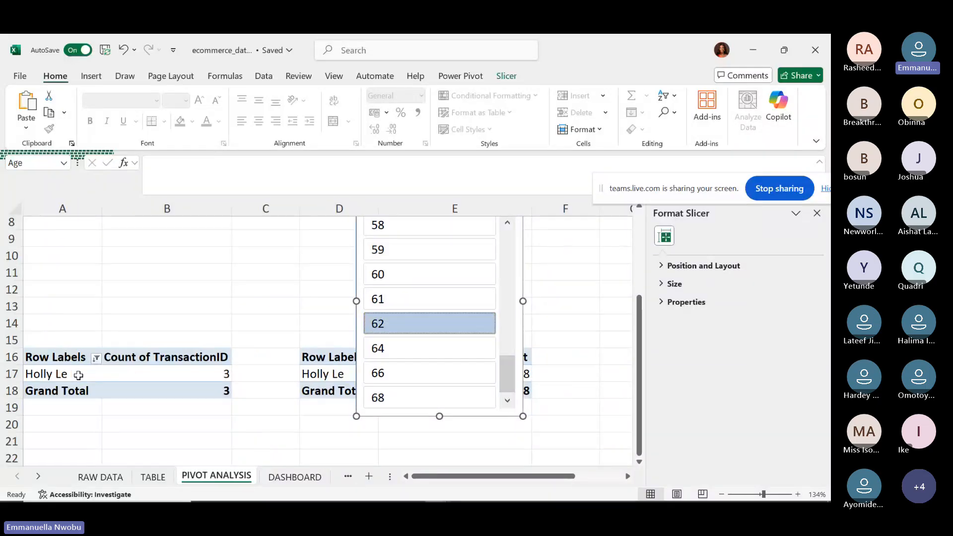
drag(640, 442, 640, 293)
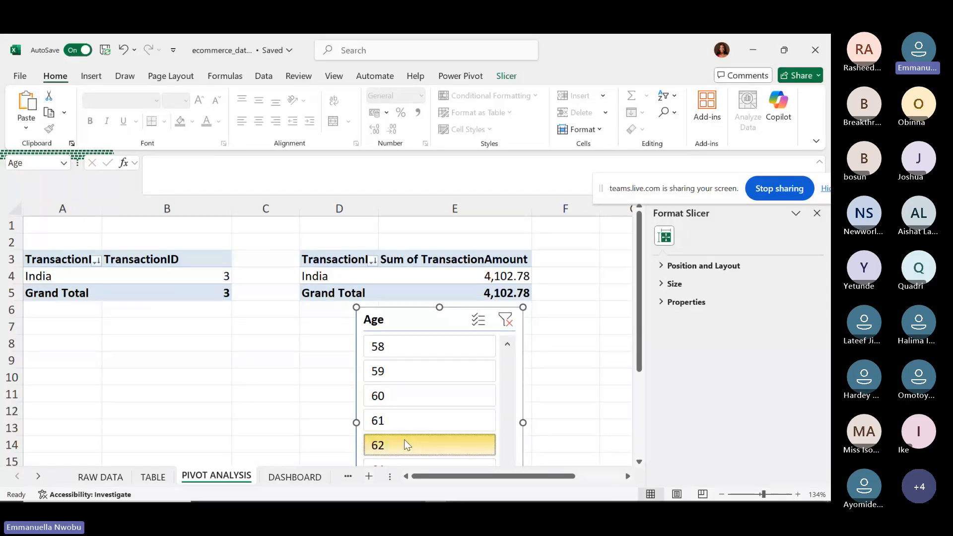
click(506, 320)
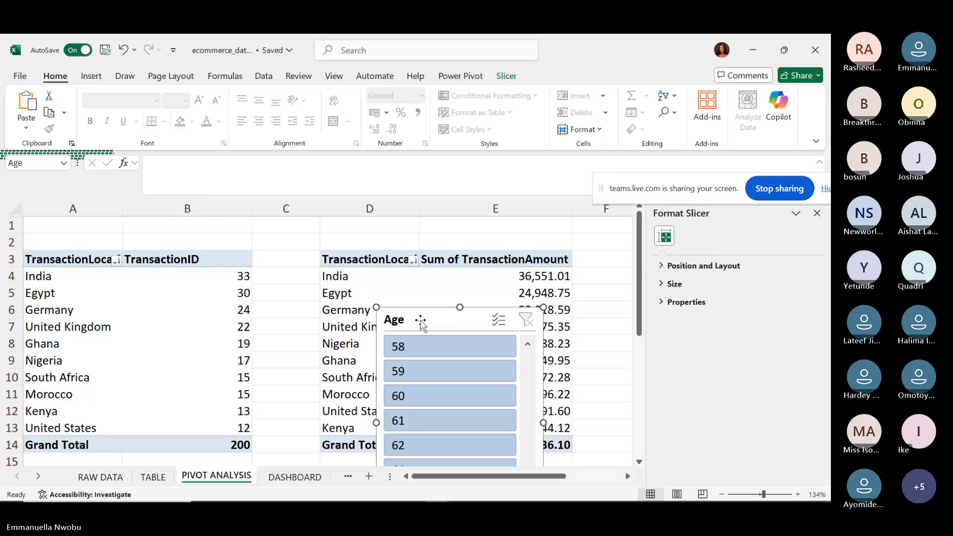
Go to the DASHBOARD sheet, try pasting into F22, and dismiss the security warning.
key(ctrl+x)
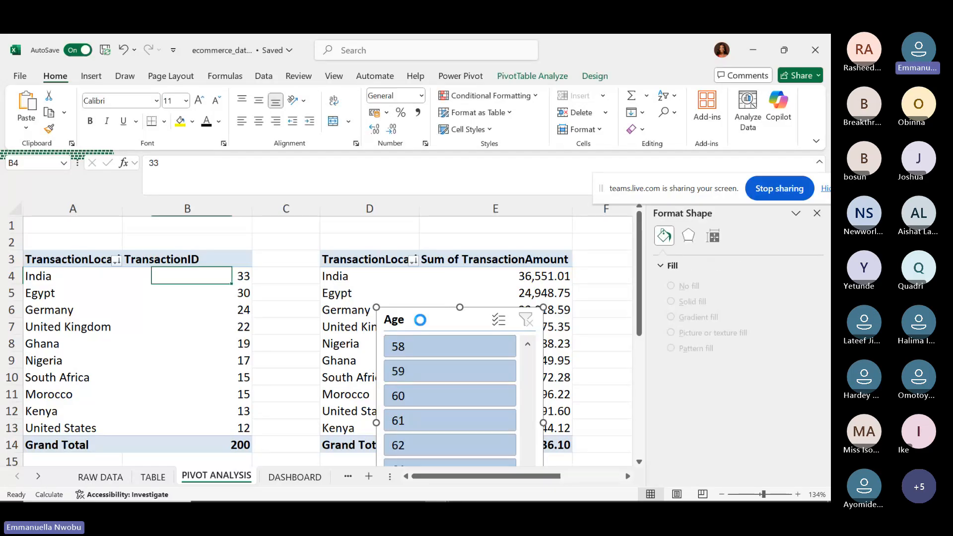
click(295, 476)
click(206, 415)
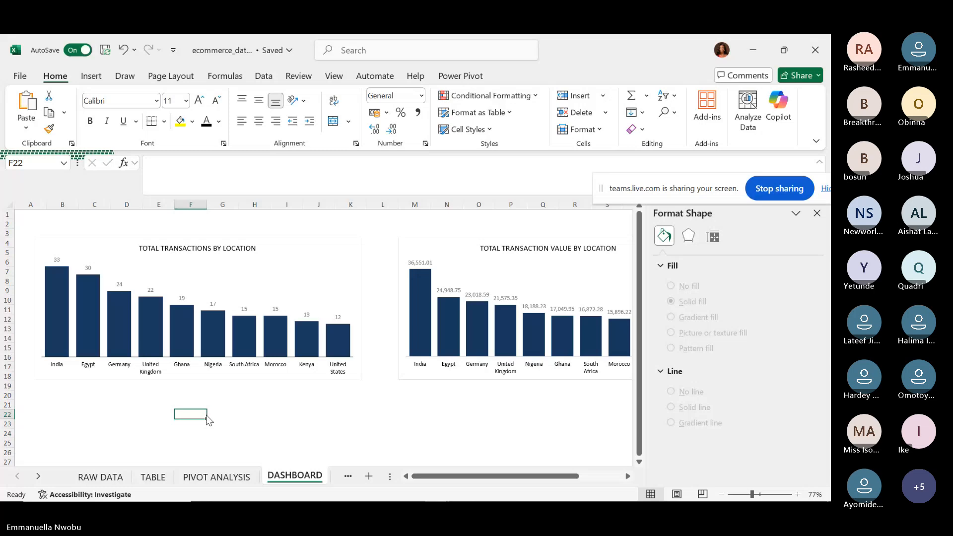
key(ctrl+v)
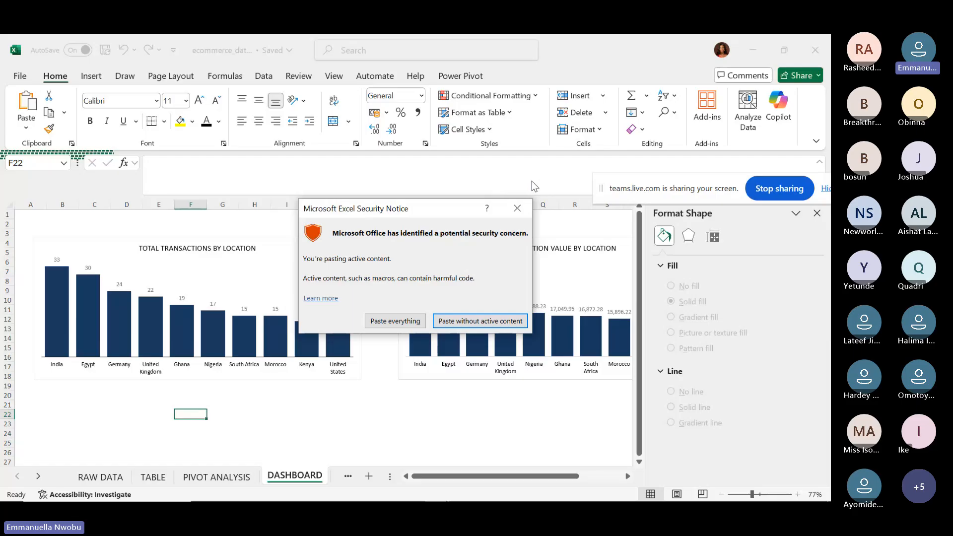
click(517, 209)
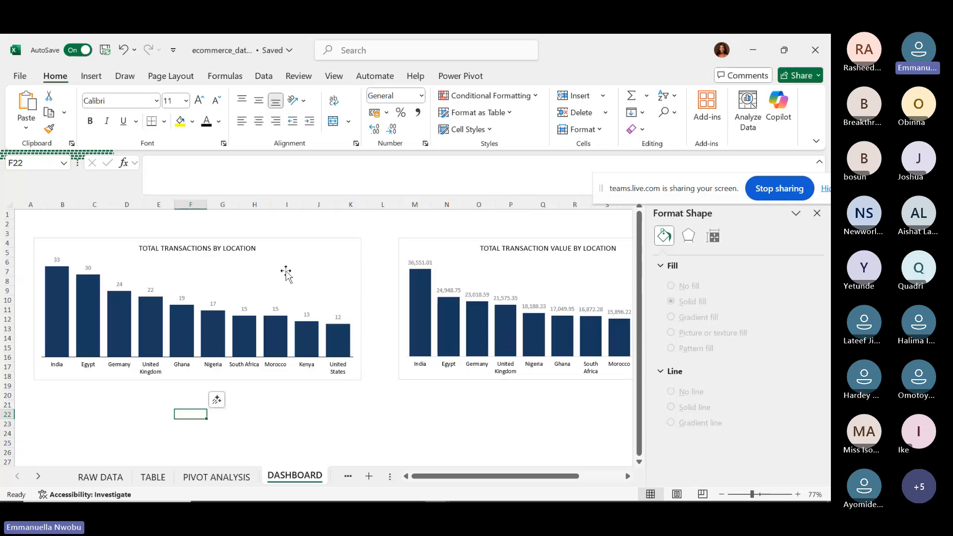
Select the transactions-by-location chart and start inserting a slicer from PivotChart Analyze.
click(288, 244)
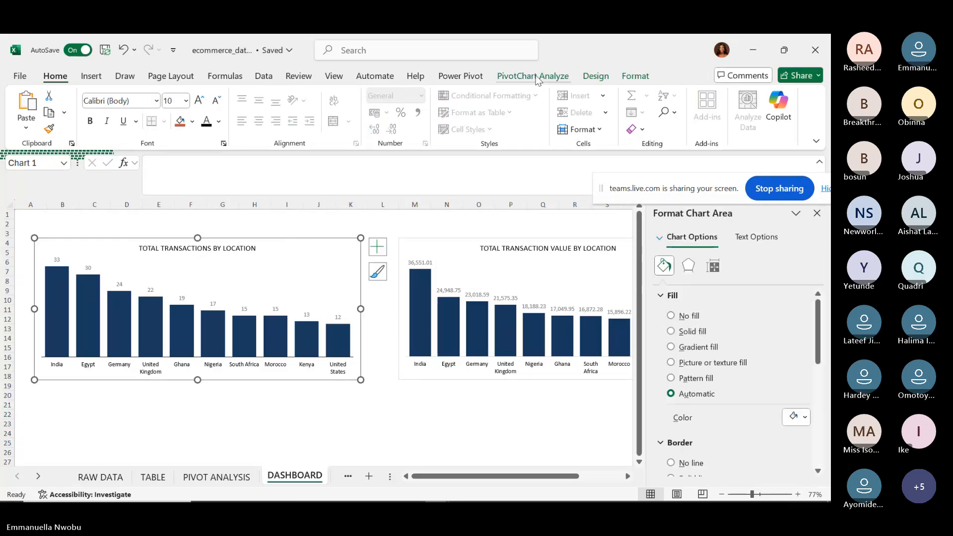
click(534, 76)
click(296, 120)
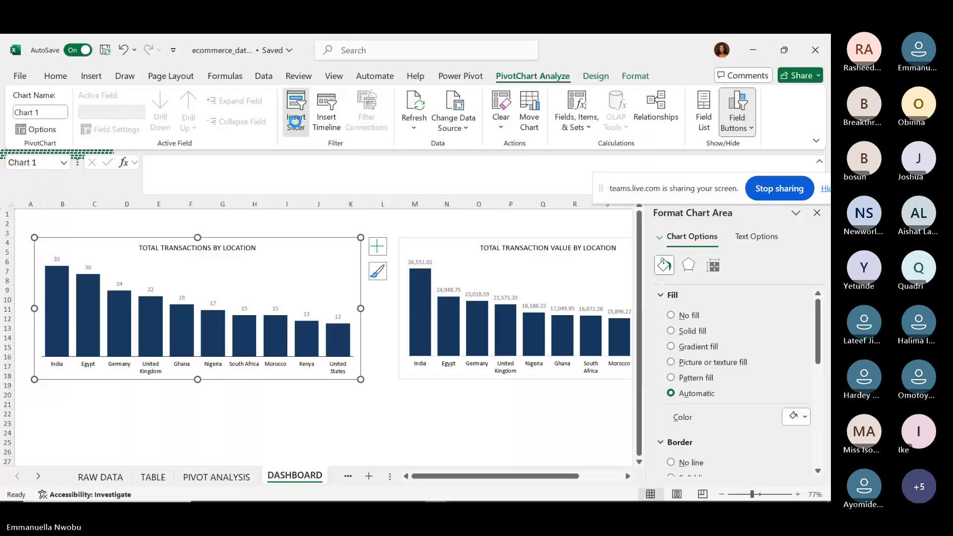
Add an Age slicer to the dashboard chart.
click(376, 222)
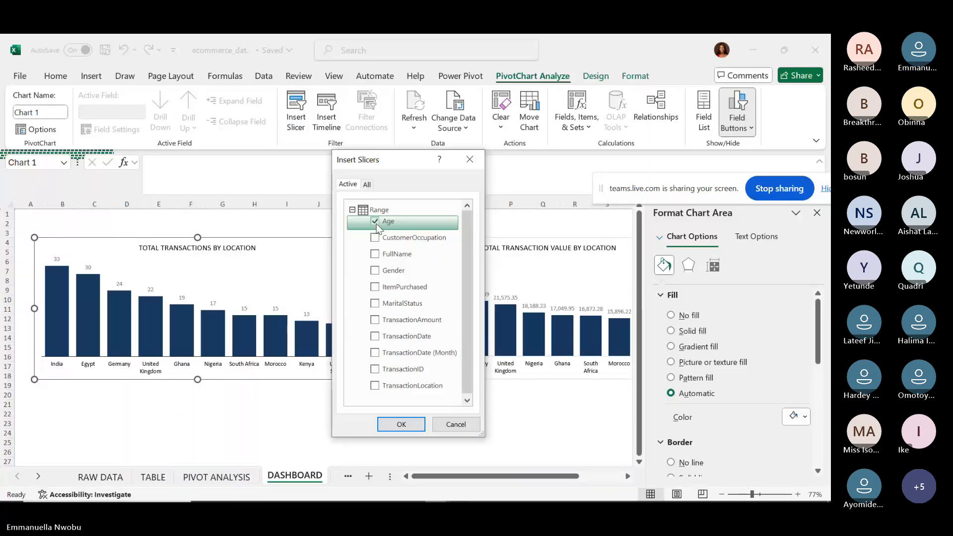
click(400, 424)
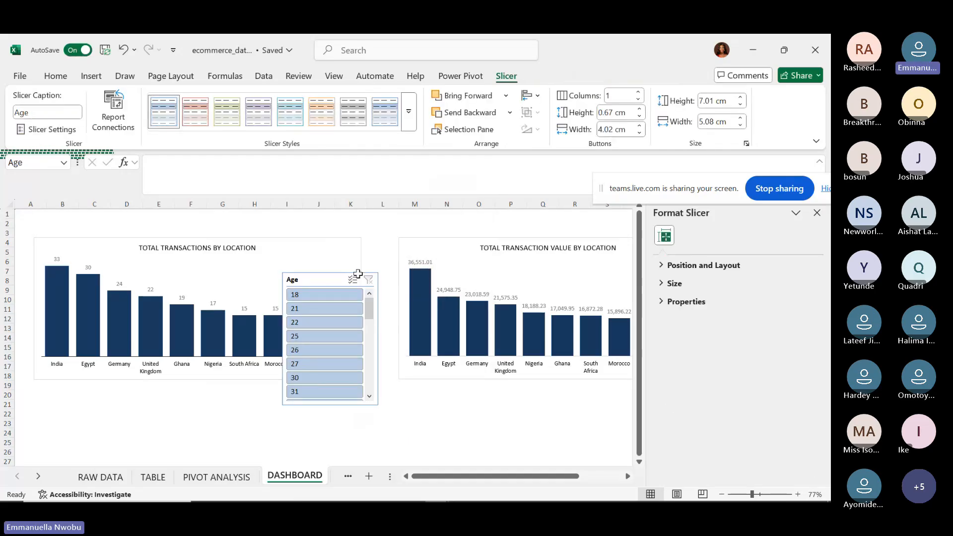
click(350, 277)
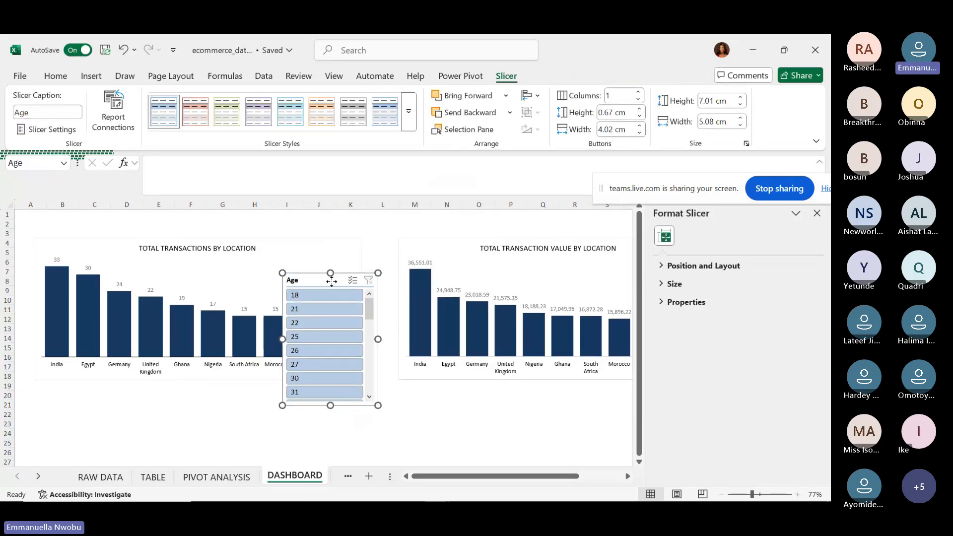
Connect the Age slicer to PivotTable4, PivotTable5 and PivotTable6.
right_click(332, 282)
click(367, 331)
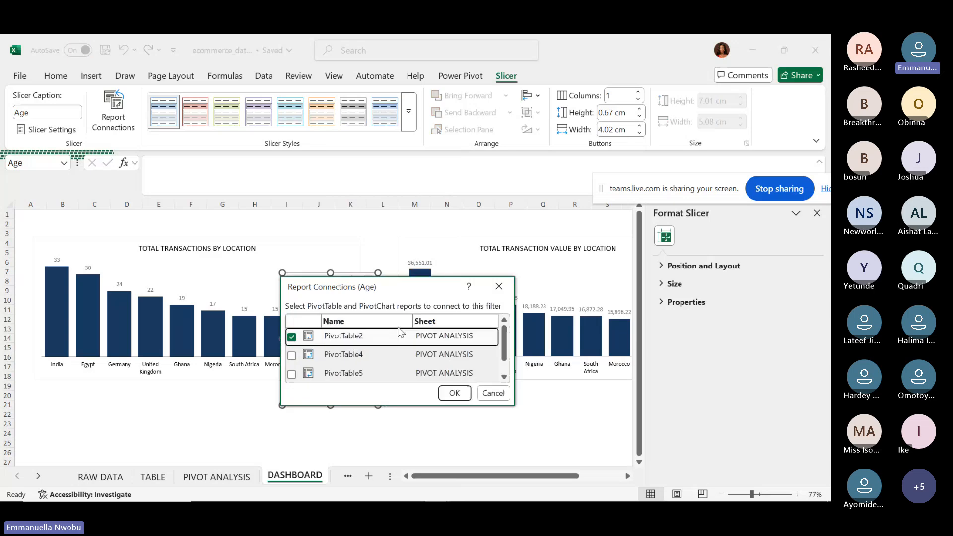
click(292, 355)
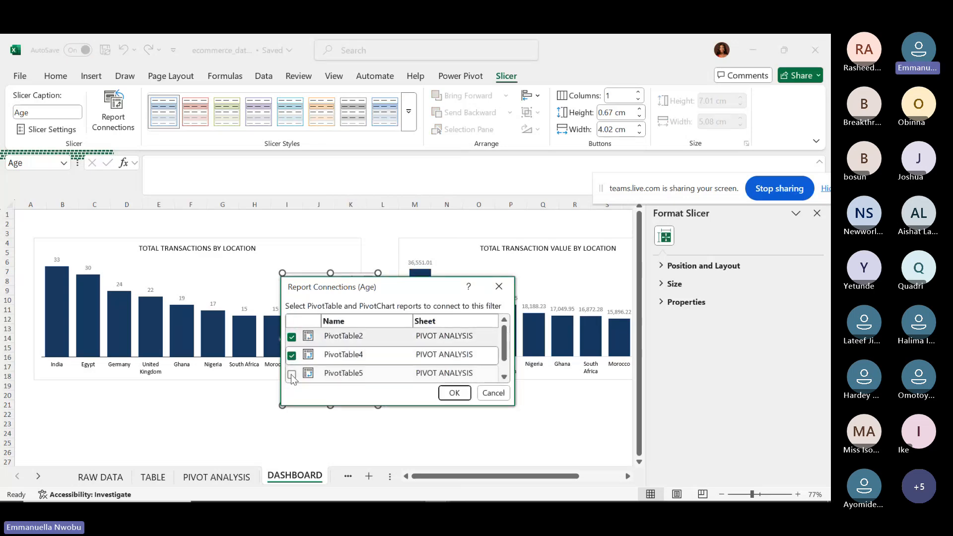
click(292, 375)
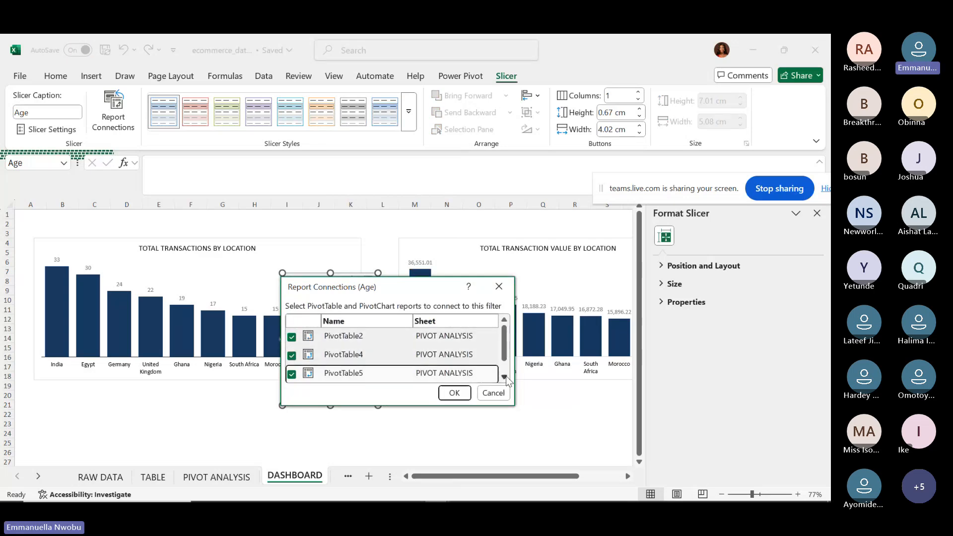
click(292, 373)
click(292, 373)
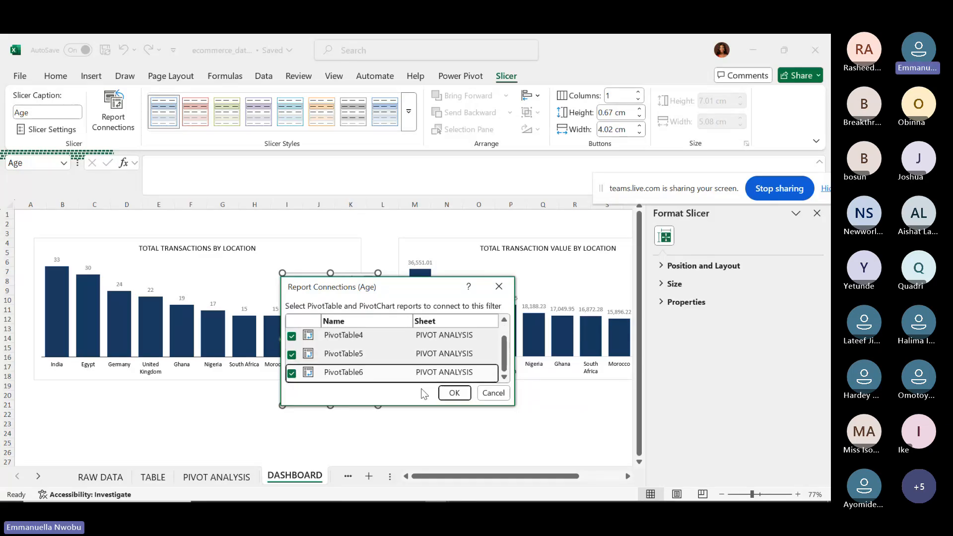
click(454, 393)
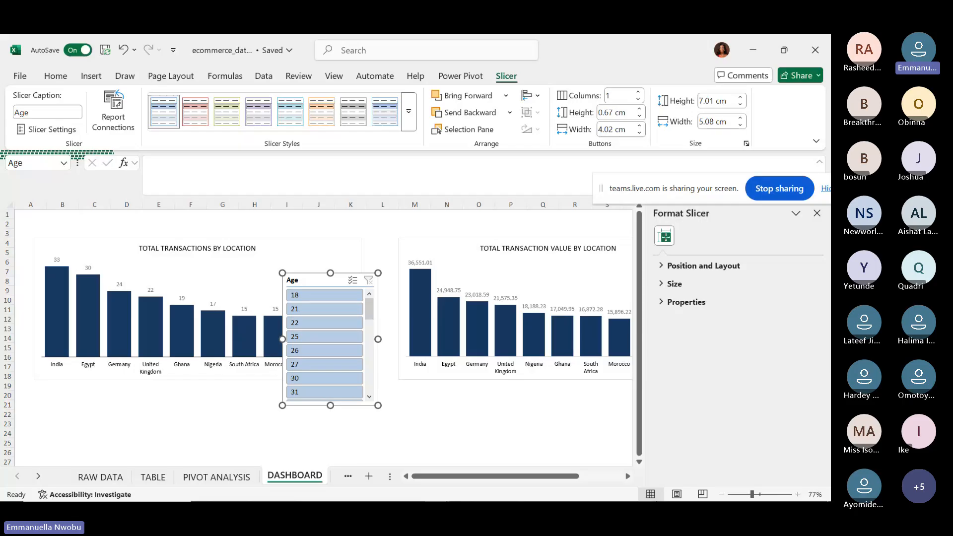
mouse_move(716, 498)
Move the Age slicer lower, test ages 18 and 26 (only Morocco), then clear the filter.
drag(337, 283, 389, 342)
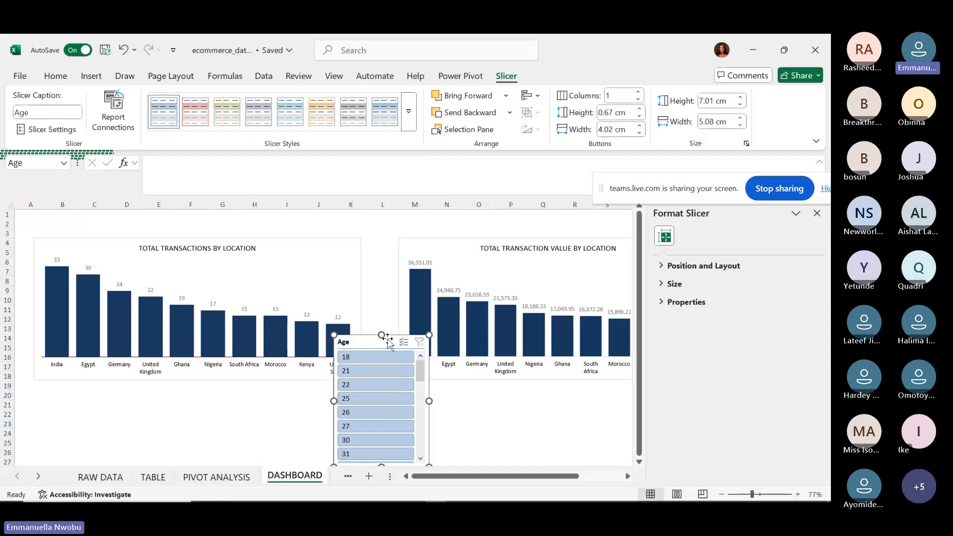
click(380, 355)
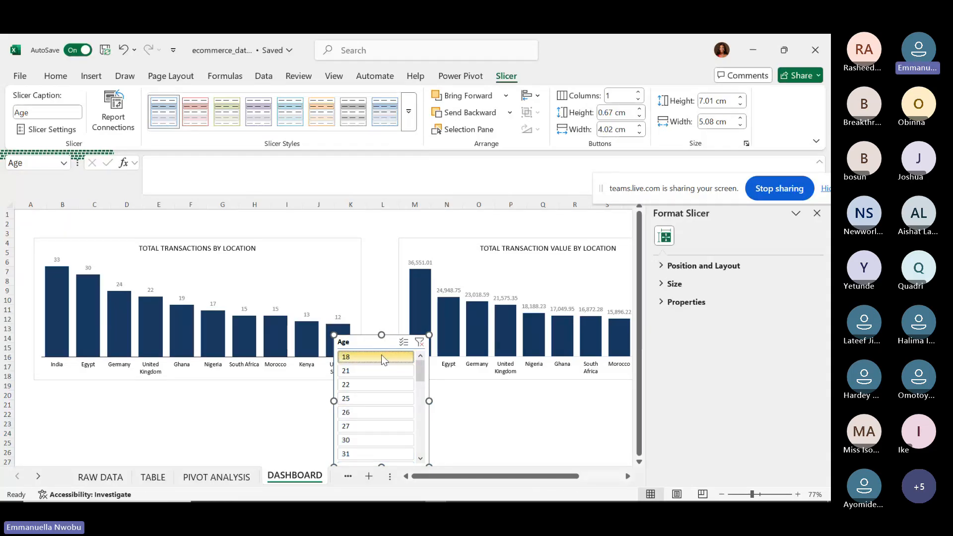
mouse_move(201, 329)
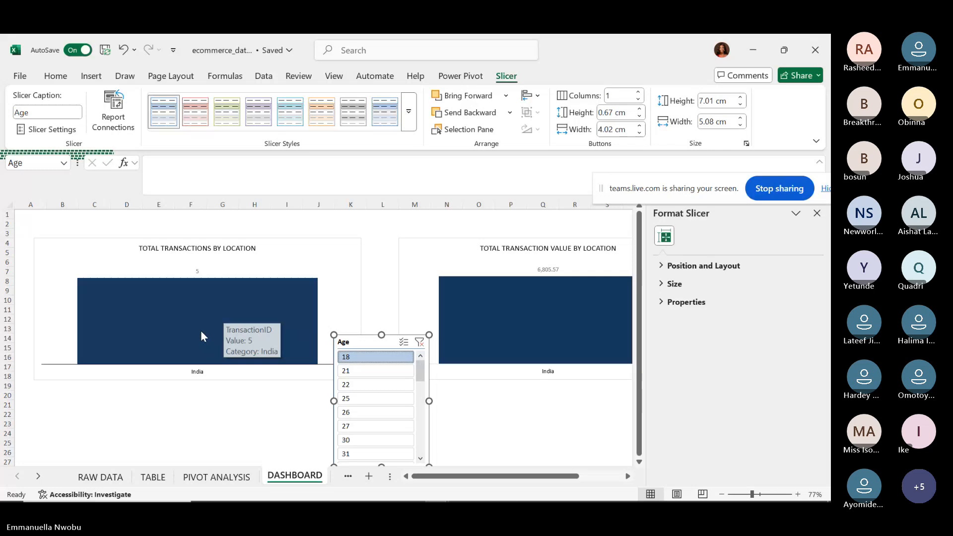
click(355, 413)
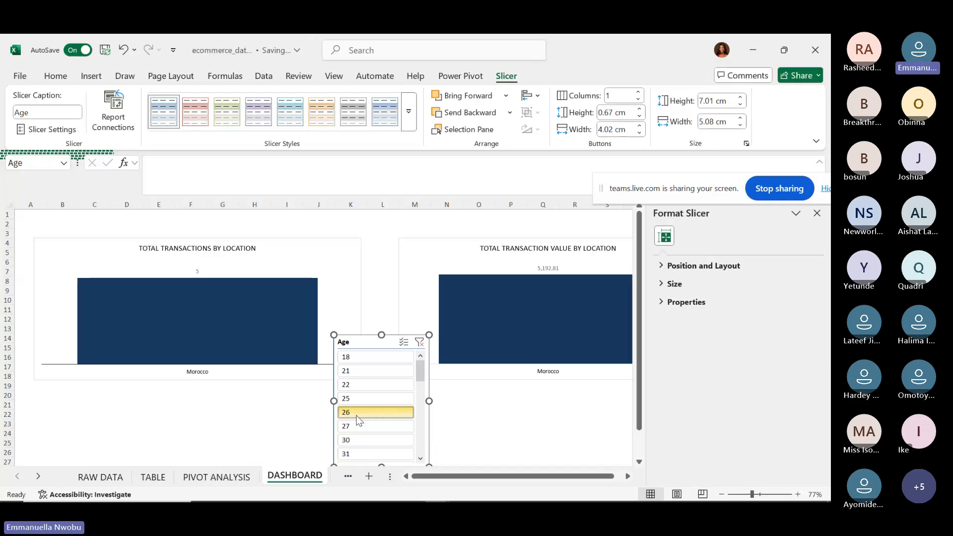
click(419, 342)
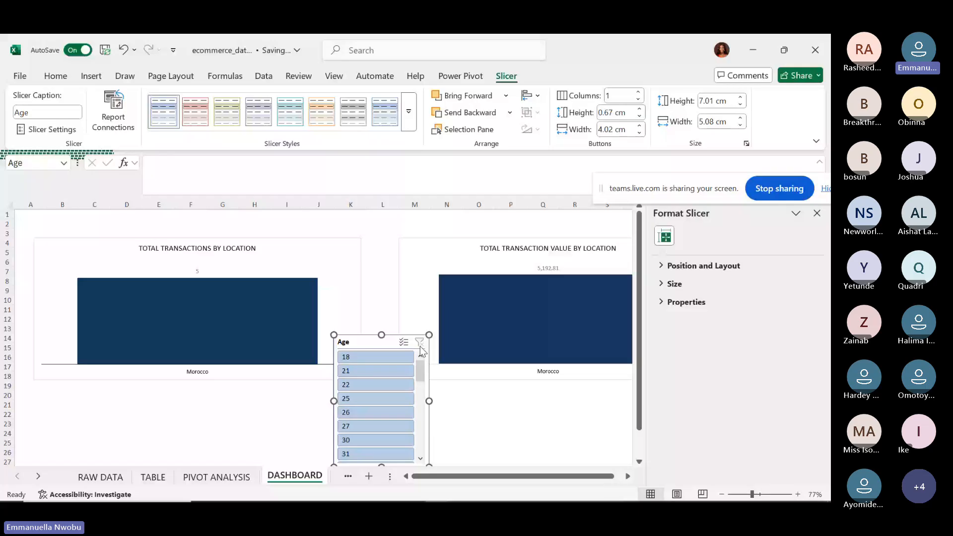
Insert five blank columns A through E before the charts.
click(19, 204)
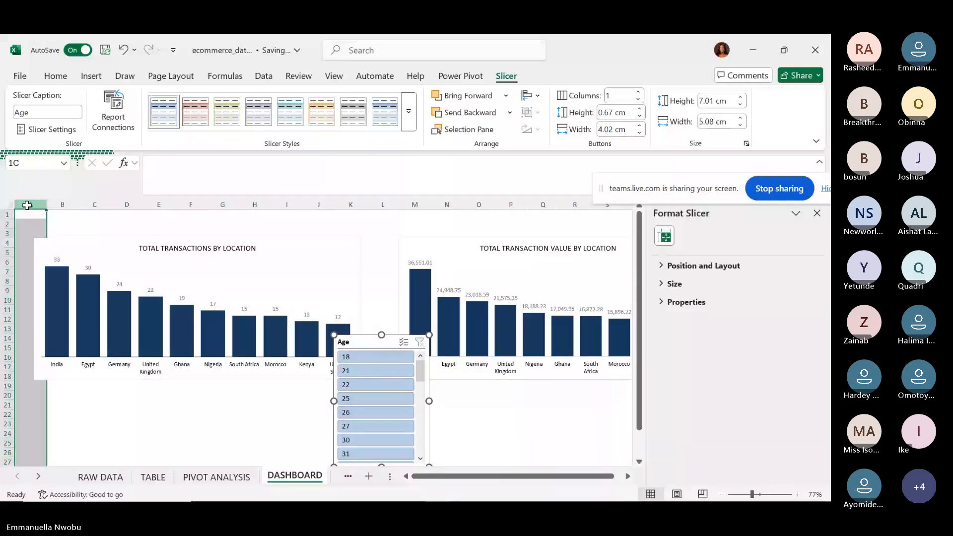
drag(27, 205, 157, 214)
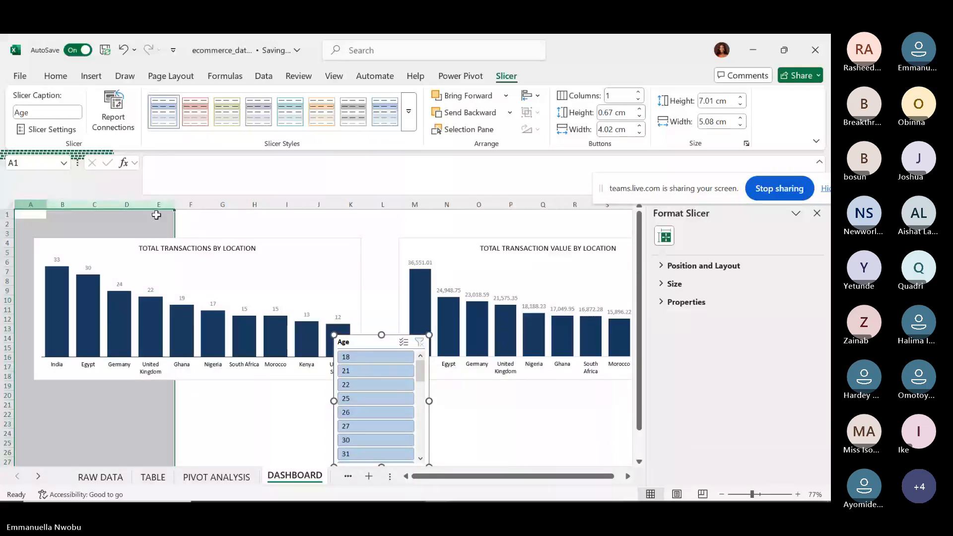
right_click(157, 215)
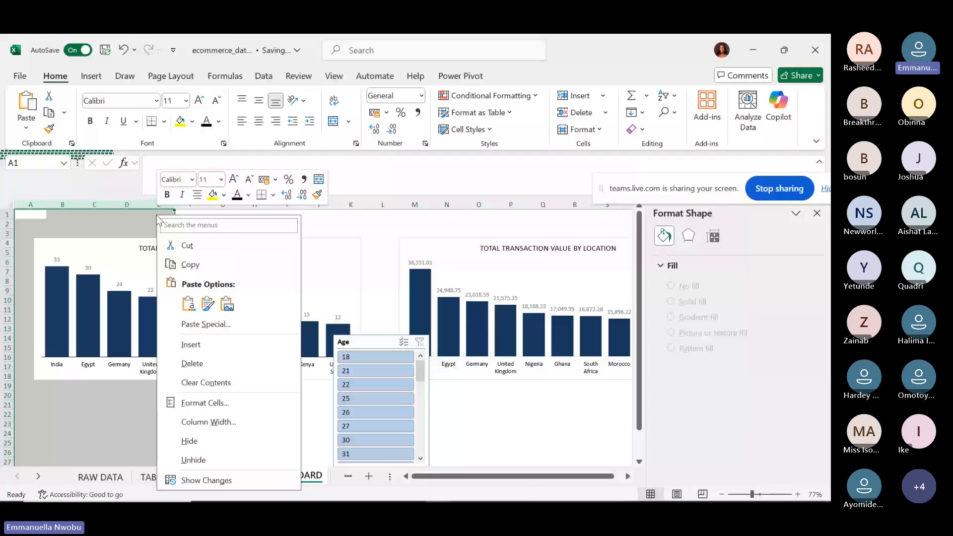
click(208, 345)
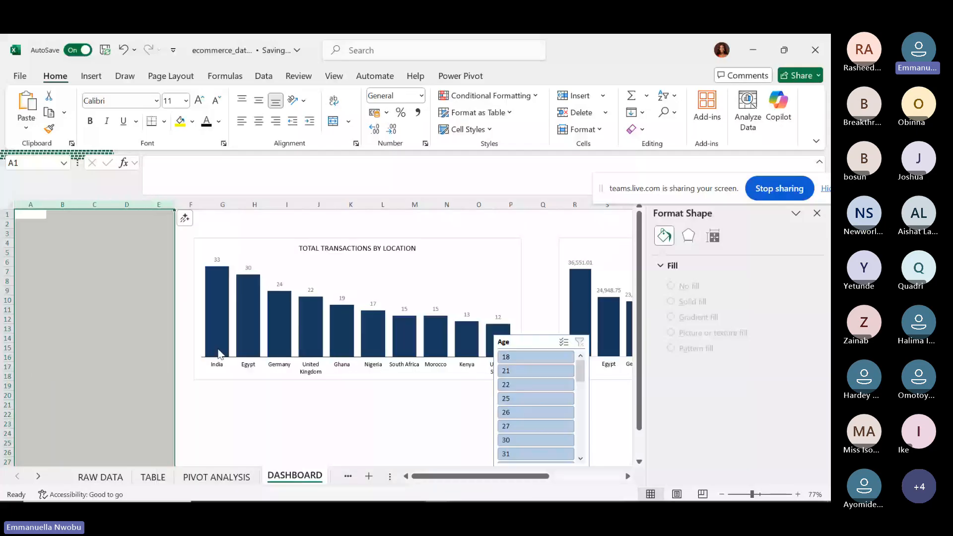
Move the Age slicer into the new left columns and widen it.
mouse_move(219, 353)
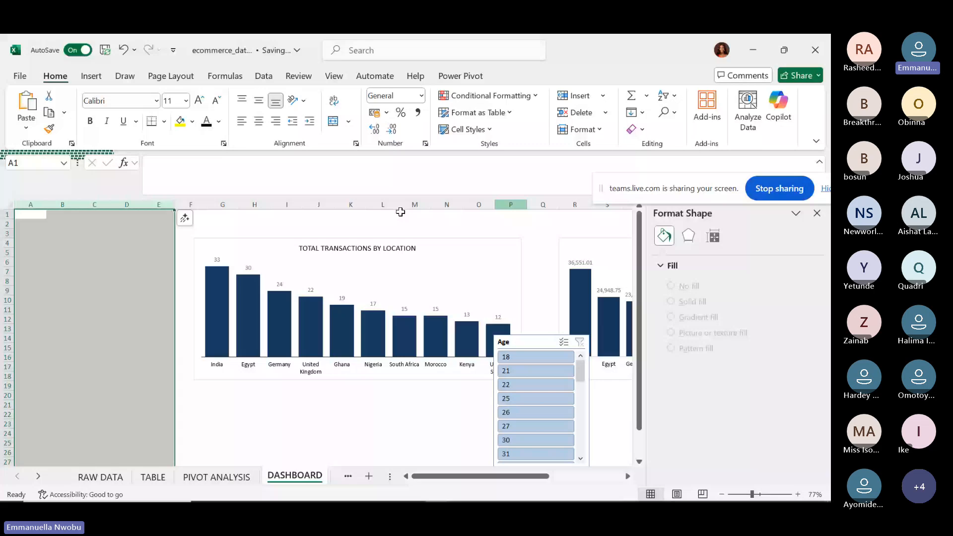
drag(528, 338, 74, 247)
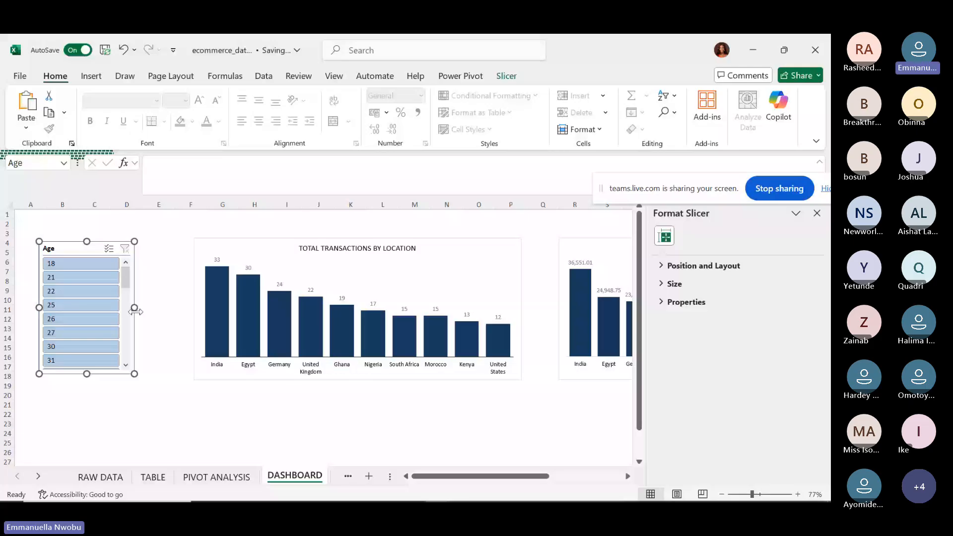
drag(137, 310, 176, 312)
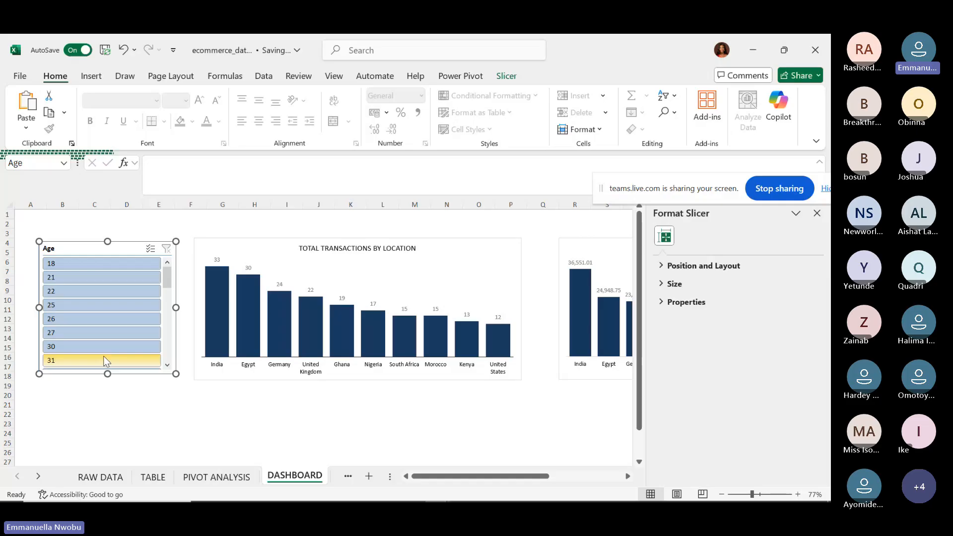
Apply the dark blue slicer style to the Age slicer after previewing purple and orange.
click(516, 79)
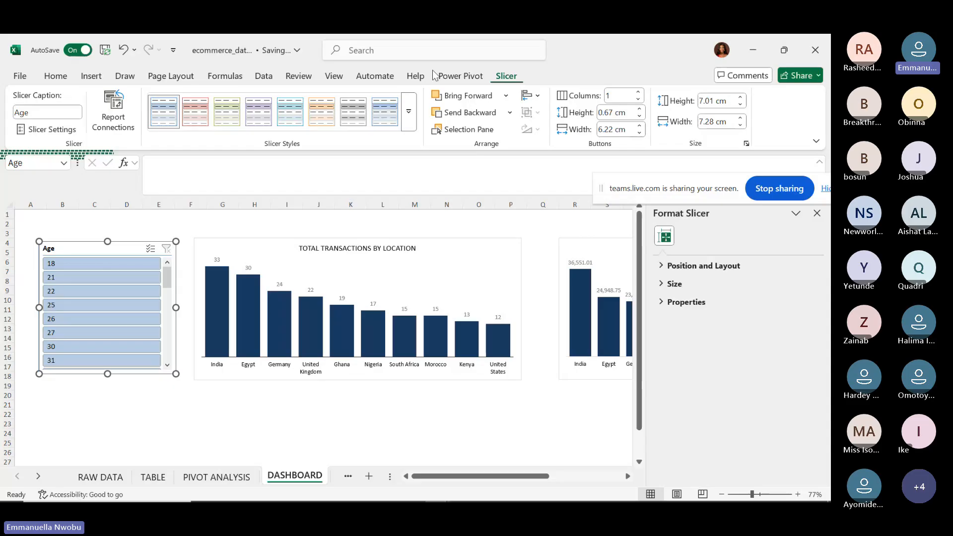
click(262, 109)
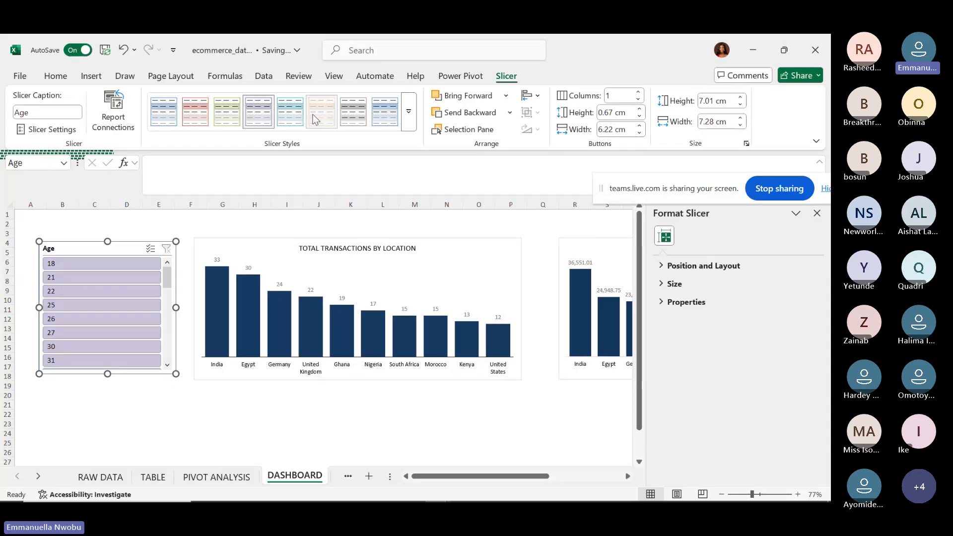
click(314, 119)
click(408, 111)
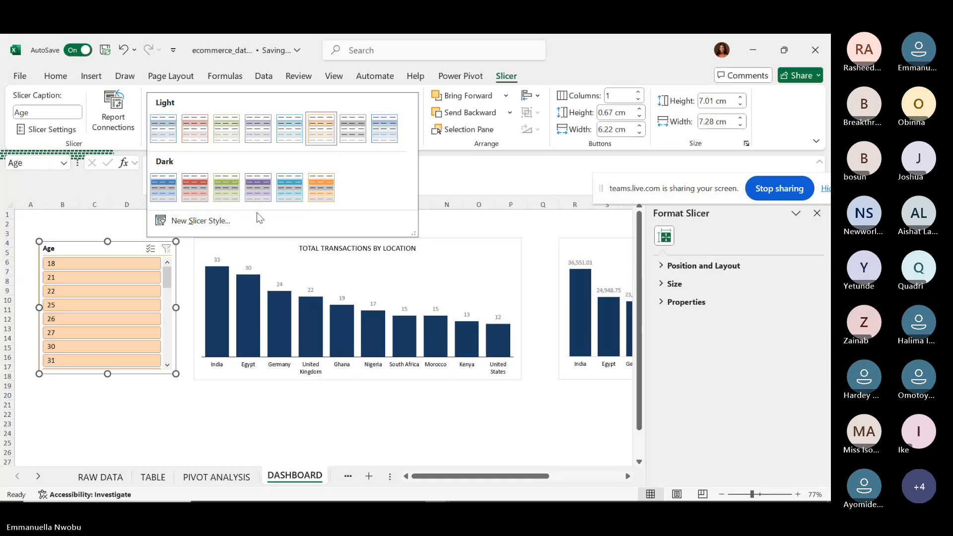
click(163, 192)
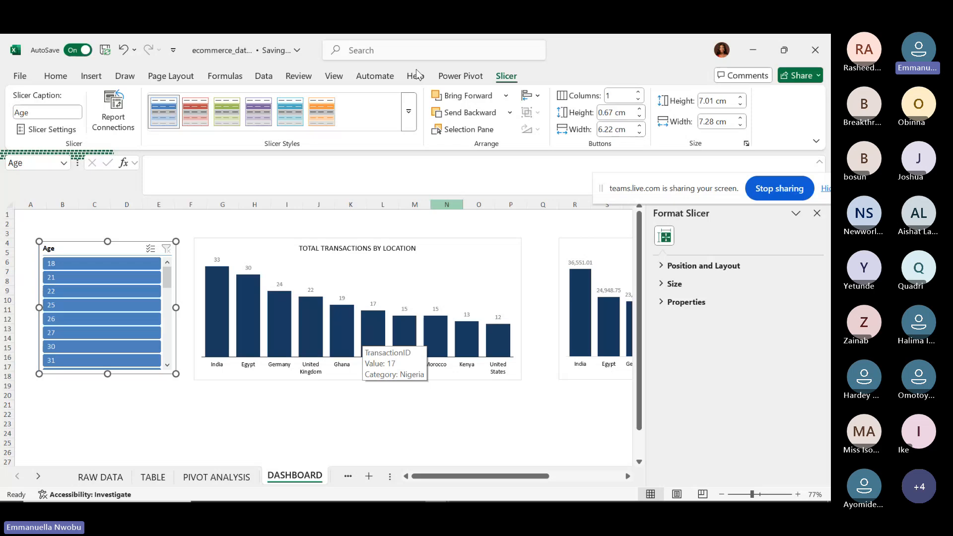
click(409, 112)
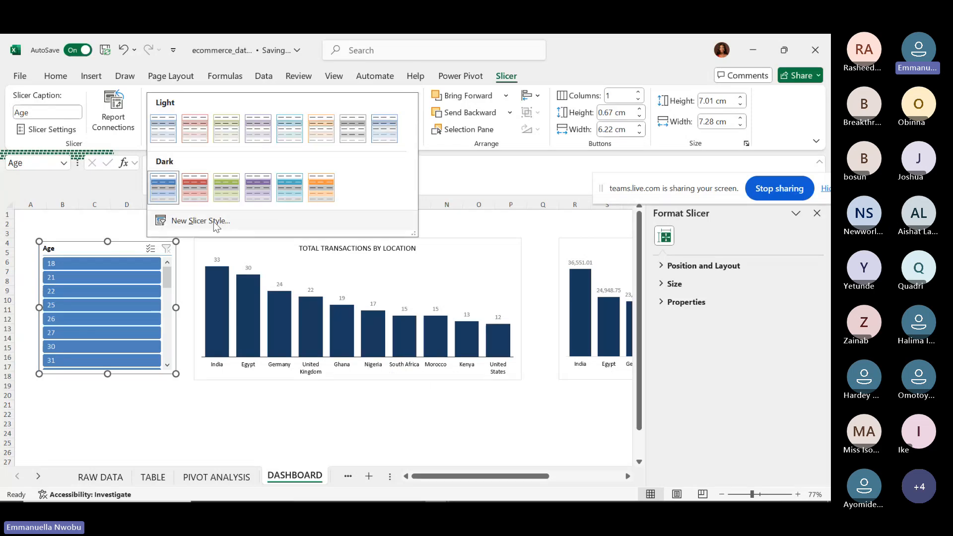
click(83, 251)
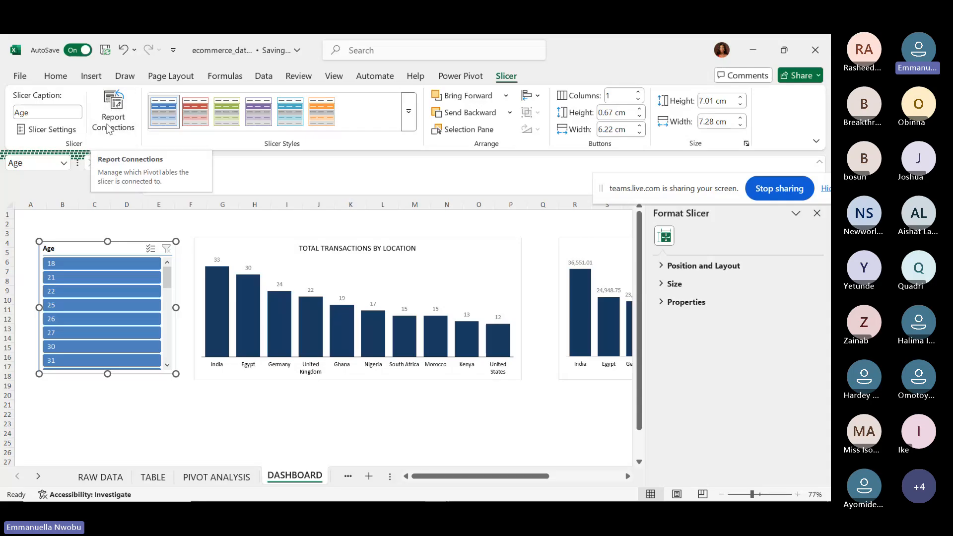
Change the slicer caption from Age to AGE.
click(124, 120)
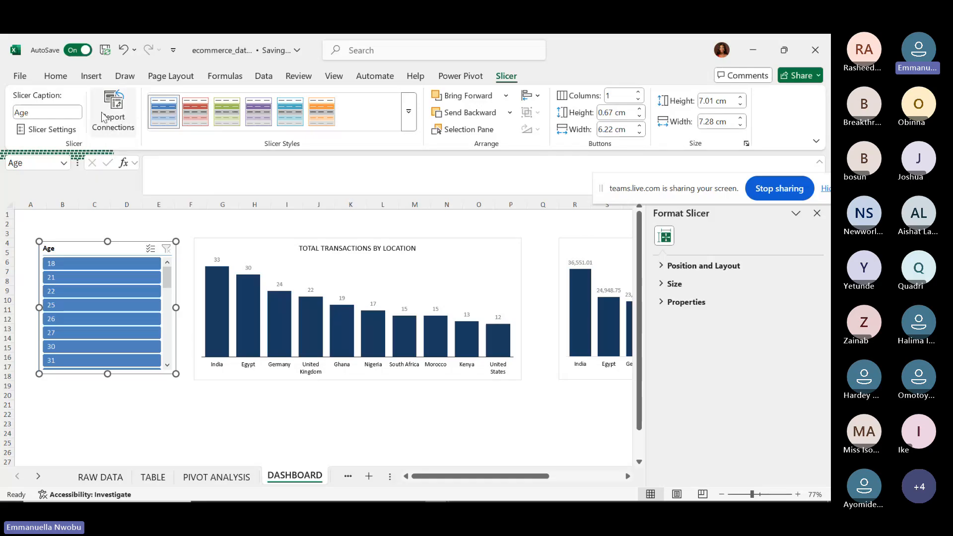
click(34, 113)
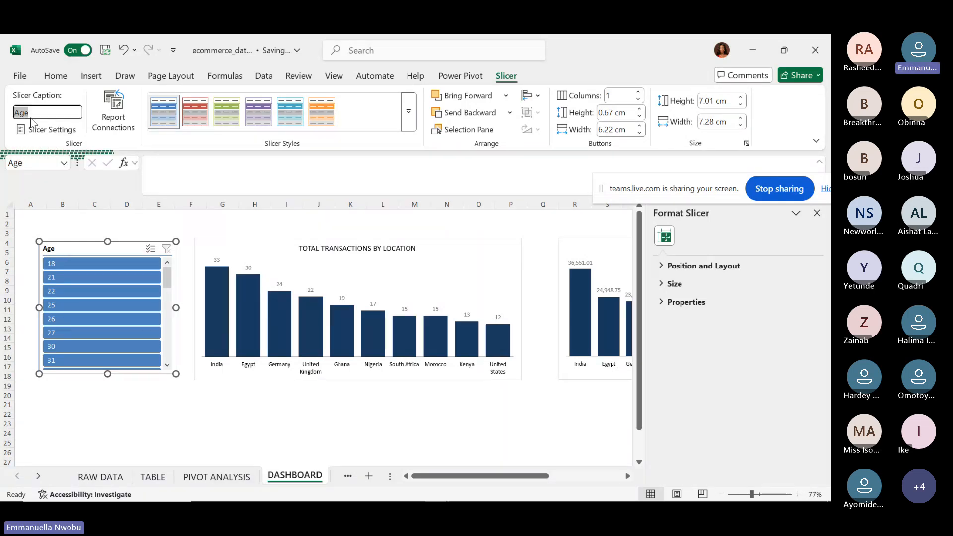
text(AGE)
key(Return)
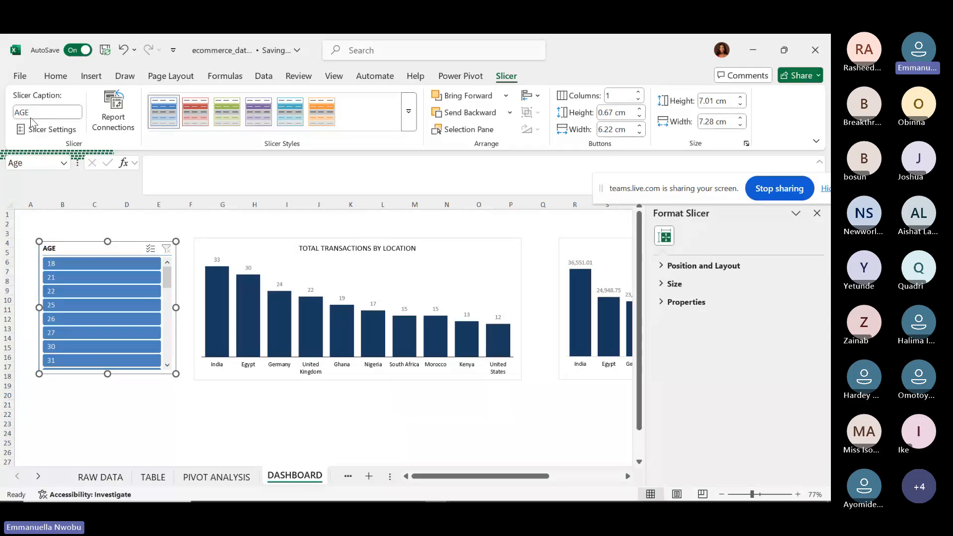
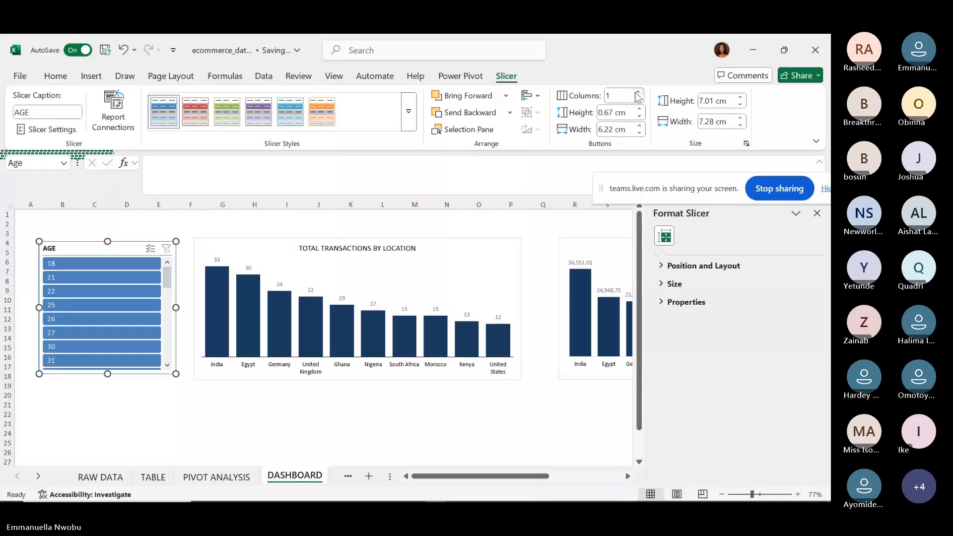
Try two, then four button columns on the AGE slicer and drag its bottom edge up.
click(608, 94)
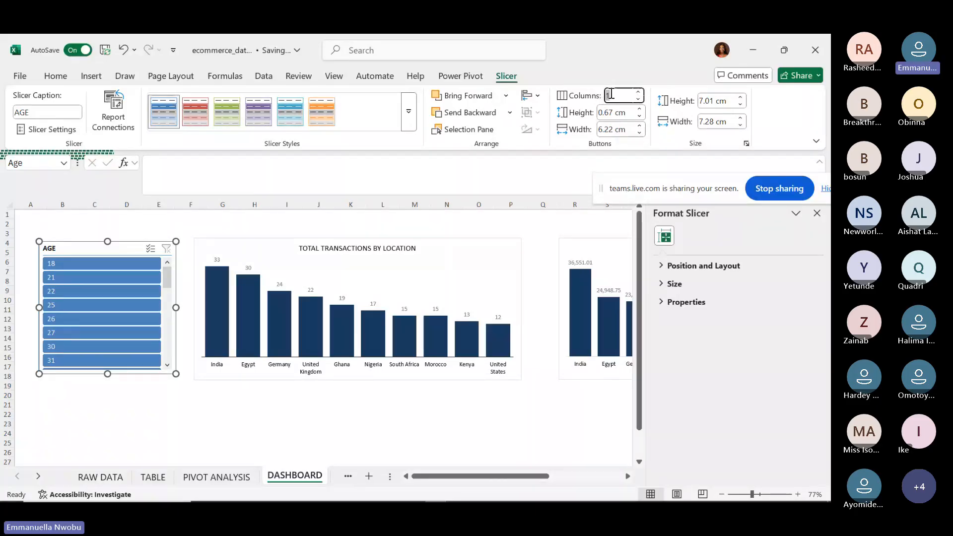
text(2)
key(Return)
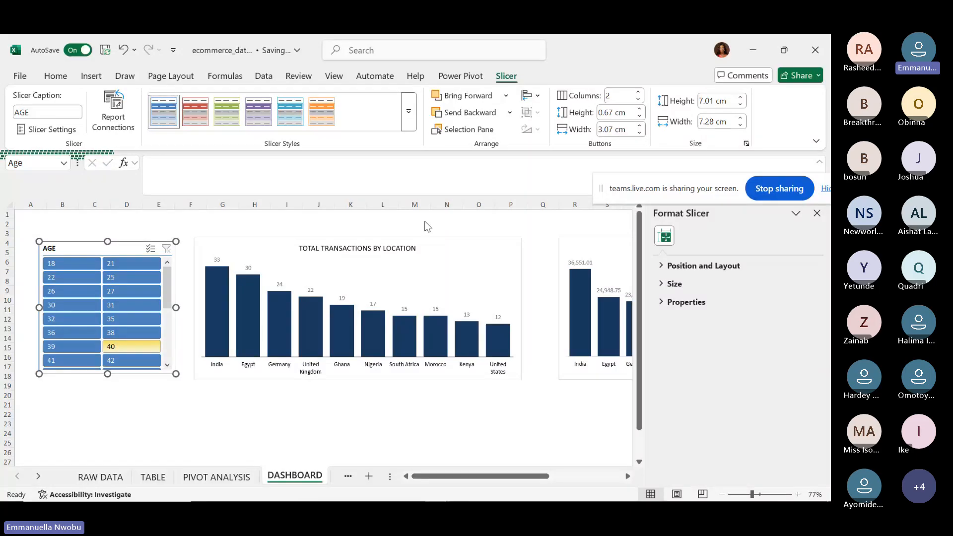
click(615, 97)
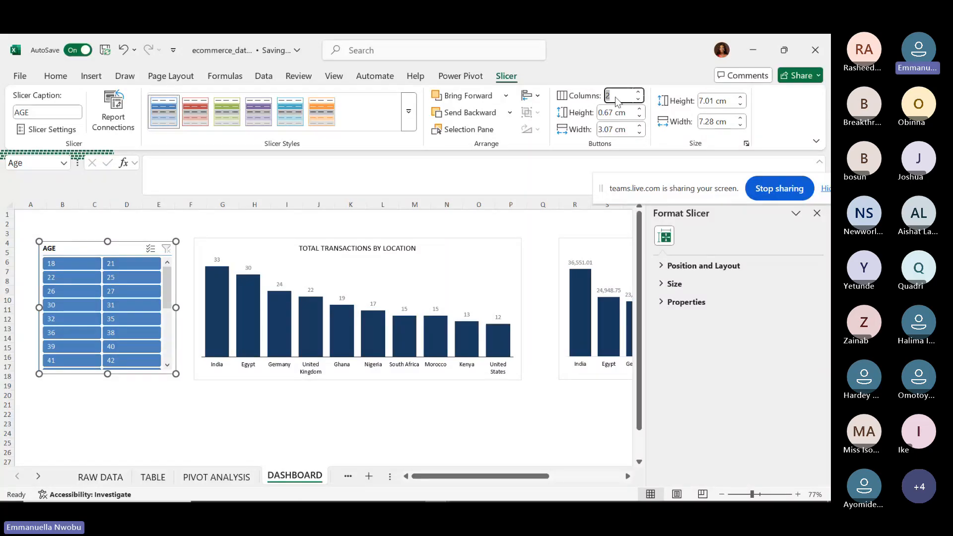
text(4)
key(Return)
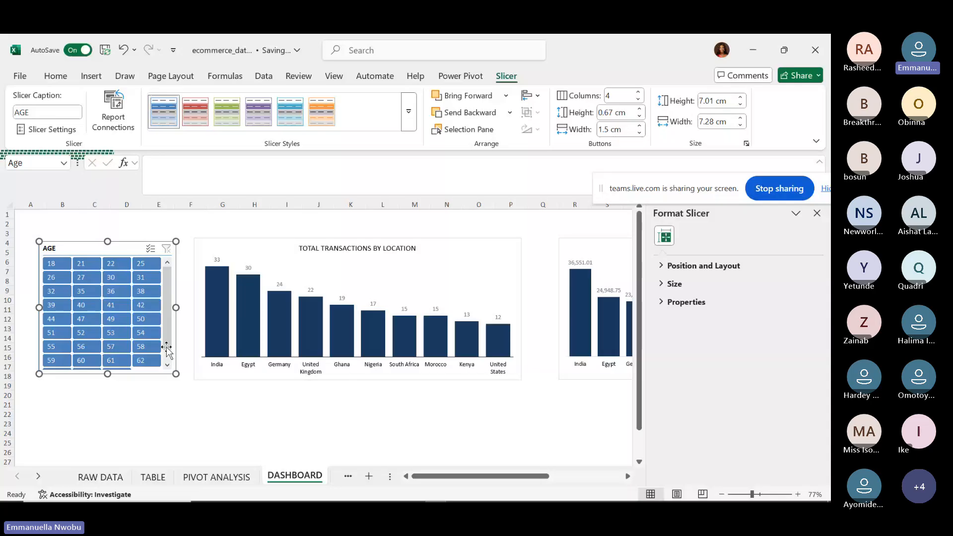
click(168, 365)
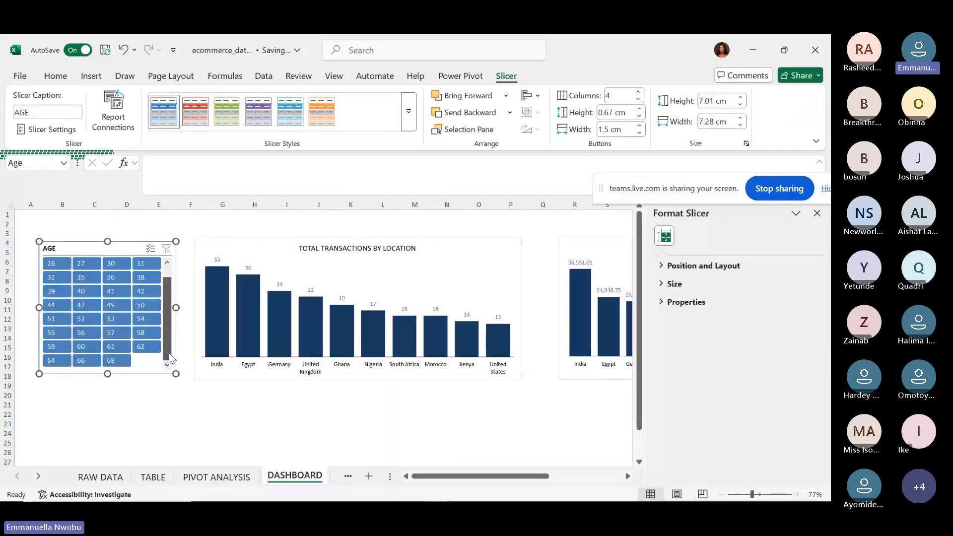
drag(169, 352, 169, 331)
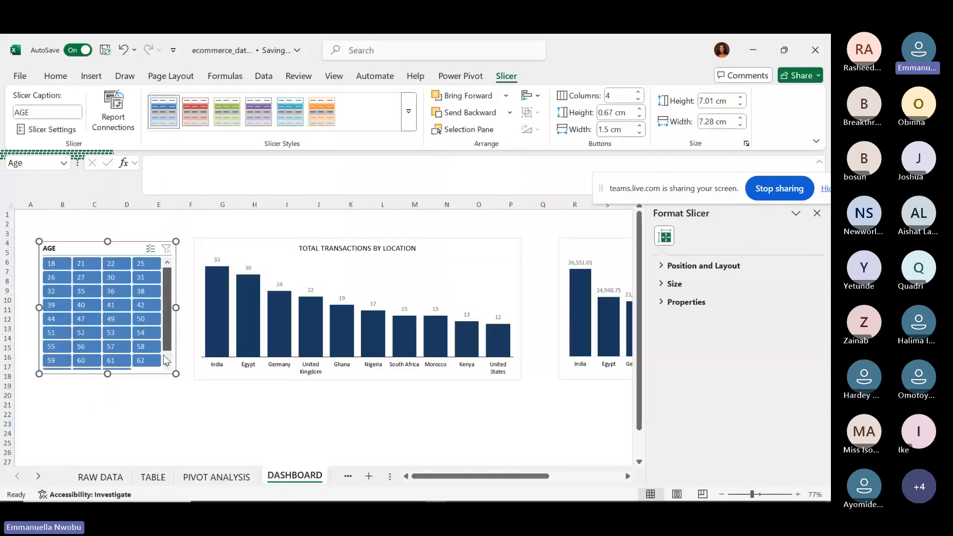
scroll(163, 355, down, 1)
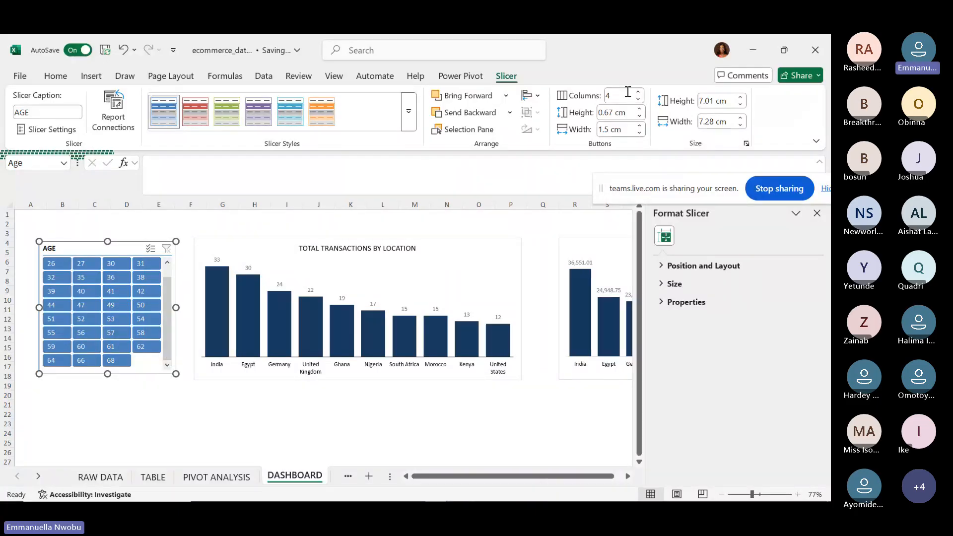
Set the AGE slicer to five button columns and shorten it to fit the button rows.
click(609, 95)
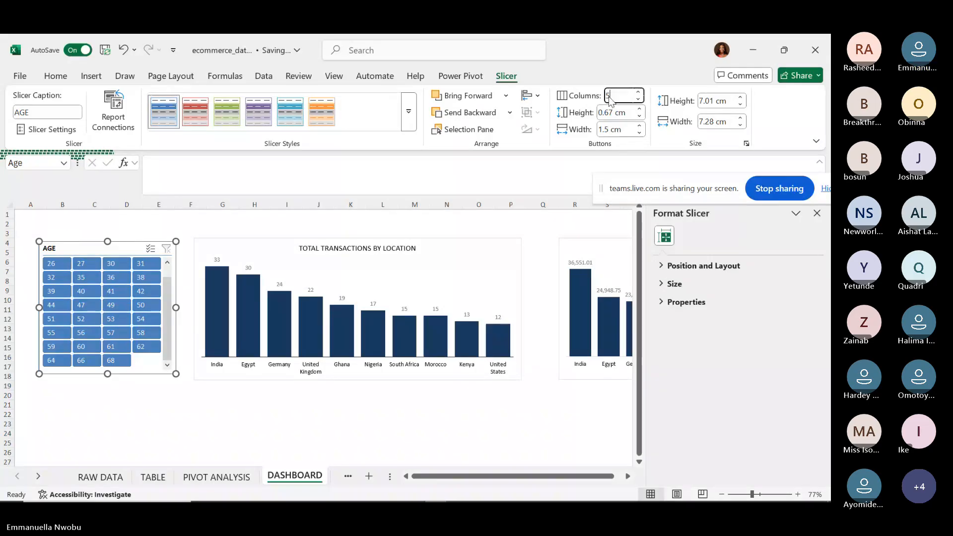
text(5)
key(Return)
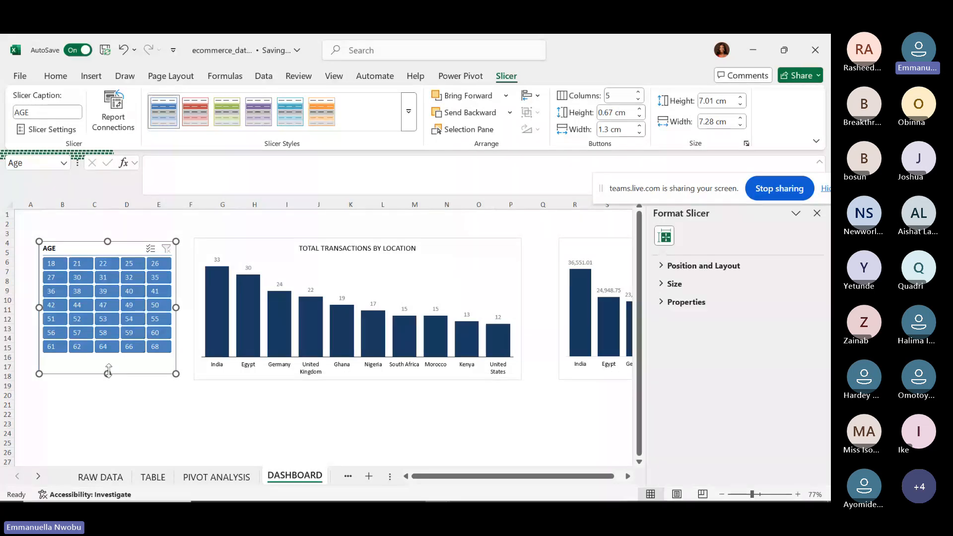
drag(108, 373, 99, 358)
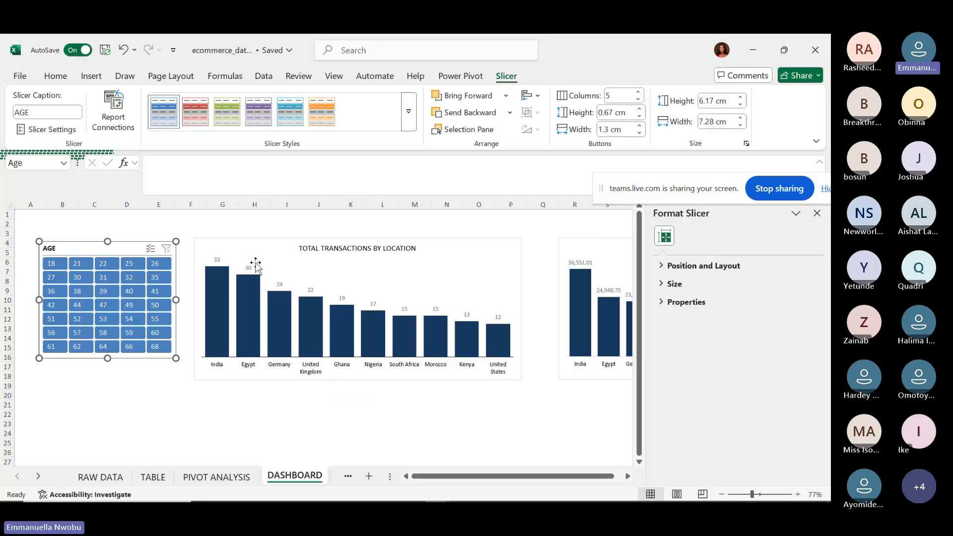
Insert a TransactionDate timeline from the transactions-by-location pivot chart.
click(268, 247)
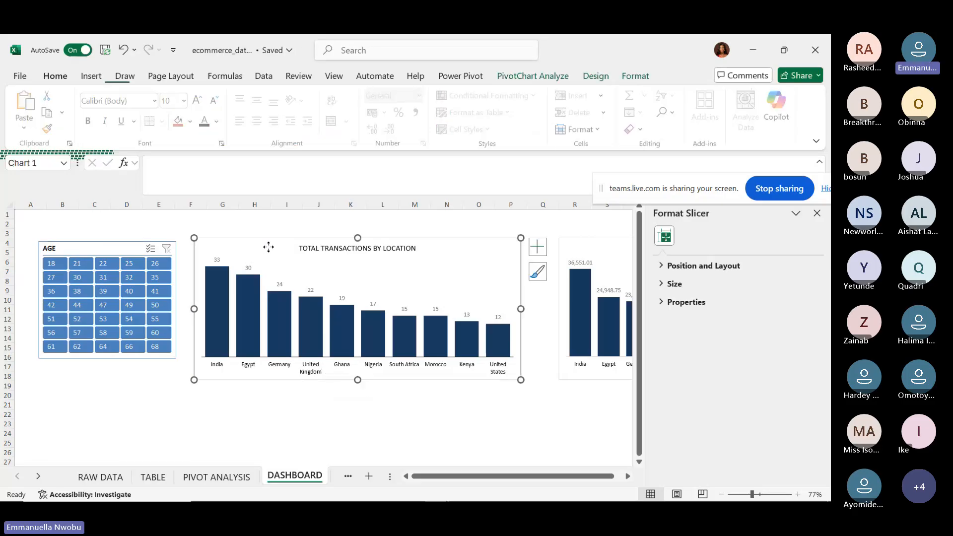
click(555, 78)
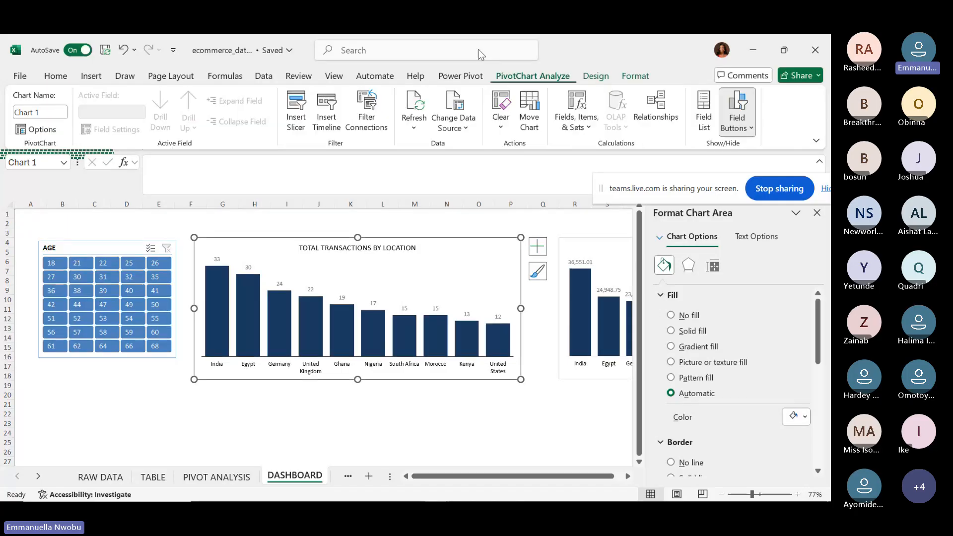
click(331, 123)
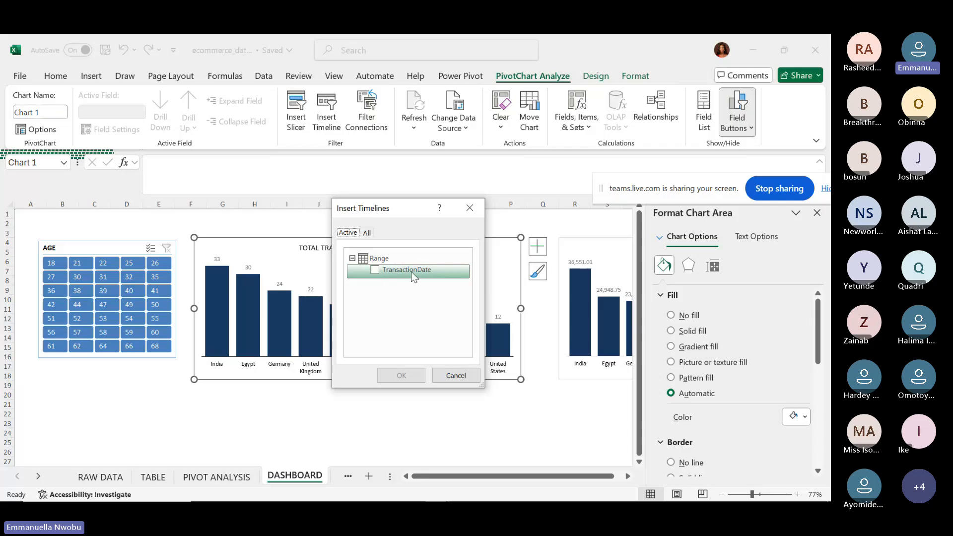
click(374, 269)
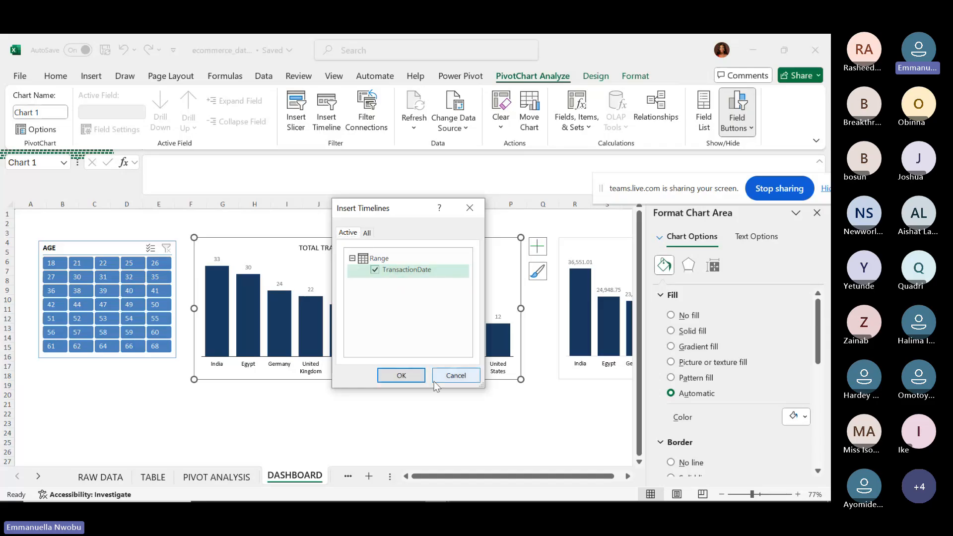
click(392, 377)
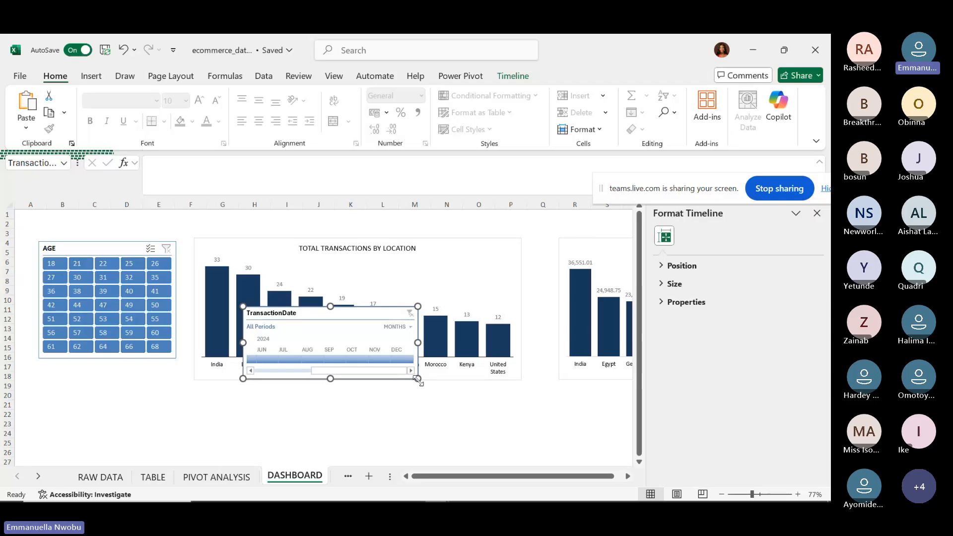
Enlarge the timeline and change its caption to TRANSACTION DATE.
drag(418, 379, 489, 445)
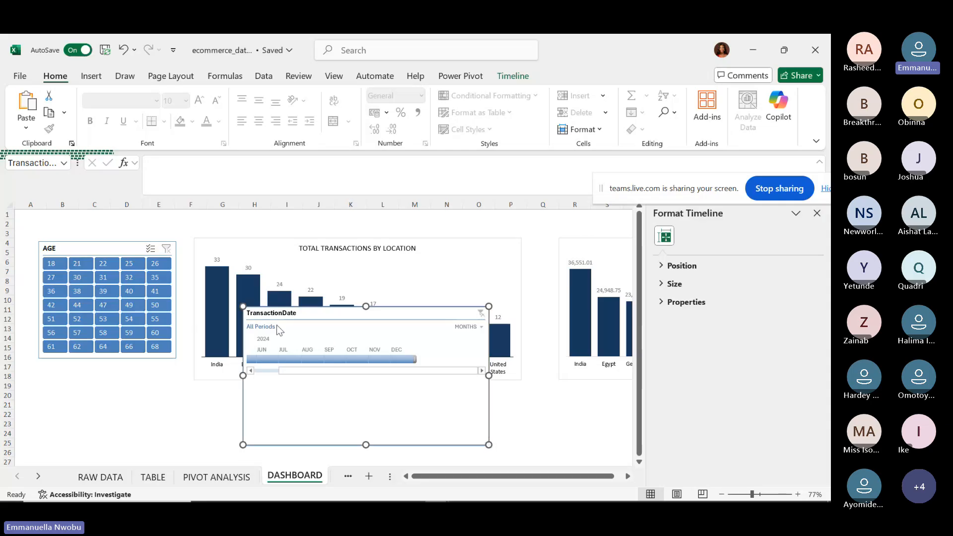
click(512, 78)
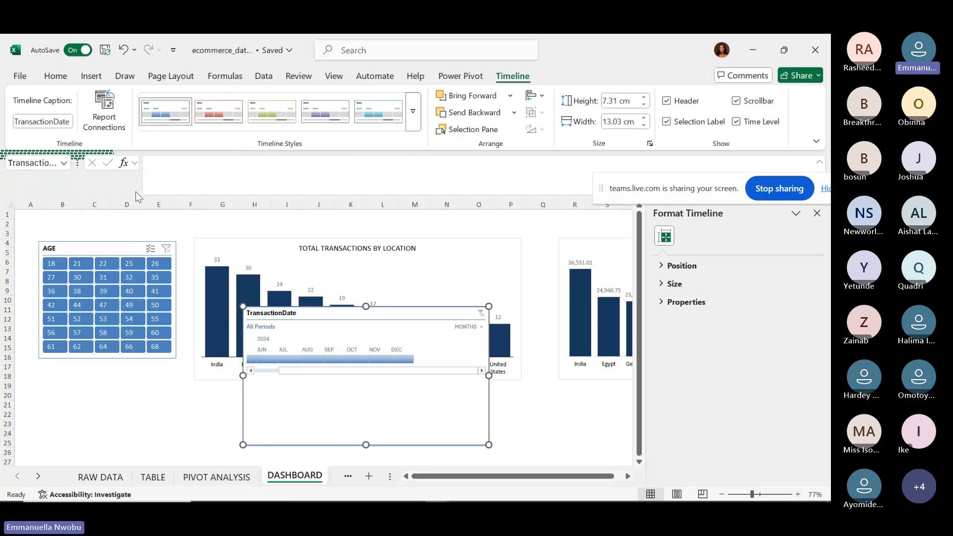
click(69, 123)
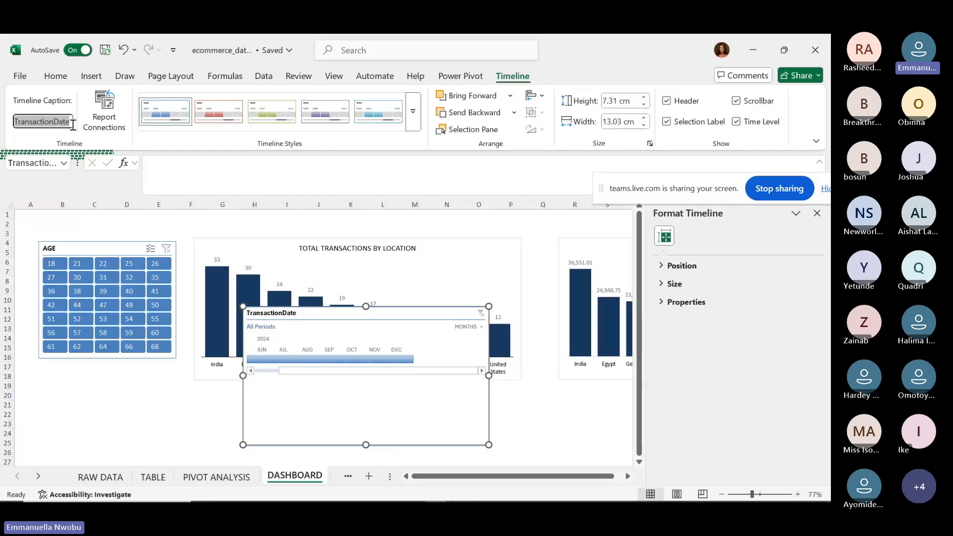
text(T)
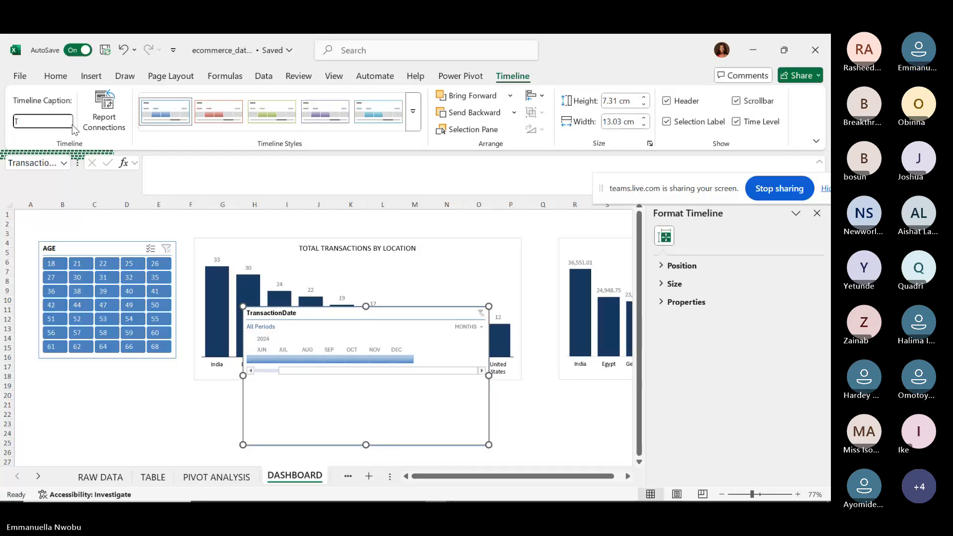
text(RANSACTION DATE)
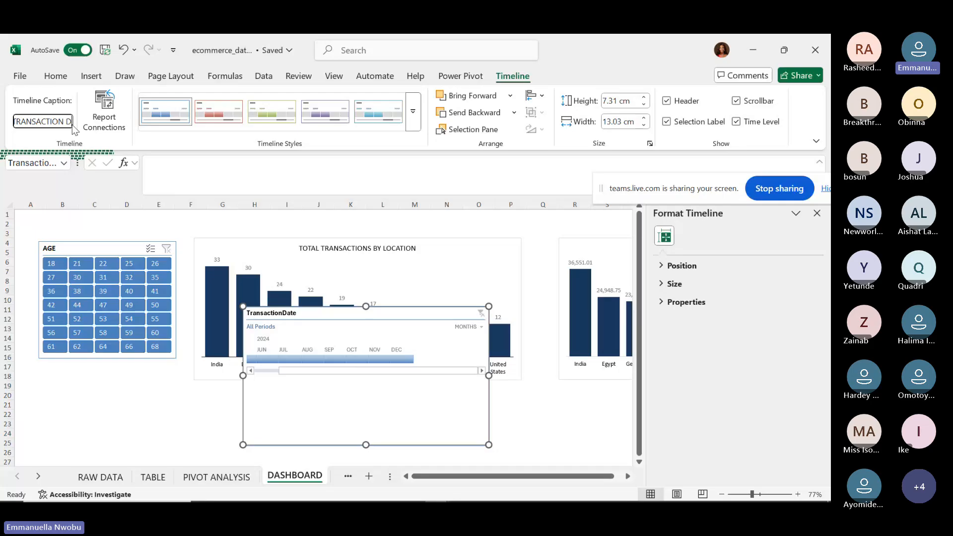
key(Return)
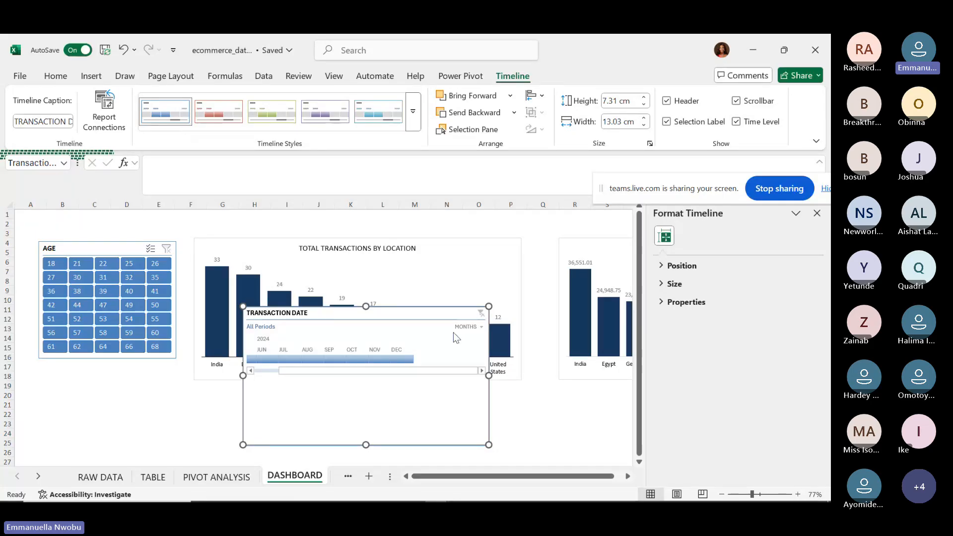
Switch the timeline to quarters, then days, and scroll through its dates.
click(482, 327)
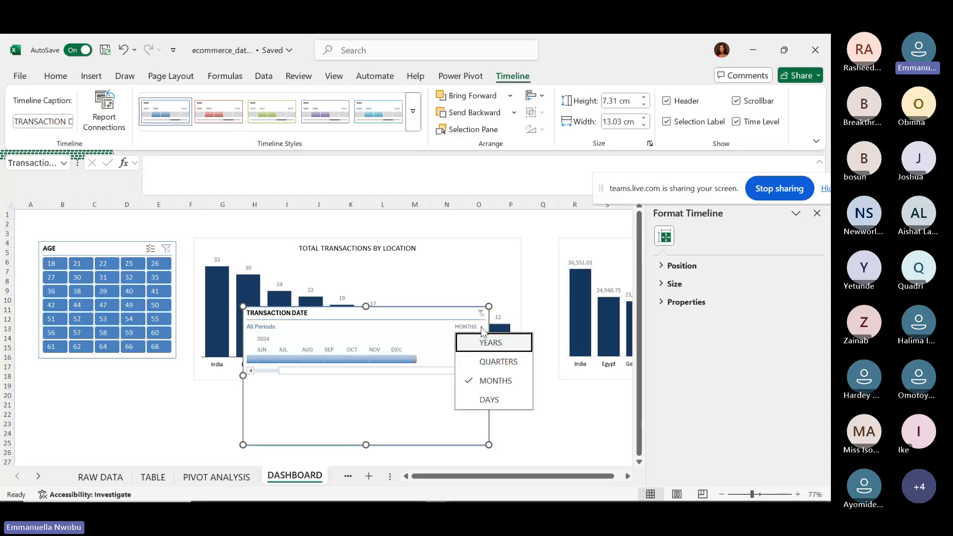
click(484, 363)
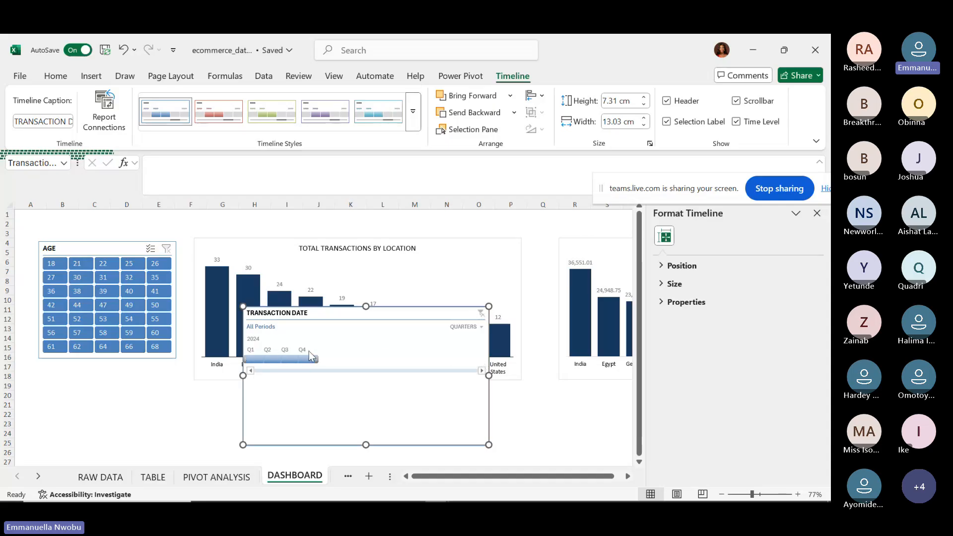
click(480, 326)
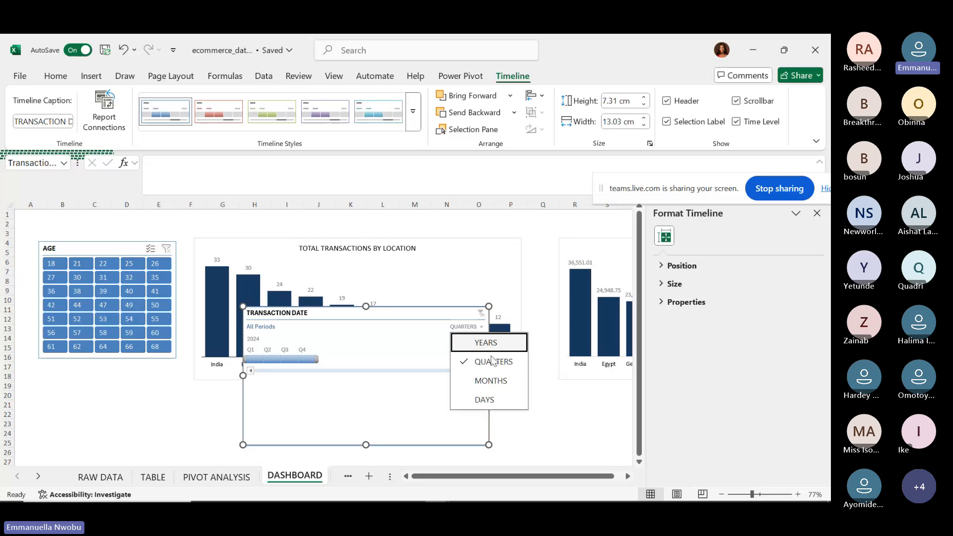
click(479, 400)
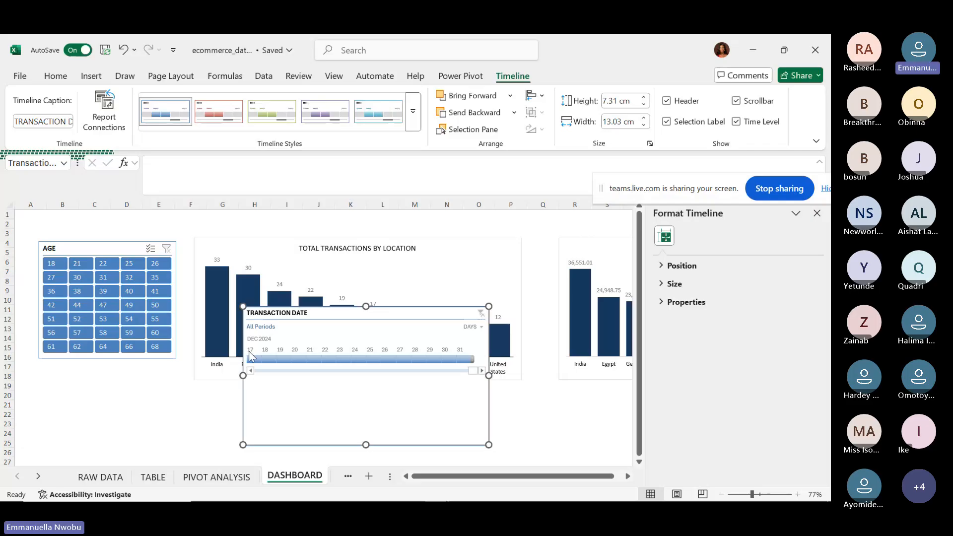
click(412, 370)
drag(440, 368, 257, 369)
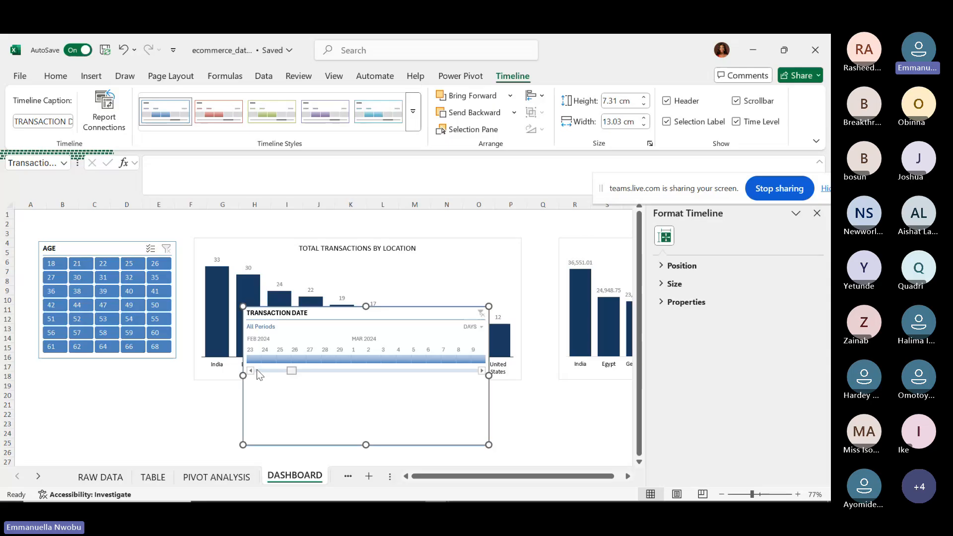
scroll(257, 369, down, 3)
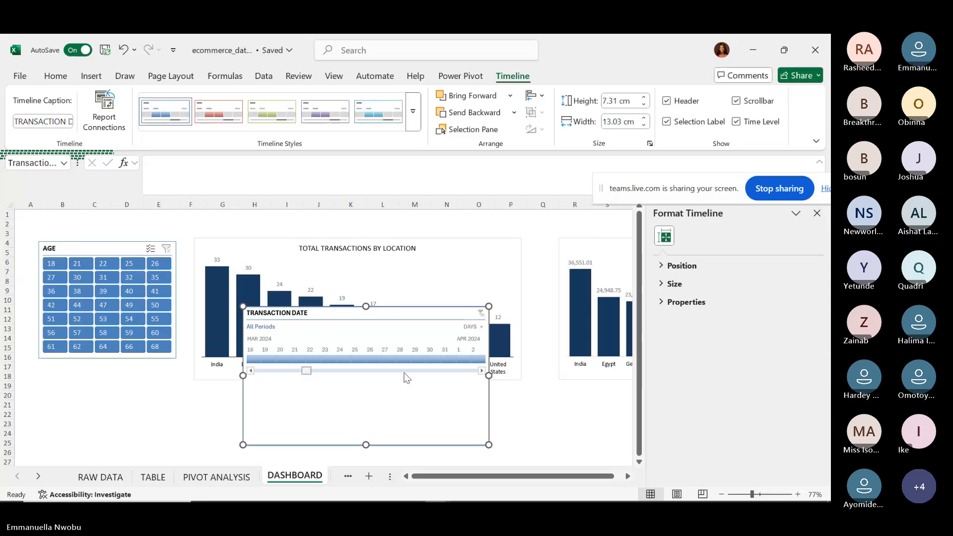
click(458, 372)
click(459, 373)
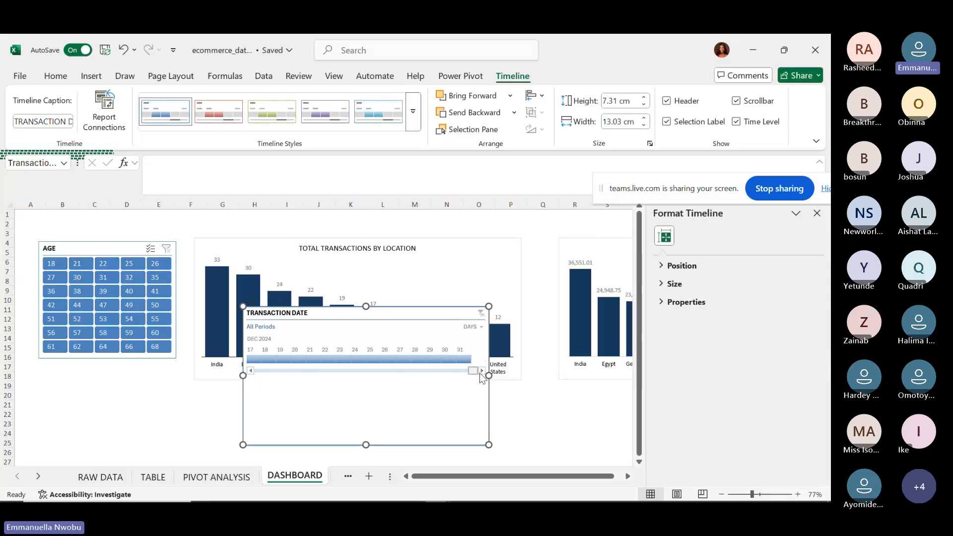
click(481, 373)
Cycle the timeline through months and quarters to years, then select 2024.
click(476, 327)
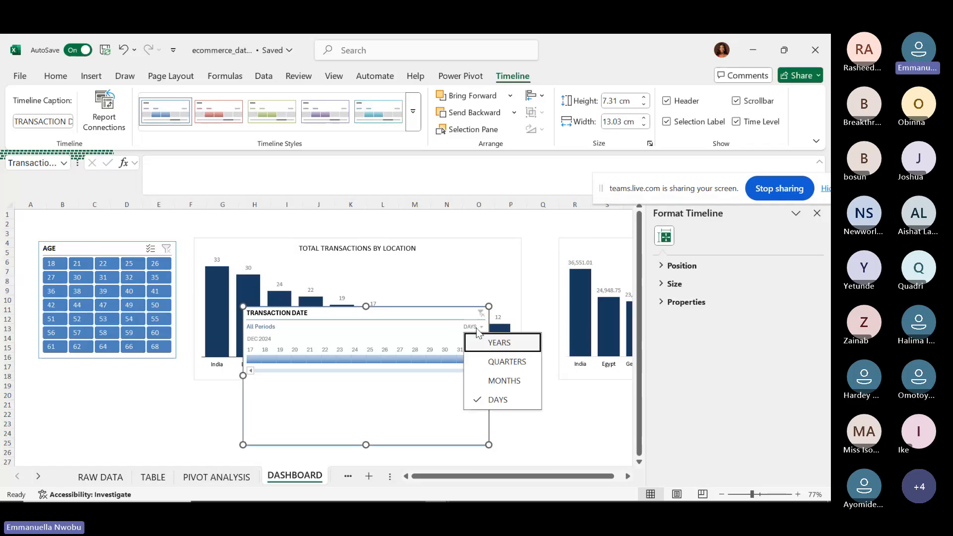
click(494, 380)
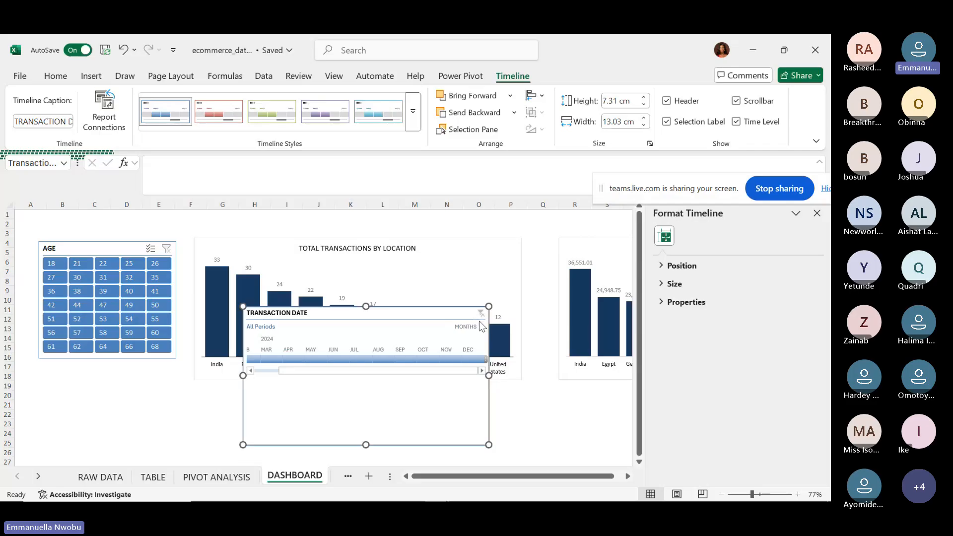
click(479, 322)
click(478, 359)
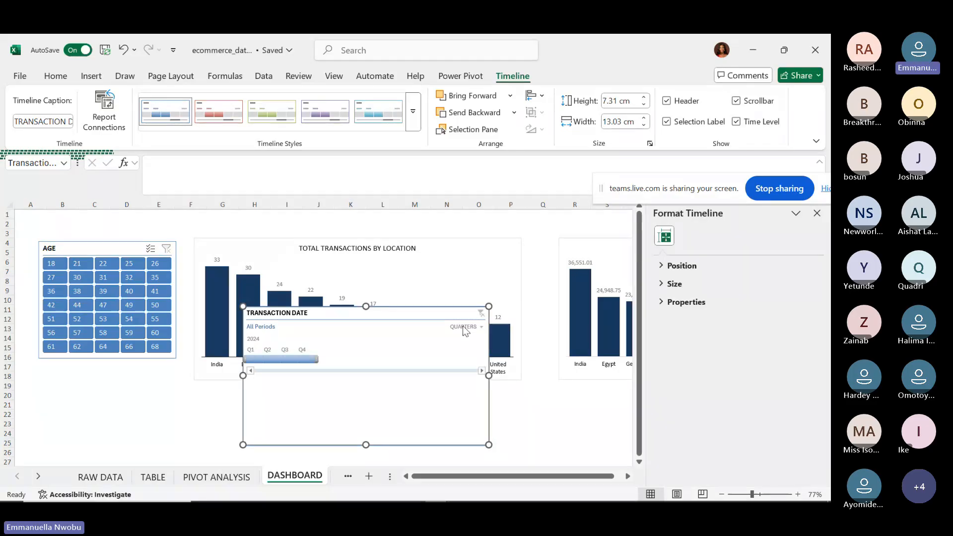
click(466, 326)
click(474, 345)
click(259, 358)
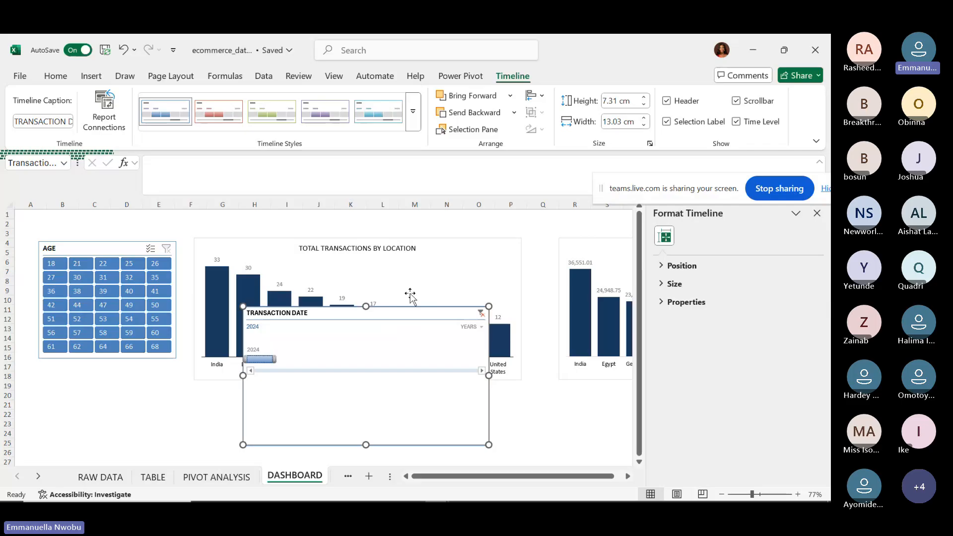
Connect the timeline to PivotTable4, PivotTable5 and PivotTable6 as well as PivotTable2.
click(92, 118)
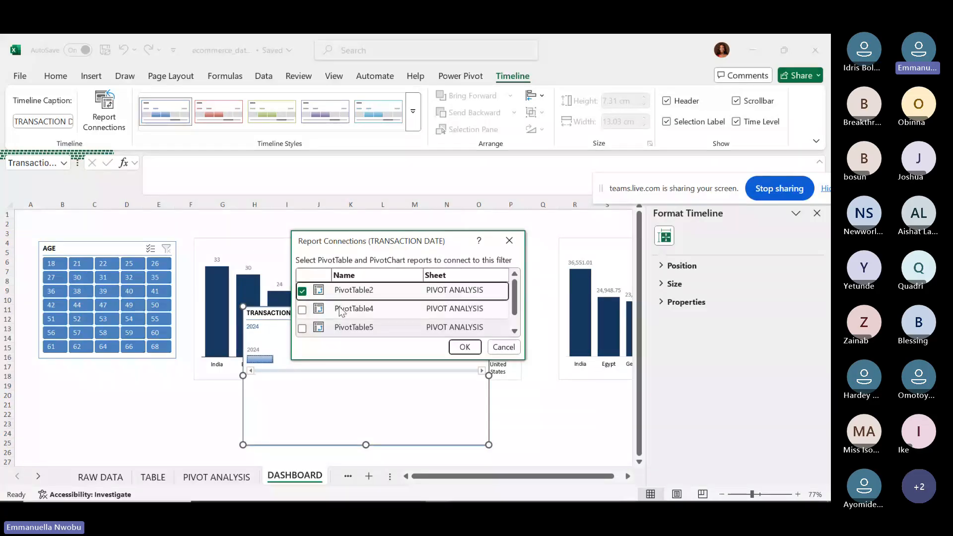
click(302, 309)
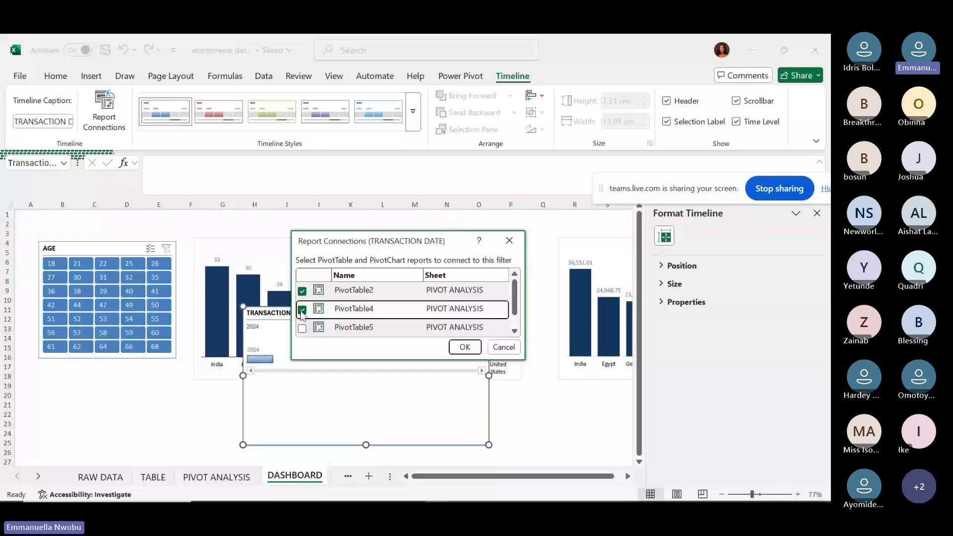
click(302, 328)
click(514, 331)
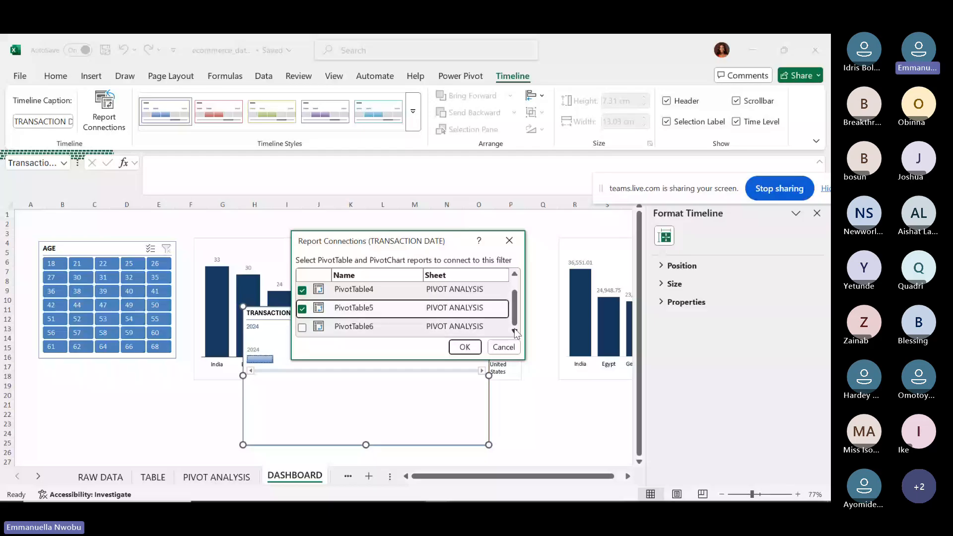
click(302, 327)
click(464, 347)
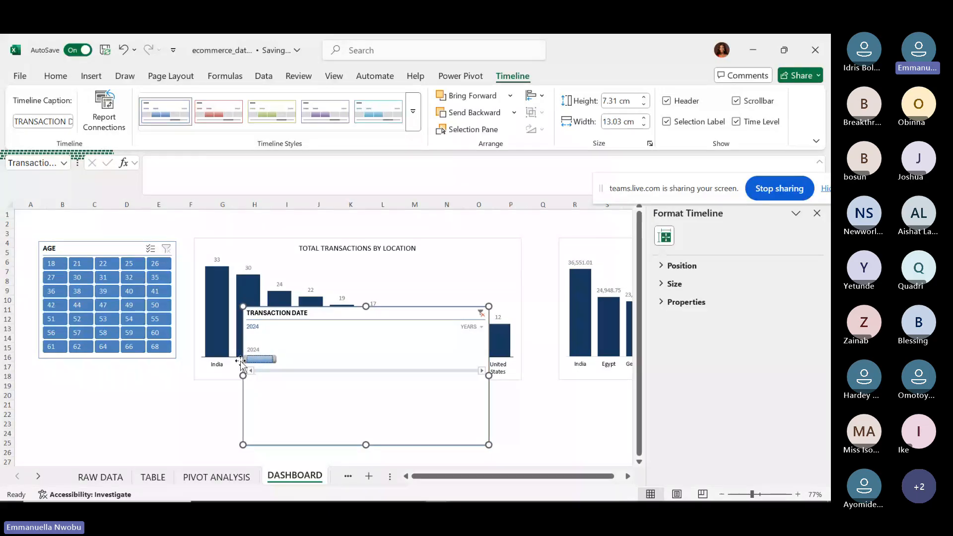
Change the timeline from years to months and filter to June 2024.
click(475, 327)
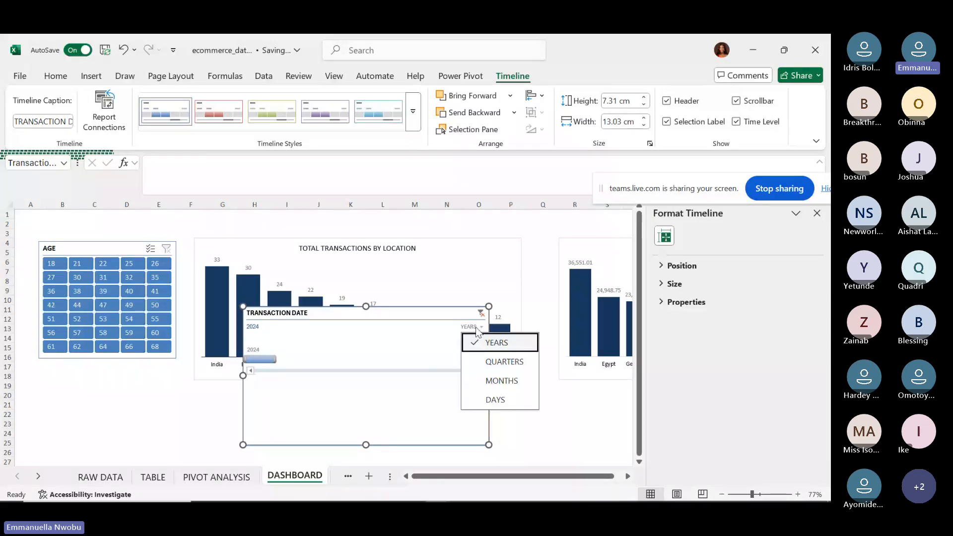
click(494, 362)
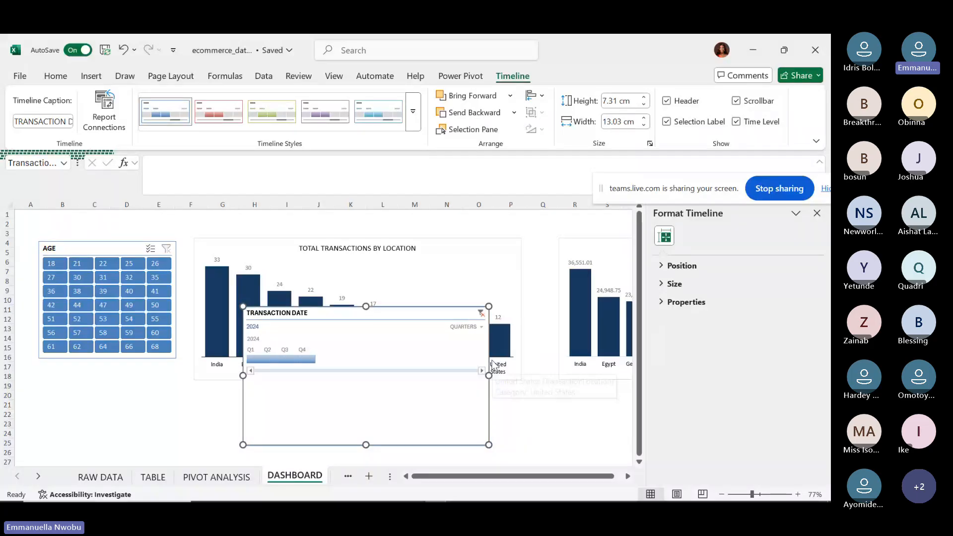
click(465, 328)
click(487, 380)
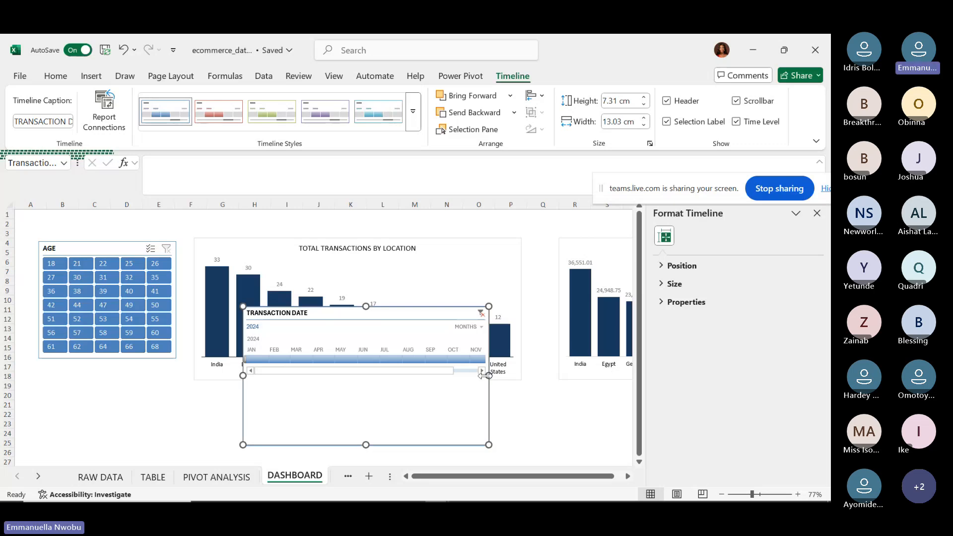
click(368, 356)
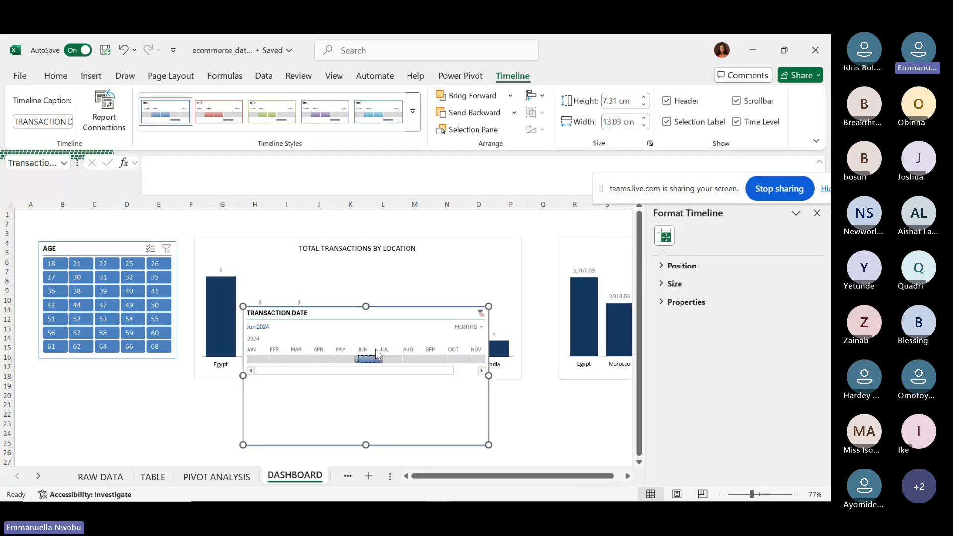
Place the timeline below the AGE slicer, resized to match the slicer's width.
drag(387, 309, 168, 366)
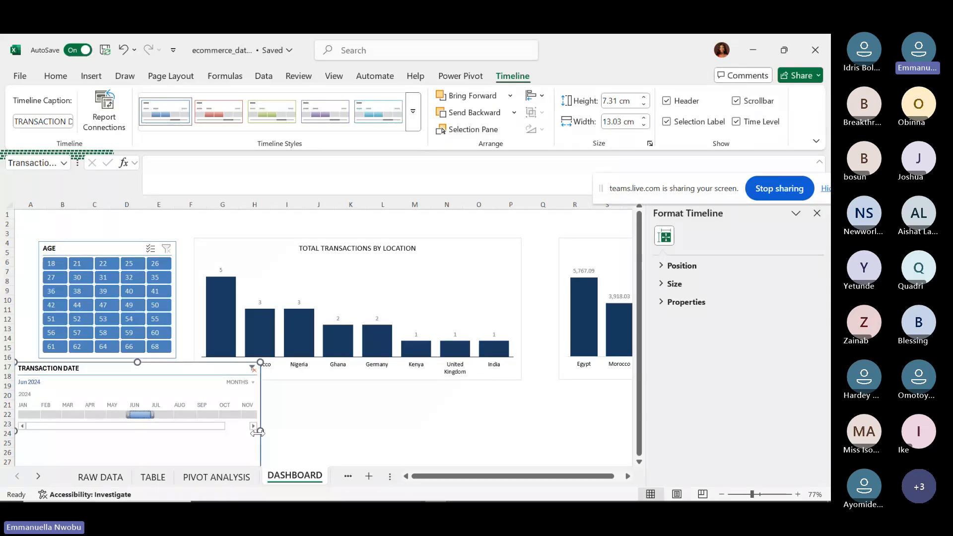
drag(258, 431, 180, 412)
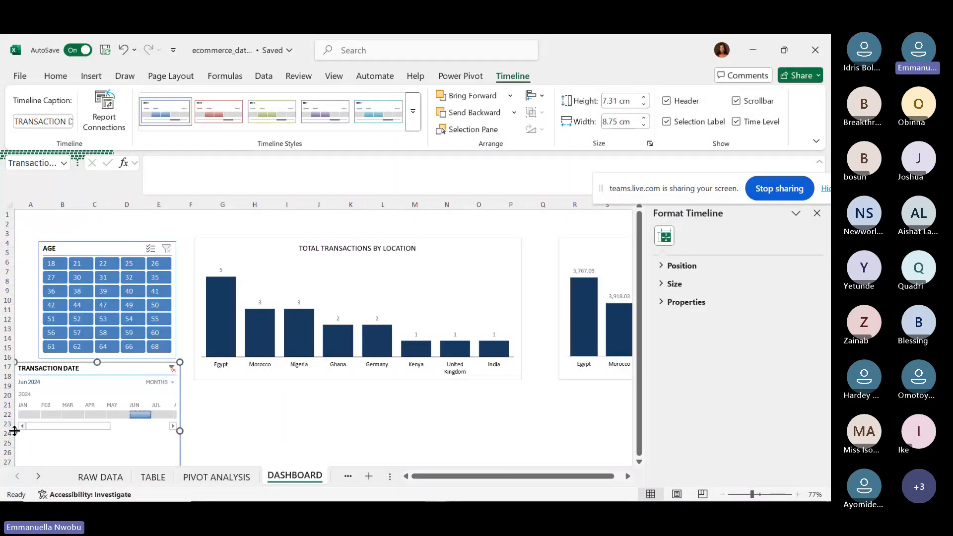
drag(13, 429, 33, 432)
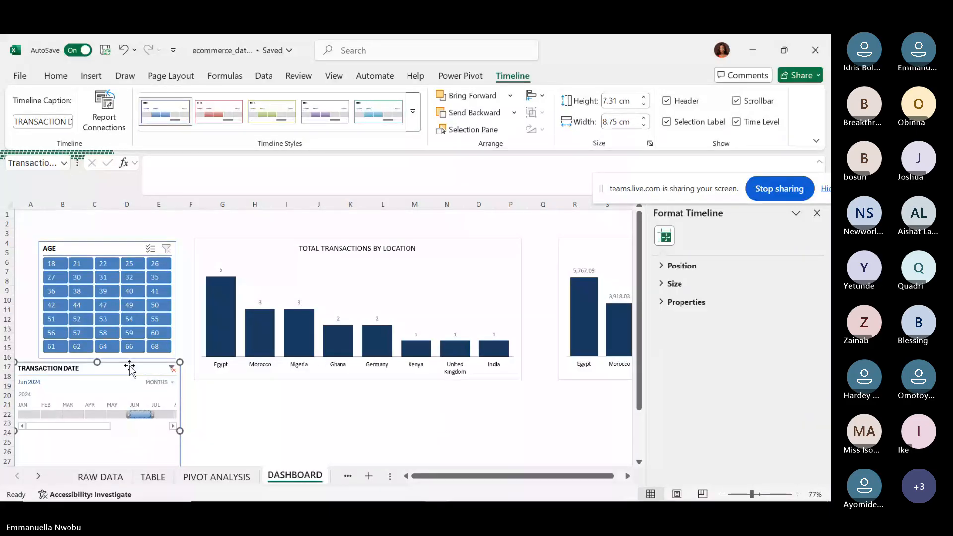
drag(129, 368, 153, 364)
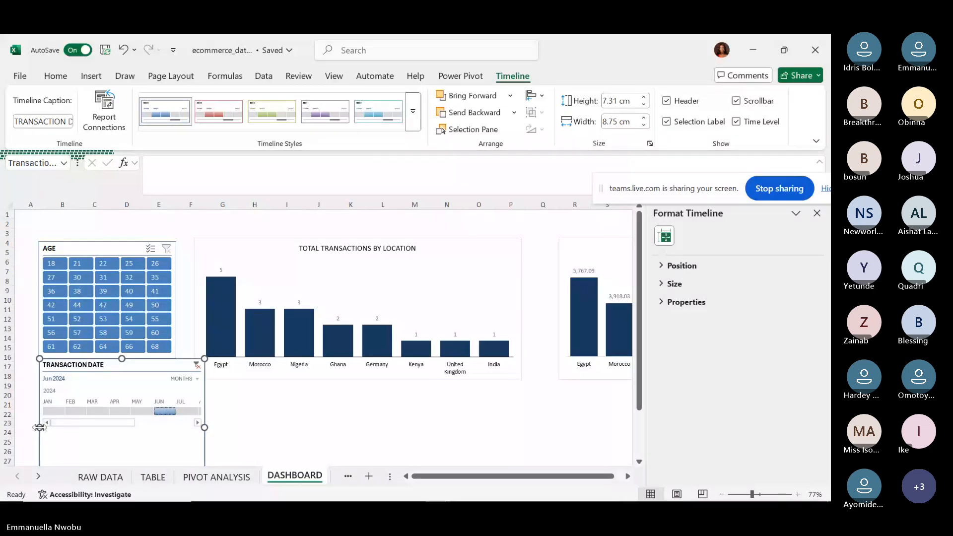
drag(38, 428, 35, 427)
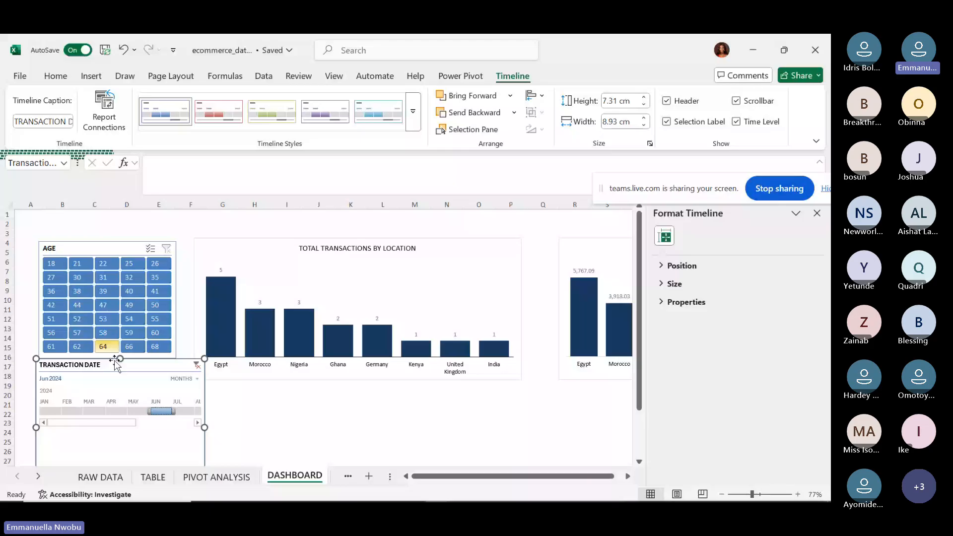
drag(120, 358, 120, 368)
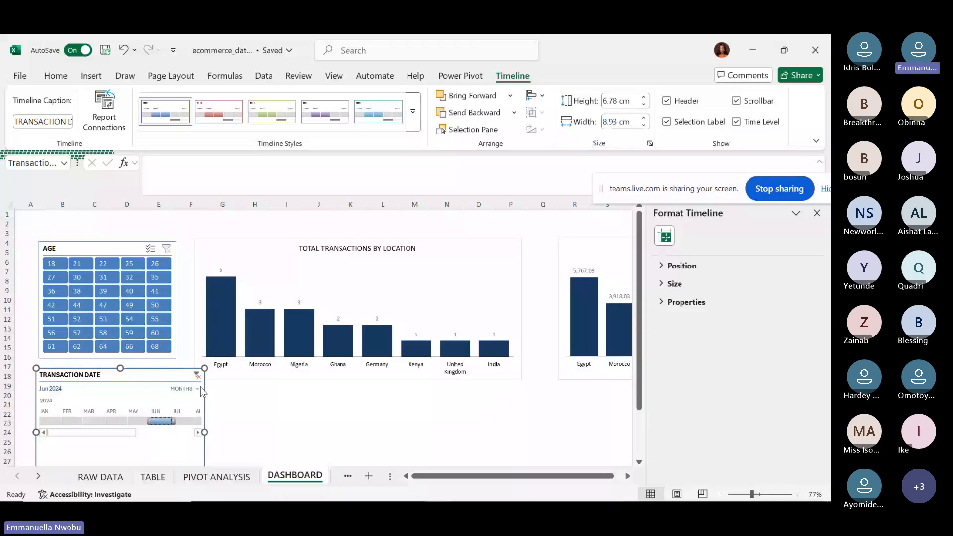
drag(199, 433, 176, 426)
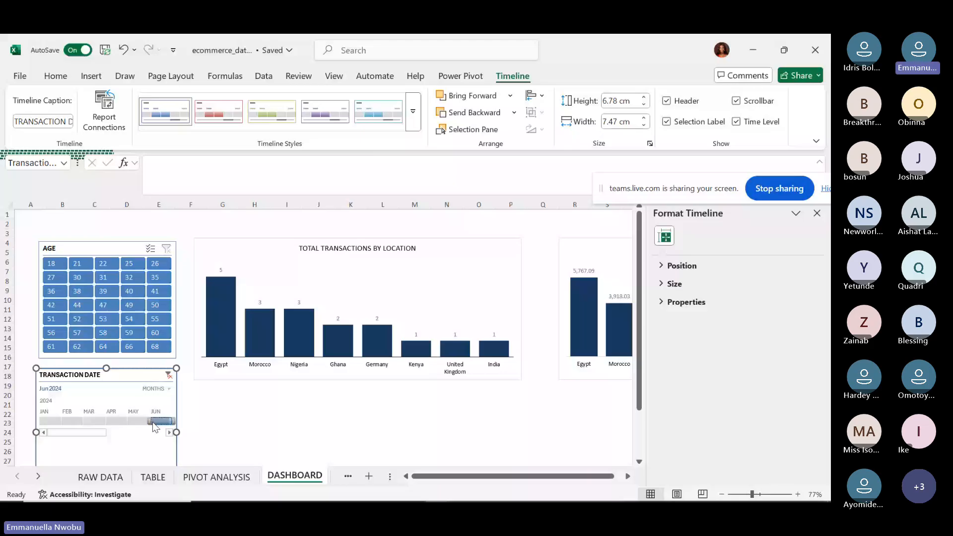
mouse_move(231, 313)
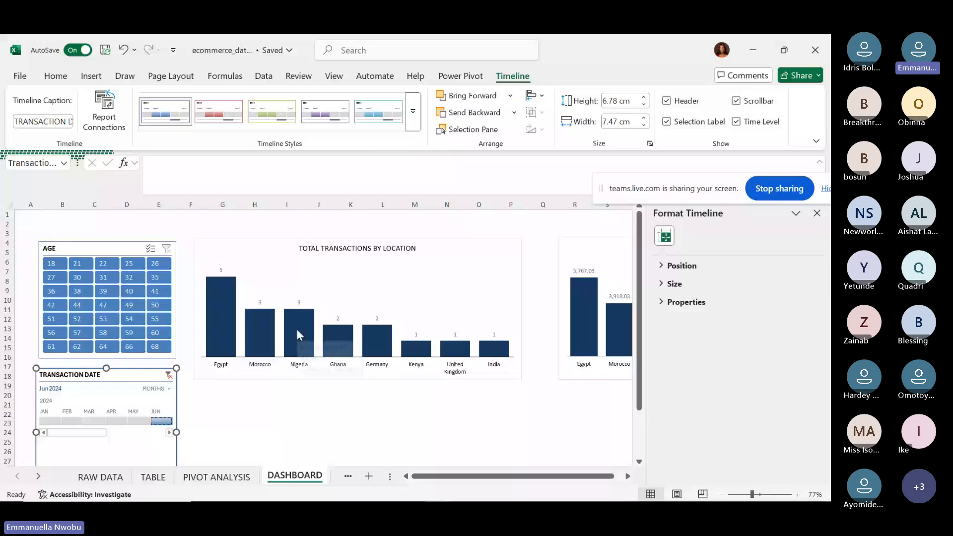
mouse_move(297, 330)
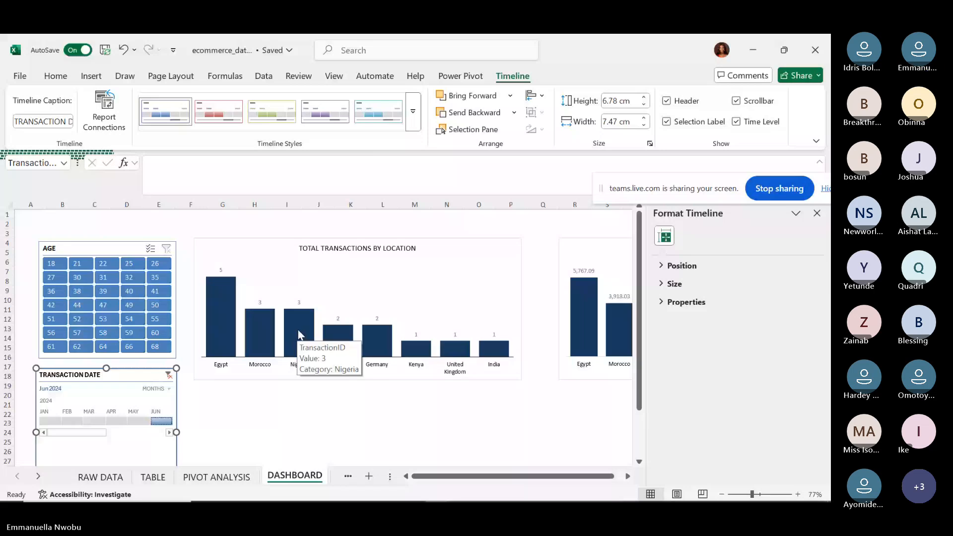
Try April and December 2024, then settle the timeline filter on November 2024.
click(117, 421)
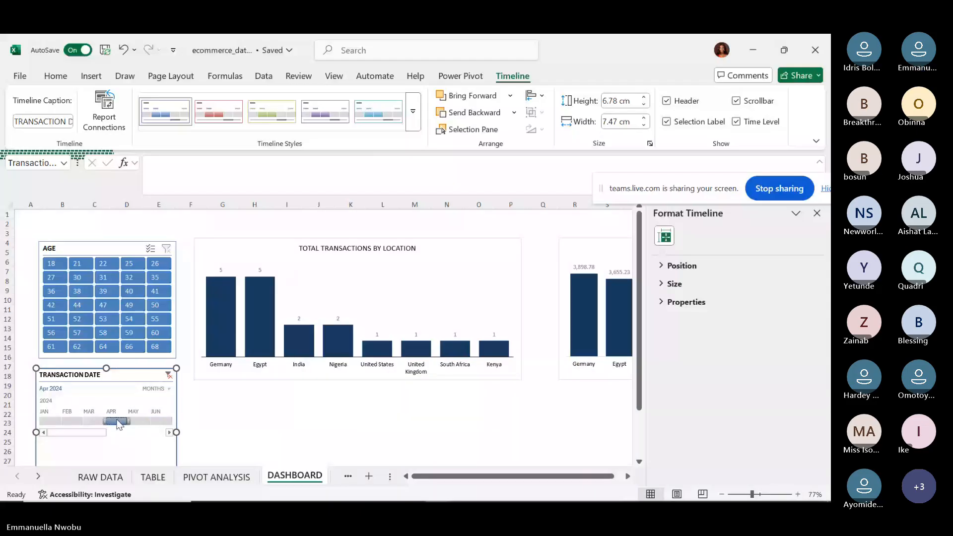
click(169, 433)
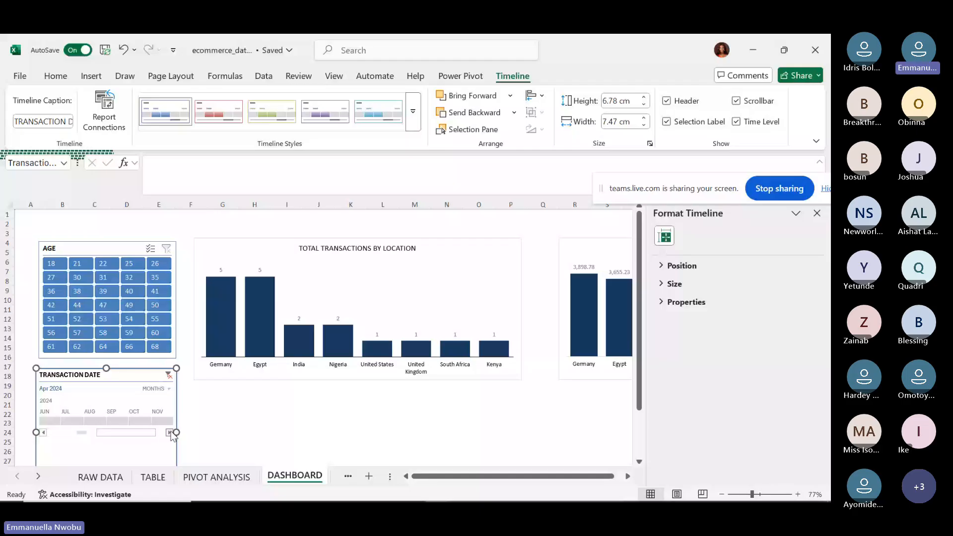
click(170, 433)
click(160, 421)
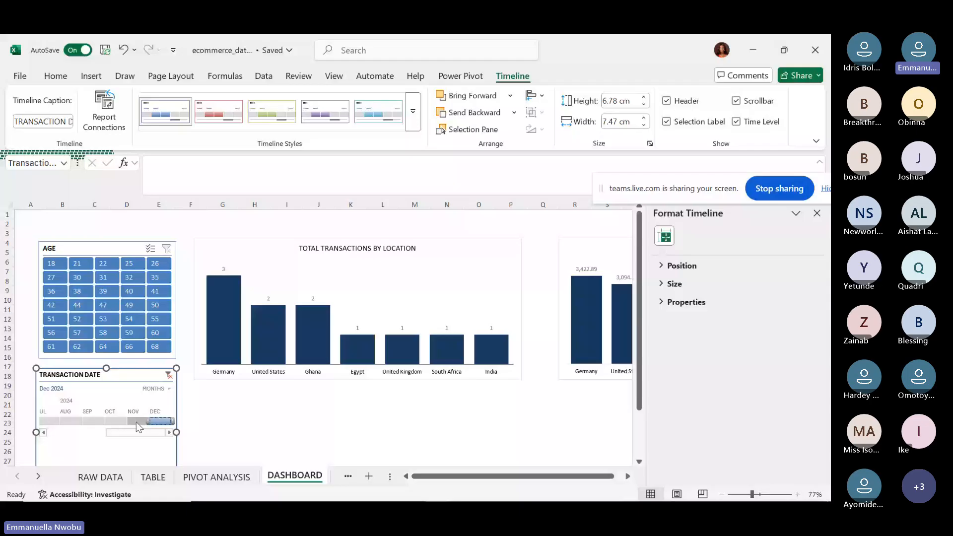
click(138, 421)
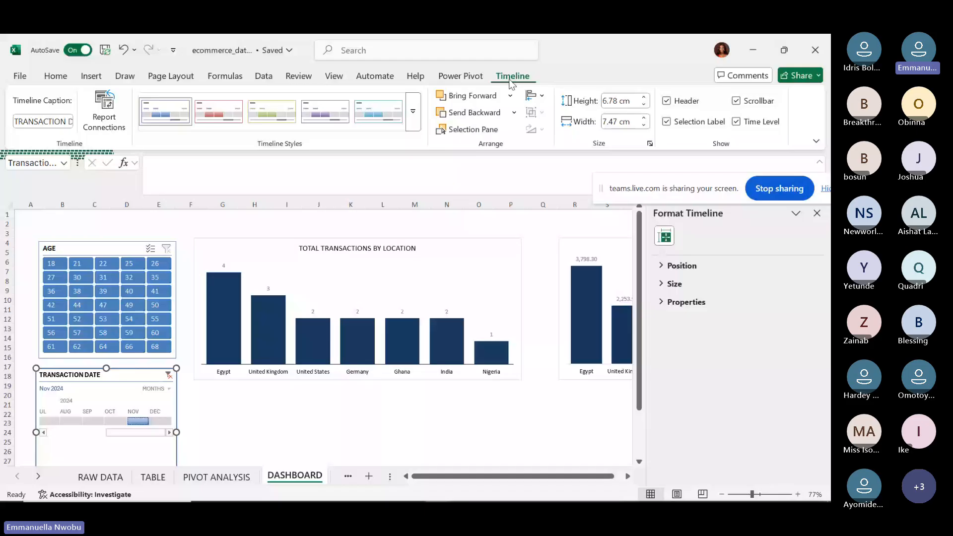
click(737, 101)
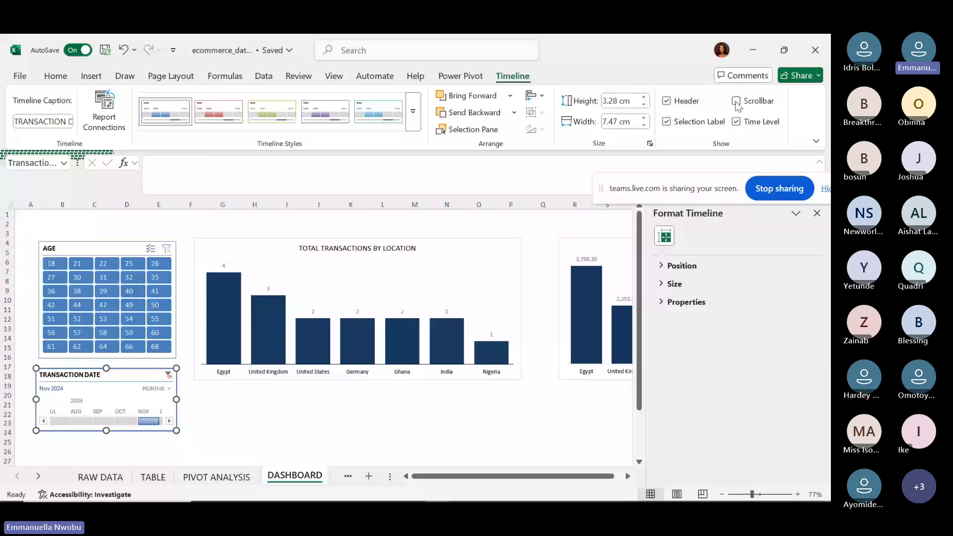
click(736, 101)
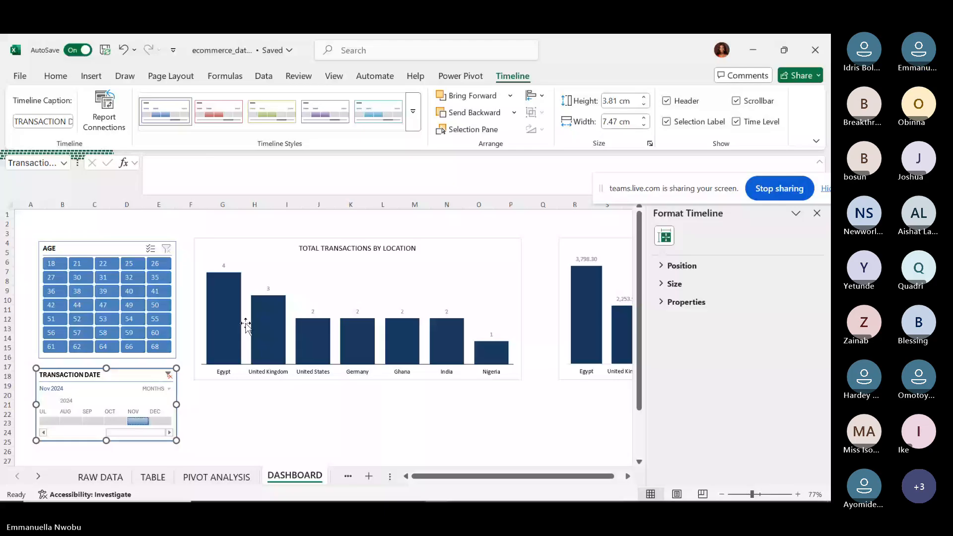
drag(130, 433, 75, 432)
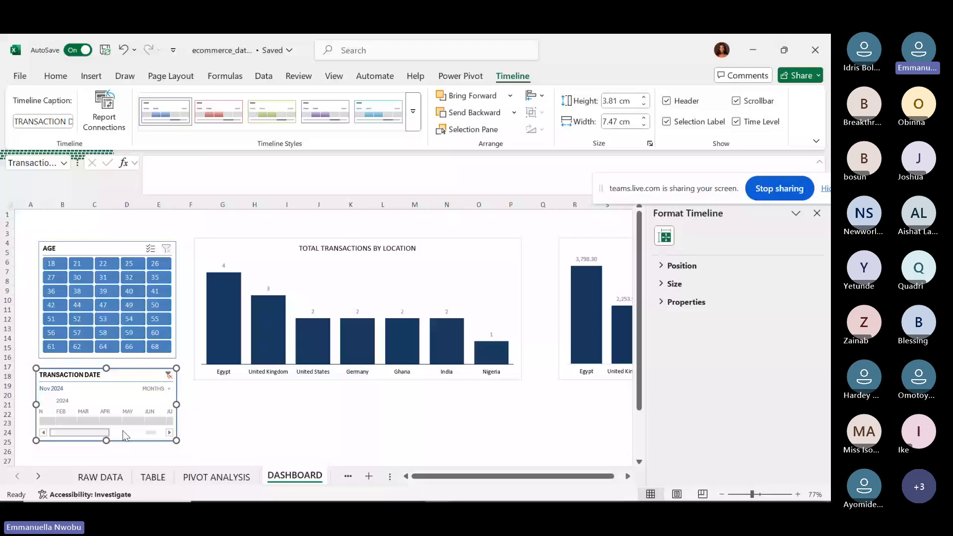
click(123, 431)
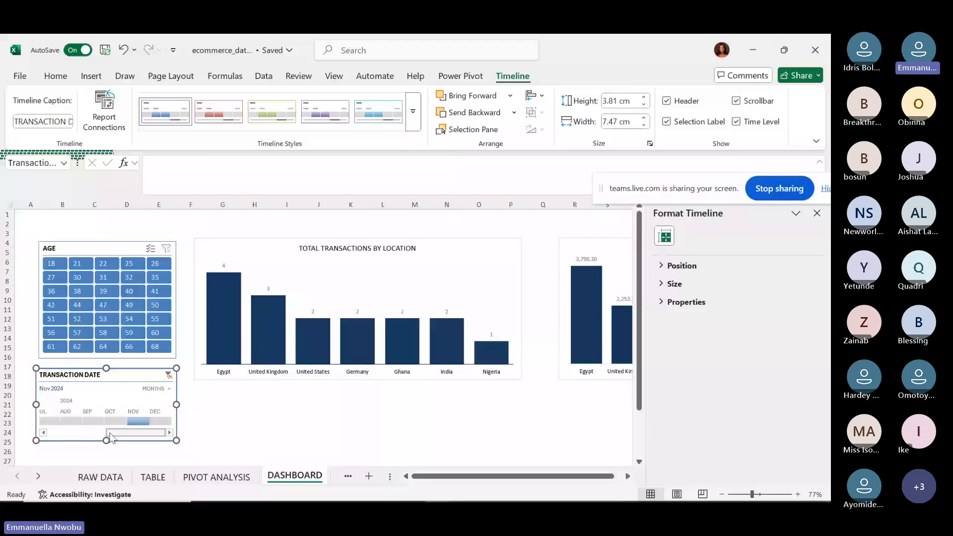
drag(111, 434, 67, 435)
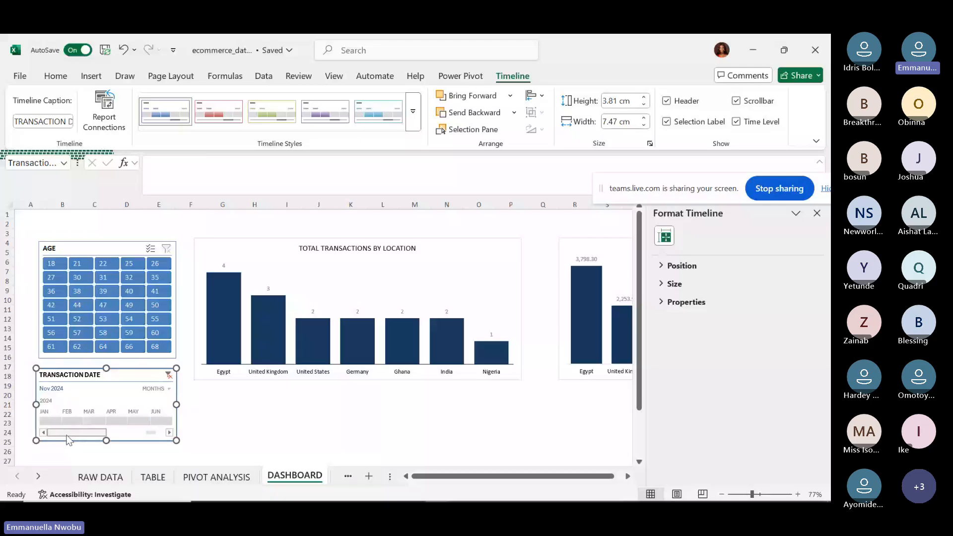
click(736, 101)
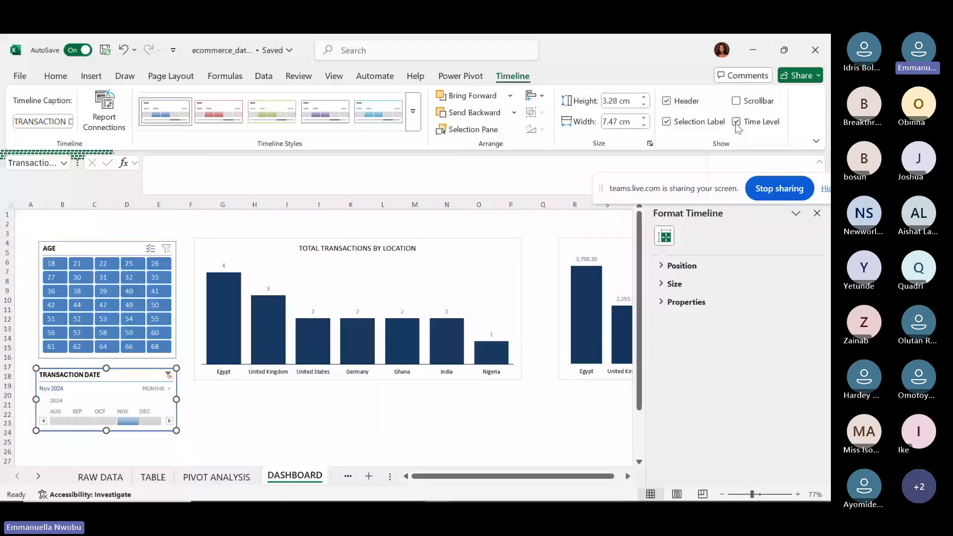
click(737, 122)
click(736, 122)
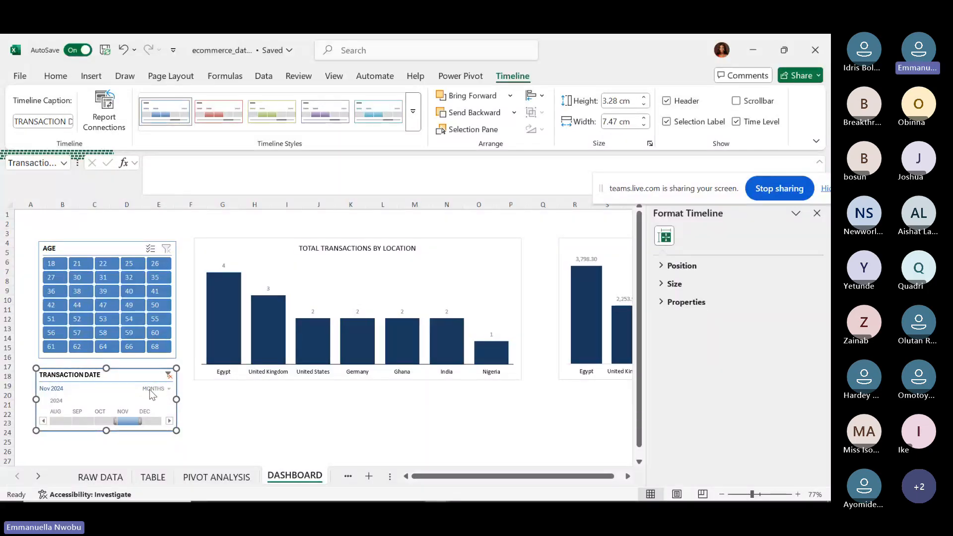
click(737, 123)
click(666, 122)
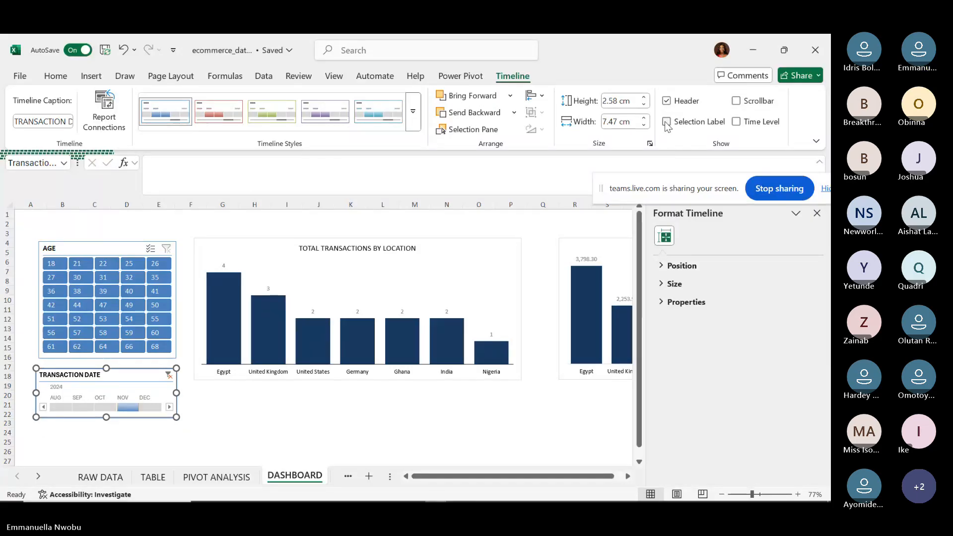
click(665, 123)
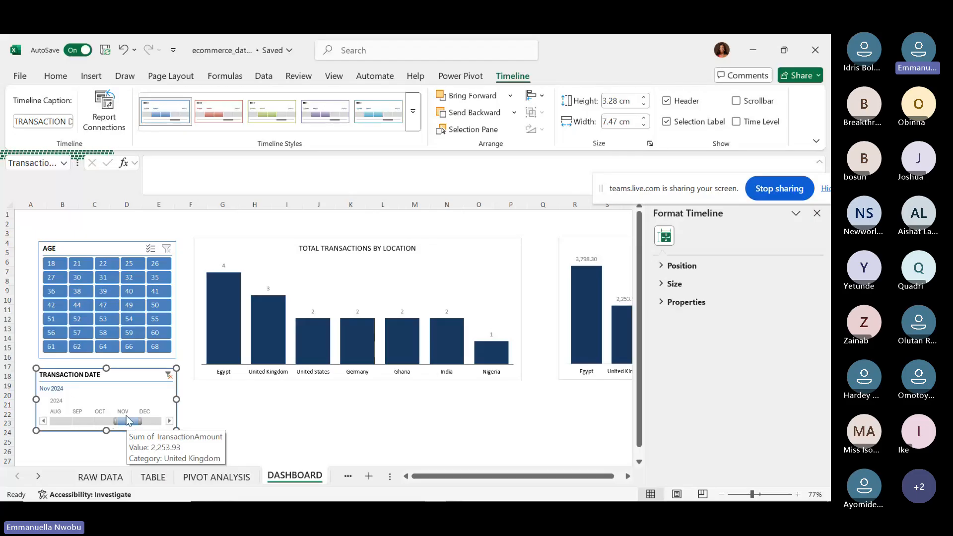
click(670, 125)
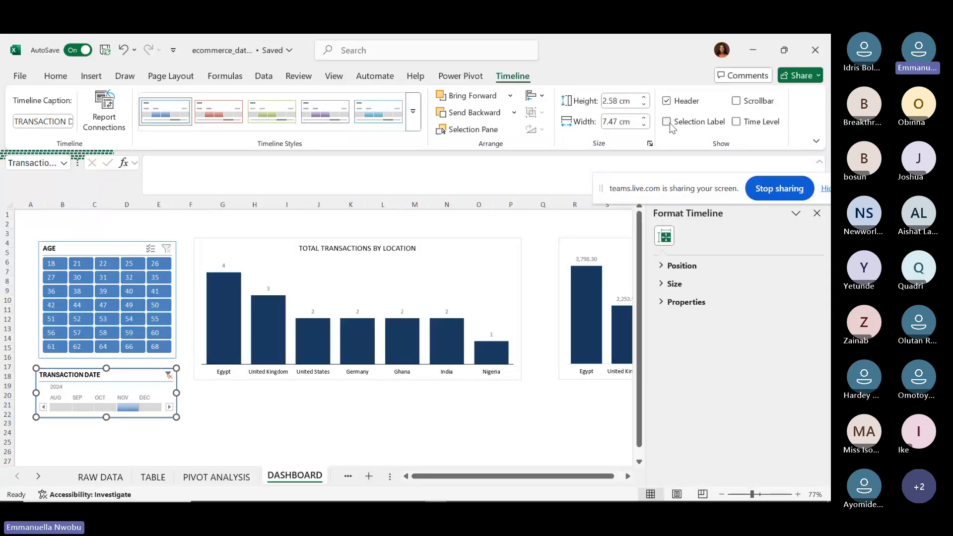
click(666, 102)
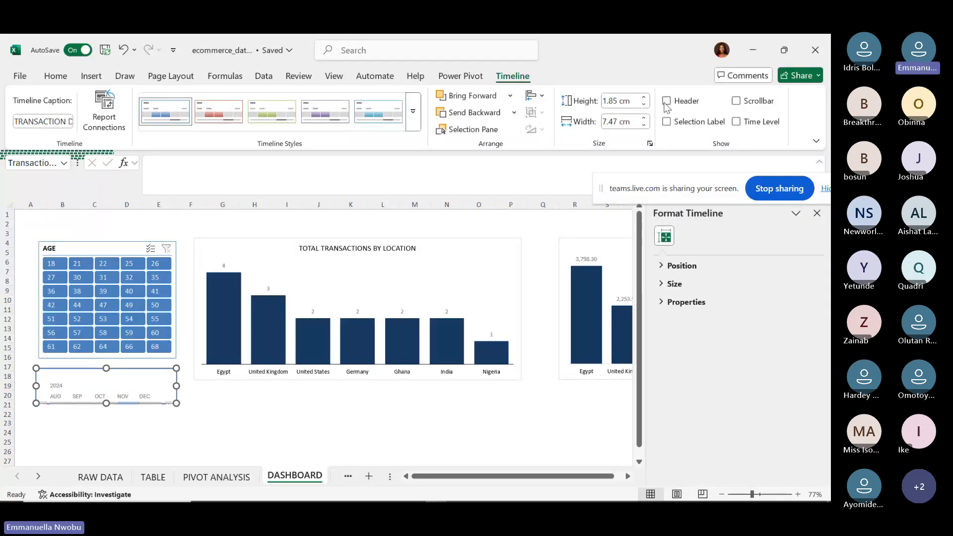
click(666, 102)
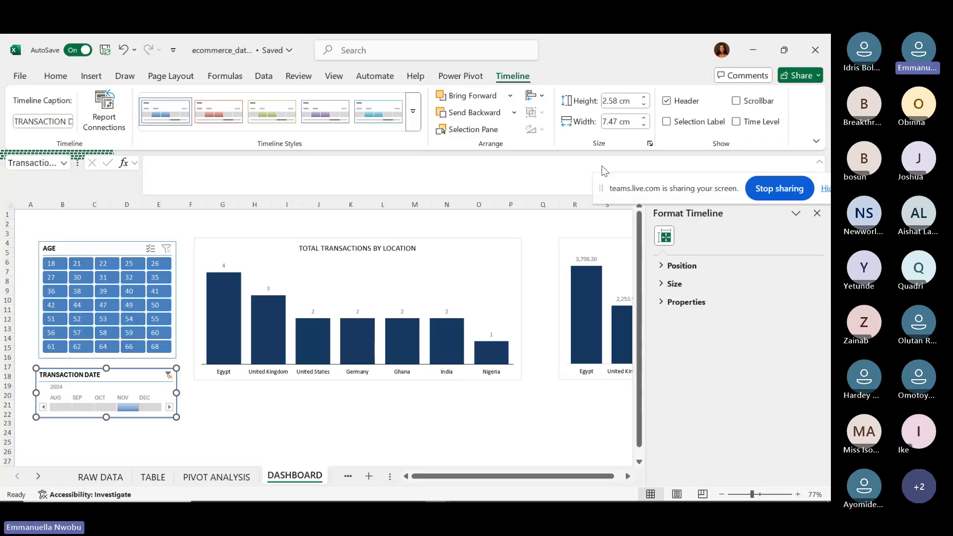
click(413, 112)
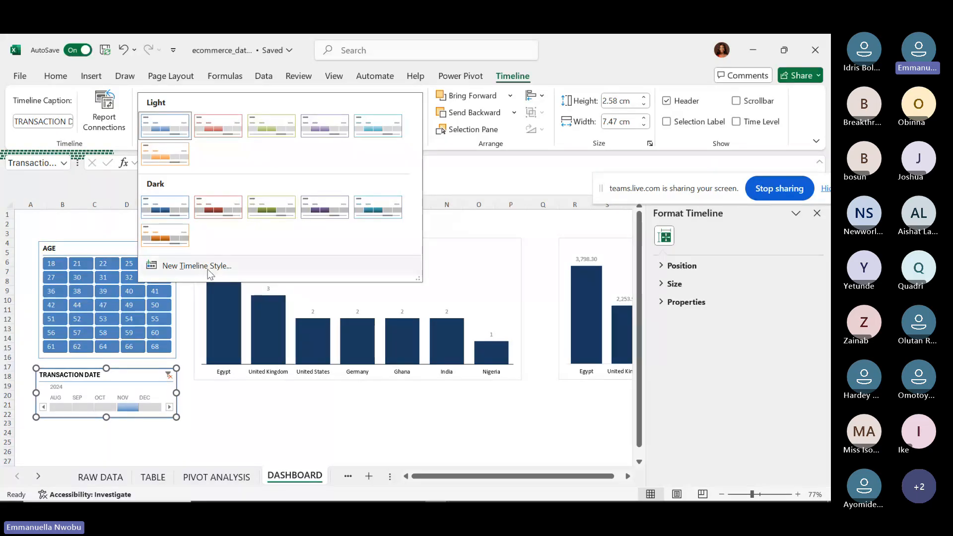
click(213, 412)
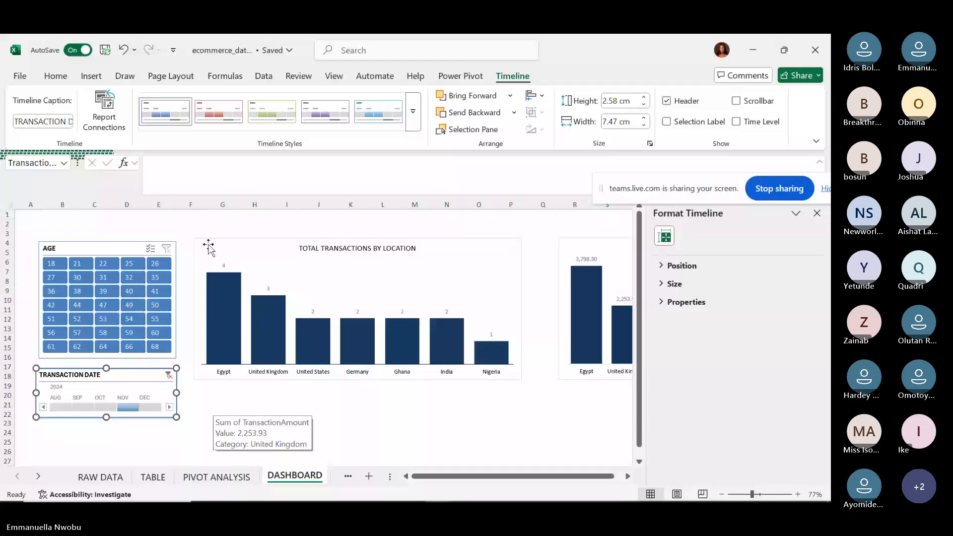
Test the AGE slicer by filtering to age 26, then to age 64.
click(159, 261)
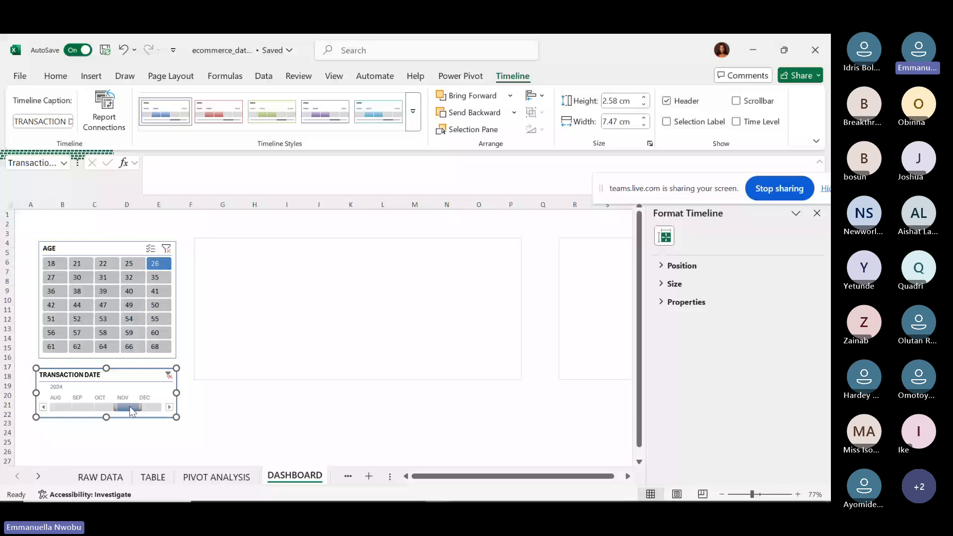
drag(508, 475, 157, 270)
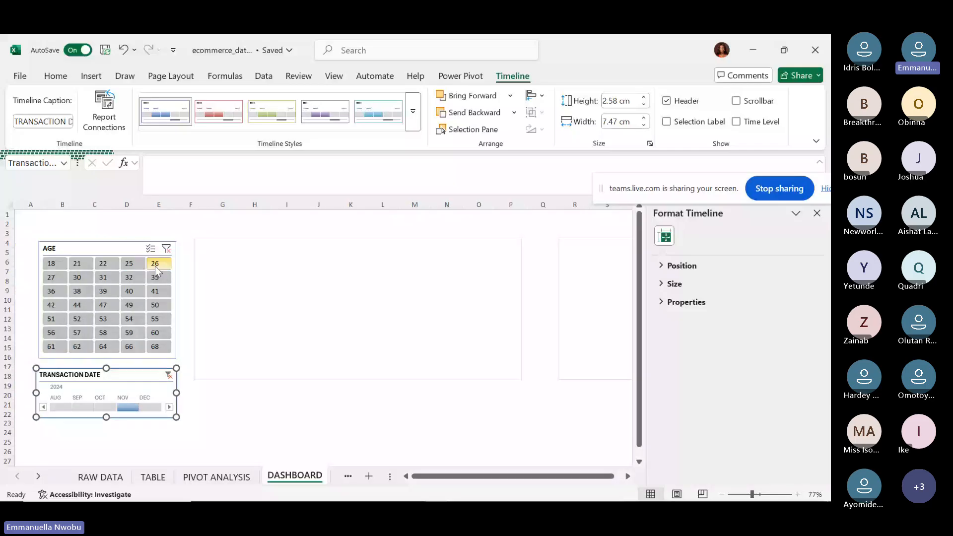
click(156, 266)
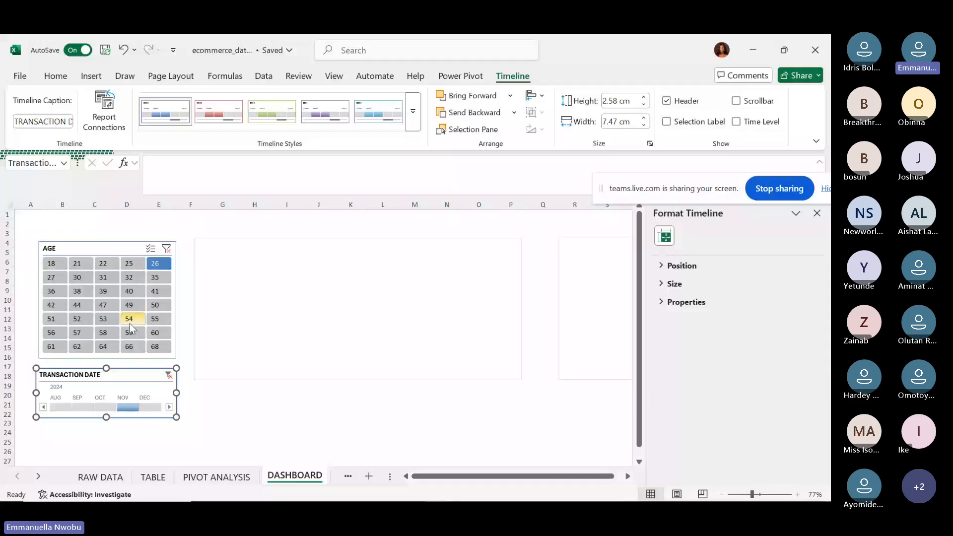
click(132, 346)
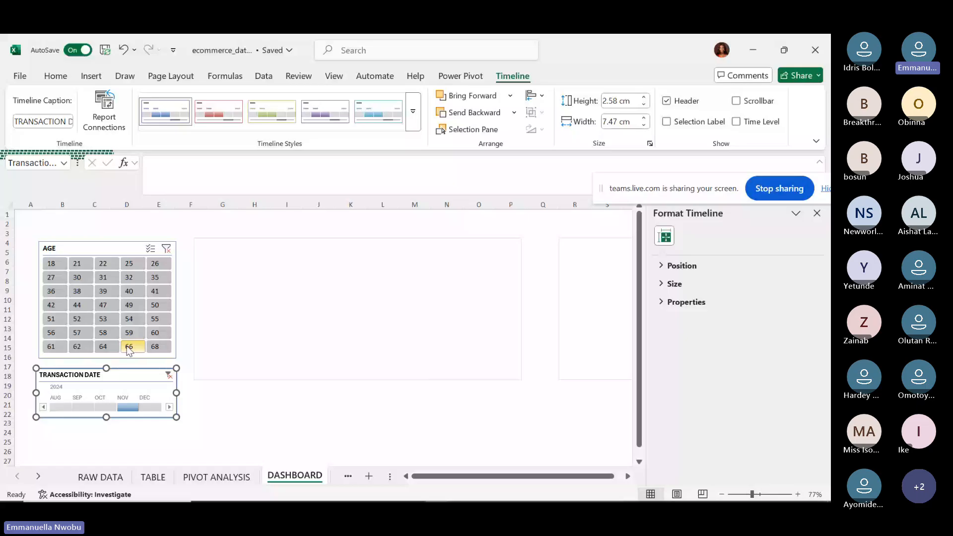
click(103, 346)
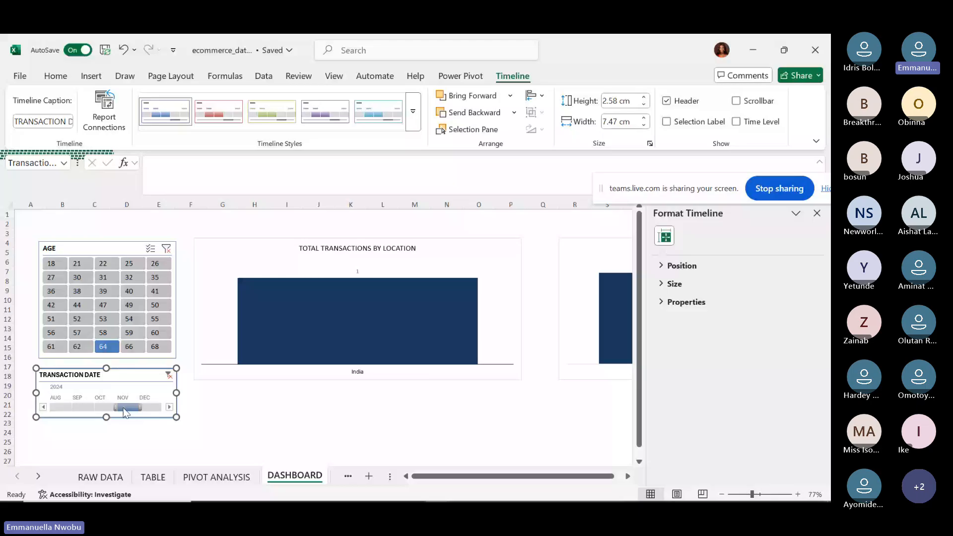
Clear the transaction-date timeline filter and the AGE slicer filter.
scroll(540, 264, right, 3)
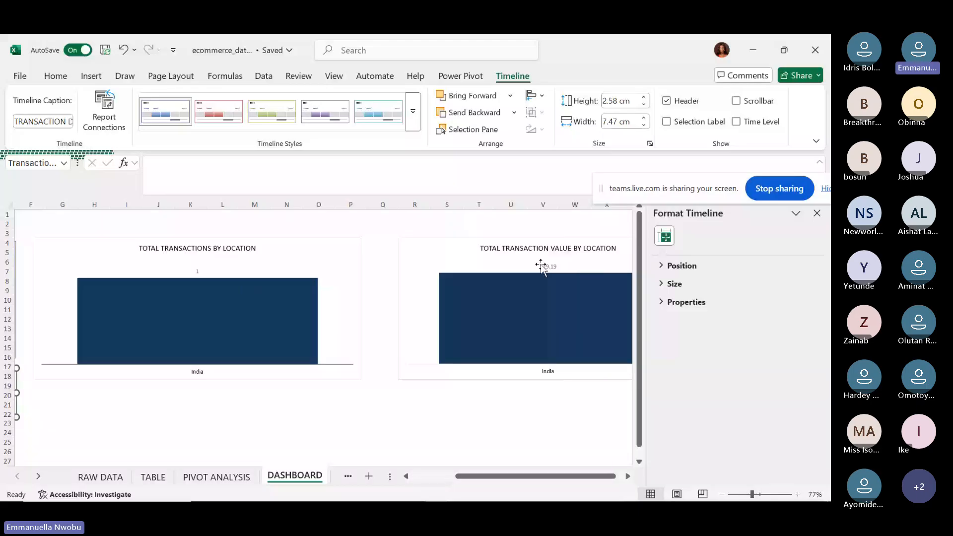
drag(565, 476, 564, 477)
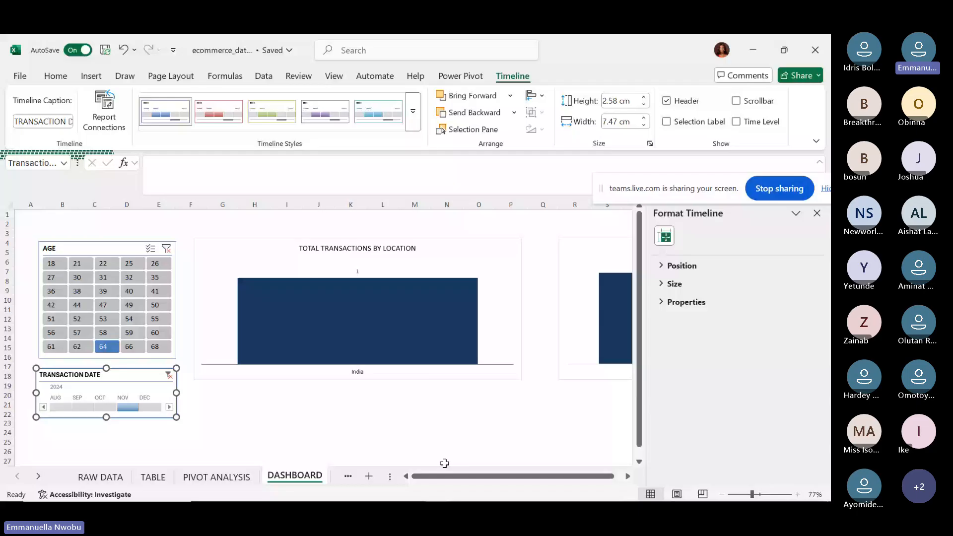
click(168, 375)
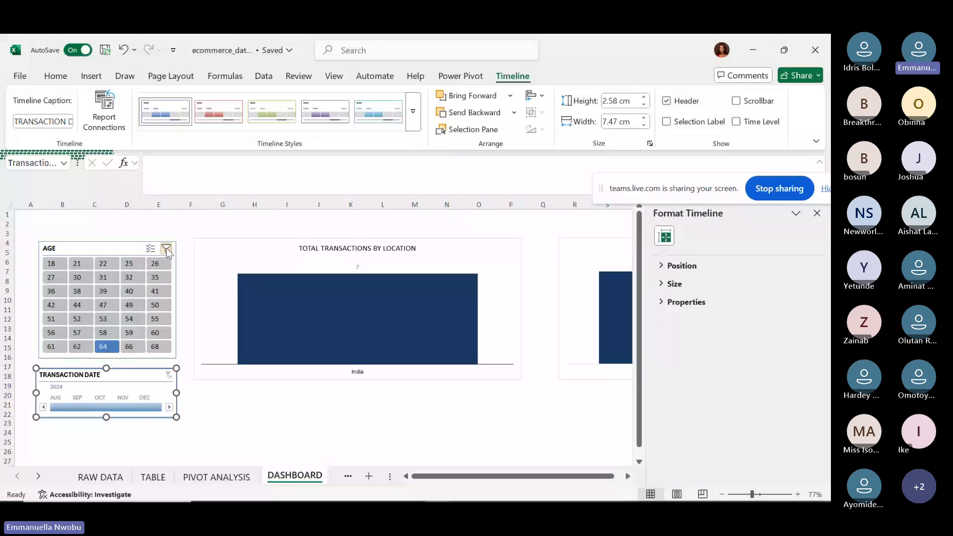
click(167, 249)
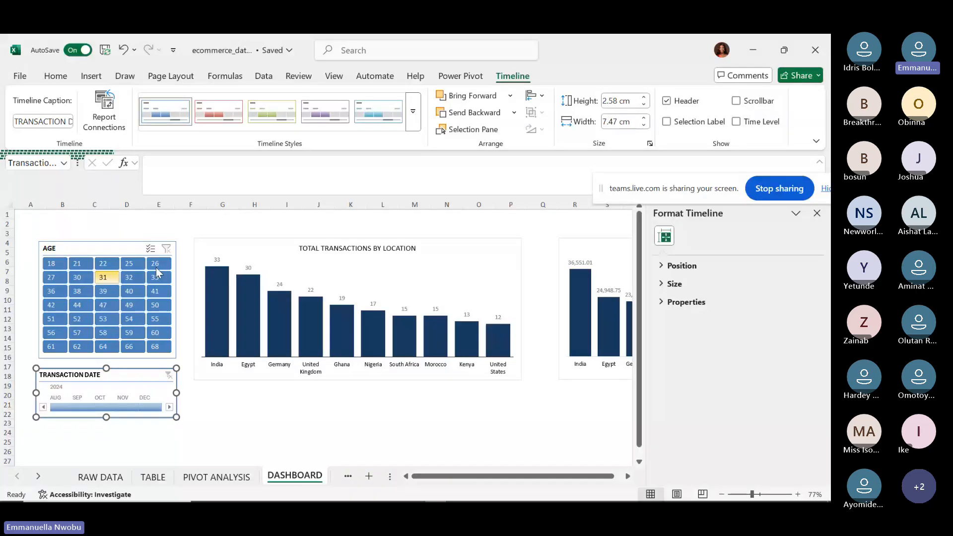
Switch to the PIVOT ANALYSIS sheet and lower the screen brightness.
click(208, 477)
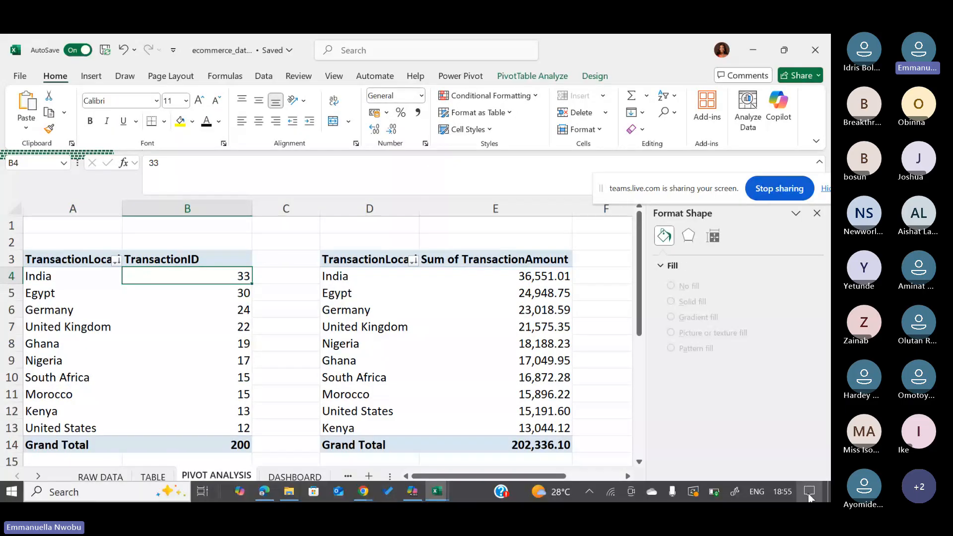
click(809, 494)
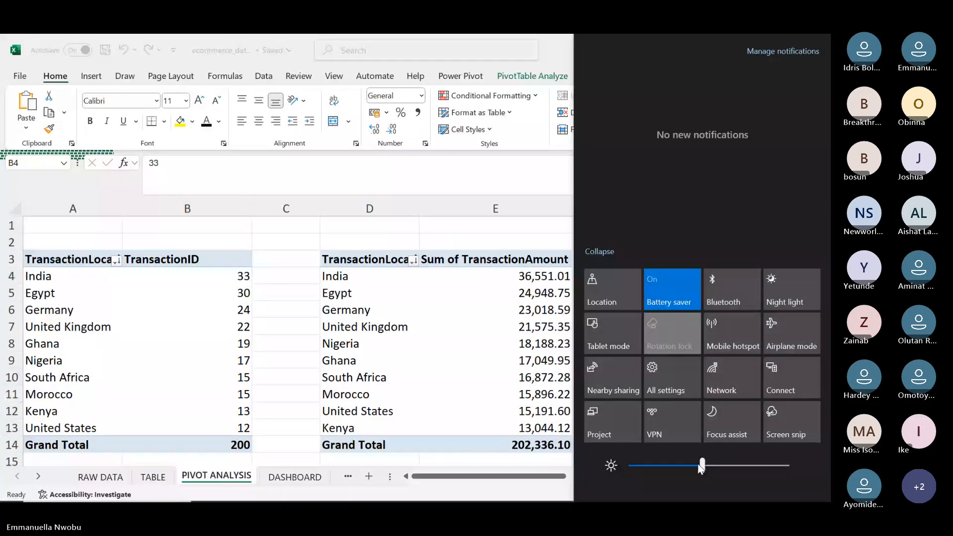
drag(699, 466, 648, 465)
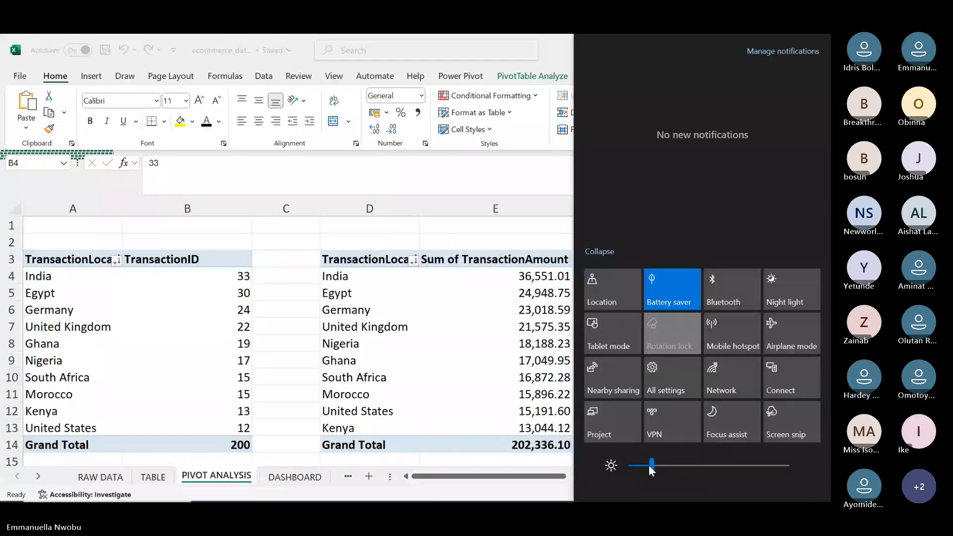
click(264, 429)
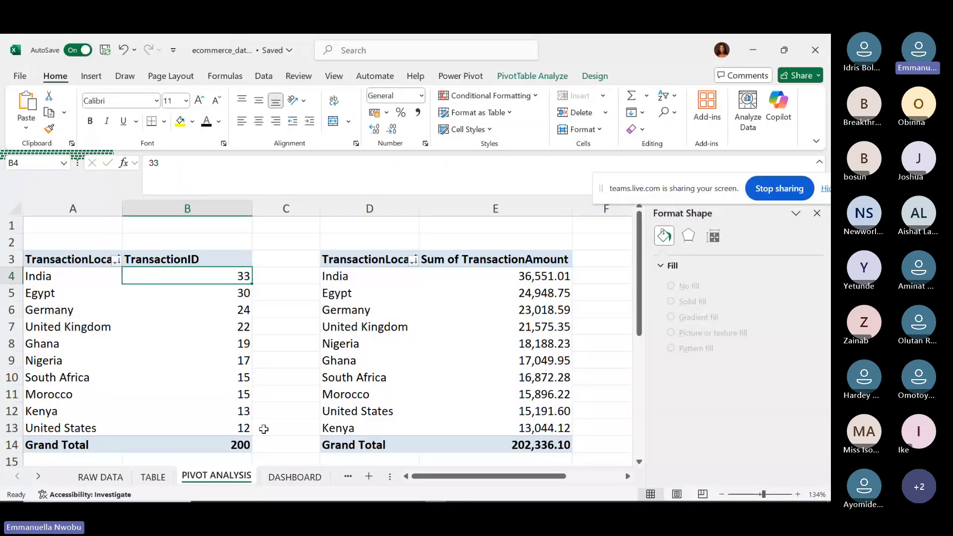
Select cell C13, then bring up WEEK 2 NOTE.pdf in Edge.
click(263, 429)
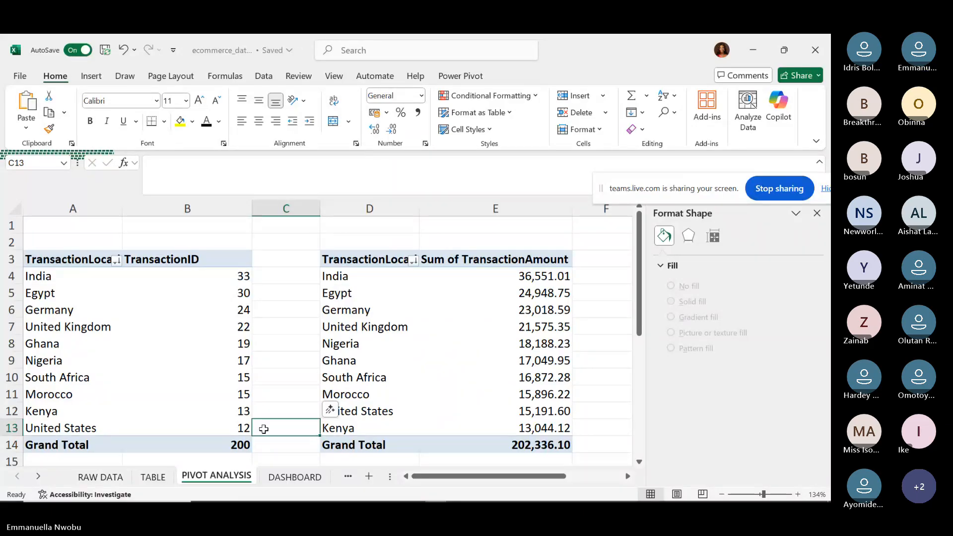
mouse_move(273, 498)
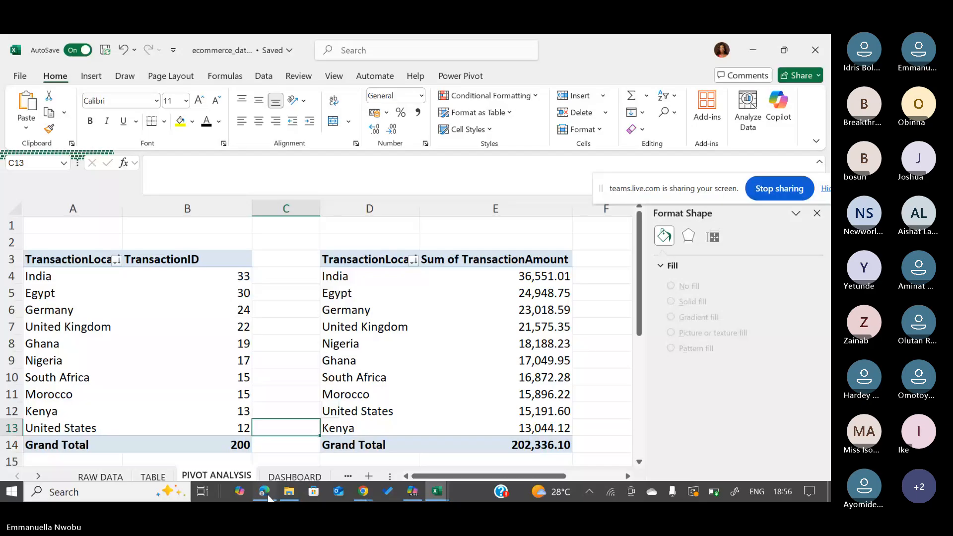
click(270, 493)
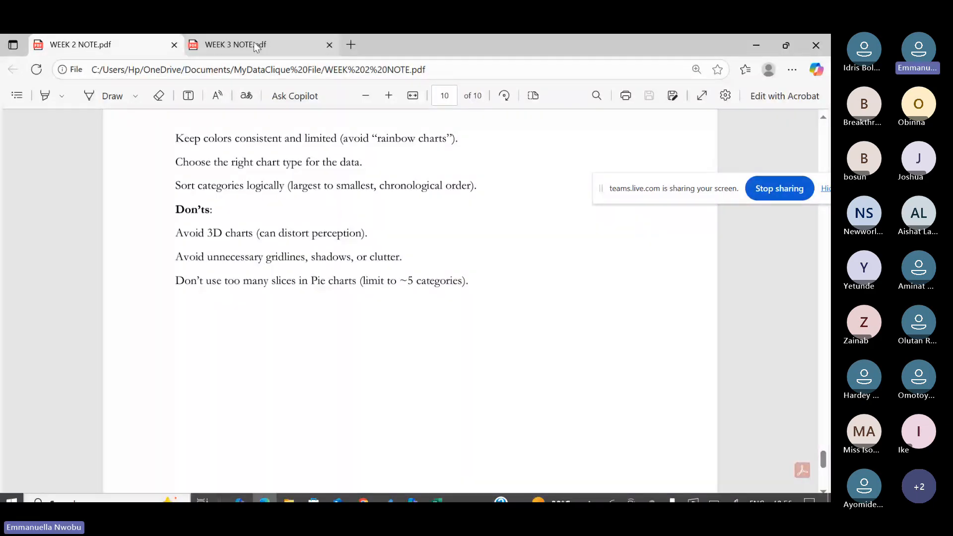
Scroll WEEK 3 NOTE.pdf down to section 4, Reporting and Productivity, on page 2.
click(236, 45)
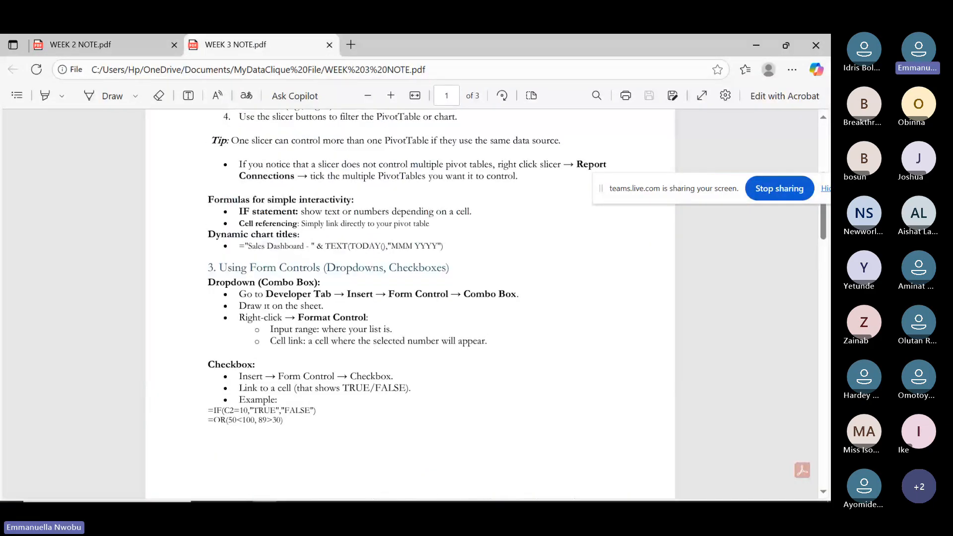
scroll(409, 302, up, 5)
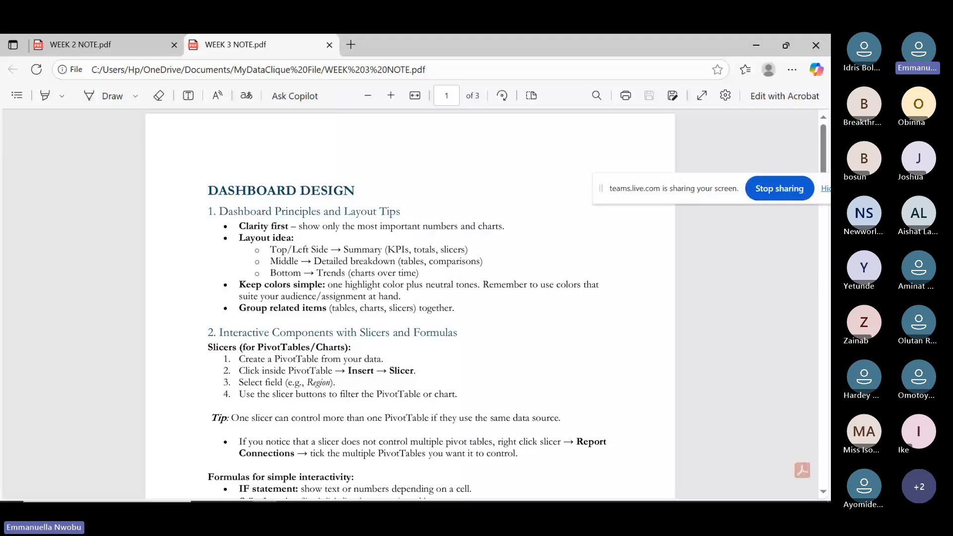
scroll(409, 303, down, 1)
scroll(410, 302, down, 1)
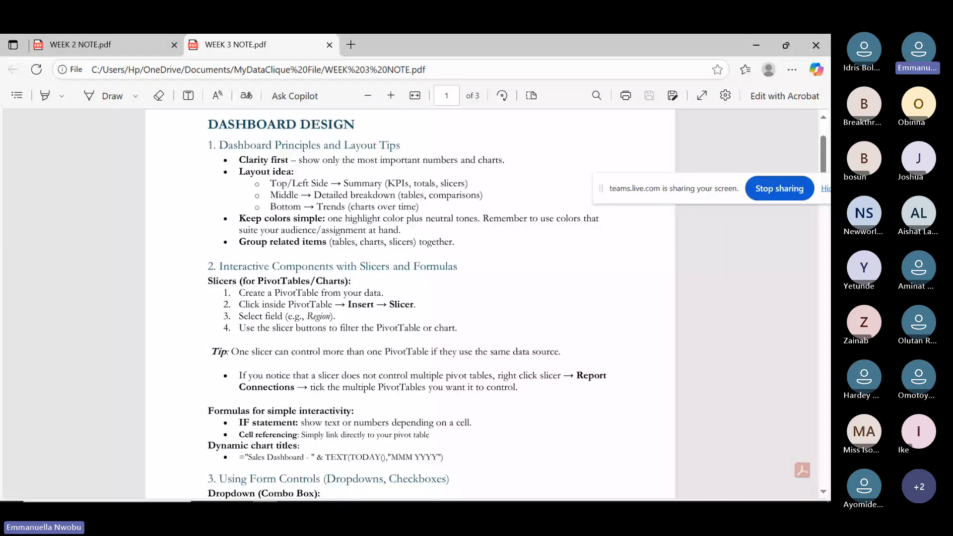
scroll(410, 303, down, 1)
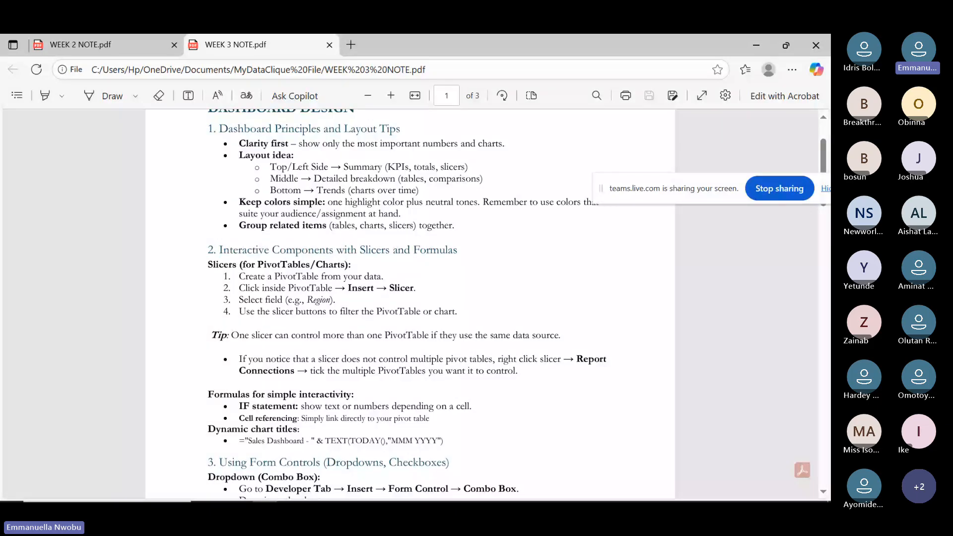
scroll(188, 357, down, 1)
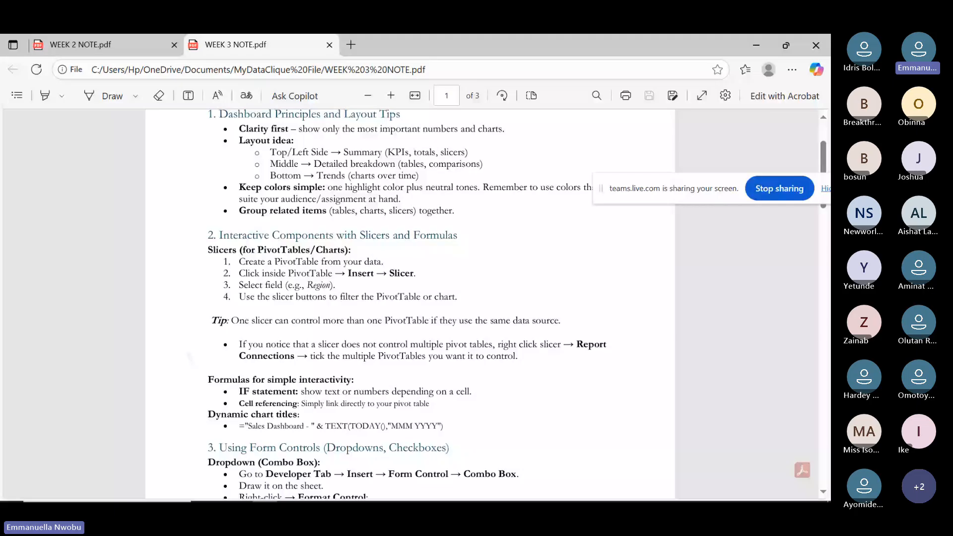
scroll(189, 356, down, 3)
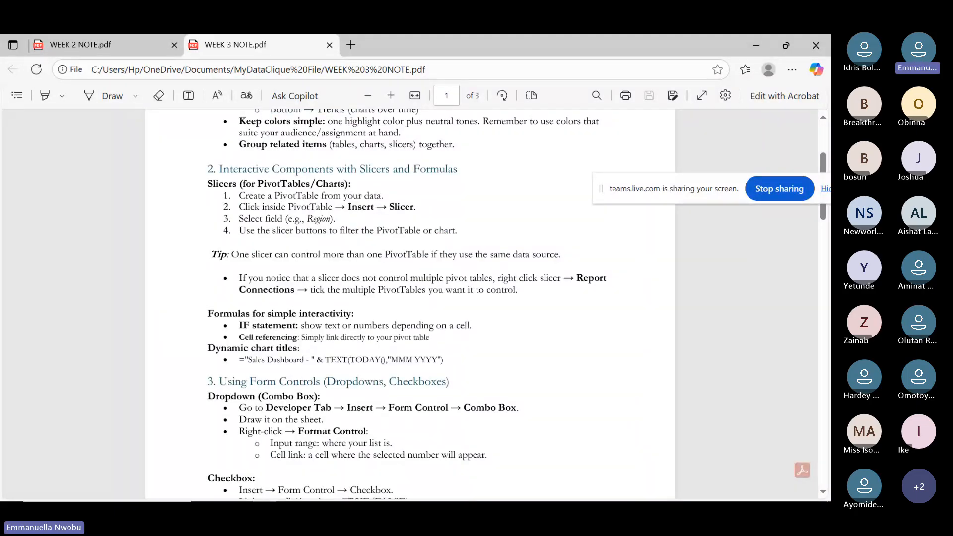
scroll(189, 298, down, 2)
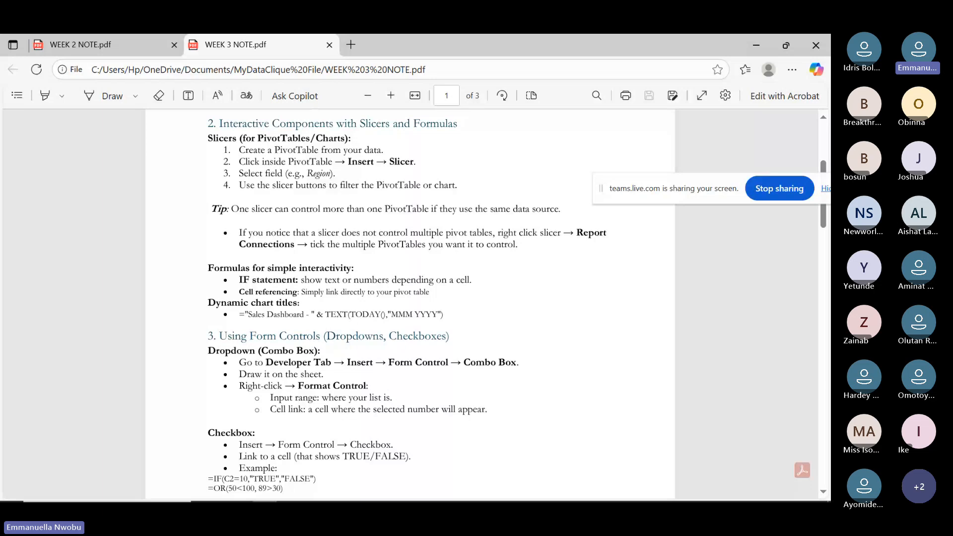
scroll(410, 298, down, 2)
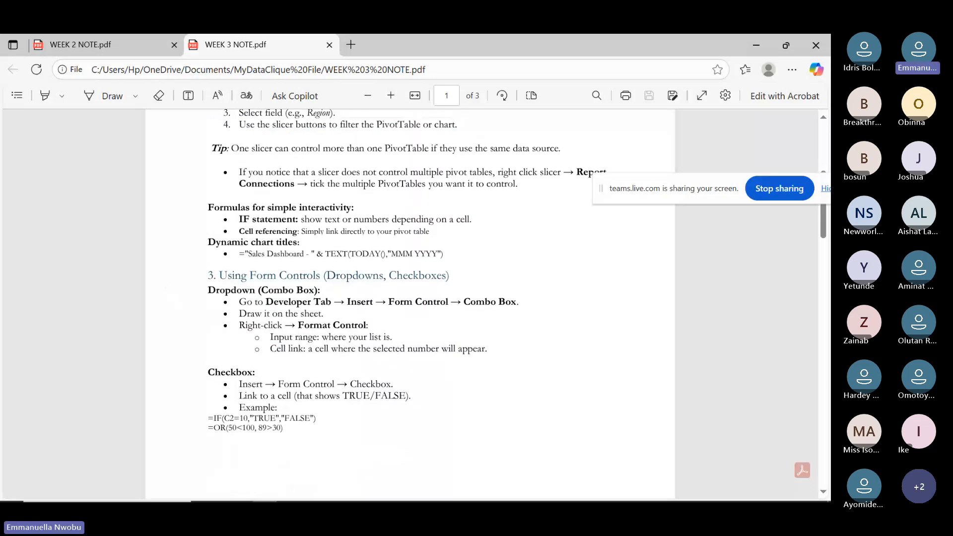
scroll(410, 297, down, 1)
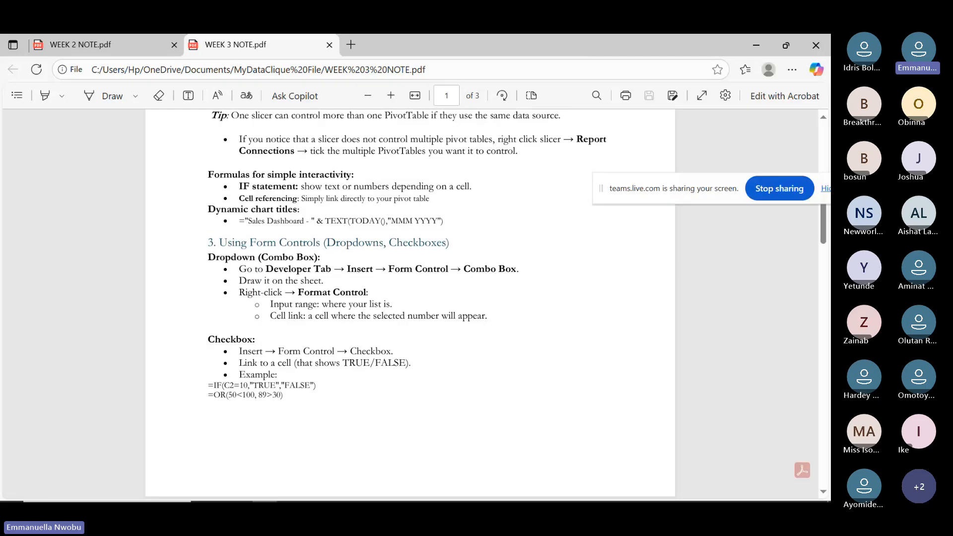
scroll(410, 303, down, 1)
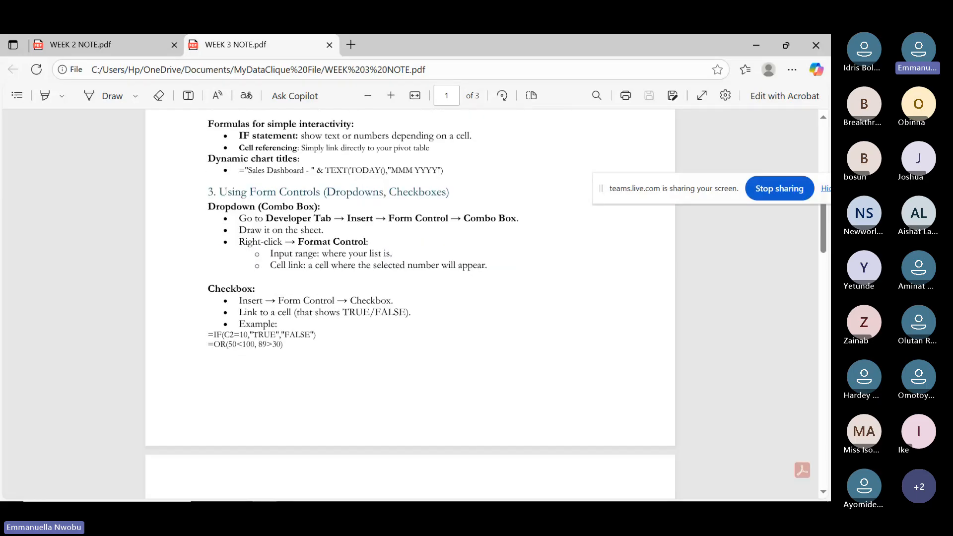
scroll(410, 302, down, 2)
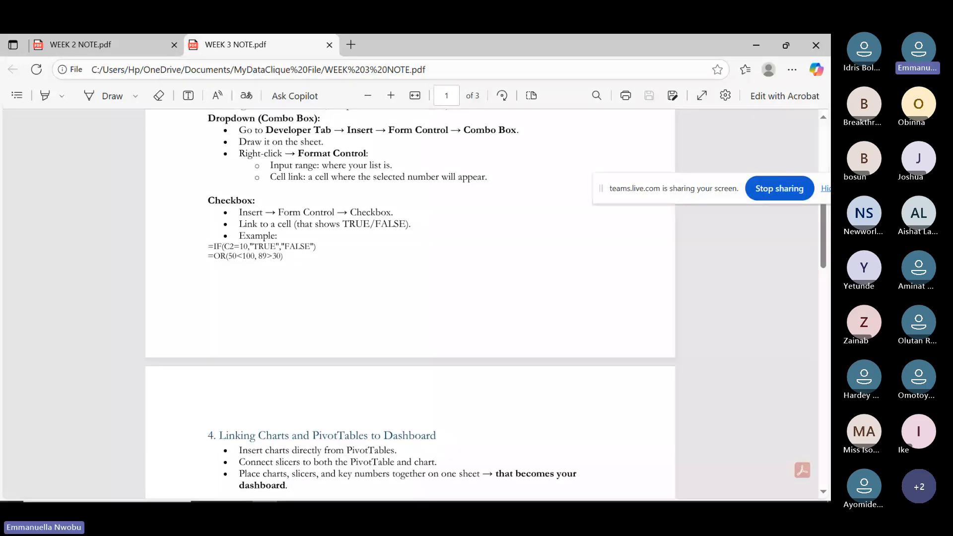
scroll(410, 303, up, 1)
scroll(410, 303, up, 1)
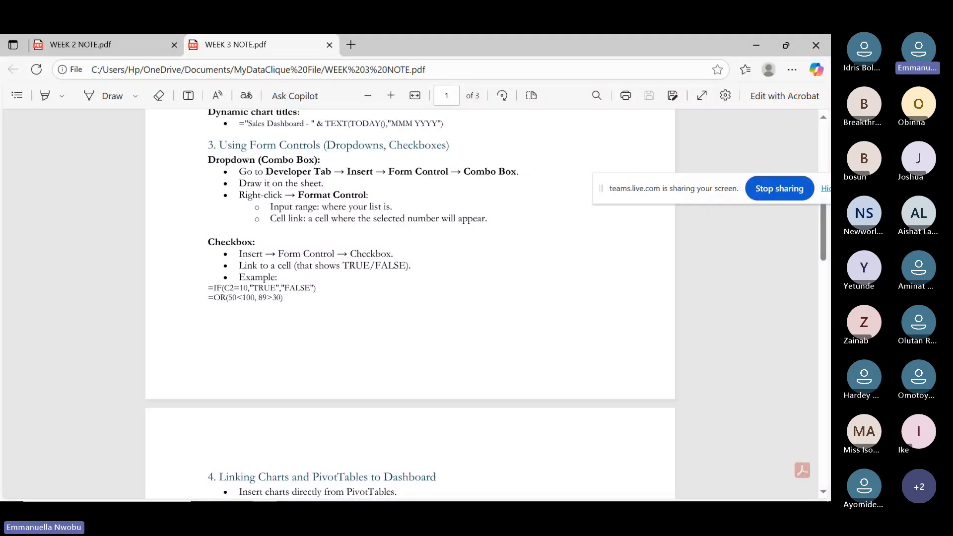
scroll(409, 303, down, 2)
scroll(410, 302, down, 1)
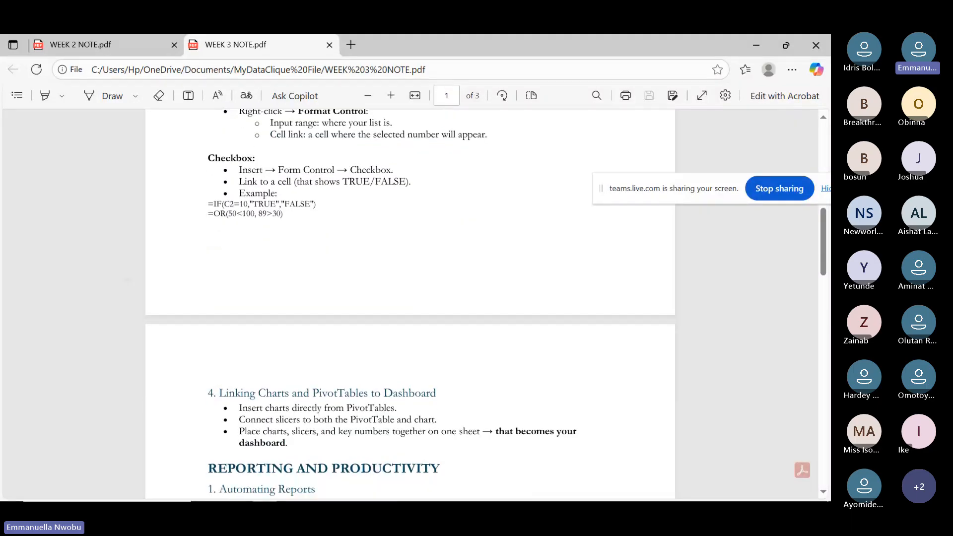
scroll(410, 303, down, 1)
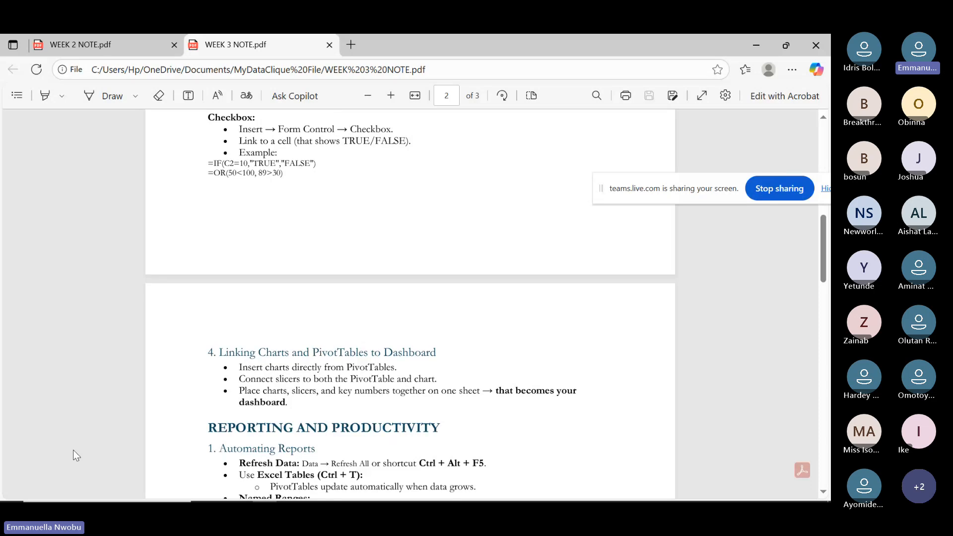
Bring the Excel_Functions_Dataset workbook to the front from the taskbar.
mouse_move(401, 496)
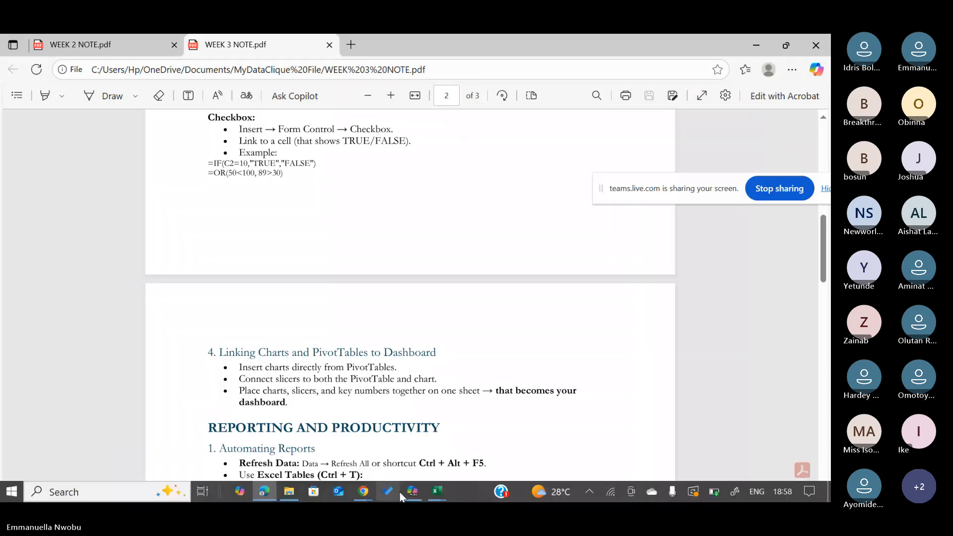
click(443, 490)
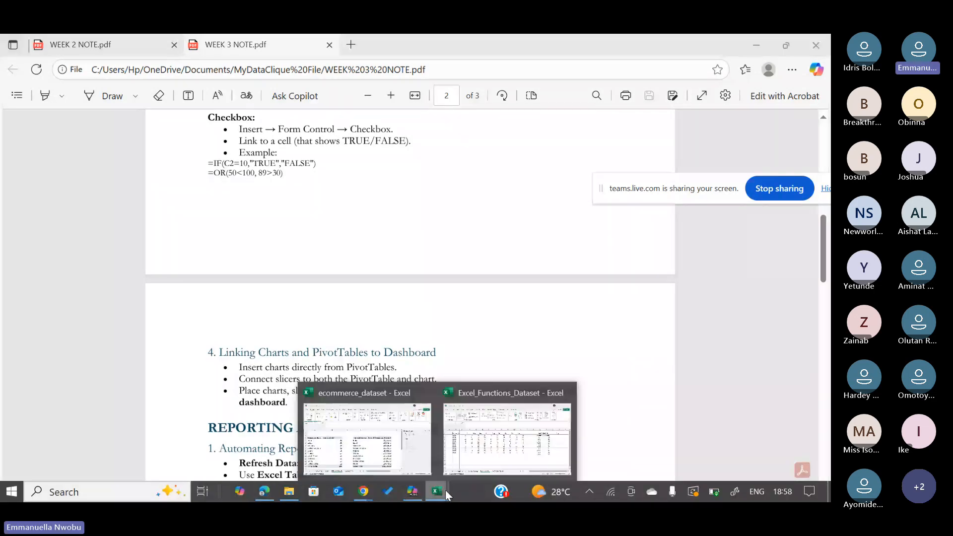
click(486, 451)
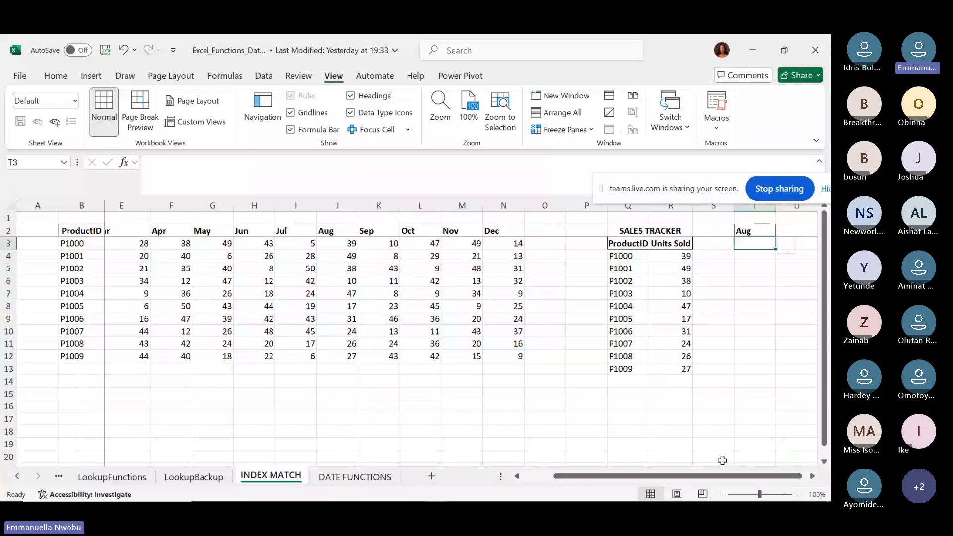
drag(663, 472, 594, 486)
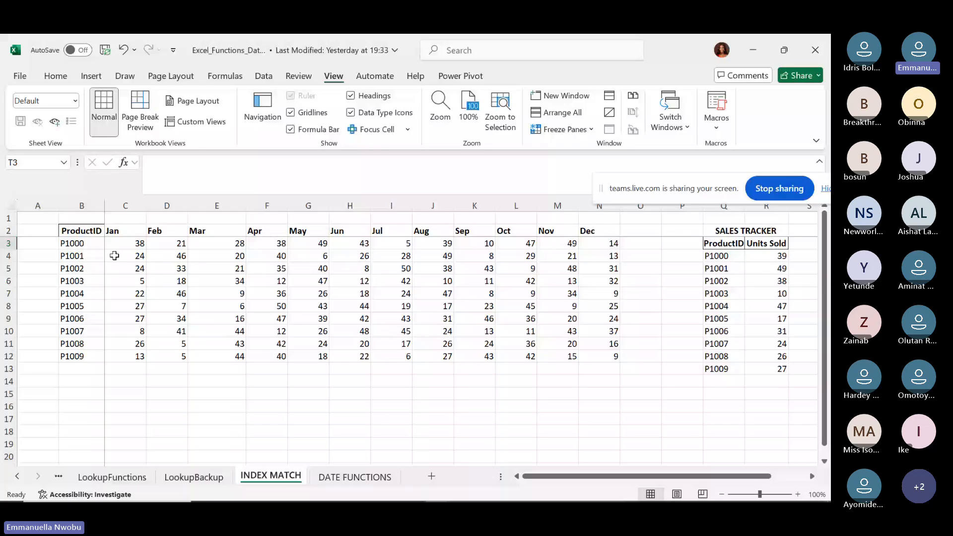
Enter a trial =SUM(C3:C12) January total in C13, then delete it.
click(129, 367)
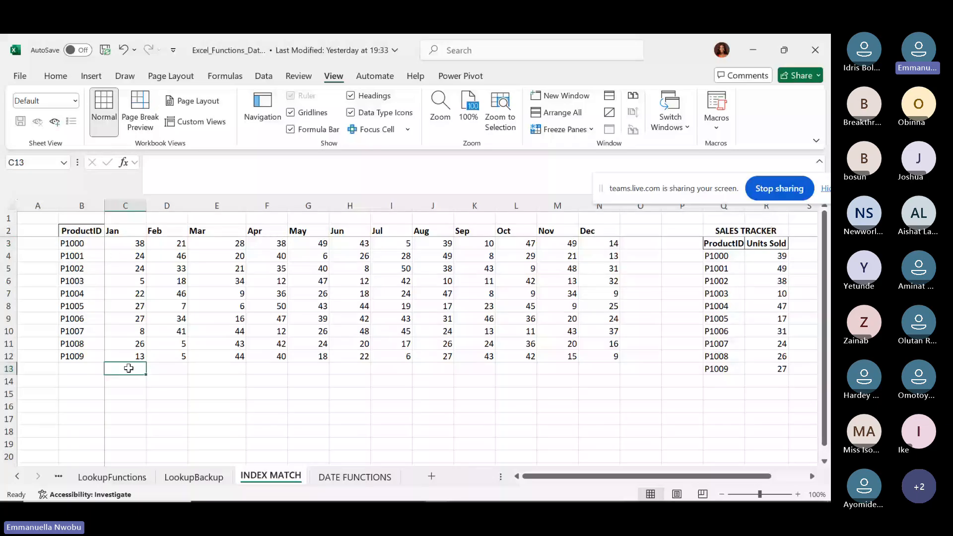
text(=SUM)
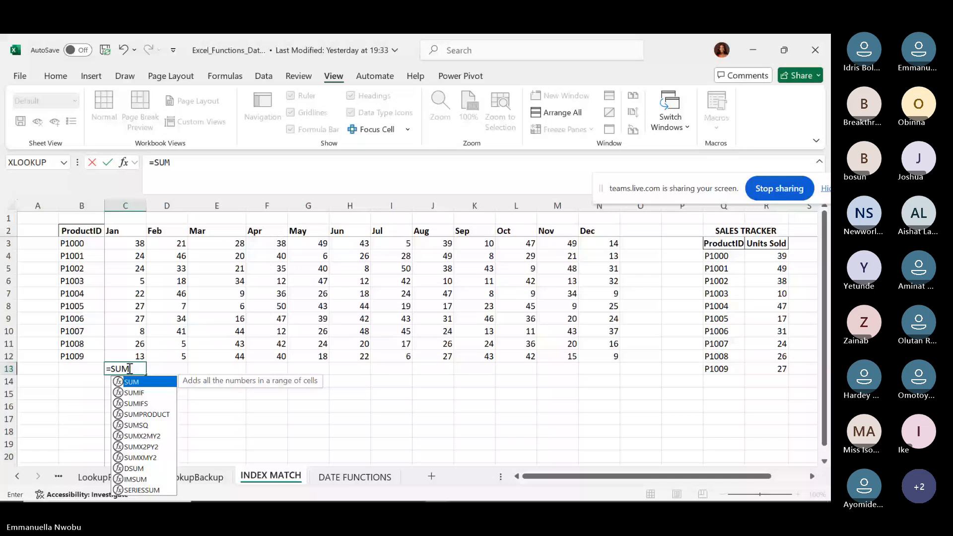
text(()
key(Up)
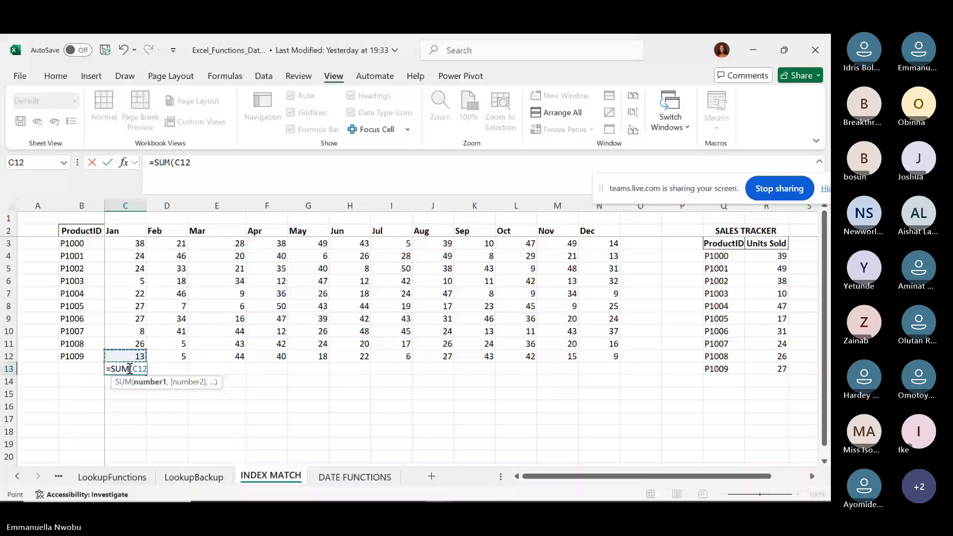
key(shift+Up)
key(shift+Up)
key(shift+Up)
key(shift+Up)
key(shift+Up)
key(shift+Up)
key(shift+Up)
key(shift+Up)
key(shift+Up)
key(shift+Up)
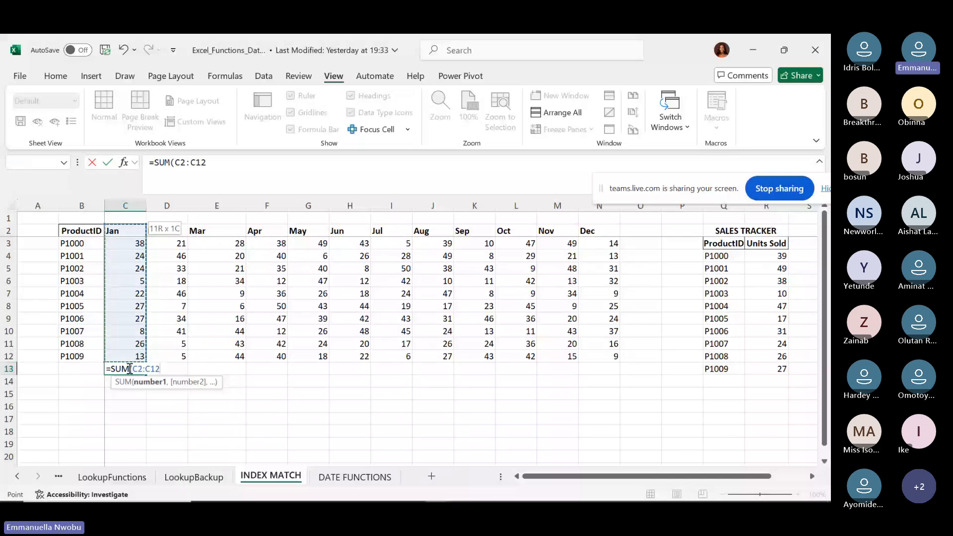
key(shift+Down)
key(Return)
click(129, 368)
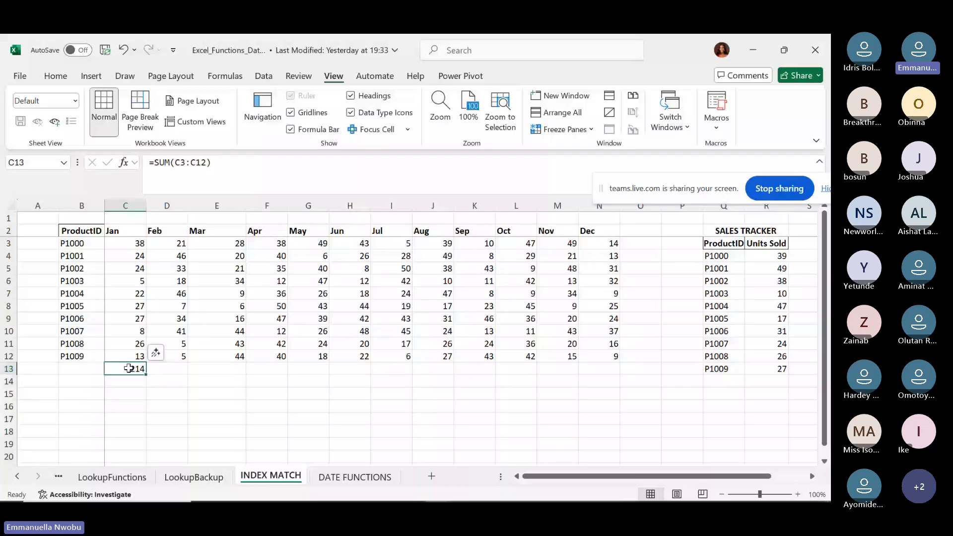
key(Delete)
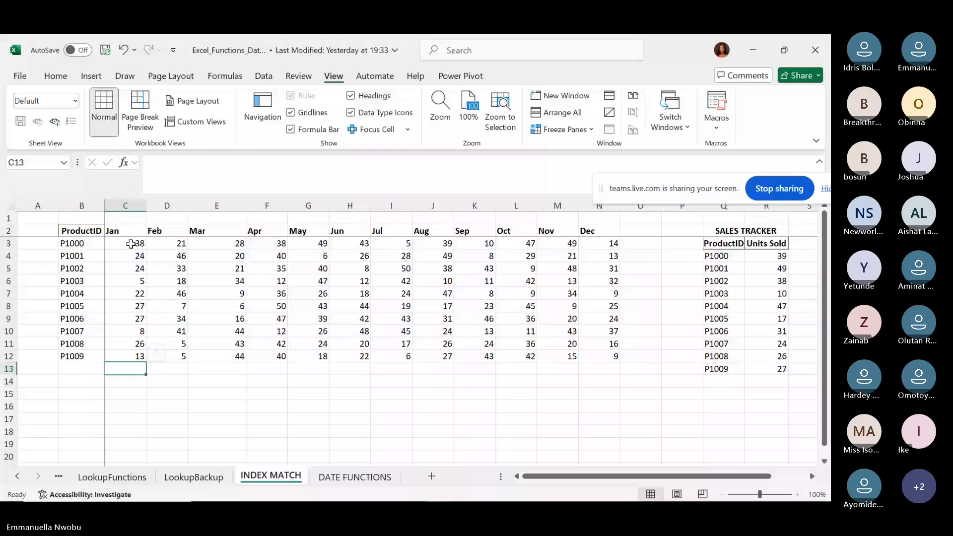
Select C3:O13 and AutoSum to fill row 13 monthly and column O product totals.
drag(131, 244, 625, 367)
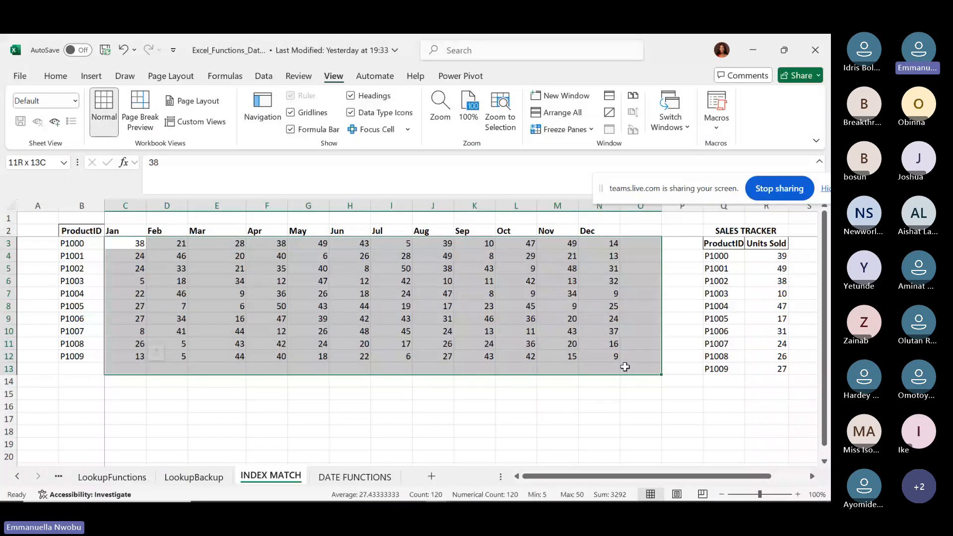
drag(625, 367, 625, 366)
click(122, 242)
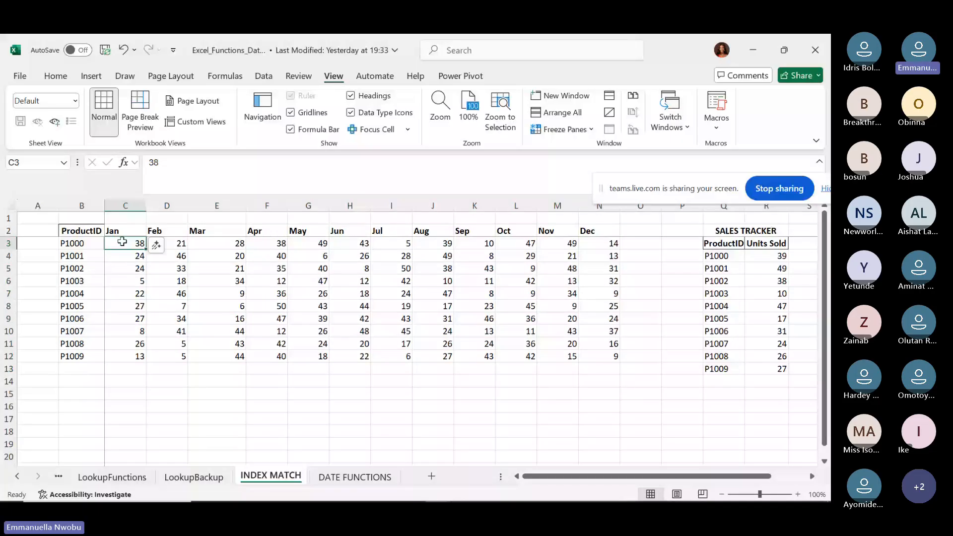
drag(121, 242, 623, 367)
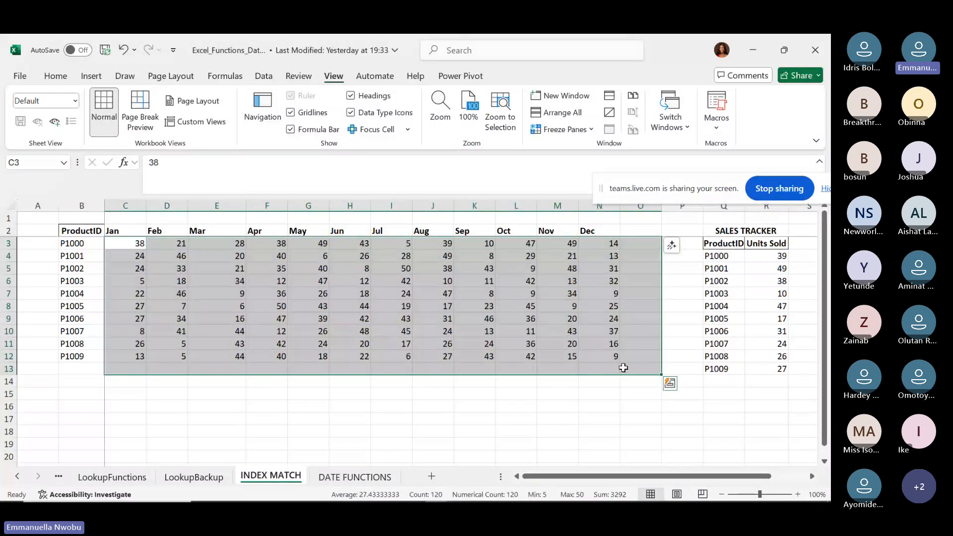
key(alt+=)
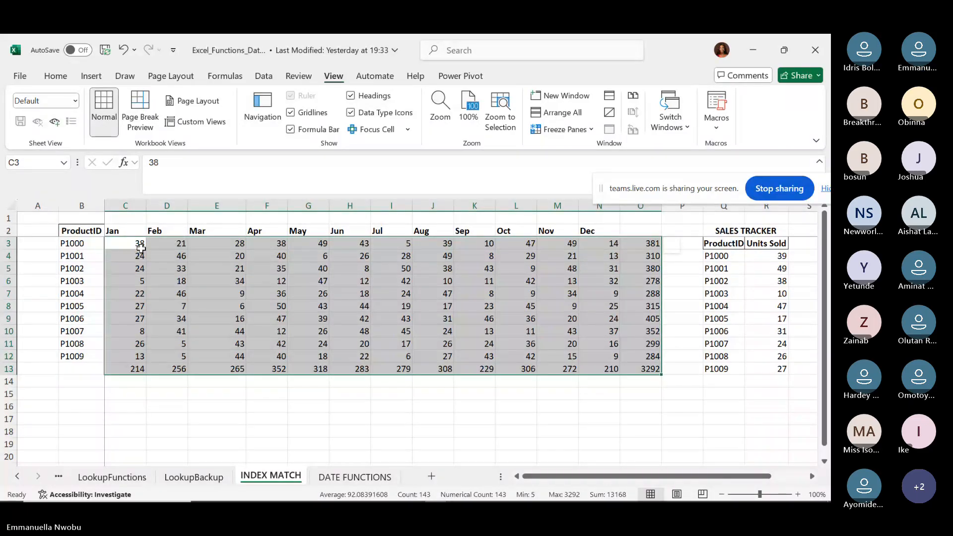
Select P1000's twelve monthly figures in row 3.
click(141, 244)
key(ctrl+shift+Right)
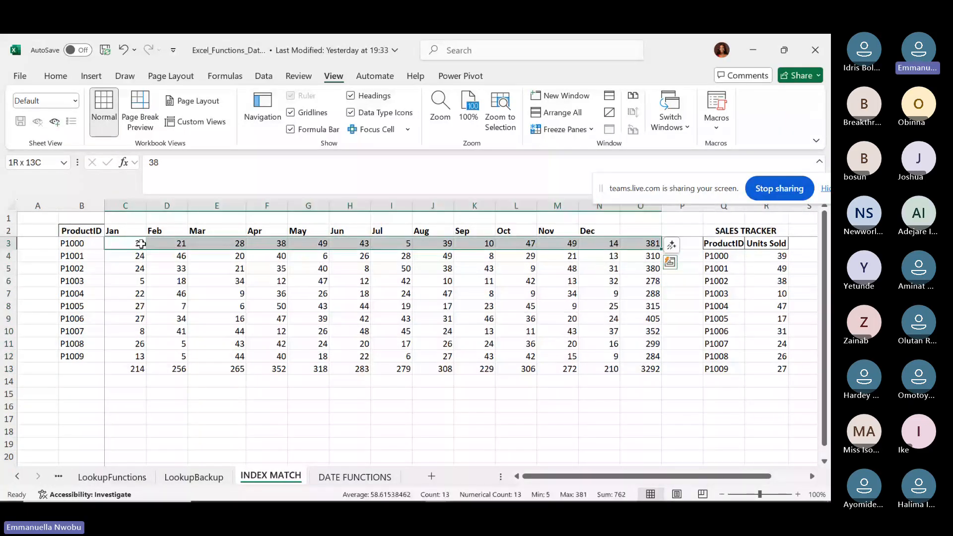
key(shift+Left)
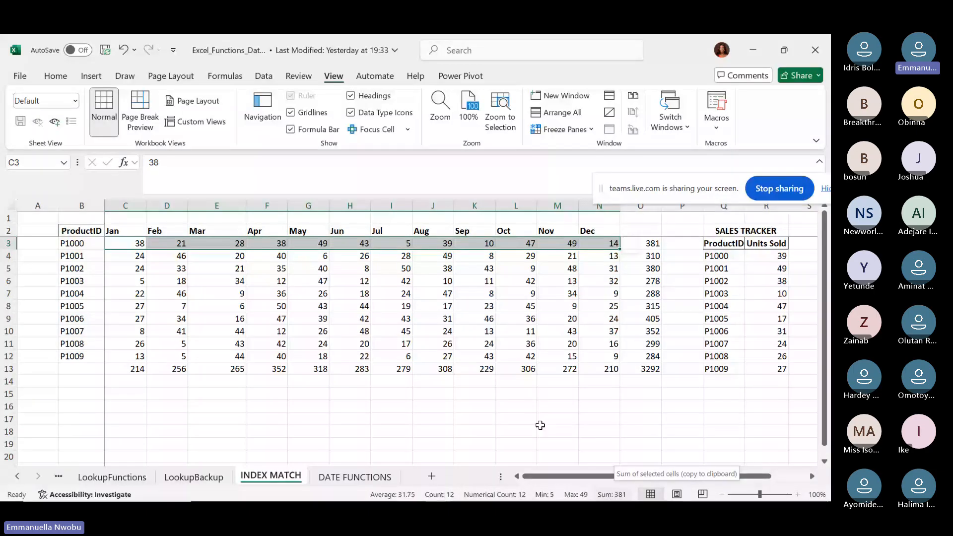
click(129, 242)
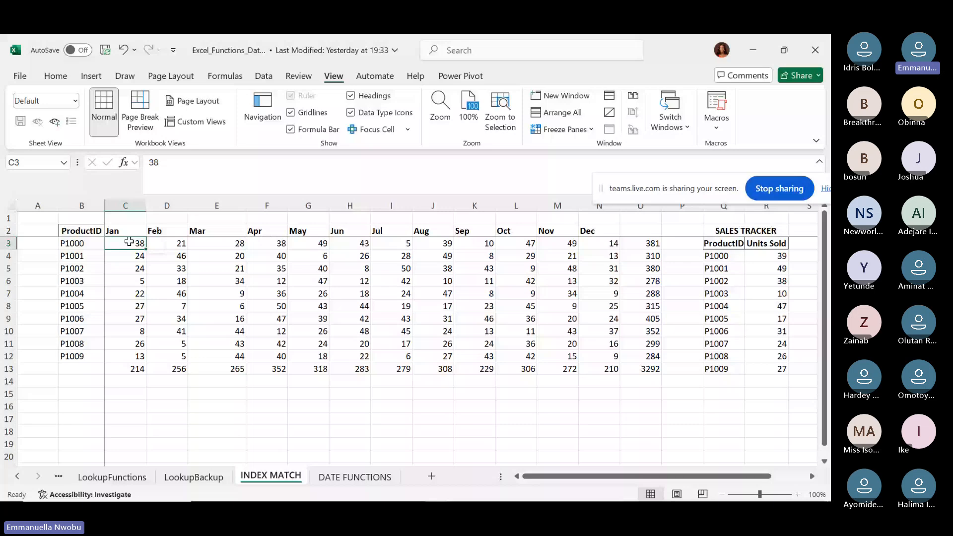
drag(130, 242, 141, 355)
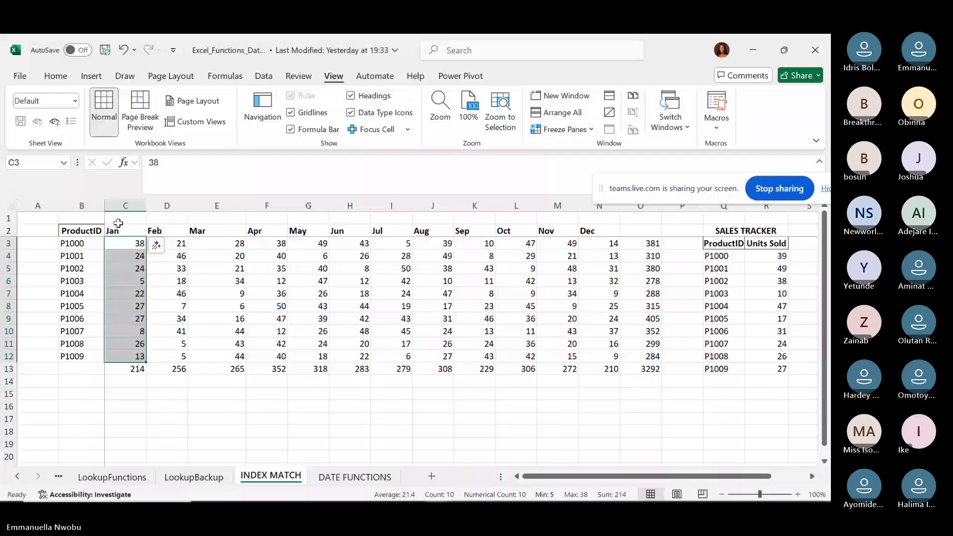
click(130, 244)
drag(129, 244, 623, 371)
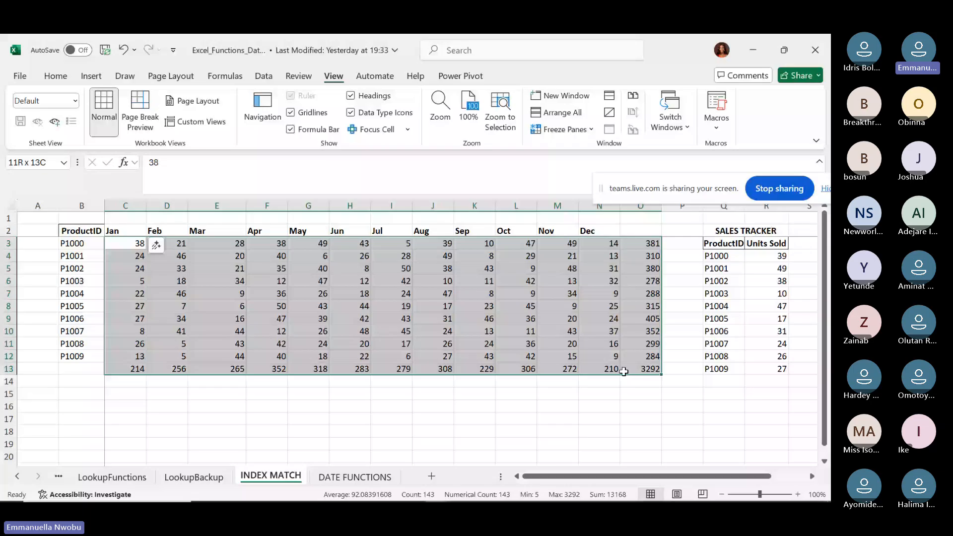
drag(624, 371, 624, 372)
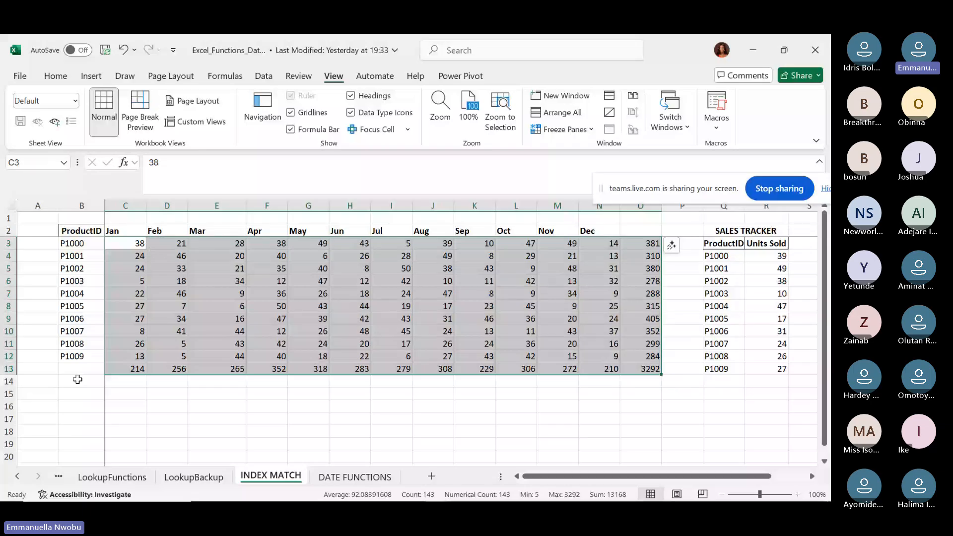
click(129, 369)
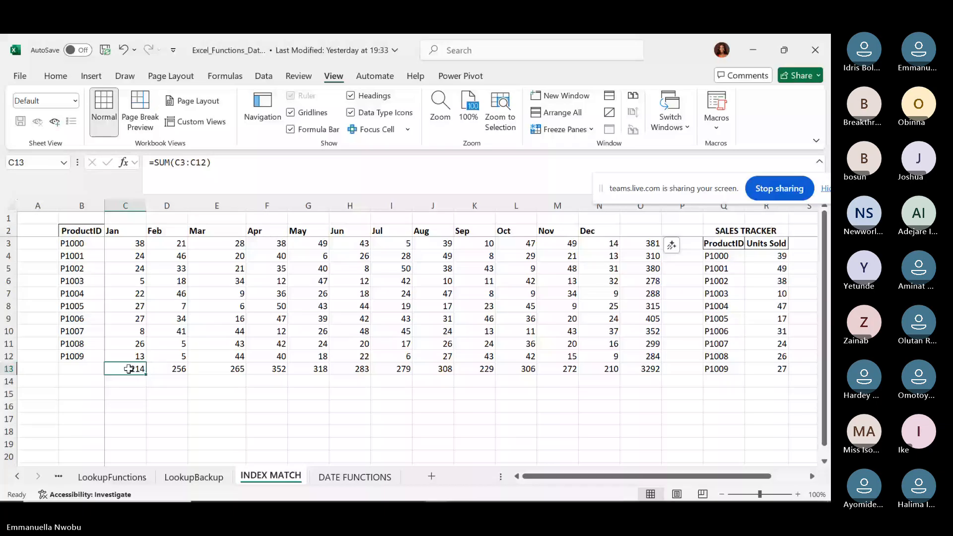
key(ctrl+shift+Right)
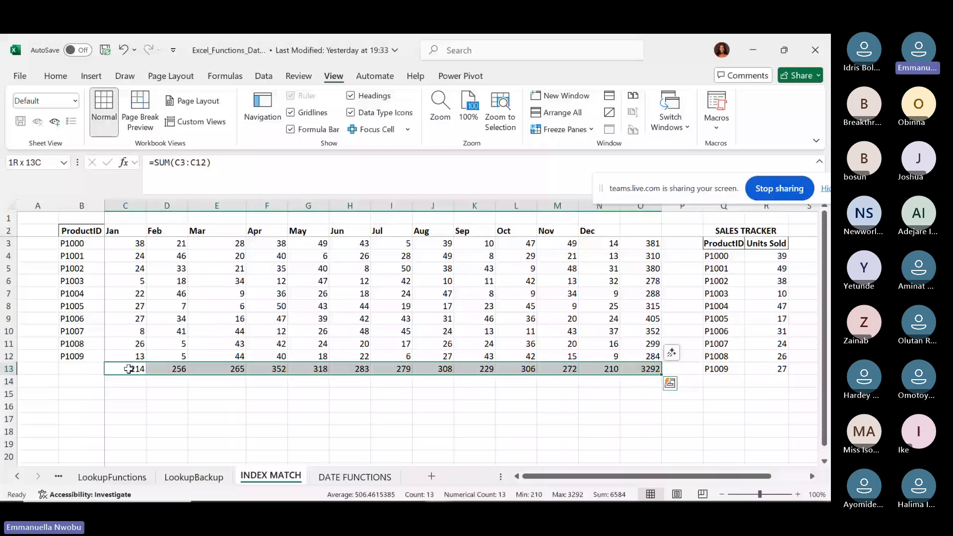
key(shift+Left)
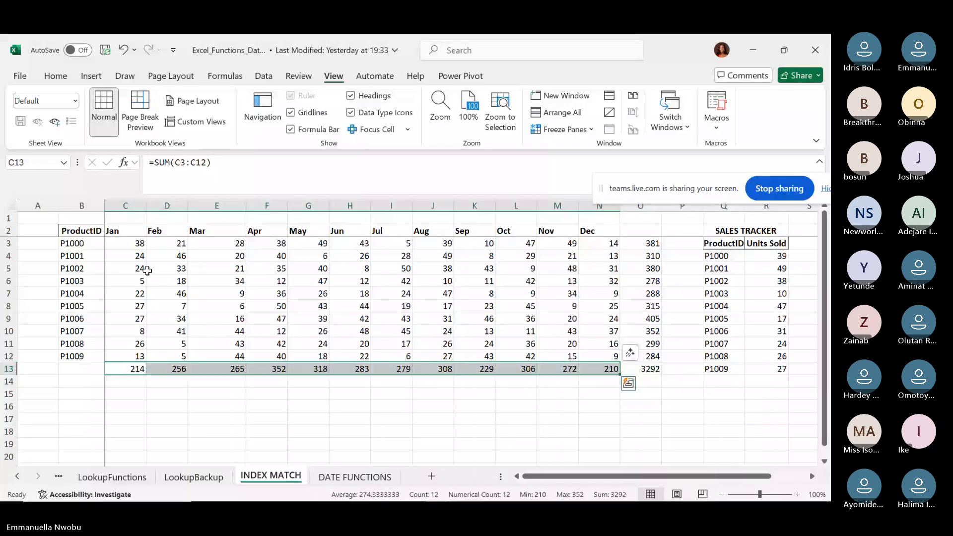
click(55, 75)
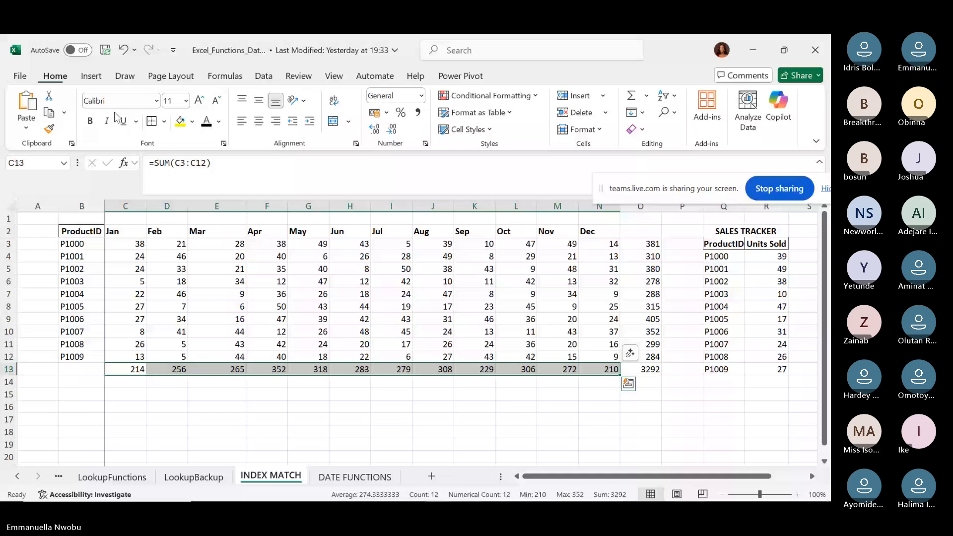
Bold the monthly totals in row 13 and the product totals in O3:O13.
click(90, 121)
click(647, 249)
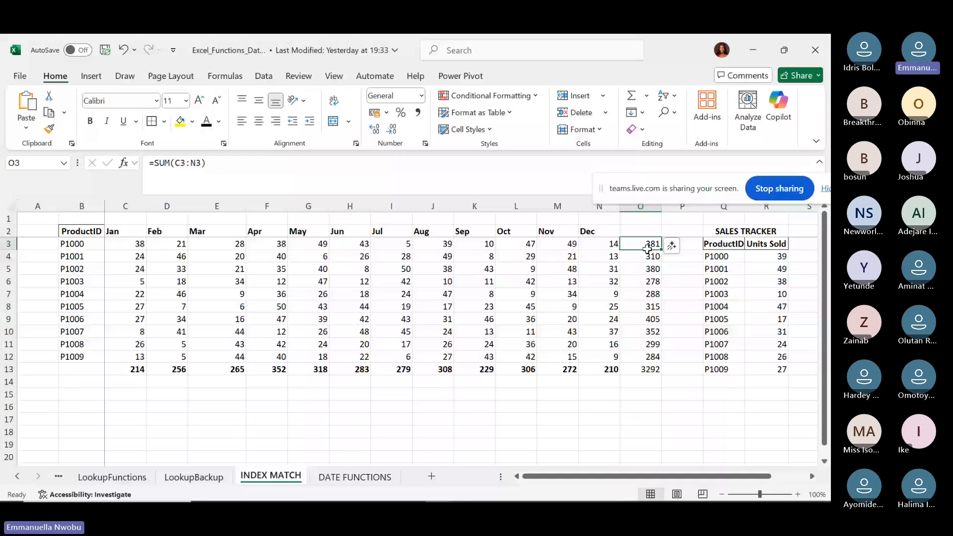
drag(648, 249, 645, 370)
click(90, 121)
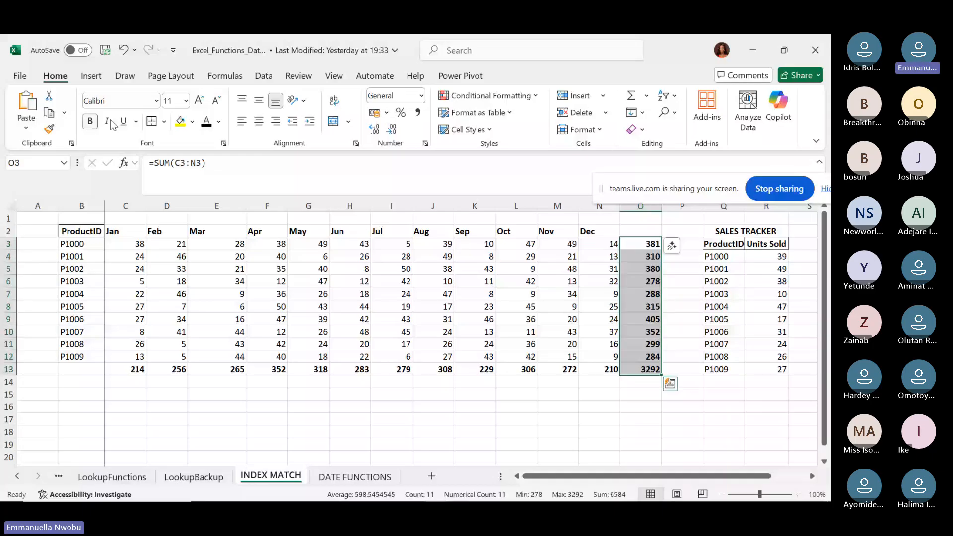
Check the grand total and January total formulas across the row 13 totals.
click(646, 371)
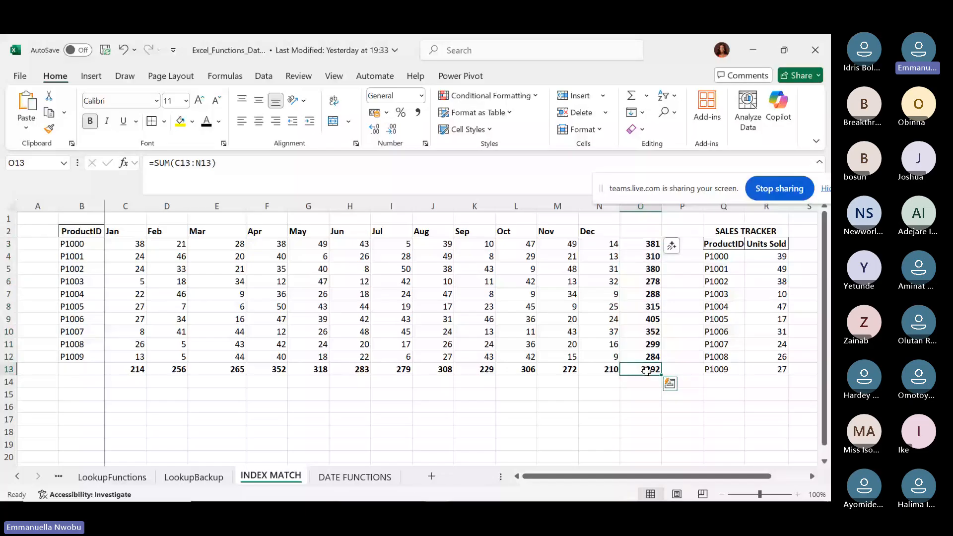
click(129, 369)
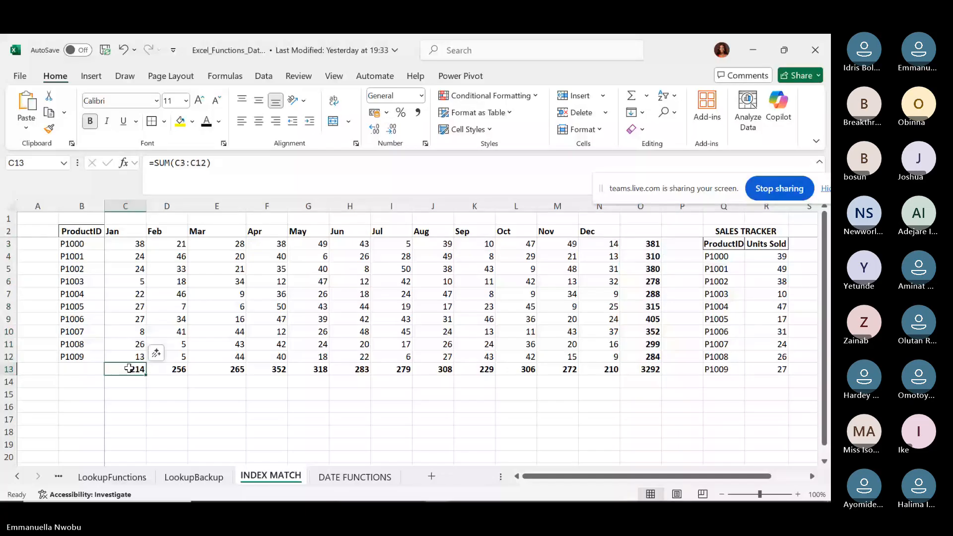
key(ctrl+shift+Right)
key(ctrl+shift+Right)
key(shift+Left)
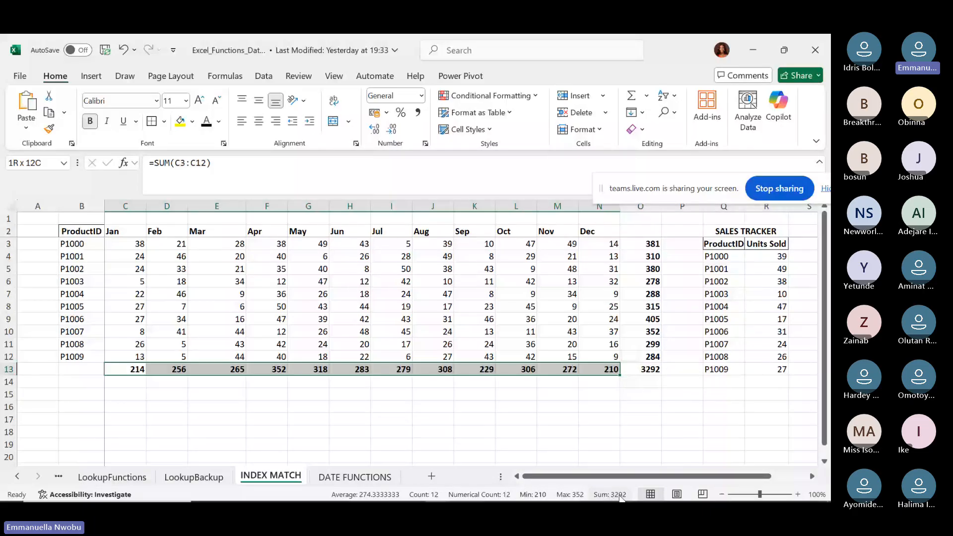
key(ctrl+Right)
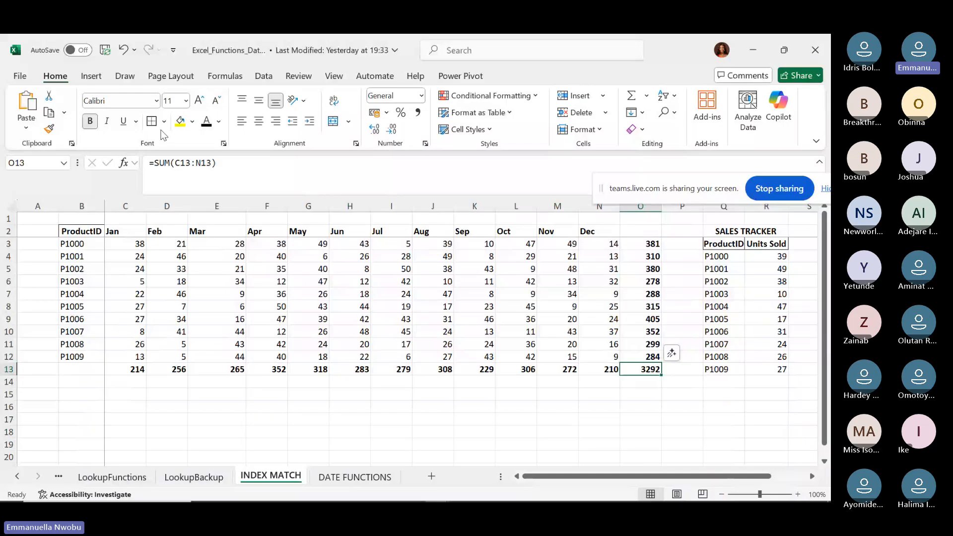
Apply Outside Borders to the 3292 grand total in O13 and review O3:O12.
click(164, 122)
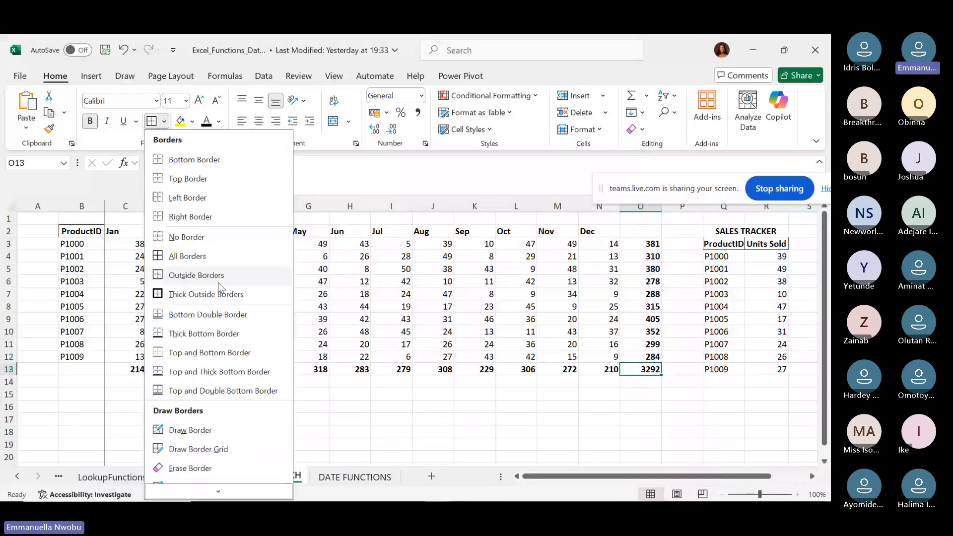
click(218, 283)
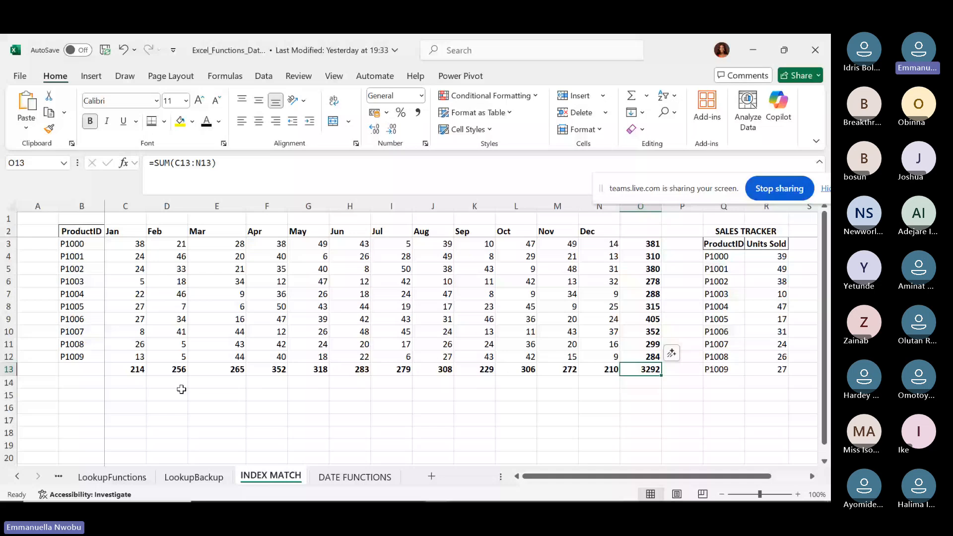
click(584, 406)
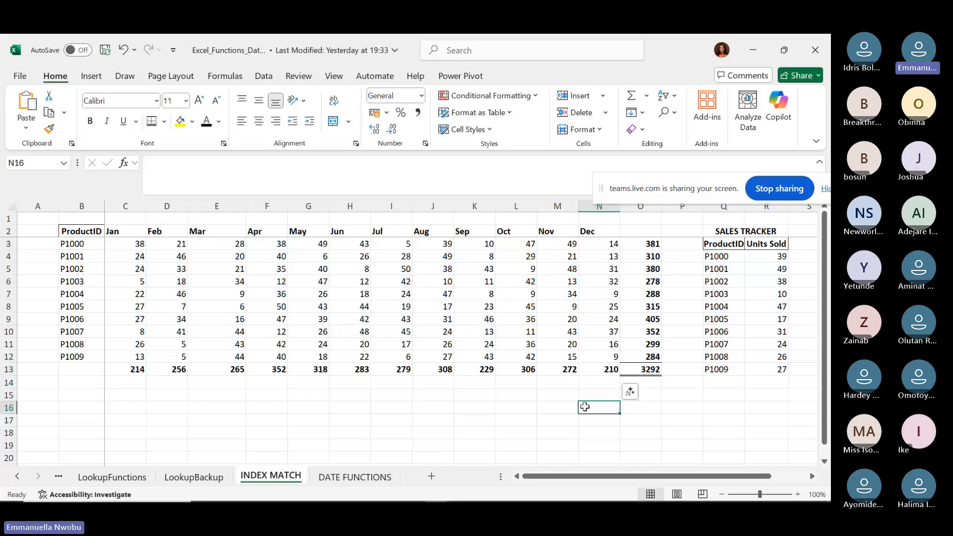
click(645, 355)
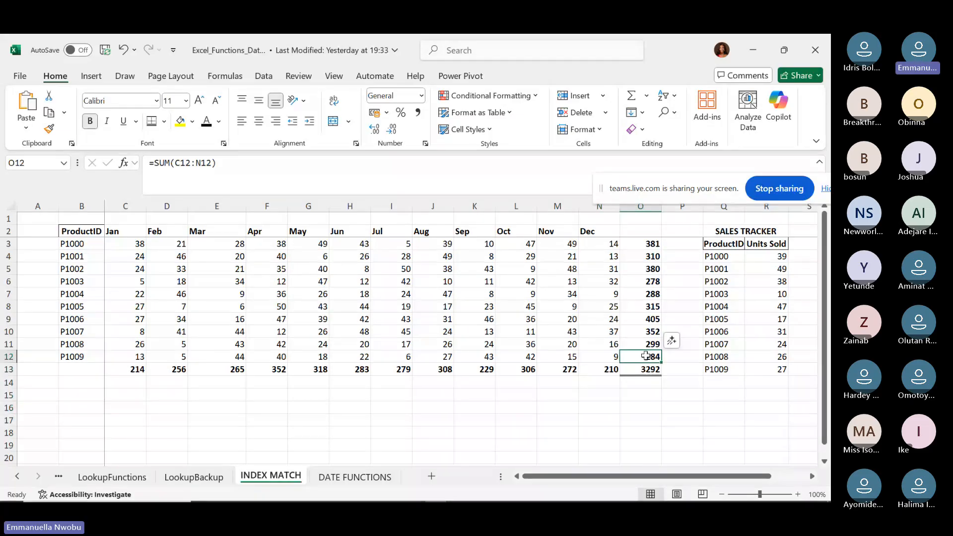
key(ctrl+shift+Up)
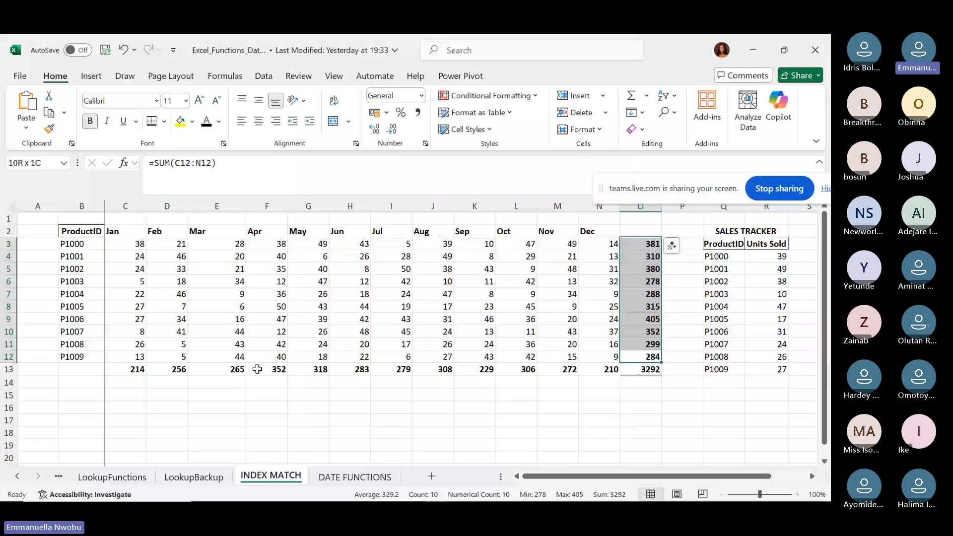
click(641, 372)
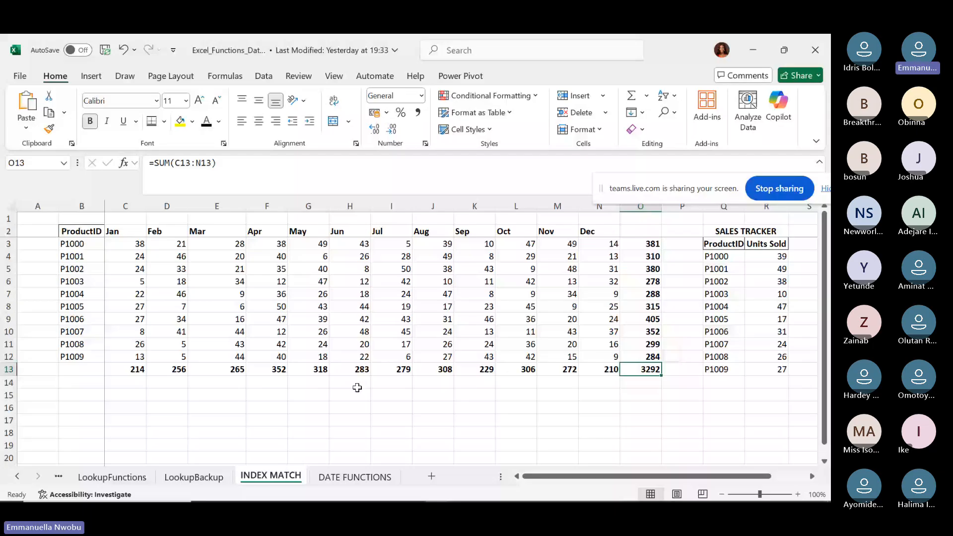
Copy product IDs P1000–P1009 from B3:B12 into D15:D24.
click(80, 246)
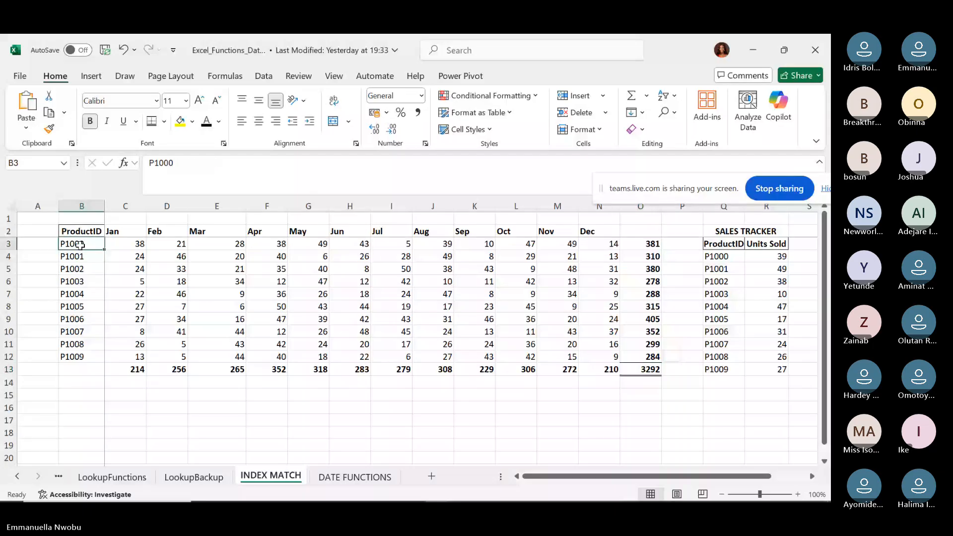
key(ctrl+shift+Down)
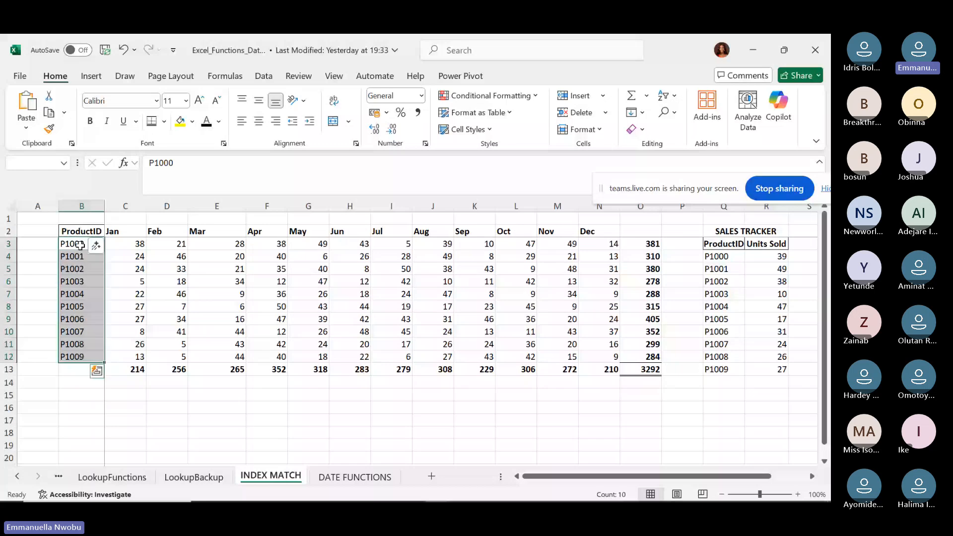
key(ctrl+c)
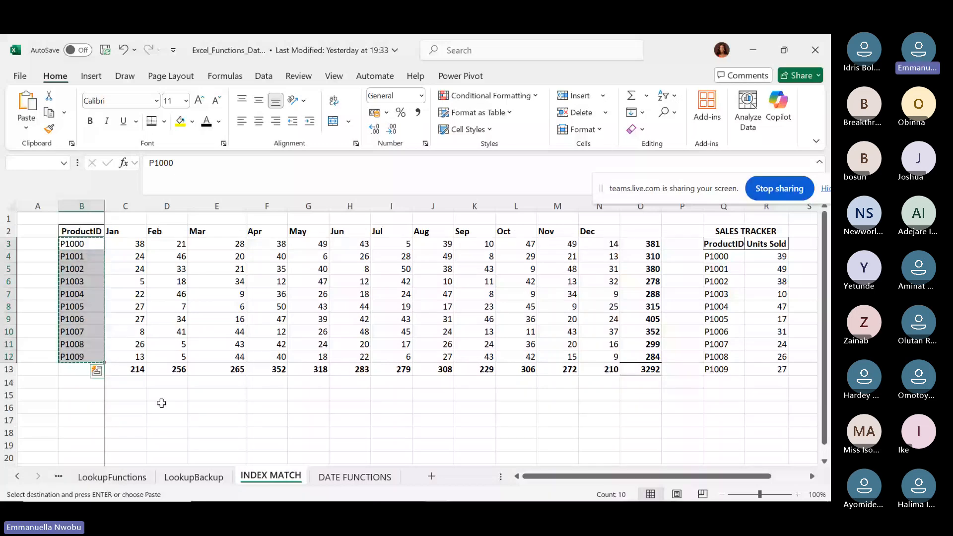
click(159, 397)
key(ctrl+v)
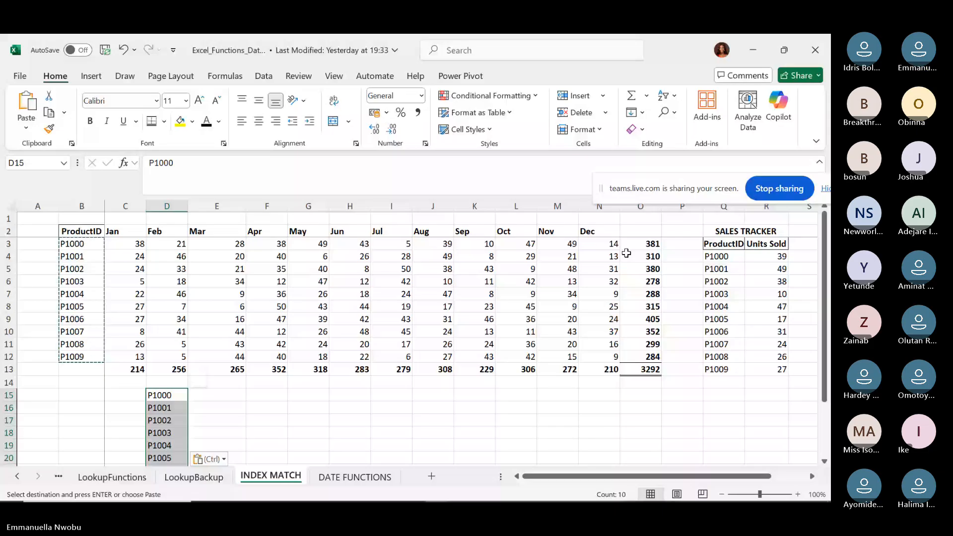
Type the heading TOTAL in O2 for the totals column.
click(640, 231)
text(TOT)
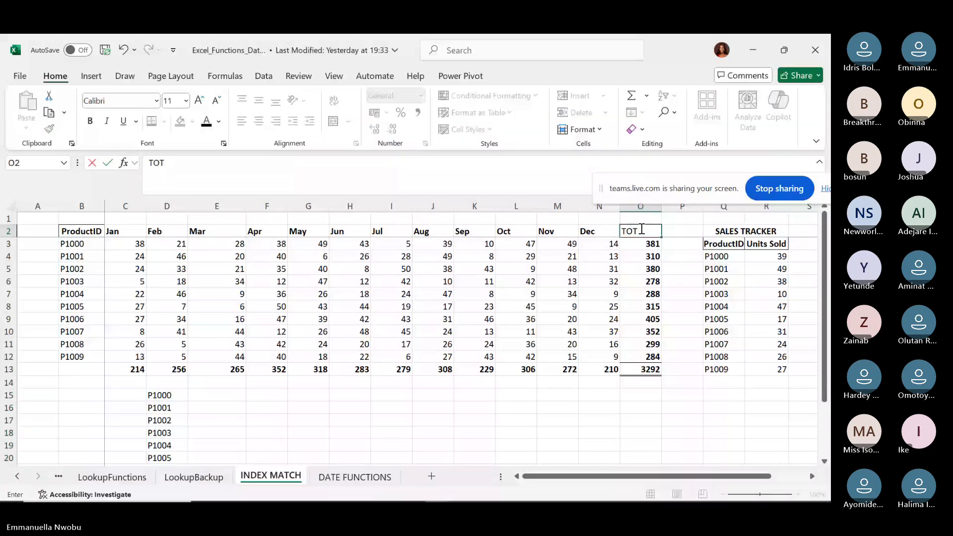
text(AL)
key(Return)
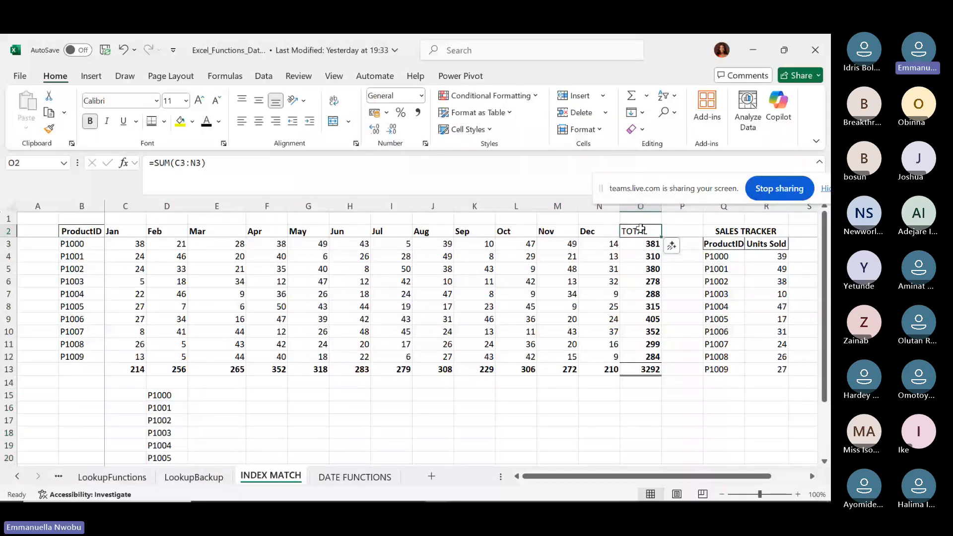
Label the totals row TOTAL in B13 and make it bold.
click(92, 369)
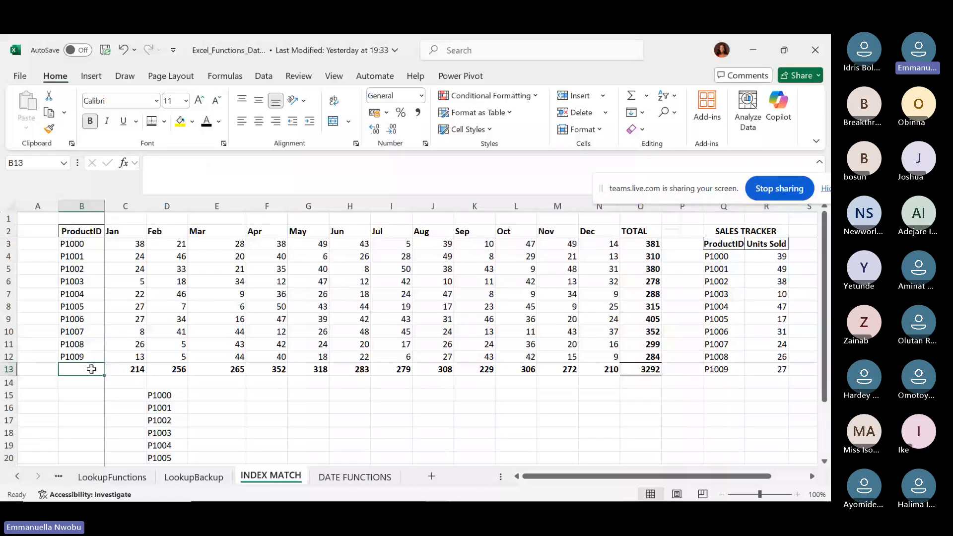
text(TOTO)
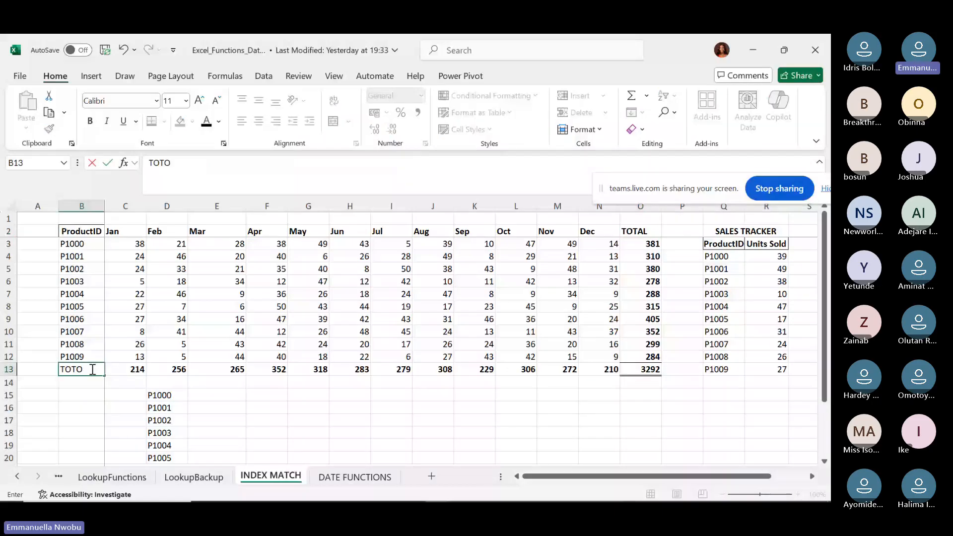
key(BackSpace)
text(AL)
key(ctrl+Return)
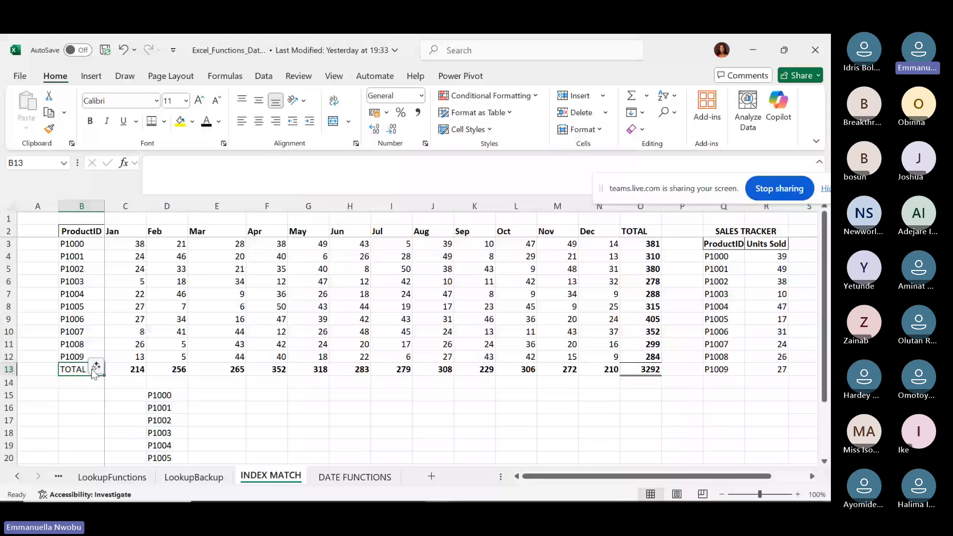
key(ctrl+b)
click(651, 243)
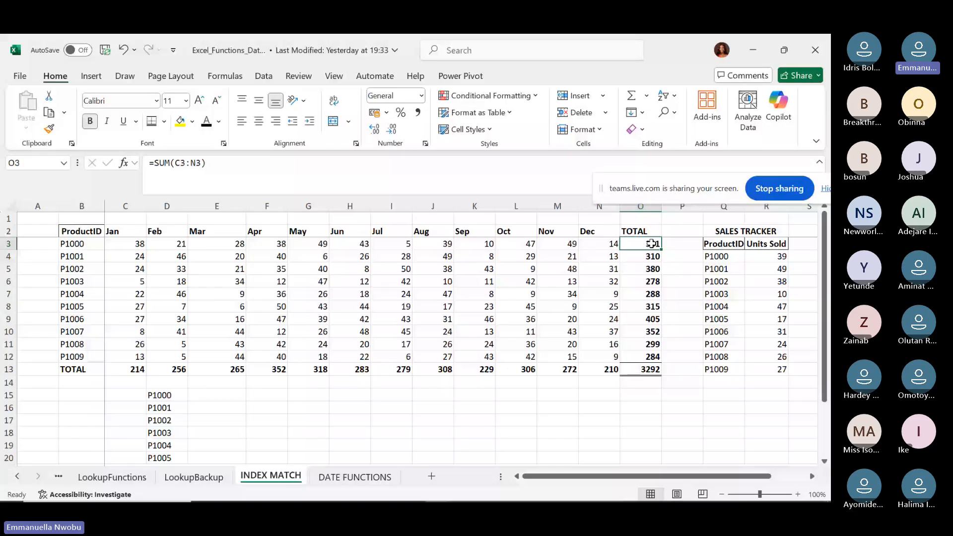
Copy product totals O3:O12 and paste them as values into E15:E24.
key(ctrl+shift+Down)
key(shift+Up)
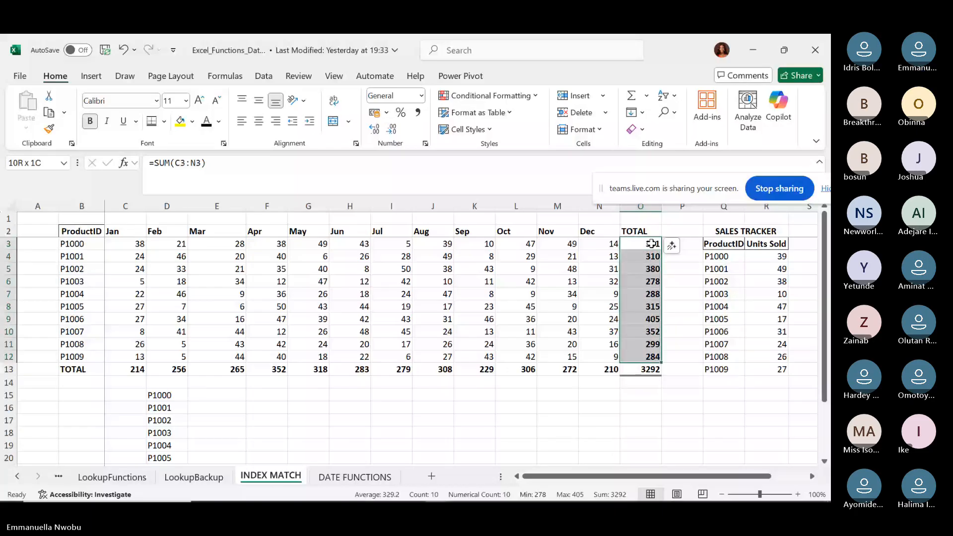
key(ctrl+c)
click(211, 394)
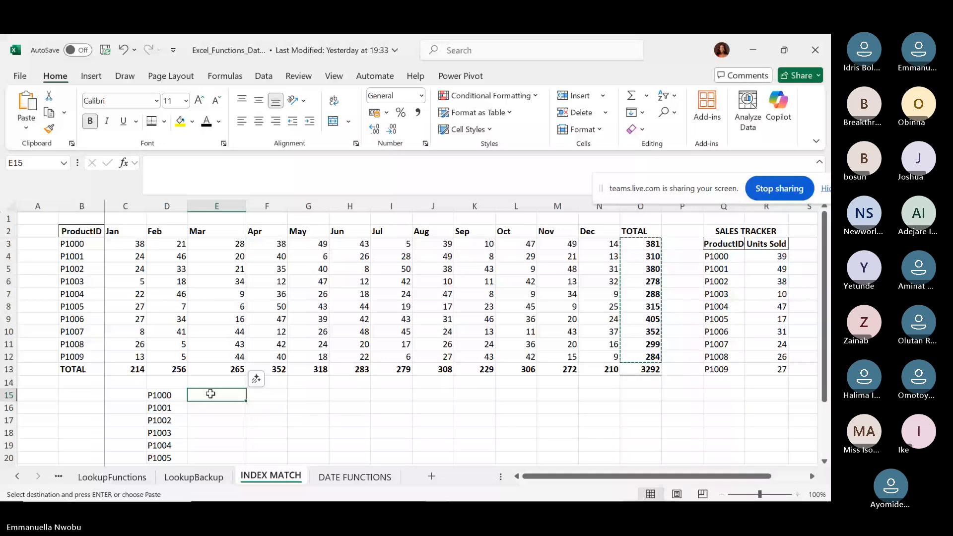
right_click(212, 396)
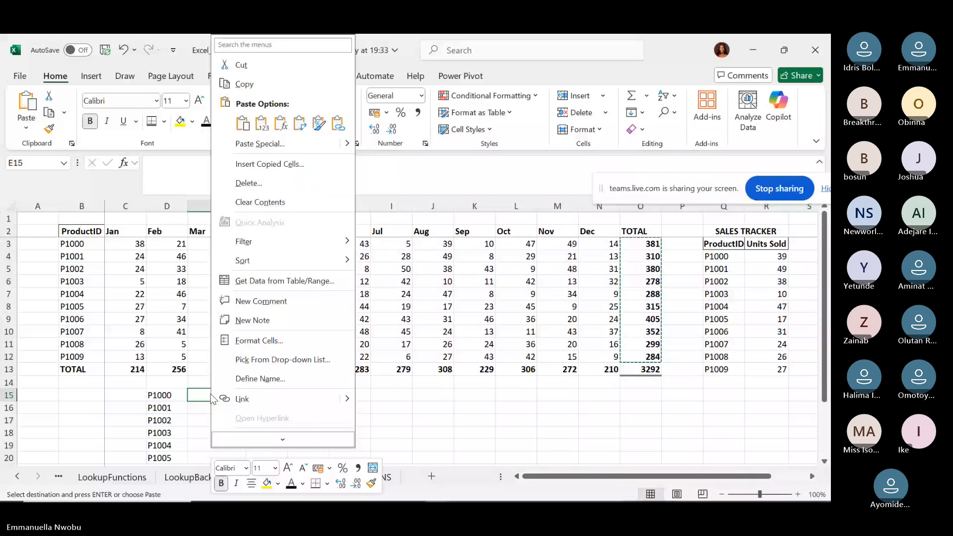
click(260, 127)
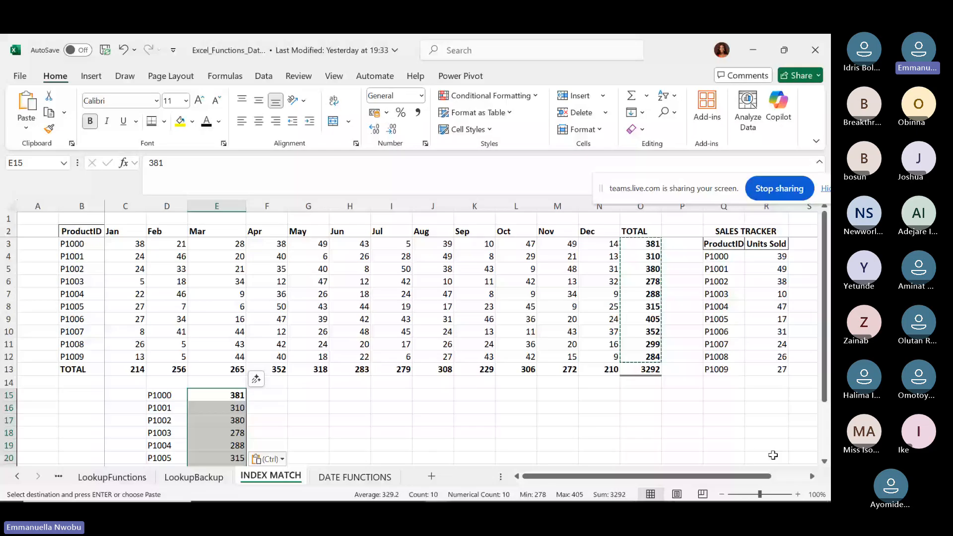
click(824, 462)
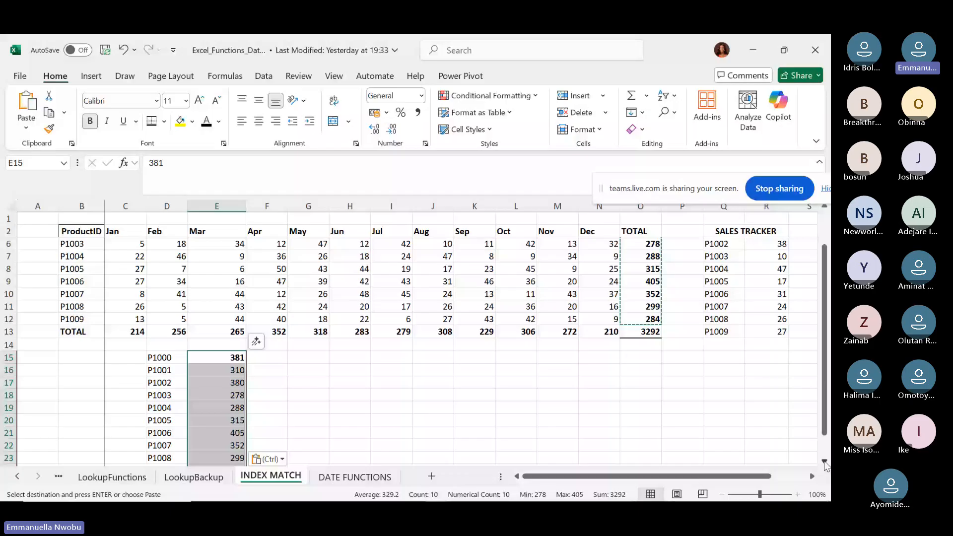
scroll(824, 462, down, 1)
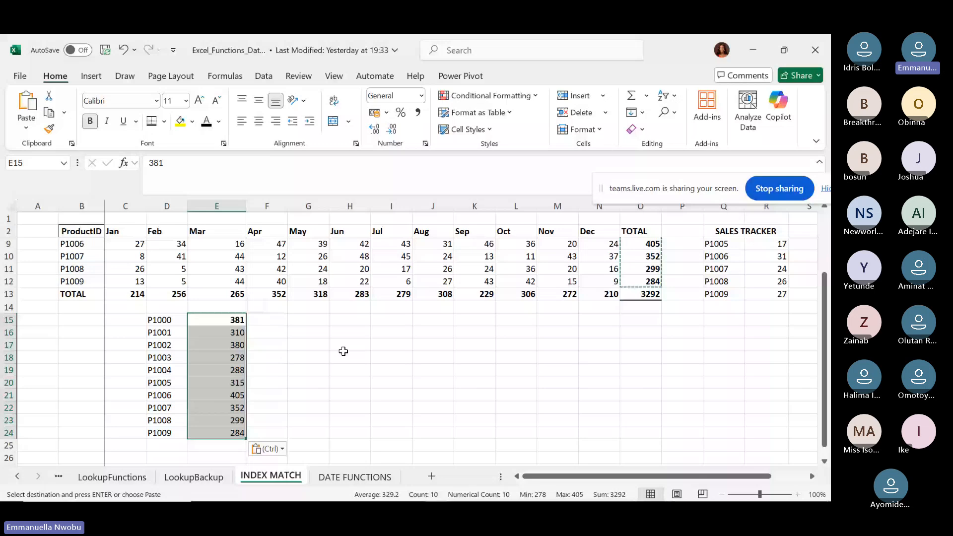
Enter 392 in G14, beneath the May total of 318.
click(316, 309)
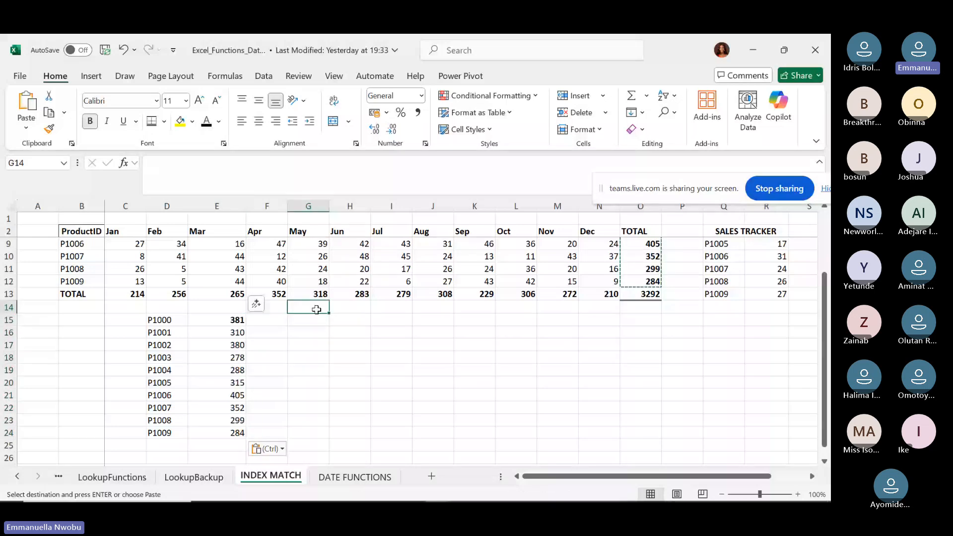
key(Return)
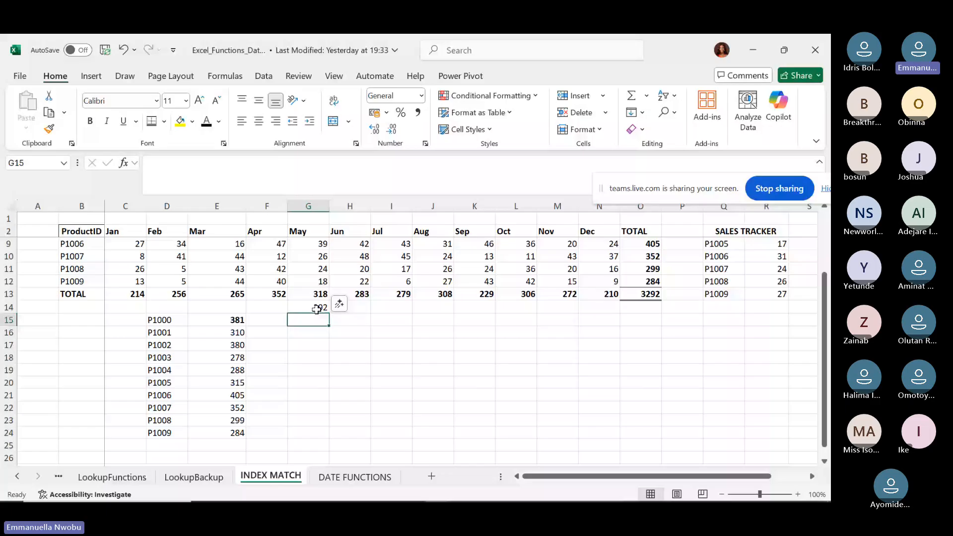
click(316, 310)
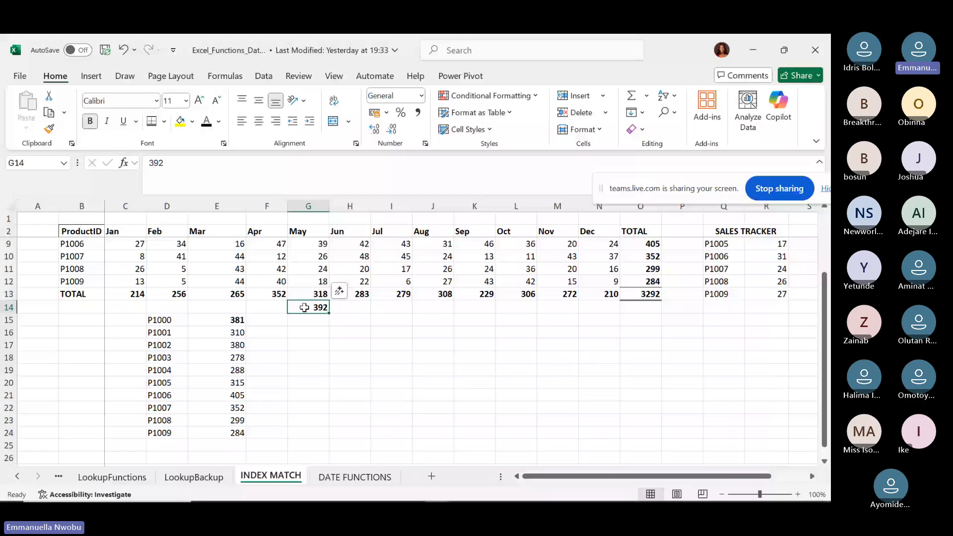
click(273, 320)
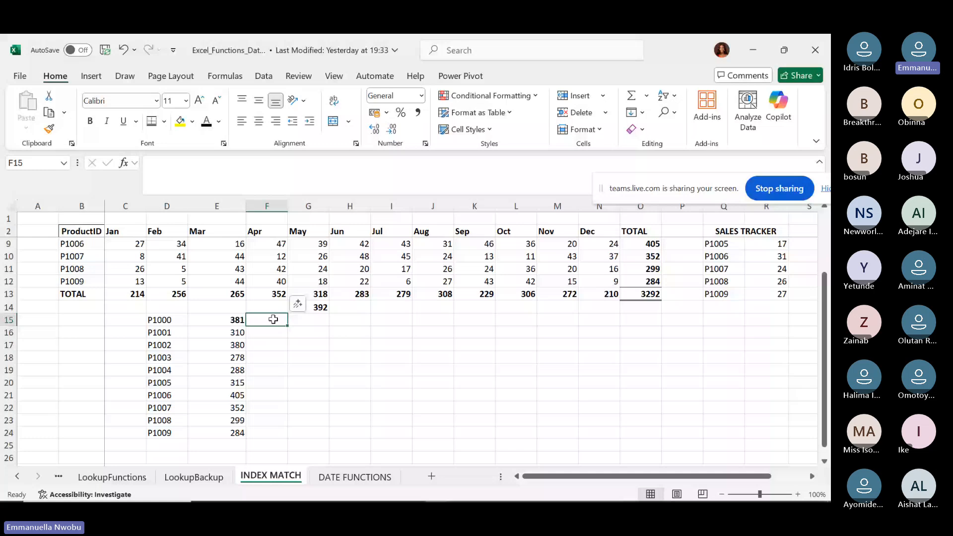
Type TRUE, FALSE, TRUE, FALSE into F15:F18 and select those four cells.
text(TRU)
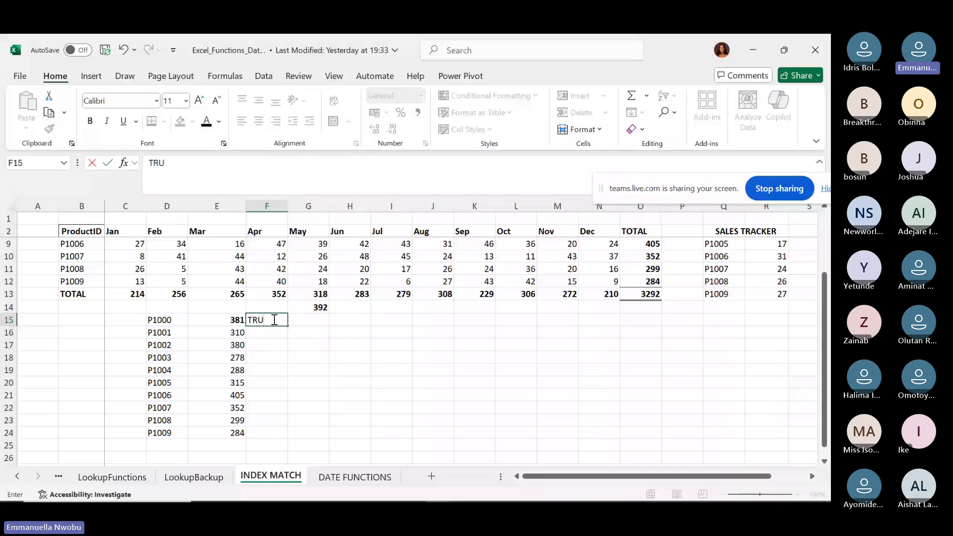
text(E)
key(Return)
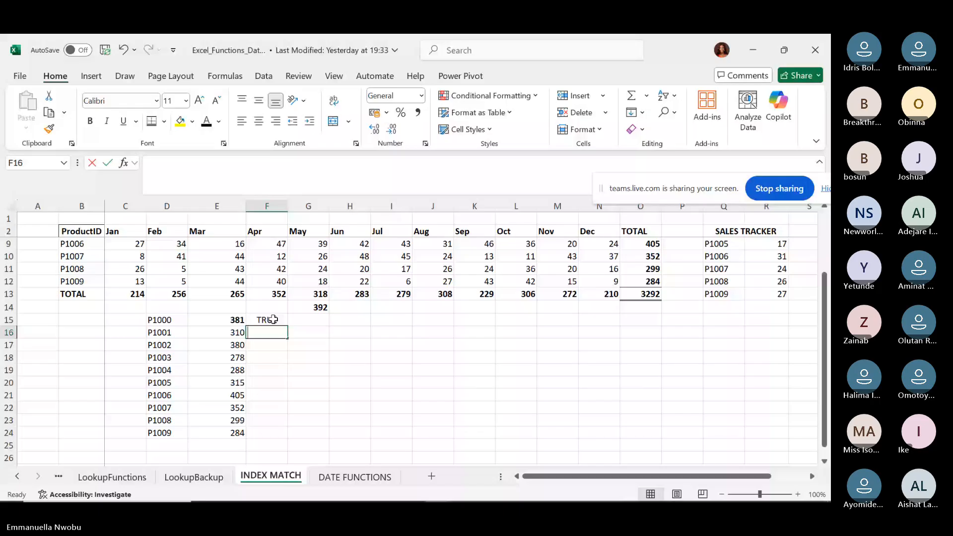
text(FALSE)
key(Return)
text(TRUE)
key(Return)
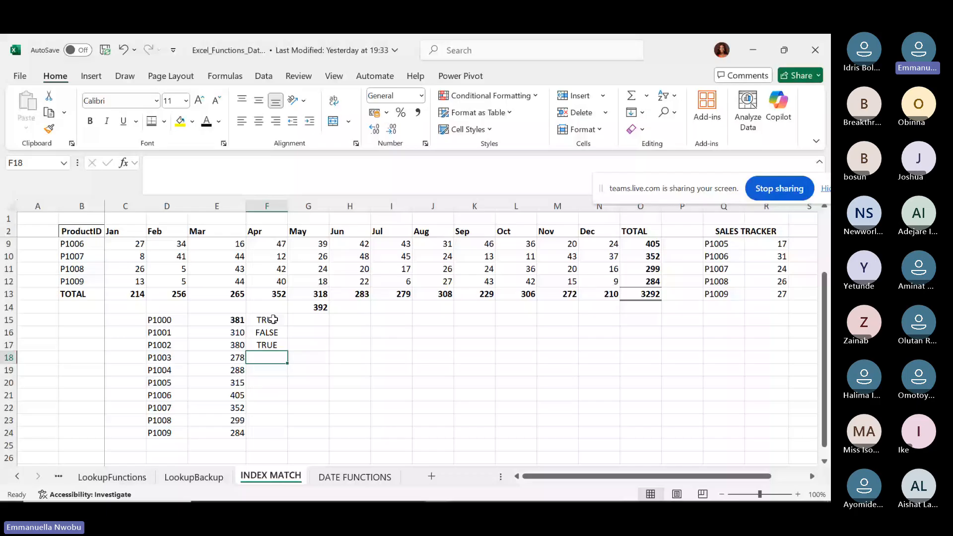
text(FALSE)
key(Up)
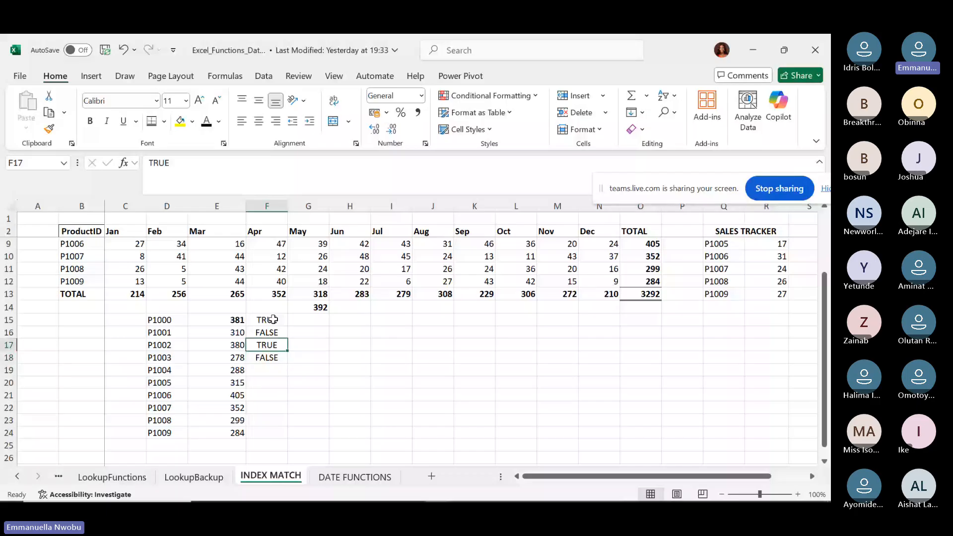
click(273, 320)
key(ctrl+shift+Down)
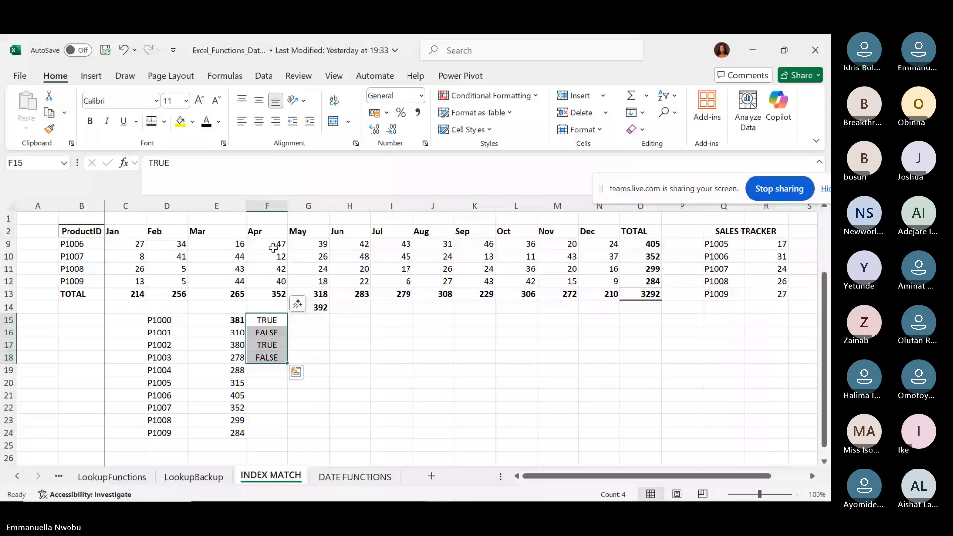
Insert checkboxes in F15:F18, tick F16 and F18 as a test, then untick all four.
click(91, 77)
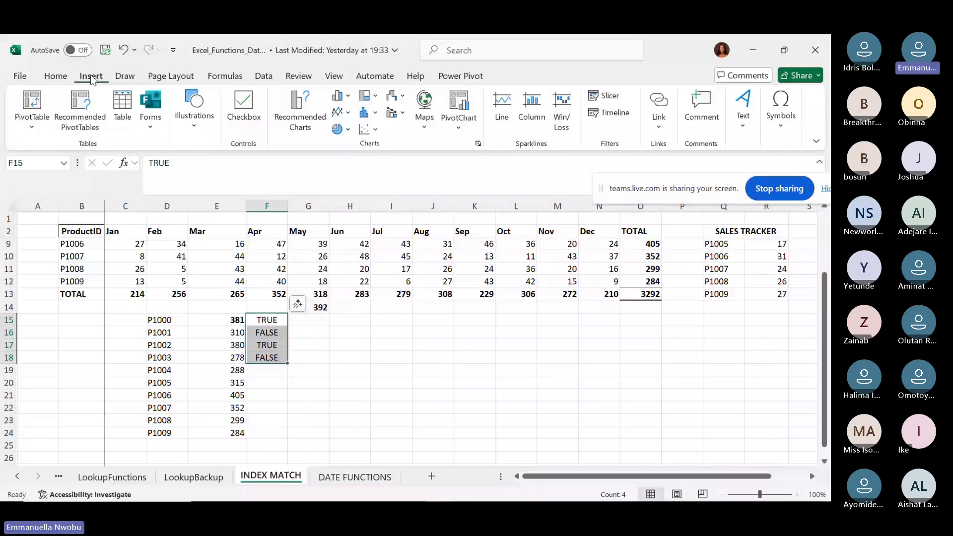
click(245, 116)
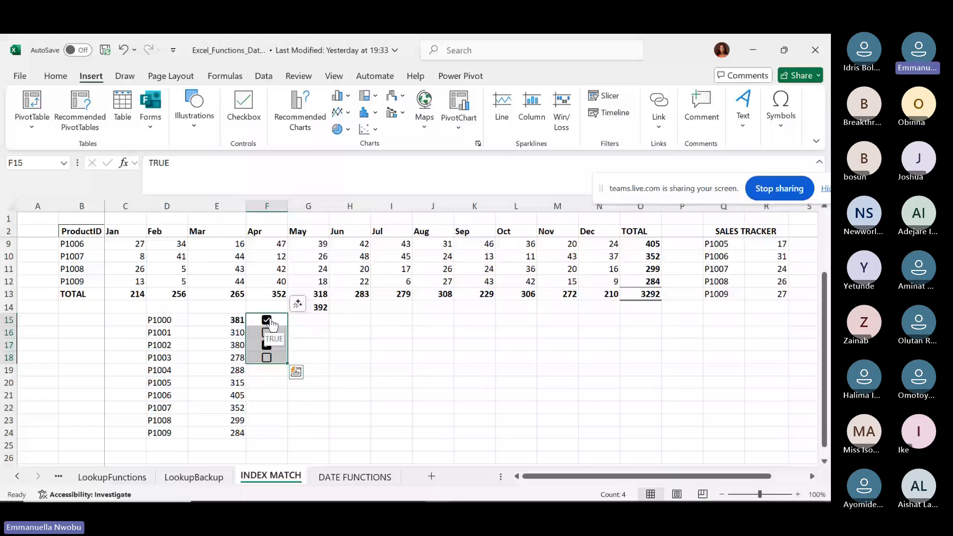
click(257, 346)
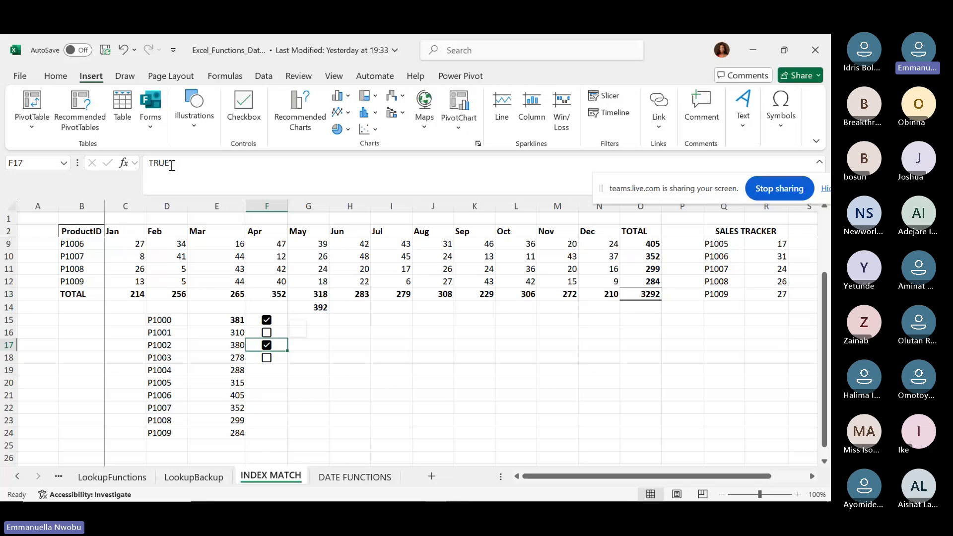
click(266, 356)
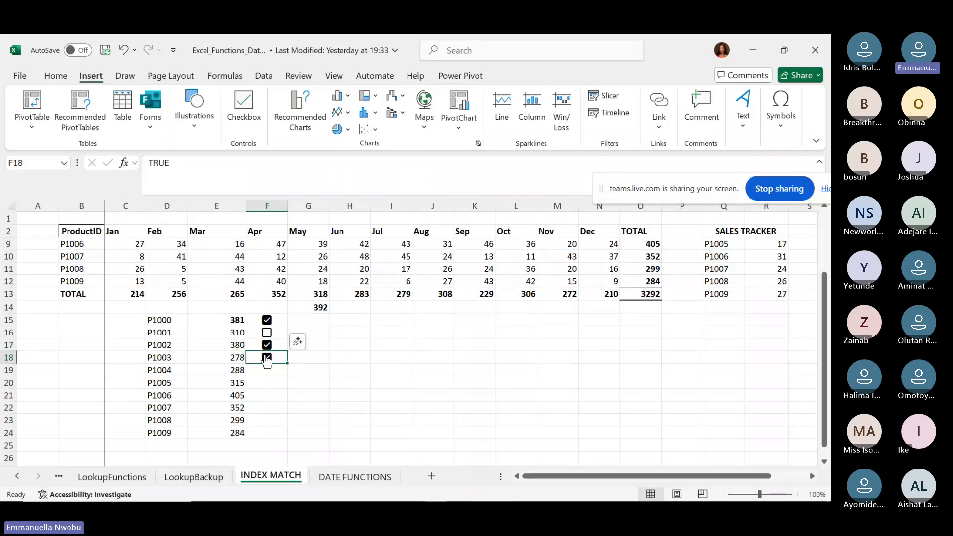
click(267, 357)
click(269, 336)
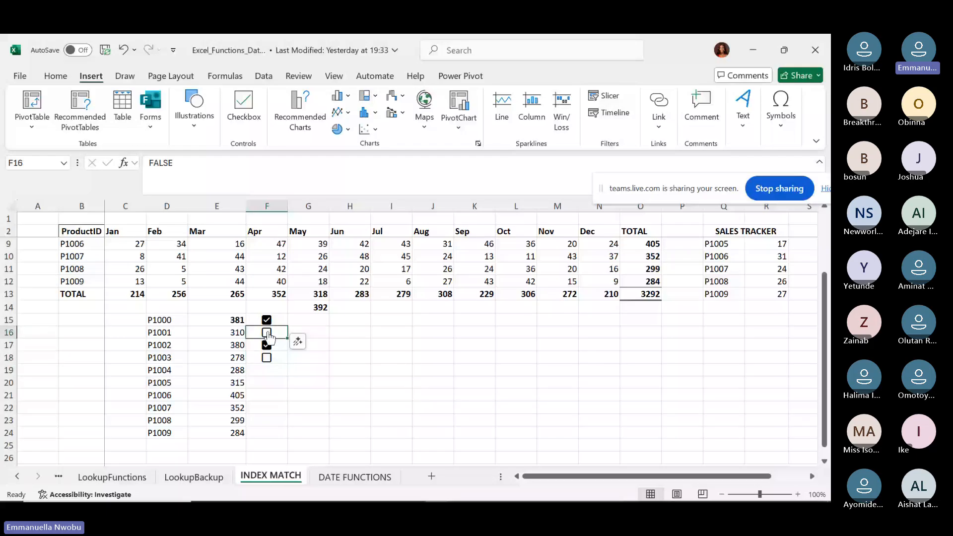
click(268, 336)
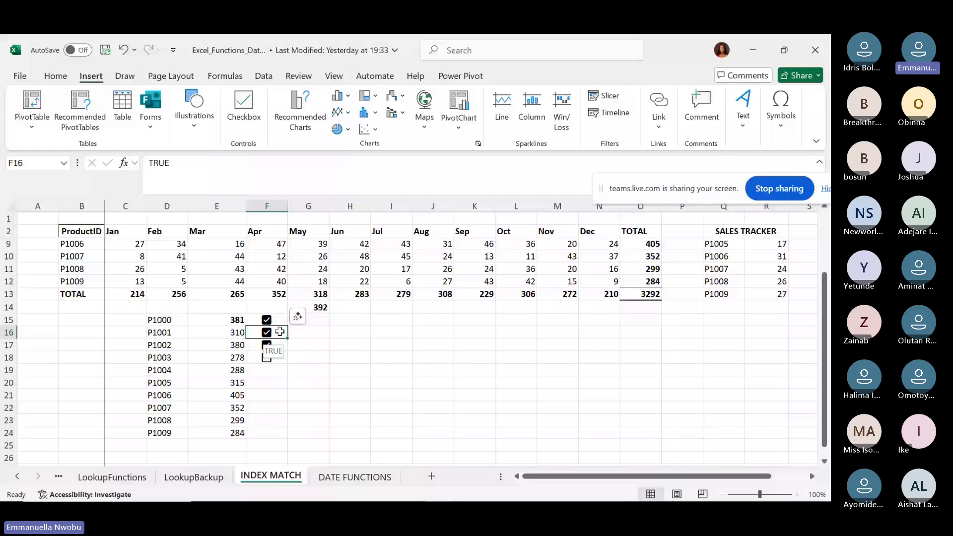
click(266, 362)
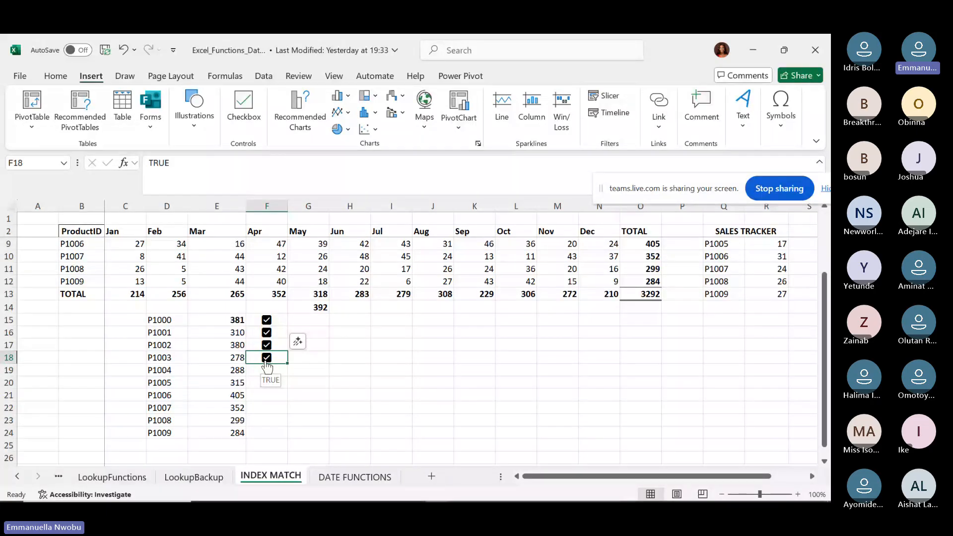
key(ctrl+shift+Up)
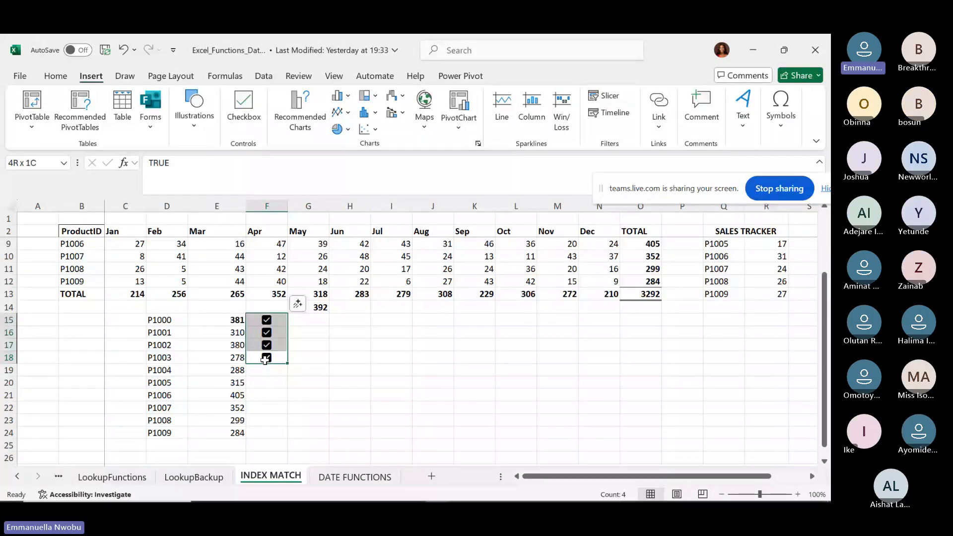
click(266, 357)
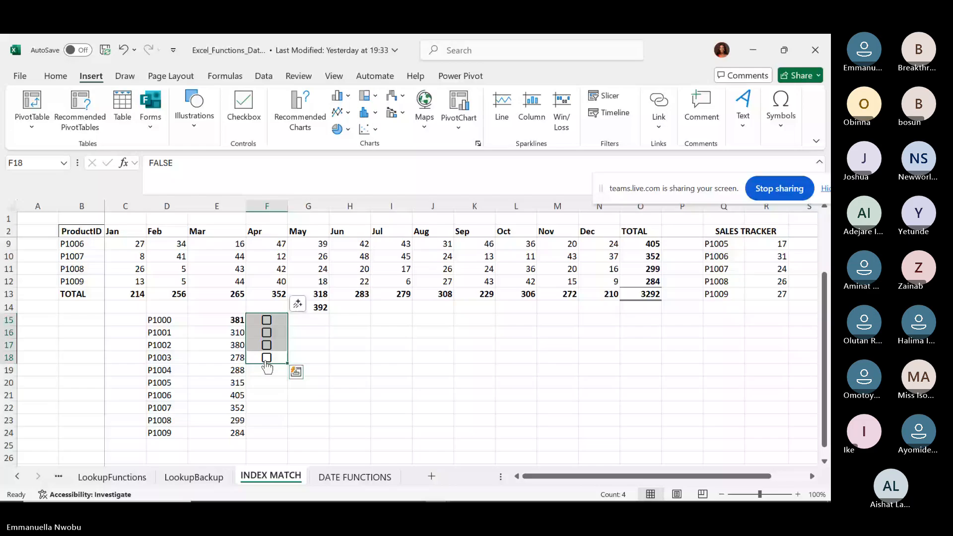
Use Clear All on F15:F18 to remove the checkboxes and their values.
click(59, 77)
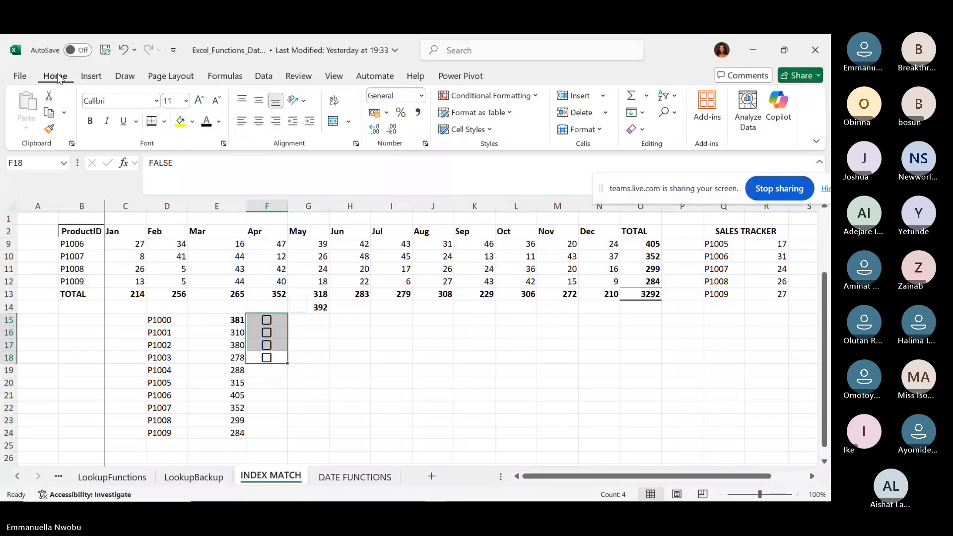
click(631, 130)
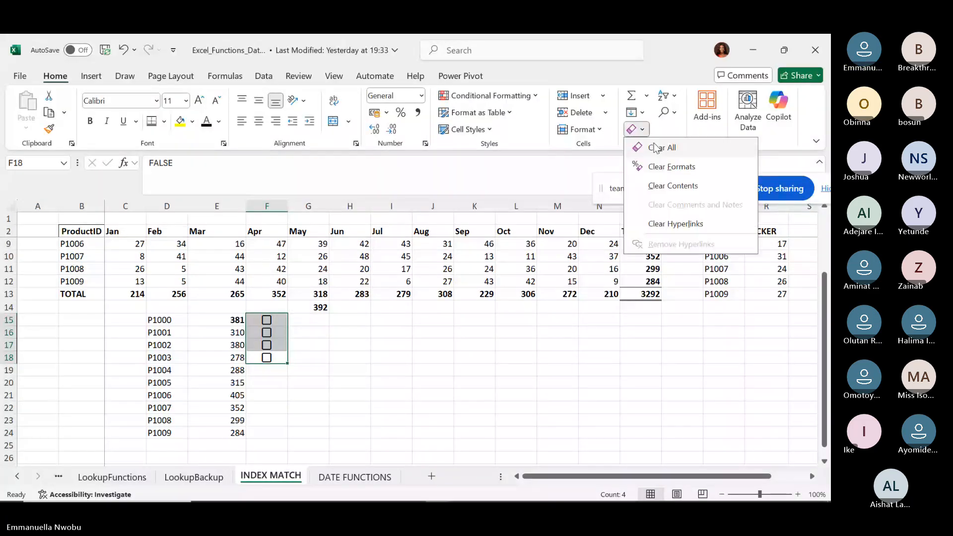
click(656, 148)
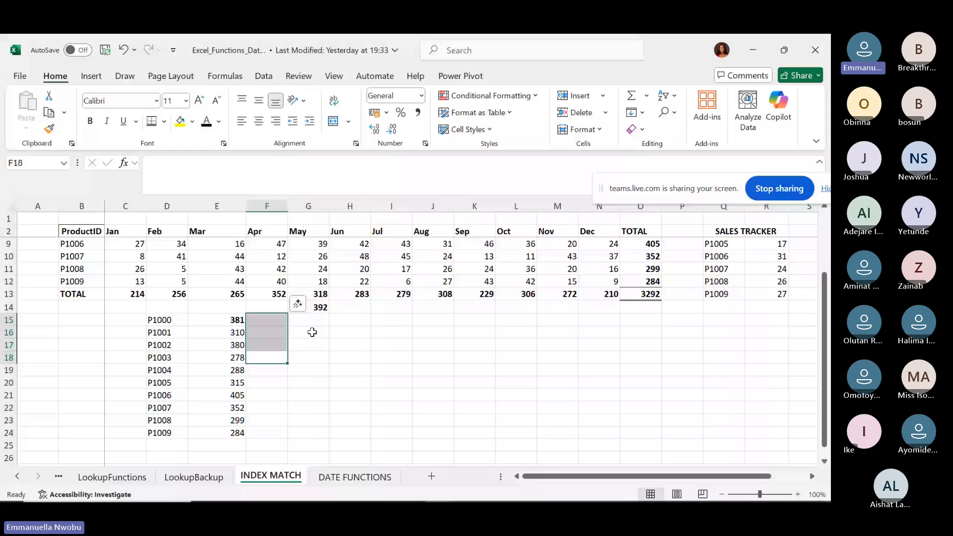
click(263, 319)
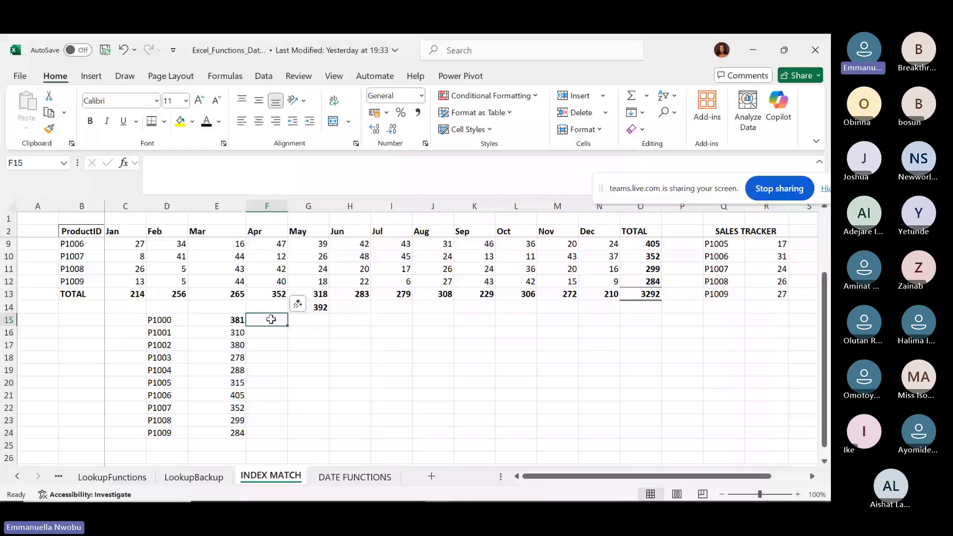
Enter =AND(E15>G14,E15<G14) in F15, which returns FALSE for 381 against 392.
text(=A)
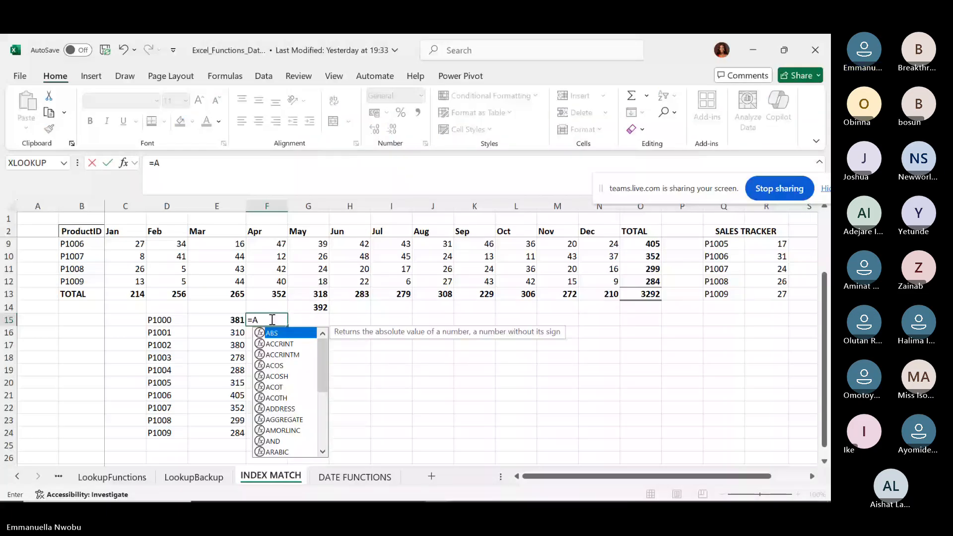
text(ND)
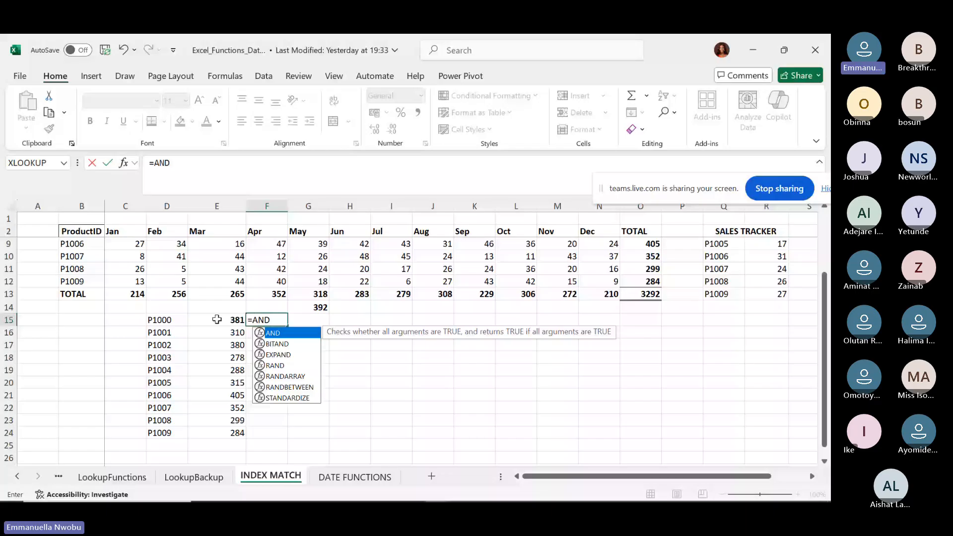
text(()
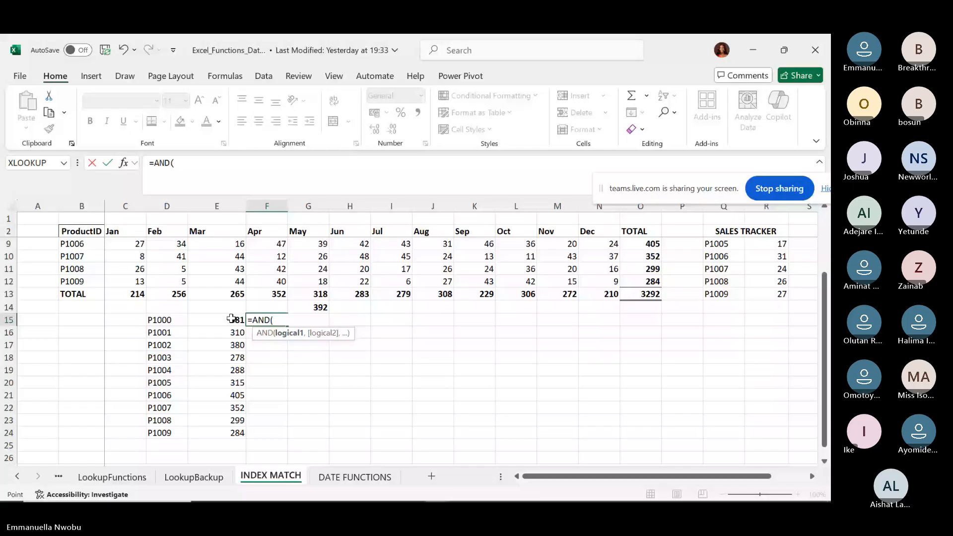
click(231, 319)
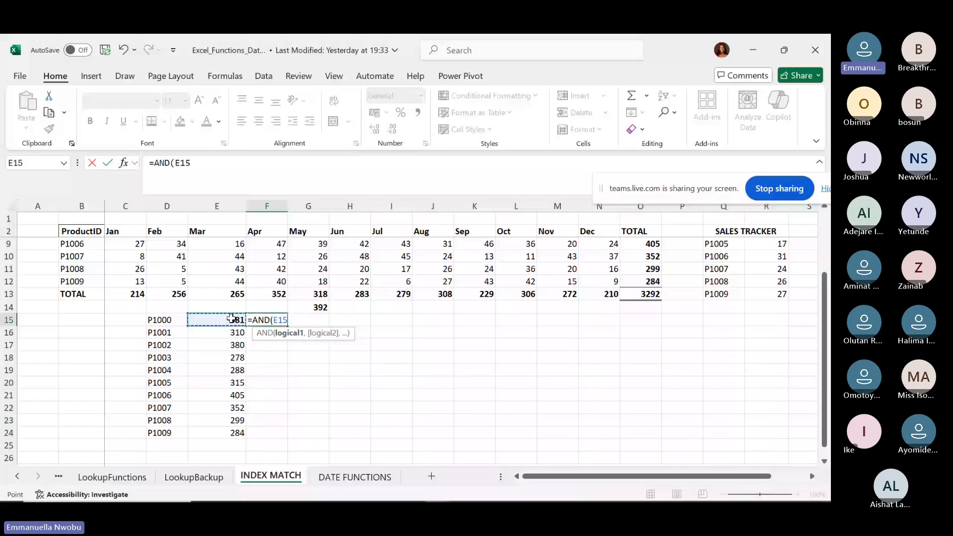
text(>)
click(320, 306)
text(,)
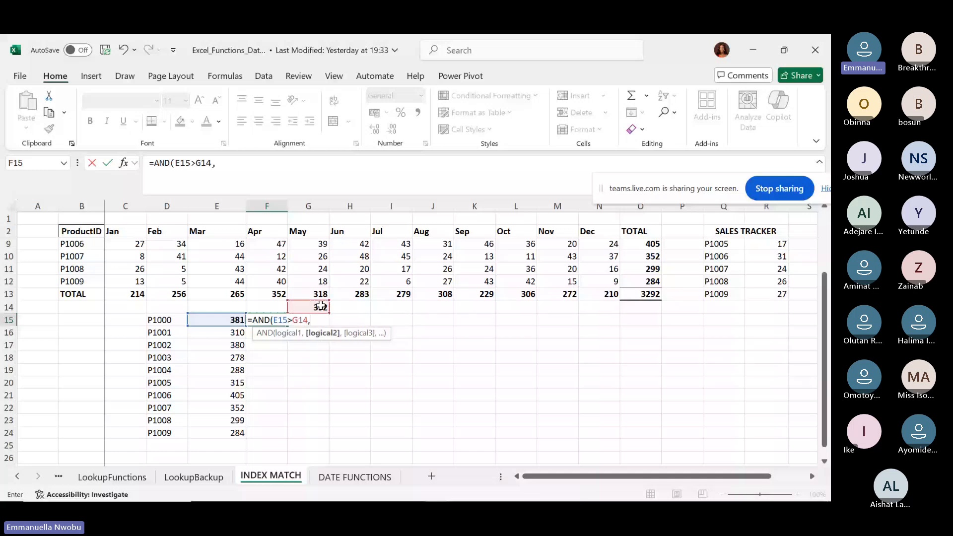
click(218, 321)
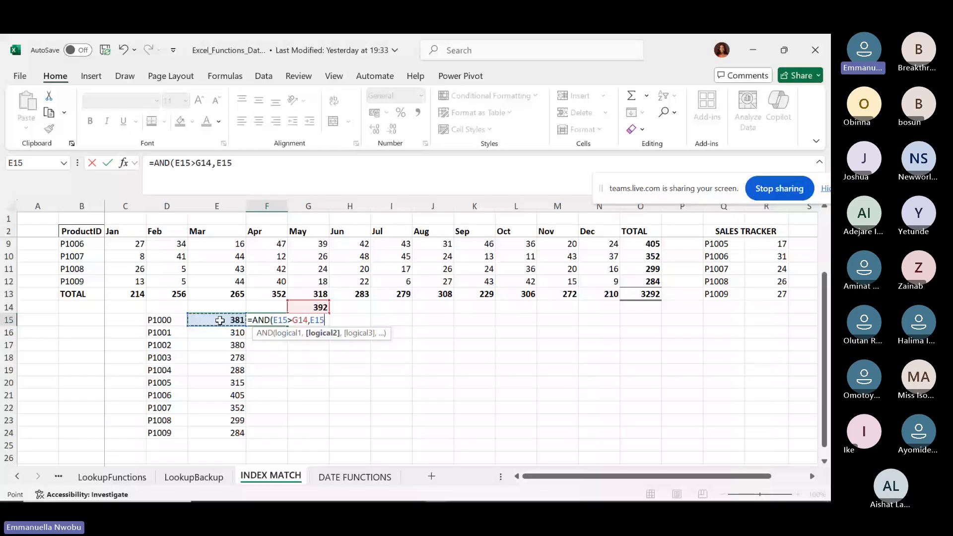
text(<)
click(311, 306)
text())
key(Return)
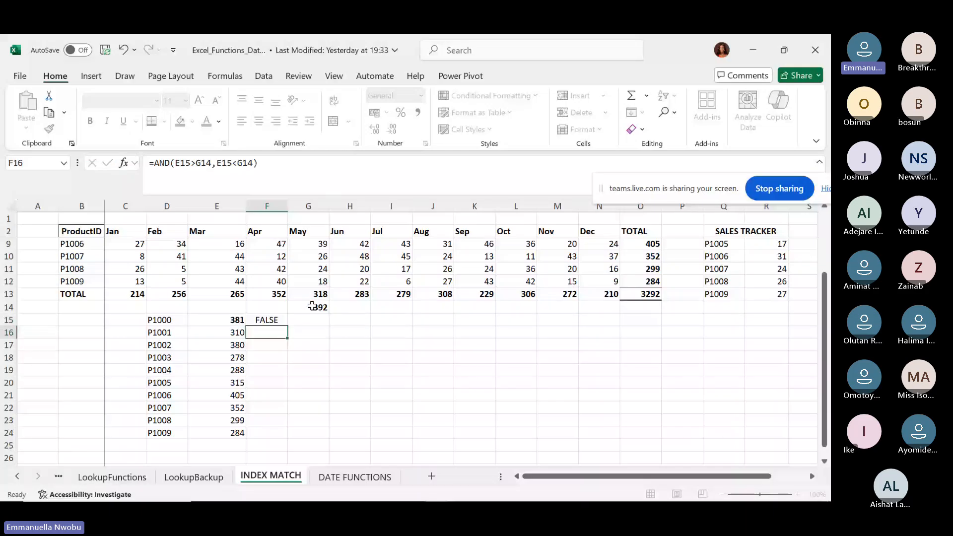
Turn F15's FALSE result into a checkbox.
key(Up)
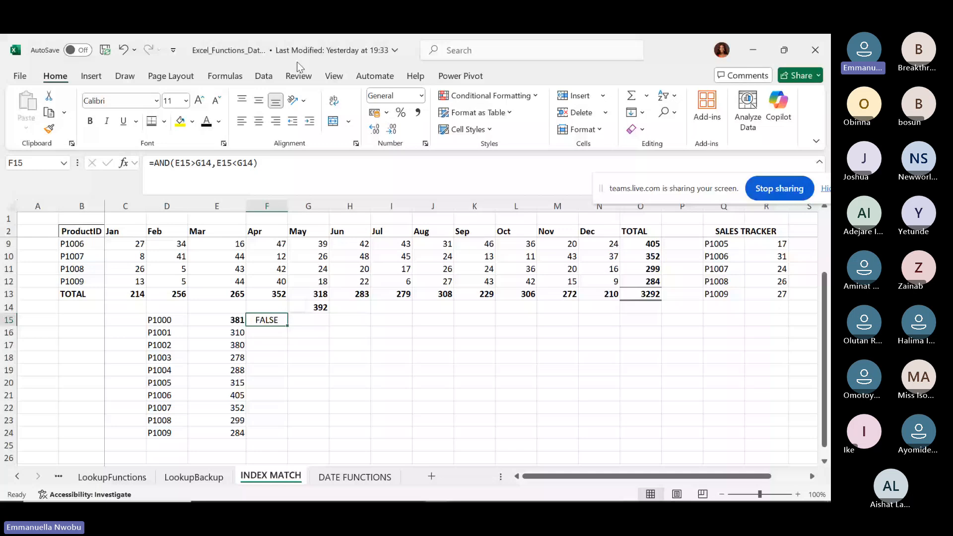
click(96, 78)
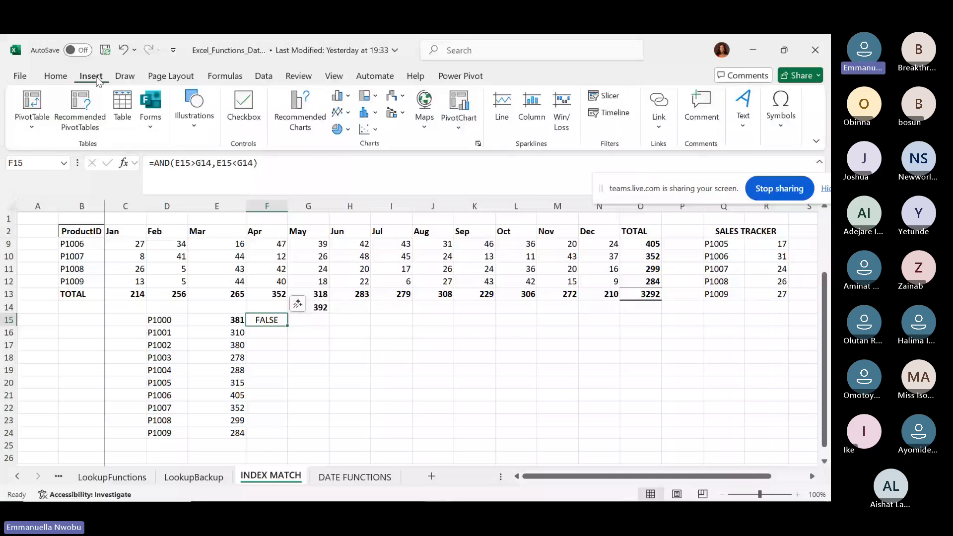
click(244, 117)
Clear All on F15 to remove both the checkbox and the AND formula.
scroll(569, 111, up, 1)
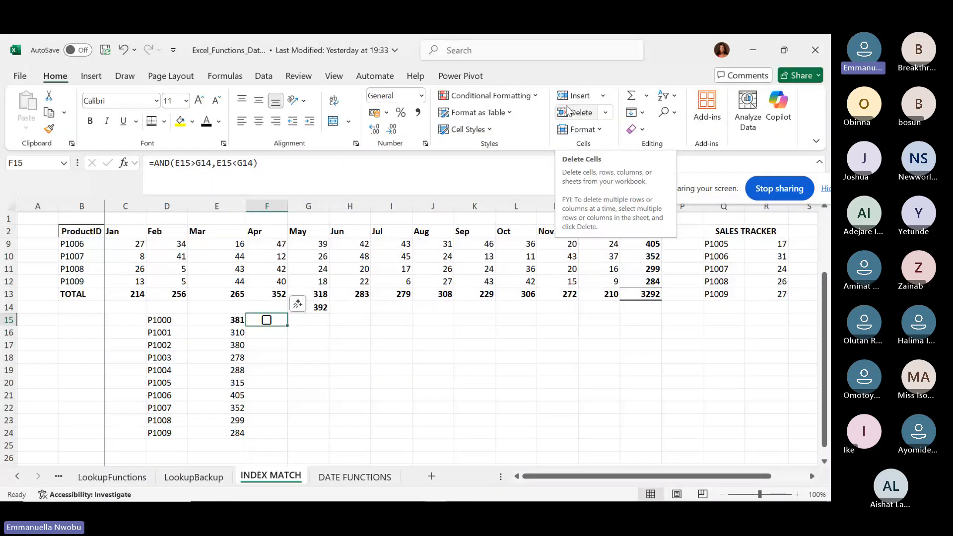
click(636, 129)
click(634, 147)
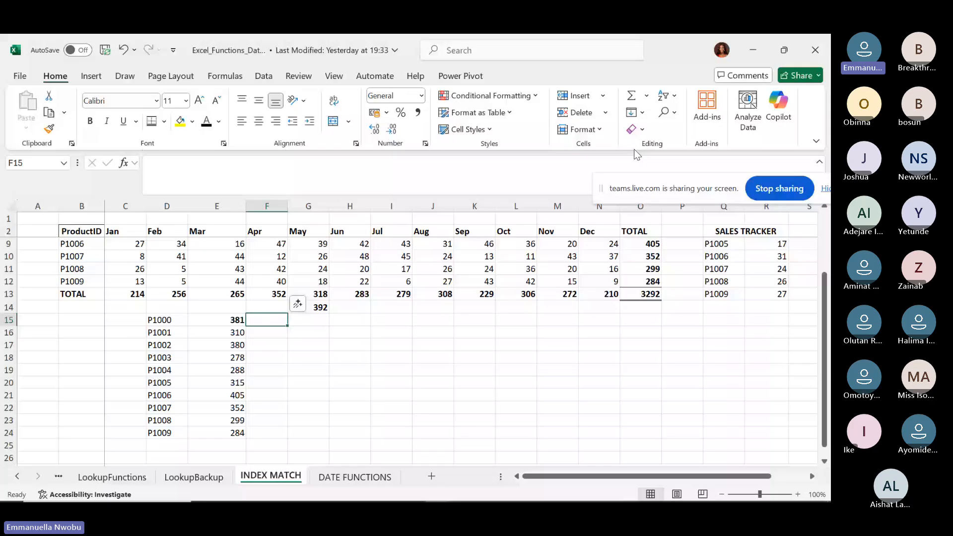
click(320, 306)
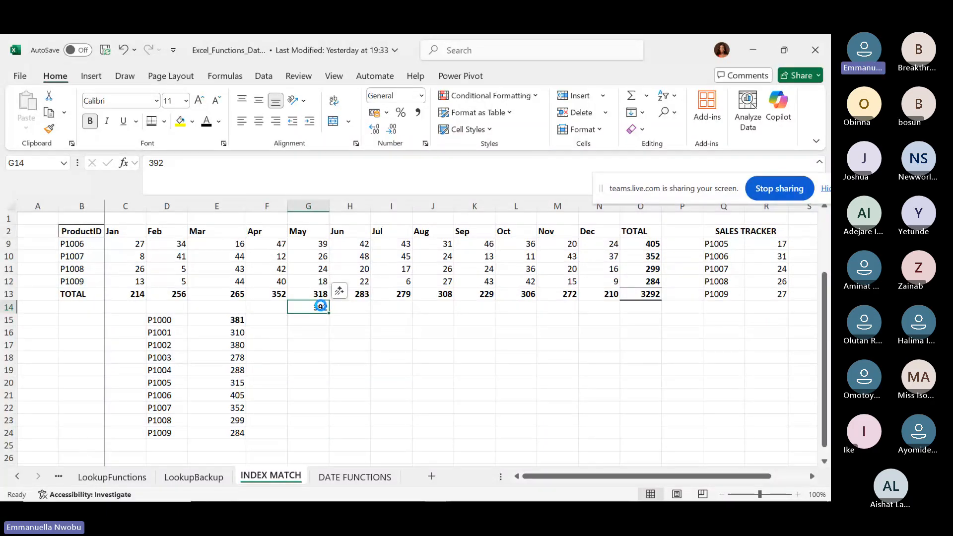
Delete 392 from G14 and insert two blank columns at P:Q, shifting SALES TRACKER to S:T.
key(Delete)
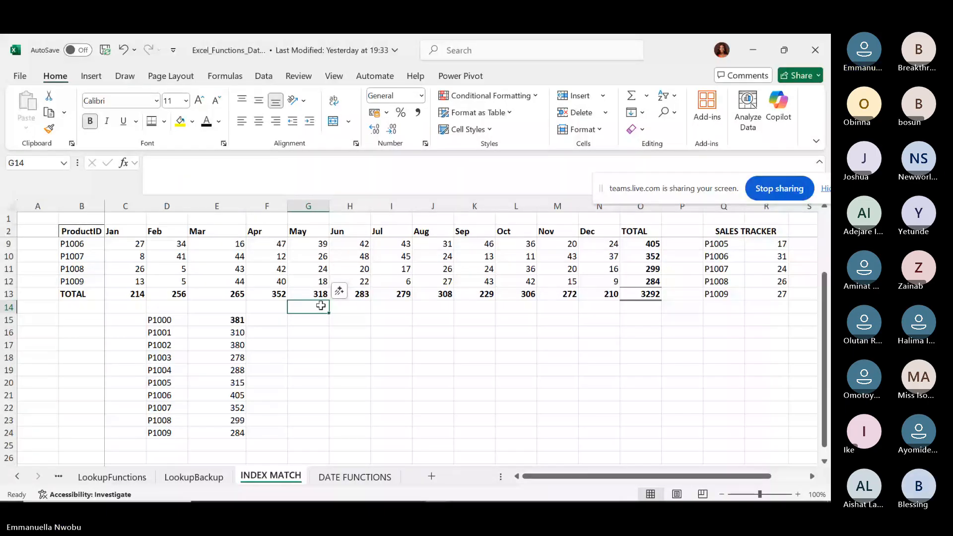
click(811, 476)
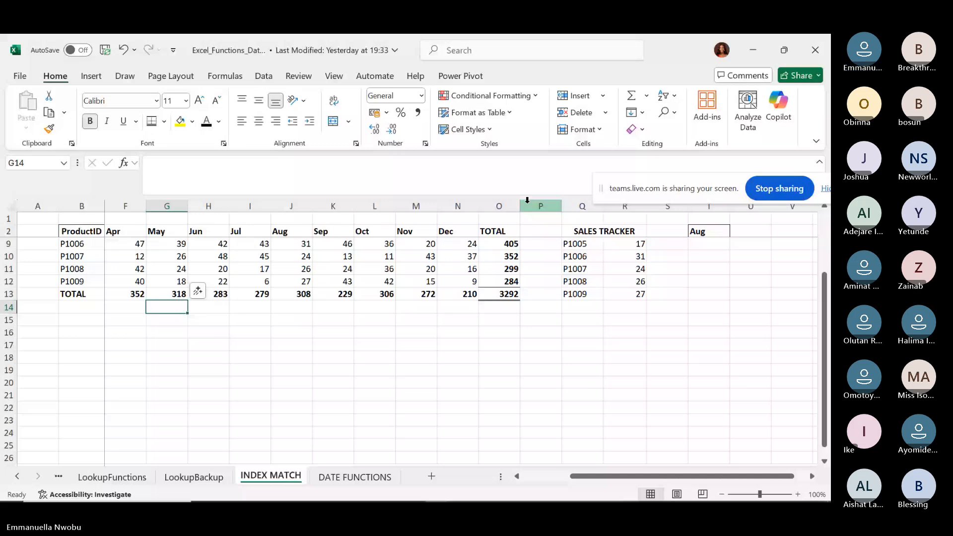
drag(540, 204, 583, 203)
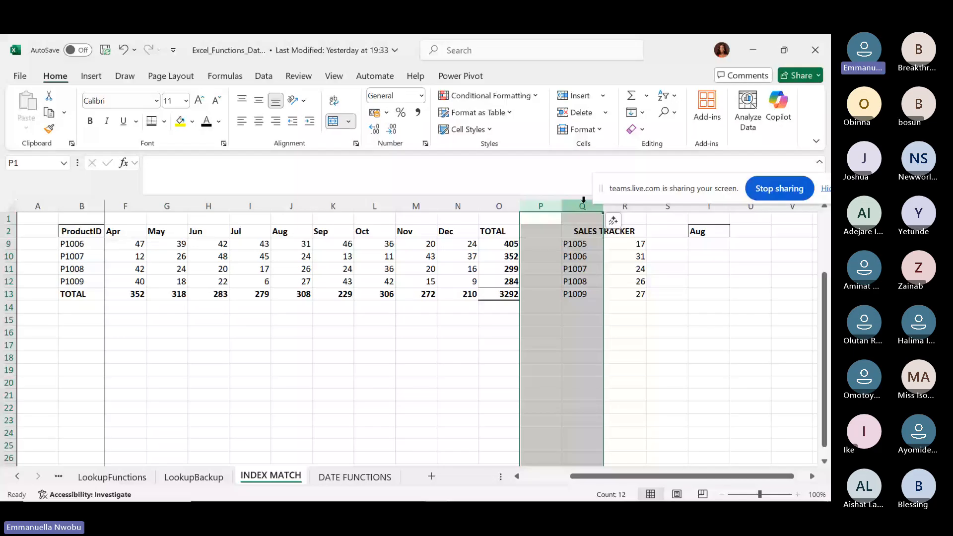
key(ctrl+shift+plus)
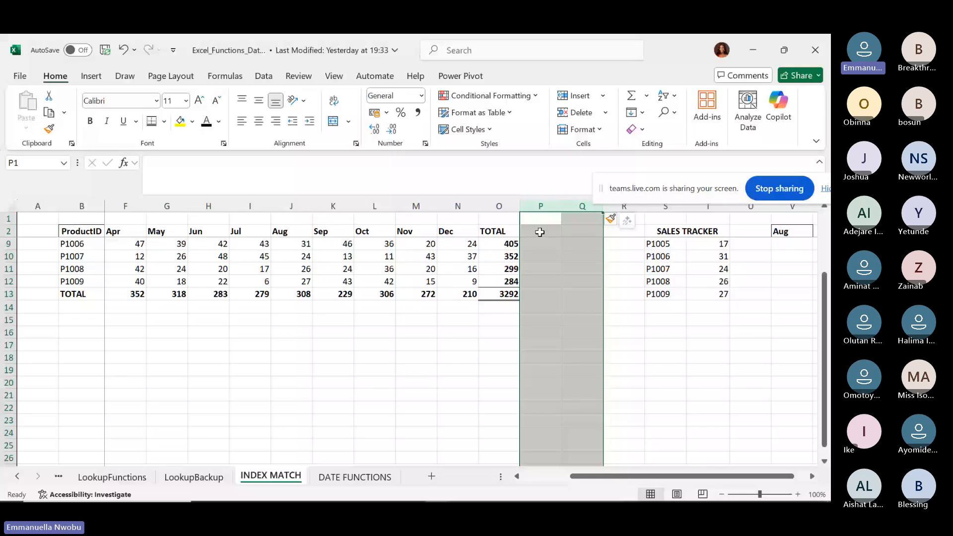
Type the heading 'BALANCE C/F' into cell P2 next to TOTAL.
click(540, 232)
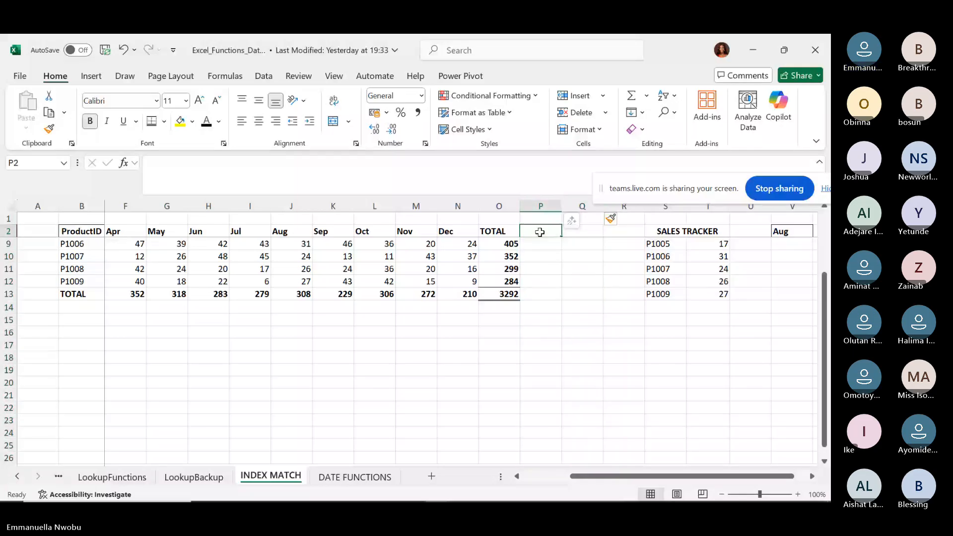
text(B)
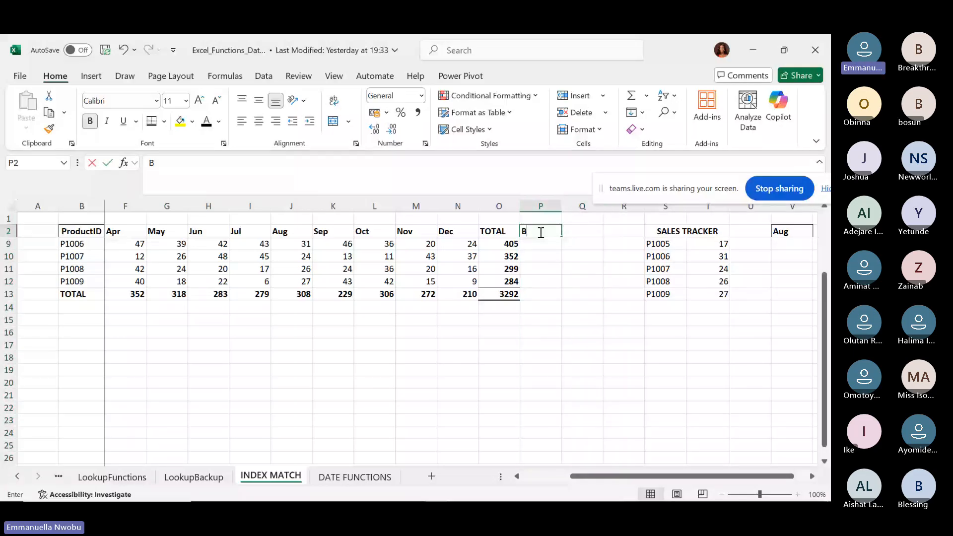
text(ALANCE C/F)
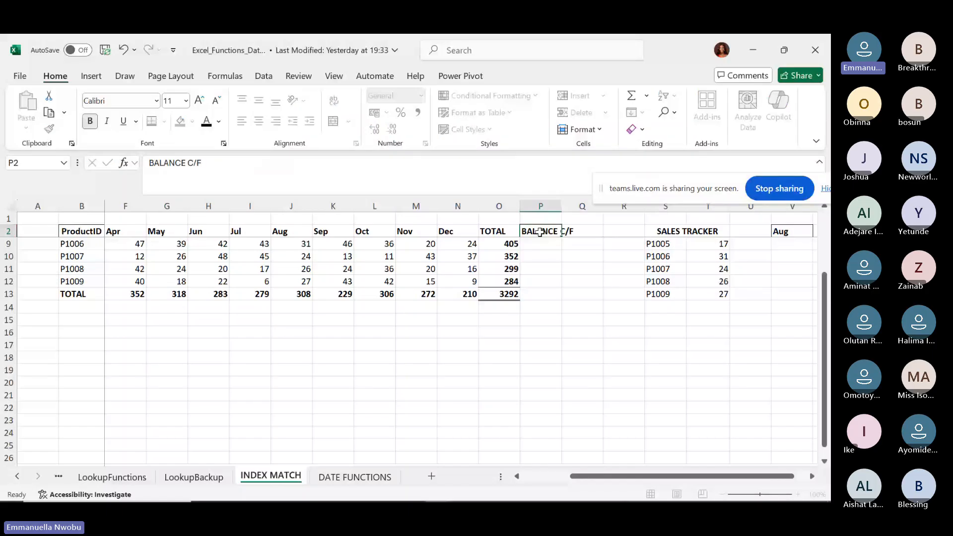
key(Return)
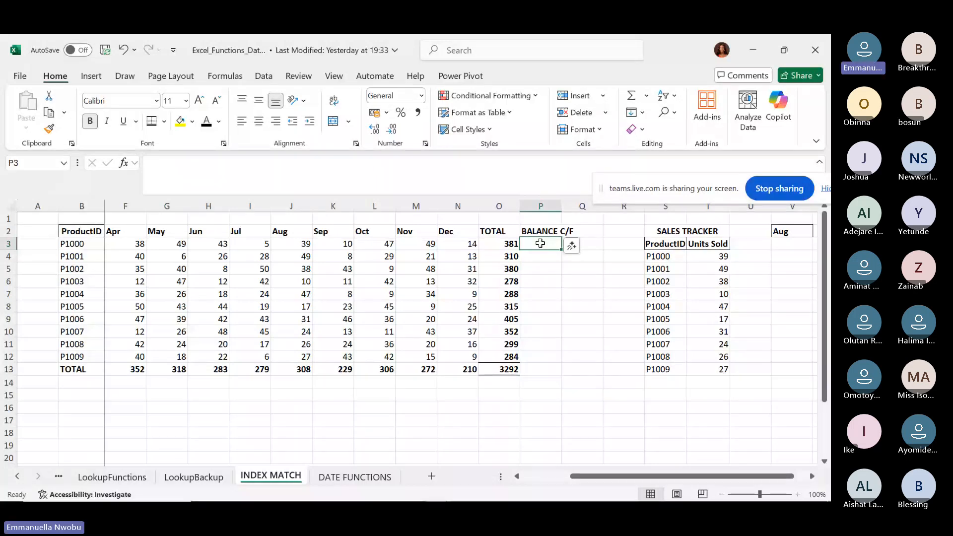
Enter carried-forward balances 400, 350, 390 and 340 in P3:P6 for P1000–P1003.
text(400)
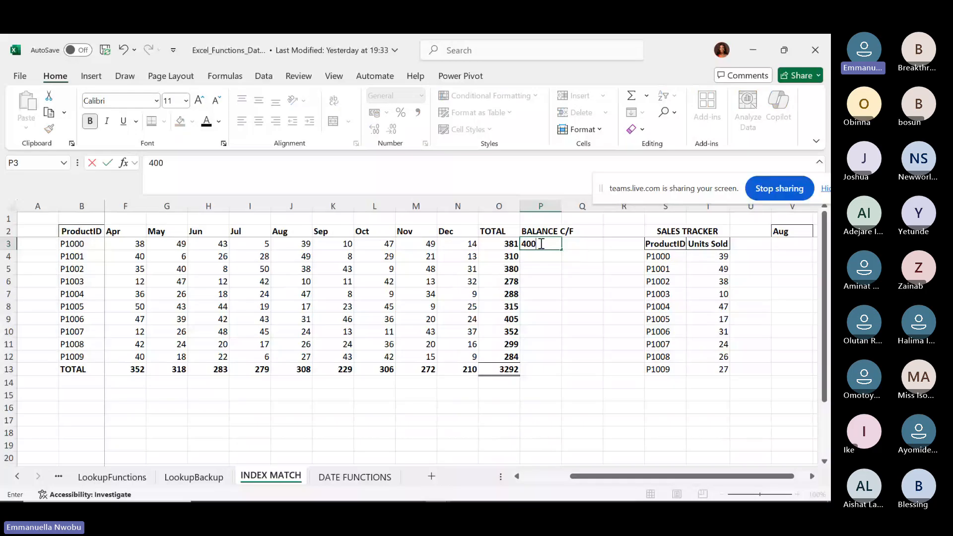
key(Return)
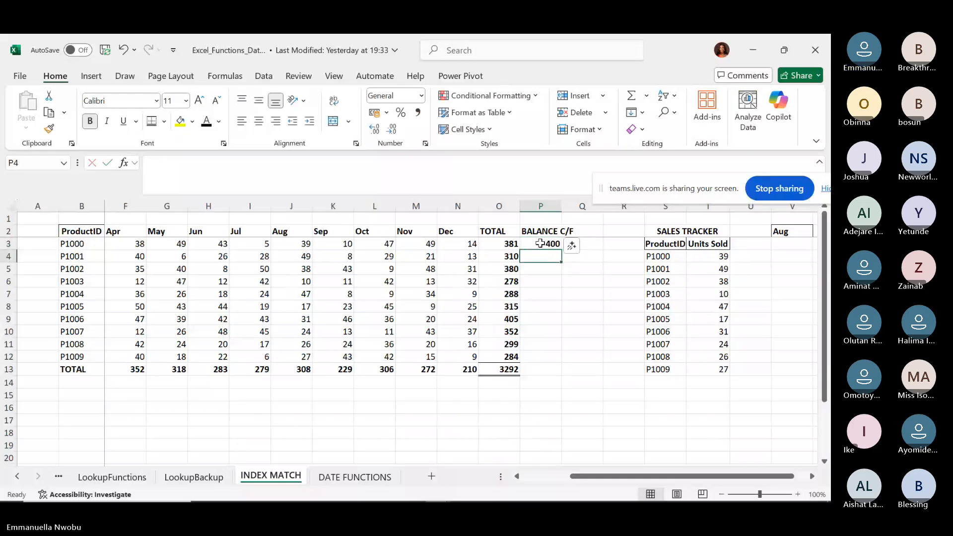
click(540, 243)
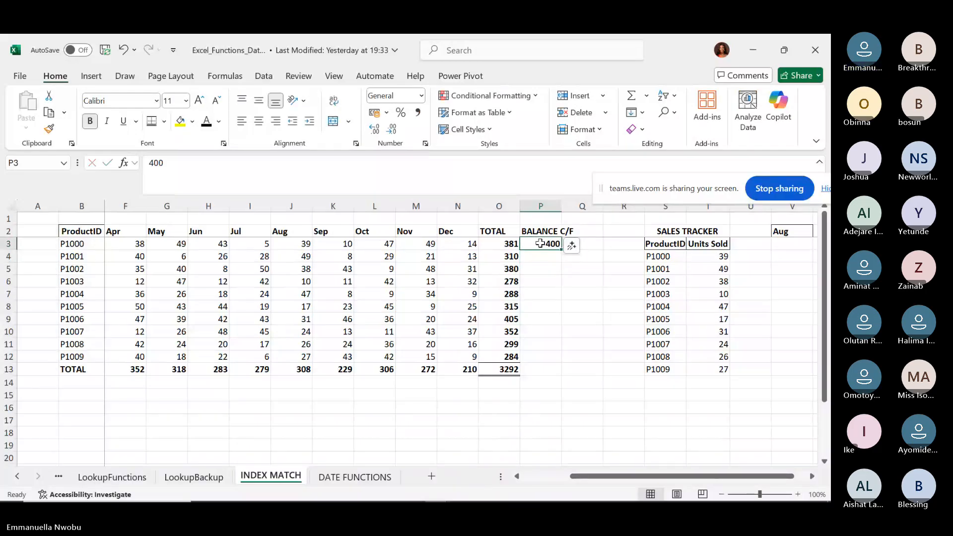
click(552, 256)
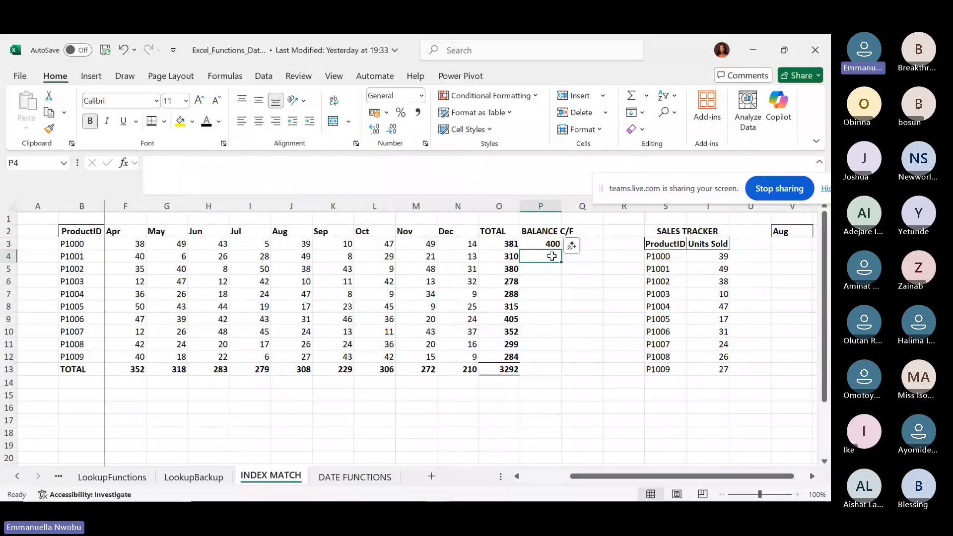
text(350)
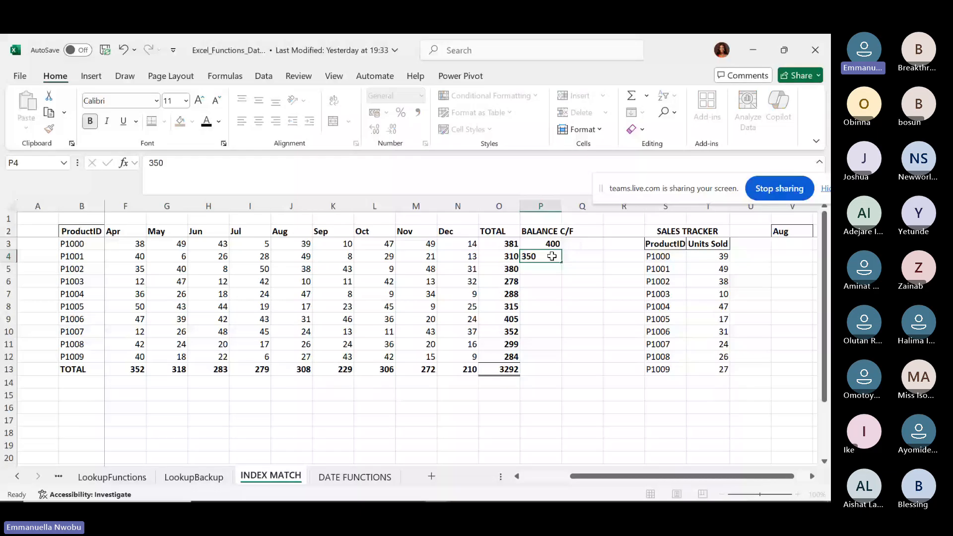
key(Return)
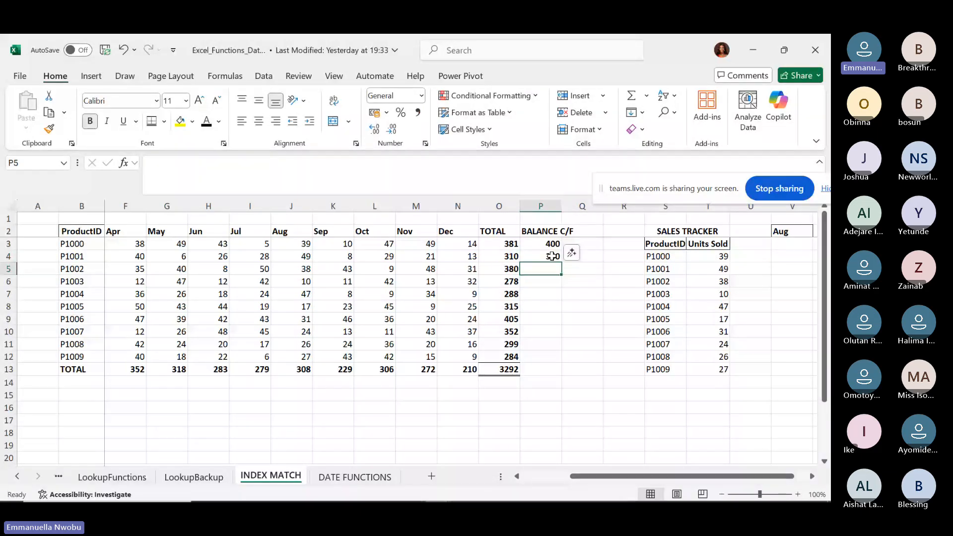
text(390)
key(Return)
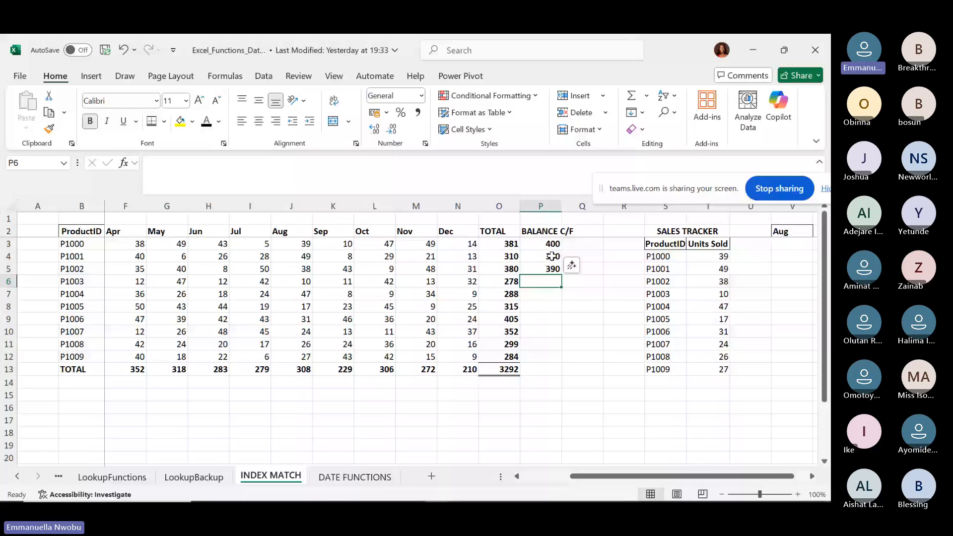
text(340)
key(Return)
Enter 290, 320, 410, 380, 300, 300 in P7:P12 and autofit column P.
text(2)
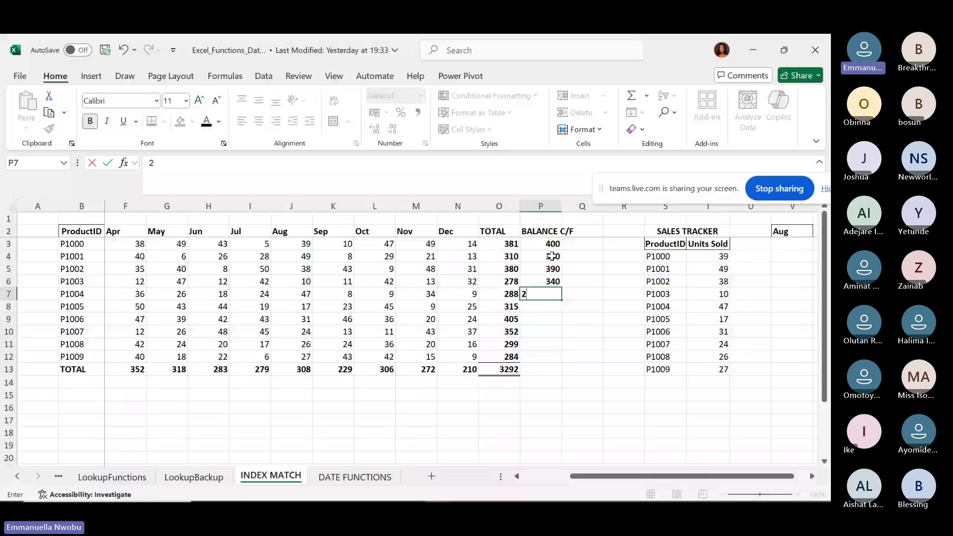
text(90)
key(Return)
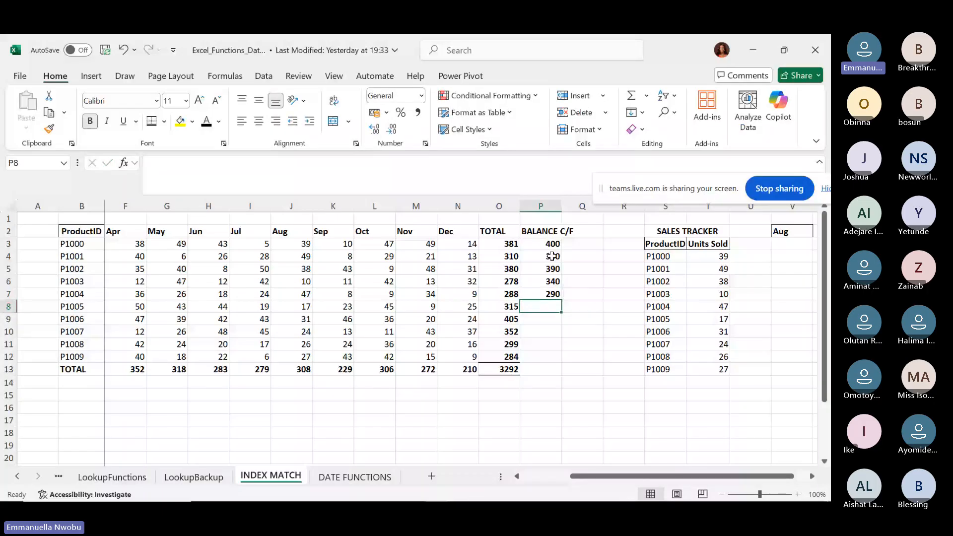
text(320)
key(Return)
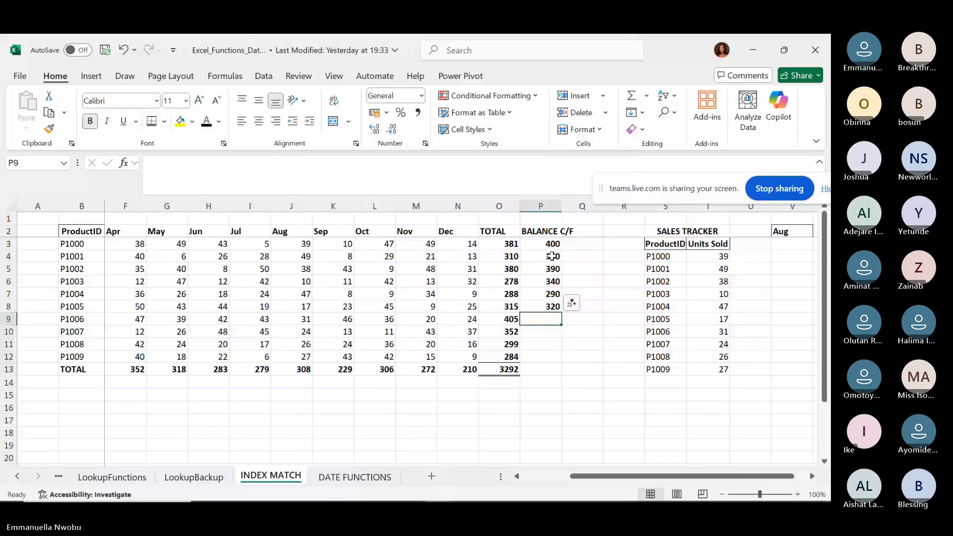
text(41)
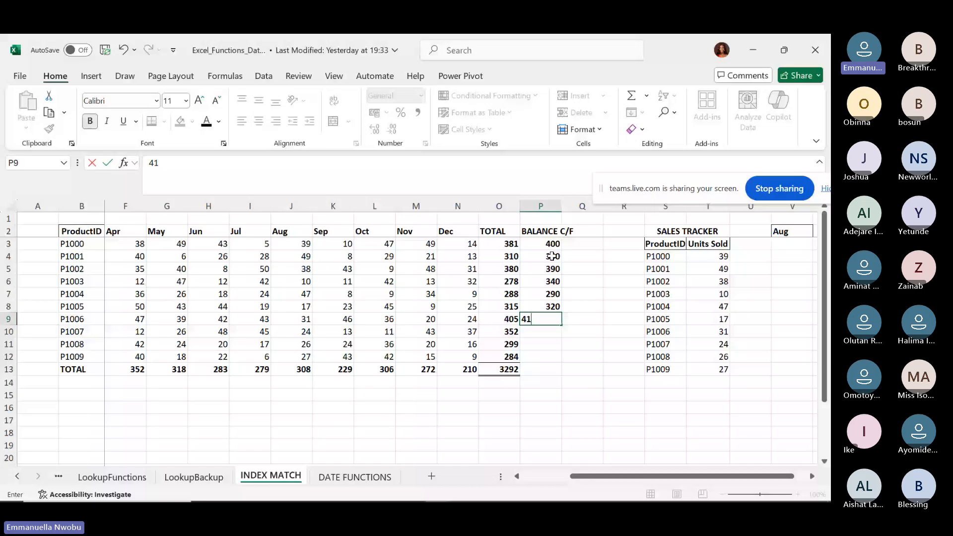
text(0)
key(Return)
text(3)
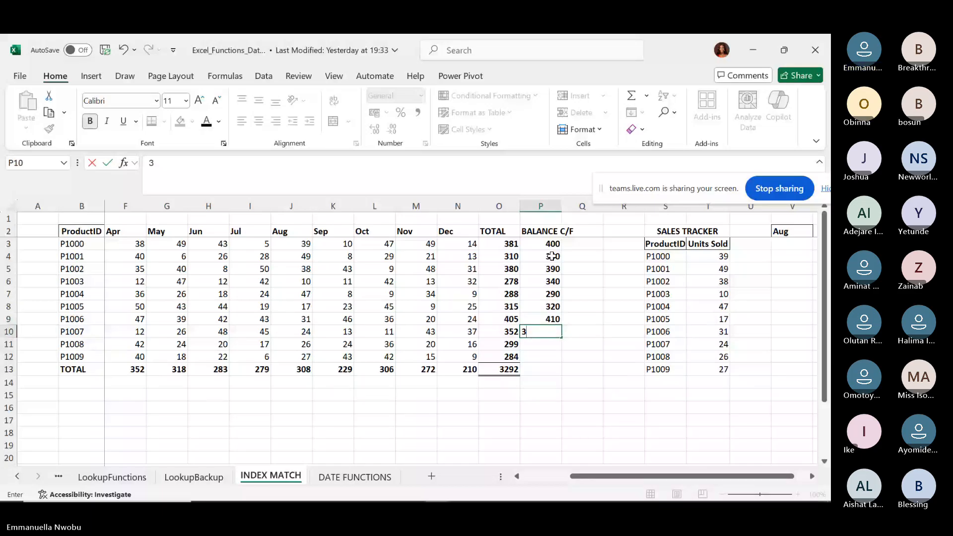
text(80)
key(Return)
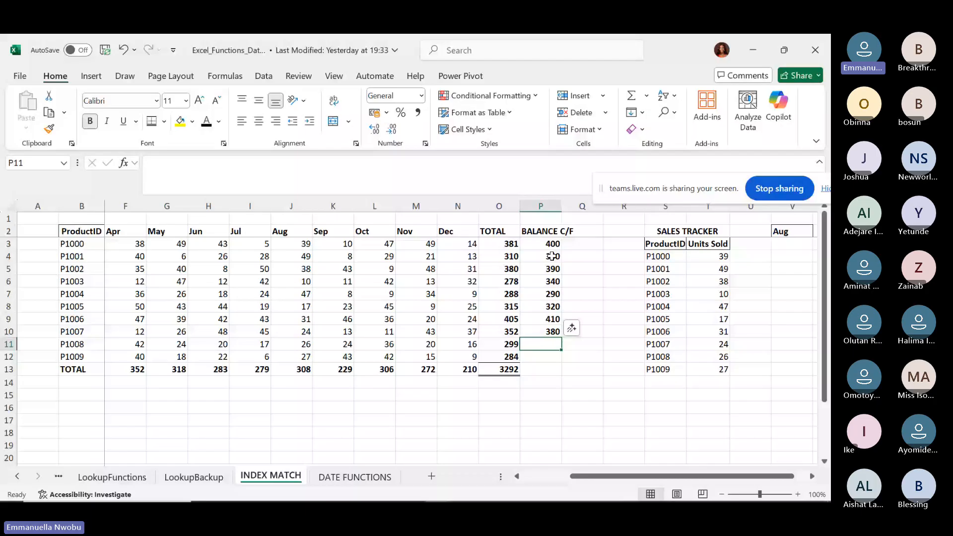
text(300)
key(Return)
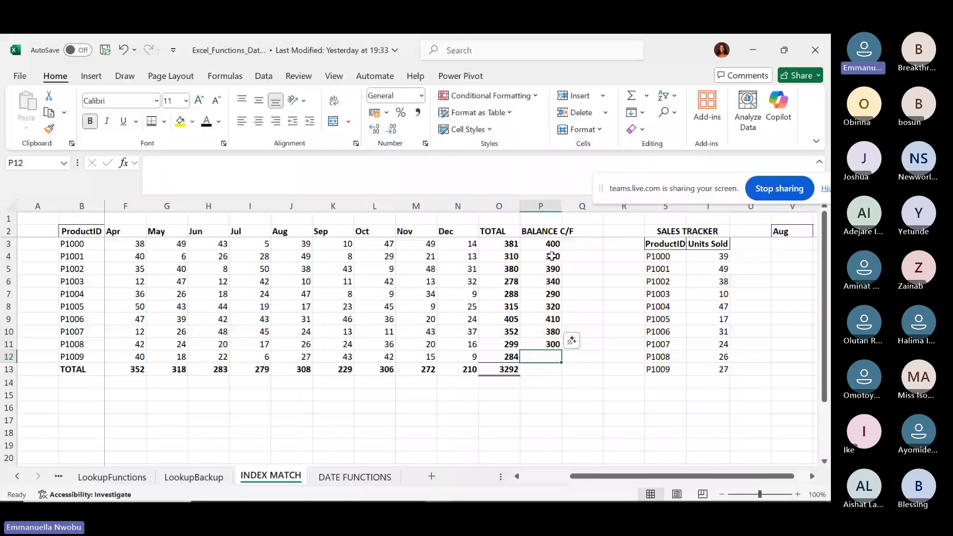
text(300)
key(Return)
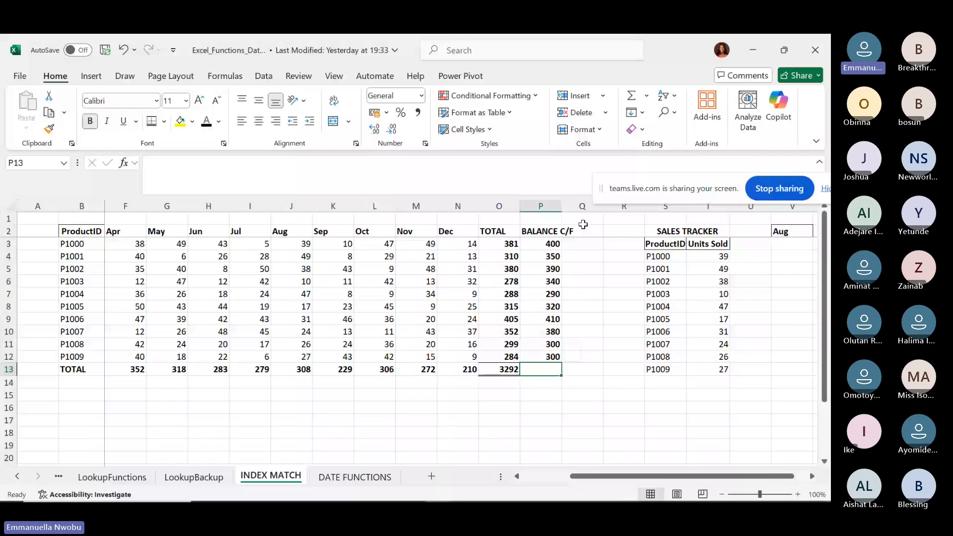
double_click(561, 206)
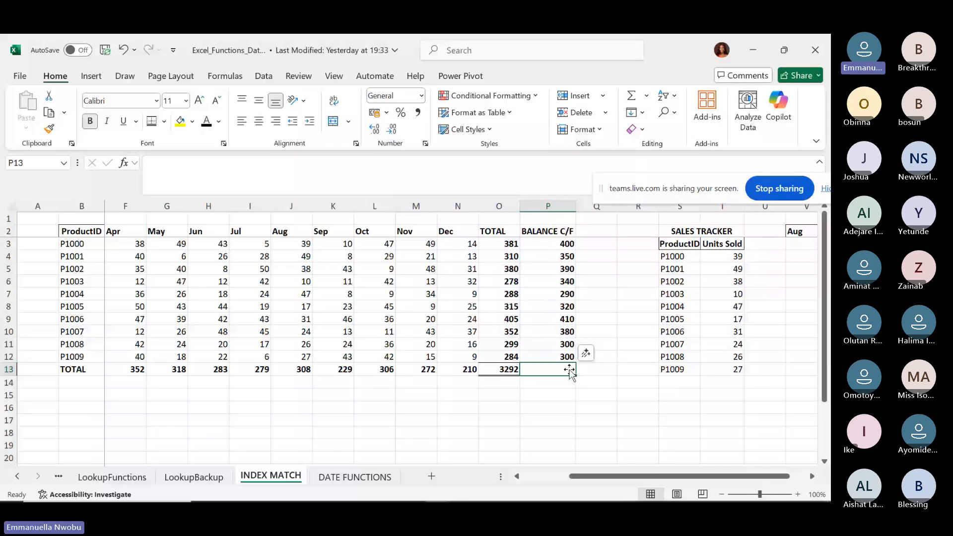
Add the heading BALANCE in cell Q2.
click(593, 229)
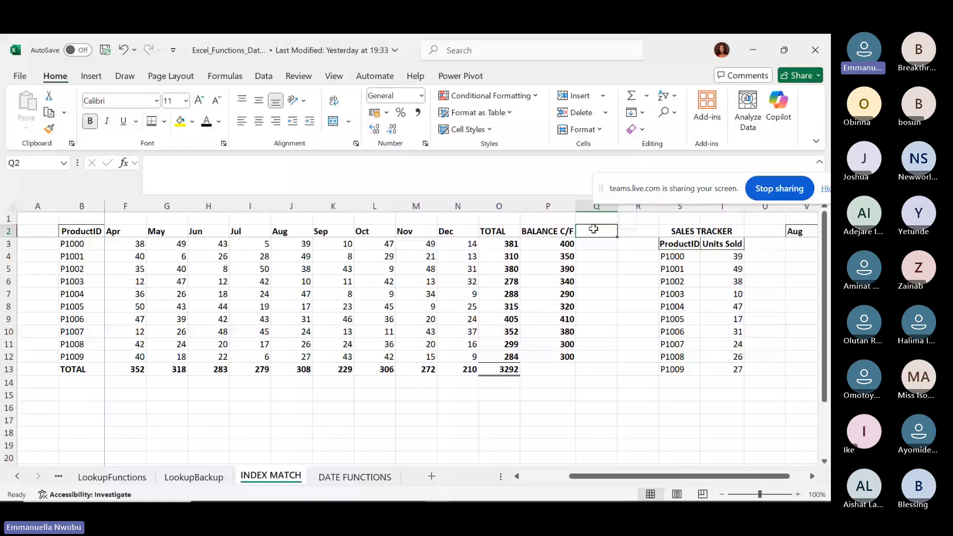
text(BALANCE)
key(Return)
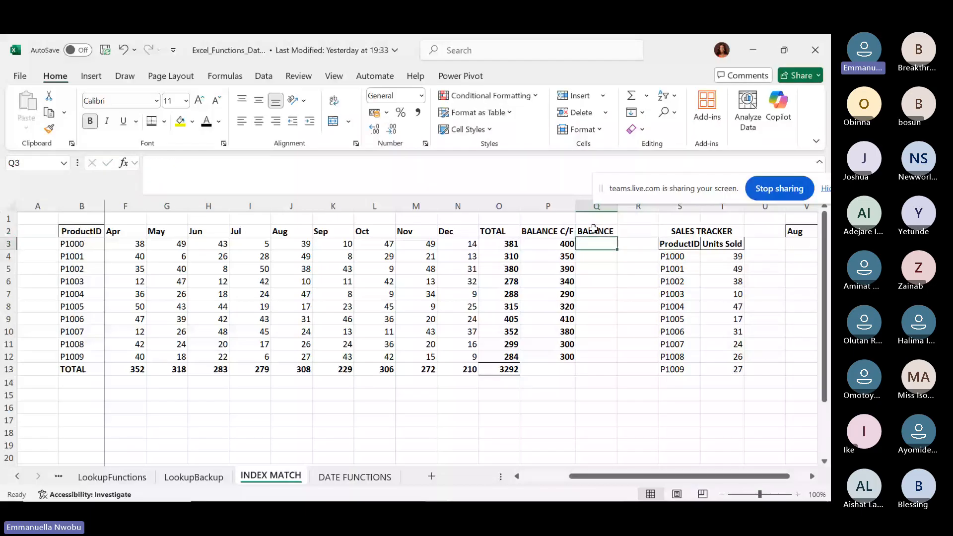
Enter =P3-O3 in Q3 and fill it down to Q12, giving 19 through 16.
text(=)
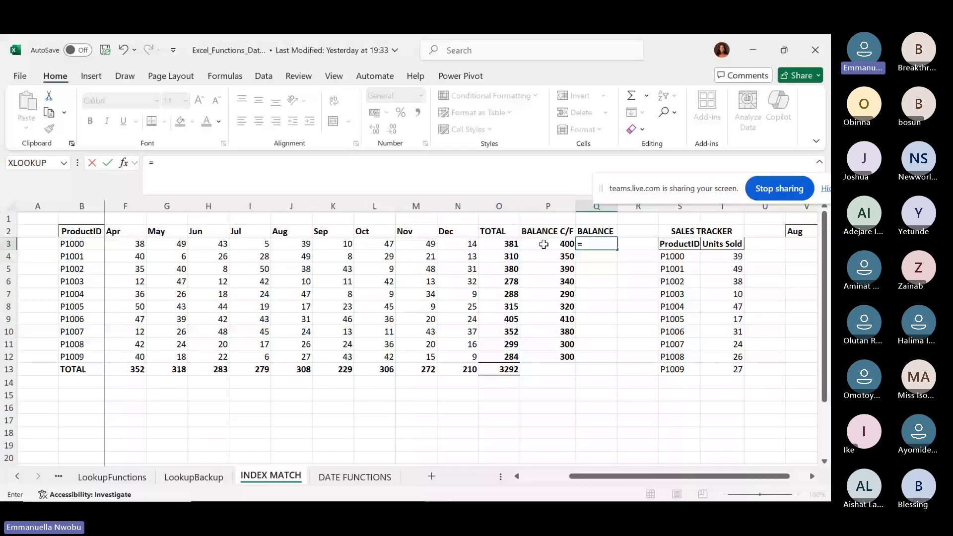
click(543, 244)
text(-)
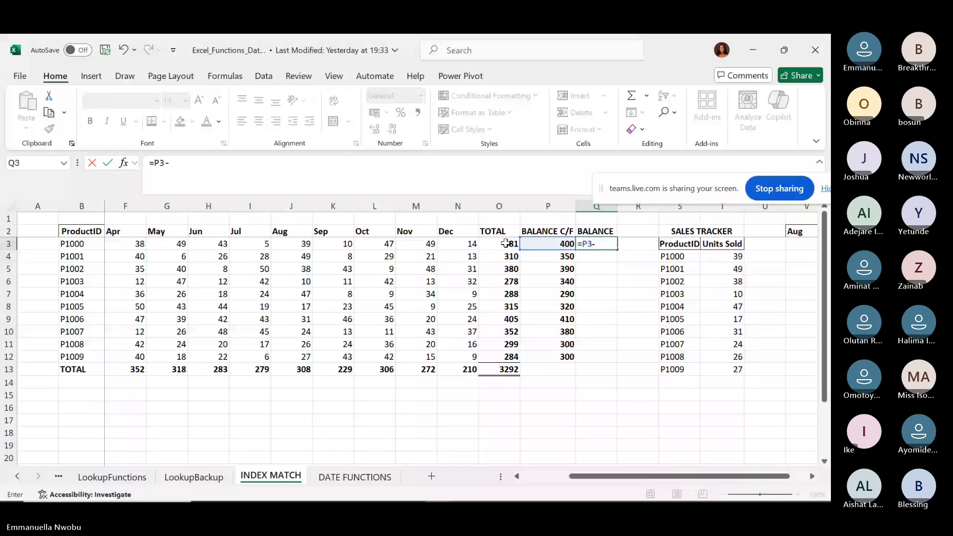
click(506, 243)
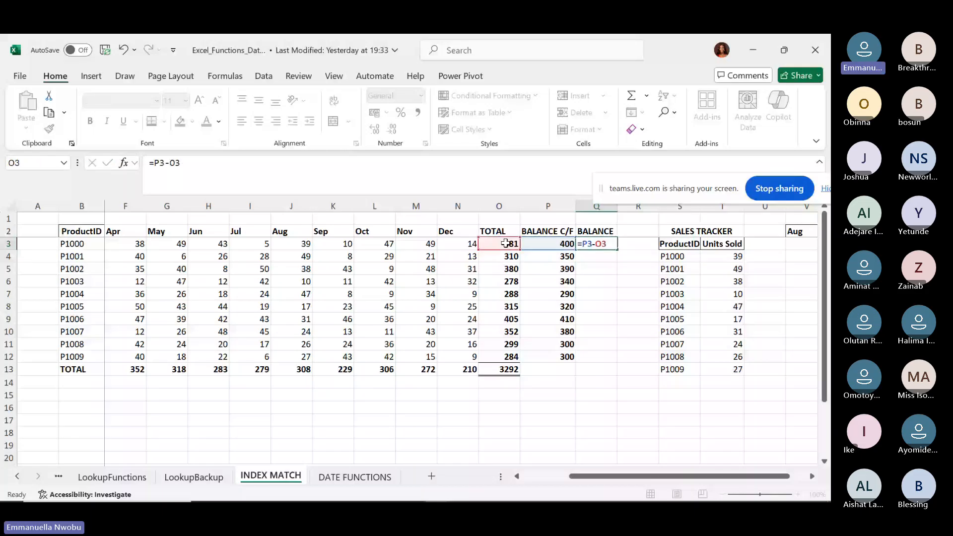
key(ctrl+Return)
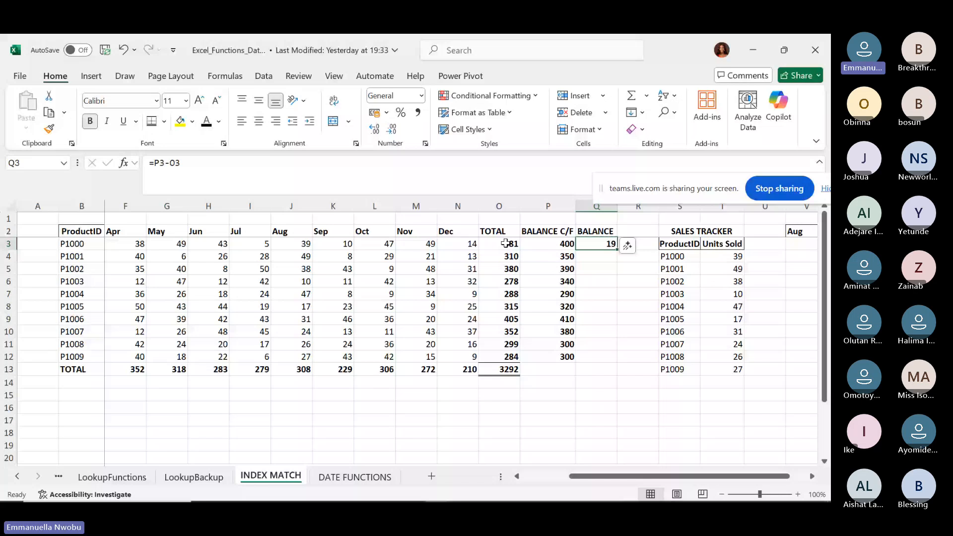
double_click(617, 248)
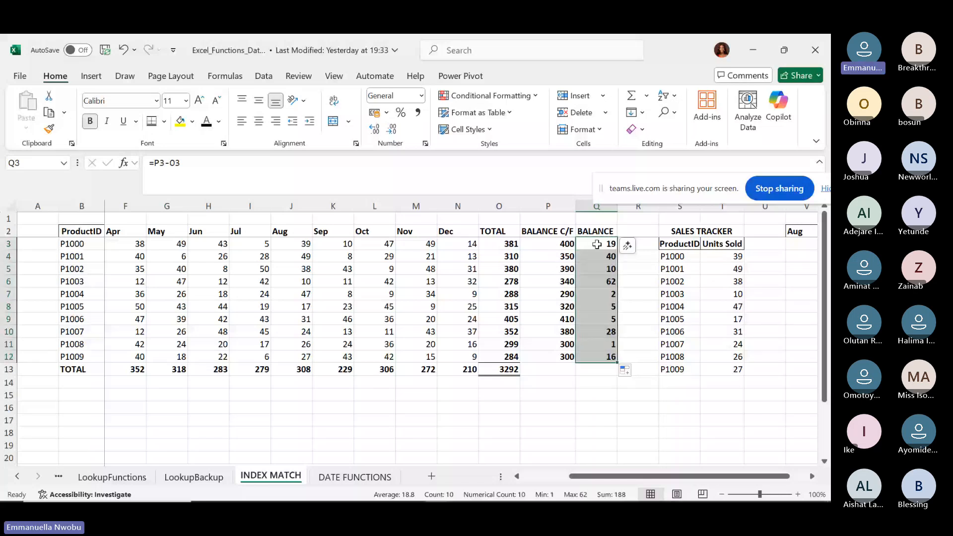
click(595, 283)
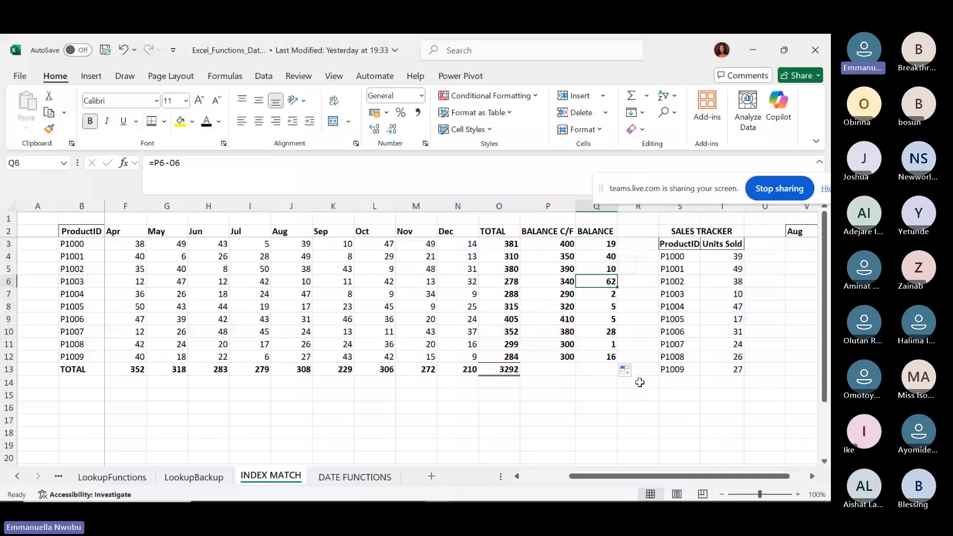
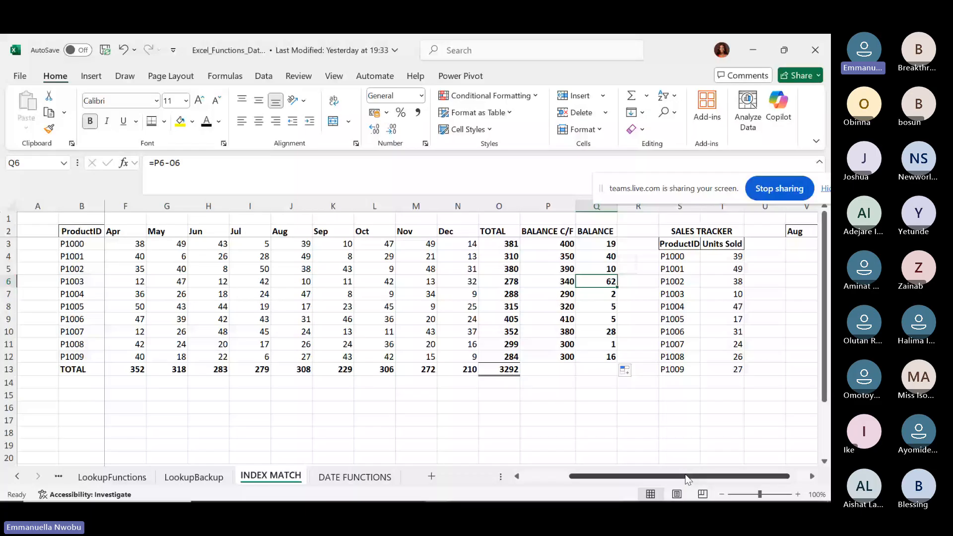
Scroll back left until the Jan, Feb and Mar columns (C–E) and the product list show.
drag(685, 475, 658, 474)
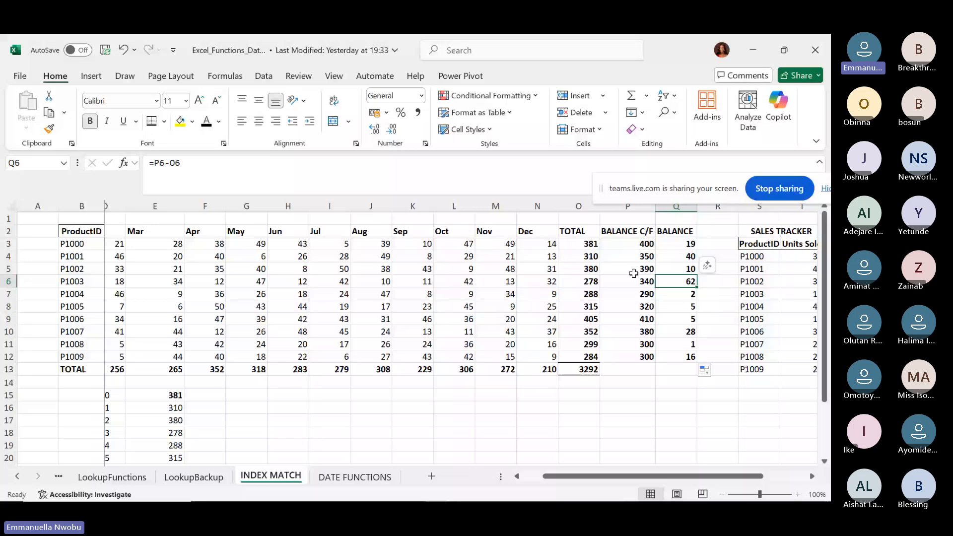
drag(676, 478, 596, 480)
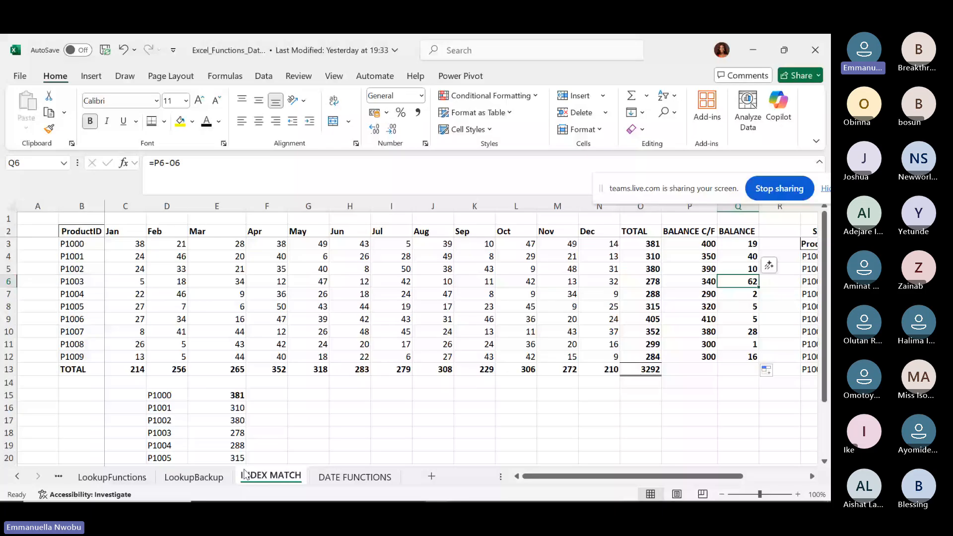
Replace E15 with =Q3 and fill down to E24, showing balances 19, 40, 10, 62, 2, 5.
click(213, 393)
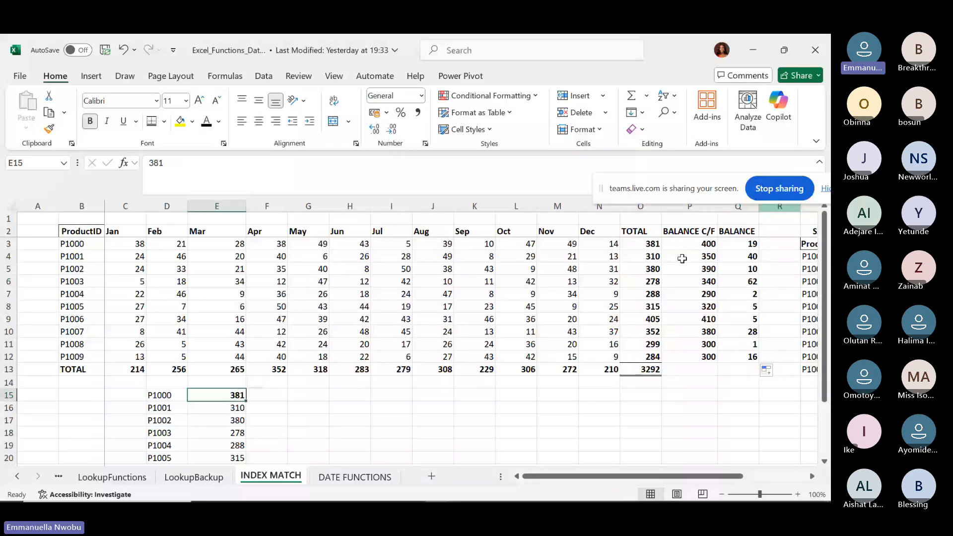
key(BackSpace)
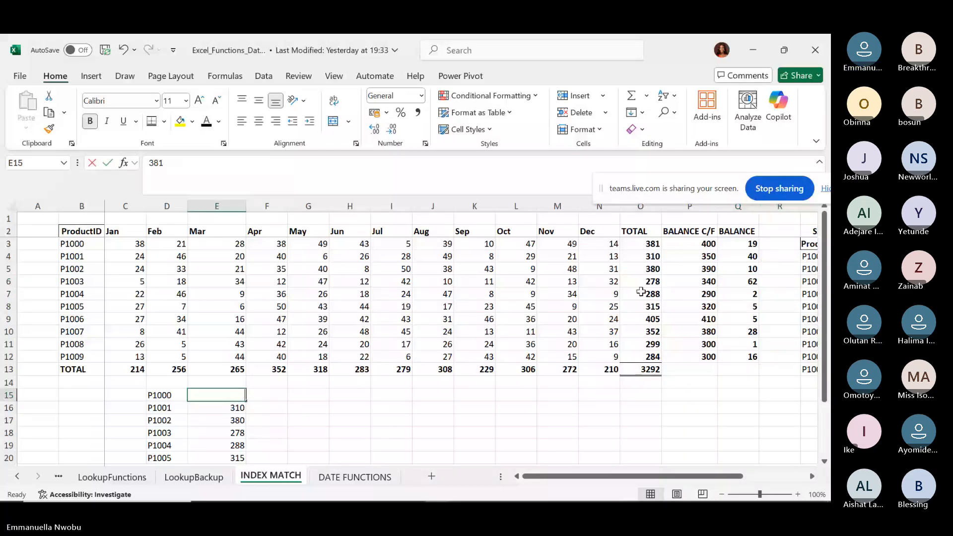
text(=)
click(741, 244)
key(ctrl+Return)
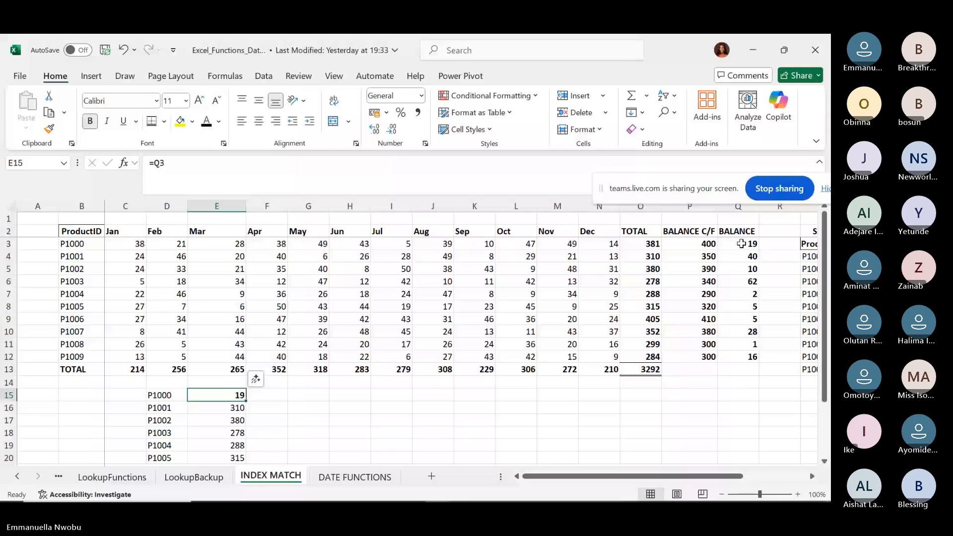
drag(245, 400, 245, 400)
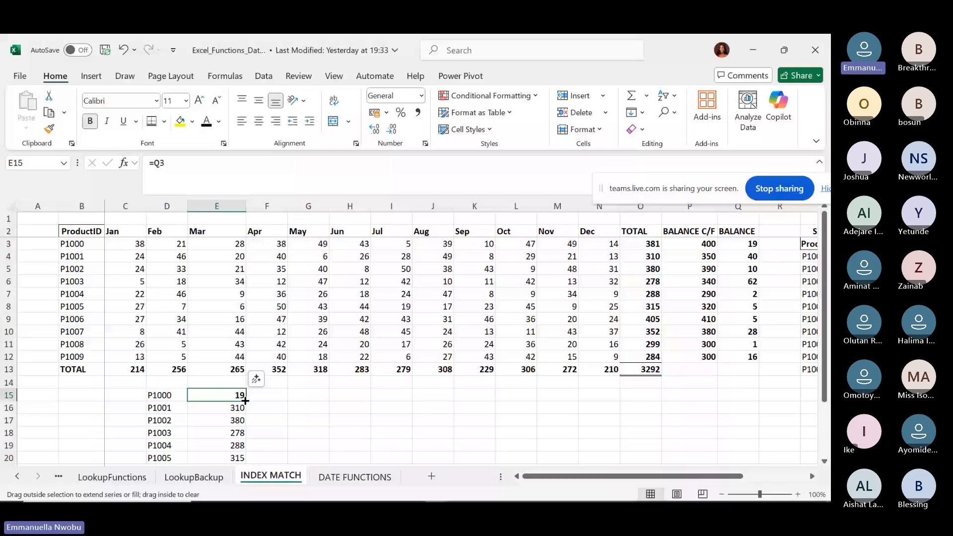
double_click(245, 400)
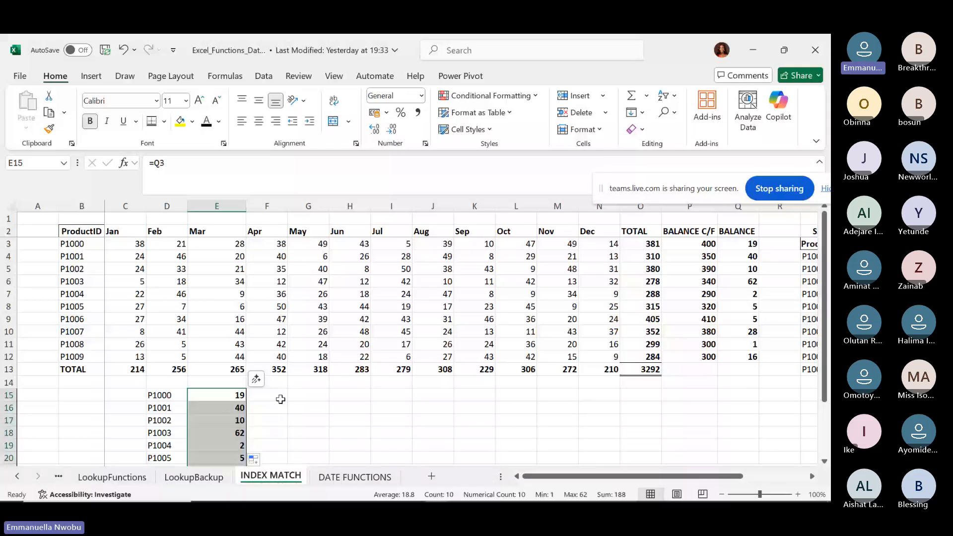
click(284, 398)
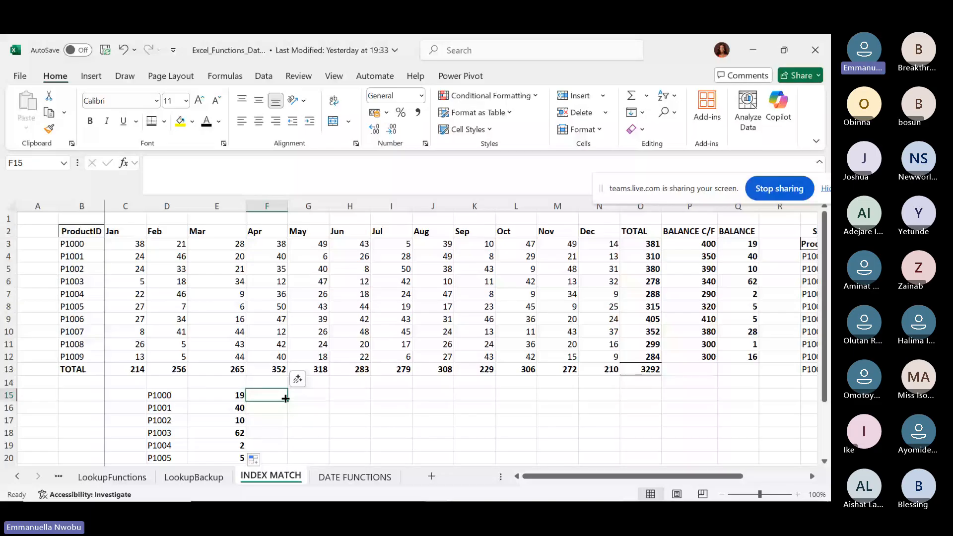
Enter =OR(E15=50,E15<50) in F15 and fill it down to F24.
text(=)
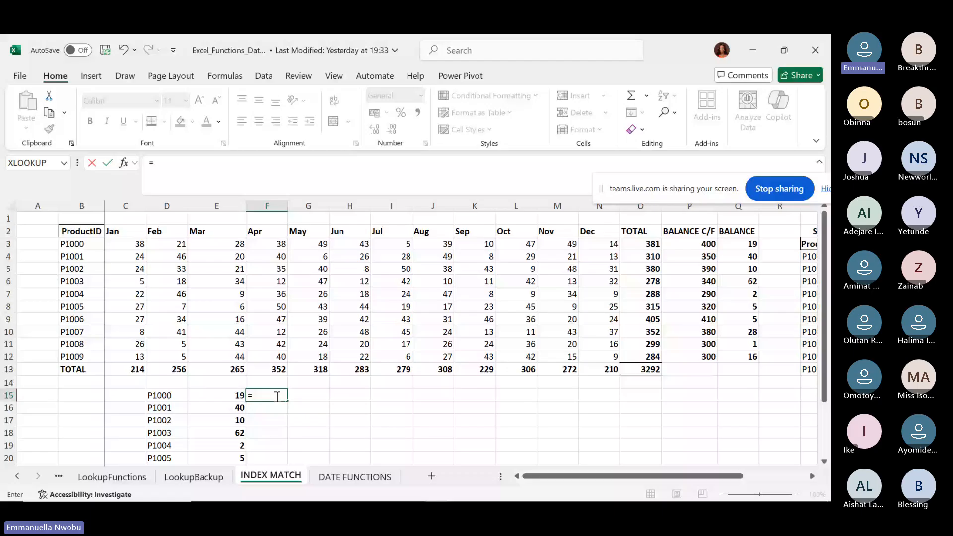
text(OR)
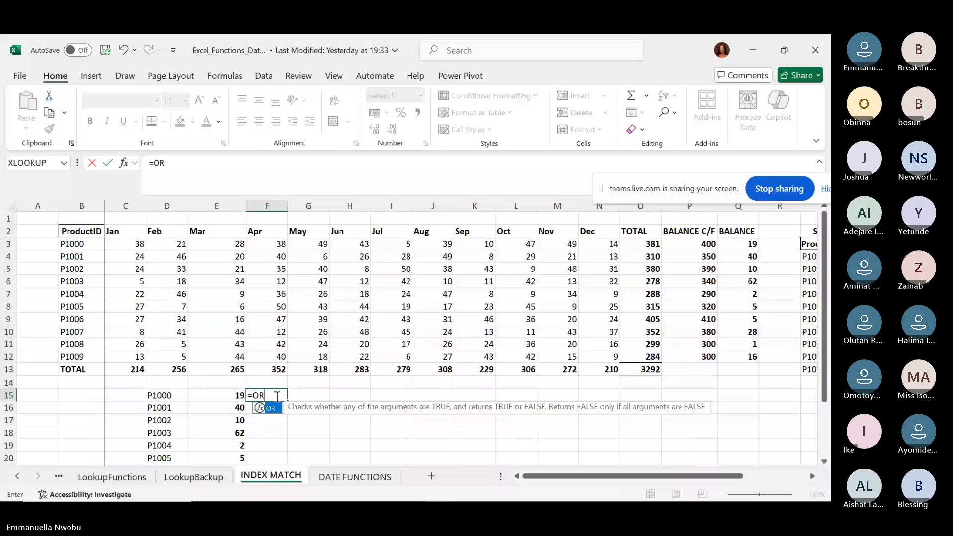
text(()
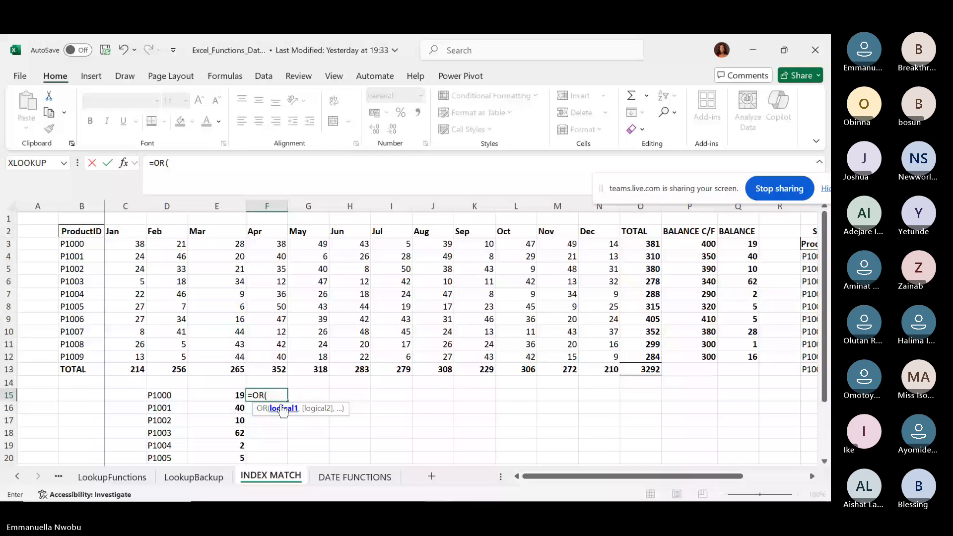
click(236, 395)
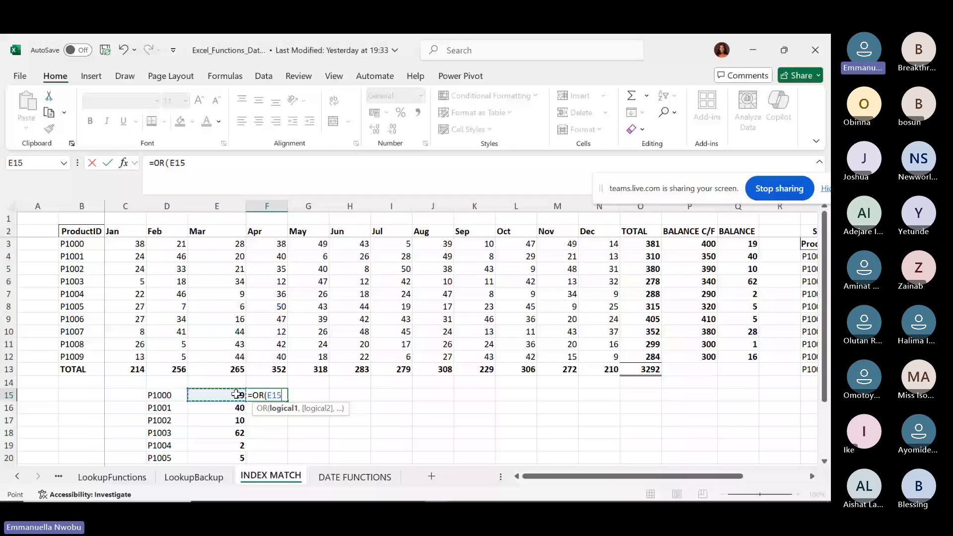
text(=50,)
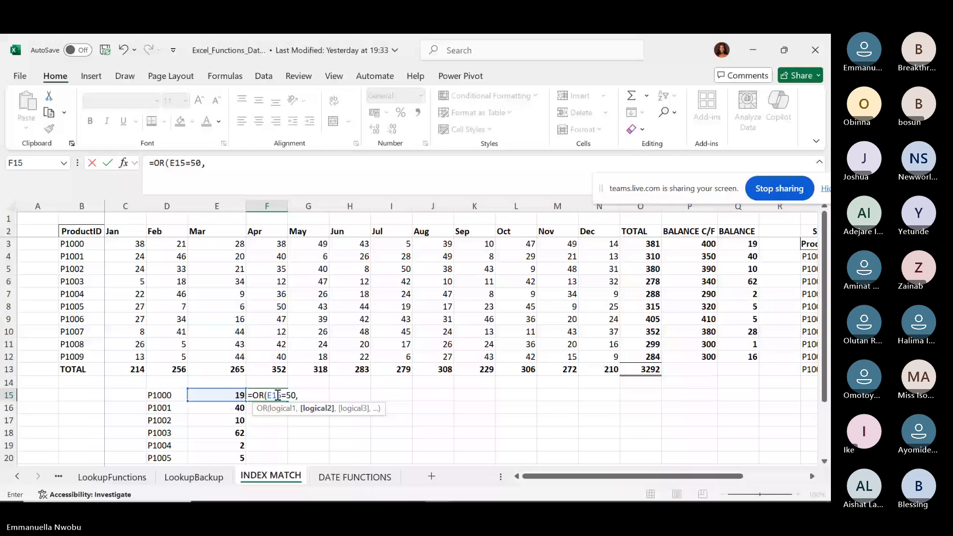
click(222, 396)
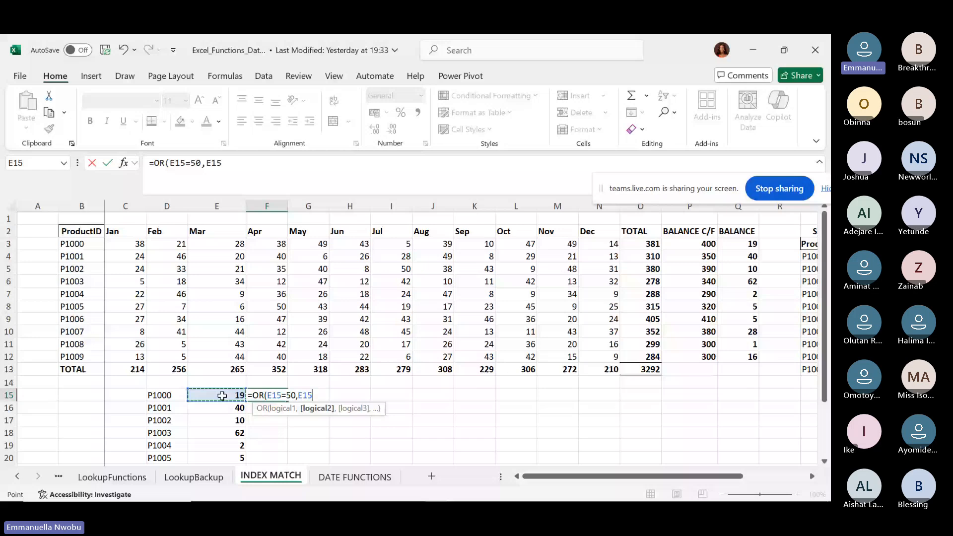
text(<50))
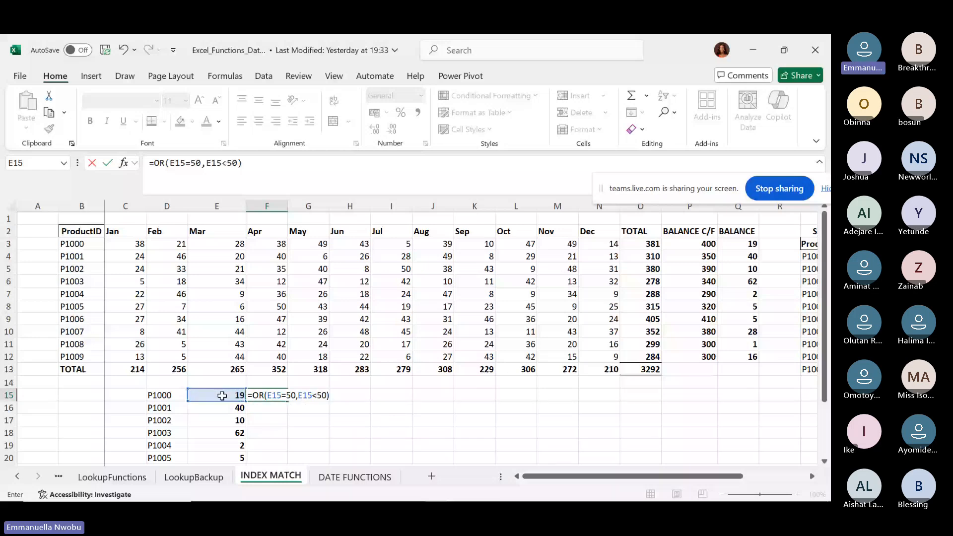
key(ctrl+Return)
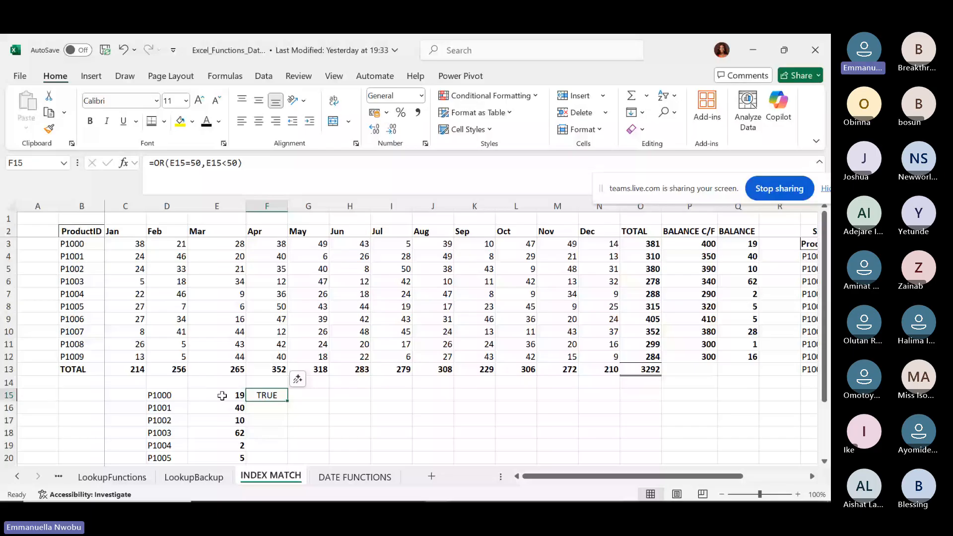
double_click(288, 401)
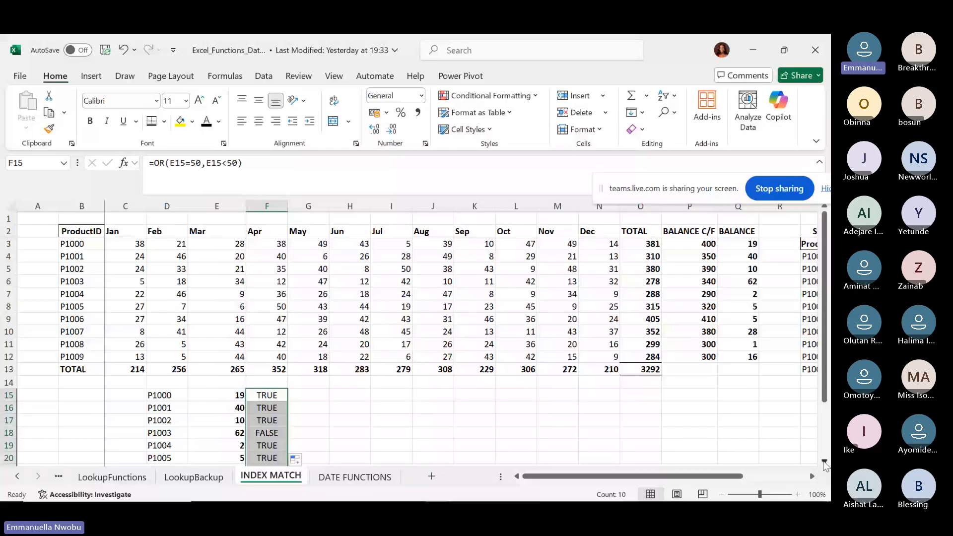
Convert the F15:F24 TRUE/FALSE results into checkboxes, then switch to the WEEK 3 NOTE PDF.
scroll(546, 392, down, 2)
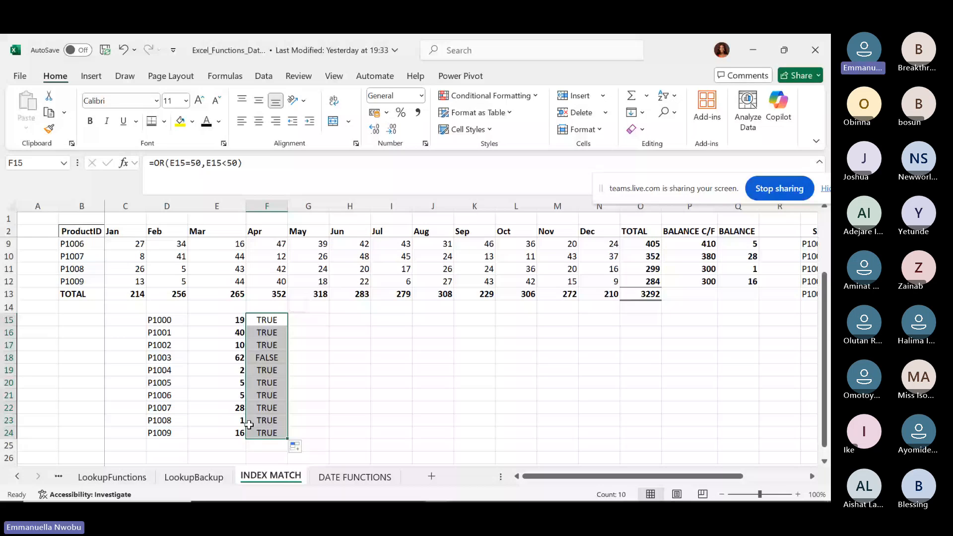
click(91, 76)
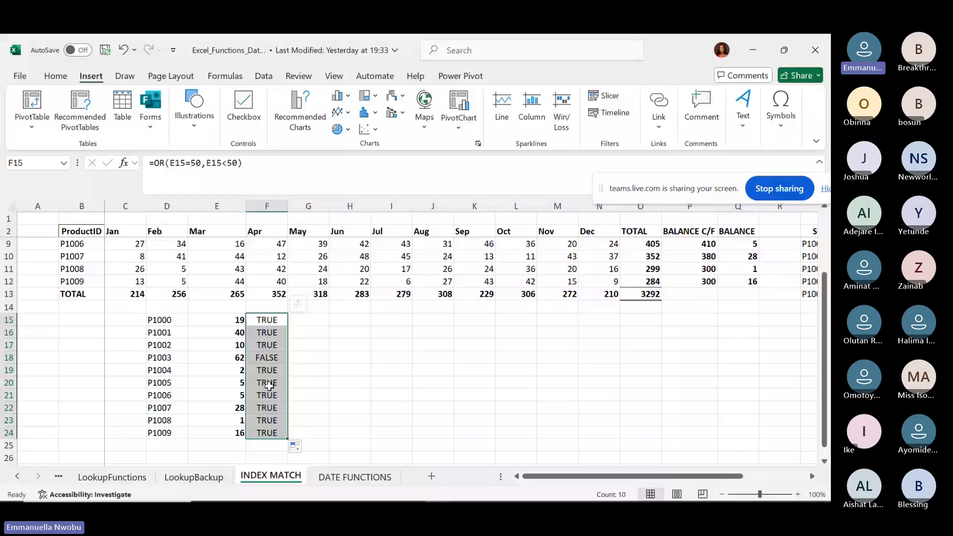
click(243, 105)
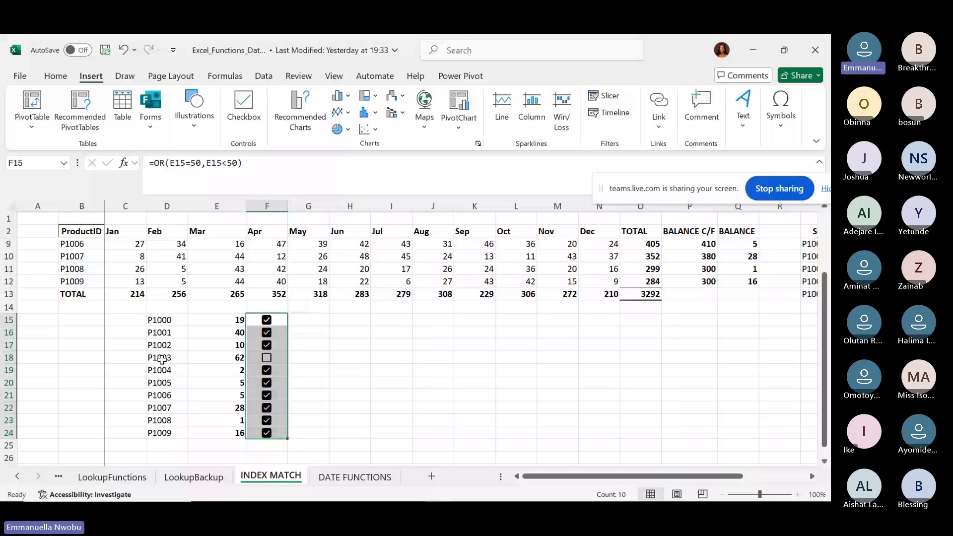
click(262, 494)
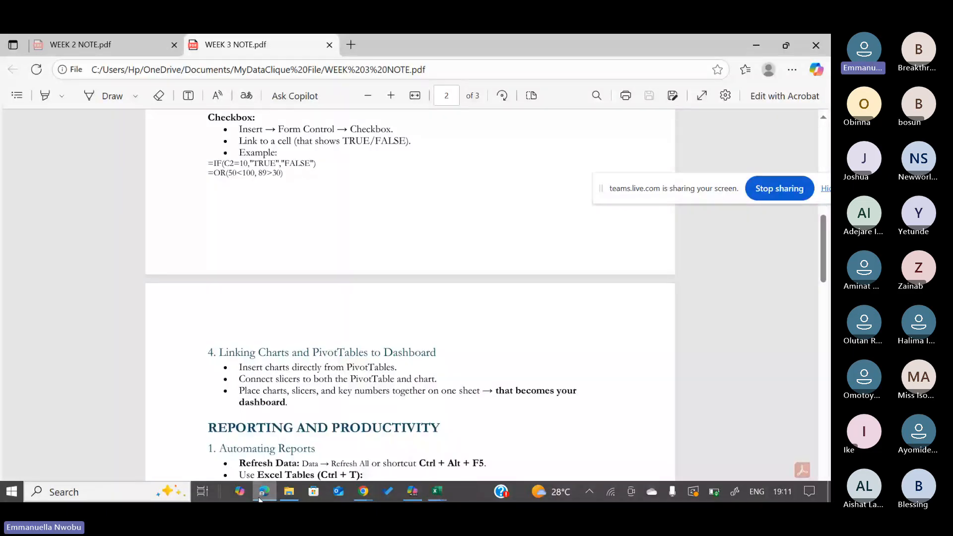
Scroll the WEEK 3 notes to the Protecting Sheets and Printing and Page Layout sections.
scroll(410, 347, down, 2)
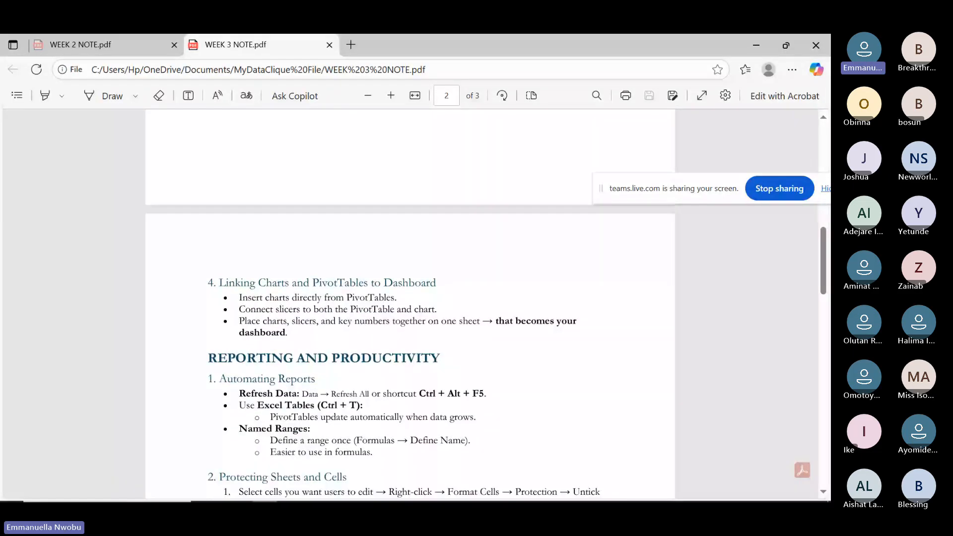
scroll(410, 303, up, 2)
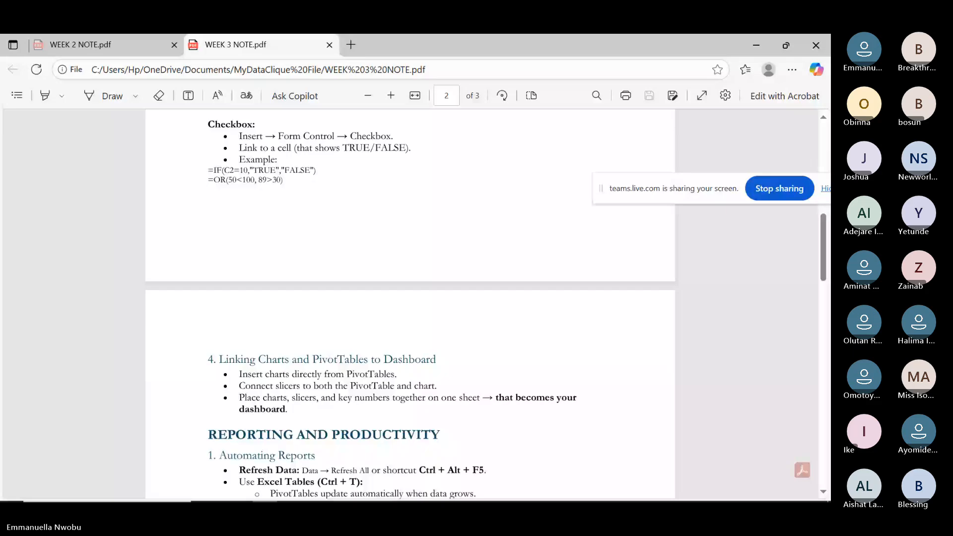
scroll(410, 304, up, 1)
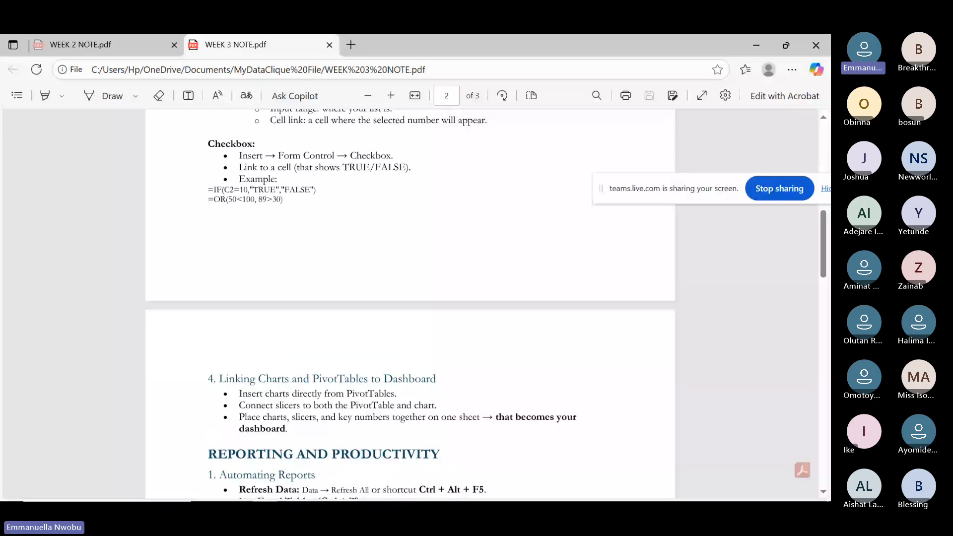
scroll(410, 303, down, 3)
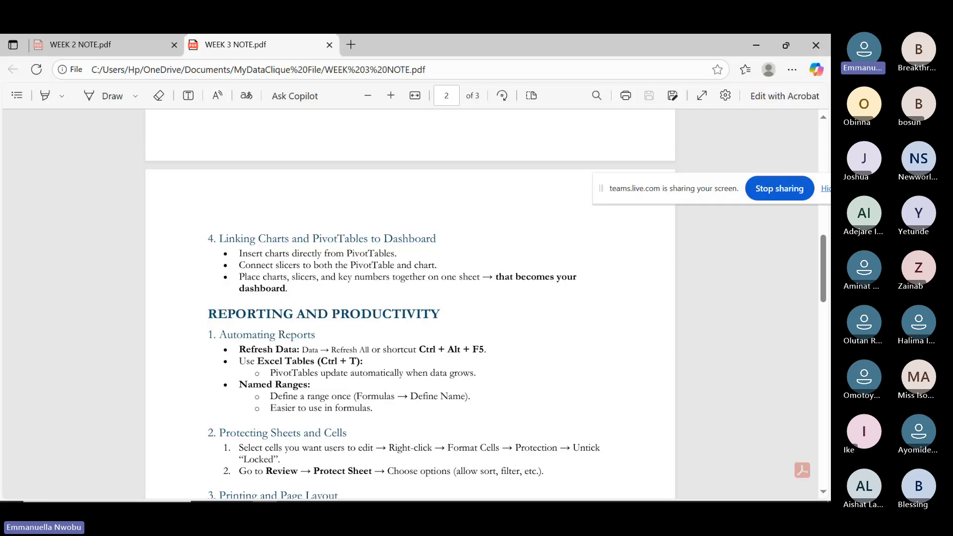
scroll(410, 303, down, 2)
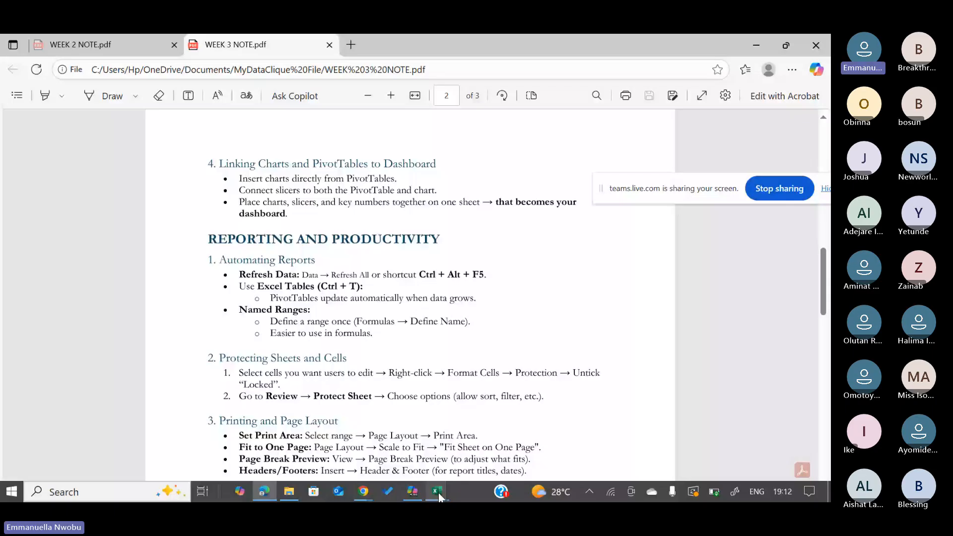
Refresh All pivot tables on the PIVOT ANALYSIS sheet from PivotTable Analyze.
click(438, 492)
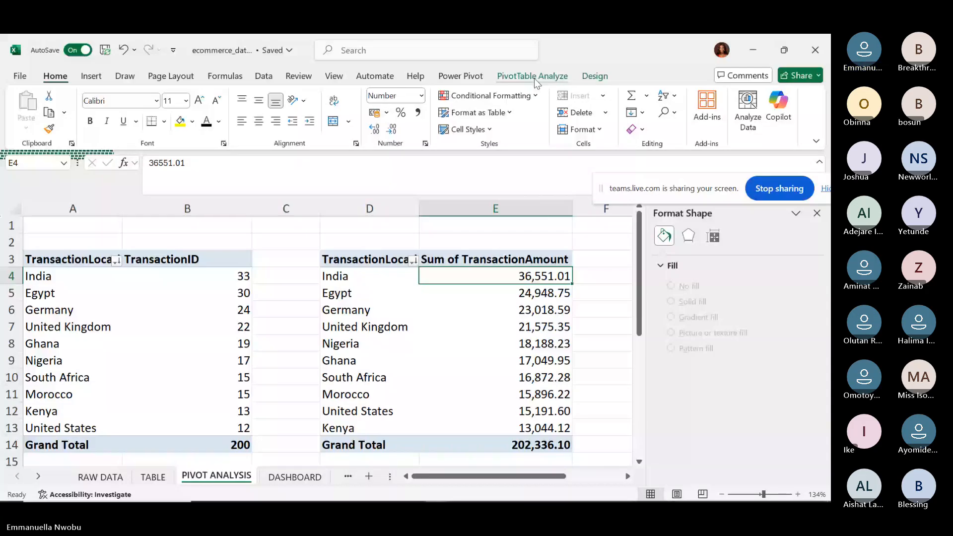
click(534, 78)
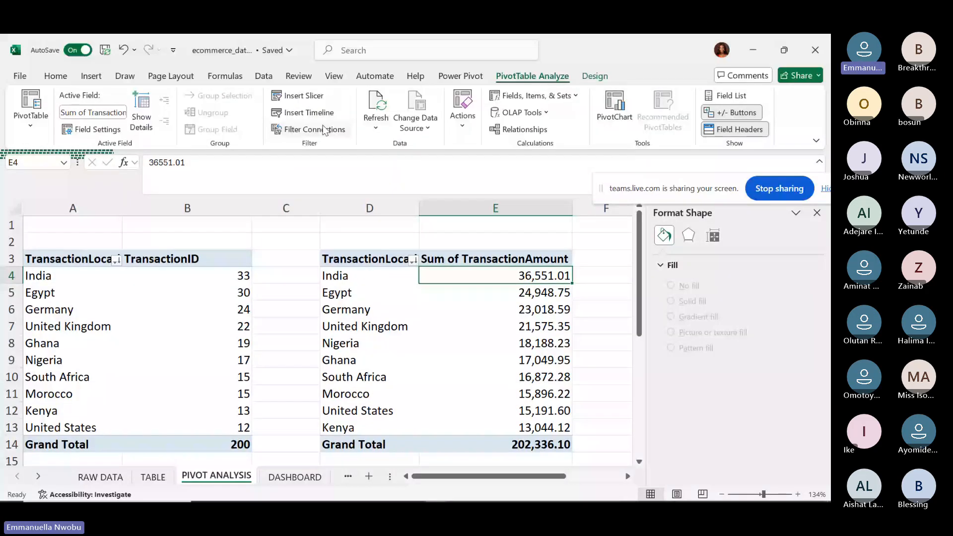
click(376, 127)
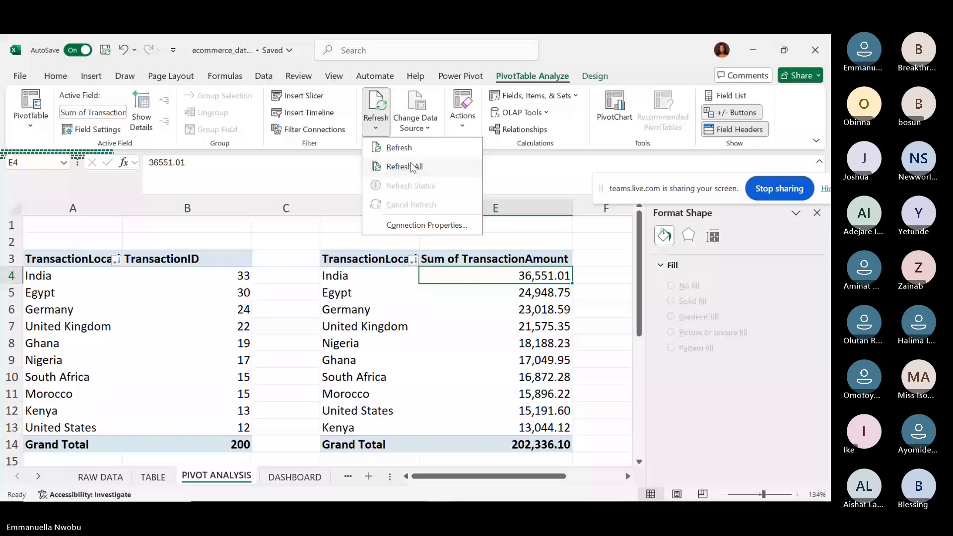
click(411, 168)
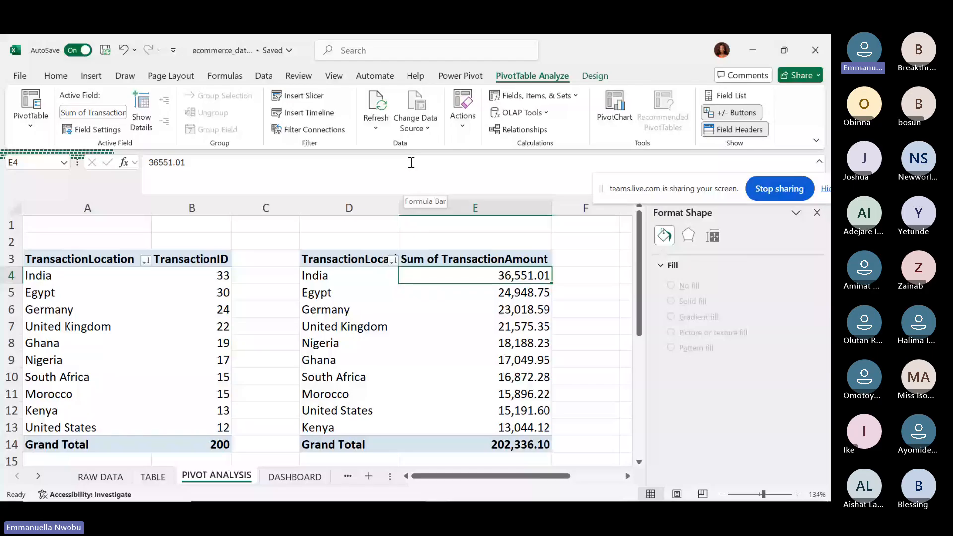
mouse_move(271, 498)
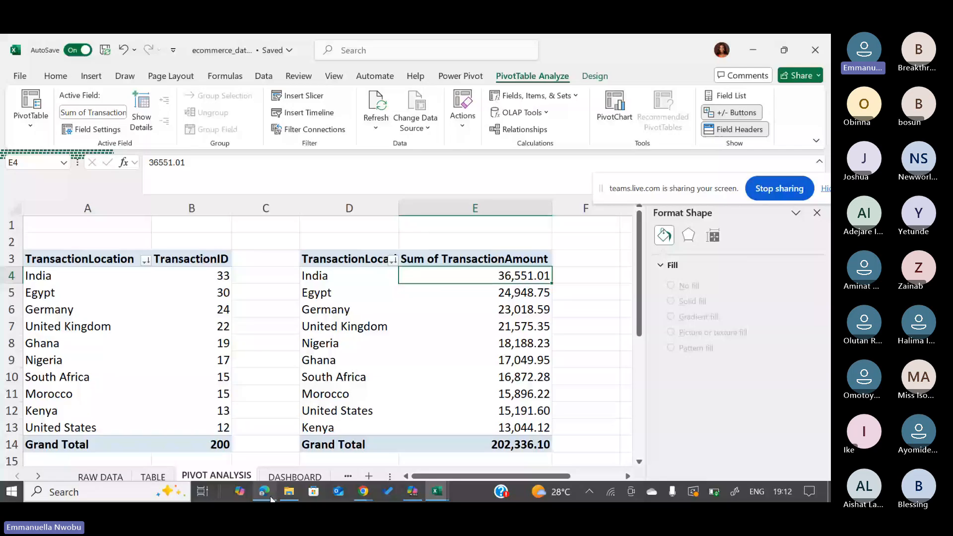
Return to WEEK 3 NOTE.pdf and scroll to Exporting Reports to PDF and Time-Saving Tips.
click(271, 498)
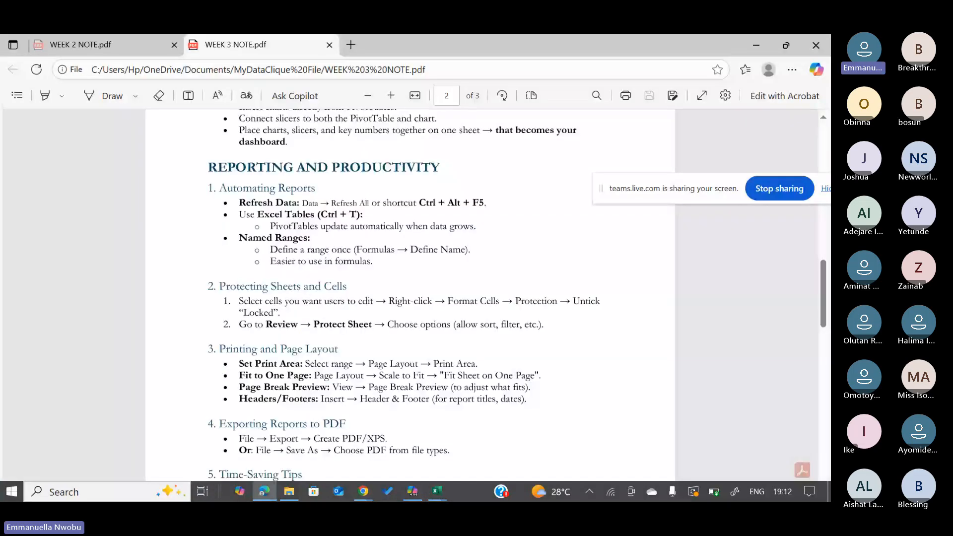
scroll(410, 302, down, 3)
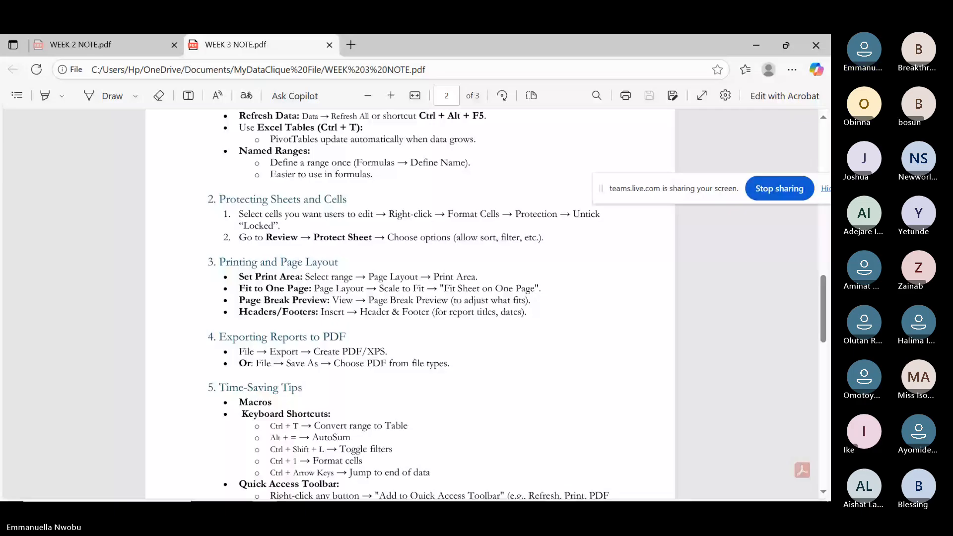
scroll(410, 303, down, 3)
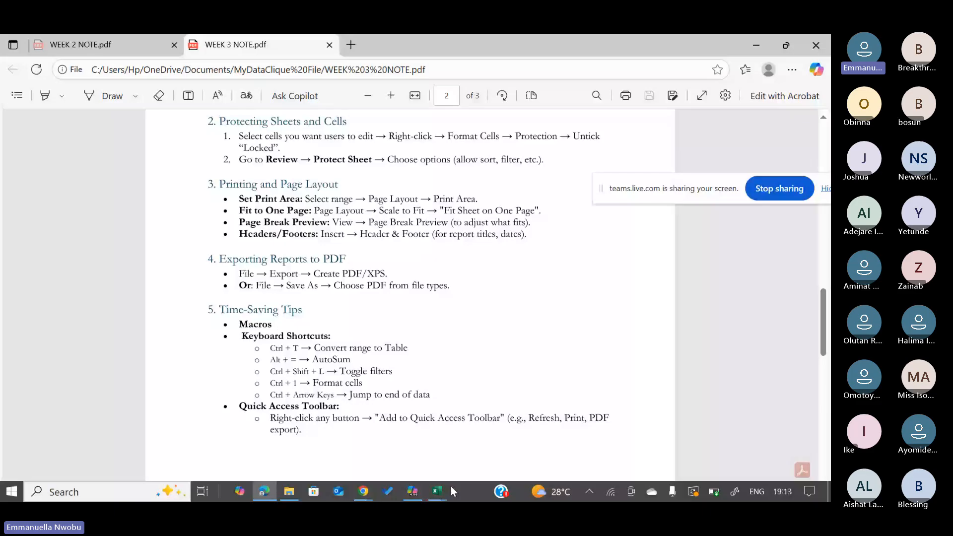
Go to the top of the RAW DATA sheet and open Review > Protect Sheet.
click(439, 490)
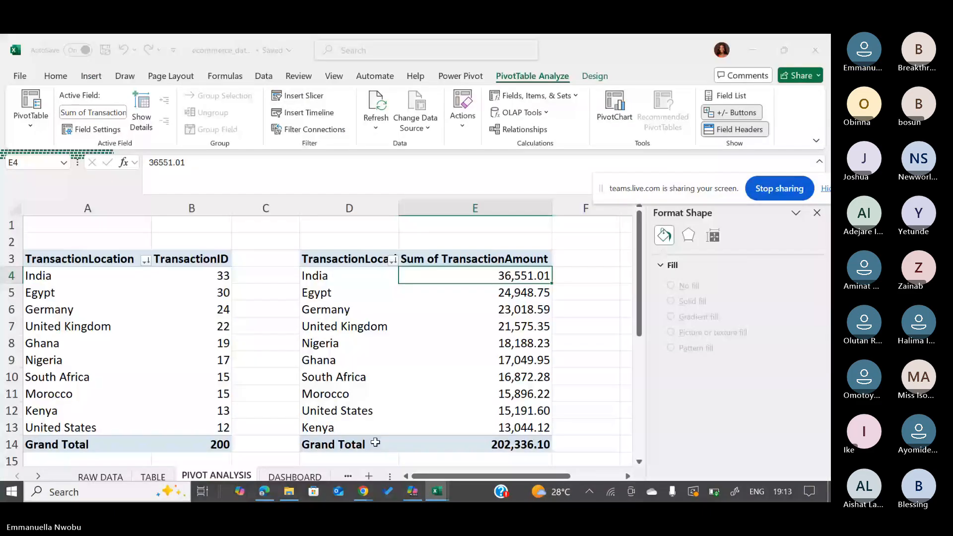
click(99, 478)
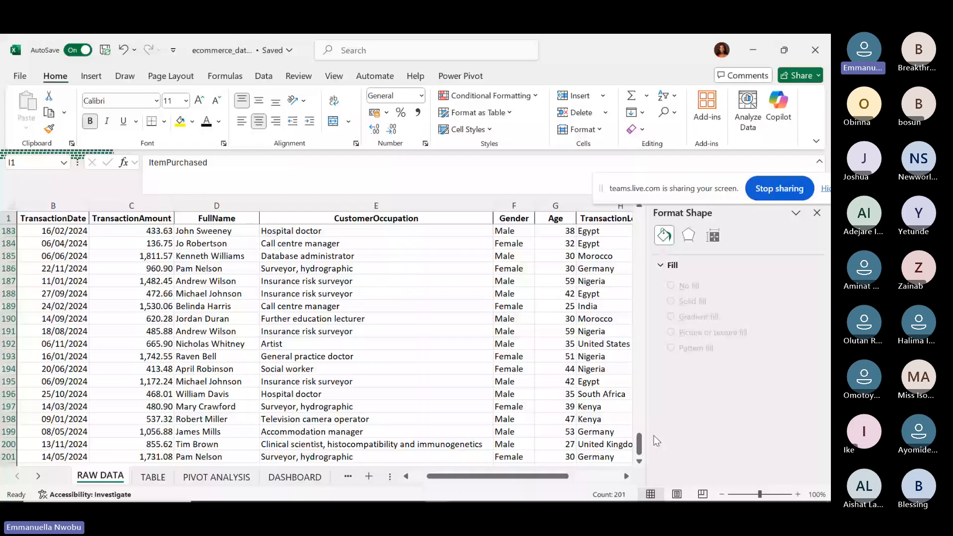
drag(639, 443, 640, 157)
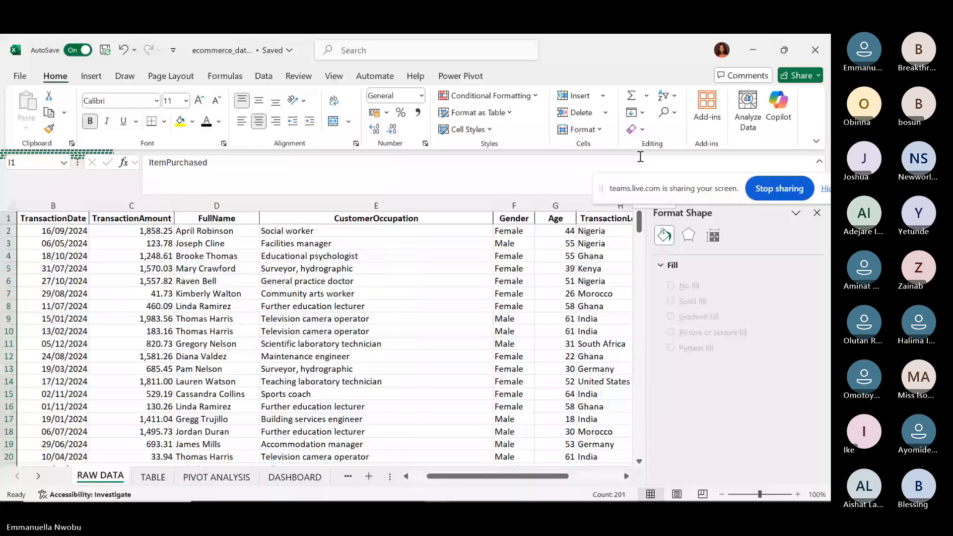
click(334, 77)
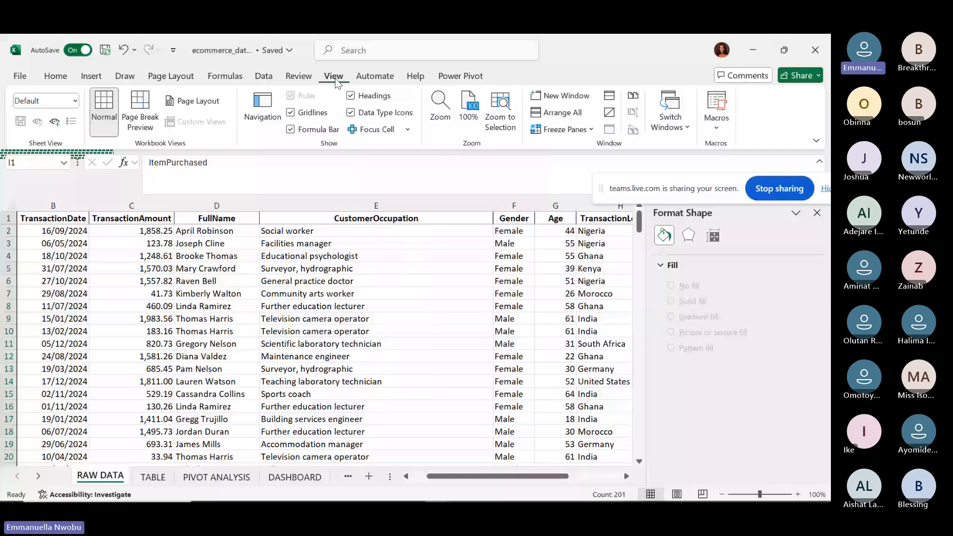
click(298, 77)
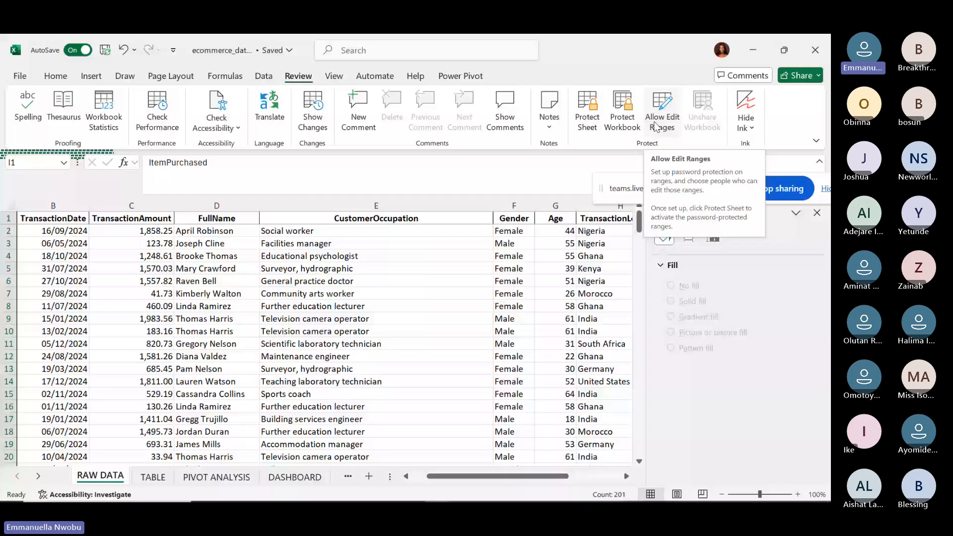
click(587, 124)
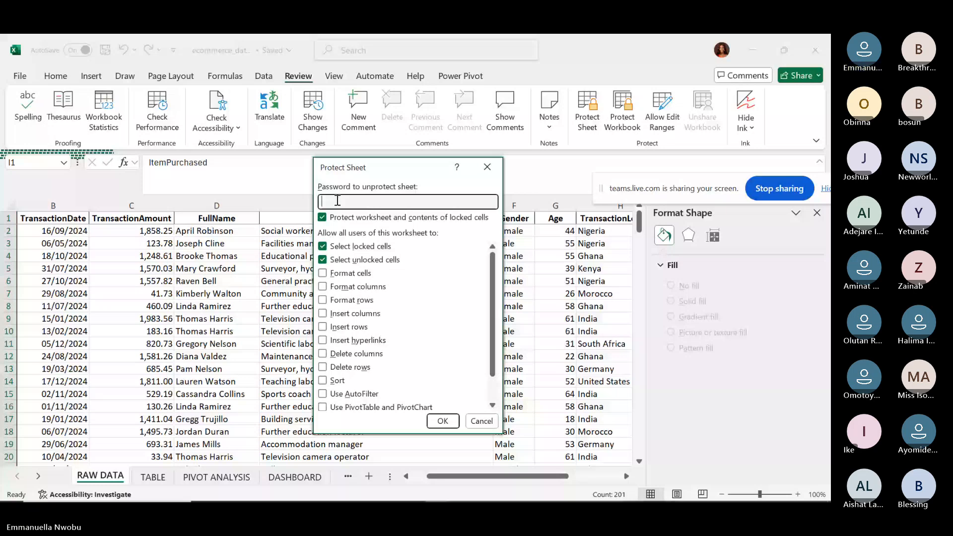
Set and confirm a sheet password, keeping only locked and unlocked cell selection allowed.
text(1)
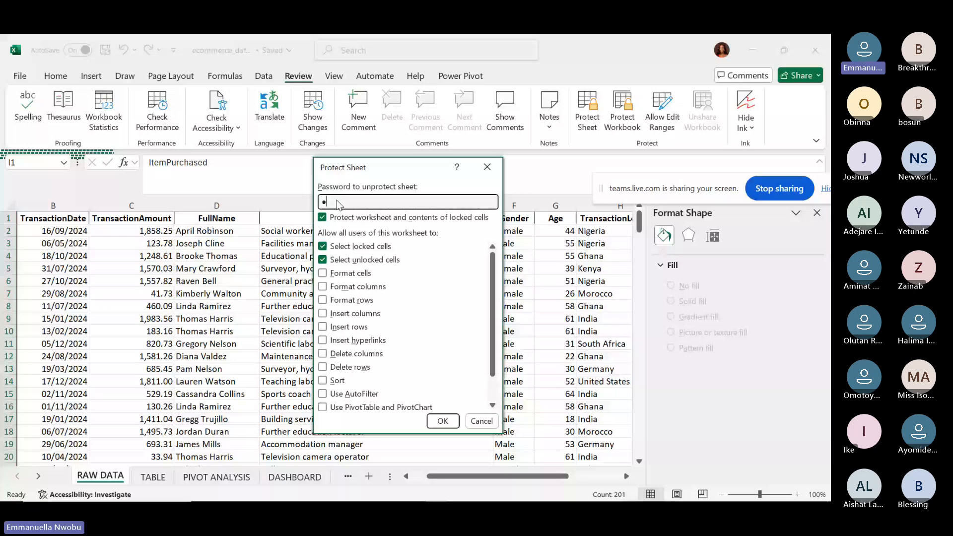
text(234567890)
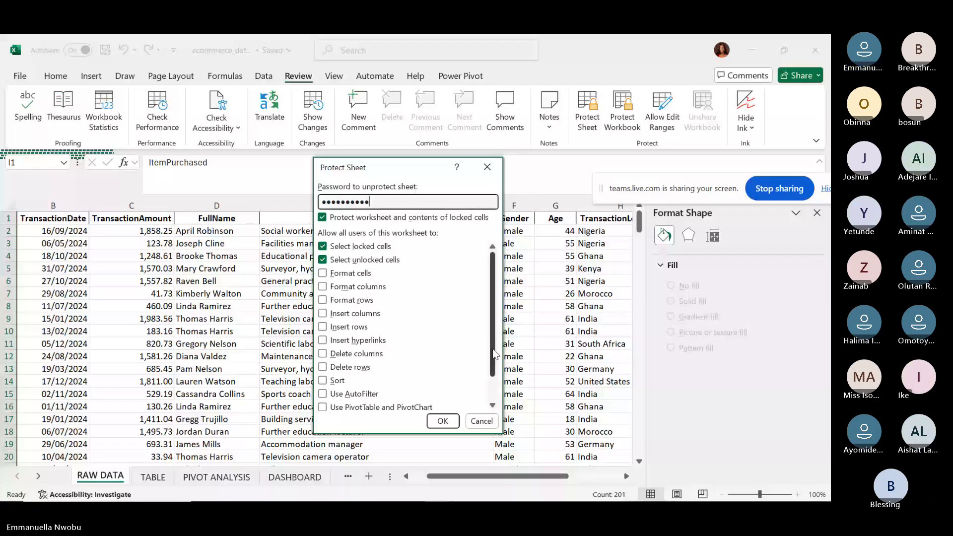
drag(492, 352, 432, 221)
scroll(475, 340, down, 1)
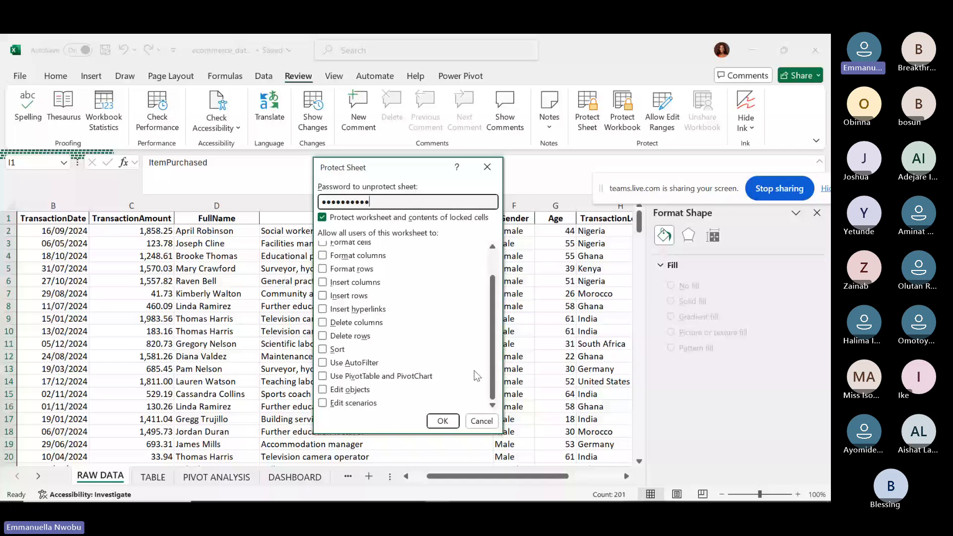
scroll(475, 370, up, 1)
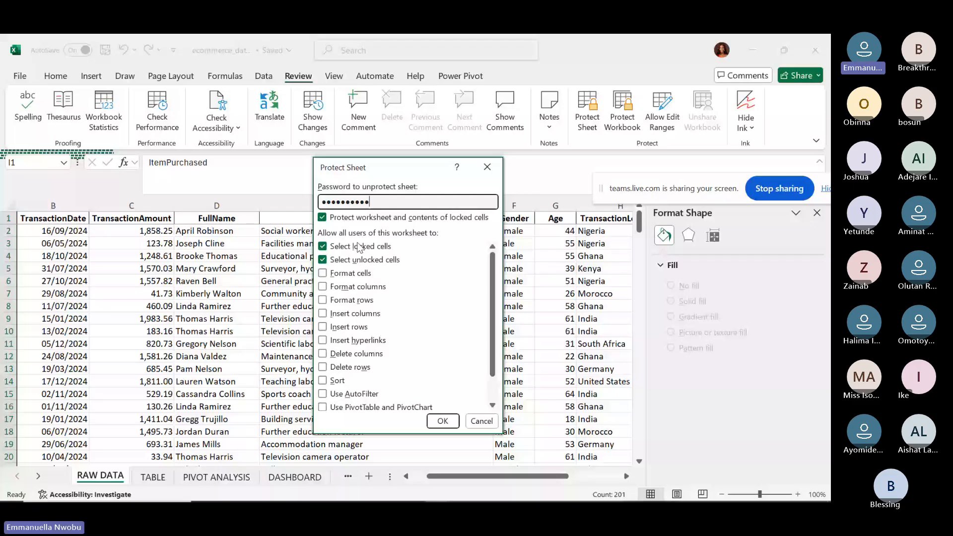
click(441, 422)
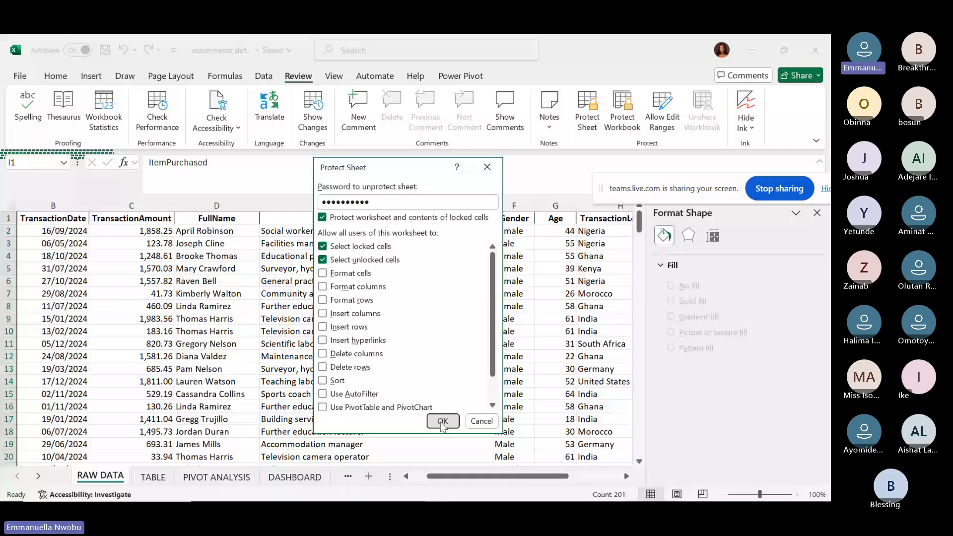
click(442, 422)
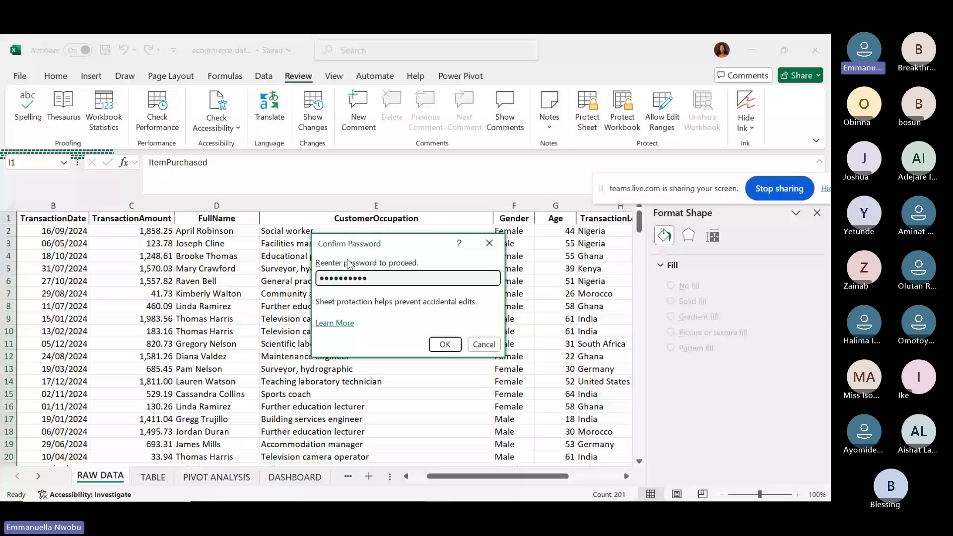
click(440, 342)
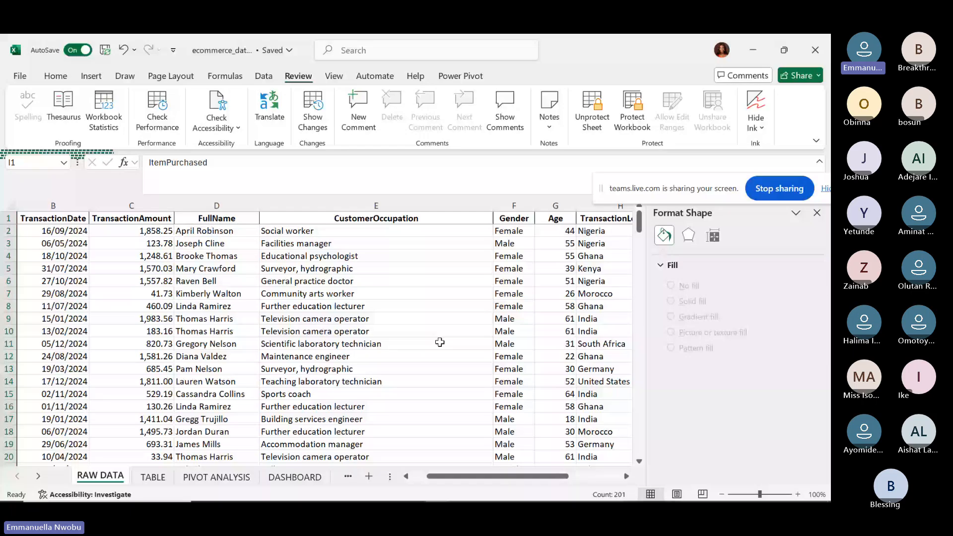
Select several occupation and Gender cells to confirm the protected sheet still allows selection.
click(391, 266)
click(372, 304)
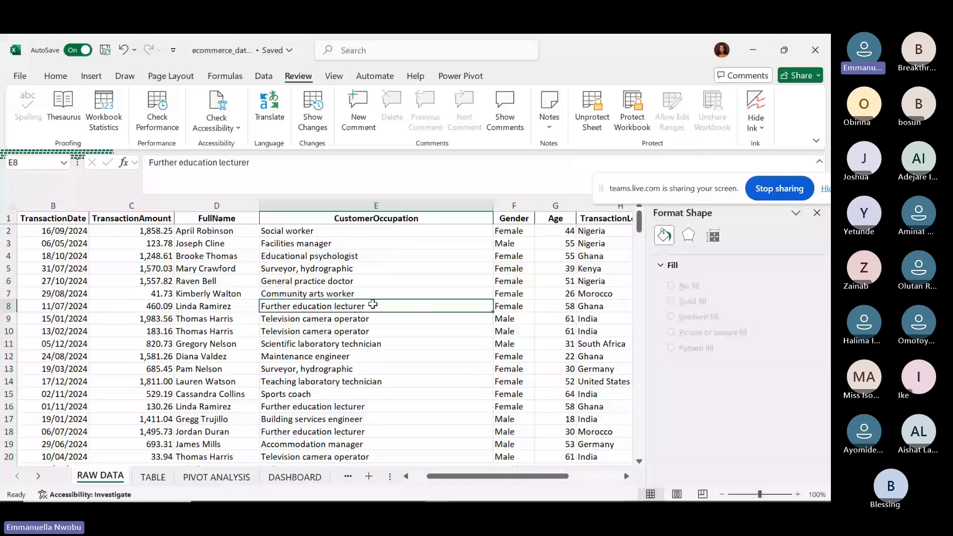
click(350, 277)
click(351, 266)
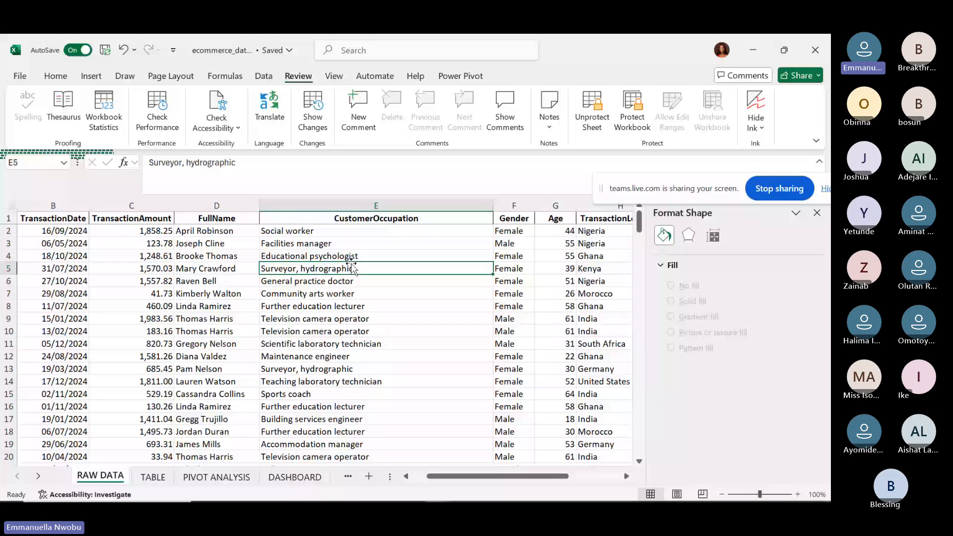
click(339, 254)
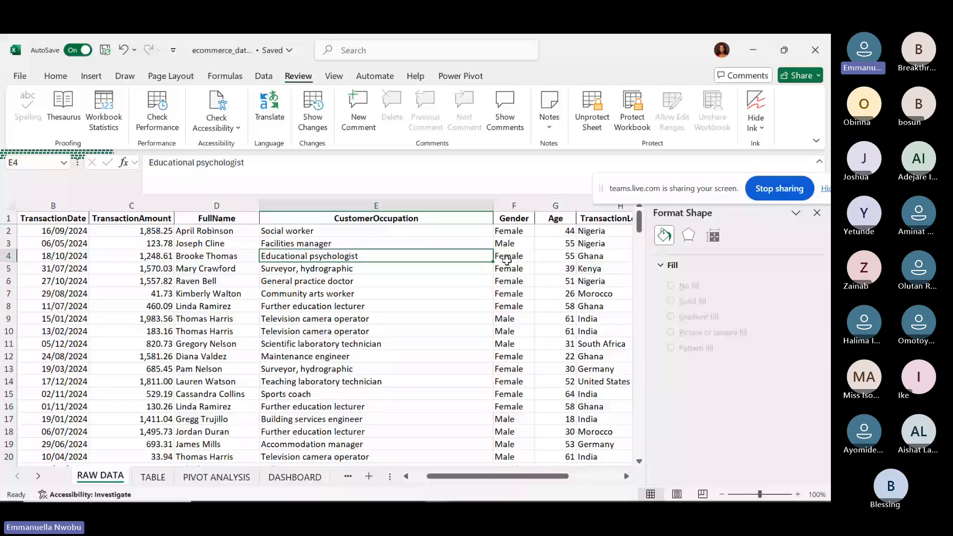
click(513, 293)
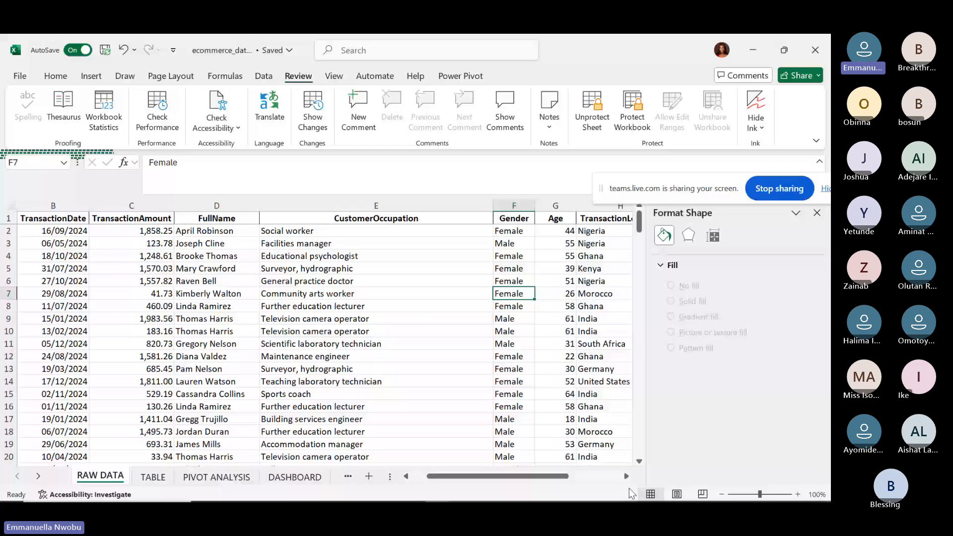
Scroll across the sheet testing more cells, then open Review > Protect Workbook.
scroll(429, 331, right, 5)
click(428, 331)
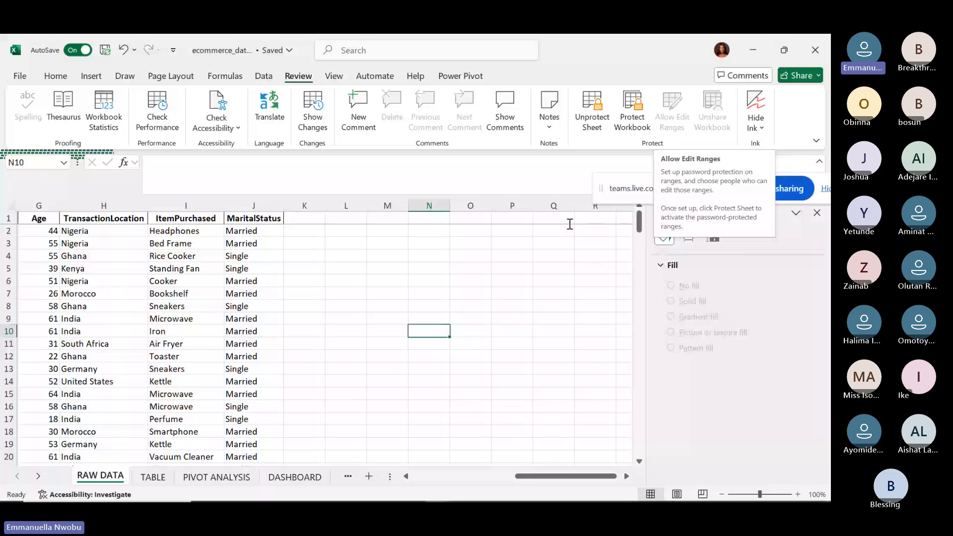
drag(530, 476, 428, 480)
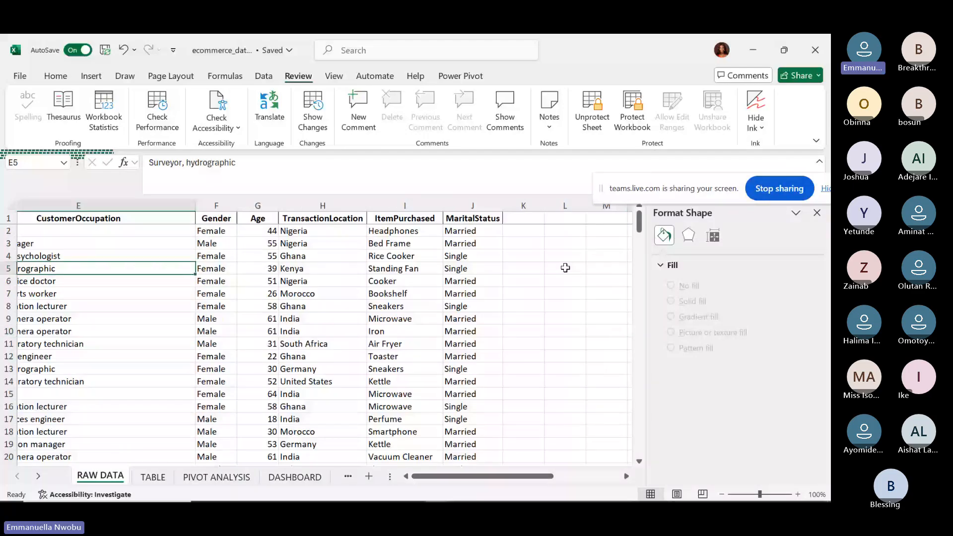
key(Right)
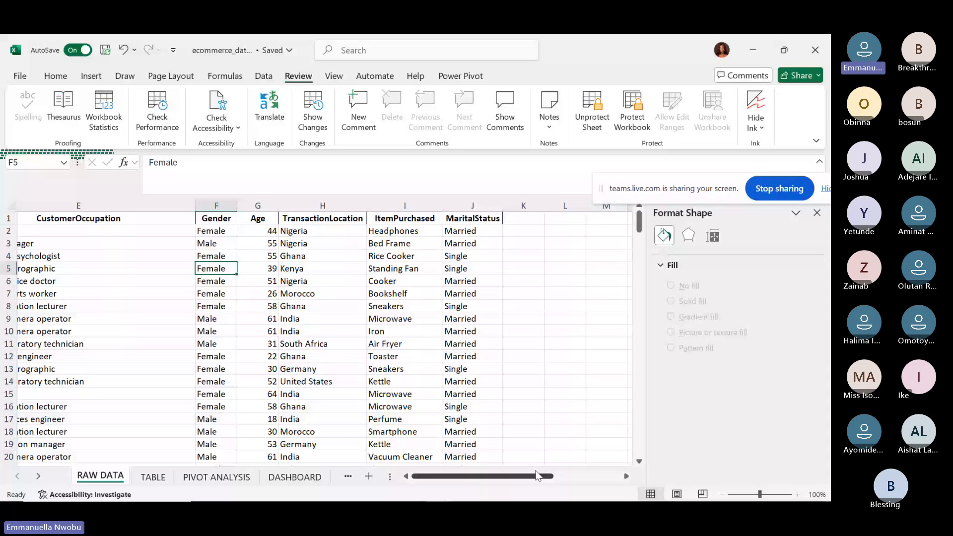
click(632, 111)
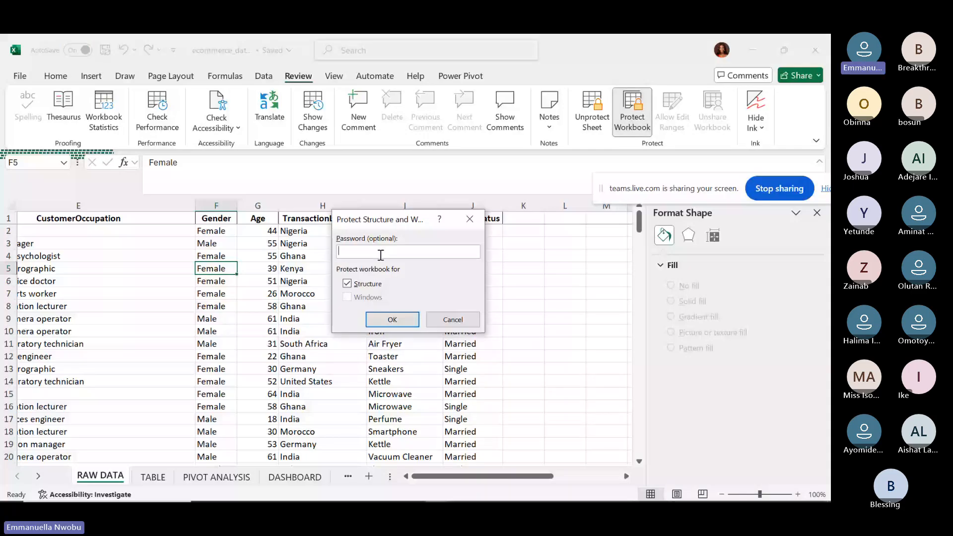
Cancel the workbook protection prompt, close the Format Shape pane and open the File backstage.
click(449, 323)
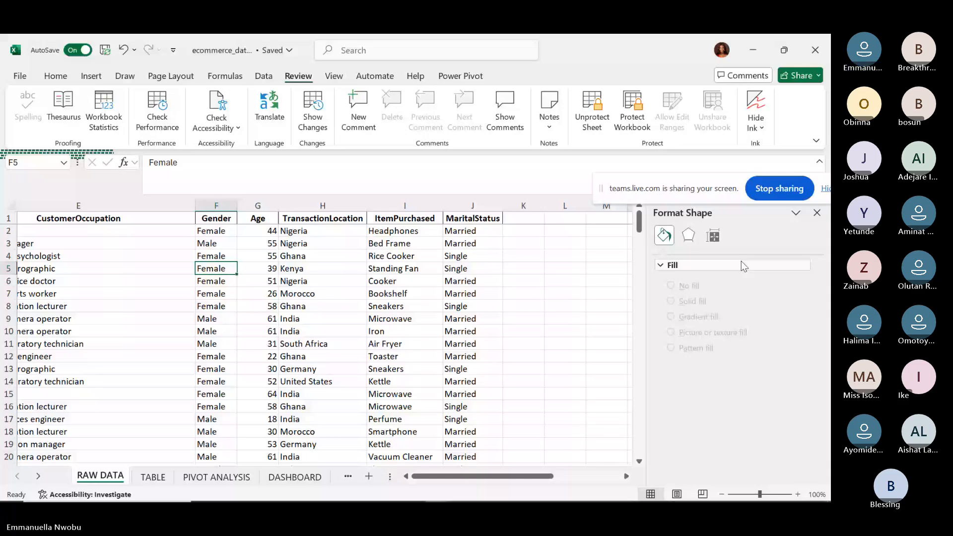
click(817, 213)
scroll(350, 292, left, 5)
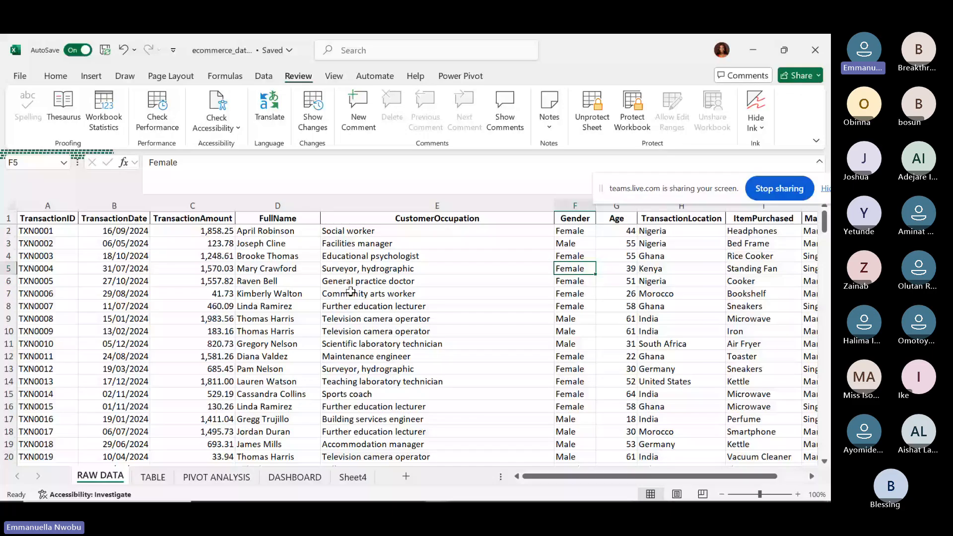
click(20, 76)
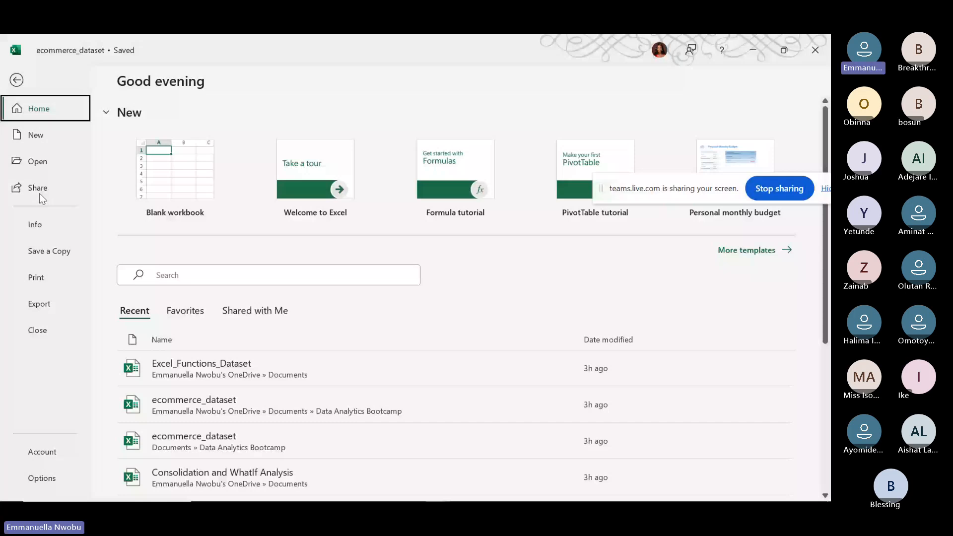
Publish the workbook as ecommerce_dataset.pdf in This PC > Documents, keeping PDF as the type.
click(39, 304)
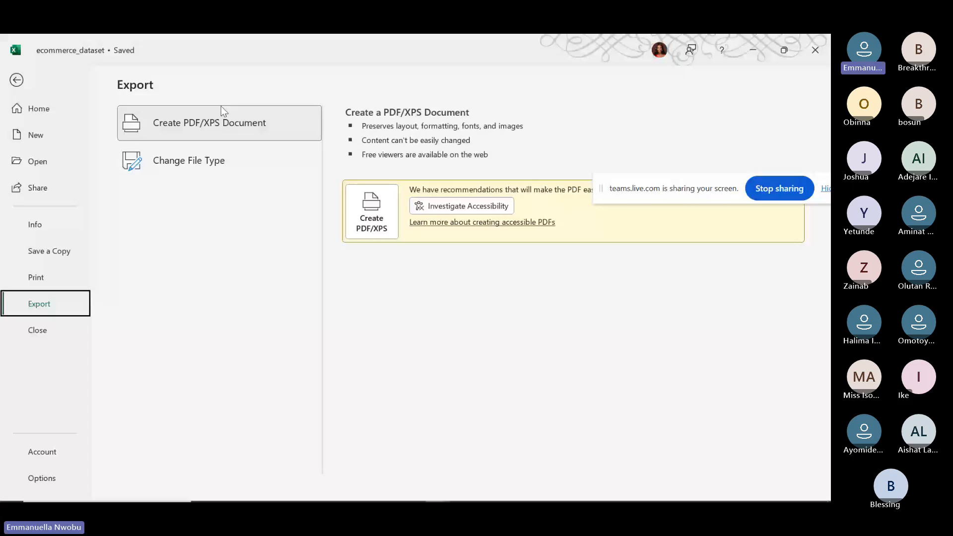
click(371, 223)
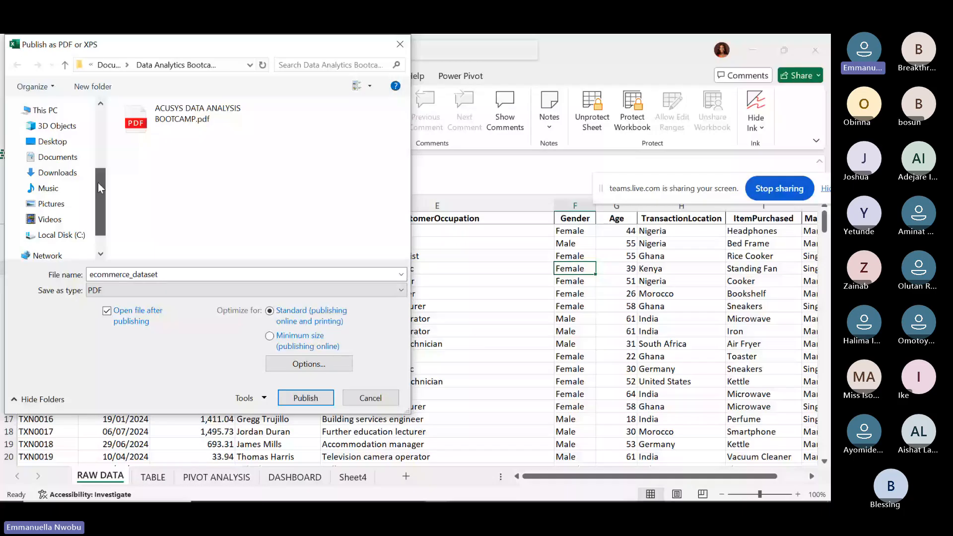
scroll(100, 157, up, 3)
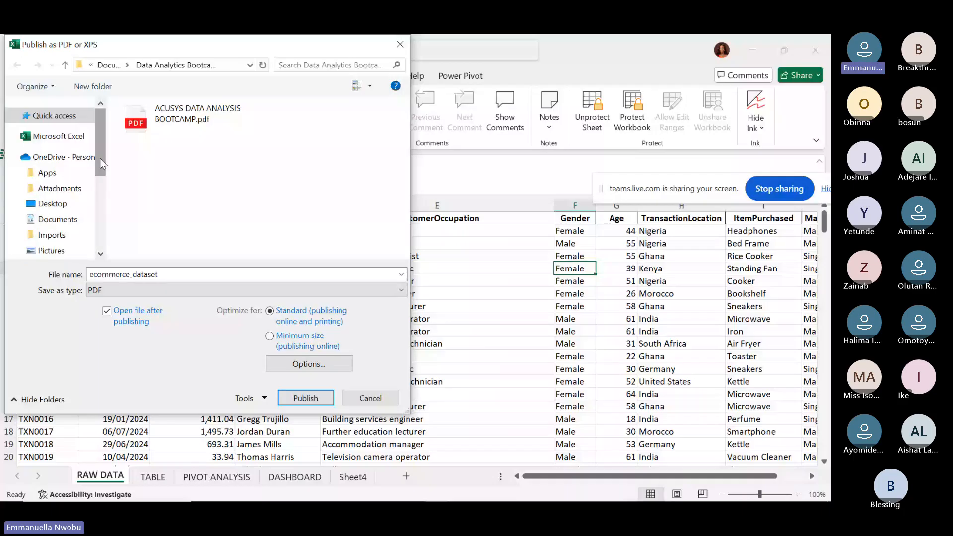
drag(100, 159, 99, 206)
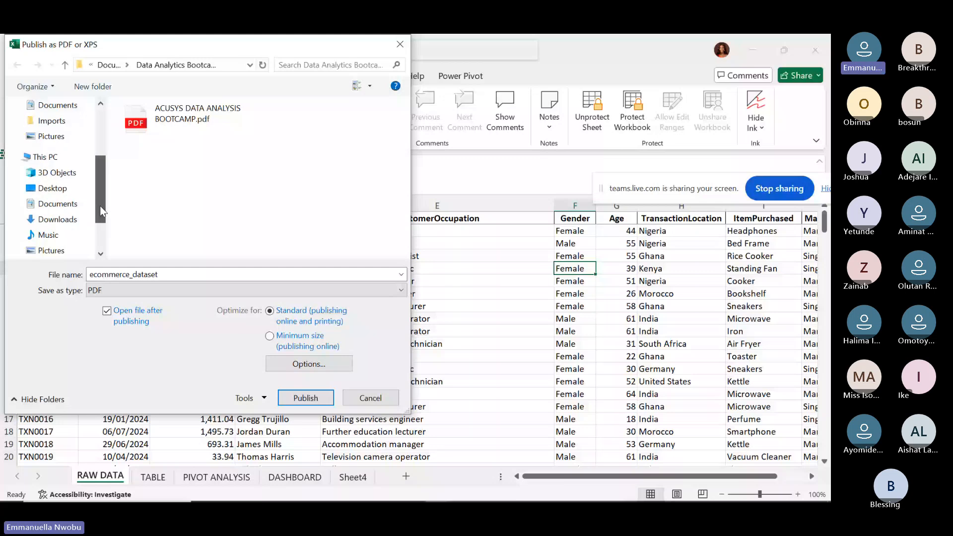
click(55, 179)
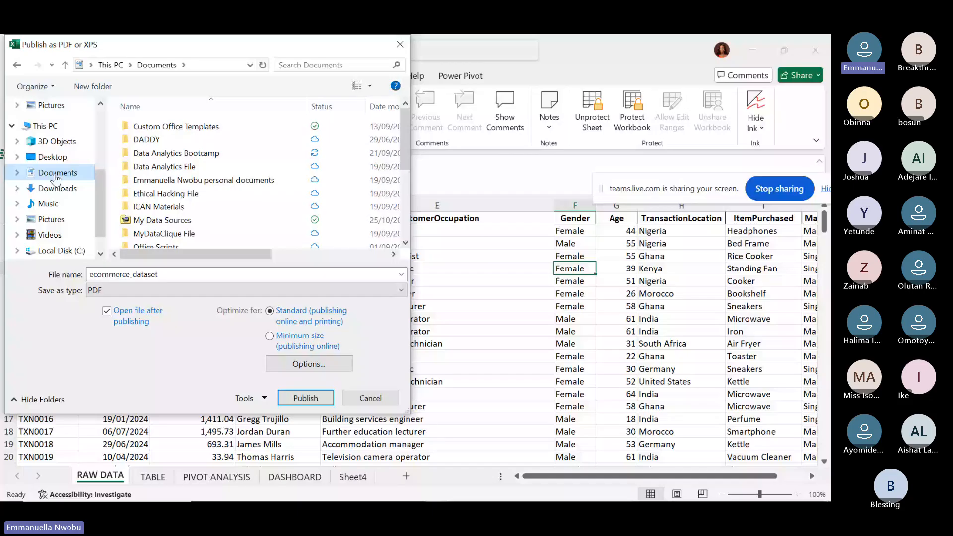
scroll(163, 218, down, 4)
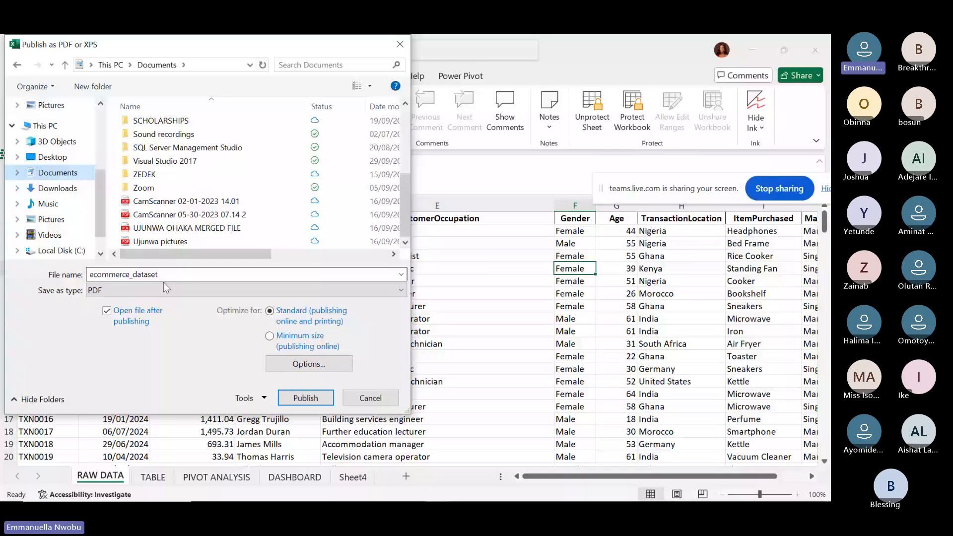
click(401, 292)
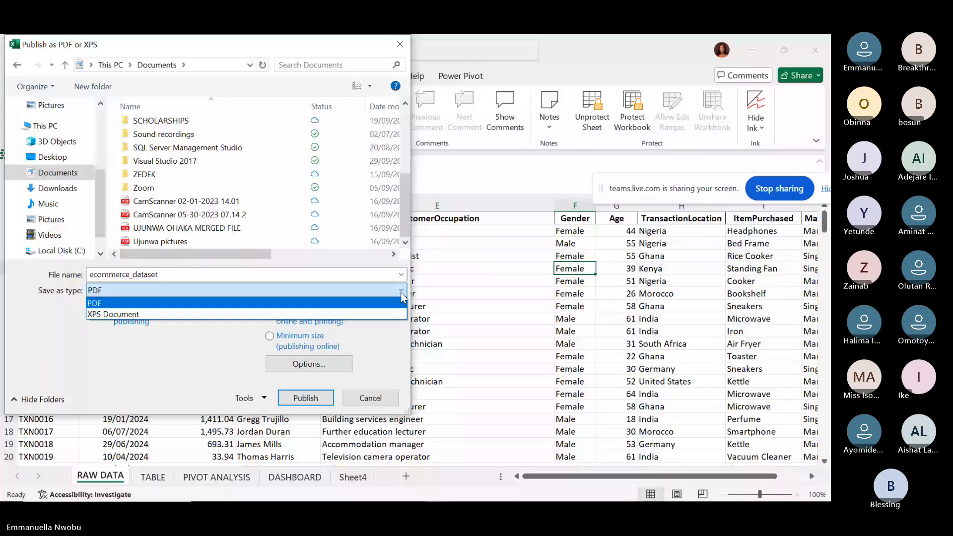
click(401, 295)
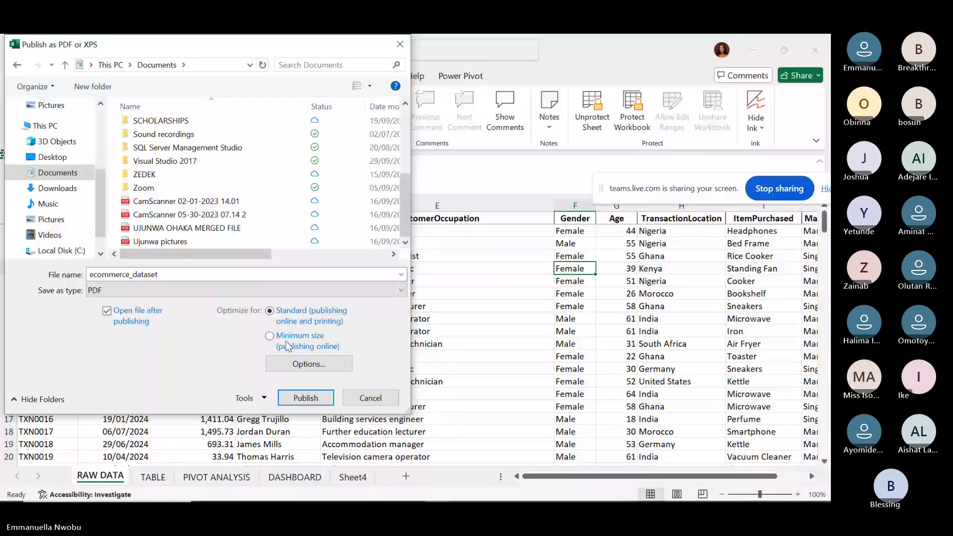
click(313, 397)
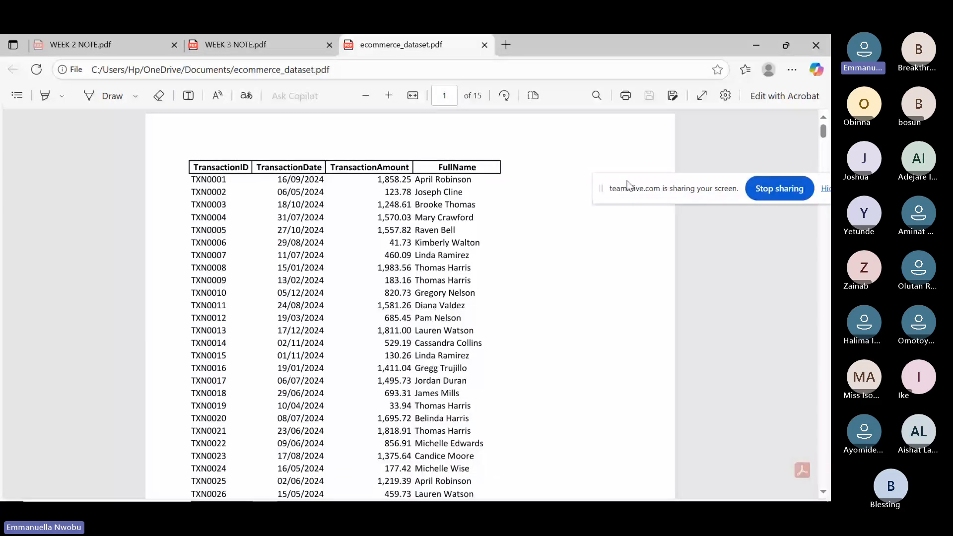
Scroll through all 15 pages of ecommerce_dataset.pdf in Edge, then close its tab.
drag(823, 131, 825, 244)
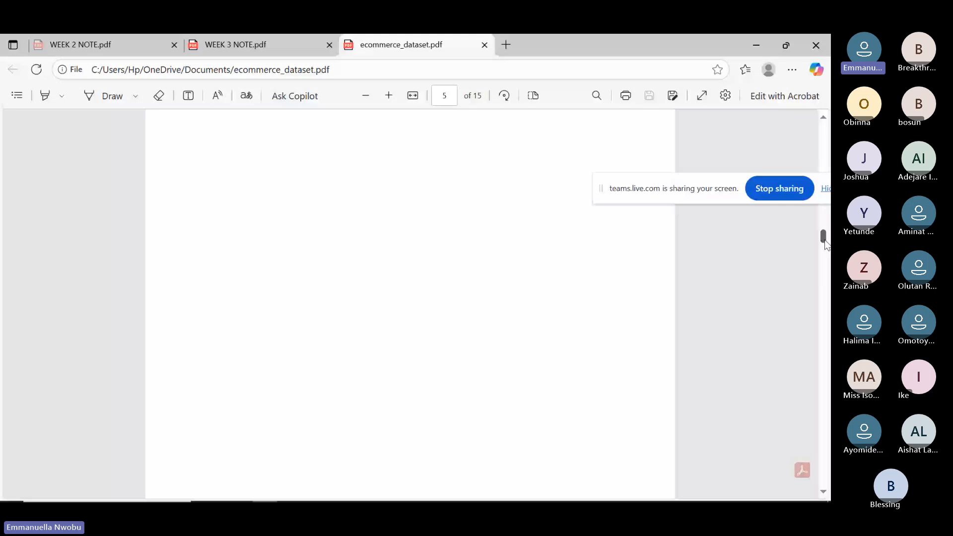
drag(825, 244, 826, 483)
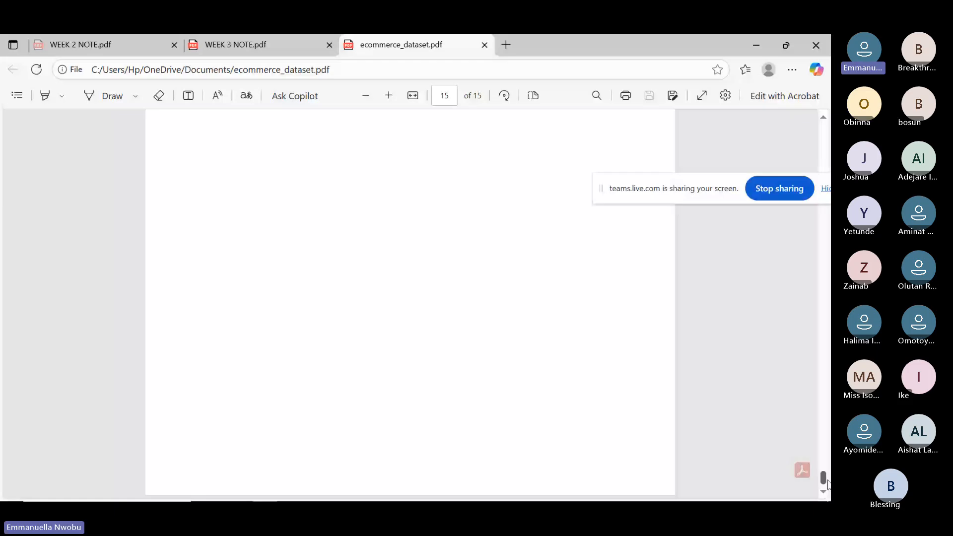
drag(825, 479, 826, 91)
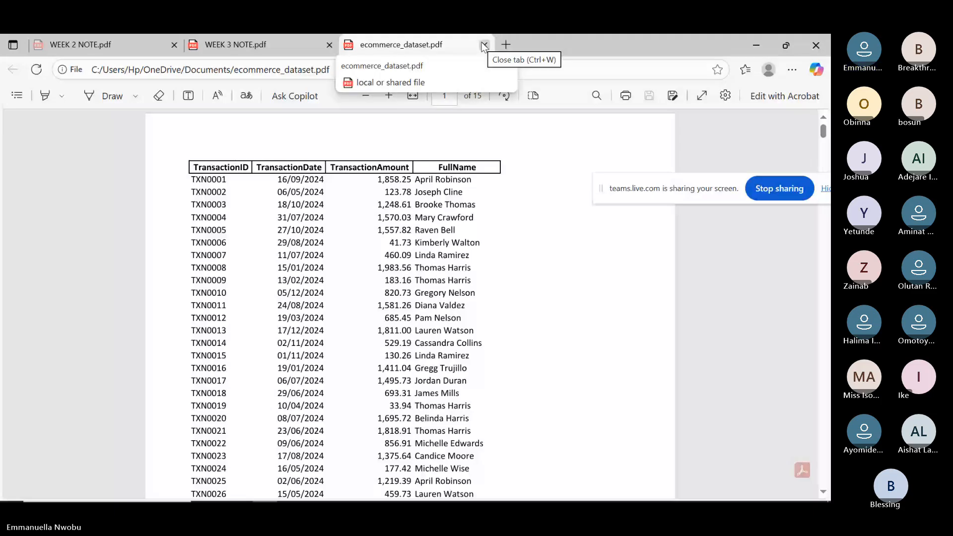
scroll(409, 298, down, 5)
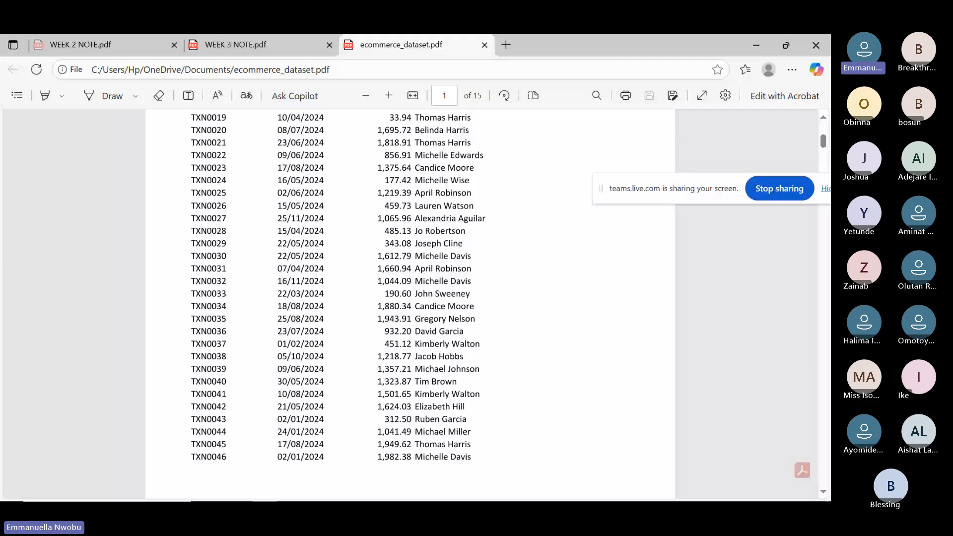
scroll(410, 298, down, 20)
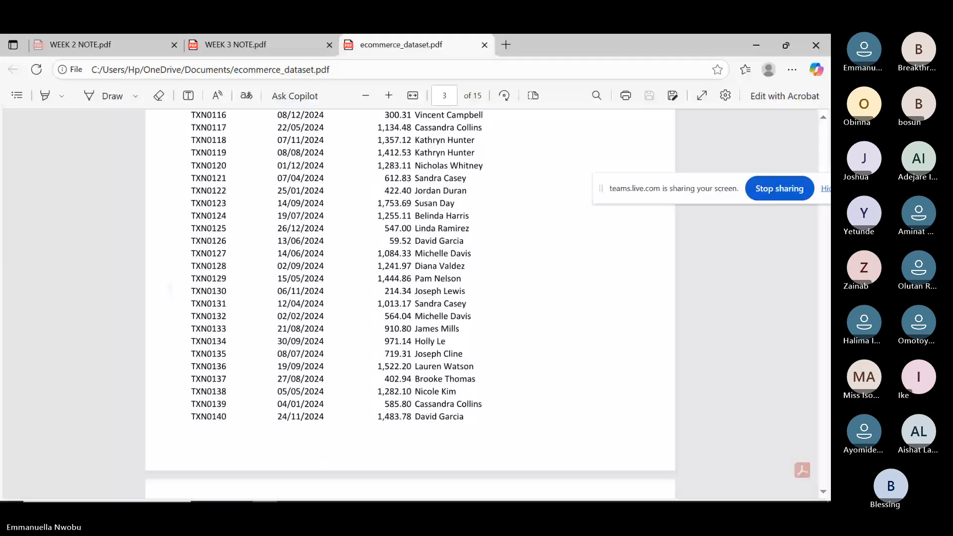
scroll(410, 303, down, 15)
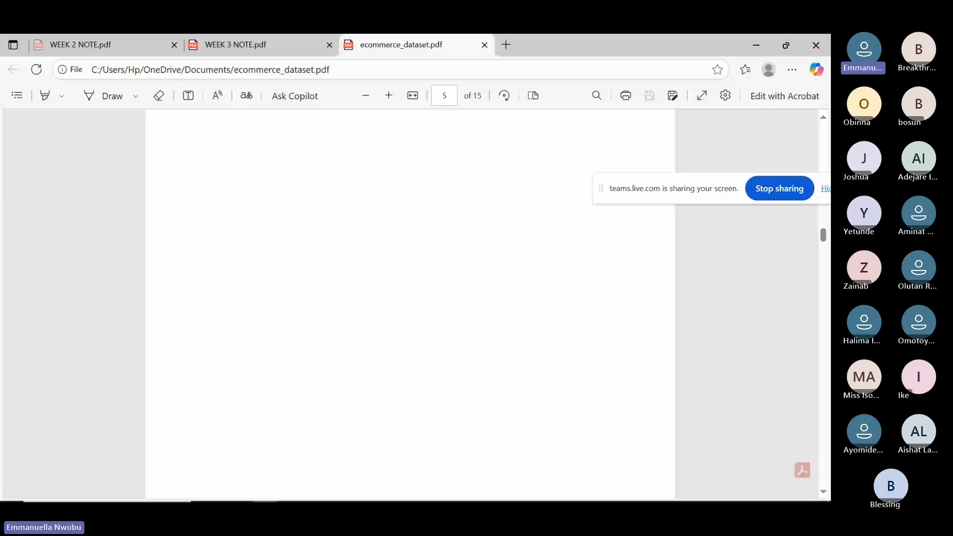
scroll(410, 304, down, 5)
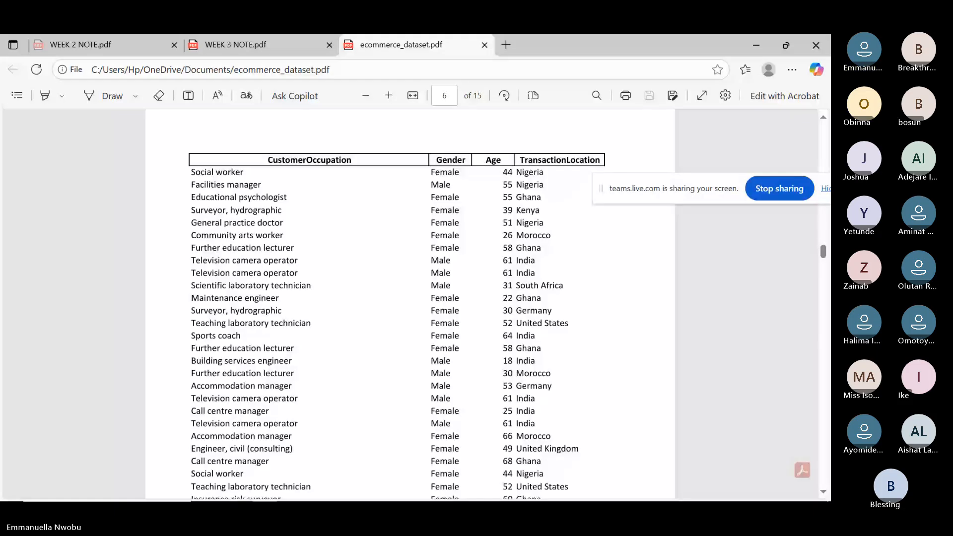
scroll(410, 304, down, 15)
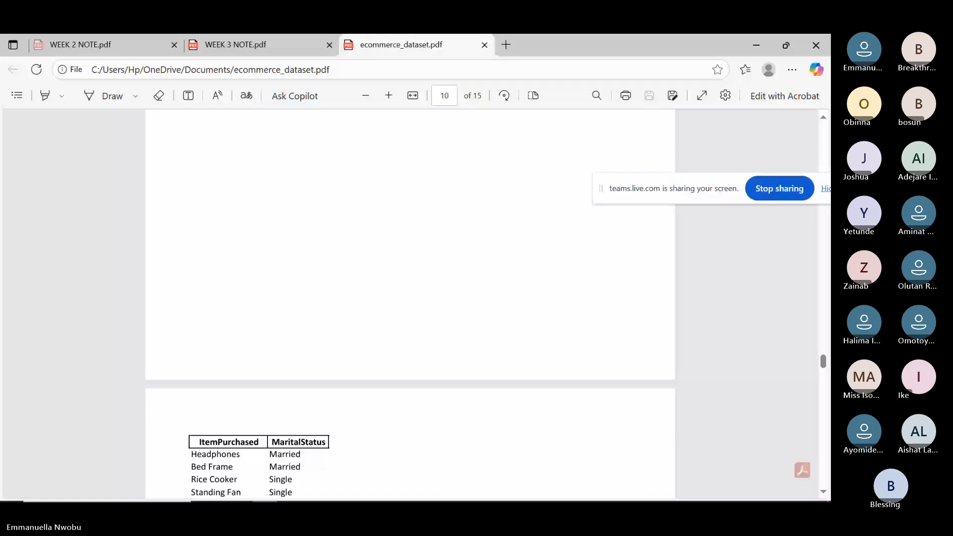
scroll(409, 303, down, 8)
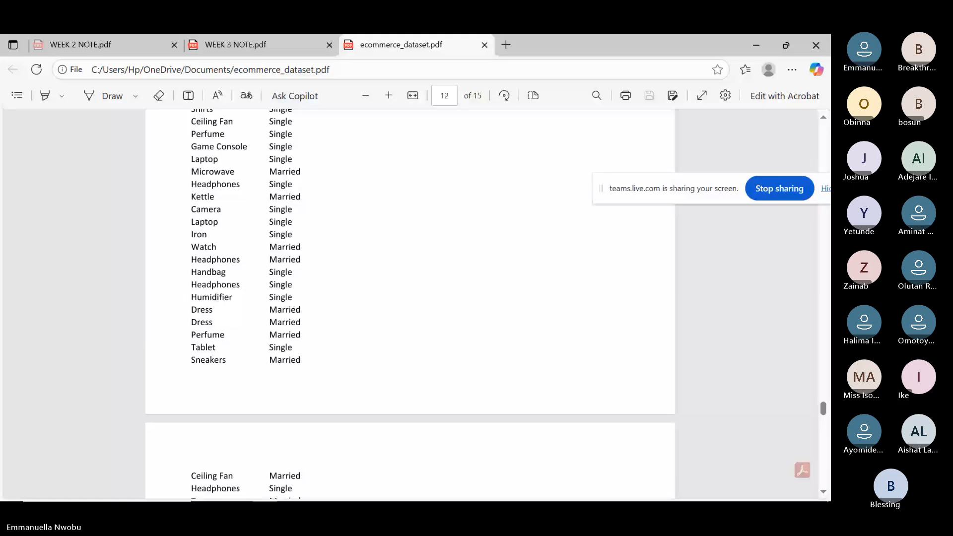
key(End)
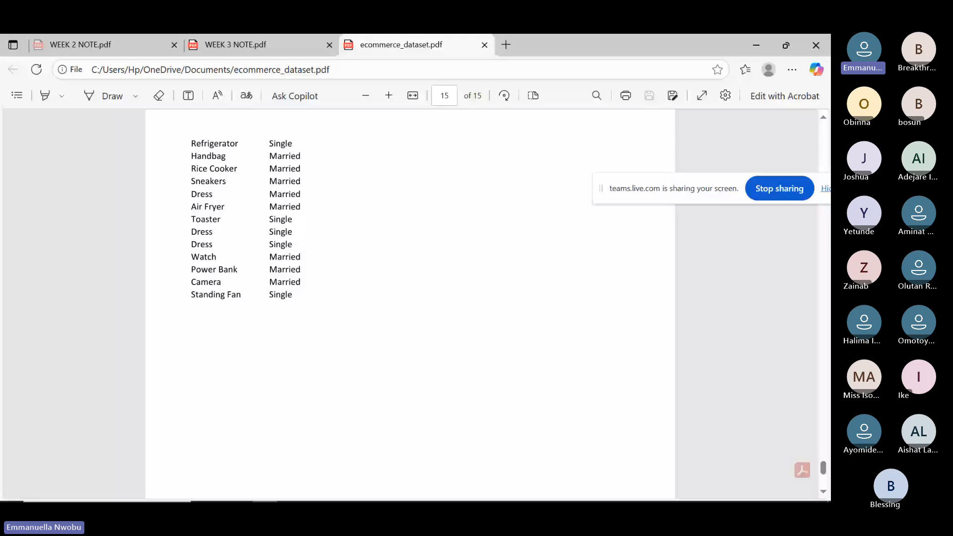
click(485, 45)
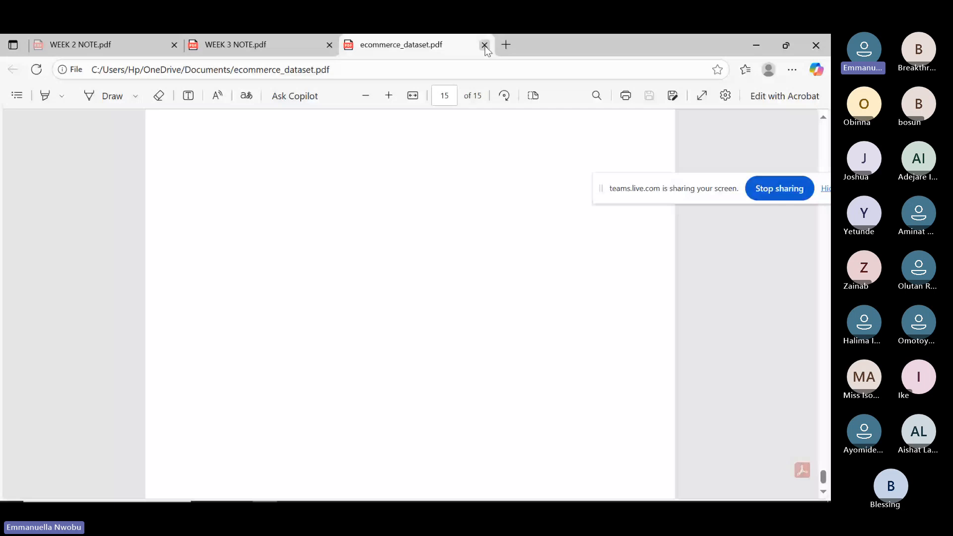
click(485, 46)
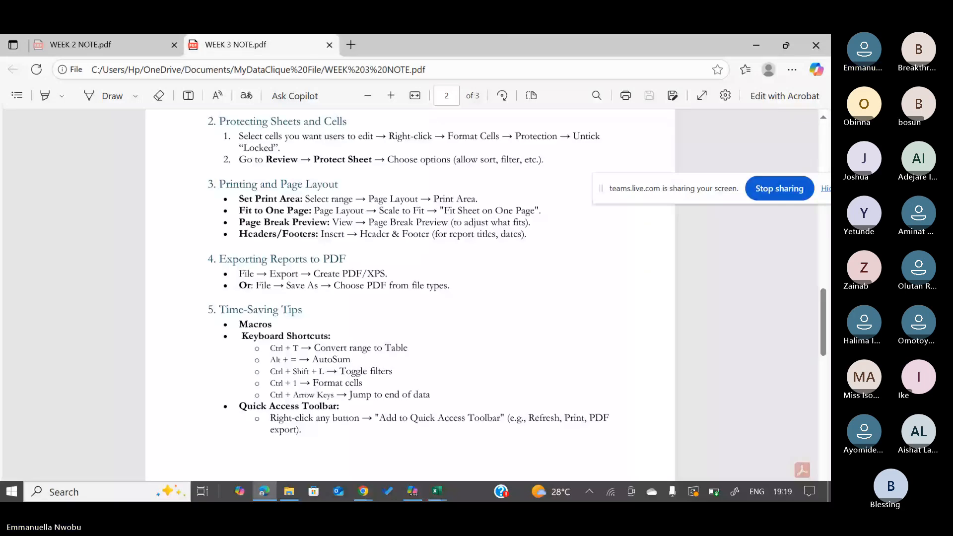
click(443, 494)
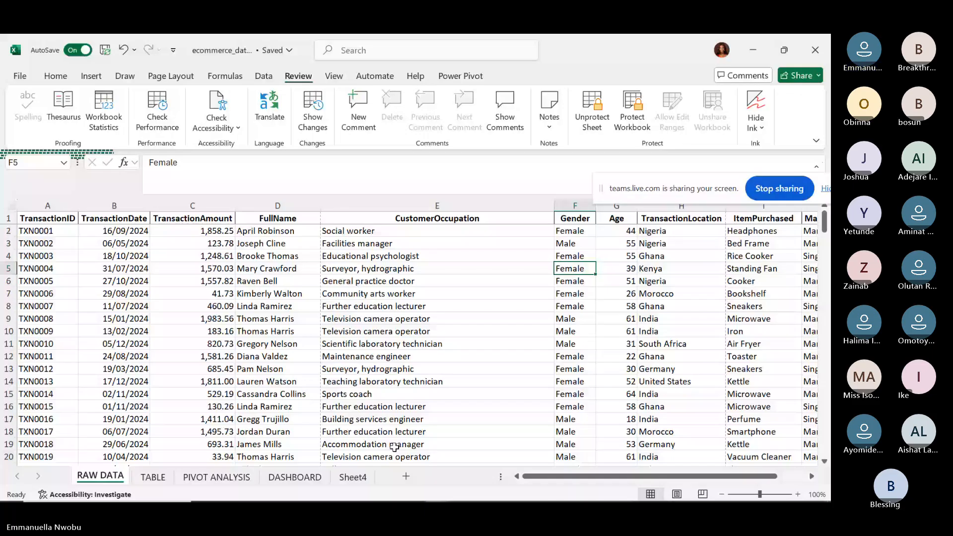
mouse_move(267, 493)
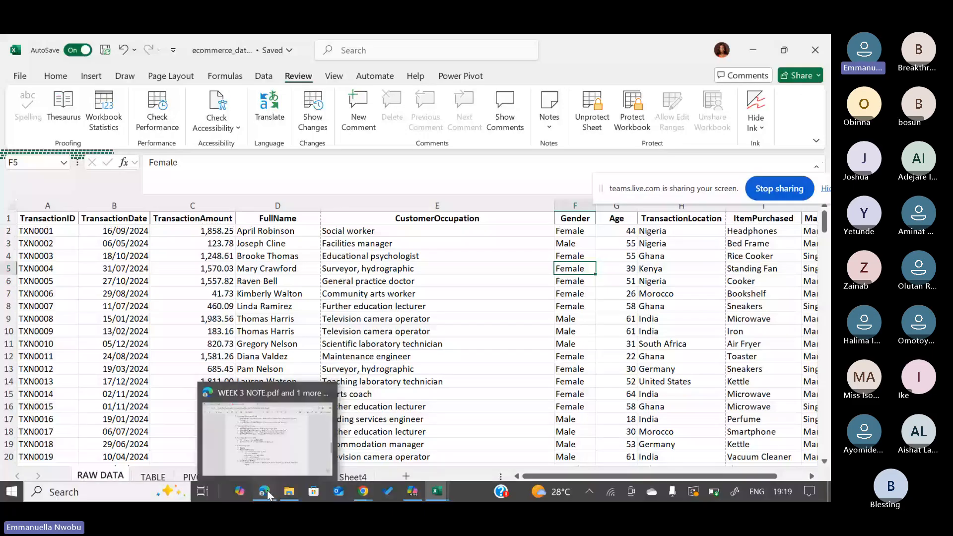
click(267, 493)
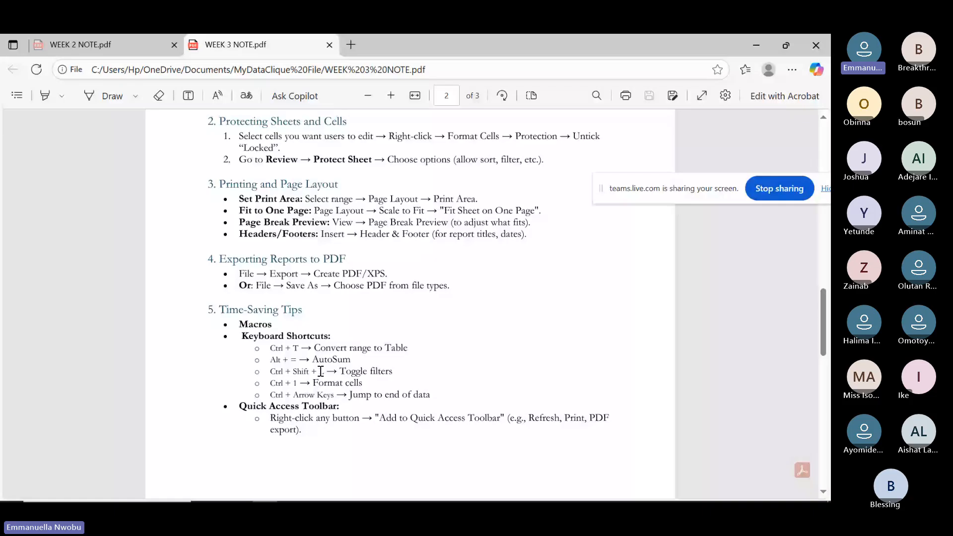
Scroll through page 3's Excel shortcut table and back up to page 2's Time-Saving Tips.
scroll(320, 371, down, 1)
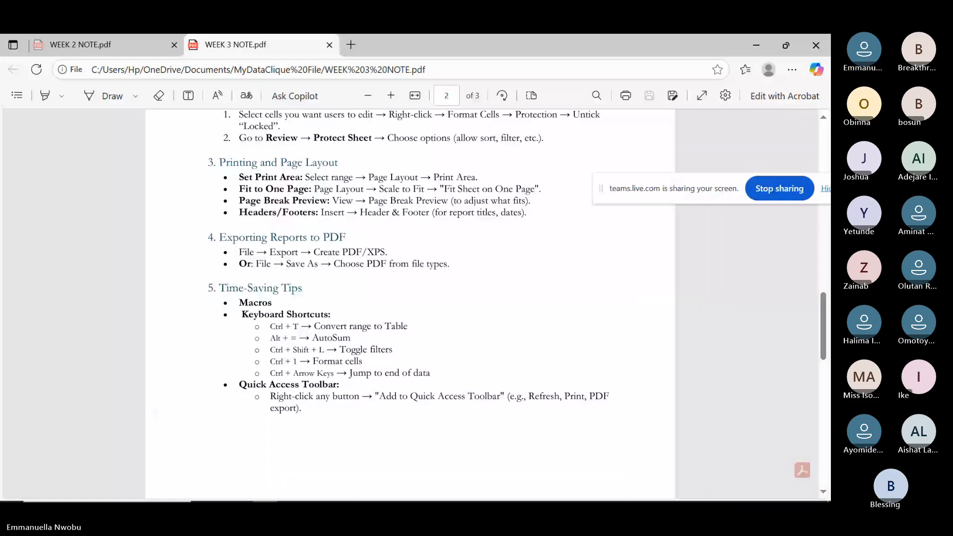
scroll(411, 304, down, 10)
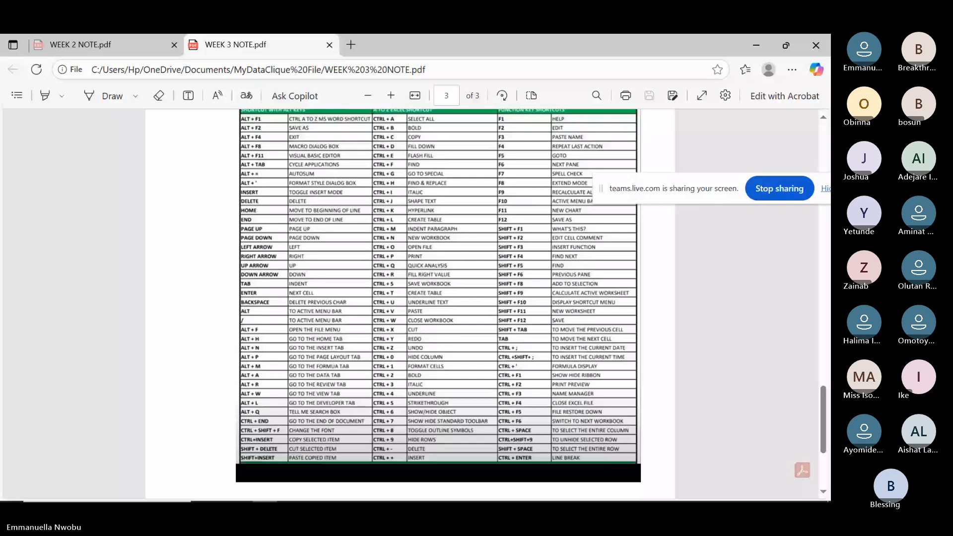
scroll(438, 304, up, 1)
scroll(200, 192, up, 1)
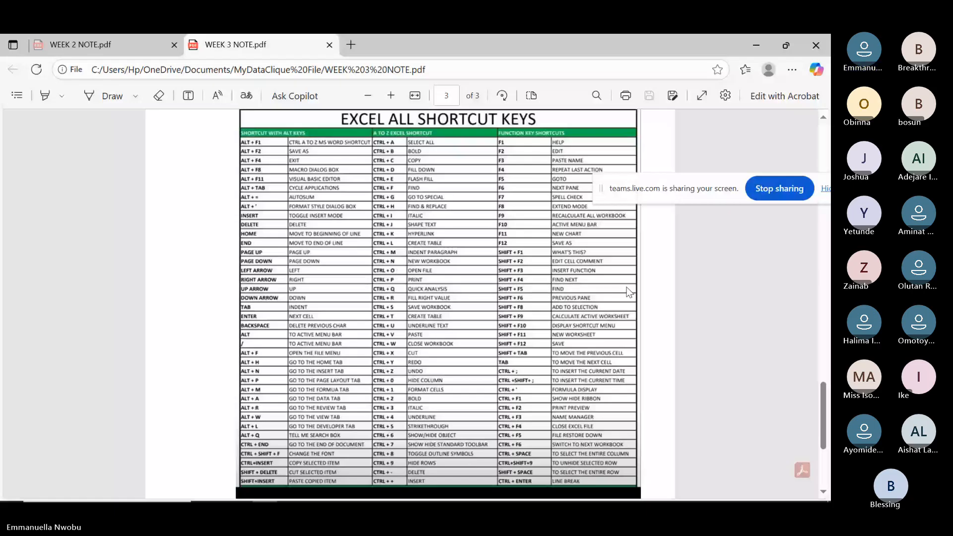
scroll(438, 304, up, 1)
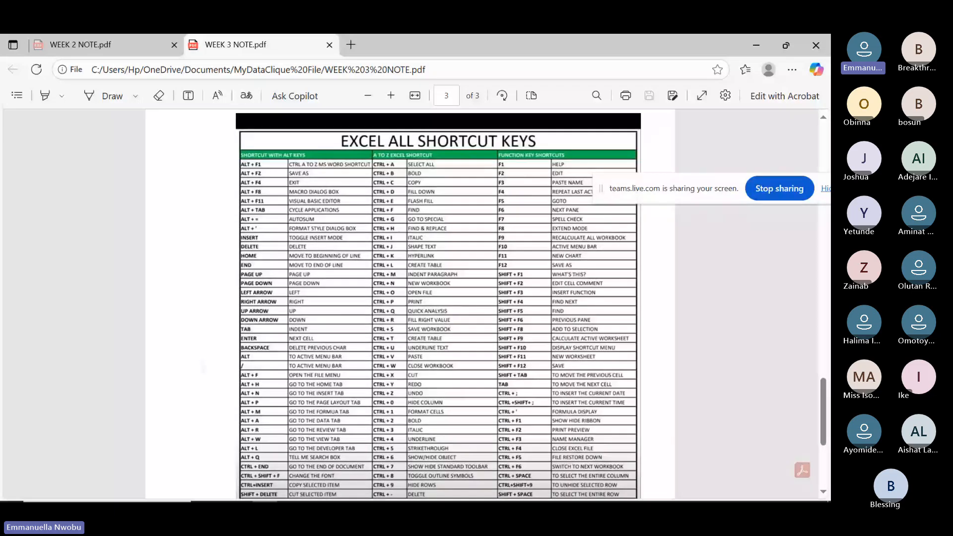
scroll(438, 304, down, 1)
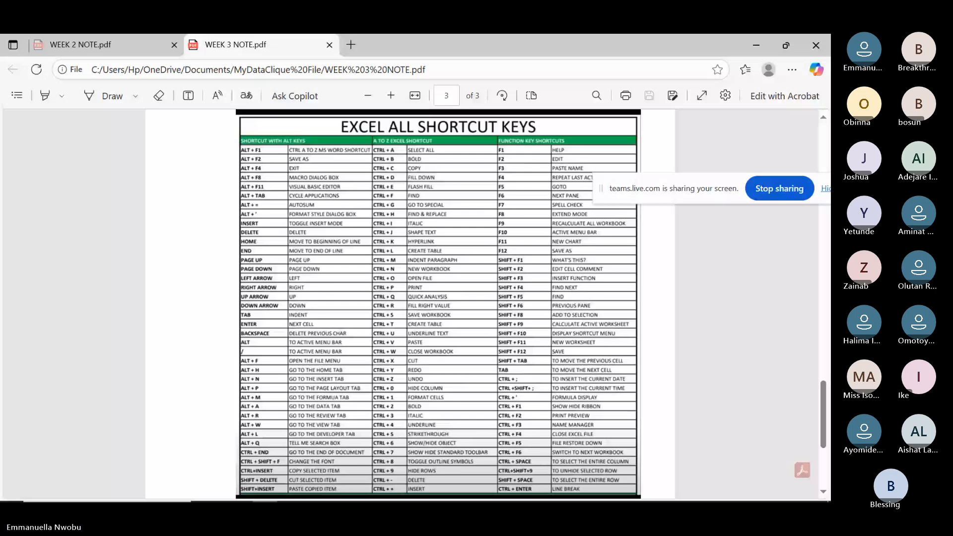
scroll(410, 304, up, 3)
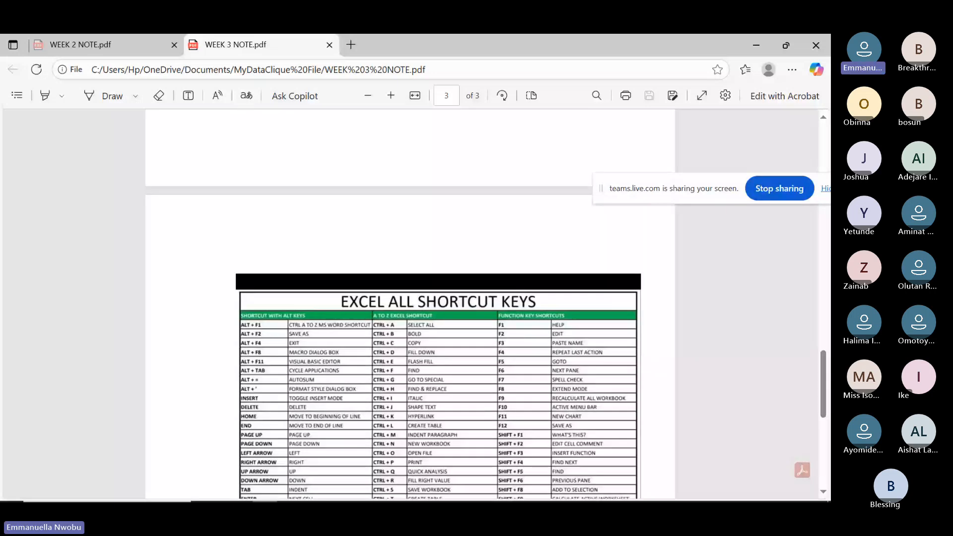
scroll(370, 457, up, 4)
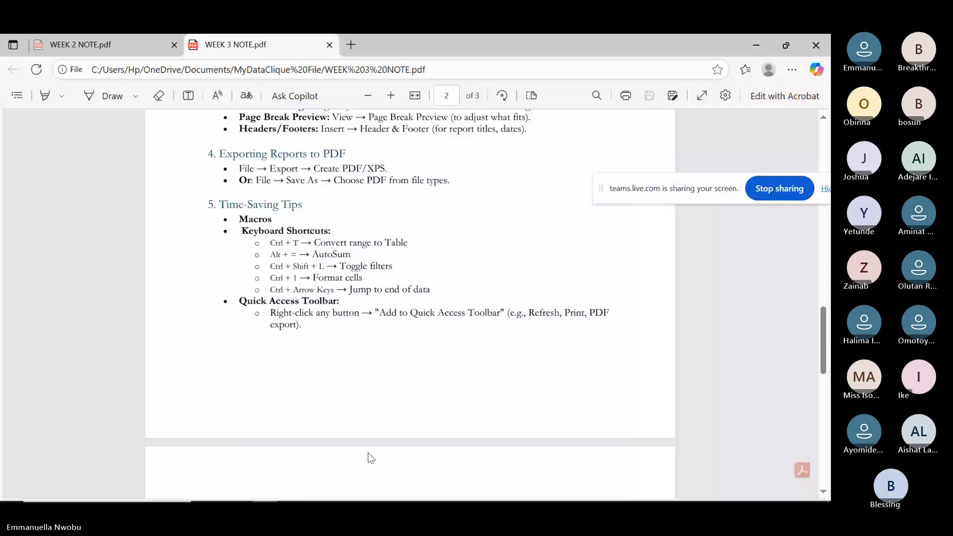
mouse_move(439, 490)
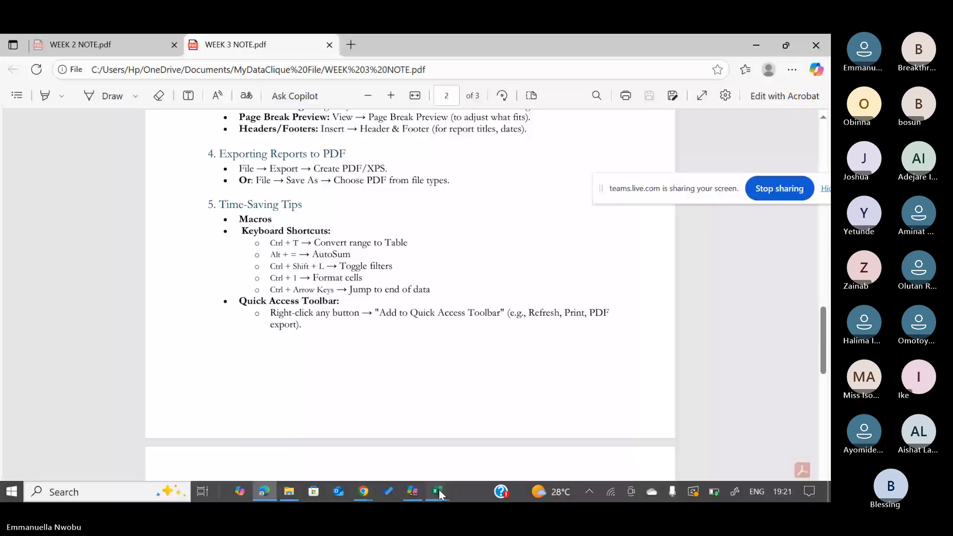
Switch to the Excel workbook and open the Customize Quick Access Toolbar list.
click(437, 491)
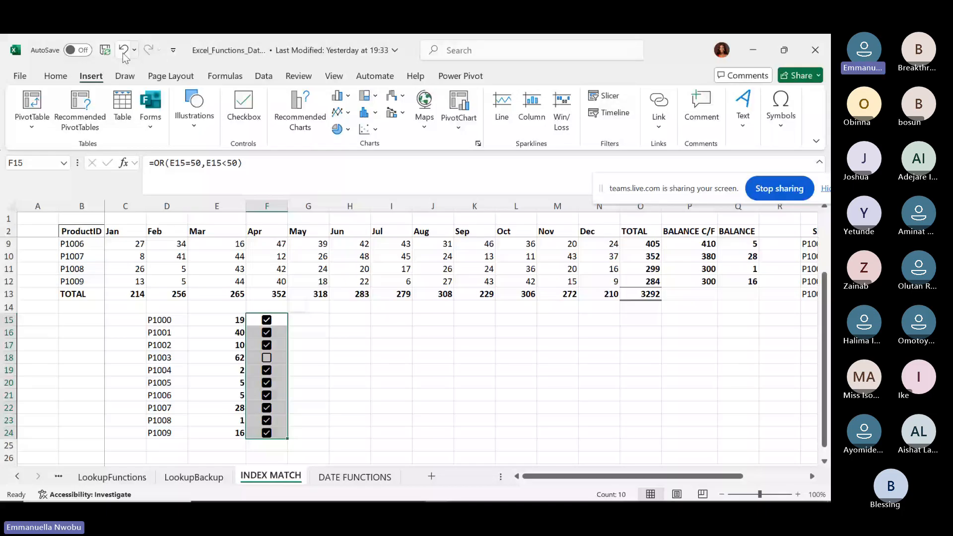
click(173, 50)
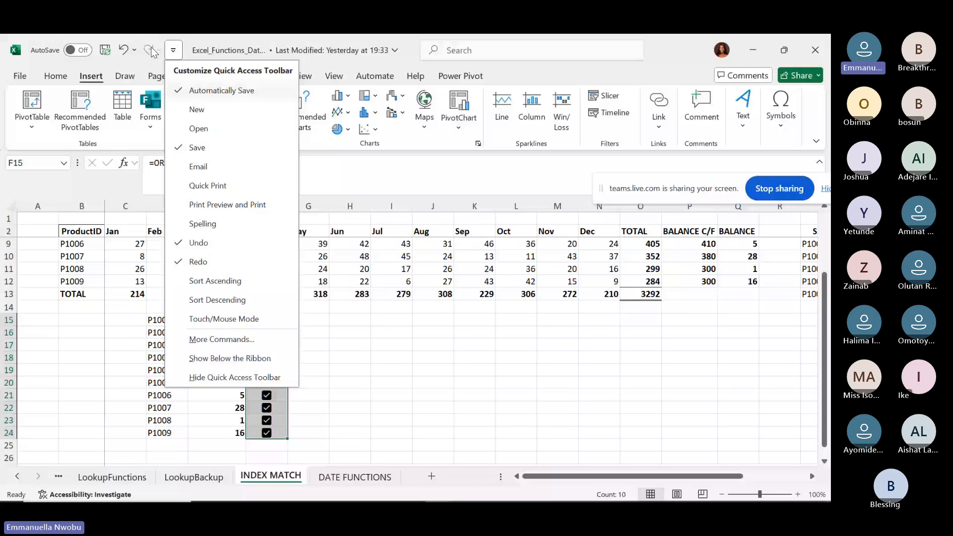
Add Sort Ascending, Sort Descending and New to the Quick Access Toolbar.
click(228, 281)
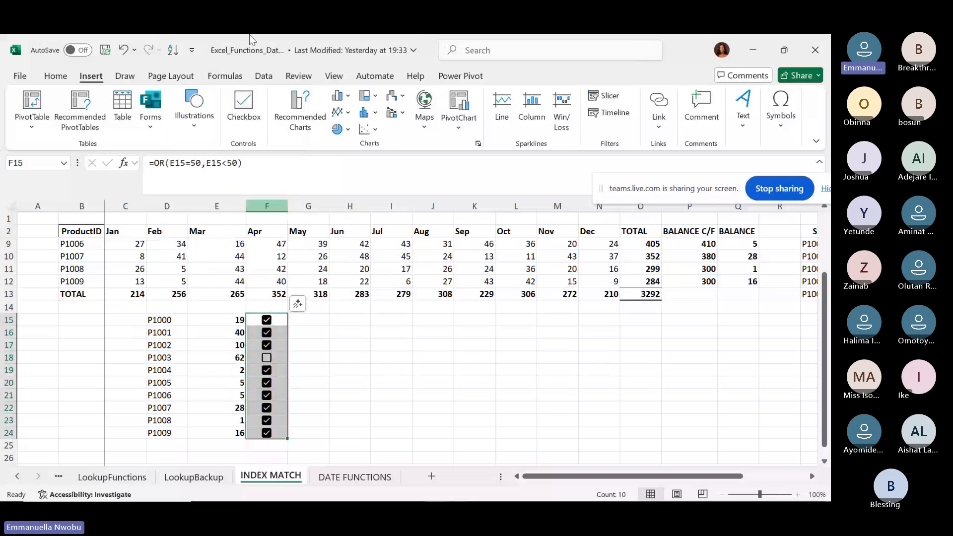
click(191, 51)
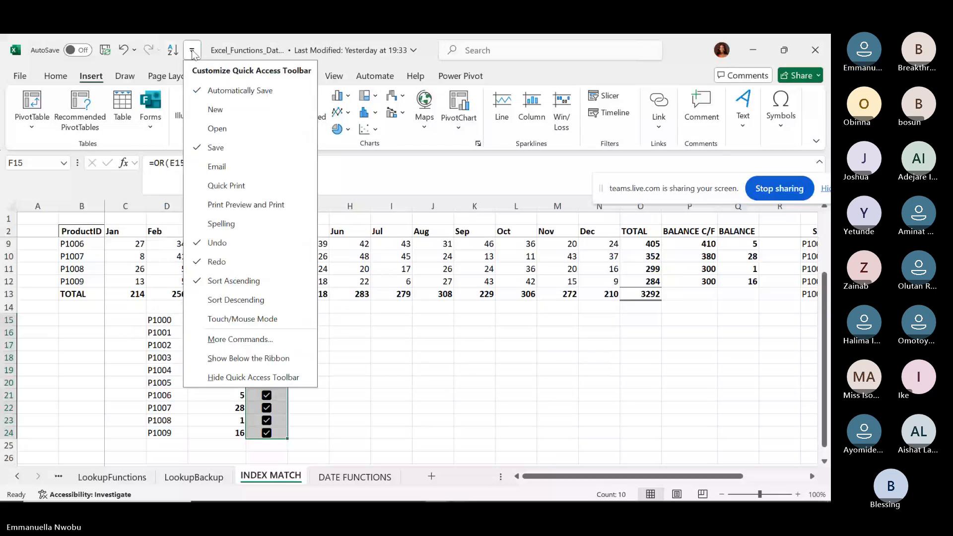
click(253, 306)
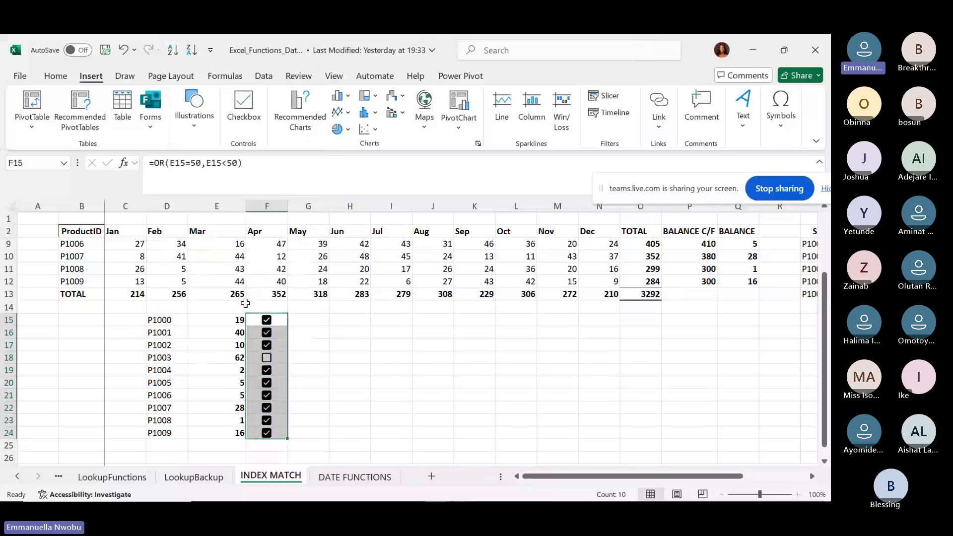
click(210, 51)
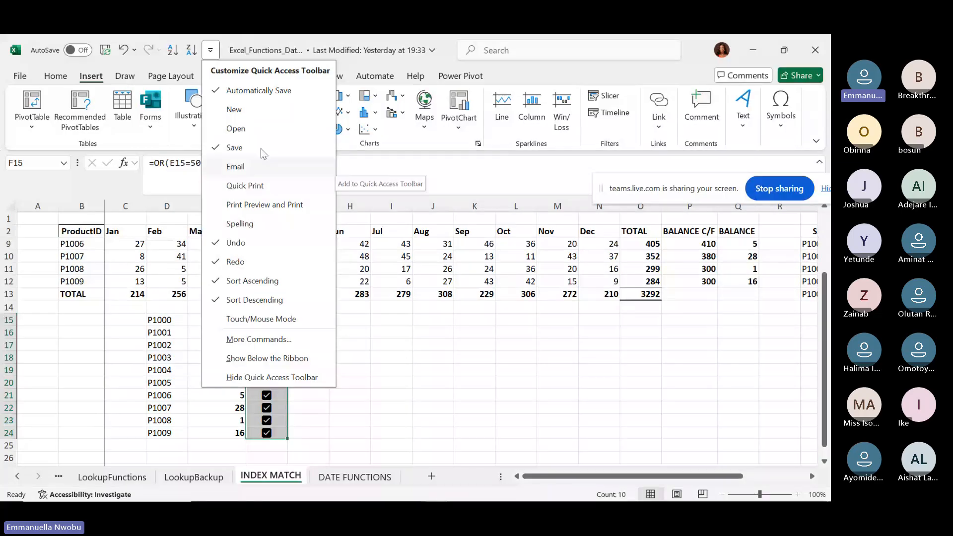
click(235, 111)
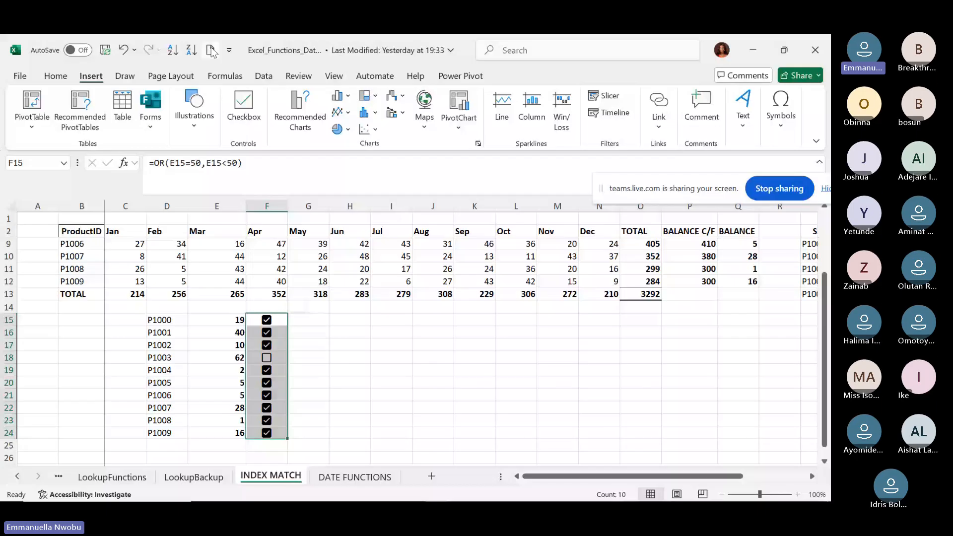
Remove Sort Ascending, Sort Descending and New from the Quick Access Toolbar.
click(229, 50)
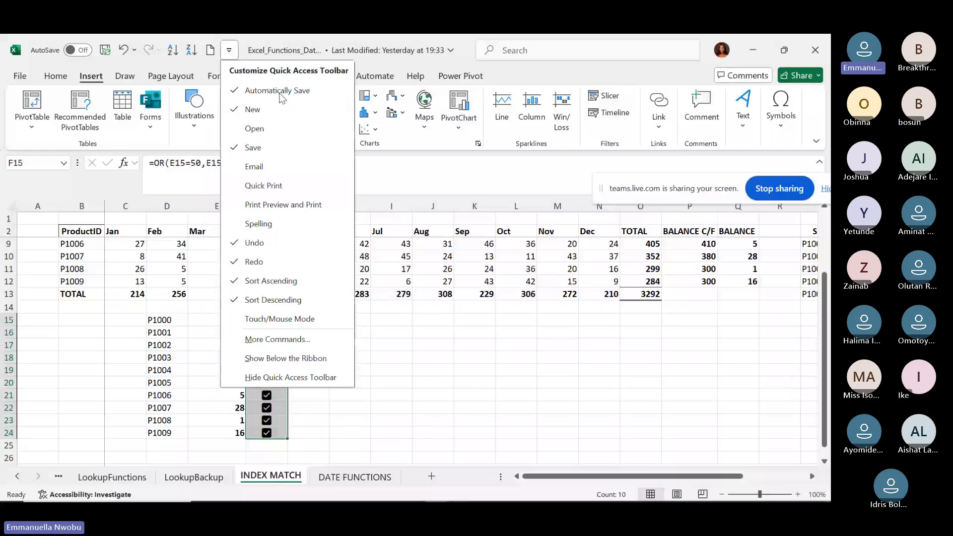
click(237, 281)
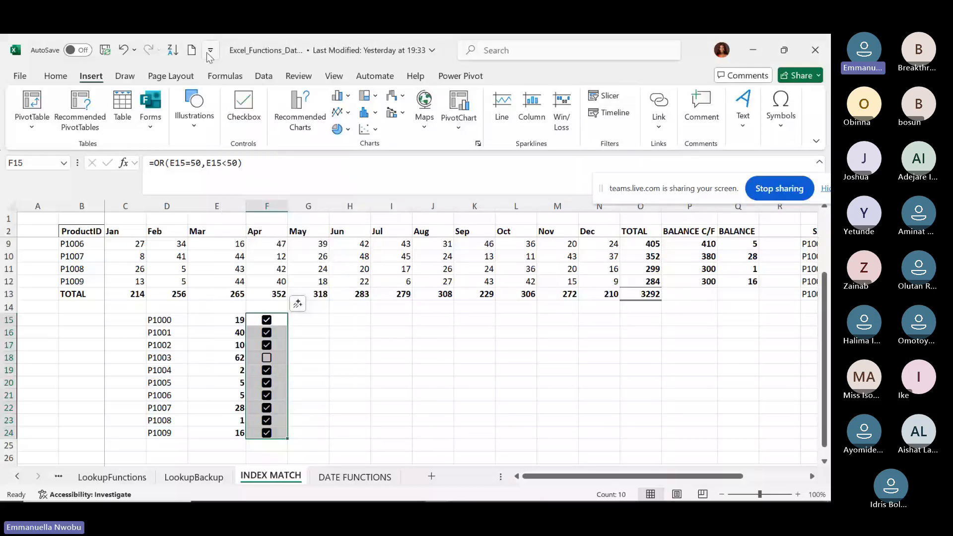
click(210, 51)
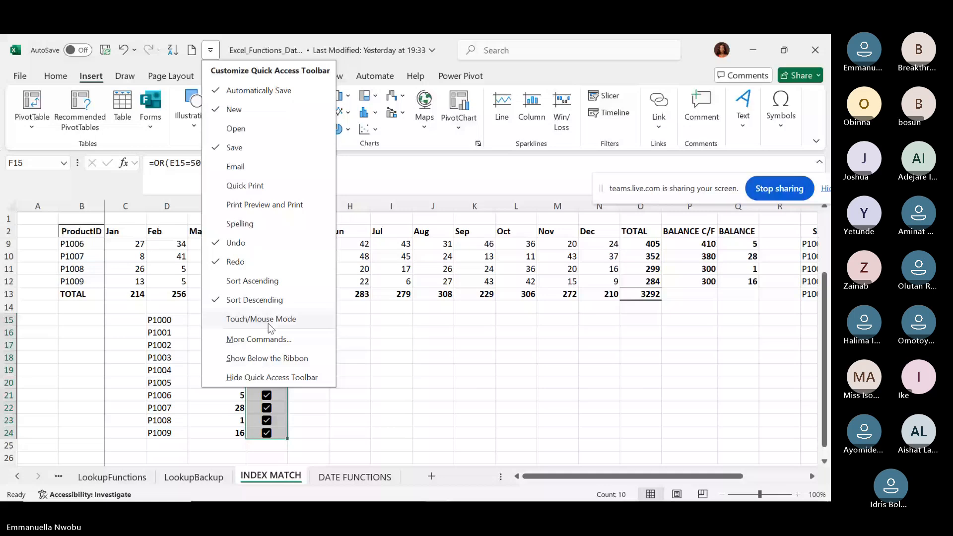
click(254, 300)
click(192, 50)
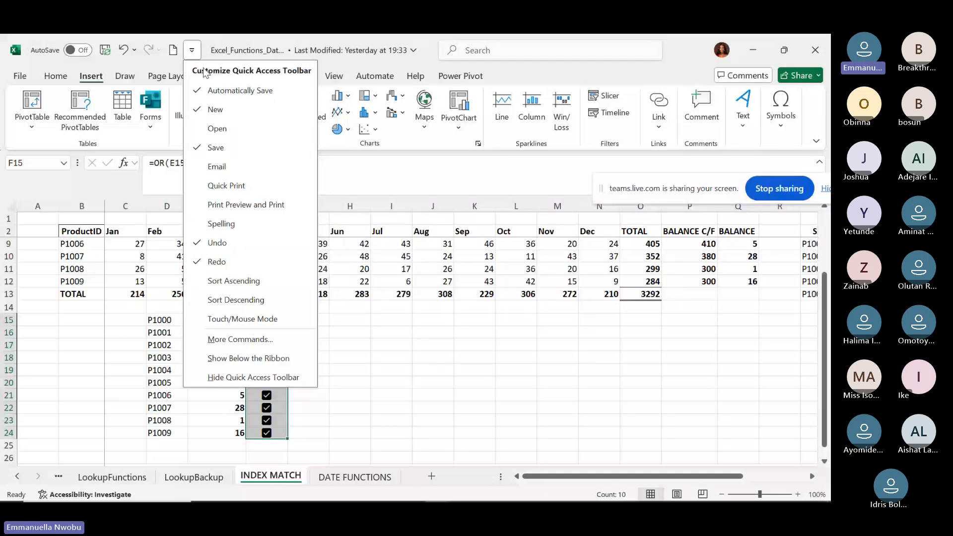
click(215, 109)
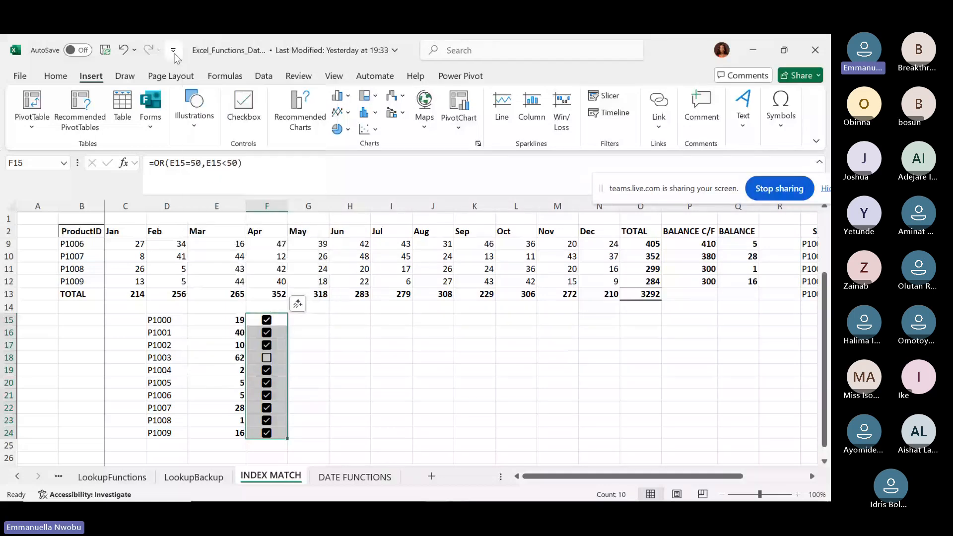
Hide the Quick Access Toolbar completely.
click(173, 50)
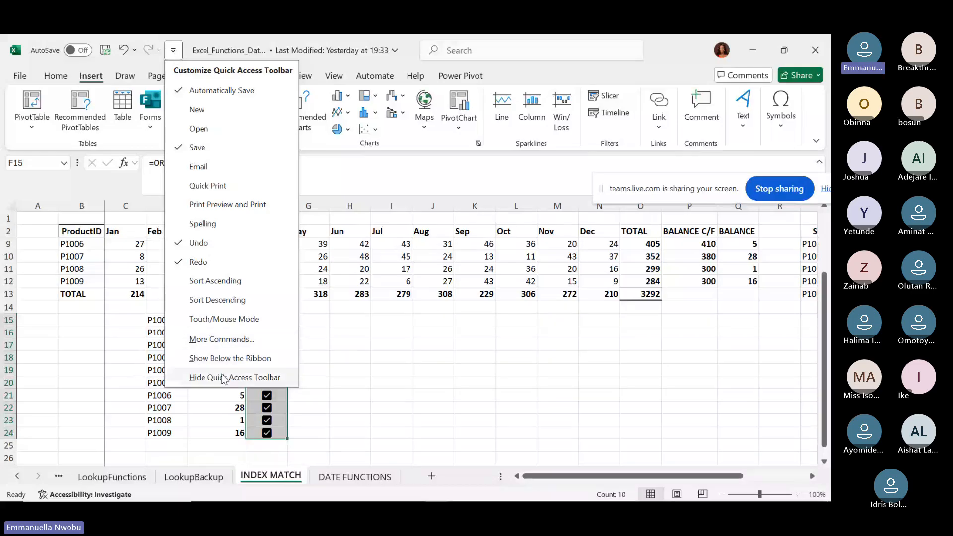
click(222, 378)
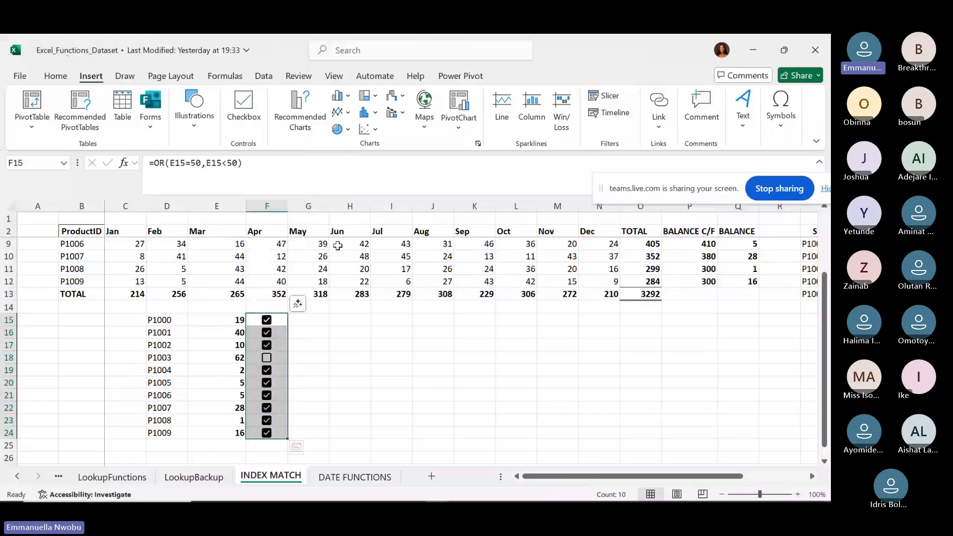
right_click(270, 58)
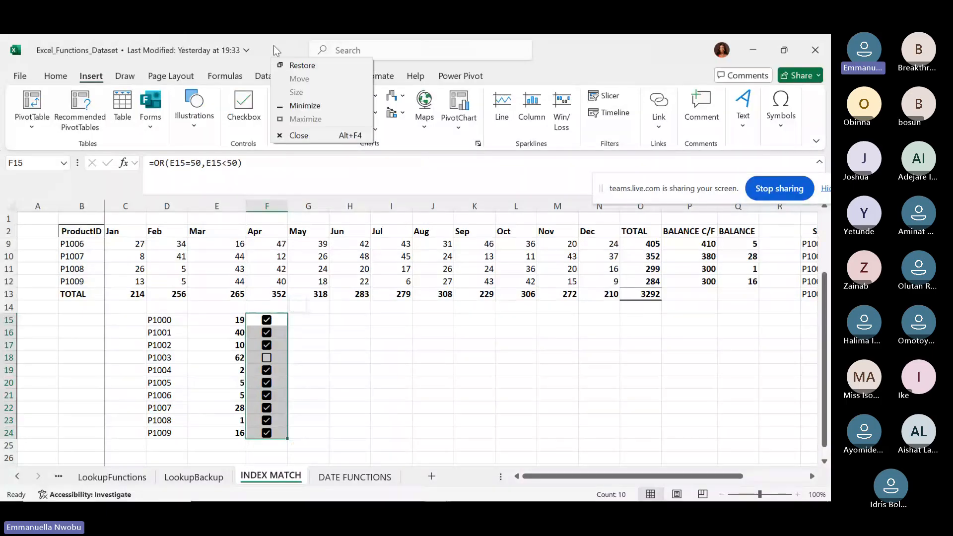
click(273, 44)
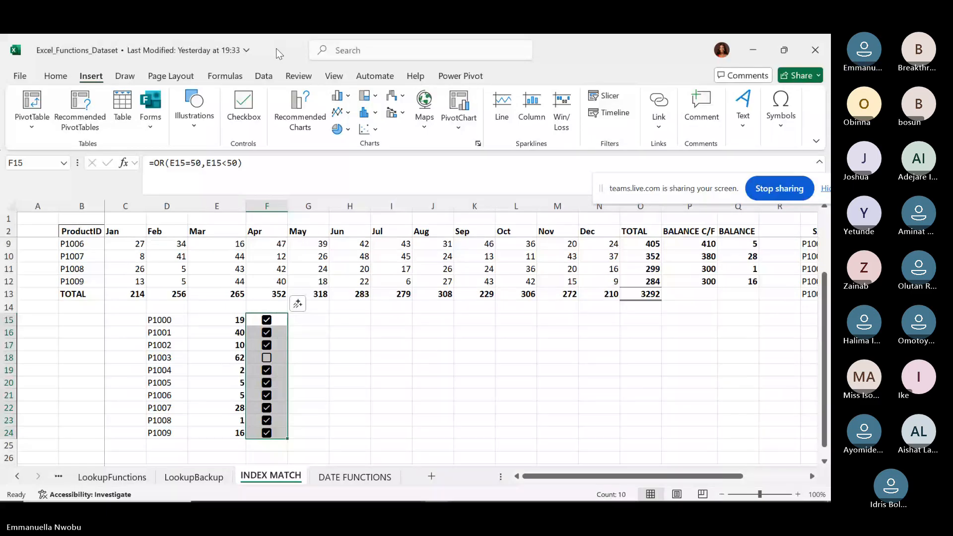
mouse_move(270, 497)
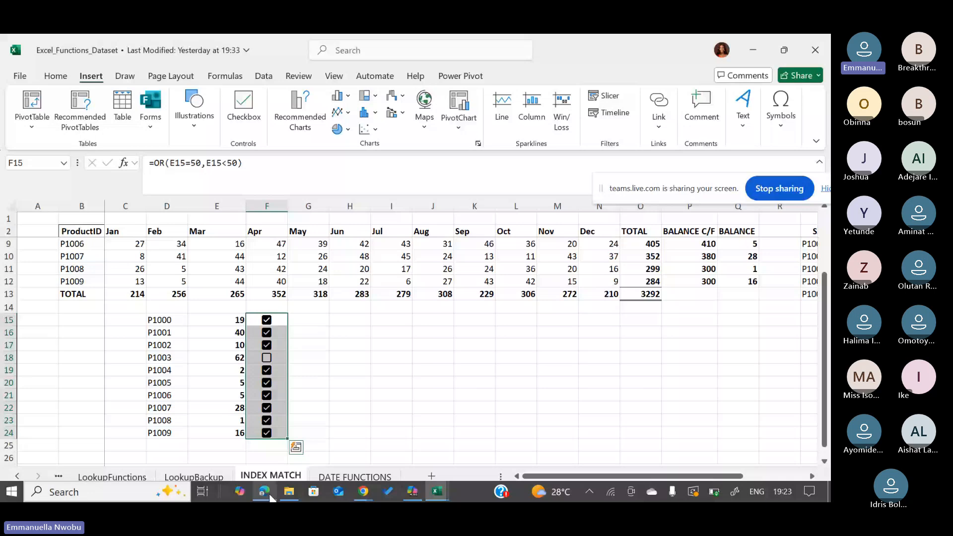
Return to WEEK 3 NOTE.pdf, scroll up to page 1's Form Controls section, then stop sharing.
click(264, 493)
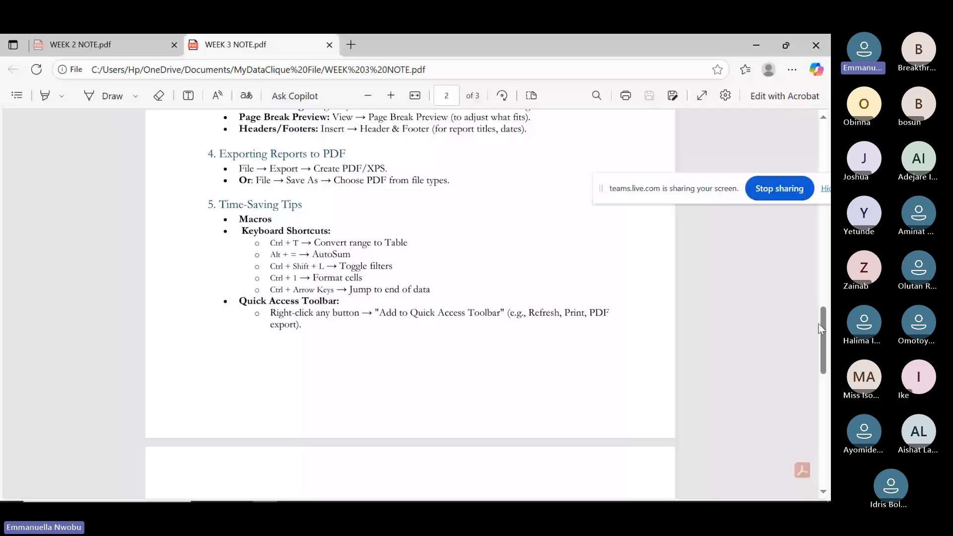
drag(818, 328, 826, 246)
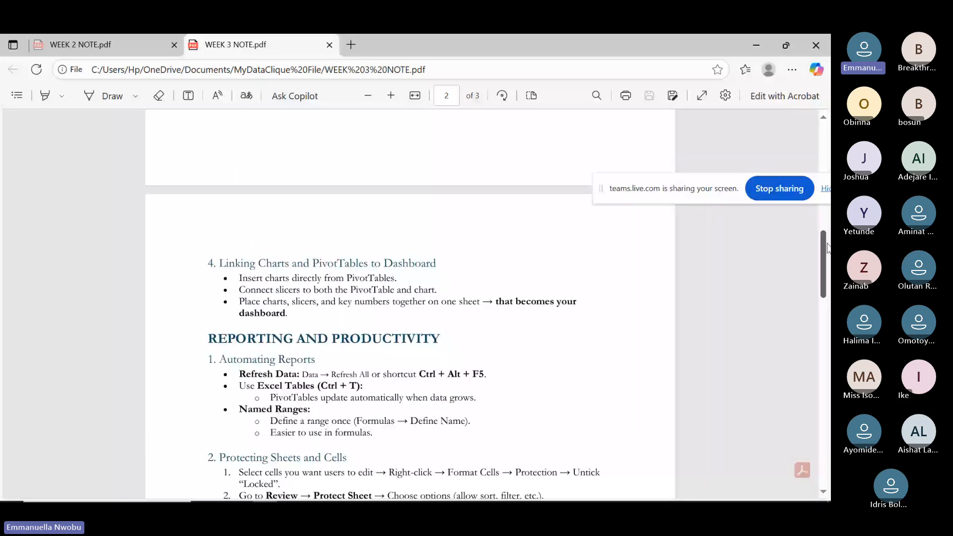
drag(826, 248, 815, 213)
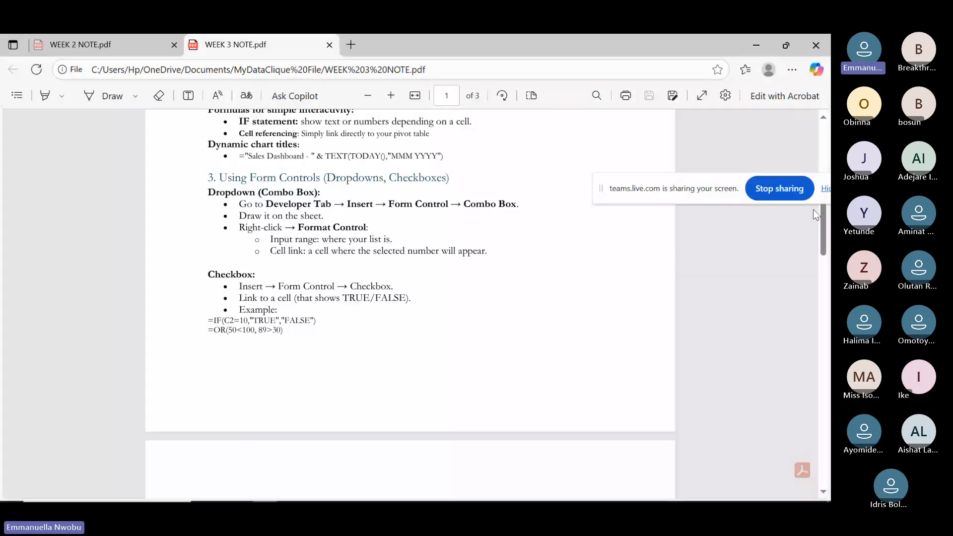
click(779, 189)
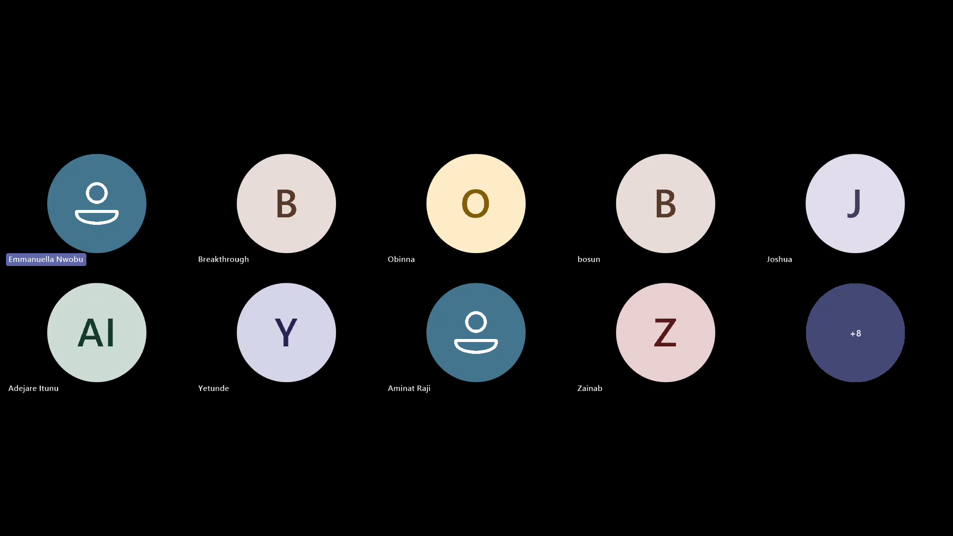